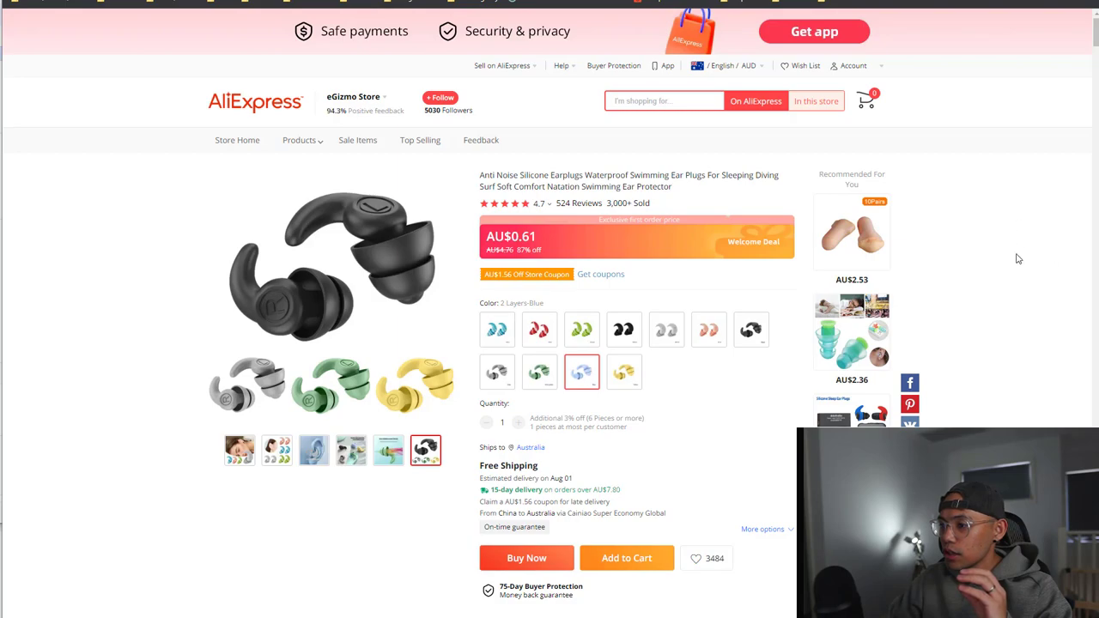
Open the FREE-PDFS-AND-FILES channel under Resources in the Ecom Action Takers server
{"action": "scroll", "coordinate": [736, 232], "scroll_direction": "down", "scroll_amount": 3}
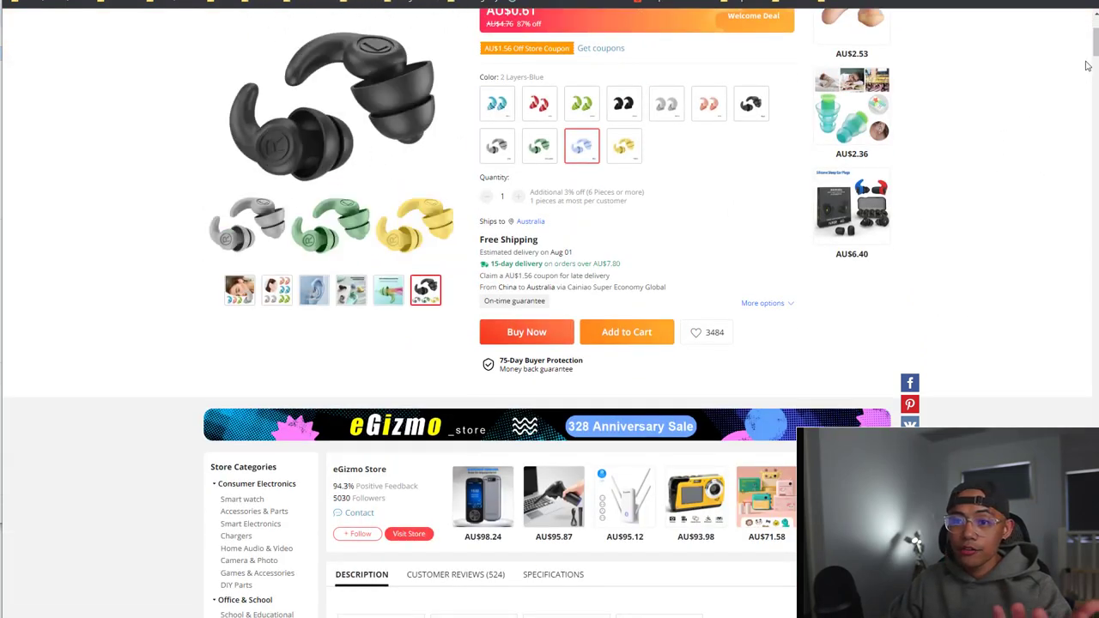
{"action": "left_click_drag", "start_coordinate": [1094, 38], "coordinate": [1095, 361]}
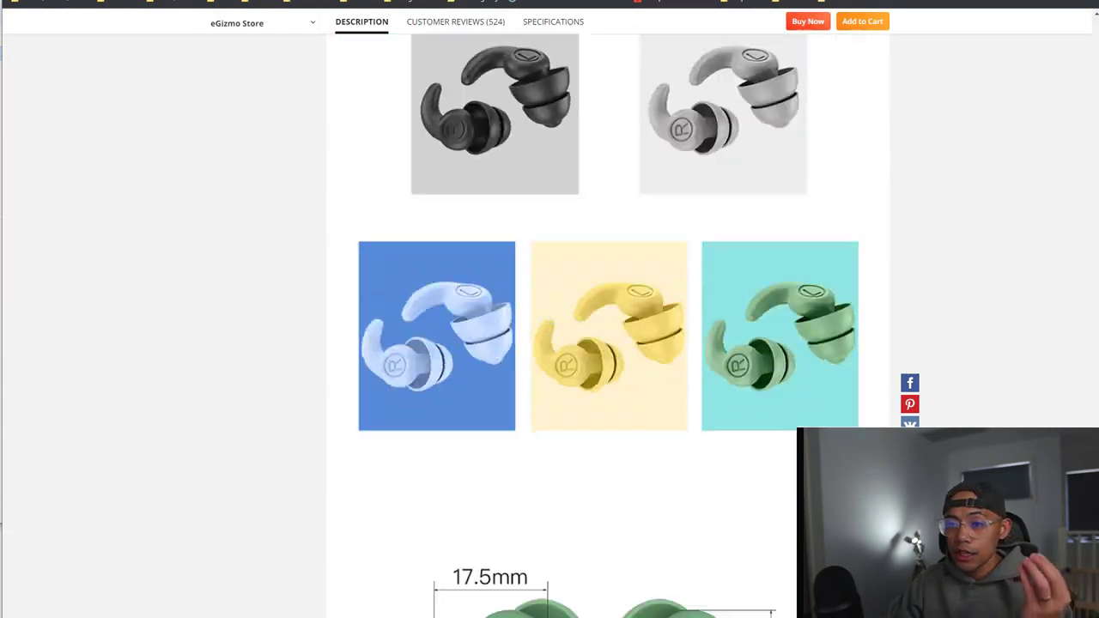
{"action": "scroll", "coordinate": [608, 326], "scroll_direction": "down", "scroll_amount": 15}
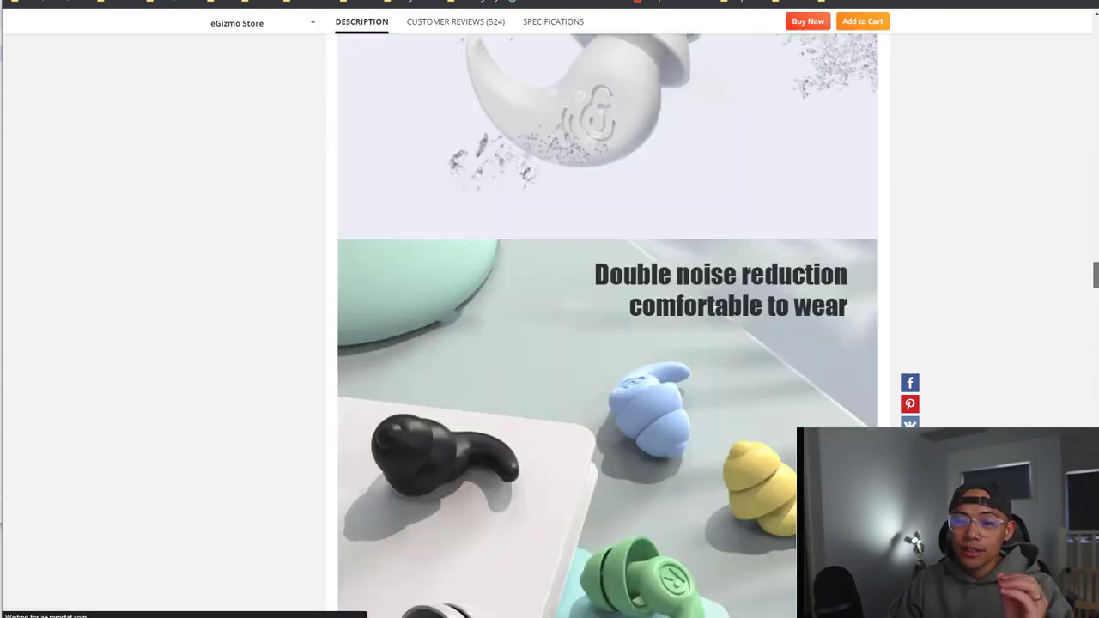
{"action": "scroll", "coordinate": [607, 327], "scroll_direction": "down", "scroll_amount": 20}
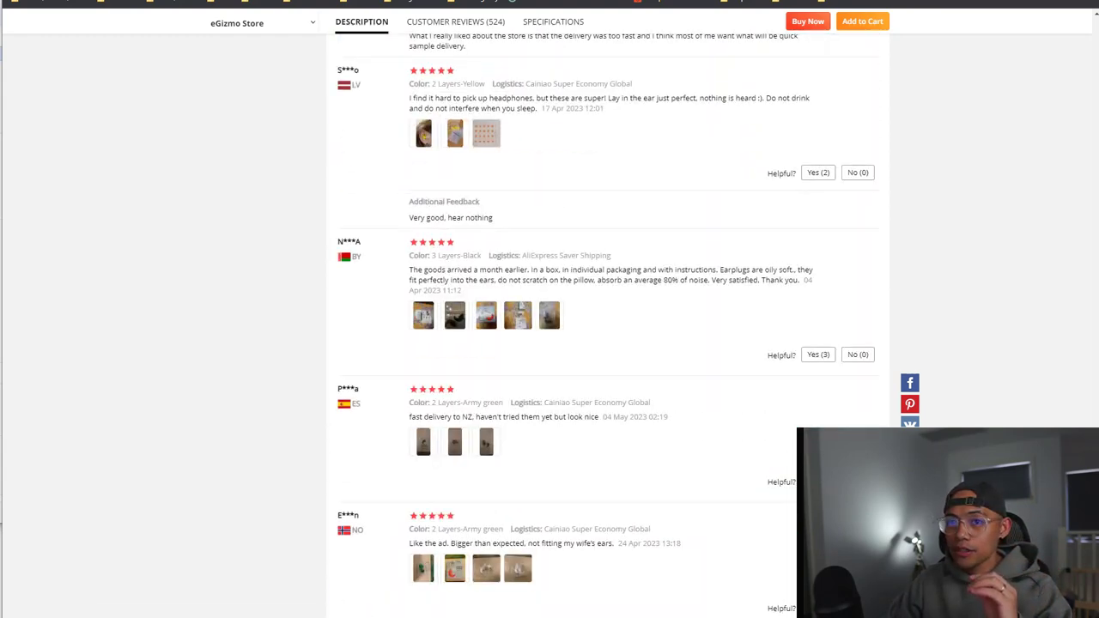
{"action": "scroll", "coordinate": [608, 327], "scroll_direction": "up", "scroll_amount": 20}
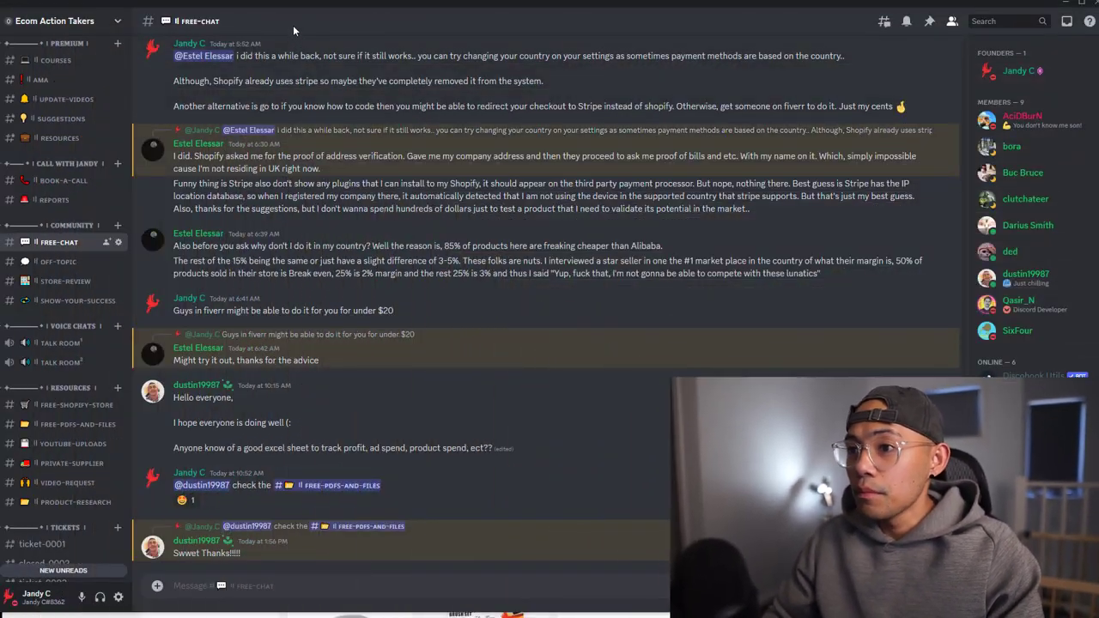
{"action": "scroll", "coordinate": [90, 365], "scroll_direction": "down", "scroll_amount": 2}
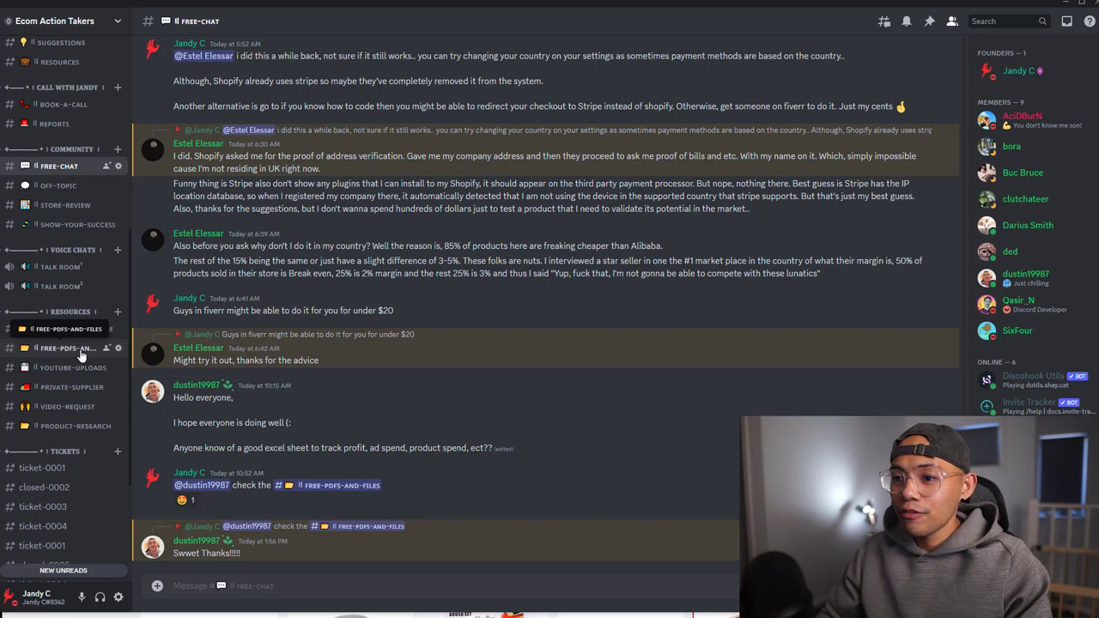
{"action": "left_click", "coordinate": [79, 348]}
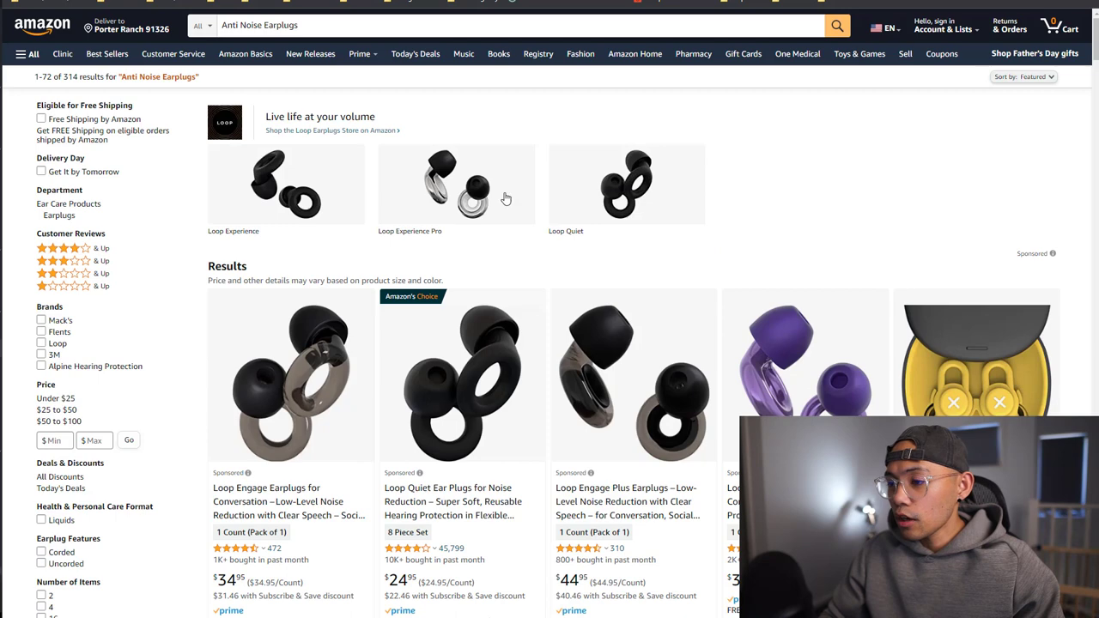
Paste the purple Loop Experience ear plugs Amazon link into TheReviewIndex and run Summarize
{"action": "scroll", "coordinate": [430, 258], "scroll_direction": "down", "scroll_amount": 2}
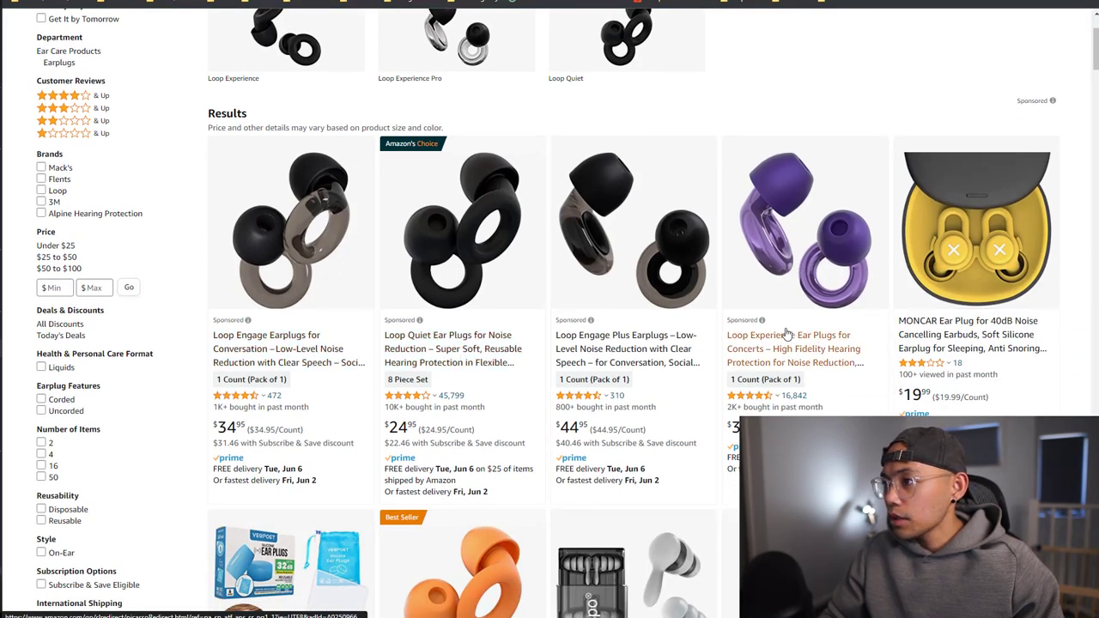
{"action": "left_click", "coordinate": [804, 228]}
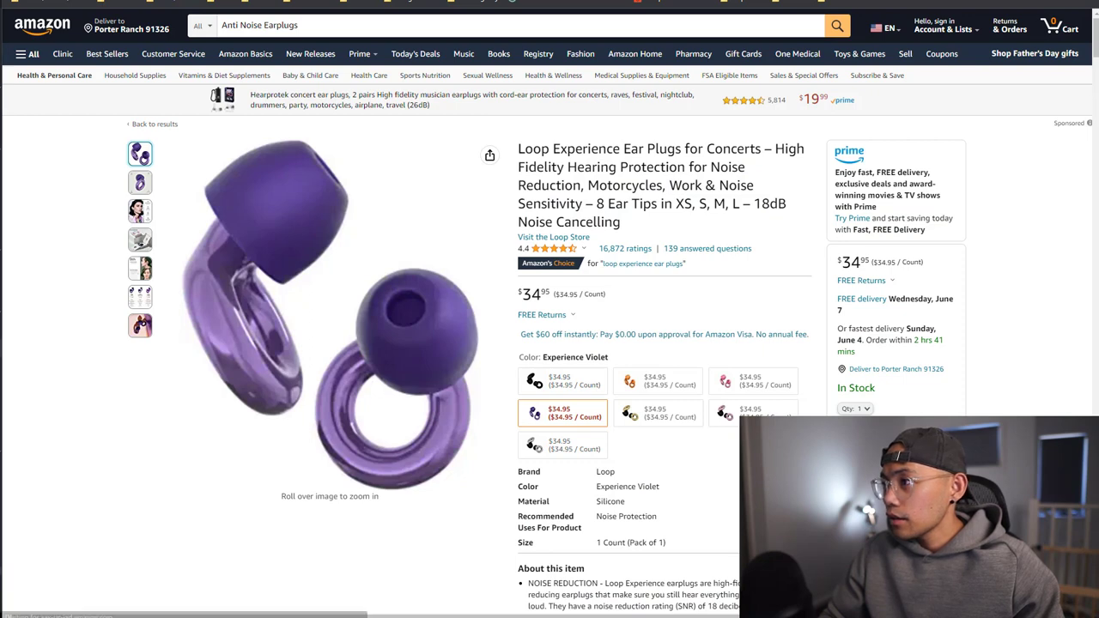
{"action": "key", "text": "ctrl+Tab"}
{"action": "left_click", "coordinate": [439, 247]}
{"action": "key", "text": "ctrl+v"}
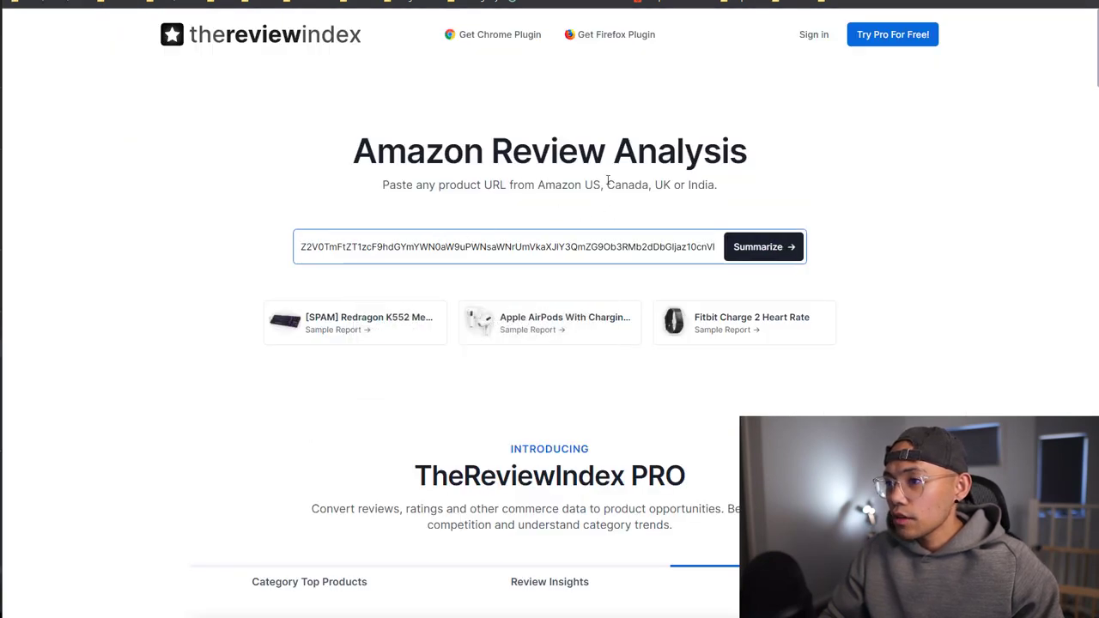
{"action": "left_click", "coordinate": [762, 246]}
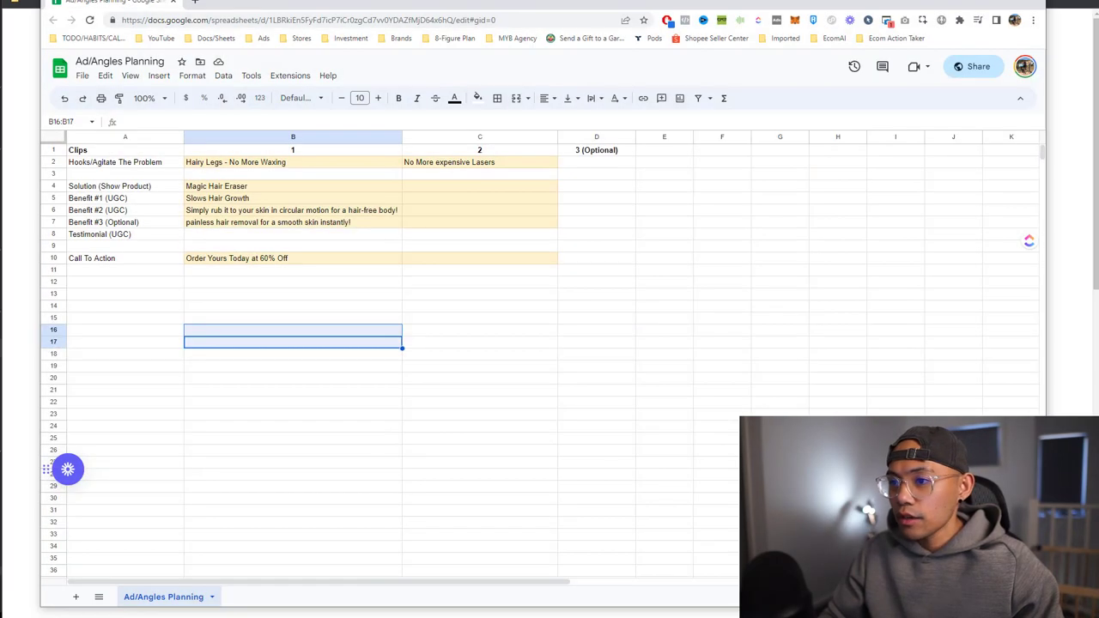
Clear the solution and benefit texts in B4:B7
{"action": "left_click", "coordinate": [263, 166]}
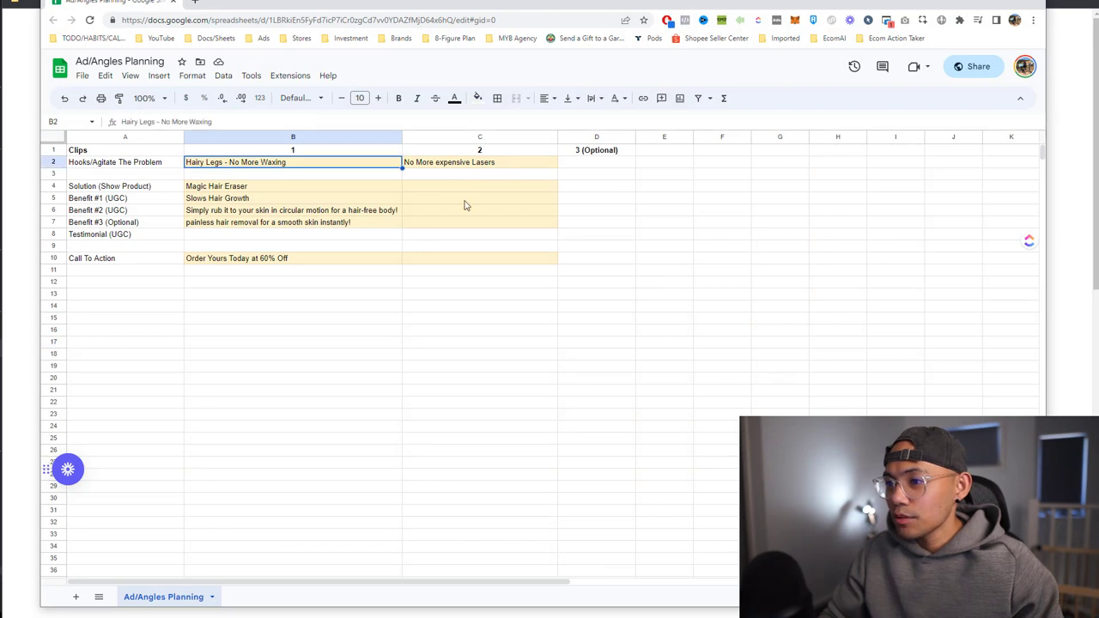
{"action": "left_click", "coordinate": [143, 166]}
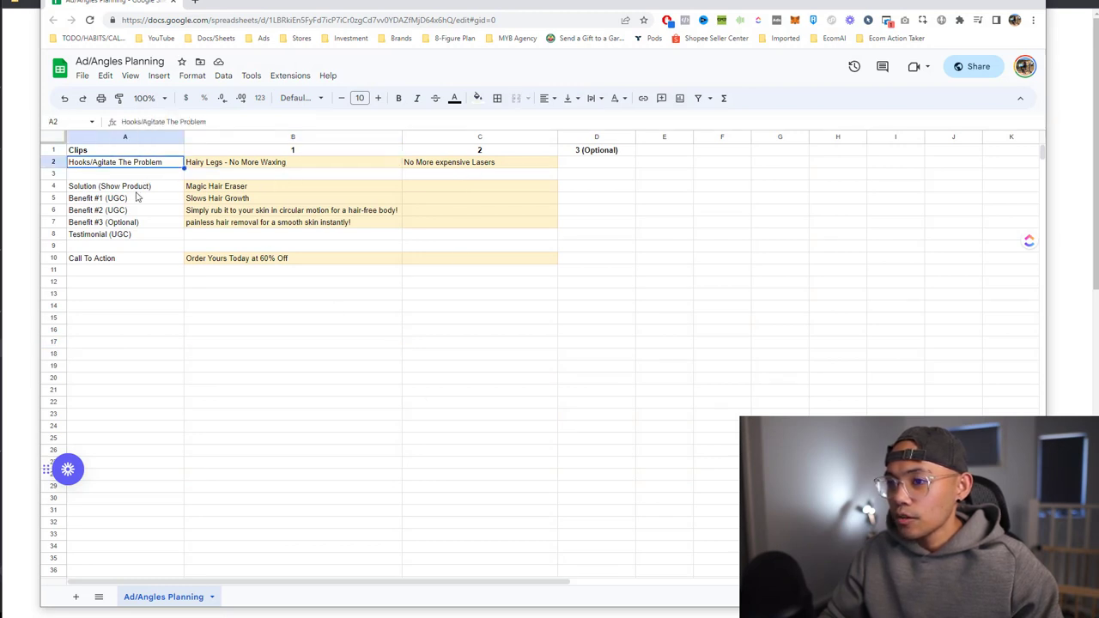
{"action": "key", "text": "Down"}
{"action": "key", "text": "Down"}
{"action": "key", "text": "Down"}
{"action": "key", "text": "Down"}
{"action": "key", "text": "Down"}
{"action": "key", "text": "Down"}
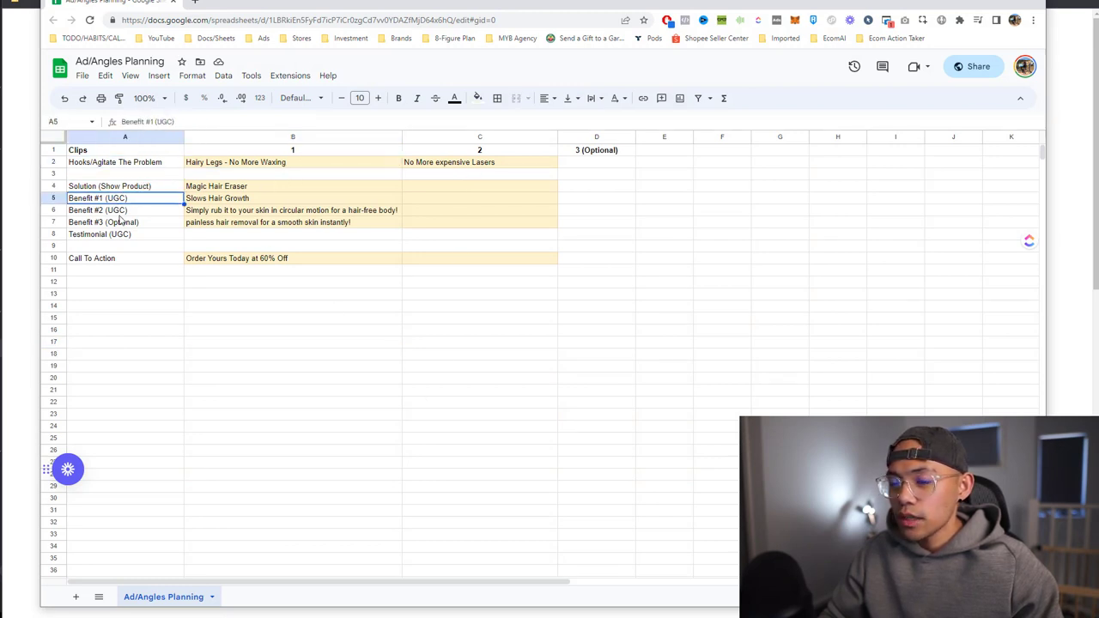
{"action": "left_click_drag", "start_coordinate": [127, 187], "coordinate": [208, 218]}
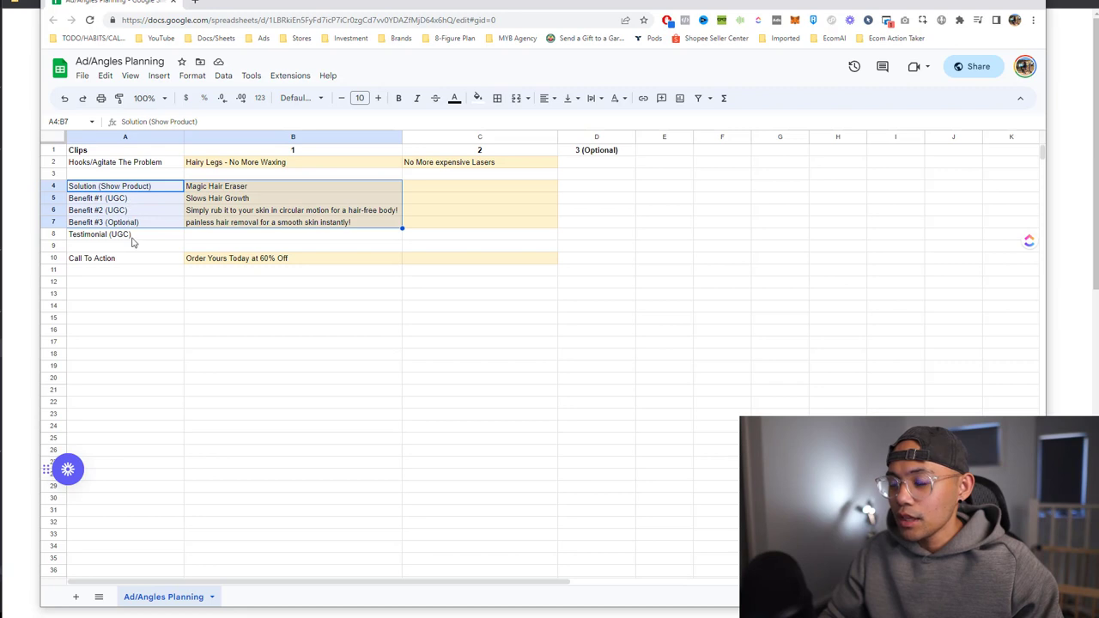
{"action": "left_click", "coordinate": [238, 191]}
{"action": "left_click_drag", "start_coordinate": [238, 191], "coordinate": [238, 227]}
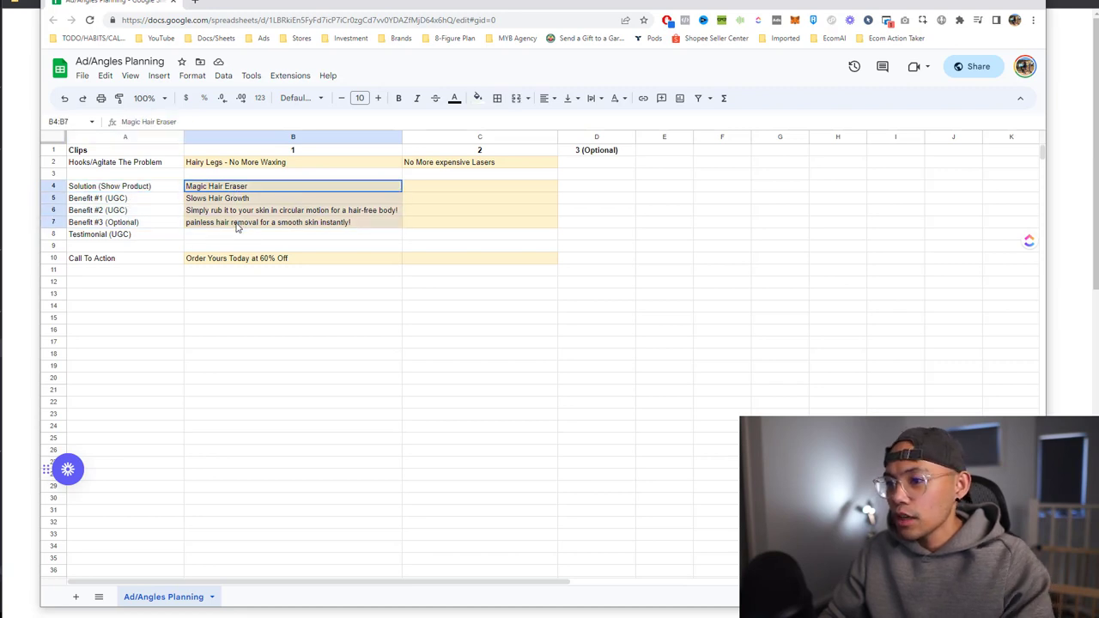
{"action": "key", "text": "Delete"}
Delete the two hooks in B2 and C2 and the call-to-action in B10
{"action": "left_click", "coordinate": [240, 165]}
{"action": "key", "text": "Delete"}
{"action": "left_click", "coordinate": [414, 164]}
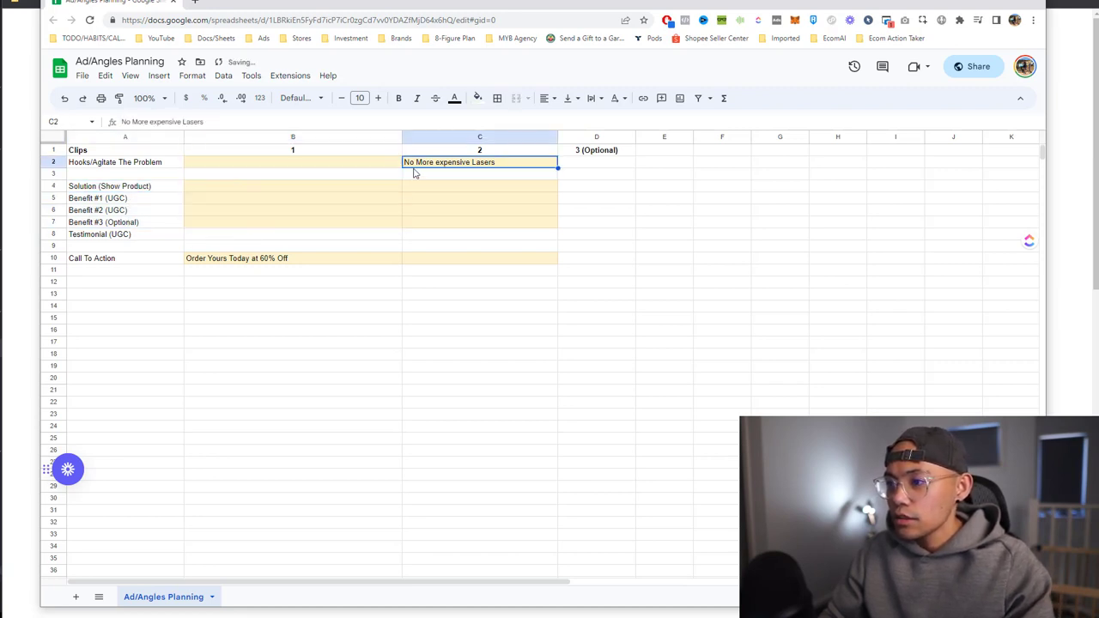
{"action": "key", "text": "Delete"}
{"action": "left_click", "coordinate": [262, 257]}
{"action": "key", "text": "Delete"}
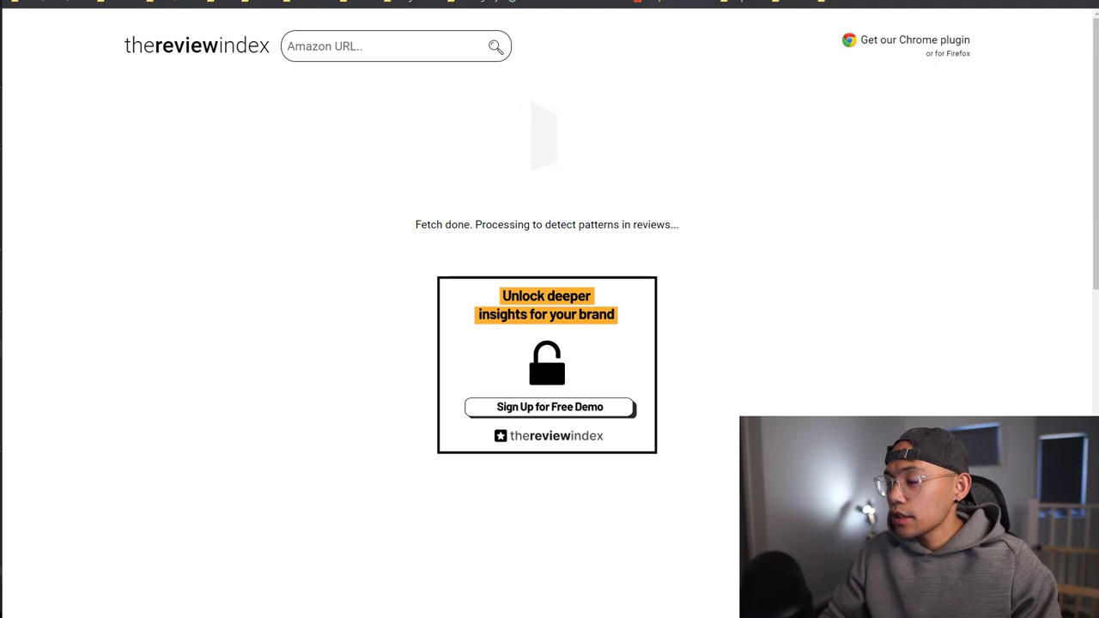
Read the Loop listing's NOISE REDUCTION, EASY TO USE and STYLISH COMFORT bullets
{"action": "left_click", "coordinate": [655, 2]}
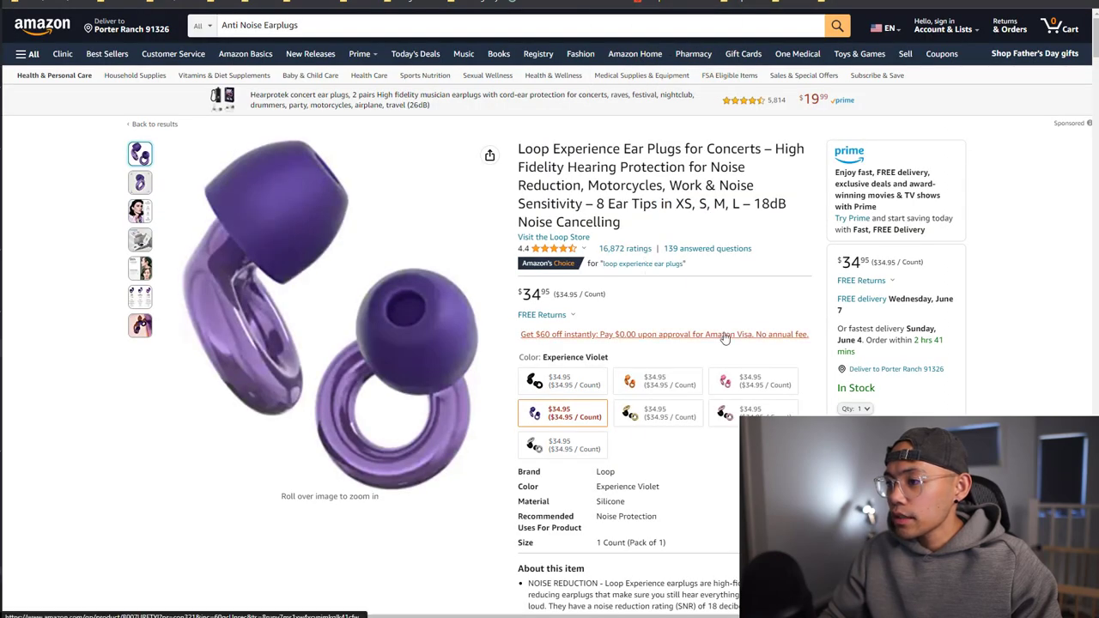
{"action": "scroll", "coordinate": [701, 307], "scroll_direction": "down", "scroll_amount": 3}
{"action": "scroll", "coordinate": [704, 305], "scroll_direction": "down", "scroll_amount": 1}
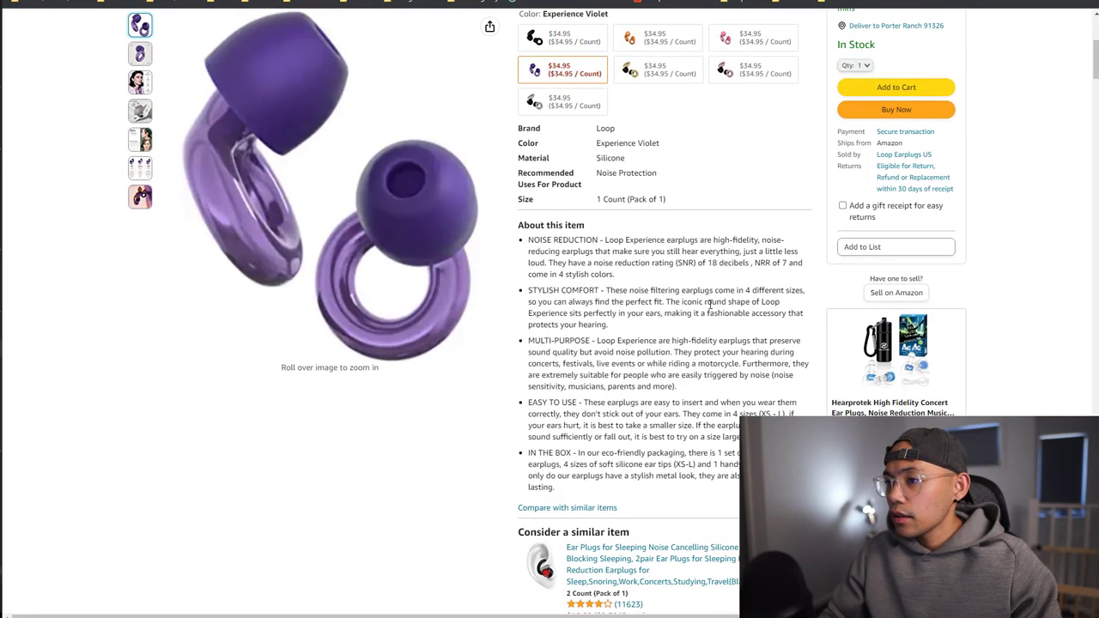
{"action": "scroll", "coordinate": [646, 313], "scroll_direction": "down", "scroll_amount": 1}
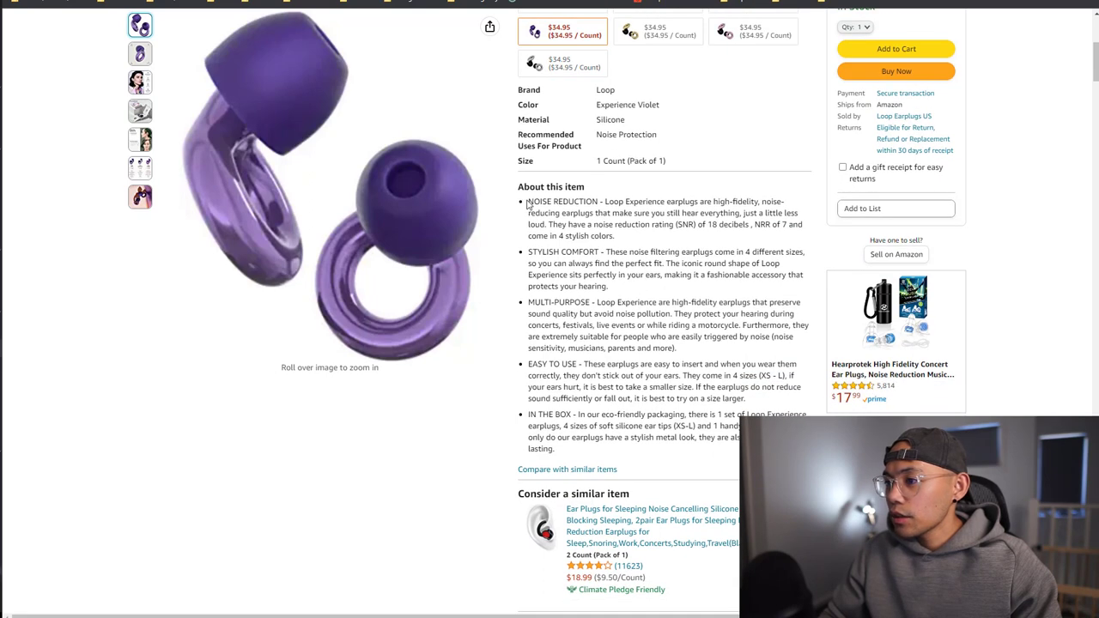
{"action": "left_click_drag", "start_coordinate": [528, 203], "coordinate": [606, 203]}
{"action": "left_click", "coordinate": [606, 258]}
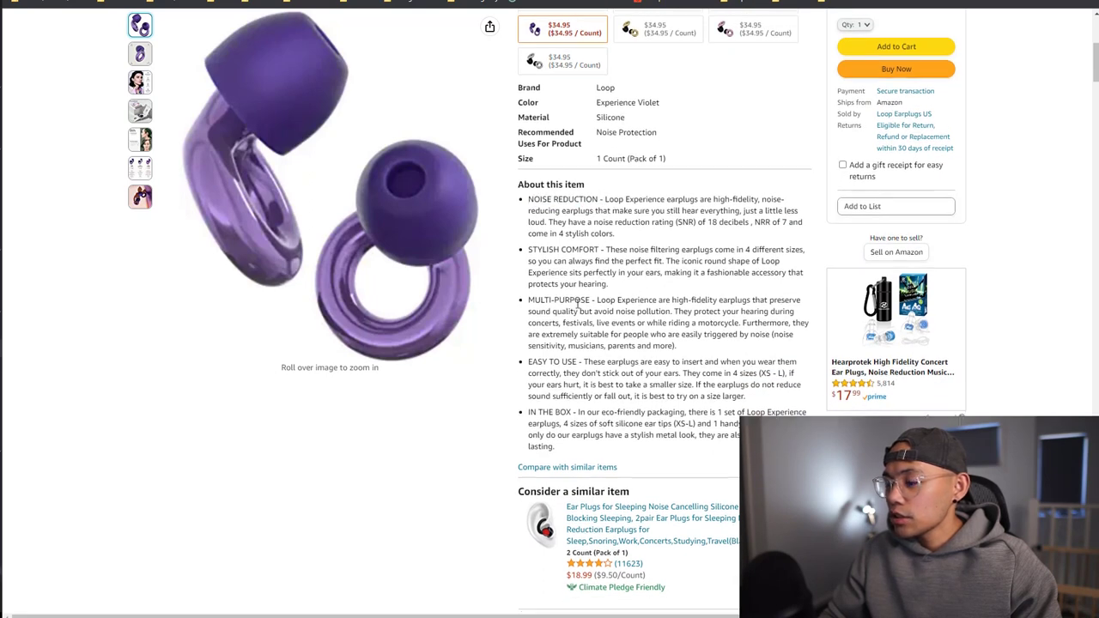
{"action": "scroll", "coordinate": [579, 309], "scroll_direction": "down", "scroll_amount": 2}
{"action": "left_click_drag", "start_coordinate": [527, 288], "coordinate": [594, 289]}
{"action": "left_click", "coordinate": [584, 230]}
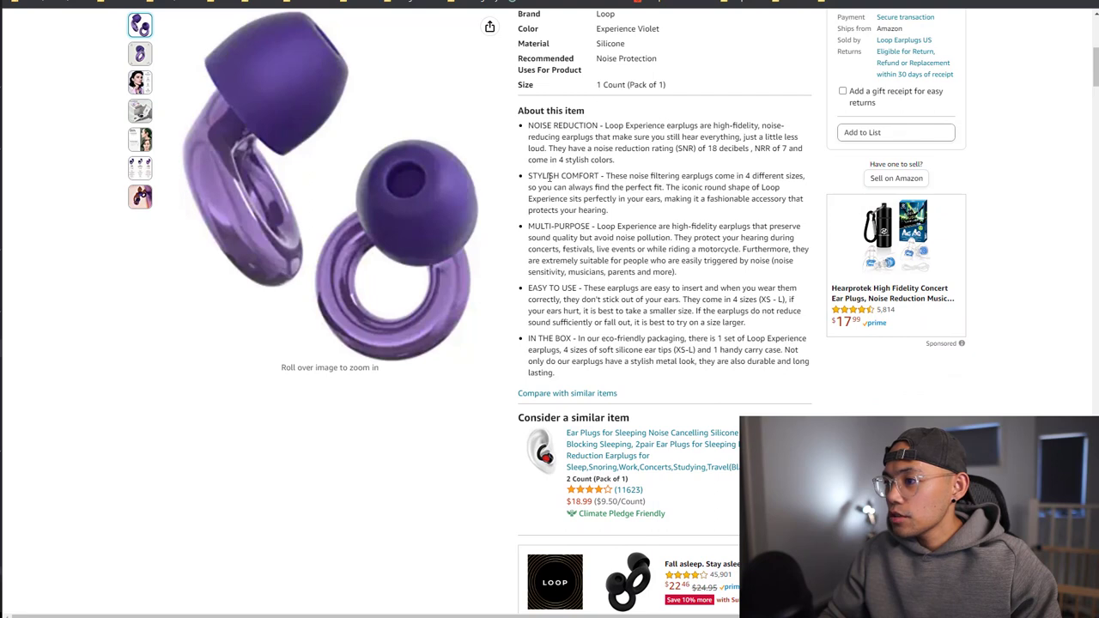
{"action": "left_click_drag", "start_coordinate": [530, 174], "coordinate": [624, 175]}
{"action": "left_click", "coordinate": [636, 175]}
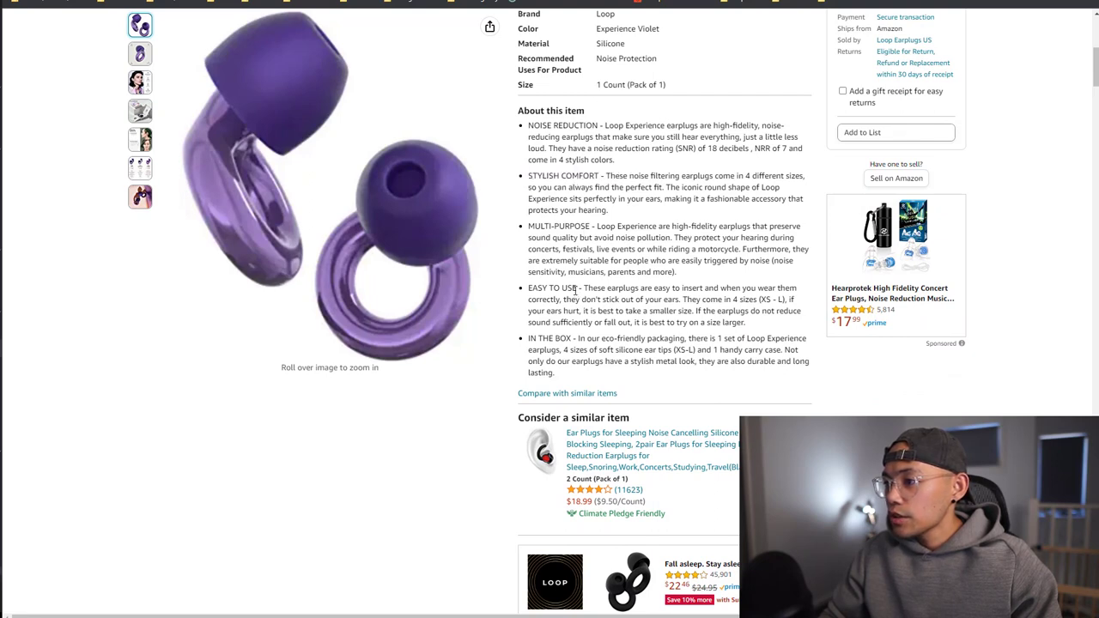
{"action": "scroll", "coordinate": [592, 282], "scroll_direction": "down", "scroll_amount": 10}
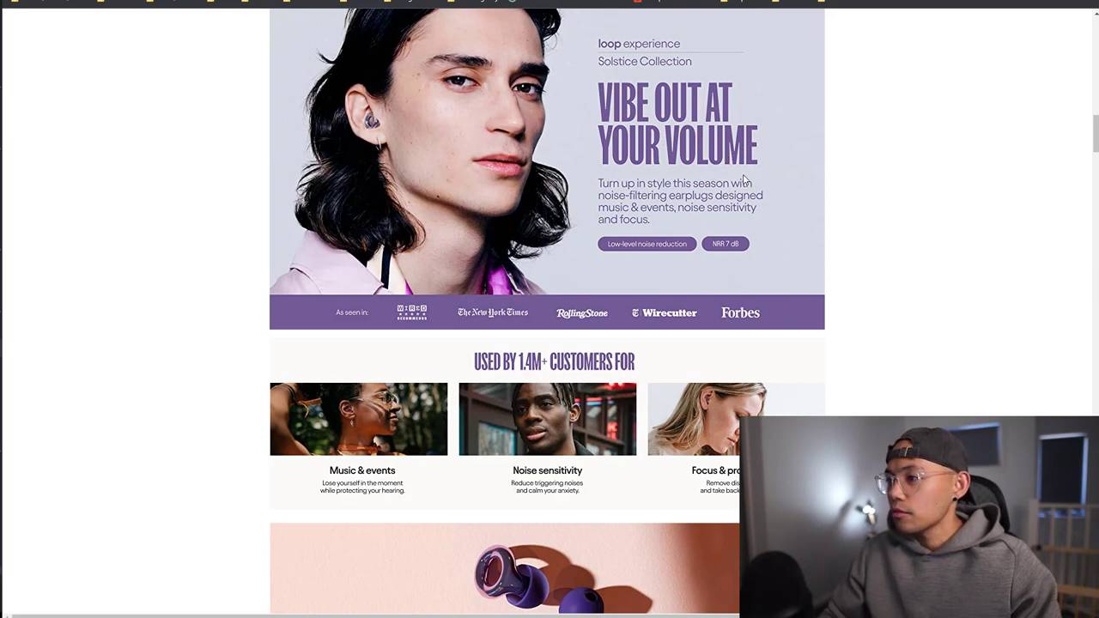
{"action": "scroll", "coordinate": [877, 320], "scroll_direction": "down", "scroll_amount": 2}
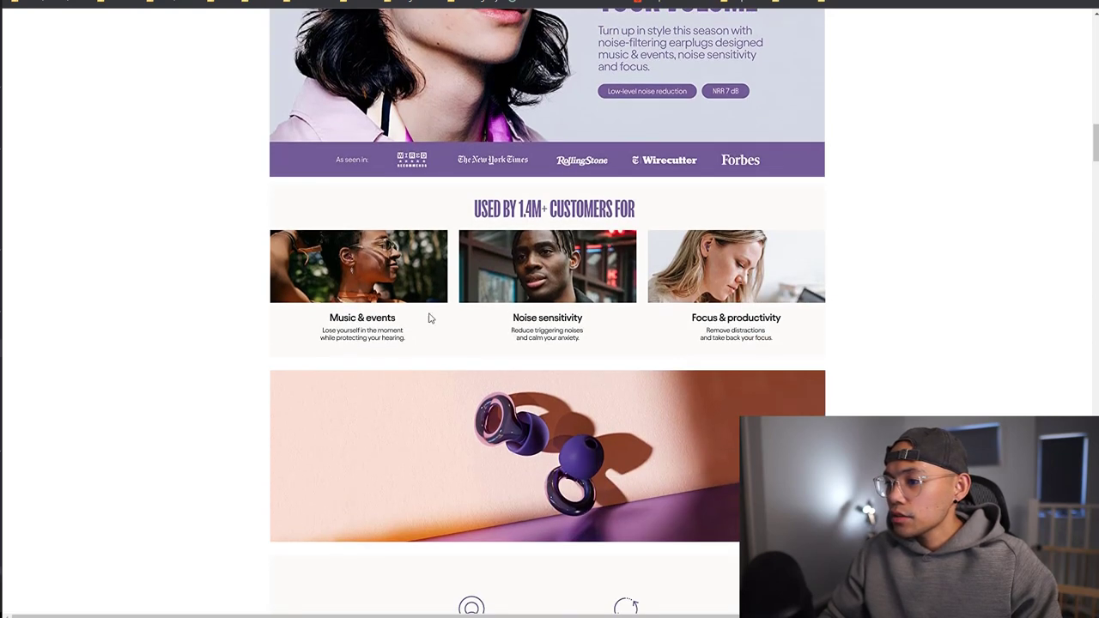
{"action": "left_click_drag", "start_coordinate": [511, 335], "coordinate": [576, 328]}
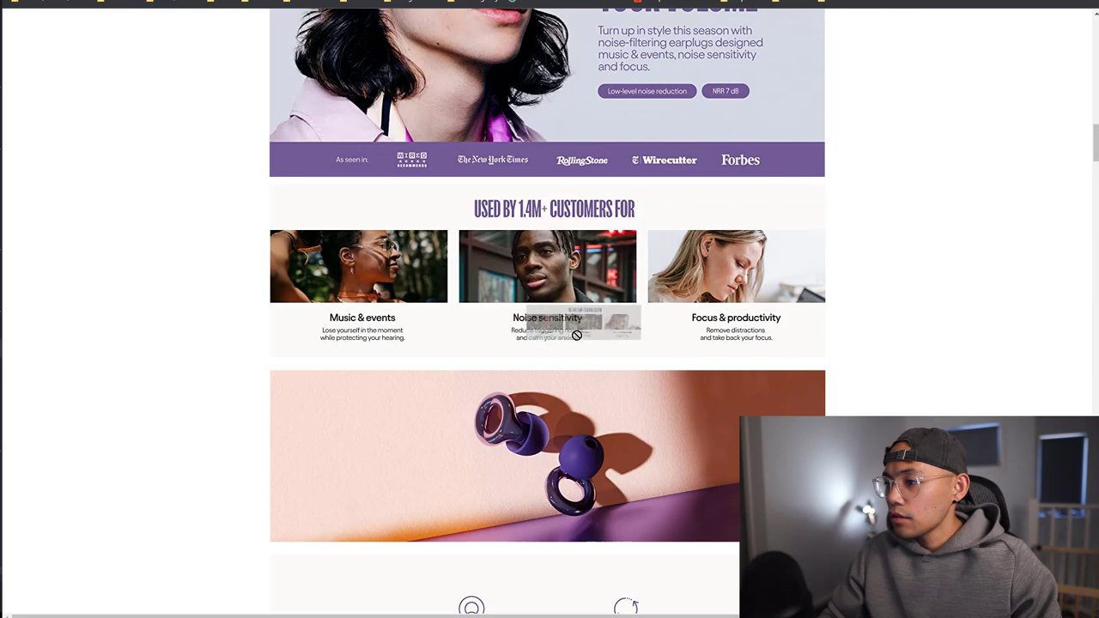
{"action": "left_click", "coordinate": [579, 340]}
{"action": "scroll", "coordinate": [579, 340], "scroll_direction": "down", "scroll_amount": 1}
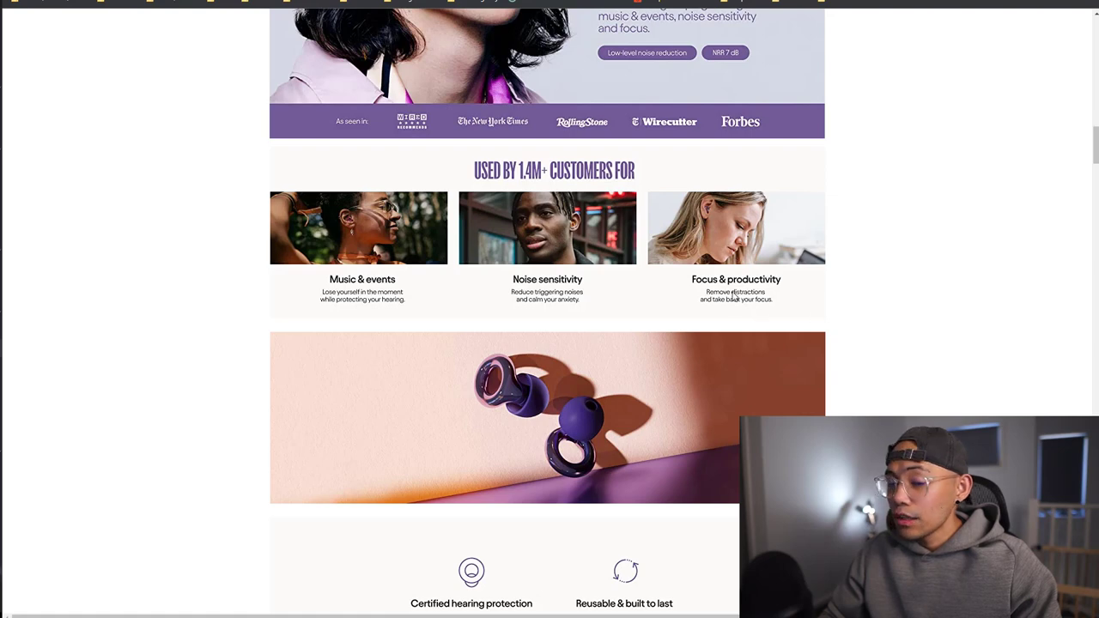
{"action": "scroll", "coordinate": [812, 299], "scroll_direction": "down", "scroll_amount": 2}
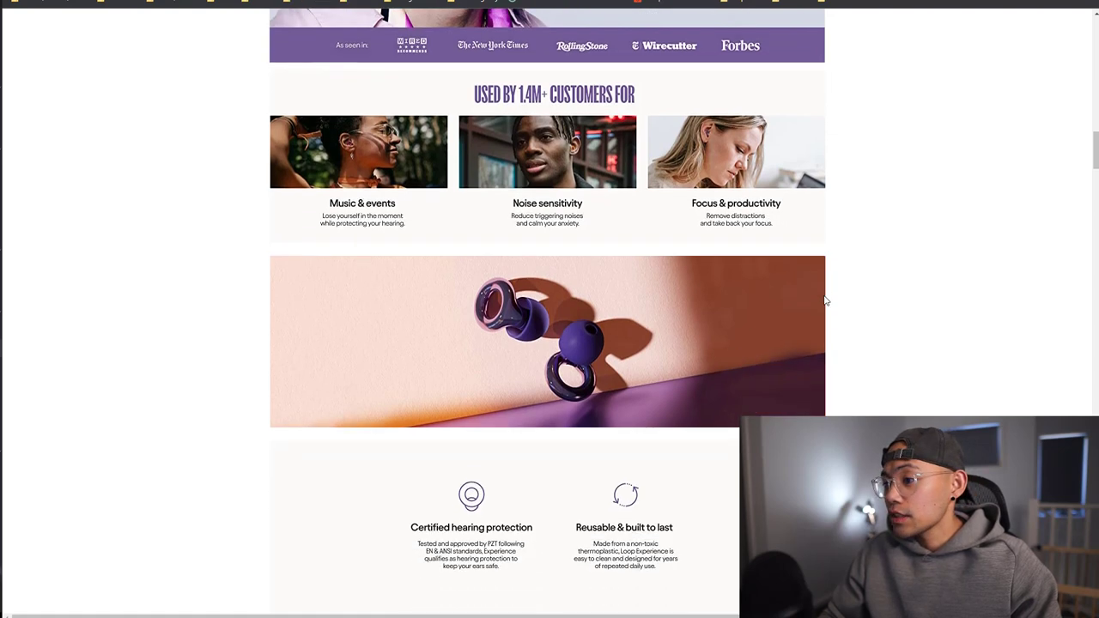
{"action": "scroll", "coordinate": [825, 301], "scroll_direction": "down", "scroll_amount": 5}
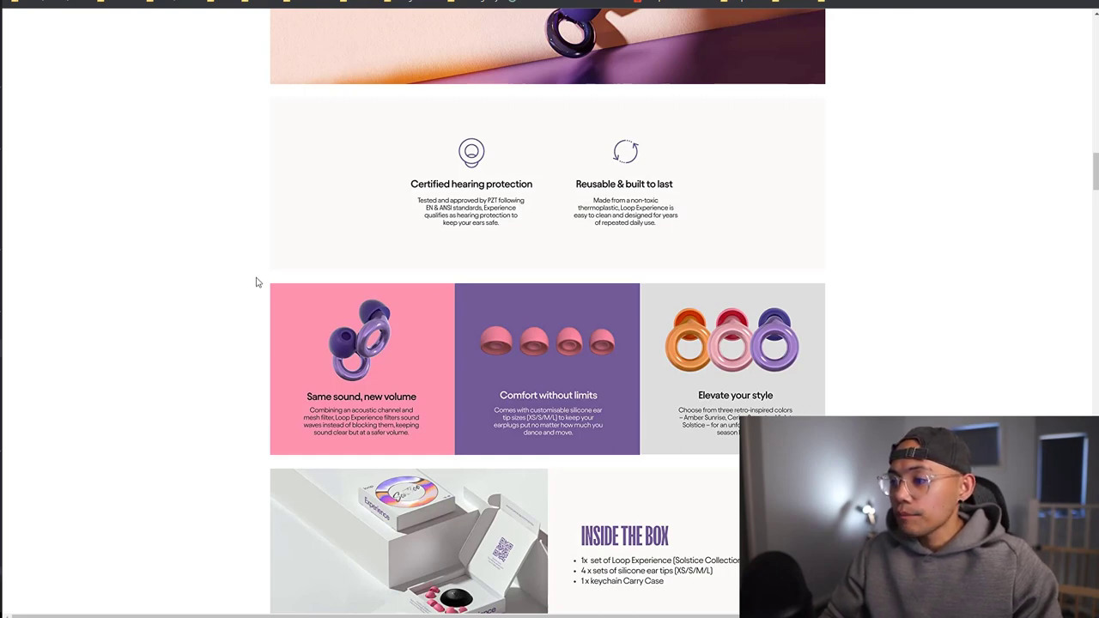
{"action": "scroll", "coordinate": [216, 334], "scroll_direction": "up", "scroll_amount": 1}
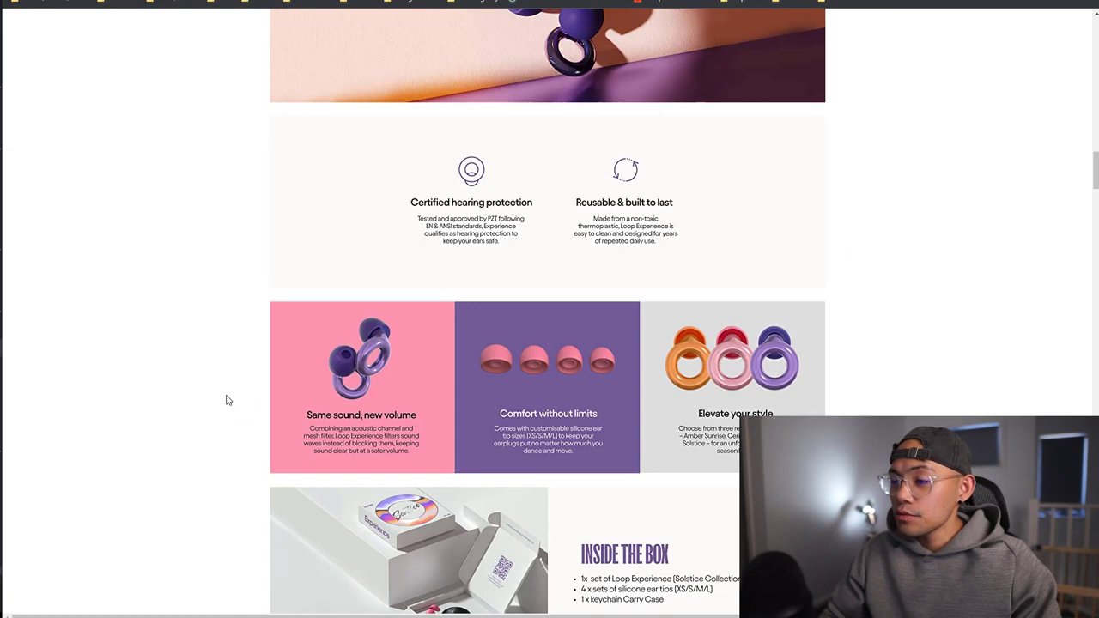
Switch to TheReviewIndex analysis page for the Loop Experience earplugs
{"action": "scroll", "coordinate": [223, 400], "scroll_direction": "up", "scroll_amount": 2}
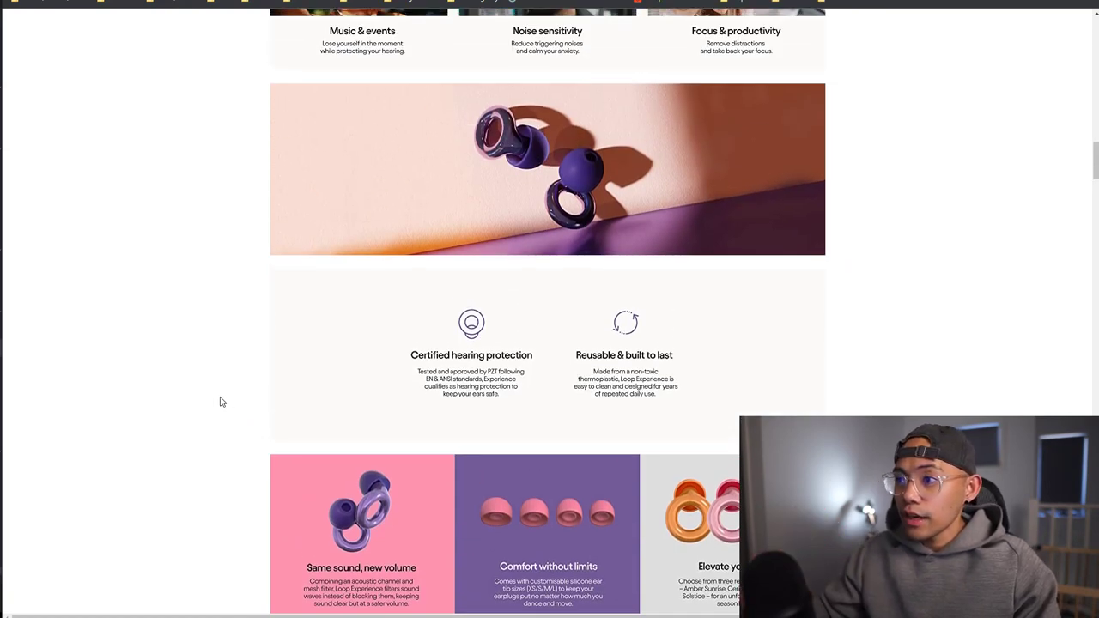
{"action": "scroll", "coordinate": [221, 402], "scroll_direction": "up", "scroll_amount": 1}
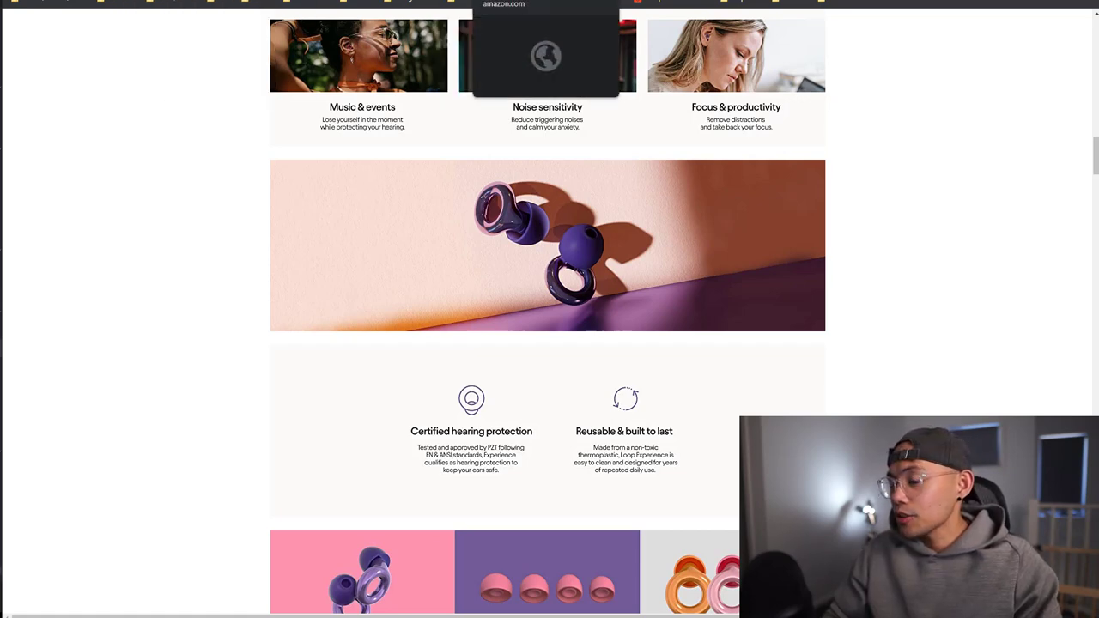
{"action": "scroll", "coordinate": [721, 236], "scroll_direction": "up", "scroll_amount": 1}
{"action": "scroll", "coordinate": [754, 311], "scroll_direction": "down", "scroll_amount": 2}
{"action": "scroll", "coordinate": [753, 316], "scroll_direction": "down", "scroll_amount": 2}
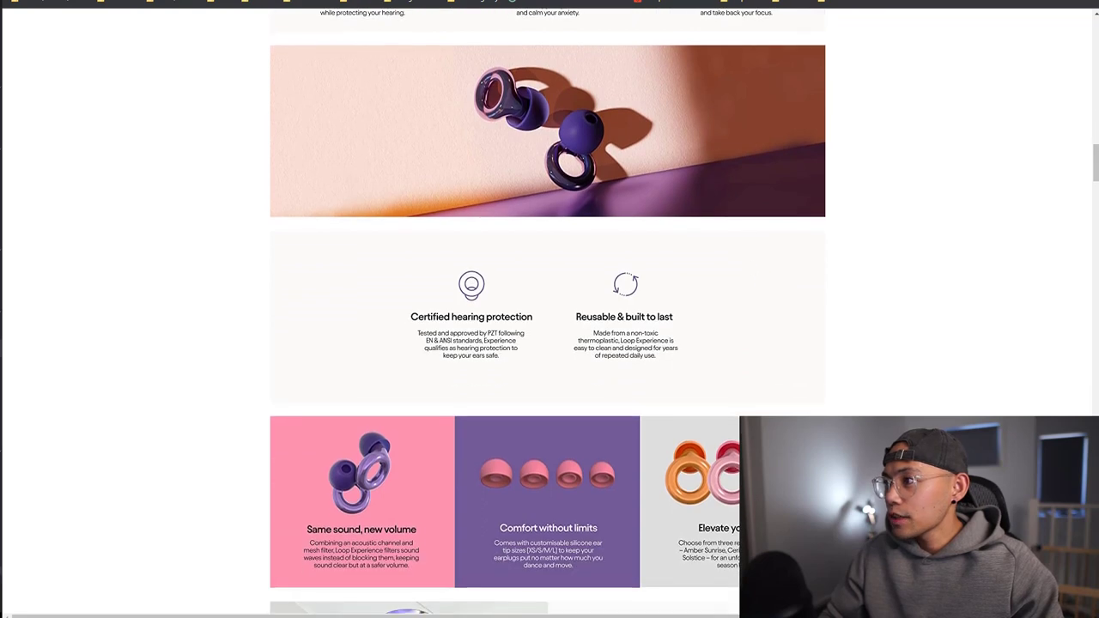
{"action": "key", "text": "ctrl+Tab"}
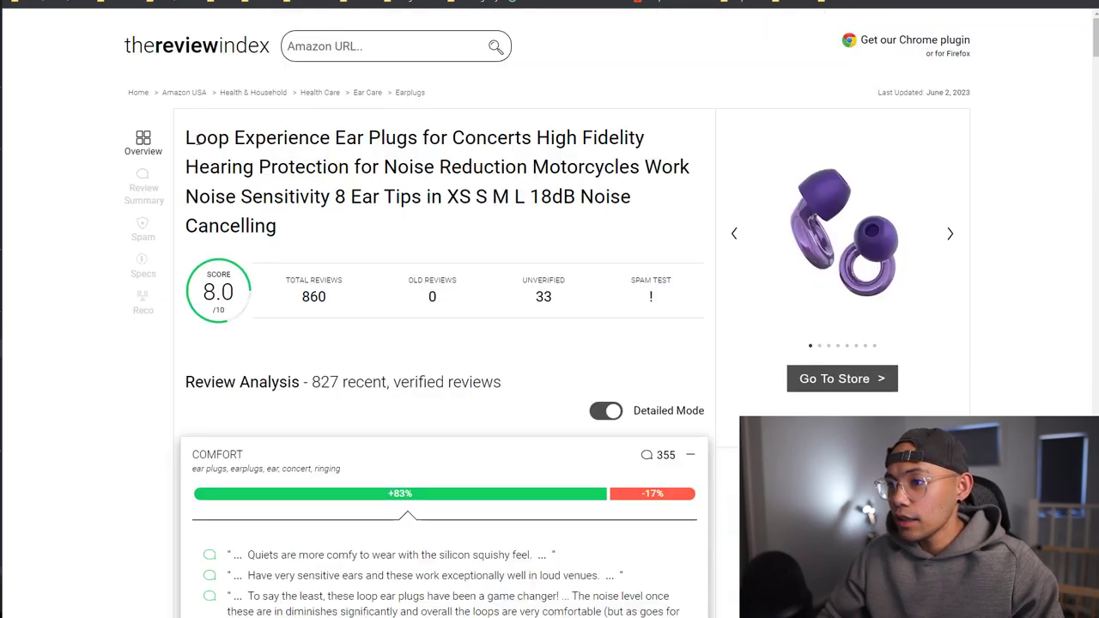
Read the Comfort comments on sensitive ears and noise reduction, then return to the planning sheet
{"action": "scroll", "coordinate": [183, 234], "scroll_direction": "down", "scroll_amount": 2}
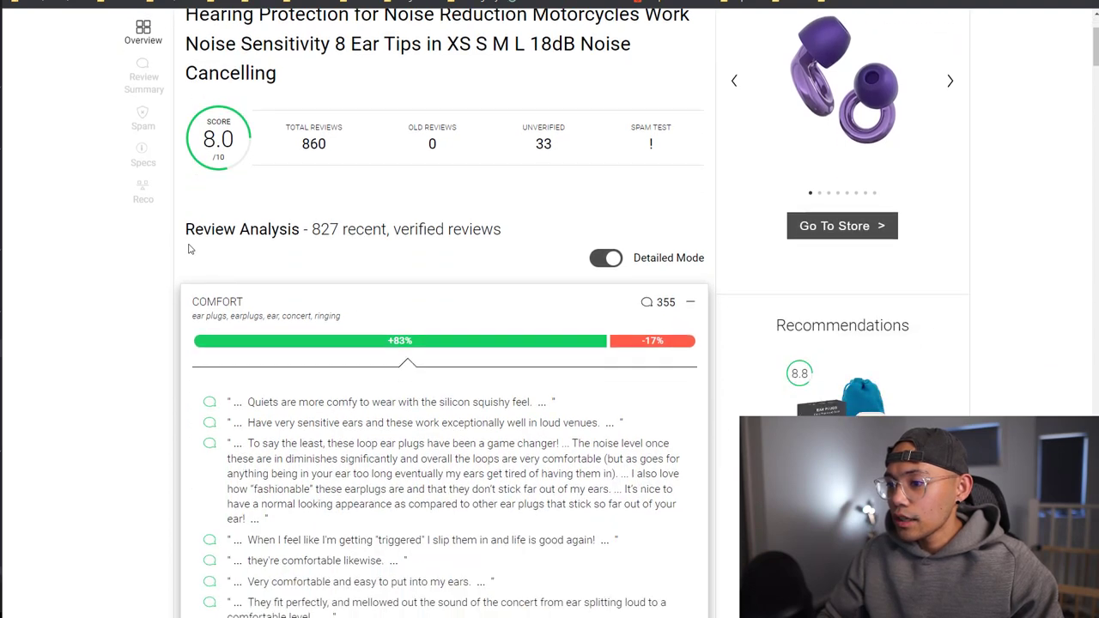
{"action": "scroll", "coordinate": [151, 412], "scroll_direction": "down", "scroll_amount": 2}
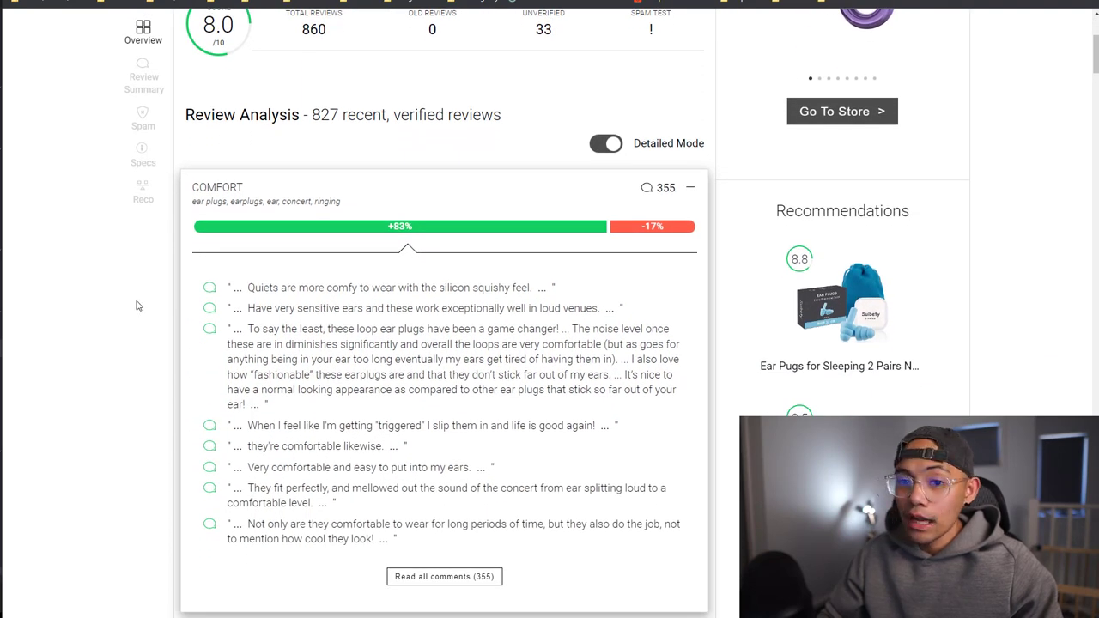
{"action": "scroll", "coordinate": [163, 314], "scroll_direction": "down", "scroll_amount": 1}
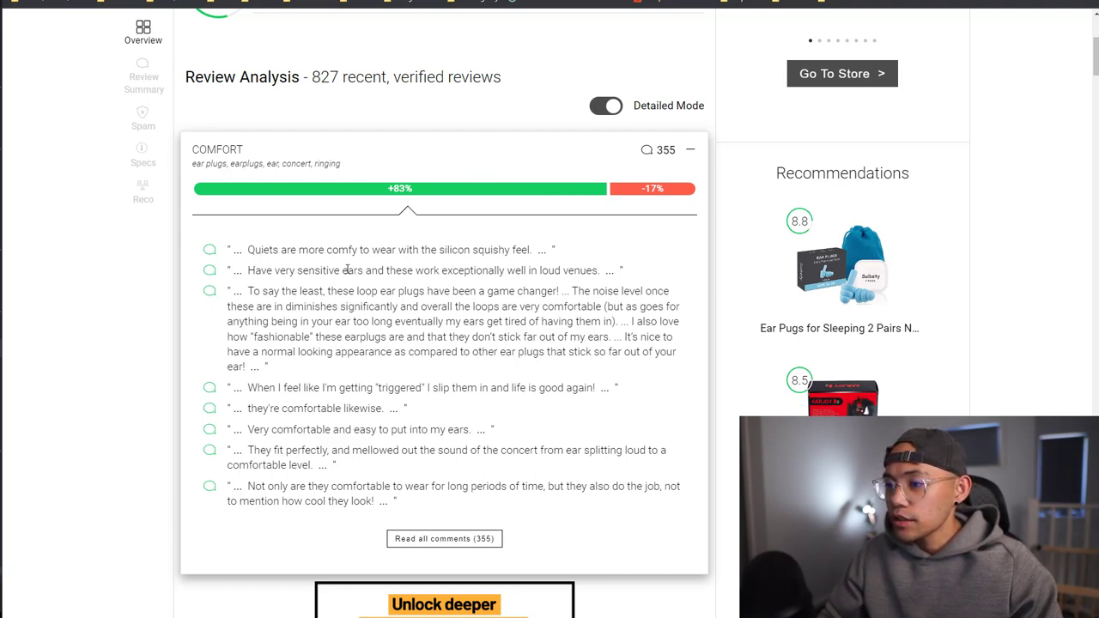
{"action": "left_click_drag", "start_coordinate": [600, 269], "coordinate": [248, 277]}
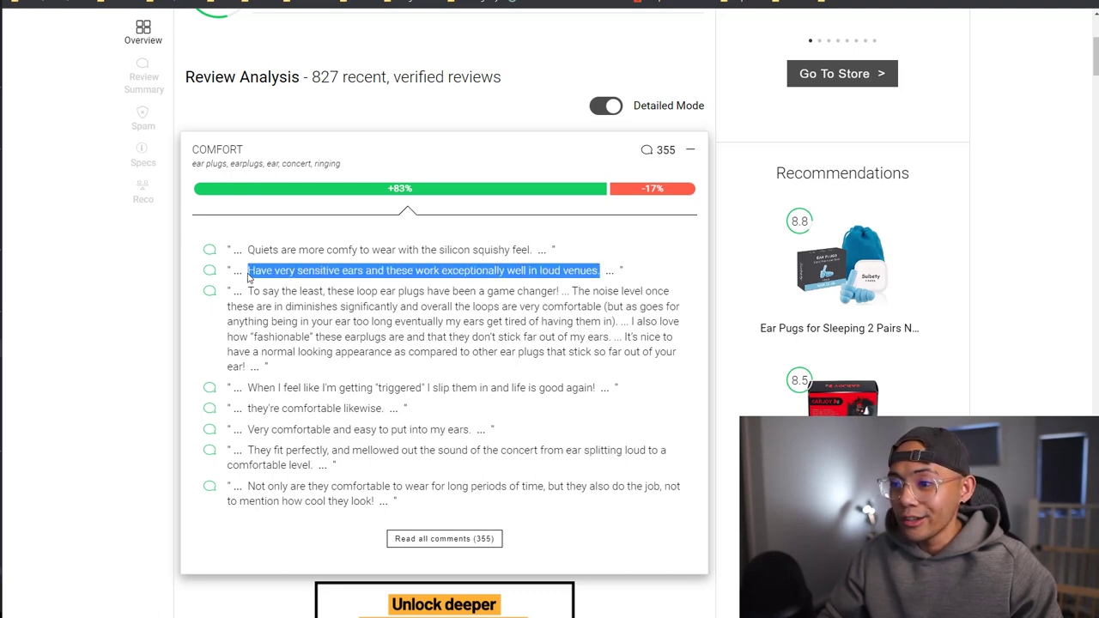
{"action": "left_click", "coordinate": [258, 296]}
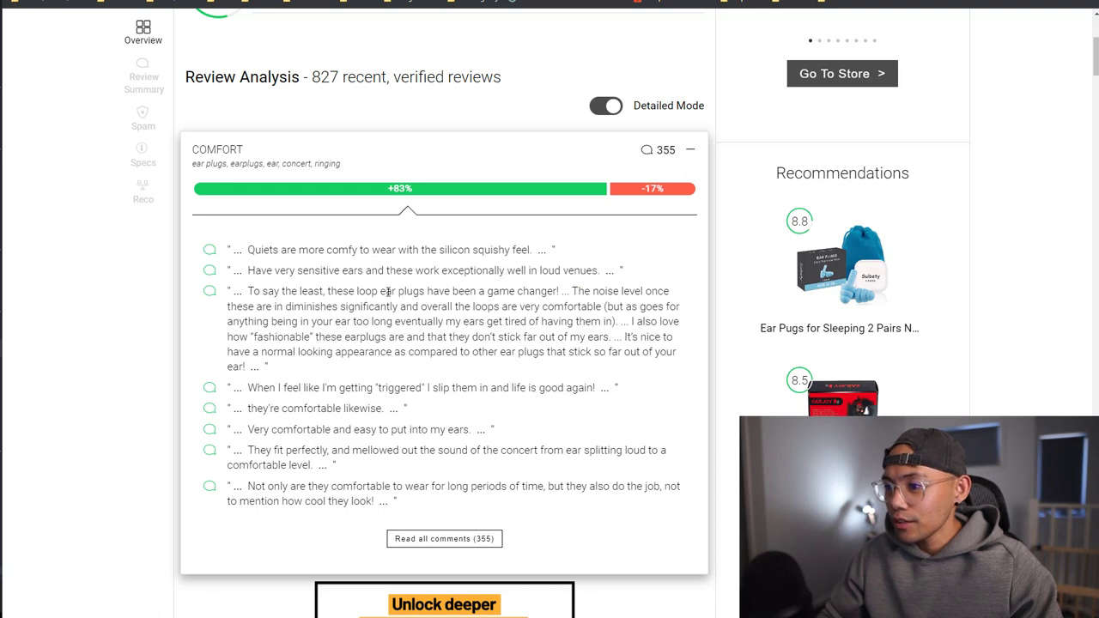
{"action": "left_click_drag", "start_coordinate": [447, 295], "coordinate": [474, 310]}
{"action": "left_click", "coordinate": [587, 292]}
{"action": "left_click", "coordinate": [371, 309]}
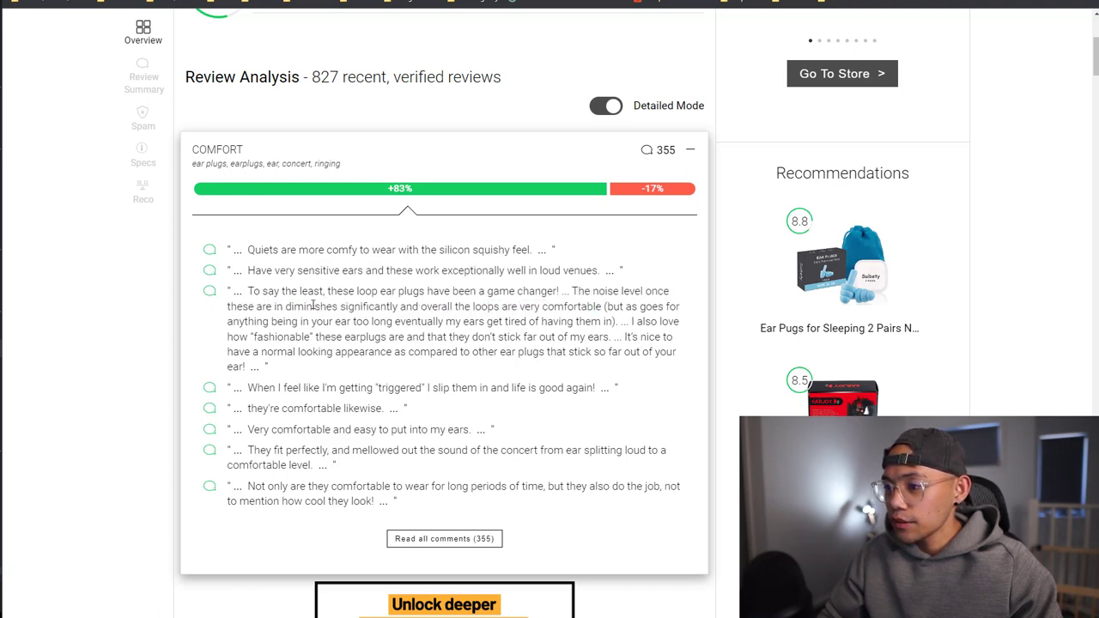
{"action": "left_click_drag", "start_coordinate": [286, 308], "coordinate": [398, 307]}
{"action": "left_click", "coordinate": [621, 285]}
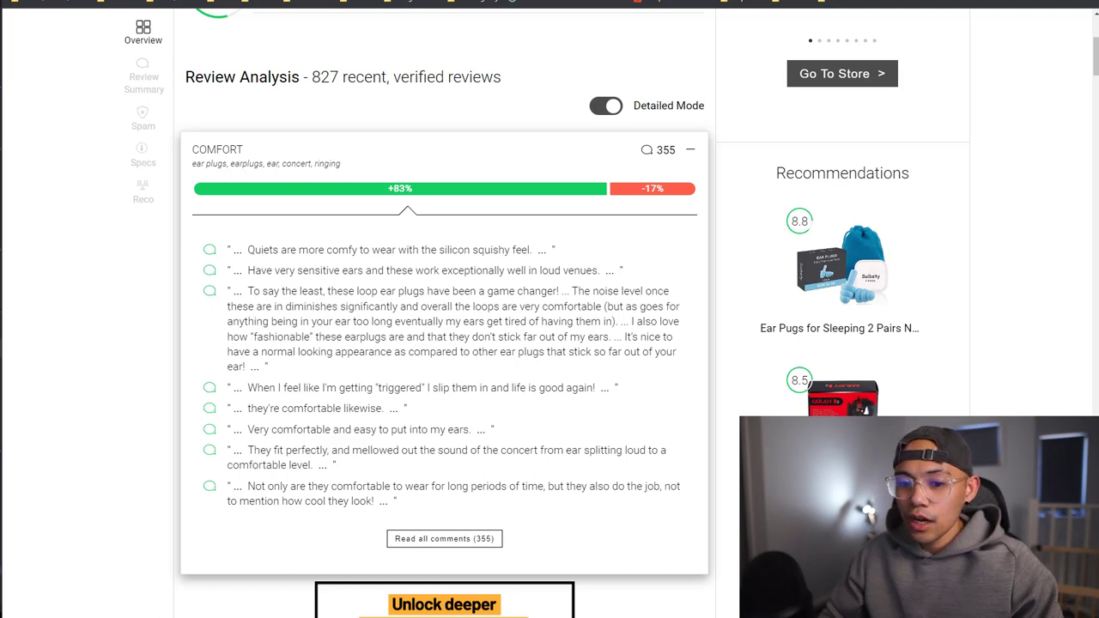
{"action": "key", "text": "alt+Tab"}
Enter 'Anti-snoring - removes completely (no noise)' in B4, then minimize Sheets to view reviews
{"action": "left_click", "coordinate": [212, 195]}
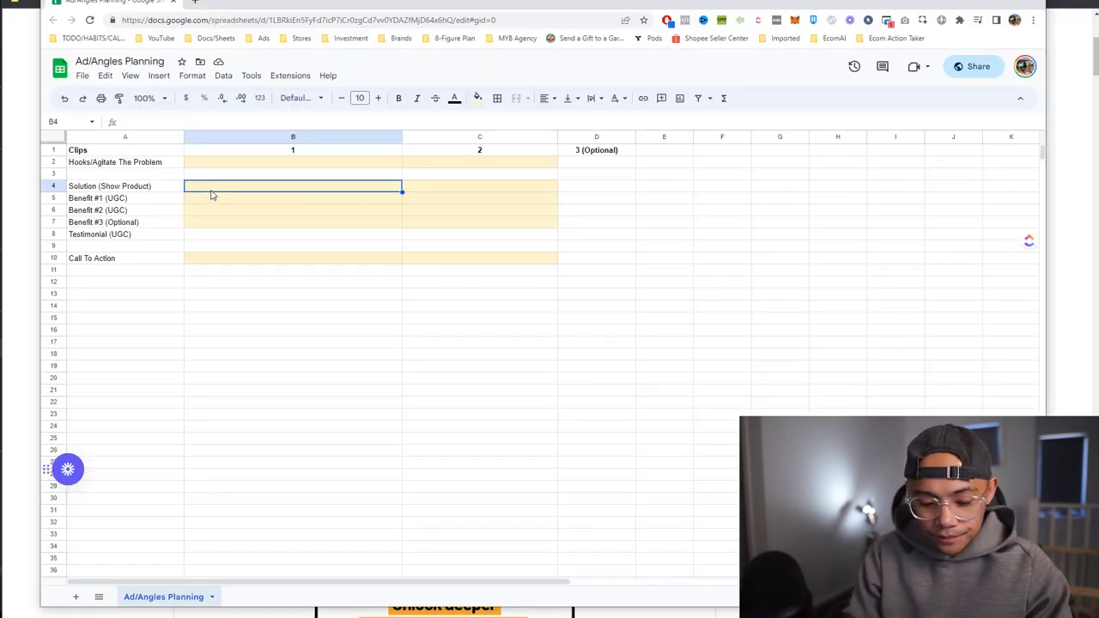
{"action": "type", "text": "Anti-snoring - removes complete"}
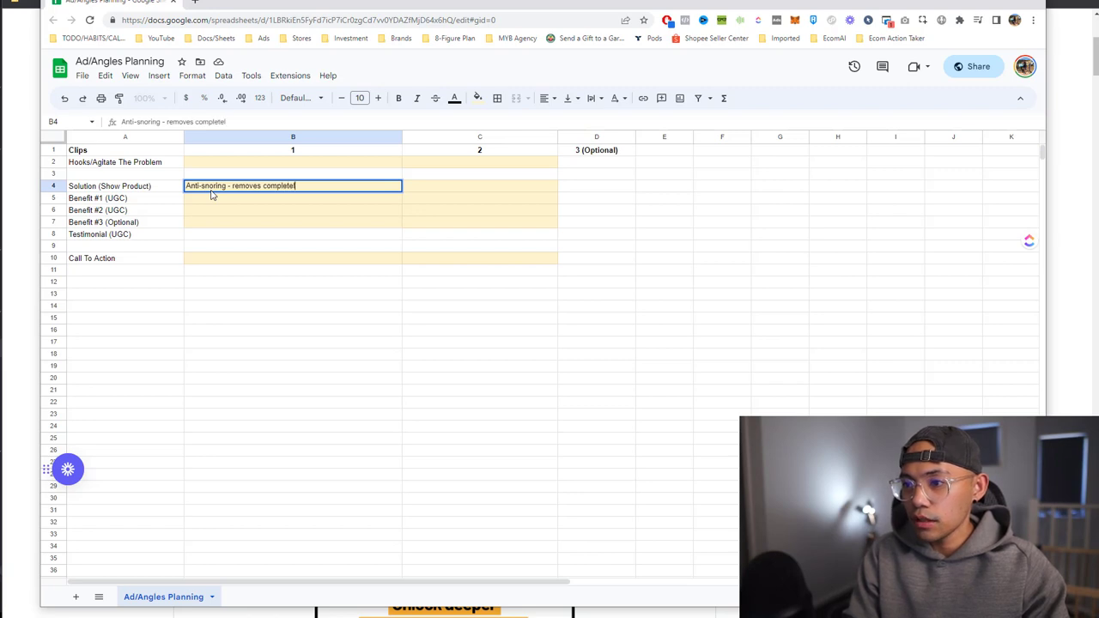
{"action": "type", "text": "ly (no noise)"}
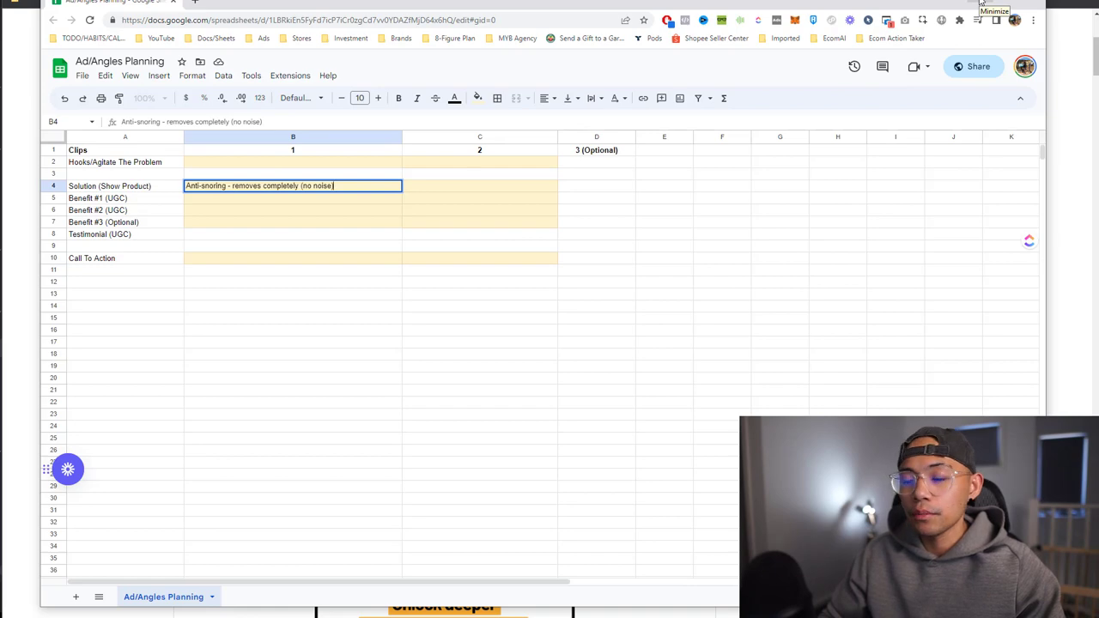
{"action": "left_click", "coordinate": [981, 3]}
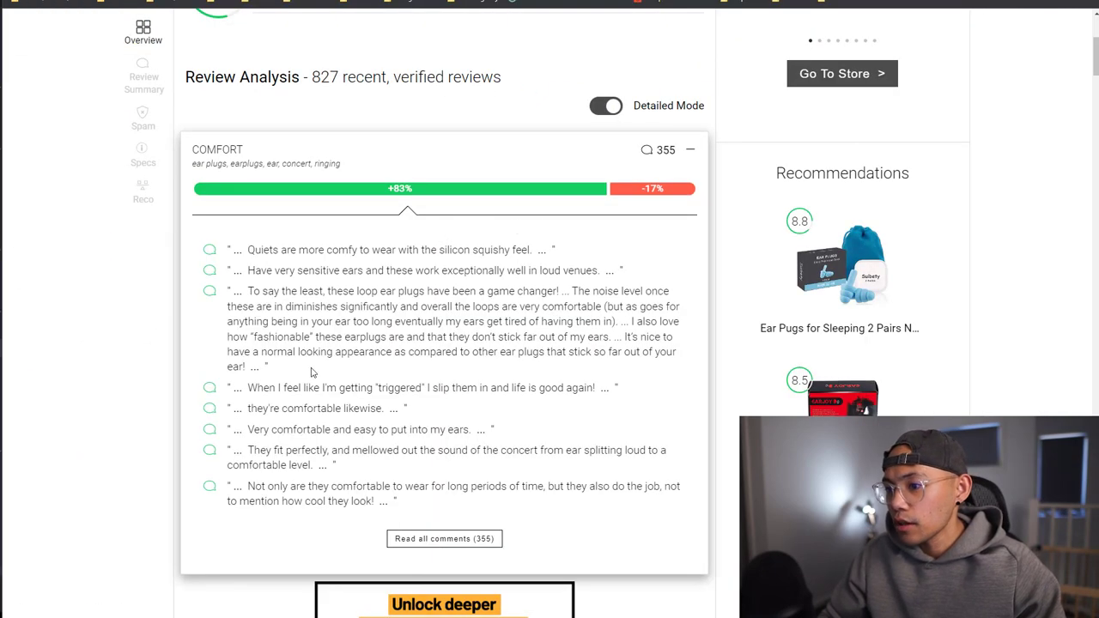
{"action": "scroll", "coordinate": [311, 372], "scroll_direction": "down", "scroll_amount": 3}
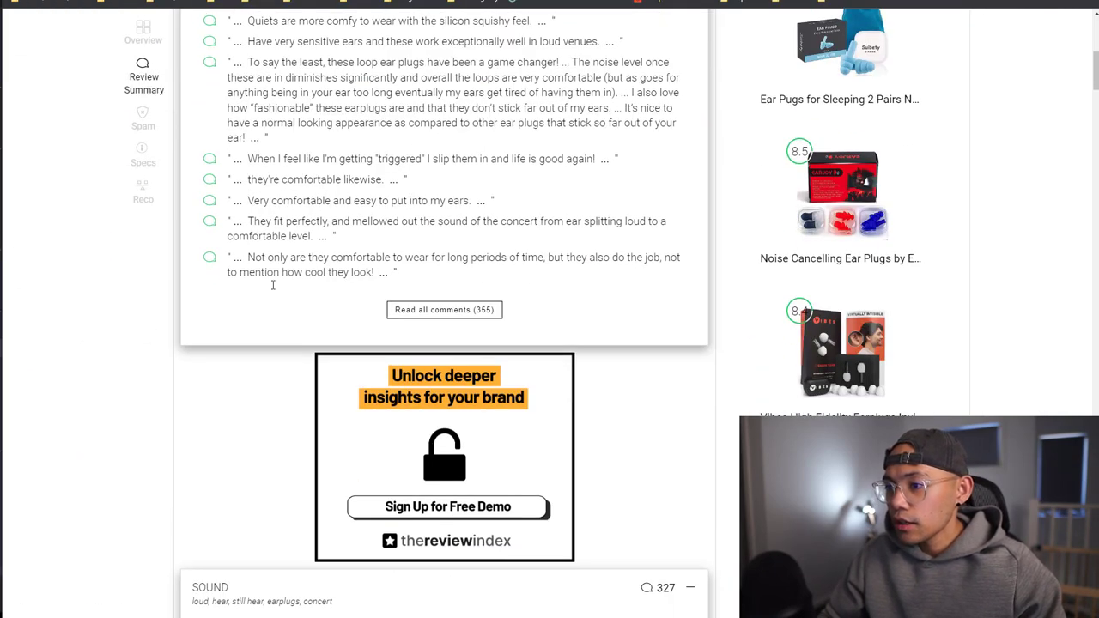
Start Benefit #1 in B5 as 'Comfort' and copy the game-changer review comment
{"action": "scroll", "coordinate": [274, 285], "scroll_direction": "down", "scroll_amount": 2}
{"action": "scroll", "coordinate": [238, 356], "scroll_direction": "up", "scroll_amount": 3}
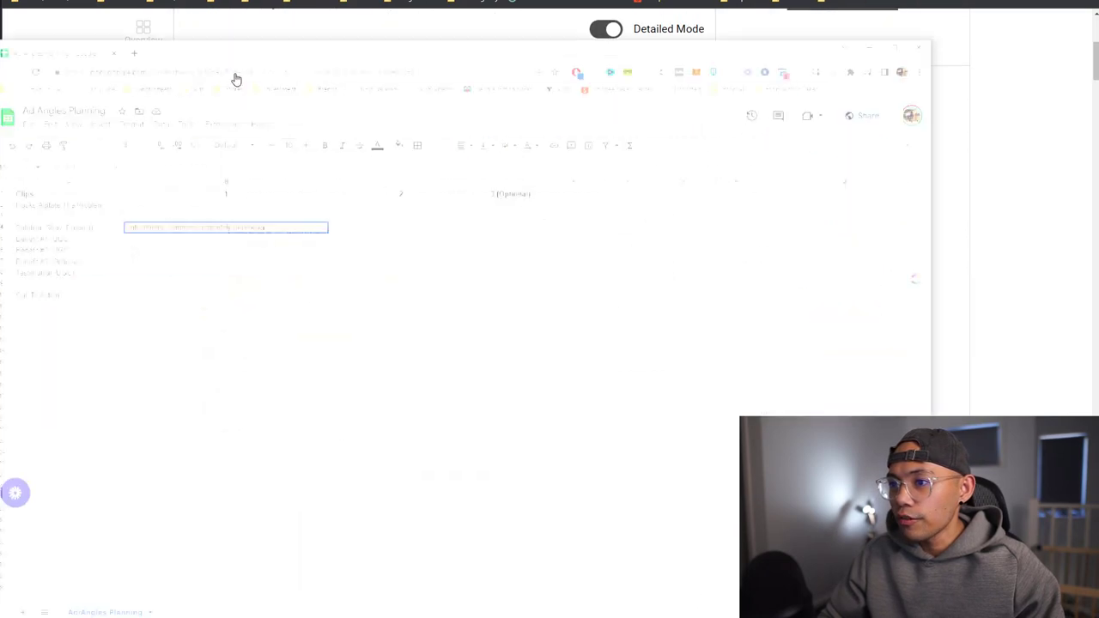
{"action": "left_click", "coordinate": [235, 201]}
{"action": "type", "text": "C"}
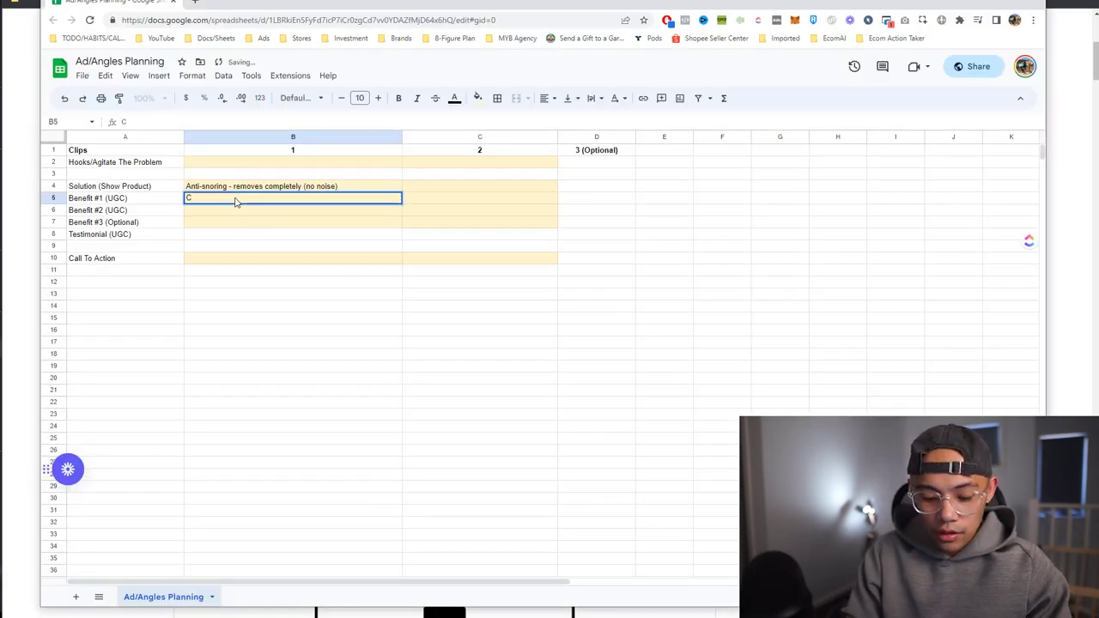
{"action": "type", "text": "omfort"}
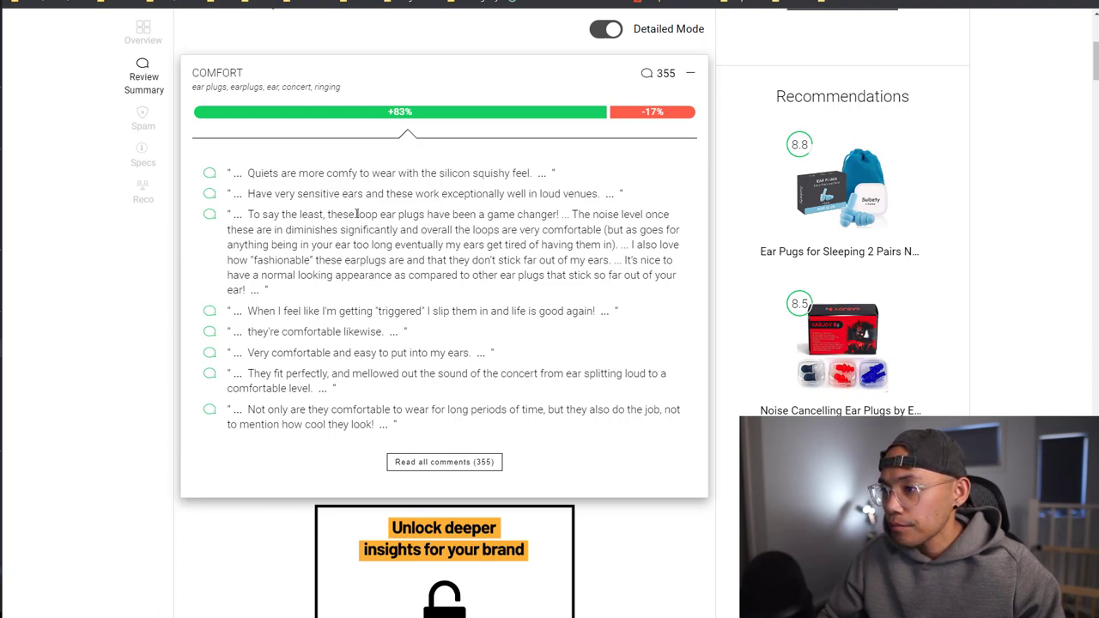
{"action": "left_click_drag", "start_coordinate": [356, 214], "coordinate": [603, 230]}
{"action": "key", "text": "ctrl+c"}
{"action": "key", "text": "alt+Tab"}
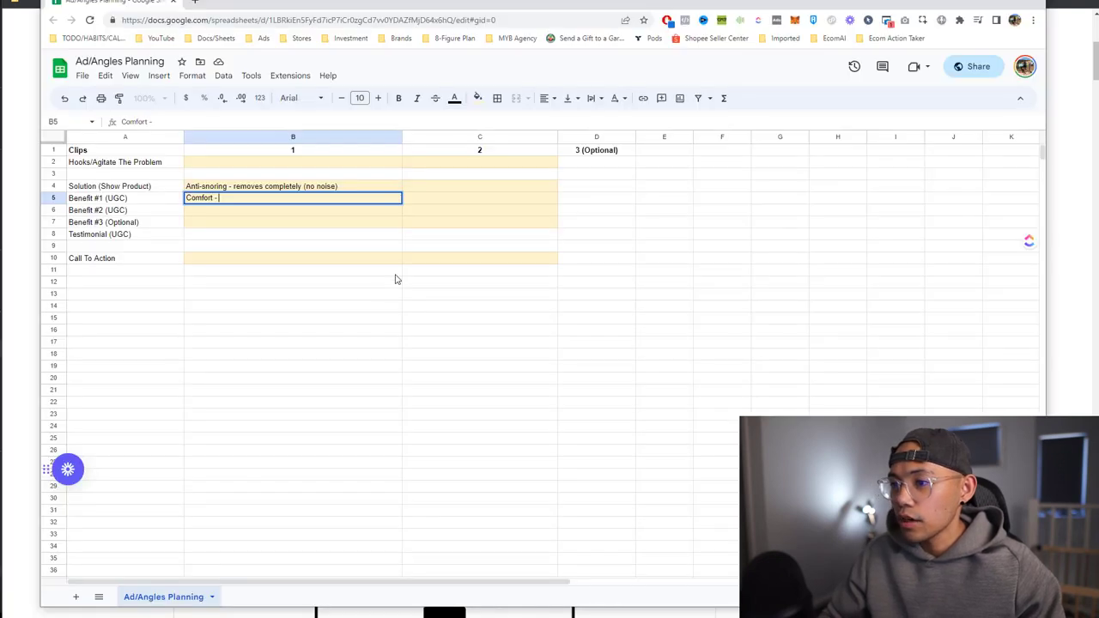
{"action": "left_click", "coordinate": [610, 208]}
{"action": "double_click", "coordinate": [240, 203]}
{"action": "key", "text": "BackSpace"}
{"action": "key", "text": "BackSpace"}
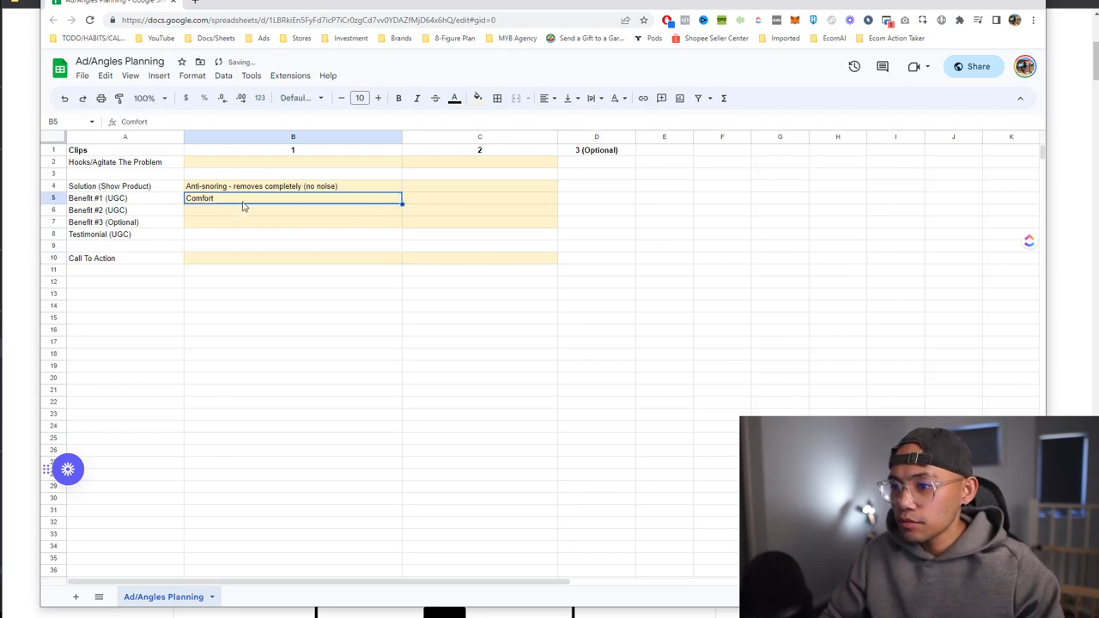
Add a B5 note quoting that review and complete the cell as 'Comfortable in the ear'
{"action": "right_click", "coordinate": [243, 204]}
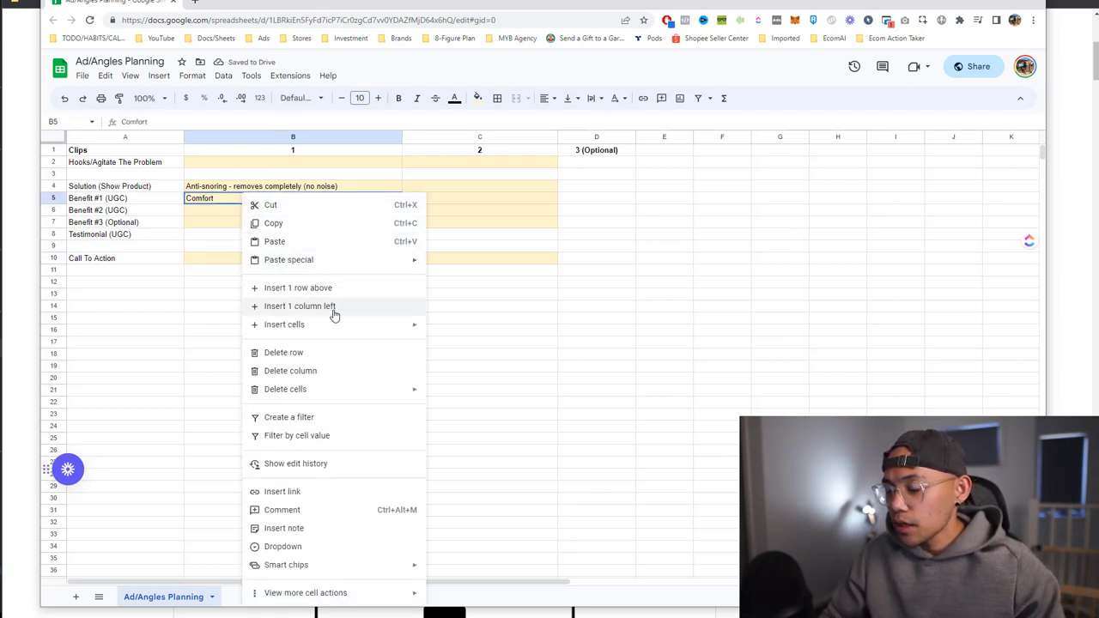
{"action": "left_click", "coordinate": [284, 528]}
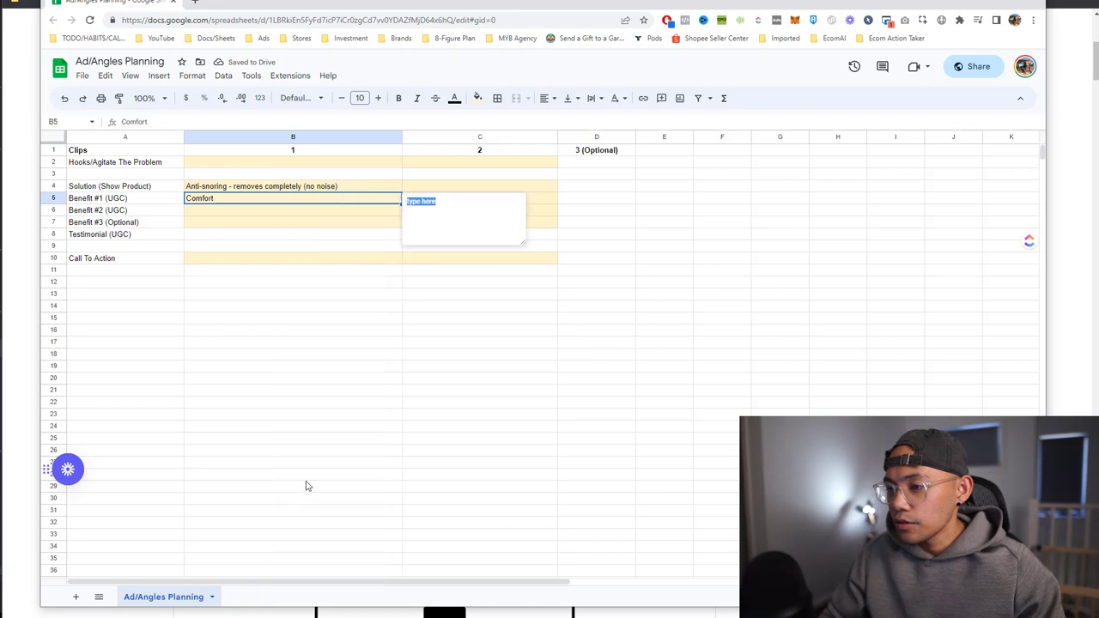
{"action": "key", "text": "ctrl+v"}
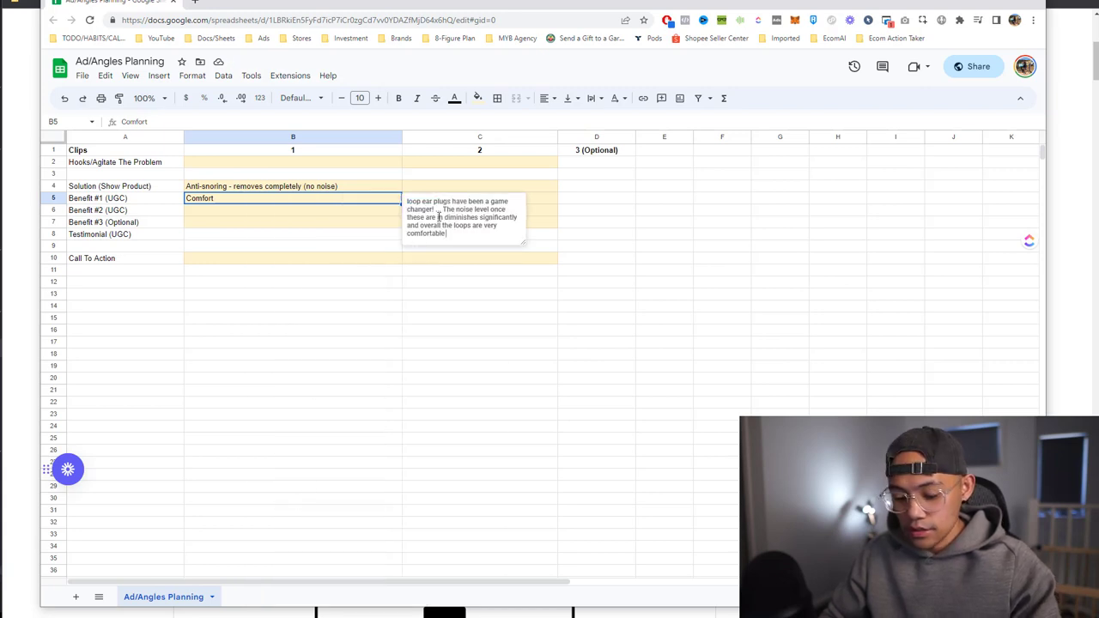
{"action": "left_click", "coordinate": [408, 201]}
{"action": "key", "text": "BackSpace"}
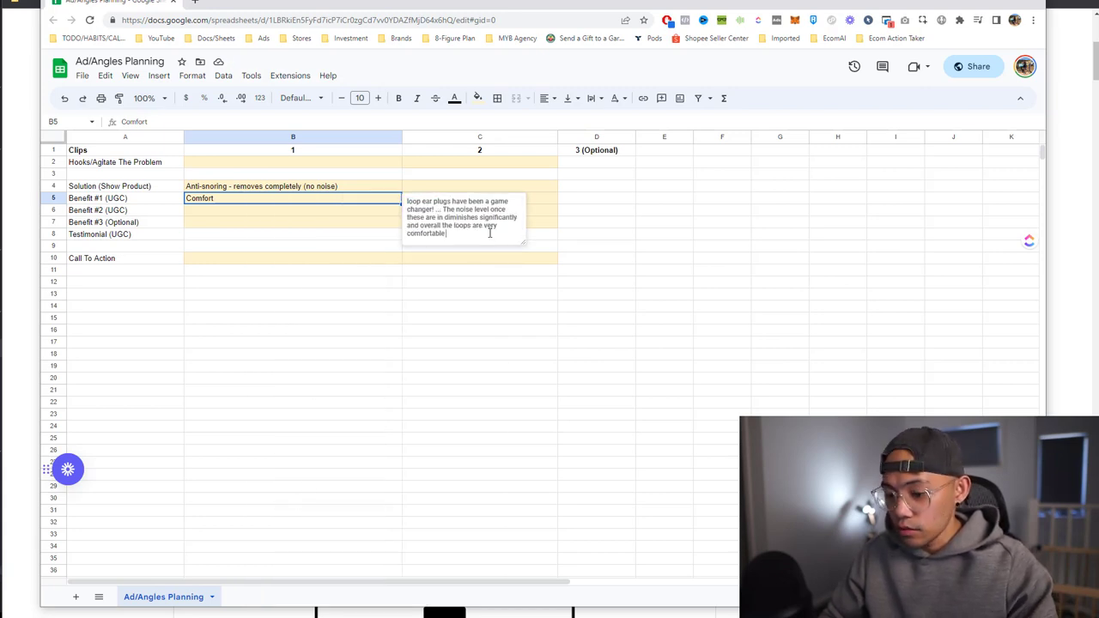
{"action": "type", "text": "\""}
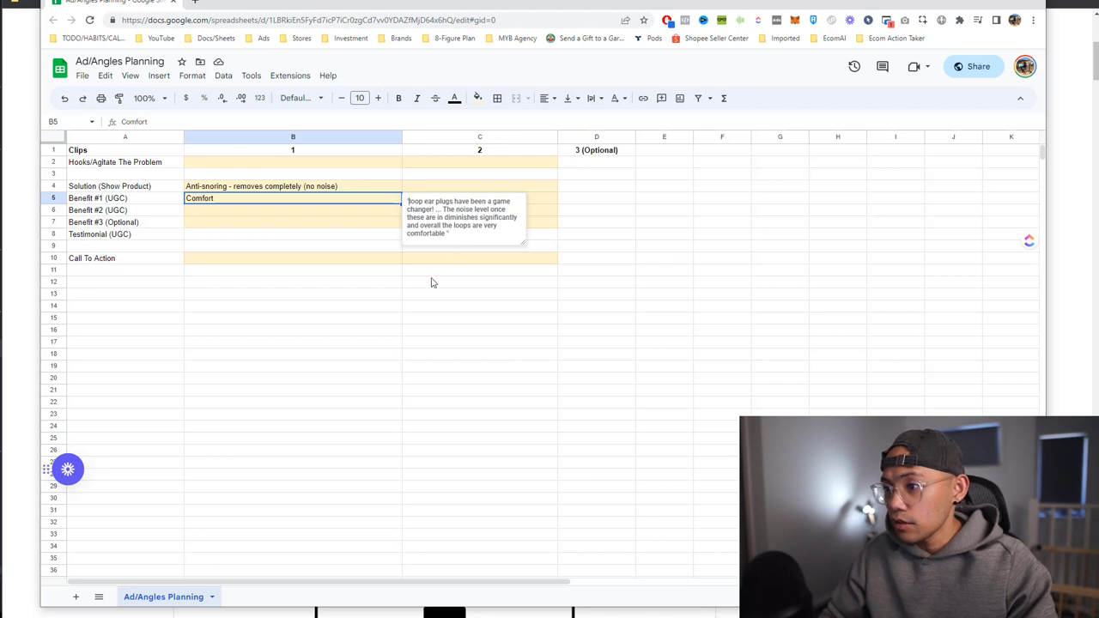
{"action": "left_click", "coordinate": [258, 199]}
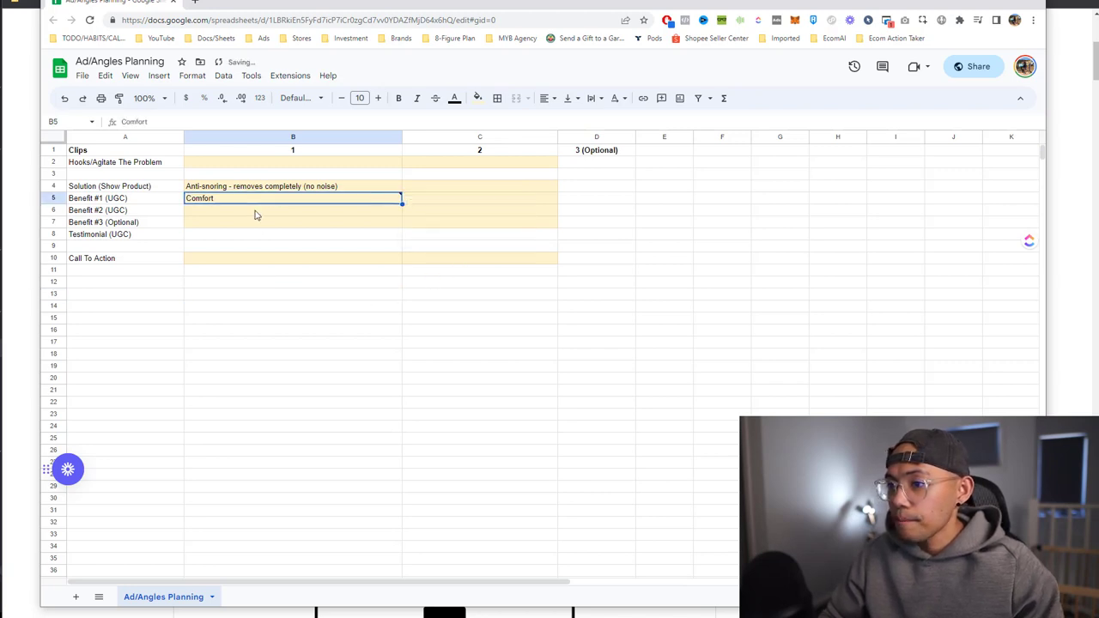
{"action": "double_click", "coordinate": [262, 199]}
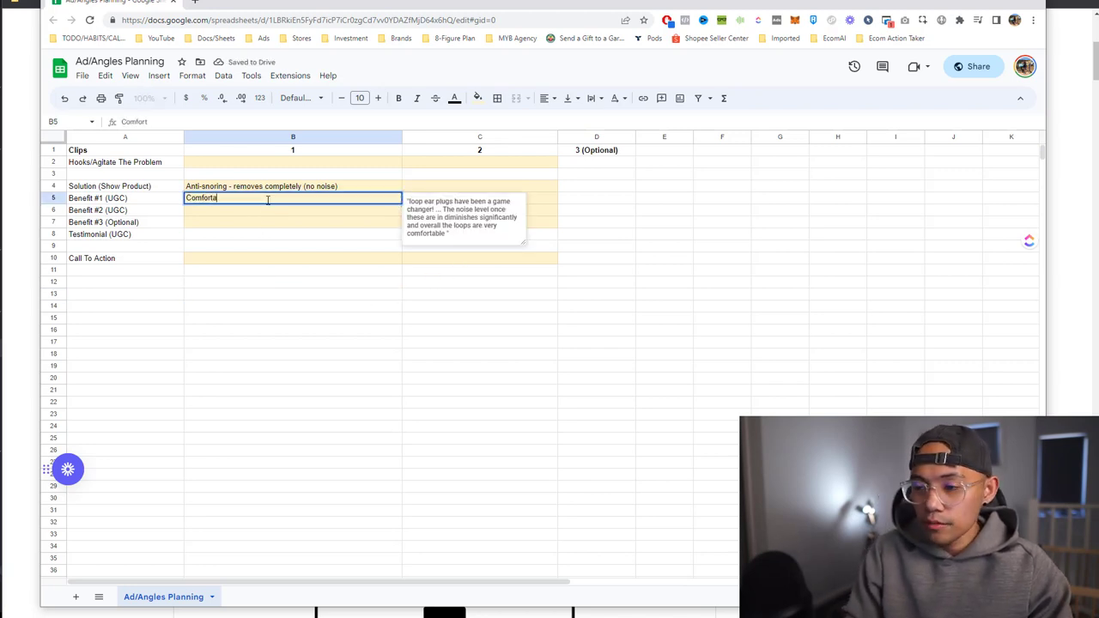
{"action": "type", "text": "able in the ear"}
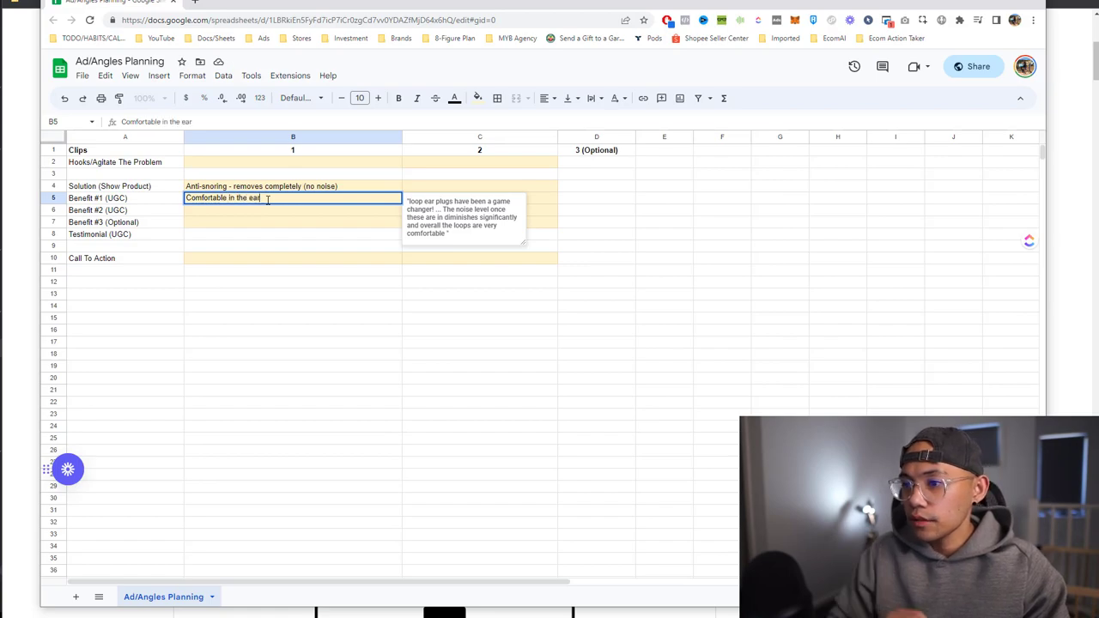
{"action": "key", "text": "Return"}
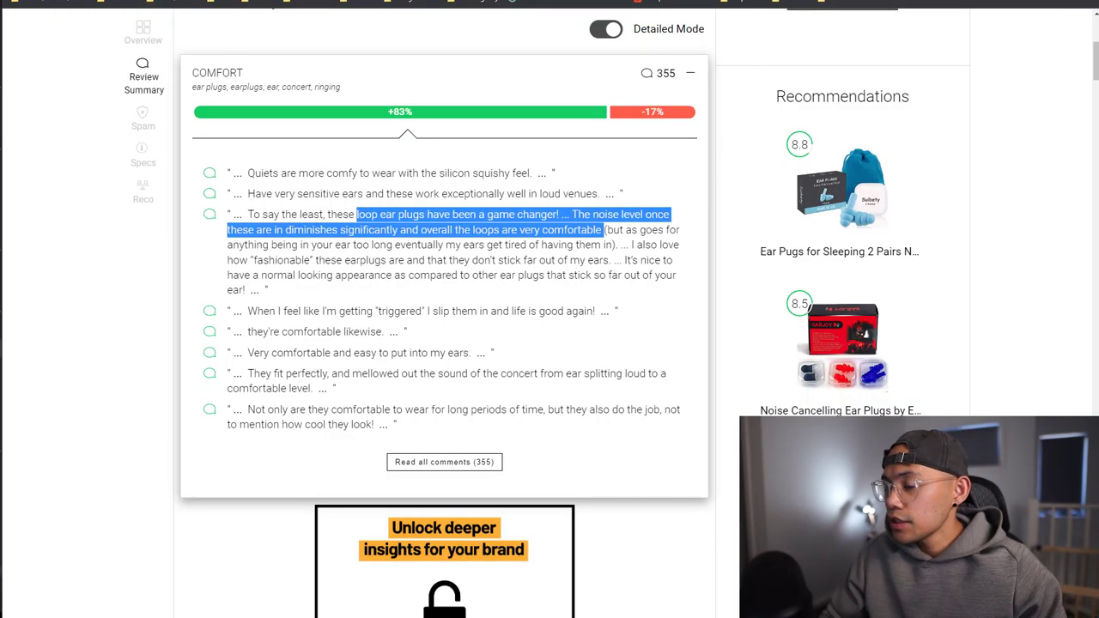
Type 'Design and size - Aesthetic - Fits all sizes of ears' into B6 for Benefit #2
{"action": "scroll", "coordinate": [640, 418], "scroll_direction": "down", "scroll_amount": 7}
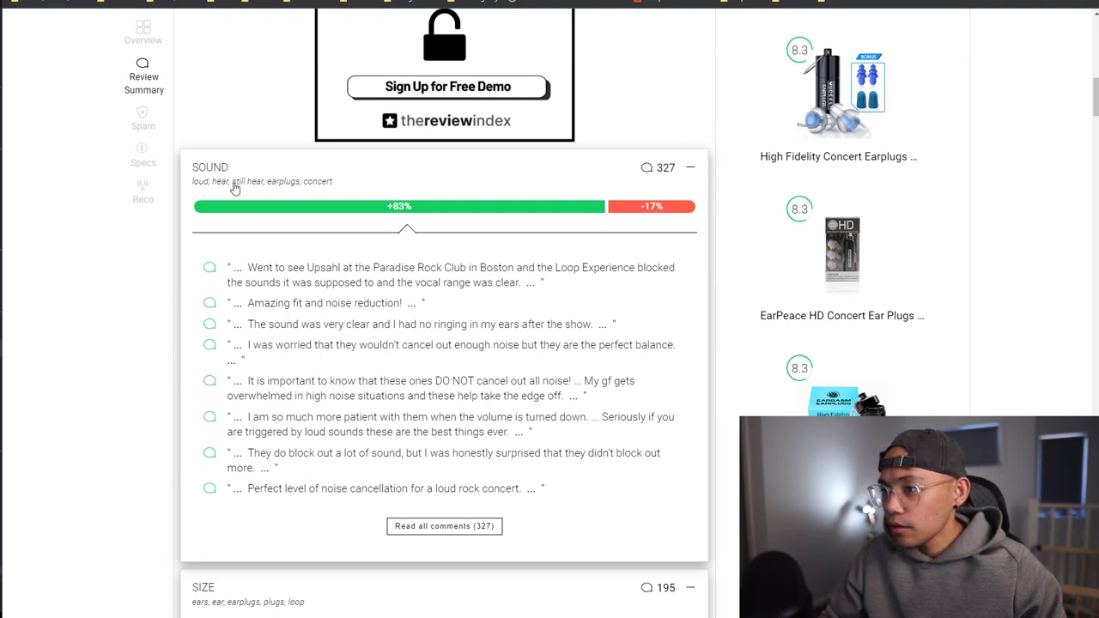
{"action": "scroll", "coordinate": [292, 432], "scroll_direction": "down", "scroll_amount": 4}
{"action": "scroll", "coordinate": [293, 432], "scroll_direction": "down", "scroll_amount": 1}
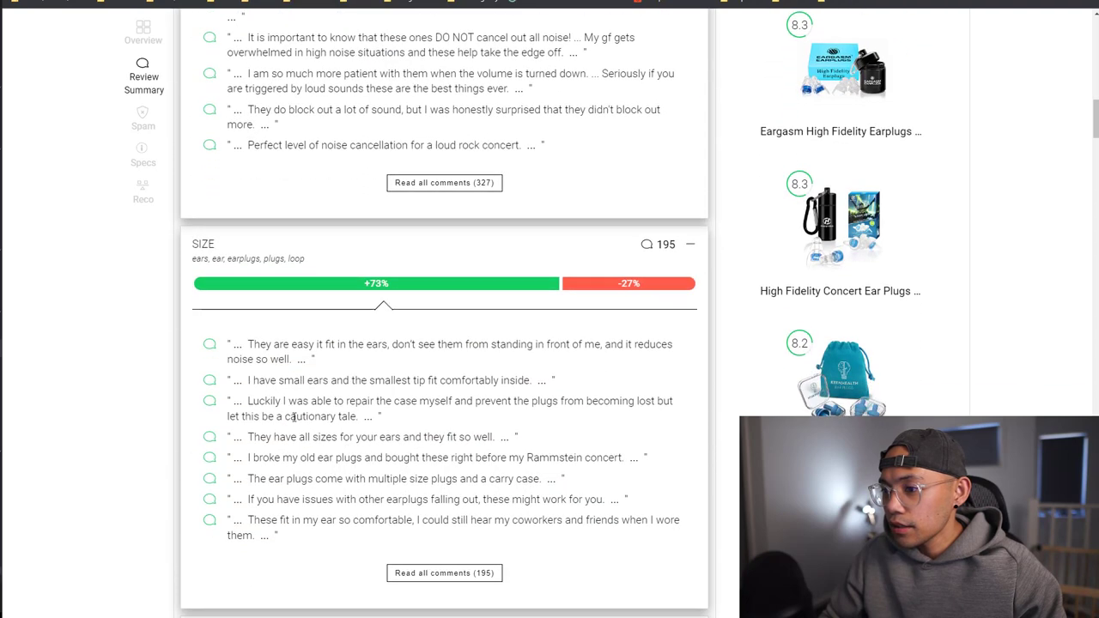
{"action": "scroll", "coordinate": [184, 363], "scroll_direction": "down", "scroll_amount": 3}
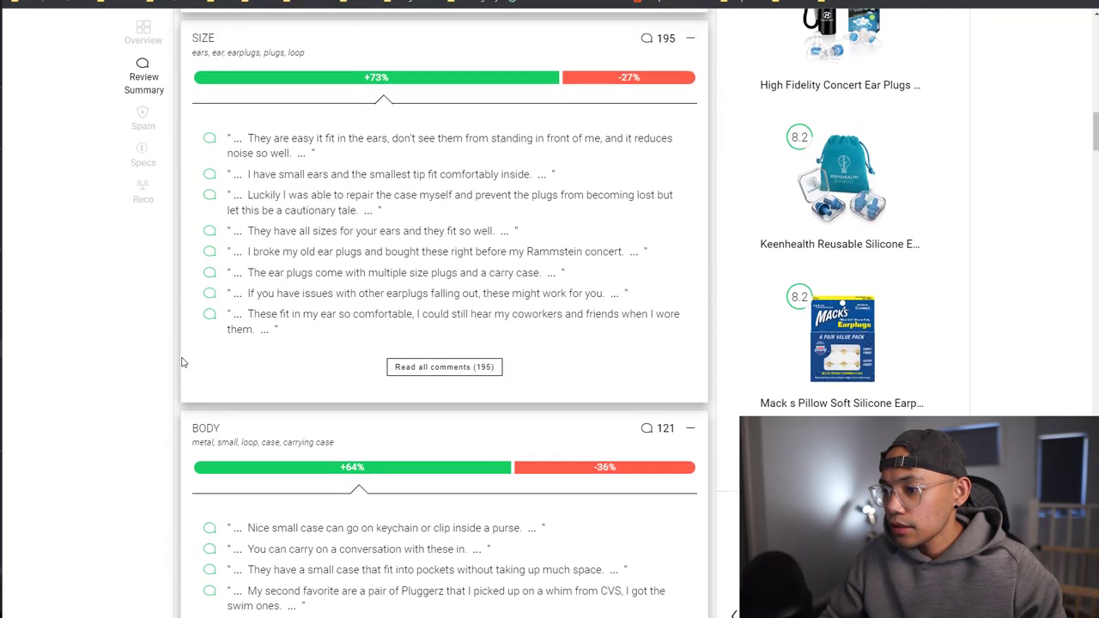
{"action": "scroll", "coordinate": [185, 361], "scroll_direction": "up", "scroll_amount": 1}
{"action": "key", "text": "alt+Tab"}
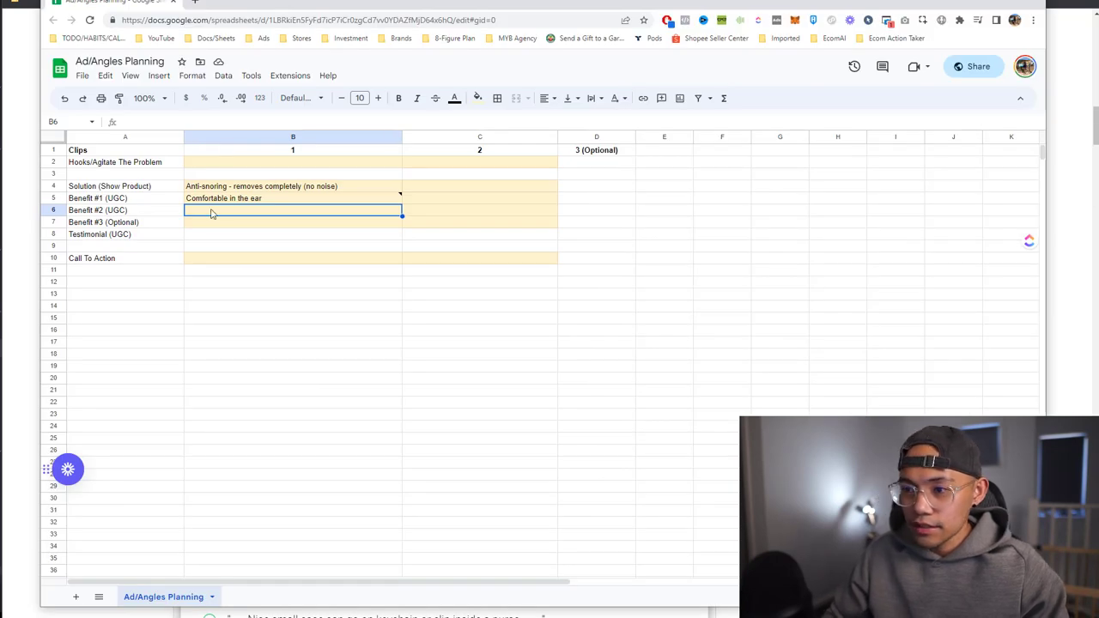
{"action": "type", "text": "Design and size -"}
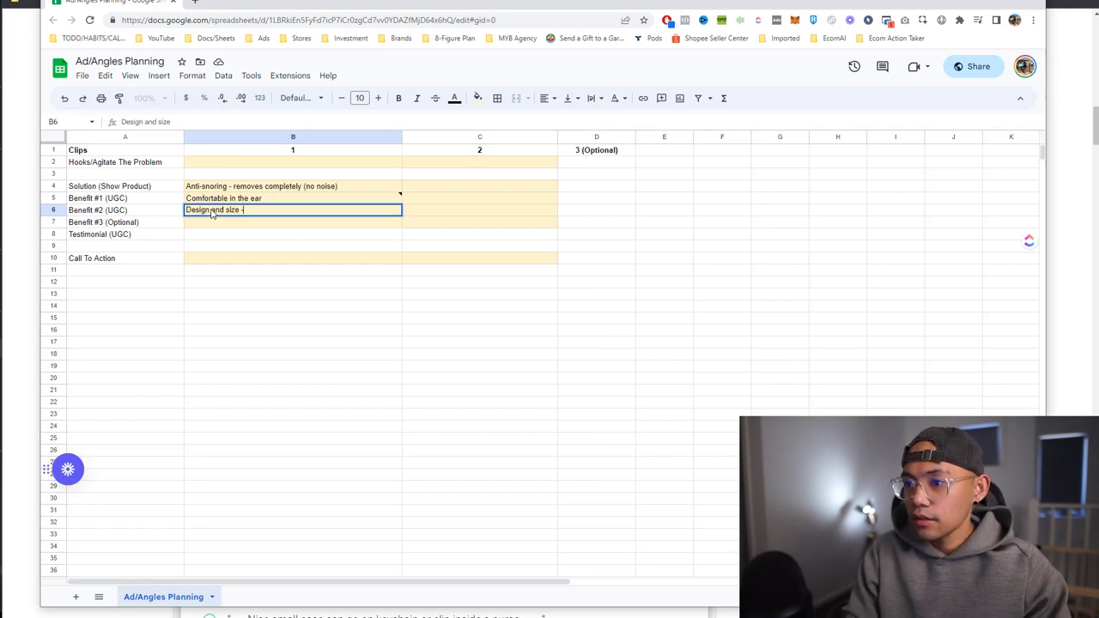
{"action": "type", "text": " Aesth"}
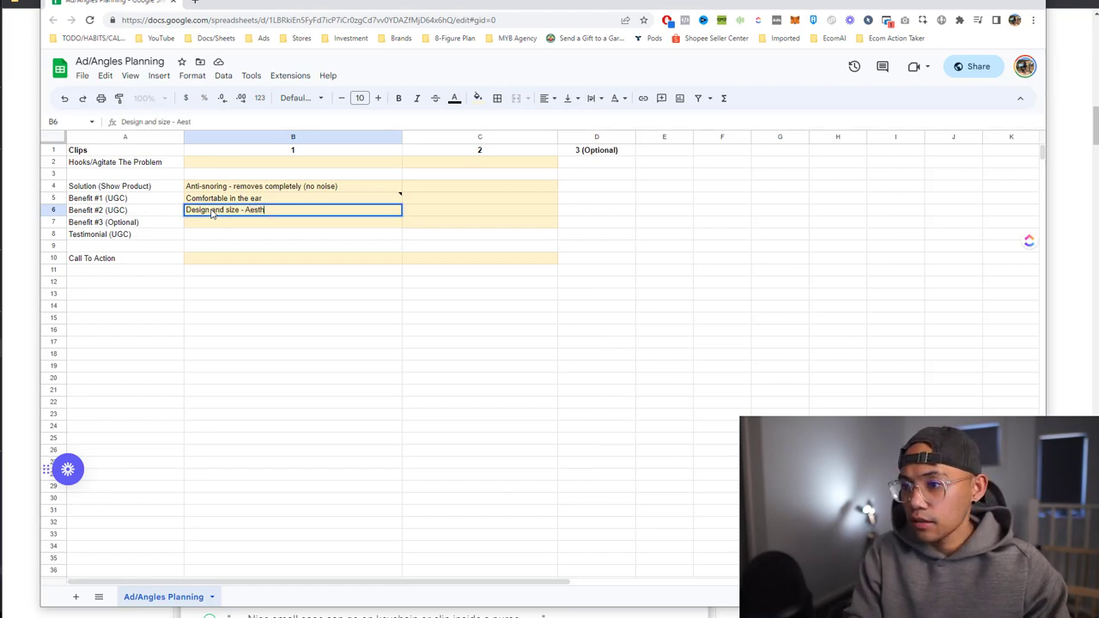
{"action": "type", "text": "etic"}
{"action": "key", "text": "alt+Tab"}
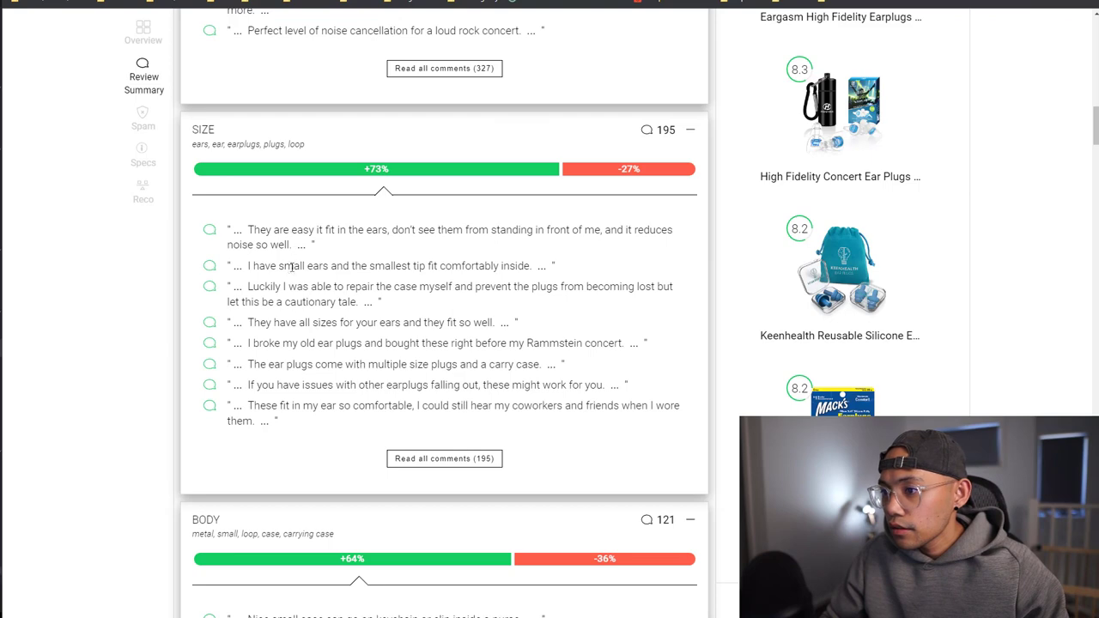
{"action": "key", "text": "alt+Tab"}
{"action": "key", "text": "alt+Tab"}
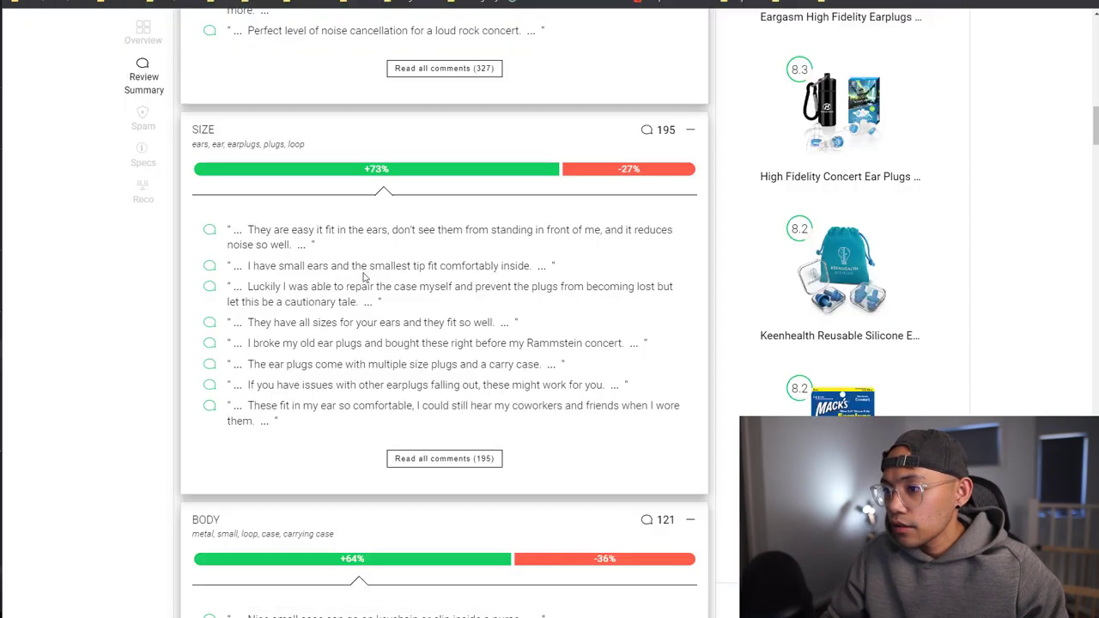
{"action": "key", "text": "alt+Tab"}
{"action": "type", "text": "- Fi"}
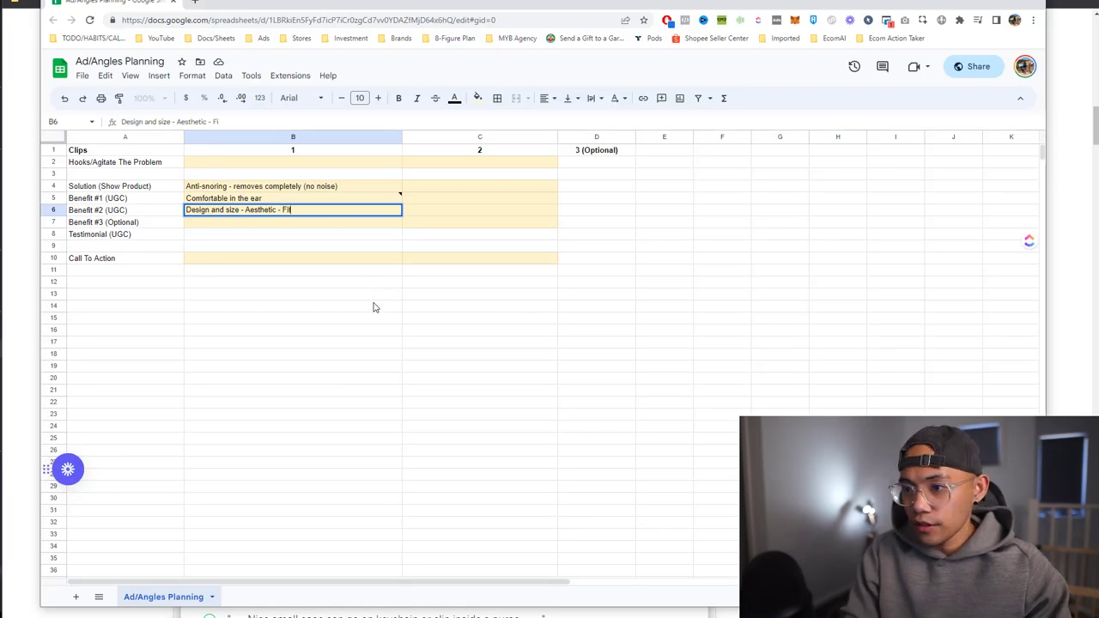
{"action": "type", "text": "ts all sizes of ears"}
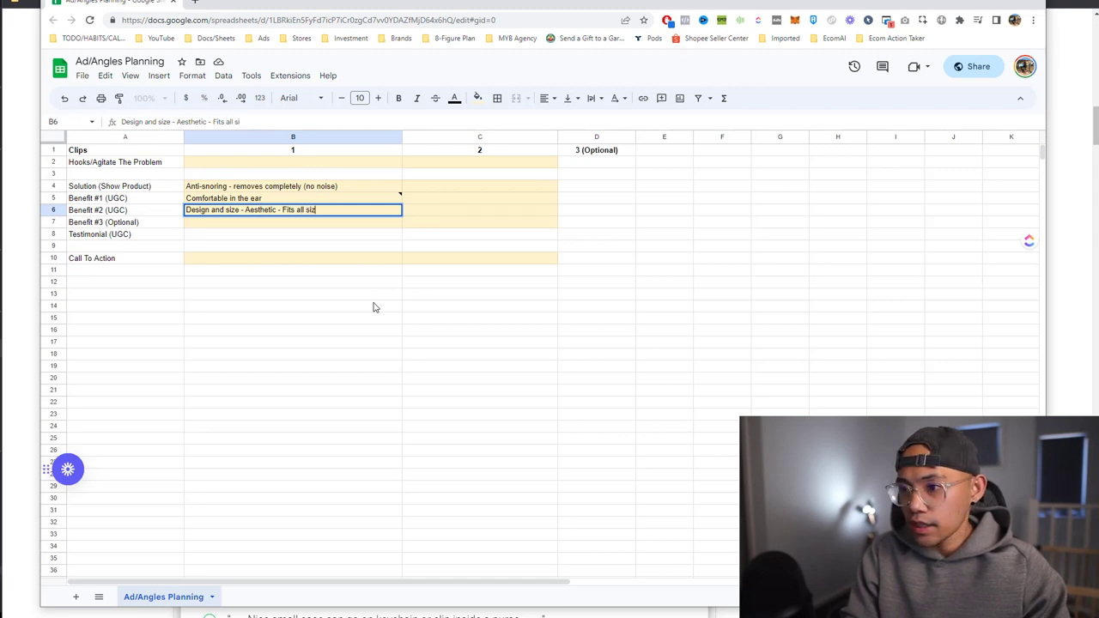
Append 'Small or big' to B6, commit it, and resume browsing the reviews
{"action": "left_click", "coordinate": [385, 198]}
{"action": "left_click", "coordinate": [375, 214]}
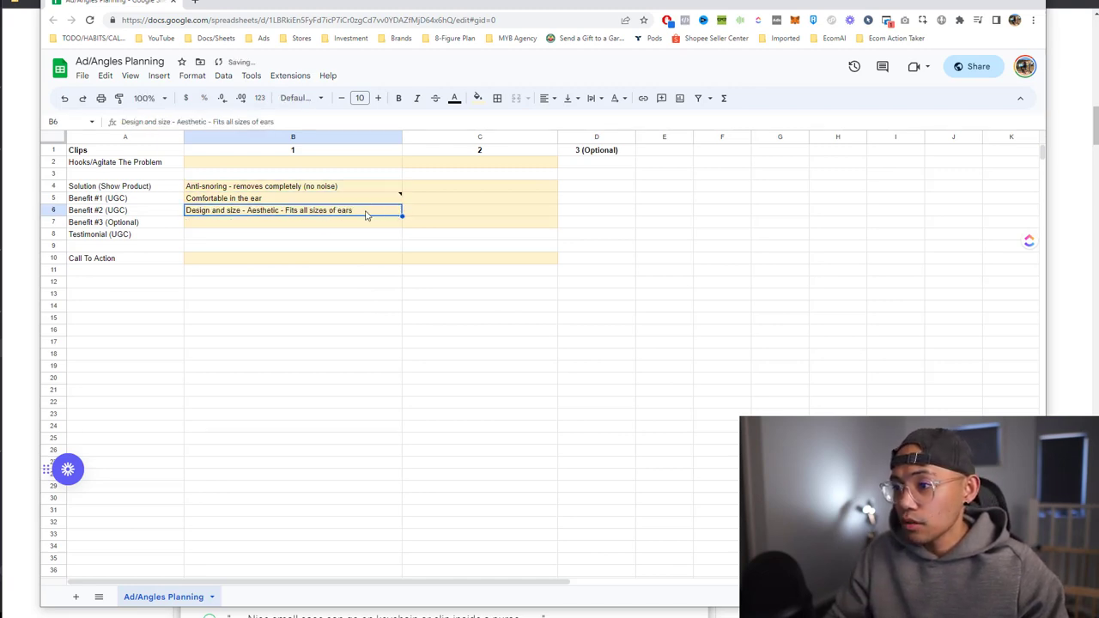
{"action": "double_click", "coordinate": [365, 214]}
{"action": "type", "text": "Small or bi"}
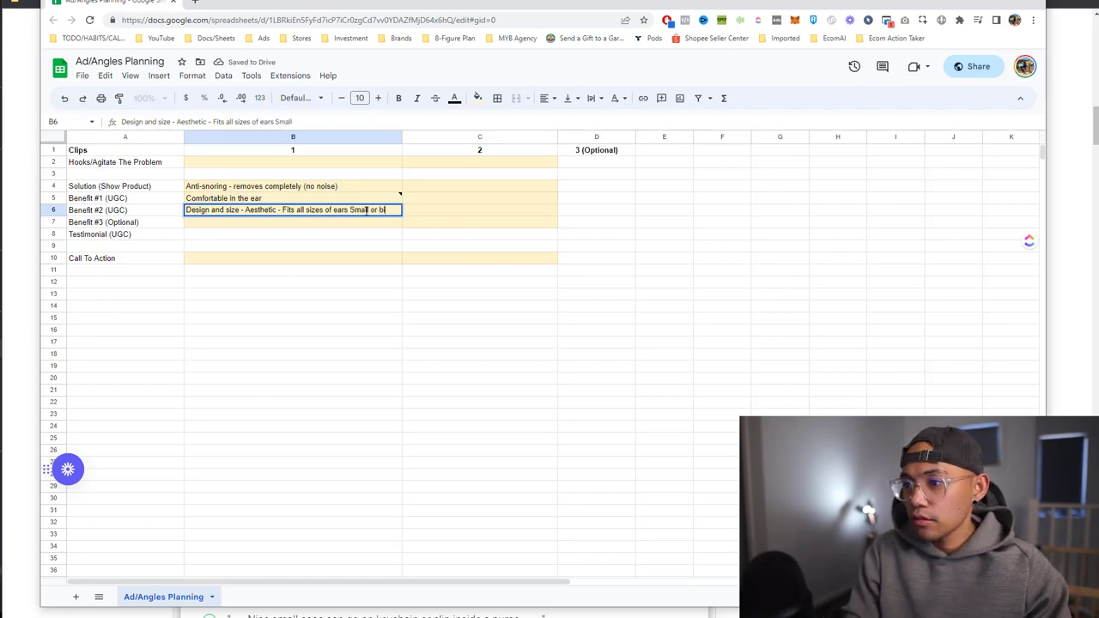
{"action": "type", "text": "g"}
{"action": "key", "text": "Return"}
{"action": "key", "text": "alt+Tab"}
{"action": "scroll", "coordinate": [422, 334], "scroll_direction": "down", "scroll_amount": 3}
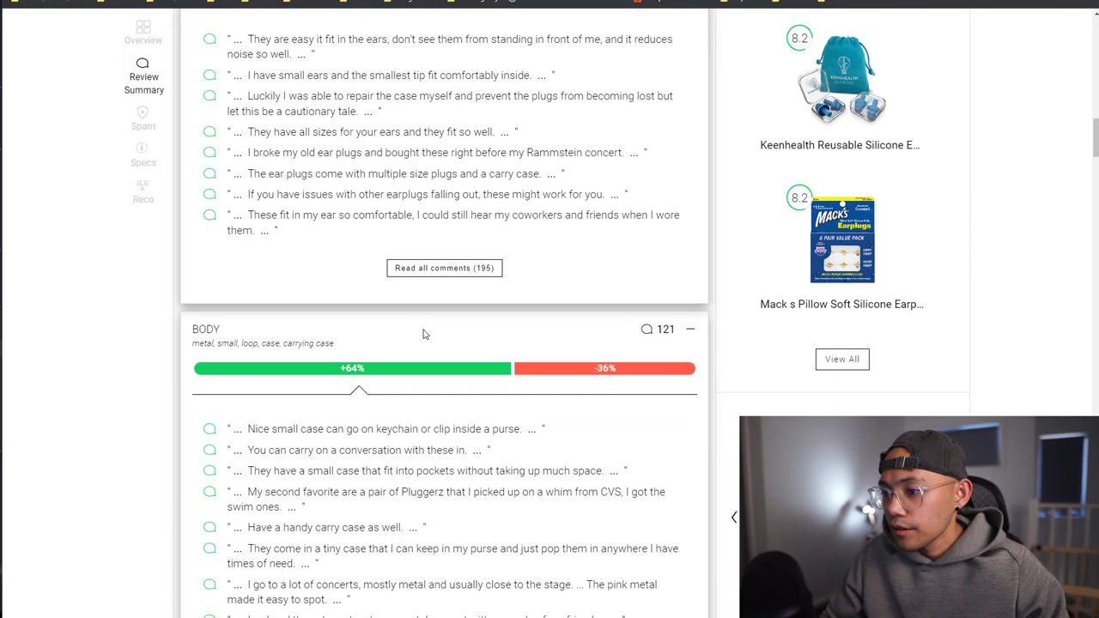
{"action": "scroll", "coordinate": [422, 334], "scroll_direction": "down", "scroll_amount": 4}
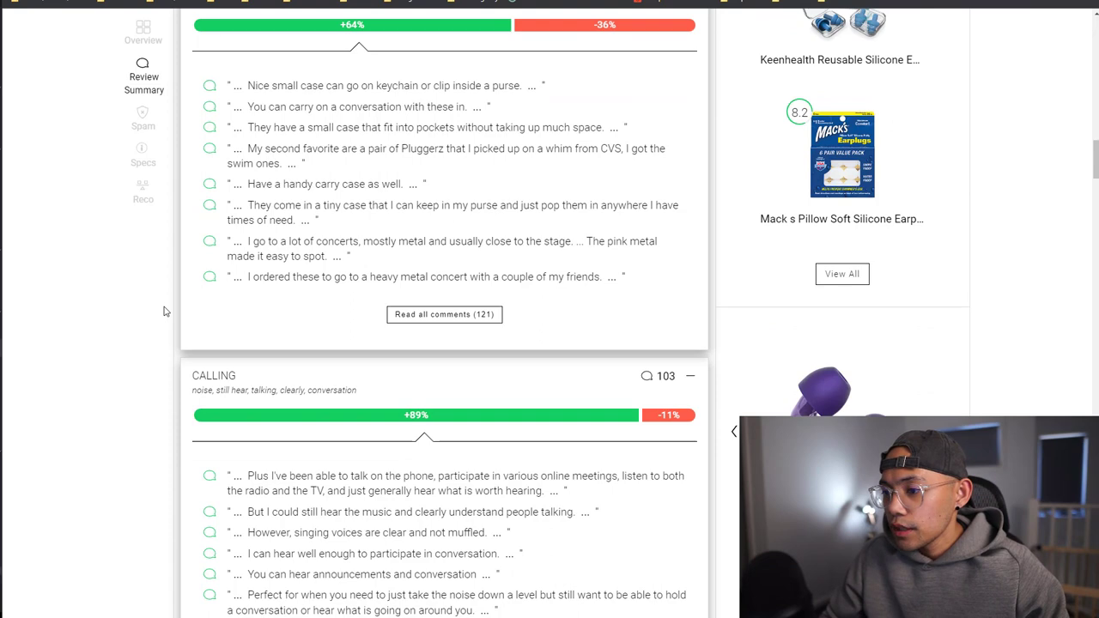
{"action": "scroll", "coordinate": [164, 306], "scroll_direction": "up", "scroll_amount": 2}
Scroll through the Loop Engage Amazon description down to Product details
{"action": "key", "text": "alt+Tab"}
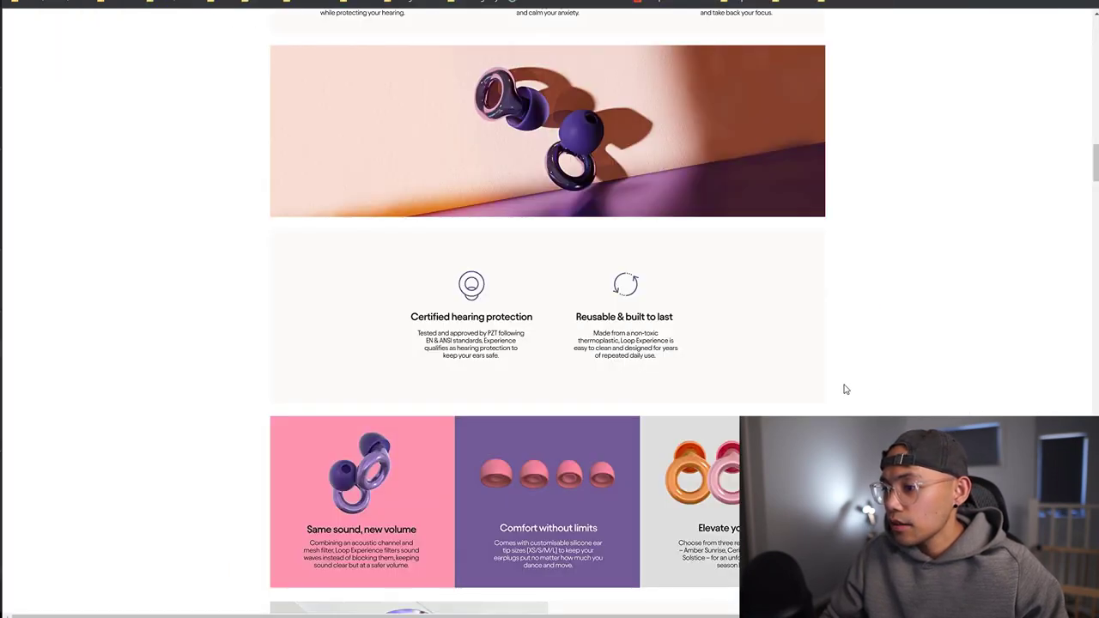
{"action": "scroll", "coordinate": [845, 390], "scroll_direction": "down", "scroll_amount": 3}
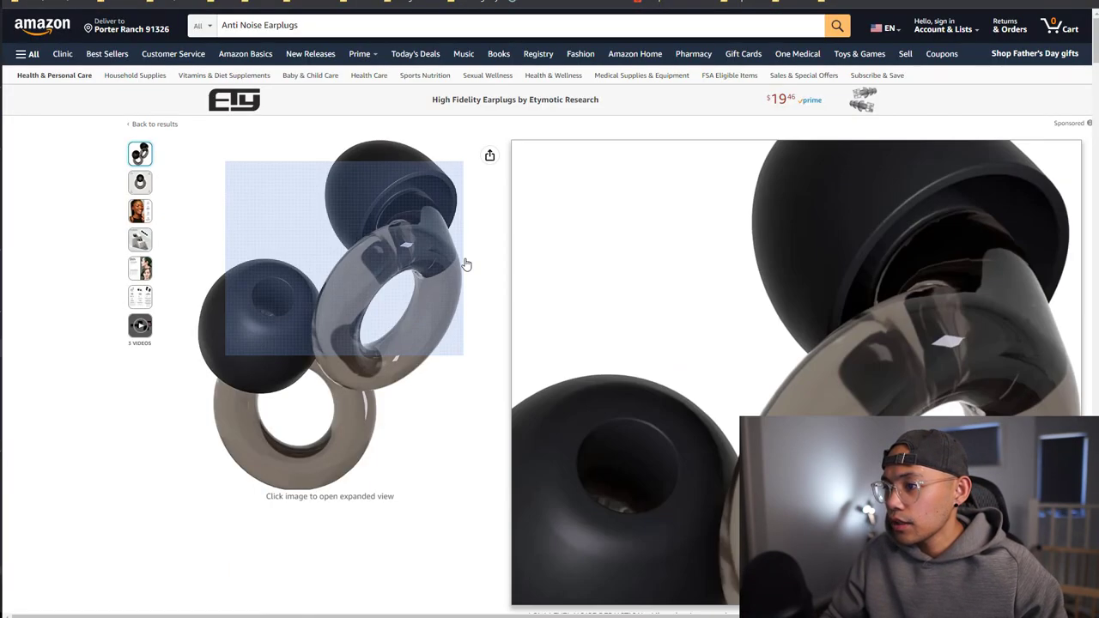
{"action": "scroll", "coordinate": [700, 238], "scroll_direction": "down", "scroll_amount": 15}
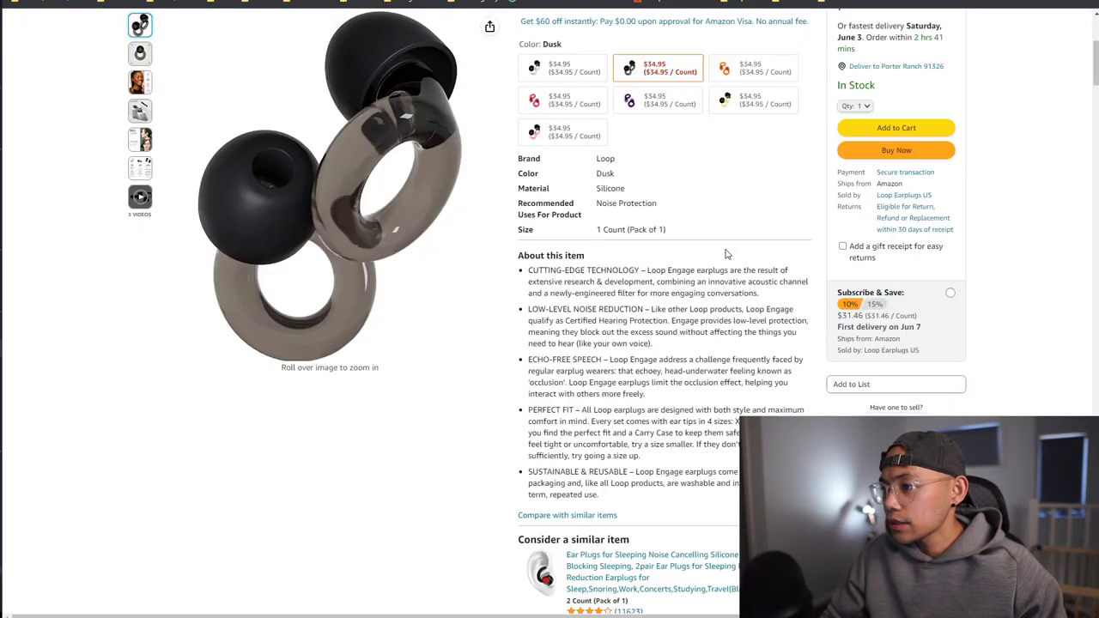
{"action": "scroll", "coordinate": [807, 275], "scroll_direction": "down", "scroll_amount": 8}
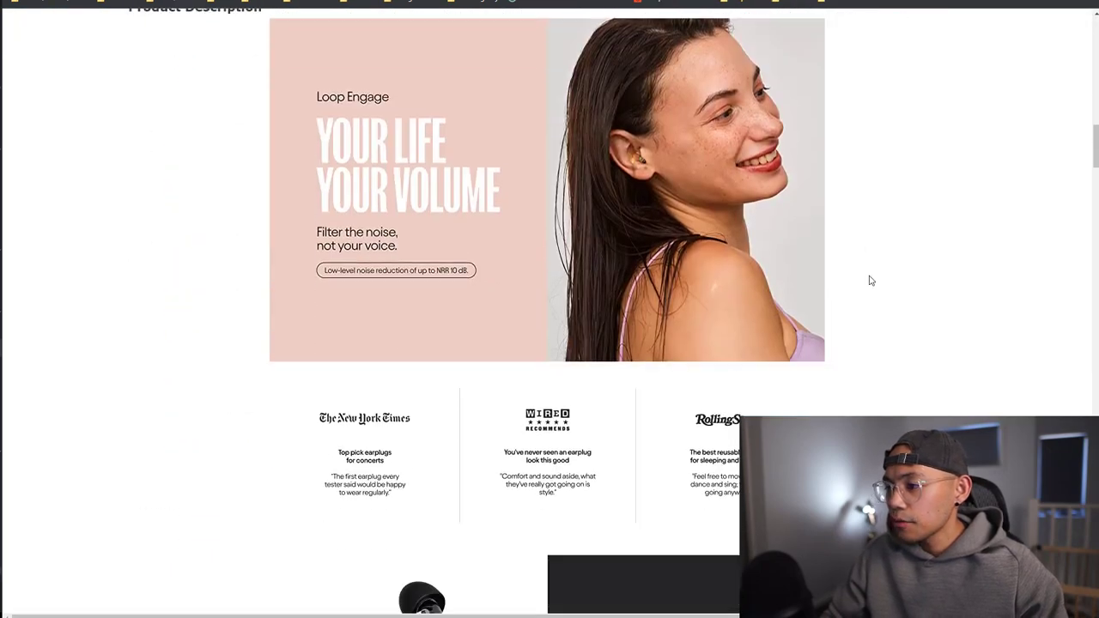
{"action": "scroll", "coordinate": [869, 279], "scroll_direction": "down", "scroll_amount": 3}
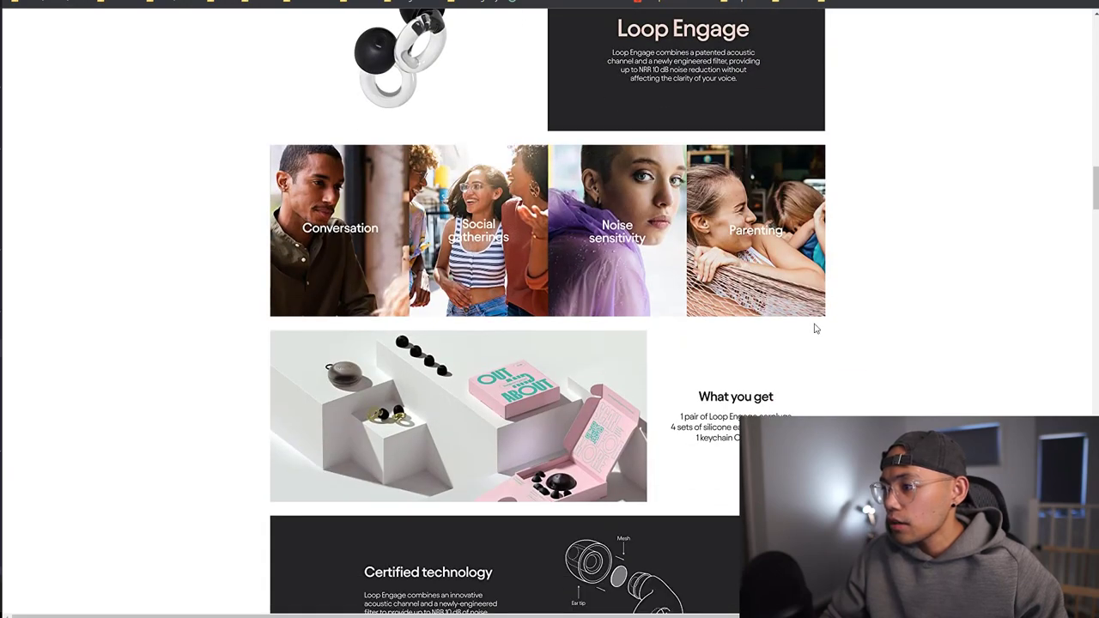
{"action": "scroll", "coordinate": [815, 326], "scroll_direction": "down", "scroll_amount": 5}
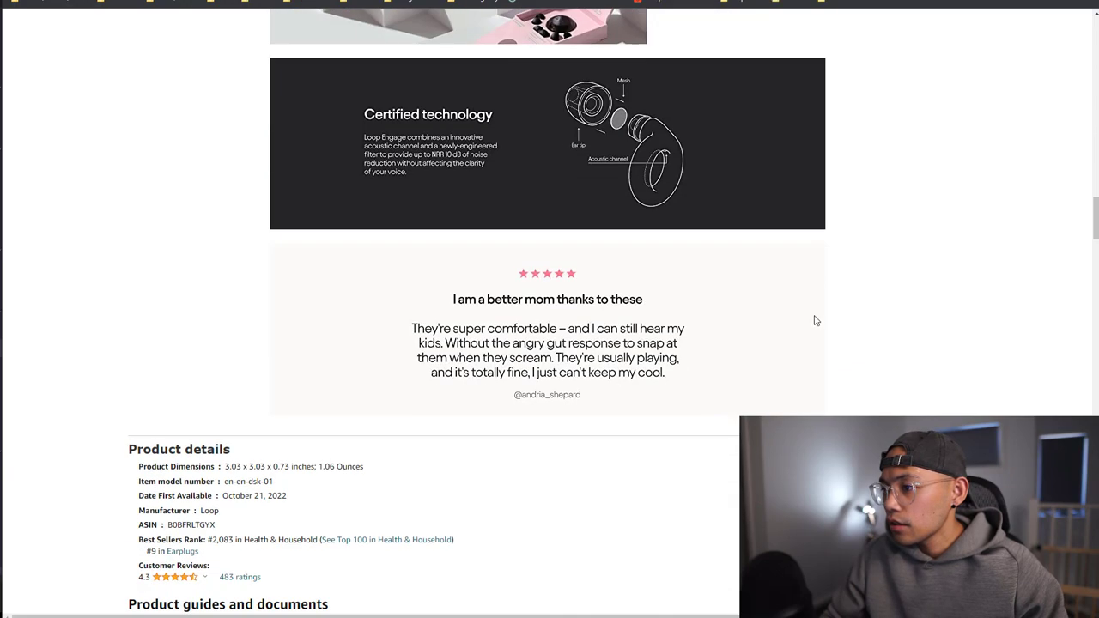
{"action": "scroll", "coordinate": [815, 320], "scroll_direction": "down", "scroll_amount": 1}
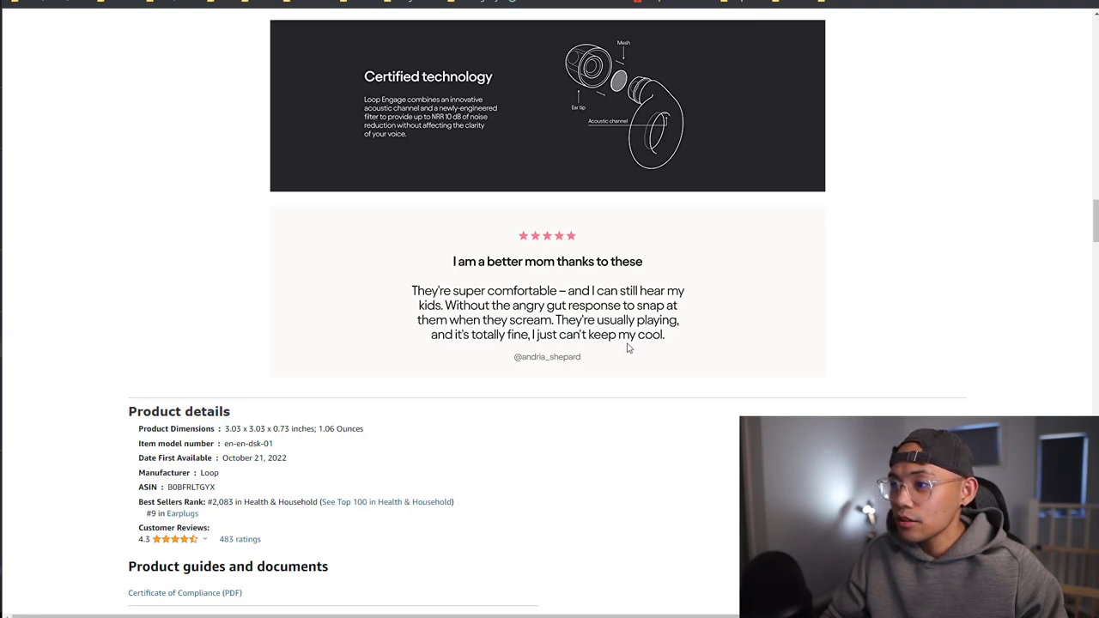
{"action": "key", "text": "alt+Tab"}
Enter 'Multipurpose - Not just for sleep but also for noisy environments' in B7 and review B4:B7
{"action": "type", "text": "Mu"}
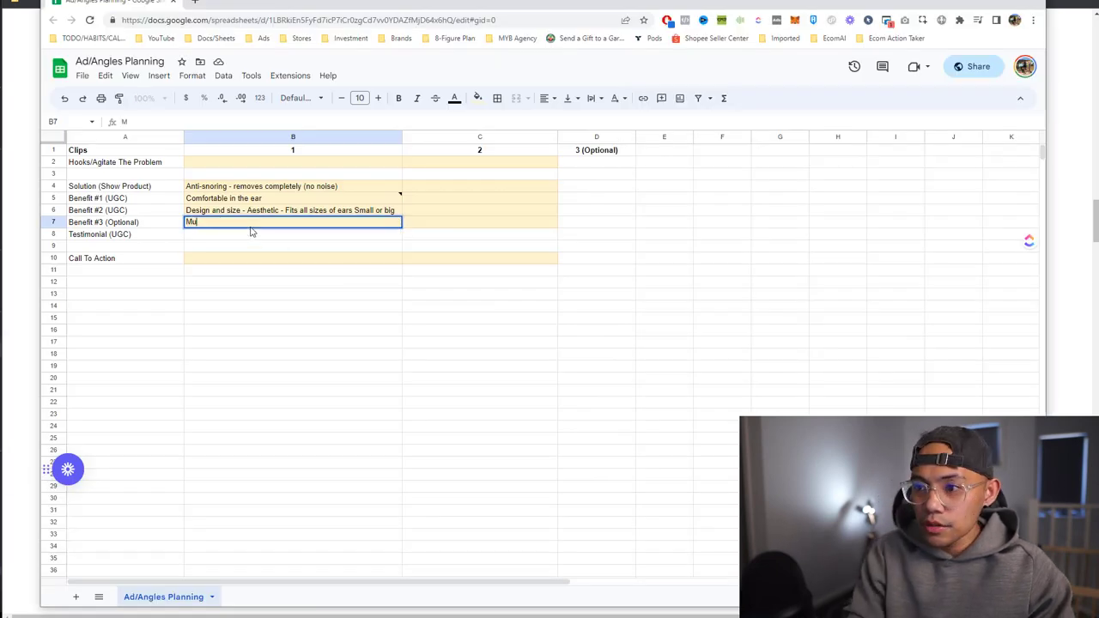
{"action": "type", "text": "ltipurpose"}
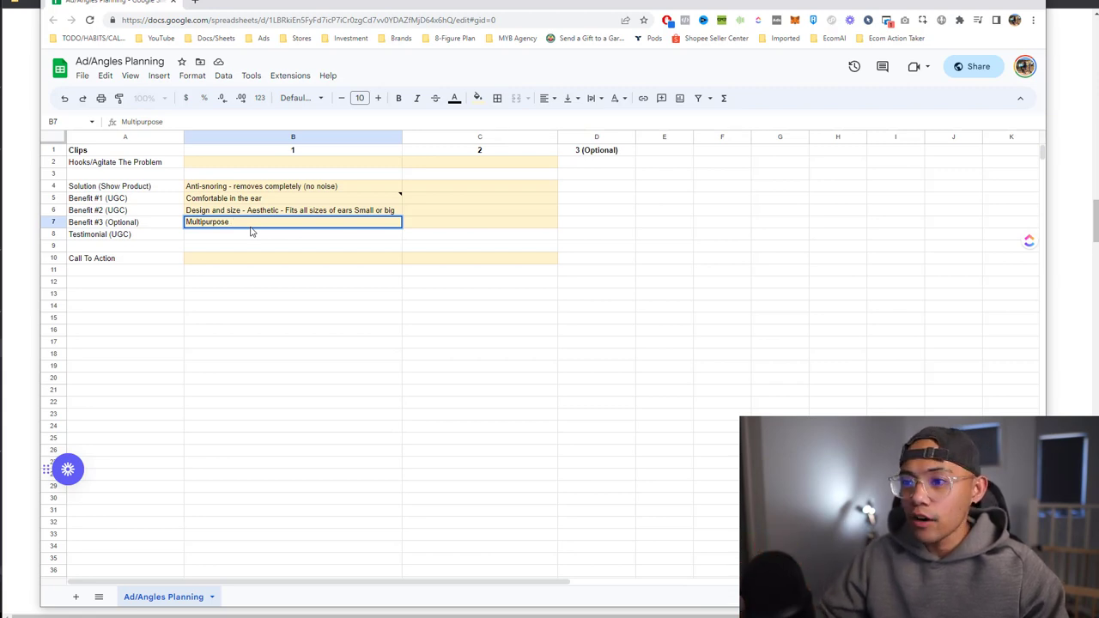
{"action": "type", "text": "-"}
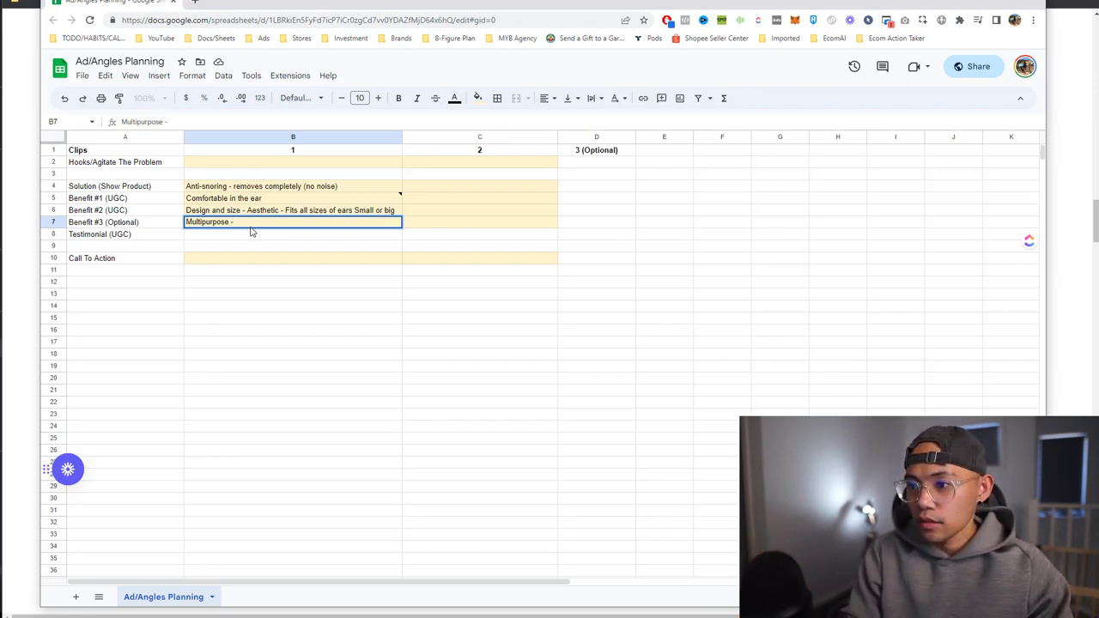
{"action": "type", "text": " Not just fopr slee"}
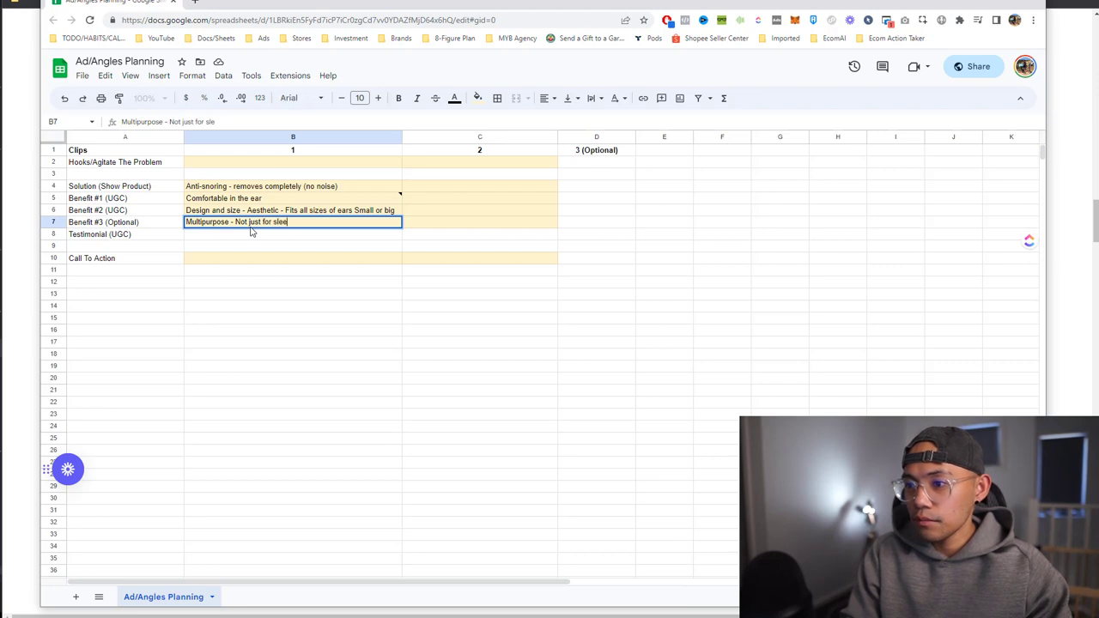
{"action": "type", "text": "p but also for noisy envir"}
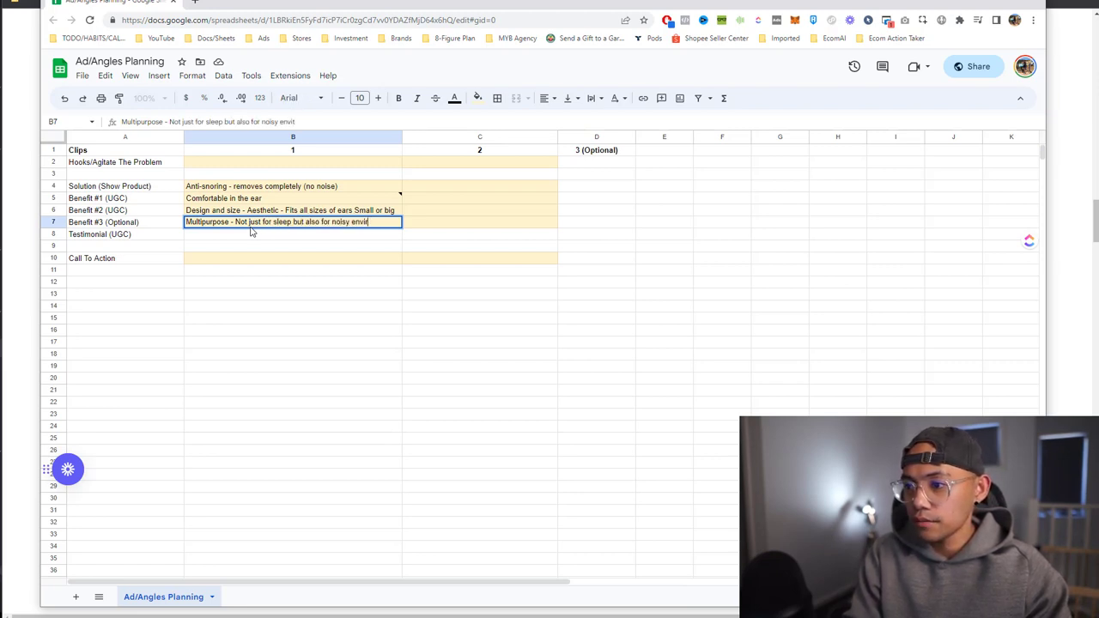
{"action": "type", "text": "onments"}
{"action": "left_click", "coordinate": [346, 319]}
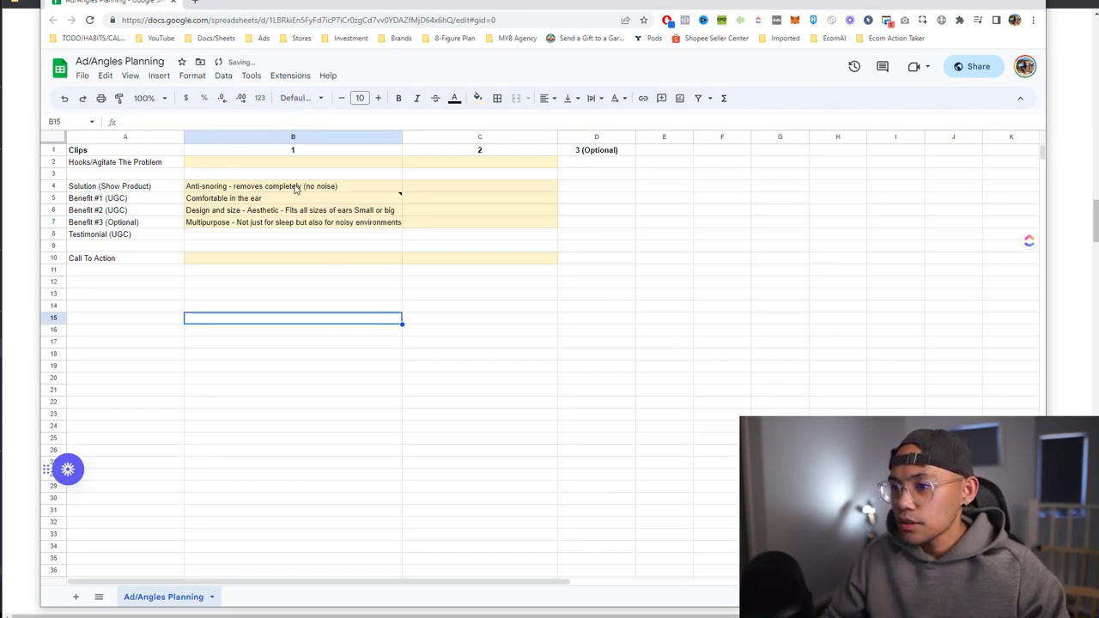
{"action": "left_click_drag", "start_coordinate": [298, 188], "coordinate": [294, 228]}
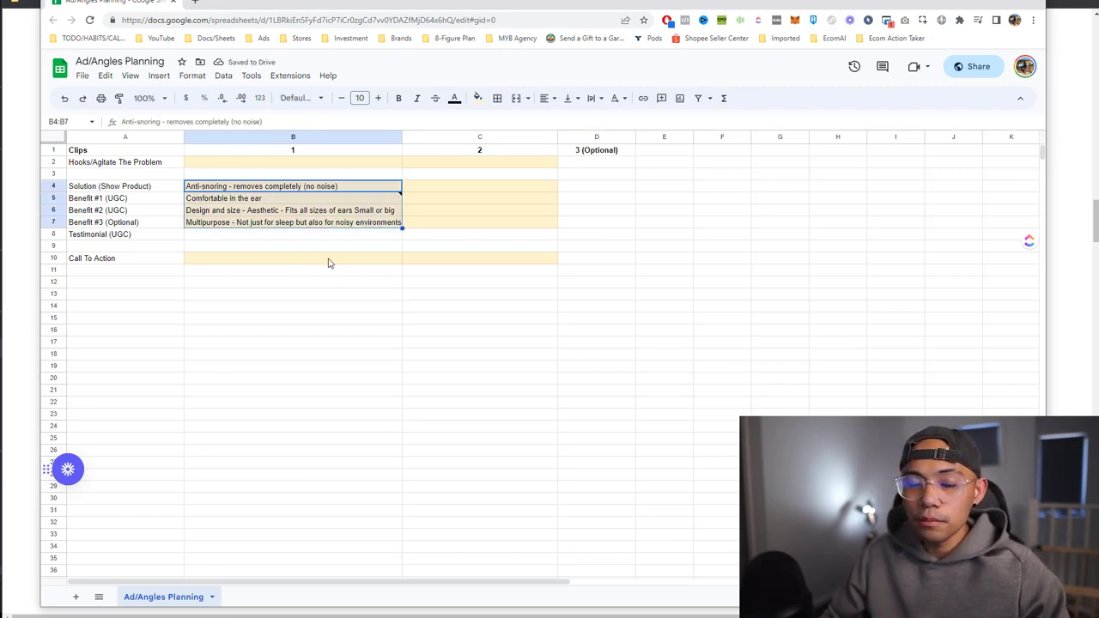
{"action": "left_click", "coordinate": [321, 341]}
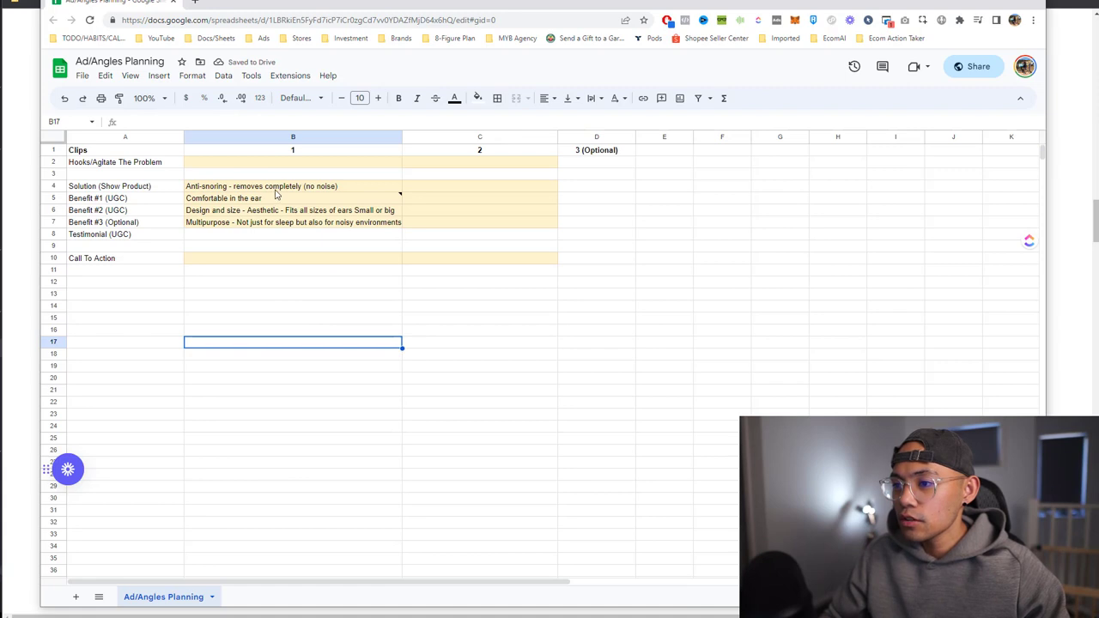
{"action": "left_click_drag", "start_coordinate": [276, 190], "coordinate": [270, 225]}
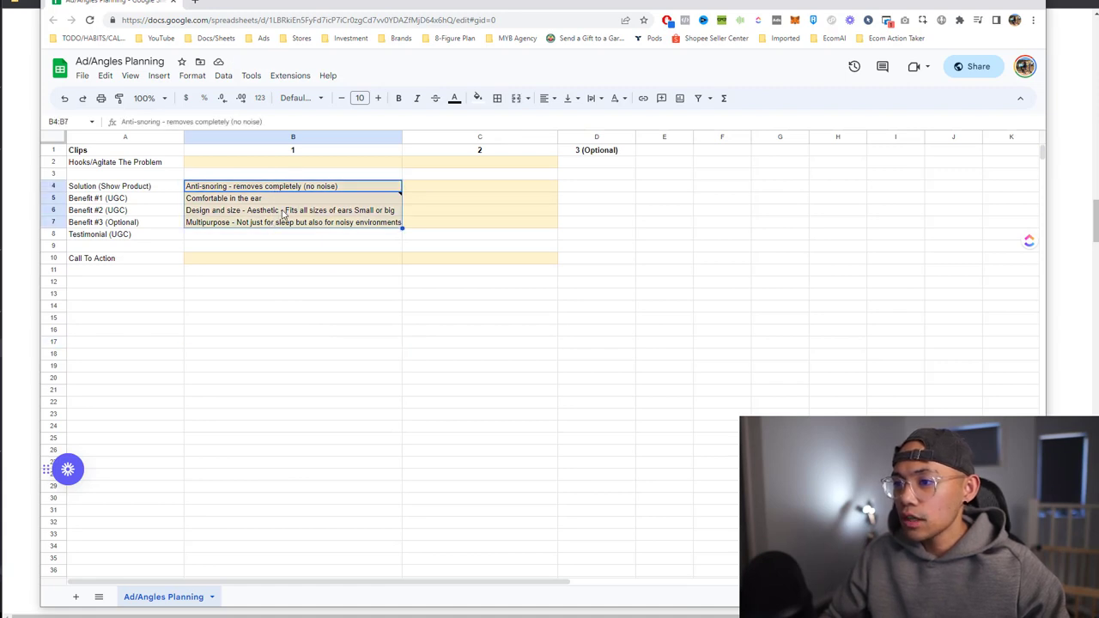
{"action": "left_click", "coordinate": [283, 213]}
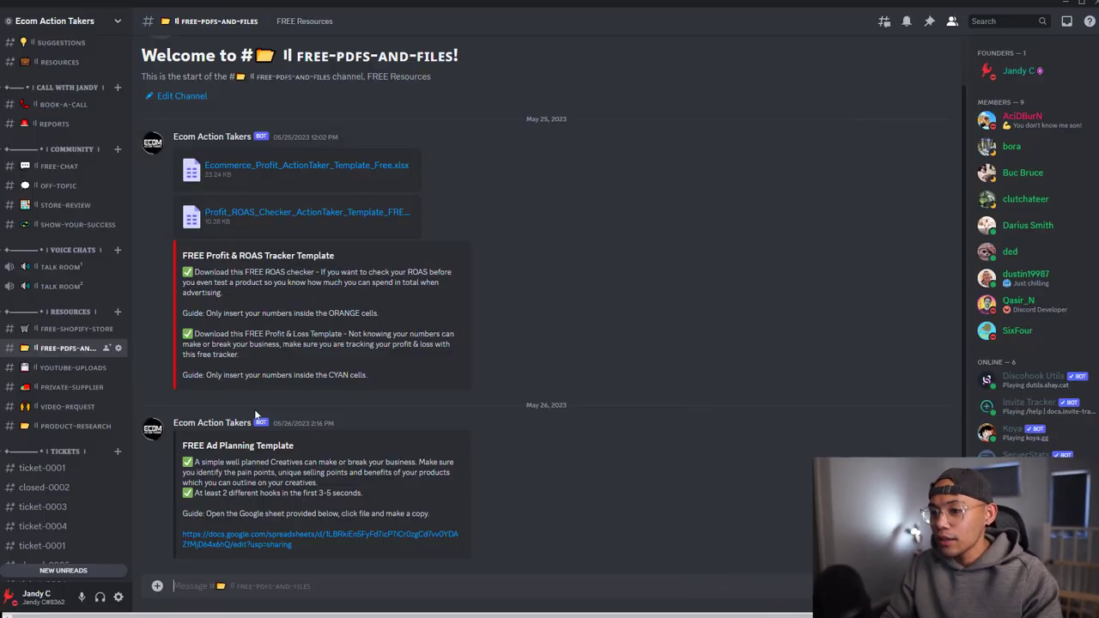
Take the Shopify trial link from the FREE-SHOPIFY-STORE channel and load it in an incognito window
{"action": "left_click", "coordinate": [72, 333]}
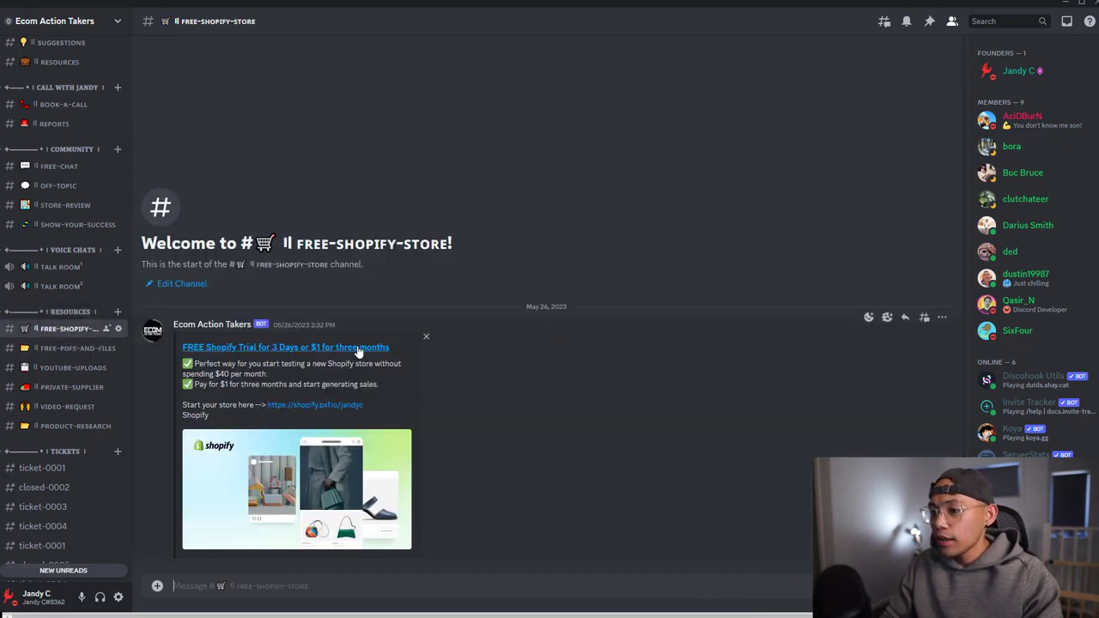
{"action": "left_click_drag", "start_coordinate": [360, 402], "coordinate": [267, 405]}
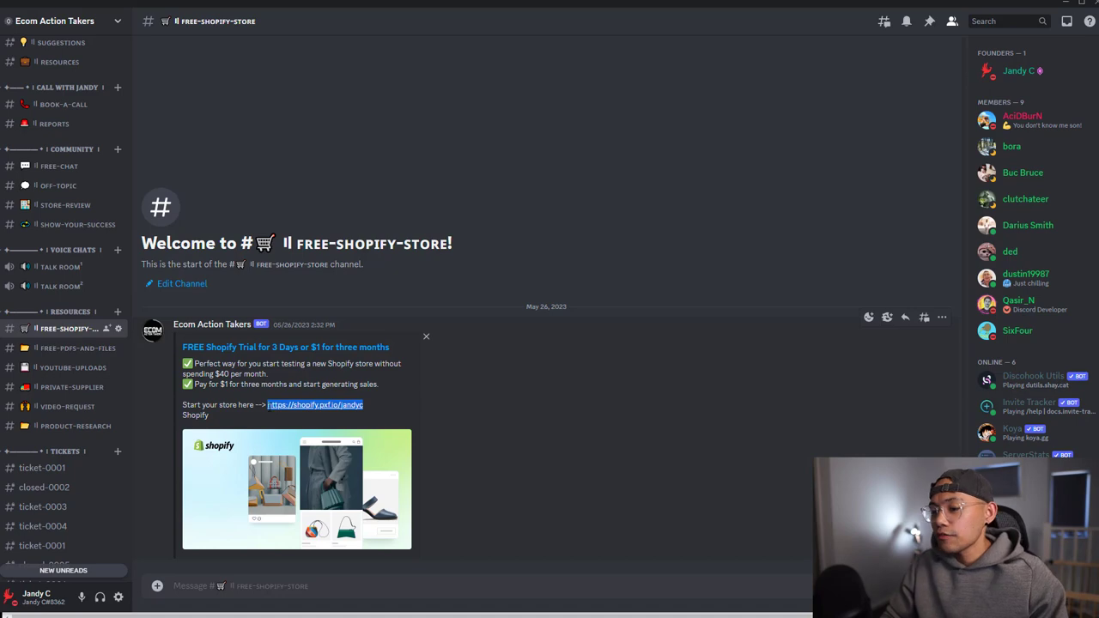
{"action": "left_click", "coordinate": [1065, 5]}
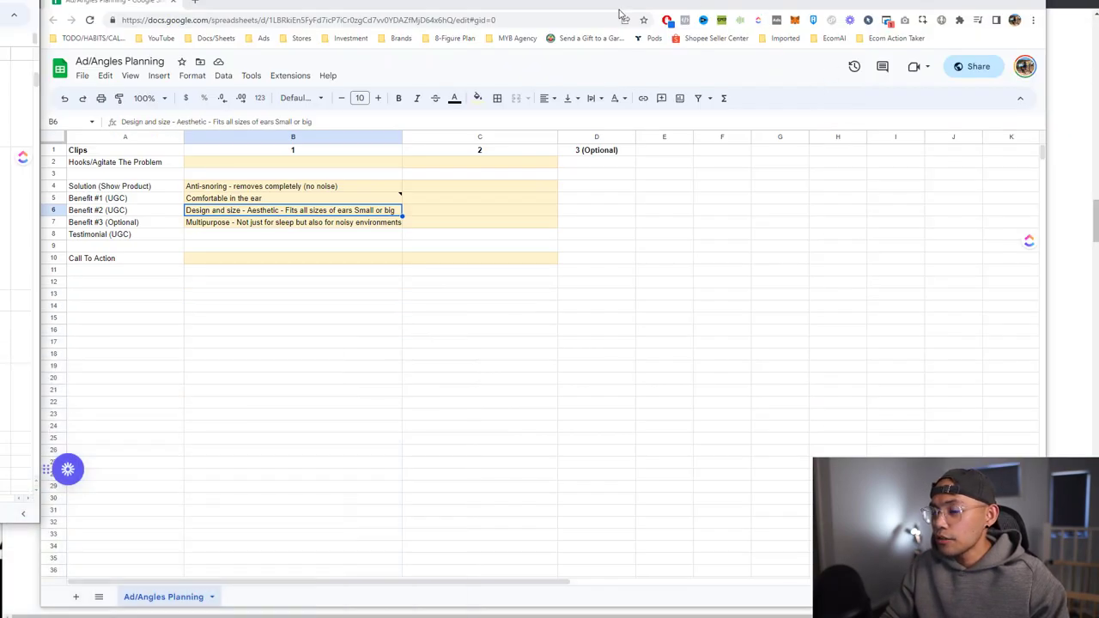
{"action": "key", "text": "ctrl+shift+n"}
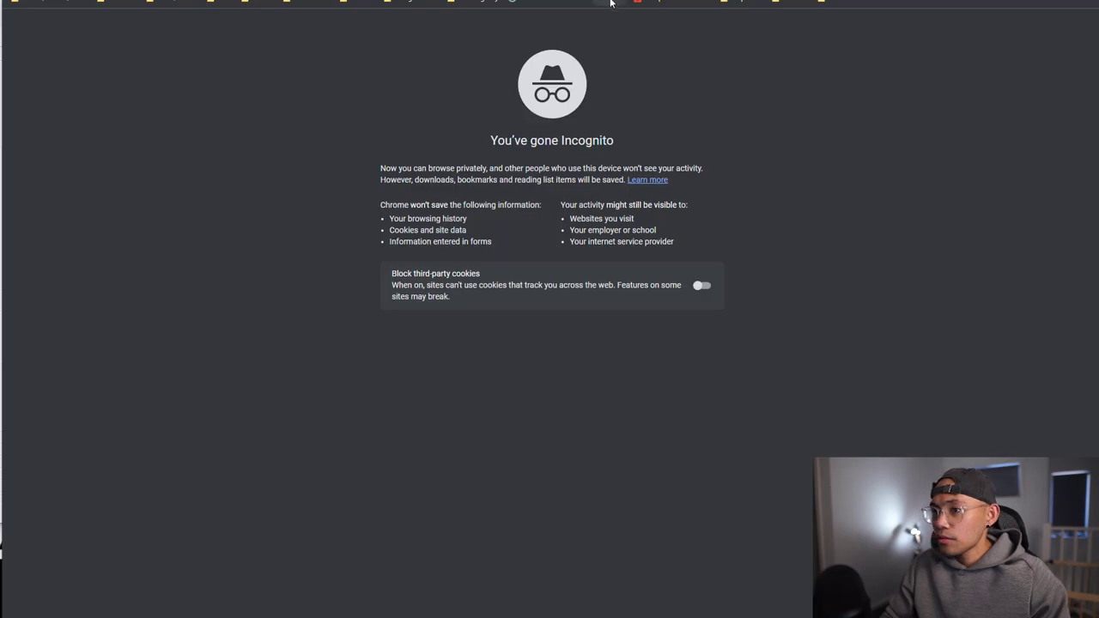
{"action": "left_click", "coordinate": [611, 2]}
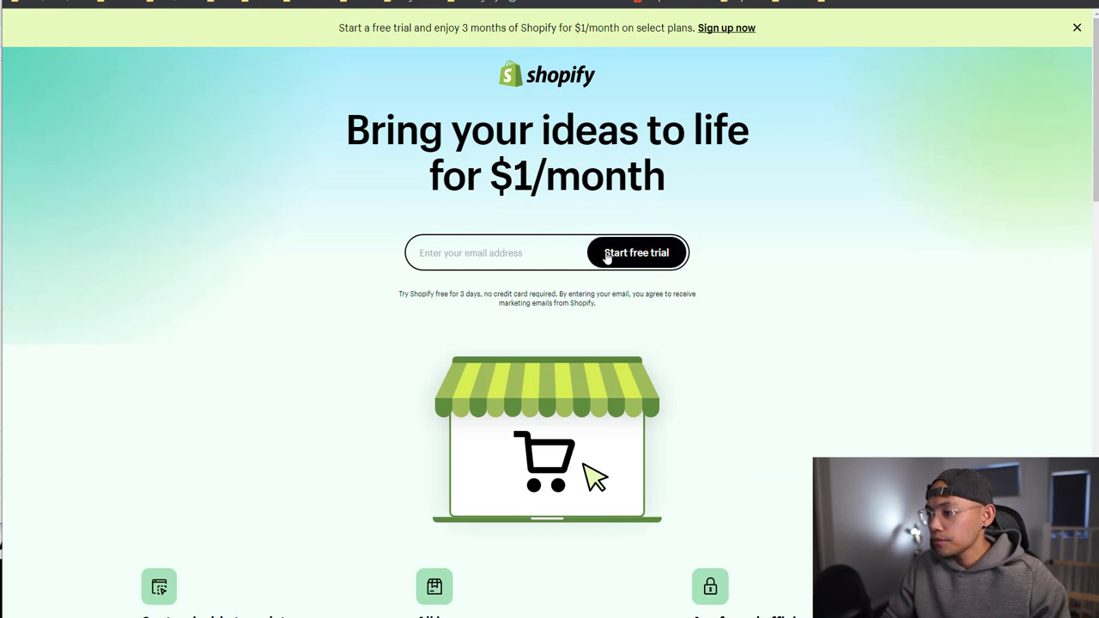
Start the Shopify free trial answering 'I'm just starting', An online store and Dropshipping products
{"action": "left_click", "coordinate": [650, 259]}
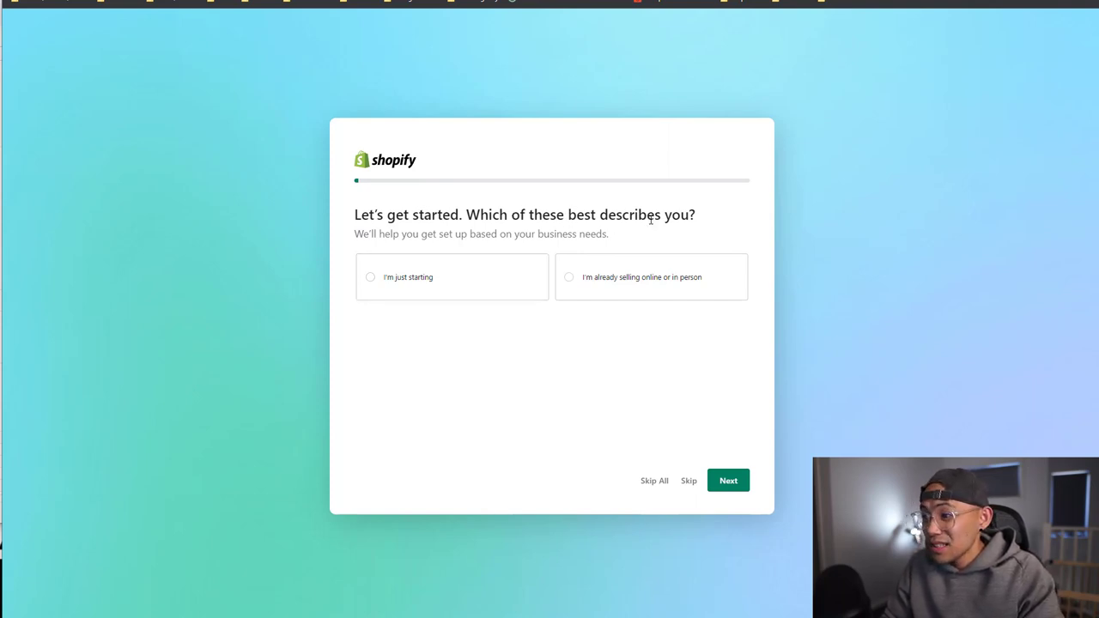
{"action": "left_click", "coordinate": [450, 279]}
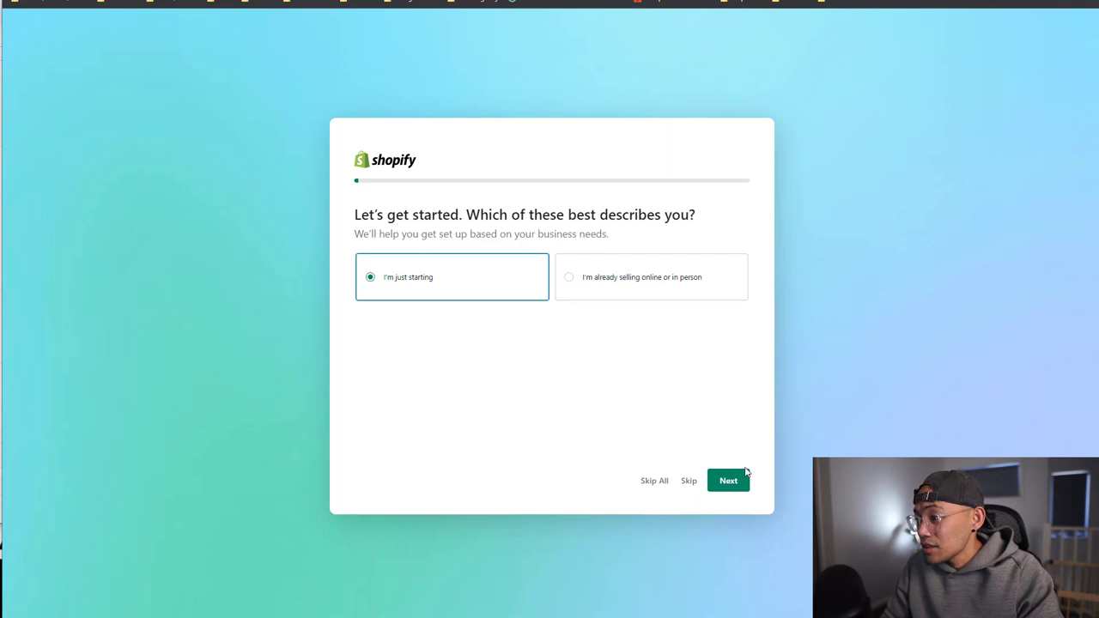
{"action": "left_click", "coordinate": [728, 481]}
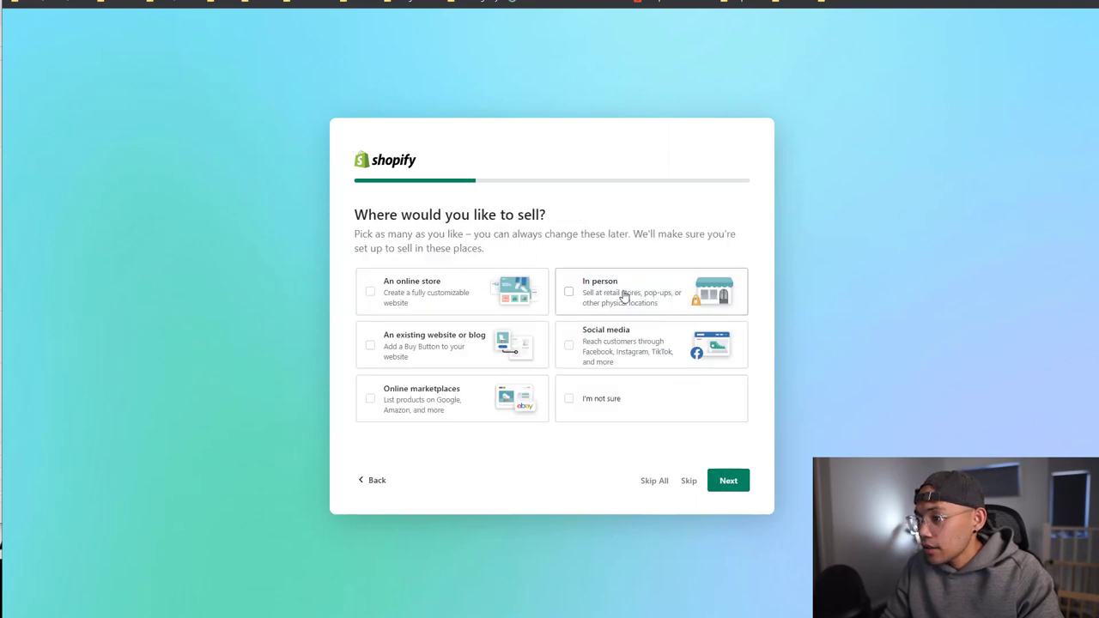
{"action": "left_click", "coordinate": [419, 292]}
{"action": "left_click", "coordinate": [732, 478]}
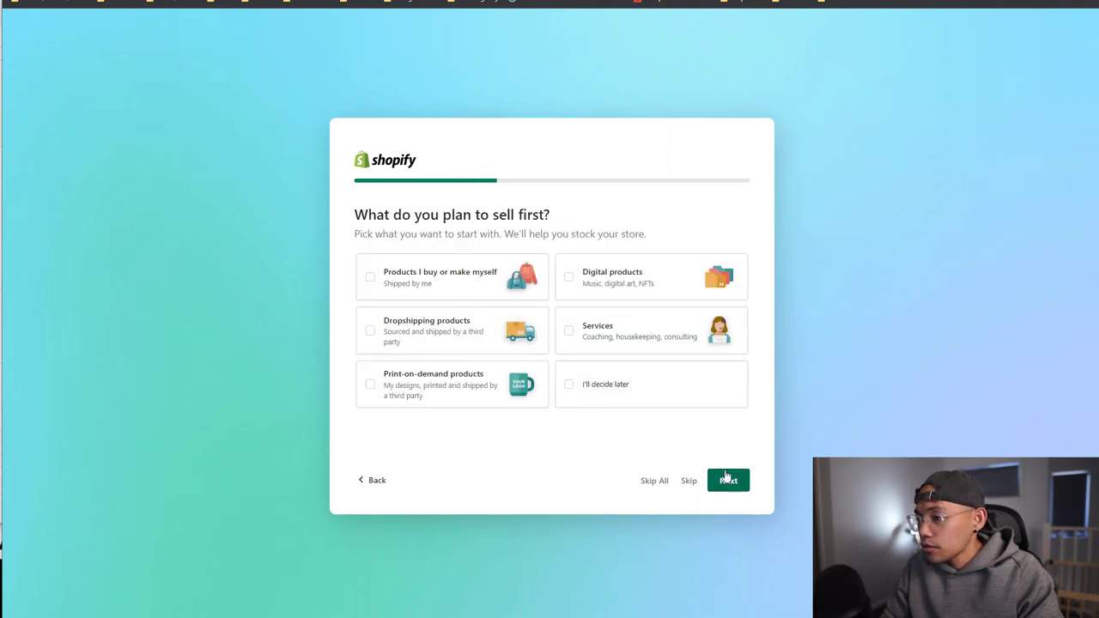
{"action": "left_click", "coordinate": [460, 330]}
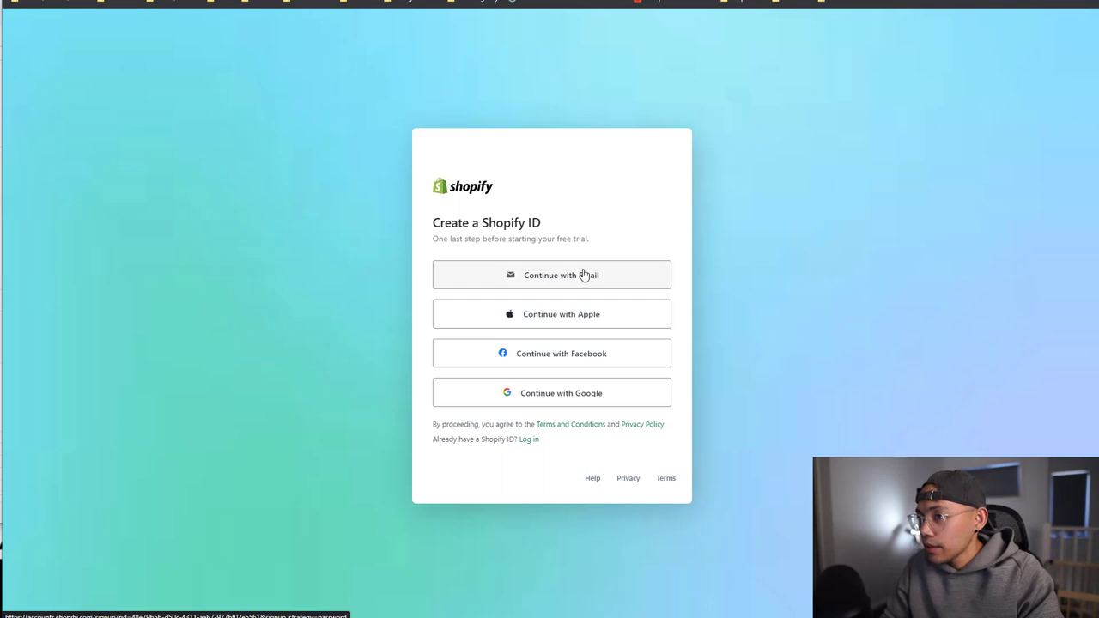
Choose Continue with Email for the Shopify ID, then switch to the email inbox
{"action": "left_click", "coordinate": [583, 275]}
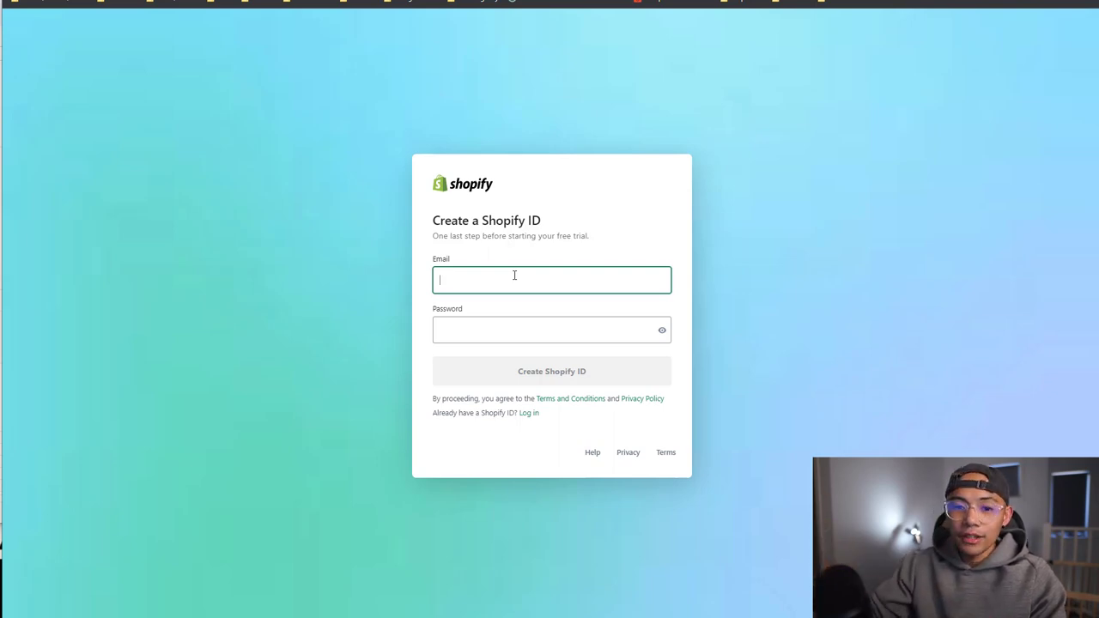
{"action": "key", "text": "ctrl+Left"}
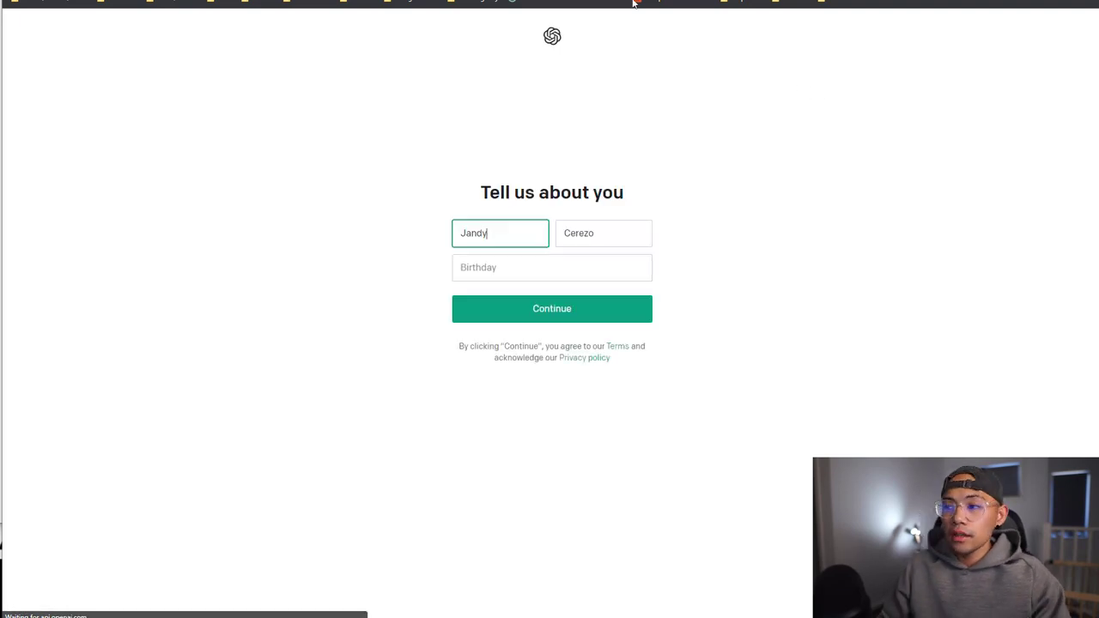
Enter the birthdate on ChatGPT's personal-details form and submit it
{"action": "left_click", "coordinate": [532, 269]}
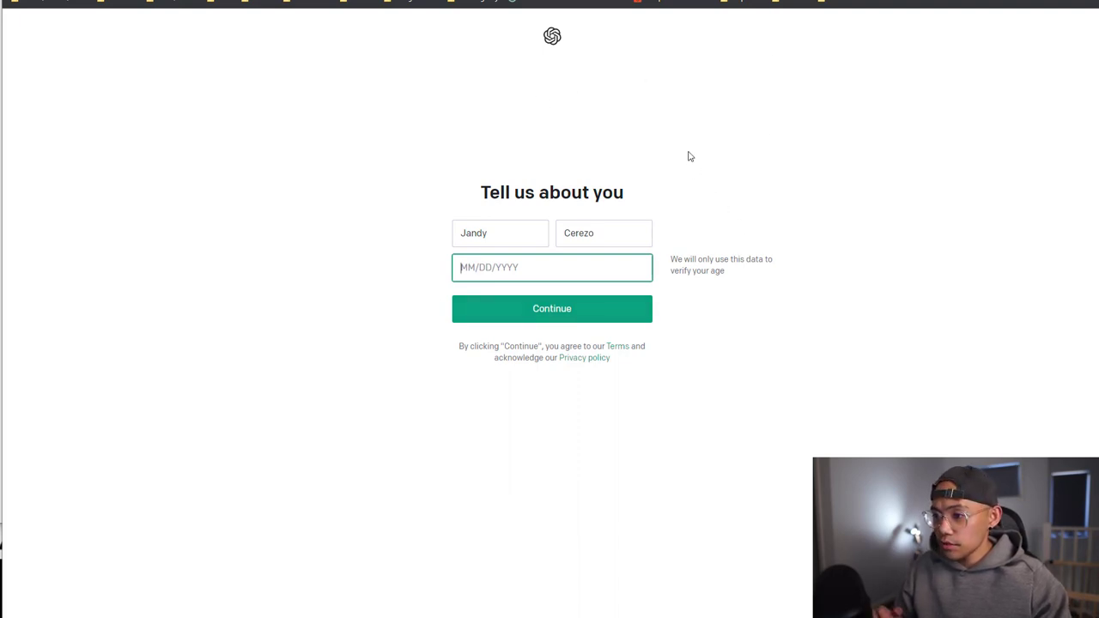
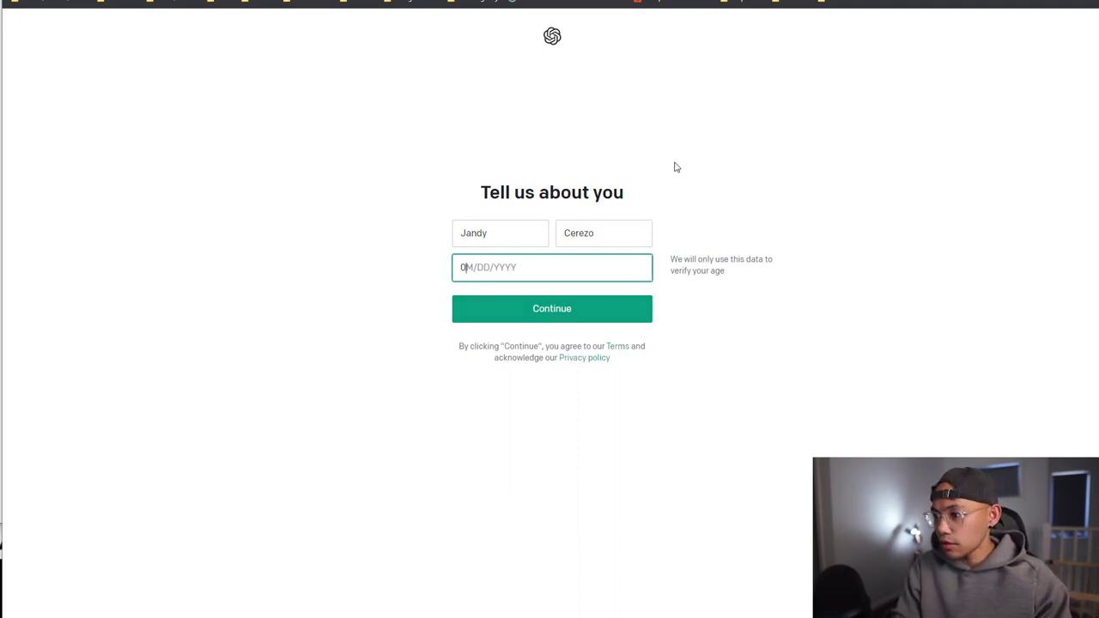
{"action": "key", "text": "Tab"}
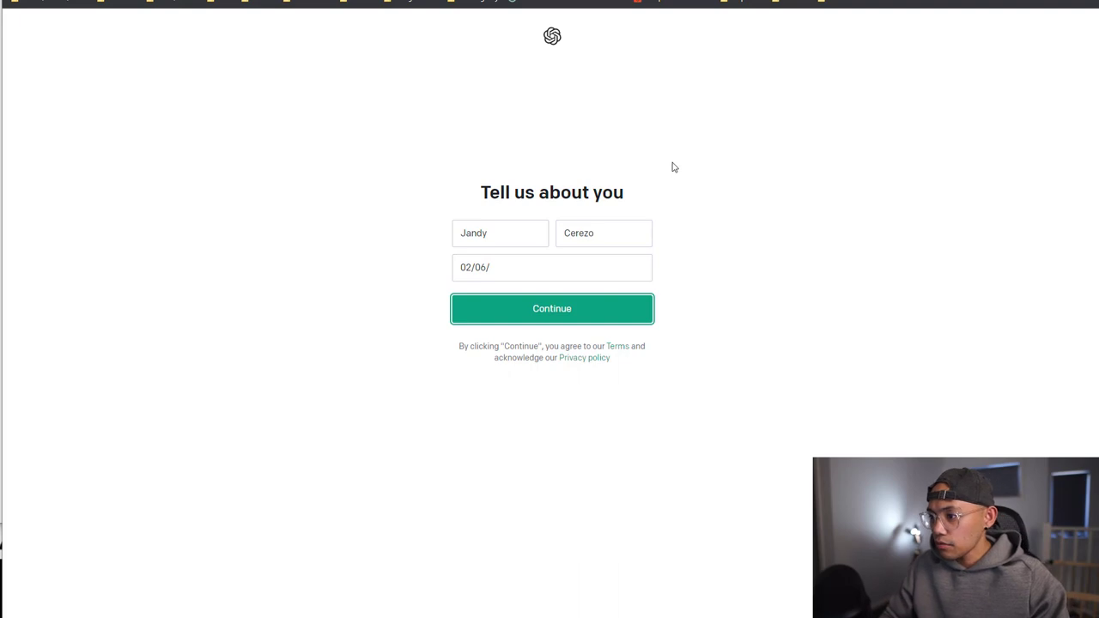
{"action": "left_click", "coordinate": [559, 273]}
{"action": "type", "text": "2000"}
{"action": "left_click", "coordinate": [566, 309]}
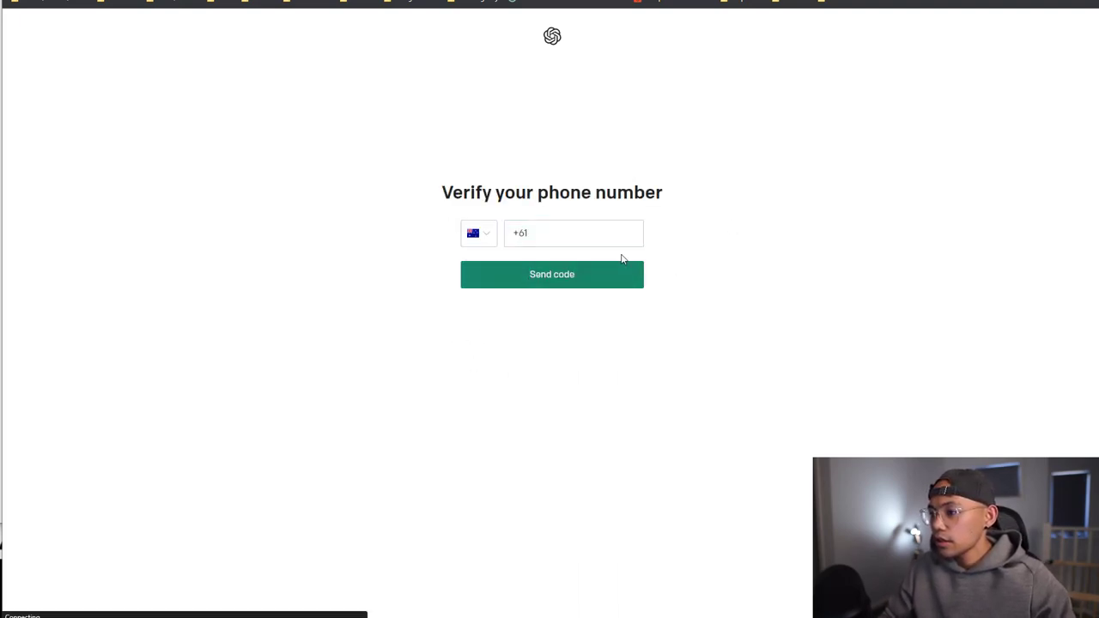
Verify the phone number and dismiss the onboarding notes through to Done
{"action": "left_click", "coordinate": [546, 234]}
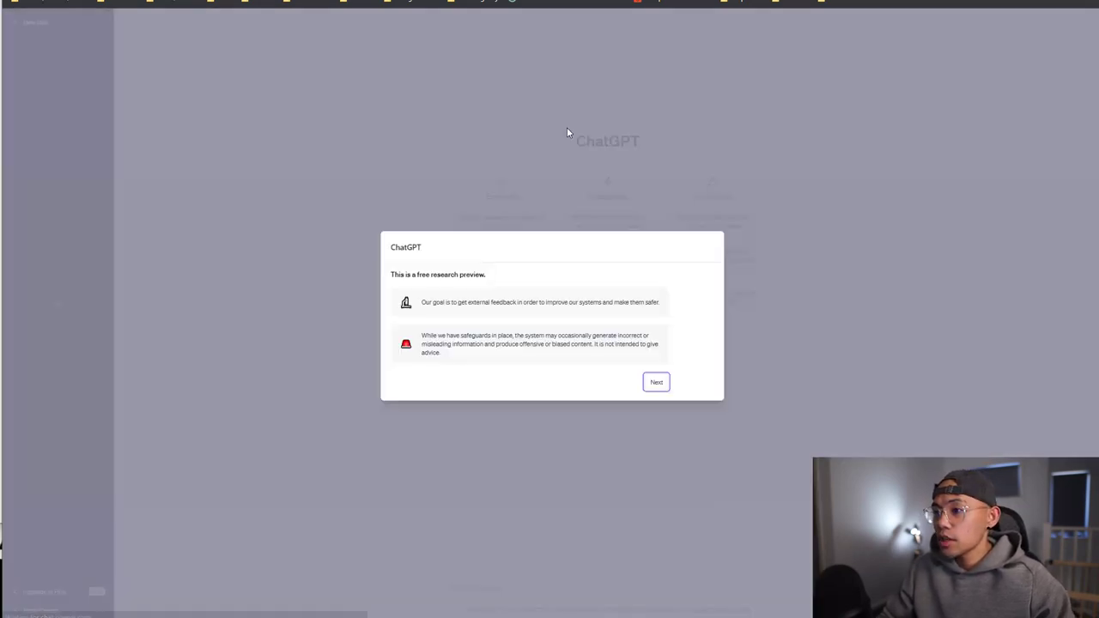
{"action": "left_click", "coordinate": [656, 382]}
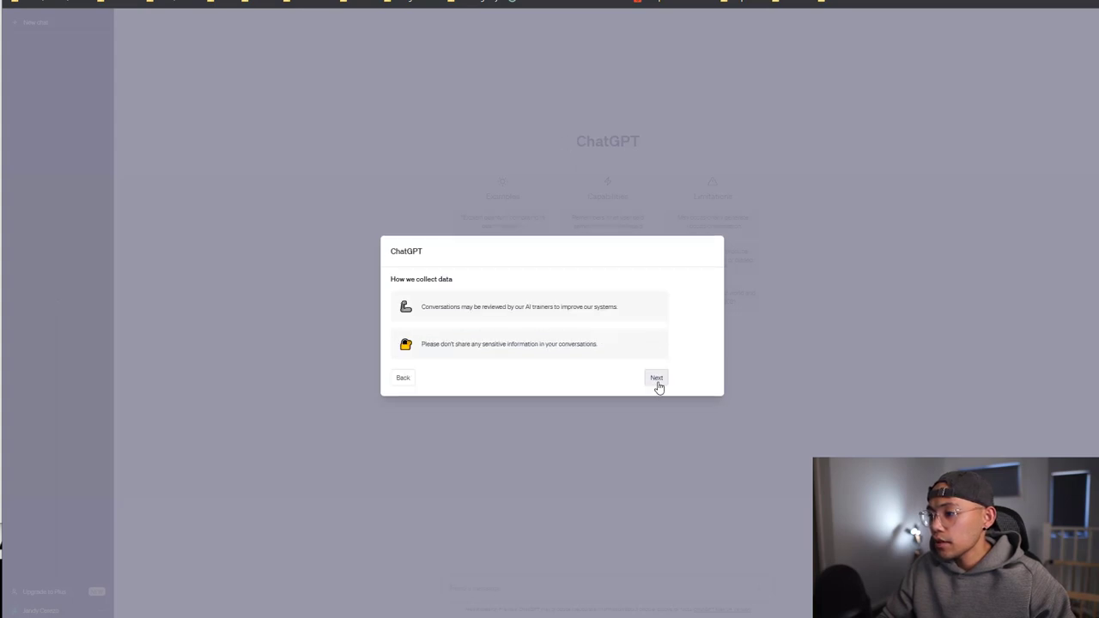
{"action": "left_click", "coordinate": [656, 382]}
{"action": "left_click", "coordinate": [657, 383]}
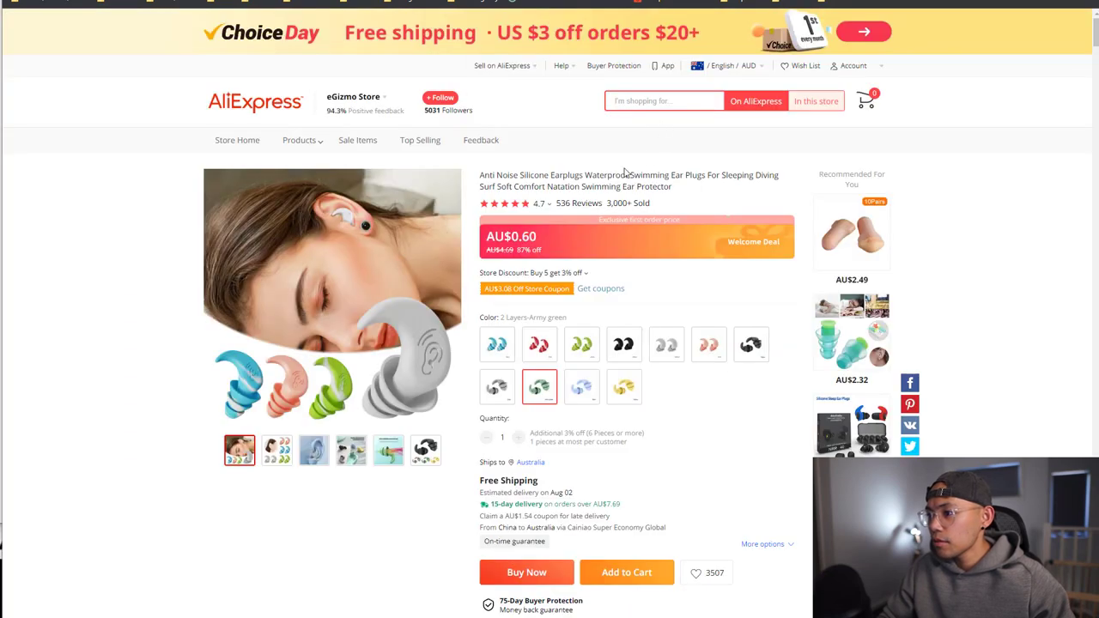
Ask ChatGPT for a catchy brand name, pasting the AliExpress earplug product title into the message
{"action": "triple_click", "coordinate": [544, 173]}
{"action": "key", "text": "ctrl+c"}
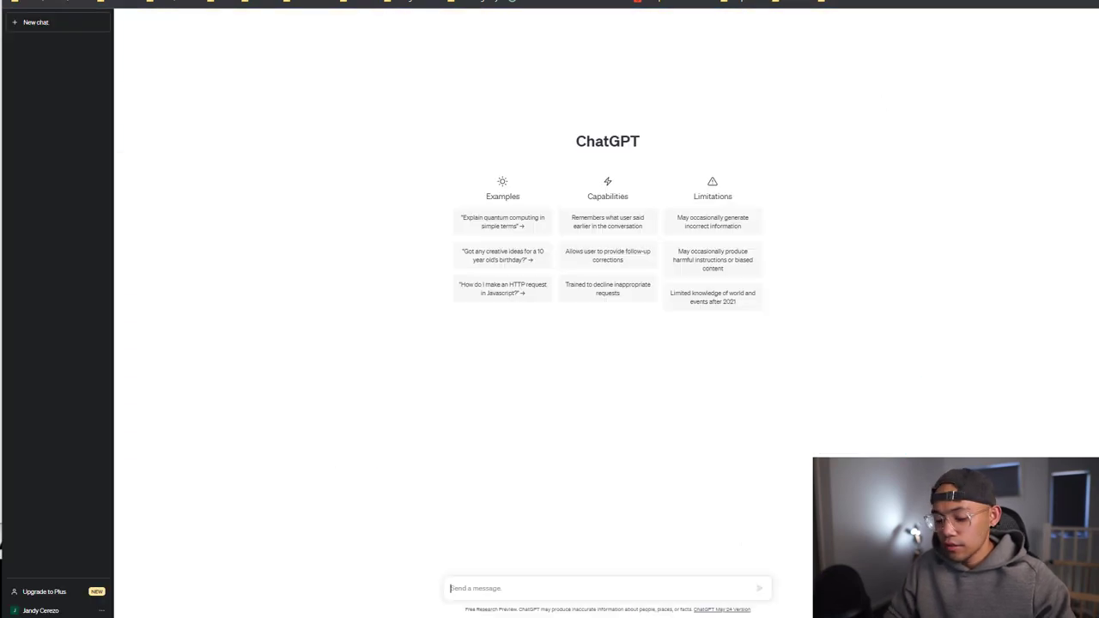
{"action": "type", "text": "T"}
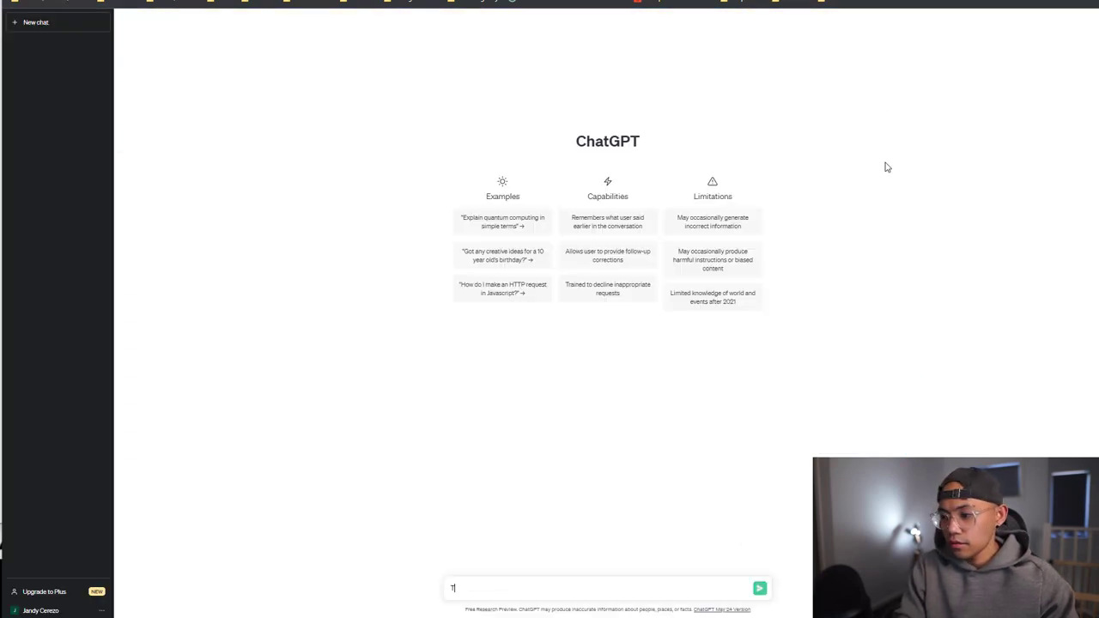
{"action": "type", "text": "his is my product here:"}
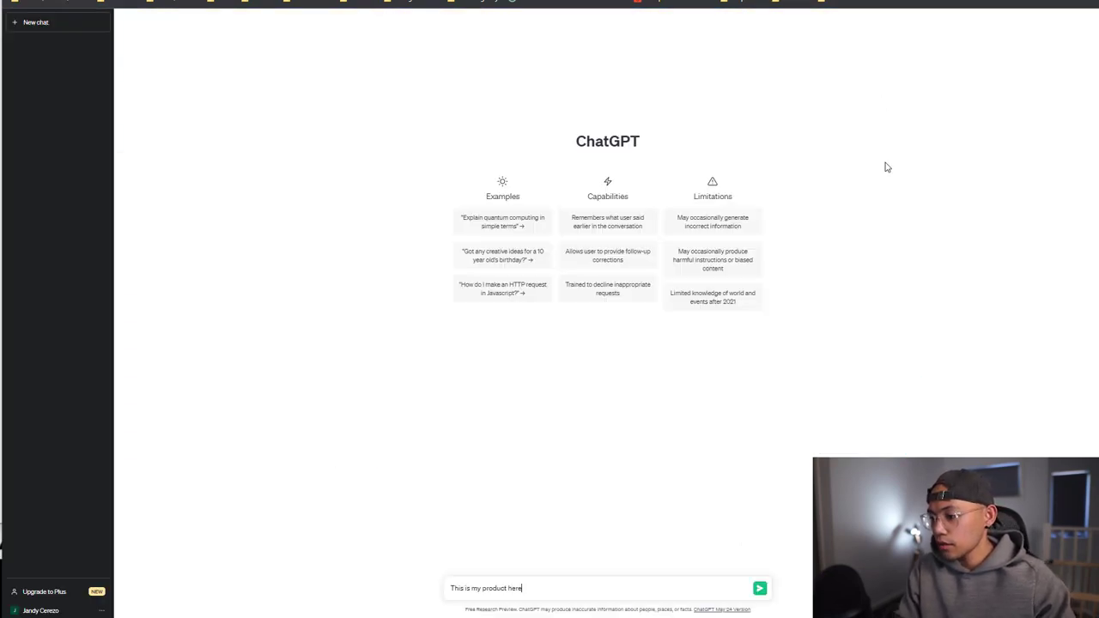
{"action": "key", "text": "shift+Return"}
{"action": "key", "text": "ctrl+v"}
{"action": "key", "text": "shift+Return"}
{"action": "key", "text": "shift+Return"}
{"action": "type", "text": "C"}
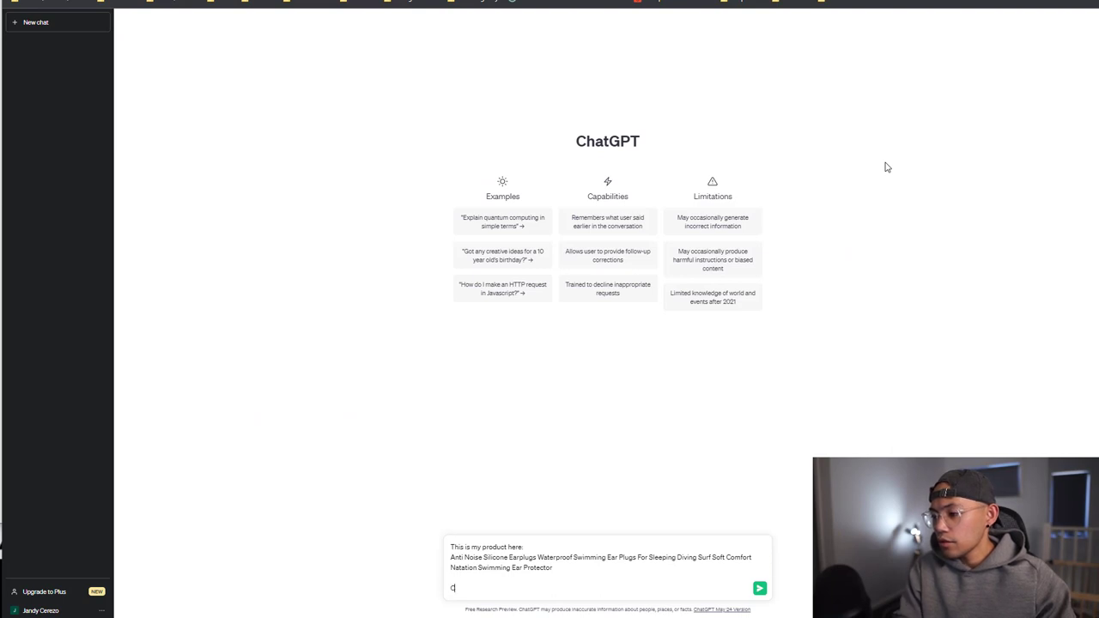
{"action": "type", "text": "an you create a catc"}
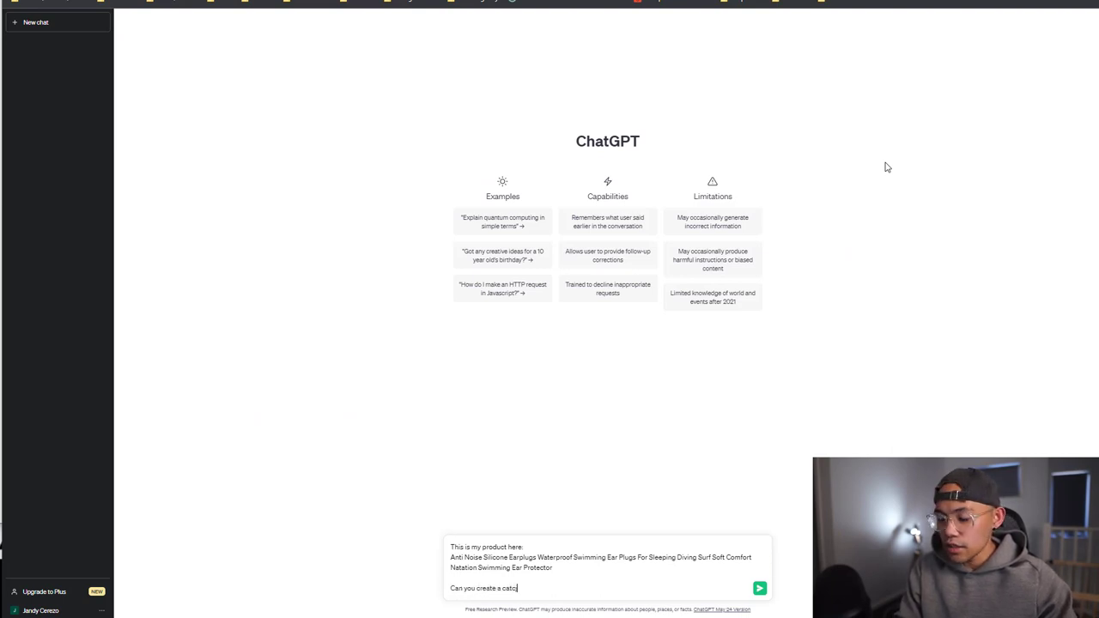
{"action": "type", "text": "hy brand name"}
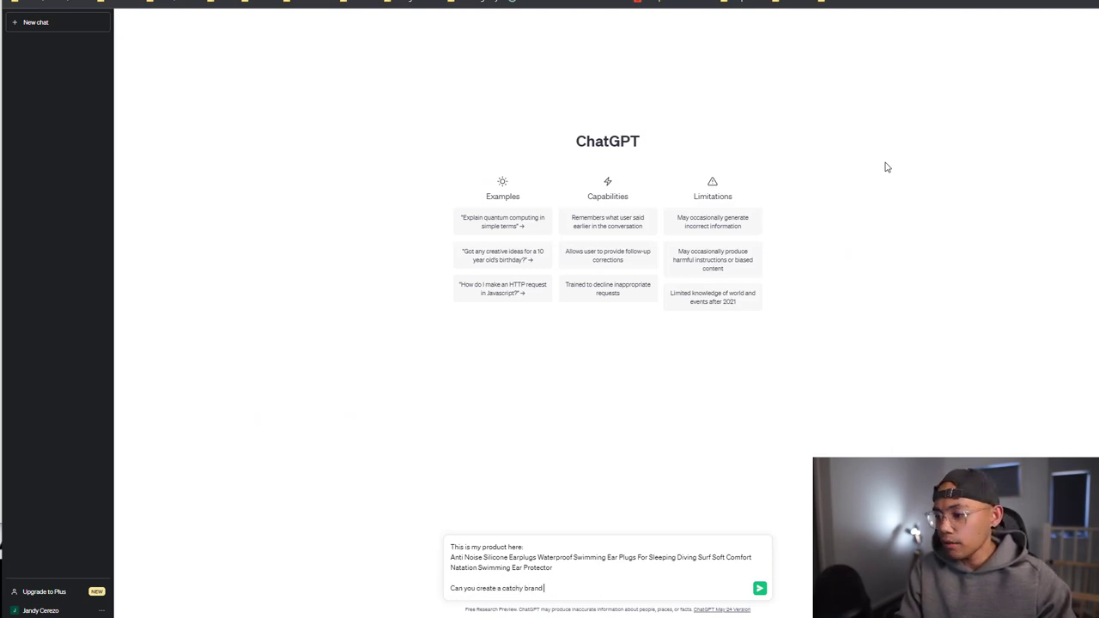
{"action": "key", "text": "Return"}
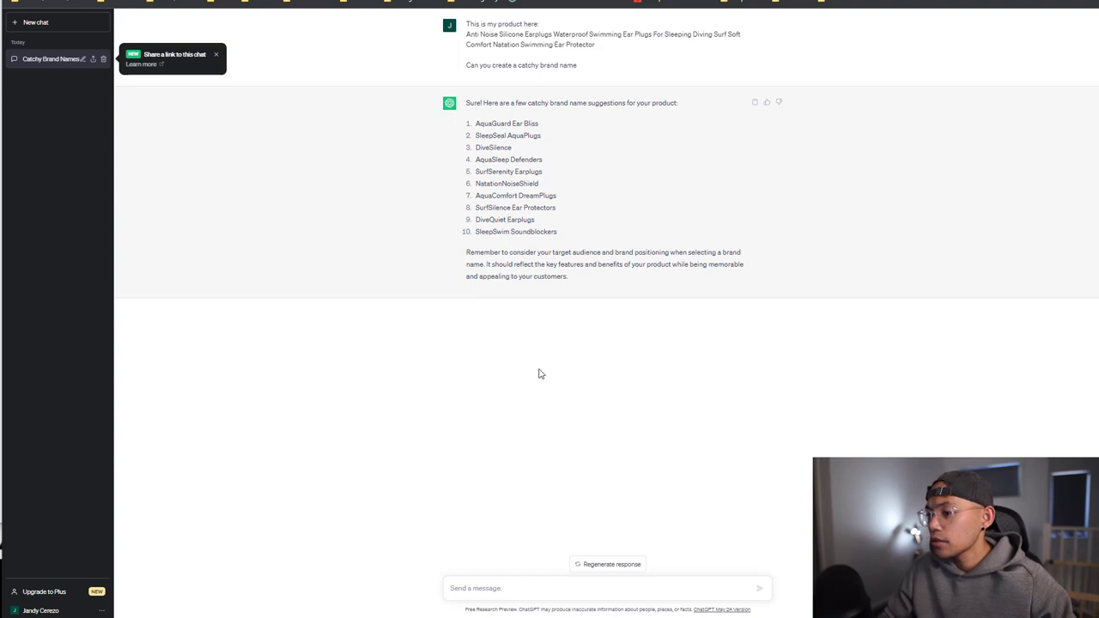
Follow up with 'Main focus is anti snoring' and select SnoreShield from the suggestions
{"action": "type", "text": "Main fo"}
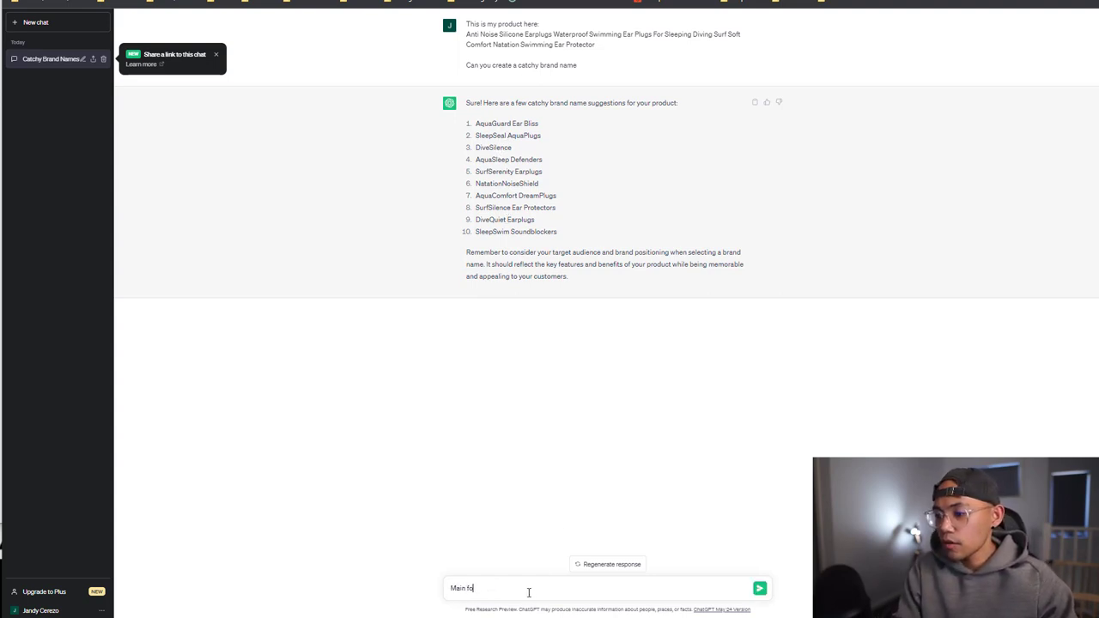
{"action": "type", "text": "cus is anti sn"}
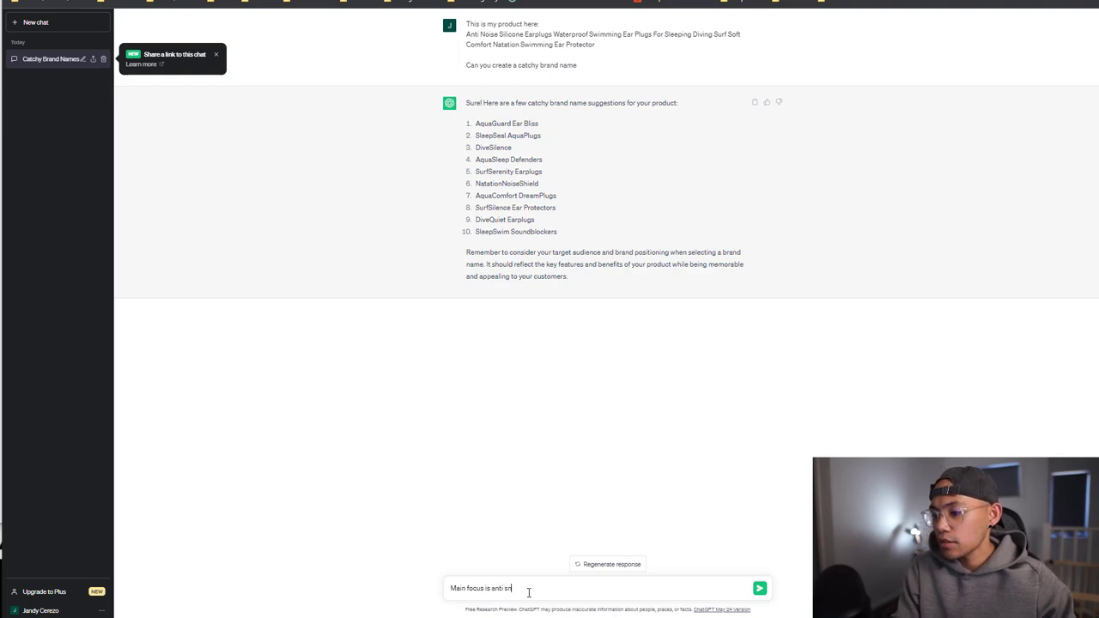
{"action": "type", "text": "oring"}
{"action": "key", "text": "Return"}
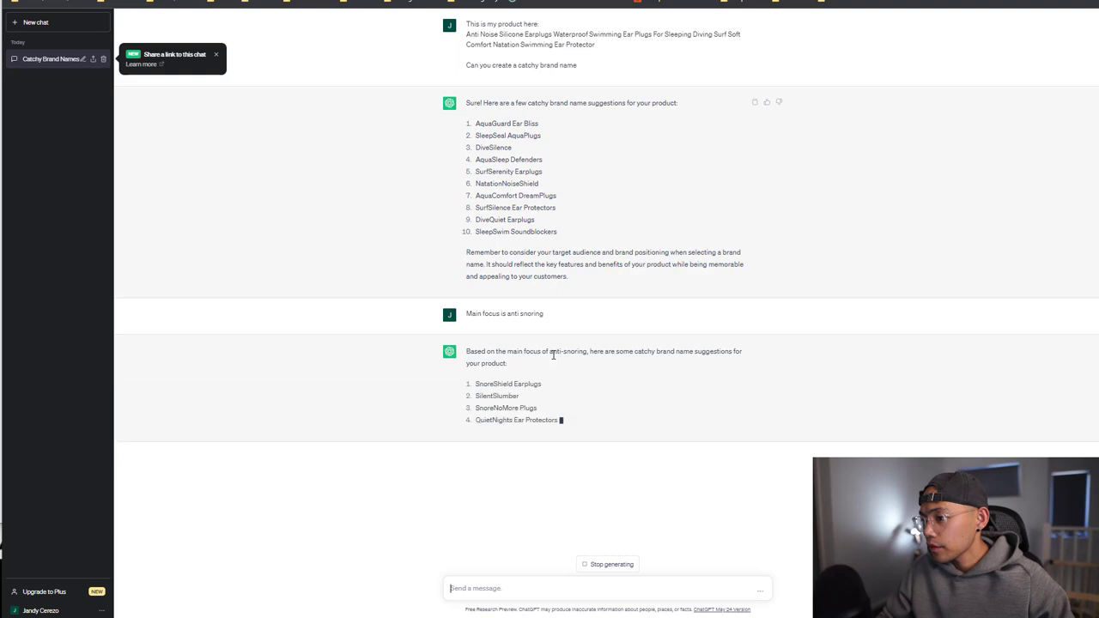
{"action": "left_click_drag", "start_coordinate": [476, 383], "coordinate": [513, 384]}
{"action": "left_click", "coordinate": [511, 388]}
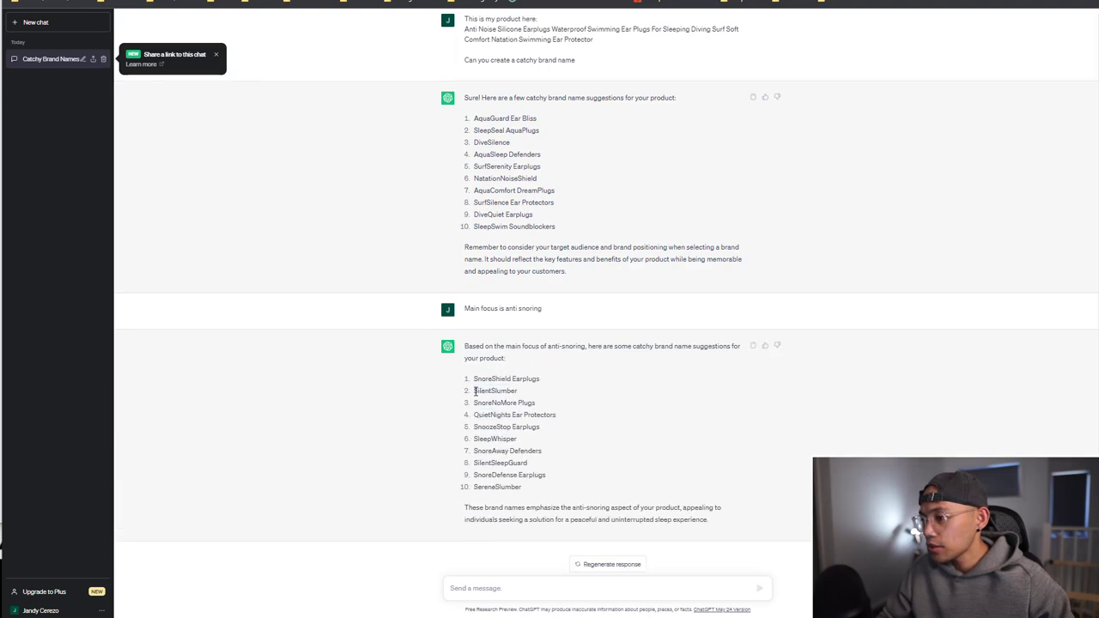
{"action": "double_click", "coordinate": [500, 390]}
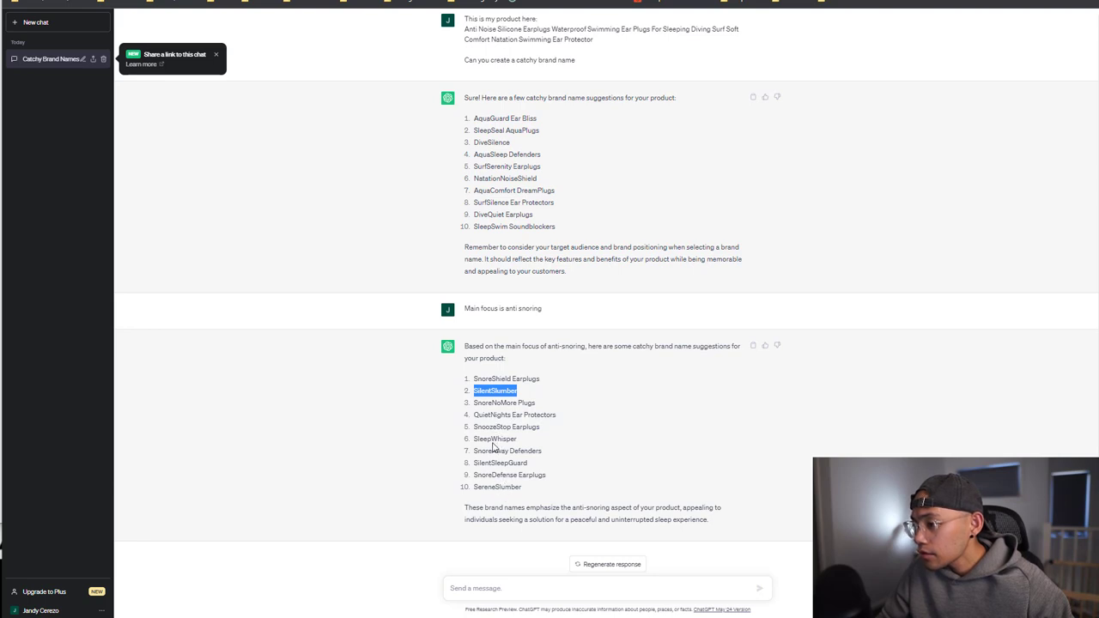
{"action": "left_click", "coordinate": [495, 450]}
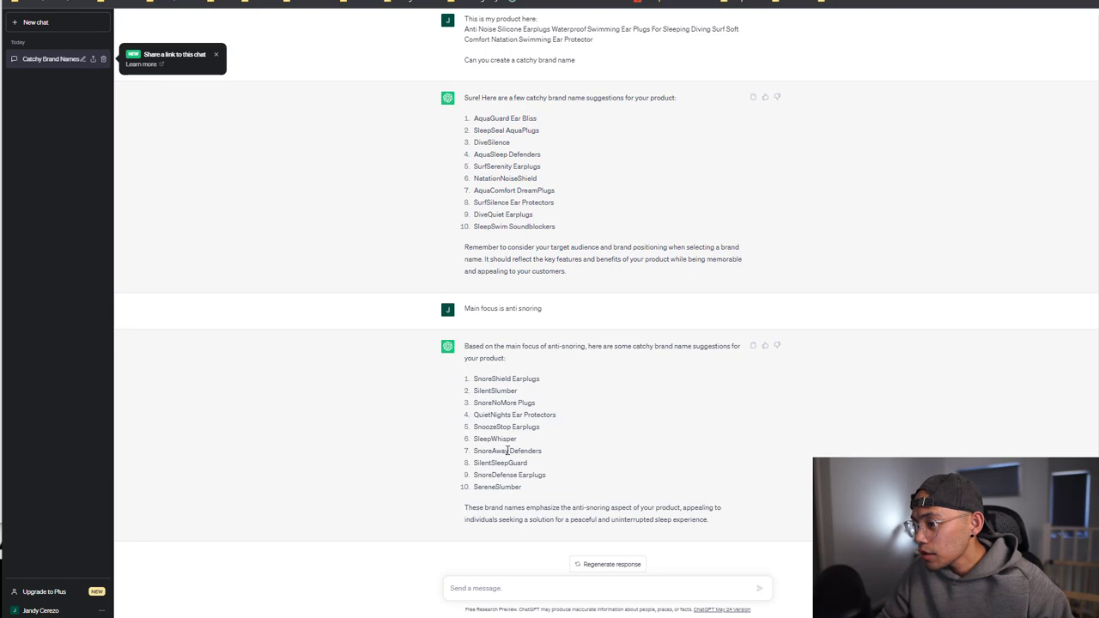
{"action": "left_click_drag", "start_coordinate": [475, 376], "coordinate": [510, 379]}
{"action": "key", "text": "ctrl+c"}
Search SnoreShield in Shopify's Buy new domain field, then return to ChatGPT
{"action": "left_click", "coordinate": [478, 390]}
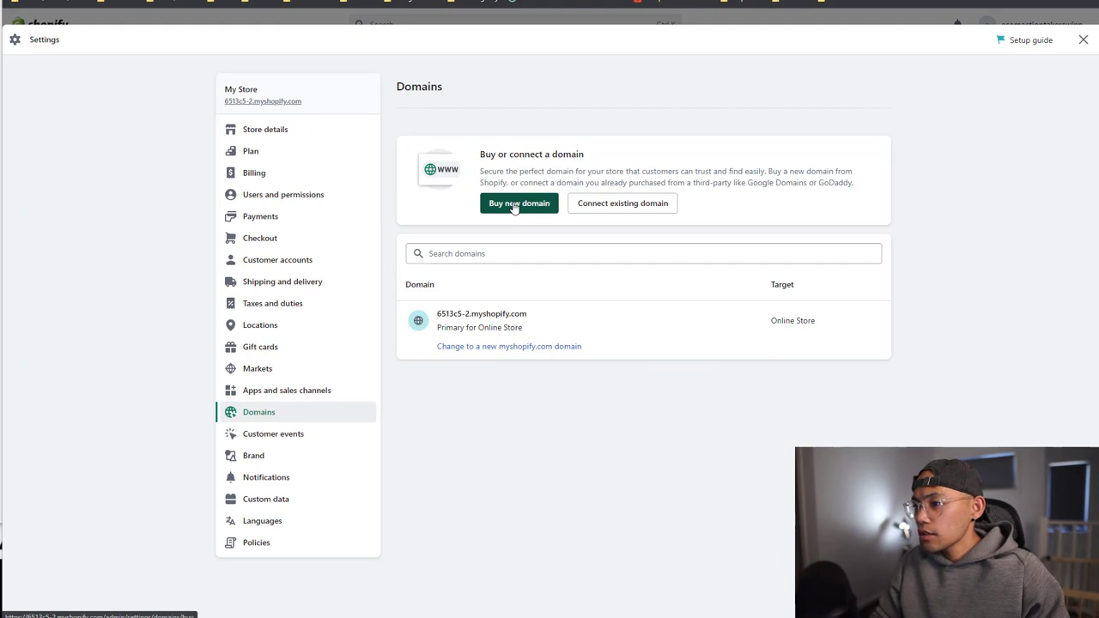
{"action": "left_click", "coordinate": [515, 205]}
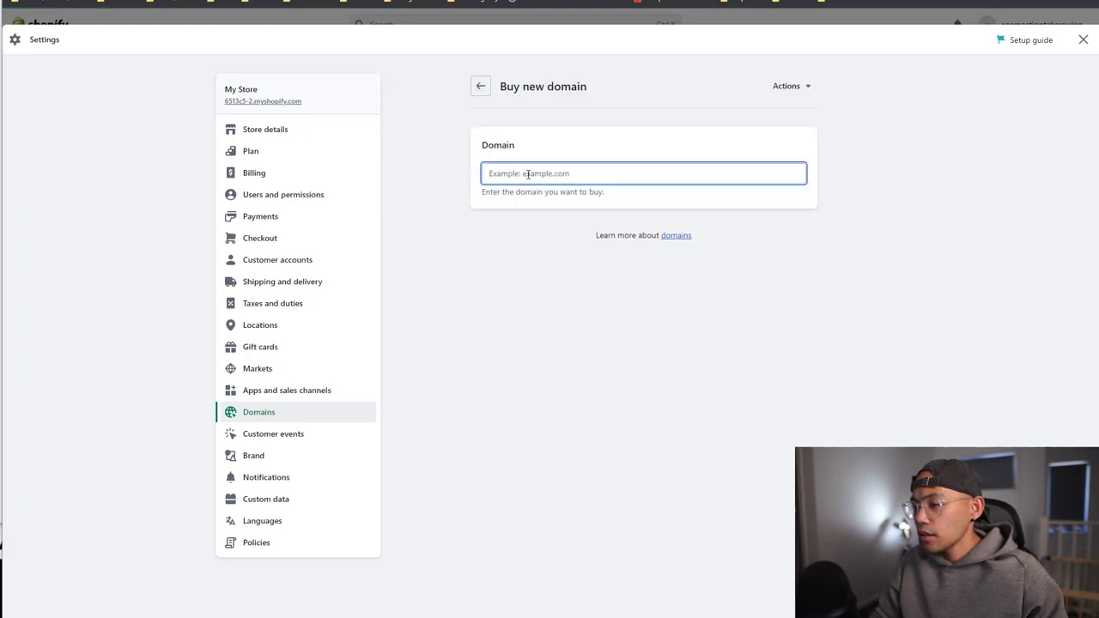
{"action": "key", "text": "ctrl+v"}
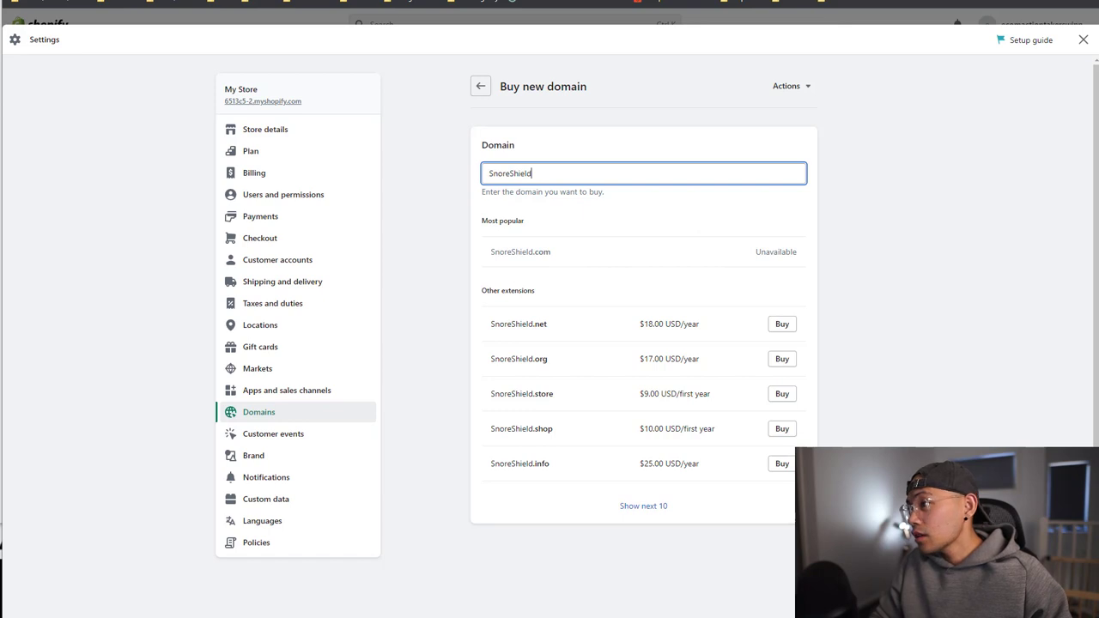
{"action": "key", "text": "ctrl+Tab"}
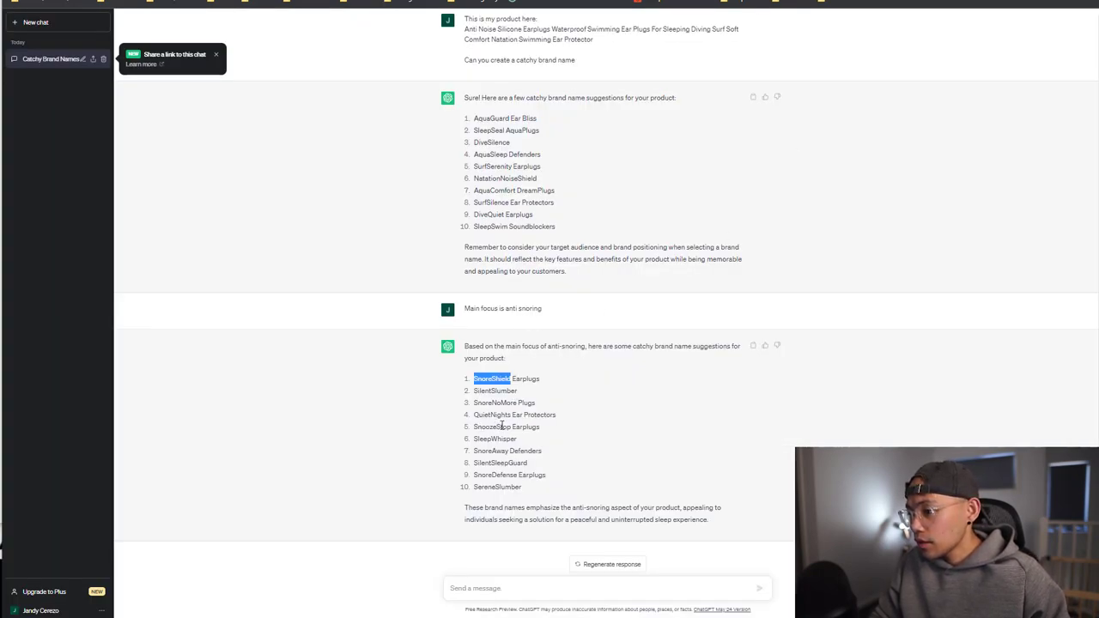
Send 'Give examples of Friendlier brand names' and select SnugglePlugs from the reply
{"action": "type", "text": "Friendlier"}
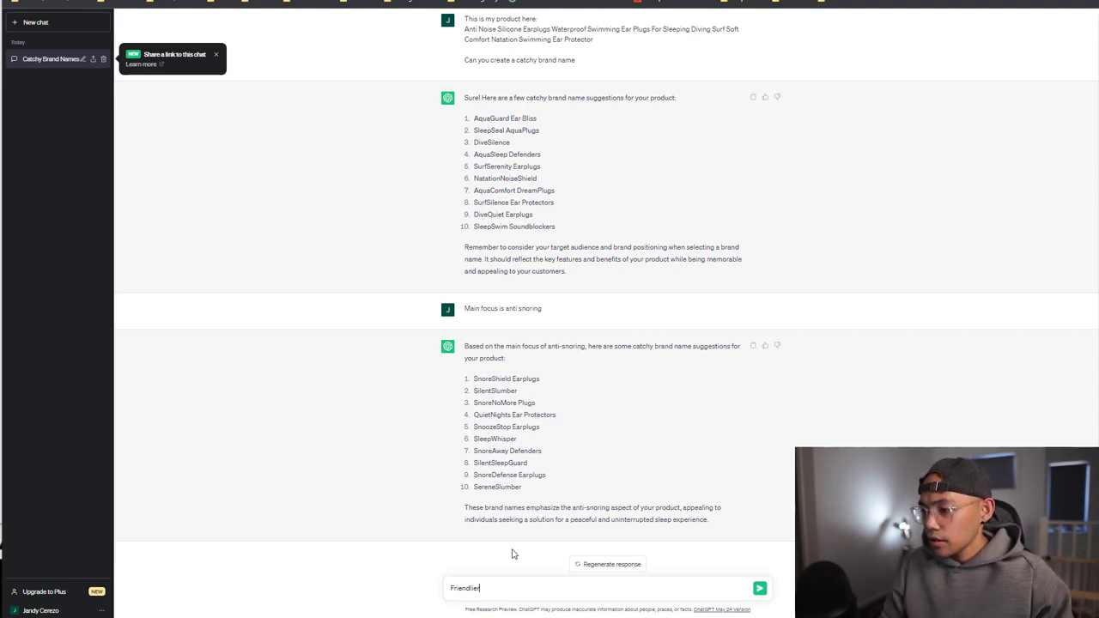
{"action": "left_click", "coordinate": [451, 588]}
{"action": "type", "text": "Give exam"}
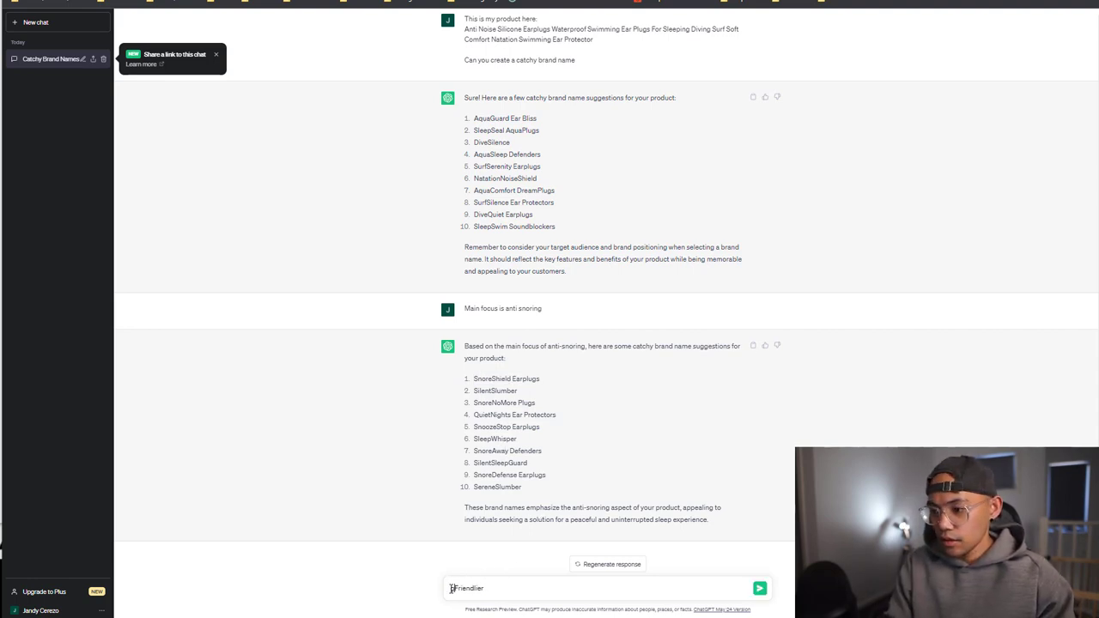
{"action": "type", "text": "ples of"}
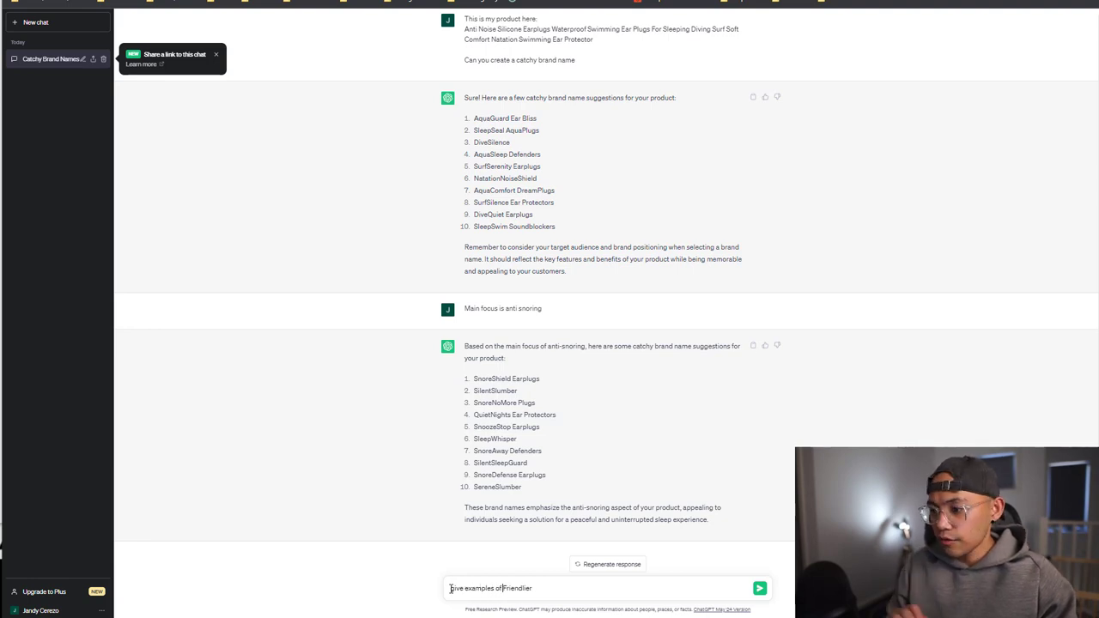
{"action": "left_click", "coordinate": [569, 588]}
{"action": "type", "text": "brand names"}
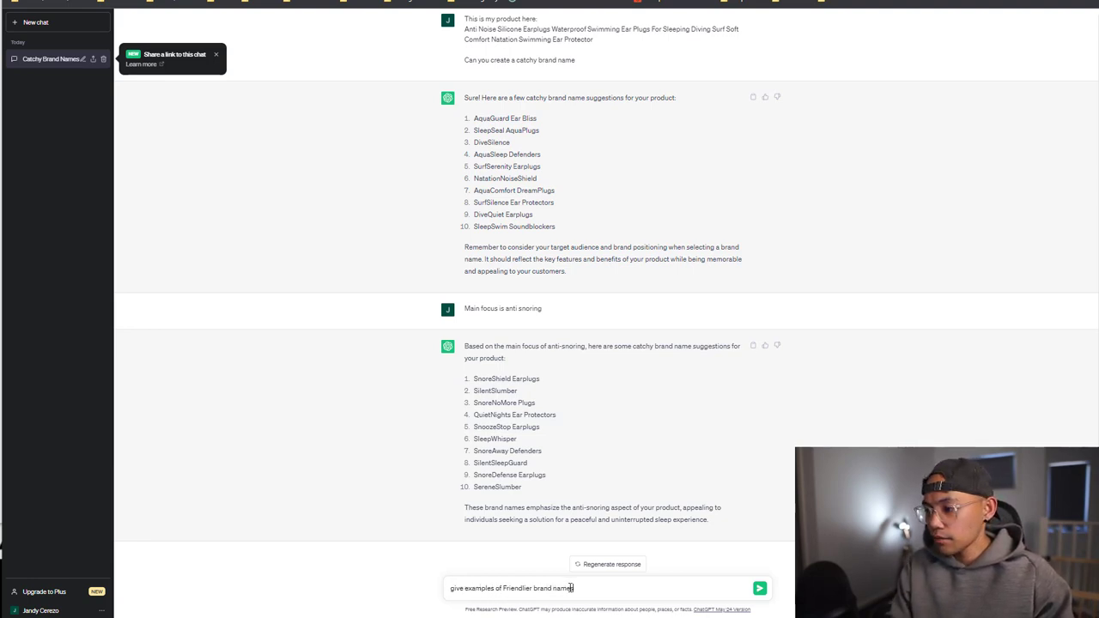
{"action": "key", "text": "Return"}
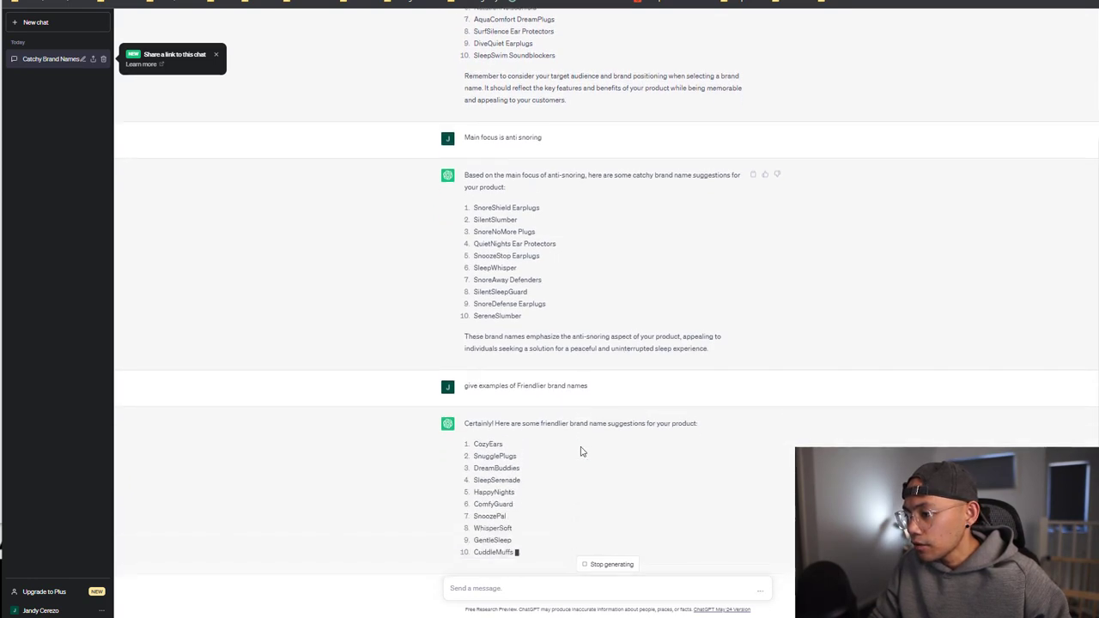
{"action": "left_click_drag", "start_coordinate": [519, 423], "coordinate": [479, 425]}
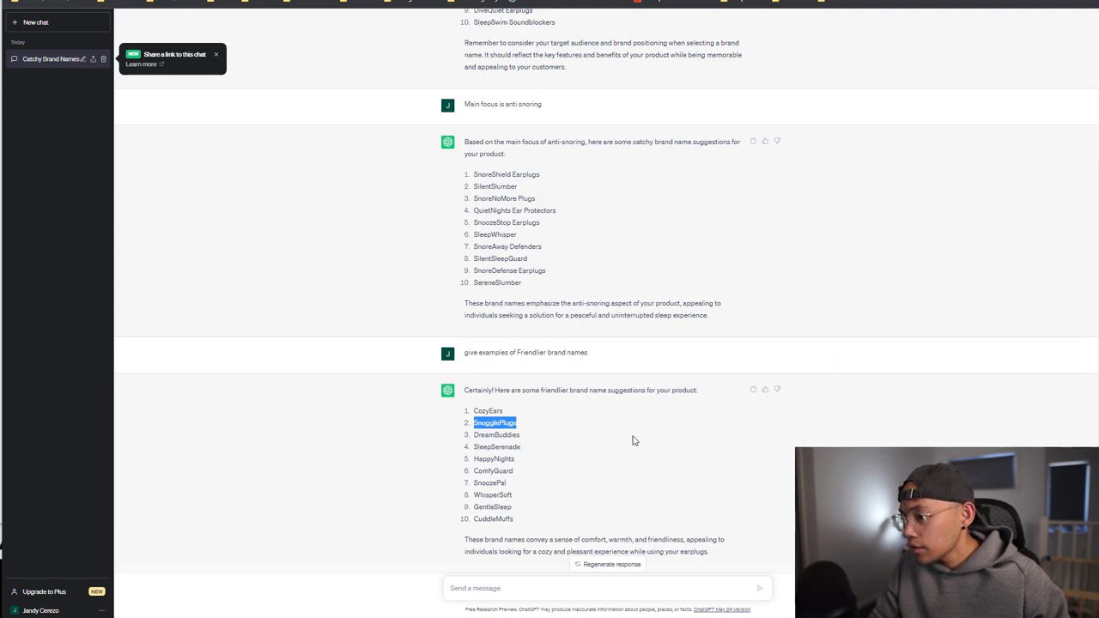
Search SnugglePlugs in Shopify's domain search and buy SnugglePlugs.com
{"action": "key", "text": "ctrl+Tab"}
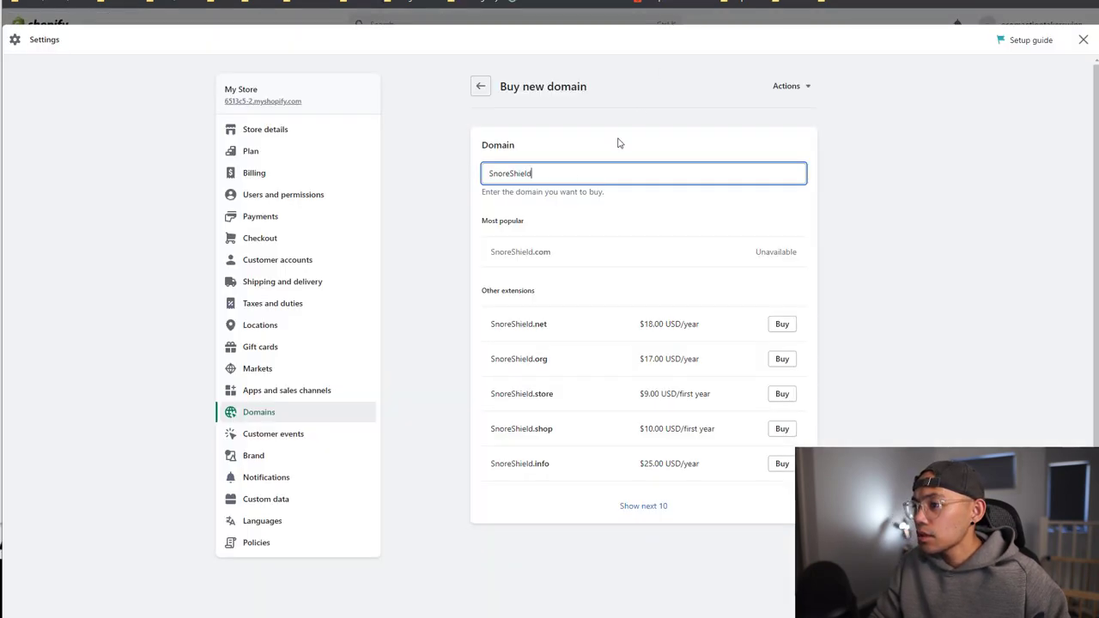
{"action": "key", "text": "ctrl+a"}
{"action": "type", "text": "SnugglePlugs"}
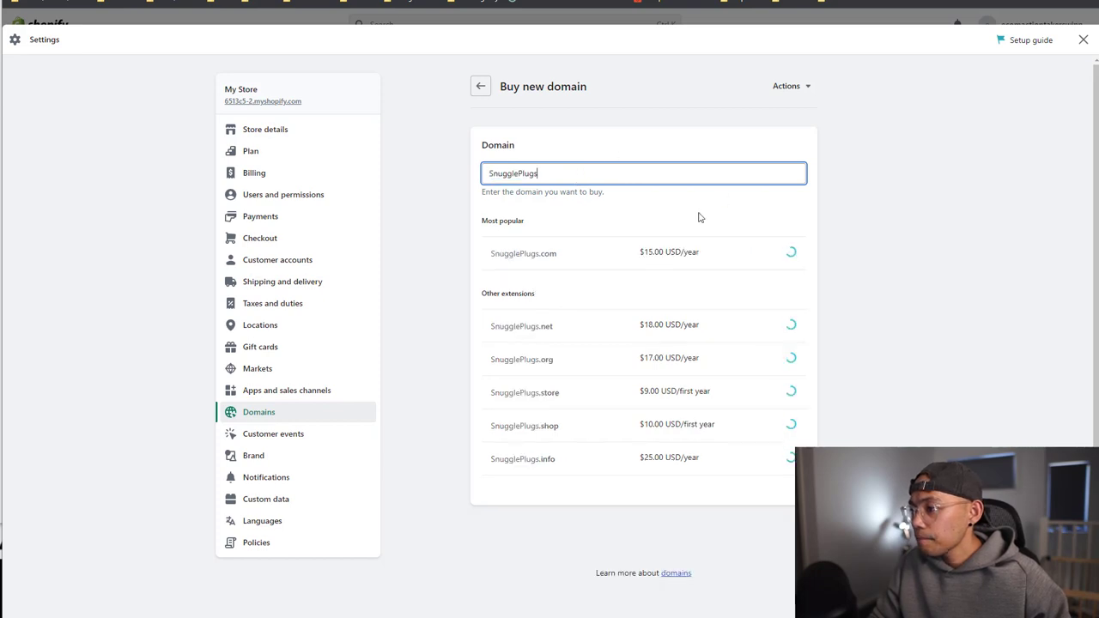
{"action": "left_click", "coordinate": [664, 254]}
{"action": "left_click", "coordinate": [782, 254]}
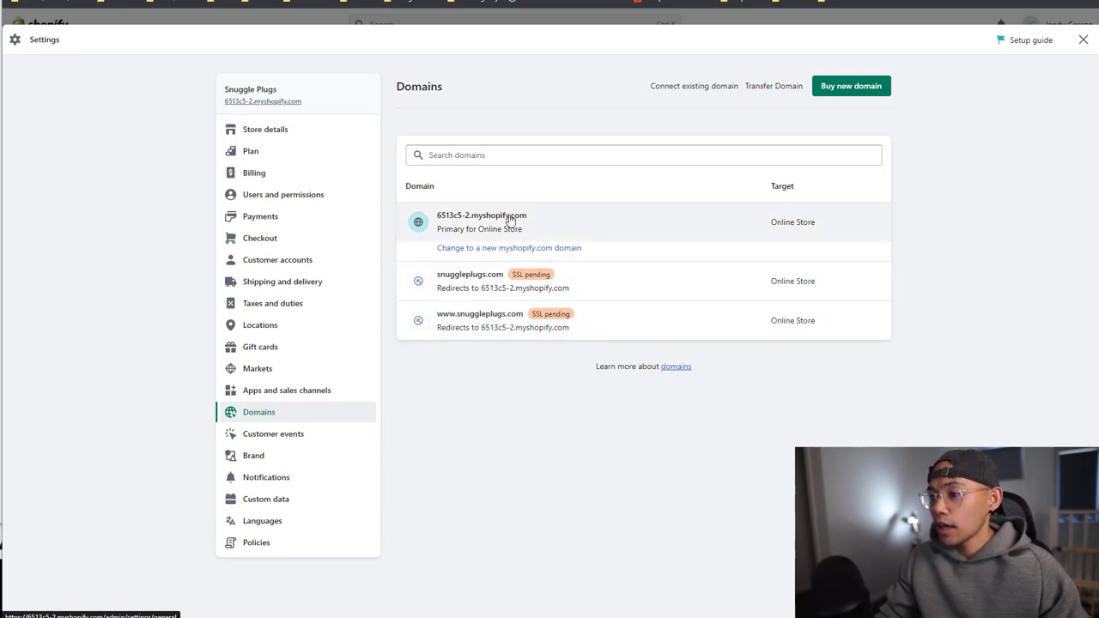
{"action": "left_click", "coordinate": [589, 328]}
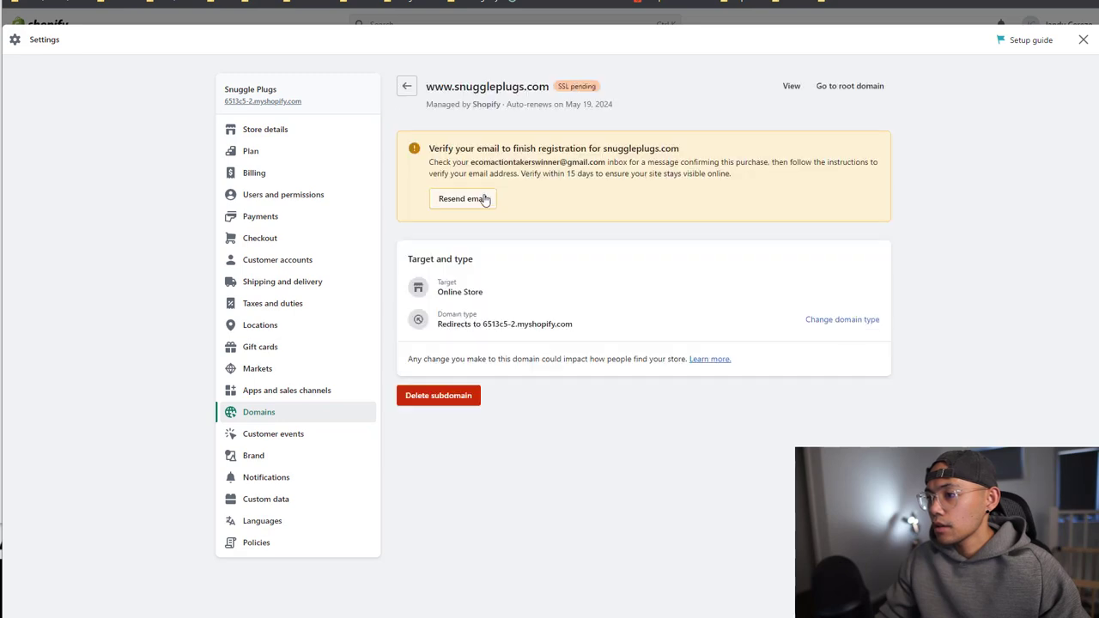
{"action": "left_click", "coordinate": [831, 321]}
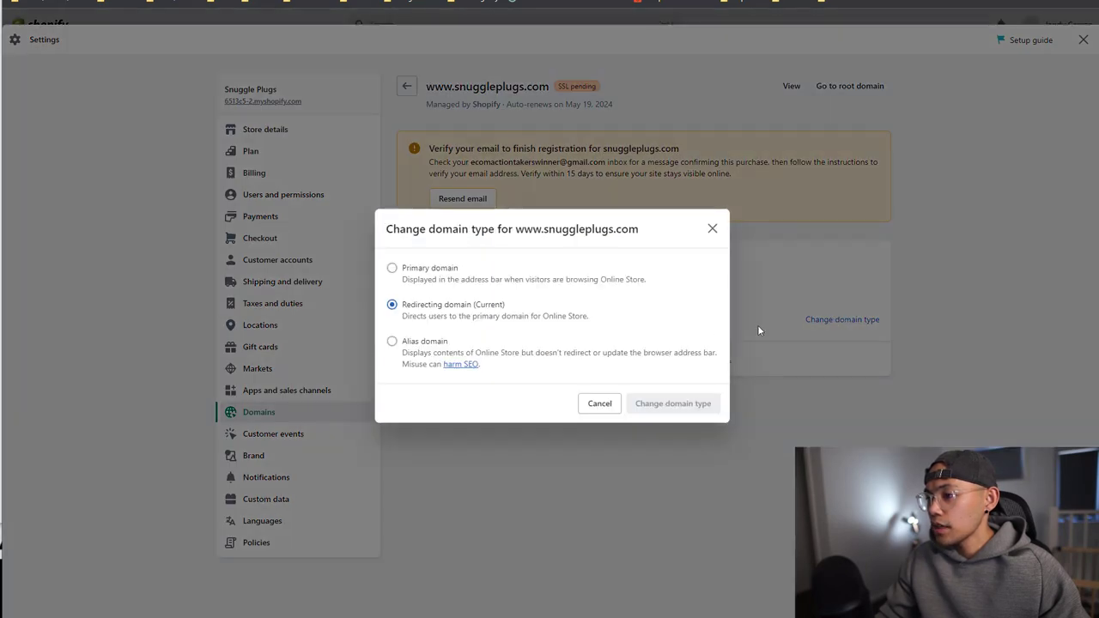
{"action": "left_click", "coordinate": [443, 273]}
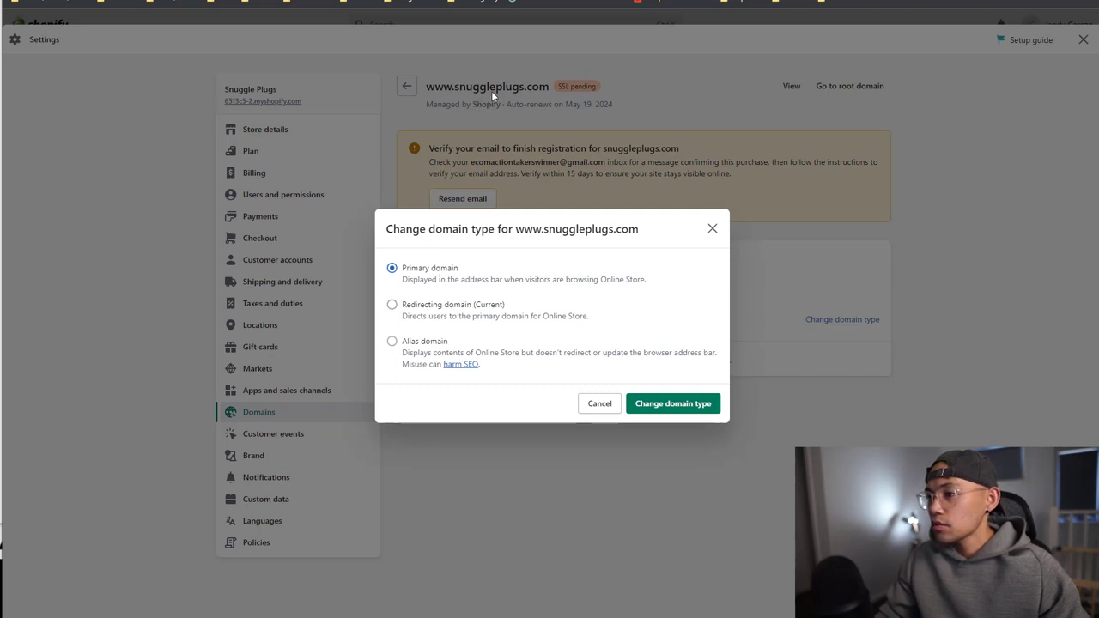
{"action": "left_click", "coordinate": [645, 403]}
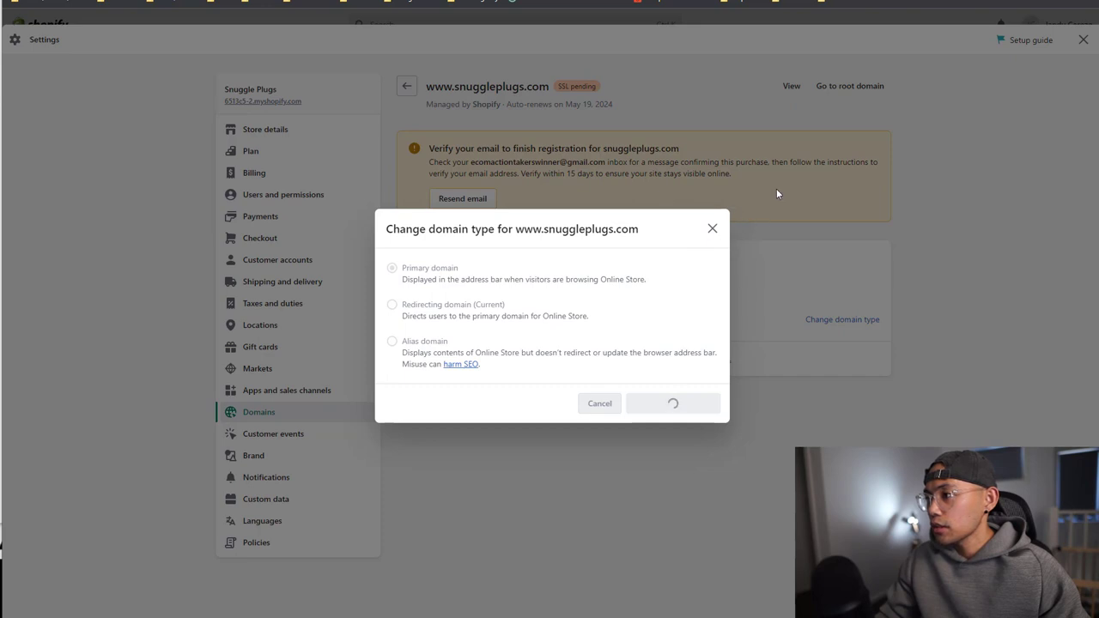
{"action": "key", "text": "ctrl+Tab"}
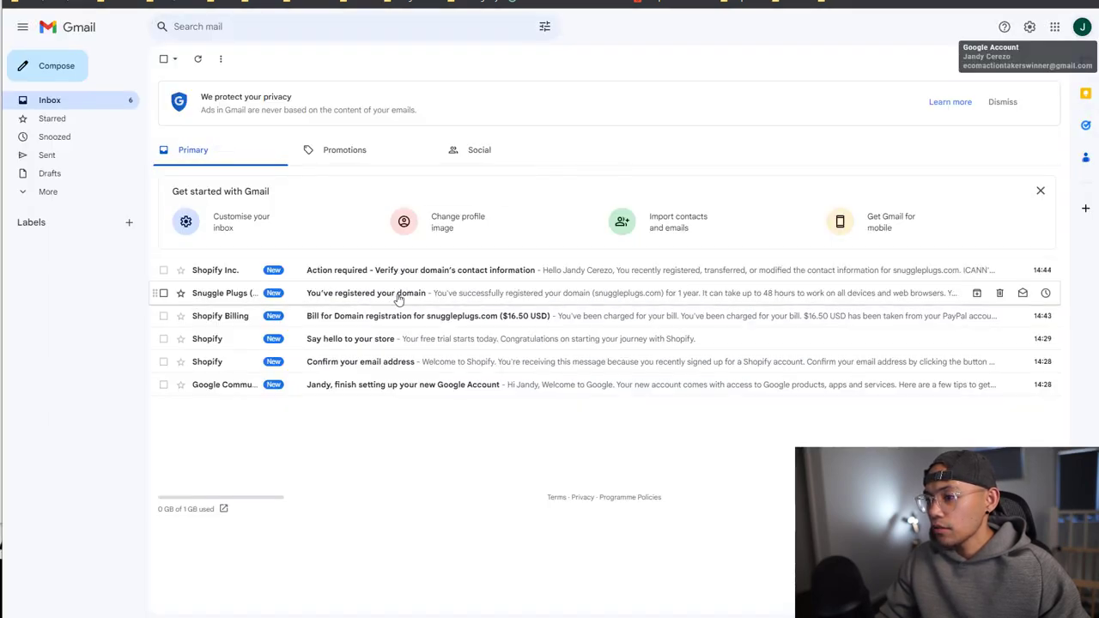
Open Shopify's 'Action required - Verify your domain's contact information' email and follow its verification link
{"action": "left_click", "coordinate": [407, 279]}
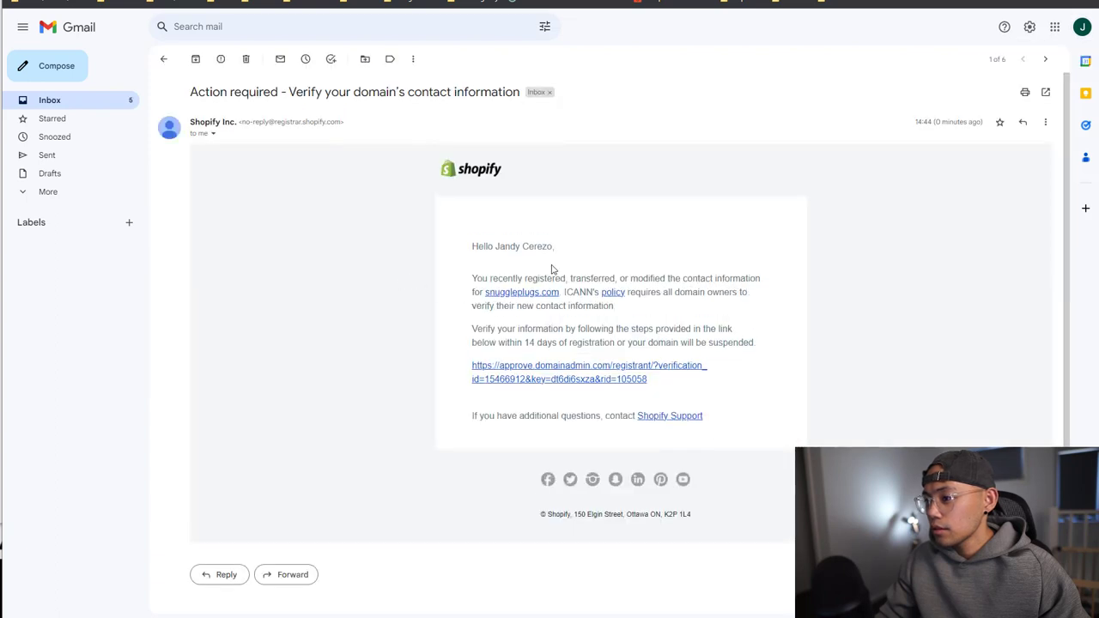
{"action": "left_click", "coordinate": [554, 367]}
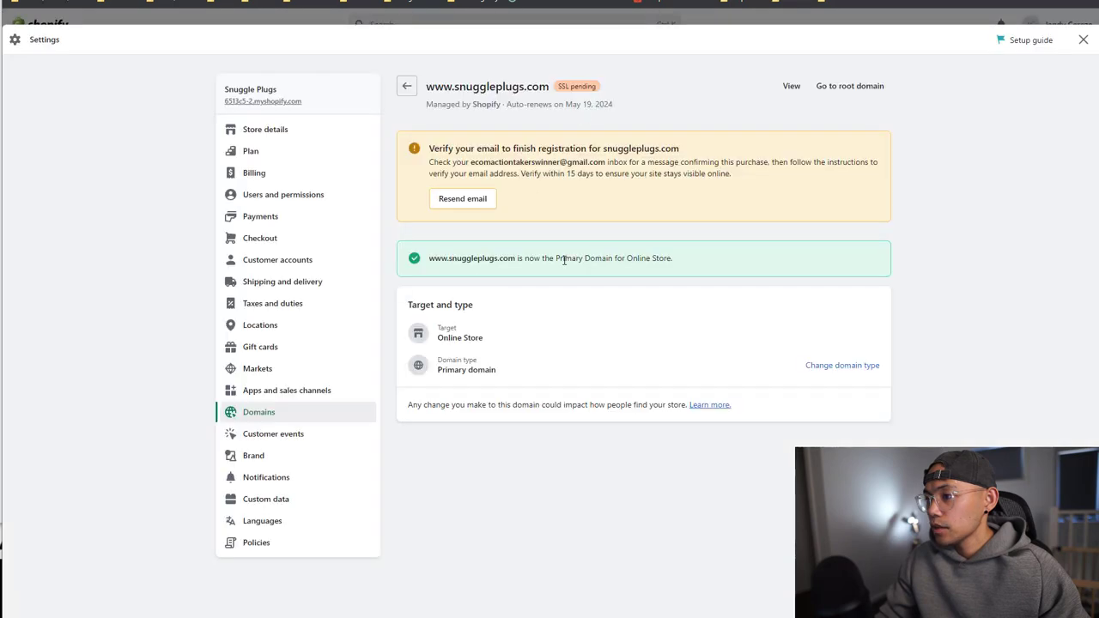
Check the primary domain confirmation, then close Settings to return to the Shopify Home page
{"action": "left_click_drag", "start_coordinate": [523, 259], "coordinate": [650, 265]}
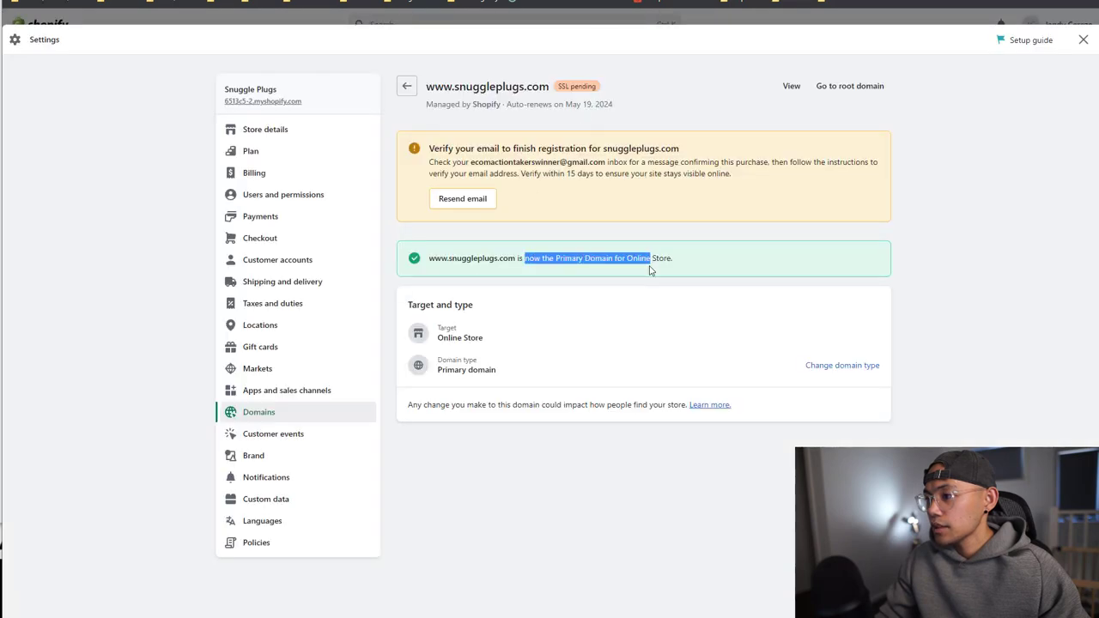
{"action": "left_click", "coordinate": [703, 223]}
{"action": "left_click", "coordinate": [1083, 40]}
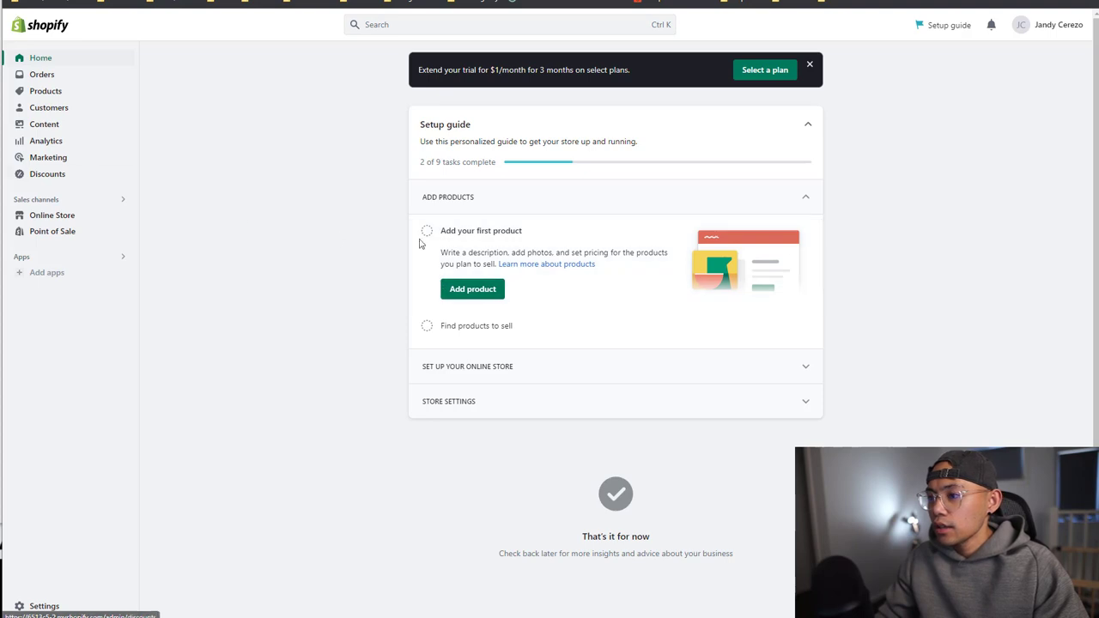
Add a new product titled 'SnugglePlug Anti-Noise Solution' and save it
{"action": "left_click", "coordinate": [470, 289]}
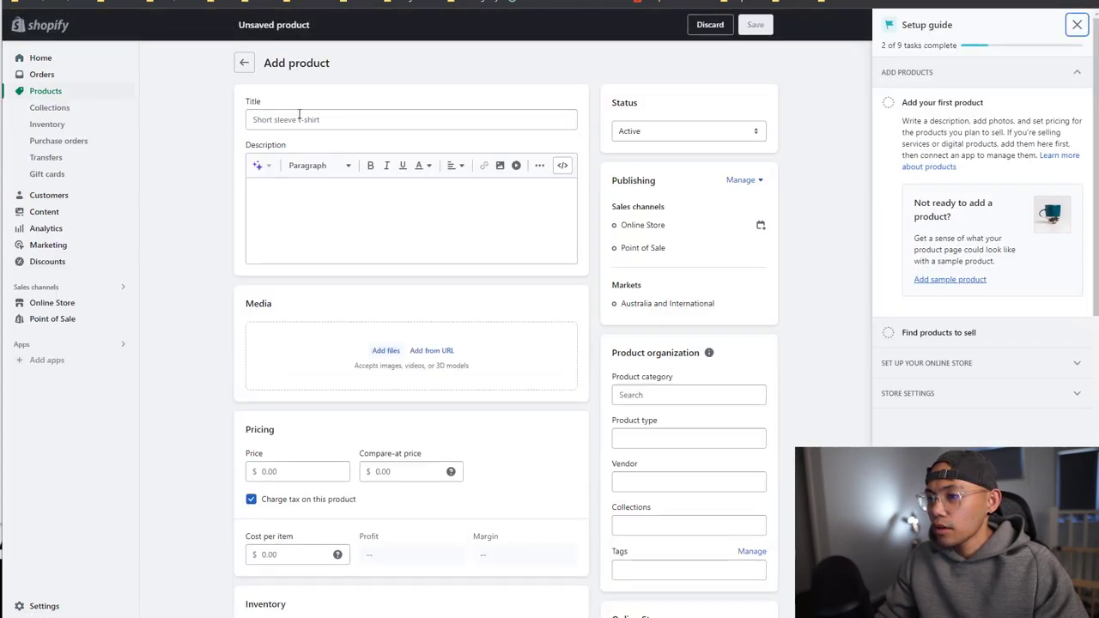
{"action": "left_click", "coordinate": [279, 119]}
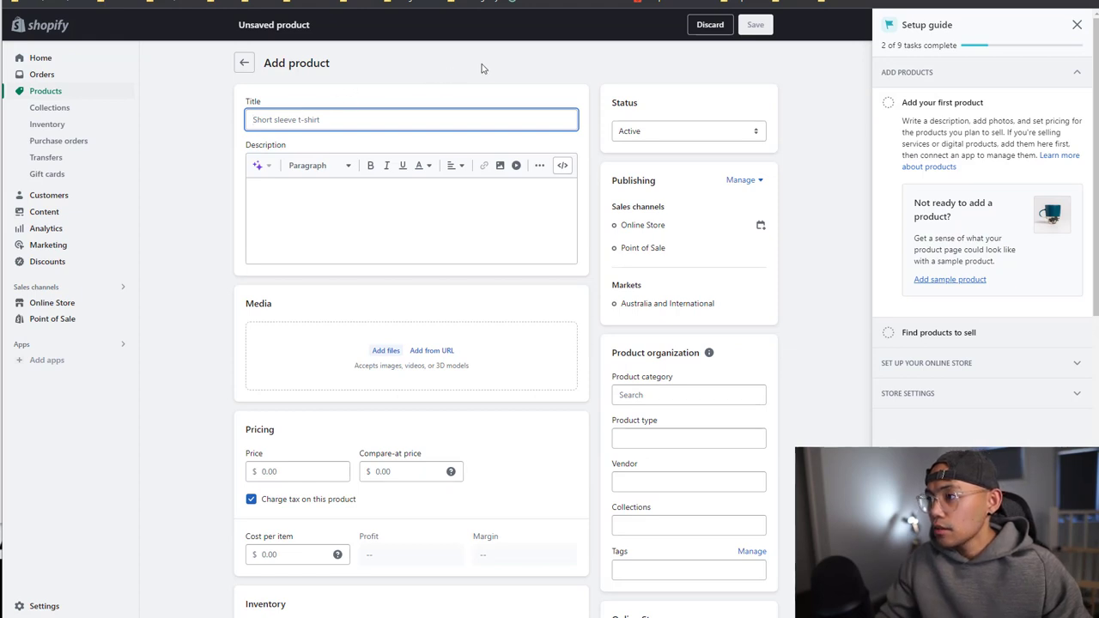
{"action": "type", "text": "SnugglePlug A"}
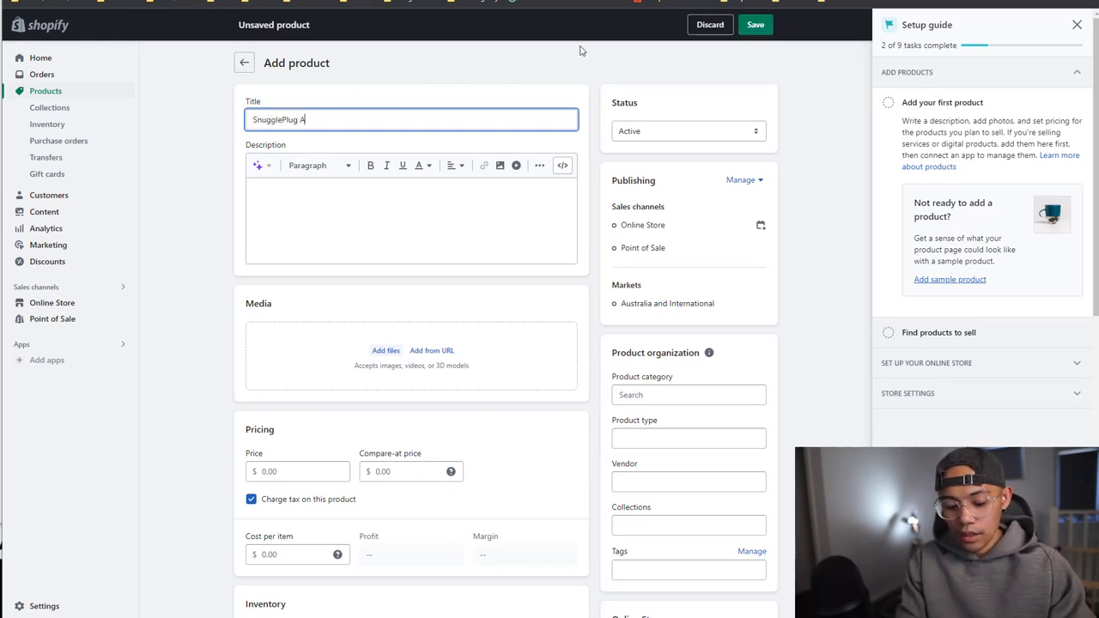
{"action": "type", "text": "nti"}
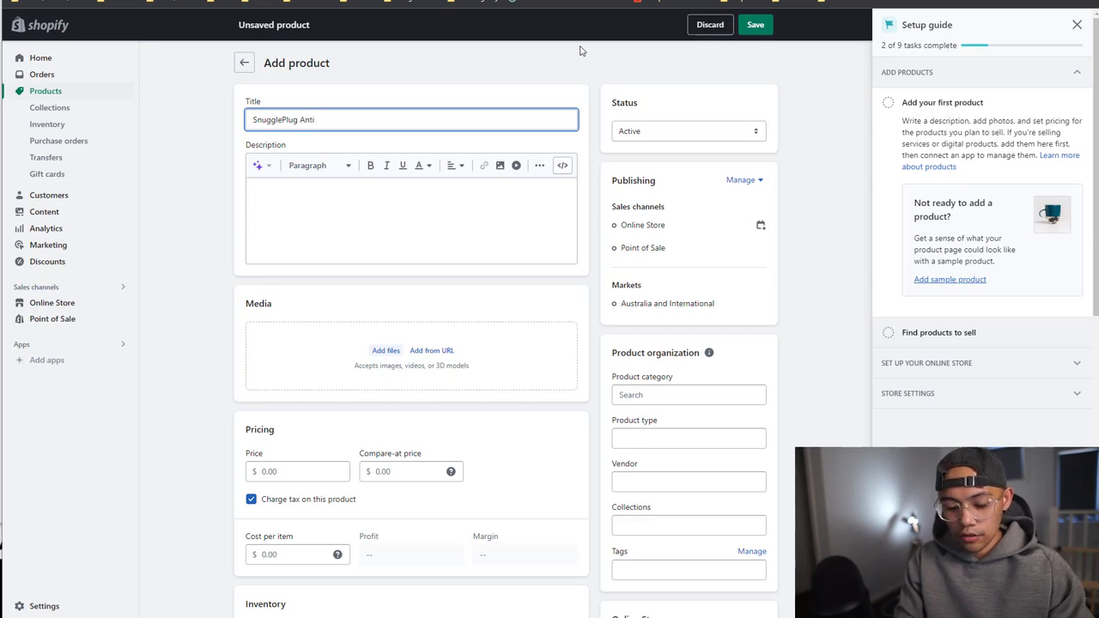
{"action": "type", "text": "-noi"}
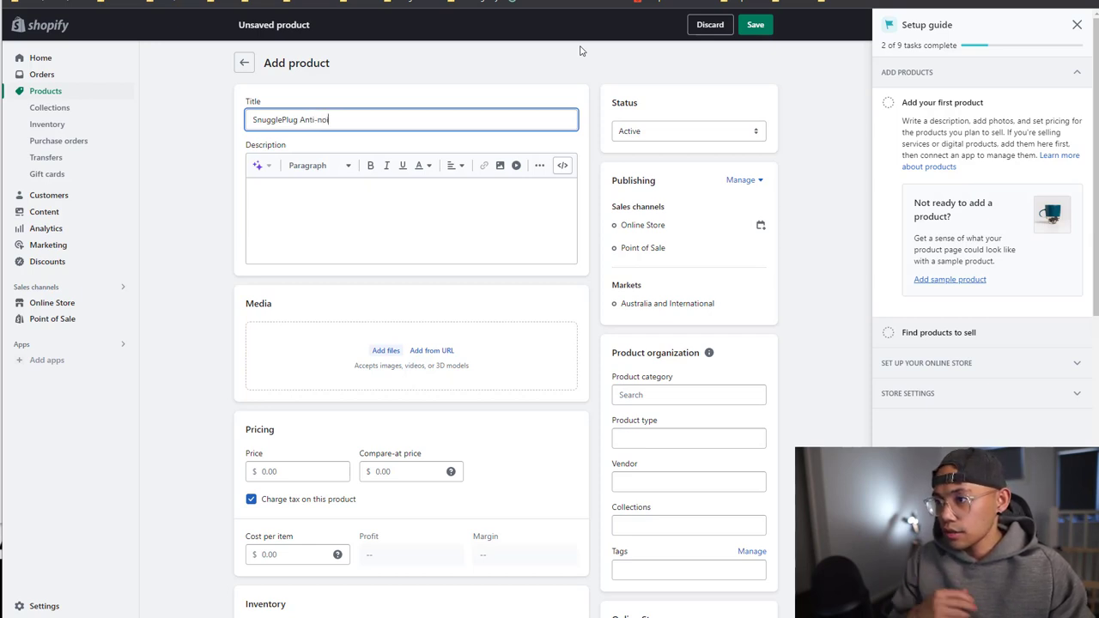
{"action": "type", "text": "se"}
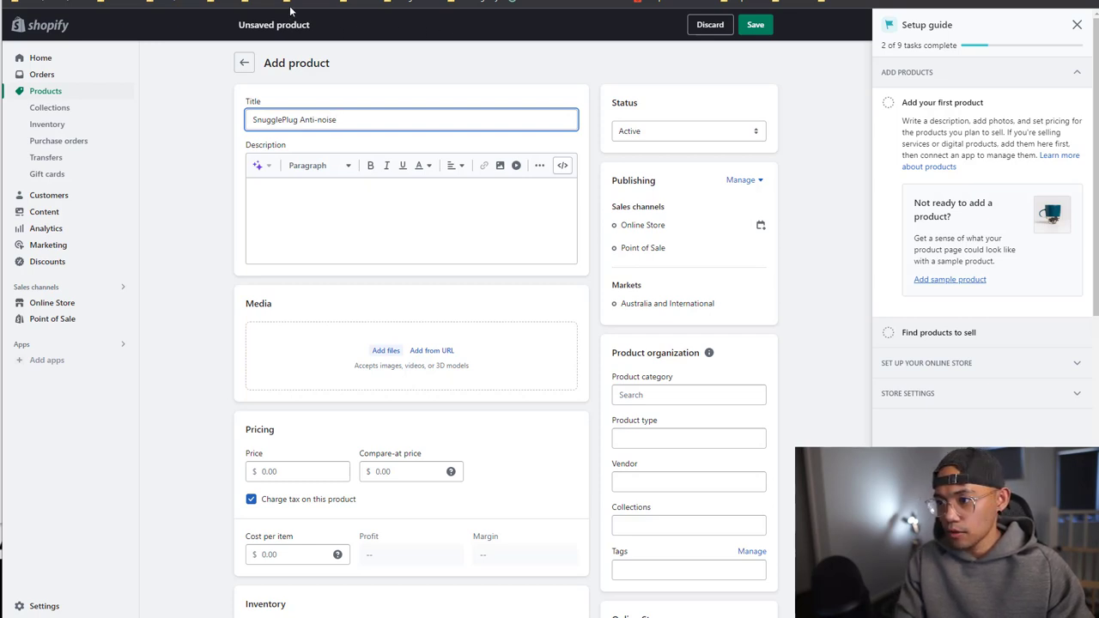
{"action": "key", "text": "BackSpace"}
{"action": "key", "text": "BackSpace"}
{"action": "type", "text": "r"}
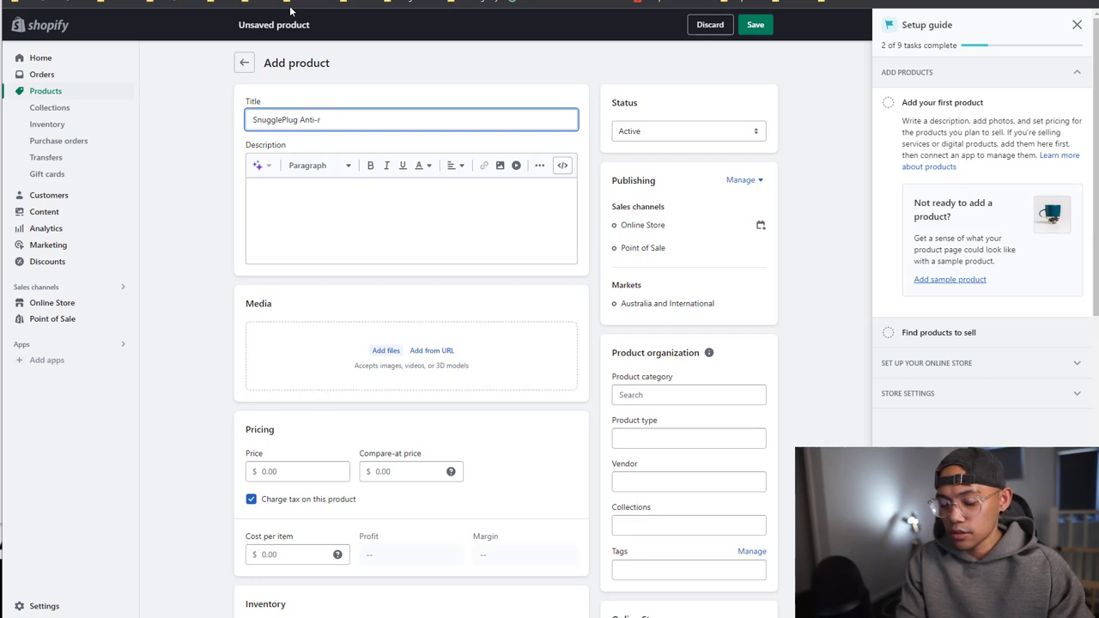
{"action": "type", "text": "enoise"}
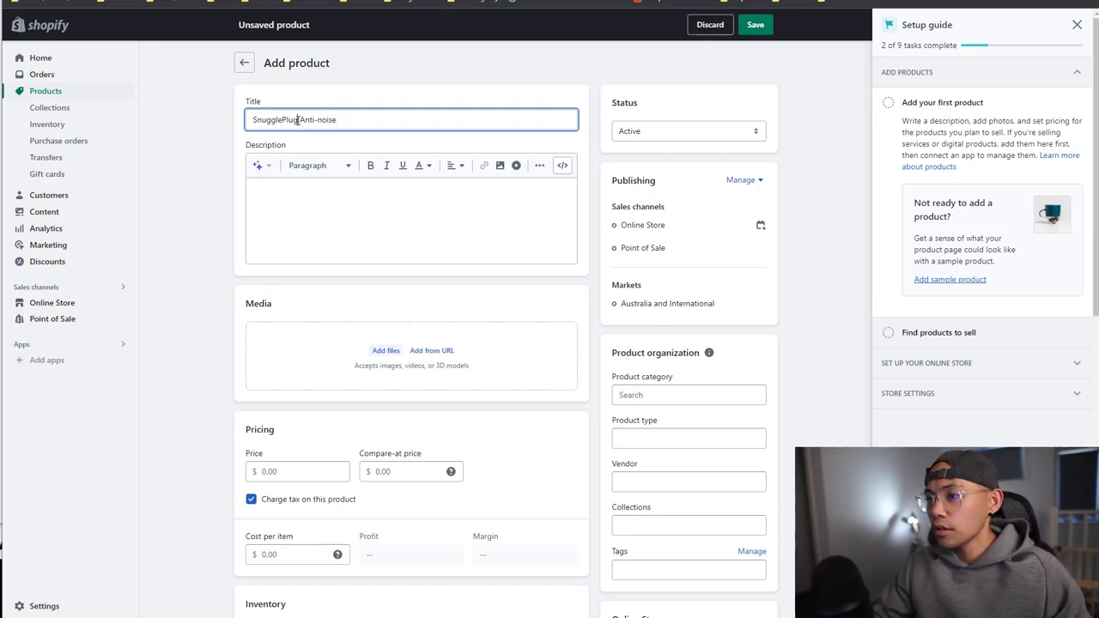
{"action": "left_click_drag", "start_coordinate": [302, 120], "coordinate": [349, 119]}
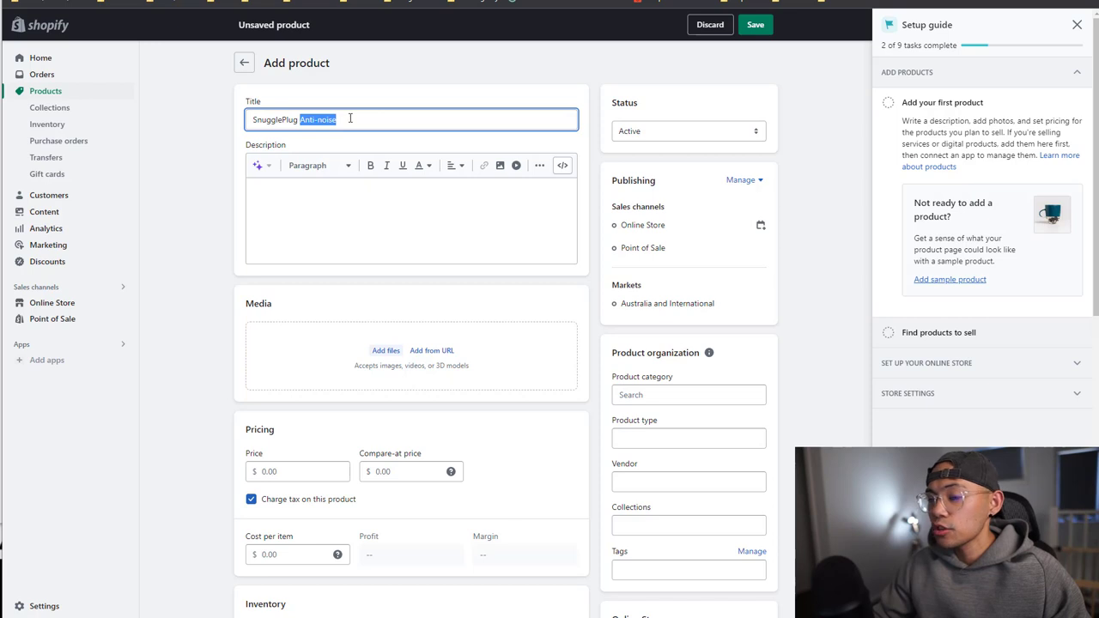
{"action": "left_click", "coordinate": [350, 118]}
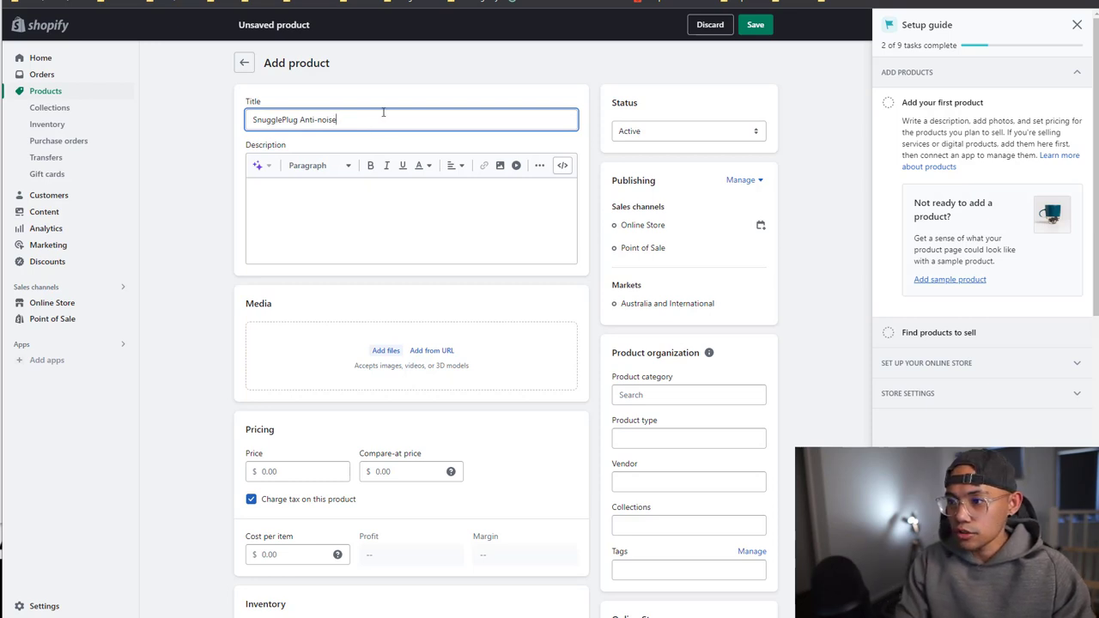
{"action": "key", "text": "BackSpace"}
{"action": "key", "text": "BackSpace"}
{"action": "key", "text": "BackSpace"}
{"action": "key", "text": "BackSpace"}
{"action": "key", "text": "BackSpace"}
{"action": "type", "text": "Noise S"}
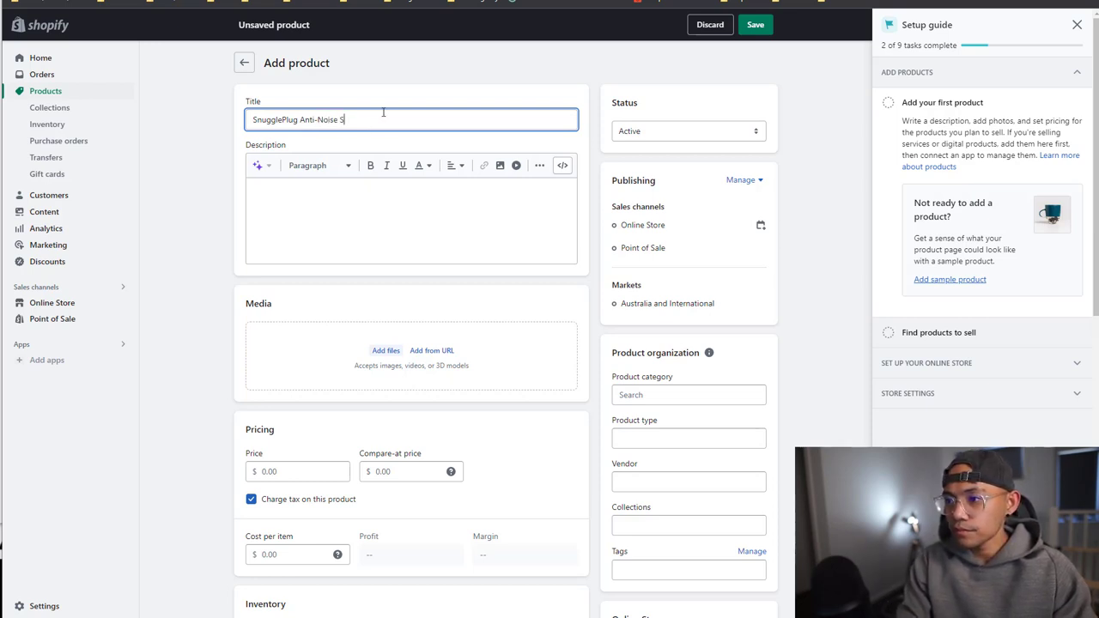
{"action": "type", "text": "olution"}
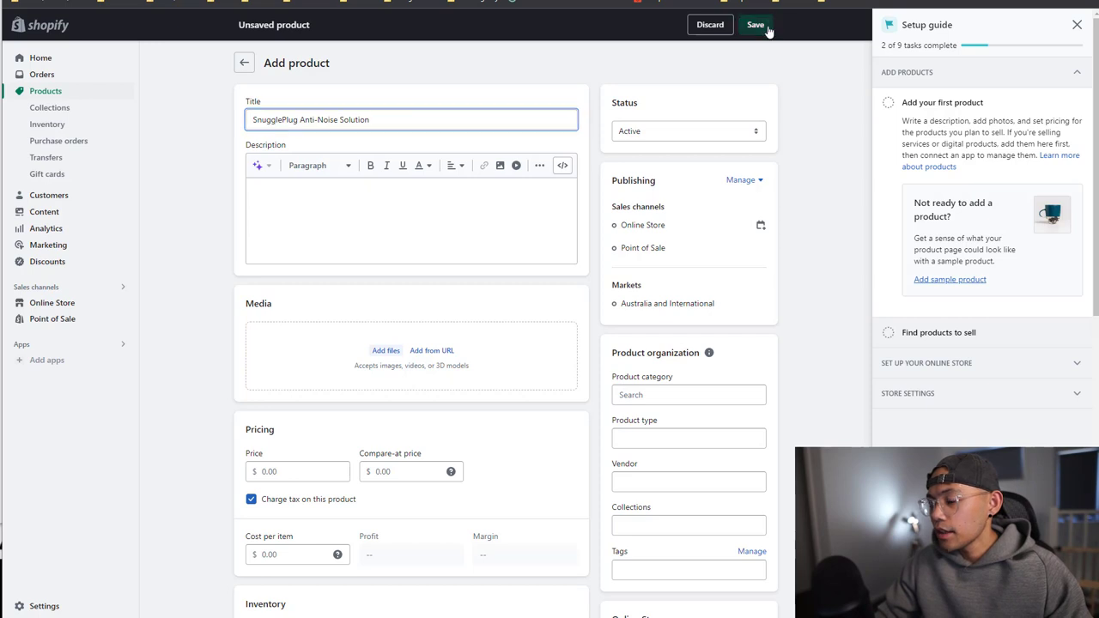
{"action": "left_click", "coordinate": [756, 25]}
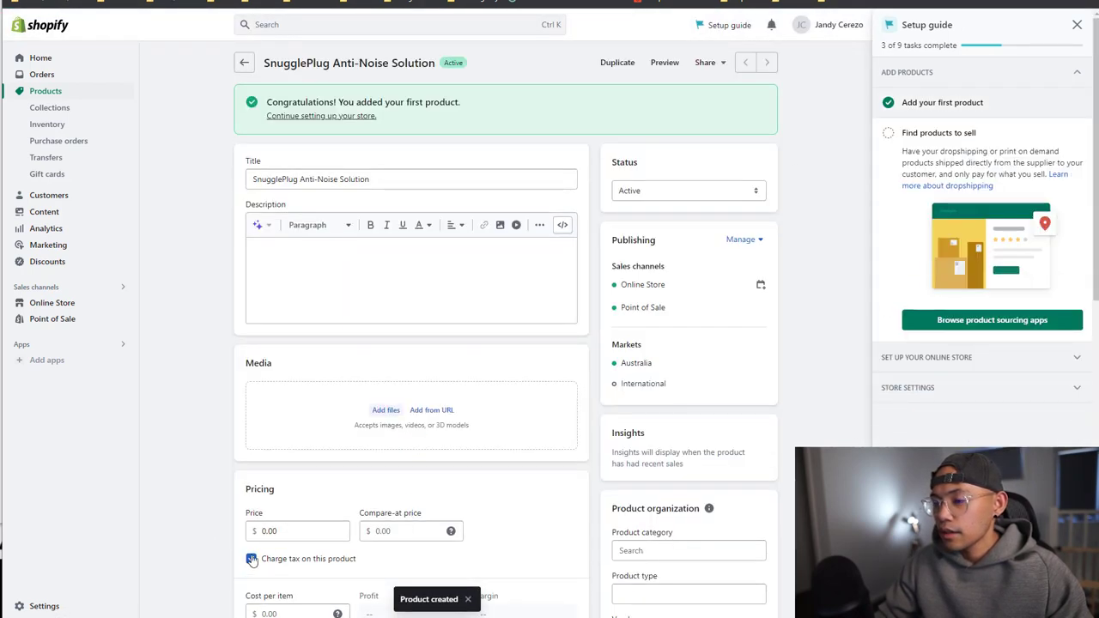
Uncheck 'Charge tax on this product' in the product's Pricing section
{"action": "scroll", "coordinate": [248, 525], "scroll_direction": "down", "scroll_amount": 1}
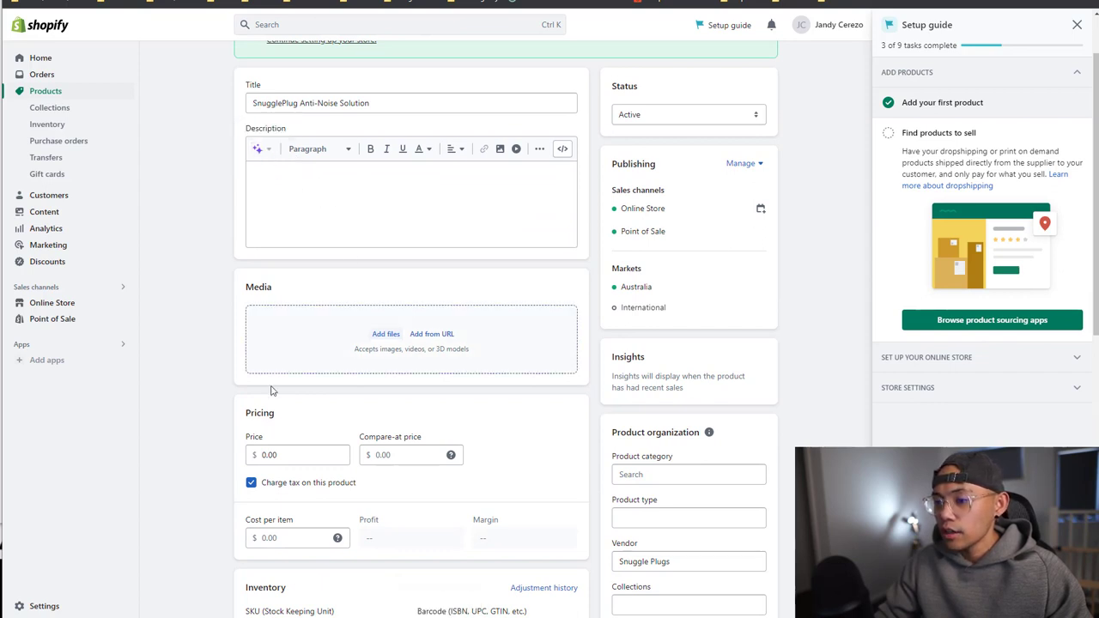
{"action": "left_click", "coordinate": [251, 482]}
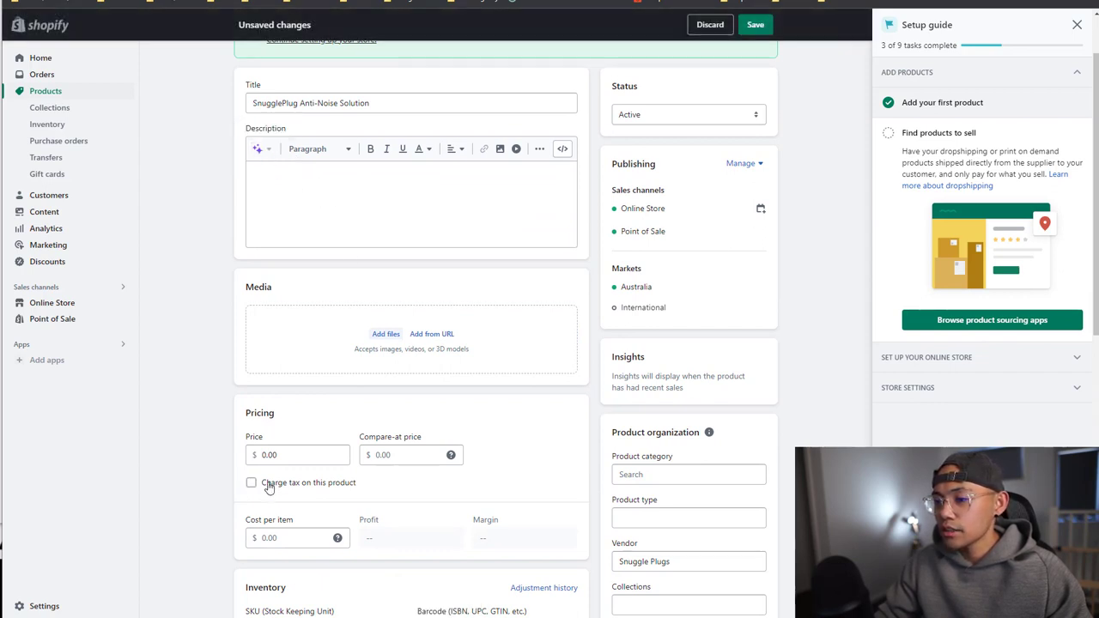
{"action": "scroll", "coordinate": [210, 468], "scroll_direction": "down", "scroll_amount": 3}
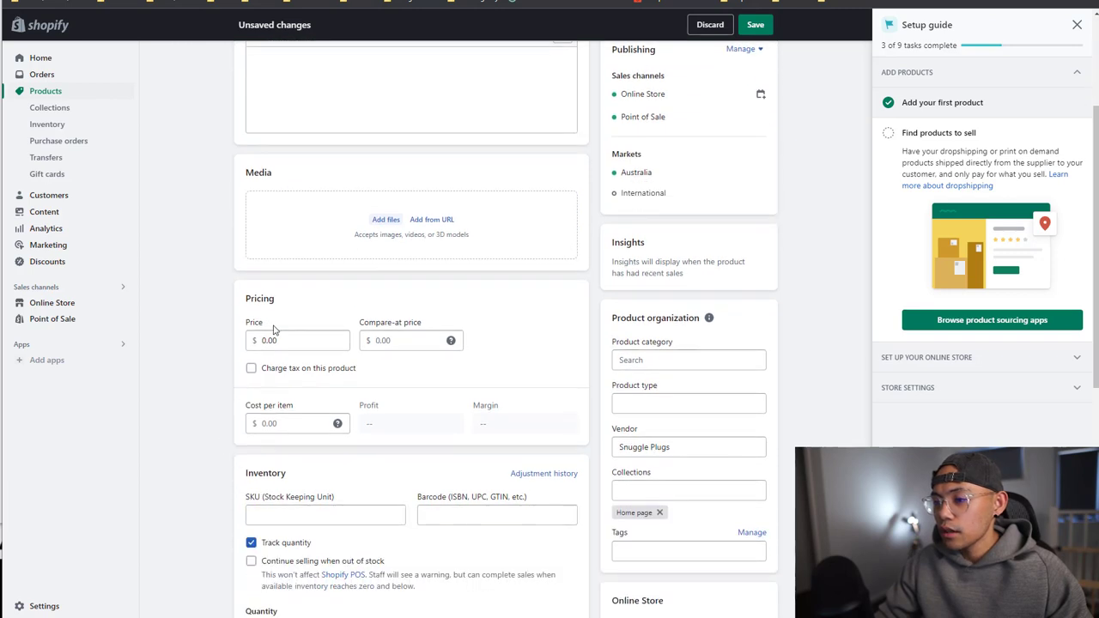
{"action": "left_click", "coordinate": [297, 340]}
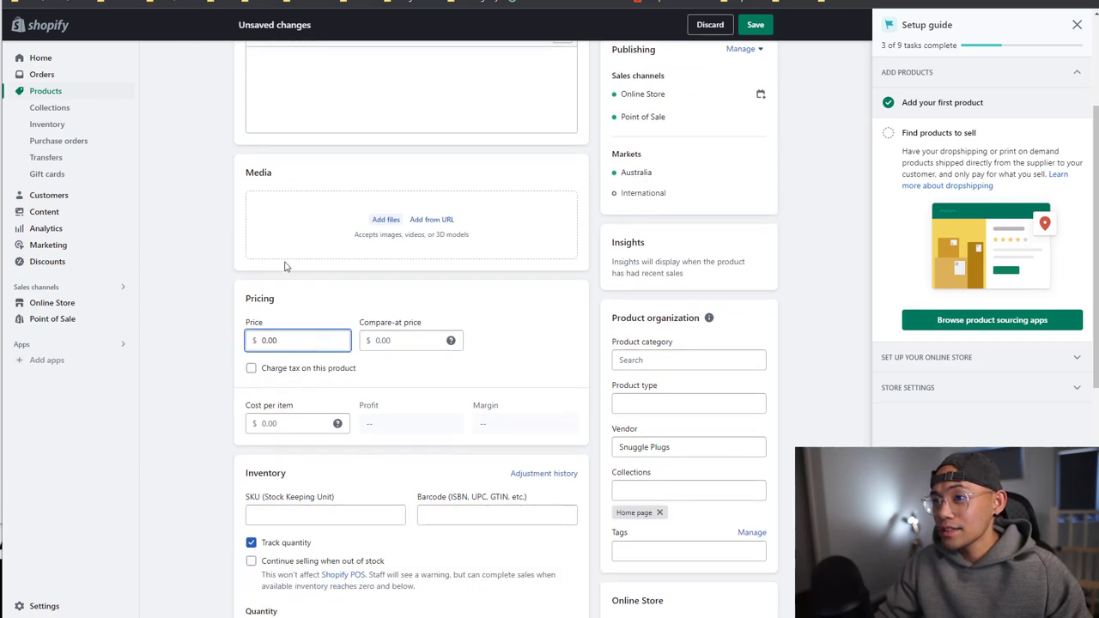
On the AliExpress earplug listing, choose the AU$4.98 shipping option to Australia
{"action": "mouse_move", "coordinate": [109, 3]}
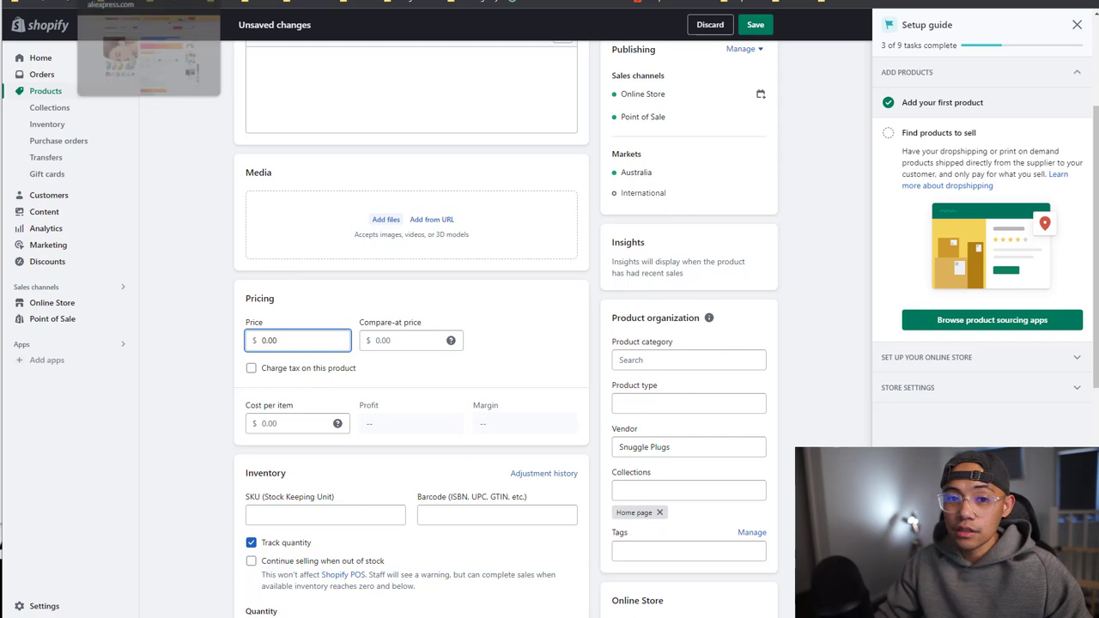
{"action": "left_click", "coordinate": [109, 3]}
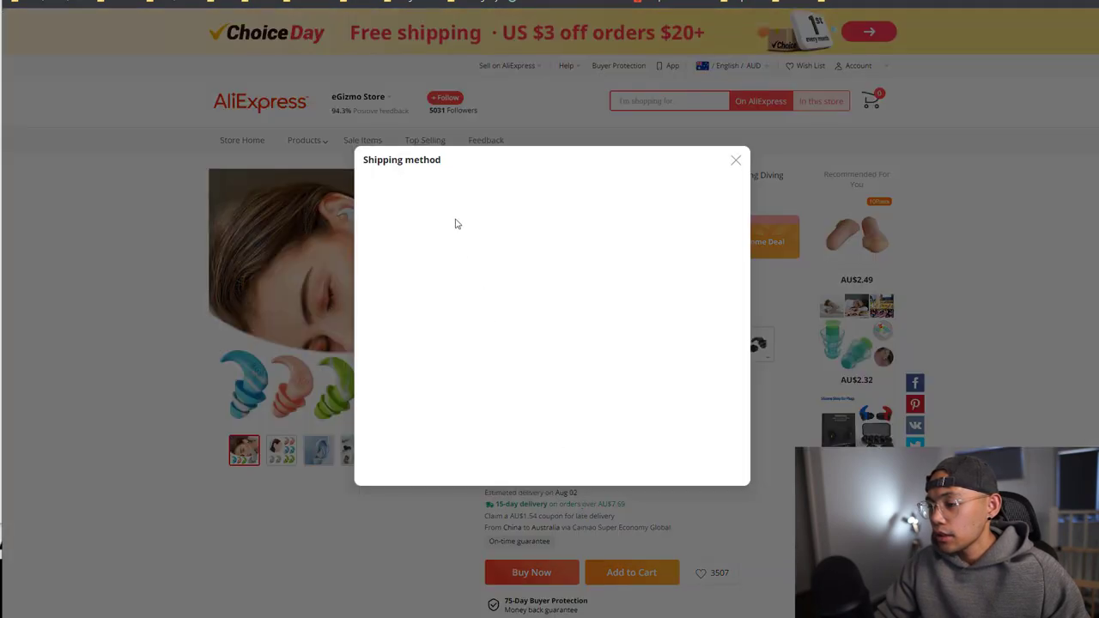
{"action": "left_click", "coordinate": [506, 316]}
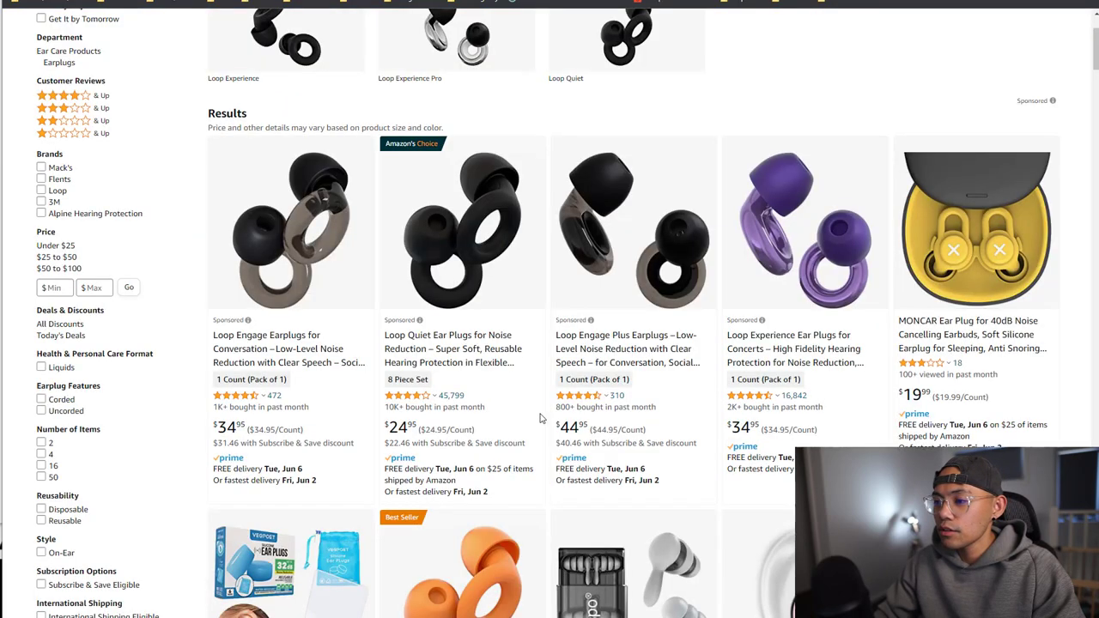
Scroll Amazon's earplug results to compare competitor prices such as Loop's $24.95–$44.95
{"action": "scroll", "coordinate": [541, 418], "scroll_direction": "down", "scroll_amount": 3}
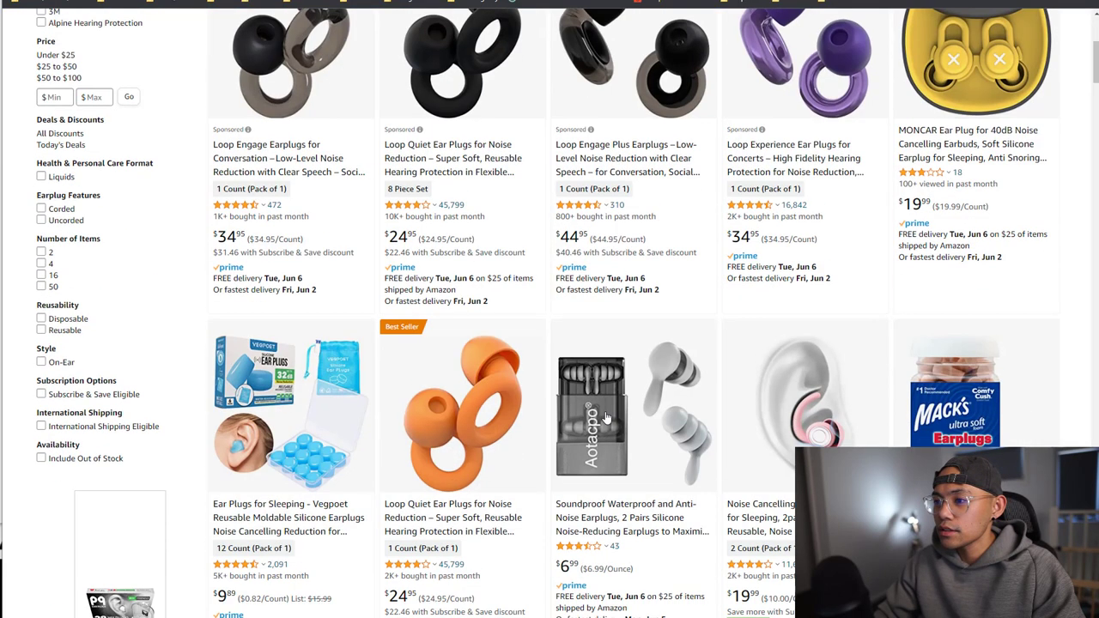
{"action": "scroll", "coordinate": [553, 412], "scroll_direction": "up", "scroll_amount": 2}
{"action": "scroll", "coordinate": [566, 405], "scroll_direction": "down", "scroll_amount": 5}
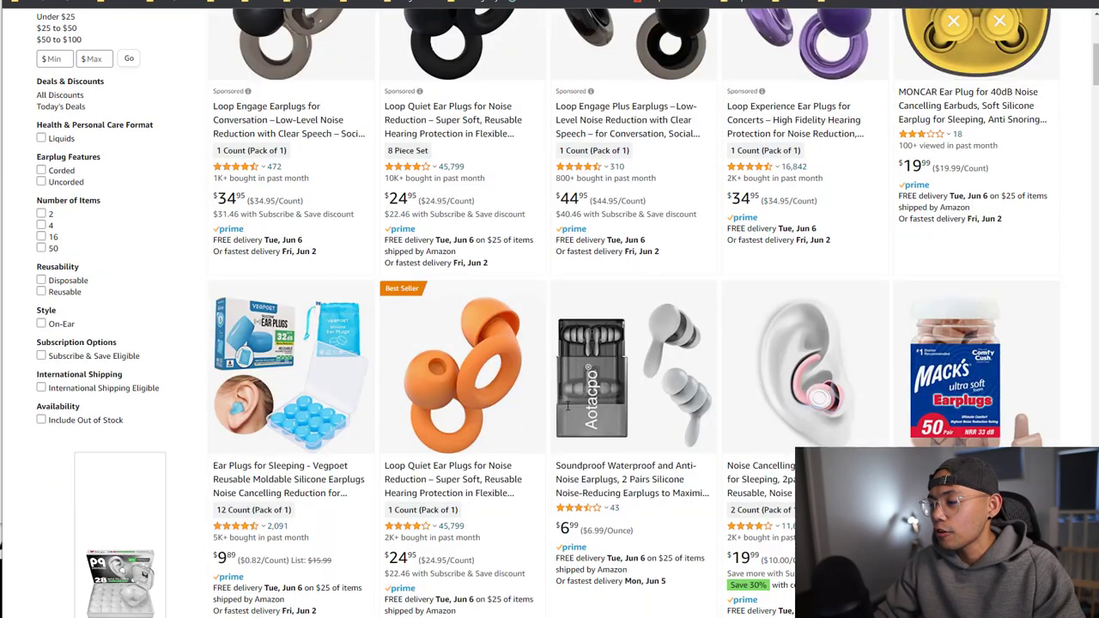
{"action": "scroll", "coordinate": [568, 408], "scroll_direction": "up", "scroll_amount": 5}
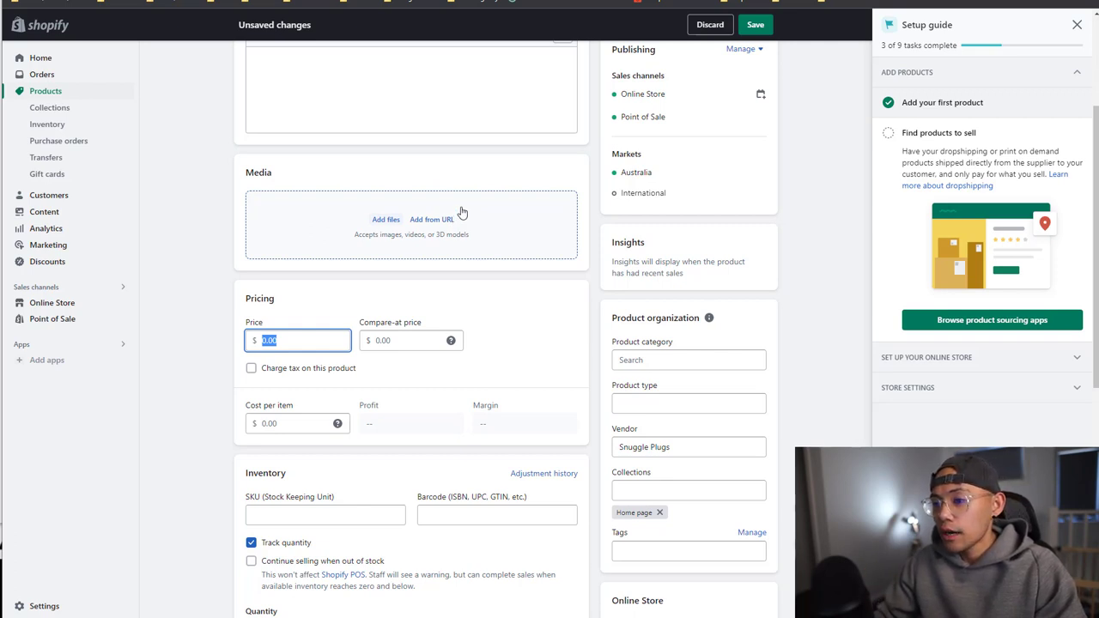
Set the product price to 29.99 and the compare-at price to 49.99
{"action": "left_click", "coordinate": [292, 339]}
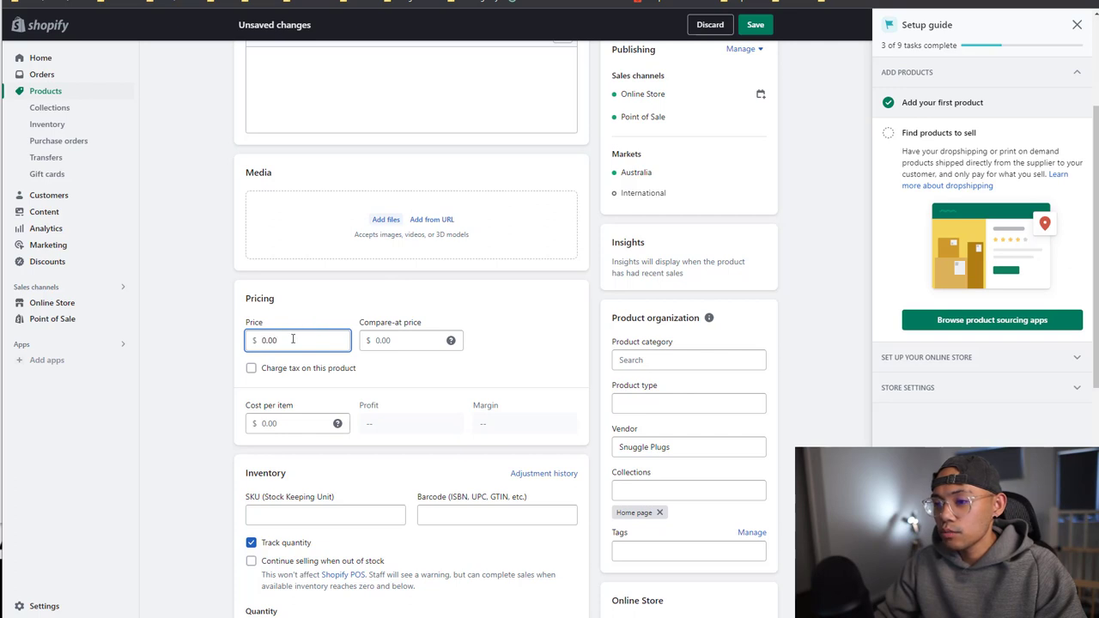
{"action": "key", "text": "ctrl+a"}
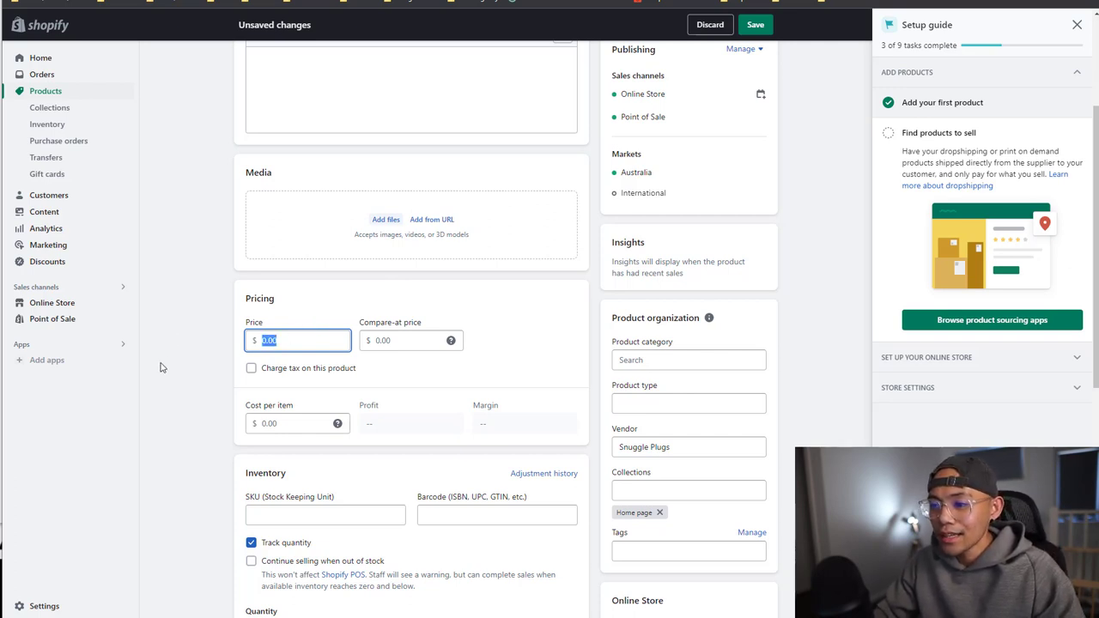
{"action": "type", "text": "29"}
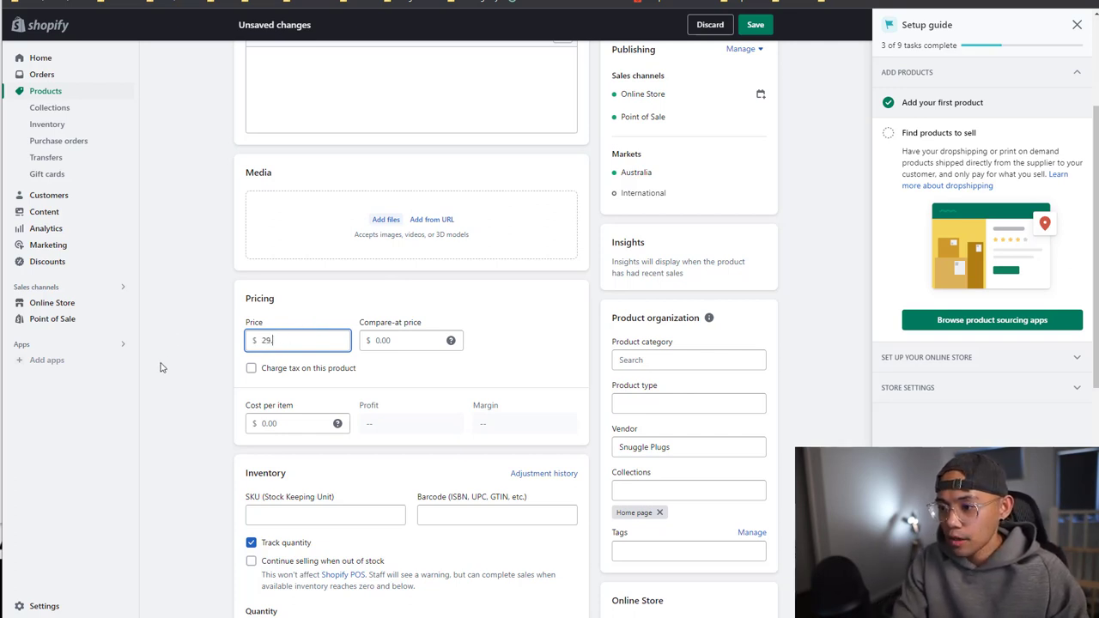
{"action": "type", "text": ".99"}
{"action": "key", "text": "Tab"}
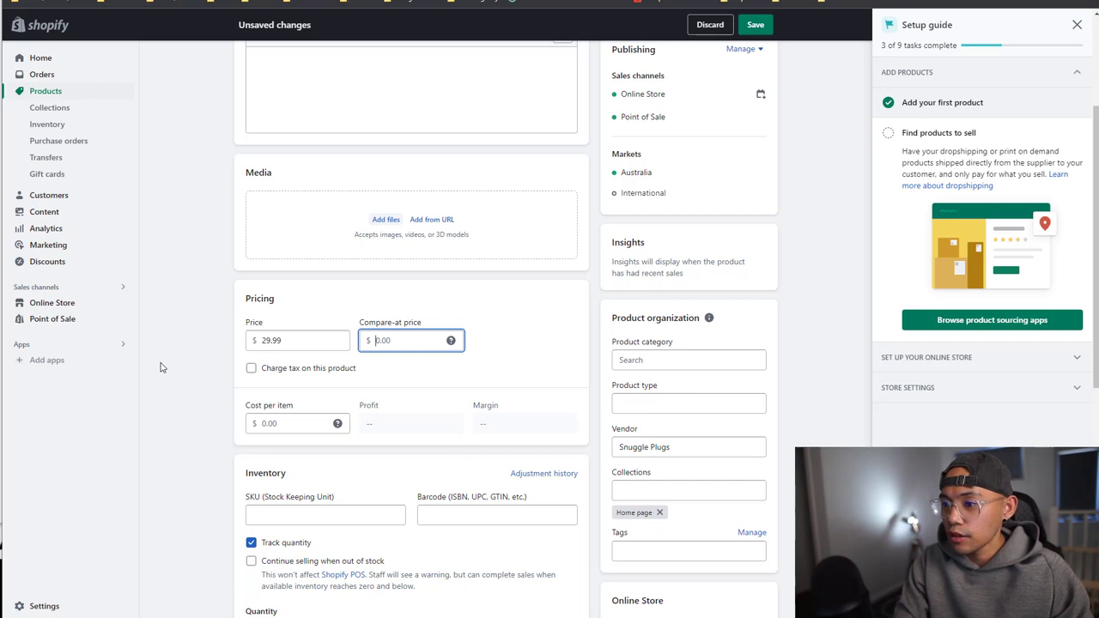
{"action": "type", "text": "49.99"}
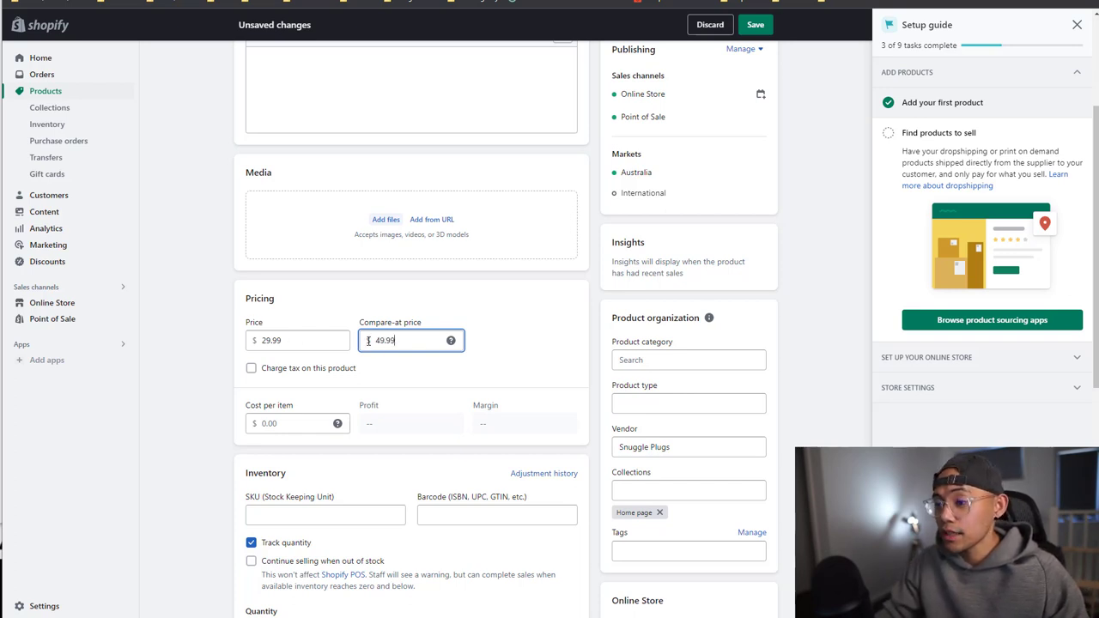
After checking the AliExpress supplier price, enter a 7.00 cost per item, giving $22.99 profit
{"action": "left_click", "coordinate": [303, 419]}
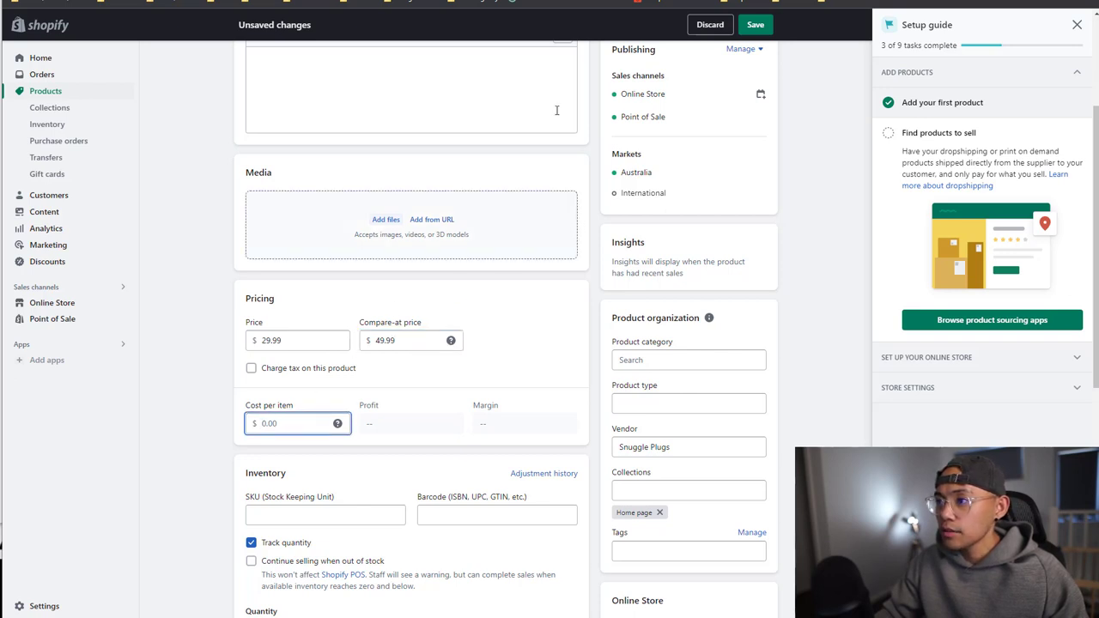
{"action": "left_click", "coordinate": [583, 5]}
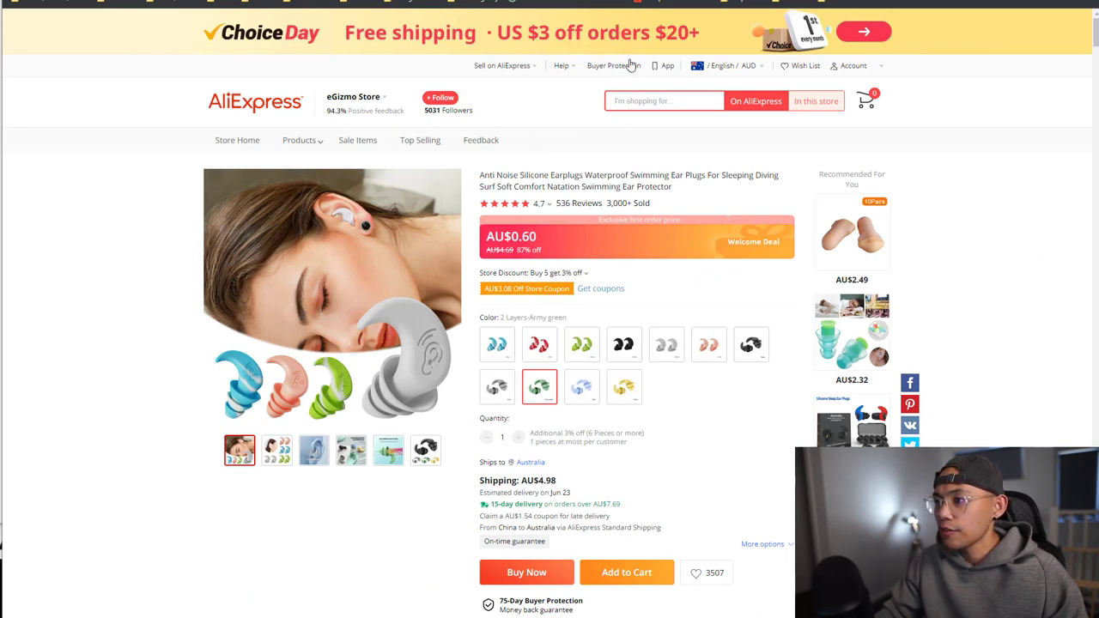
{"action": "left_click", "coordinate": [601, 5]}
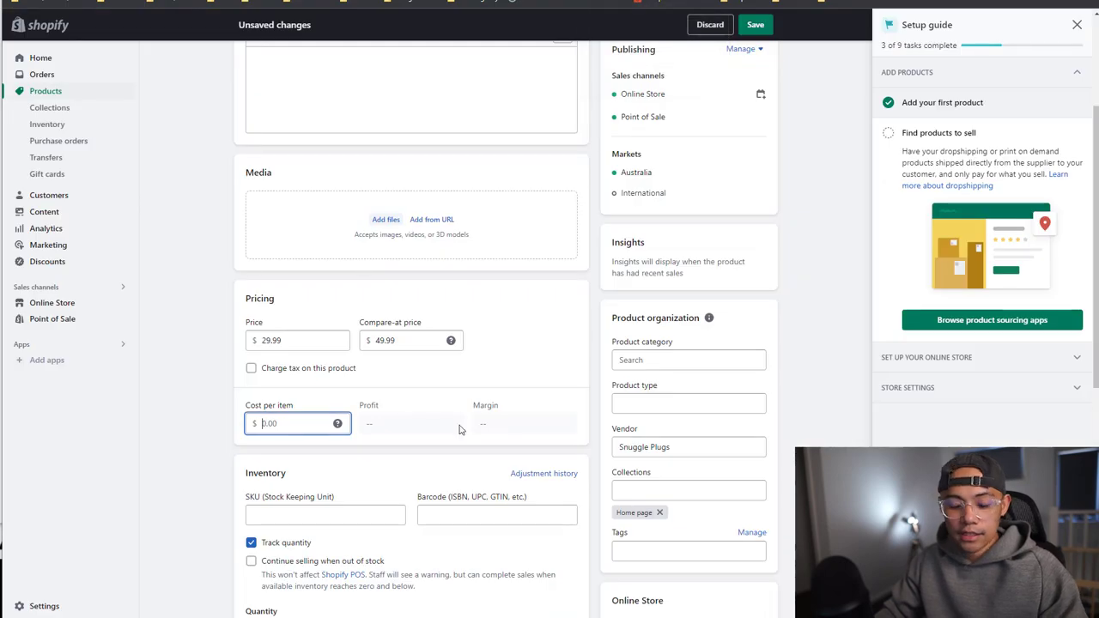
{"action": "type", "text": "7"}
{"action": "left_click", "coordinate": [198, 439]}
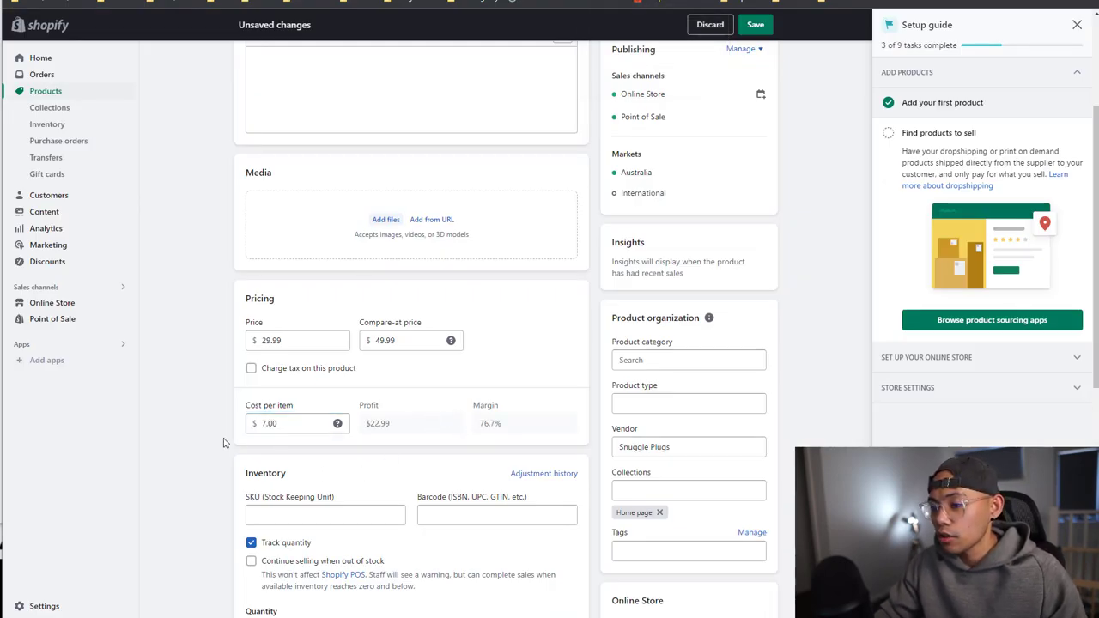
{"action": "double_click", "coordinate": [398, 429]}
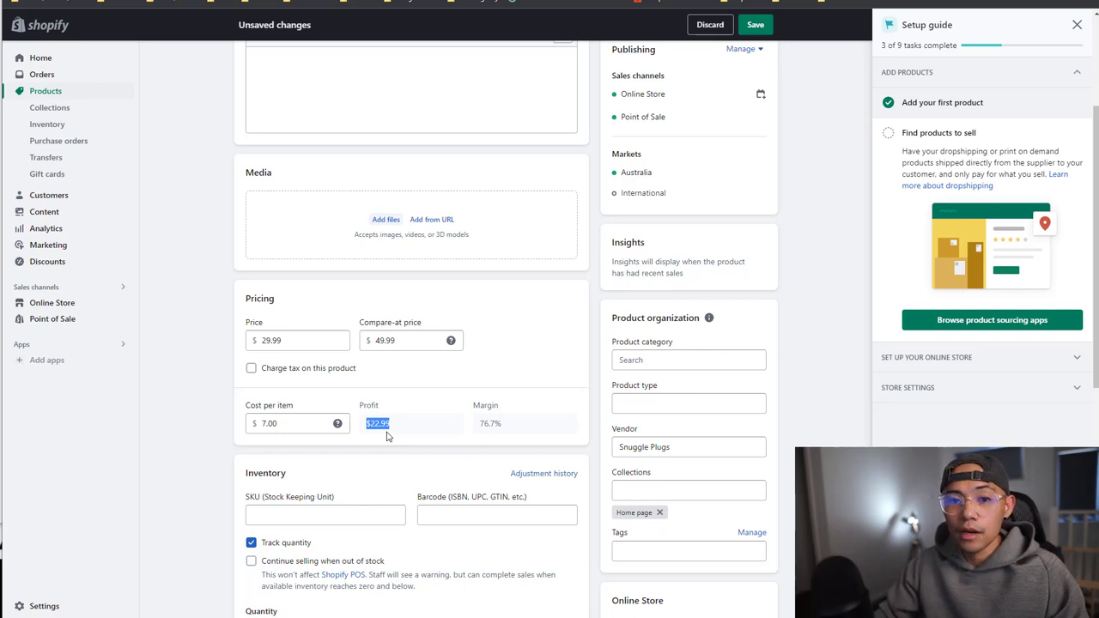
{"action": "left_click", "coordinate": [183, 449]}
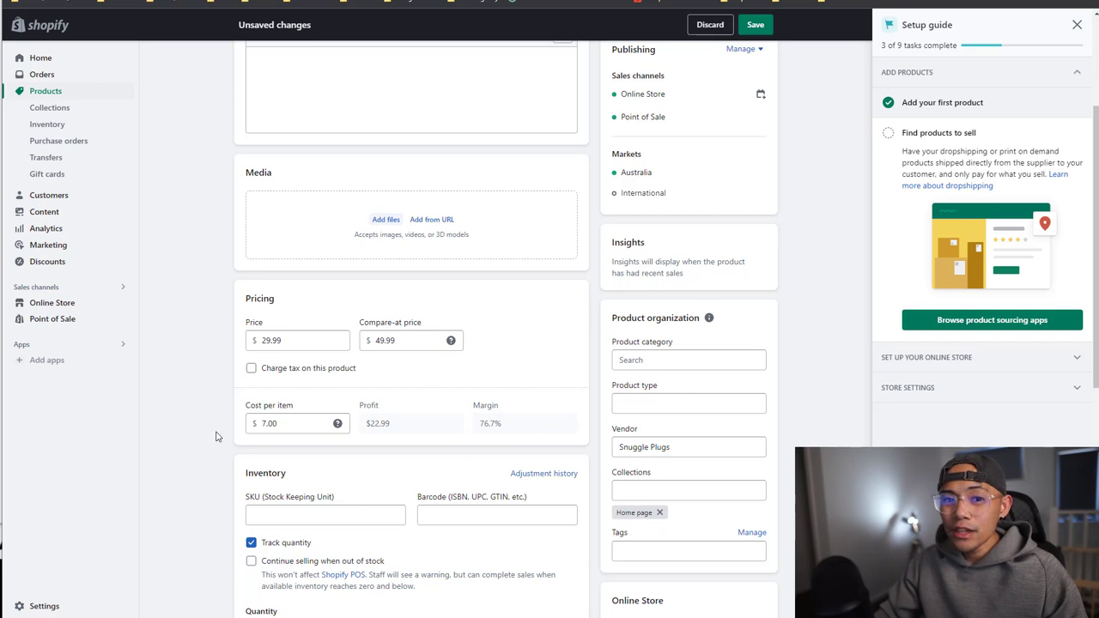
Uncheck Track quantity and discard the unfinished variant option
{"action": "scroll", "coordinate": [216, 437], "scroll_direction": "down", "scroll_amount": 1}
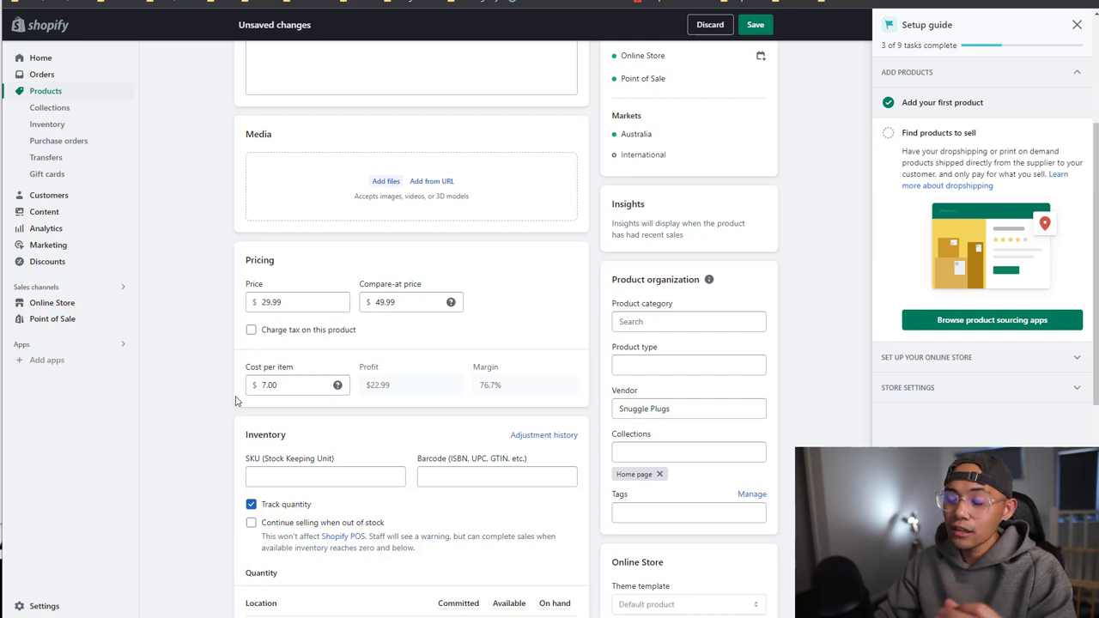
{"action": "left_click", "coordinate": [250, 504]}
{"action": "scroll", "coordinate": [214, 435], "scroll_direction": "down", "scroll_amount": 5}
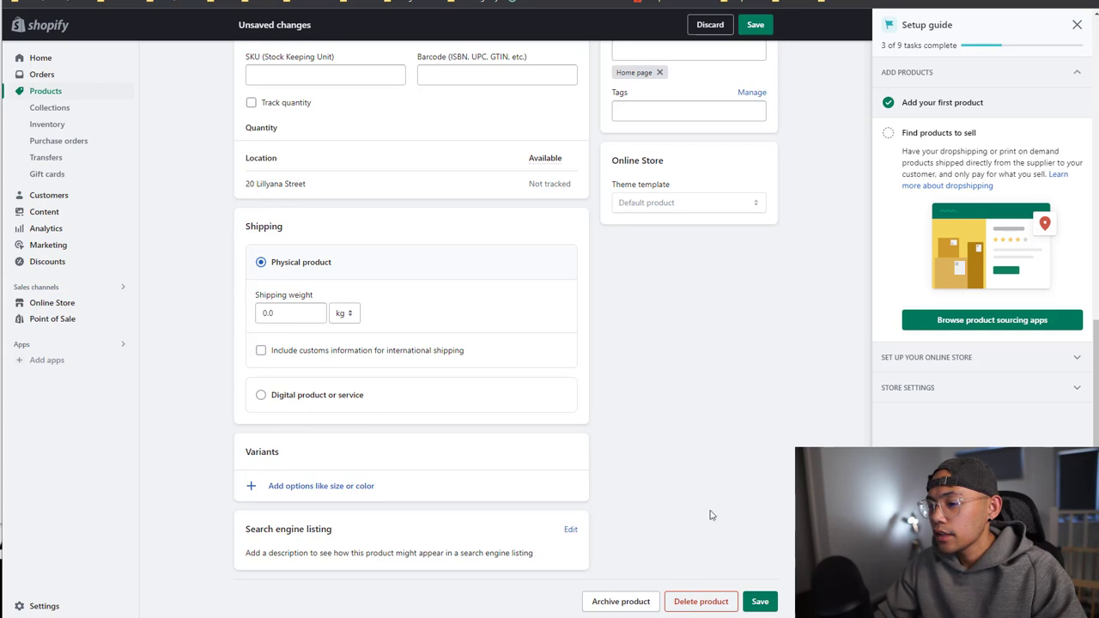
{"action": "scroll", "coordinate": [678, 508], "scroll_direction": "up", "scroll_amount": 3}
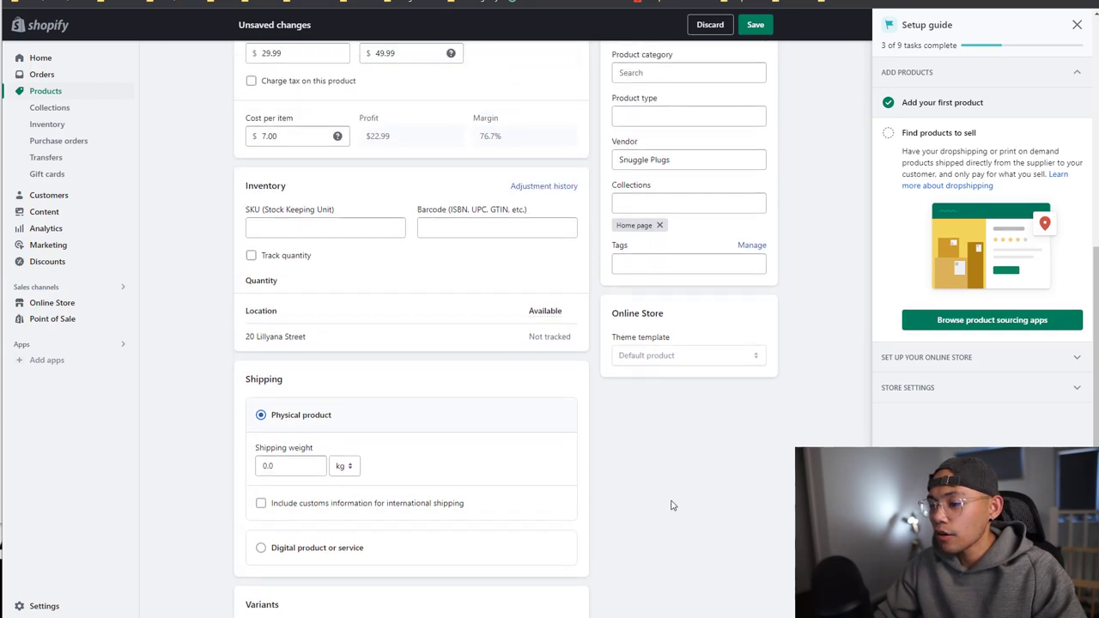
{"action": "scroll", "coordinate": [673, 505], "scroll_direction": "down", "scroll_amount": 3}
{"action": "left_click", "coordinate": [309, 484]}
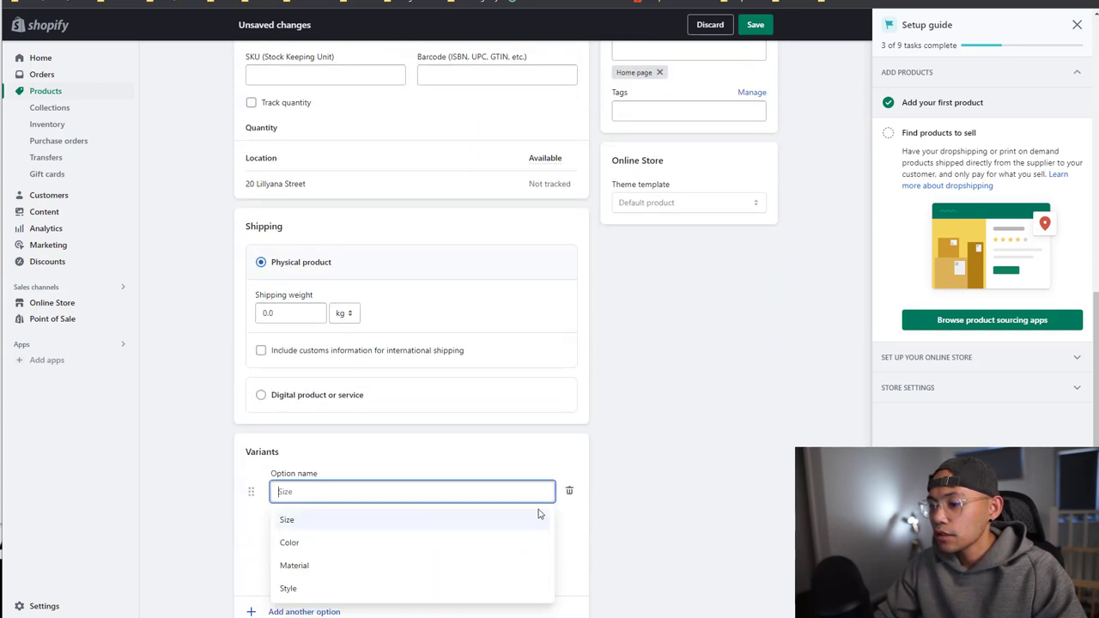
{"action": "left_click", "coordinate": [572, 480]}
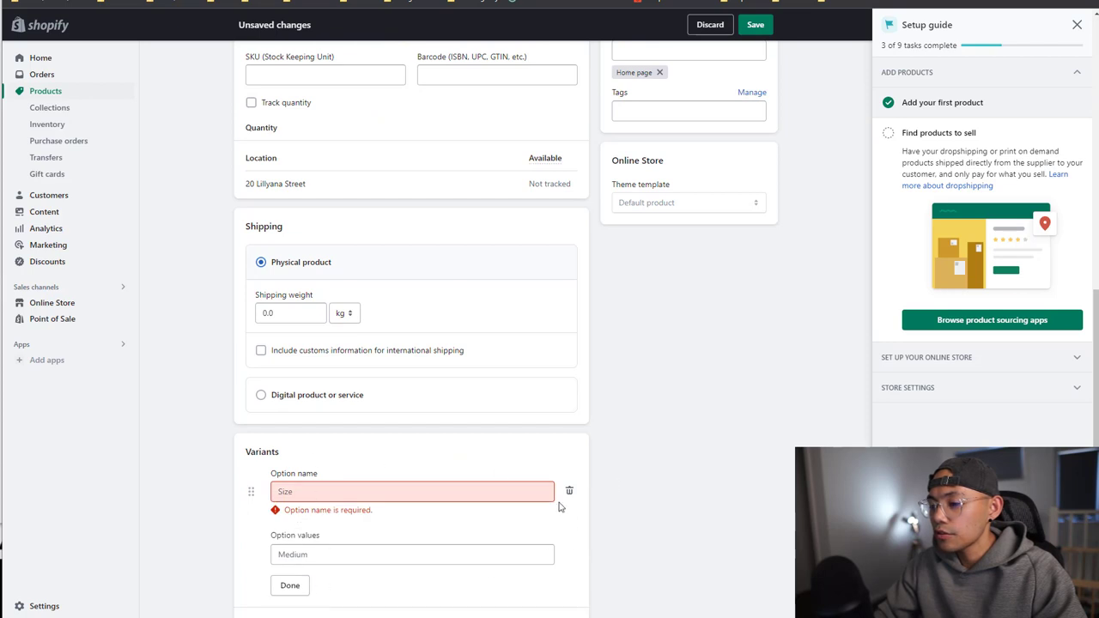
{"action": "left_click", "coordinate": [568, 491]}
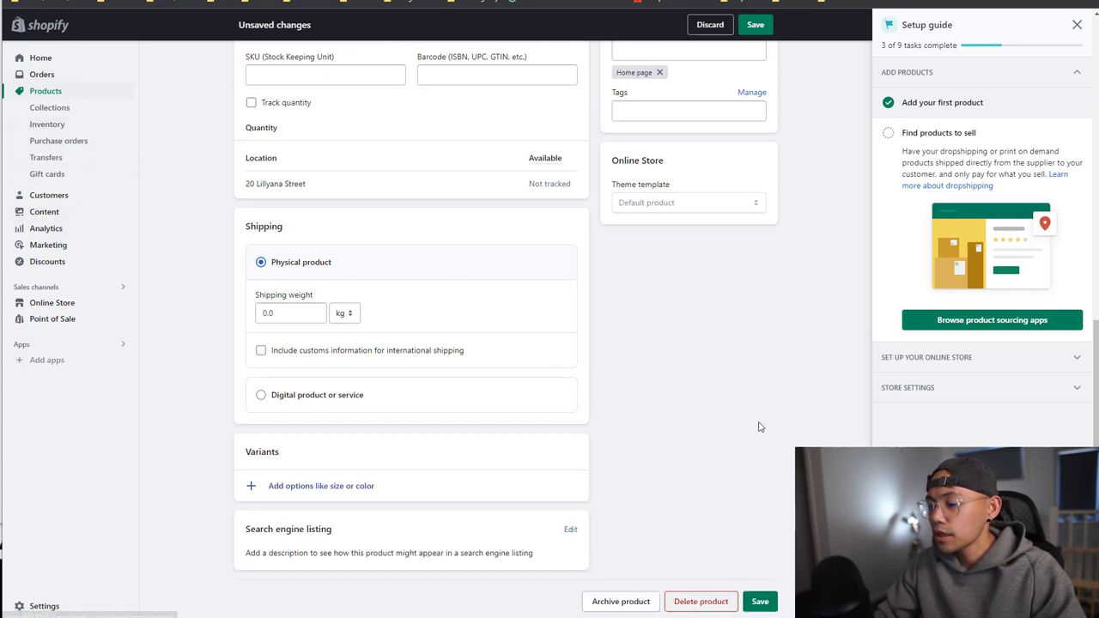
Copy the earplug product image's web address from AliExpress
{"action": "scroll", "coordinate": [759, 426], "scroll_direction": "up", "scroll_amount": 6}
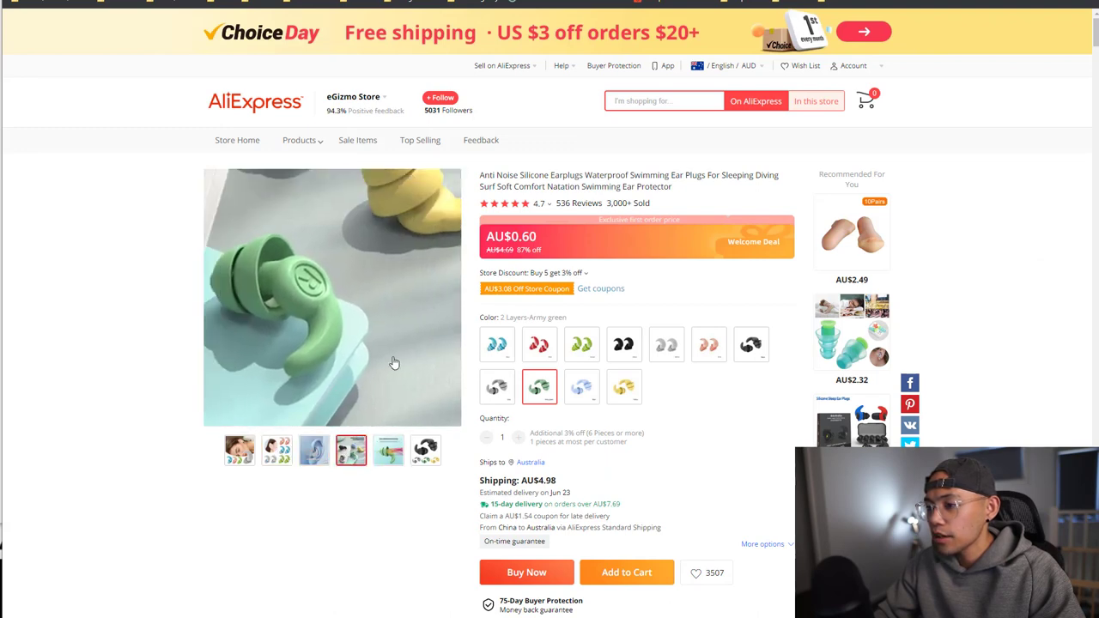
{"action": "right_click", "coordinate": [359, 324]}
{"action": "left_click", "coordinate": [402, 370]}
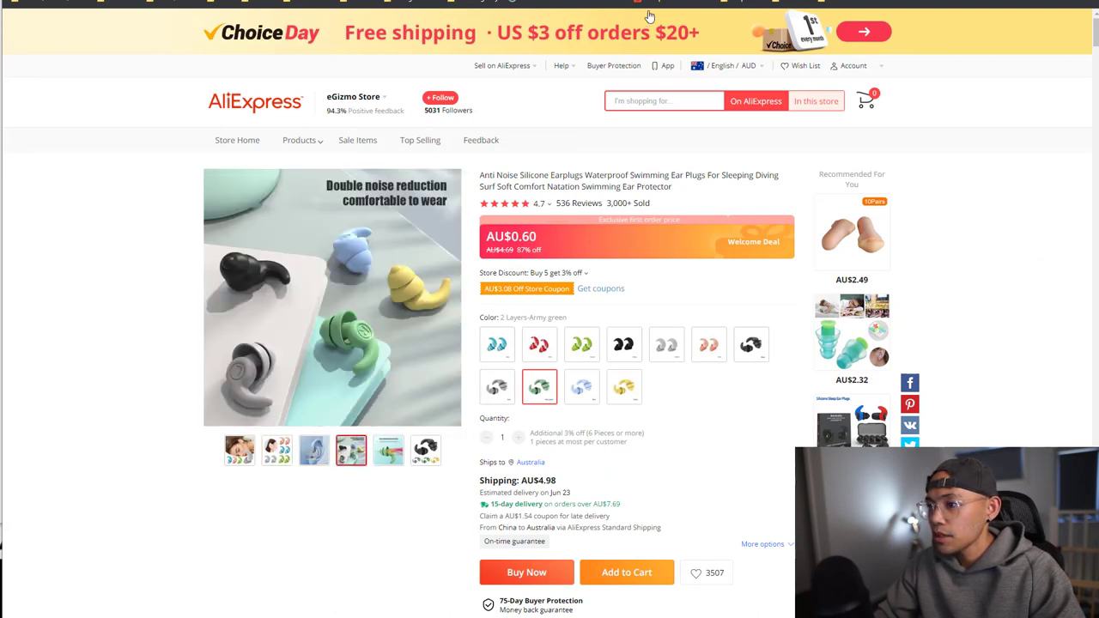
{"action": "key", "text": "ctrl+Tab"}
{"action": "left_click", "coordinate": [435, 312]}
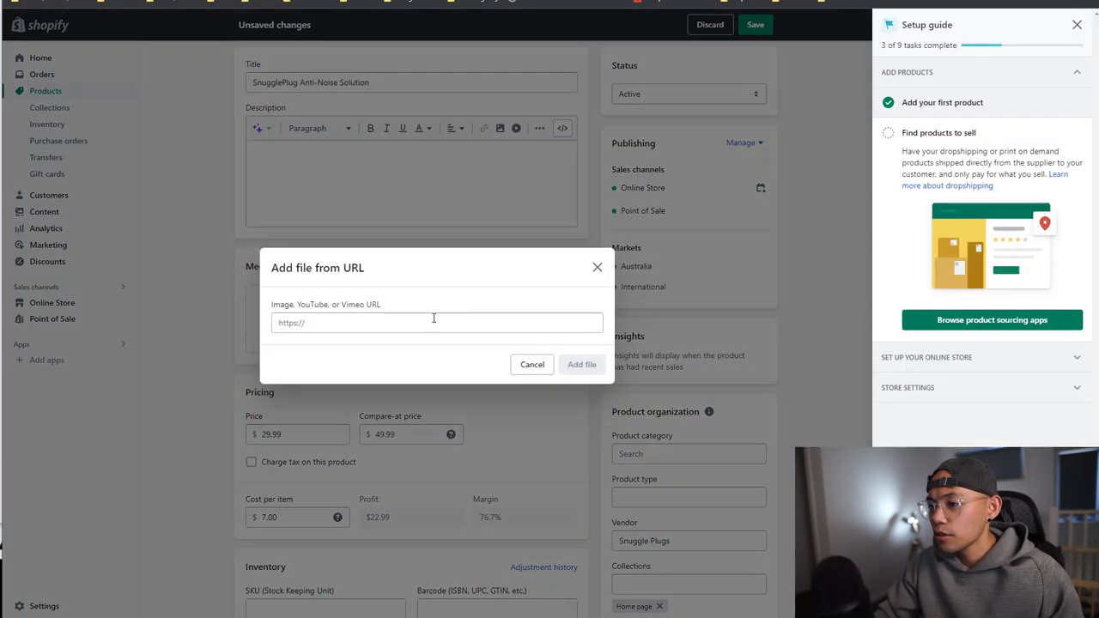
{"action": "key", "text": "ctrl+v"}
{"action": "left_click", "coordinate": [582, 364]}
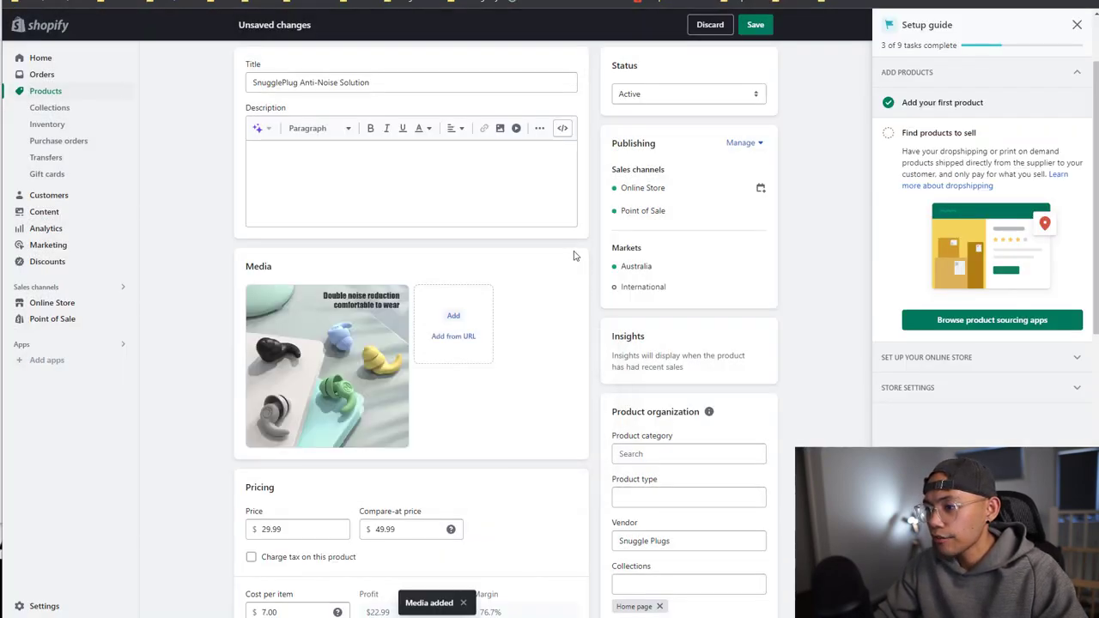
{"action": "left_click", "coordinate": [759, 26]}
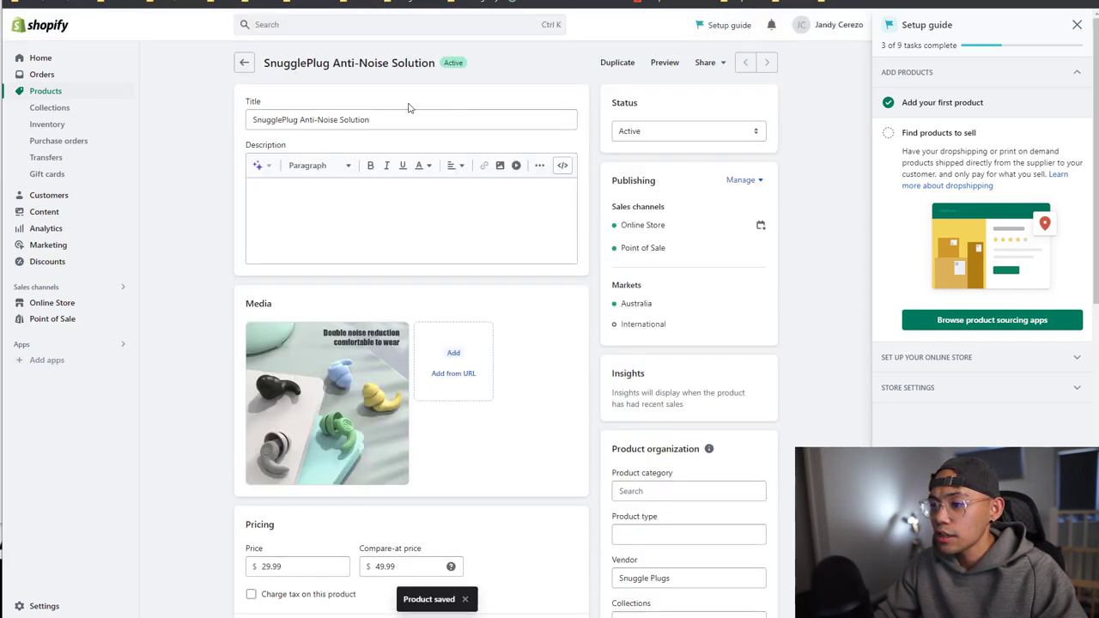
{"action": "scroll", "coordinate": [185, 498], "scroll_direction": "down", "scroll_amount": 3}
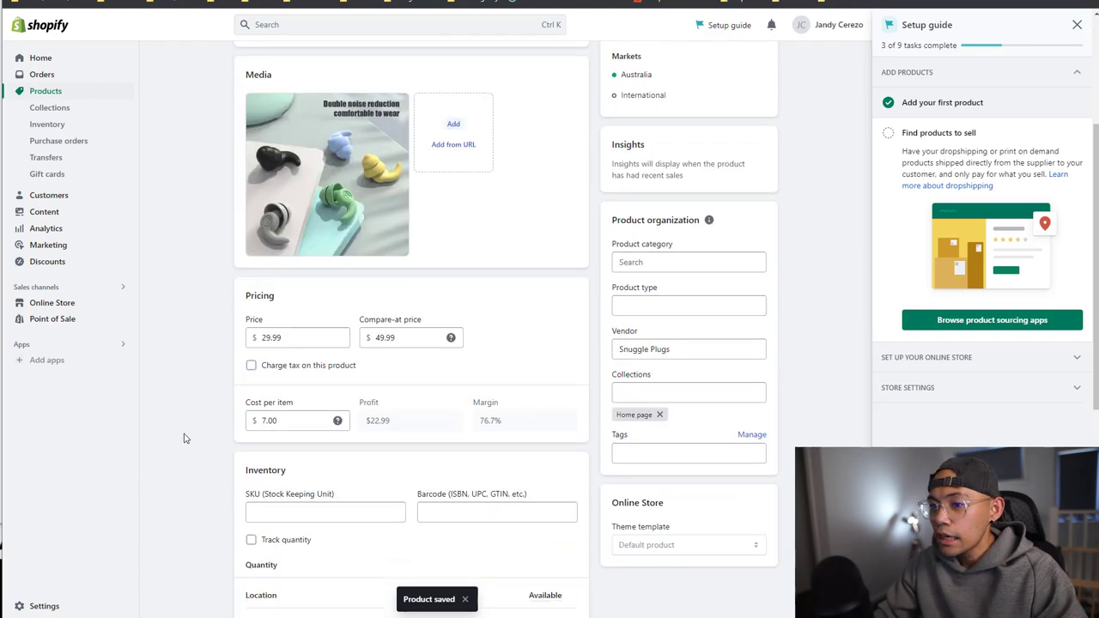
{"action": "scroll", "coordinate": [183, 438], "scroll_direction": "down", "scroll_amount": 3}
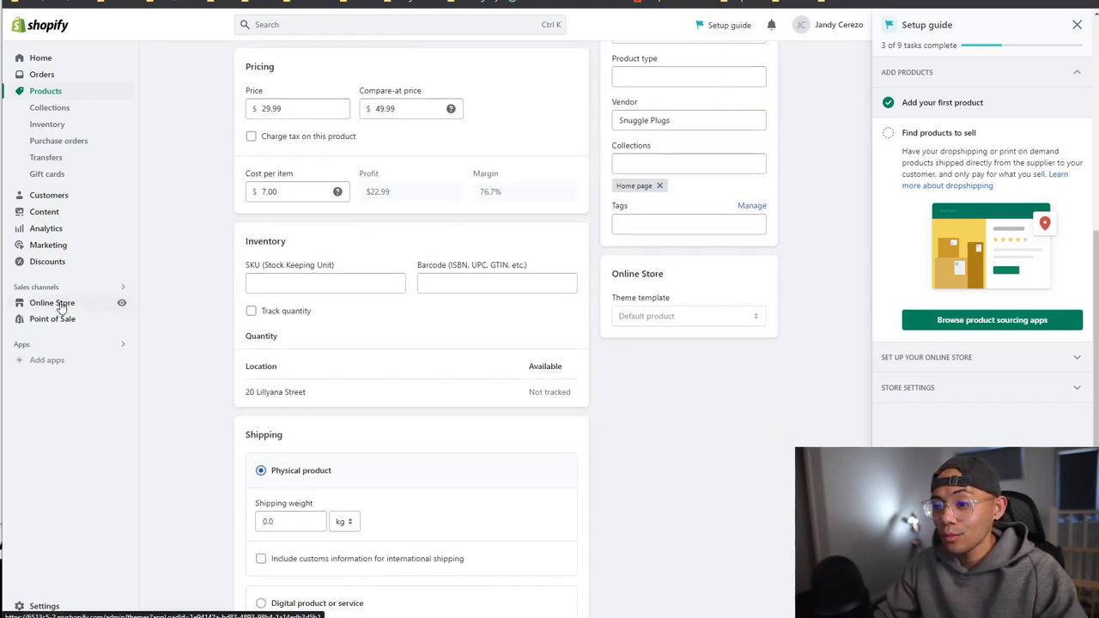
Sign up to Canva with Google as a Small business, create a team, and skip the trial and personalization
{"action": "left_click", "coordinate": [61, 306]}
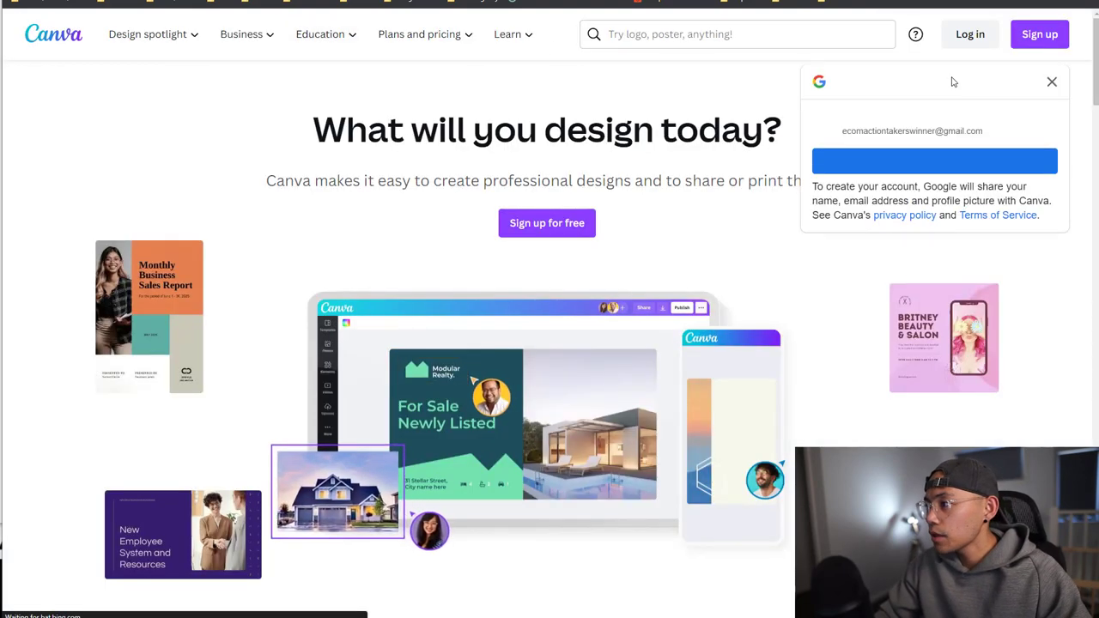
{"action": "left_click", "coordinate": [1041, 36]}
{"action": "left_click", "coordinate": [415, 218]}
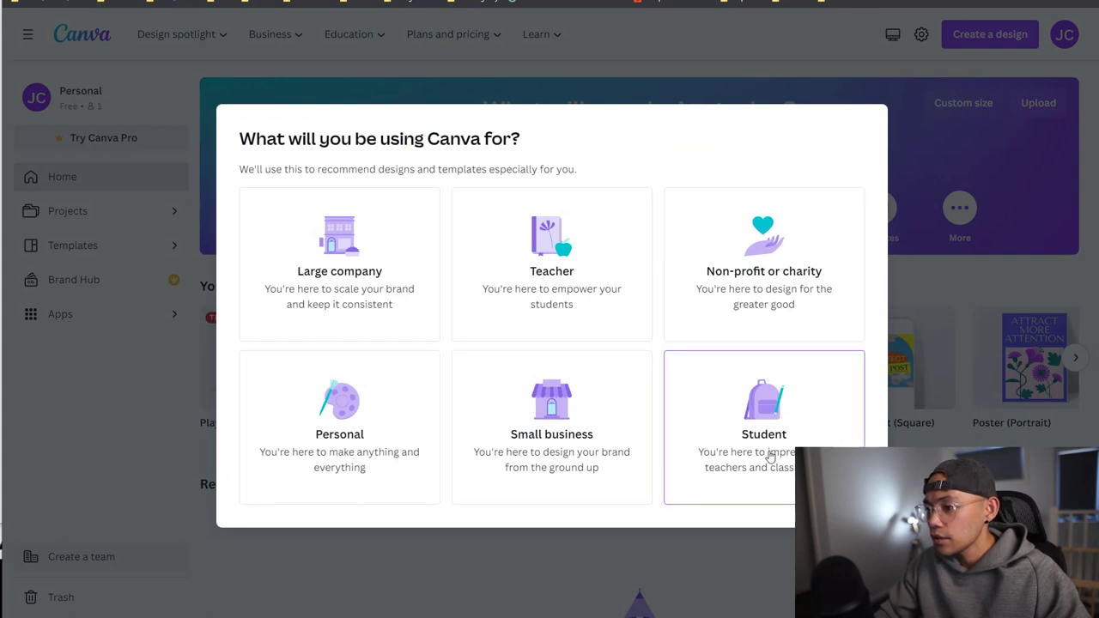
{"action": "left_click", "coordinate": [528, 438]}
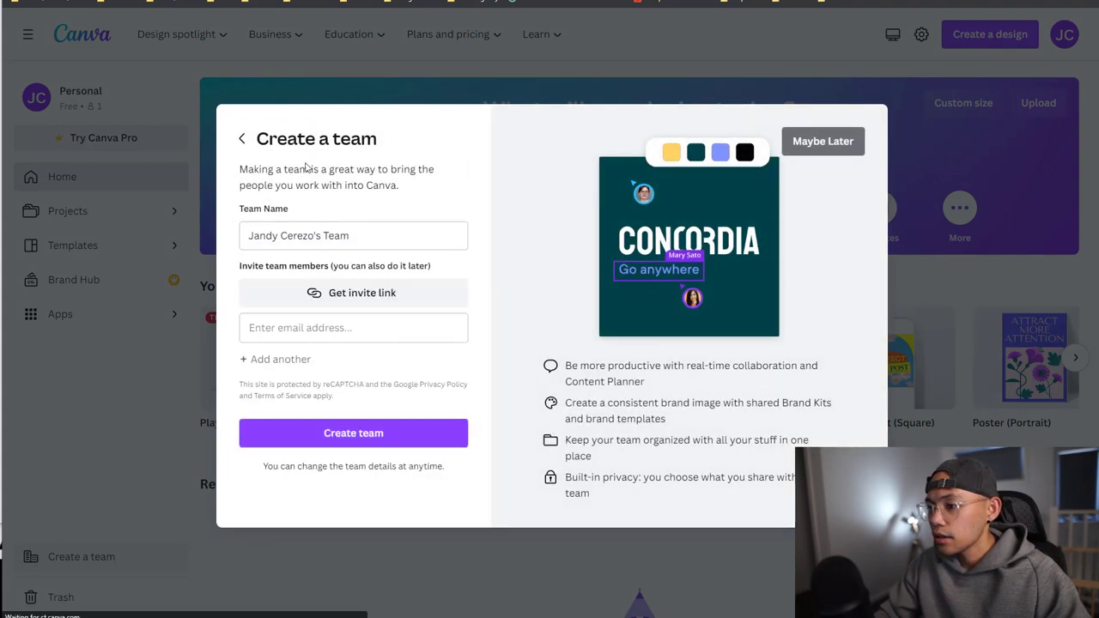
{"action": "left_click", "coordinate": [372, 434]}
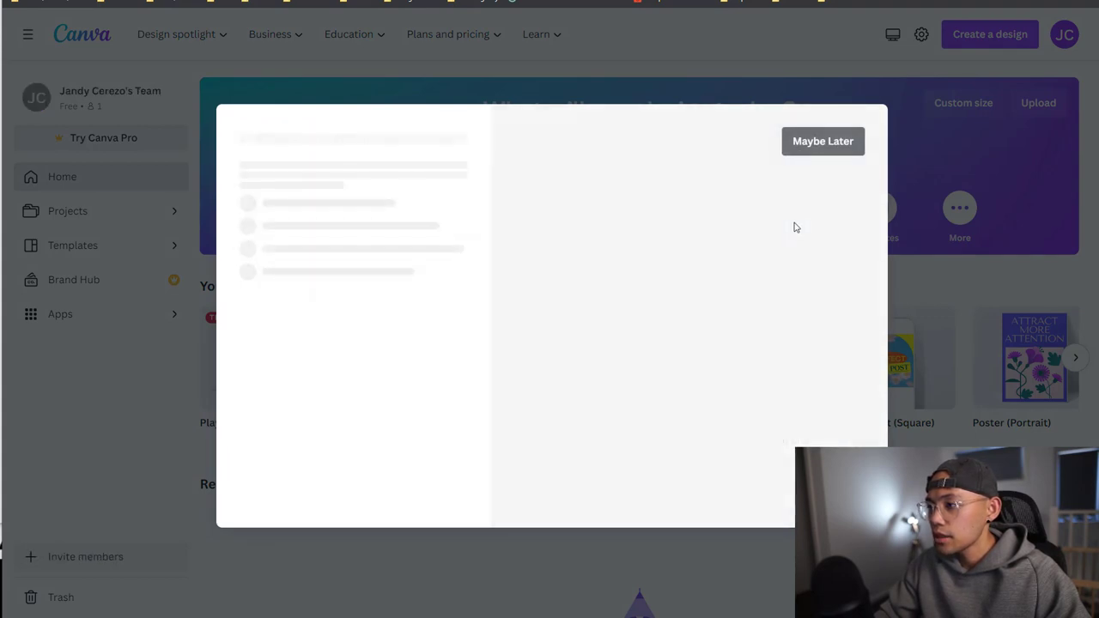
{"action": "left_click", "coordinate": [810, 145]}
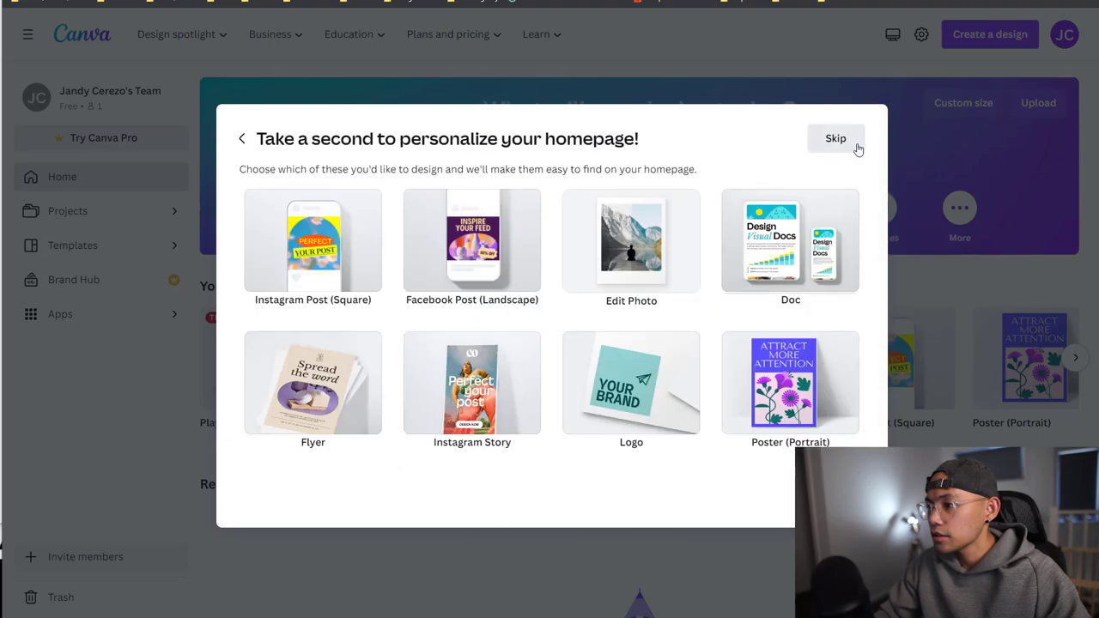
{"action": "left_click", "coordinate": [854, 143]}
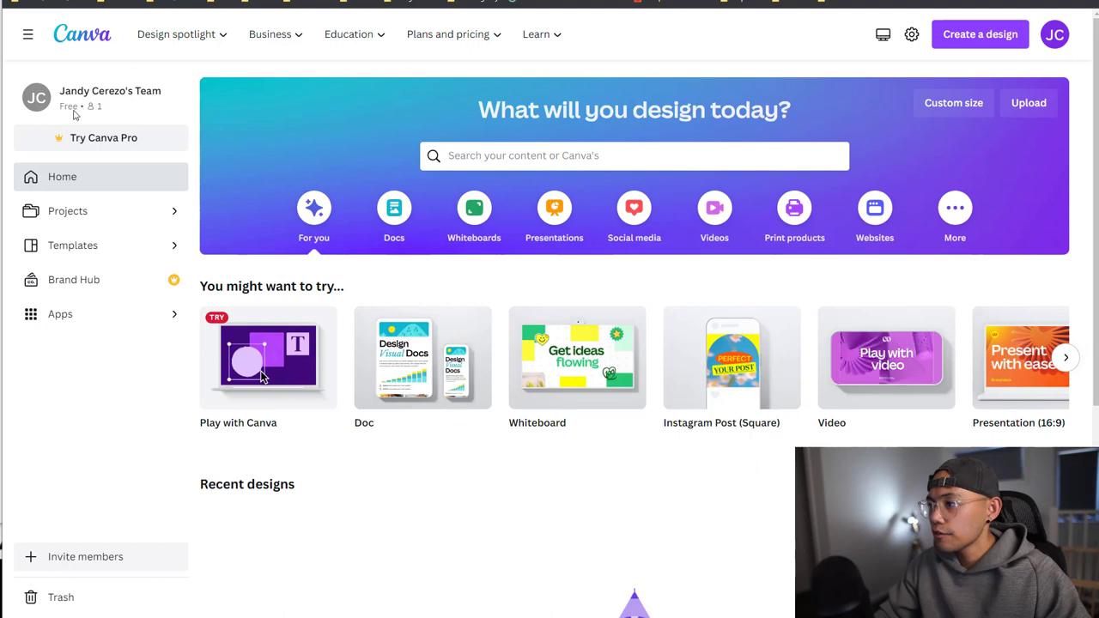
Create a 500 × 500 px custom-size design and skip the editor tour
{"action": "left_click", "coordinate": [986, 41]}
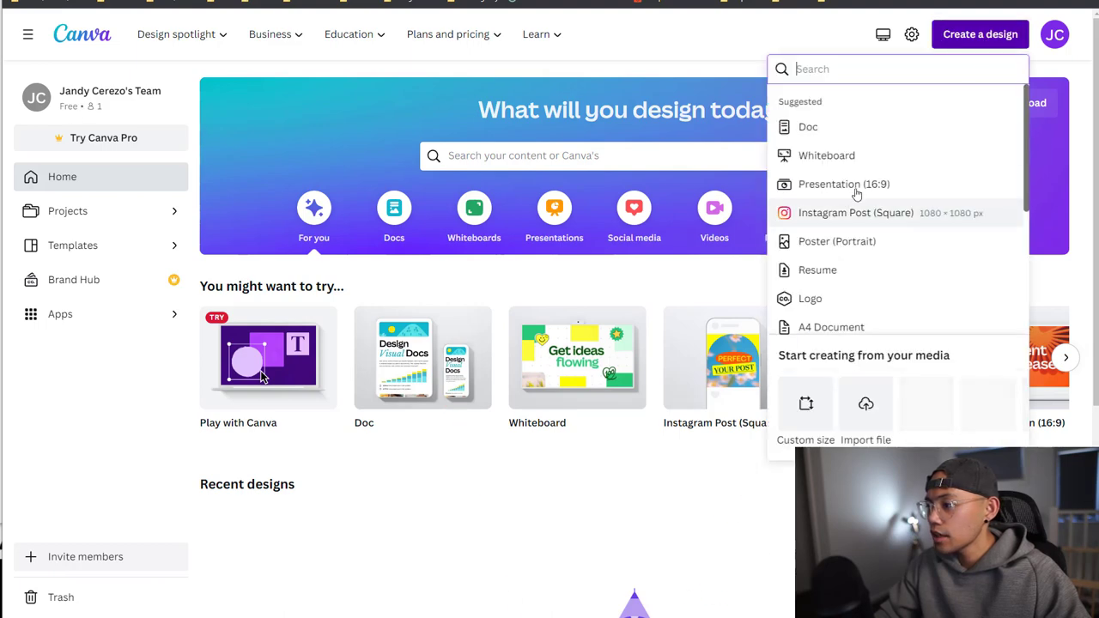
{"action": "left_click", "coordinate": [805, 403]}
{"action": "type", "text": "500"}
{"action": "left_click", "coordinate": [899, 130]}
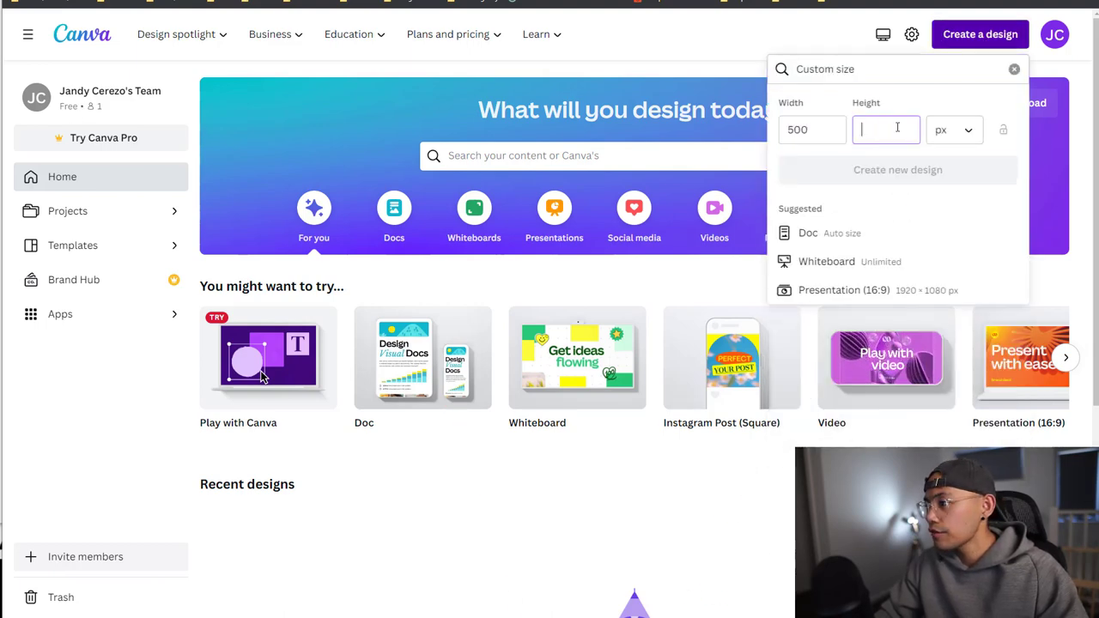
{"action": "type", "text": "500"}
{"action": "left_click", "coordinate": [911, 171]}
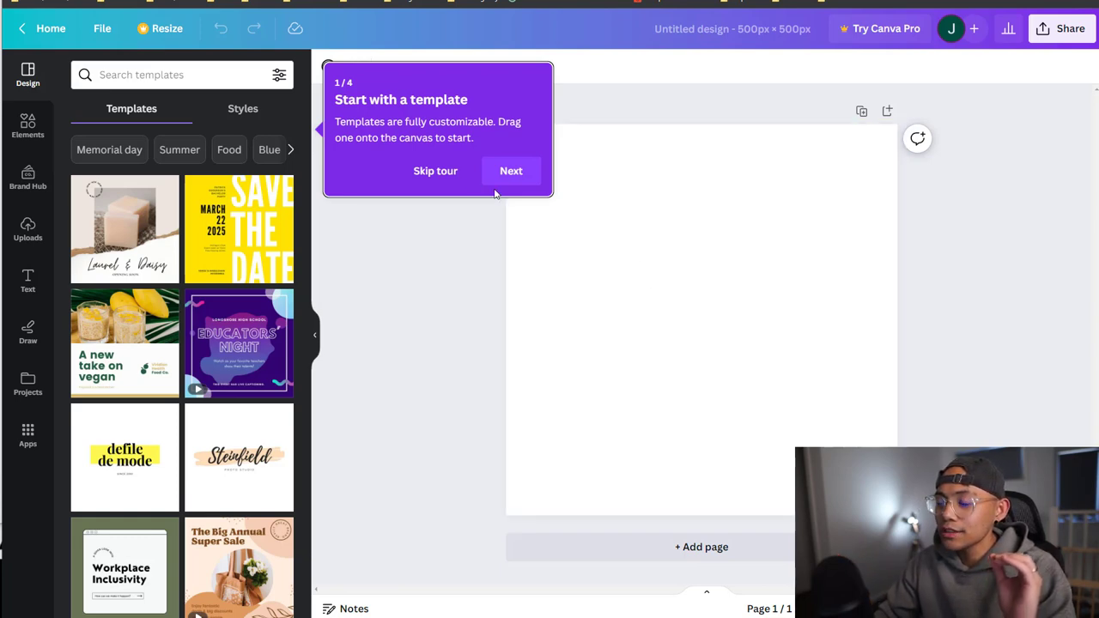
{"action": "left_click", "coordinate": [435, 171]}
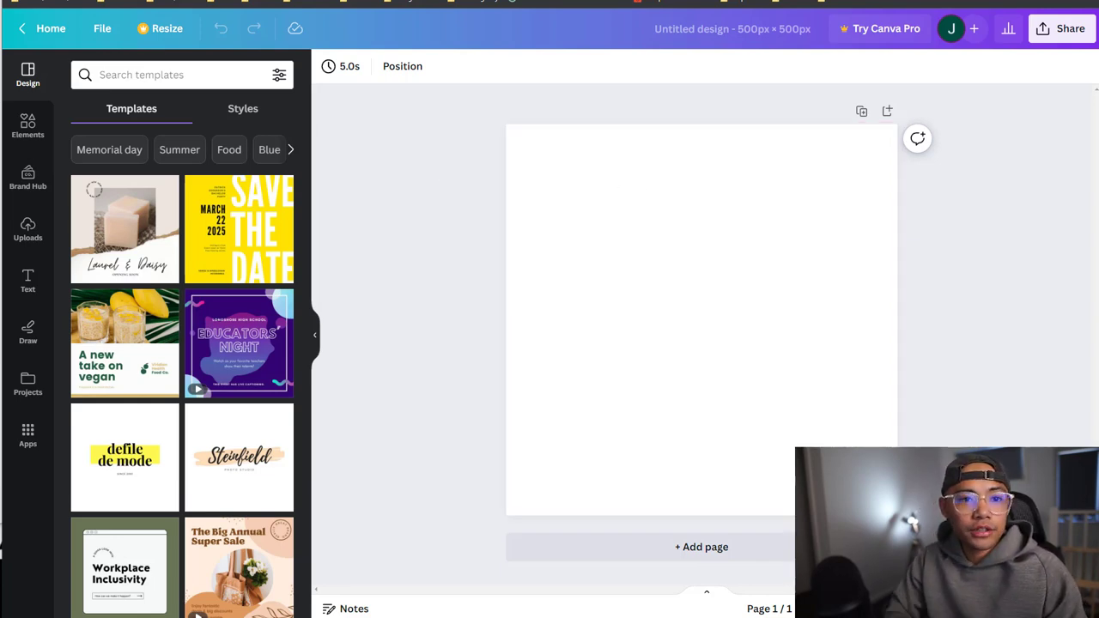
Open coolors.co in a new window, dismiss the What's new popup, and generate an orange palette
{"action": "key", "text": "super+n"}
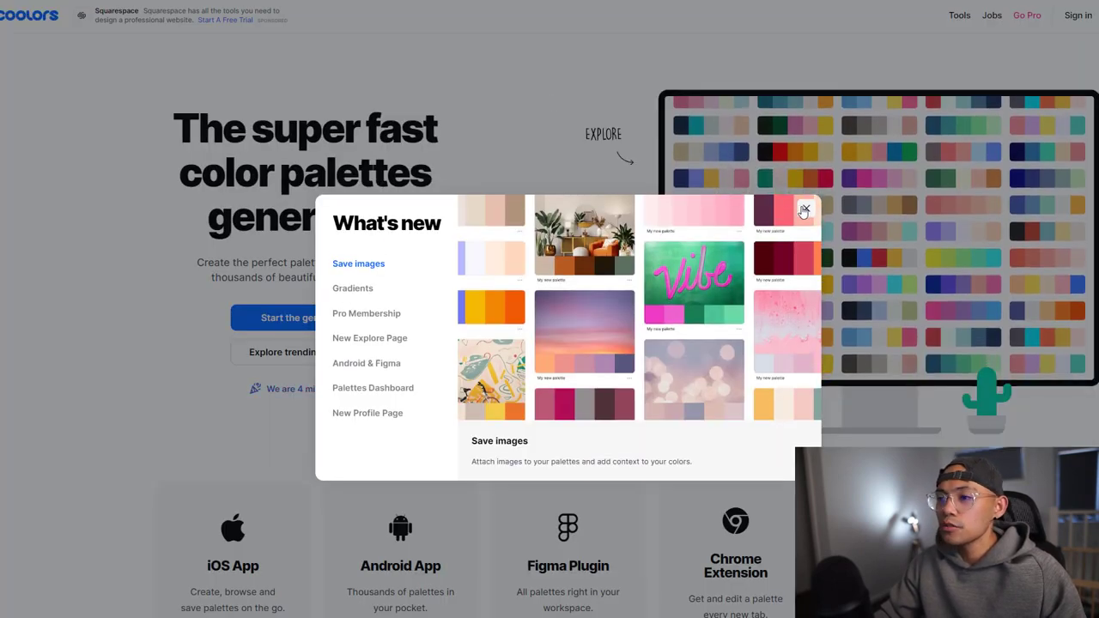
{"action": "left_click", "coordinate": [805, 210]}
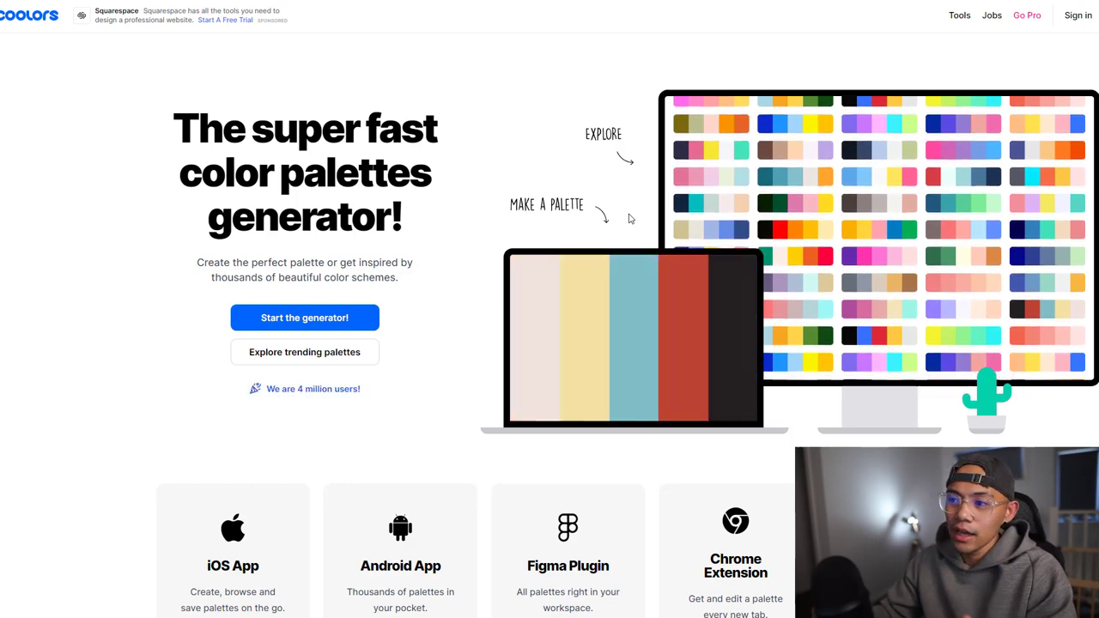
{"action": "left_click", "coordinate": [328, 320]}
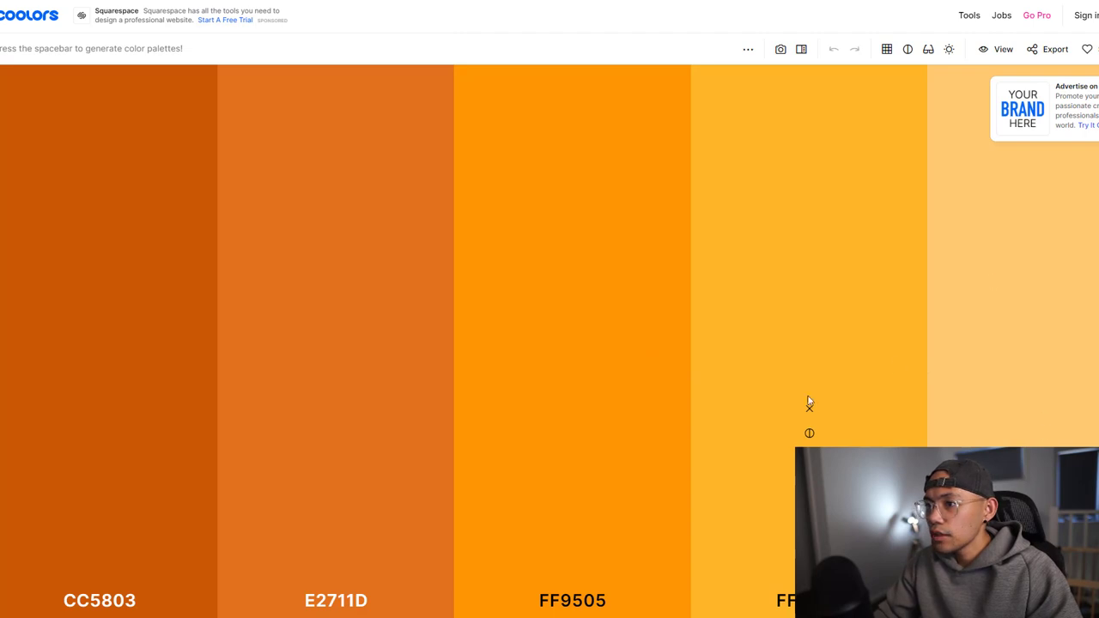
Make the fourth Coolors colour black (000000) and the fifth white
{"action": "left_click", "coordinate": [783, 599]}
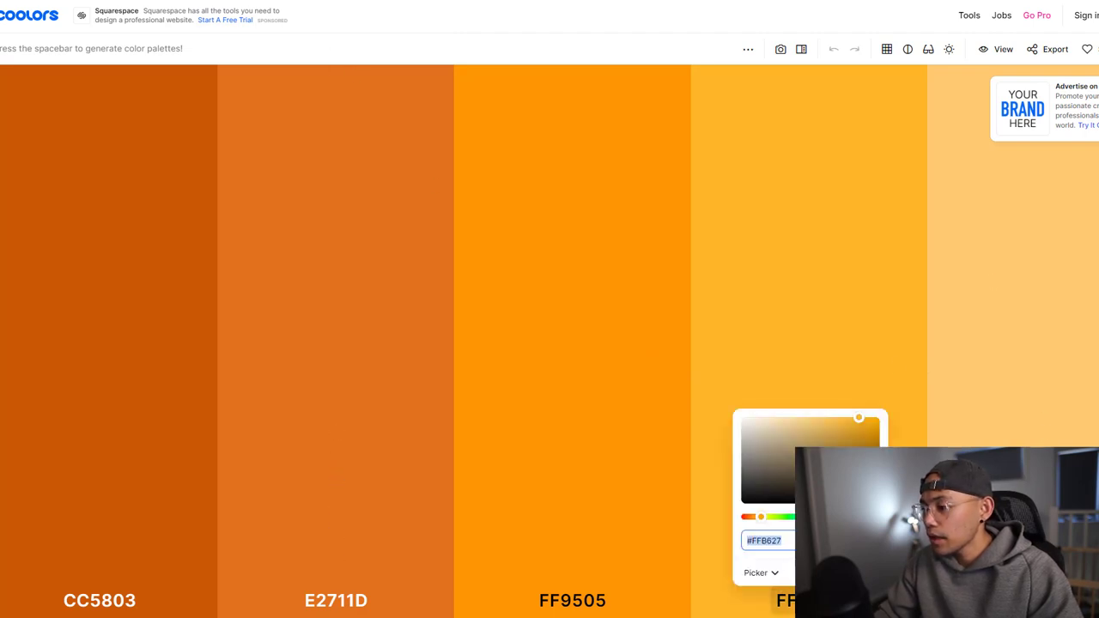
{"action": "type", "text": "000000"}
{"action": "left_click", "coordinate": [719, 508]}
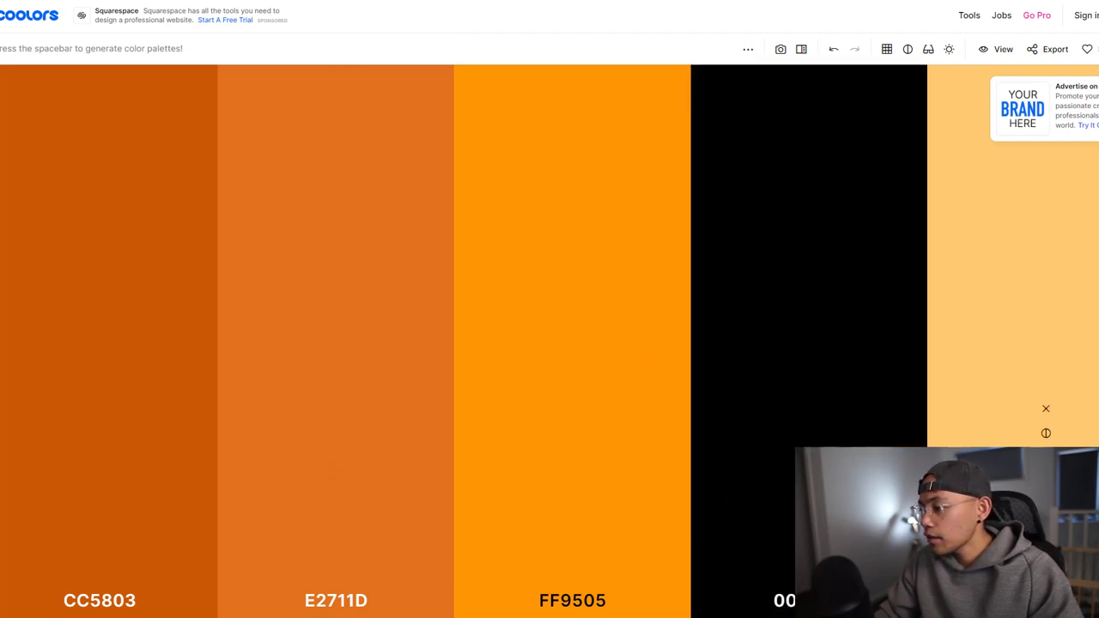
{"action": "left_click", "coordinate": [1013, 600]}
{"action": "left_click", "coordinate": [933, 435]}
{"action": "left_click_drag", "start_coordinate": [932, 432], "coordinate": [868, 372]}
{"action": "left_click", "coordinate": [868, 373]}
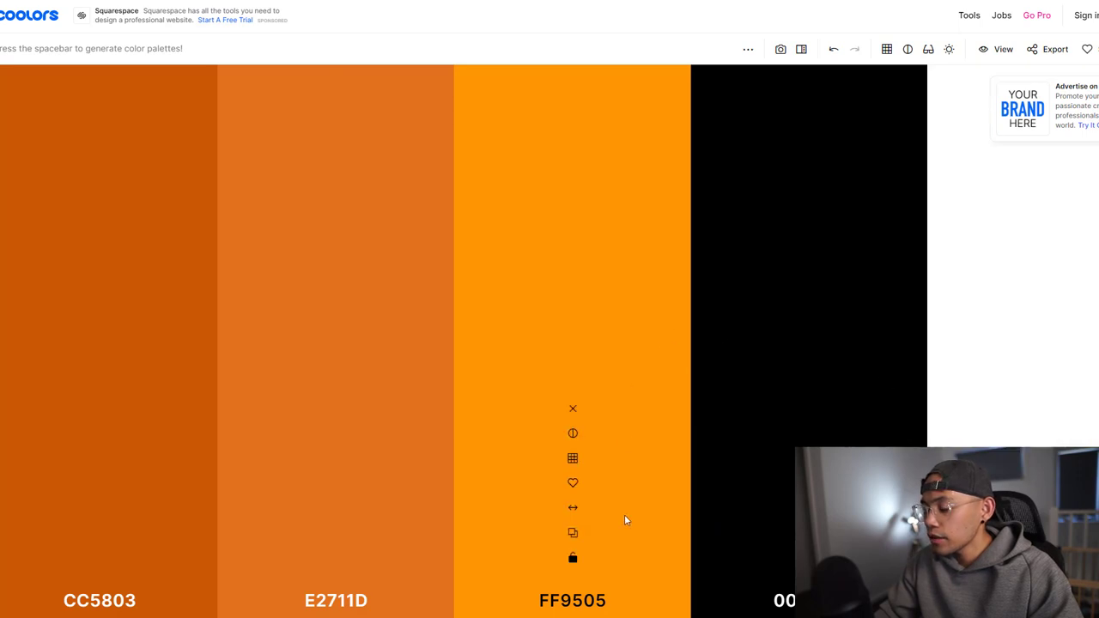
Turn the first colour, CC5803, into light blue 3BBEDC
{"action": "left_click", "coordinate": [111, 601]}
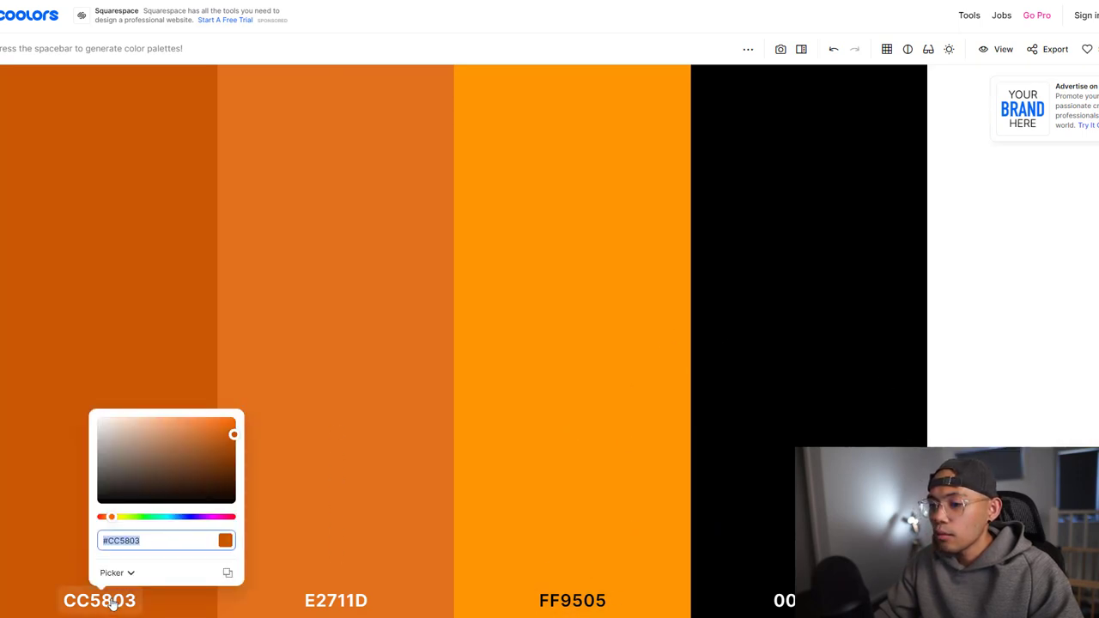
{"action": "left_click_drag", "start_coordinate": [153, 517], "coordinate": [170, 516]}
{"action": "left_click_drag", "start_coordinate": [231, 431], "coordinate": [212, 430]}
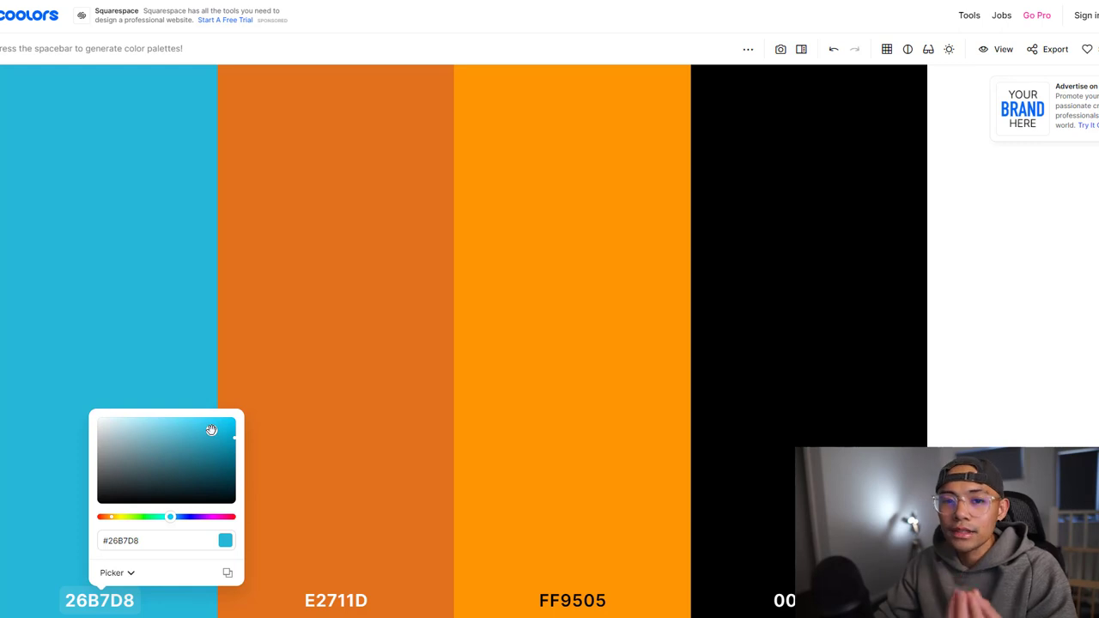
{"action": "mouse_move", "coordinate": [211, 429]}
{"action": "left_mouse_down"}
{"action": "mouse_move", "coordinate": [213, 444]}
{"action": "mouse_move", "coordinate": [208, 433]}
{"action": "left_mouse_up"}
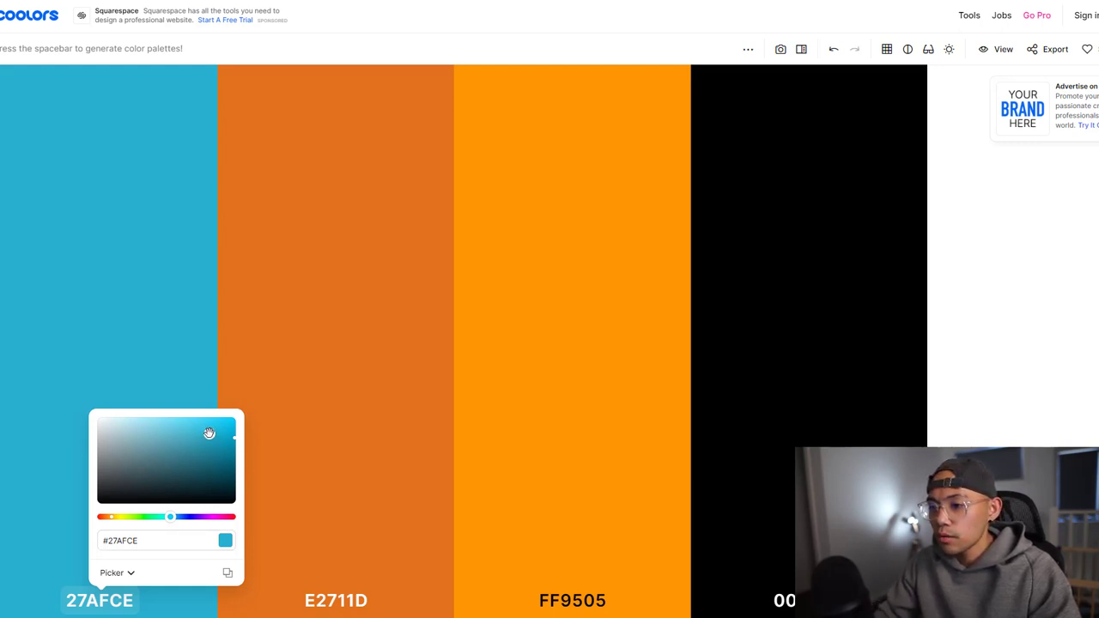
{"action": "left_click_drag", "start_coordinate": [208, 432], "coordinate": [198, 429]}
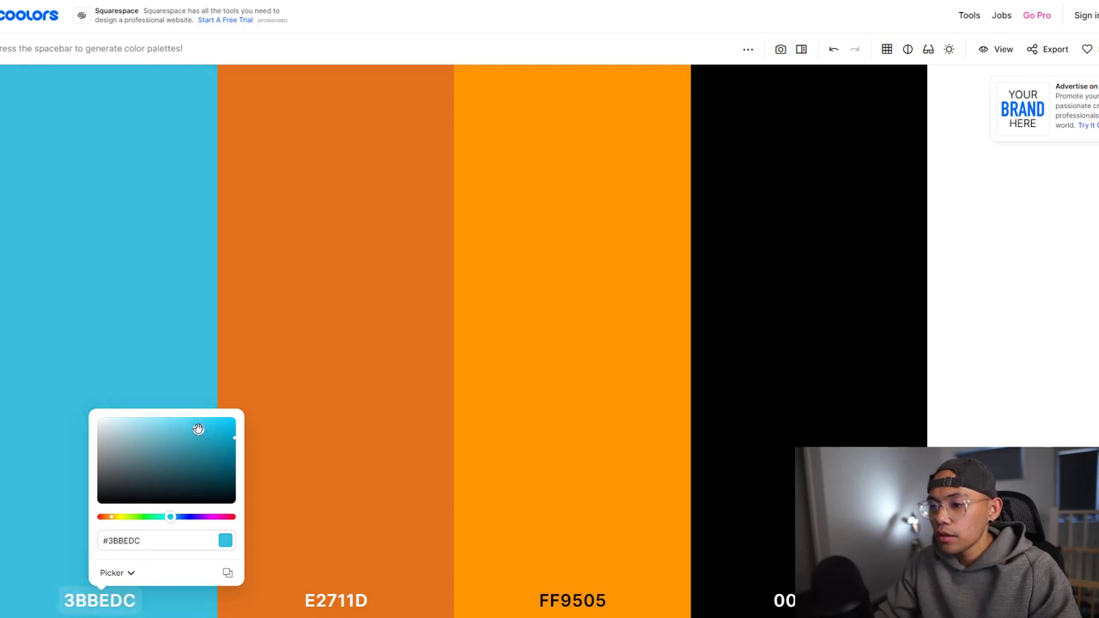
{"action": "left_click", "coordinate": [331, 563]}
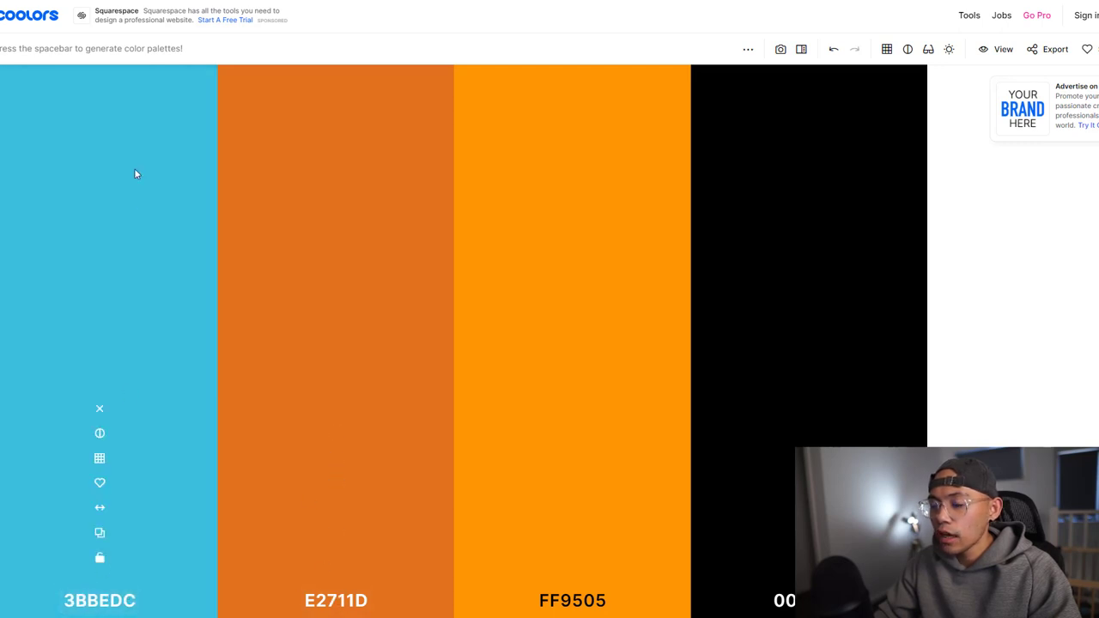
Change the second colour from E2711D to teal 26828A
{"action": "left_click", "coordinate": [333, 598]}
{"action": "left_click_drag", "start_coordinate": [279, 516], "coordinate": [337, 518]}
{"action": "left_click", "coordinate": [390, 450]}
{"action": "left_click_drag", "start_coordinate": [390, 451], "coordinate": [366, 457]}
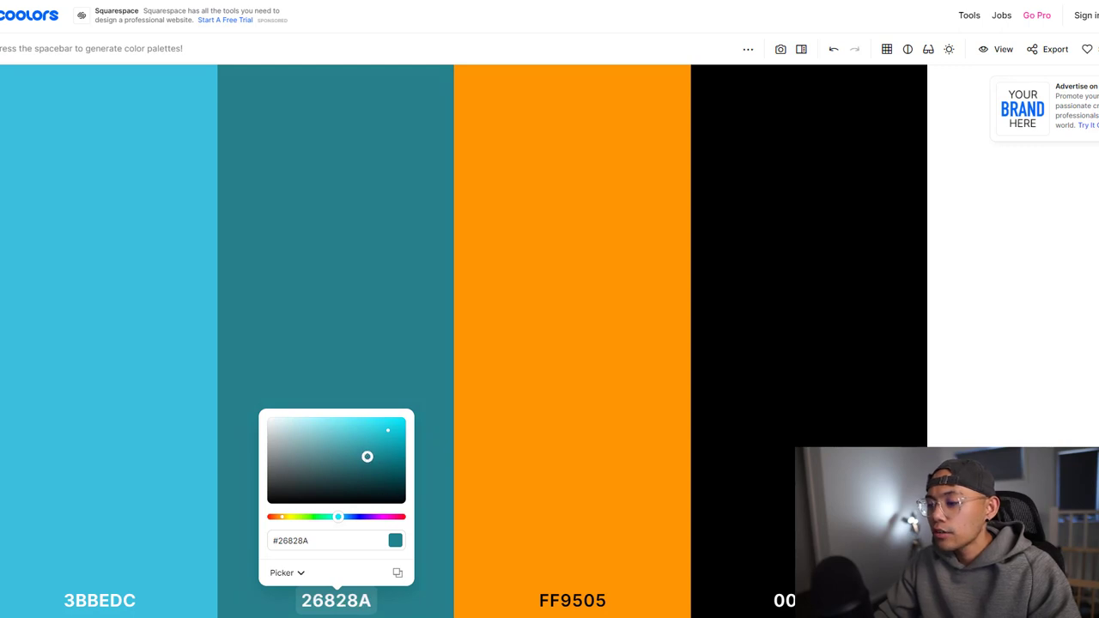
{"action": "left_click", "coordinate": [574, 603]}
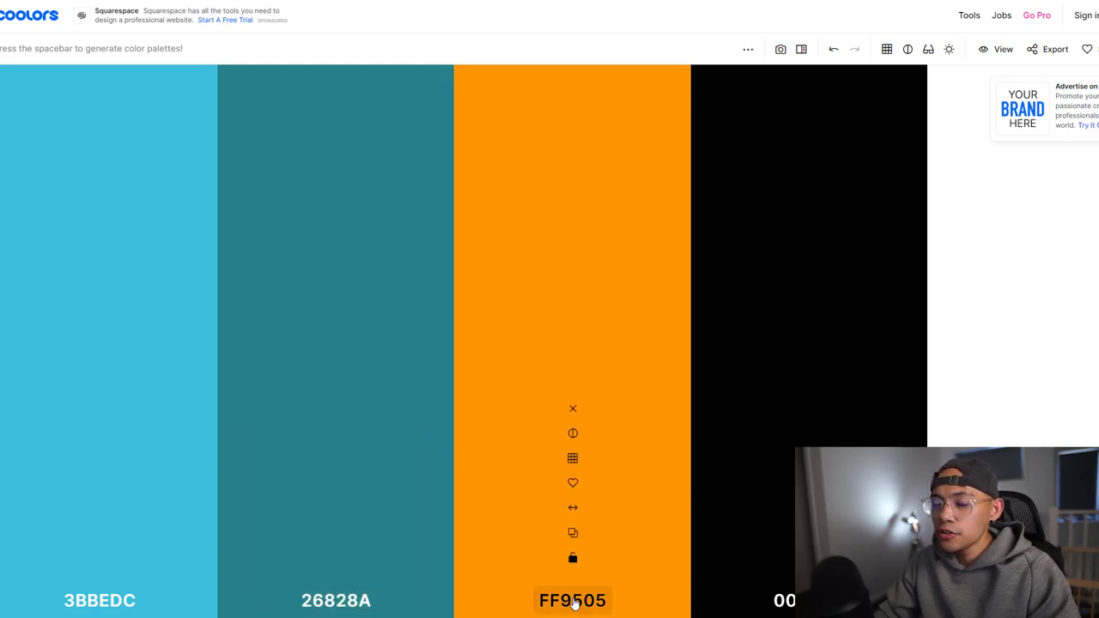
Lighten the third colour, FF9505, to a softer orange FF9634, then return to Canva
{"action": "left_click", "coordinate": [574, 604]}
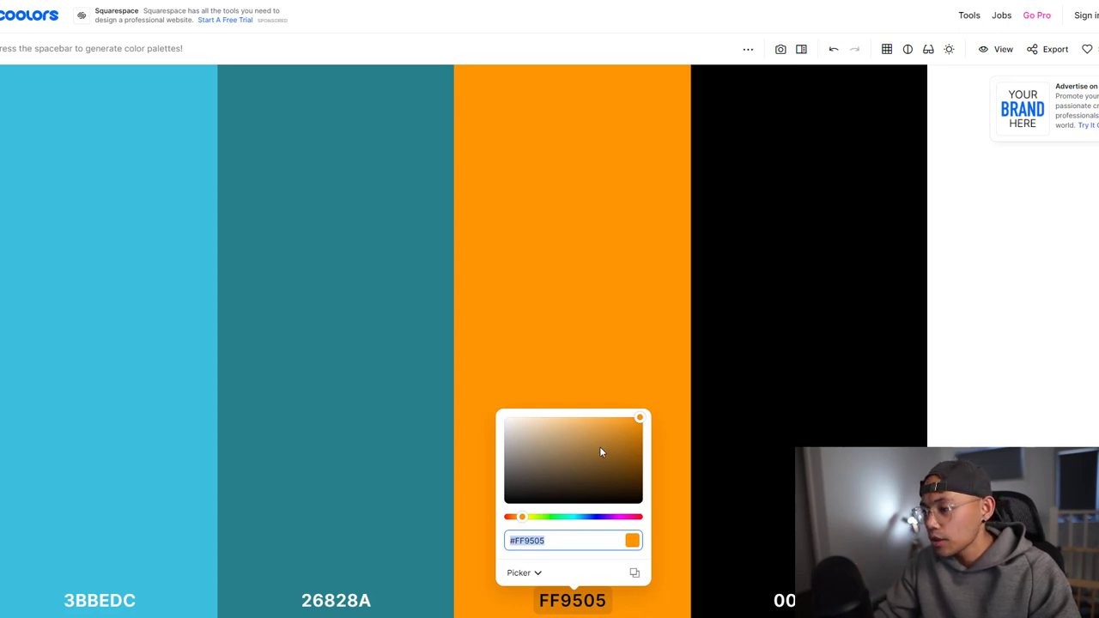
{"action": "mouse_move", "coordinate": [522, 517]}
{"action": "left_mouse_down"}
{"action": "mouse_move", "coordinate": [510, 517]}
{"action": "mouse_move", "coordinate": [525, 517]}
{"action": "left_mouse_up"}
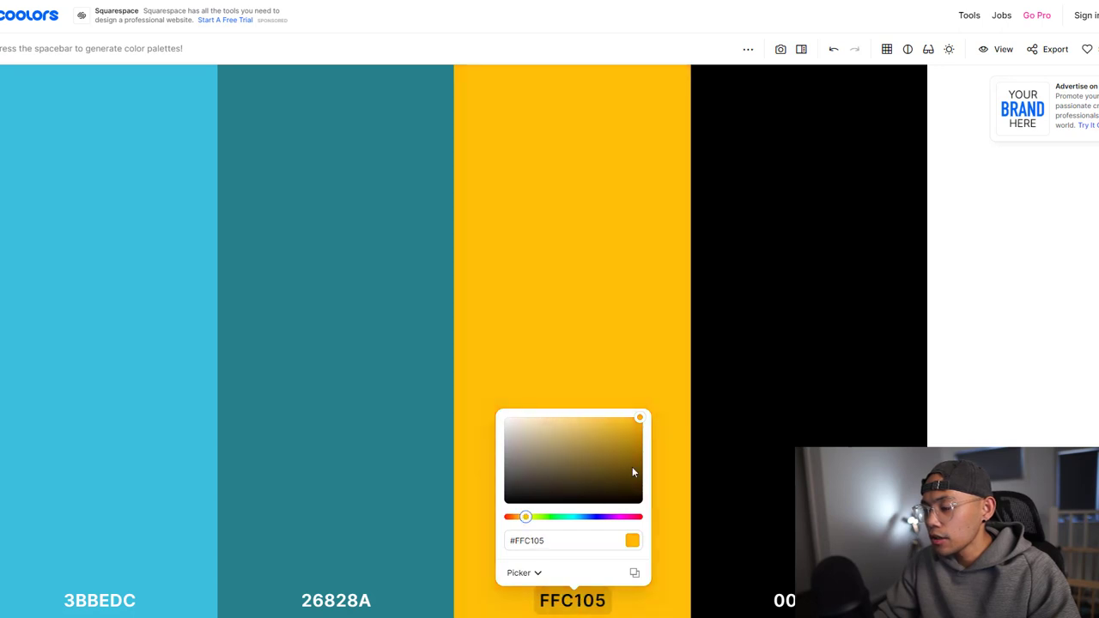
{"action": "left_click_drag", "start_coordinate": [633, 471], "coordinate": [627, 430]}
{"action": "left_click_drag", "start_coordinate": [525, 517], "coordinate": [519, 516]}
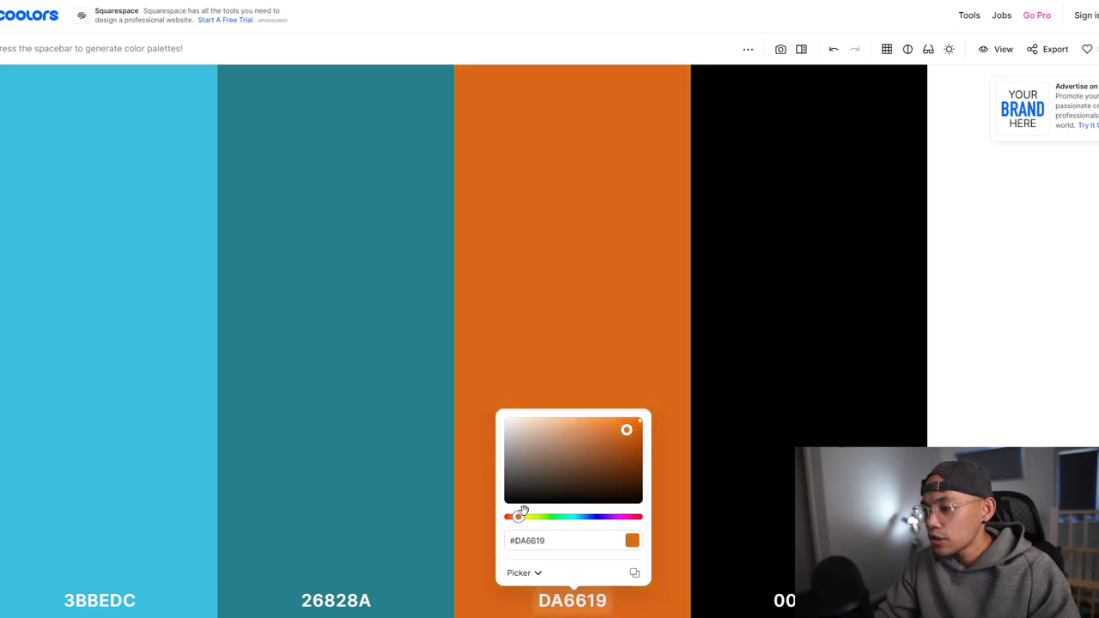
{"action": "mouse_move", "coordinate": [627, 430]}
{"action": "left_mouse_down"}
{"action": "mouse_move", "coordinate": [603, 418]}
{"action": "mouse_move", "coordinate": [614, 416]}
{"action": "left_mouse_up"}
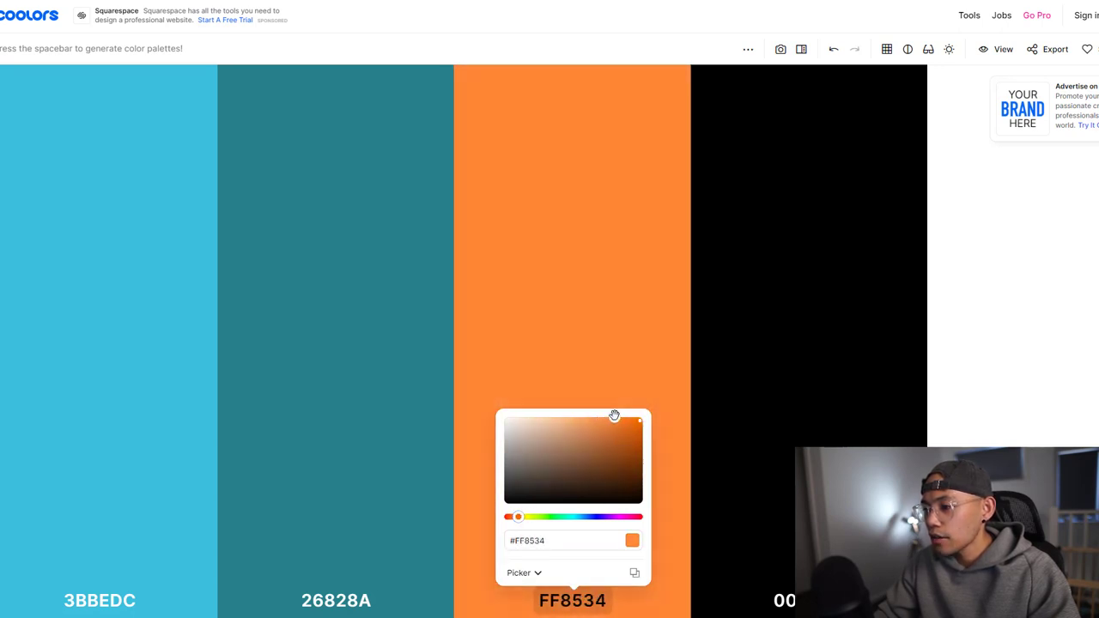
{"action": "left_click_drag", "start_coordinate": [519, 516], "coordinate": [520, 515]}
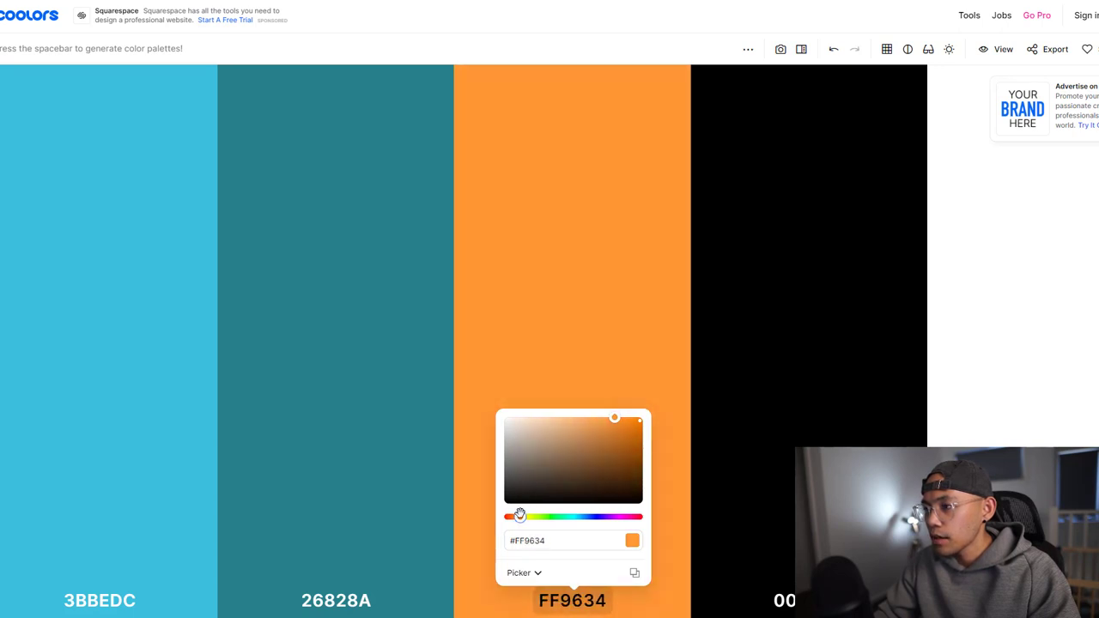
{"action": "left_click", "coordinate": [648, 36]}
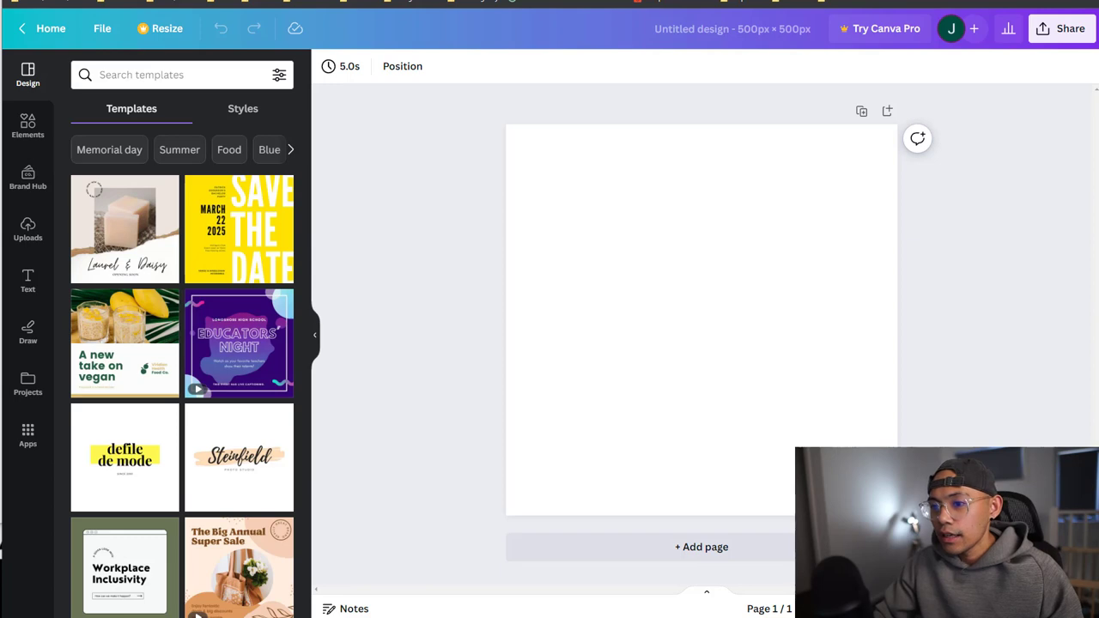
Add a heading to the page and replace its text with SNUGGLEPLUG
{"action": "left_click", "coordinate": [27, 280]}
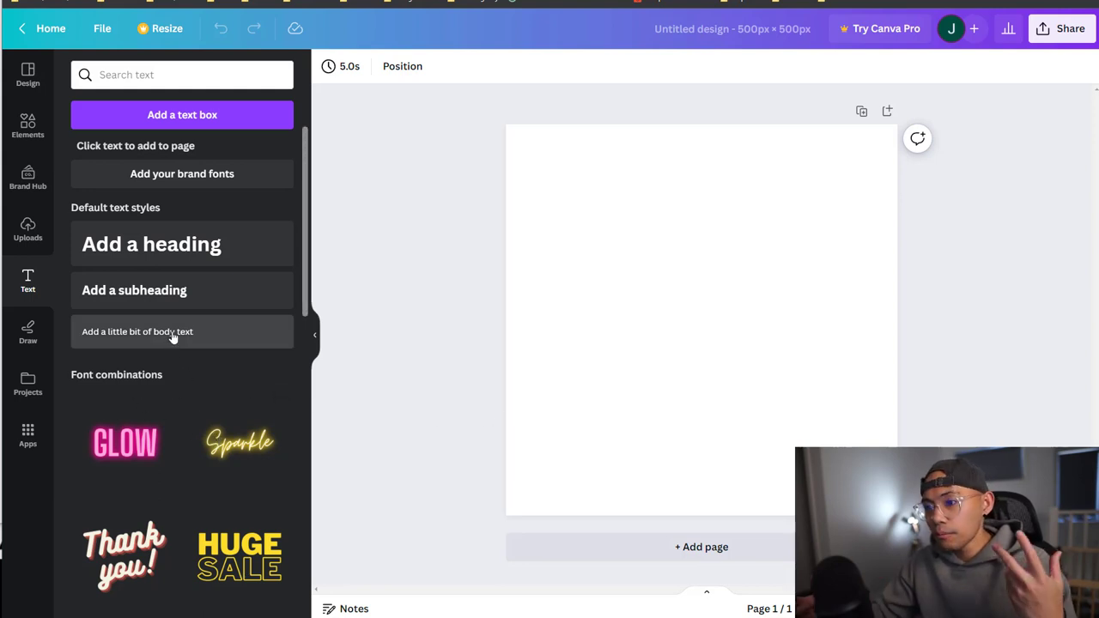
{"action": "left_click", "coordinate": [191, 246]}
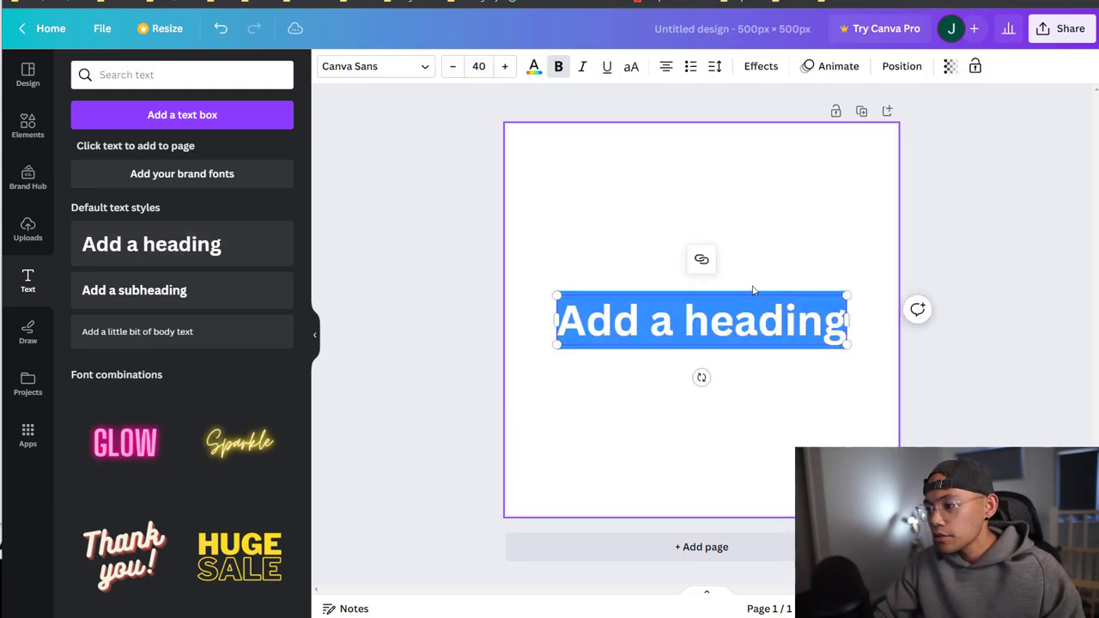
{"action": "left_click", "coordinate": [670, 319]}
{"action": "triple_click", "coordinate": [662, 321]}
{"action": "type", "text": "S"}
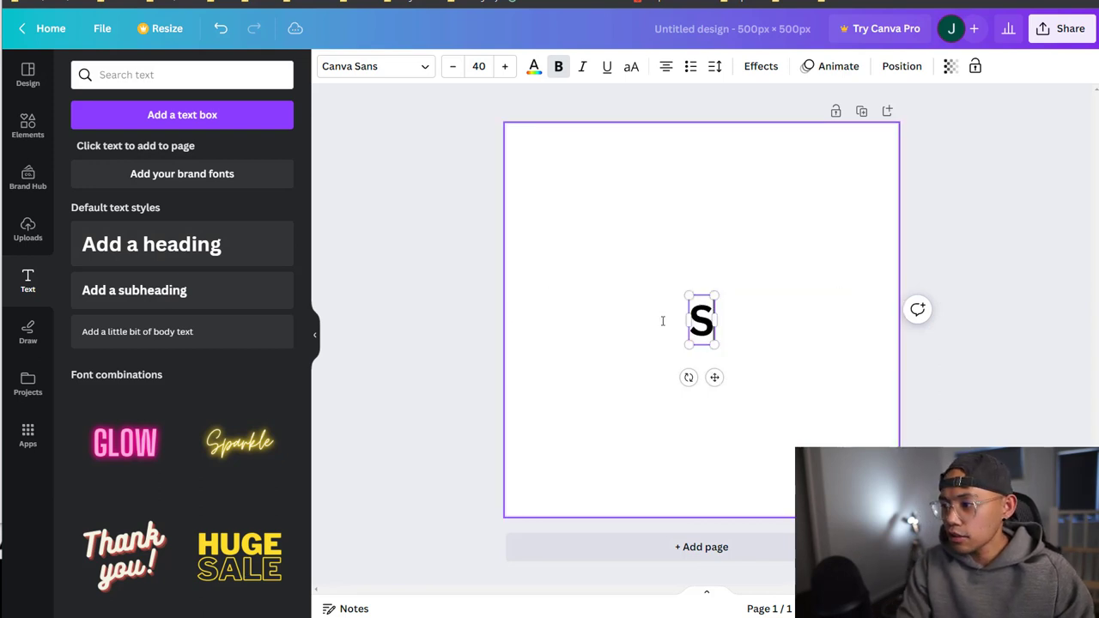
{"action": "type", "text": "NUGGLEPLUG"}
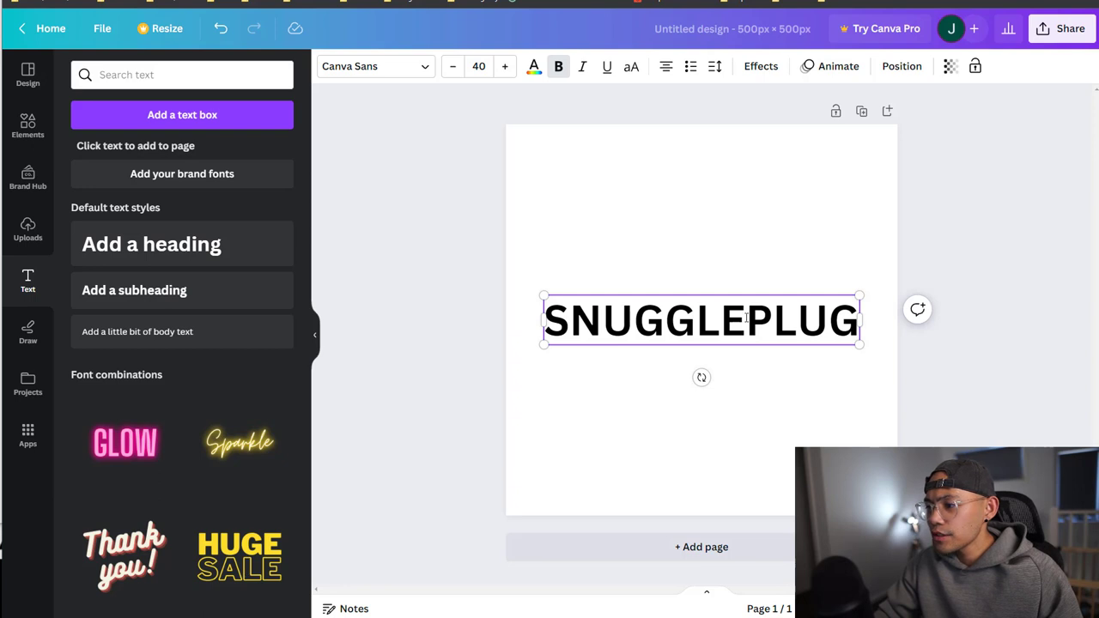
Select the SNUGGLE part of the heading
{"action": "left_click_drag", "start_coordinate": [746, 317], "coordinate": [537, 314]}
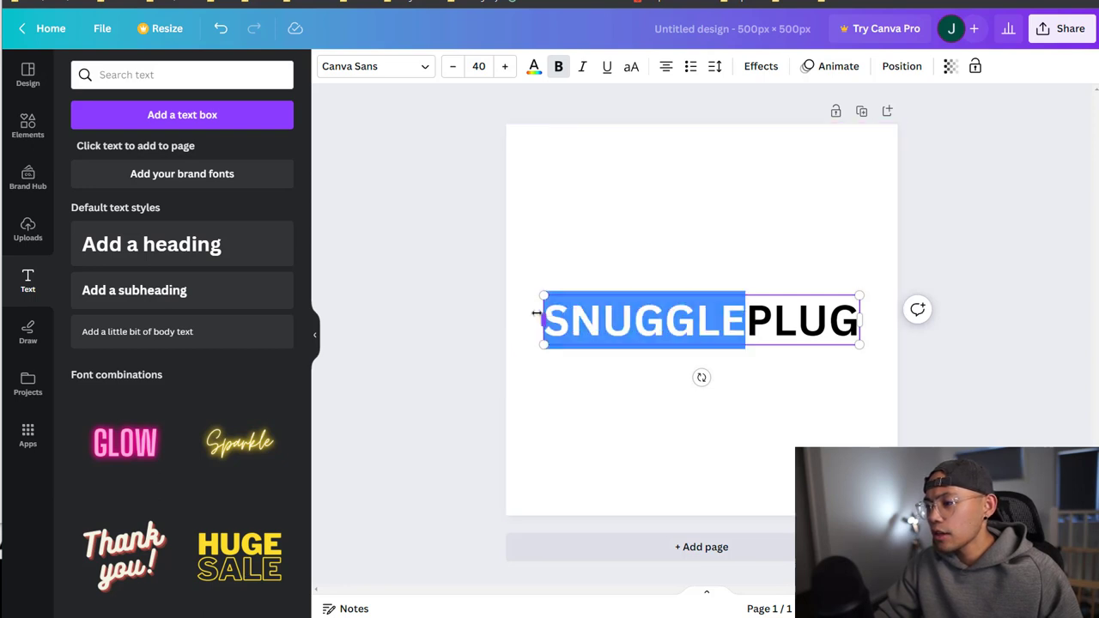
{"action": "left_click", "coordinate": [601, 393]}
{"action": "left_click", "coordinate": [757, 324]}
{"action": "left_click", "coordinate": [742, 320]}
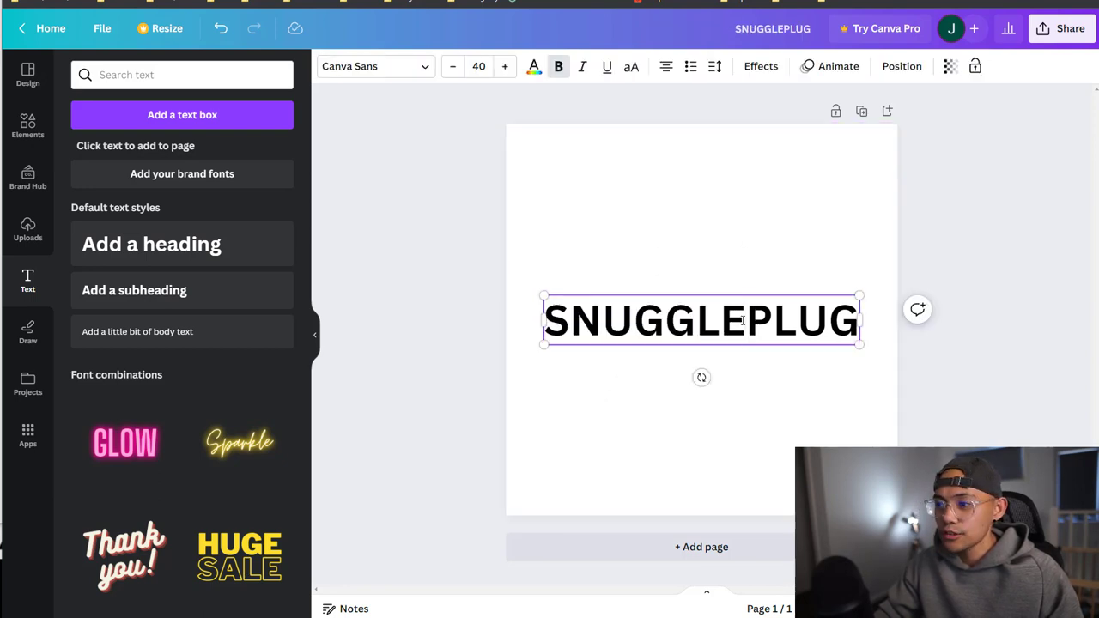
{"action": "left_click_drag", "start_coordinate": [741, 320], "coordinate": [534, 317]}
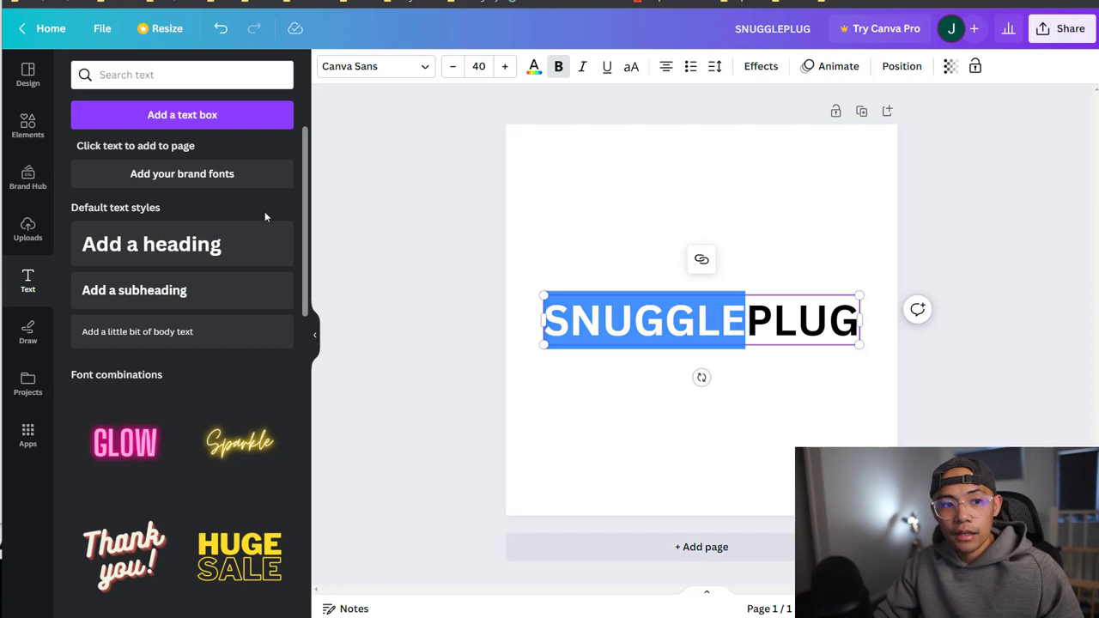
{"action": "left_click_drag", "start_coordinate": [745, 319], "coordinate": [548, 311]}
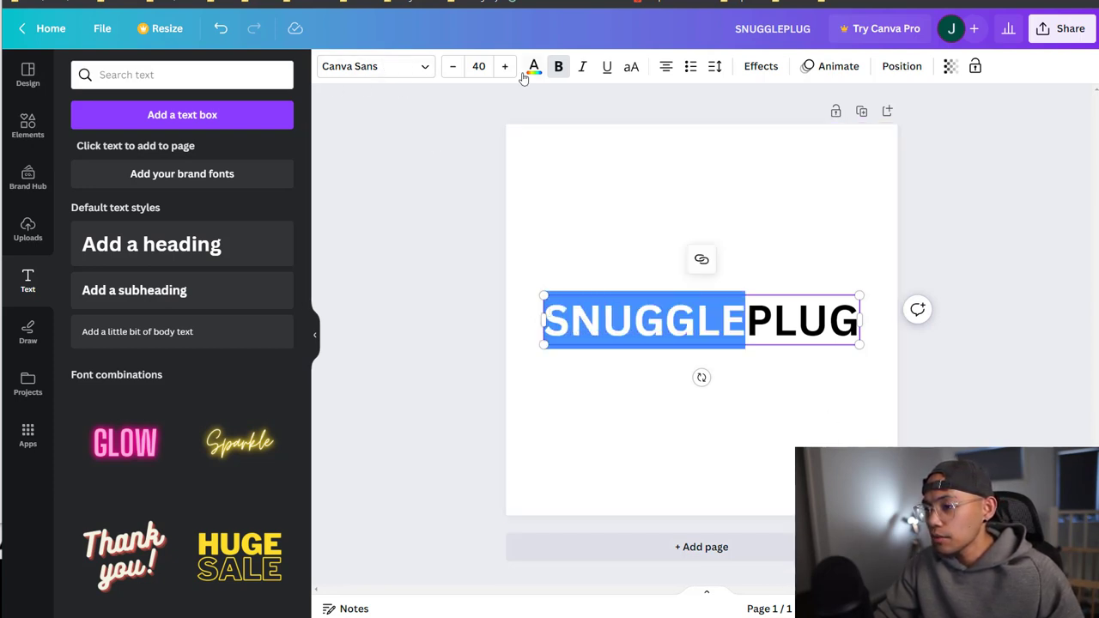
Set the SNUGGLEPLUG heading in the Lovelo font, after trying Horizon
{"action": "left_click", "coordinate": [672, 331]}
{"action": "double_click", "coordinate": [672, 330]}
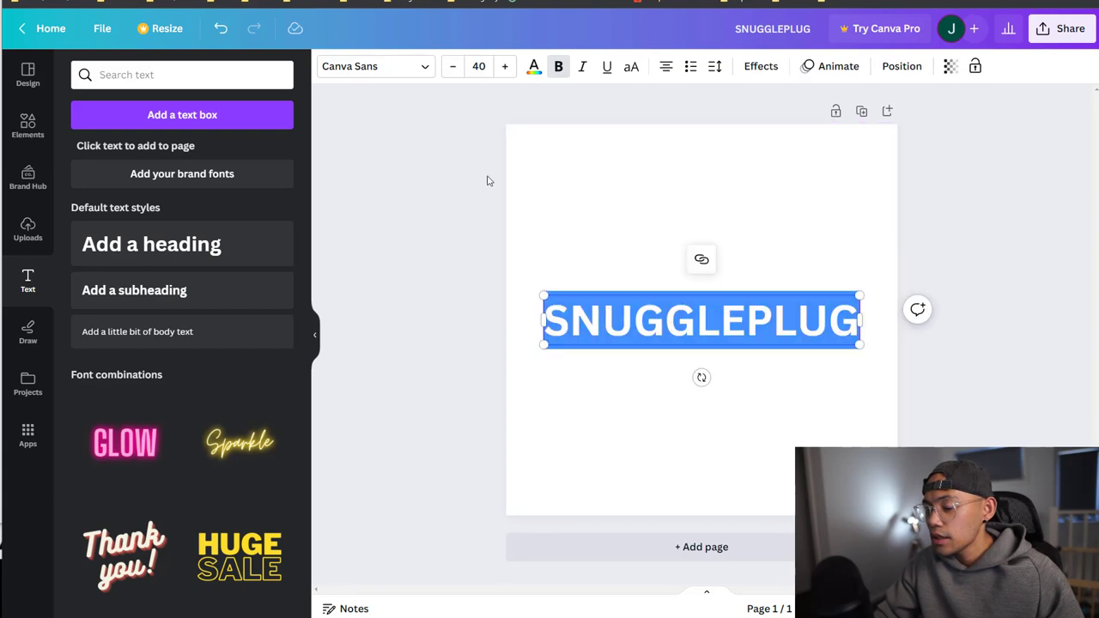
{"action": "left_click", "coordinate": [356, 72]}
{"action": "scroll", "coordinate": [233, 448], "scroll_direction": "down", "scroll_amount": 15}
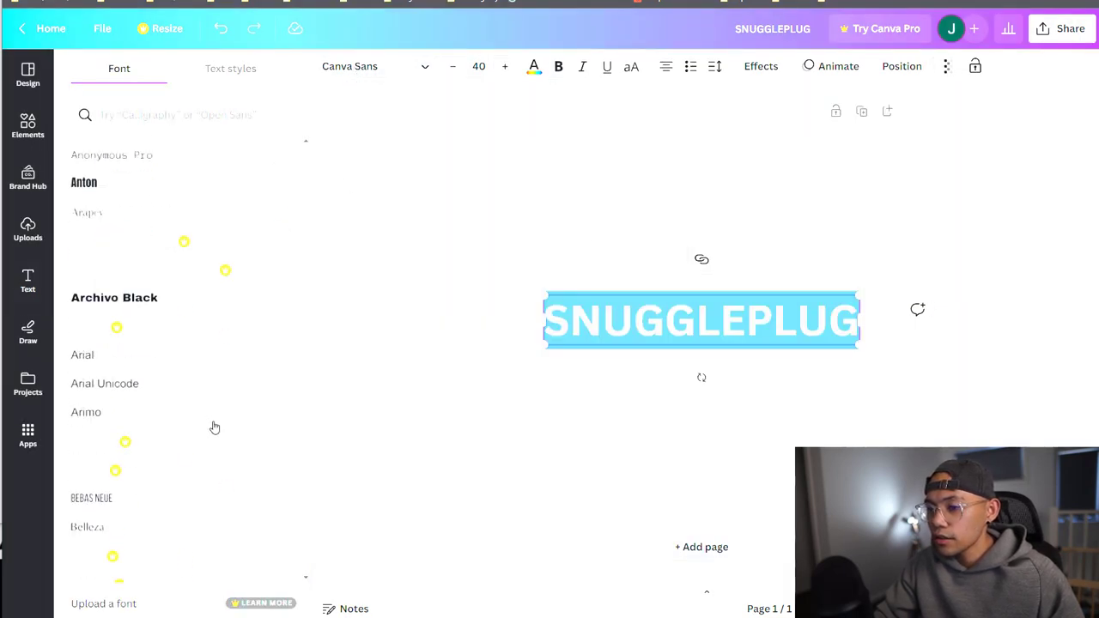
{"action": "scroll", "coordinate": [214, 426], "scroll_direction": "down", "scroll_amount": 1}
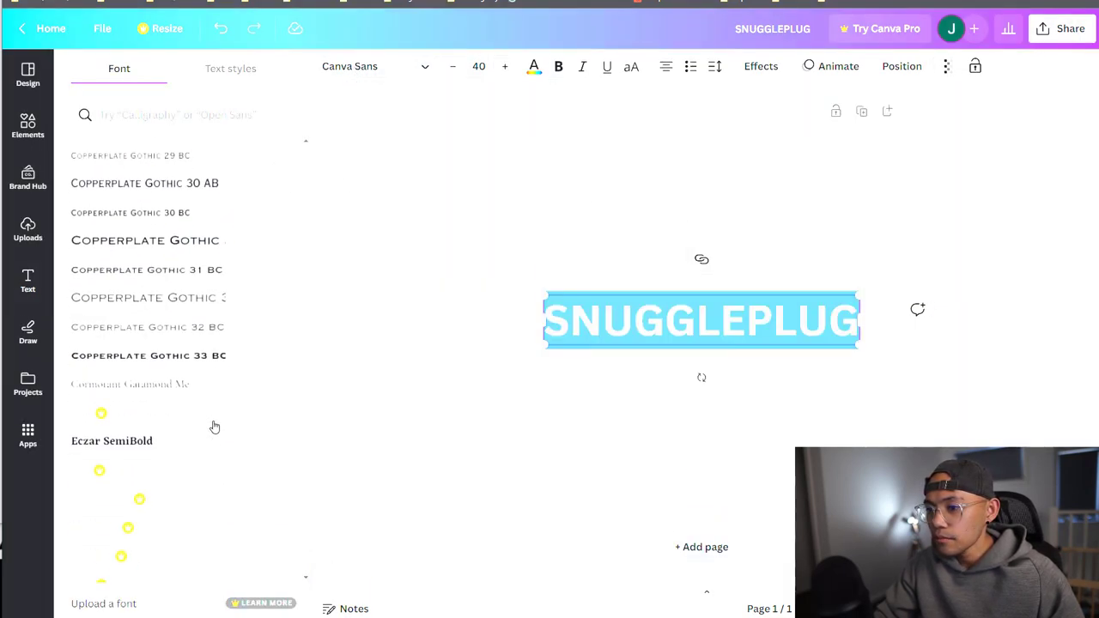
{"action": "scroll", "coordinate": [214, 427], "scroll_direction": "down", "scroll_amount": 12}
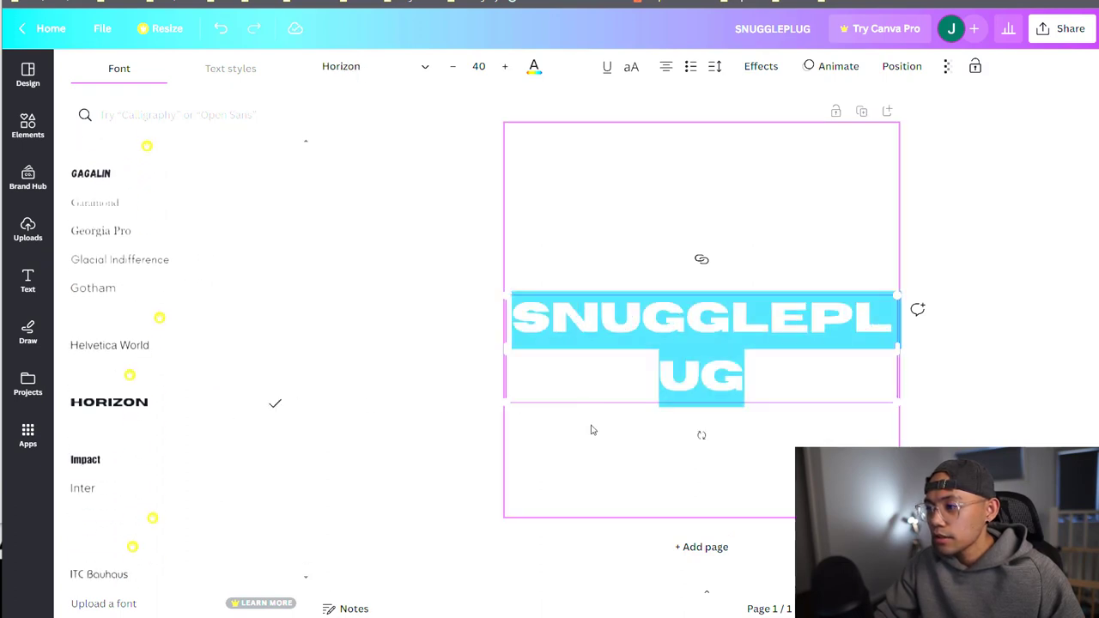
{"action": "key", "text": "Escape"}
{"action": "left_click", "coordinate": [358, 79]}
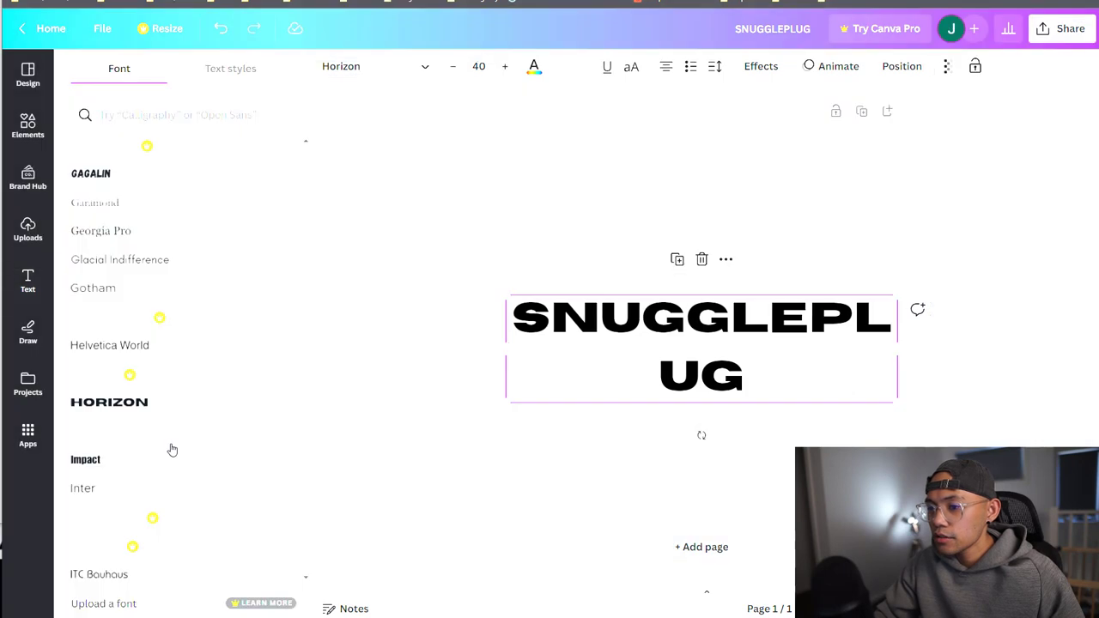
{"action": "scroll", "coordinate": [170, 448], "scroll_direction": "down", "scroll_amount": 5}
{"action": "scroll", "coordinate": [175, 421], "scroll_direction": "down", "scroll_amount": 5}
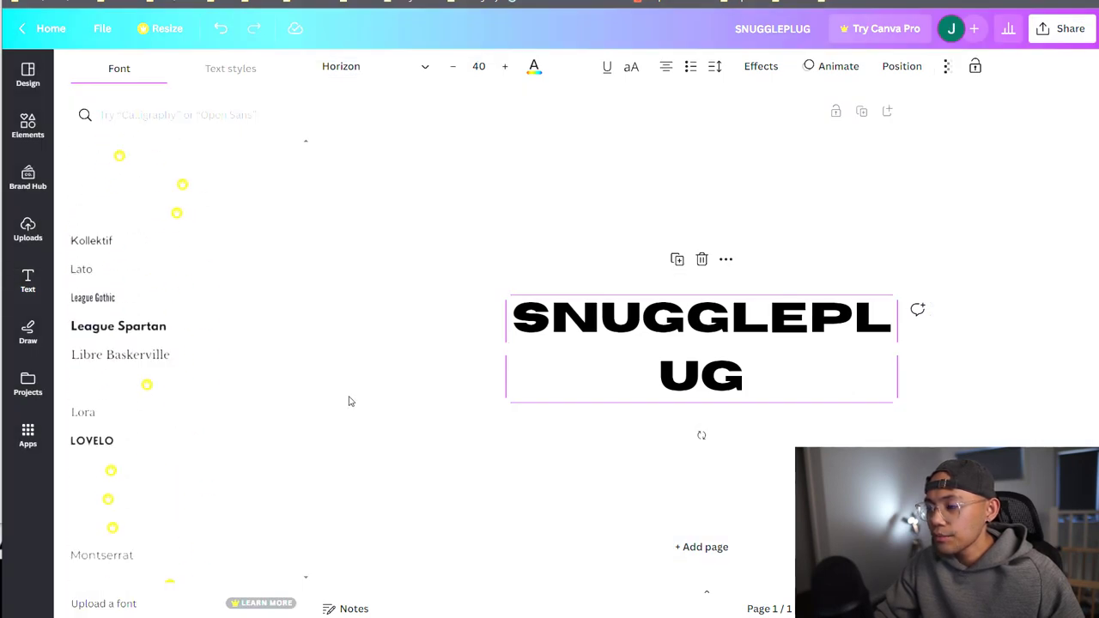
{"action": "double_click", "coordinate": [717, 316]}
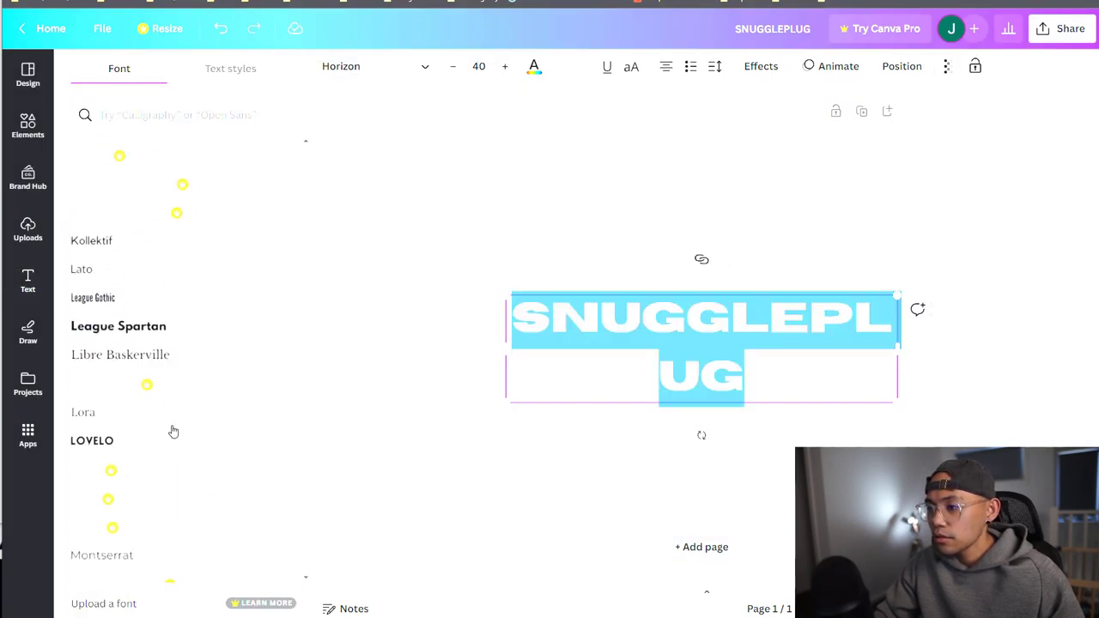
{"action": "left_click", "coordinate": [641, 405]}
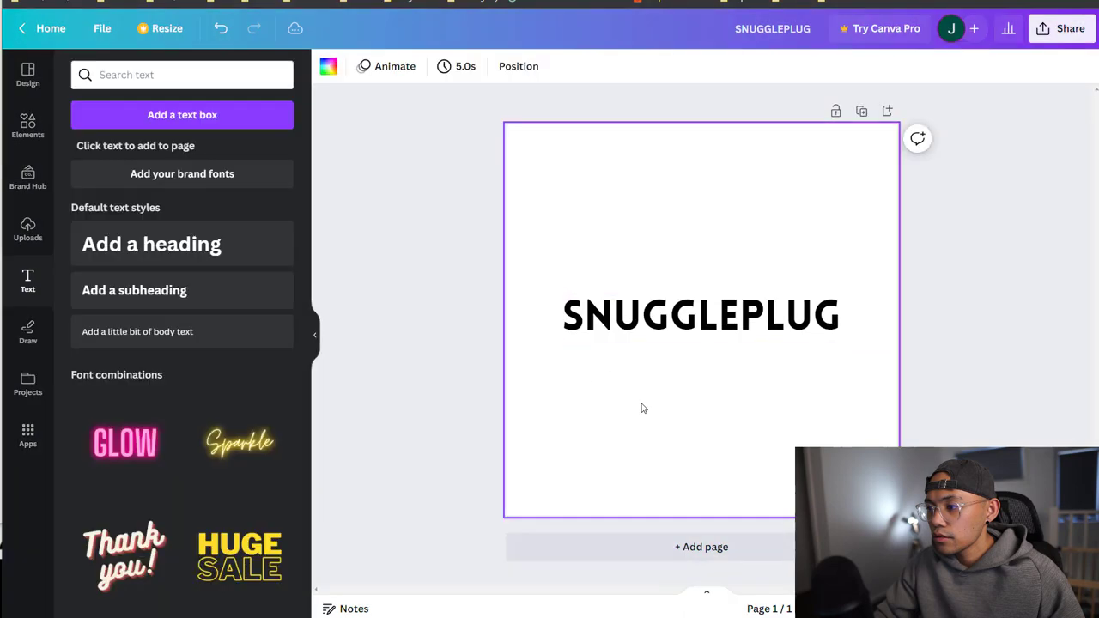
Enlarge the heading to size 44.1 and centre it horizontally on the page
{"action": "left_click", "coordinate": [669, 333]}
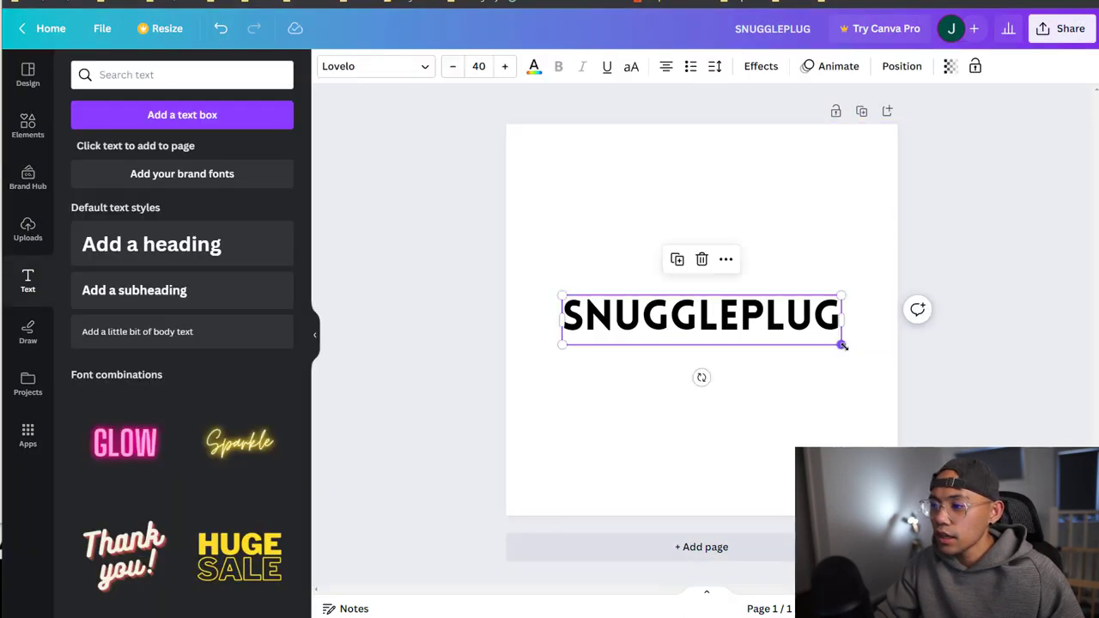
{"action": "left_click_drag", "start_coordinate": [841, 345], "coordinate": [871, 350]}
{"action": "left_click_drag", "start_coordinate": [752, 319], "coordinate": [554, 318]}
{"action": "left_click", "coordinate": [738, 323]}
{"action": "left_click", "coordinate": [713, 333]}
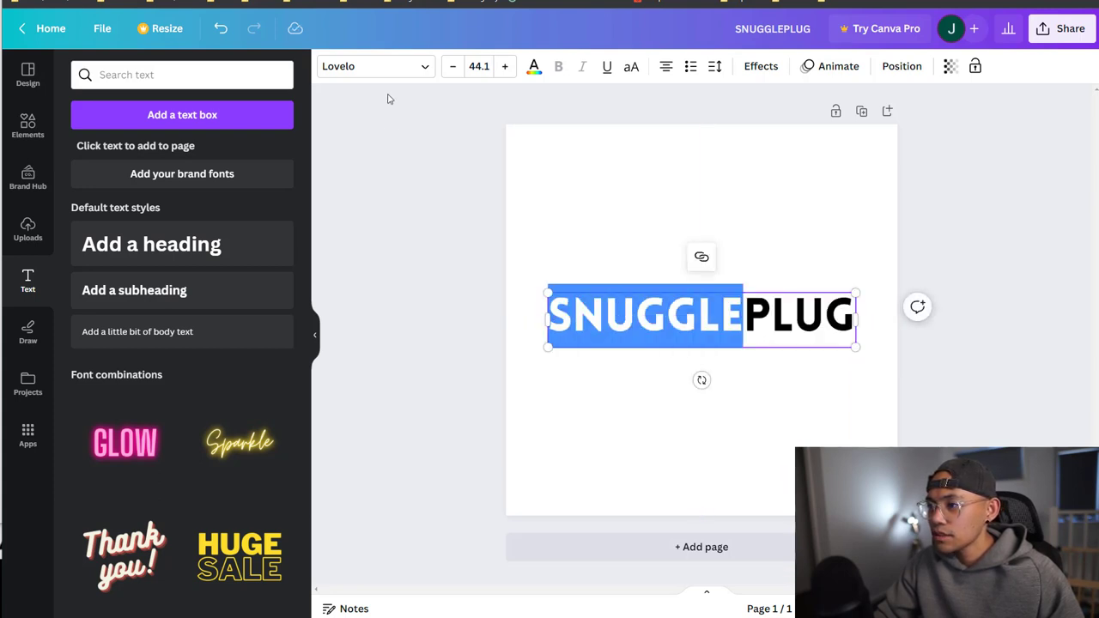
Colour SNUGGLE light blue #3BBEDC, leaving PLUG black
{"action": "left_click", "coordinate": [534, 69]}
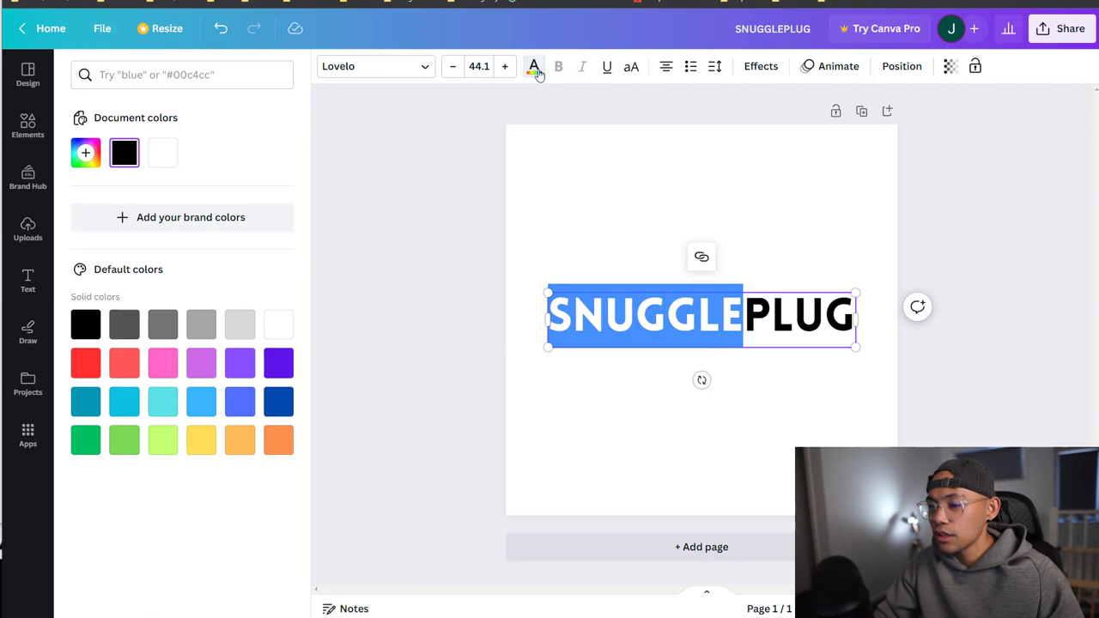
{"action": "left_click", "coordinate": [93, 159]}
{"action": "type", "text": "3BBEDC"}
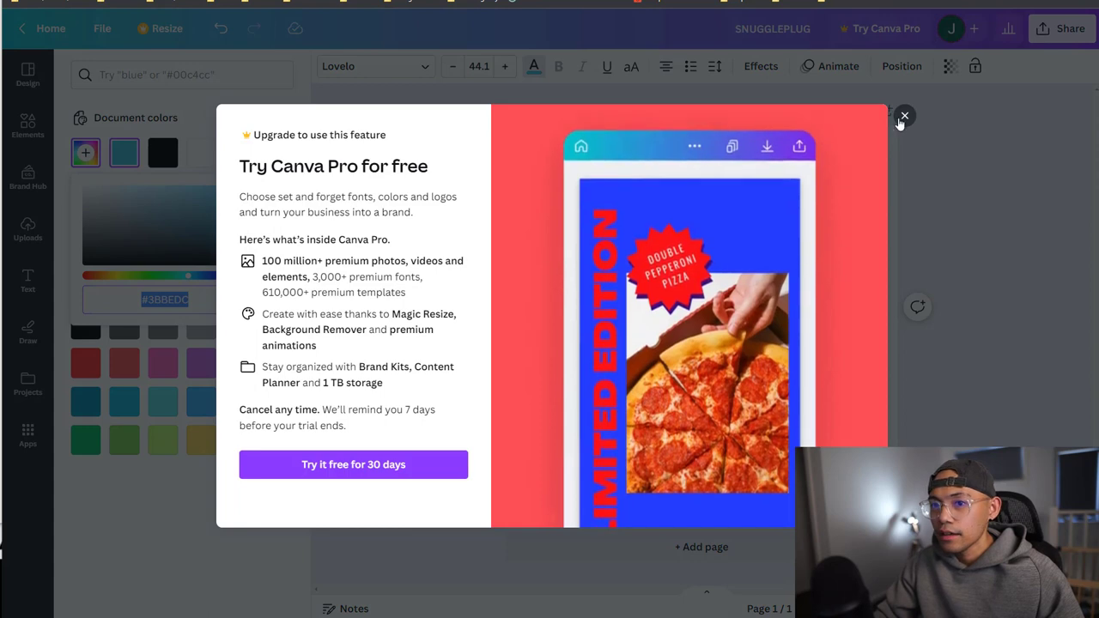
{"action": "left_click", "coordinate": [903, 117]}
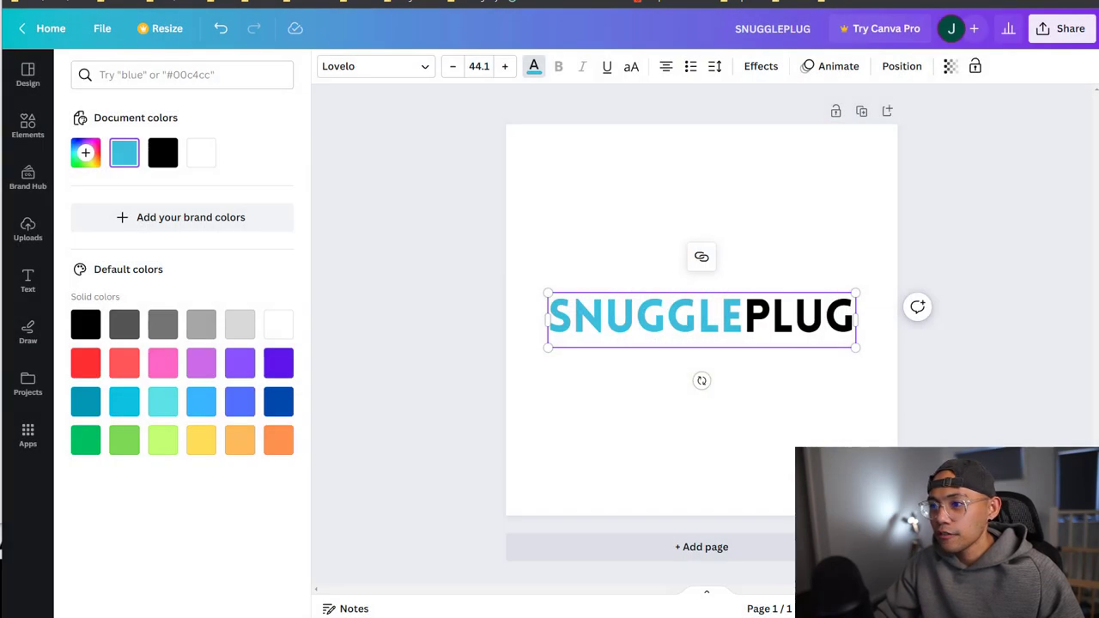
{"action": "key", "text": "ctrl+Left"}
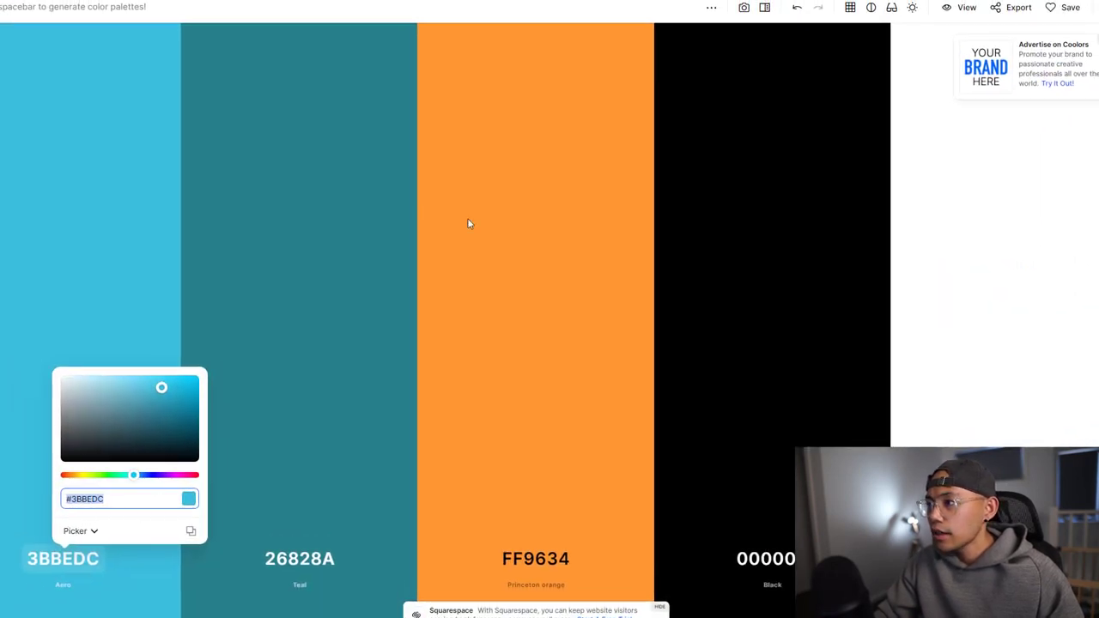
{"action": "key", "text": "ctrl+Right"}
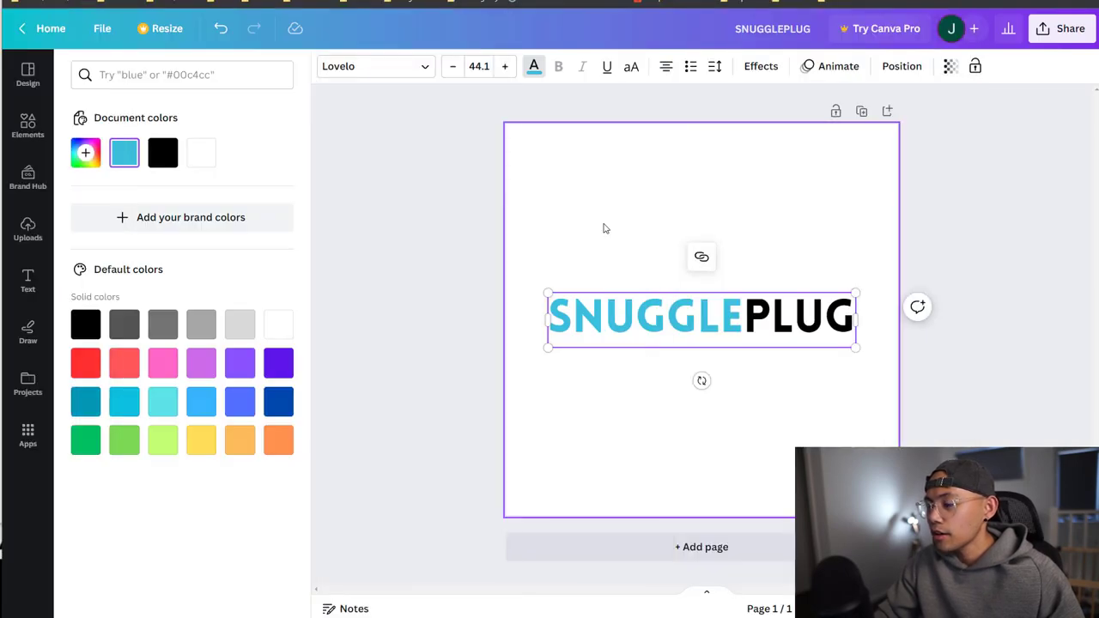
{"action": "left_click", "coordinate": [605, 227]}
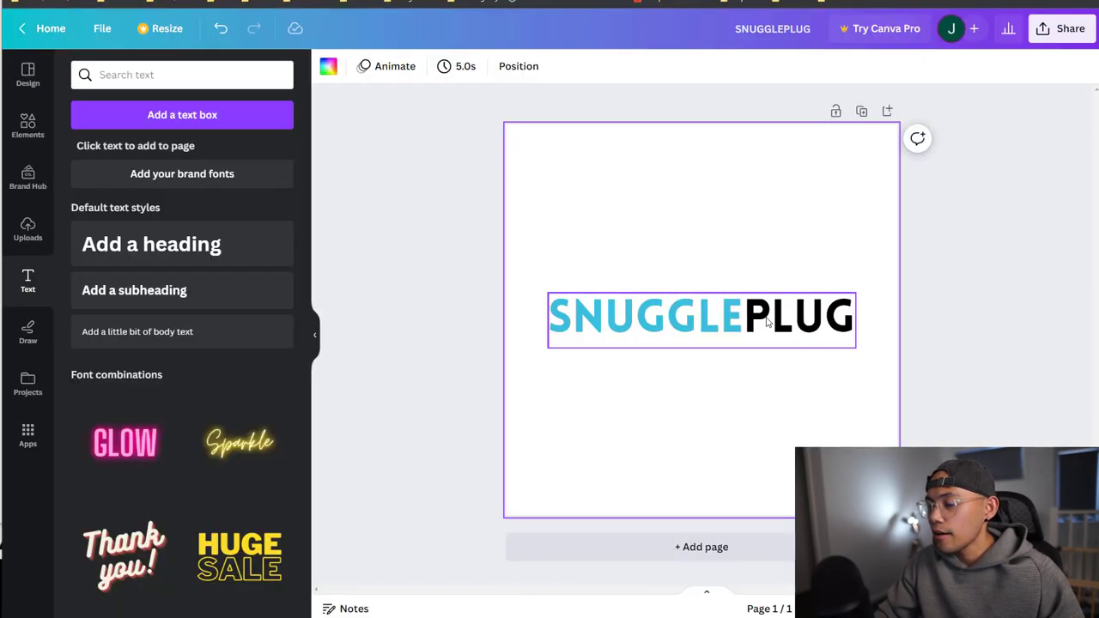
Enlarge the SNUGGLEPLUG heading to size 47.2 and centre it on the page
{"action": "left_click", "coordinate": [687, 319]}
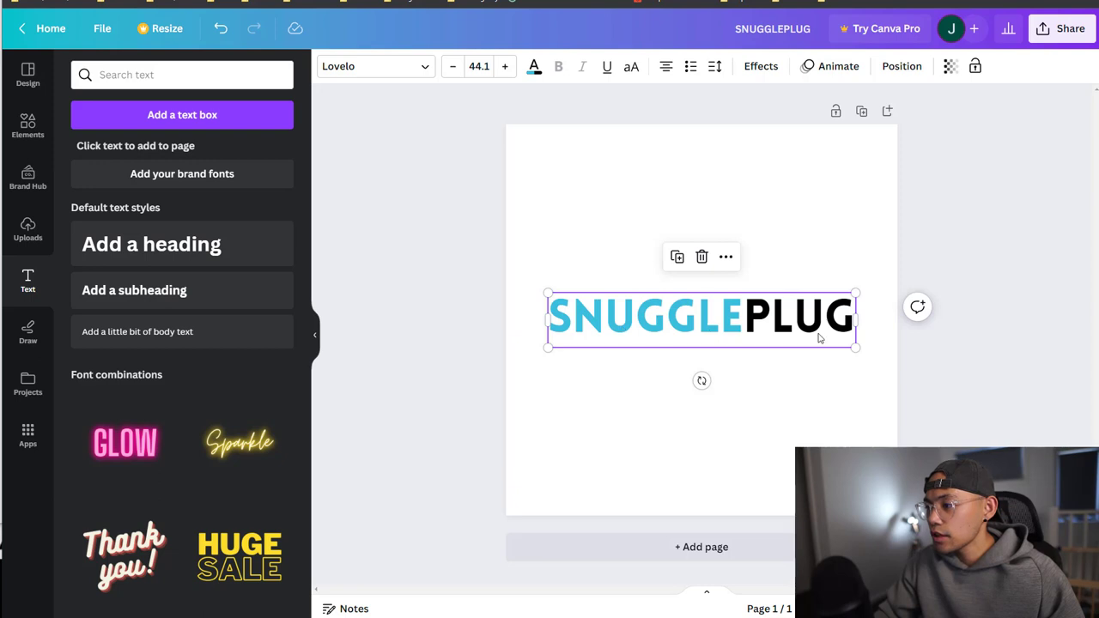
{"action": "left_click_drag", "start_coordinate": [856, 347], "coordinate": [876, 350]}
{"action": "mouse_move", "coordinate": [814, 306]}
{"action": "left_mouse_down"}
{"action": "mouse_move", "coordinate": [825, 315]}
{"action": "mouse_move", "coordinate": [807, 306]}
{"action": "left_mouse_up"}
{"action": "left_click", "coordinate": [417, 300]}
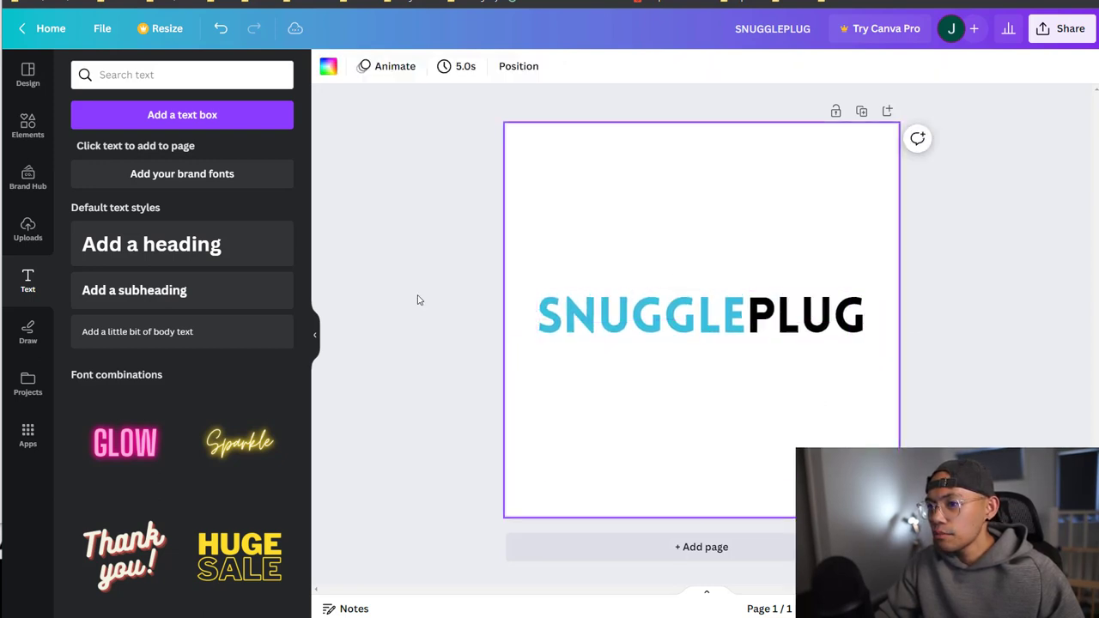
Search Elements for ear, ear sleeping, Zzz and ear plug graphics
{"action": "left_click", "coordinate": [27, 127]}
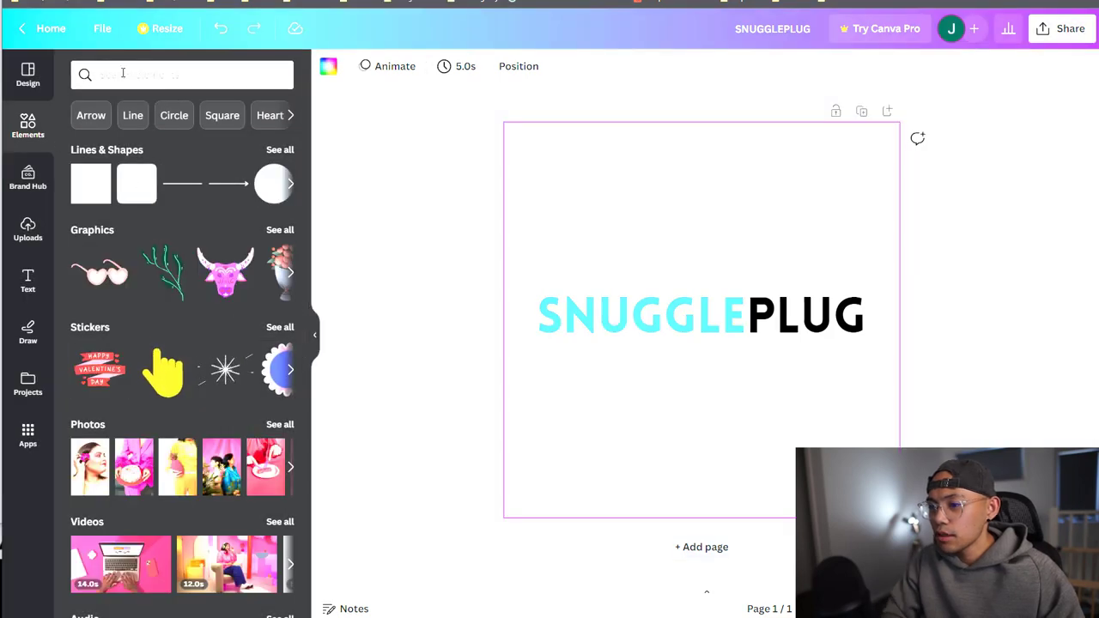
{"action": "left_click", "coordinate": [123, 74]}
{"action": "type", "text": "ear"}
{"action": "key", "text": "Return"}
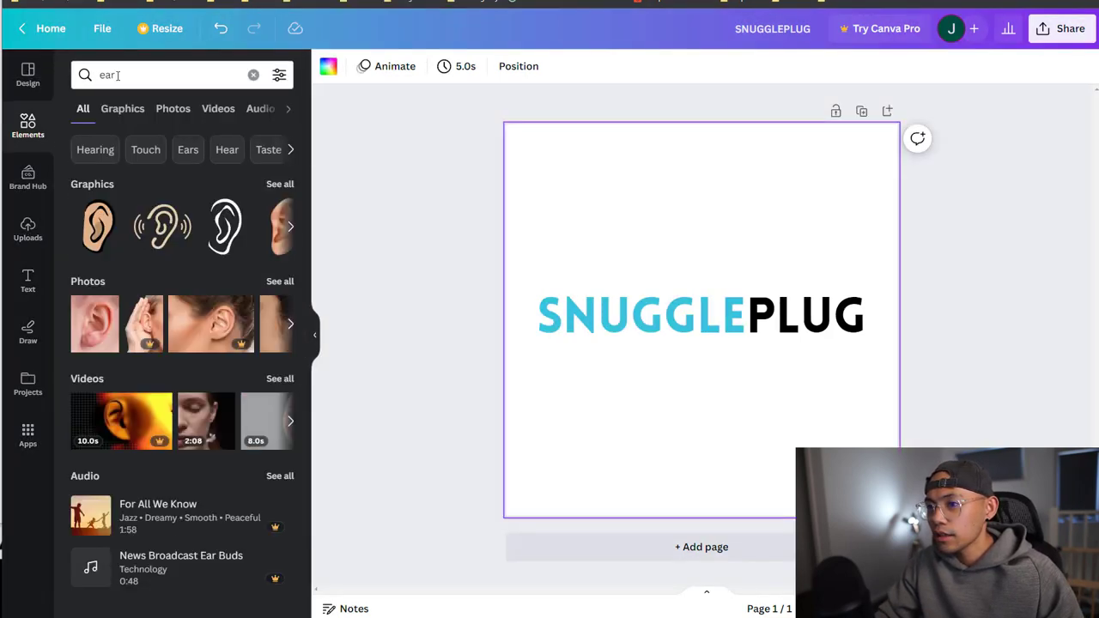
{"action": "left_click", "coordinate": [118, 74]}
{"action": "type", "text": "sleeping"}
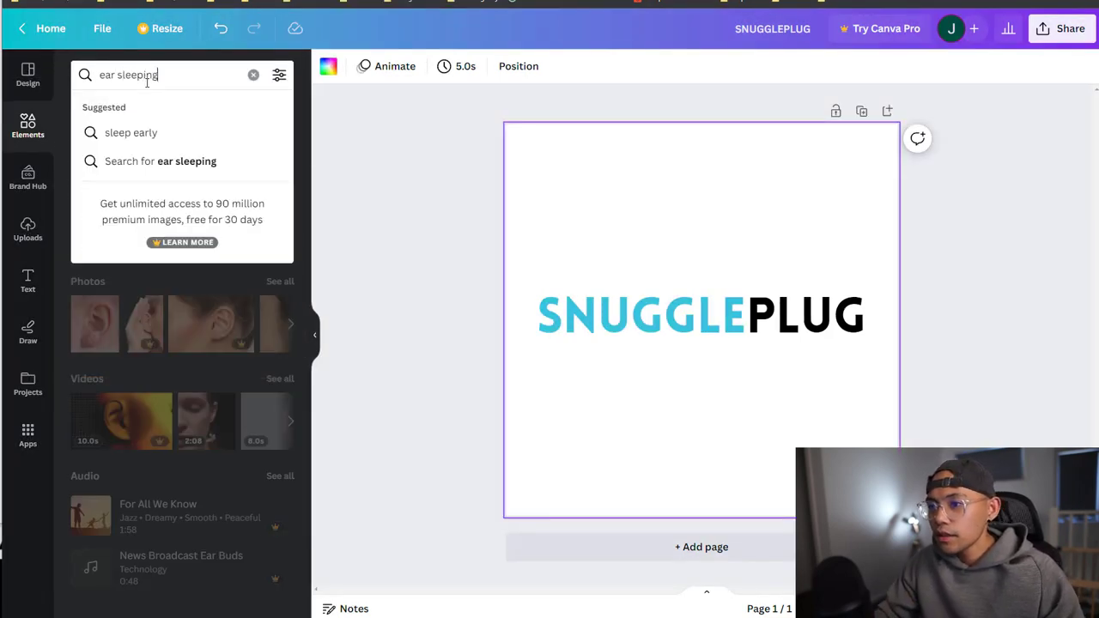
{"action": "key", "text": "Return"}
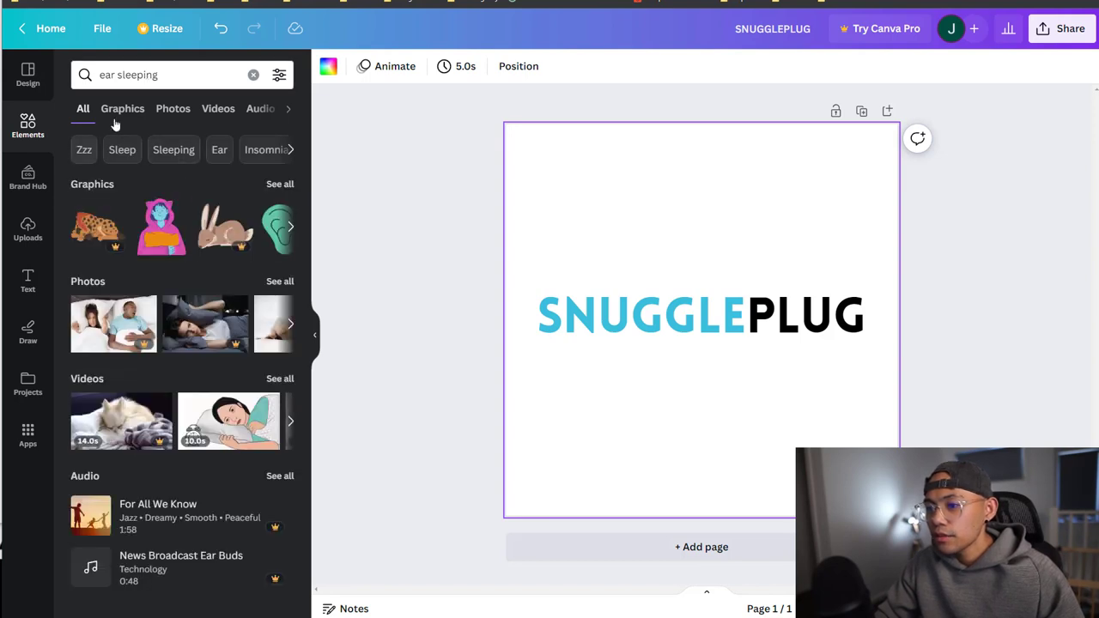
{"action": "left_click", "coordinate": [86, 150]}
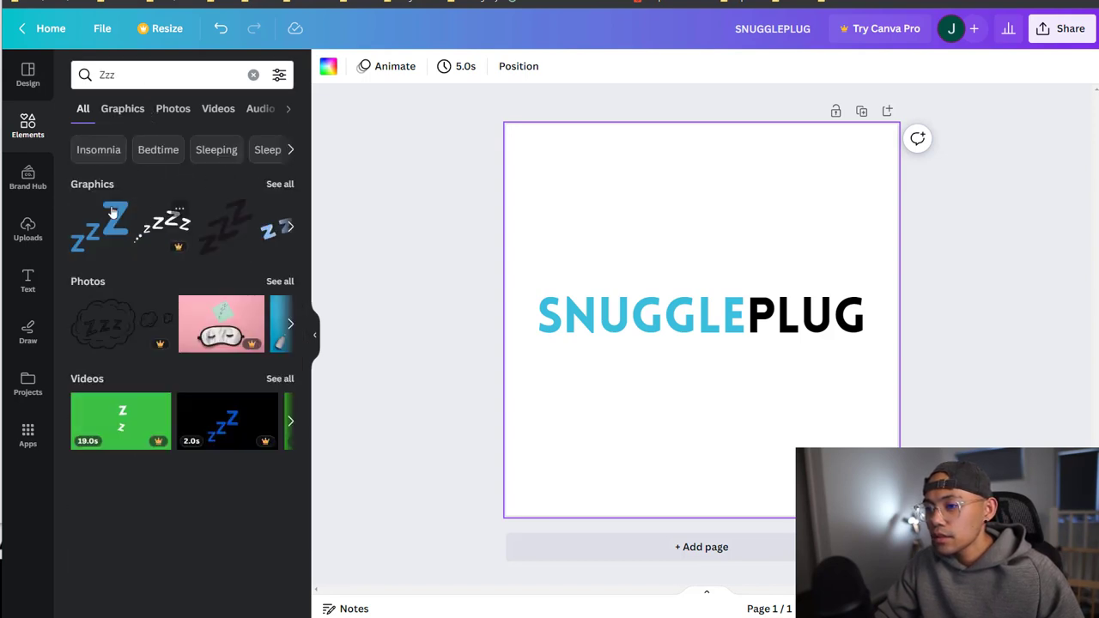
{"action": "left_click", "coordinate": [279, 282]}
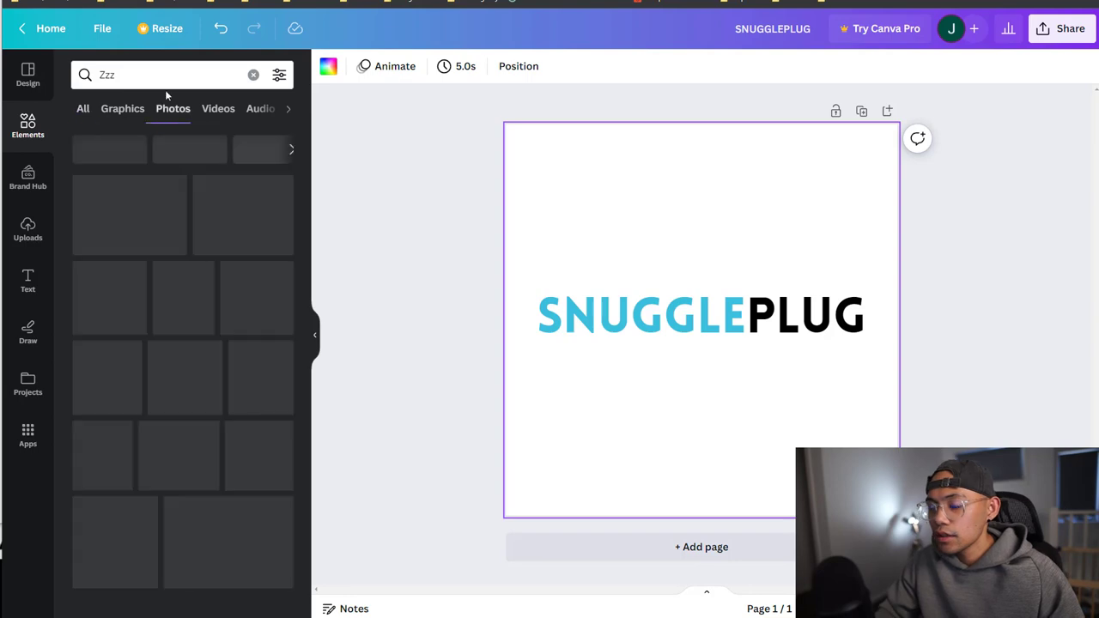
{"action": "left_click", "coordinate": [155, 75]}
{"action": "key", "text": "ctrl+a"}
{"action": "type", "text": "ear plug"}
{"action": "key", "text": "Return"}
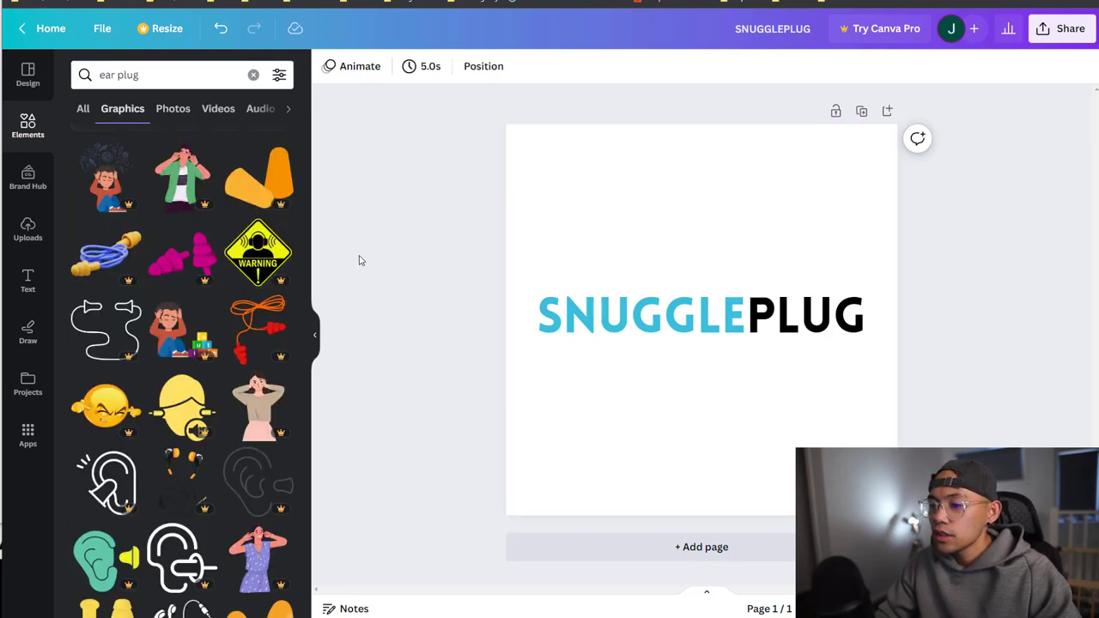
Enlarge the SNUGGLEPLUG text slightly, to size 49.1
{"action": "scroll", "coordinate": [283, 312], "scroll_direction": "down", "scroll_amount": 5}
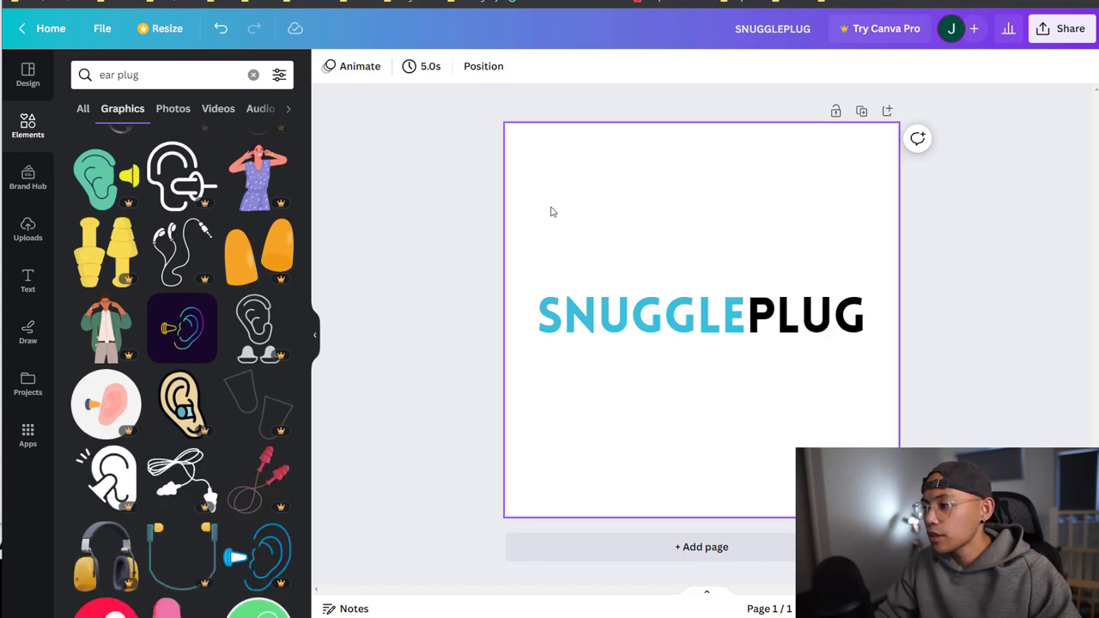
{"action": "left_click_drag", "start_coordinate": [491, 220], "coordinate": [879, 351]}
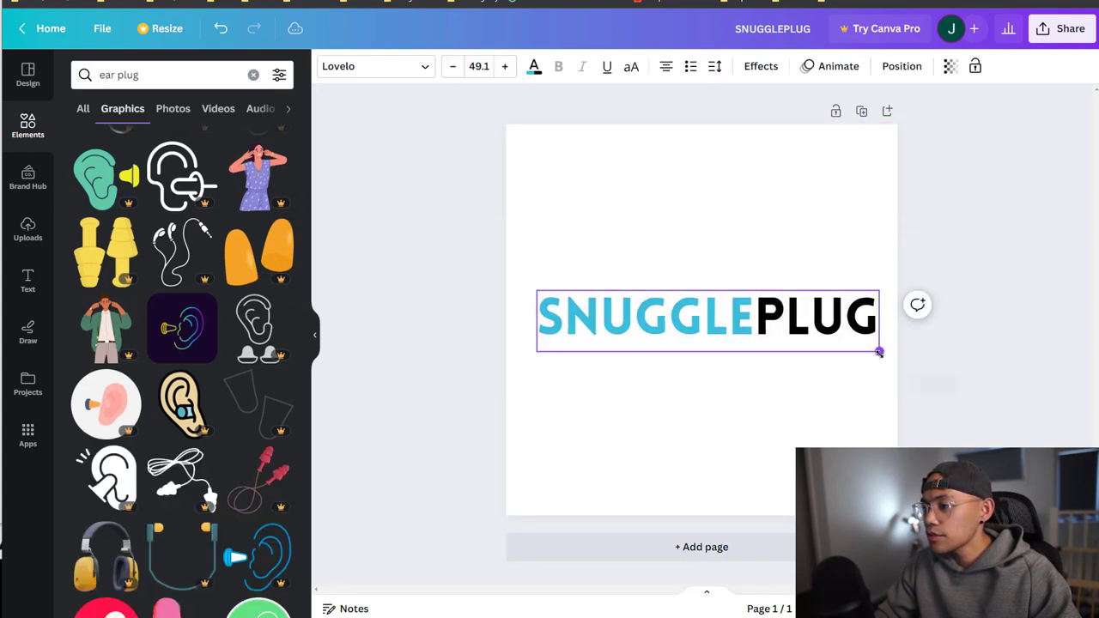
{"action": "mouse_move", "coordinate": [791, 316]}
{"action": "left_mouse_down"}
{"action": "mouse_move", "coordinate": [772, 316]}
{"action": "mouse_move", "coordinate": [802, 316]}
{"action": "mouse_move", "coordinate": [788, 316]}
{"action": "left_mouse_up"}
Search Elements for 'tm' and add a TM graphic to the page
{"action": "left_click", "coordinate": [701, 416]}
{"action": "left_click", "coordinate": [127, 78]}
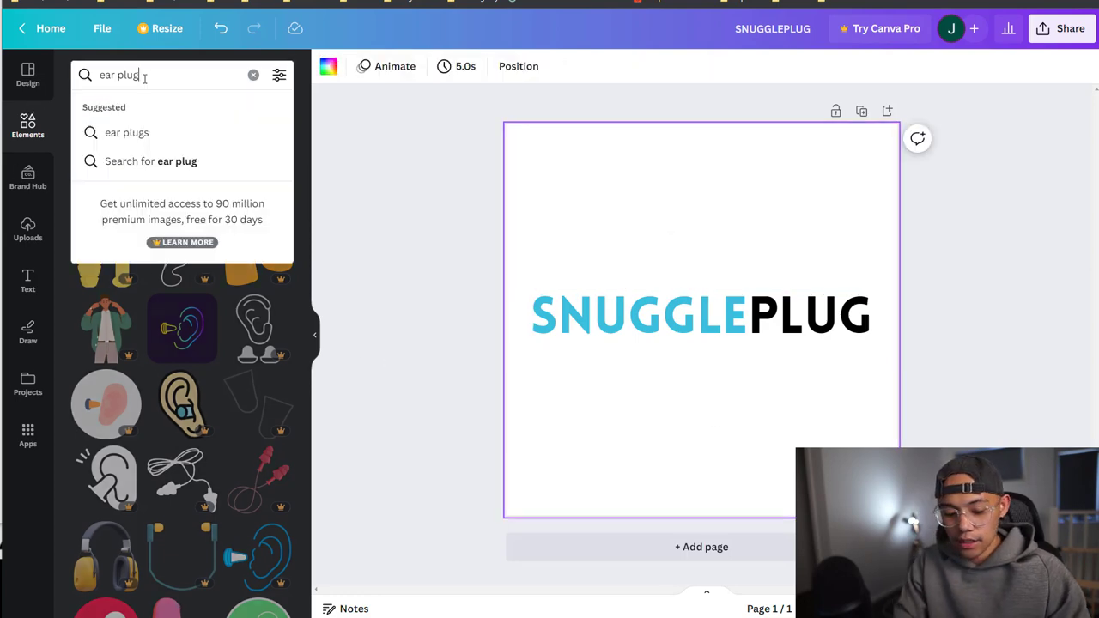
{"action": "triple_click", "coordinate": [147, 78]}
{"action": "type", "text": "tm"}
{"action": "key", "text": "Return"}
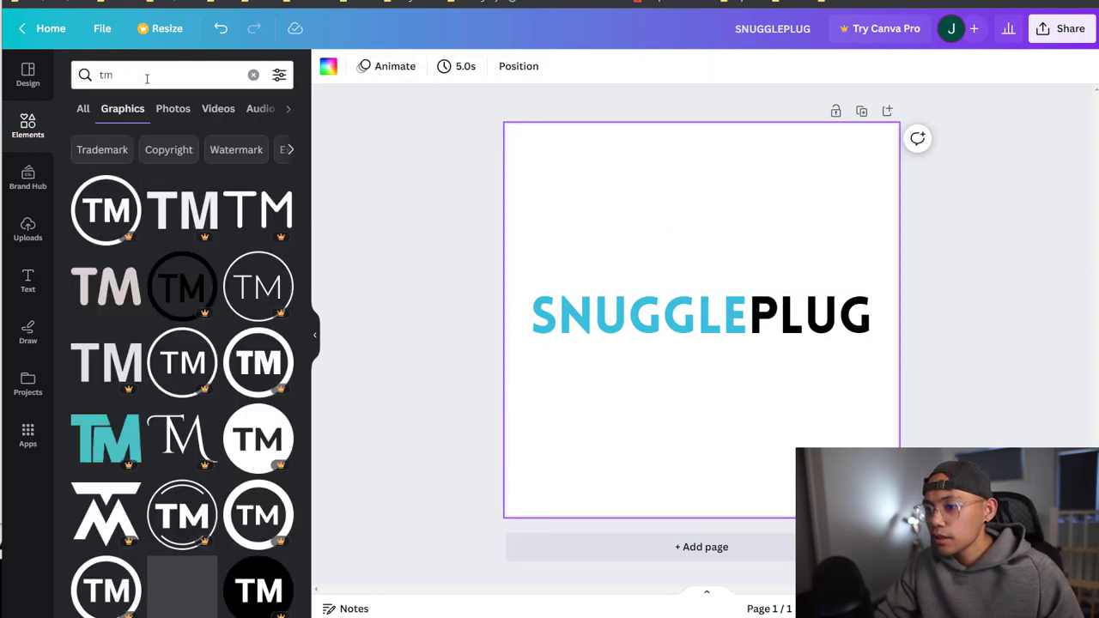
{"action": "left_click", "coordinate": [117, 292]}
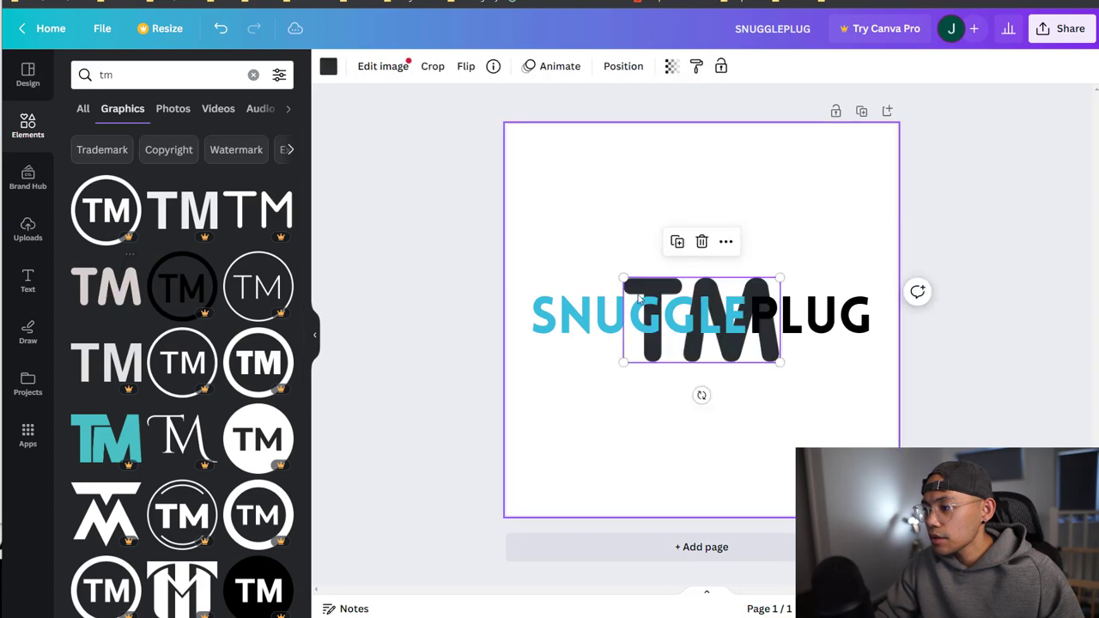
Shrink the TM mark to superscript size and place it at PLUG's top-right end
{"action": "left_click", "coordinate": [752, 348]}
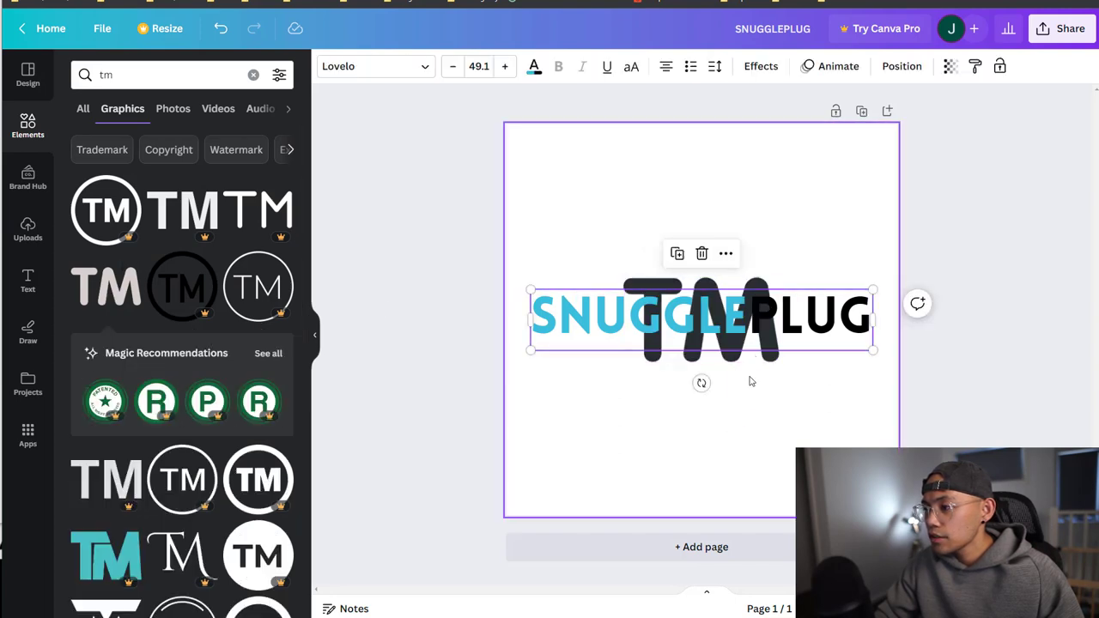
{"action": "left_click", "coordinate": [766, 288]}
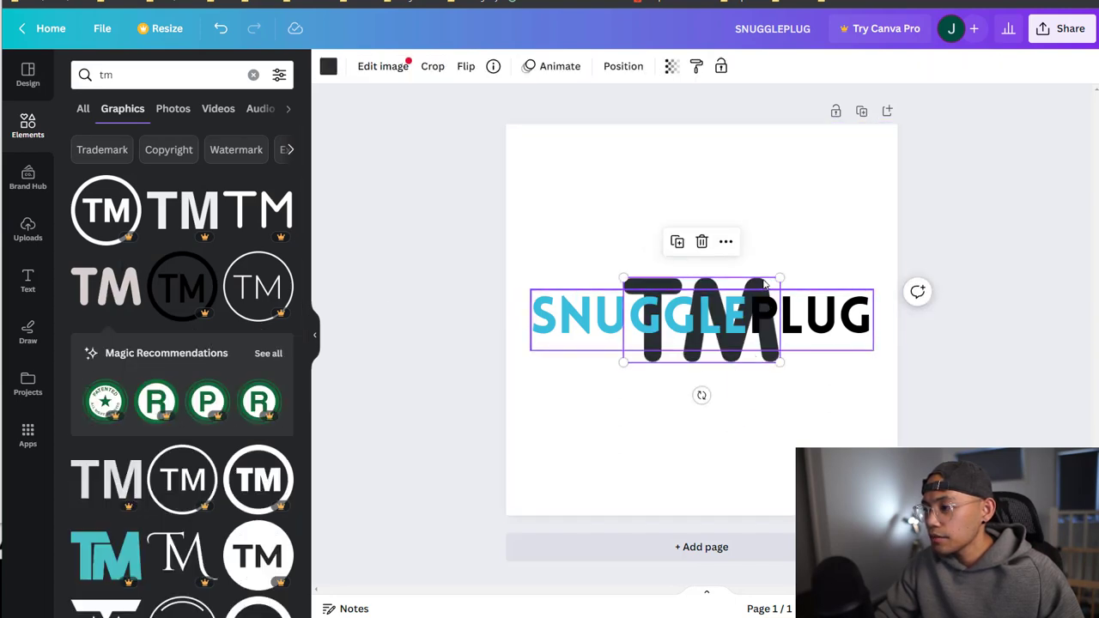
{"action": "left_click", "coordinate": [744, 215]}
{"action": "left_click", "coordinate": [759, 292]}
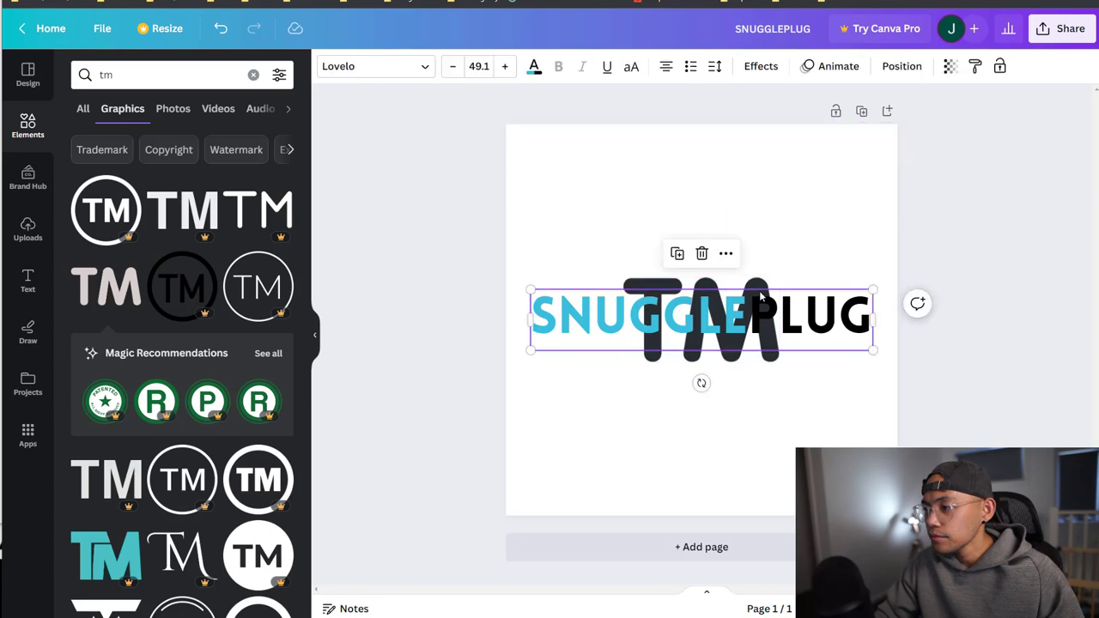
{"action": "left_click_drag", "start_coordinate": [759, 290], "coordinate": [643, 297]}
{"action": "left_click", "coordinate": [771, 315]}
{"action": "left_click_drag", "start_coordinate": [723, 362], "coordinate": [721, 324]}
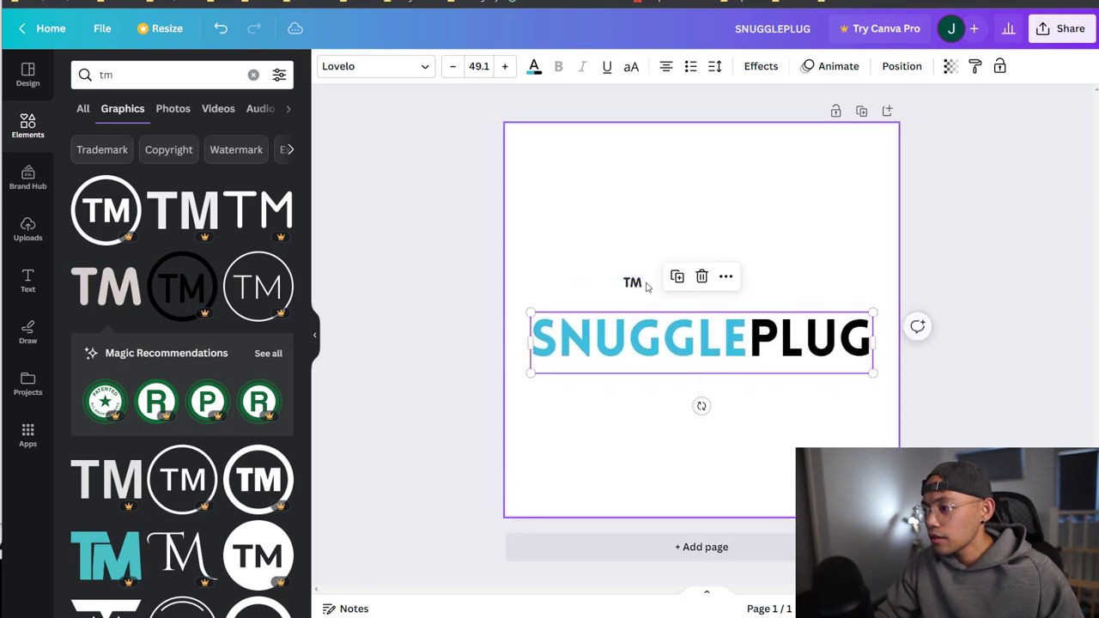
{"action": "left_click_drag", "start_coordinate": [633, 283], "coordinate": [867, 250]}
{"action": "left_click_drag", "start_coordinate": [771, 340], "coordinate": [771, 316]}
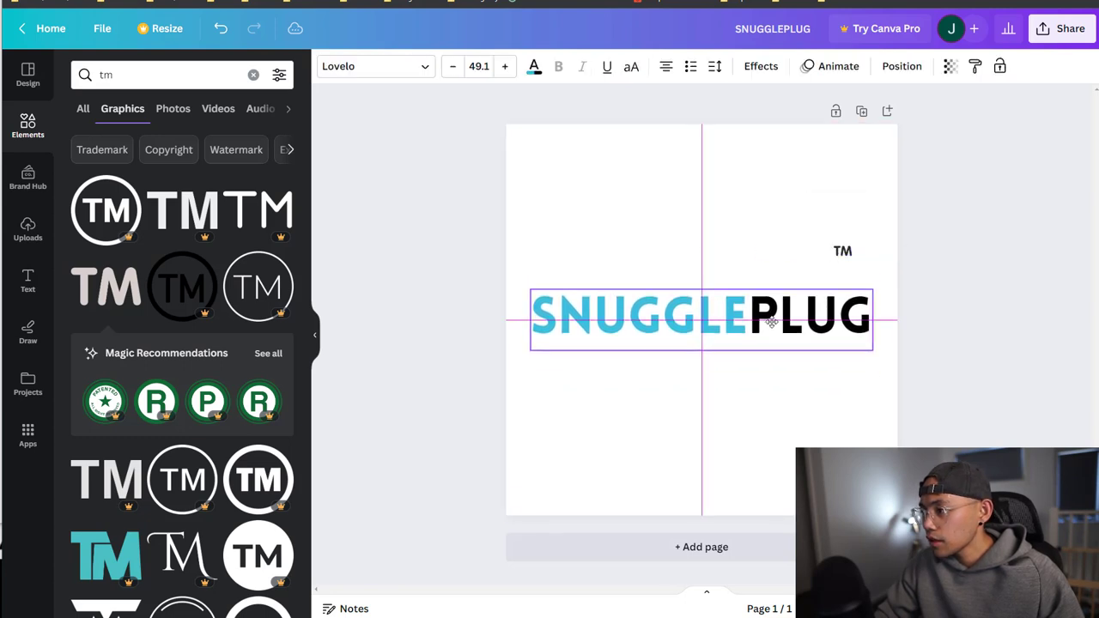
{"action": "left_click_drag", "start_coordinate": [844, 251], "coordinate": [883, 296]}
{"action": "left_click", "coordinate": [871, 392]}
Recentre the SNUGGLEPLUG wordmark and TM mark together on the page
{"action": "left_click", "coordinate": [883, 298]}
{"action": "left_click", "coordinate": [848, 384]}
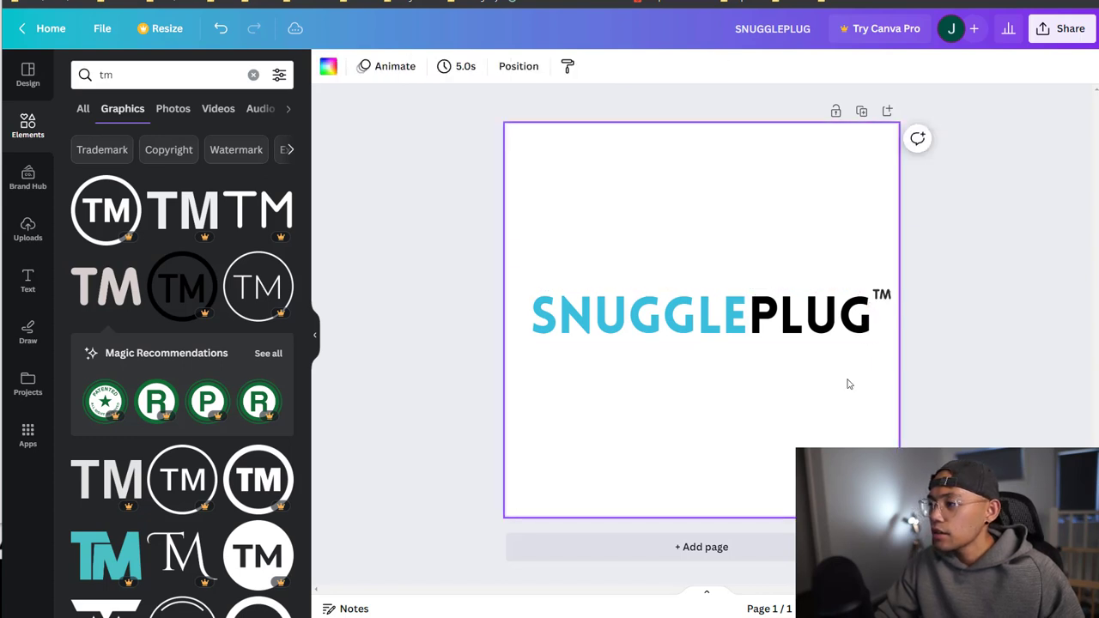
{"action": "left_click", "coordinate": [814, 324]}
{"action": "left_click_drag", "start_coordinate": [814, 325], "coordinate": [803, 316]}
{"action": "left_click_drag", "start_coordinate": [396, 210], "coordinate": [805, 397]}
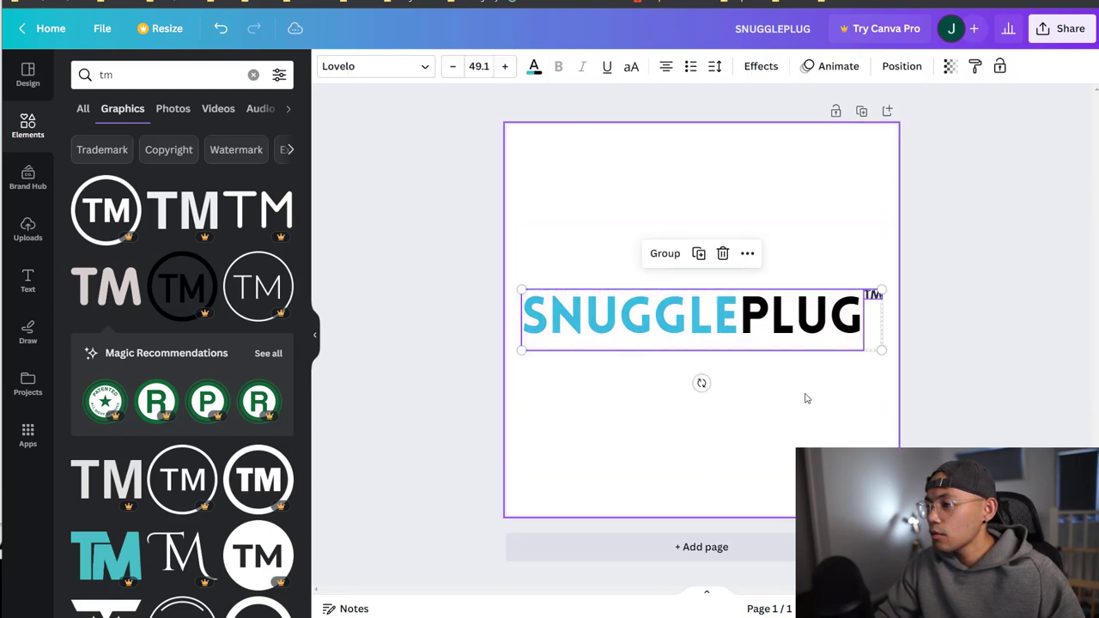
{"action": "left_click", "coordinate": [806, 398]}
Duplicate the page and give Page 2 a light blue background
{"action": "left_click", "coordinate": [861, 111]}
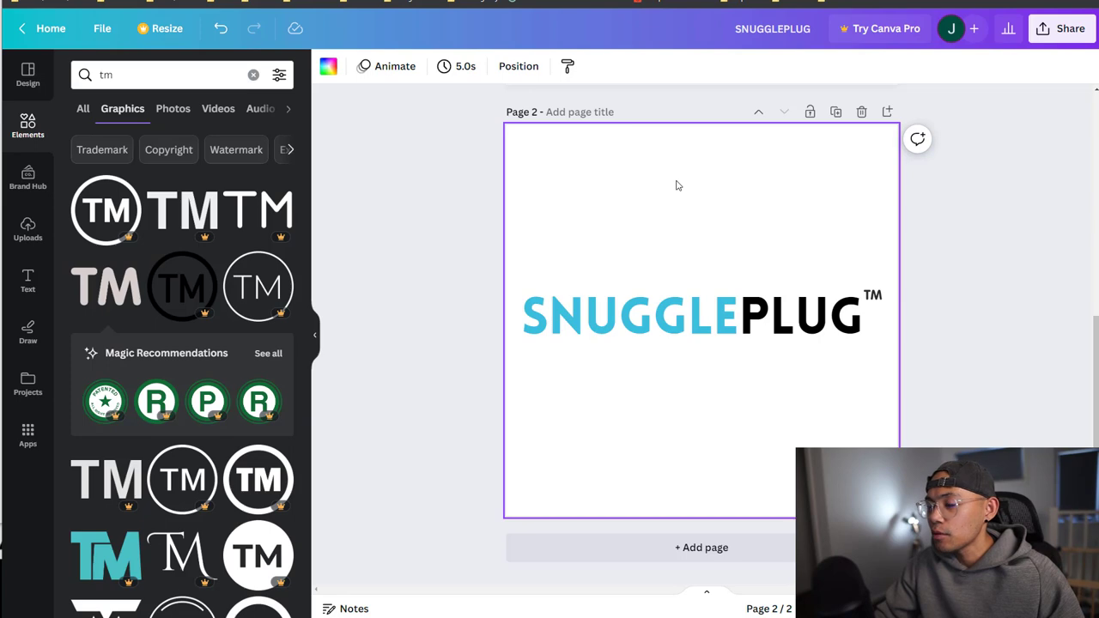
{"action": "left_click", "coordinate": [648, 318]}
{"action": "left_click", "coordinate": [621, 228]}
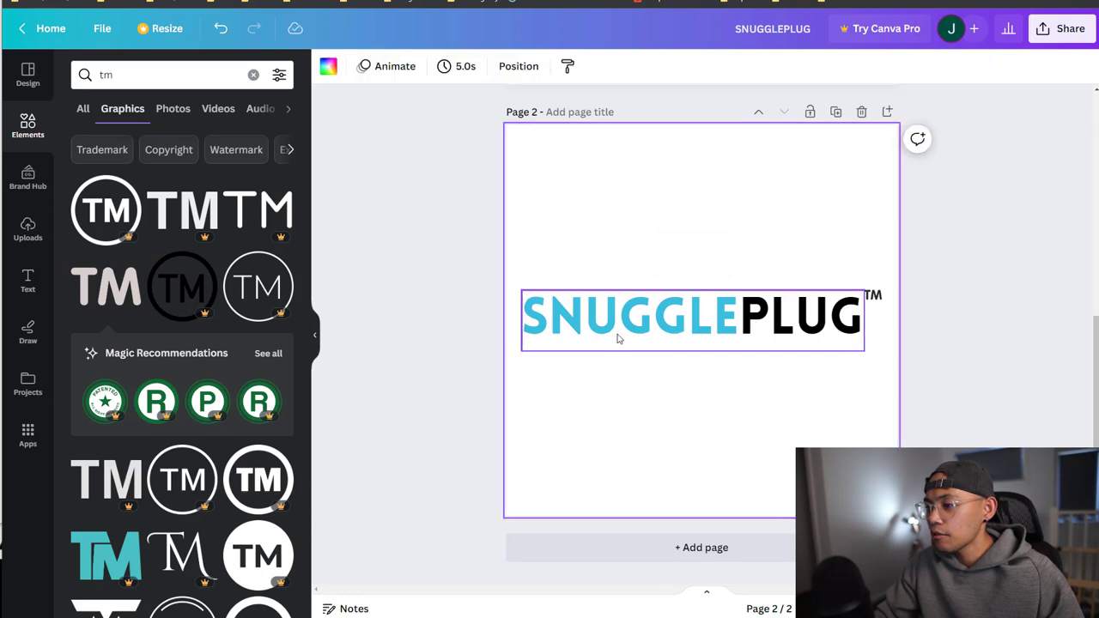
{"action": "left_click", "coordinate": [328, 66]}
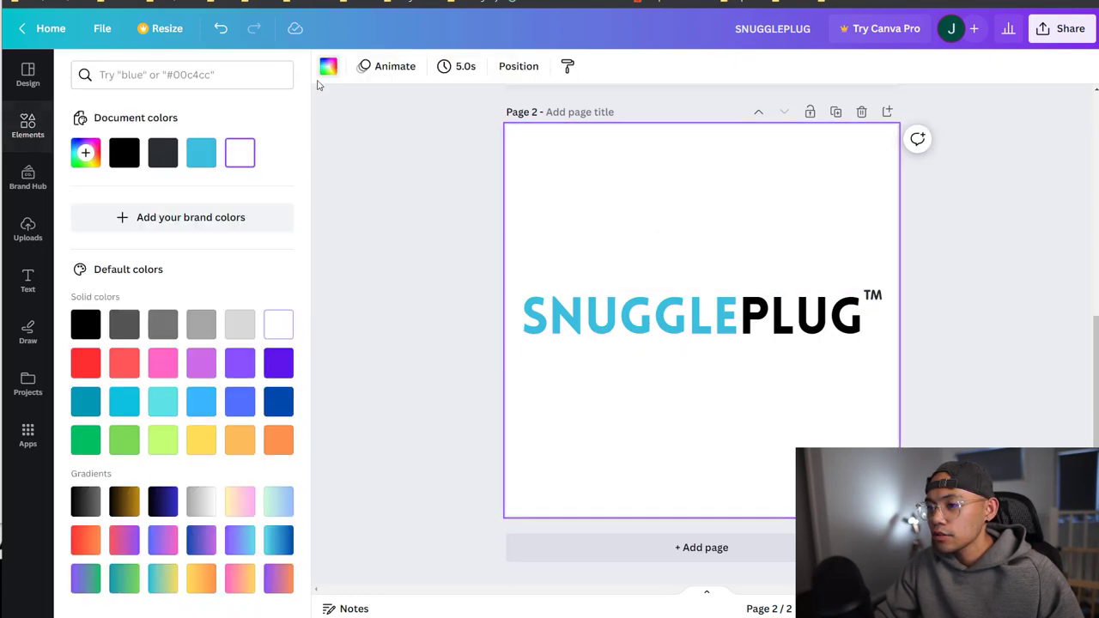
{"action": "left_click", "coordinate": [201, 152]}
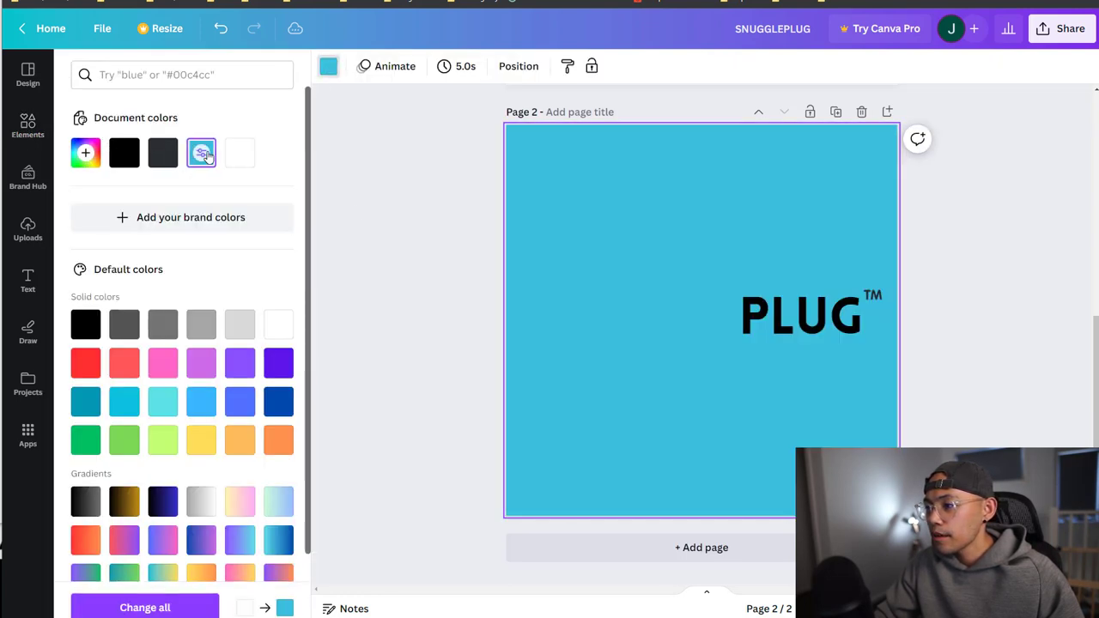
Turn the SNUGGLE letters on Page 2 white
{"action": "double_click", "coordinate": [642, 309]}
{"action": "key", "text": "BackSpace"}
{"action": "key", "text": "ctrl+z"}
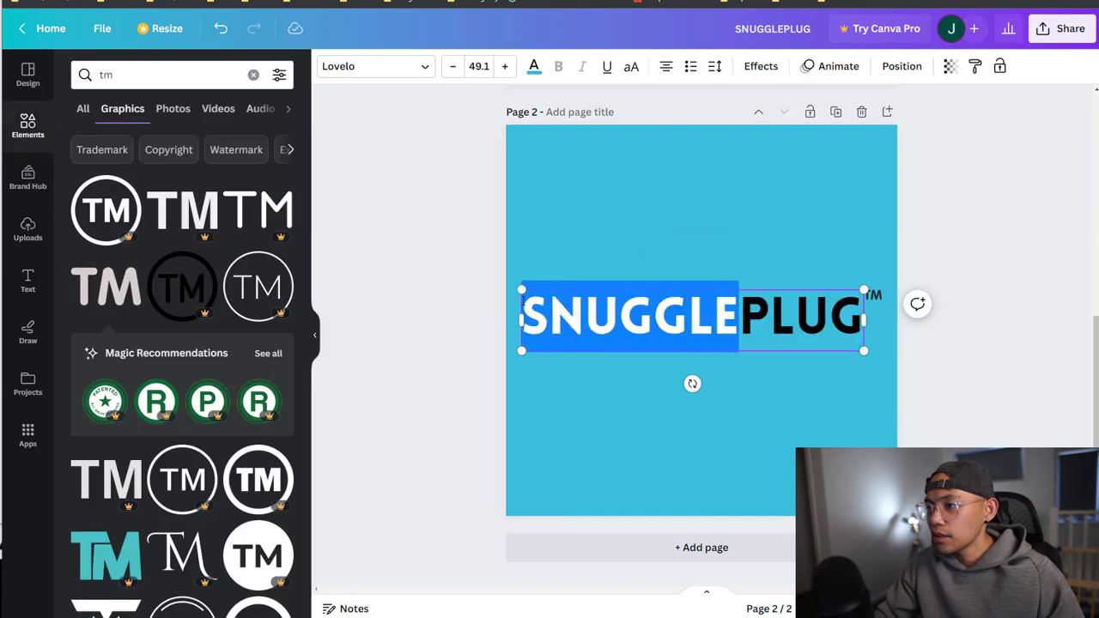
{"action": "left_click", "coordinate": [533, 66]}
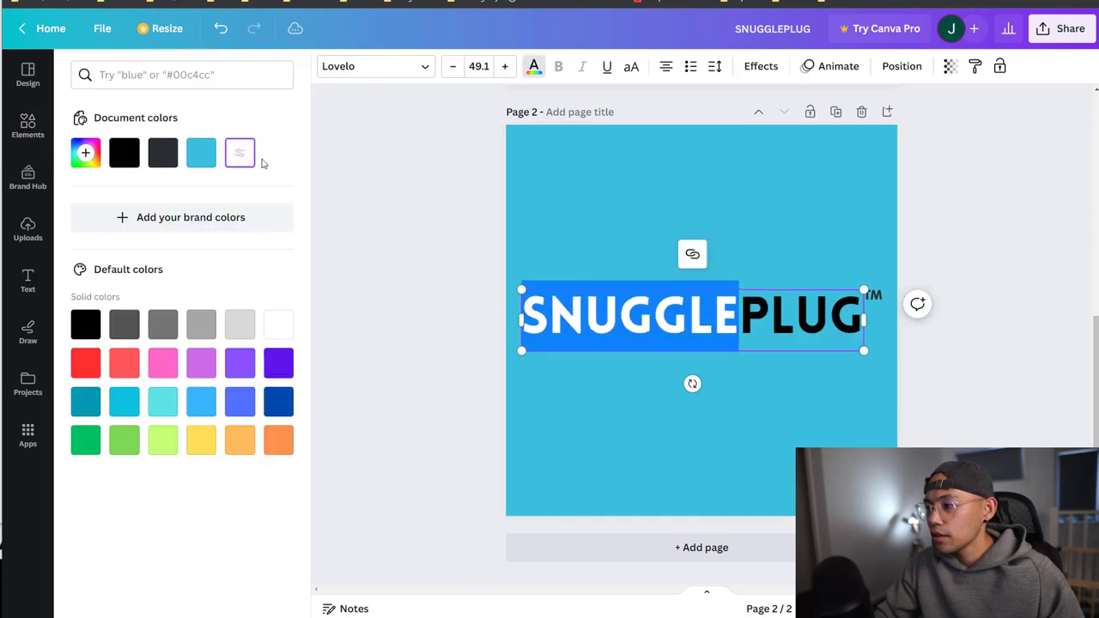
{"action": "left_click", "coordinate": [654, 444]}
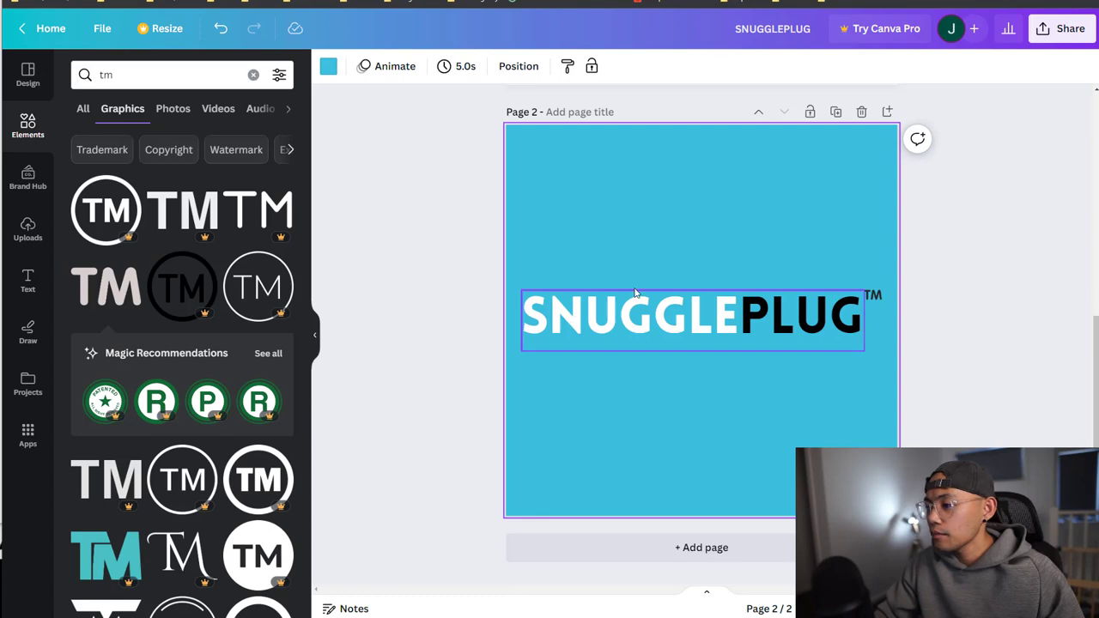
Shrink the wordmark and TM slightly and centre them on the blue page
{"action": "key", "text": "ctrl+a"}
{"action": "left_click_drag", "start_coordinate": [882, 350], "coordinate": [836, 341]}
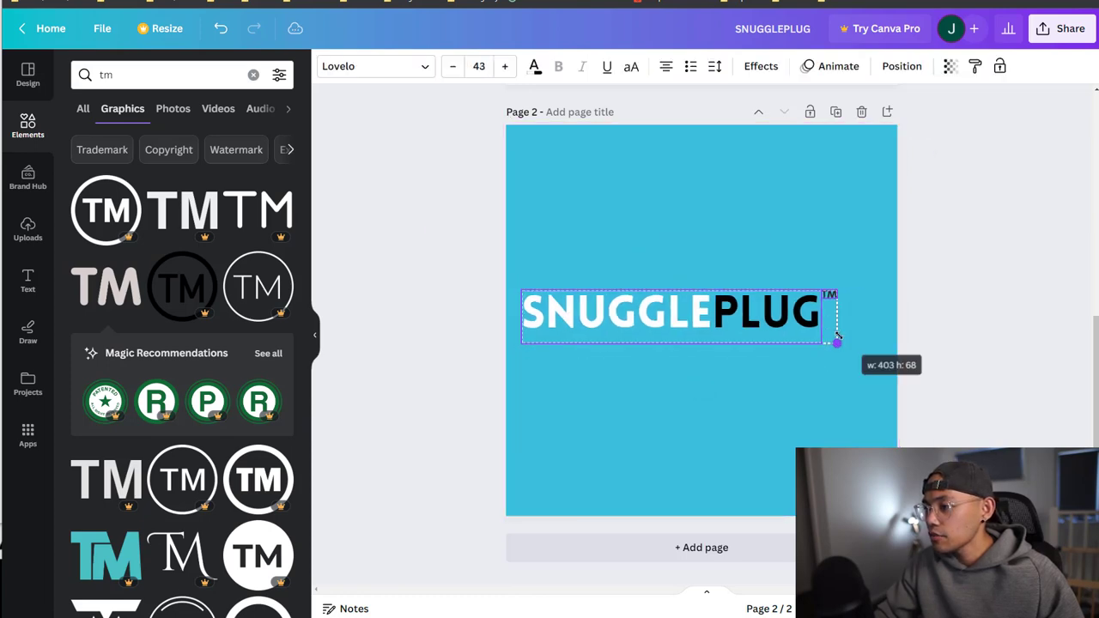
{"action": "left_click_drag", "start_coordinate": [721, 318], "coordinate": [749, 316]}
Download all 2 pages of the 500×500 design as PNG via Share > Download
{"action": "scroll", "coordinate": [521, 204], "scroll_direction": "up", "scroll_amount": 5}
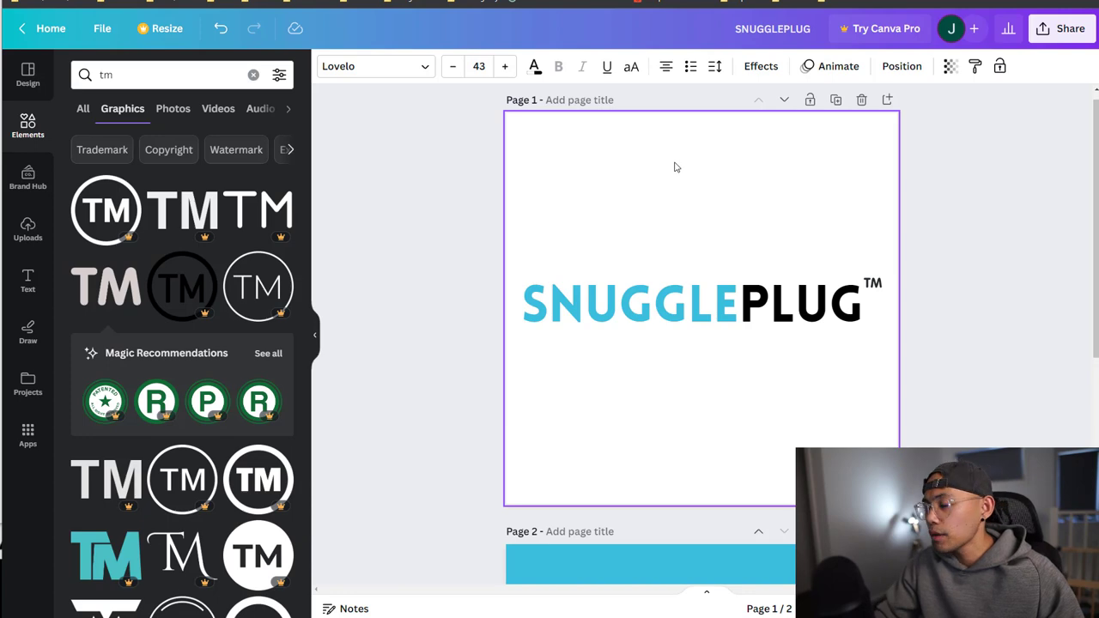
{"action": "scroll", "coordinate": [764, 447], "scroll_direction": "down", "scroll_amount": 5}
{"action": "key", "text": "ctrl+v"}
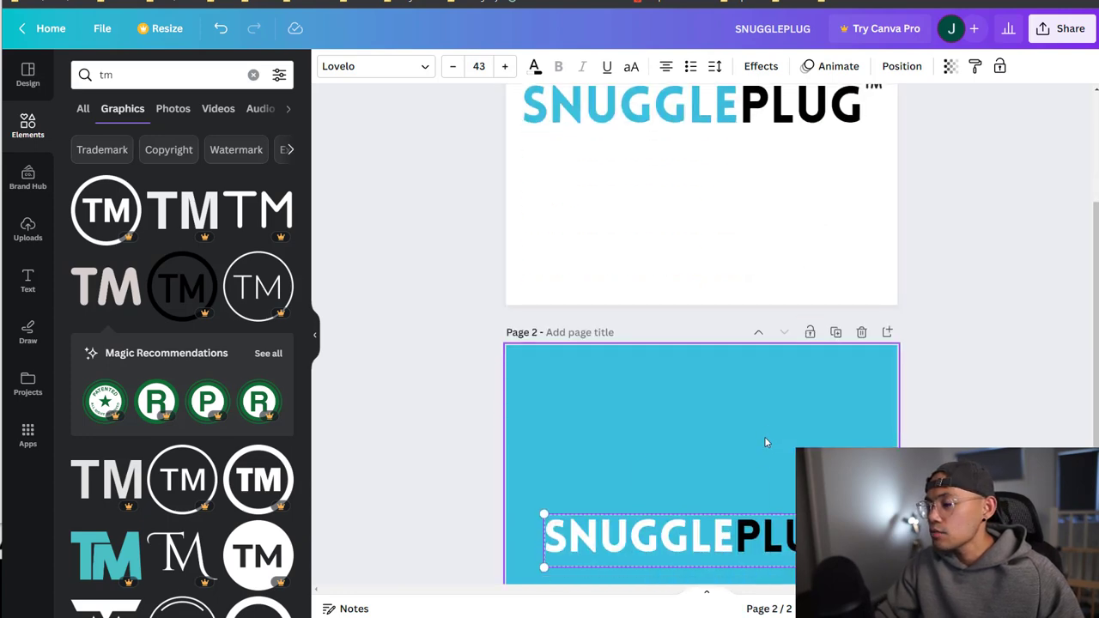
{"action": "scroll", "coordinate": [584, 365], "scroll_direction": "up", "scroll_amount": 4}
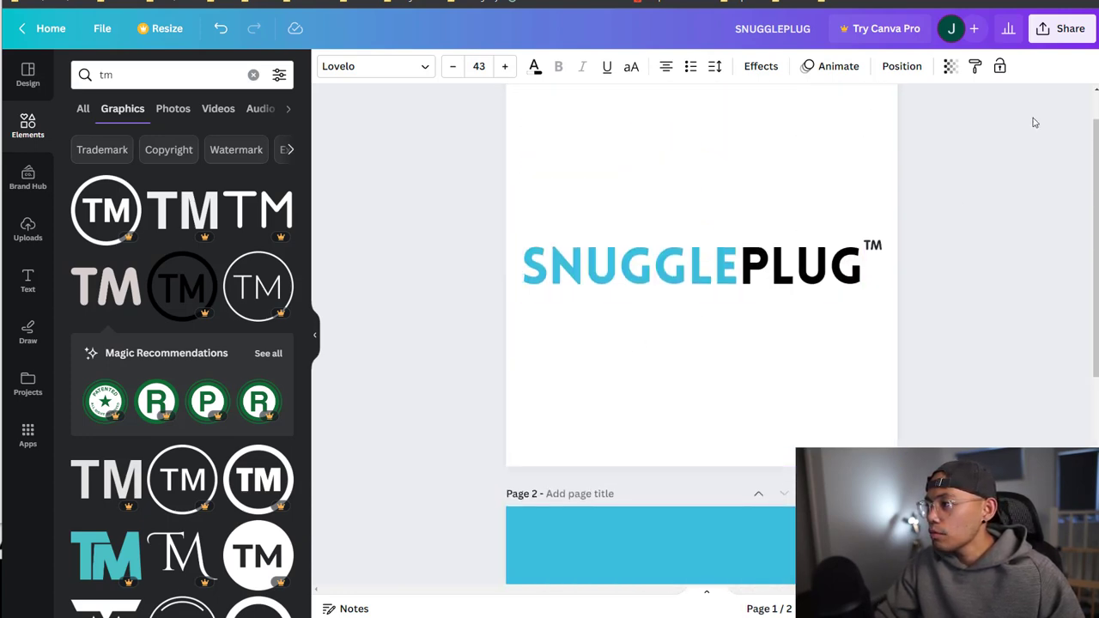
{"action": "left_click", "coordinate": [1066, 34]}
{"action": "left_click", "coordinate": [918, 403]}
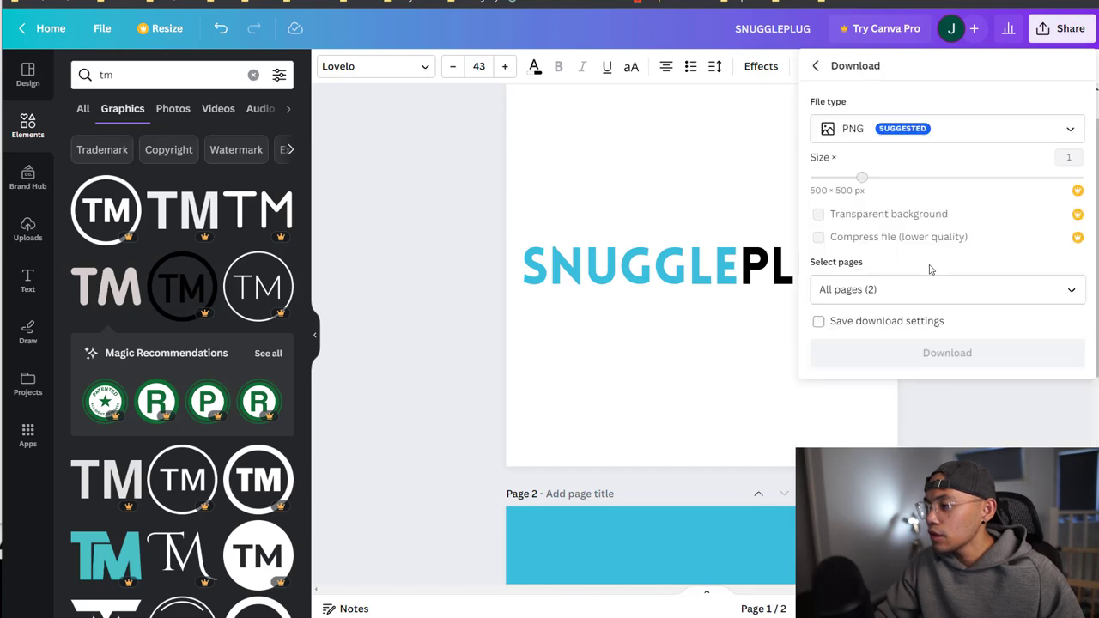
{"action": "left_click", "coordinate": [940, 141]}
{"action": "left_click", "coordinate": [956, 217]}
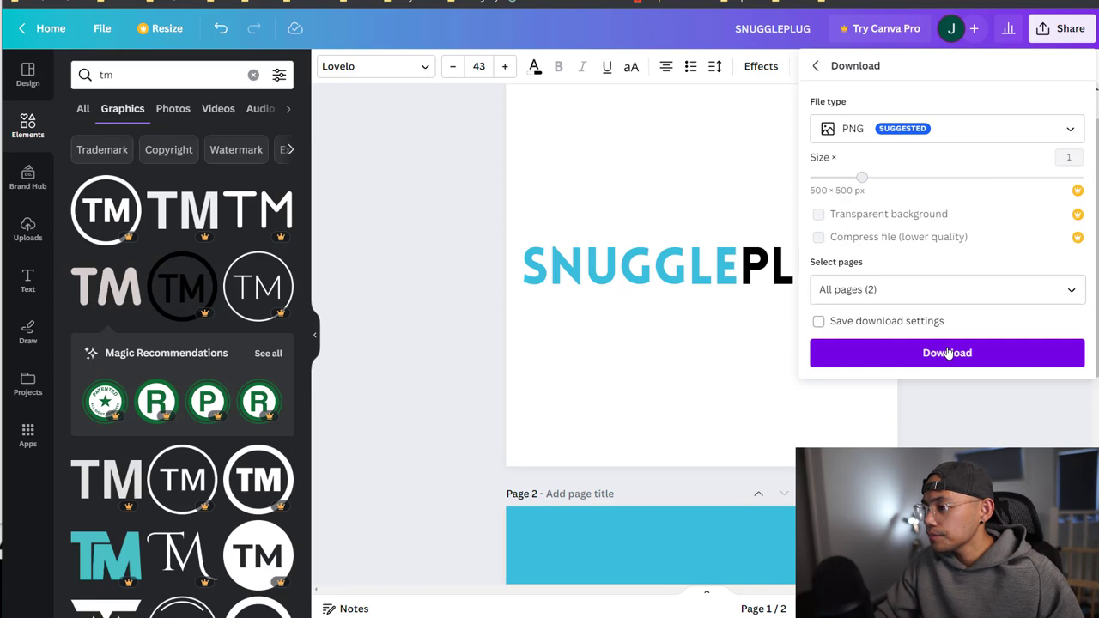
{"action": "scroll", "coordinate": [731, 459], "scroll_direction": "down", "scroll_amount": 2}
{"action": "left_click", "coordinate": [653, 549]}
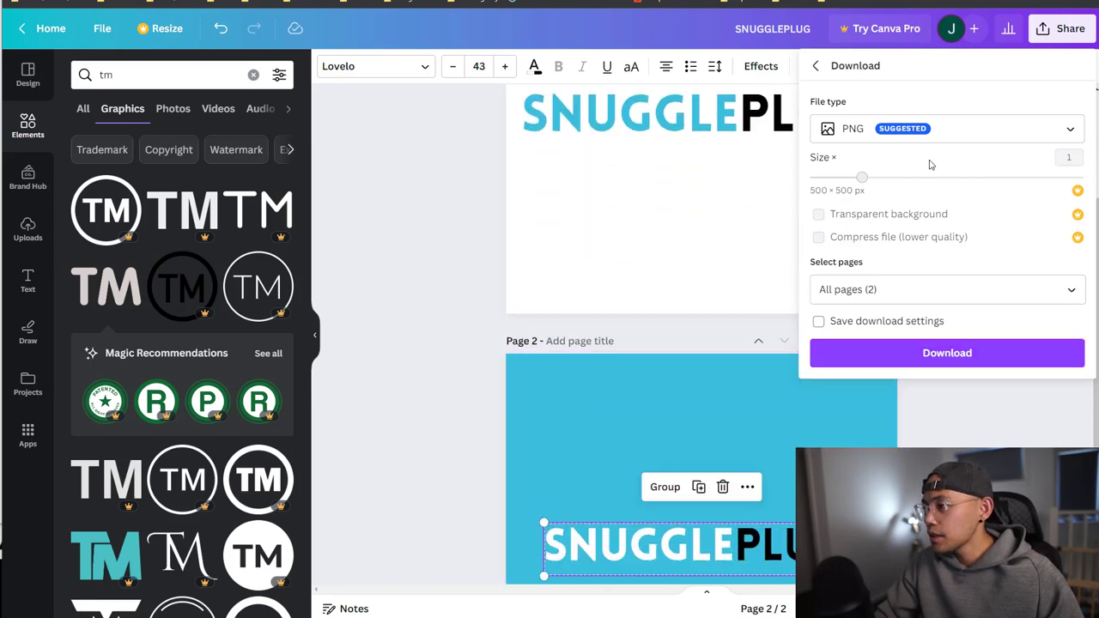
{"action": "left_click", "coordinate": [990, 354]}
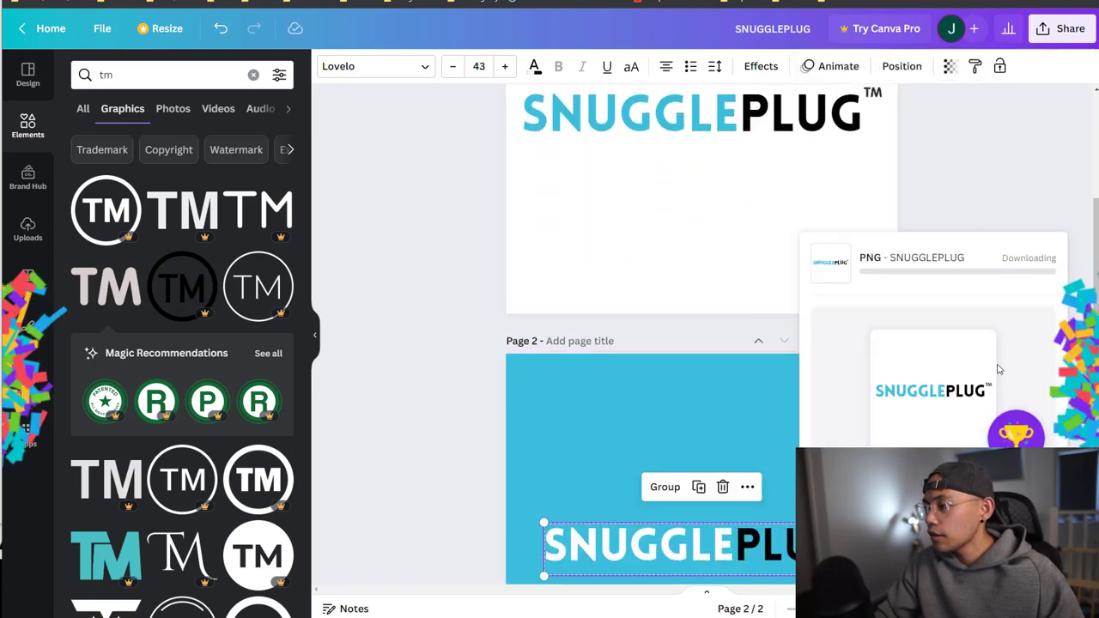
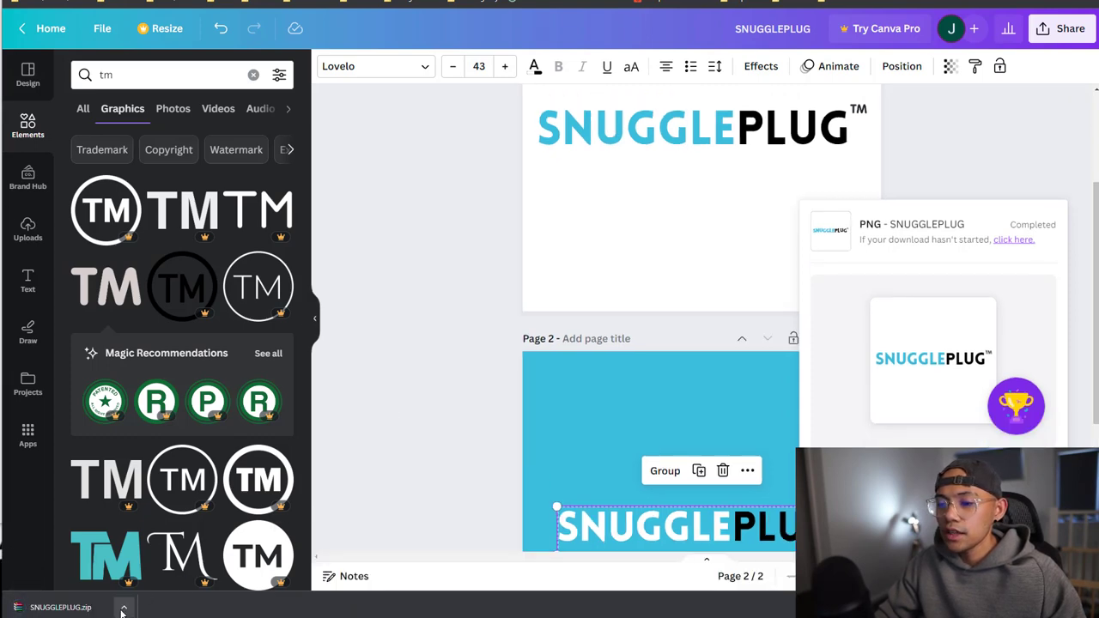
Reveal the downloaded SNUGGLEPLUG.zip in its folder and switch to the Shopify admin
{"action": "left_click", "coordinate": [123, 611]}
{"action": "left_click", "coordinate": [141, 571]}
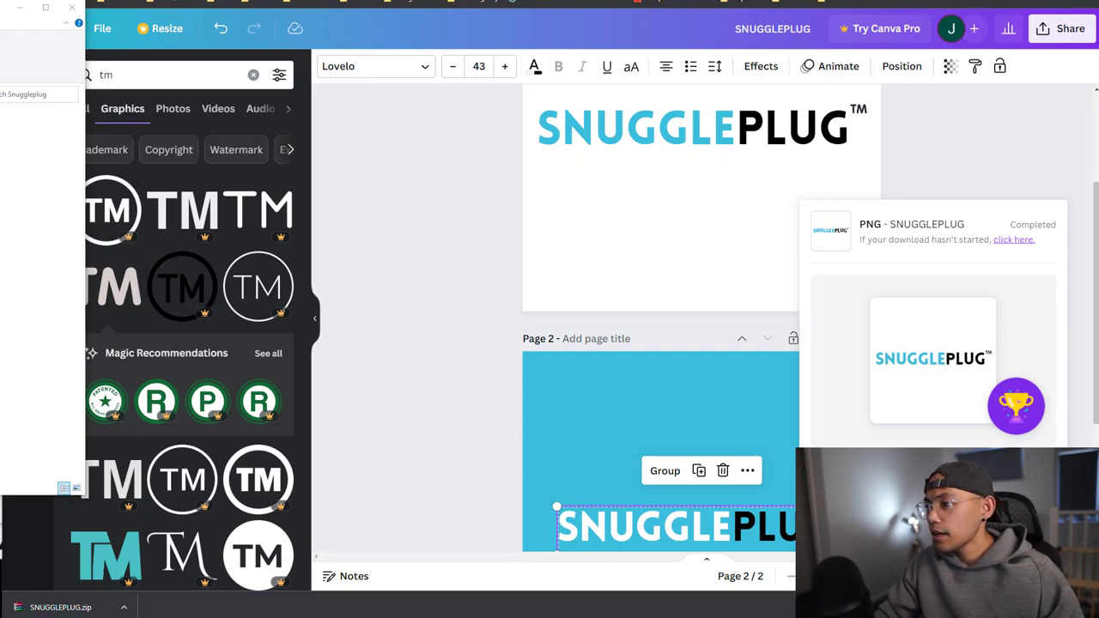
{"action": "key", "text": "ctrl+Tab"}
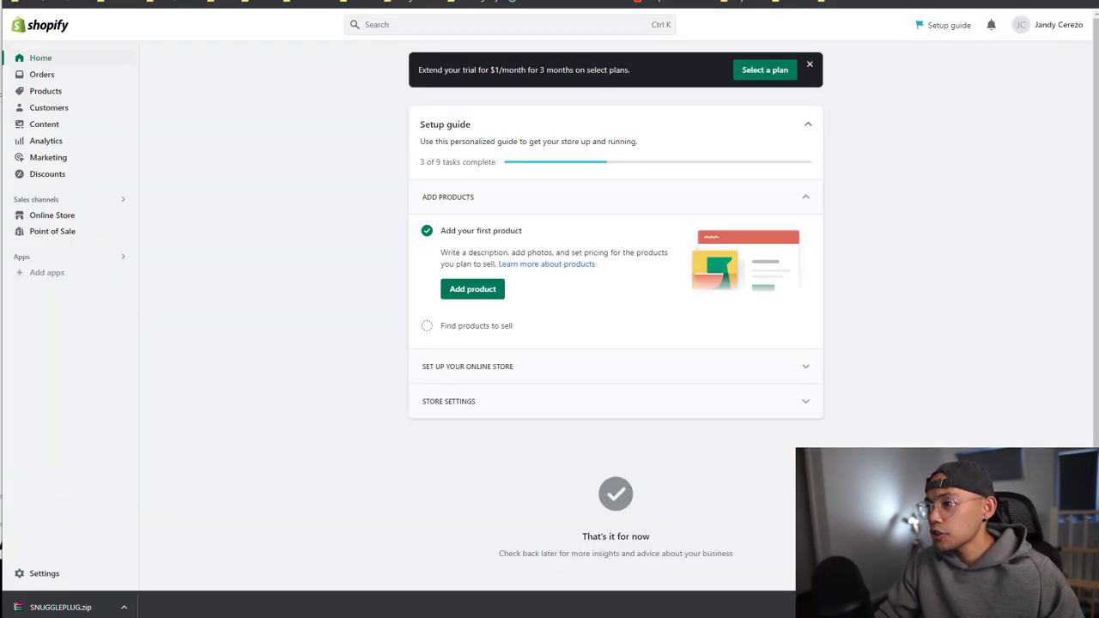
Open the Header section settings in the Dawn theme editor
{"action": "left_click", "coordinate": [51, 215]}
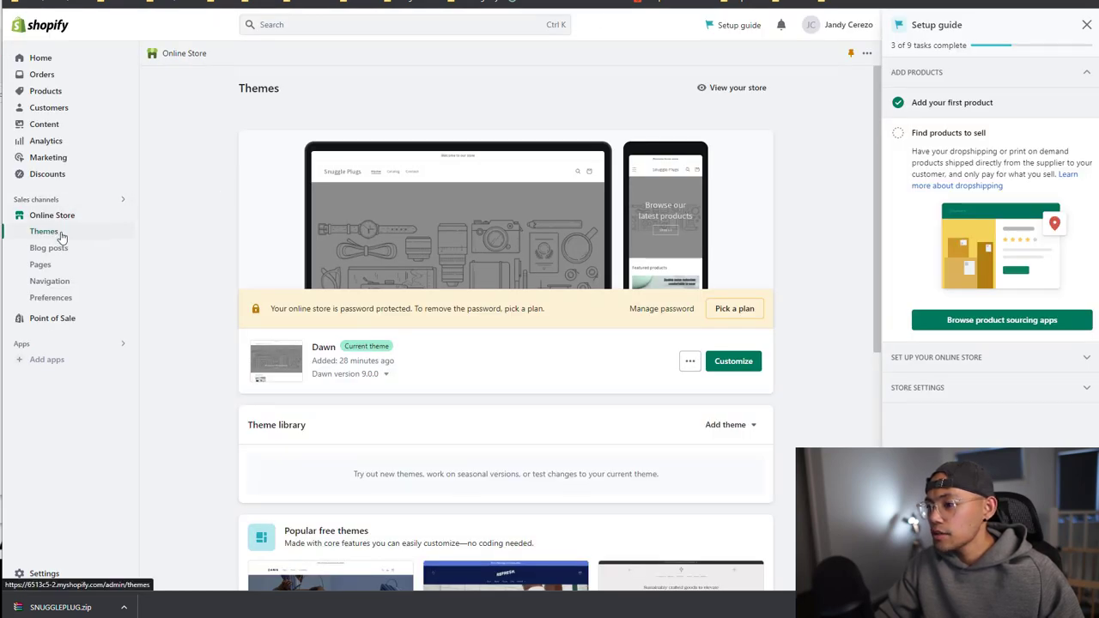
{"action": "left_click", "coordinate": [749, 367]}
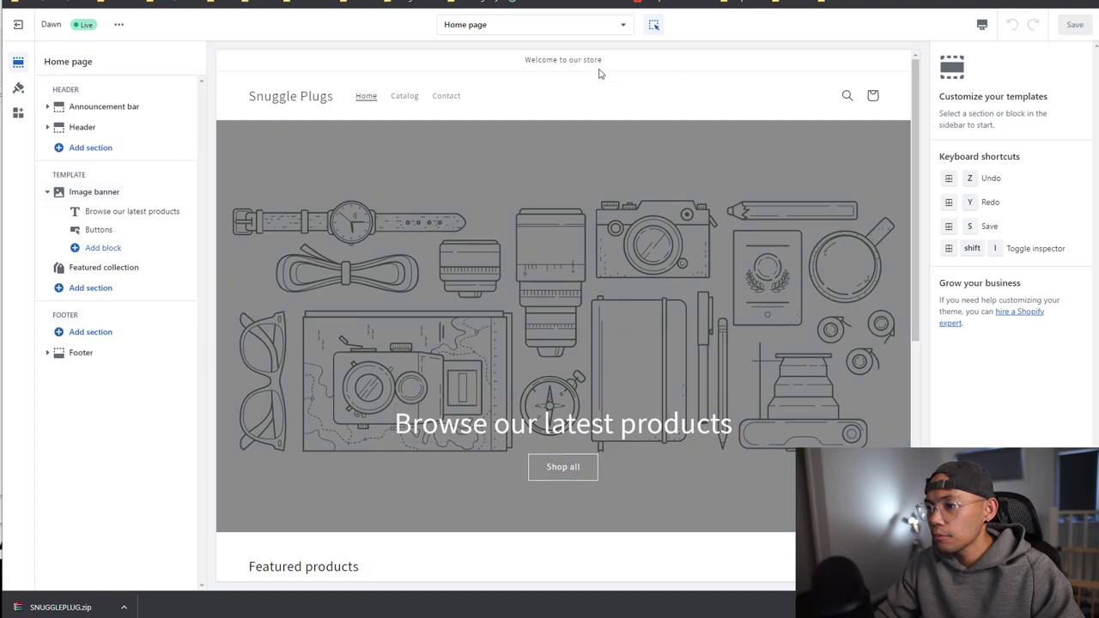
{"action": "left_click", "coordinate": [94, 127]}
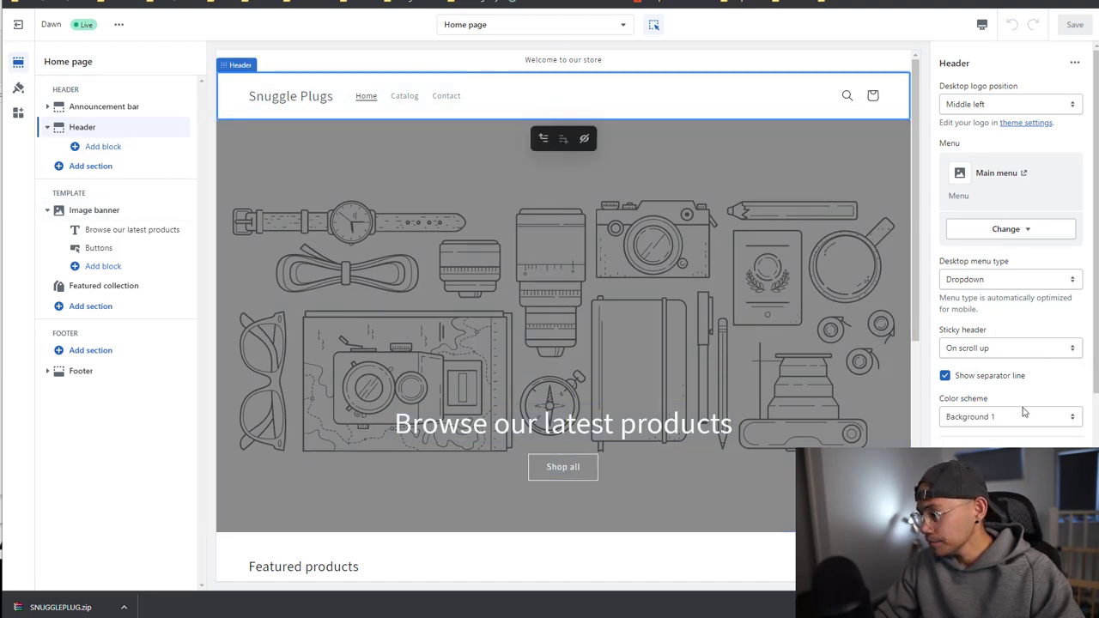
Set the desktop logo position to Middle center, then go to the Logo theme settings
{"action": "scroll", "coordinate": [1025, 406], "scroll_direction": "down", "scroll_amount": 4}
{"action": "scroll", "coordinate": [1025, 404], "scroll_direction": "up", "scroll_amount": 2}
{"action": "scroll", "coordinate": [1024, 402], "scroll_direction": "up", "scroll_amount": 2}
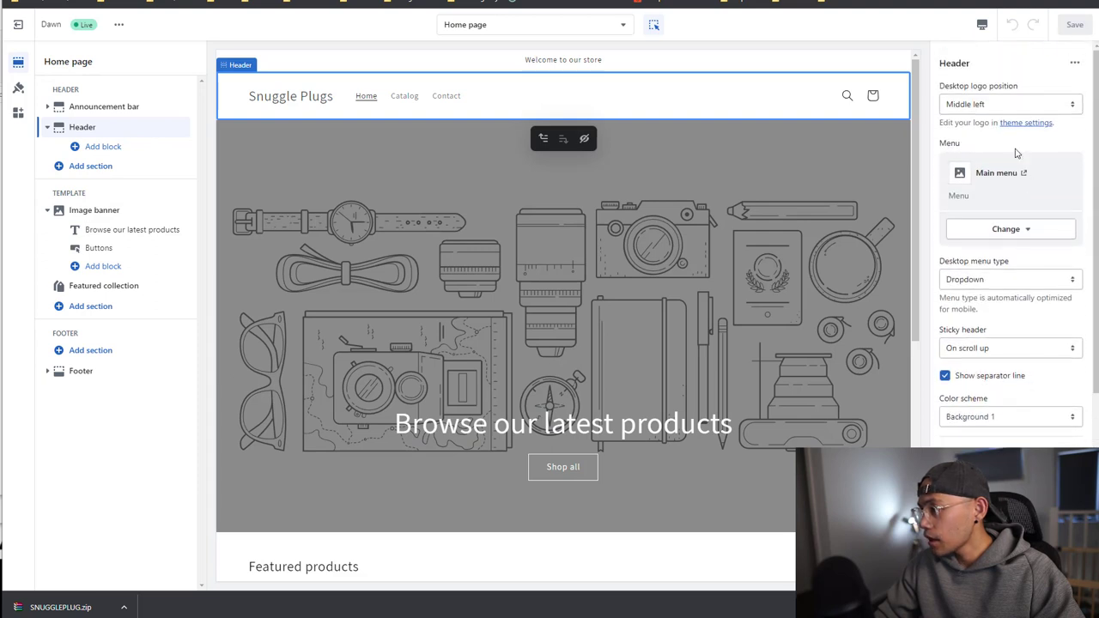
{"action": "left_click", "coordinate": [997, 106]}
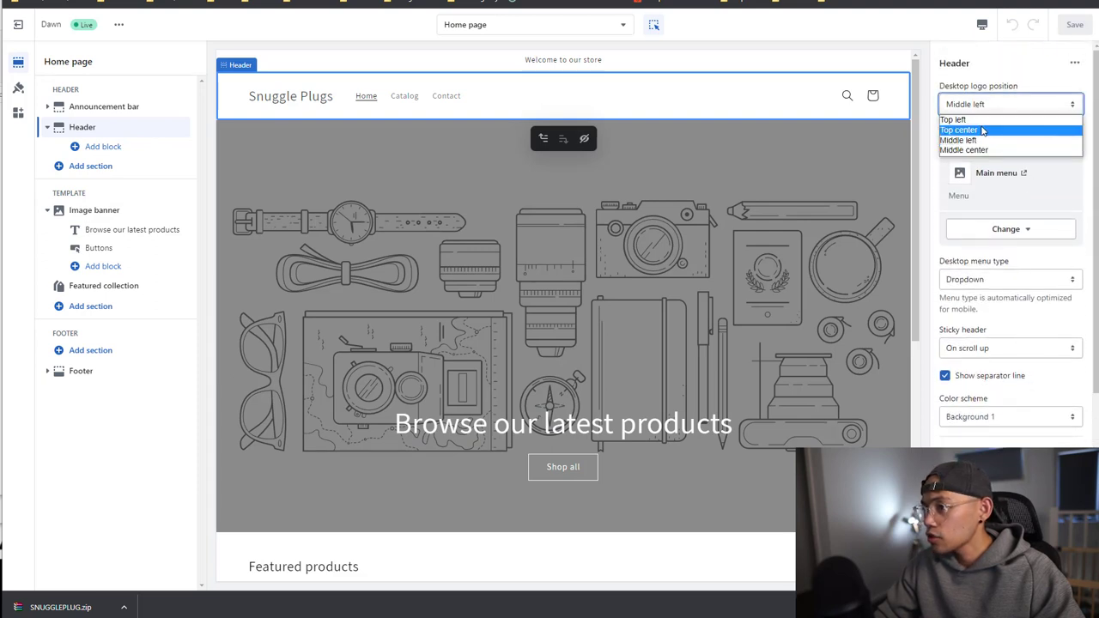
{"action": "left_click", "coordinate": [983, 130]}
{"action": "left_click", "coordinate": [1000, 102]}
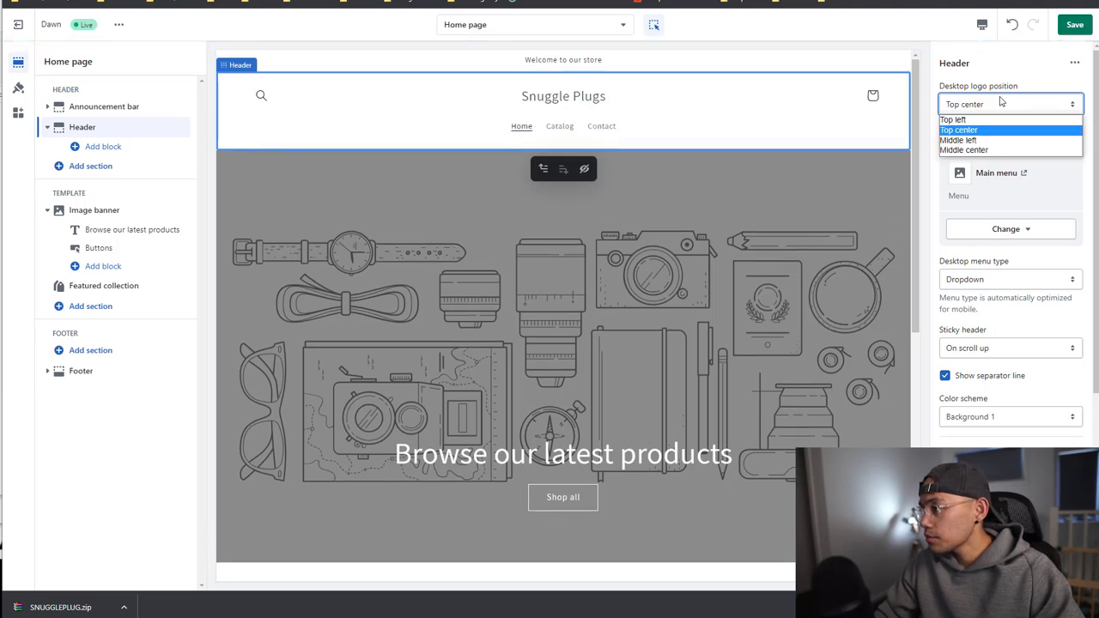
{"action": "left_click", "coordinate": [979, 149]}
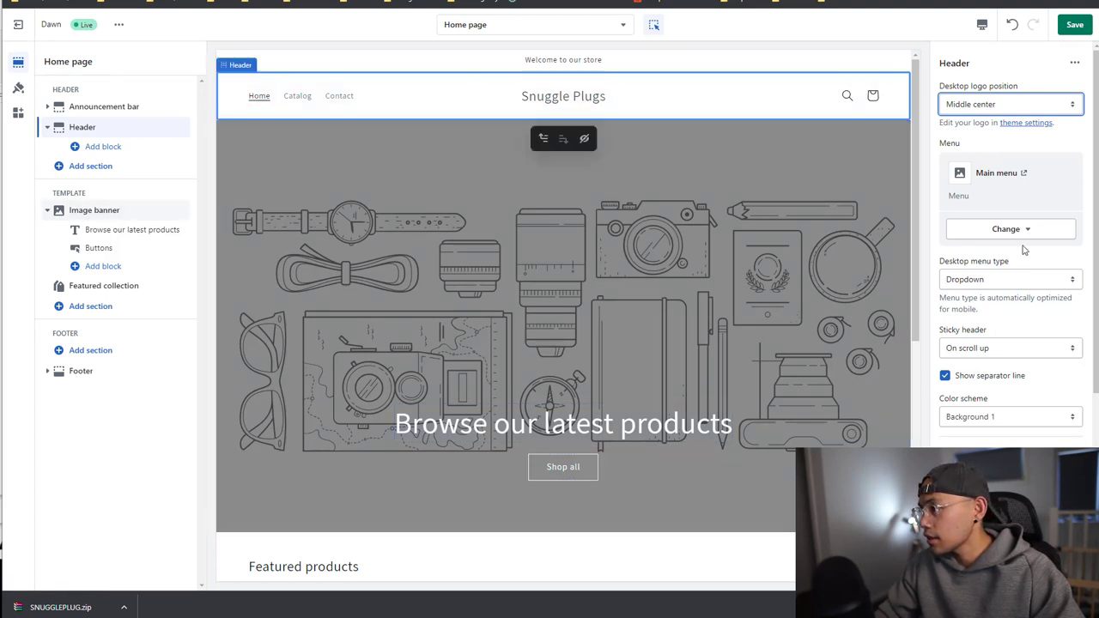
{"action": "left_click", "coordinate": [1026, 122]}
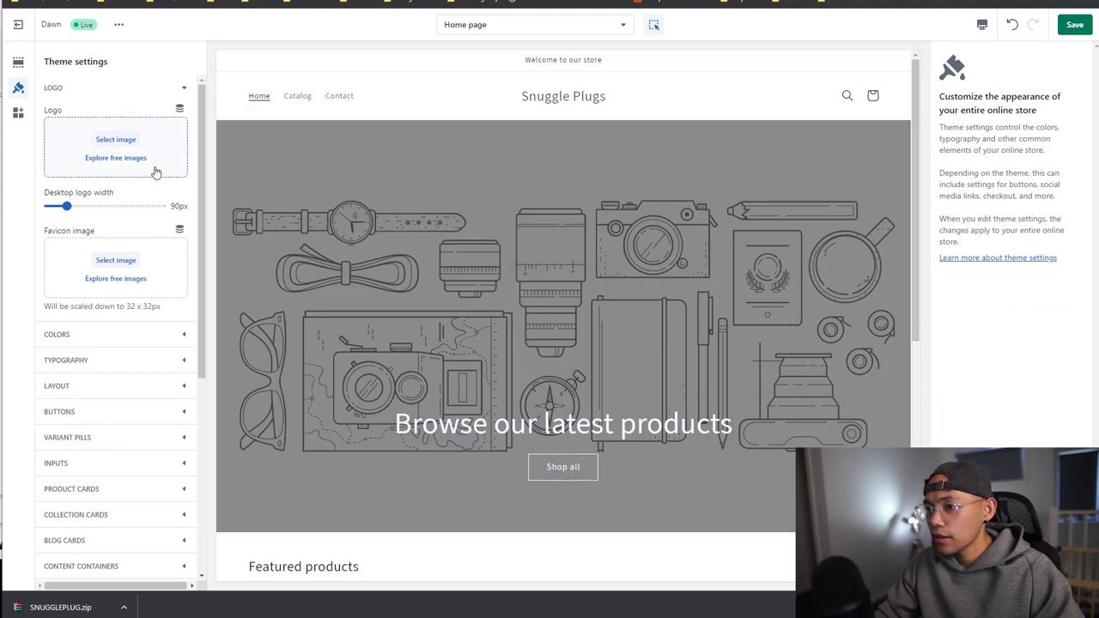
Open the Logo image picker and bring the Paint 3D window with 1.png into view
{"action": "left_click", "coordinate": [117, 142]}
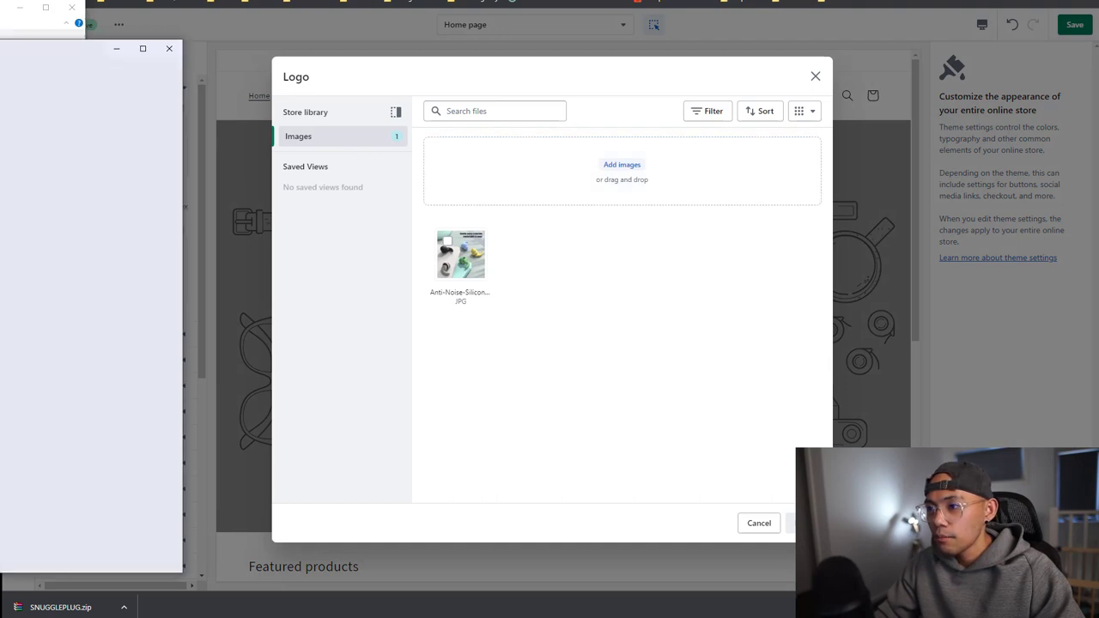
{"action": "left_click_drag", "start_coordinate": [1, 57], "coordinate": [550, 30]}
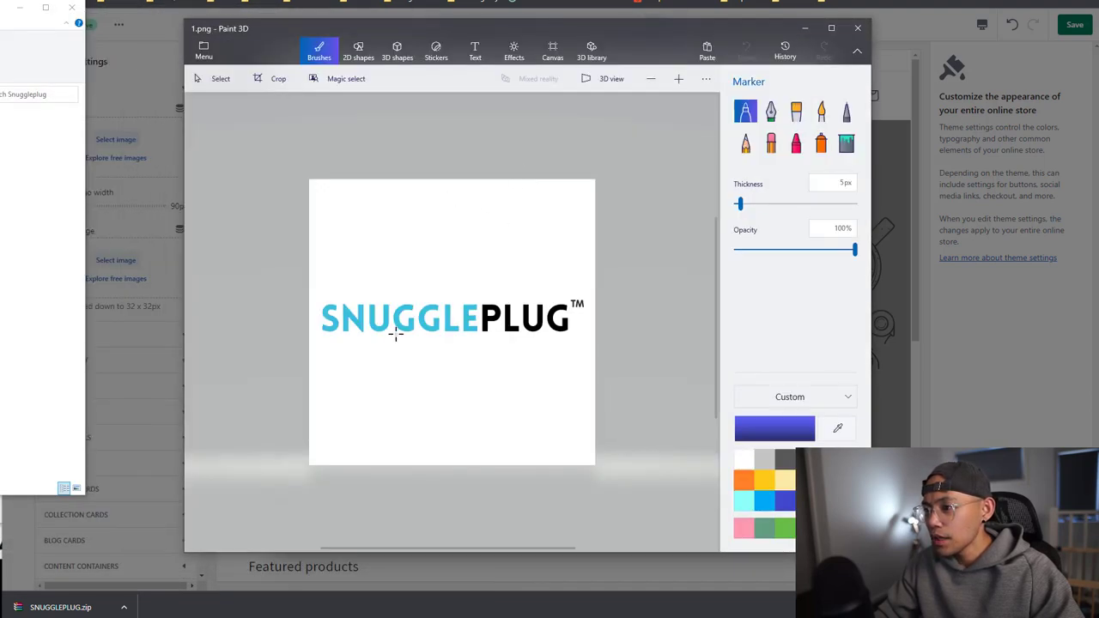
Crop the logo to a 500 × 70 px strip around the SNUGGLEPLUG wordmark, save it and close Paint 3D
{"action": "left_click", "coordinate": [271, 78]}
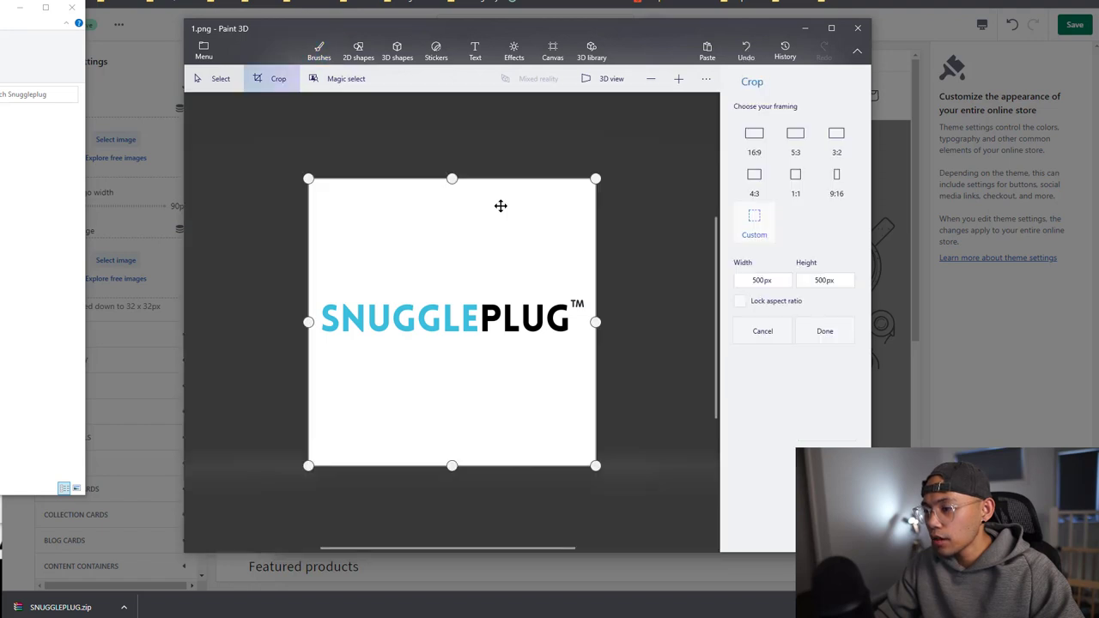
{"action": "left_click_drag", "start_coordinate": [452, 179], "coordinate": [461, 293]}
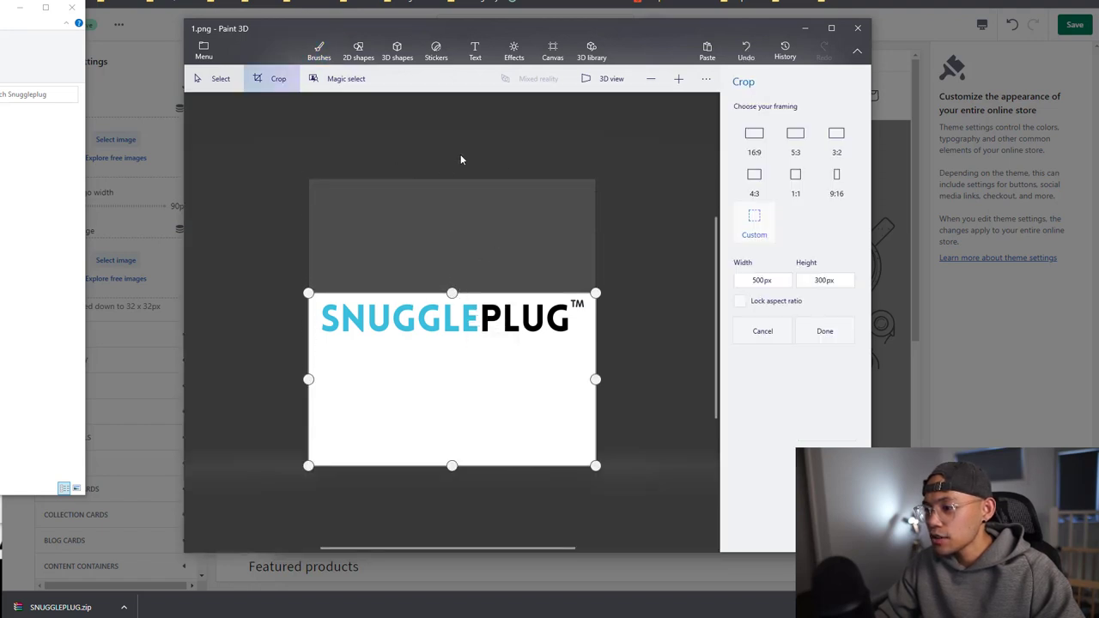
{"action": "mouse_move", "coordinate": [463, 457]}
{"action": "left_mouse_down"}
{"action": "mouse_move", "coordinate": [444, 368]}
{"action": "mouse_move", "coordinate": [453, 334]}
{"action": "left_mouse_up"}
{"action": "key", "text": "Return"}
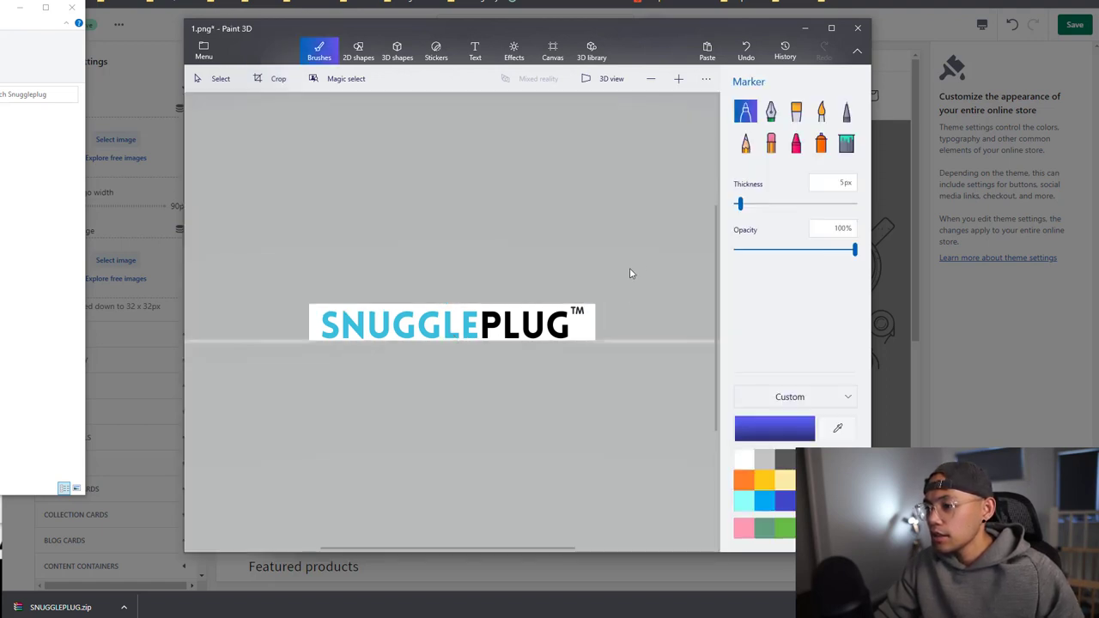
{"action": "key", "text": "ctrl+s"}
{"action": "left_click", "coordinate": [856, 27]}
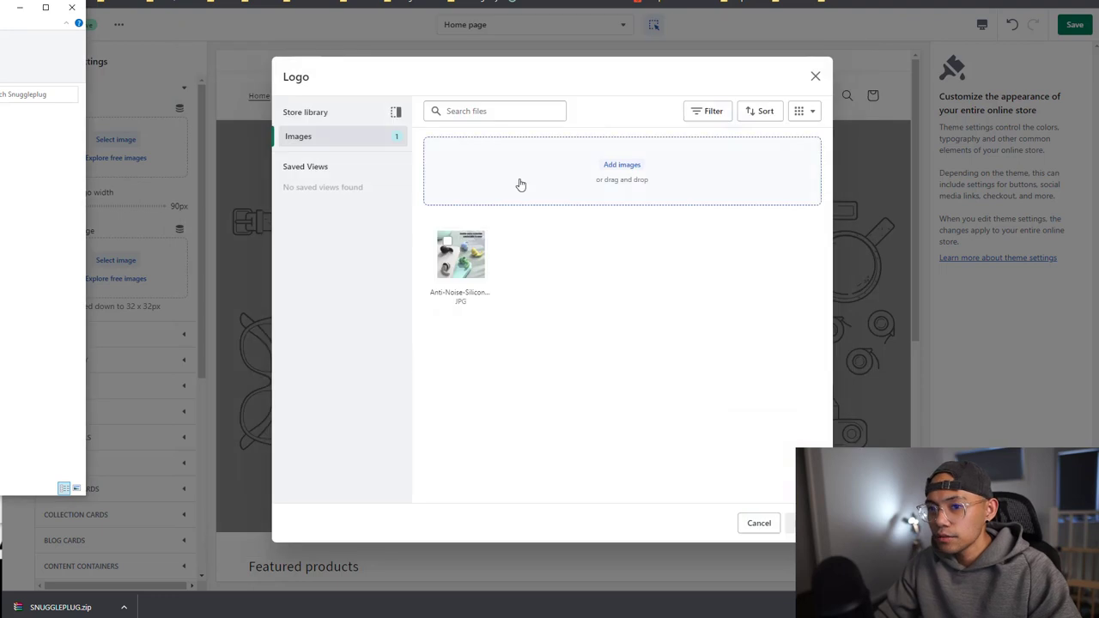
Upload the cropped SNUGGLEPLUG PNG and set it as the store logo
{"action": "left_click_drag", "start_coordinate": [38, 121], "coordinate": [633, 184]}
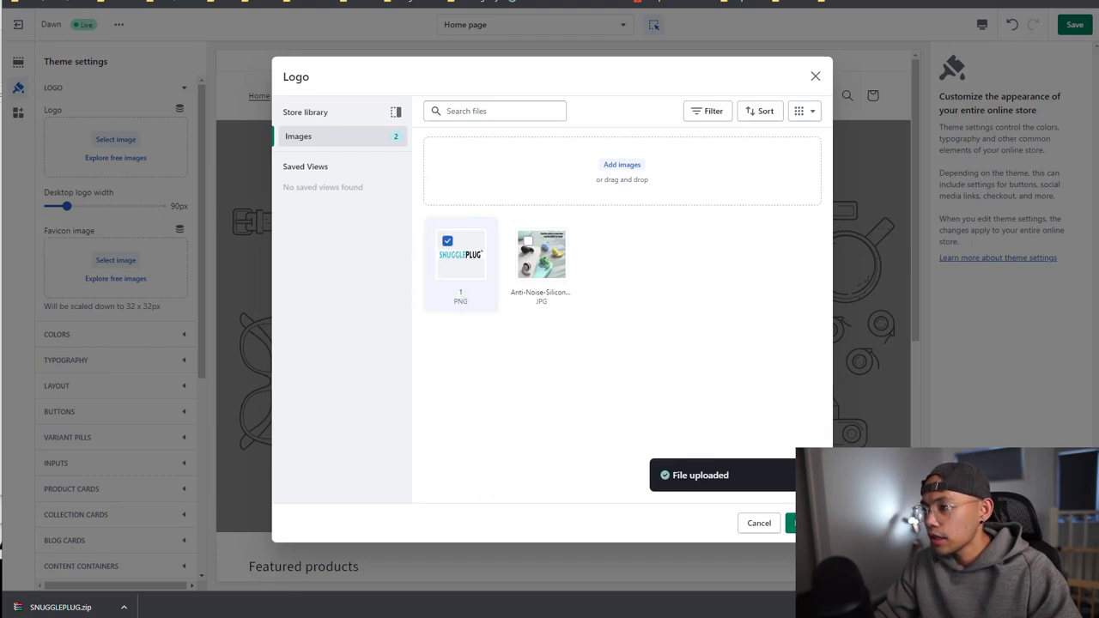
{"action": "key", "text": "Escape"}
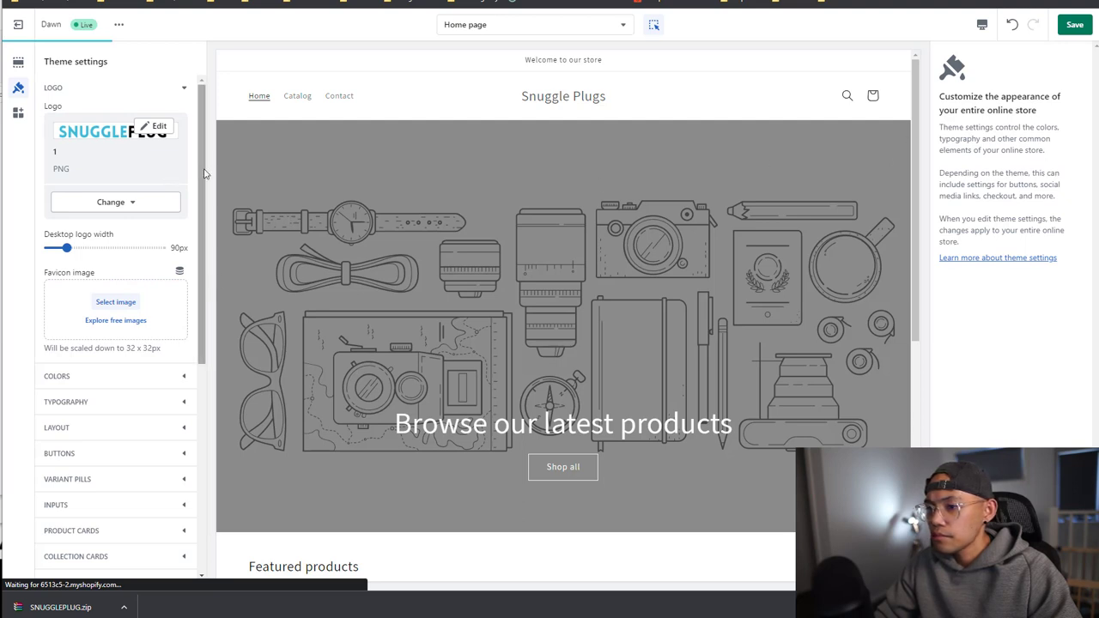
{"action": "scroll", "coordinate": [206, 378], "scroll_direction": "down", "scroll_amount": 5}
{"action": "scroll", "coordinate": [209, 380], "scroll_direction": "up", "scroll_amount": 5}
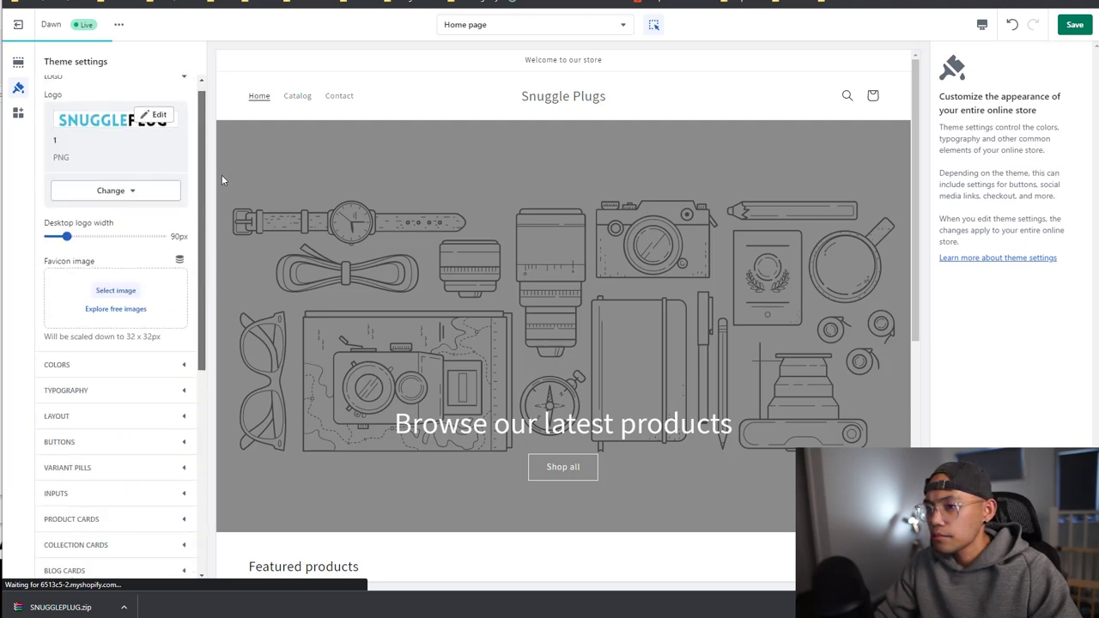
{"action": "left_click", "coordinate": [17, 69]}
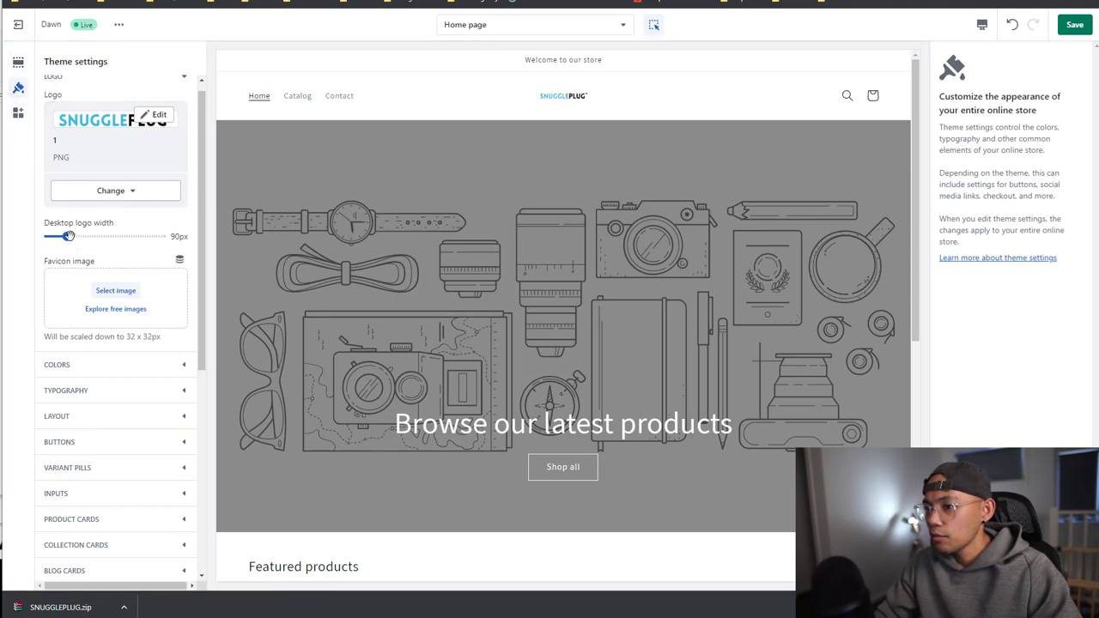
Widen the desktop header logo to 250px
{"action": "left_click_drag", "start_coordinate": [71, 236], "coordinate": [113, 236]}
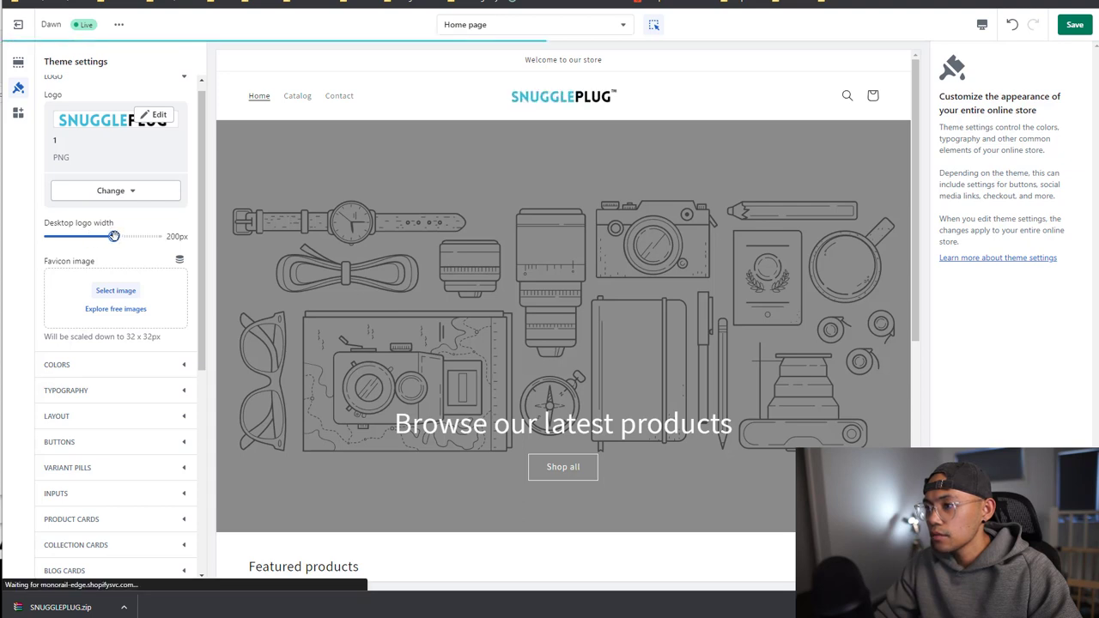
{"action": "left_click_drag", "start_coordinate": [115, 237], "coordinate": [122, 236]}
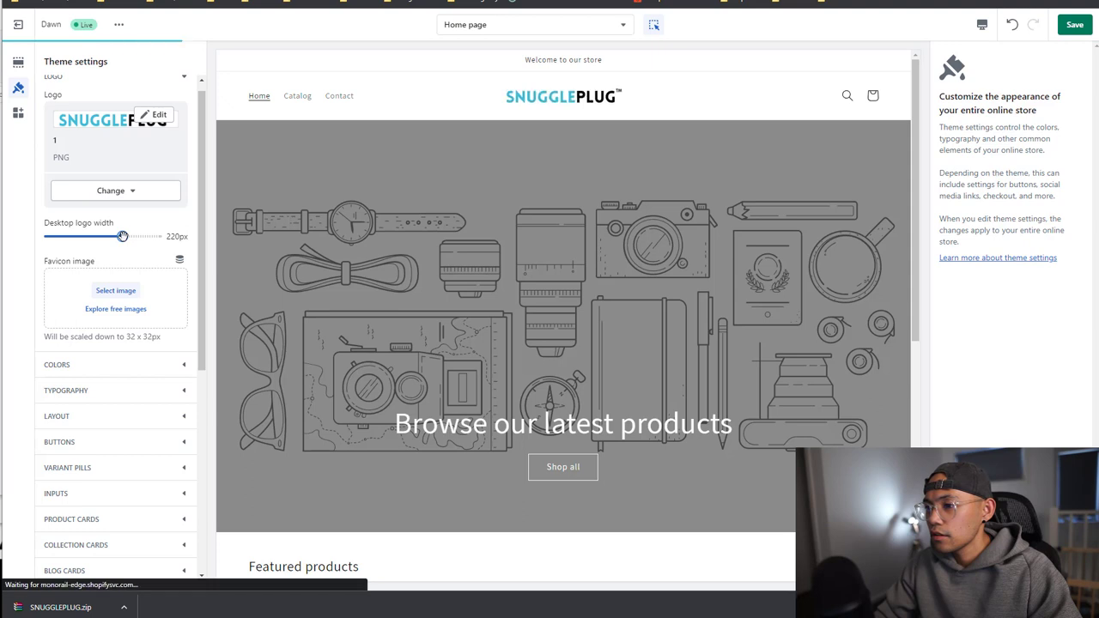
{"action": "left_click_drag", "start_coordinate": [121, 236], "coordinate": [135, 236]}
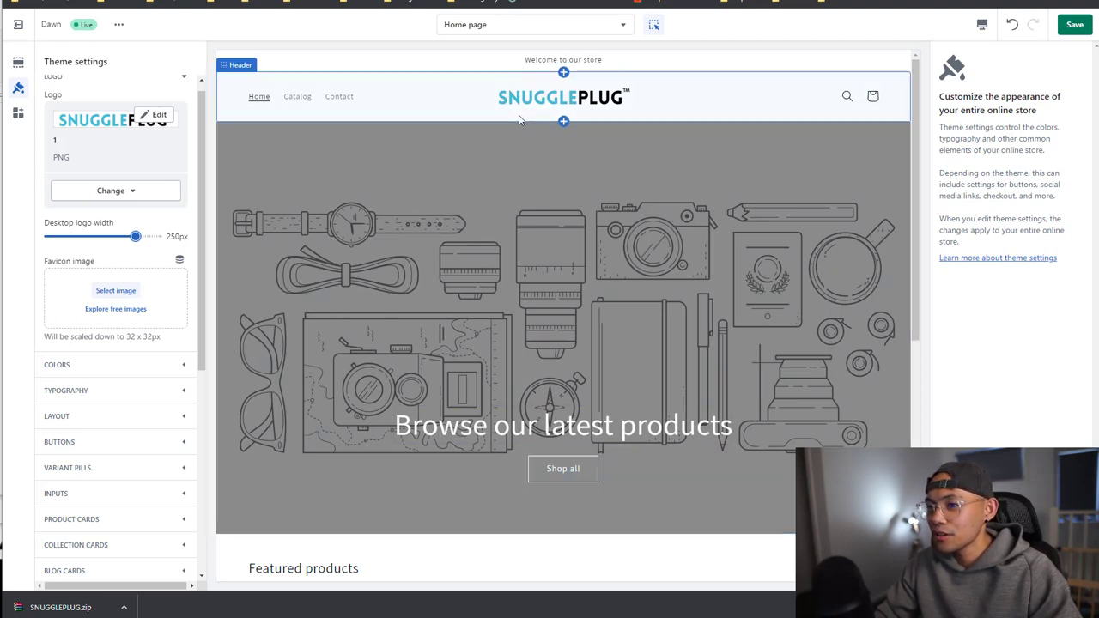
{"action": "left_click", "coordinate": [18, 61]}
Open the home page Image banner settings and its free stock image library
{"action": "scroll", "coordinate": [440, 305], "scroll_direction": "down", "scroll_amount": 3}
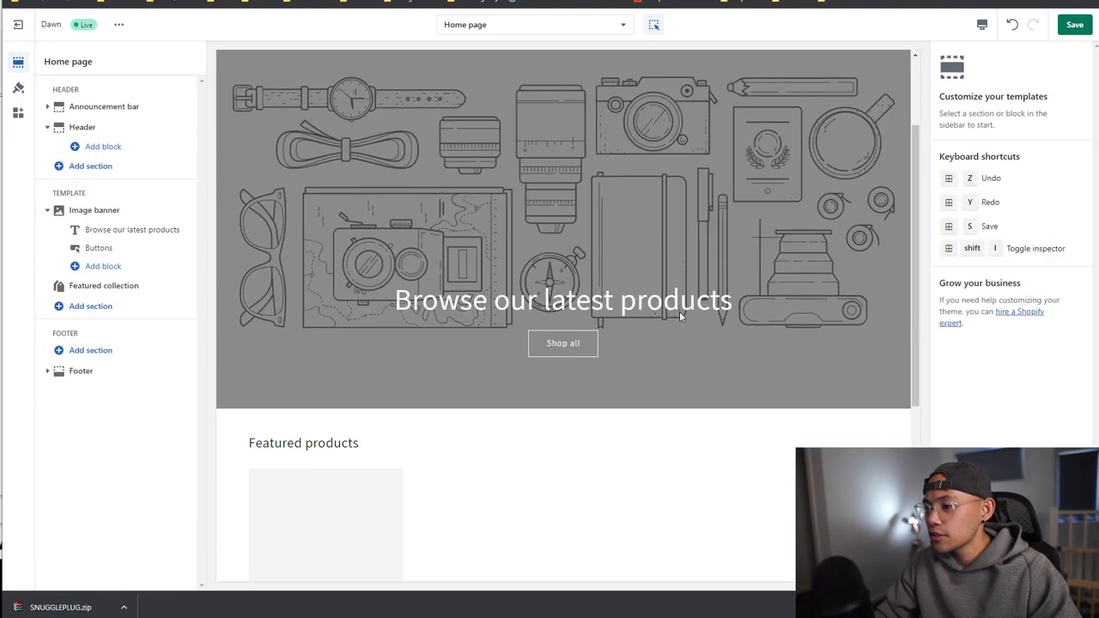
{"action": "scroll", "coordinate": [569, 400], "scroll_direction": "down", "scroll_amount": 2}
{"action": "scroll", "coordinate": [567, 383], "scroll_direction": "up", "scroll_amount": 5}
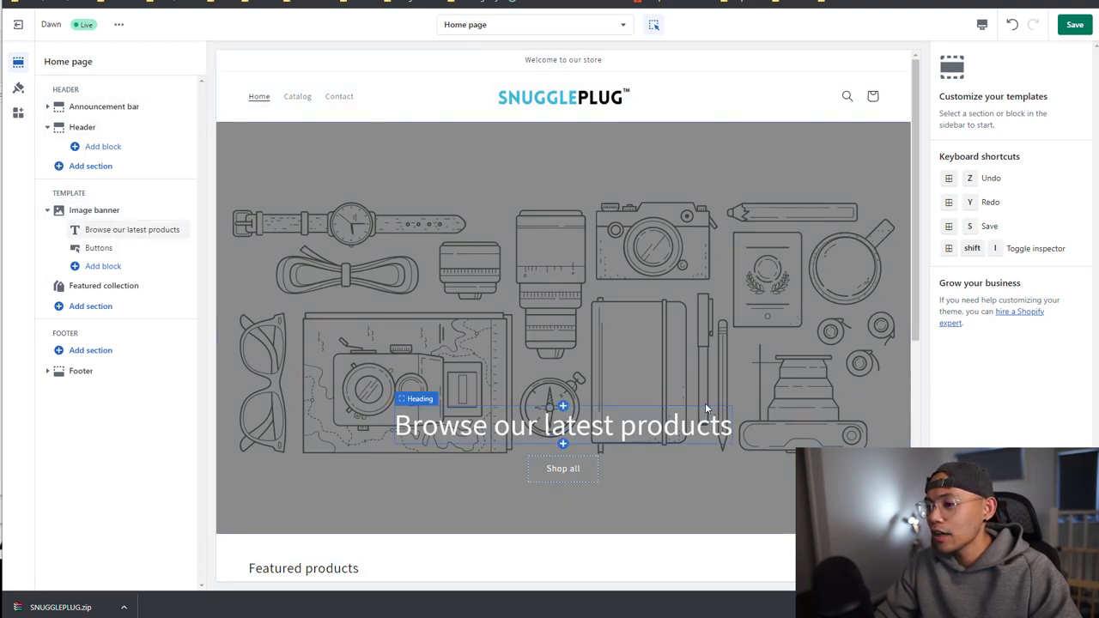
{"action": "scroll", "coordinate": [704, 402], "scroll_direction": "down", "scroll_amount": 2}
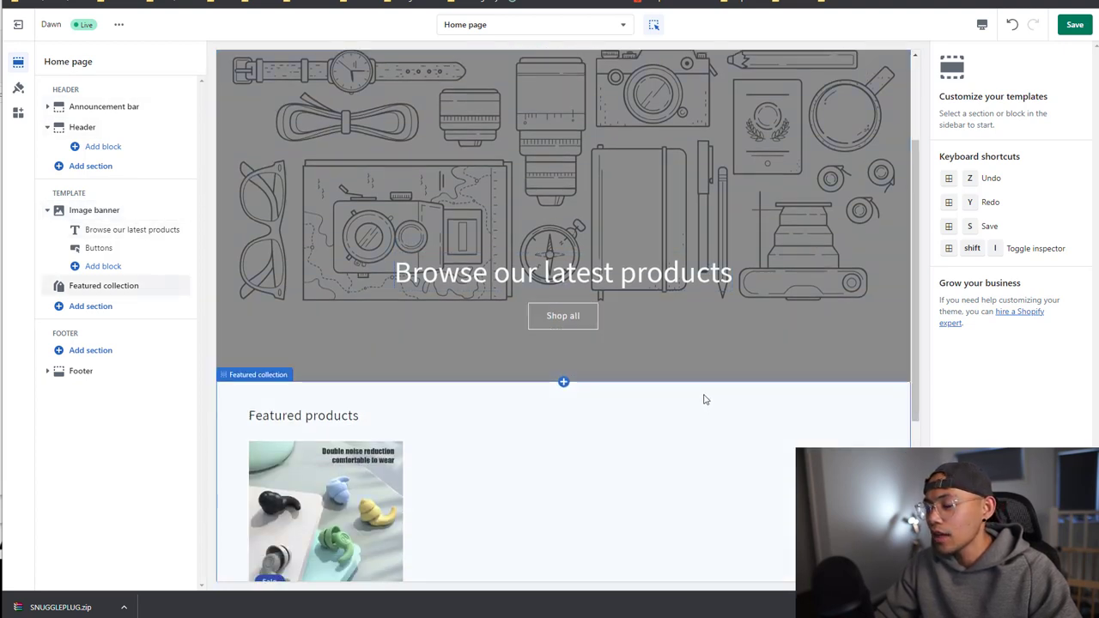
{"action": "scroll", "coordinate": [704, 394], "scroll_direction": "up", "scroll_amount": 2}
{"action": "left_click", "coordinate": [498, 233]}
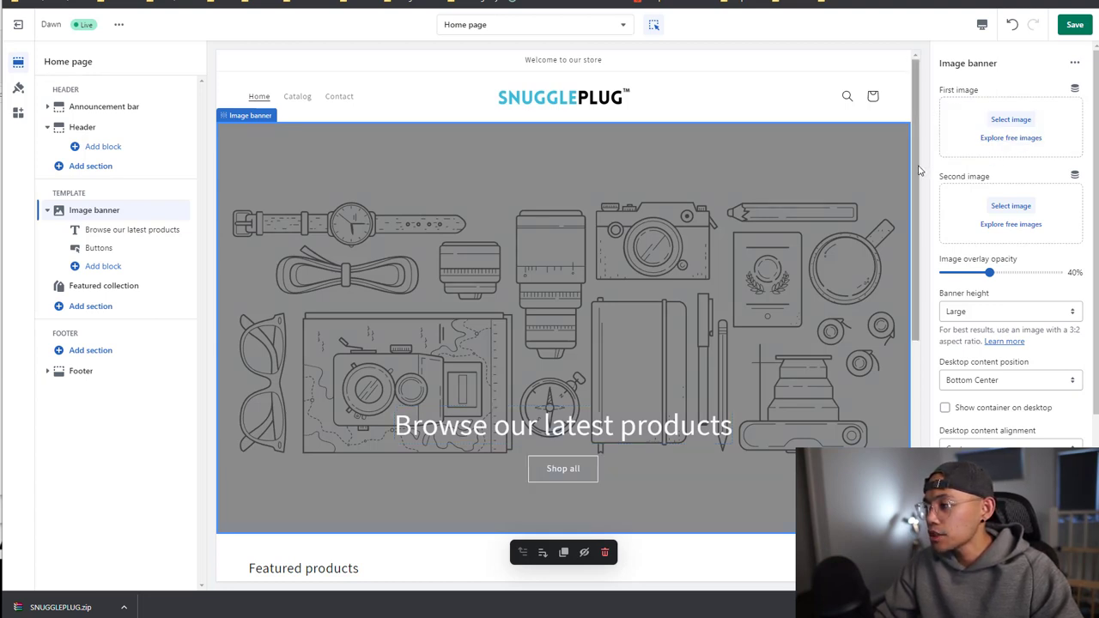
{"action": "scroll", "coordinate": [891, 146], "scroll_direction": "down", "scroll_amount": 1}
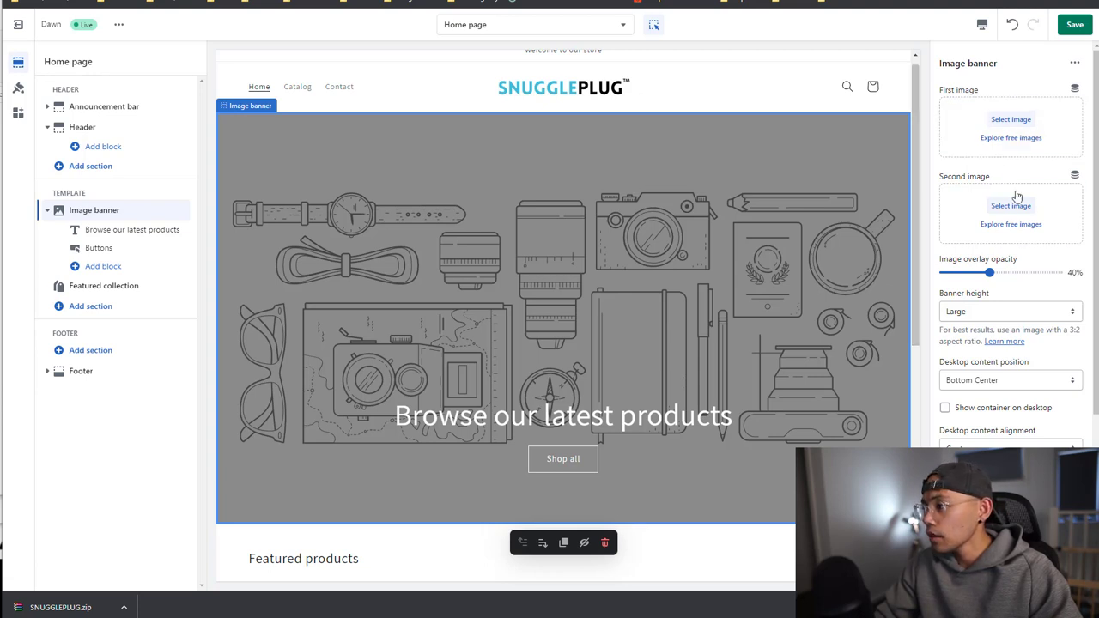
{"action": "left_click", "coordinate": [1011, 138]}
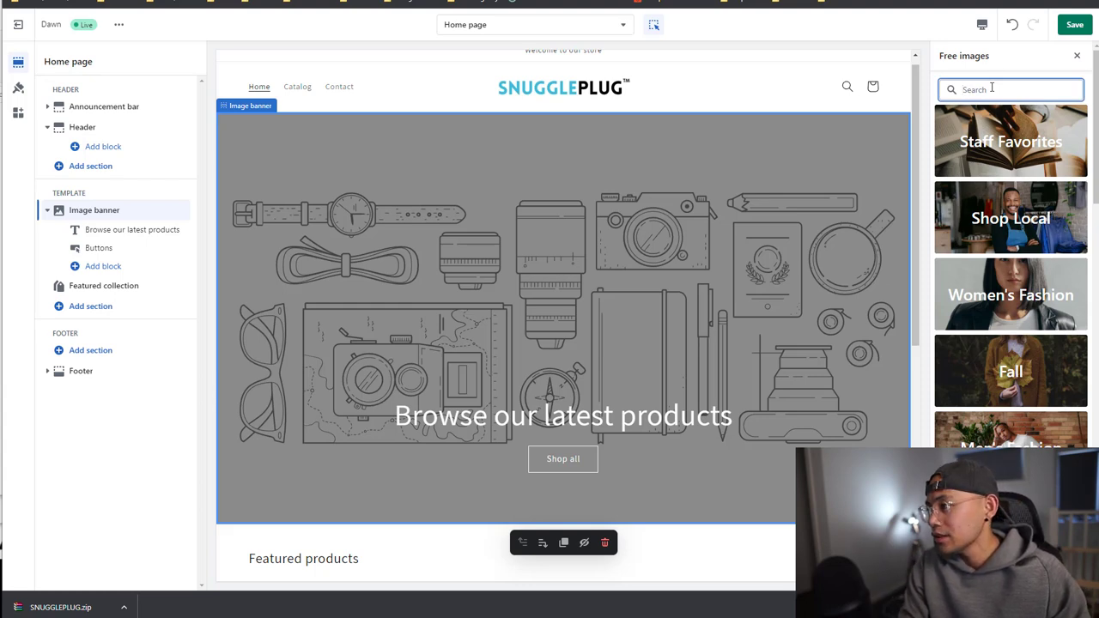
Search free images for 'sleep' and set the woman-in-eye-mask photo as the banner image
{"action": "type", "text": "sleep"}
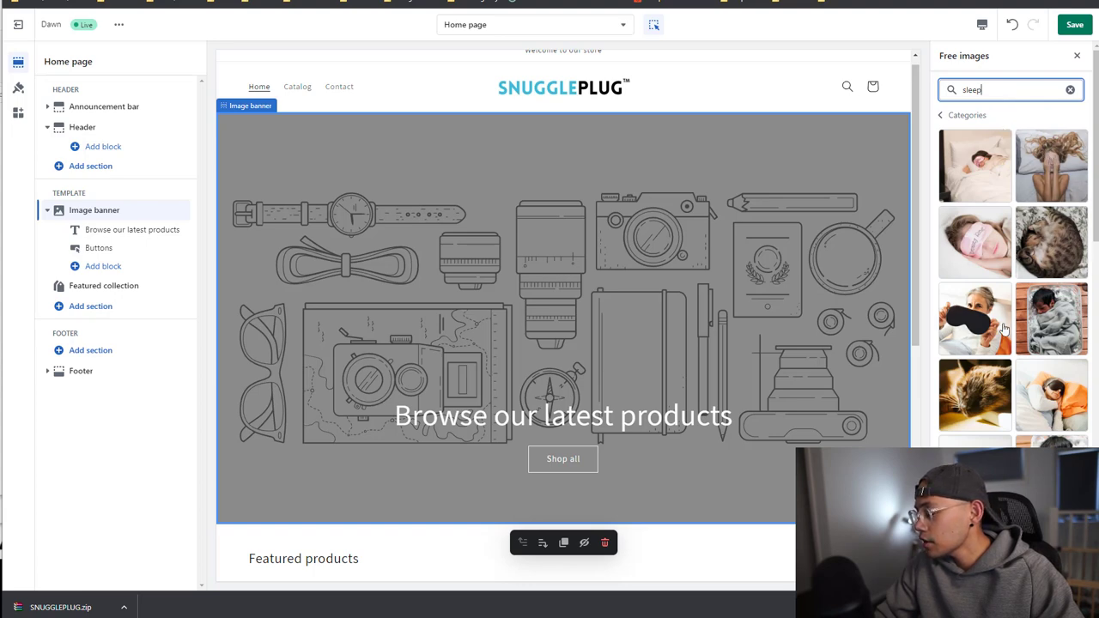
{"action": "scroll", "coordinate": [971, 444], "scroll_direction": "down", "scroll_amount": 2}
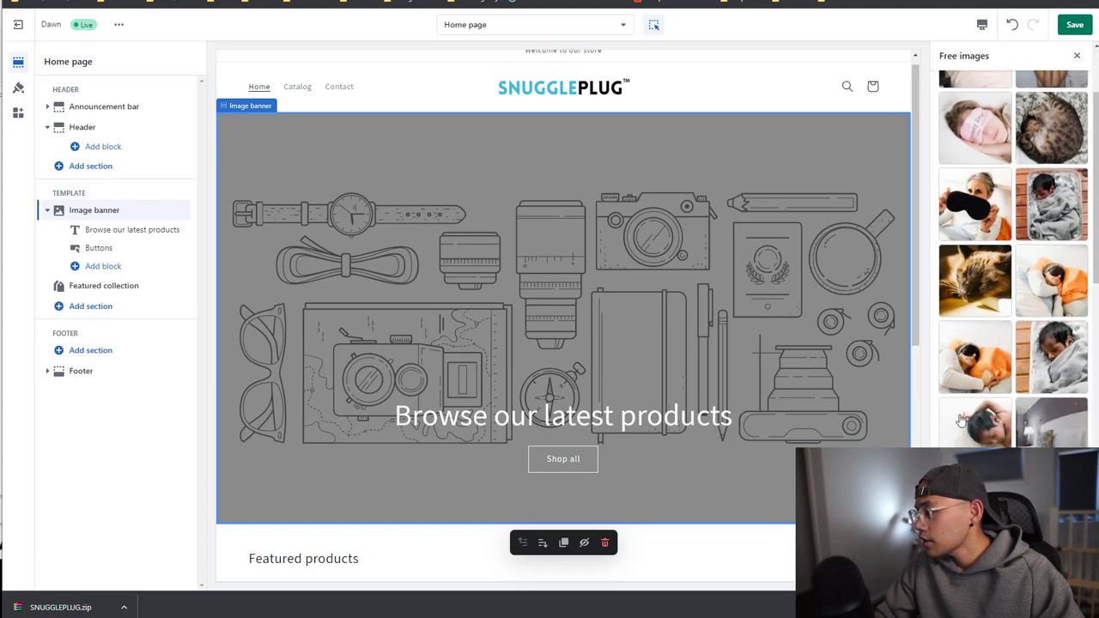
{"action": "left_click", "coordinate": [984, 369]}
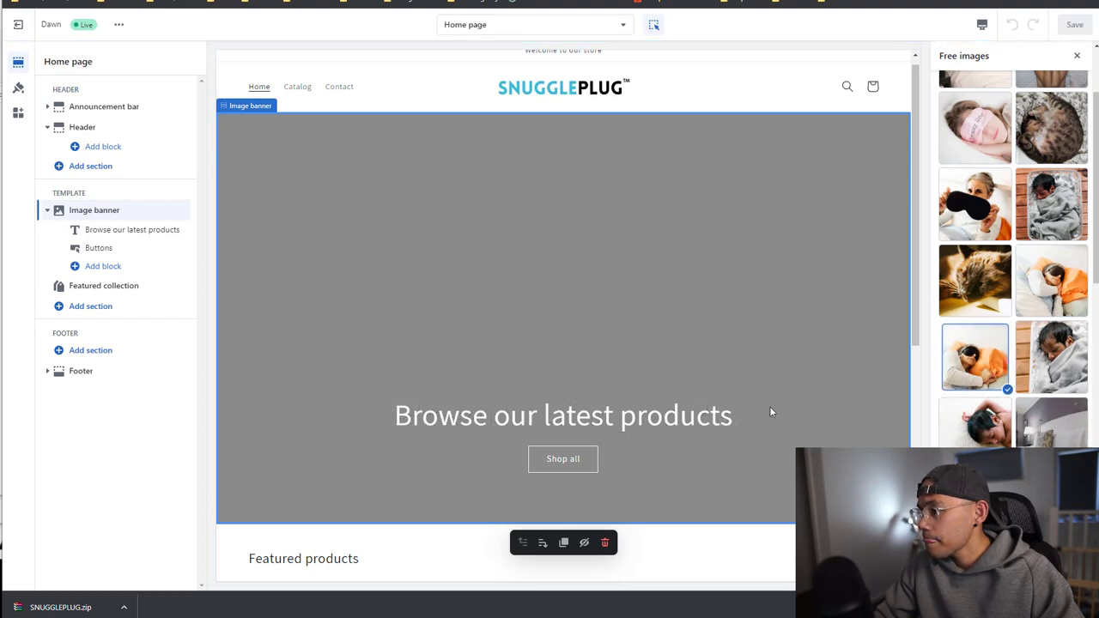
{"action": "scroll", "coordinate": [1014, 258], "scroll_direction": "down", "scroll_amount": 6}
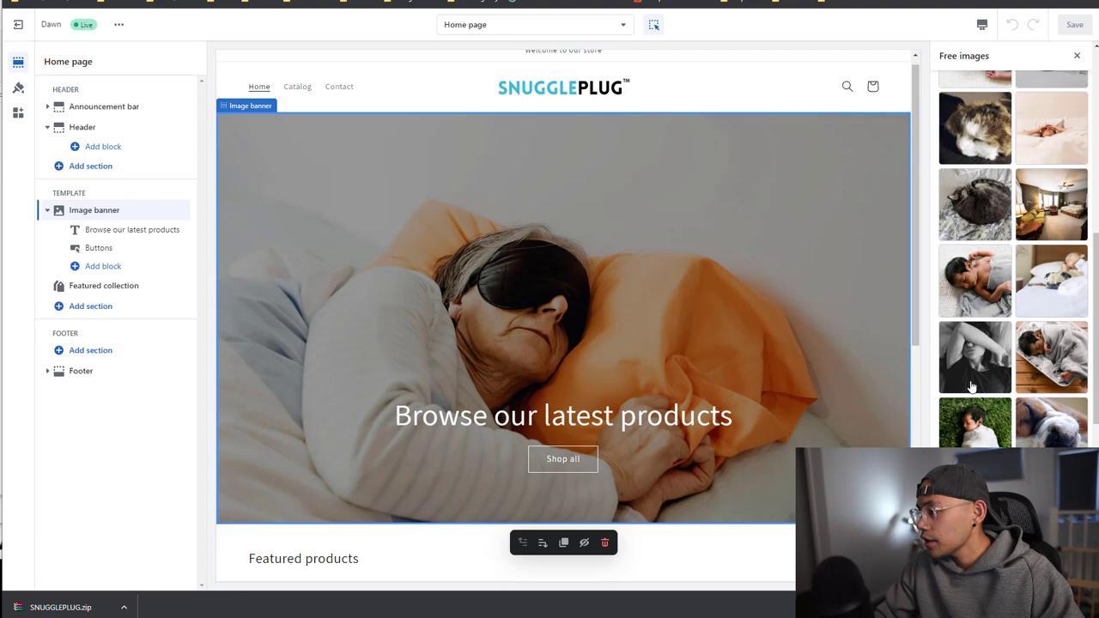
{"action": "left_click", "coordinate": [719, 447]}
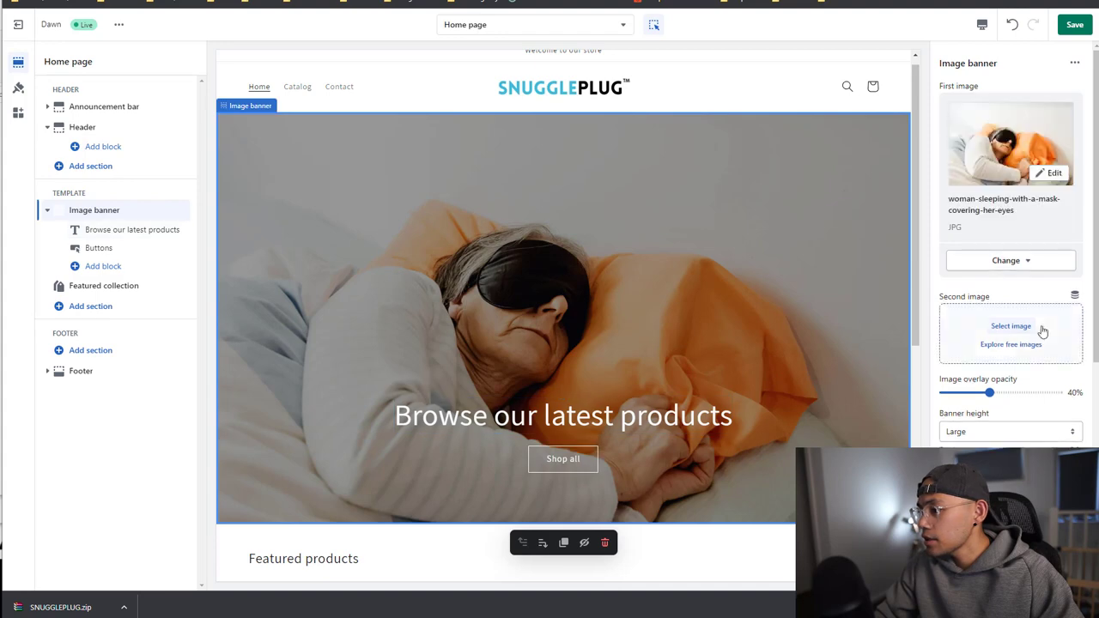
{"action": "scroll", "coordinate": [1037, 360], "scroll_direction": "down", "scroll_amount": 3}
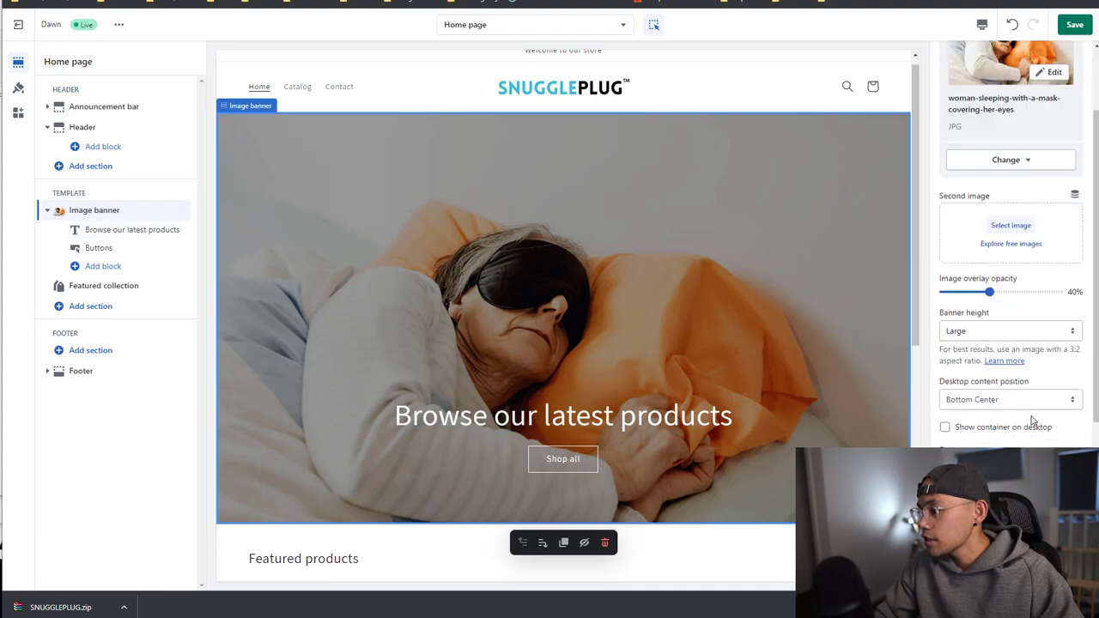
{"action": "left_click", "coordinate": [643, 419]}
Replace the banner heading text with 'SNUGGLEPLUG #1 Solution to Noisy Sleeping Environment'
{"action": "triple_click", "coordinate": [1026, 140]}
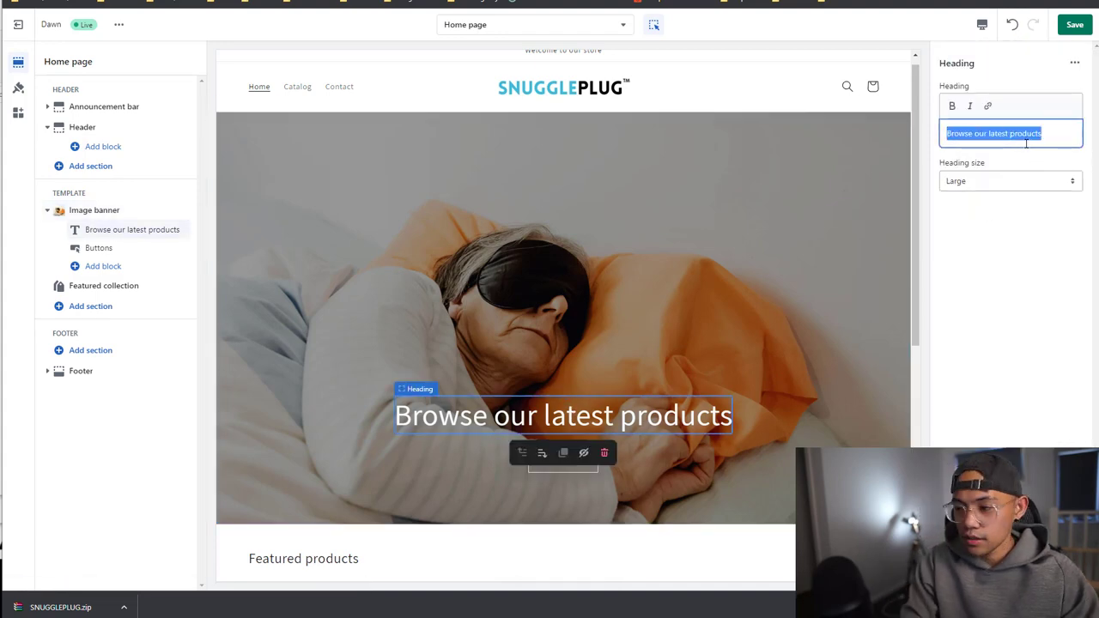
{"action": "type", "text": "SNUGGLEPL"}
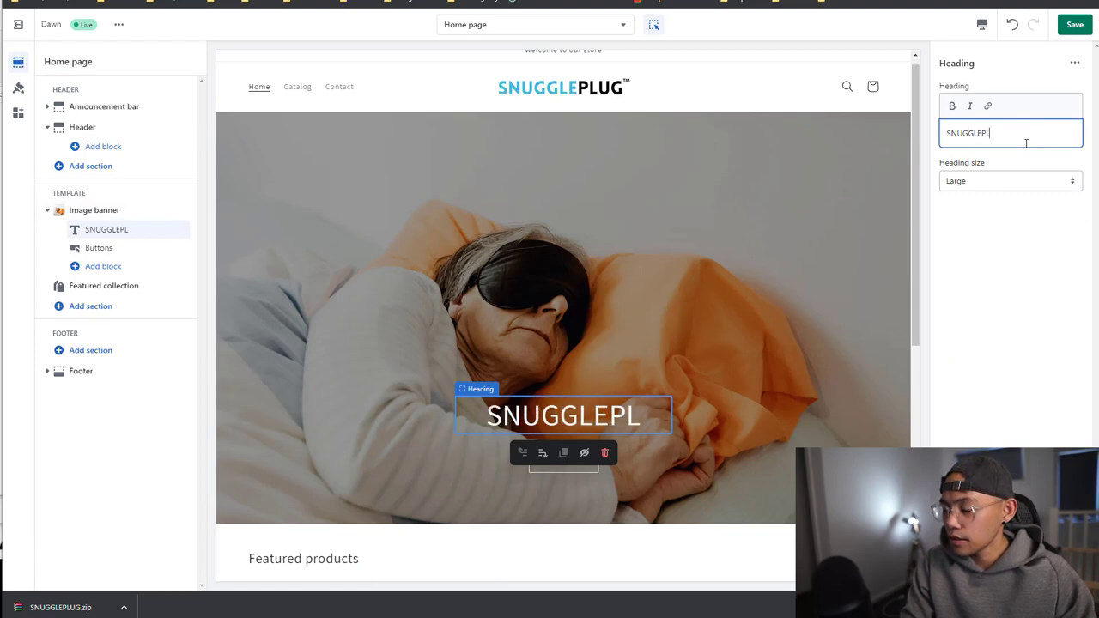
{"action": "type", "text": "UG"}
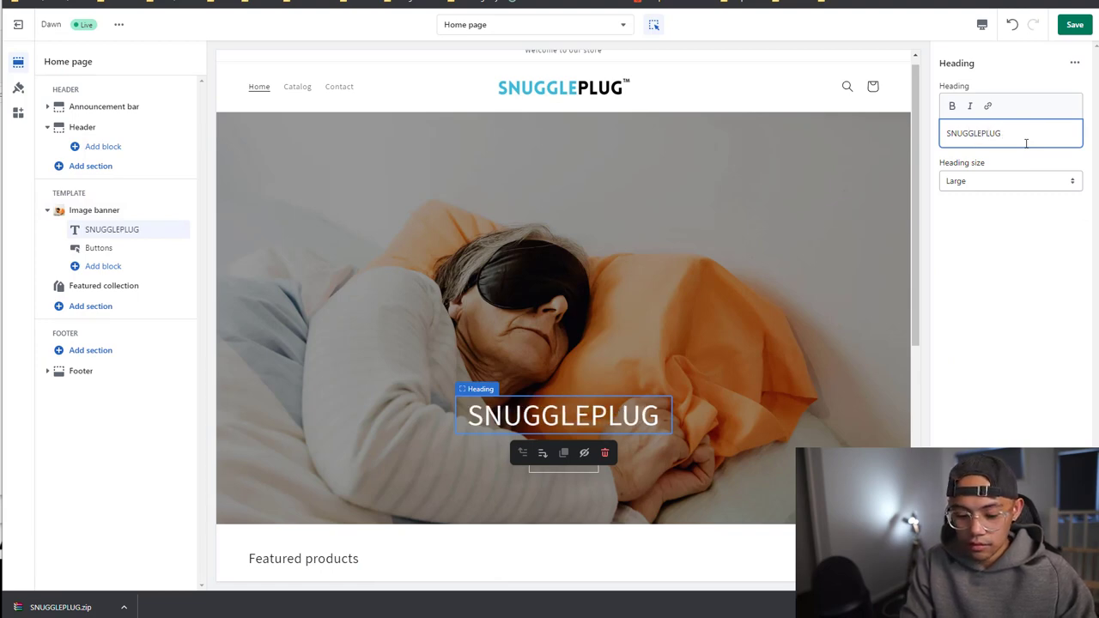
{"action": "type", "text": "#1 S"}
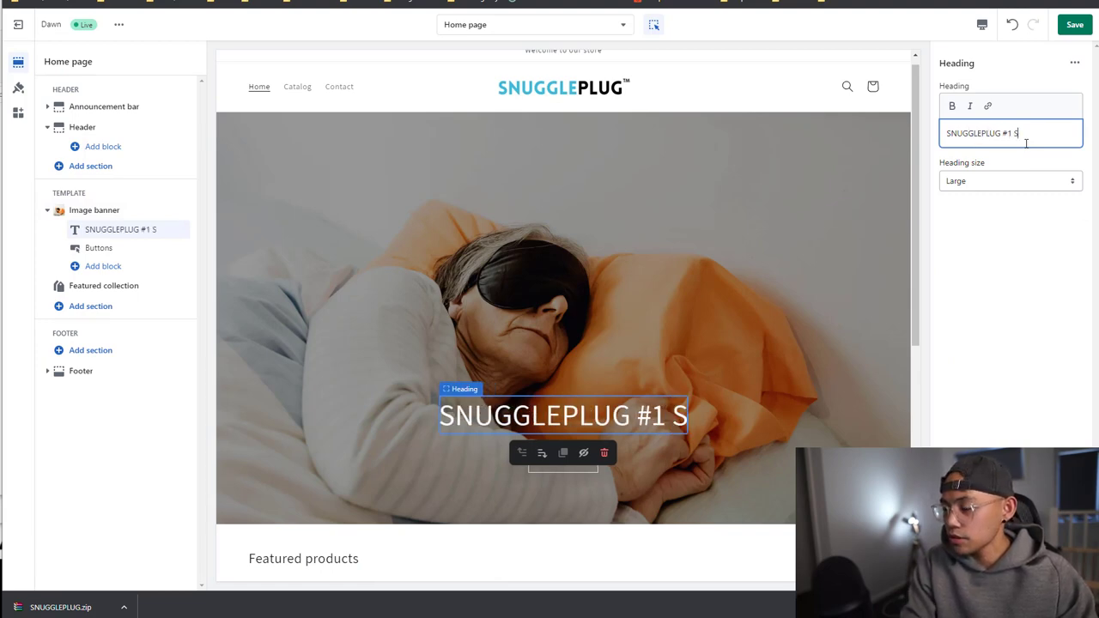
{"action": "type", "text": "olution to "}
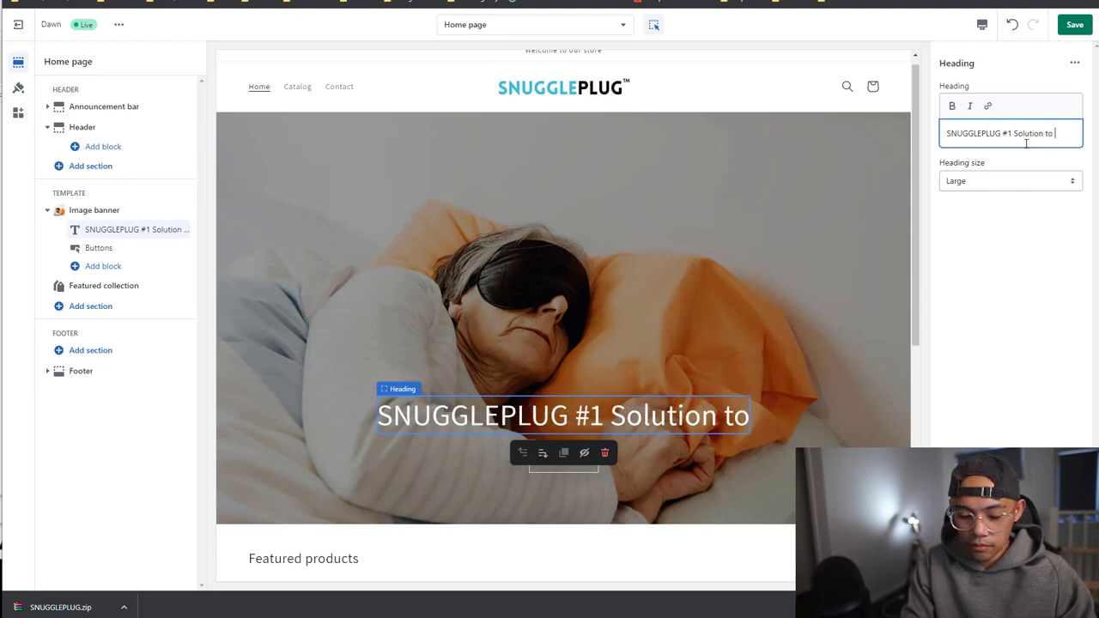
{"action": "type", "text": "Bes"}
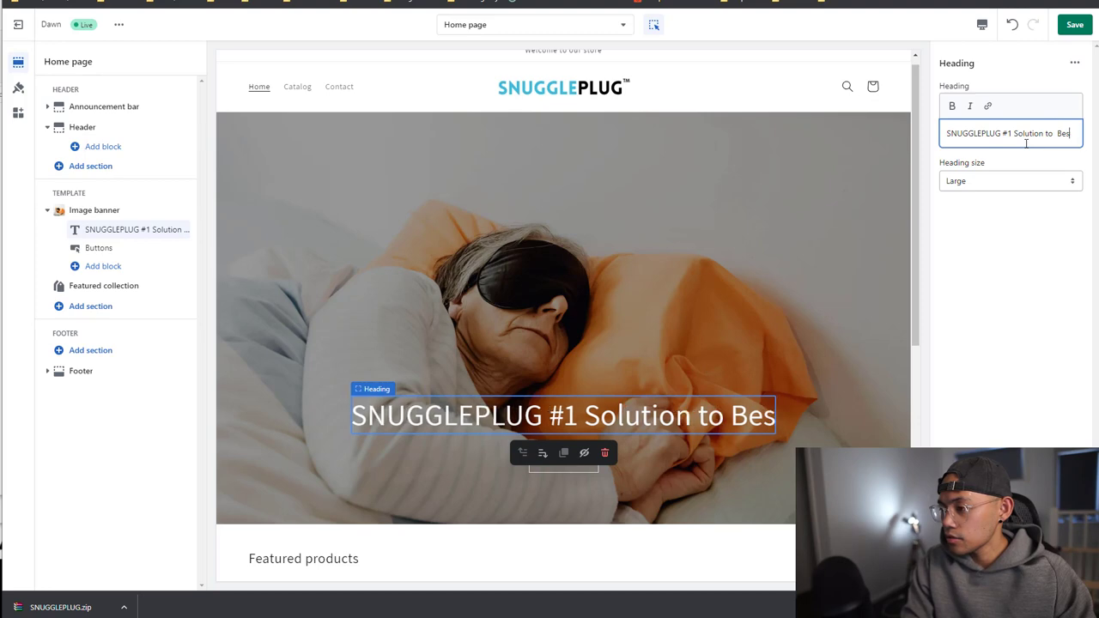
{"action": "key", "text": "BackSpace"}
{"action": "key", "text": "BackSpace"}
{"action": "key", "text": "BackSpace"}
{"action": "type", "text": "no"}
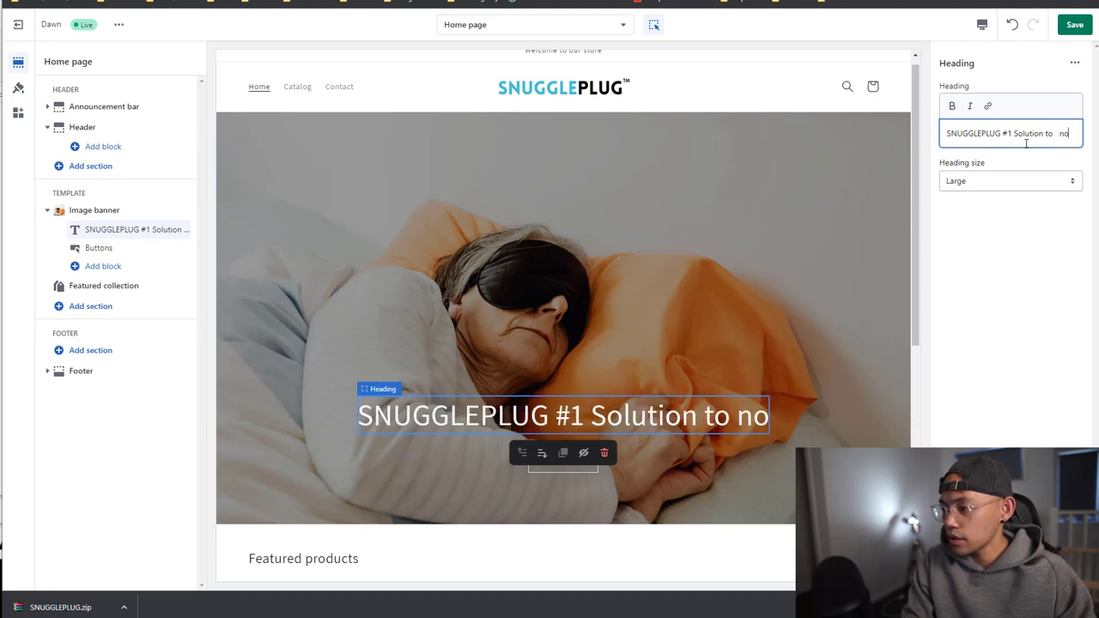
{"action": "key", "text": "BackSpace"}
{"action": "key", "text": "BackSpace"}
{"action": "type", "text": "NoS"}
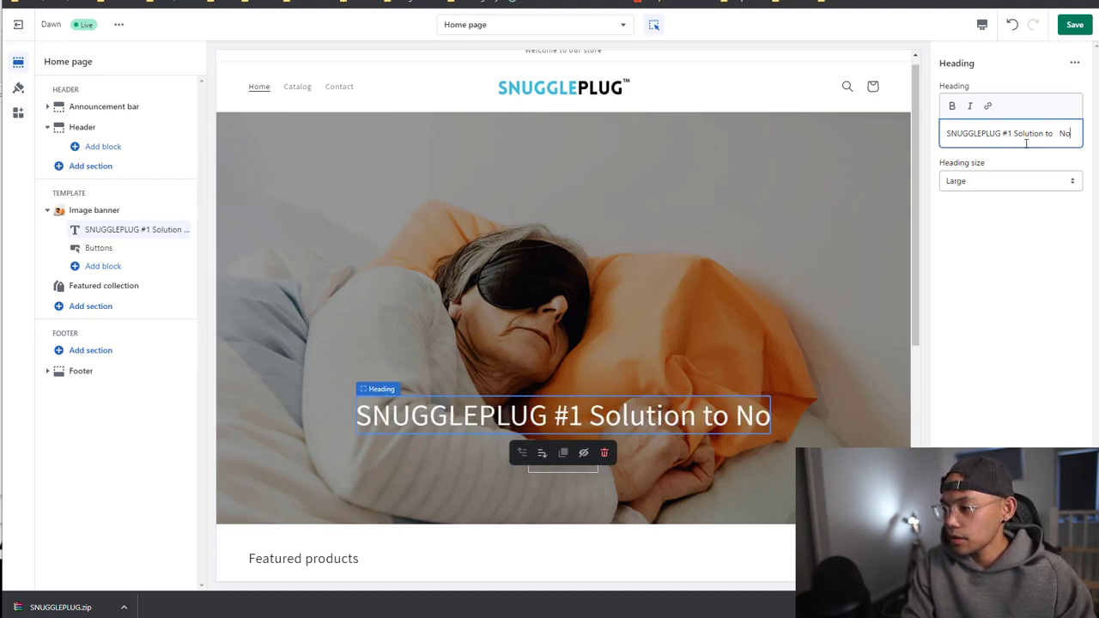
{"action": "key", "text": "BackSpace"}
{"action": "key", "text": "BackSpace"}
{"action": "type", "text": "oisy"}
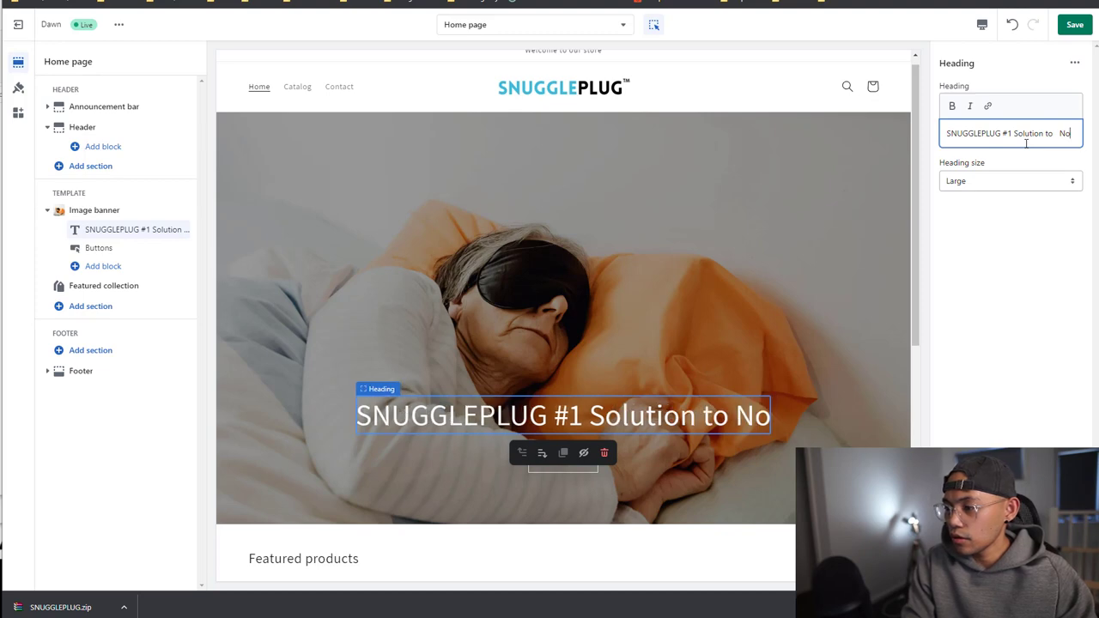
{"action": "type", "text": " S"}
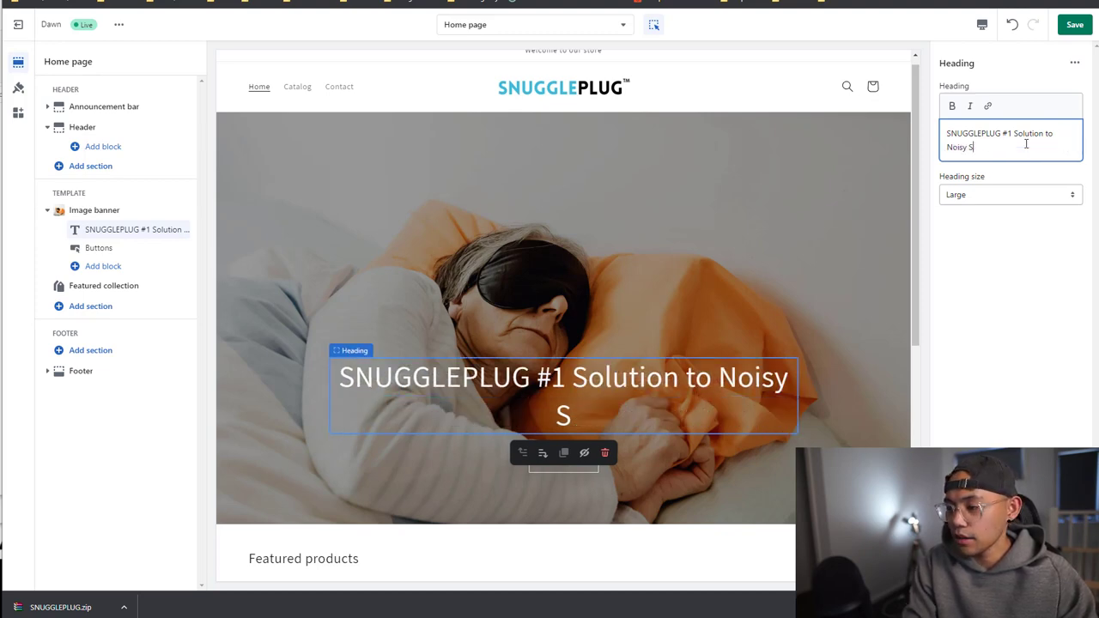
{"action": "type", "text": "leeping Environment"}
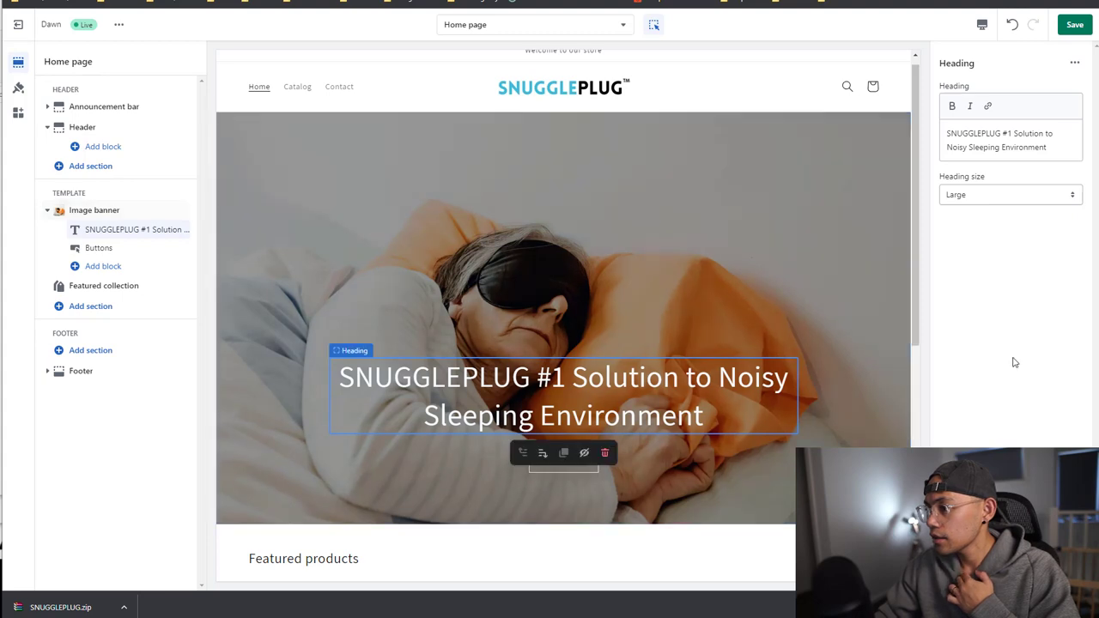
{"action": "left_click", "coordinate": [582, 454]}
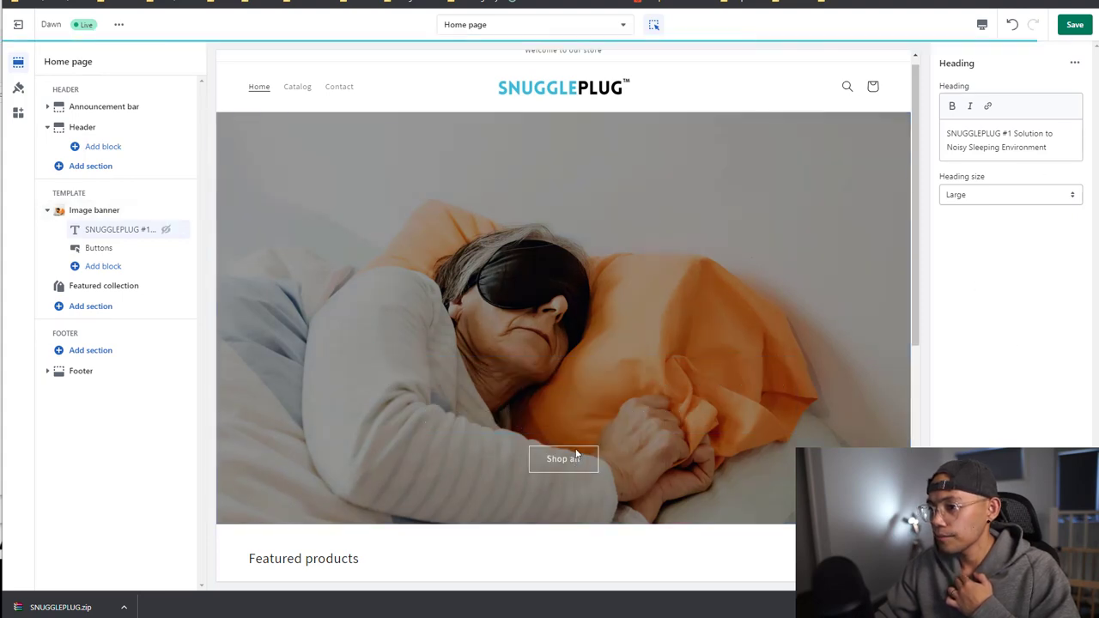
Unhide the heading, link the Shop all button to SnugglePlug Anti-Noise, and save
{"action": "left_click", "coordinate": [166, 230]}
{"action": "left_click", "coordinate": [128, 248]}
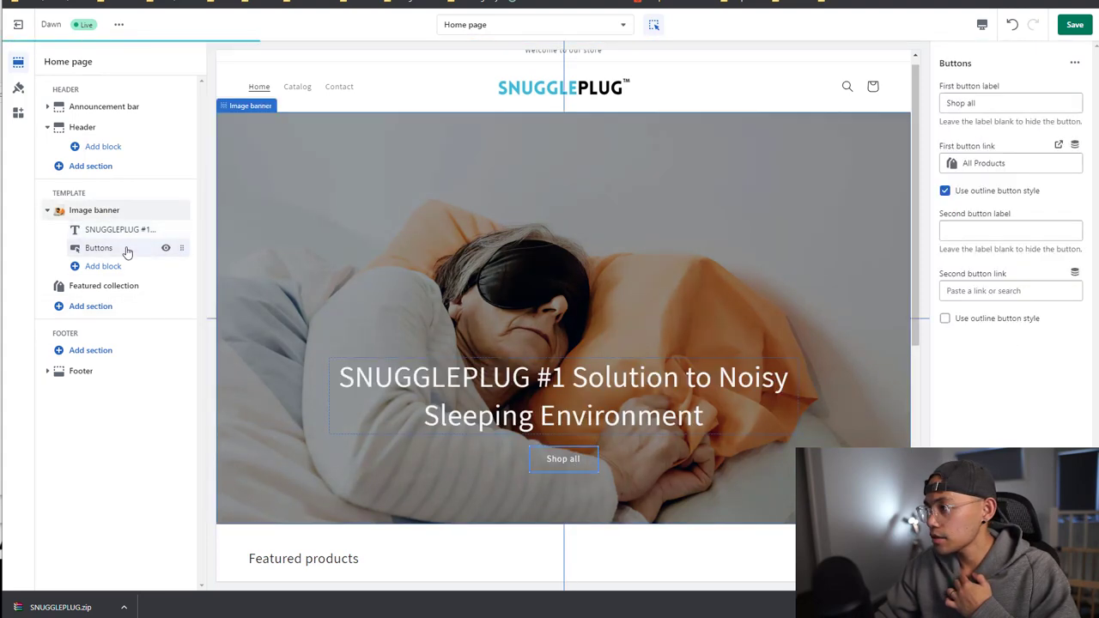
{"action": "left_click", "coordinate": [1009, 161]}
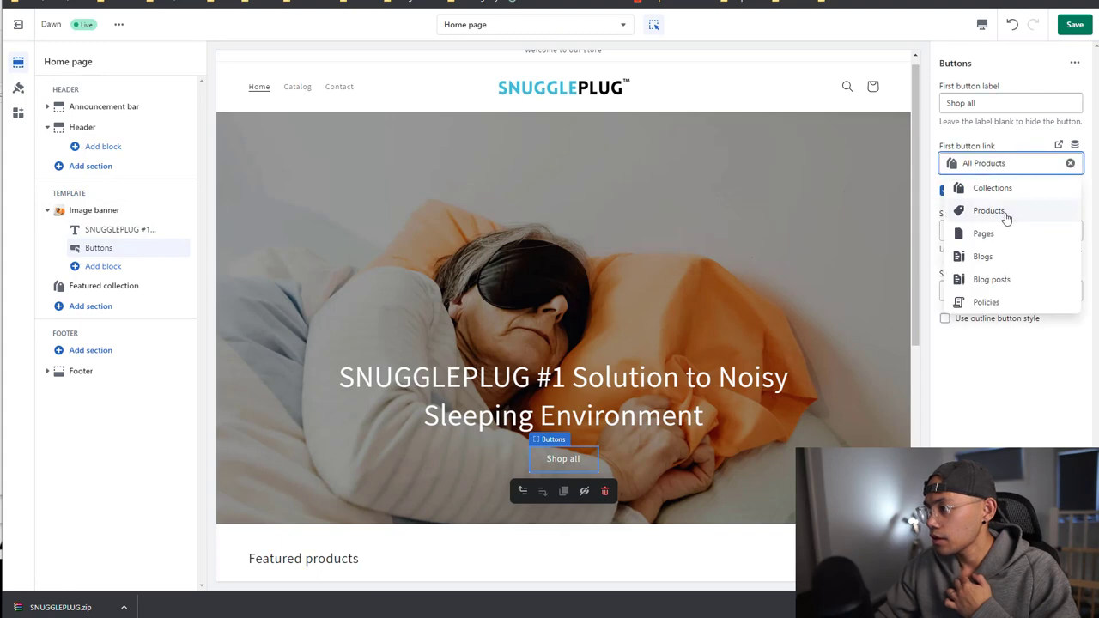
{"action": "left_click", "coordinate": [992, 210]}
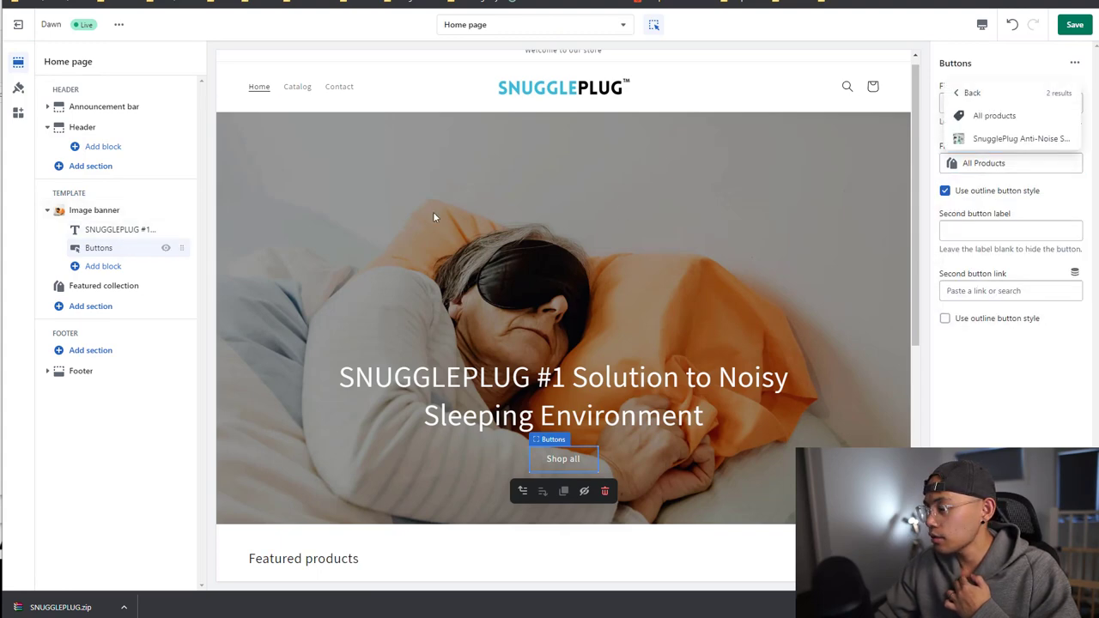
{"action": "left_click", "coordinate": [994, 139]}
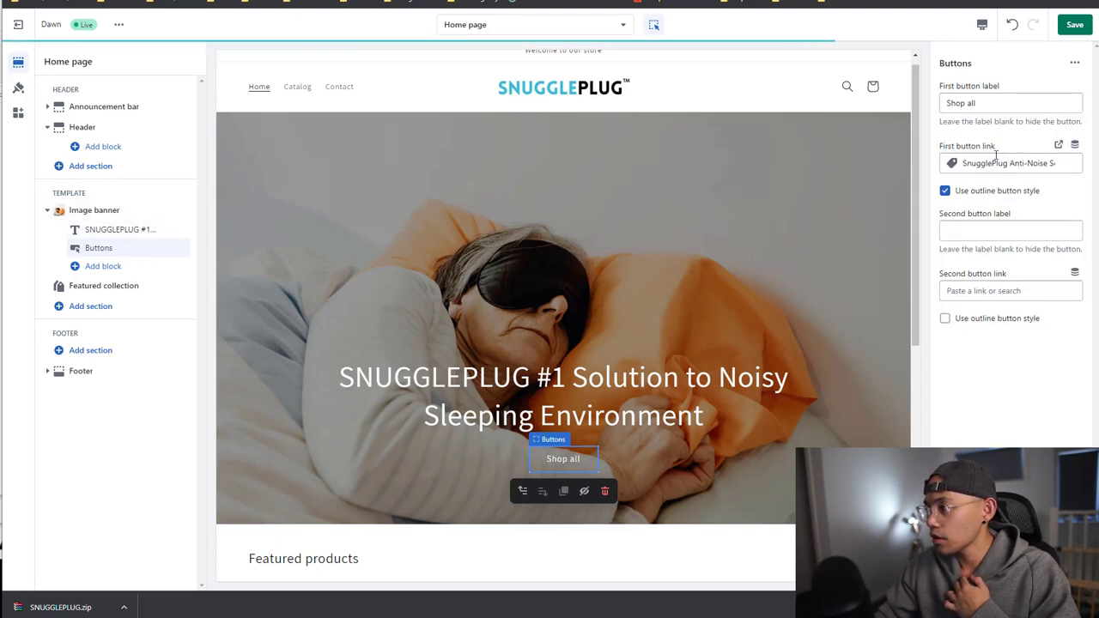
{"action": "left_click", "coordinate": [1072, 27]}
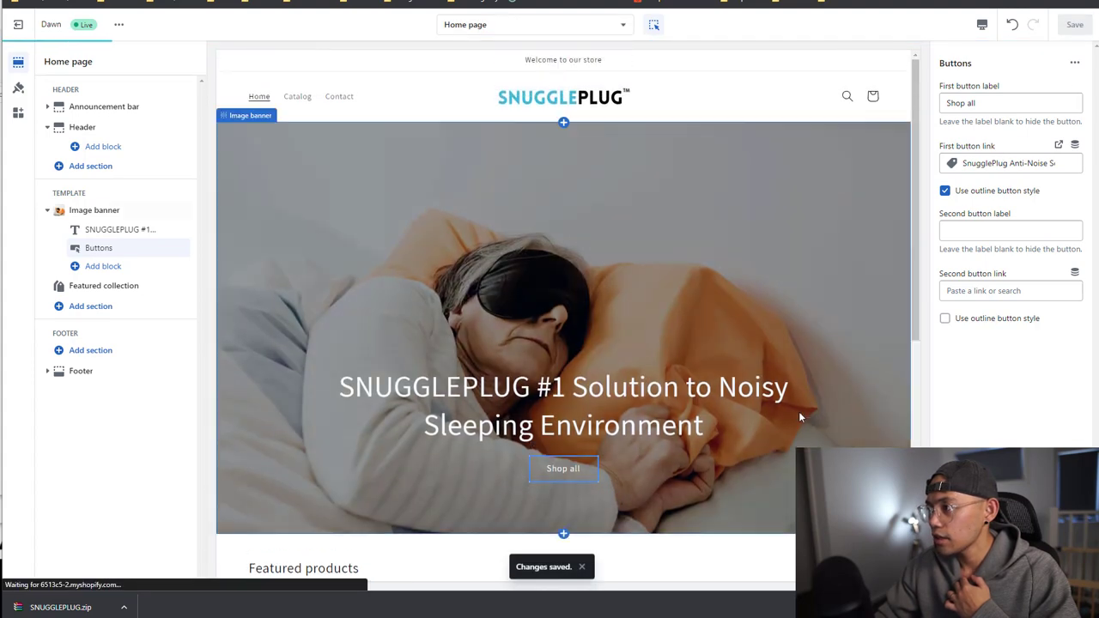
Preview the home page on mobile, then return to desktop width
{"action": "left_click", "coordinate": [982, 26]}
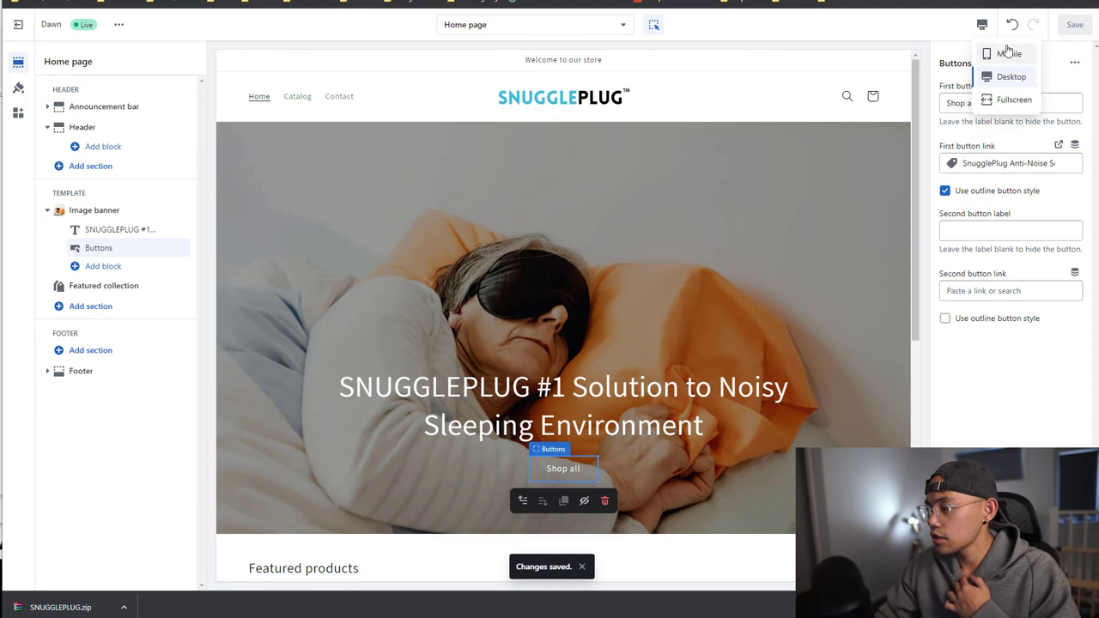
{"action": "left_click", "coordinate": [1008, 55]}
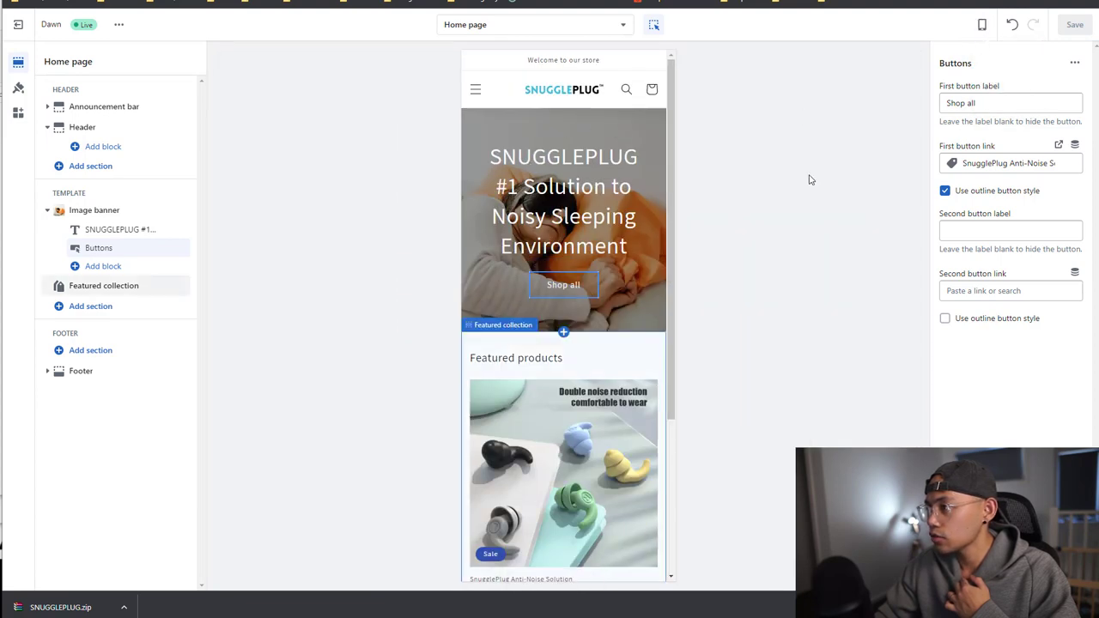
{"action": "left_click", "coordinate": [981, 26]}
{"action": "left_click", "coordinate": [996, 77]}
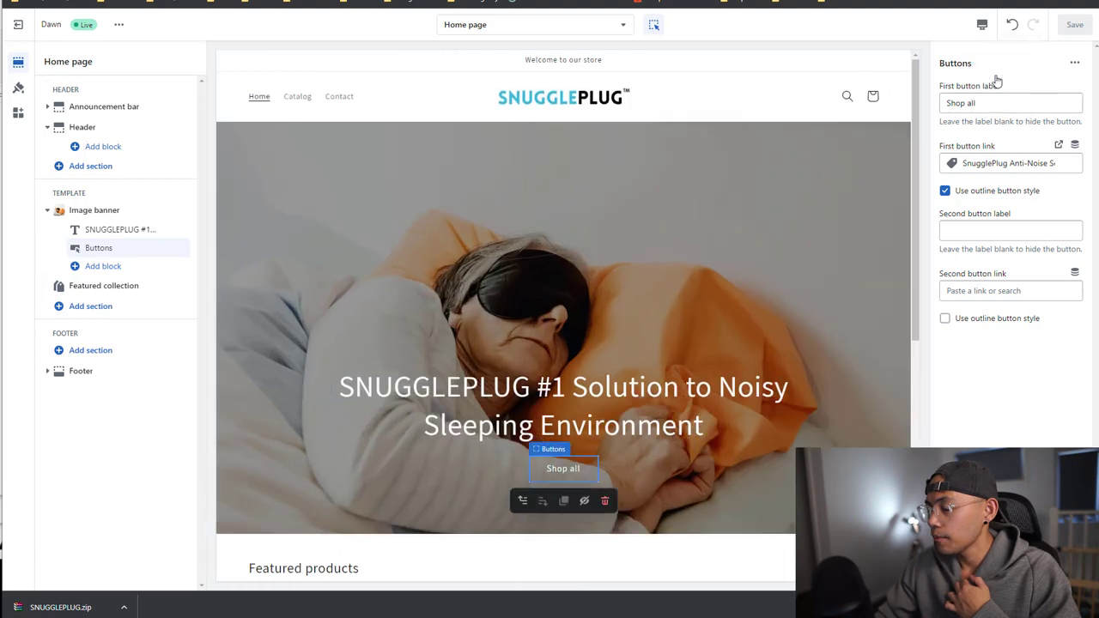
{"action": "scroll", "coordinate": [870, 425], "scroll_direction": "down", "scroll_amount": 3}
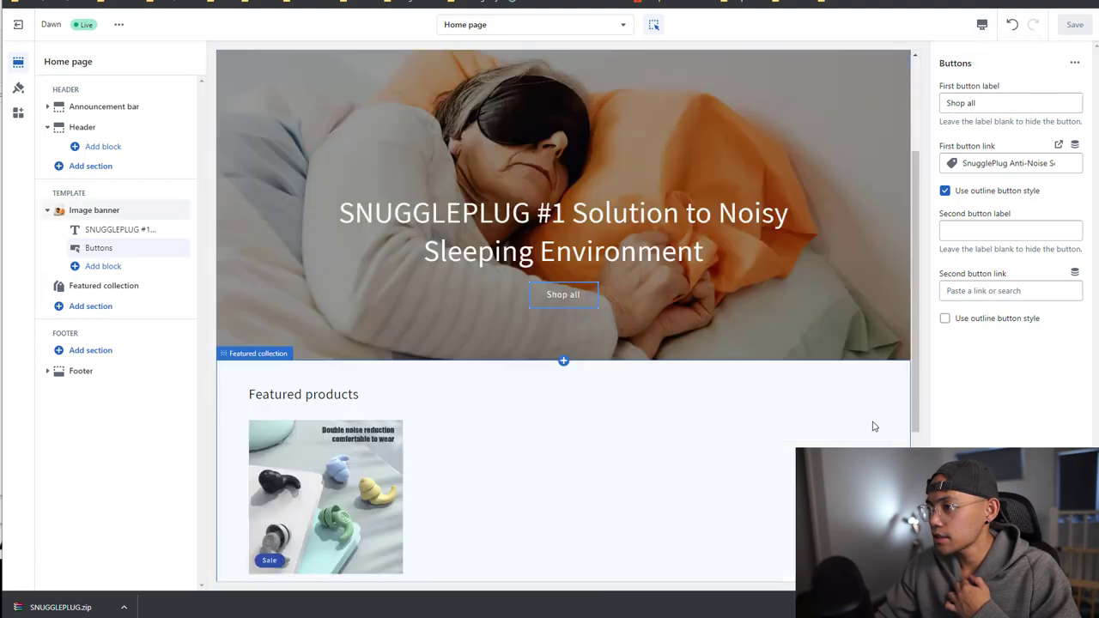
{"action": "scroll", "coordinate": [870, 410], "scroll_direction": "up", "scroll_amount": 3}
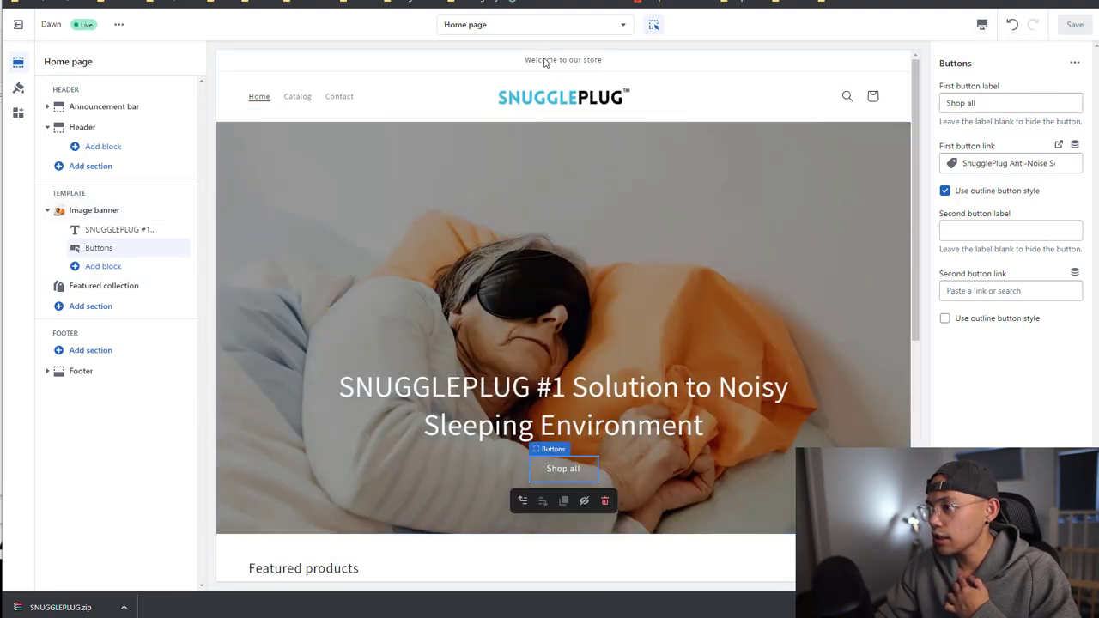
{"action": "left_click", "coordinate": [650, 60]}
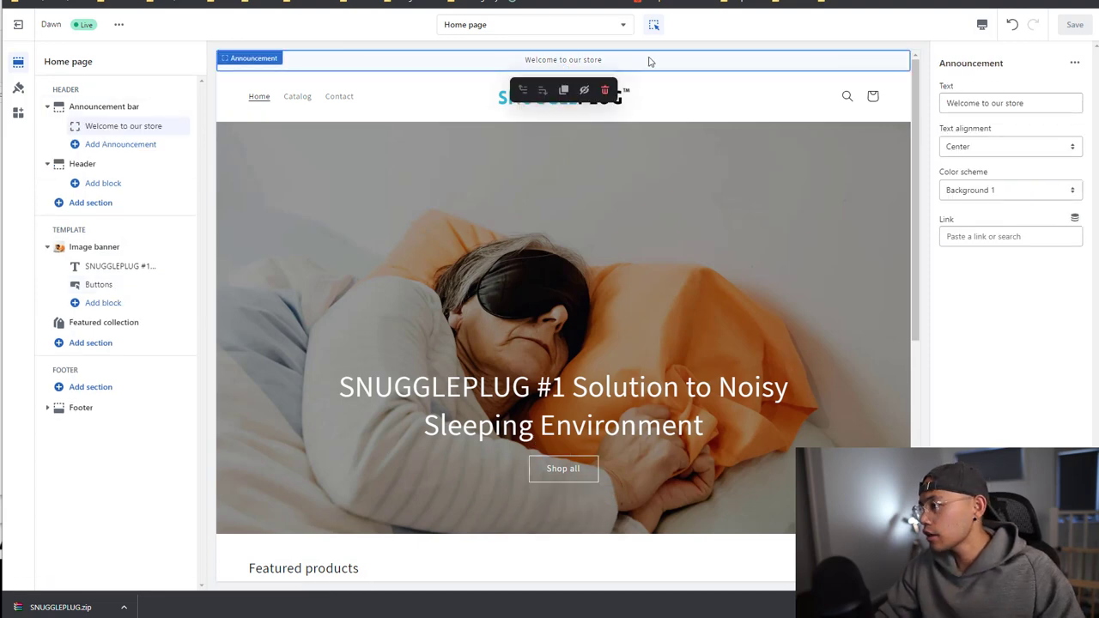
Change the announcement text to 'Free Shipping & 50% Off Today' and review its Background 1 colour scheme
{"action": "left_click", "coordinate": [1034, 102]}
{"action": "key", "text": "ctrl+a"}
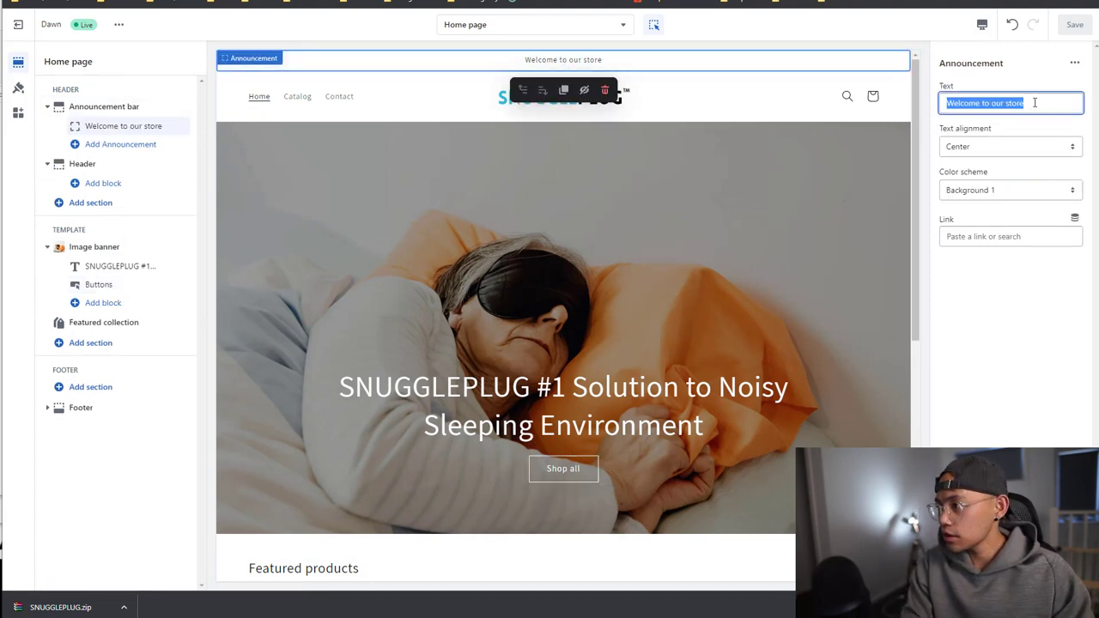
{"action": "type", "text": "Free Shipping"}
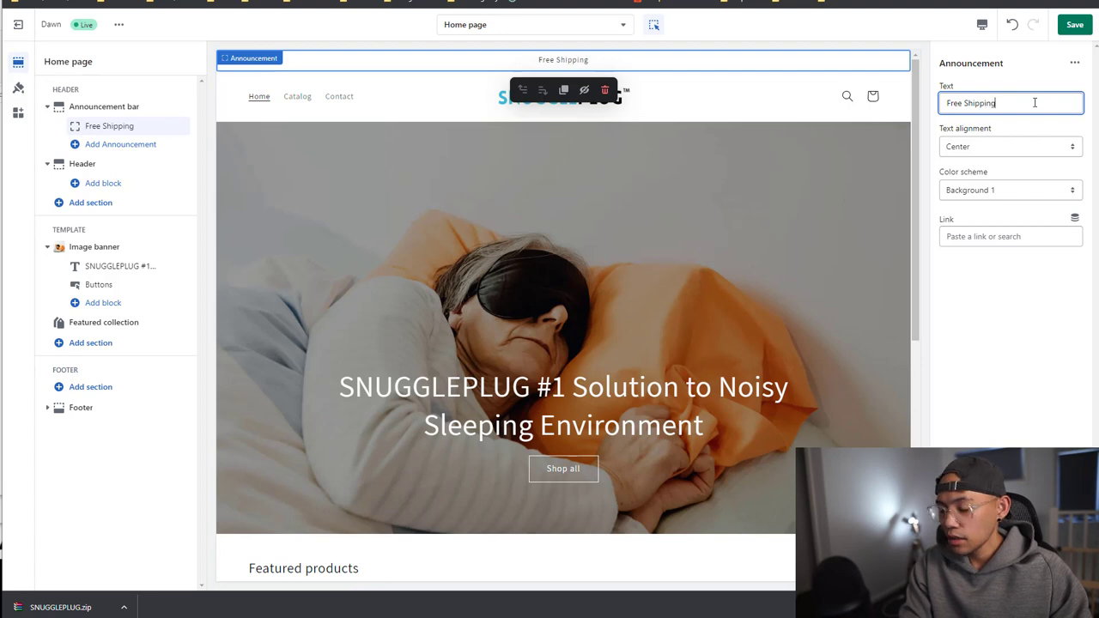
{"action": "type", "text": " & 50"}
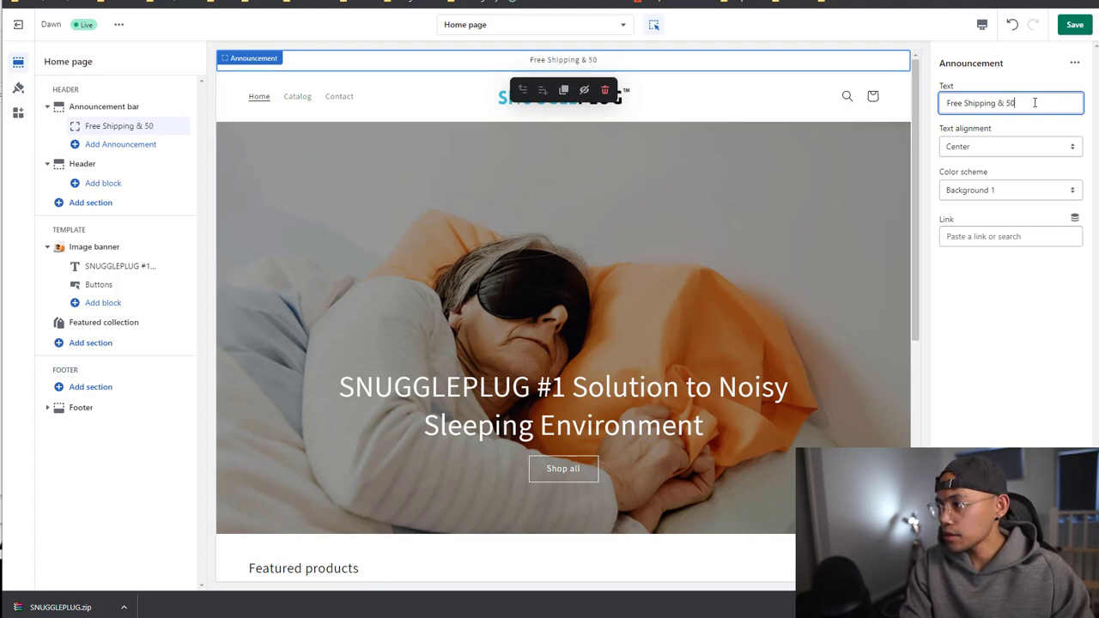
{"action": "type", "text": "% Off Today"}
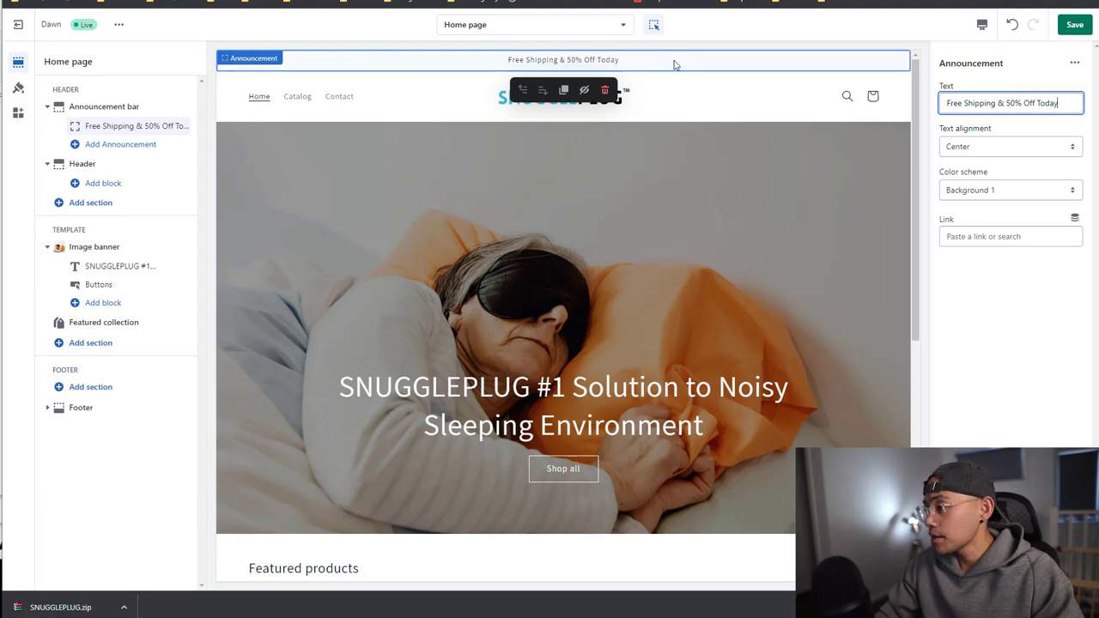
{"action": "left_click", "coordinate": [997, 294]}
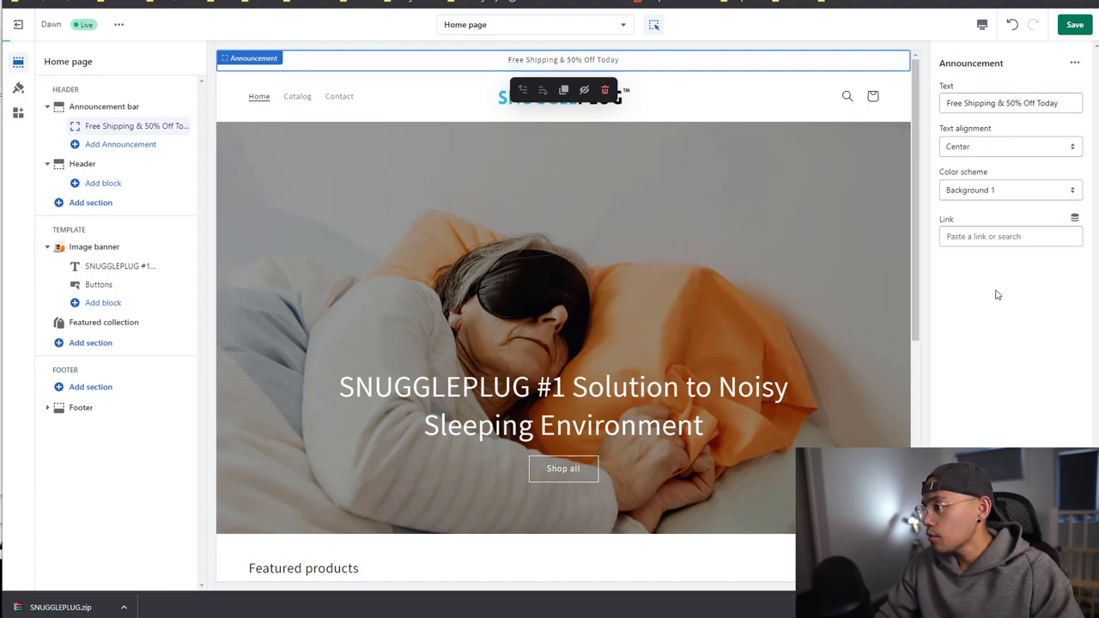
{"action": "left_click", "coordinate": [992, 198]}
{"action": "left_click", "coordinate": [990, 196]}
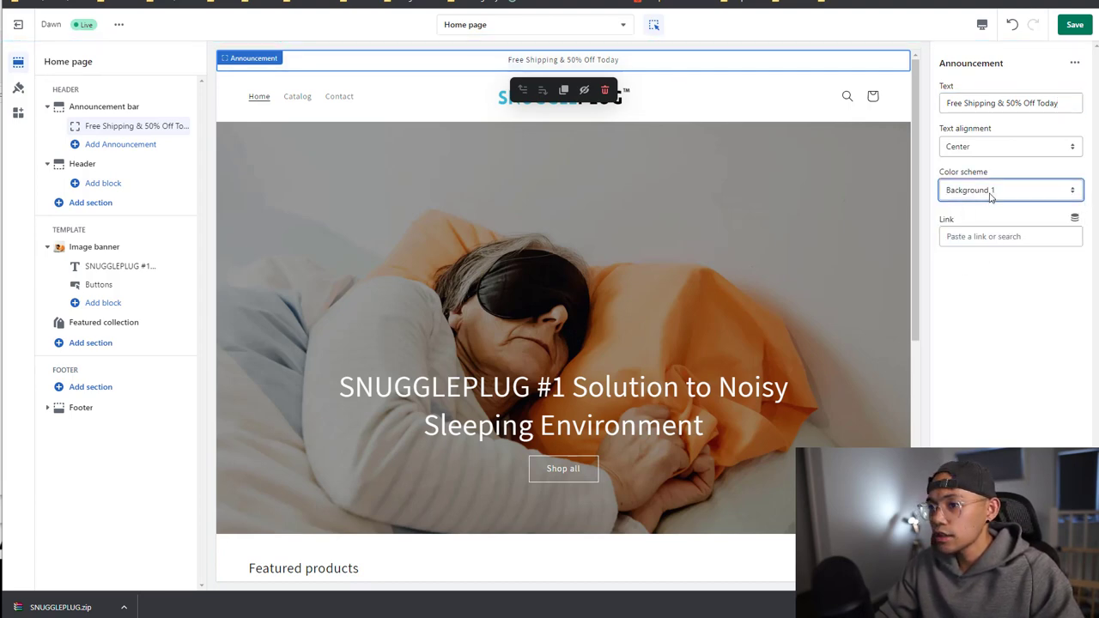
In Theme settings > Colors, set the Accent 2 swatch to cyan #3BBEDC
{"action": "left_click", "coordinate": [19, 88]}
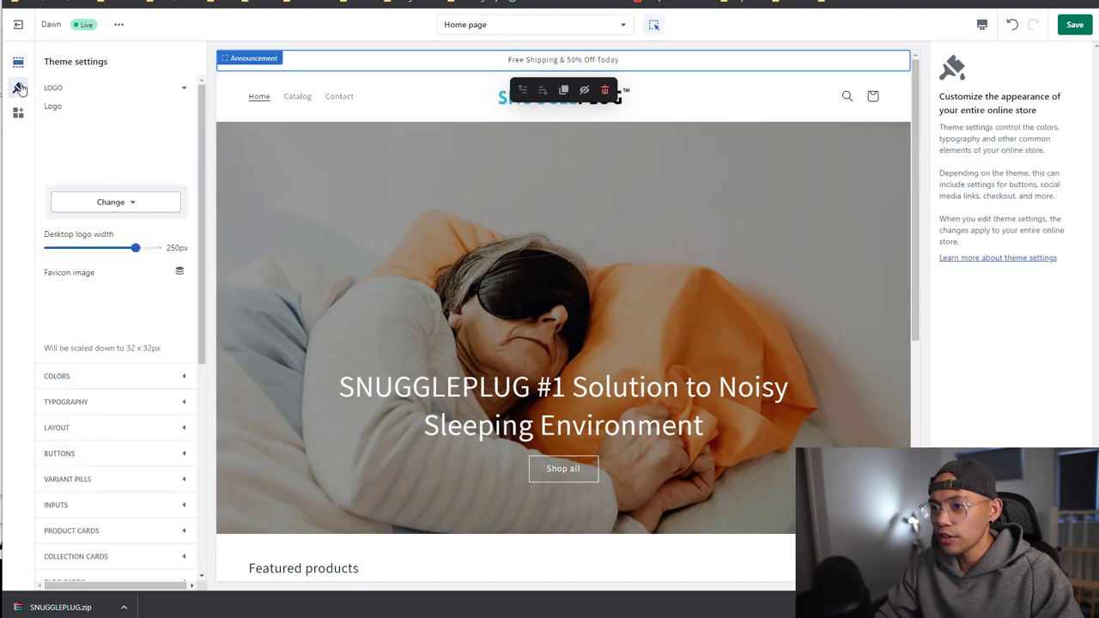
{"action": "left_click", "coordinate": [183, 91]}
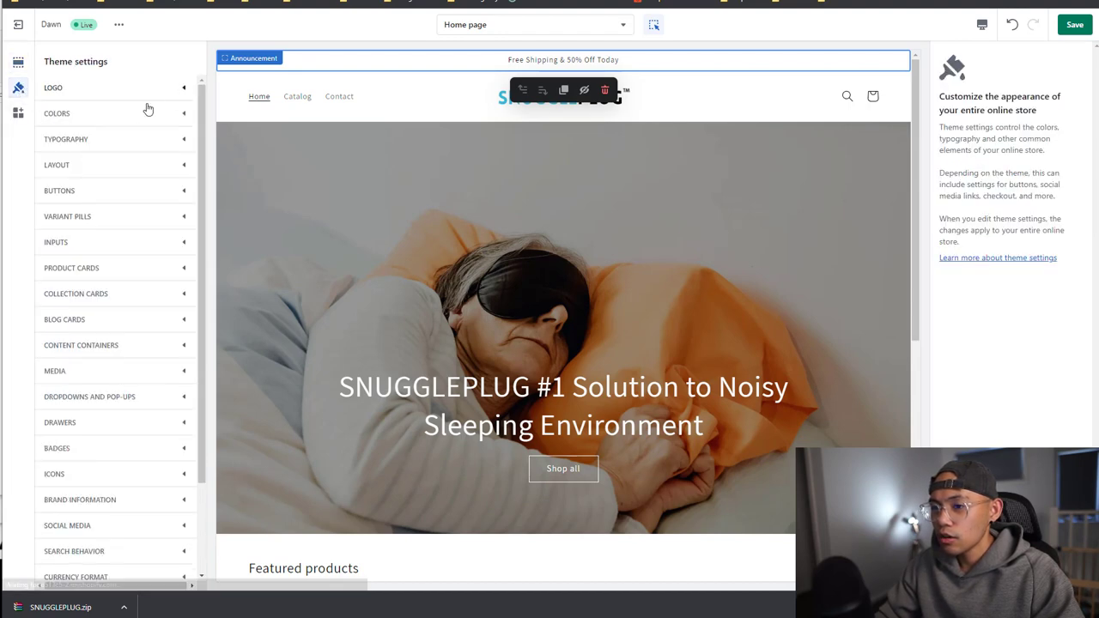
{"action": "left_click", "coordinate": [109, 116]}
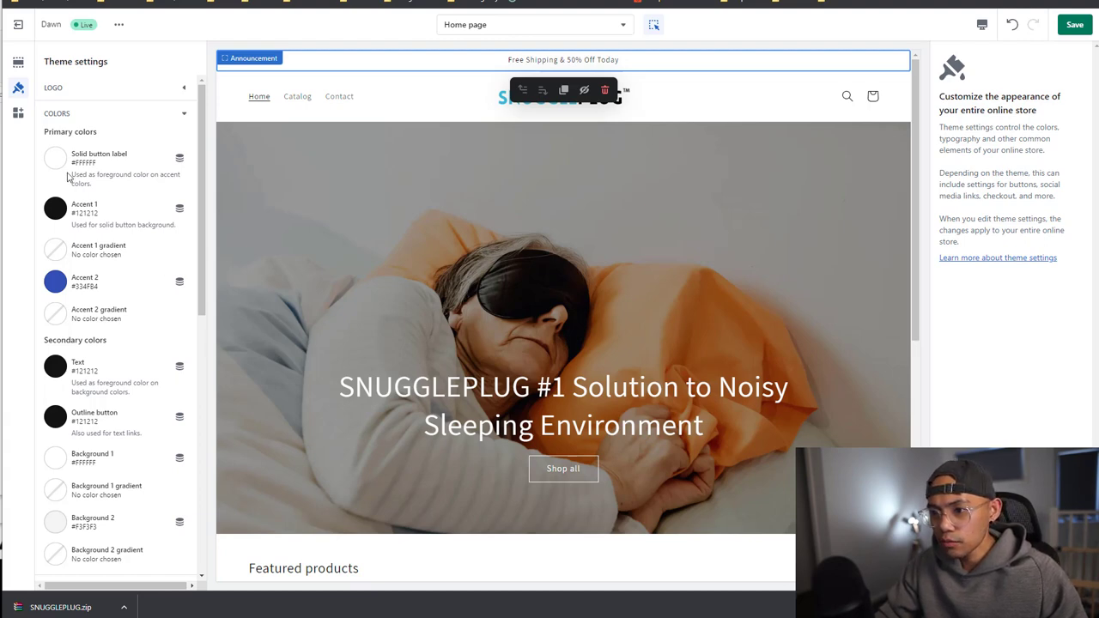
{"action": "left_click", "coordinate": [56, 286]}
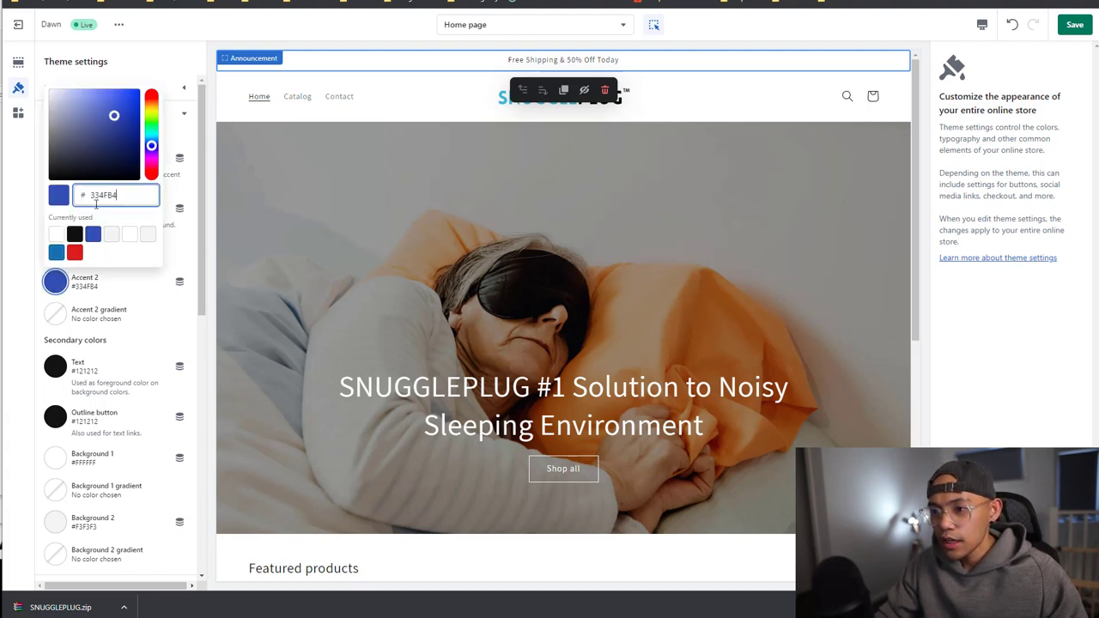
{"action": "left_click", "coordinate": [193, 222]}
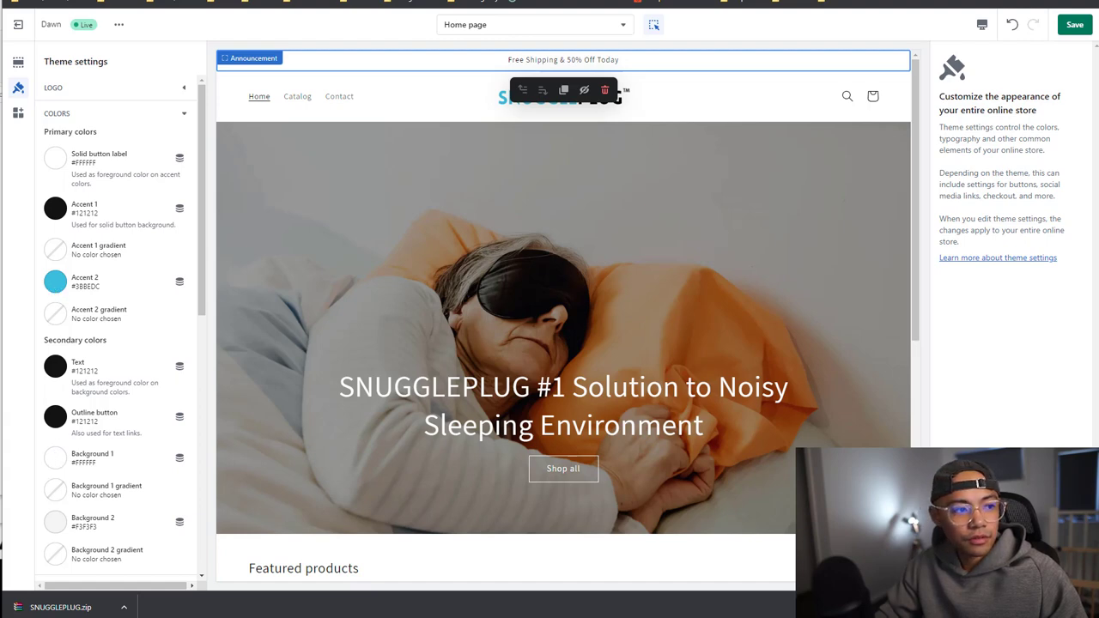
Try cyan #3BBEDC on Background 1, then revert it to white
{"action": "left_click", "coordinate": [55, 457]}
{"action": "type", "text": "3BBEDC"}
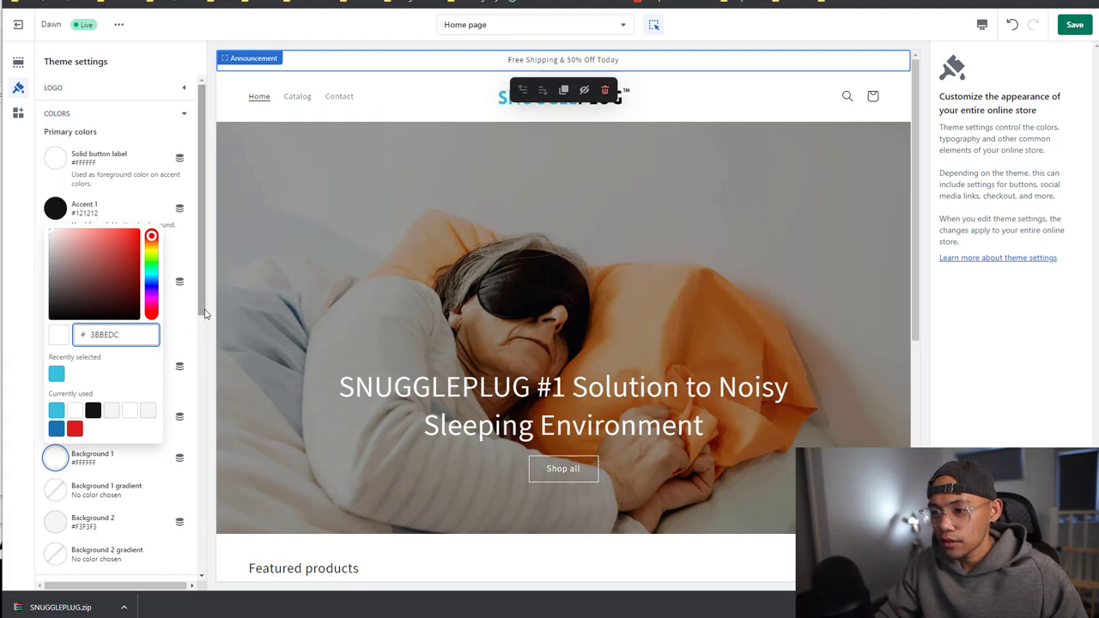
{"action": "left_click", "coordinate": [193, 336]}
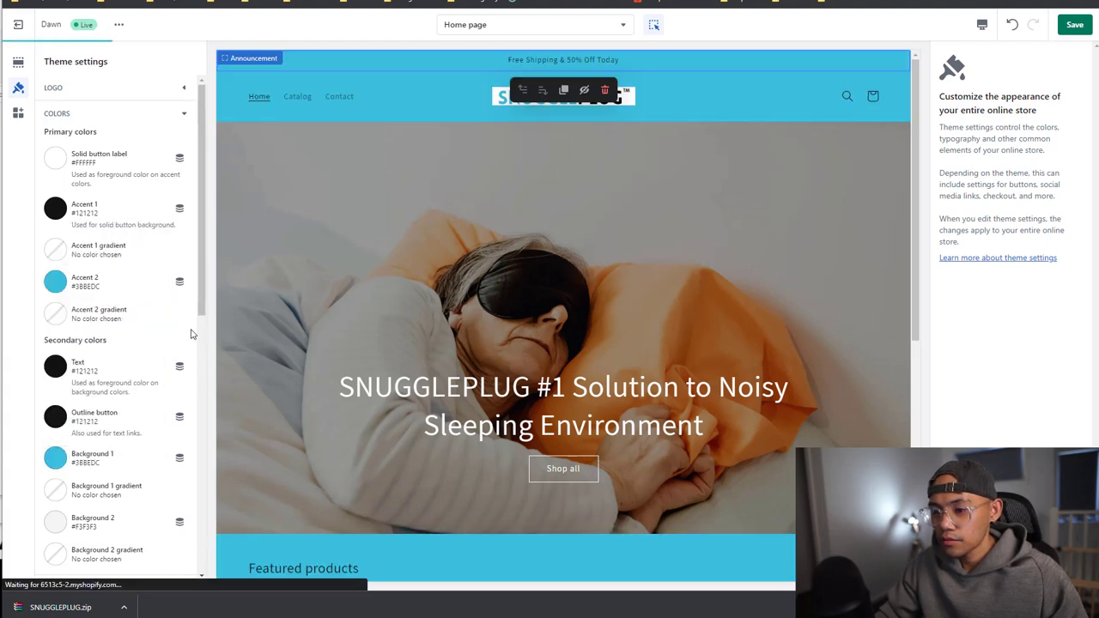
{"action": "left_click", "coordinate": [55, 458]}
{"action": "type", "text": "FAFEFF"}
{"action": "left_click", "coordinate": [29, 207]}
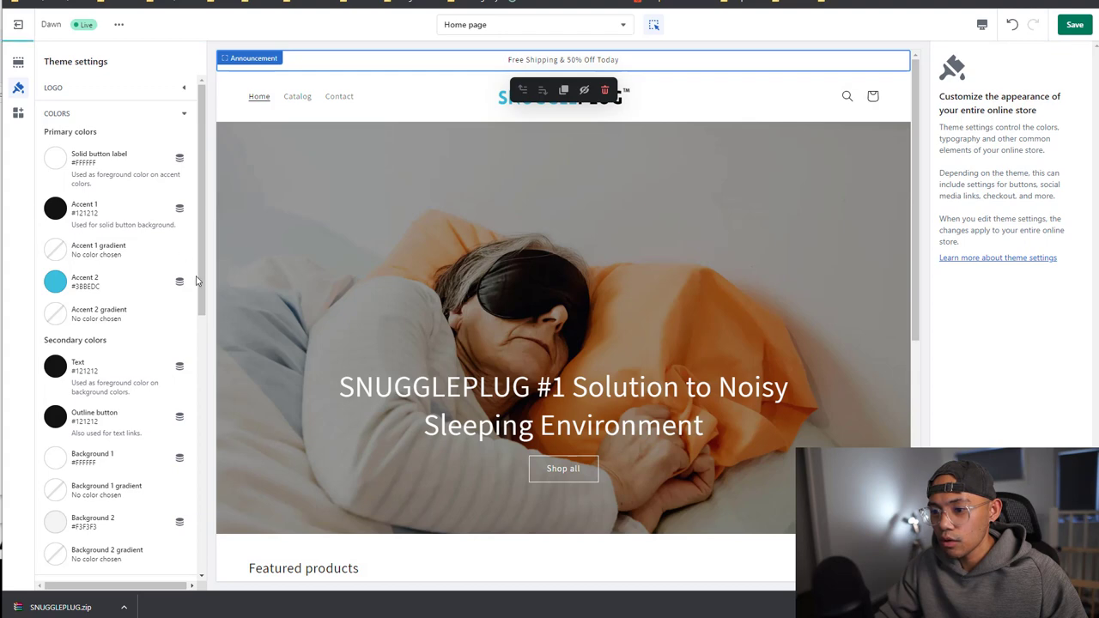
Change Background 2 from #F3F3F3 to teal #26828A
{"action": "scroll", "coordinate": [129, 344], "scroll_direction": "down", "scroll_amount": 2}
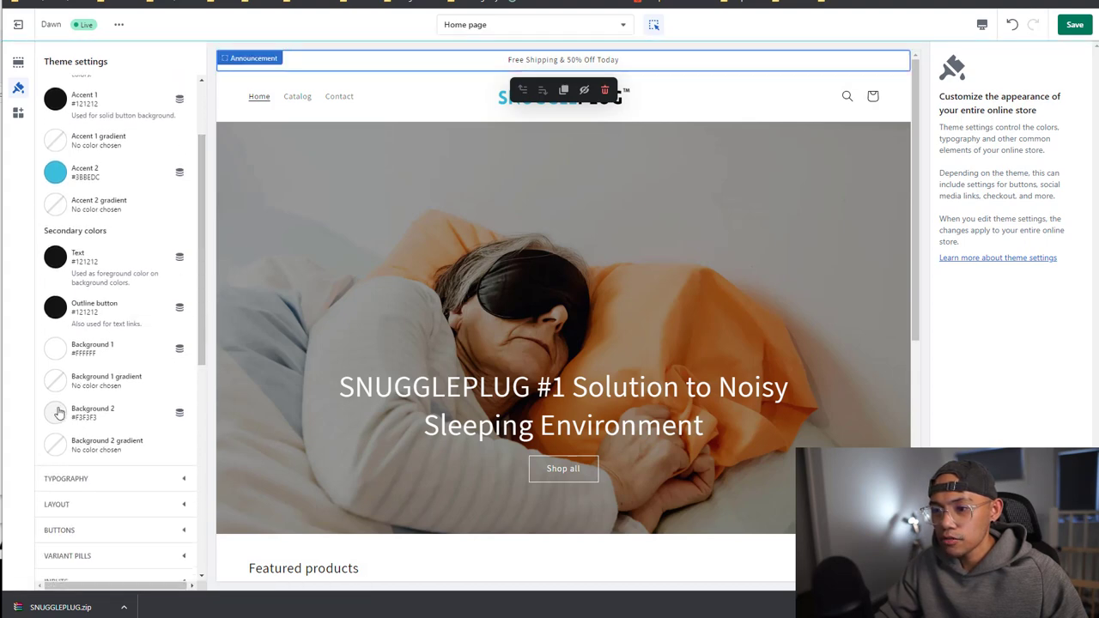
{"action": "left_click", "coordinate": [55, 413]}
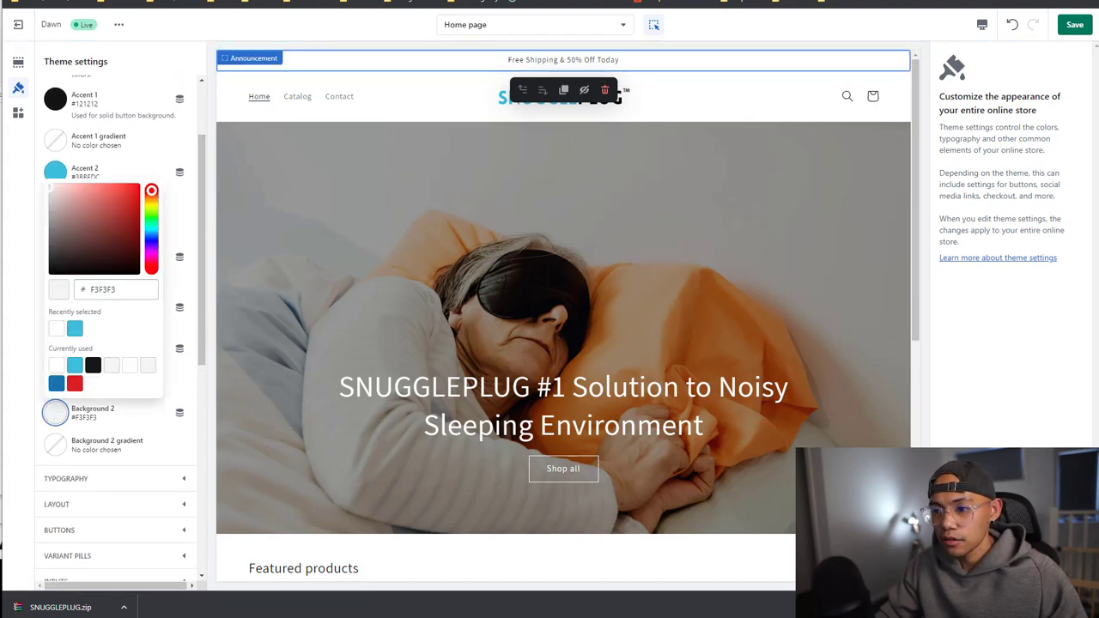
{"action": "double_click", "coordinate": [118, 291]}
{"action": "type", "text": "26828A"}
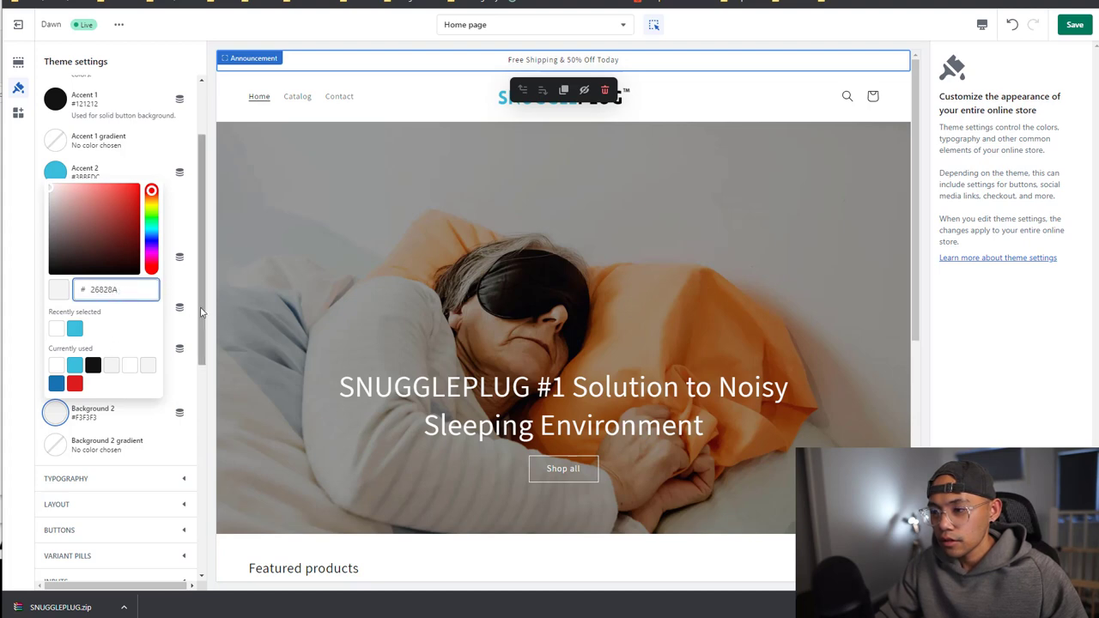
{"action": "left_click", "coordinate": [196, 284]}
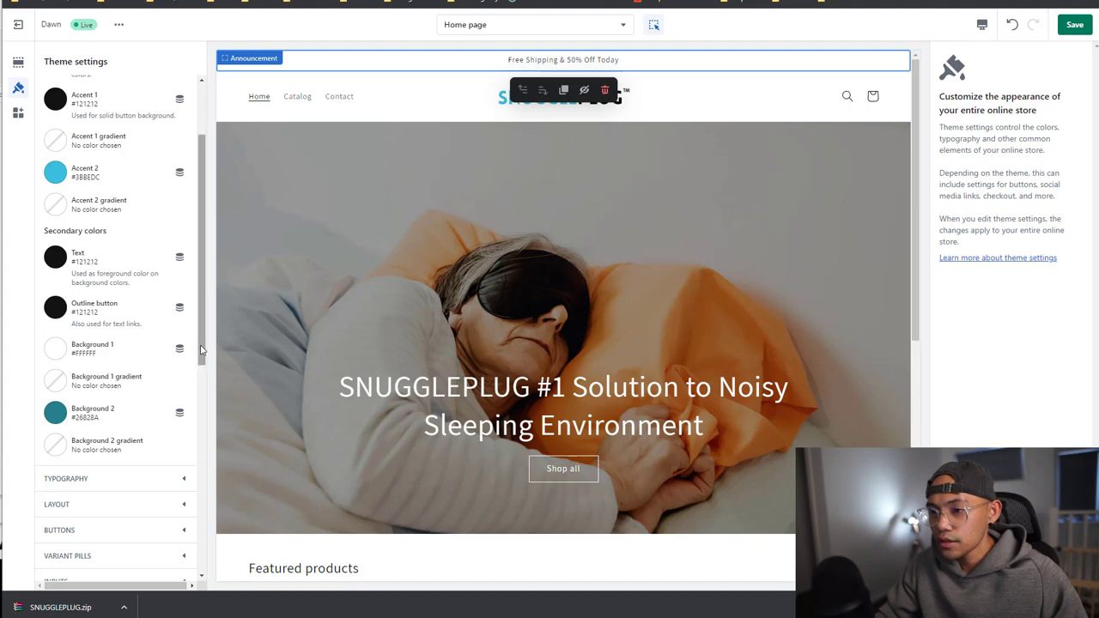
{"action": "scroll", "coordinate": [202, 326], "scroll_direction": "up", "scroll_amount": 1}
Set Accent 1 to the recently used cyan #3BBEDC
{"action": "scroll", "coordinate": [202, 326], "scroll_direction": "up", "scroll_amount": 1}
{"action": "left_click", "coordinate": [57, 227]}
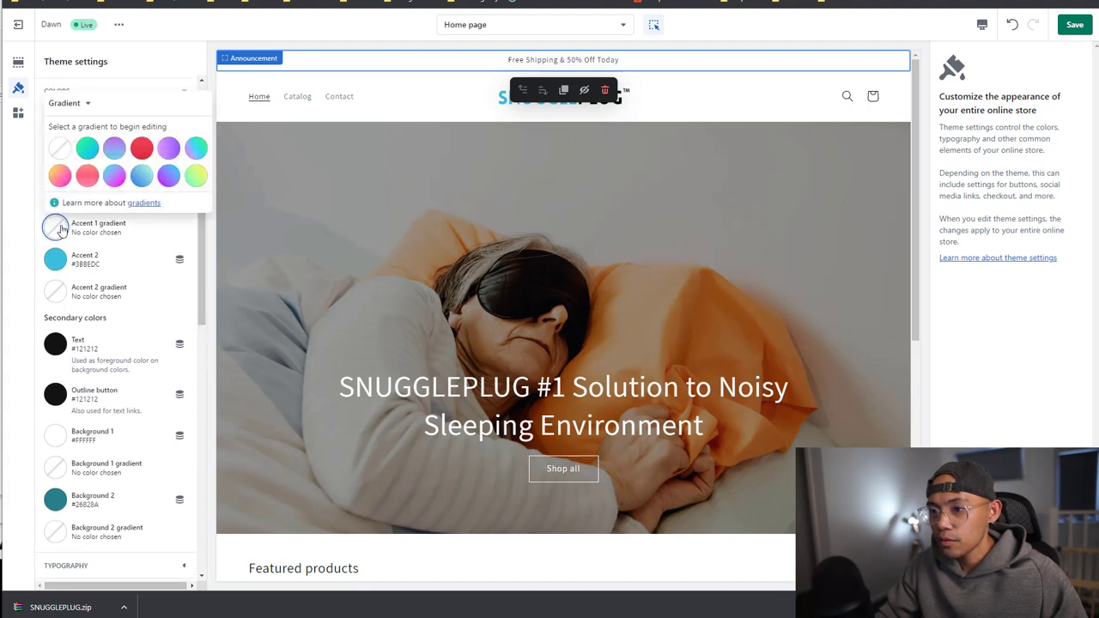
{"action": "left_click", "coordinate": [59, 227]}
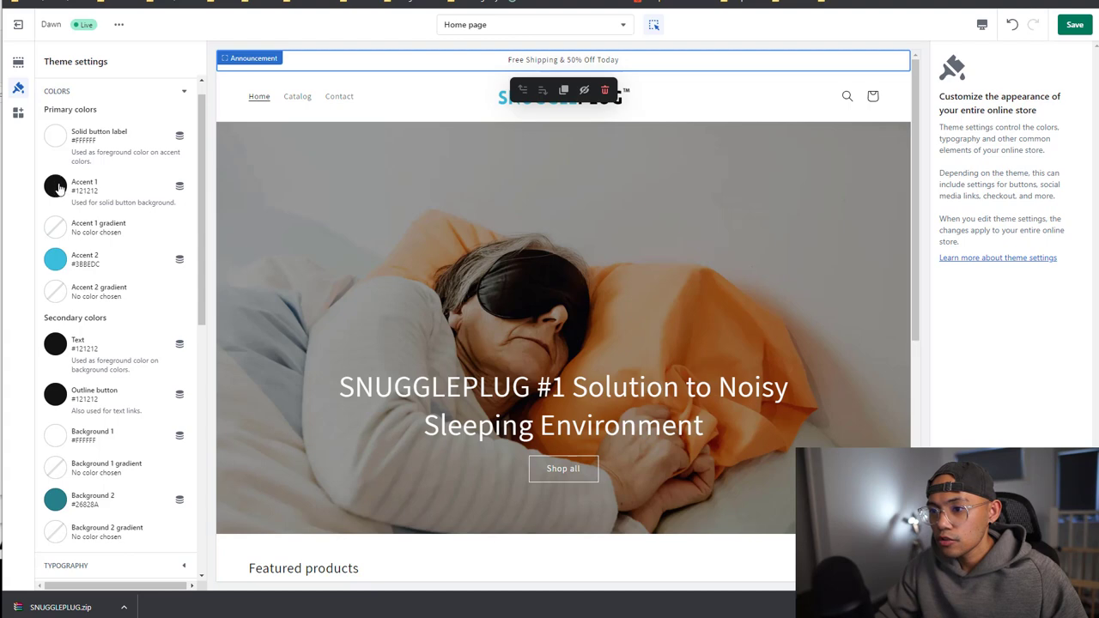
{"action": "left_click", "coordinate": [57, 187]}
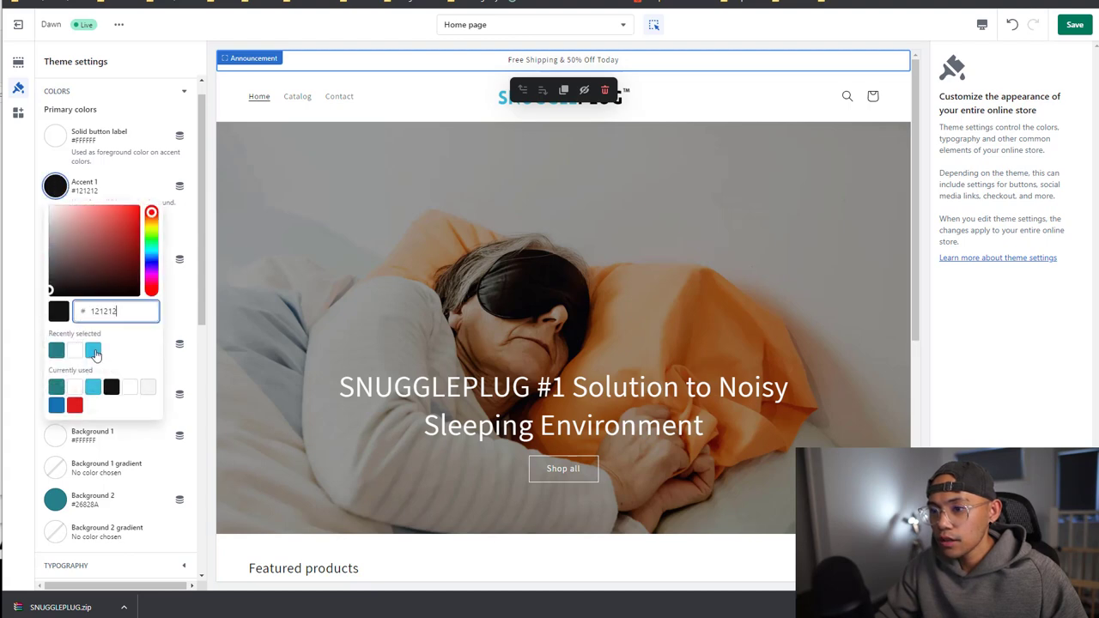
{"action": "left_click", "coordinate": [93, 350]}
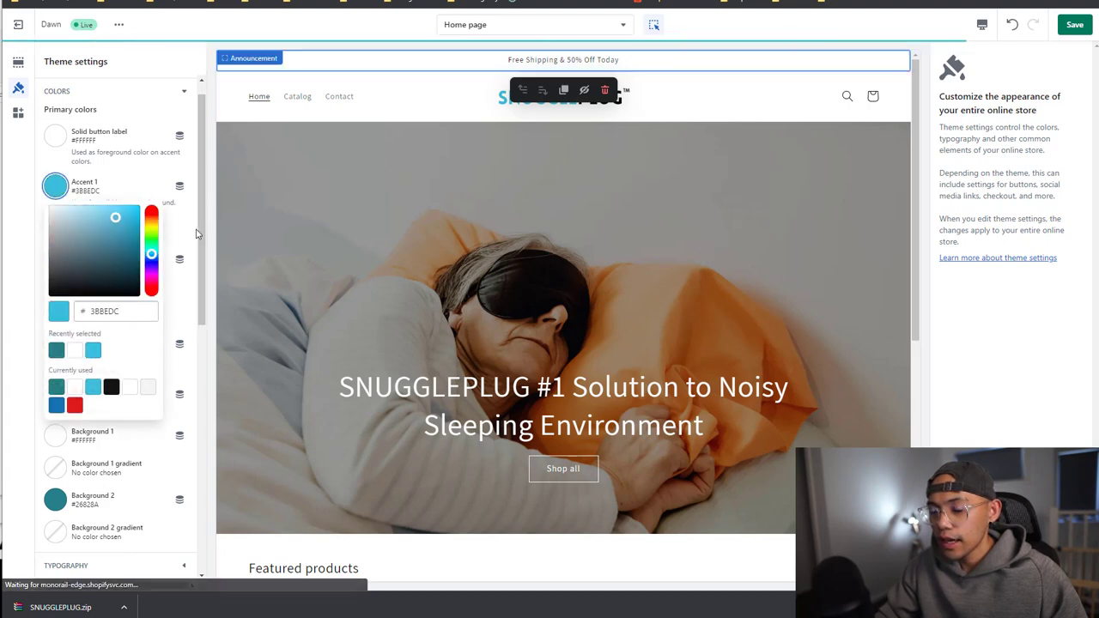
{"action": "left_click", "coordinate": [196, 234]}
Change Accent 2 to orange #FF9634
{"action": "left_click", "coordinate": [64, 265]}
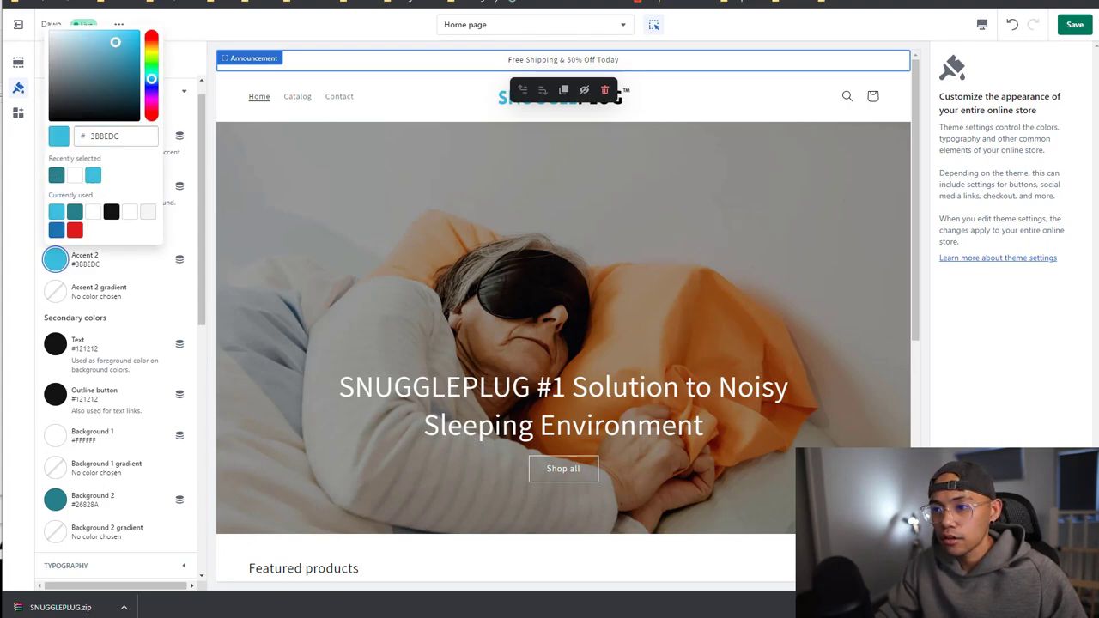
{"action": "left_click", "coordinate": [116, 136]}
{"action": "type", "text": "FF9634"}
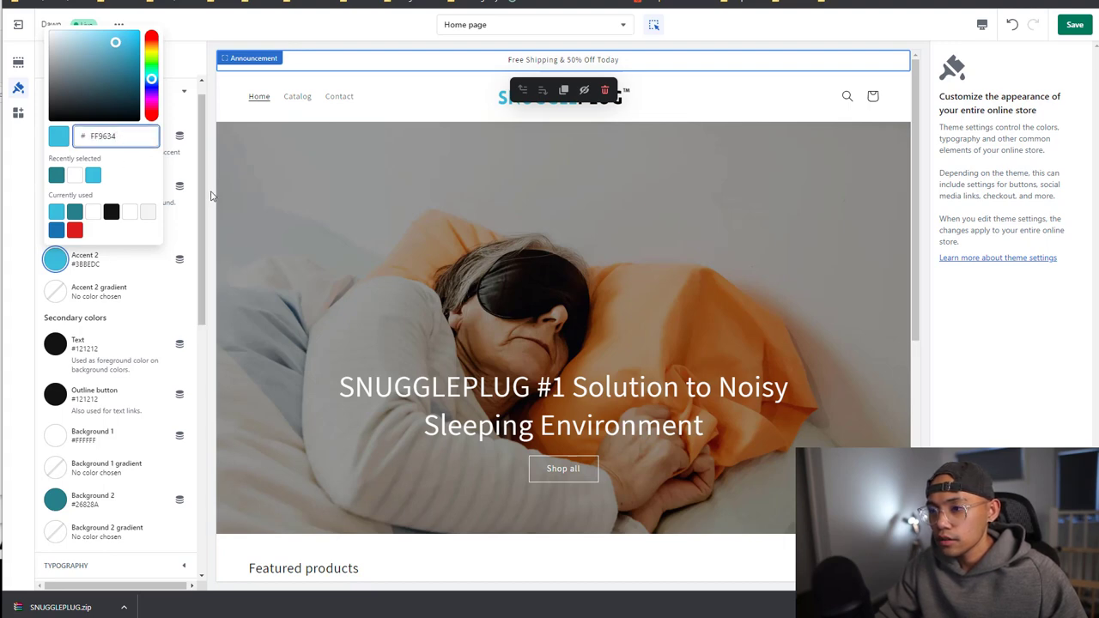
{"action": "key", "text": "Return"}
{"action": "left_click", "coordinate": [196, 213]}
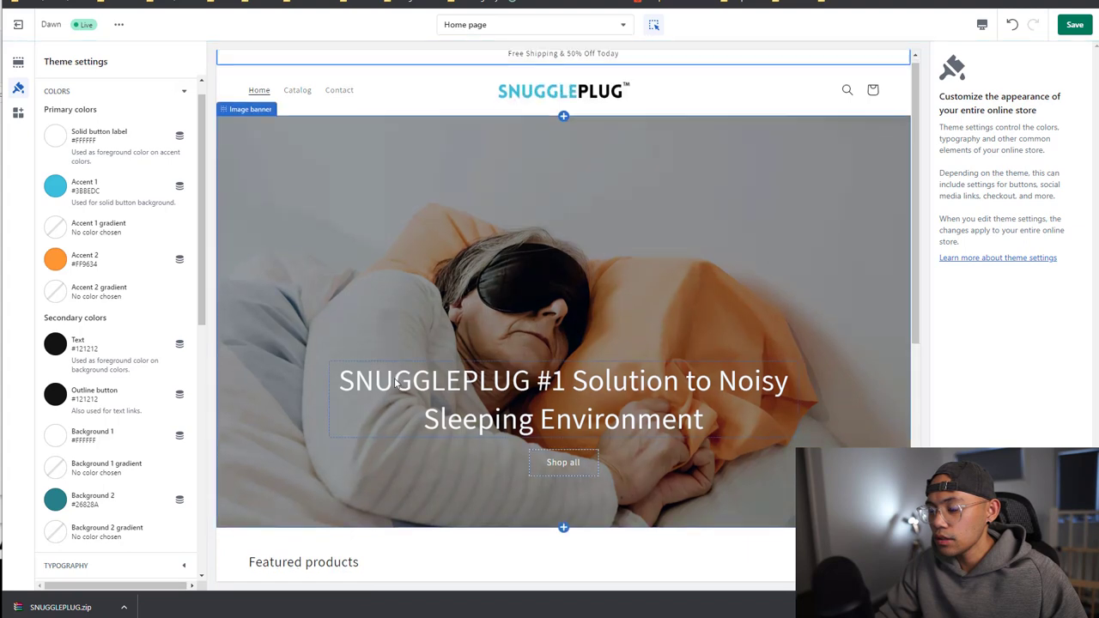
{"action": "scroll", "coordinate": [396, 384], "scroll_direction": "down", "scroll_amount": 5}
{"action": "scroll", "coordinate": [436, 373], "scroll_direction": "up", "scroll_amount": 5}
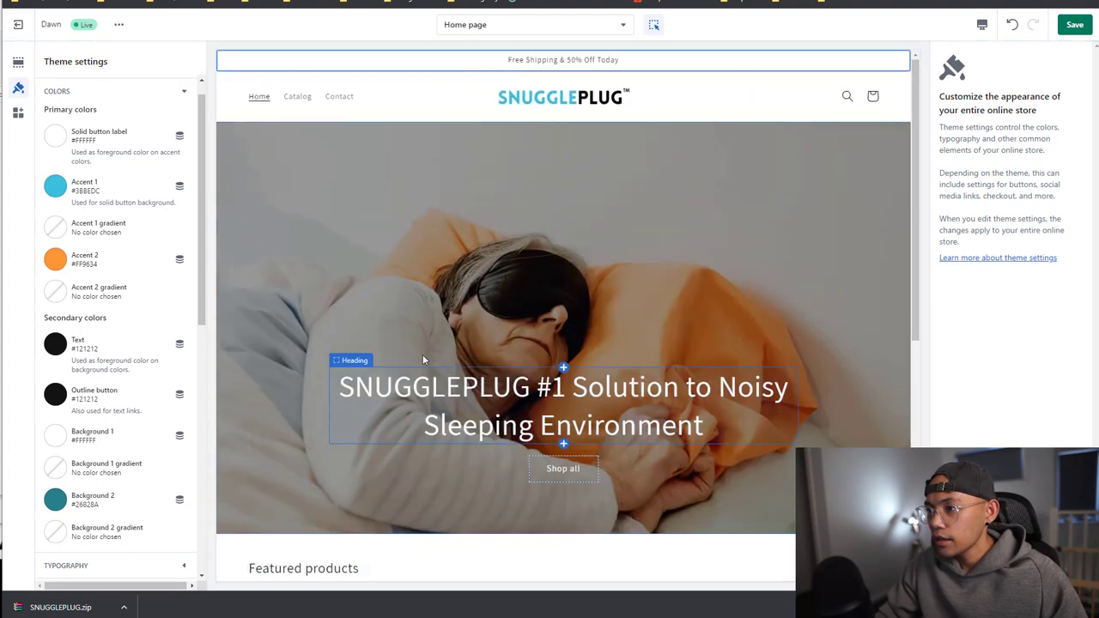
{"action": "scroll", "coordinate": [371, 339], "scroll_direction": "down", "scroll_amount": 2}
{"action": "scroll", "coordinate": [364, 331], "scroll_direction": "up", "scroll_amount": 2}
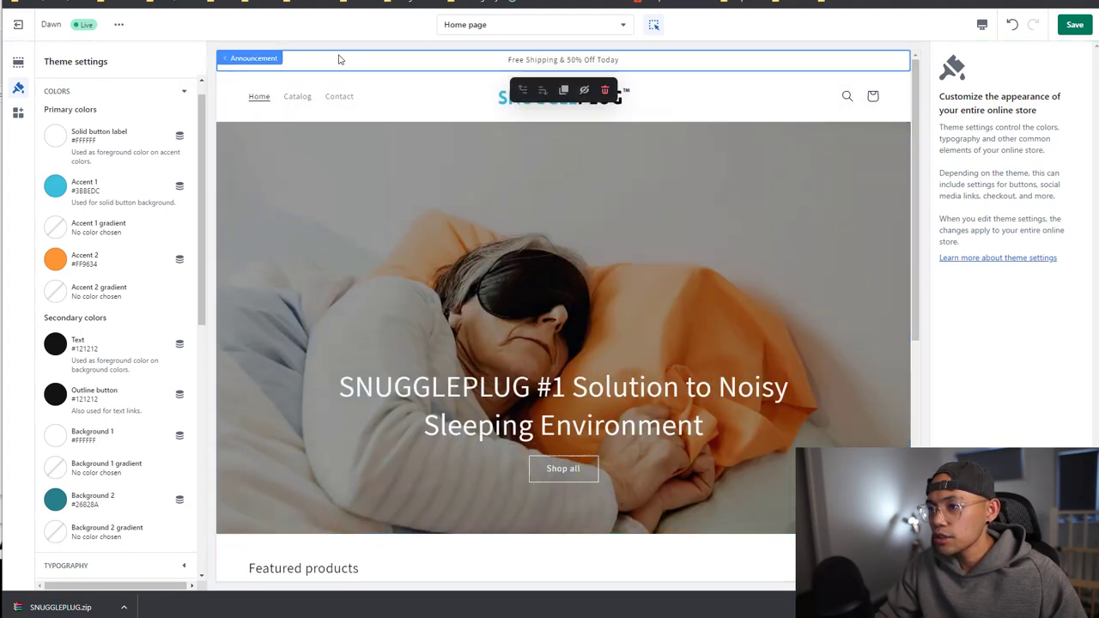
Give the announcement bar the Inverse colour scheme
{"action": "left_click", "coordinate": [424, 63]}
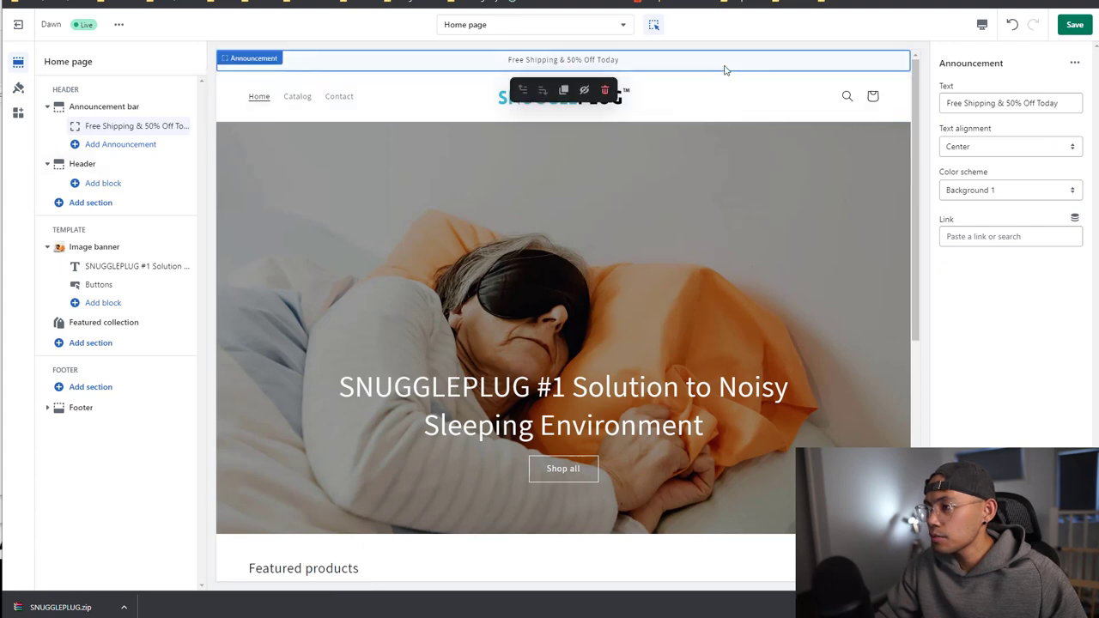
{"action": "left_click", "coordinate": [987, 194]}
{"action": "left_click", "coordinate": [989, 191]}
{"action": "left_click", "coordinate": [991, 194]}
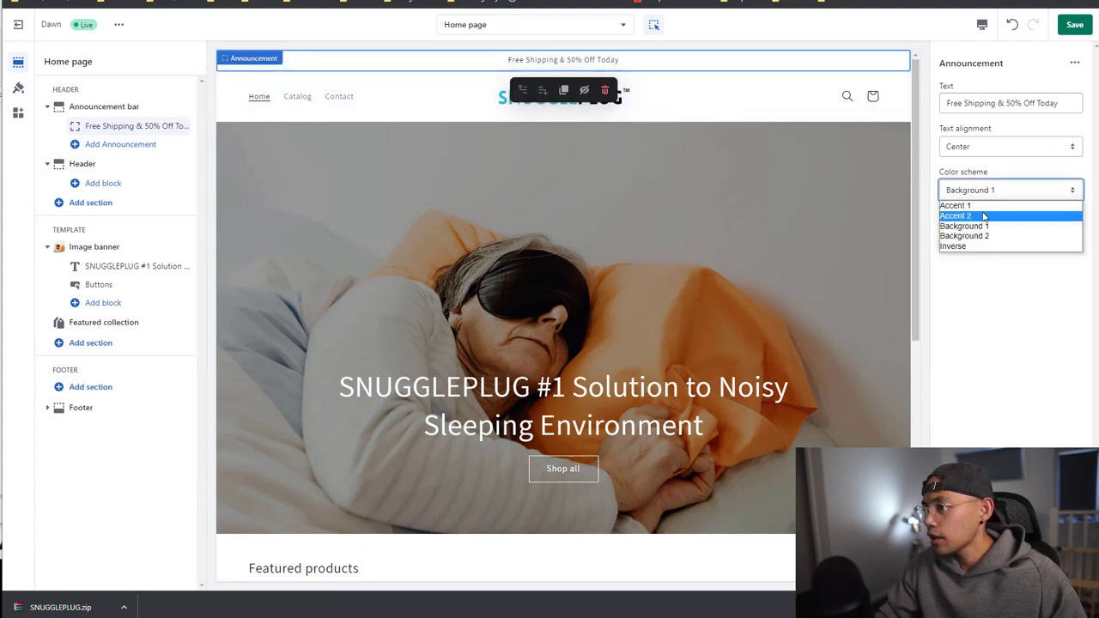
{"action": "left_click", "coordinate": [988, 205]}
{"action": "left_click", "coordinate": [993, 194]}
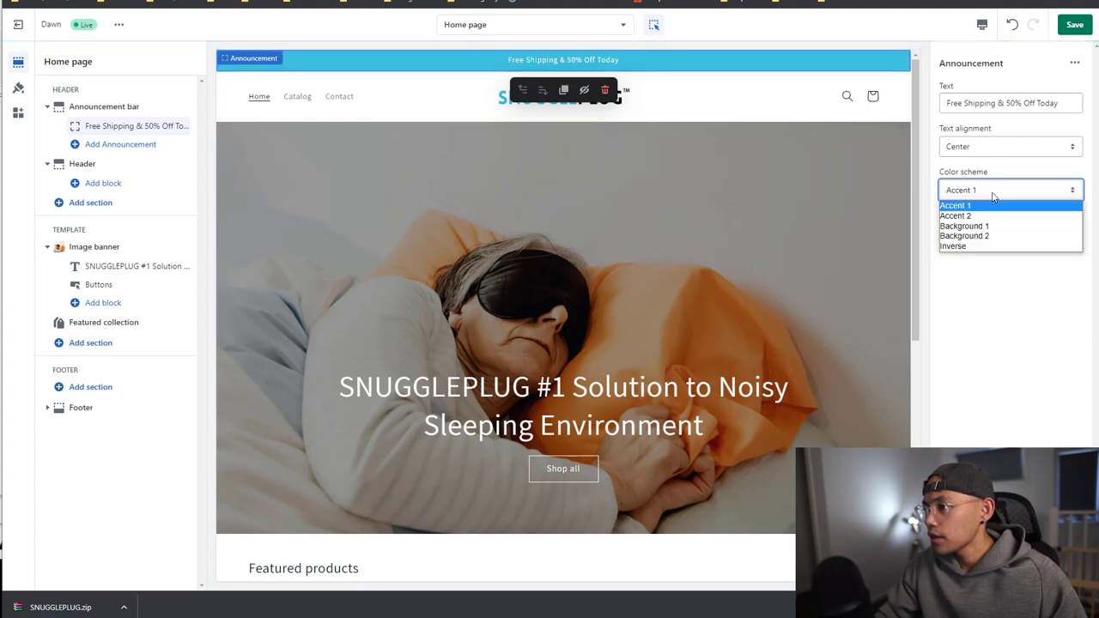
{"action": "left_click", "coordinate": [994, 196]}
{"action": "key", "text": "Down"}
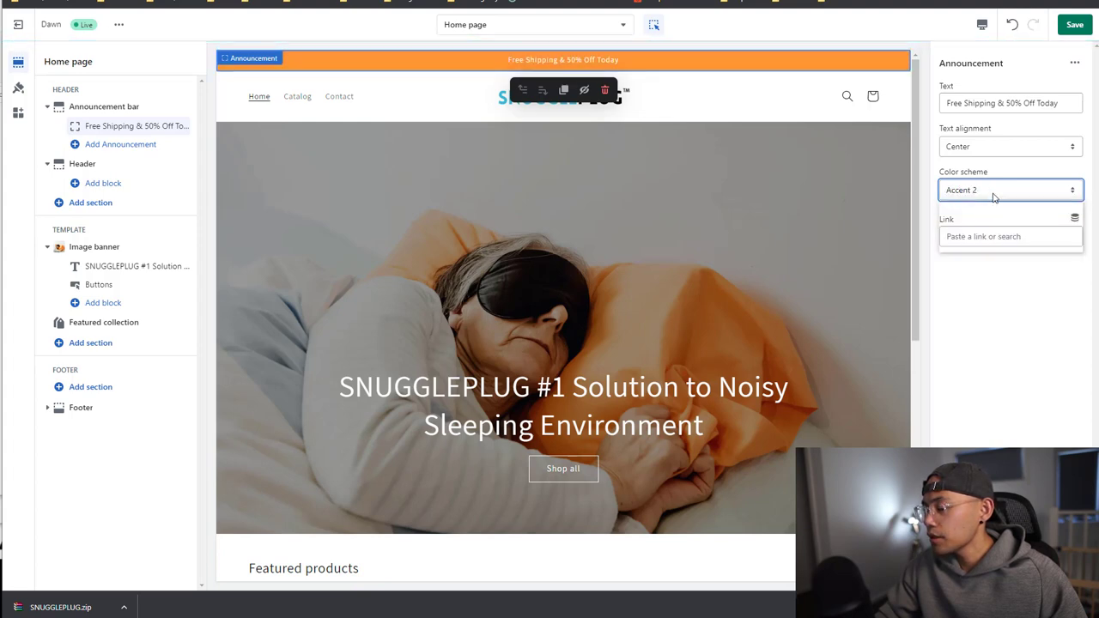
{"action": "left_click", "coordinate": [993, 197]}
{"action": "left_click", "coordinate": [978, 240]}
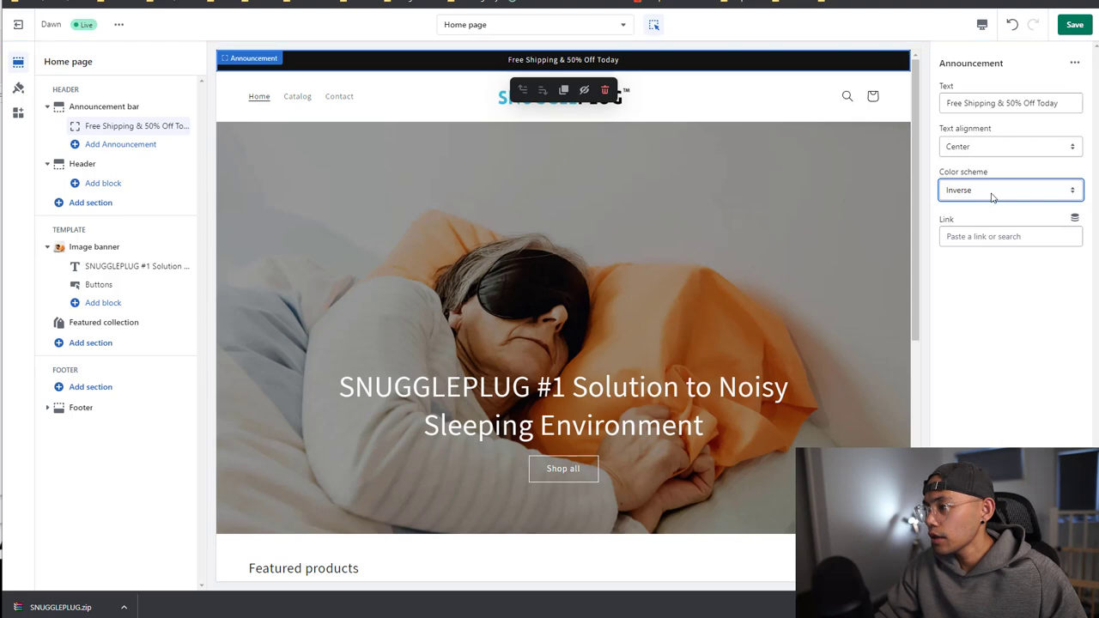
{"action": "left_click", "coordinate": [990, 196]}
{"action": "left_click", "coordinate": [990, 196]}
{"action": "left_click", "coordinate": [964, 277]}
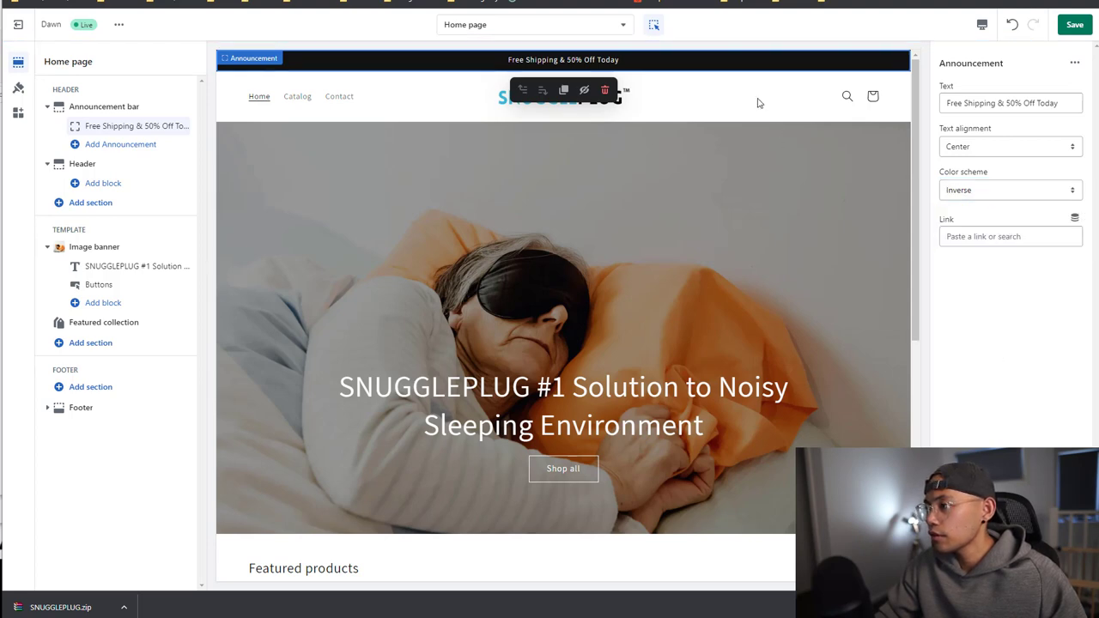
Save the theme colour and announcement bar changes
{"action": "left_click", "coordinate": [1074, 25]}
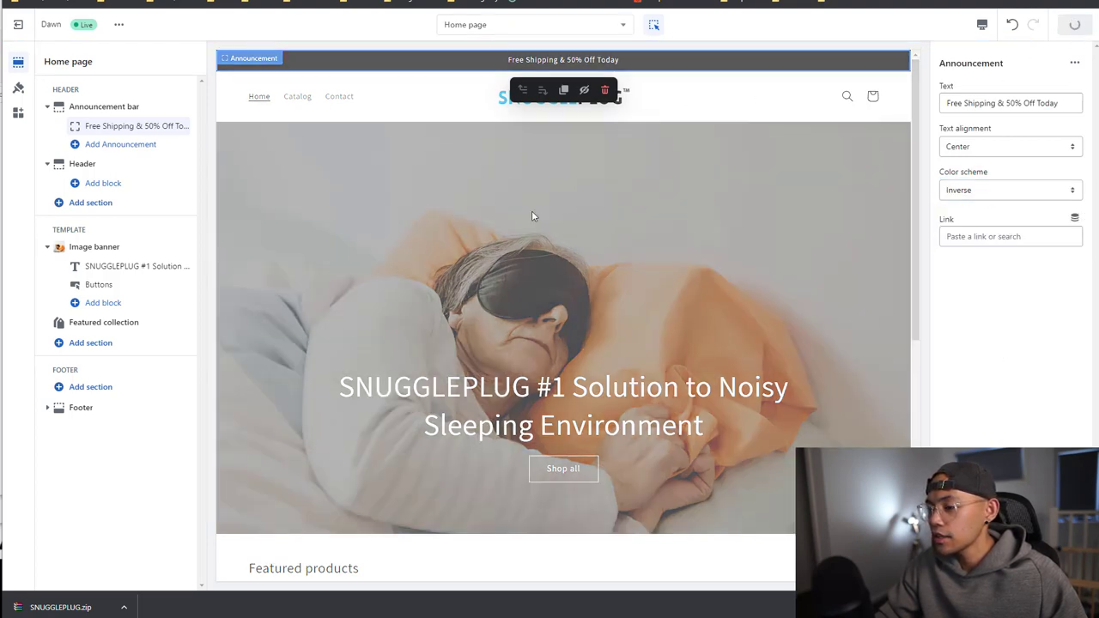
{"action": "scroll", "coordinate": [554, 255], "scroll_direction": "down", "scroll_amount": 3}
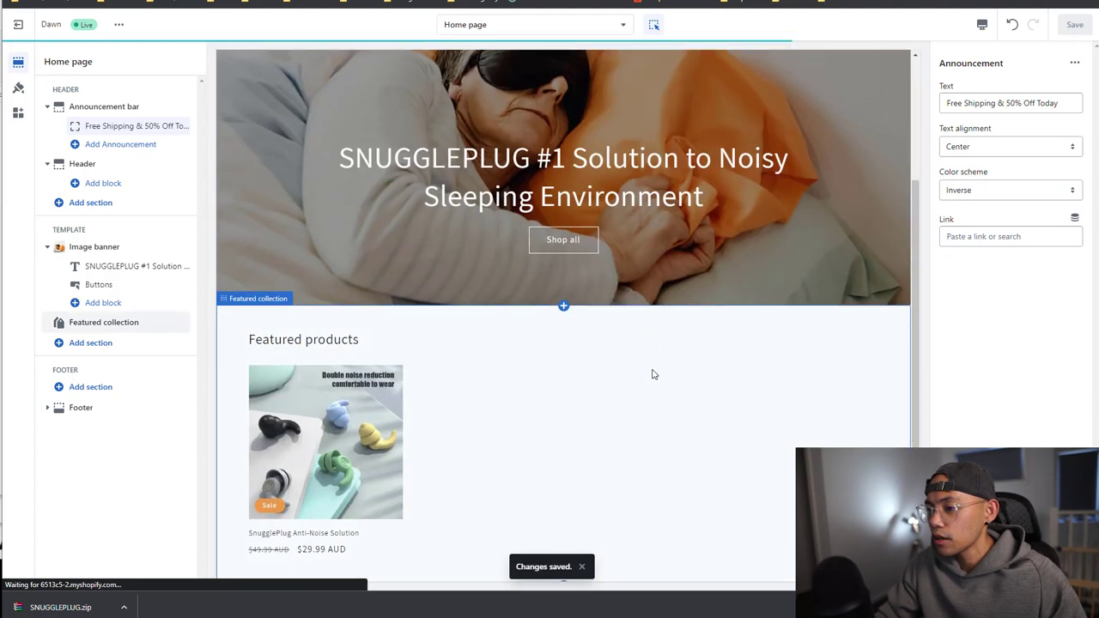
{"action": "scroll", "coordinate": [601, 412], "scroll_direction": "down", "scroll_amount": 3}
{"action": "scroll", "coordinate": [564, 375], "scroll_direction": "up", "scroll_amount": 6}
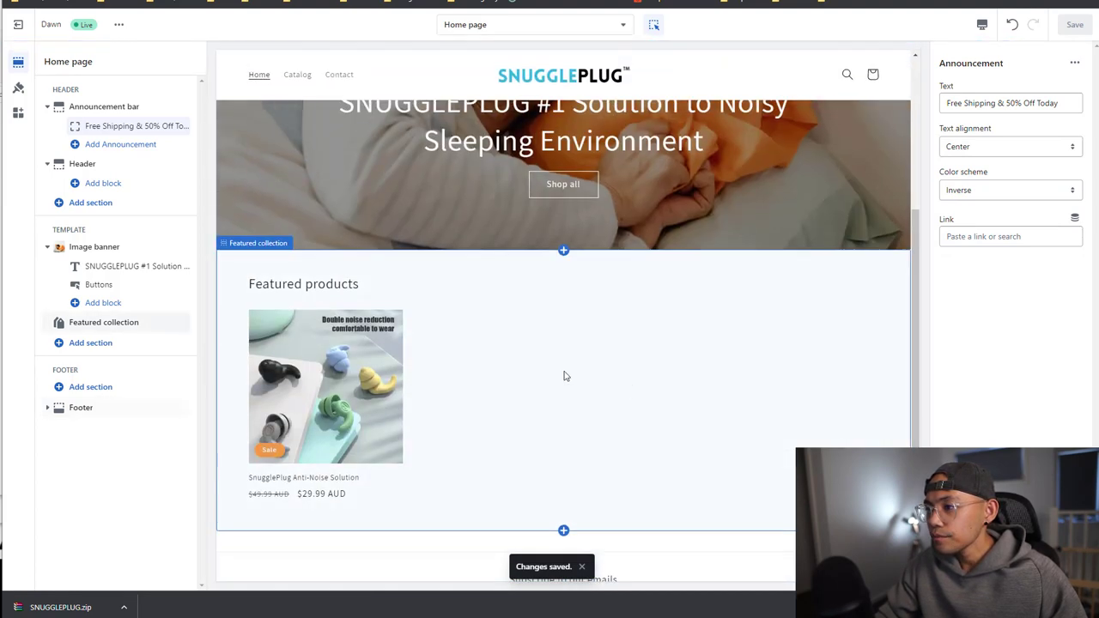
{"action": "scroll", "coordinate": [601, 343], "scroll_direction": "down", "scroll_amount": 2}
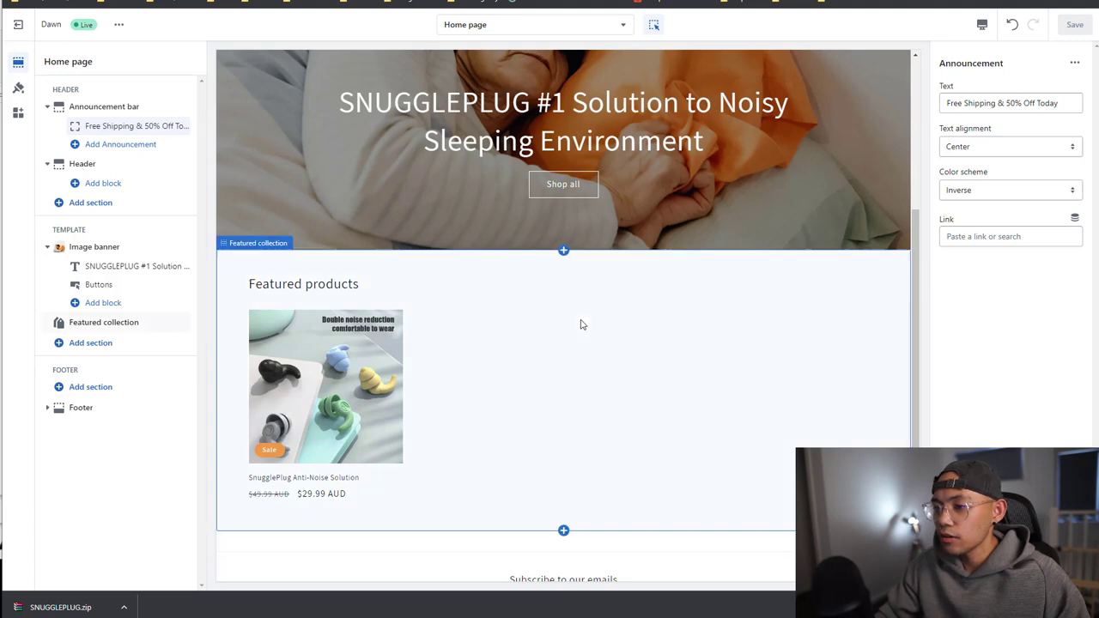
Add an Image with text section below the Image banner using the Anti-Noise earplug image
{"action": "left_click", "coordinate": [91, 342]}
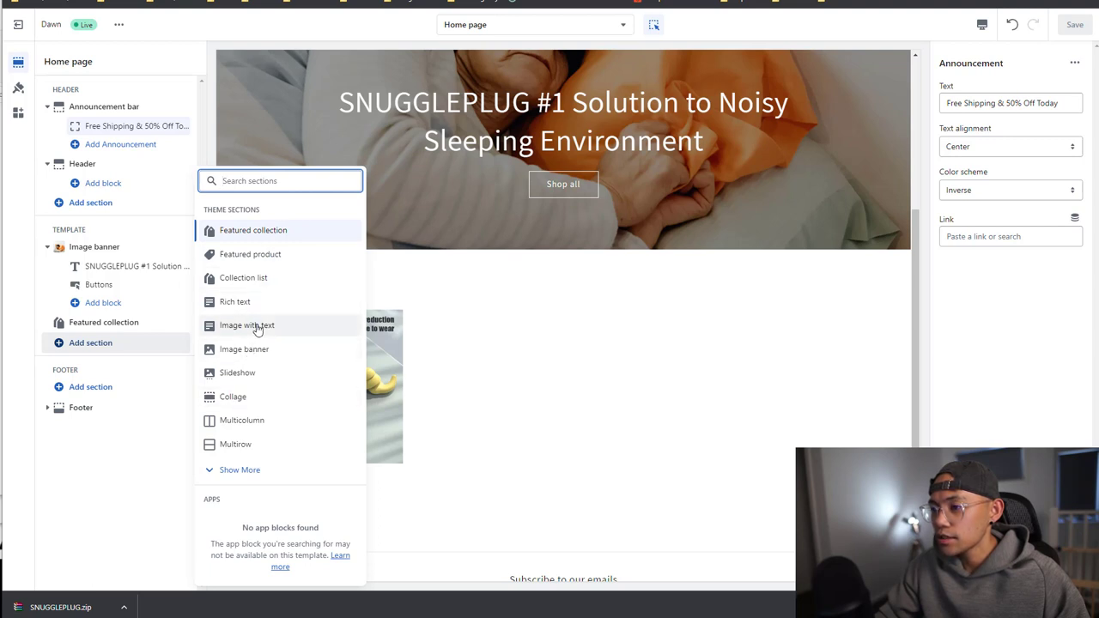
{"action": "left_click", "coordinate": [553, 369]}
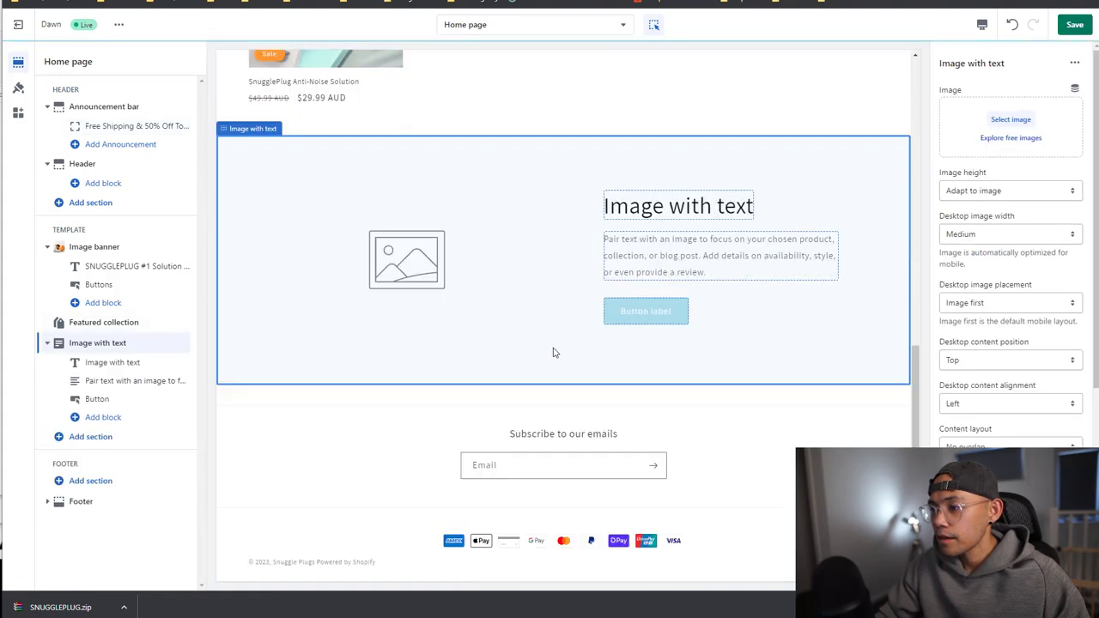
{"action": "left_click_drag", "start_coordinate": [180, 343], "coordinate": [172, 322]}
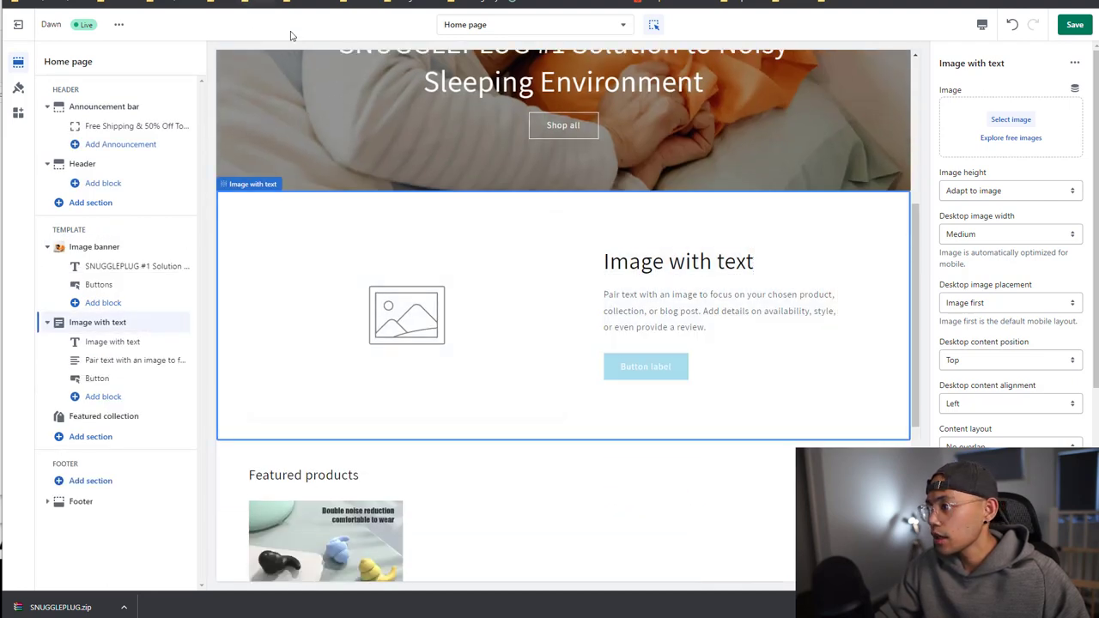
{"action": "left_click", "coordinate": [1016, 127]}
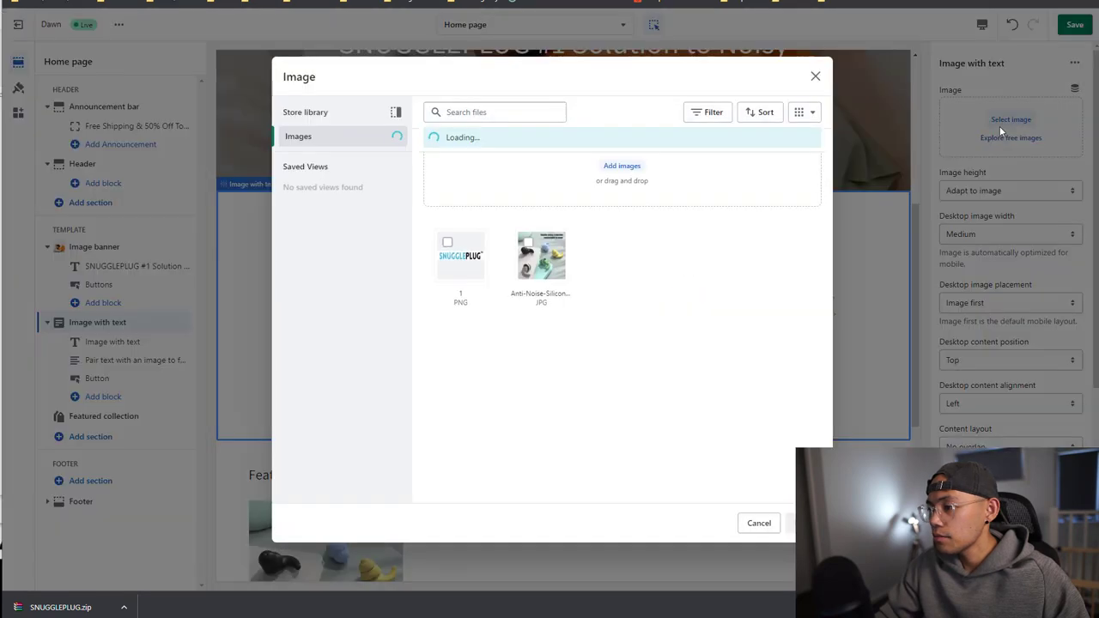
{"action": "left_click", "coordinate": [791, 524]}
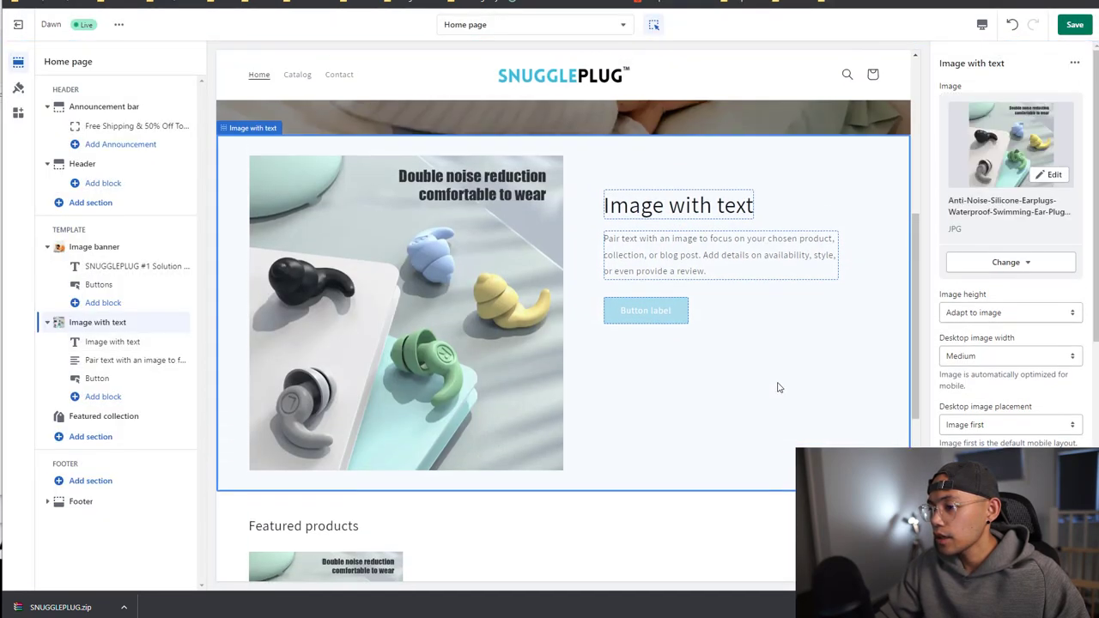
Delete the Featured collection section from the home page
{"action": "scroll", "coordinate": [627, 388], "scroll_direction": "down", "scroll_amount": 2}
{"action": "mouse_move", "coordinate": [398, 365]}
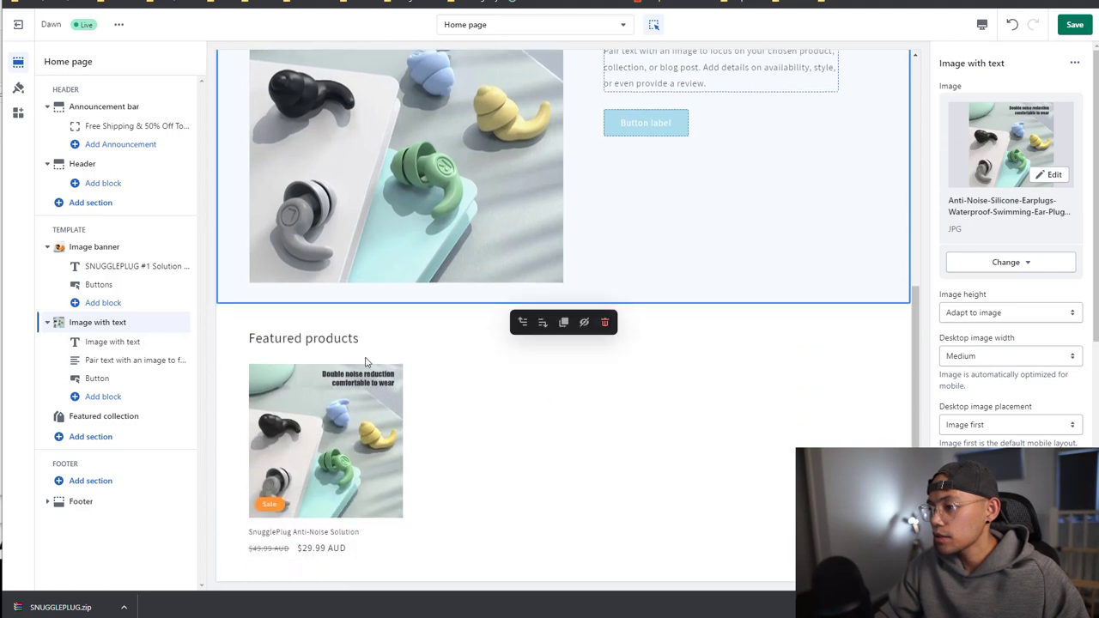
{"action": "left_click", "coordinate": [605, 323]}
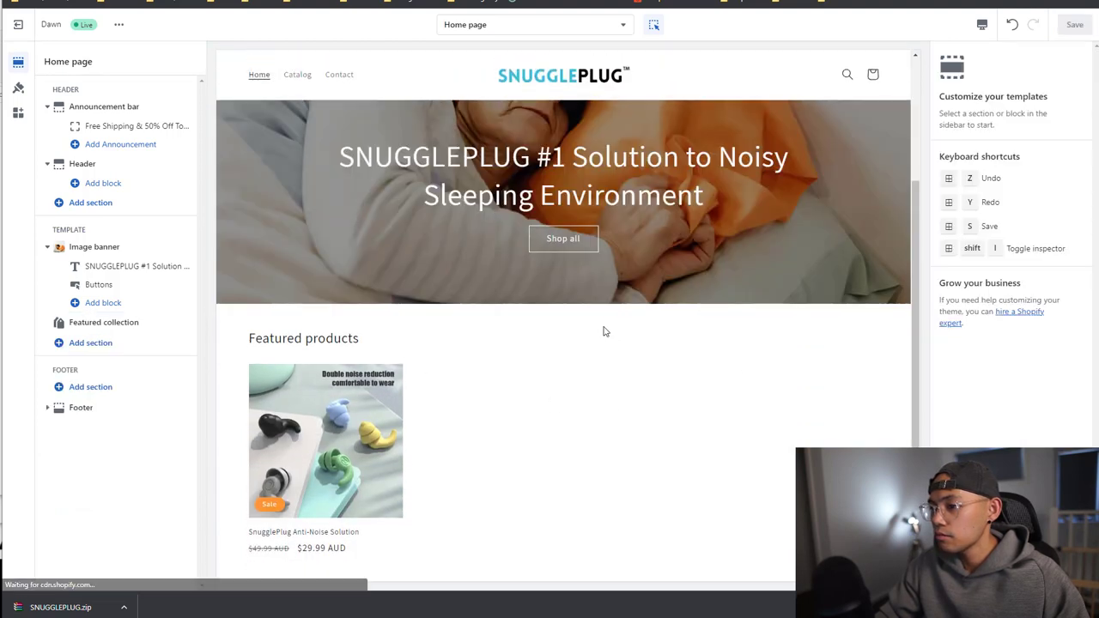
{"action": "key", "text": "ctrl+z"}
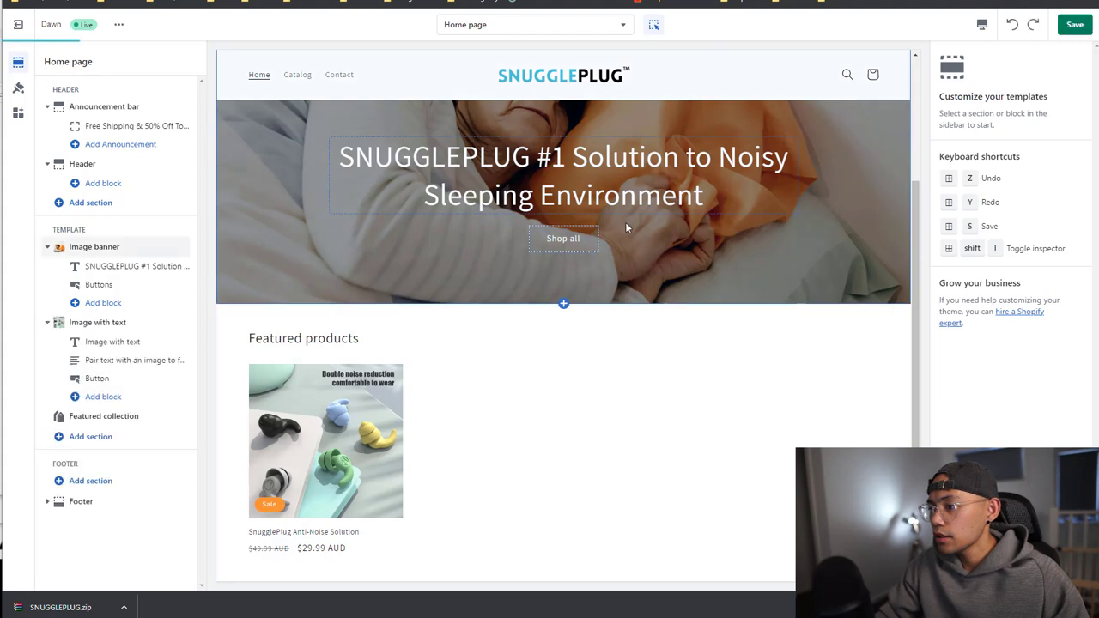
{"action": "scroll", "coordinate": [478, 393], "scroll_direction": "down", "scroll_amount": 3}
{"action": "left_click", "coordinate": [527, 448]}
{"action": "scroll", "coordinate": [526, 447], "scroll_direction": "down", "scroll_amount": 2}
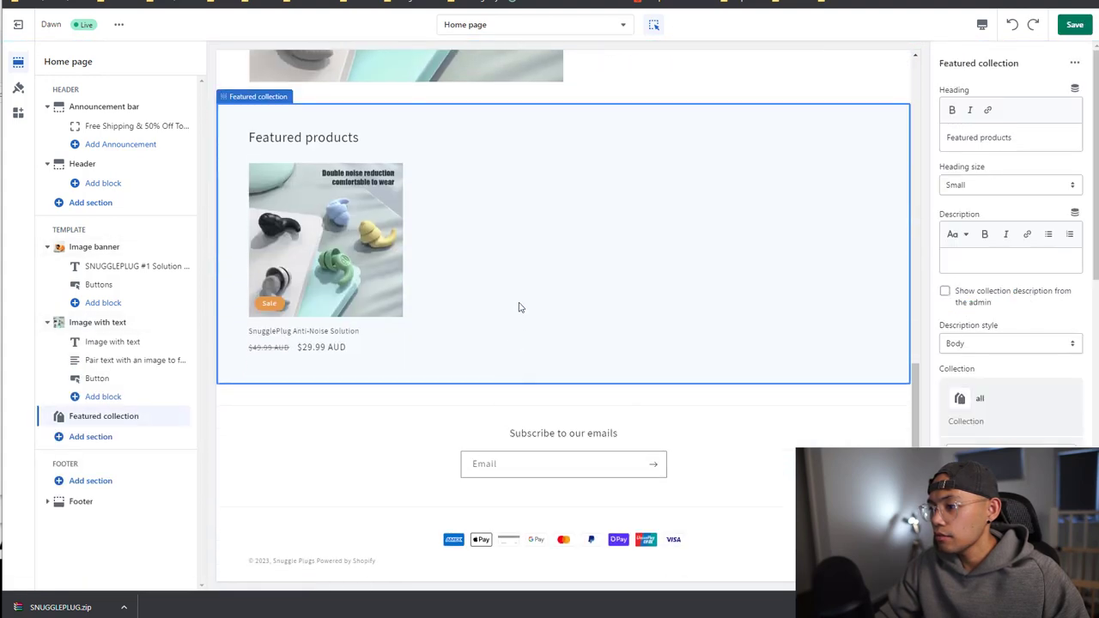
{"action": "left_click", "coordinate": [604, 402]}
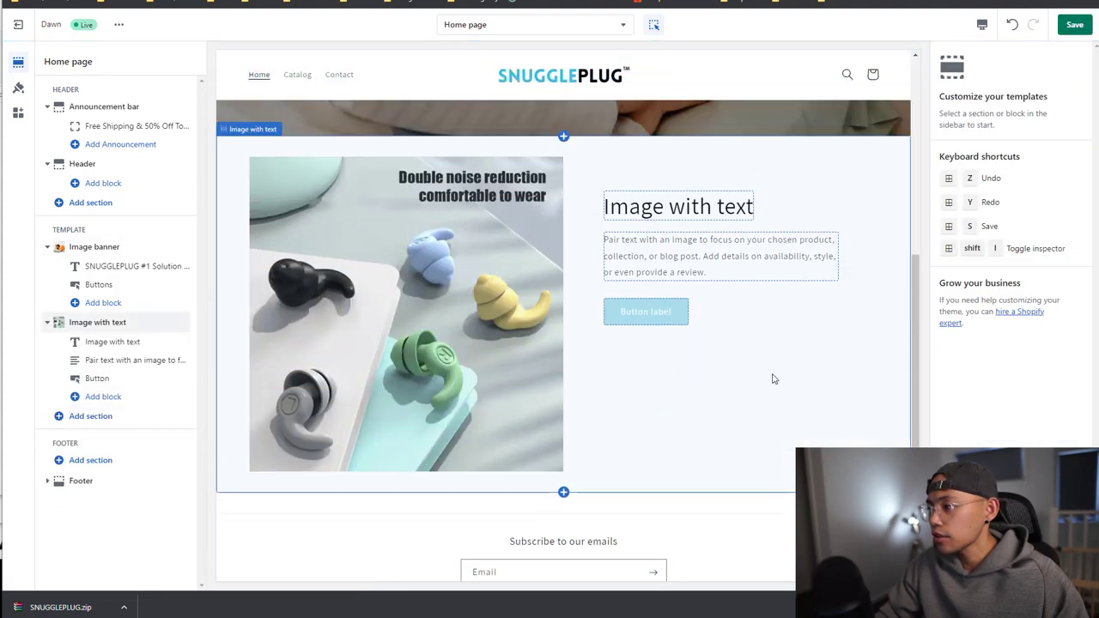
{"action": "left_click", "coordinate": [773, 378]}
{"action": "scroll", "coordinate": [782, 274], "scroll_direction": "up", "scroll_amount": 2}
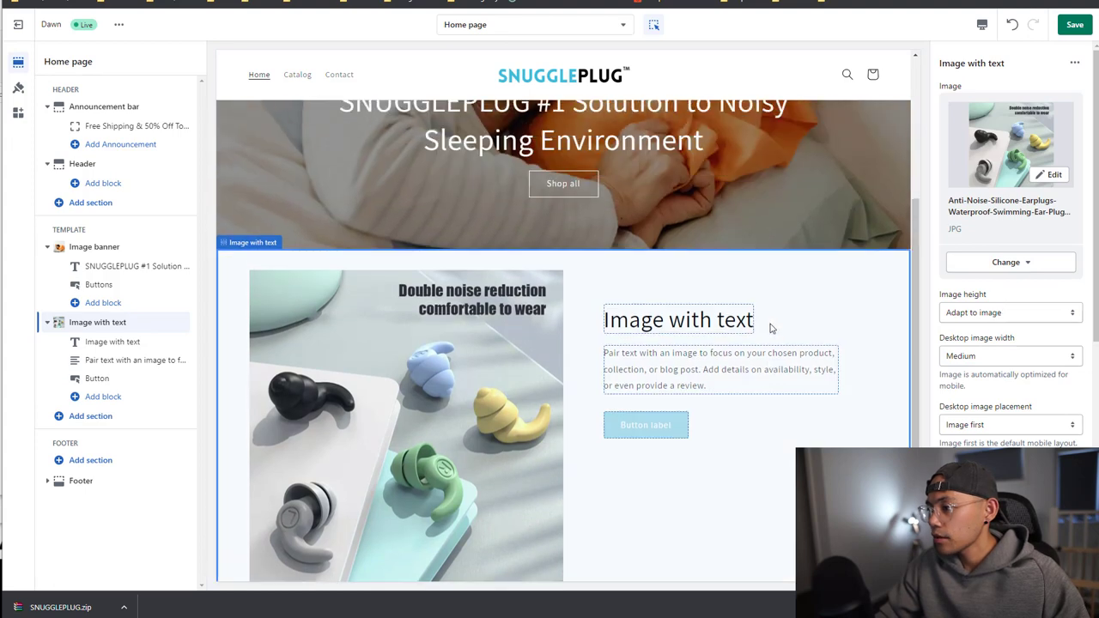
Replace the Image with text heading with 'SnugglePlug - 50% Off Today'
{"action": "left_click", "coordinate": [705, 323]}
{"action": "left_click_drag", "start_coordinate": [945, 133], "coordinate": [1003, 134]}
{"action": "type", "text": "Snuggle"}
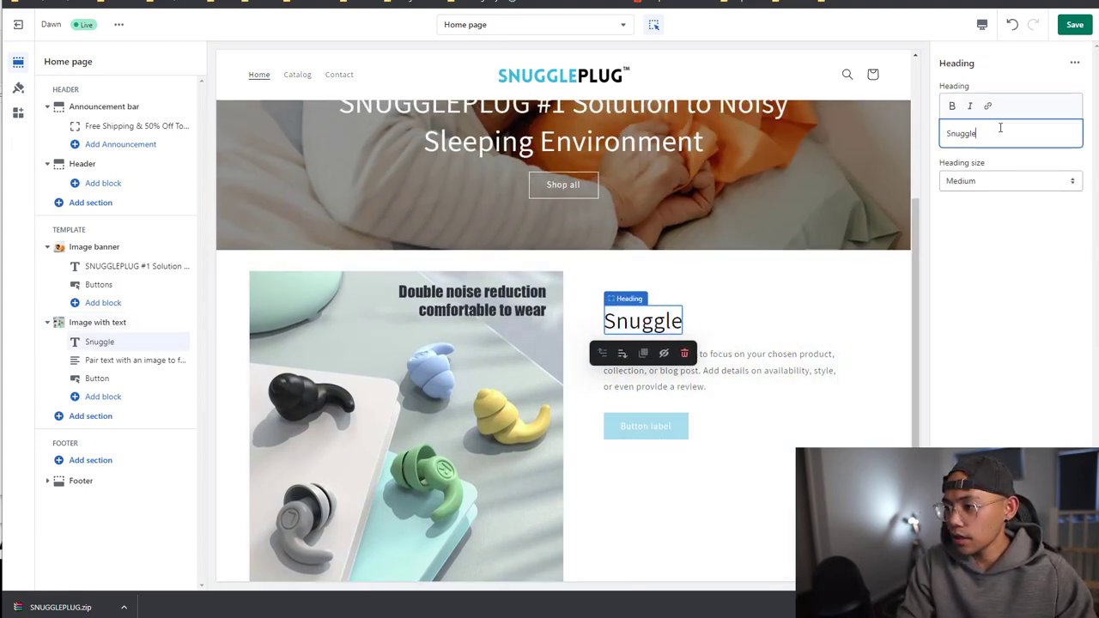
{"action": "type", "text": "Plug - 50% Off Today"}
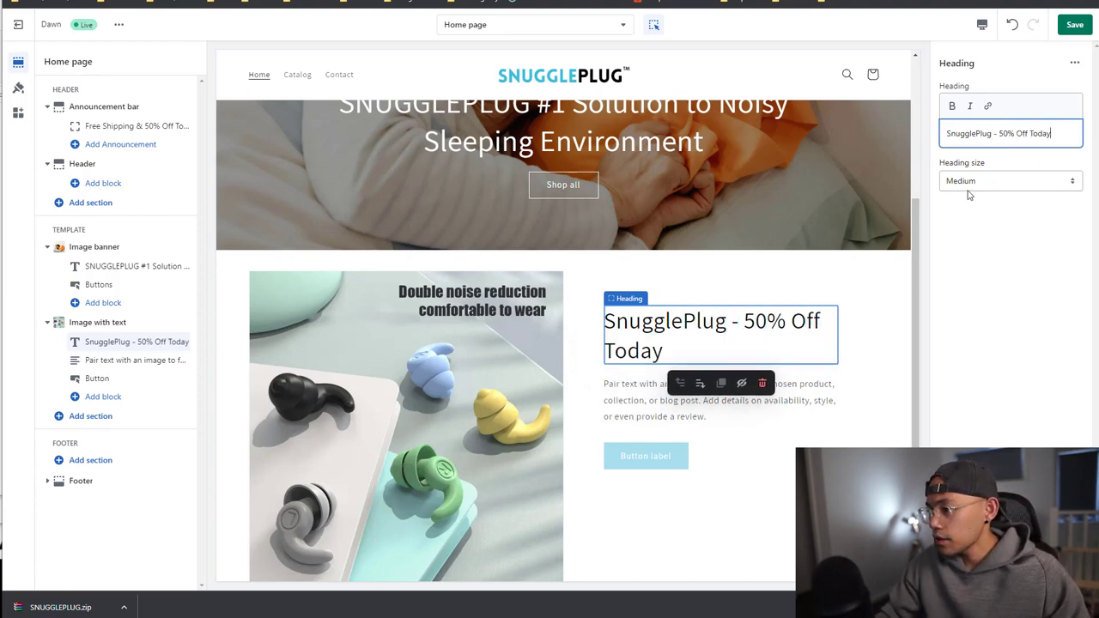
{"action": "scroll", "coordinate": [652, 395], "scroll_direction": "down", "scroll_amount": 3}
Select the section's paragraph text block for editing
{"action": "left_click", "coordinate": [626, 398]}
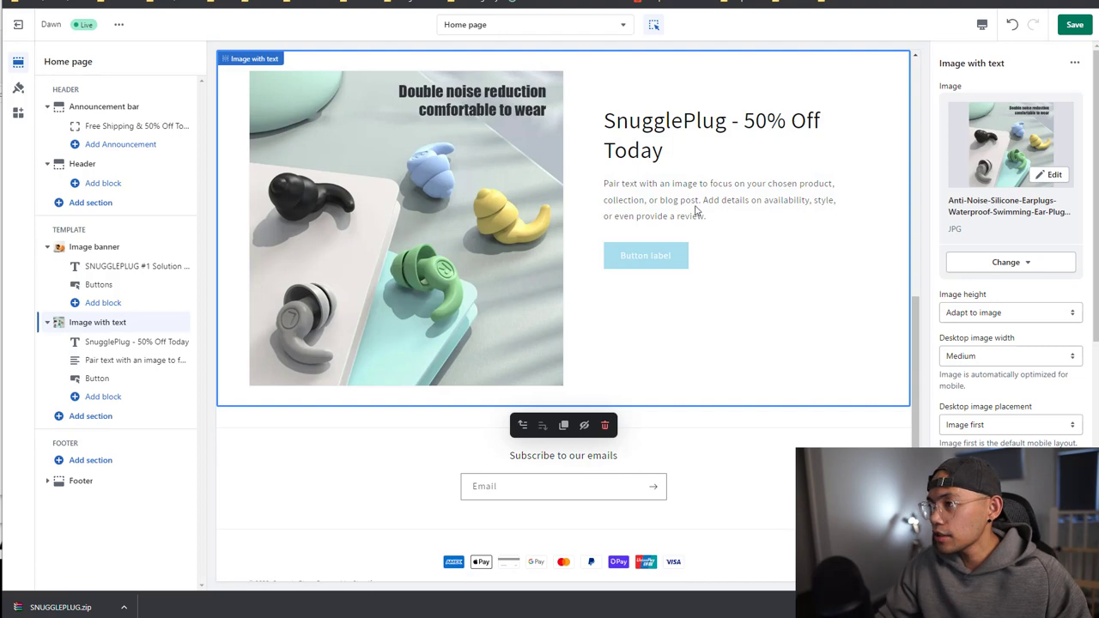
{"action": "left_click", "coordinate": [697, 207]}
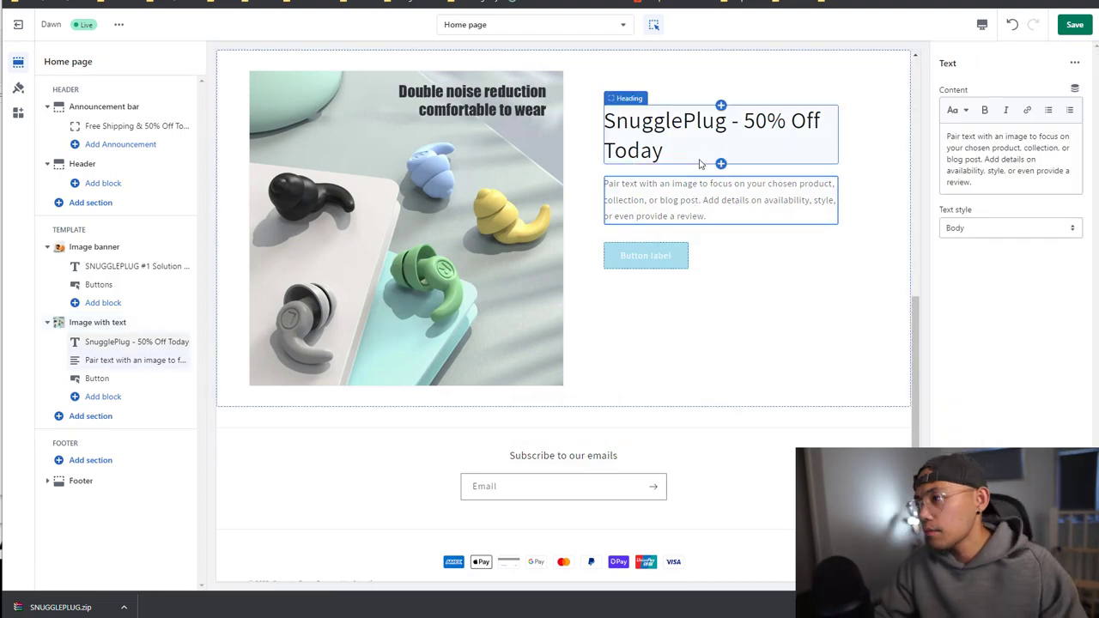
{"action": "left_click", "coordinate": [687, 199]}
In a new ChatGPT chat, draft a prompt describing SnugglePlug as a noise-reducing sleeping earplug
{"action": "left_click", "coordinate": [675, 4]}
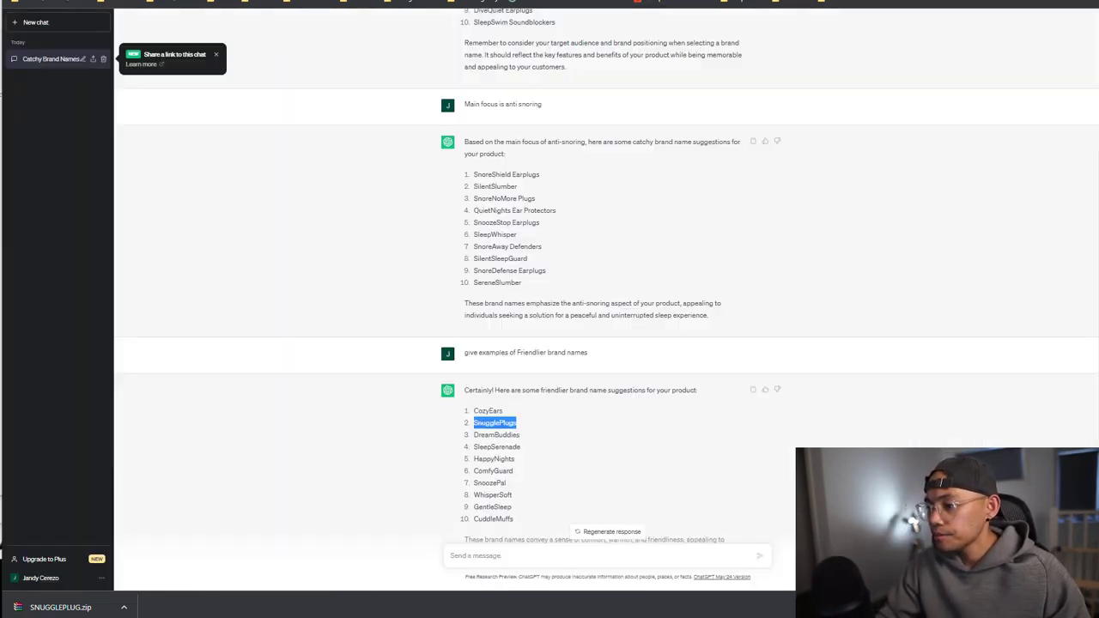
{"action": "left_click", "coordinate": [538, 554]}
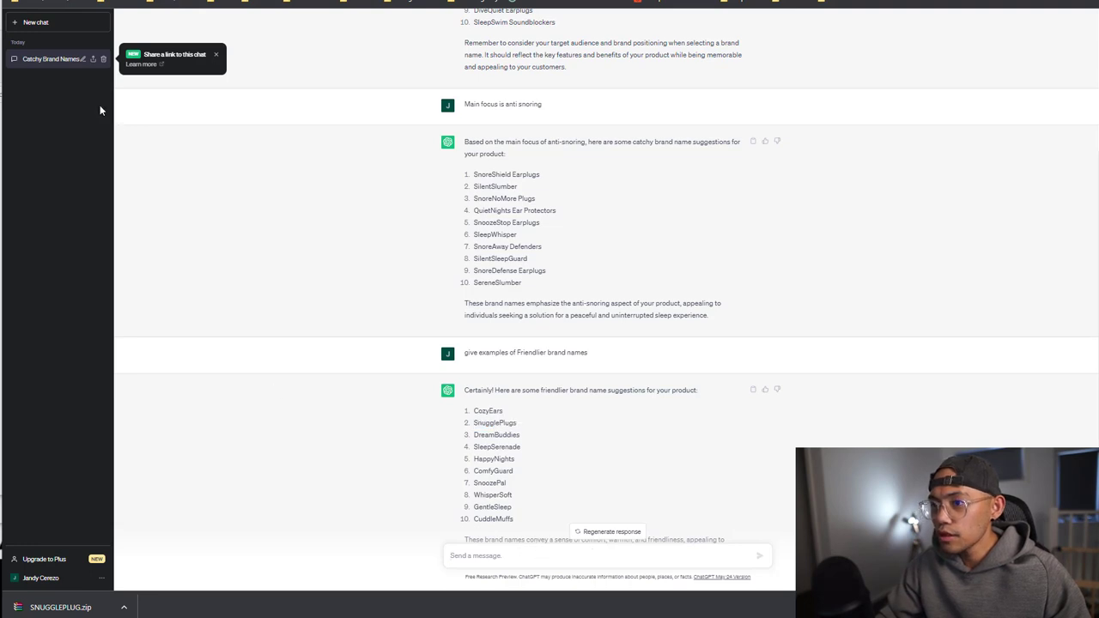
{"action": "left_click", "coordinate": [60, 17]}
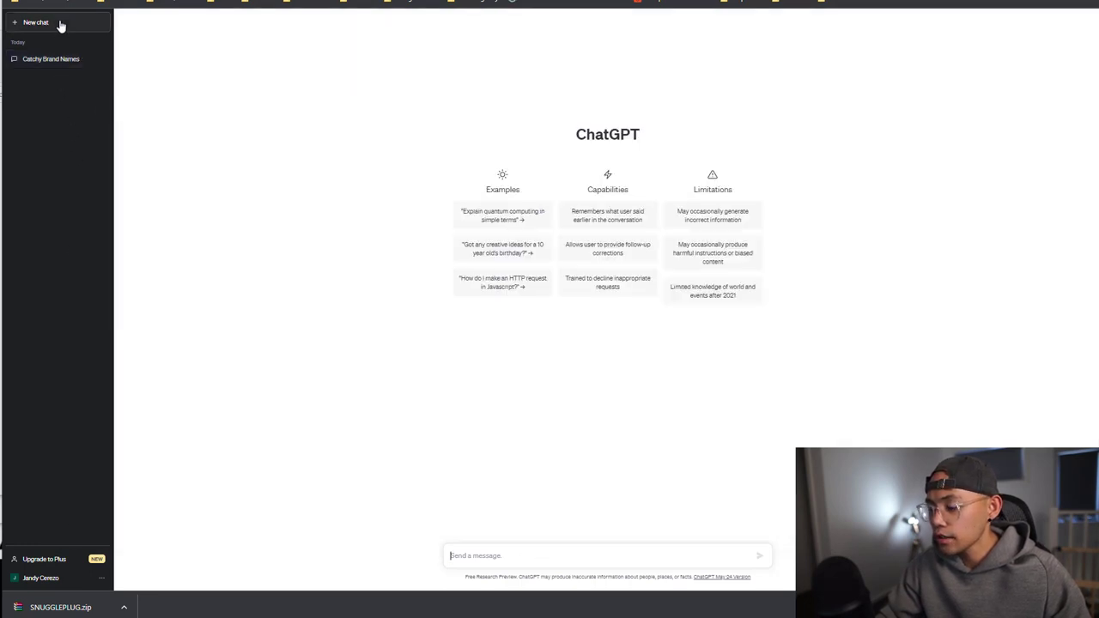
{"action": "type", "text": "I have a brand called Snuggle Plug and the product is"}
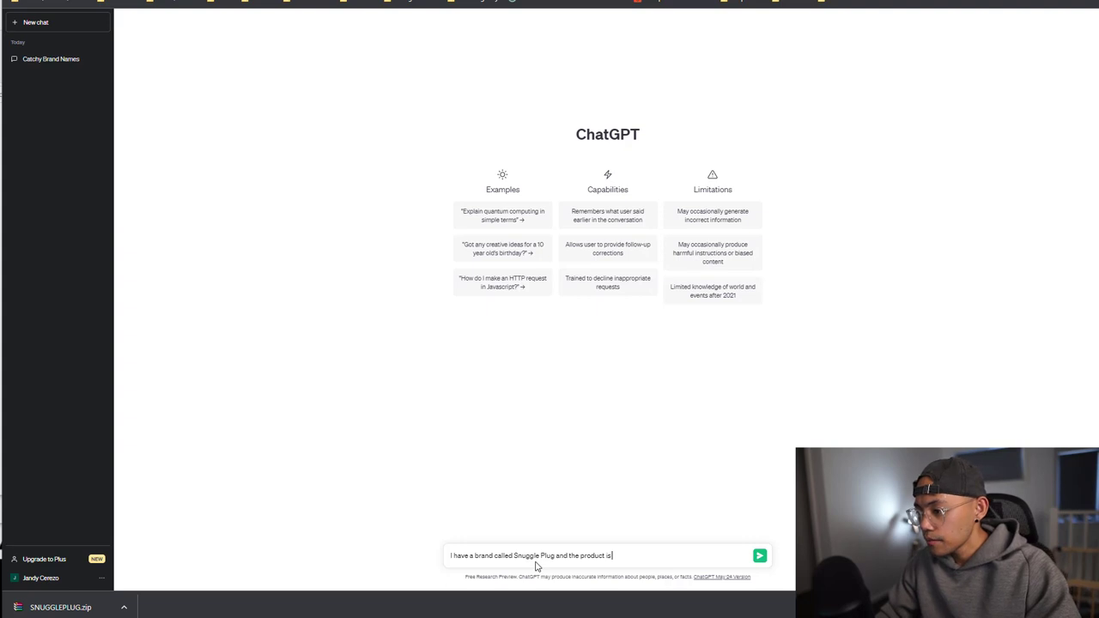
{"action": "left_click", "coordinate": [541, 555]}
{"action": "key", "text": "BackSpace"}
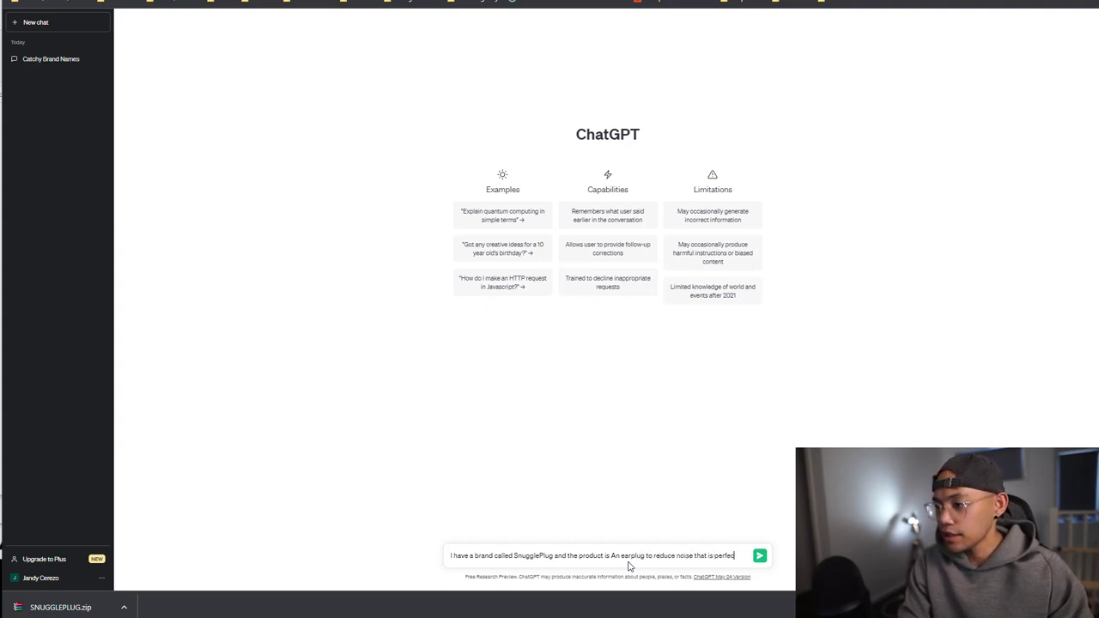
{"action": "type", "text": "sleeping,"}
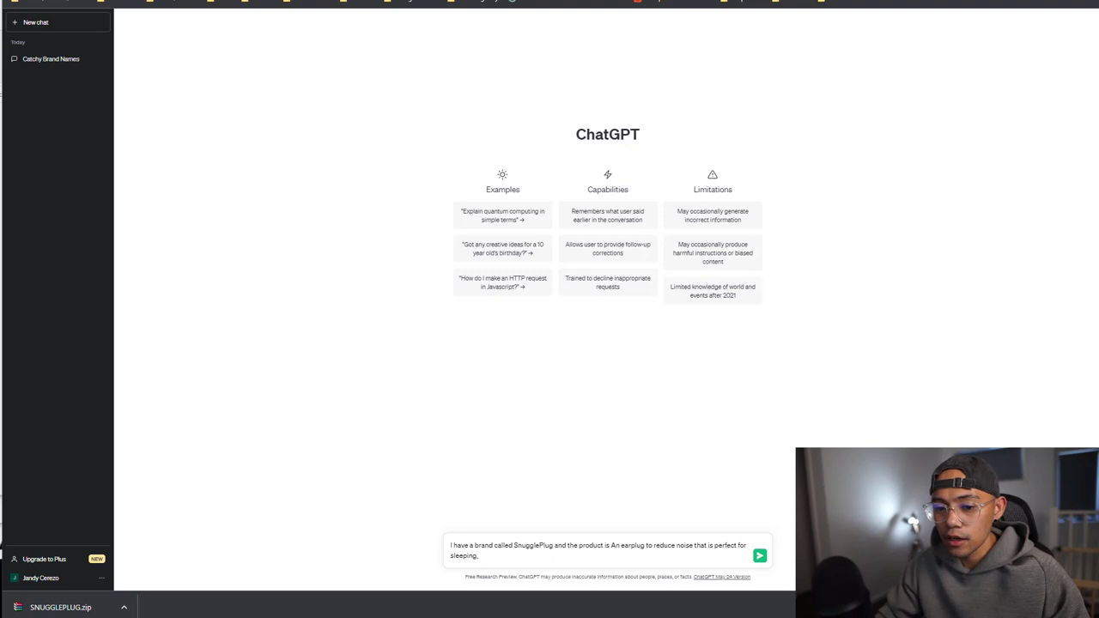
{"action": "key", "text": "alt+Tab"}
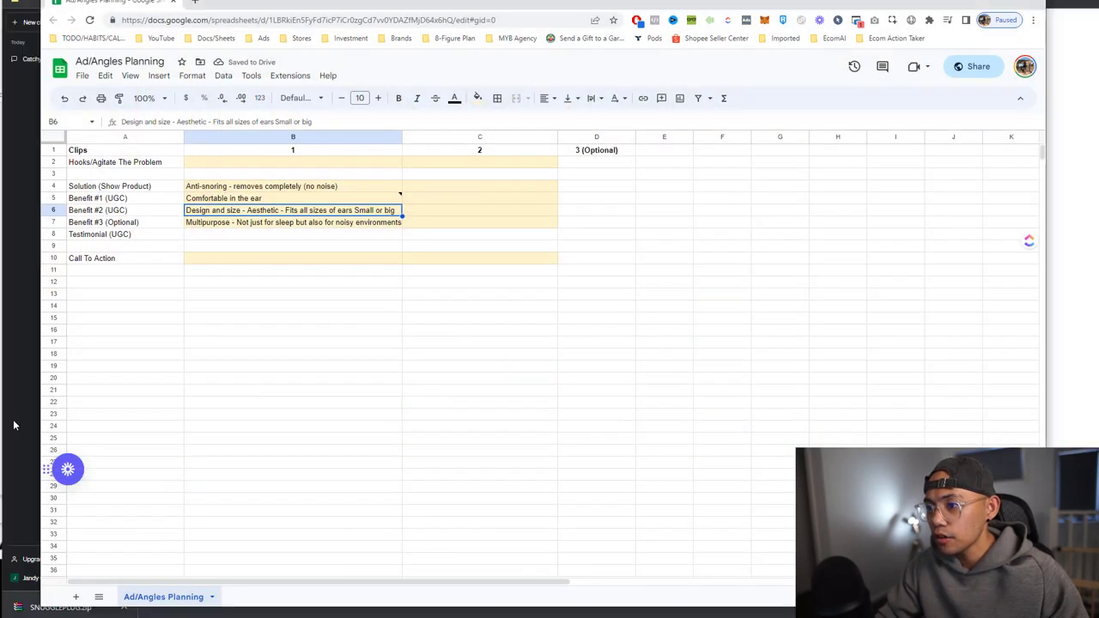
Add the Benefit #1 text 'Comfortable in the ear' to the ChatGPT prompt
{"action": "left_click", "coordinate": [278, 189]}
{"action": "double_click", "coordinate": [298, 186]}
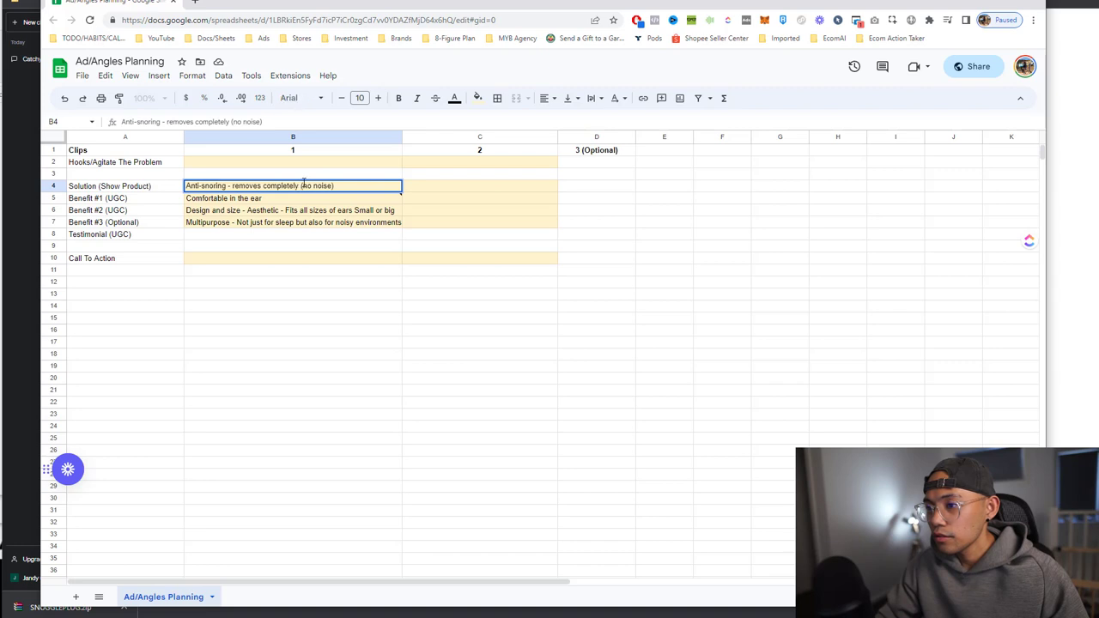
{"action": "left_click", "coordinate": [262, 209]}
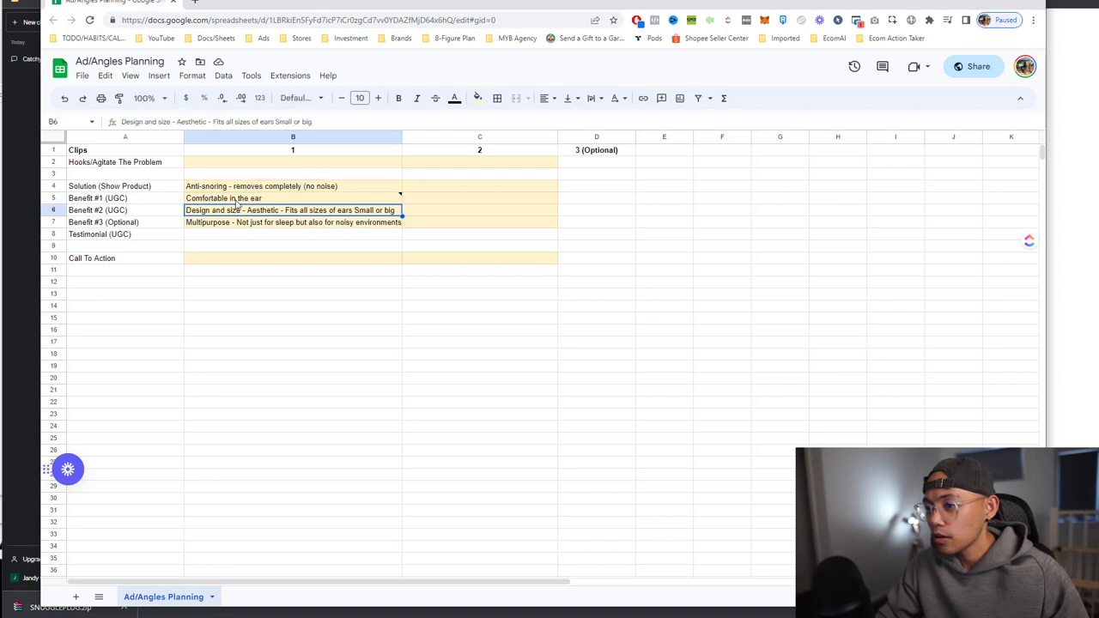
{"action": "double_click", "coordinate": [238, 199]}
{"action": "key", "text": "ctrl+a"}
{"action": "left_click", "coordinate": [1055, 364]}
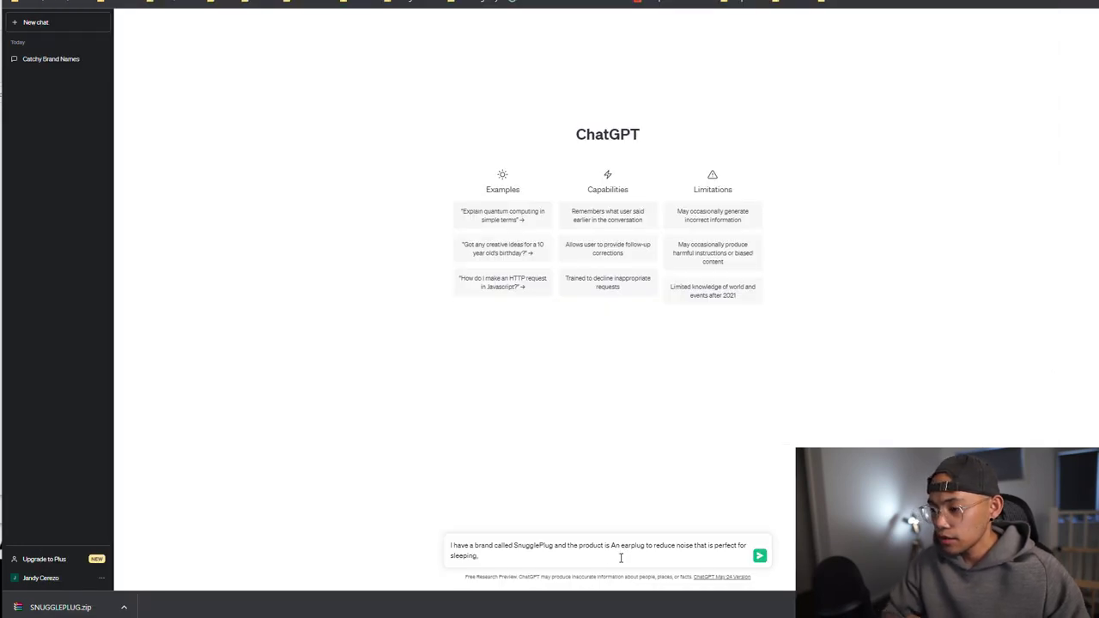
{"action": "type", "text": "Comfortable in the ear"}
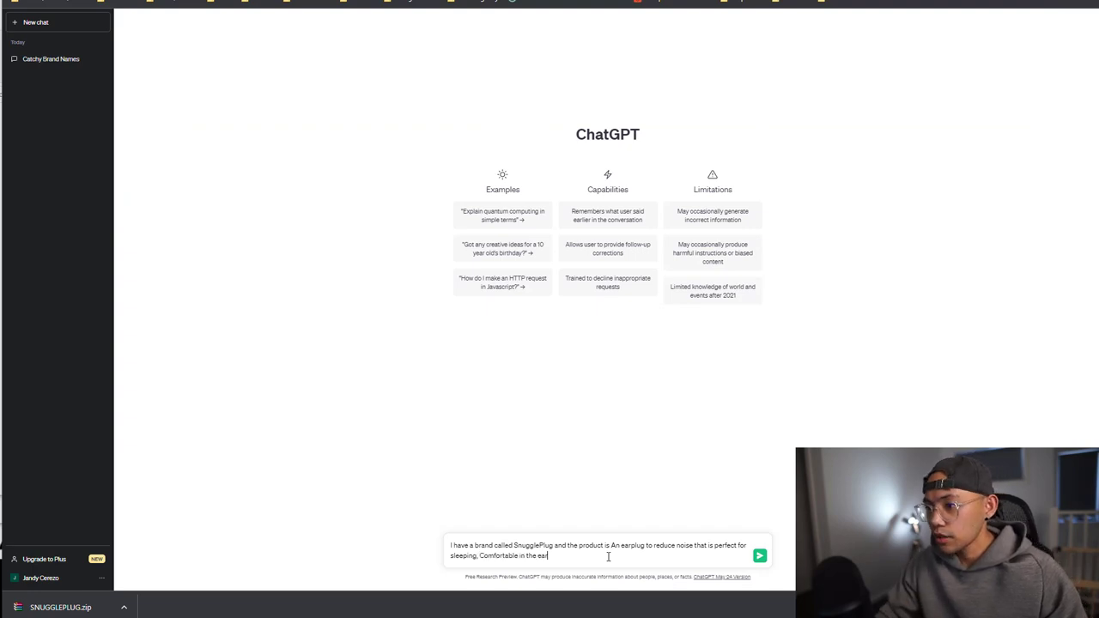
Copy 'Fits all sizes of ears Small or big' from B6 into the prompt
{"action": "key", "text": "alt+Tab"}
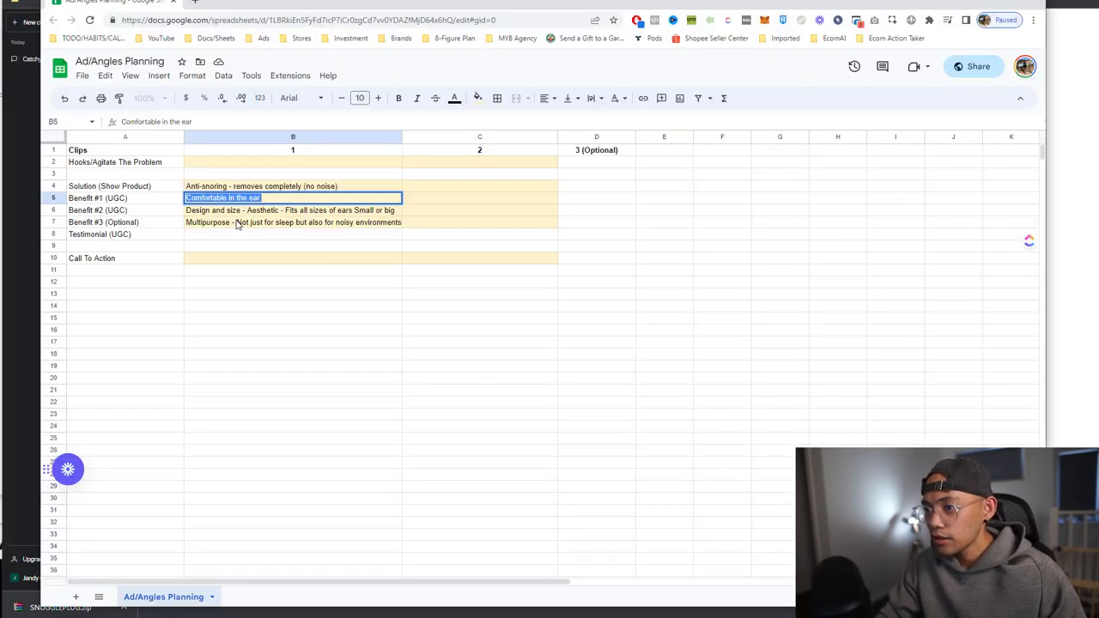
{"action": "left_click", "coordinate": [280, 209]}
{"action": "double_click", "coordinate": [280, 210]}
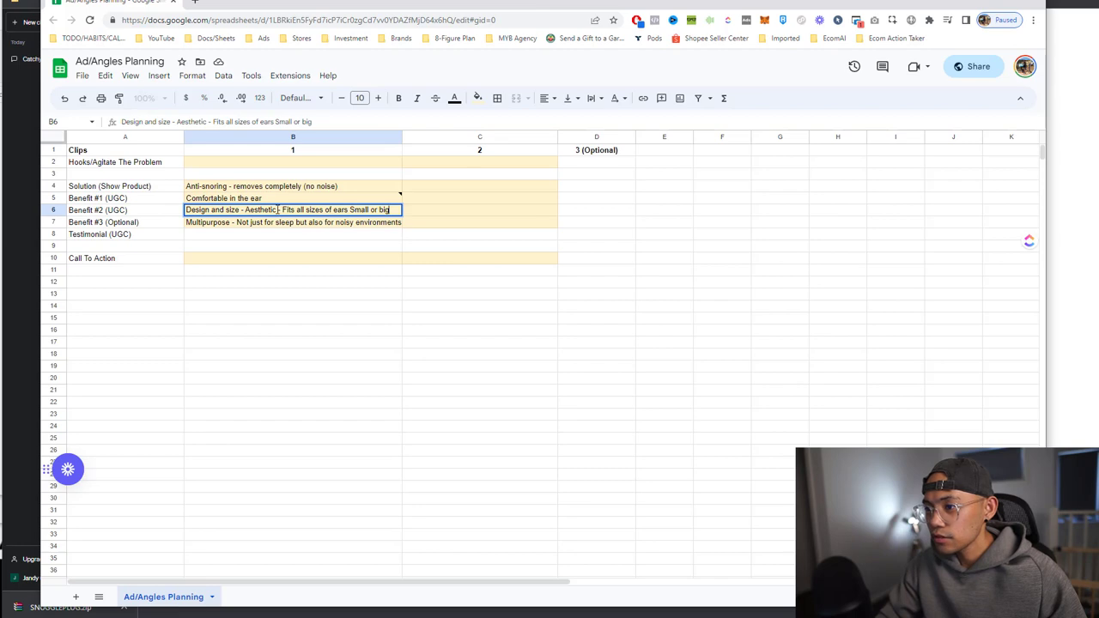
{"action": "left_click_drag", "start_coordinate": [283, 210], "coordinate": [417, 213]}
{"action": "key", "text": "ctrl+c"}
{"action": "key", "text": "alt+Tab"}
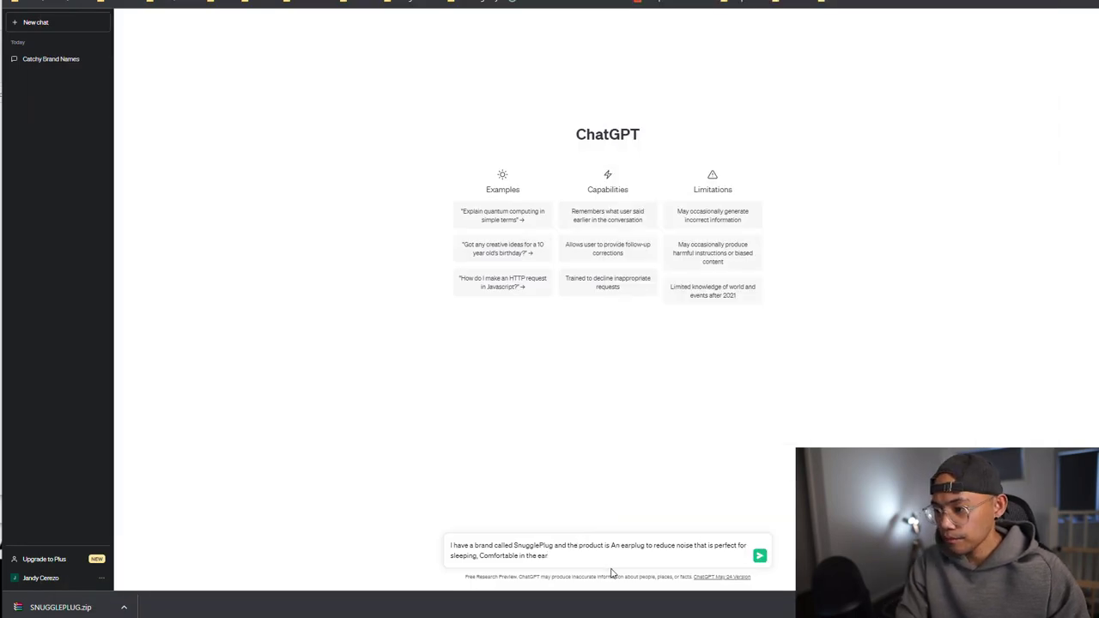
{"action": "key", "text": "ctrl+v"}
Request a salesy description, ask ChatGPT to 'Make it shorter', and select the reply
{"action": "key", "text": "shift+Return"}
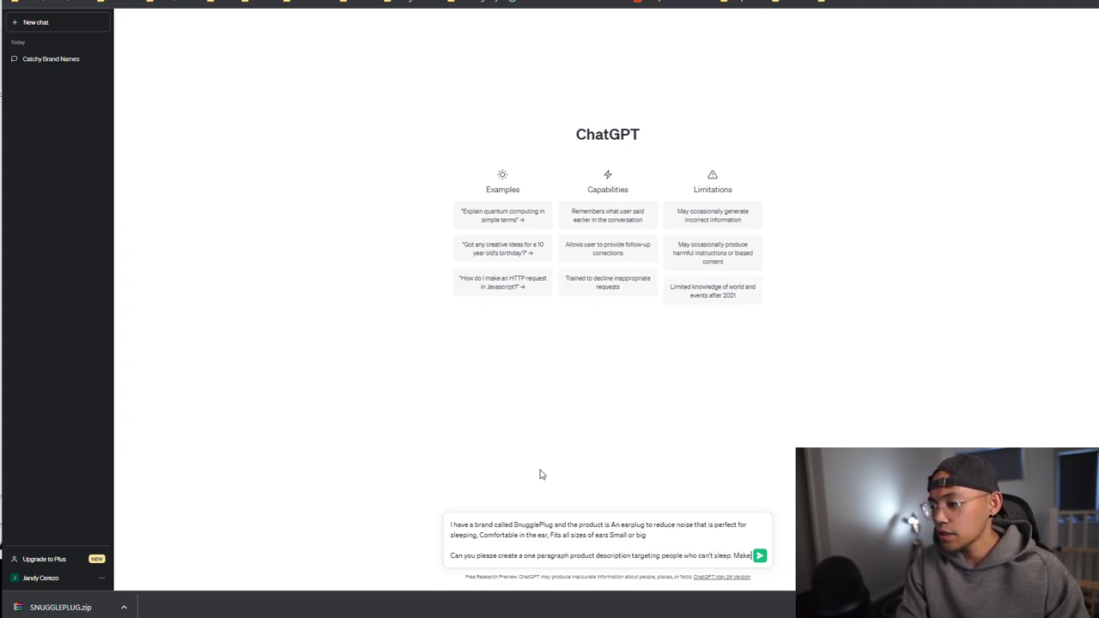
{"action": "type", "text": "it salesy"}
{"action": "key", "text": "Return"}
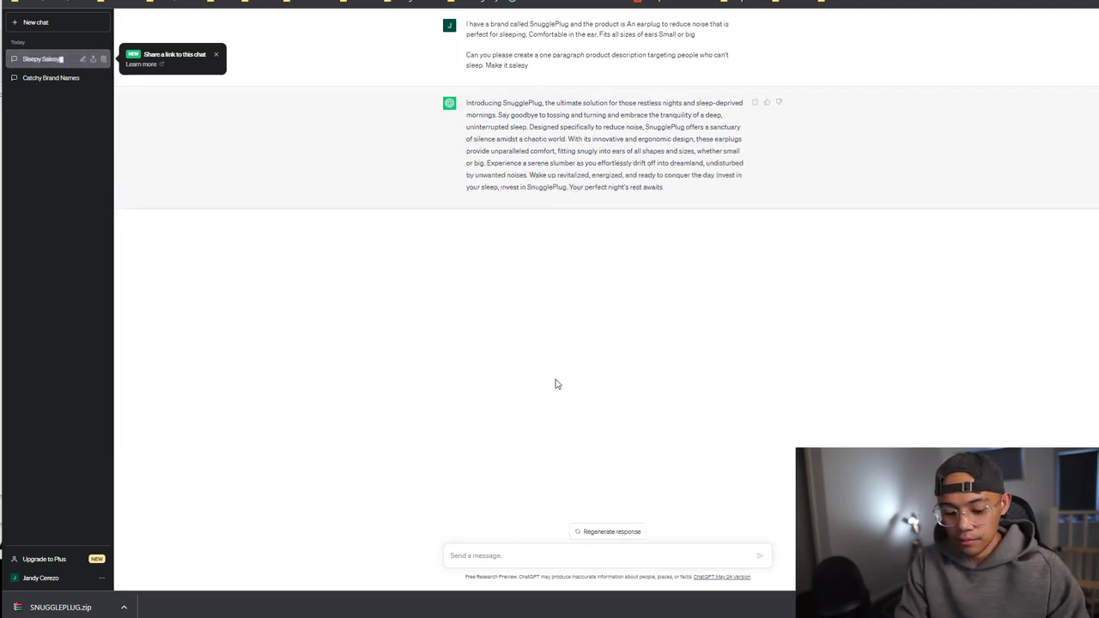
{"action": "type", "text": "Make it shorter"}
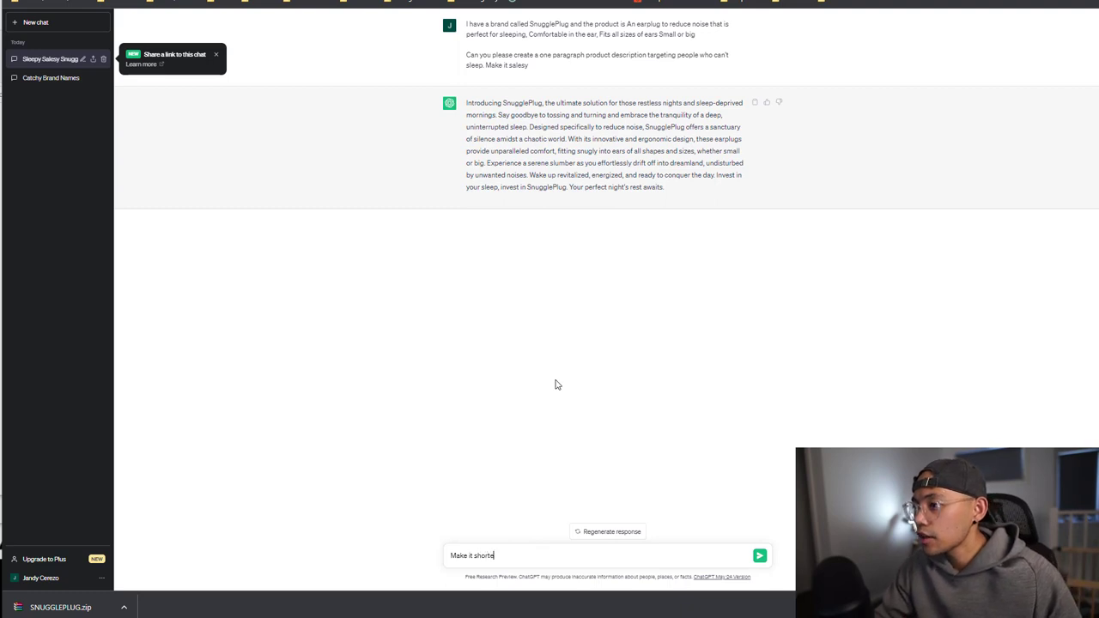
{"action": "key", "text": "Return"}
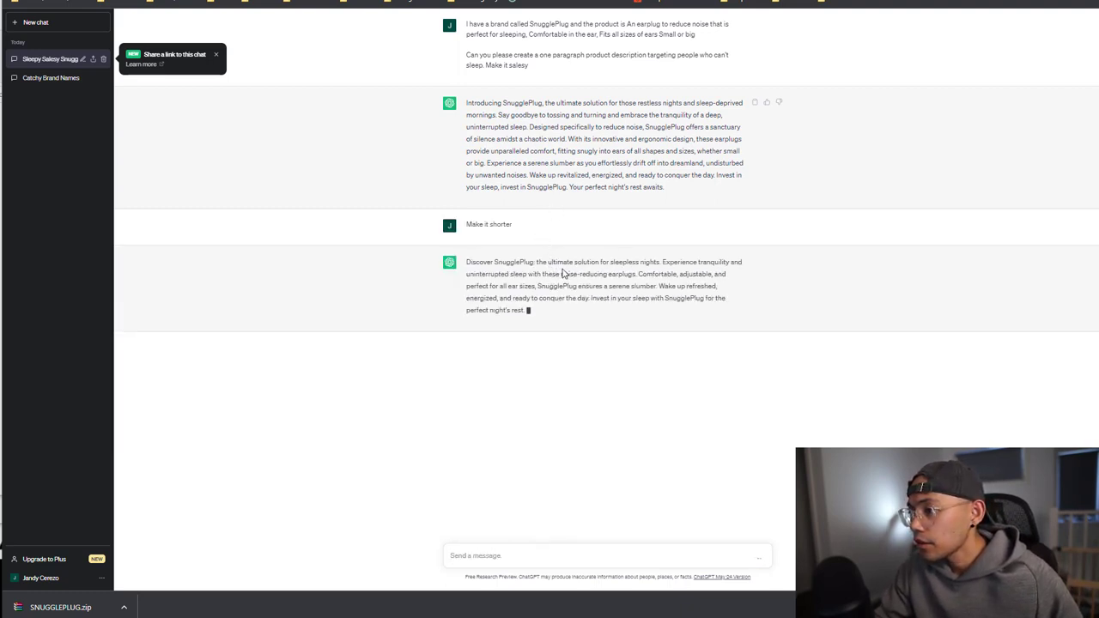
{"action": "left_click_drag", "start_coordinate": [547, 310], "coordinate": [466, 260]}
{"action": "key", "text": "ctrl+c"}
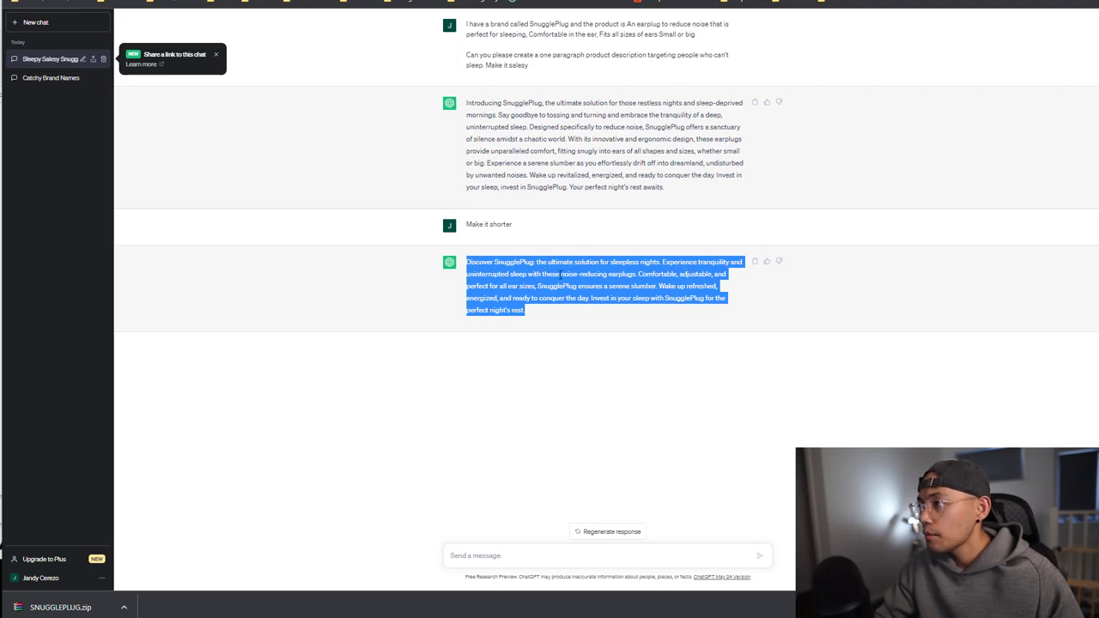
Replace the Text block content with the ChatGPT description and save
{"action": "key", "text": "ctrl+Tab"}
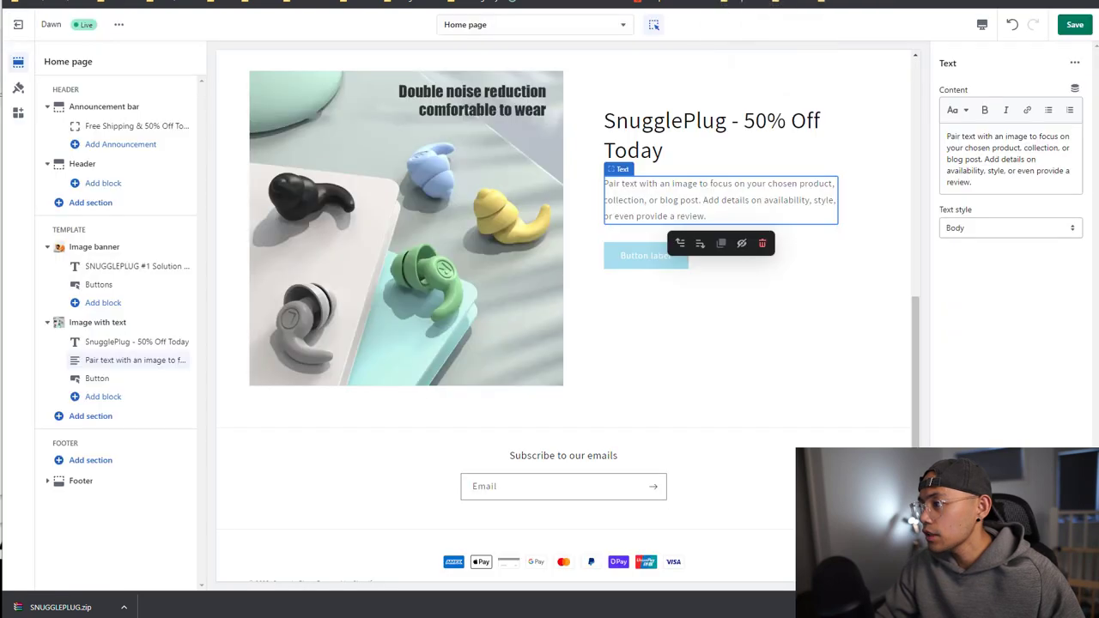
{"action": "left_click", "coordinate": [979, 165]}
{"action": "key", "text": "ctrl+a"}
{"action": "key", "text": "ctrl+v"}
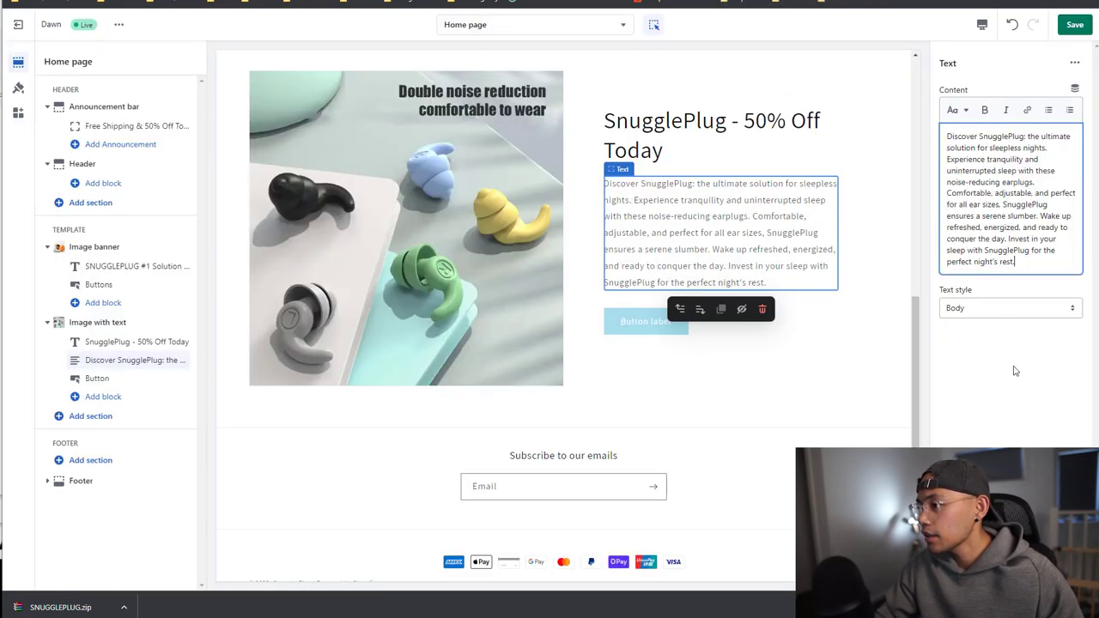
{"action": "left_click", "coordinate": [1016, 382]}
{"action": "left_click", "coordinate": [1072, 32]}
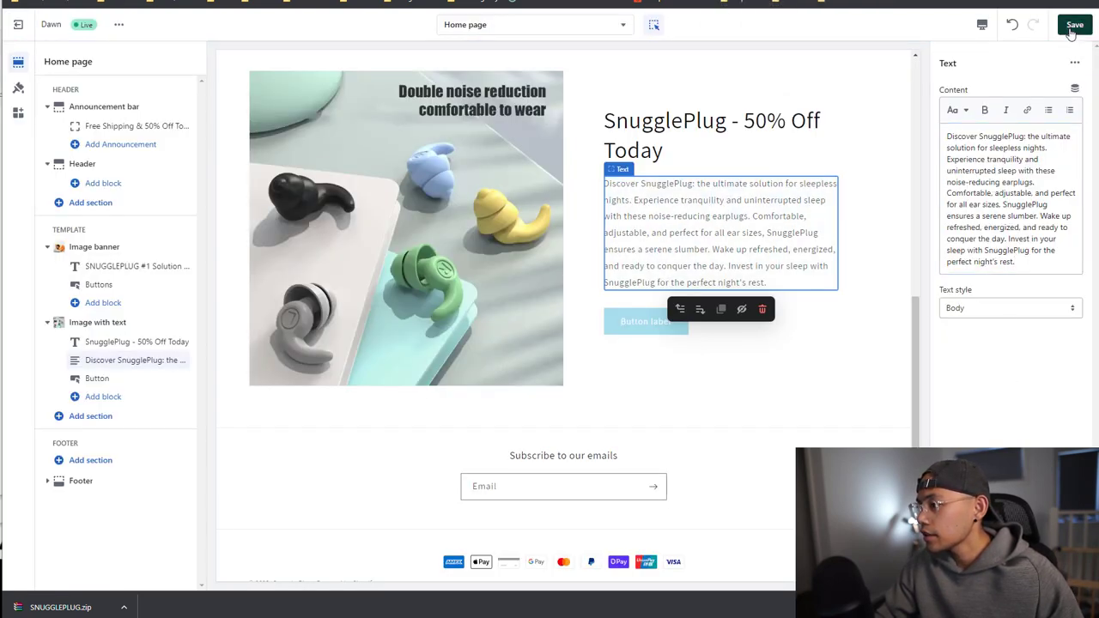
Label the button 'GET YOURS HERE', link it to the SnugglePlug product, and save
{"action": "left_click", "coordinate": [646, 320]}
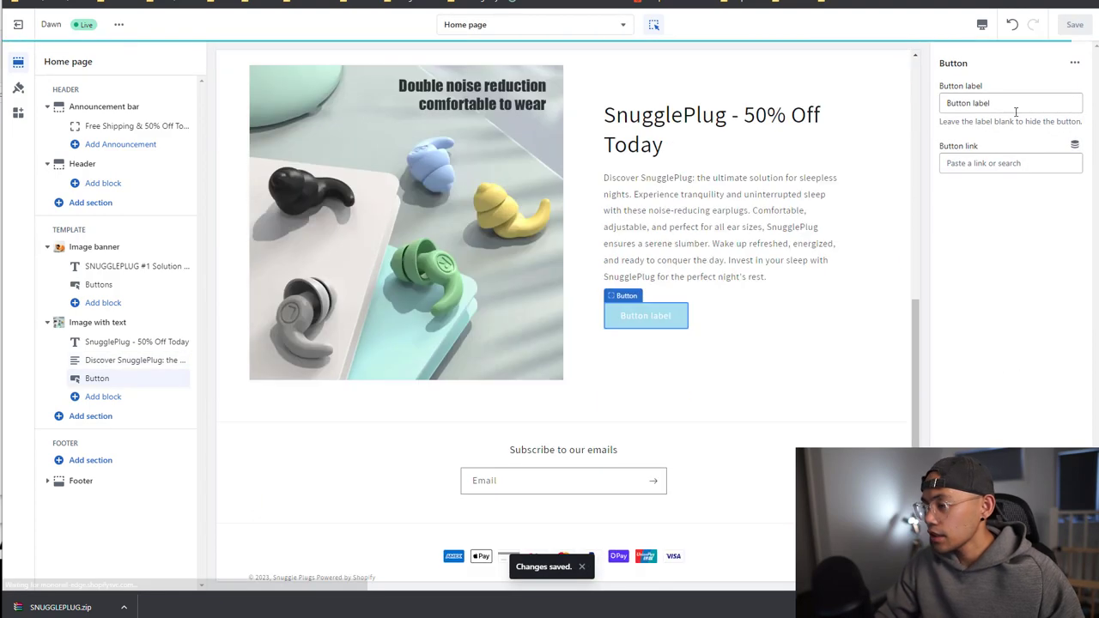
{"action": "triple_click", "coordinate": [1015, 105]}
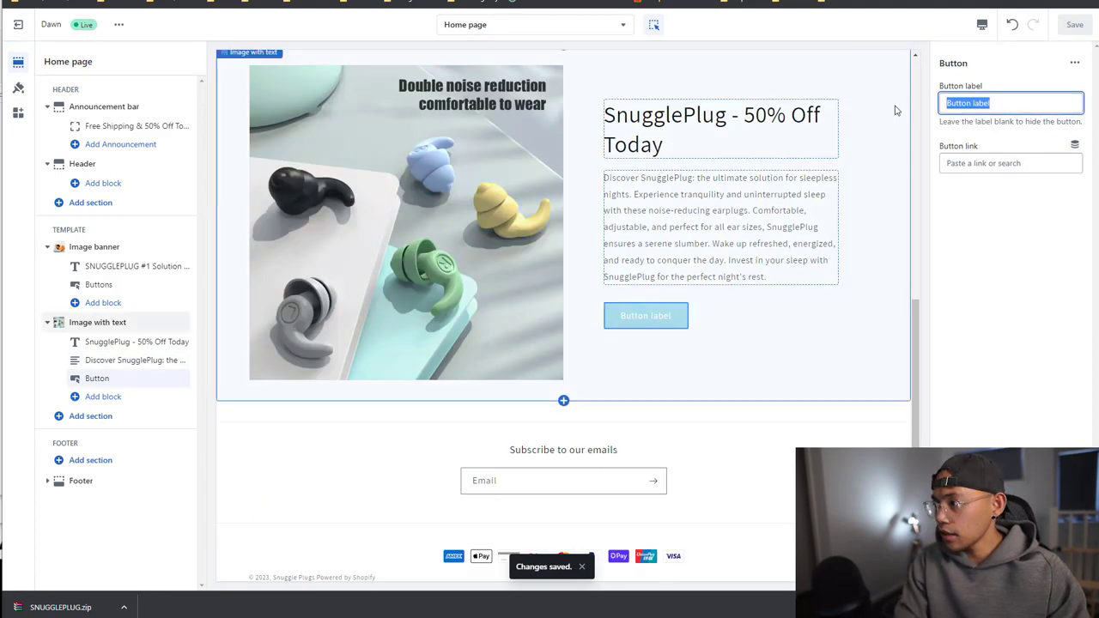
{"action": "type", "text": "GET YOURS HERE"}
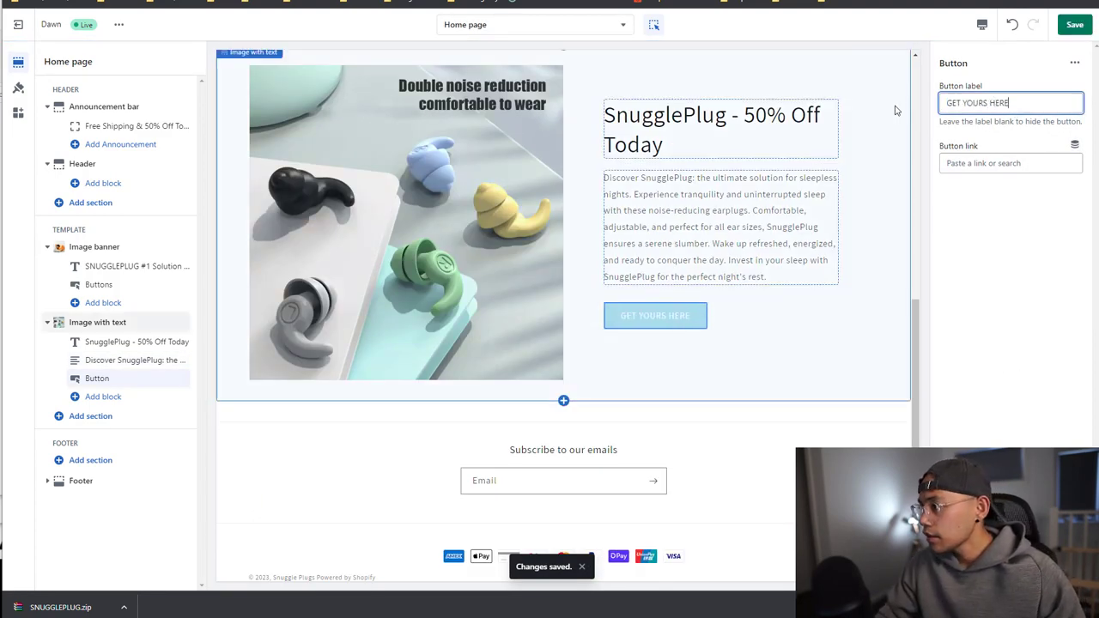
{"action": "left_click", "coordinate": [1013, 165]}
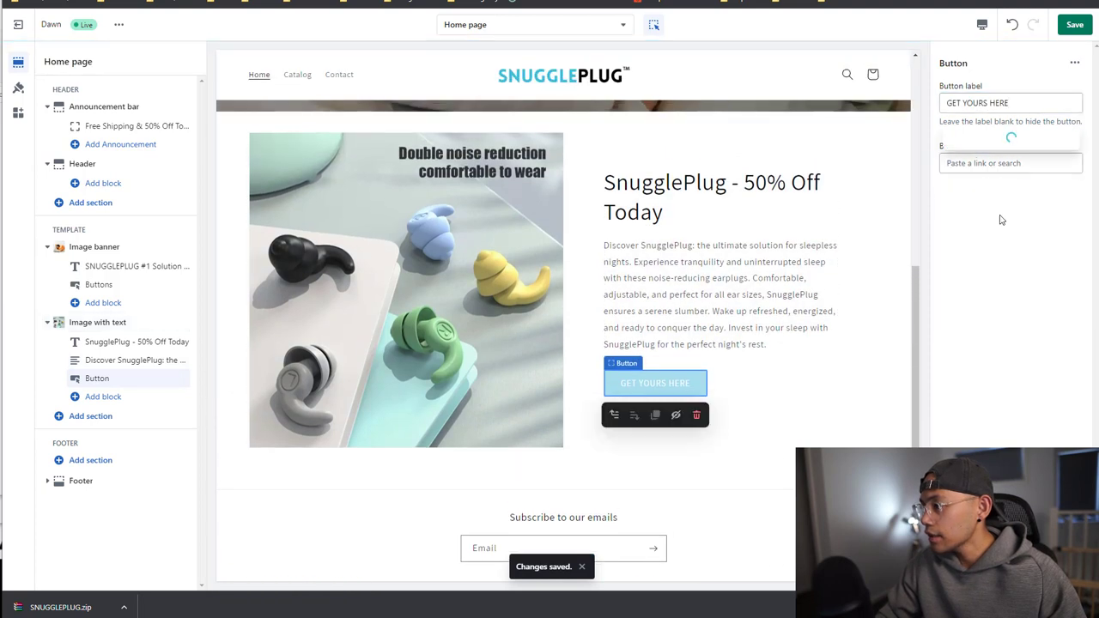
{"action": "left_click", "coordinate": [998, 212]}
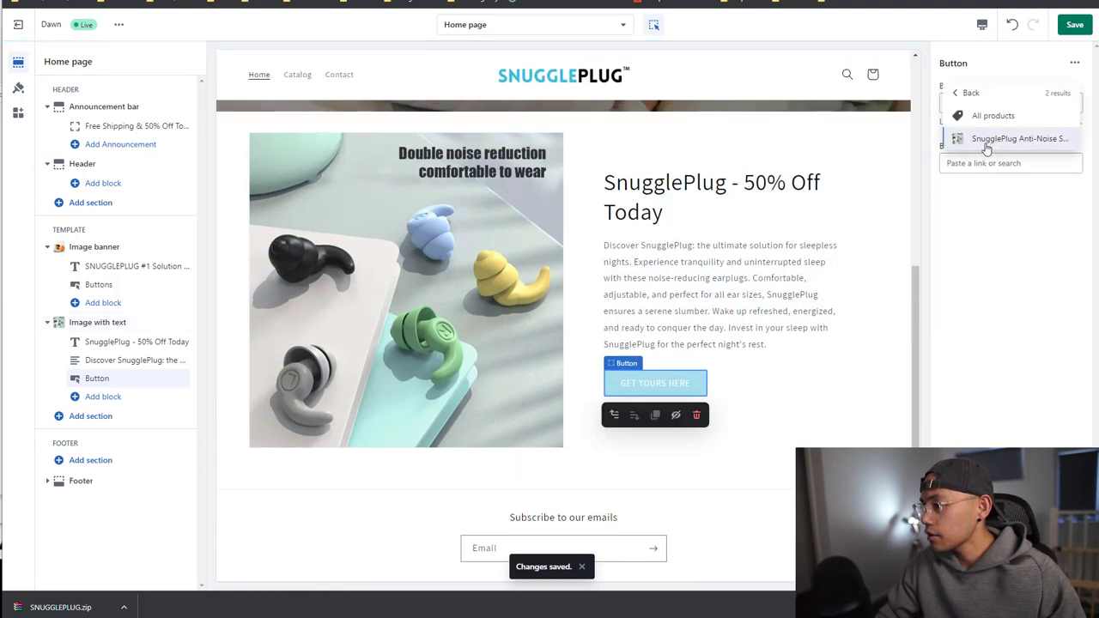
{"action": "left_click", "coordinate": [988, 148]}
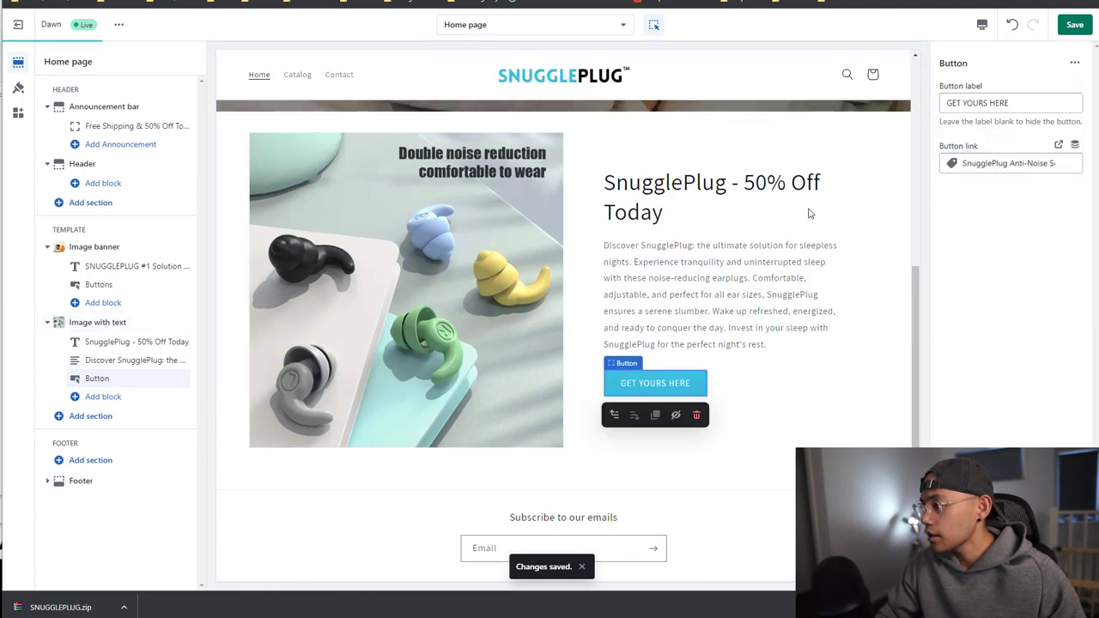
{"action": "left_click", "coordinate": [1073, 26]}
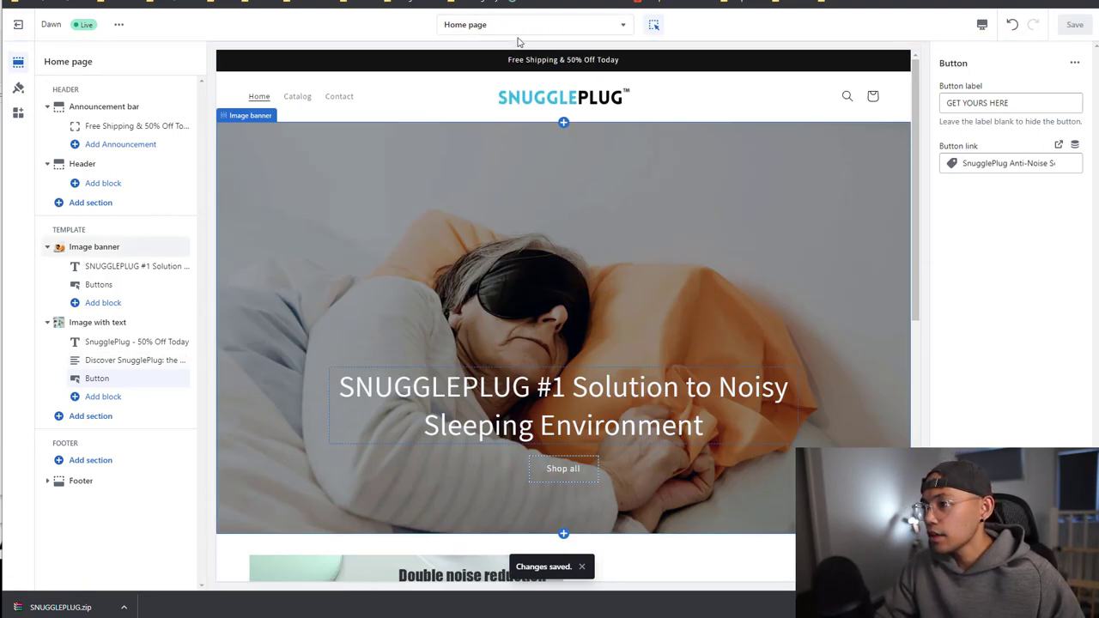
Switch to the Products > Default product template showing SnugglePlug, then begin adding a section
{"action": "left_click", "coordinate": [516, 27]}
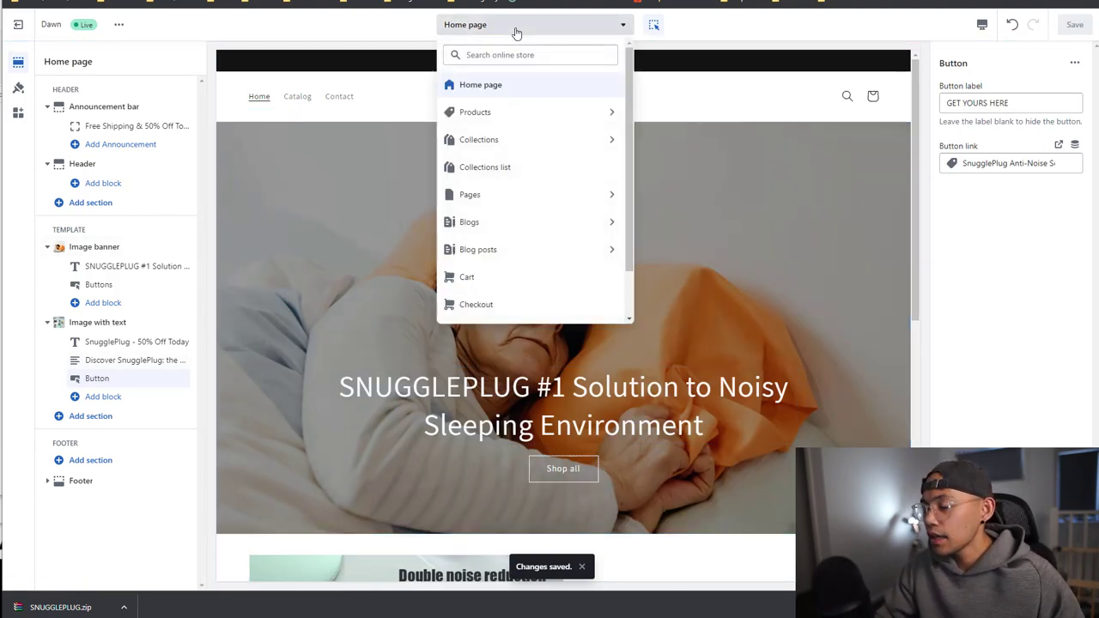
{"action": "left_click", "coordinate": [514, 114]}
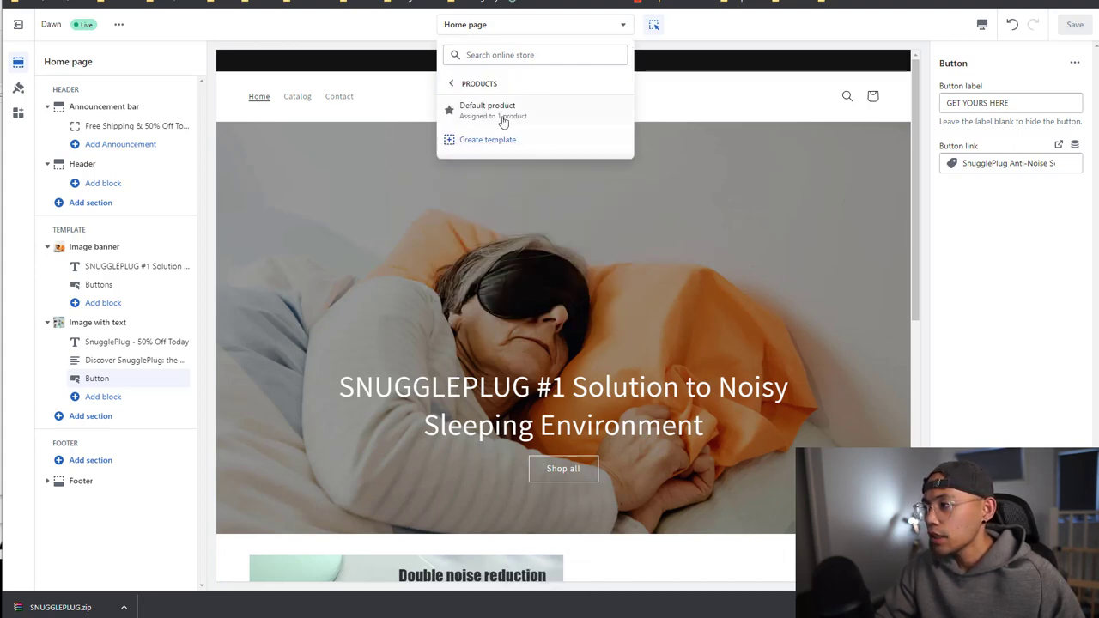
{"action": "left_click", "coordinate": [552, 114]}
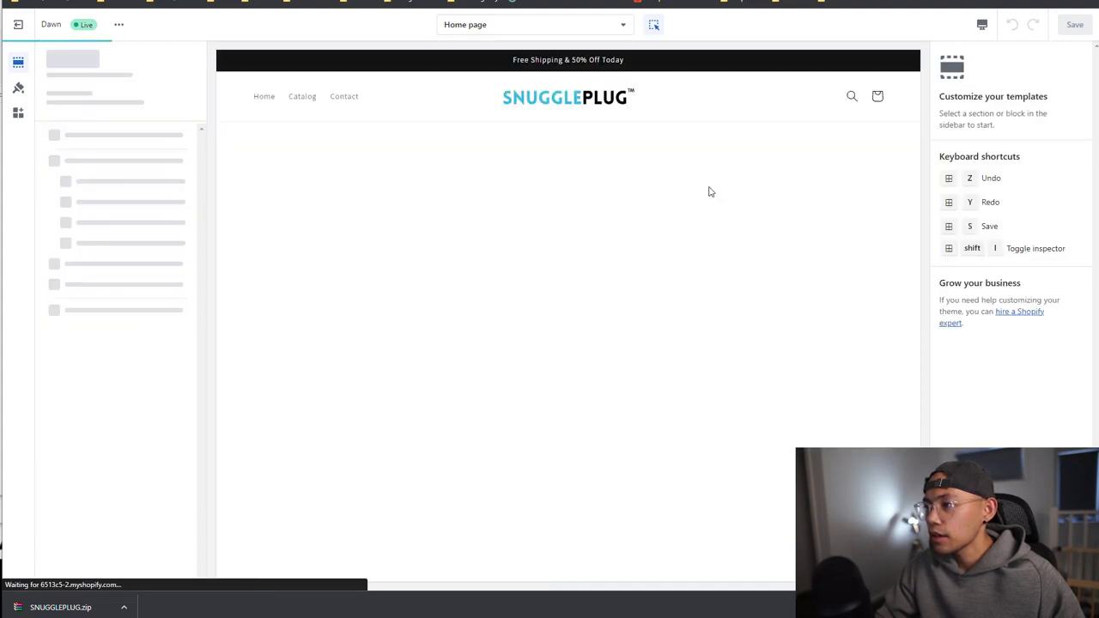
{"action": "left_click", "coordinate": [512, 27]}
{"action": "left_click", "coordinate": [498, 111]}
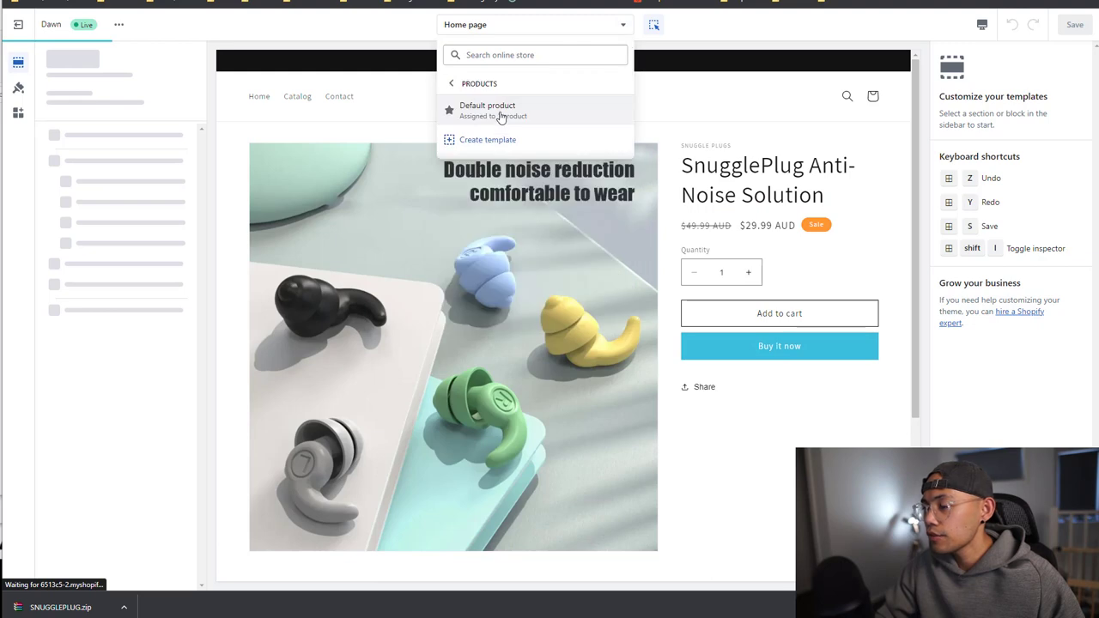
{"action": "left_click", "coordinate": [758, 412]}
{"action": "scroll", "coordinate": [734, 369], "scroll_direction": "down", "scroll_amount": 3}
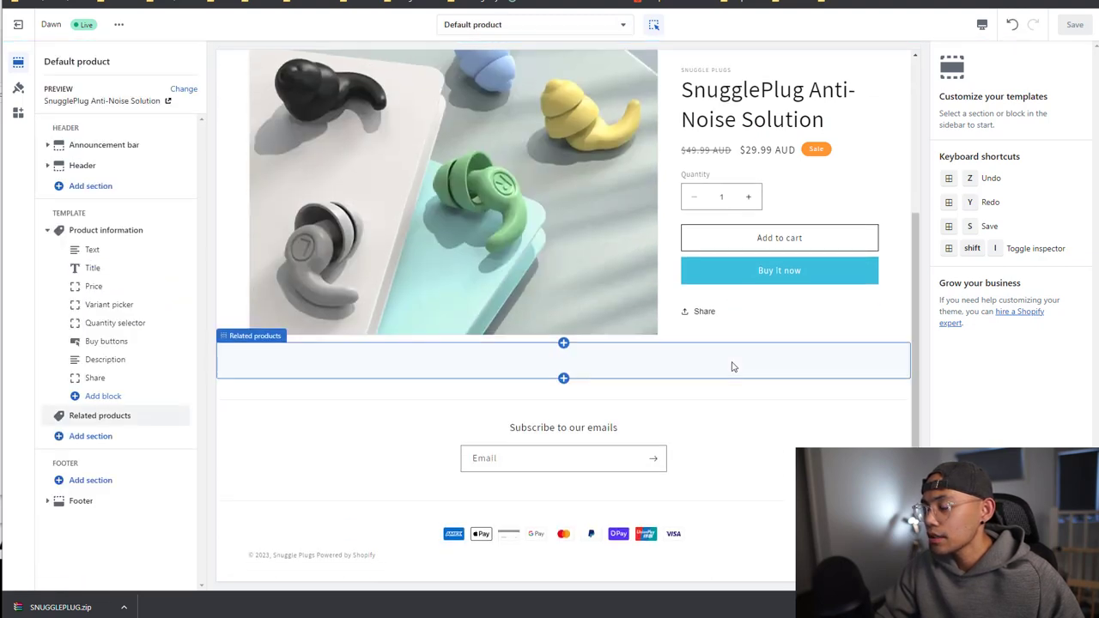
{"action": "scroll", "coordinate": [733, 366], "scroll_direction": "up", "scroll_amount": 2}
{"action": "scroll", "coordinate": [732, 367], "scroll_direction": "down", "scroll_amount": 1}
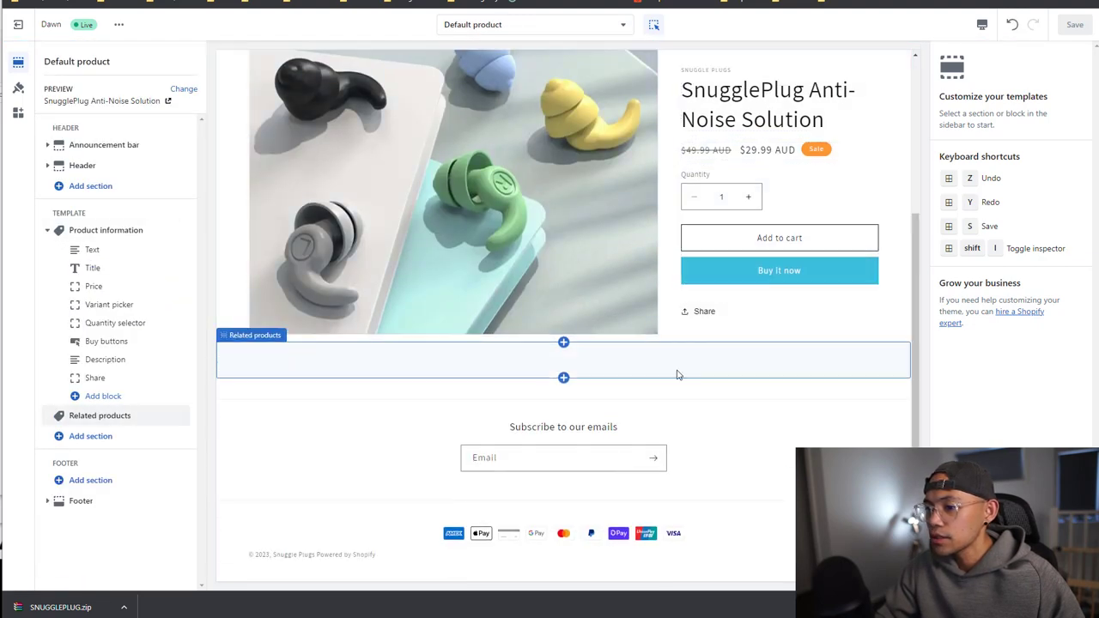
{"action": "left_click", "coordinate": [112, 437]}
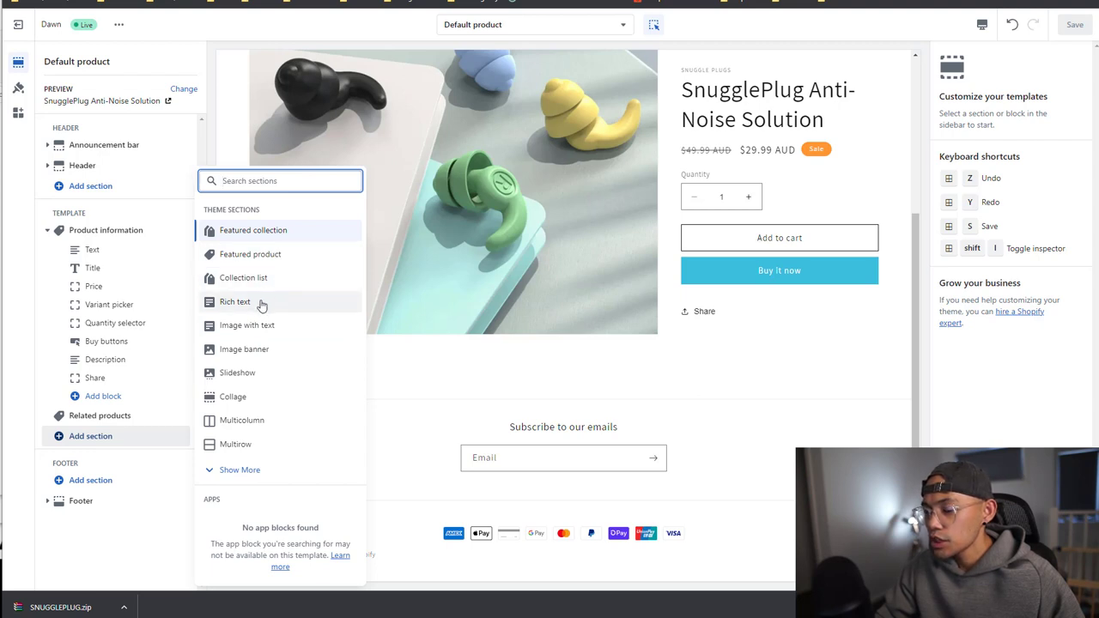
Add a Rich text section with its button hidden, then two Image with text sections
{"action": "left_click", "coordinate": [262, 305]}
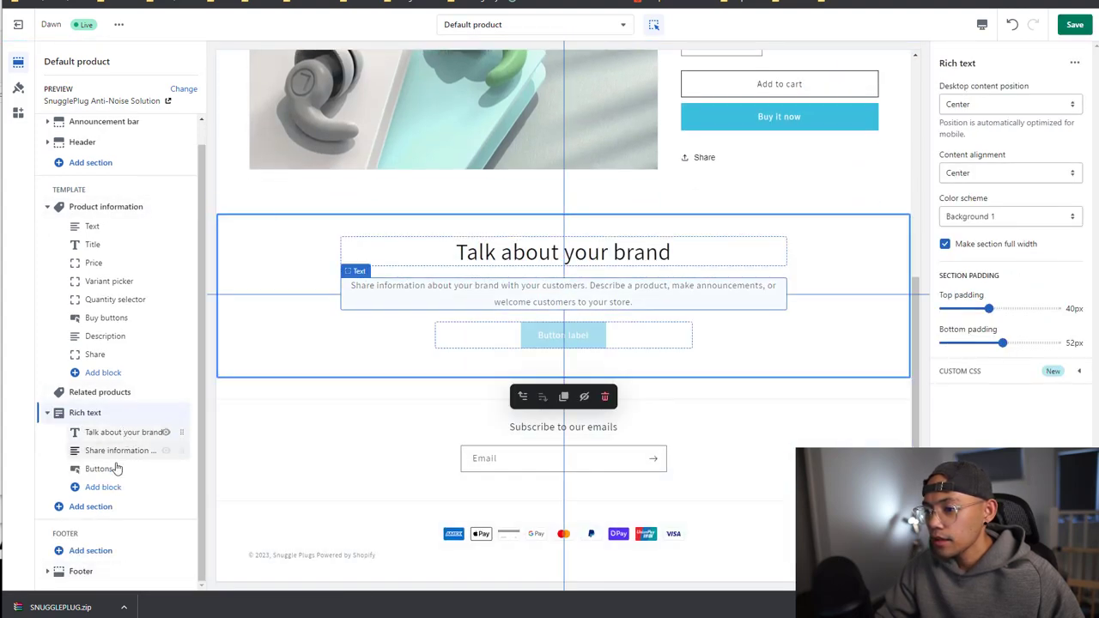
{"action": "left_click", "coordinate": [166, 470]}
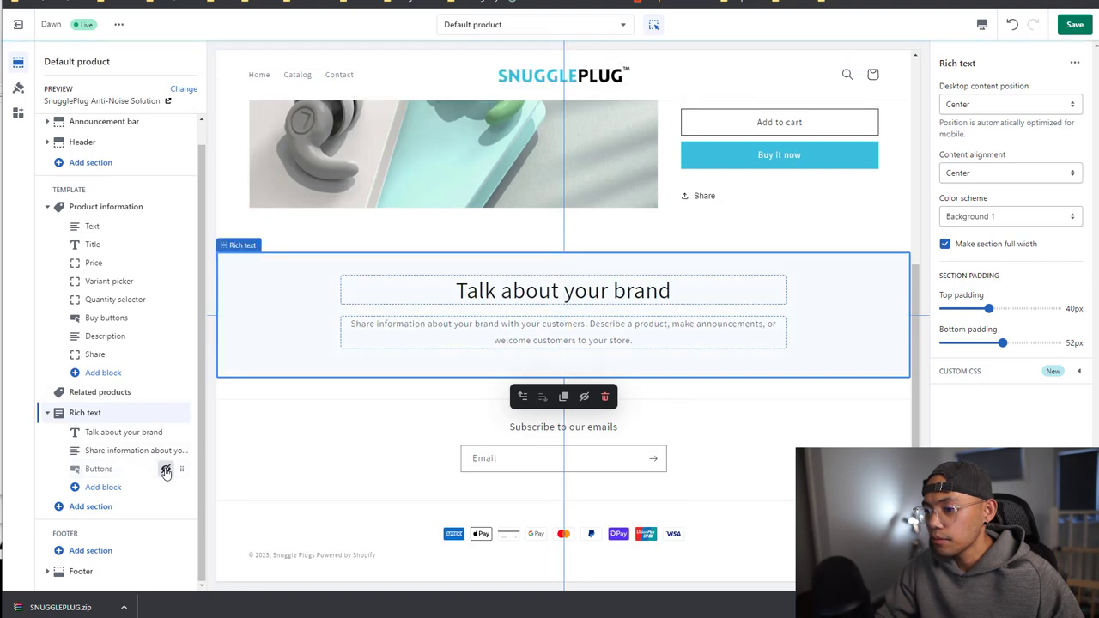
{"action": "left_click", "coordinate": [111, 508]}
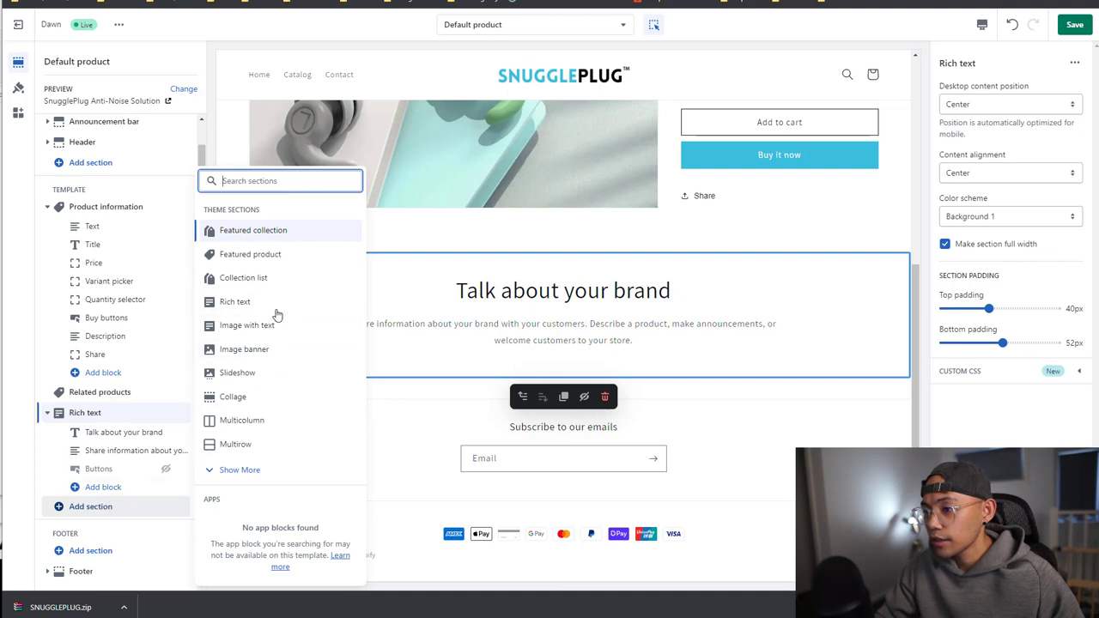
{"action": "left_click", "coordinate": [246, 325]}
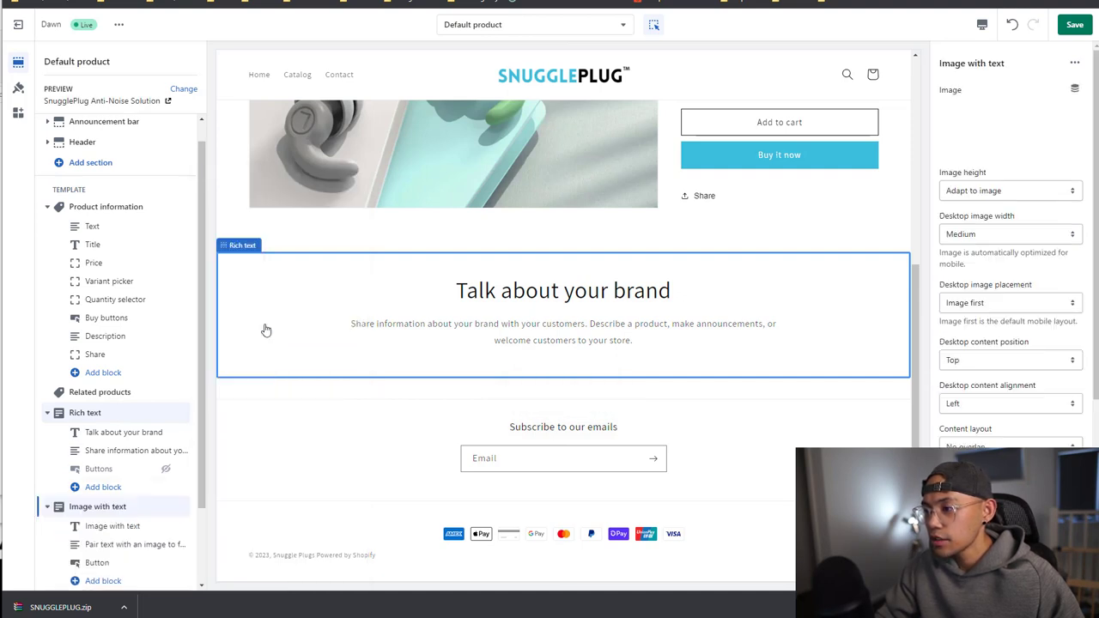
{"action": "left_click", "coordinate": [108, 510]}
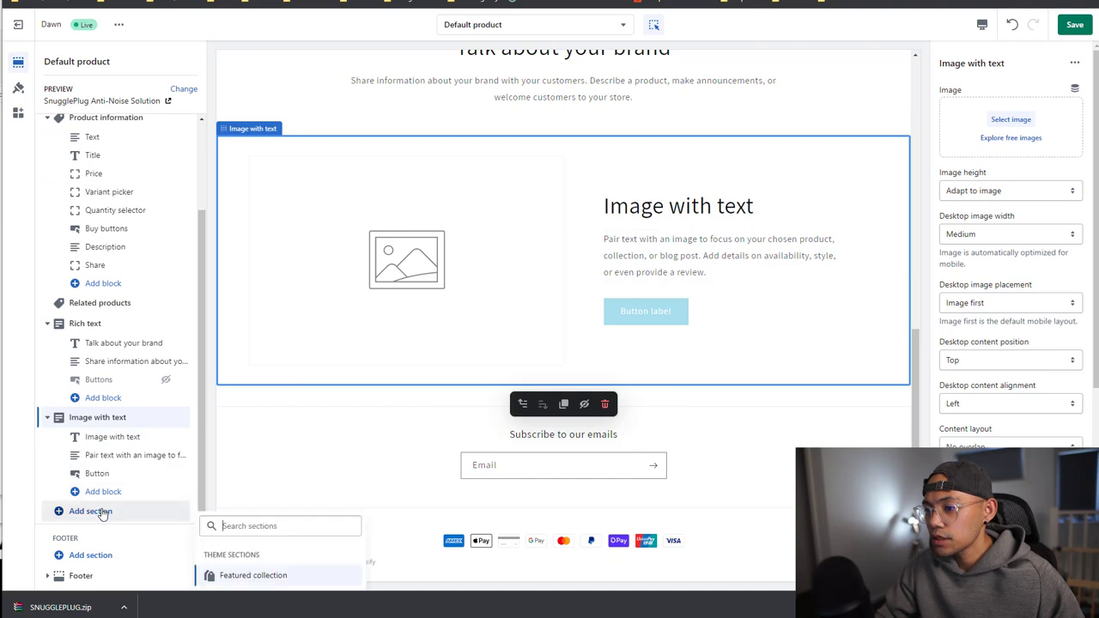
{"action": "left_click", "coordinate": [257, 325]}
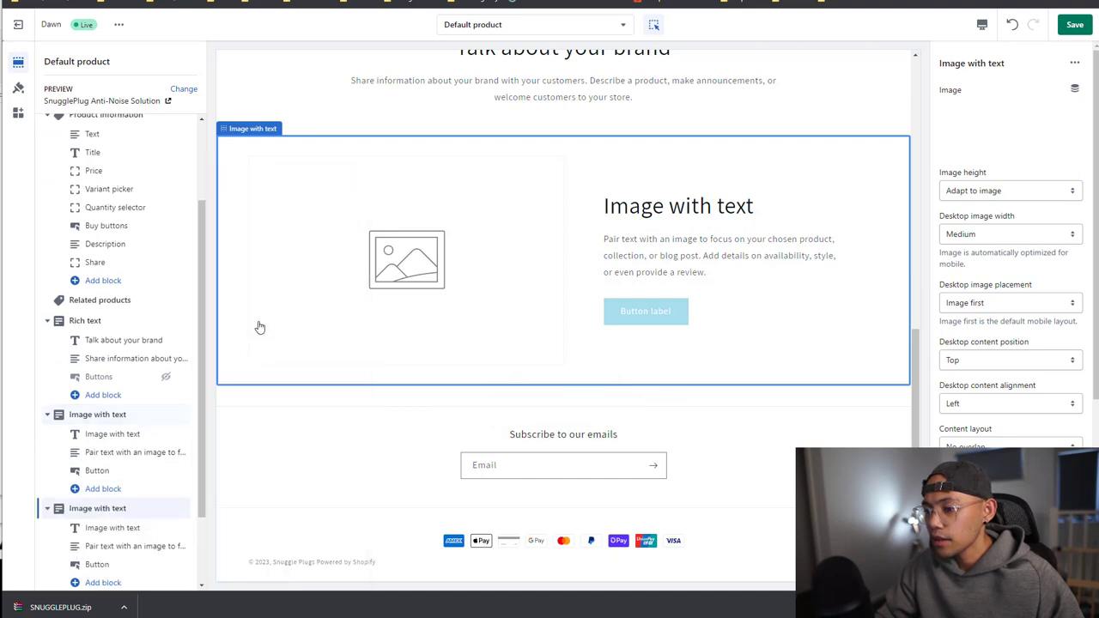
Add another Rich text section followed by a Multicolumn section
{"action": "left_click", "coordinate": [120, 505]}
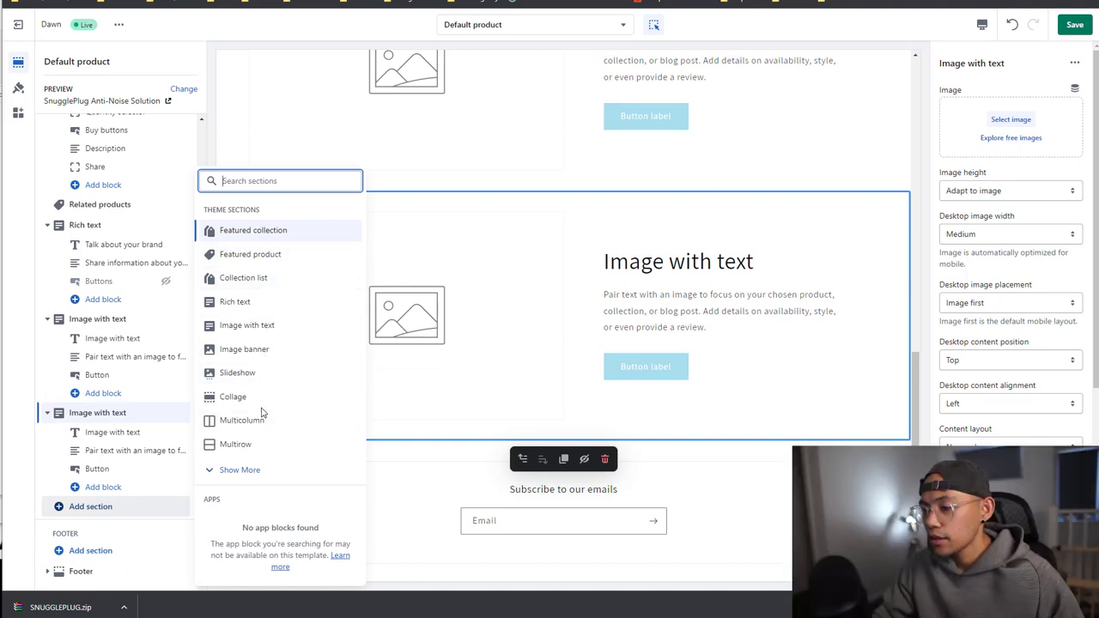
{"action": "left_click", "coordinate": [268, 305]}
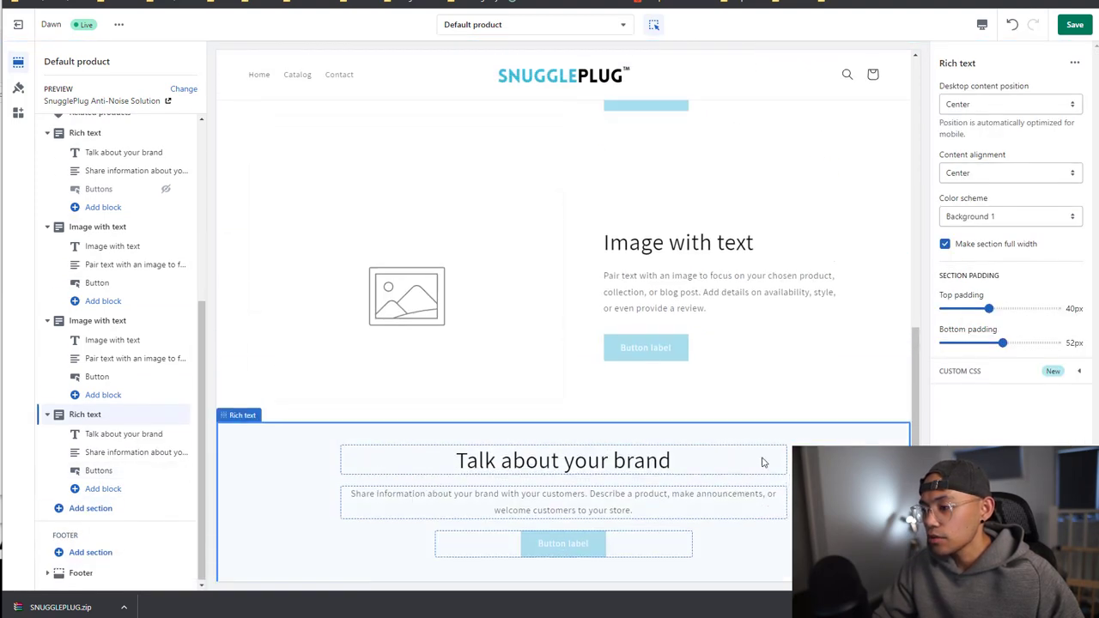
{"action": "left_click", "coordinate": [103, 508]}
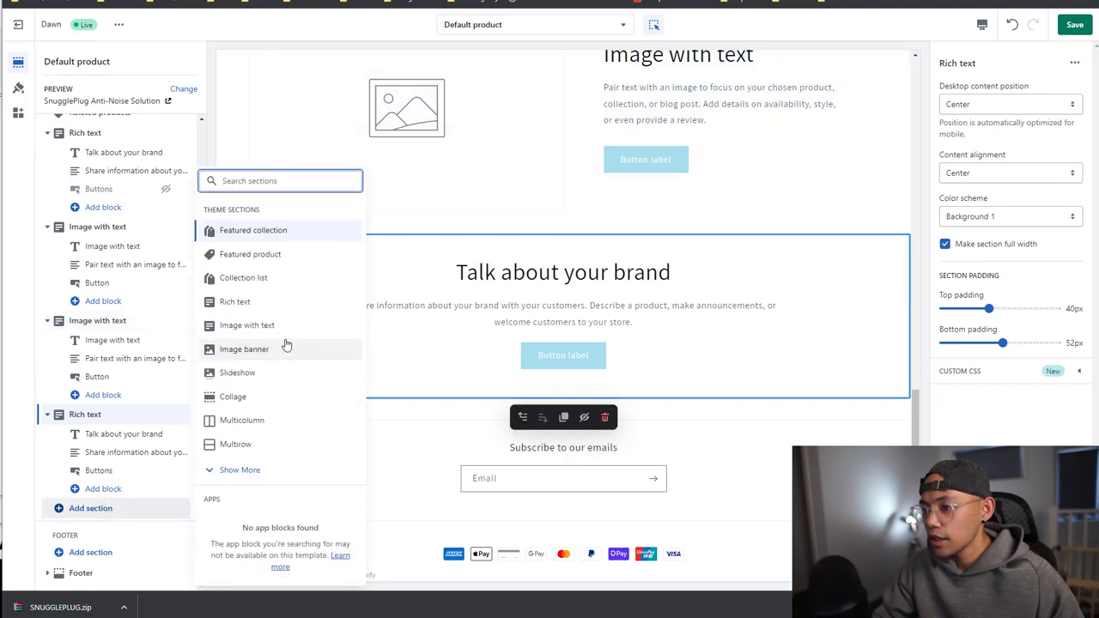
{"action": "left_click", "coordinate": [255, 421]}
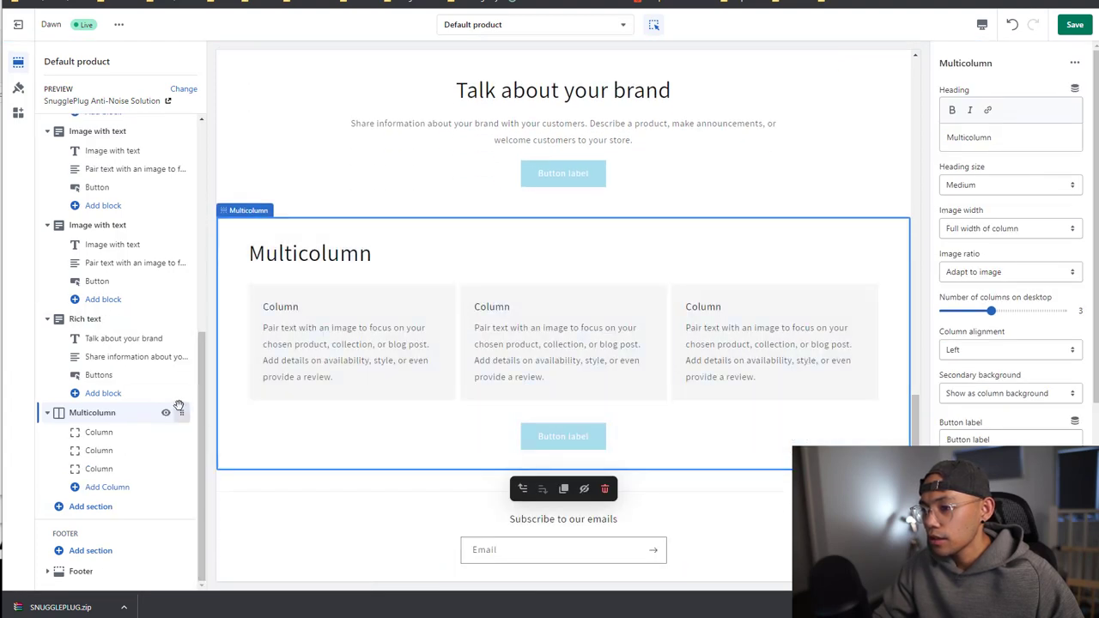
Move the Multicolumn section above the last Rich text section
{"action": "left_click_drag", "start_coordinate": [186, 412], "coordinate": [180, 352]}
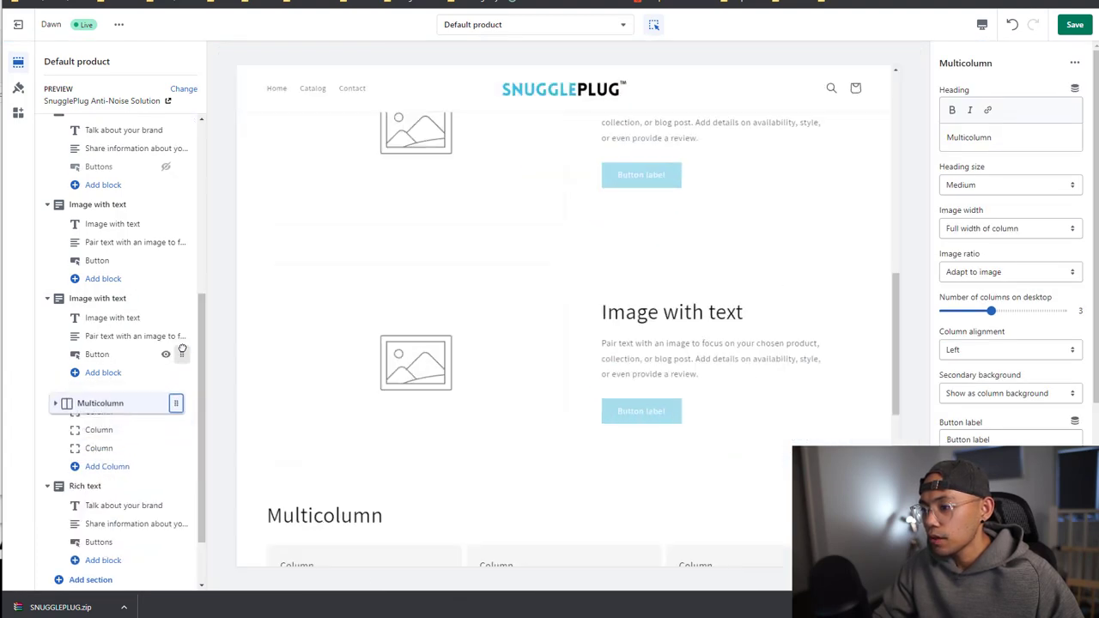
{"action": "scroll", "coordinate": [407, 481], "scroll_direction": "down", "scroll_amount": 3}
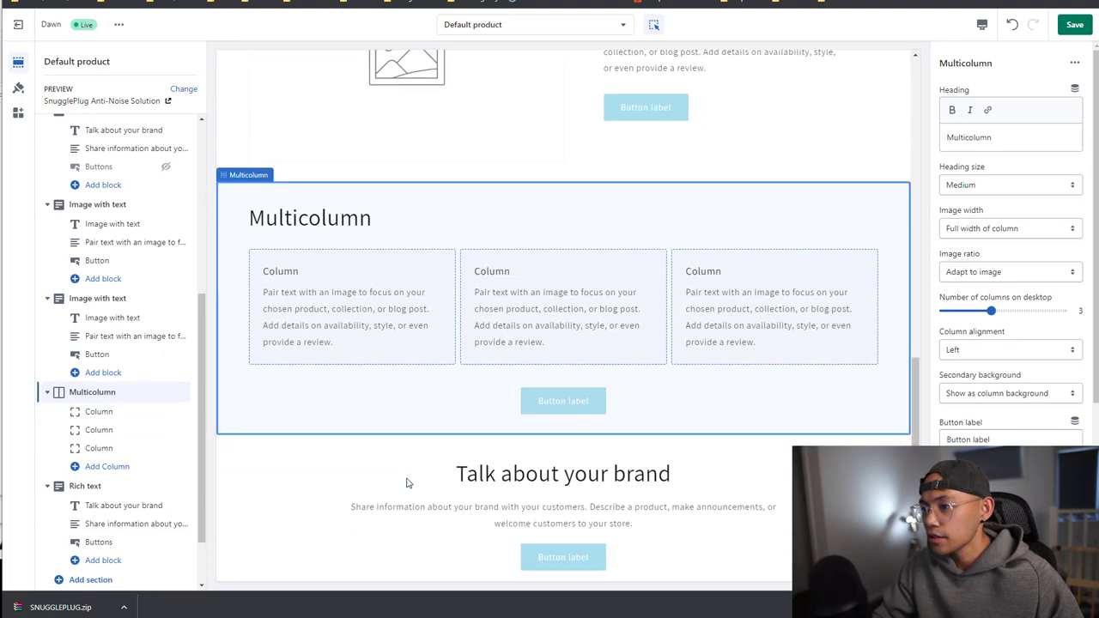
{"action": "scroll", "coordinate": [407, 471], "scroll_direction": "up", "scroll_amount": 2}
{"action": "scroll", "coordinate": [371, 444], "scroll_direction": "down", "scroll_amount": 1}
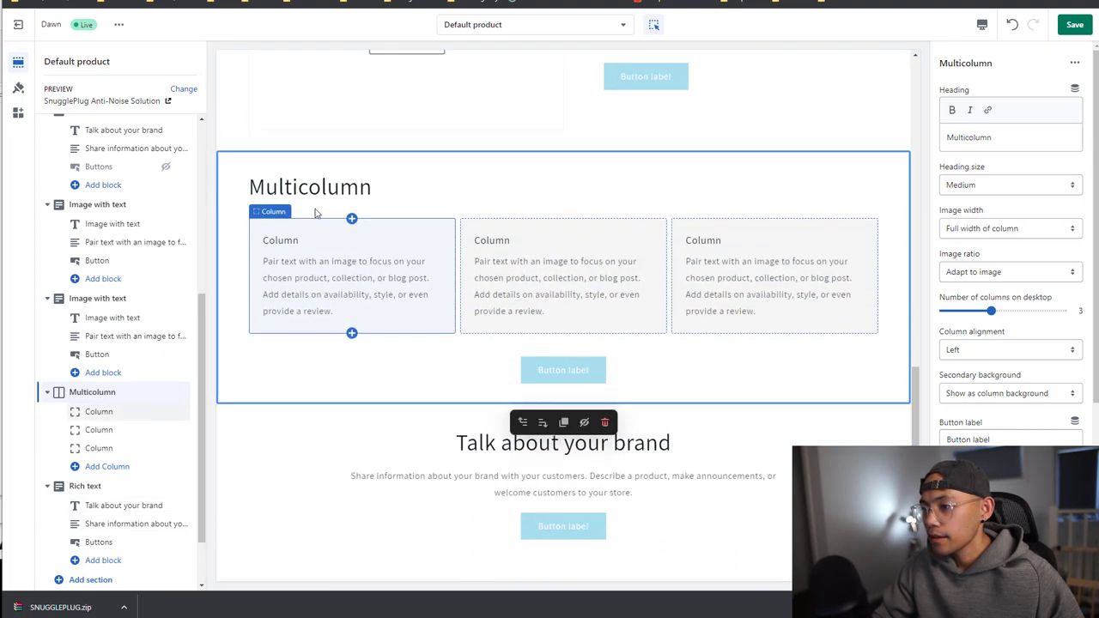
{"action": "scroll", "coordinate": [347, 475], "scroll_direction": "up", "scroll_amount": 5}
{"action": "scroll", "coordinate": [347, 472], "scroll_direction": "up", "scroll_amount": 4}
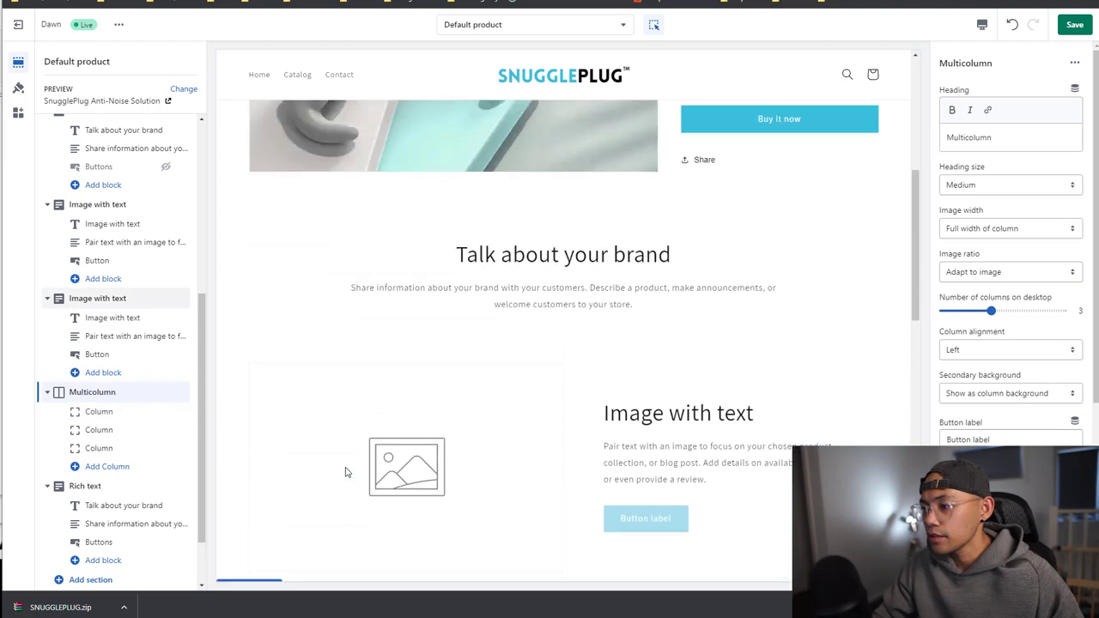
{"action": "scroll", "coordinate": [346, 469], "scroll_direction": "down", "scroll_amount": 3}
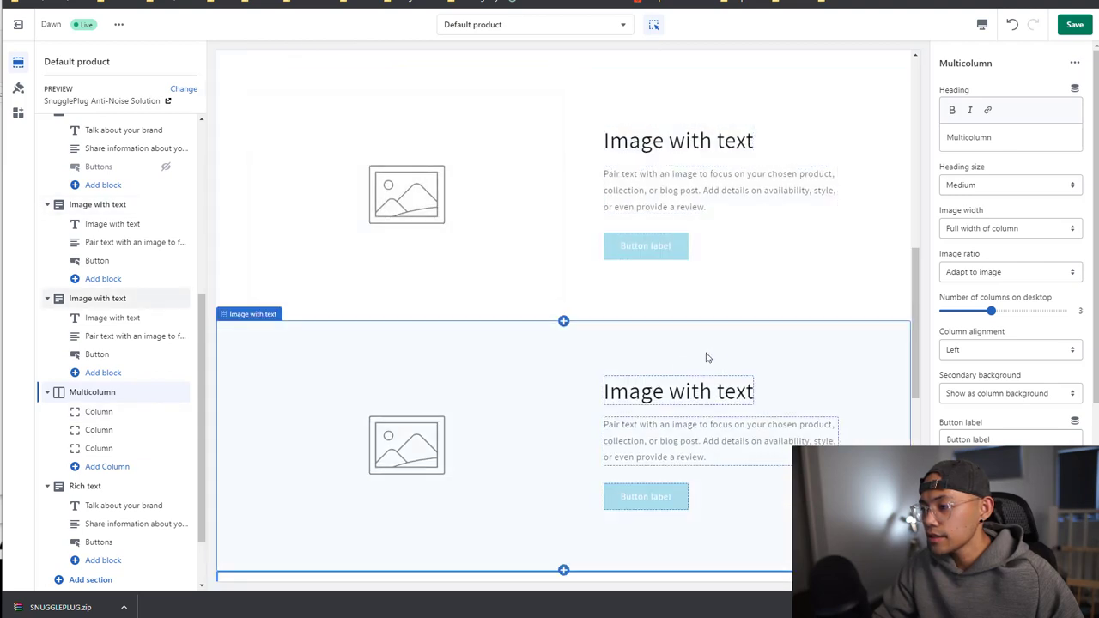
Set the second Image with text section's desktop image placement to 'Image second'
{"action": "left_click", "coordinate": [706, 358]}
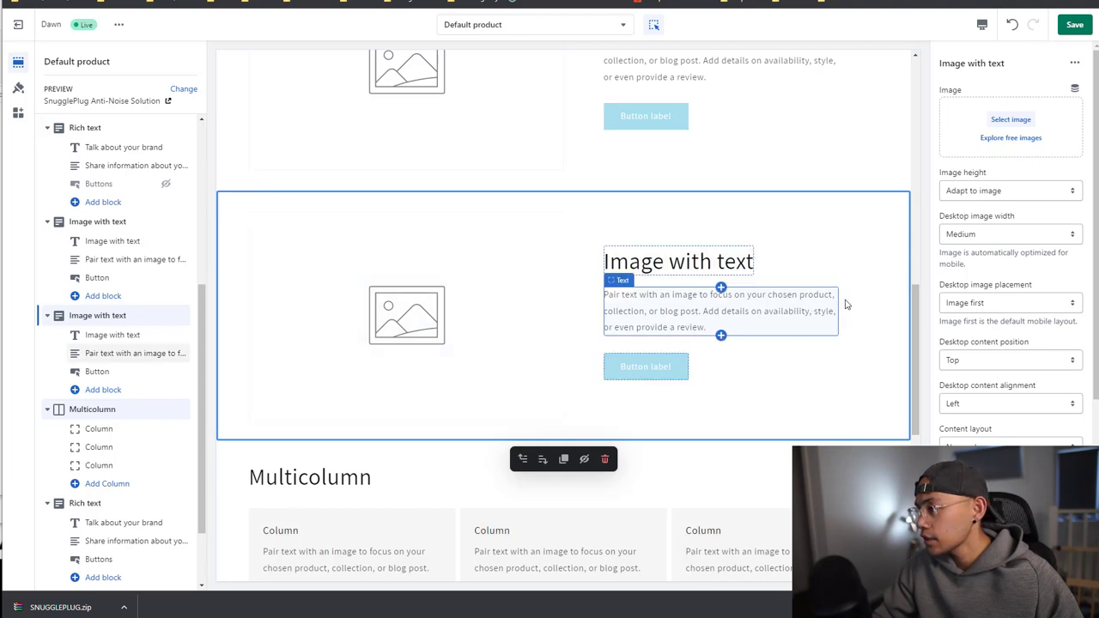
{"action": "left_click", "coordinate": [995, 302]}
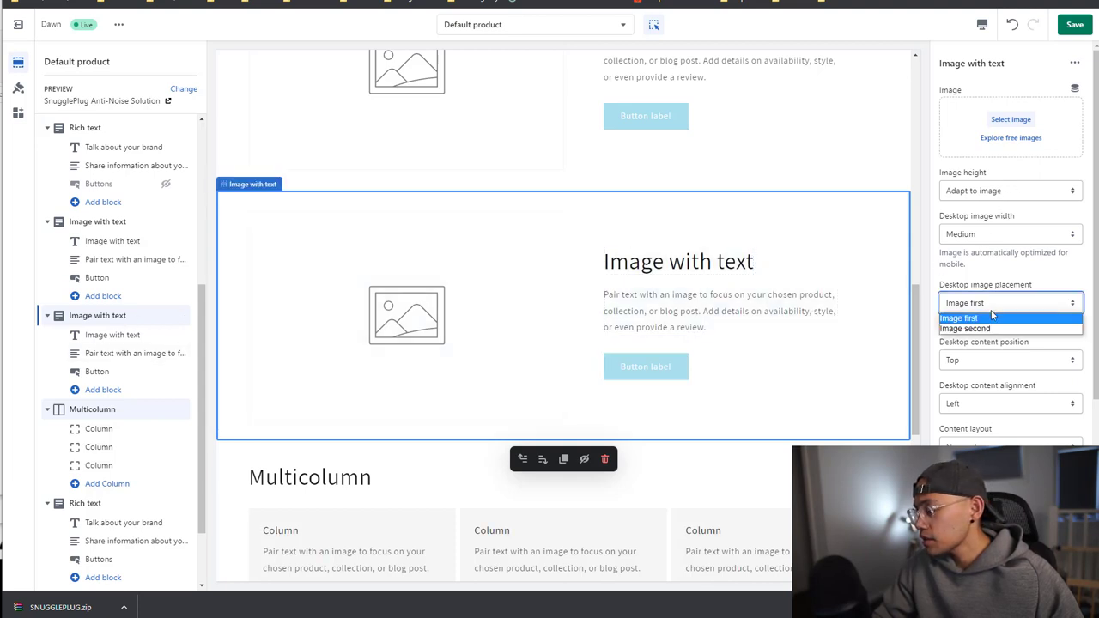
{"action": "left_click", "coordinate": [979, 320]}
{"action": "scroll", "coordinate": [469, 285], "scroll_direction": "up", "scroll_amount": 3}
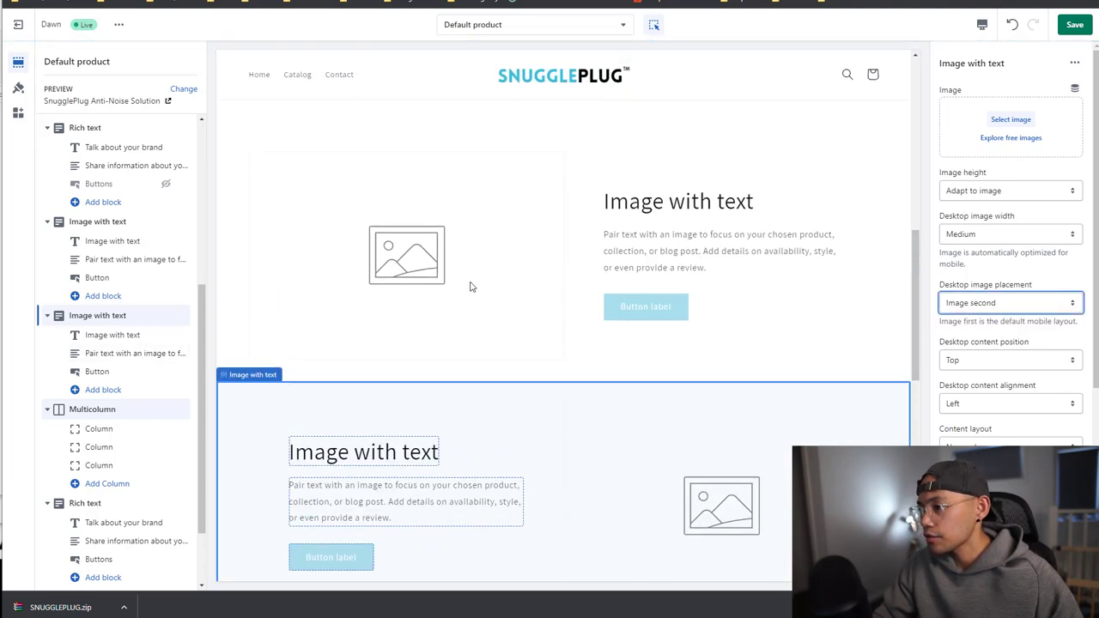
{"action": "scroll", "coordinate": [846, 361], "scroll_direction": "down", "scroll_amount": 5}
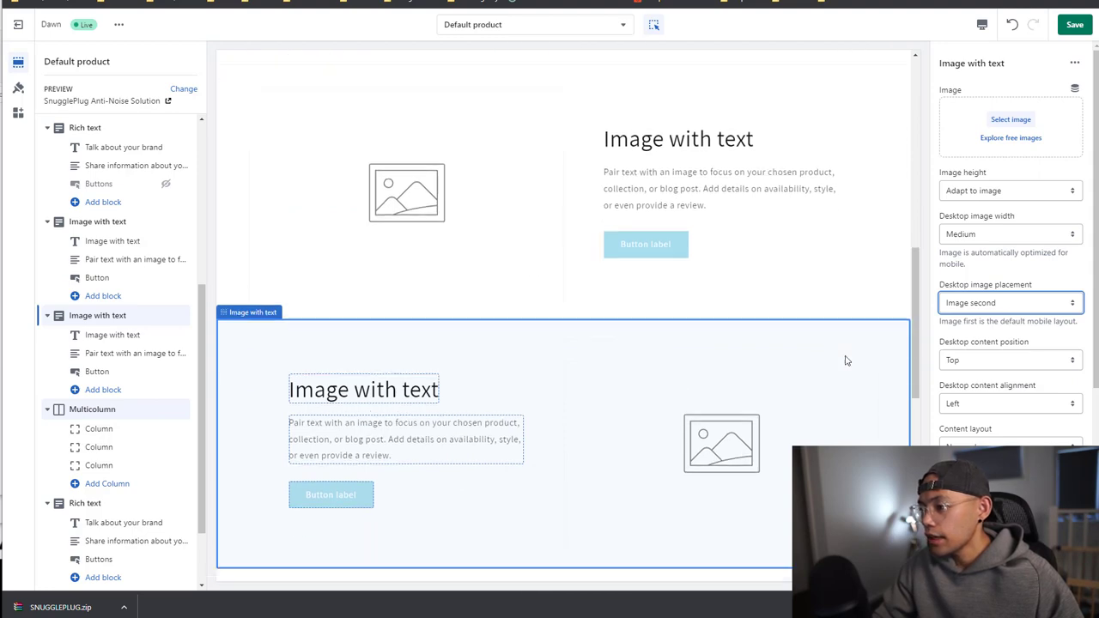
{"action": "scroll", "coordinate": [841, 349], "scroll_direction": "up", "scroll_amount": 2}
{"action": "scroll", "coordinate": [843, 347], "scroll_direction": "down", "scroll_amount": 4}
{"action": "scroll", "coordinate": [842, 348], "scroll_direction": "up", "scroll_amount": 8}
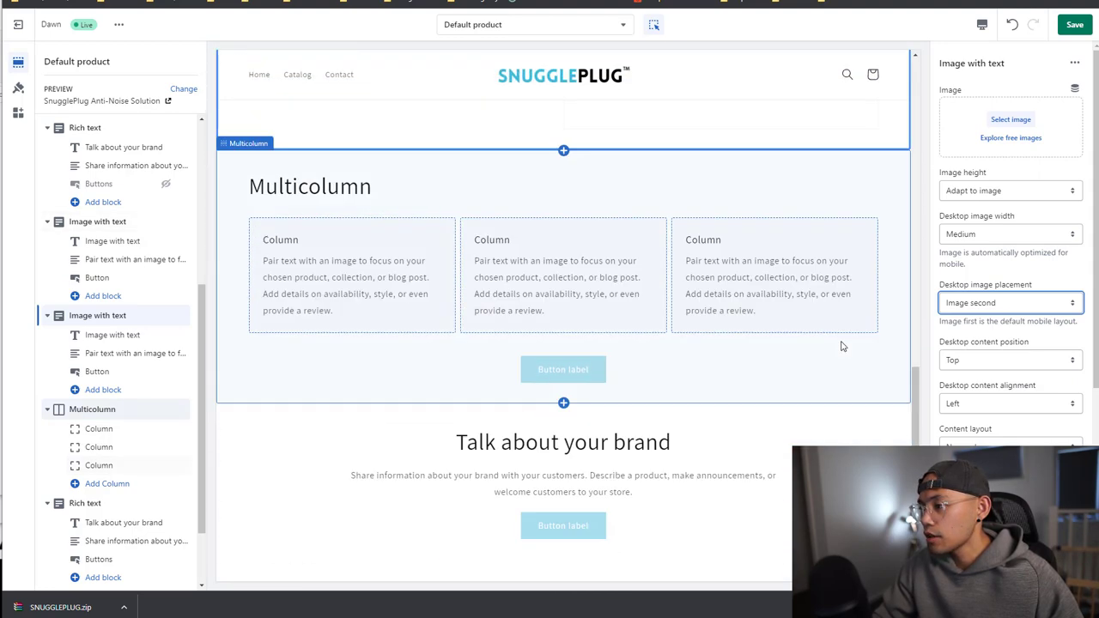
{"action": "scroll", "coordinate": [842, 342], "scroll_direction": "up", "scroll_amount": 3}
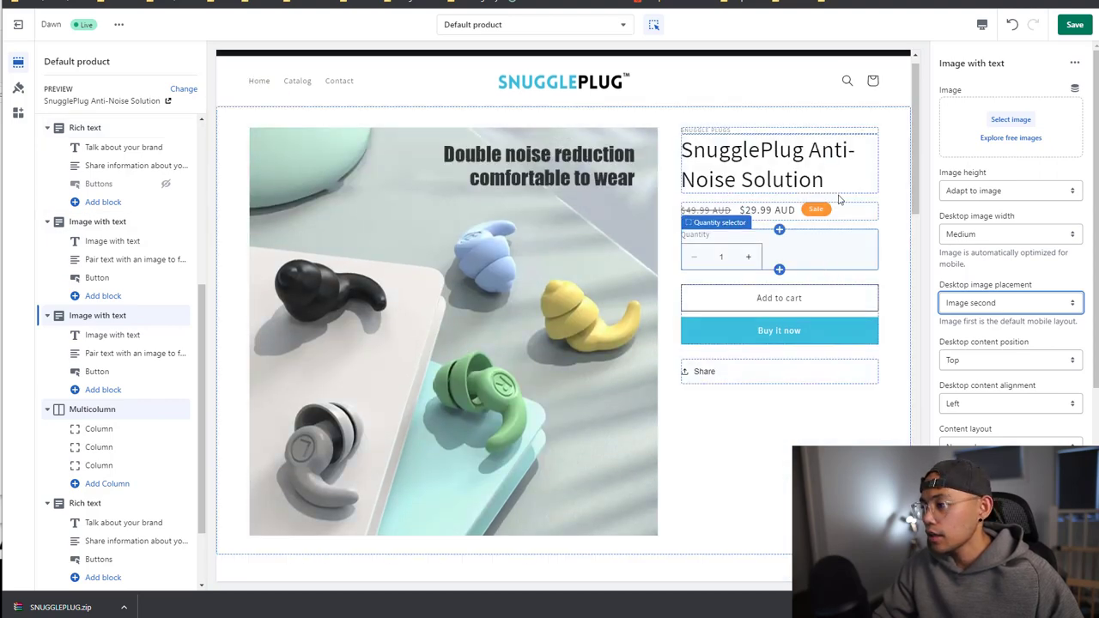
{"action": "scroll", "coordinate": [861, 382], "scroll_direction": "down", "scroll_amount": 3}
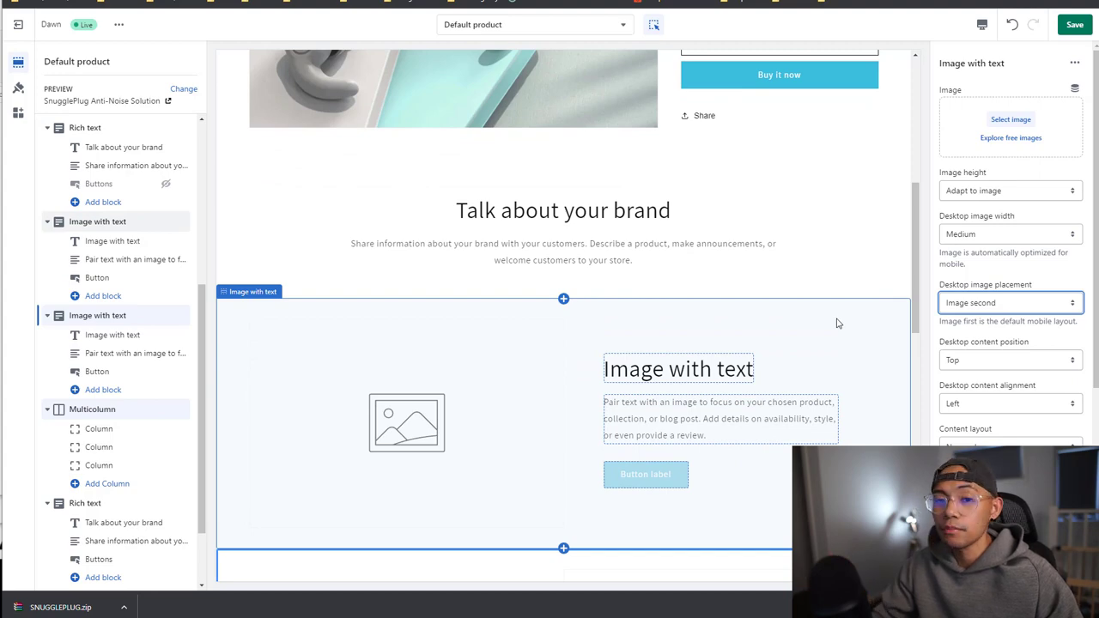
{"action": "scroll", "coordinate": [835, 314], "scroll_direction": "up", "scroll_amount": 3}
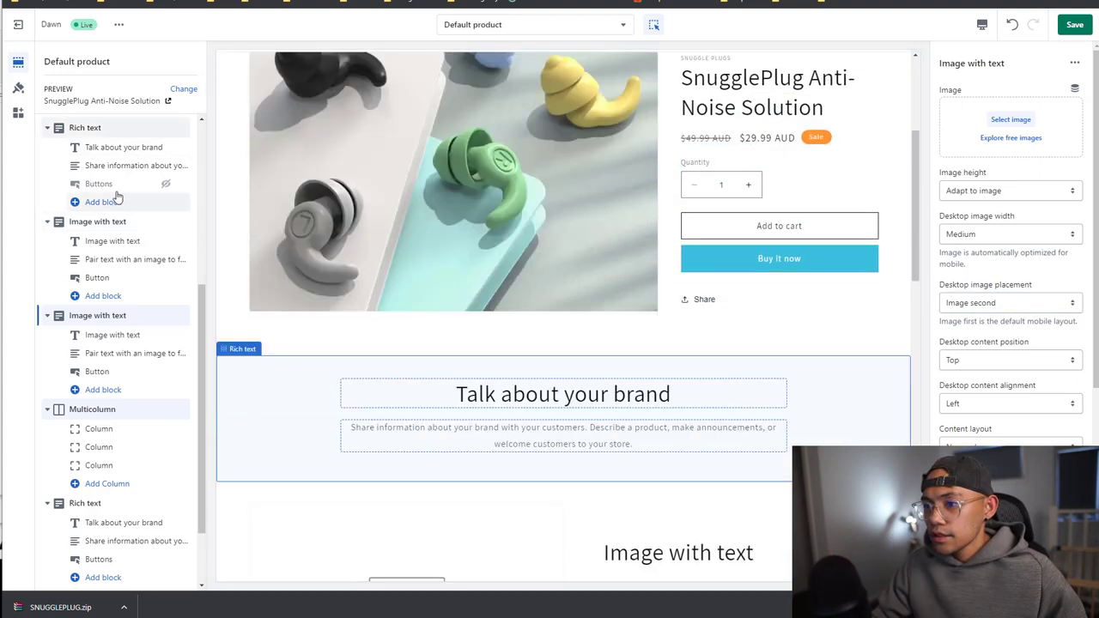
{"action": "scroll", "coordinate": [129, 300], "scroll_direction": "up", "scroll_amount": 4}
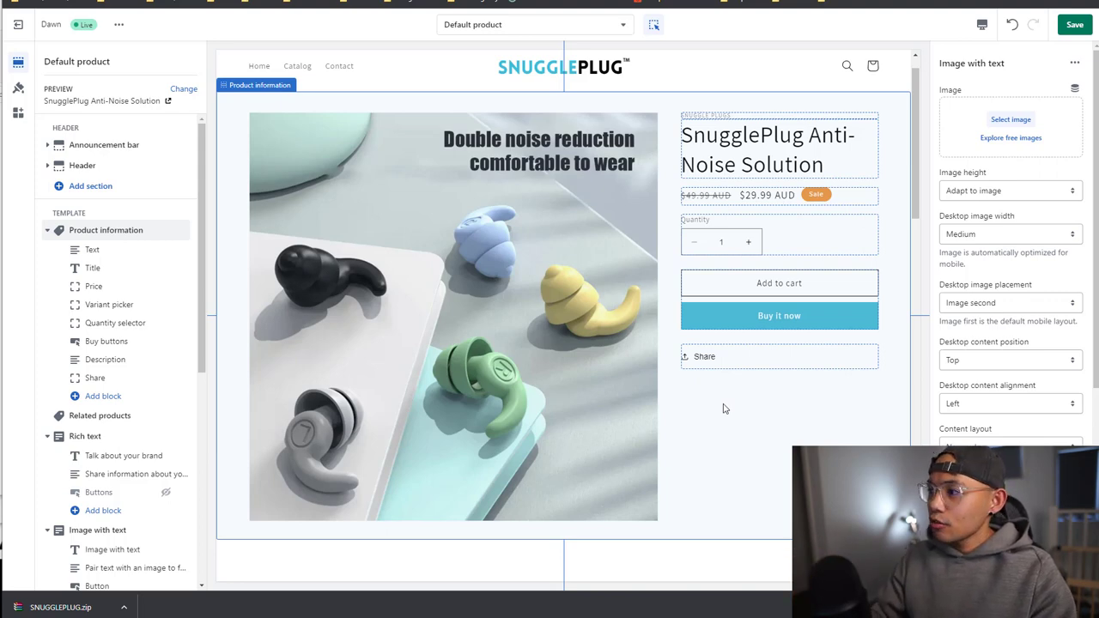
{"action": "left_click", "coordinate": [982, 26]}
{"action": "left_click", "coordinate": [1000, 53]}
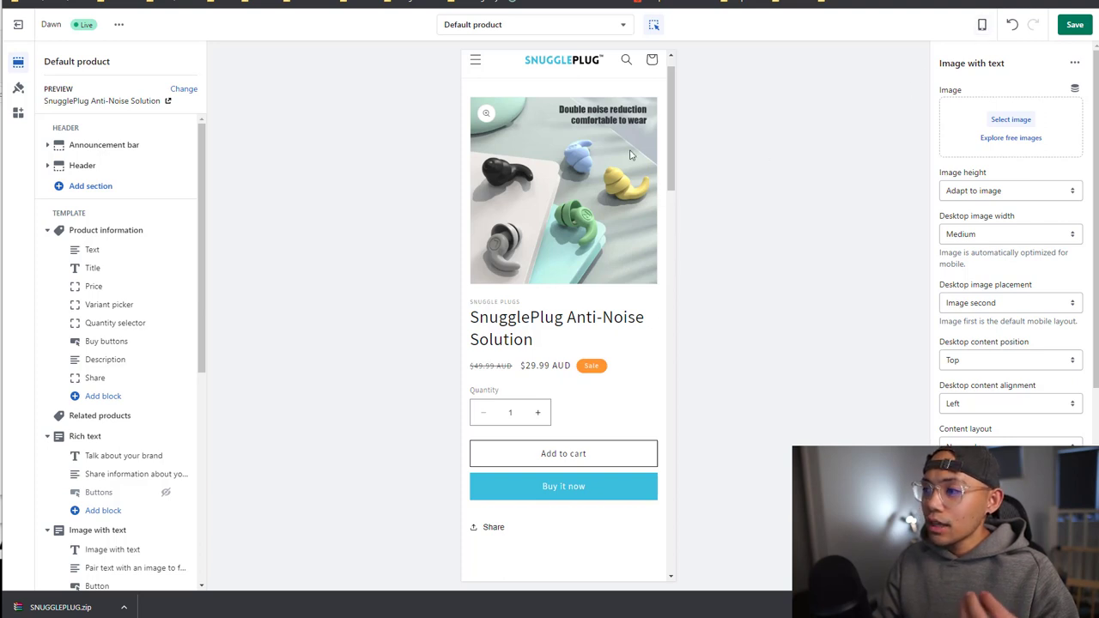
{"action": "scroll", "coordinate": [663, 211], "scroll_direction": "up", "scroll_amount": 1}
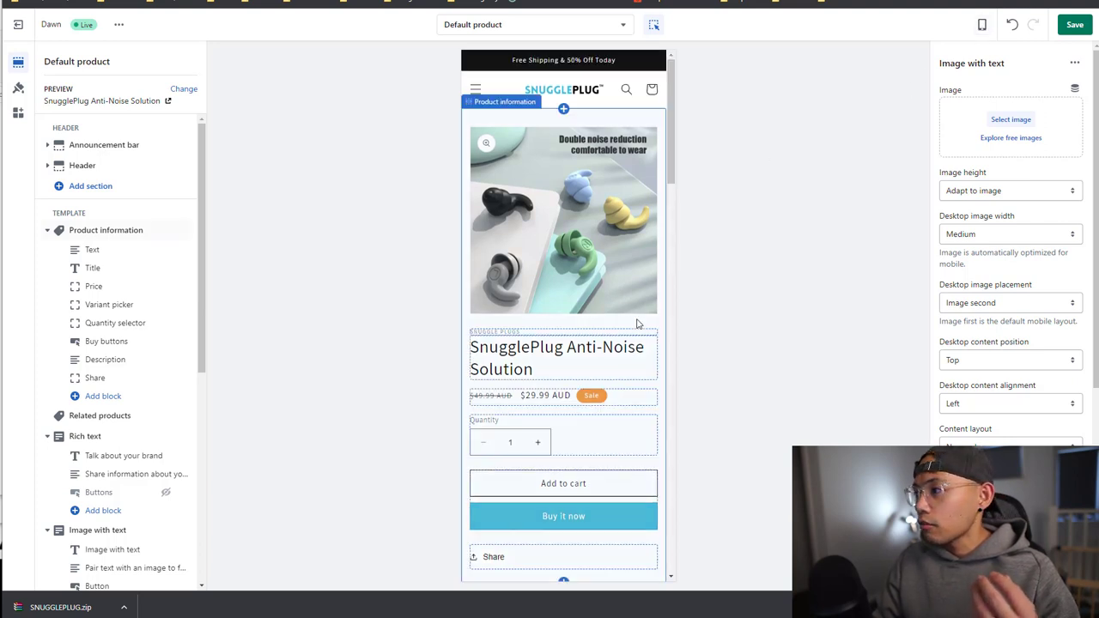
{"action": "left_click", "coordinate": [982, 24]}
{"action": "left_click", "coordinate": [996, 76]}
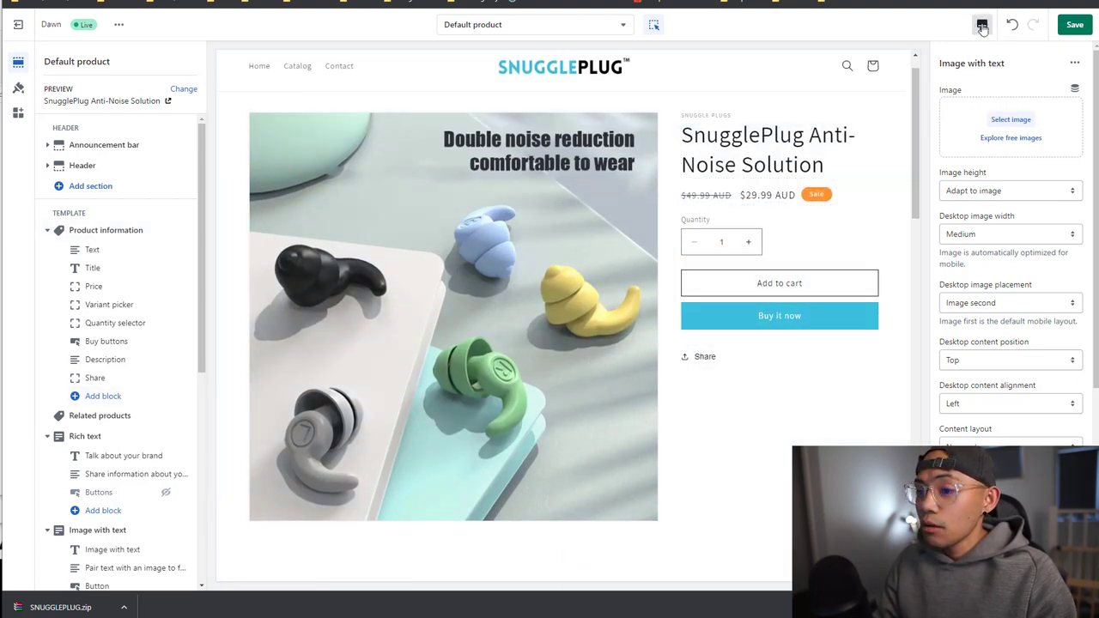
Add a Text block to Product information, then remove the stray block
{"action": "scroll", "coordinate": [147, 380], "scroll_direction": "down", "scroll_amount": 2}
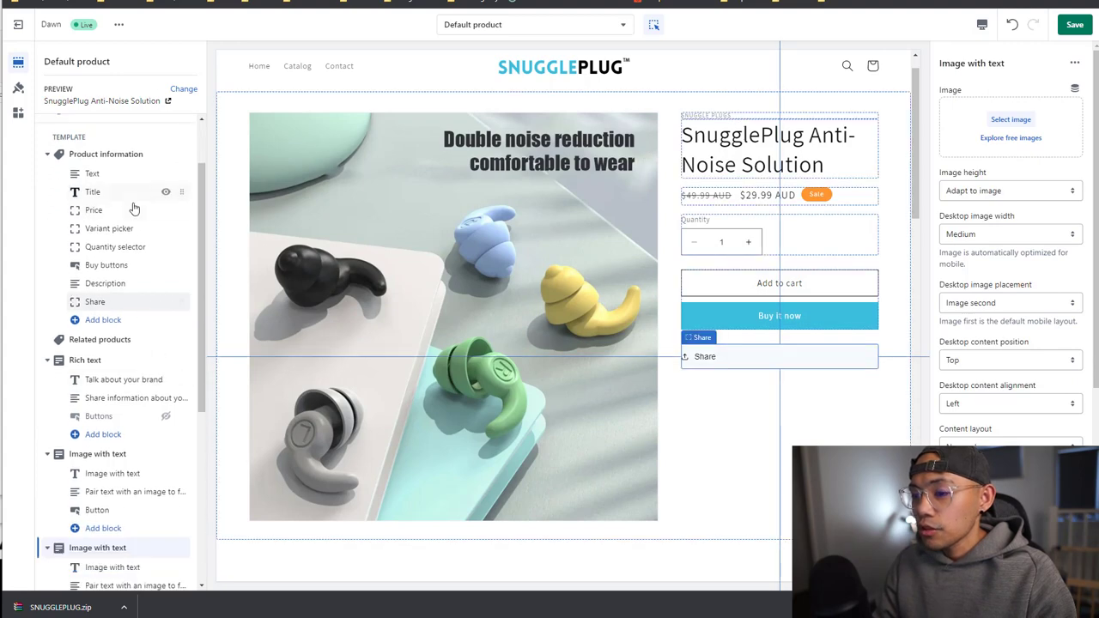
{"action": "left_click", "coordinate": [104, 319]}
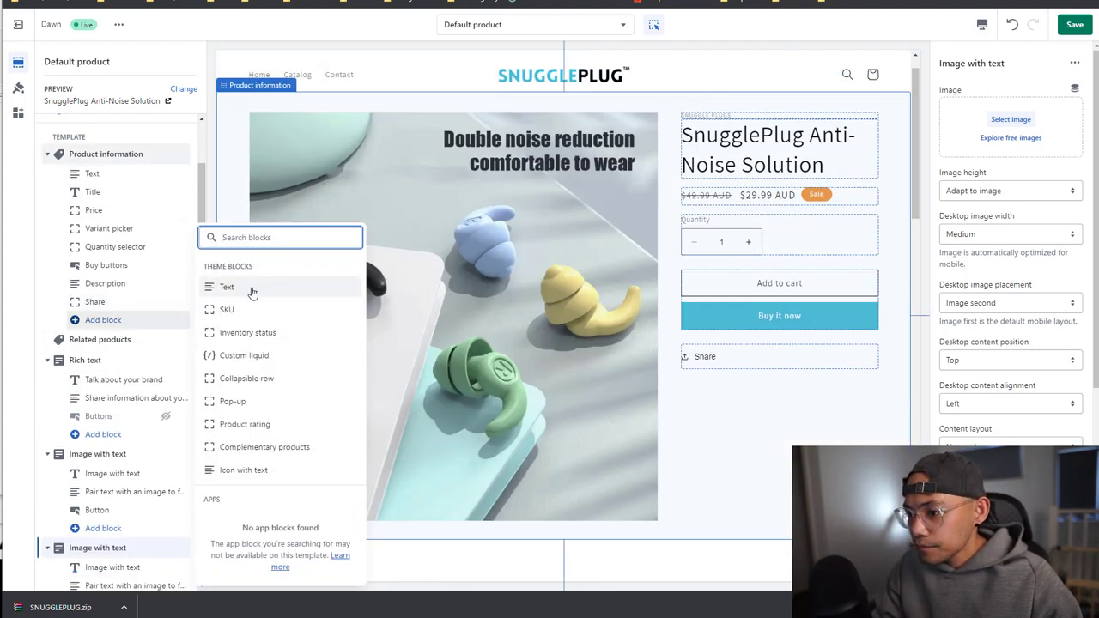
{"action": "left_click", "coordinate": [254, 289]}
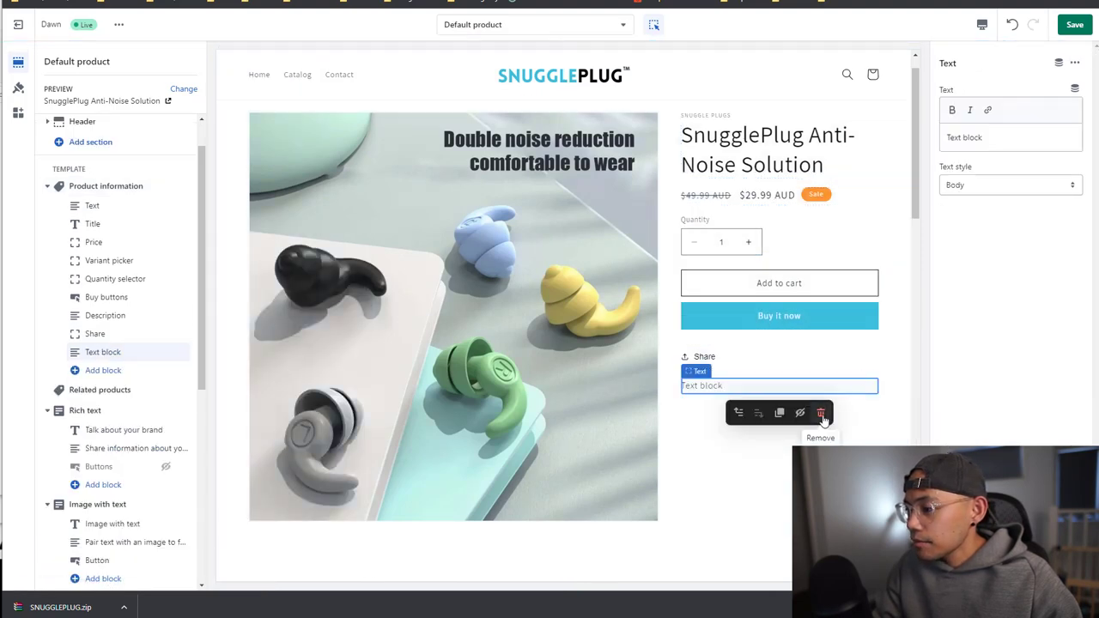
{"action": "left_click", "coordinate": [821, 413]}
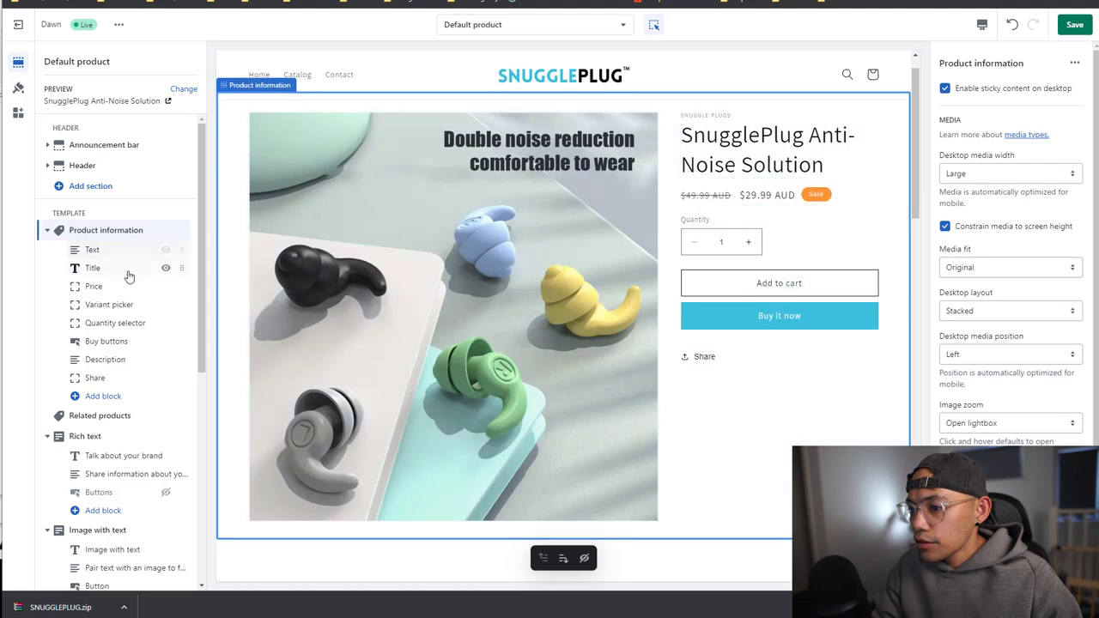
Add three Collapsible row blocks and hide the Share block
{"action": "left_click", "coordinate": [110, 396]}
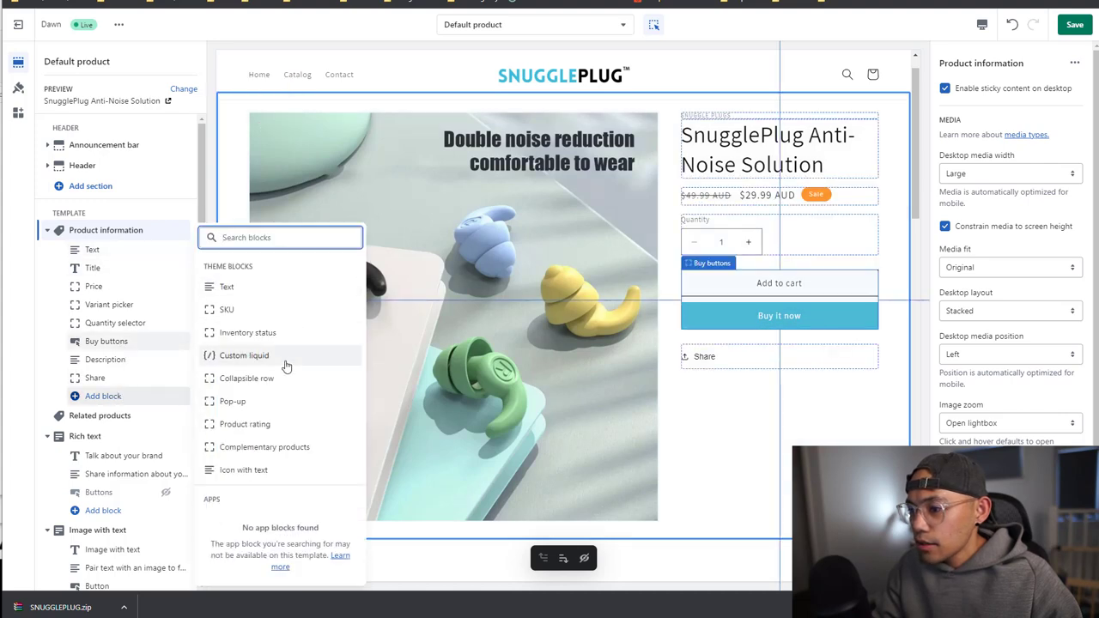
{"action": "left_click", "coordinate": [247, 378]}
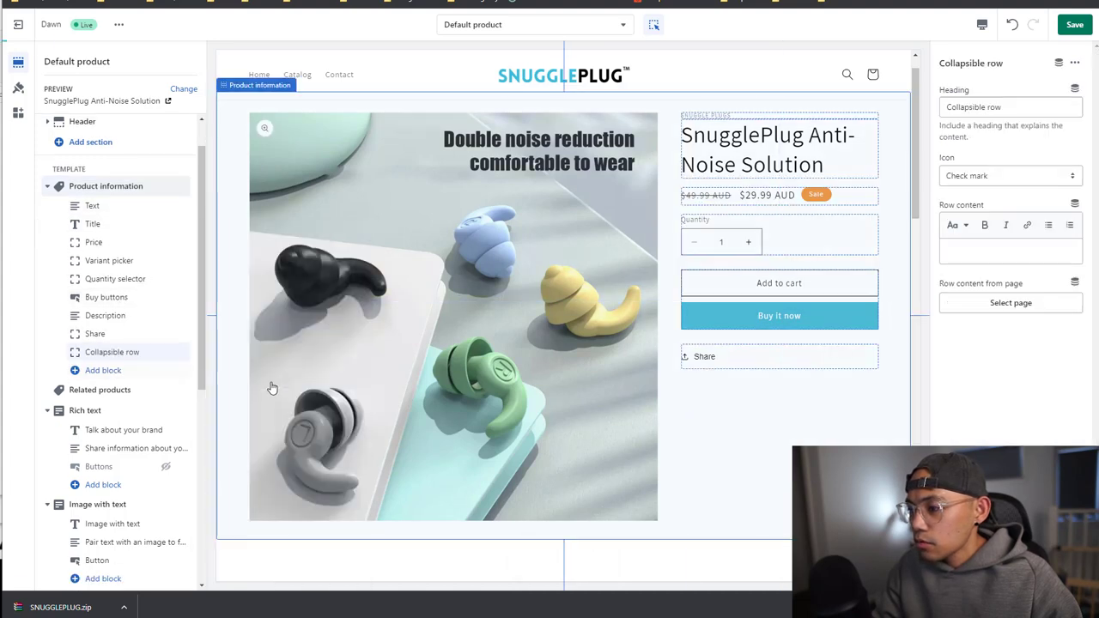
{"action": "left_click", "coordinate": [170, 376]}
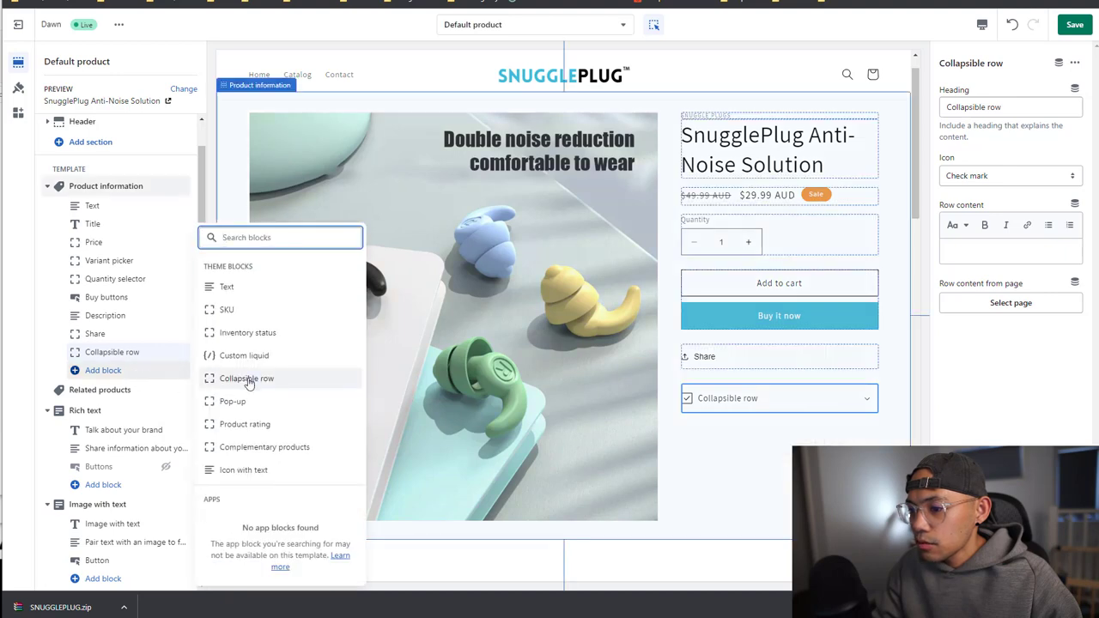
{"action": "left_click", "coordinate": [247, 379]}
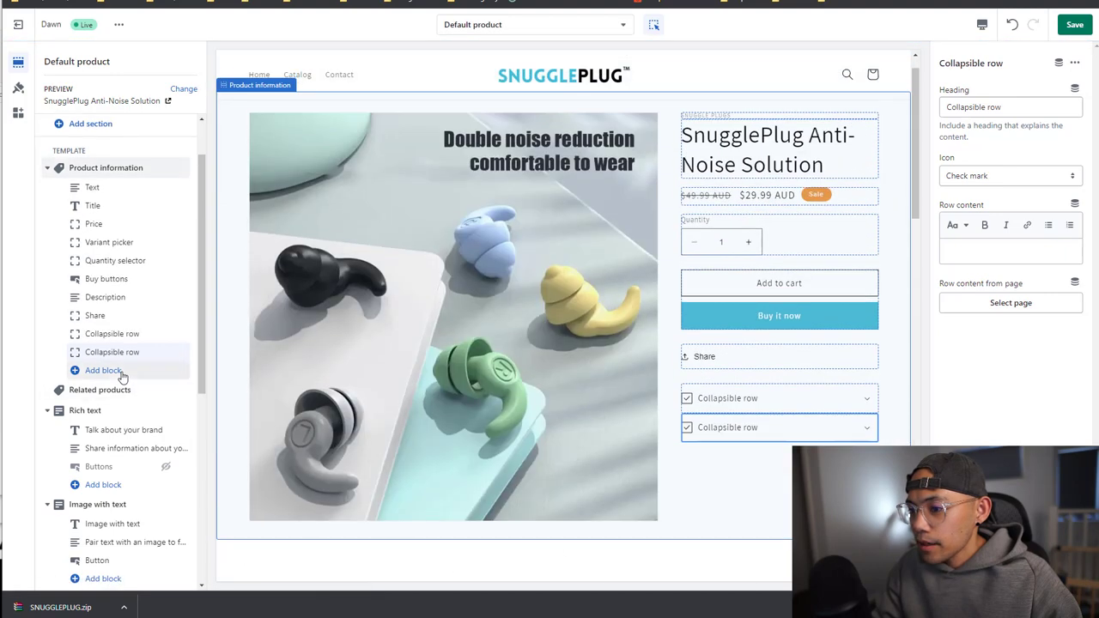
{"action": "left_click", "coordinate": [122, 376]}
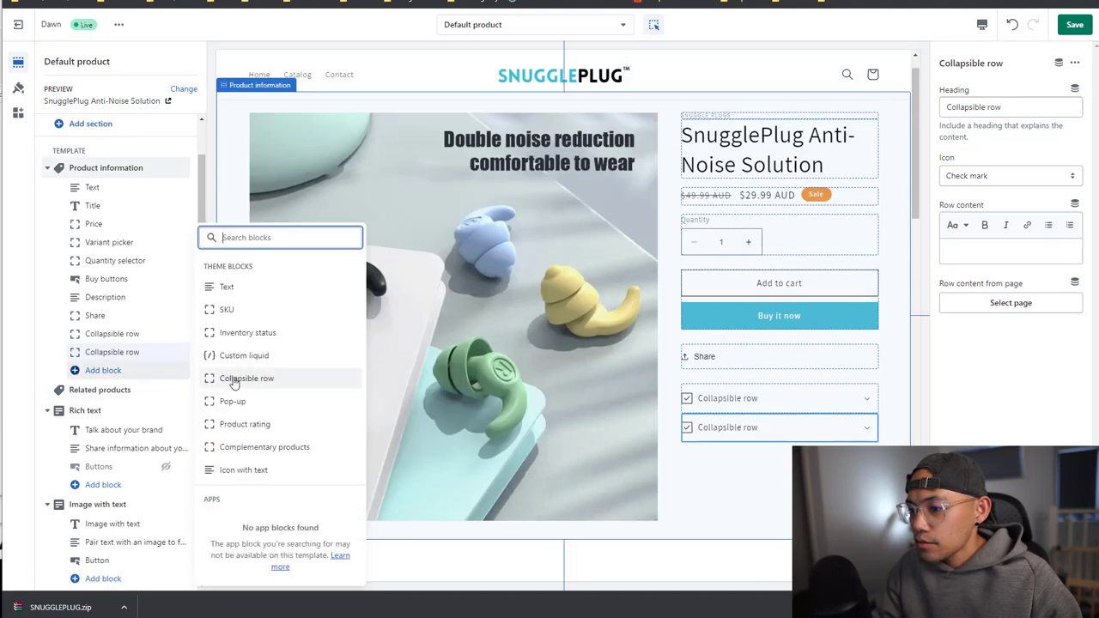
{"action": "left_click", "coordinate": [240, 378]}
{"action": "scroll", "coordinate": [513, 373], "scroll_direction": "up", "scroll_amount": 3}
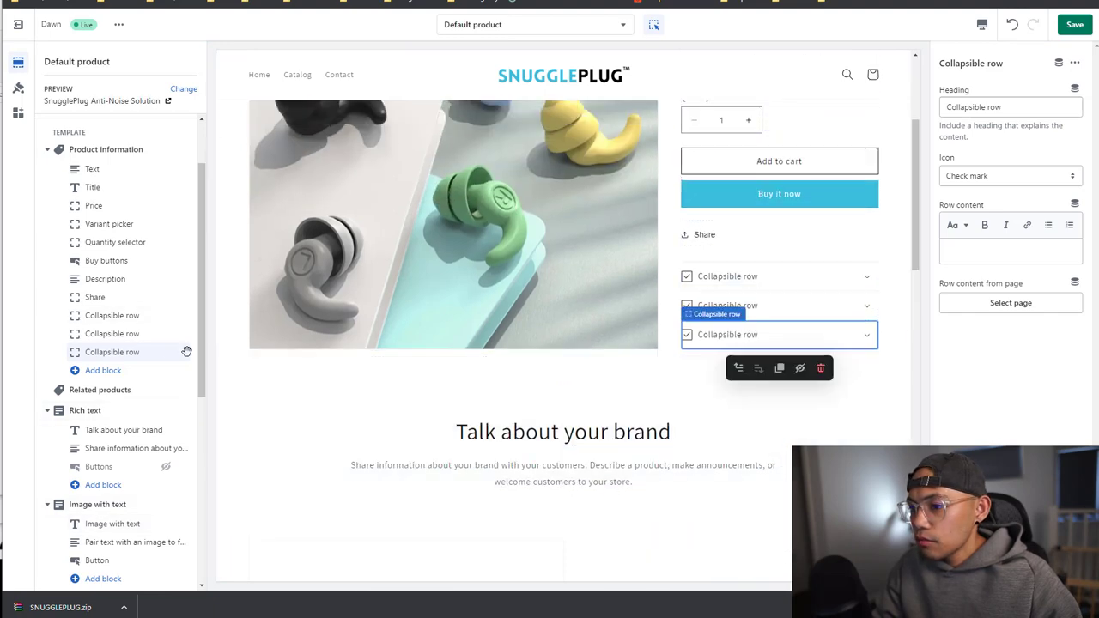
{"action": "left_click", "coordinate": [165, 297]}
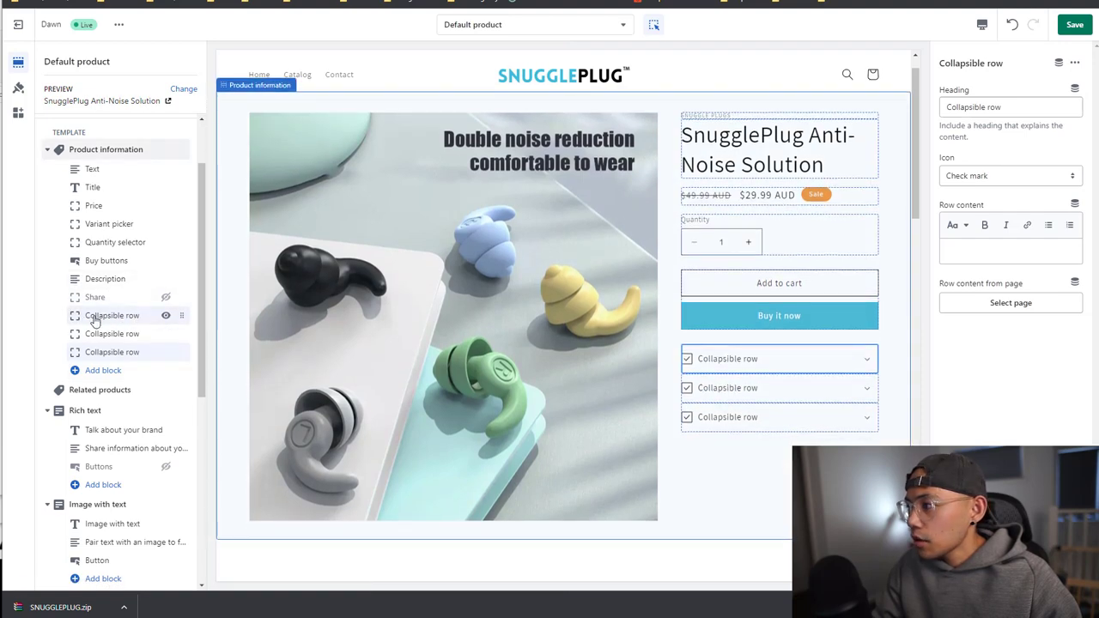
Head the first collapsible row 'Why Snuggle Plug is Unique?' with a Heart icon
{"action": "triple_click", "coordinate": [1024, 109]}
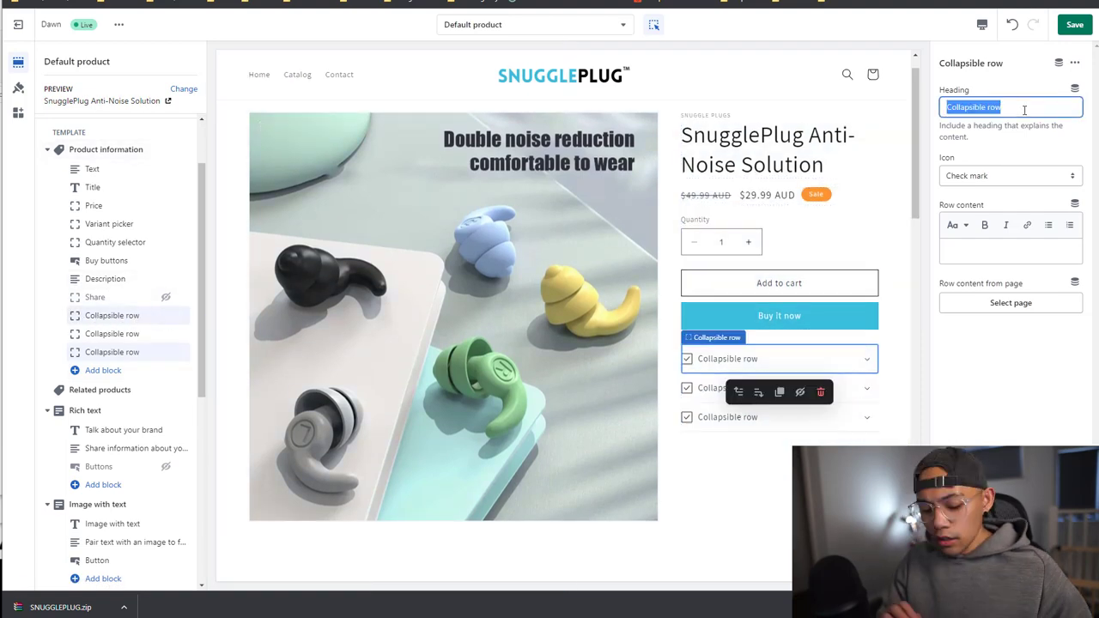
{"action": "type", "text": "Why Snuggl"}
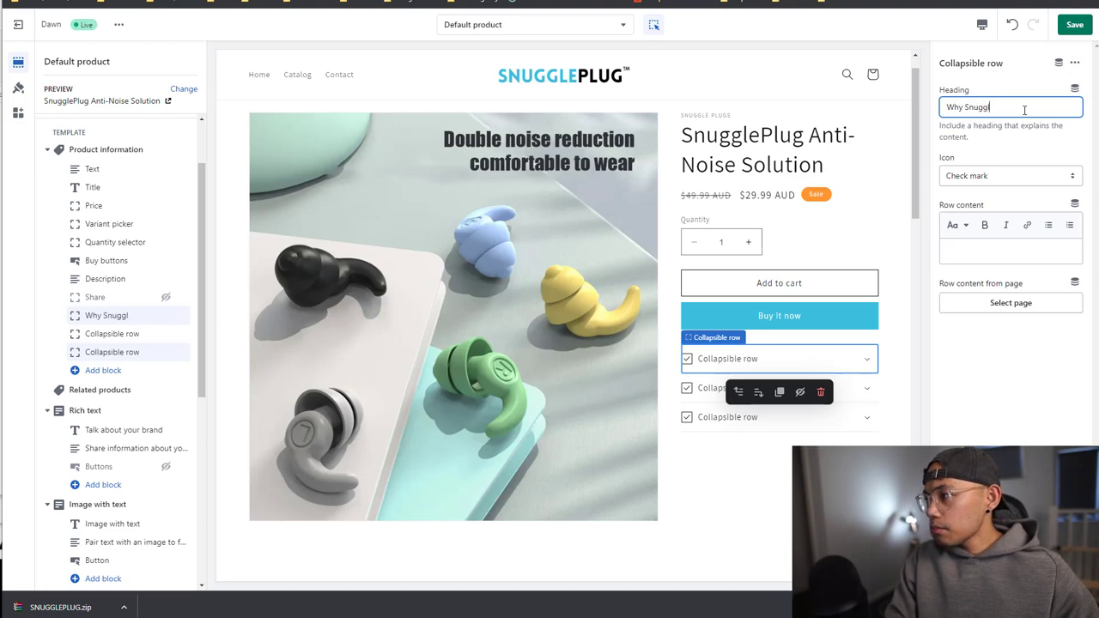
{"action": "type", "text": "e PLu"}
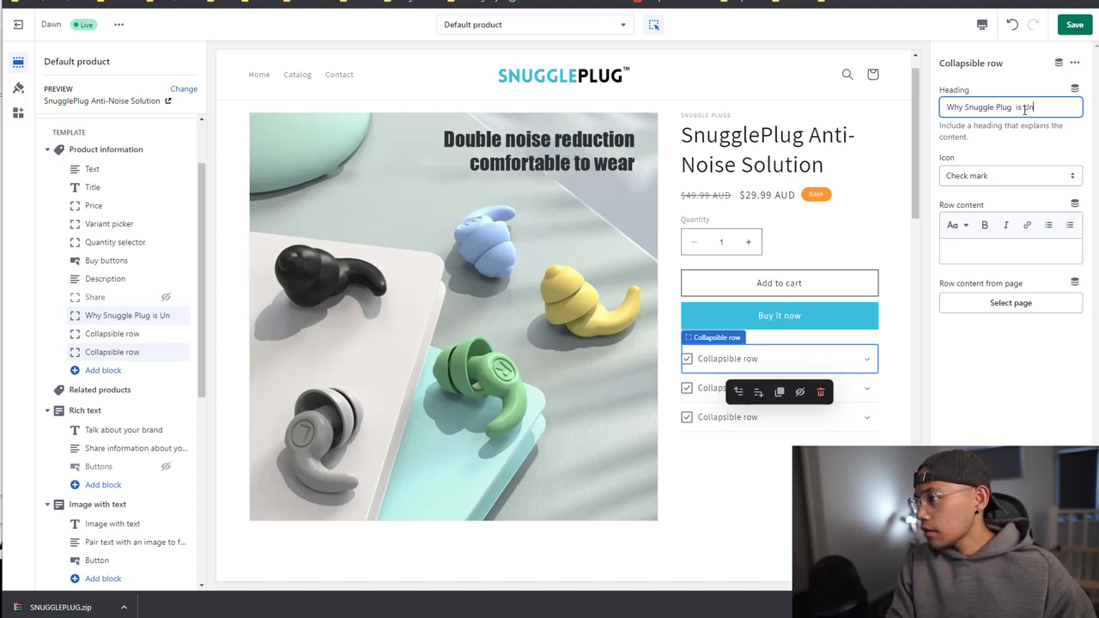
{"action": "type", "text": " is Unique?"}
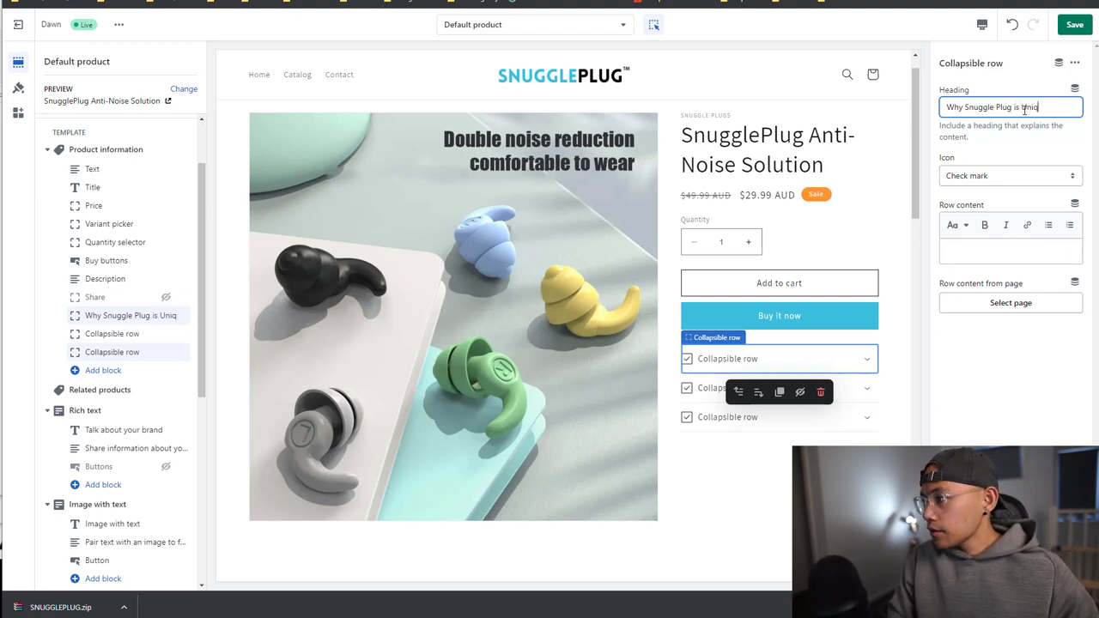
{"action": "left_click", "coordinate": [983, 177]}
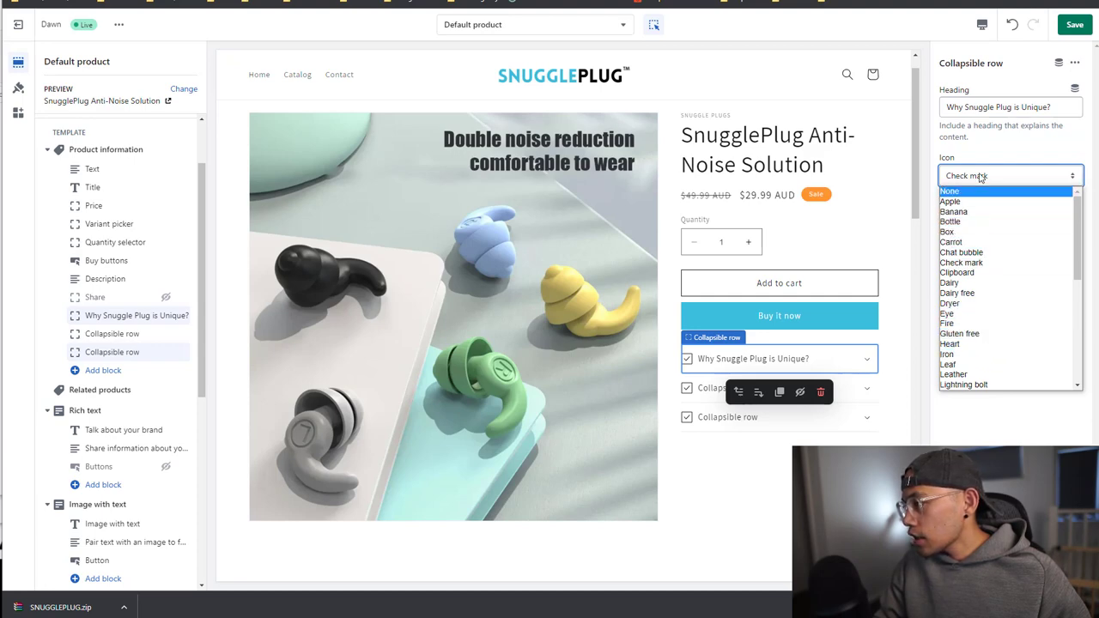
{"action": "left_click", "coordinate": [990, 347]}
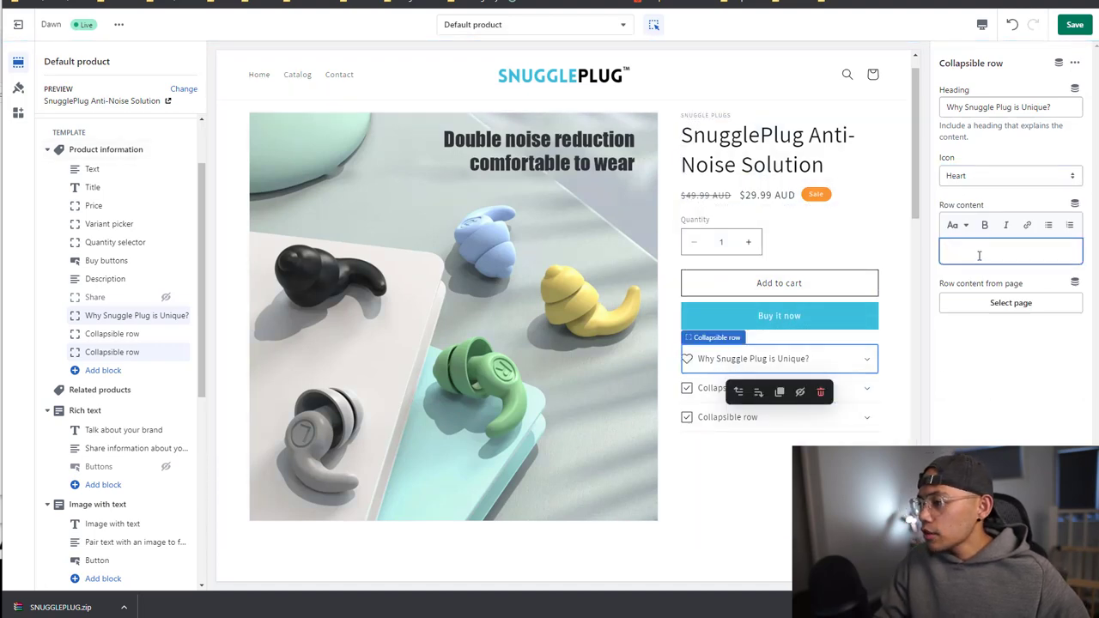
Preview the row, then select ChatGPT's shorter product description to copy
{"action": "left_click", "coordinate": [865, 372]}
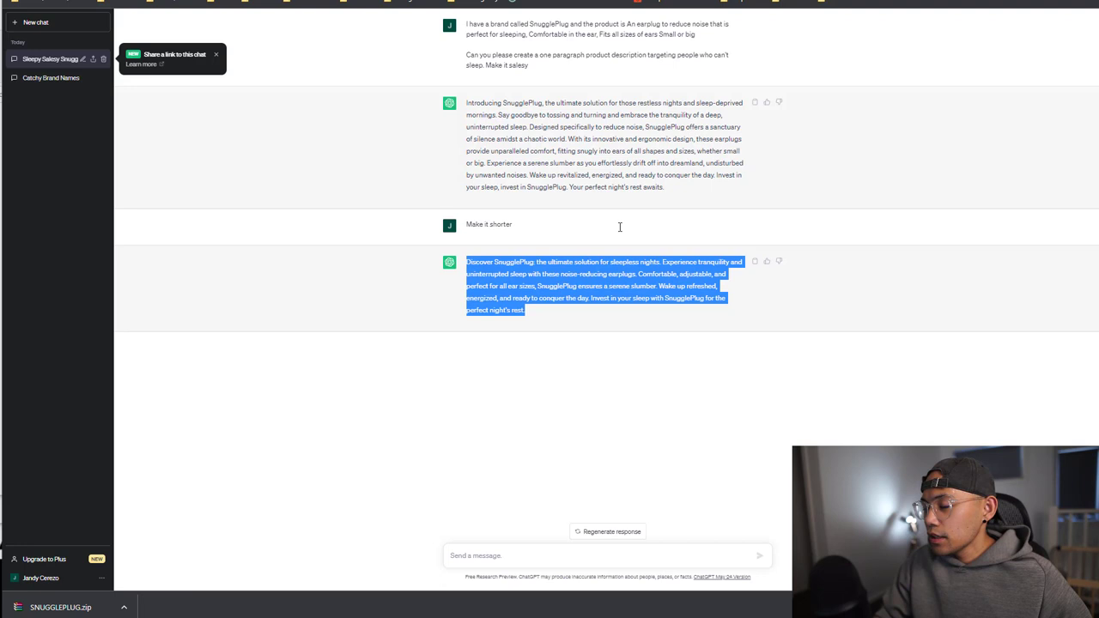
{"action": "left_click", "coordinate": [527, 391]}
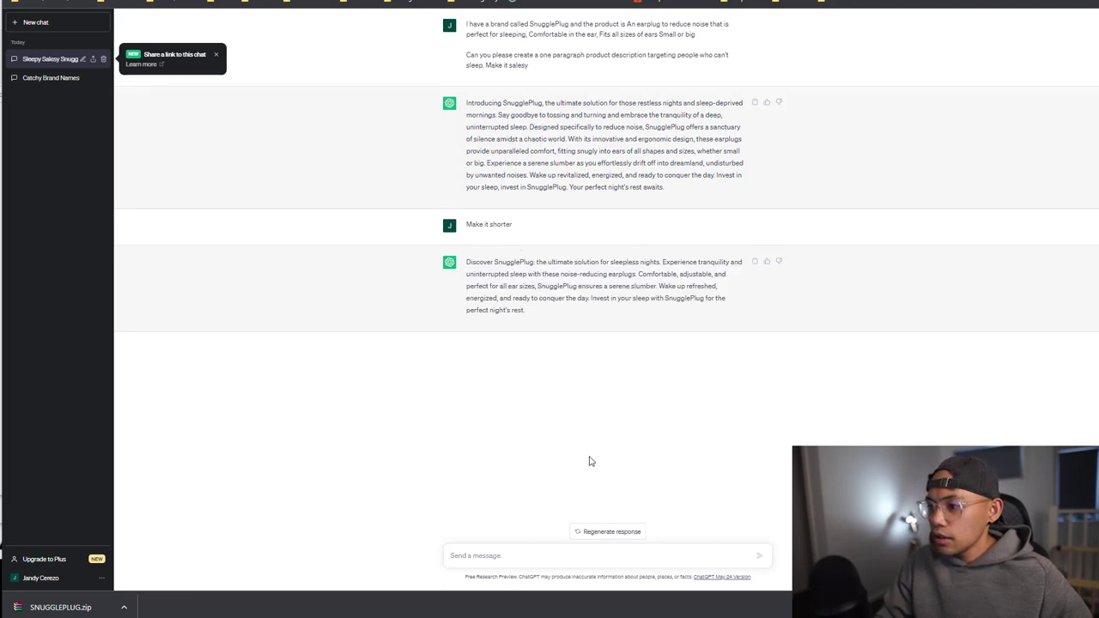
{"action": "left_click_drag", "start_coordinate": [549, 314], "coordinate": [536, 262]}
Paste the description beginning 'The ultimate solution for sleepless nights.' into Row content and preview it
{"action": "left_click", "coordinate": [724, 1]}
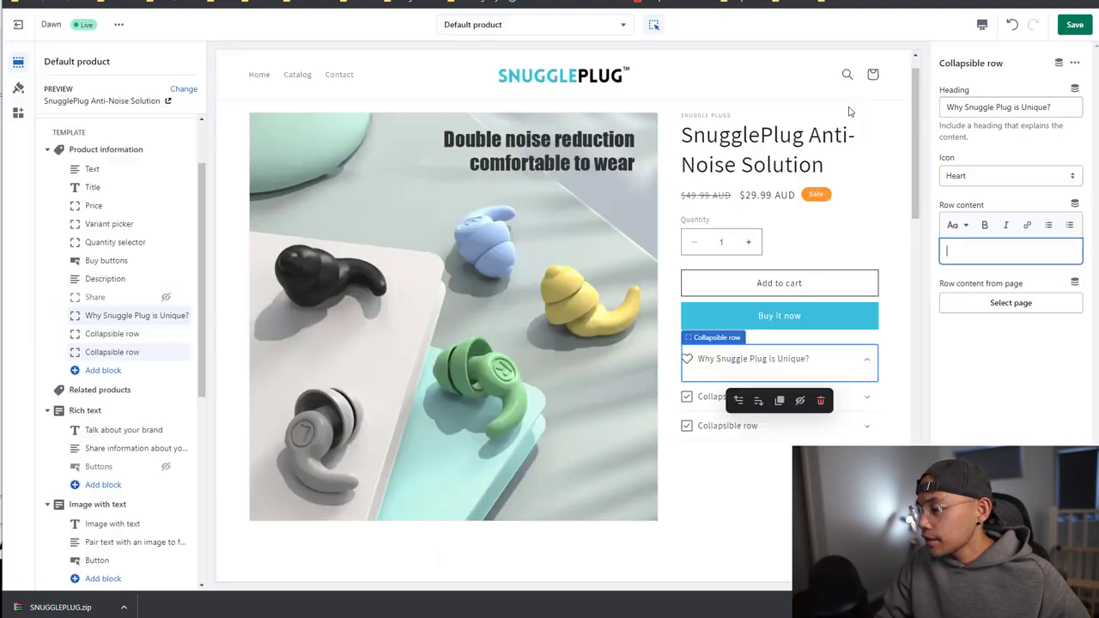
{"action": "type", "text": "The ultimate solution for sleepless nights. Experience tranquility and uninterrupted sleep with these noise-reducing earplugs. Comfortable, adjustable, and perfect for all ear sizes, SnugglePlug ensures a serene slumber. Wake up refreshed, energized, and ready to conquer the day. Invest in your sleep with SnugglePlug for the perfect night's rest."}
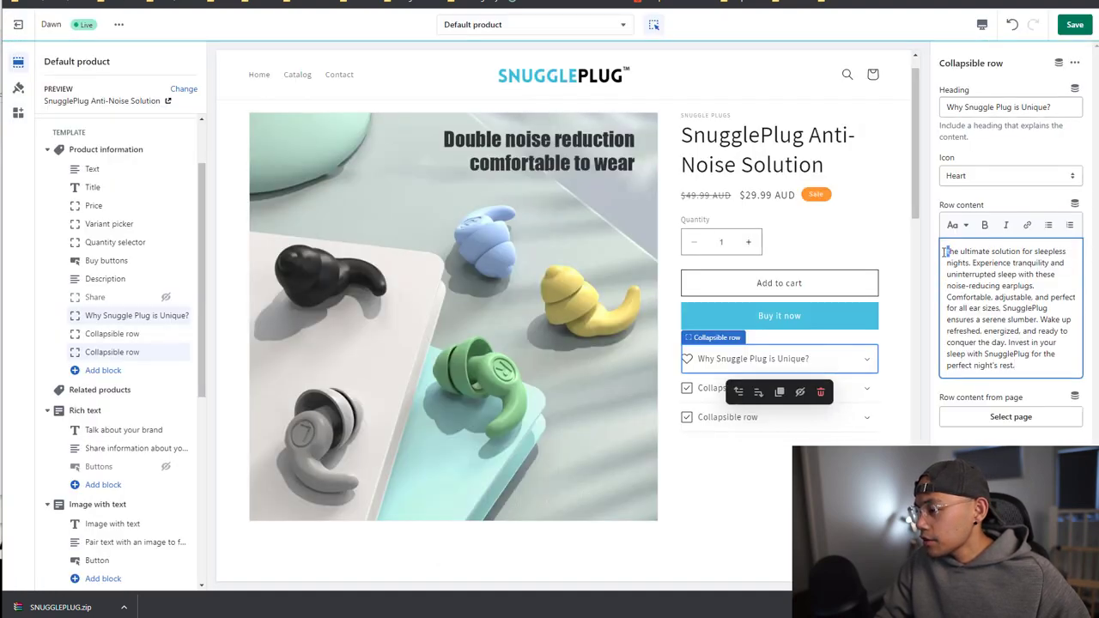
{"action": "left_click", "coordinate": [865, 369]}
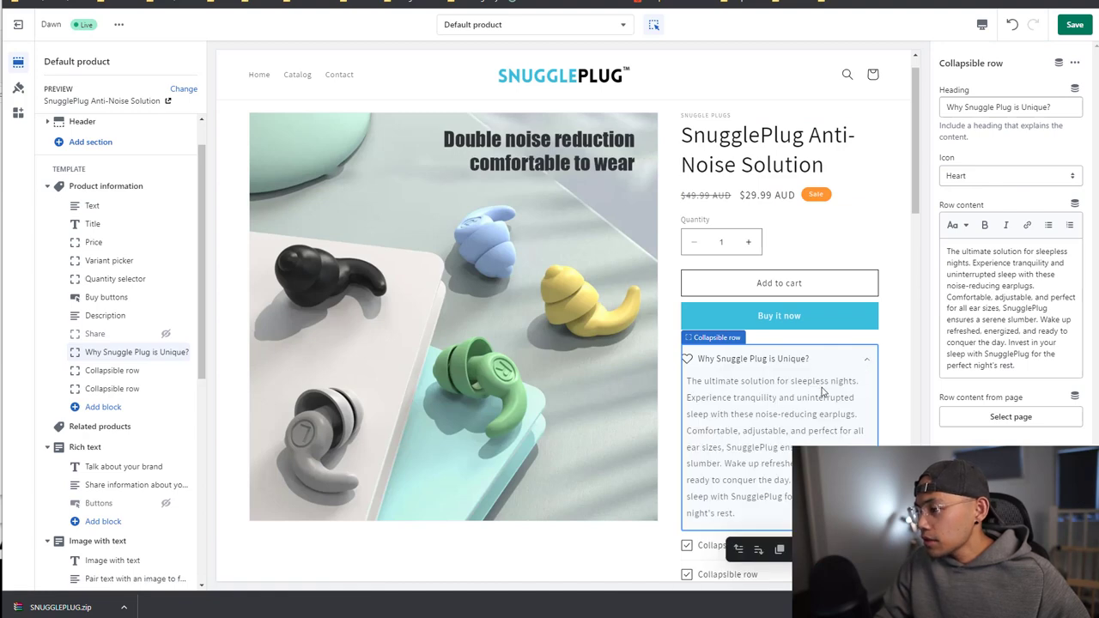
{"action": "scroll", "coordinate": [564, 326], "scroll_direction": "down", "scroll_amount": 1}
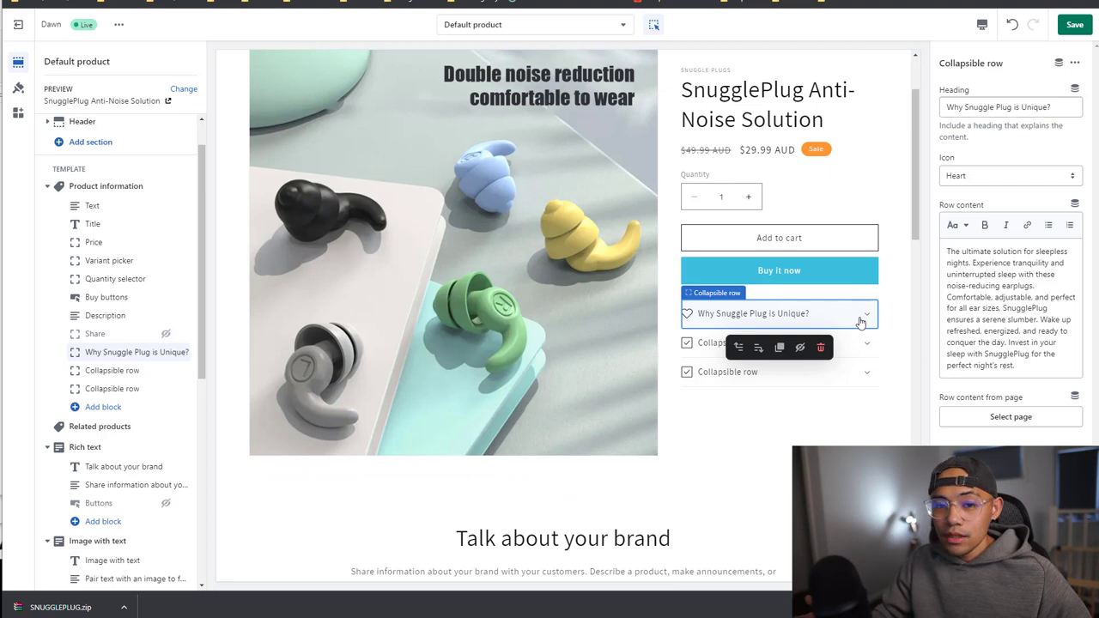
Head the second Collapsible row 'Shipping & Delivery' and choose the Plane icon
{"action": "left_click", "coordinate": [837, 426]}
{"action": "left_click", "coordinate": [746, 346]}
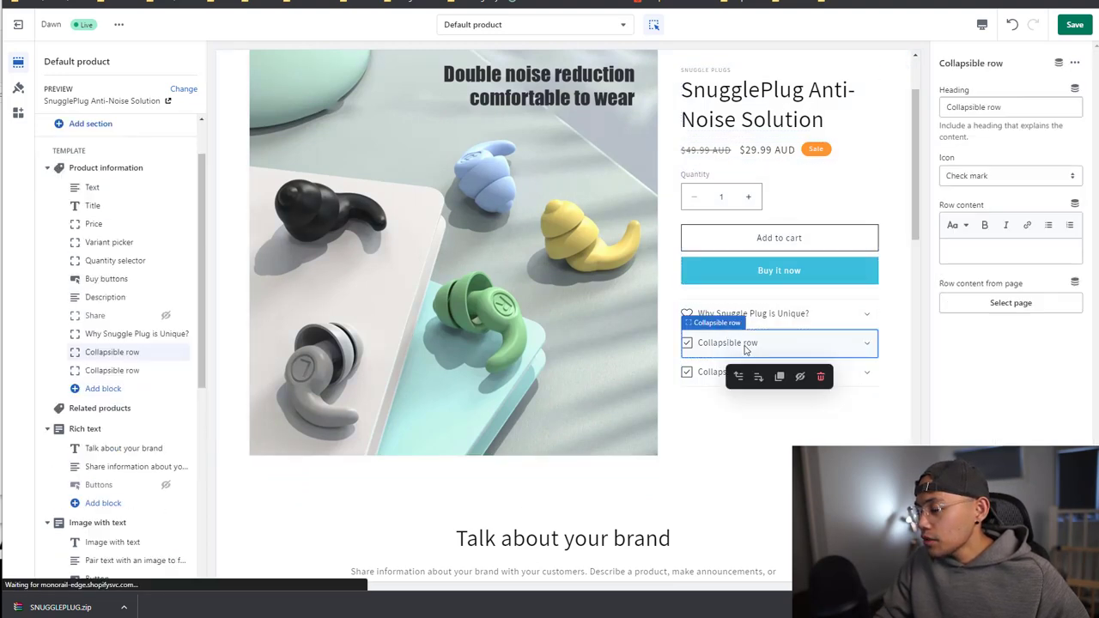
{"action": "triple_click", "coordinate": [987, 106]}
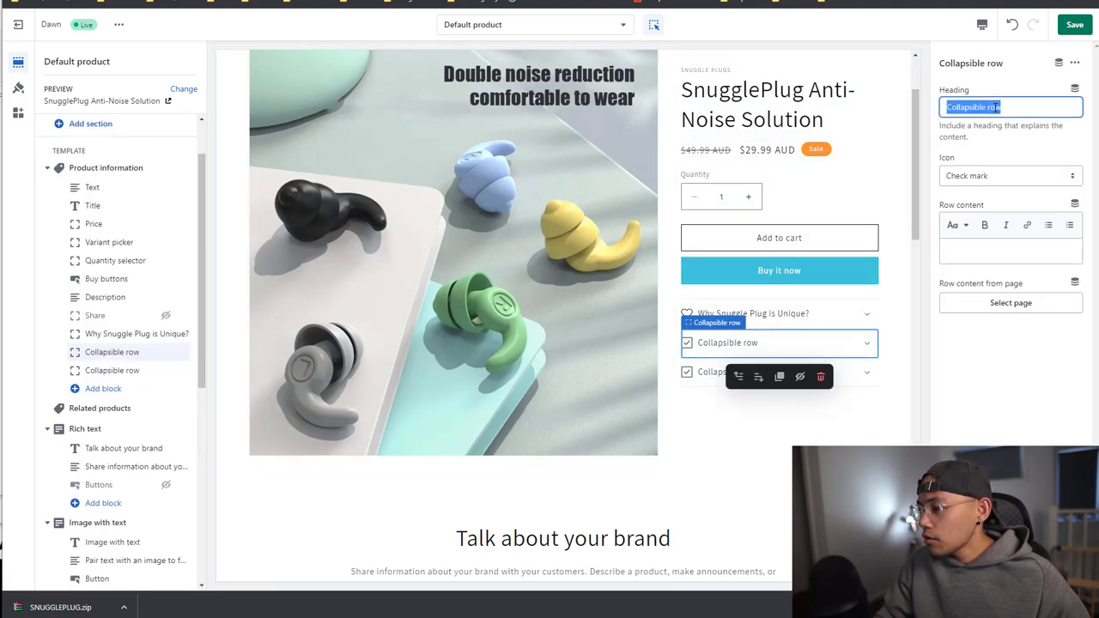
{"action": "type", "text": "Ship"}
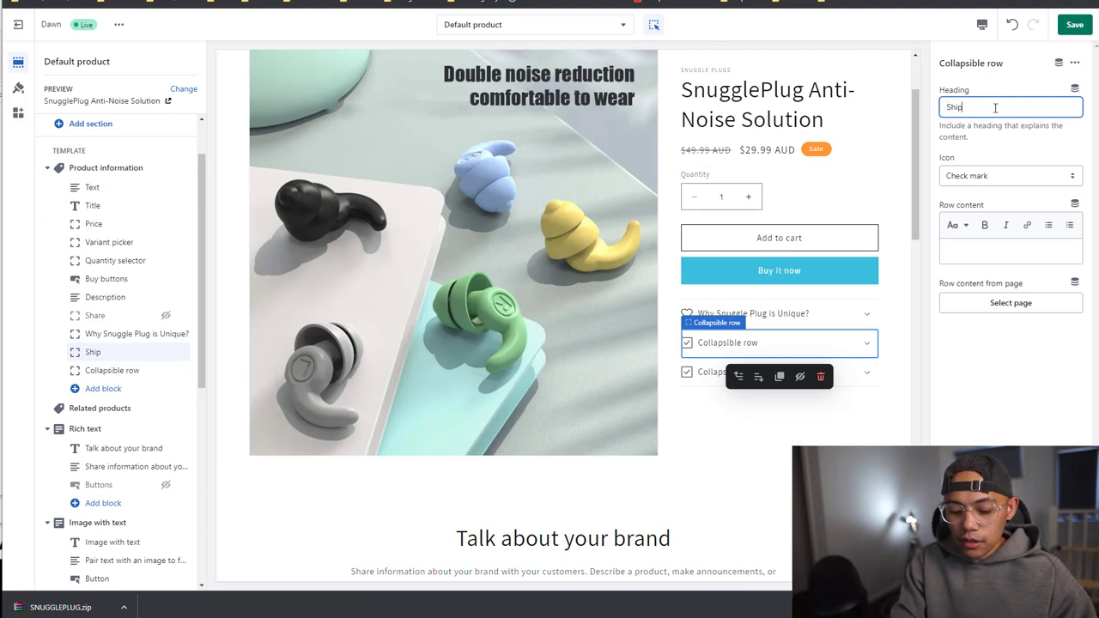
{"action": "type", "text": "ping & Delivery"}
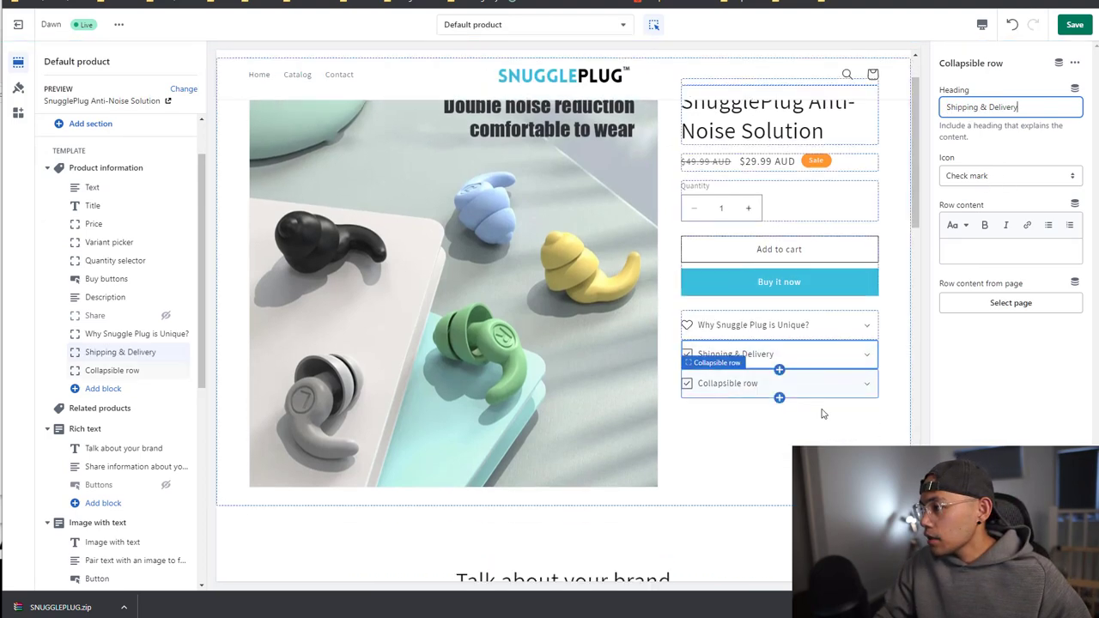
{"action": "left_click", "coordinate": [1005, 175]}
{"action": "scroll", "coordinate": [973, 360], "scroll_direction": "down", "scroll_amount": 10}
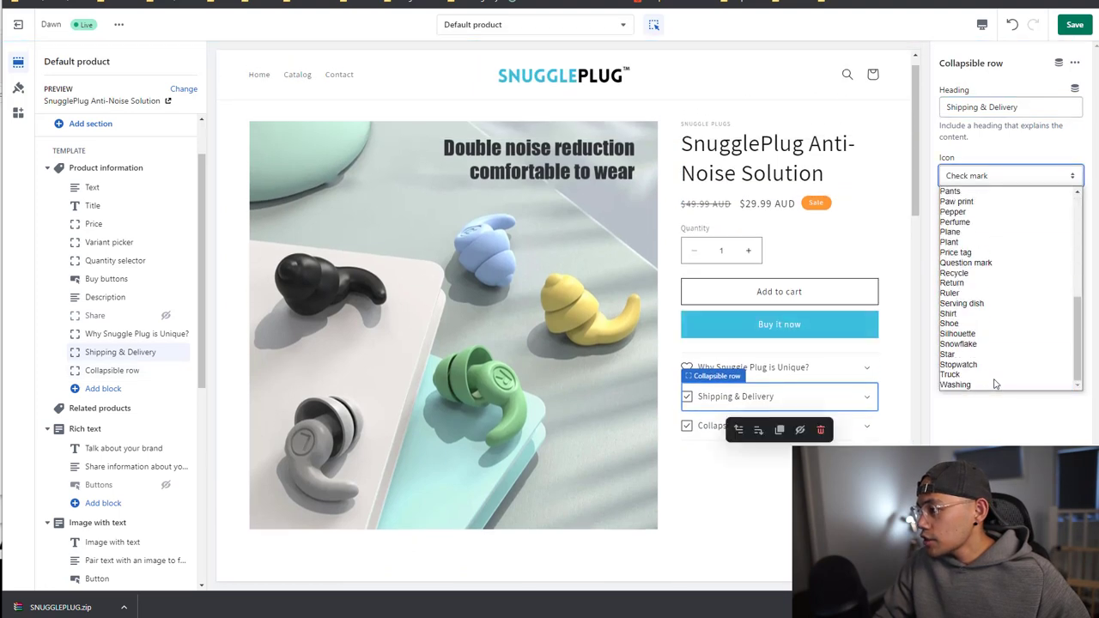
{"action": "left_click", "coordinate": [951, 232]}
{"action": "scroll", "coordinate": [773, 377], "scroll_direction": "down", "scroll_amount": 1}
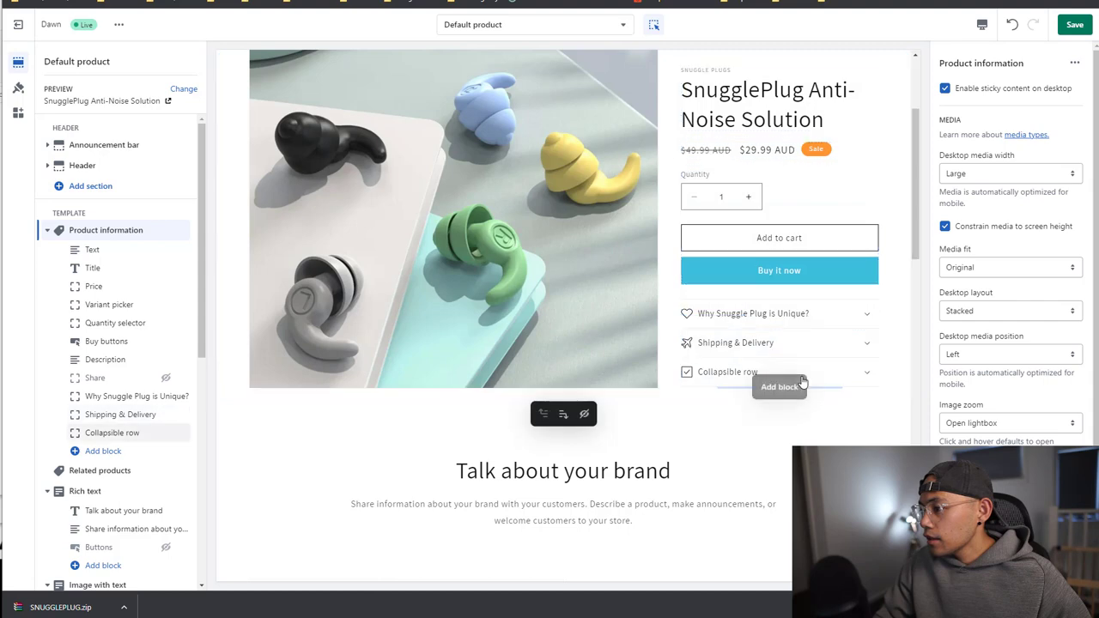
{"action": "left_click", "coordinate": [780, 387]}
{"action": "left_click", "coordinate": [824, 383]}
{"action": "scroll", "coordinate": [841, 386], "scroll_direction": "down", "scroll_amount": 3}
Change the third collapsible row's heading to 'Our 60-Night Trial Guarantee'
{"action": "left_click", "coordinate": [744, 198]}
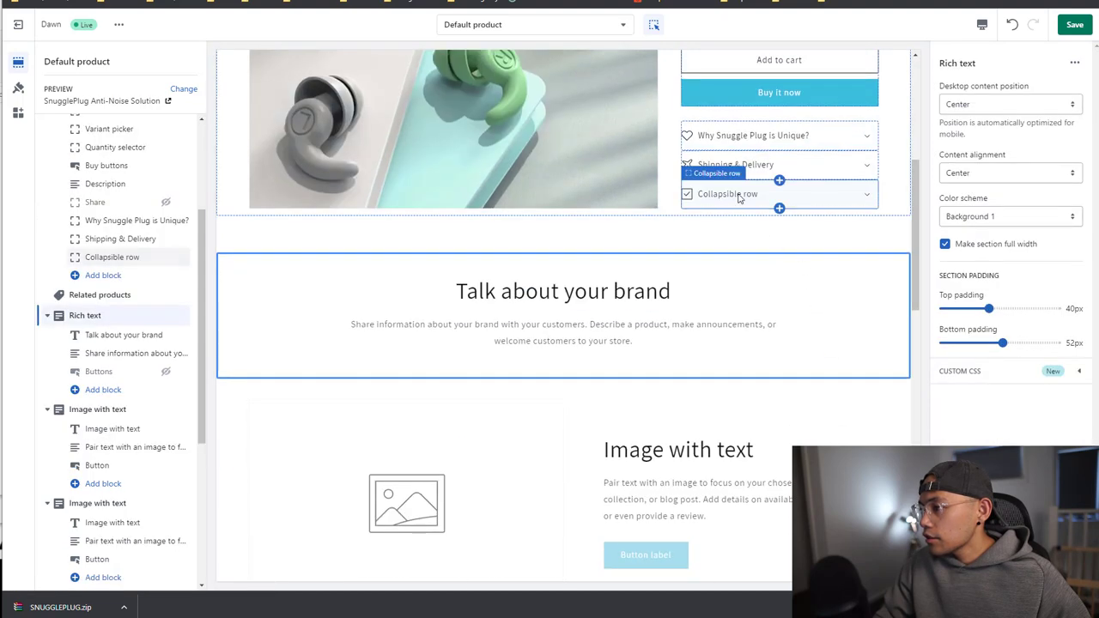
{"action": "triple_click", "coordinate": [988, 109]}
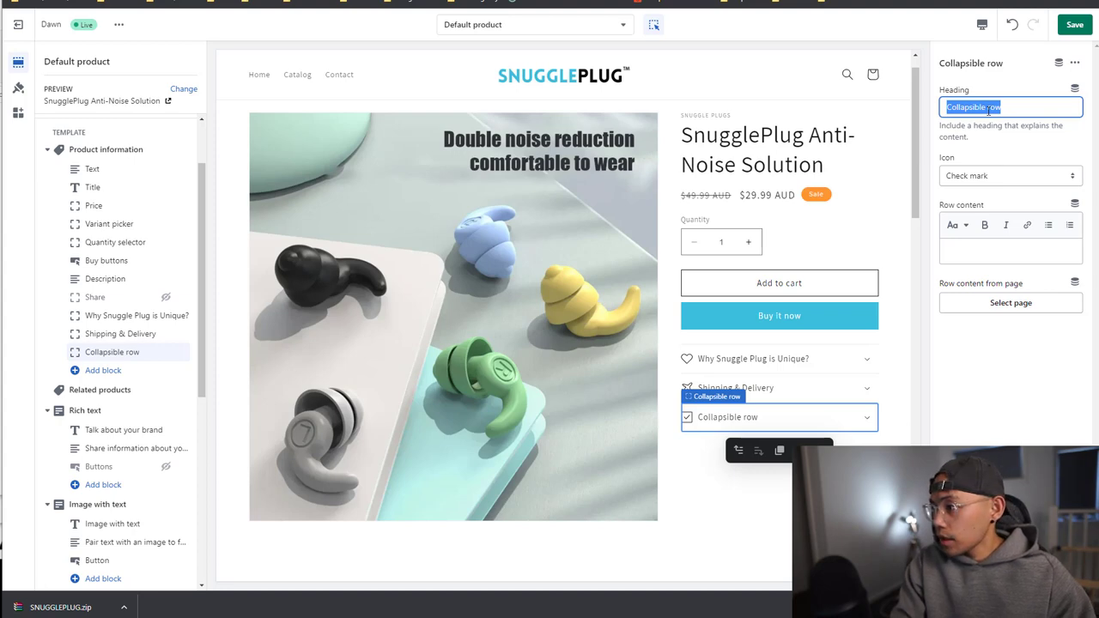
{"action": "type", "text": "Our 60-"}
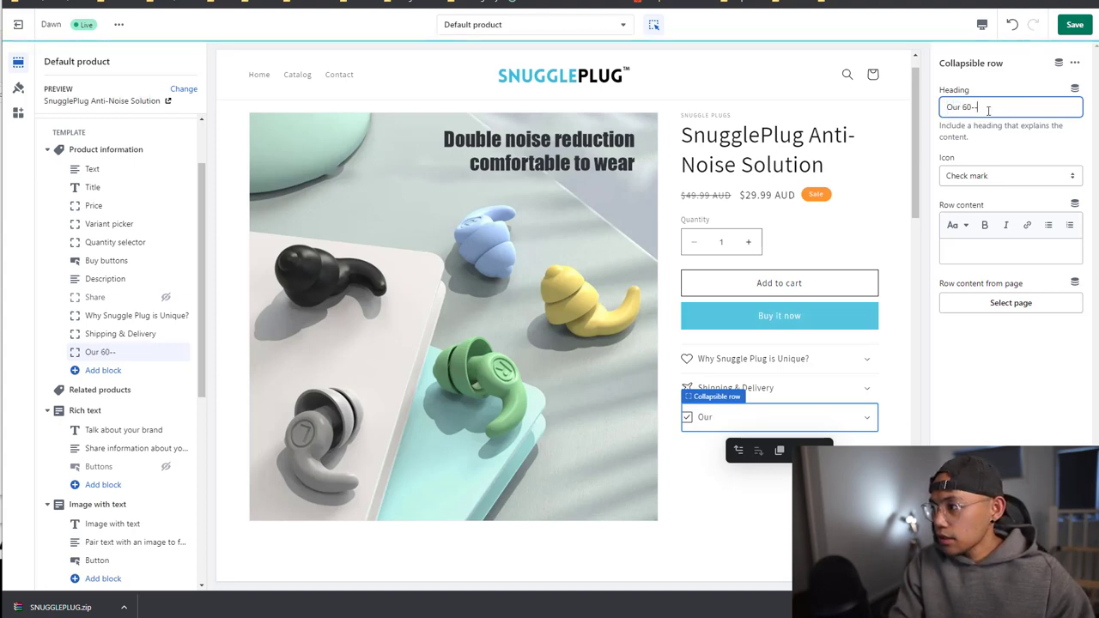
{"action": "type", "text": "Night Trial Guarantee"}
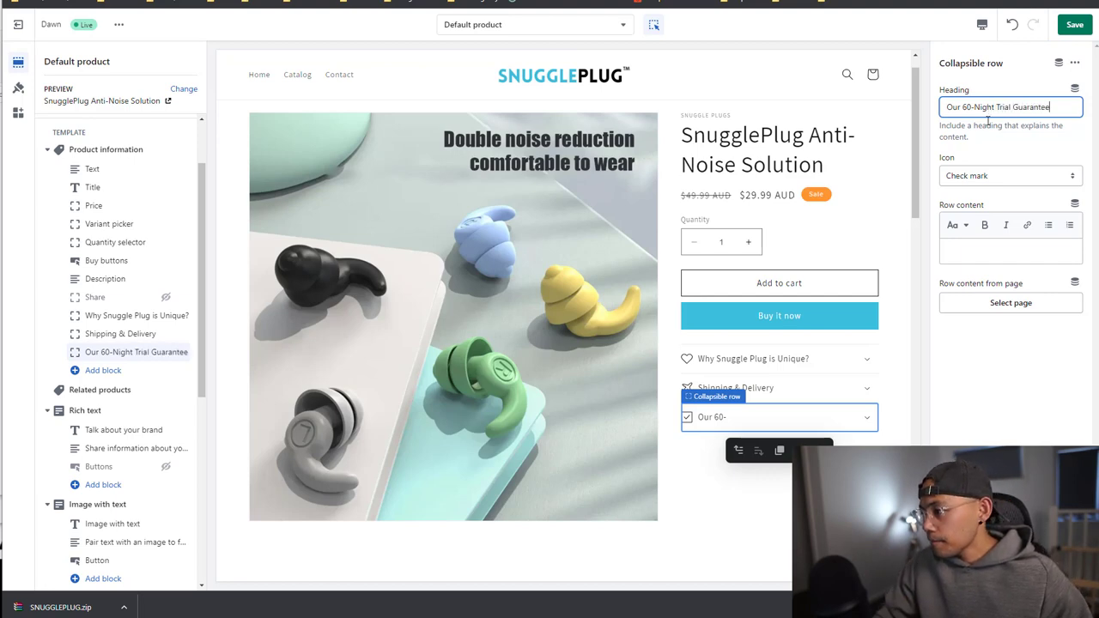
{"action": "left_click", "coordinate": [988, 122]}
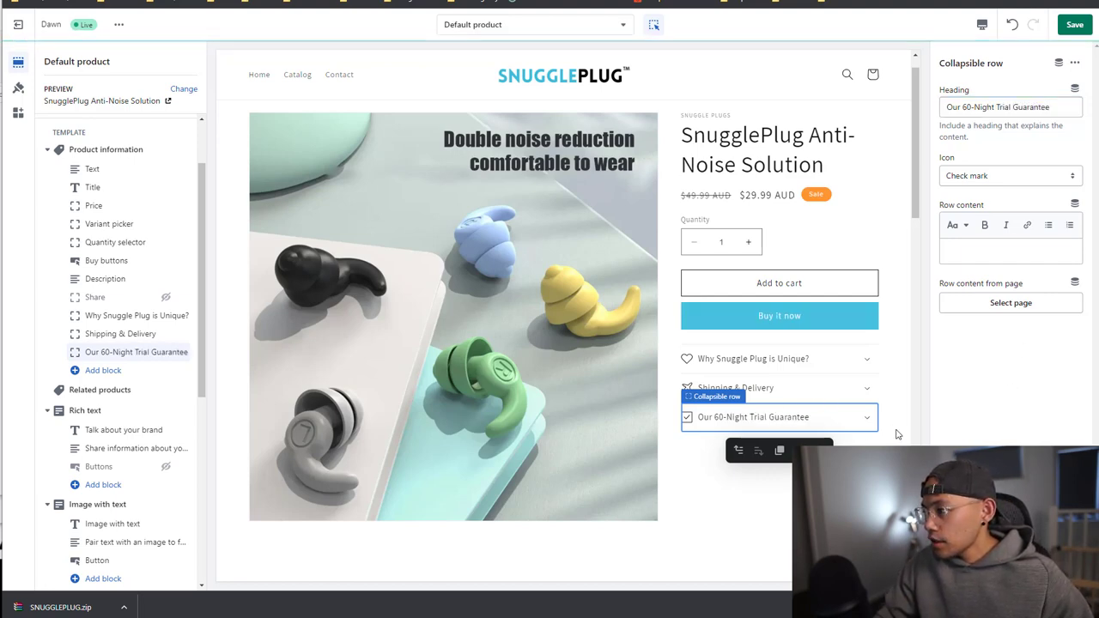
Write 'Enjoy our SnugglePlug for 60-nights worry free or your money back.' plus a support e-mail line
{"action": "left_click", "coordinate": [993, 247]}
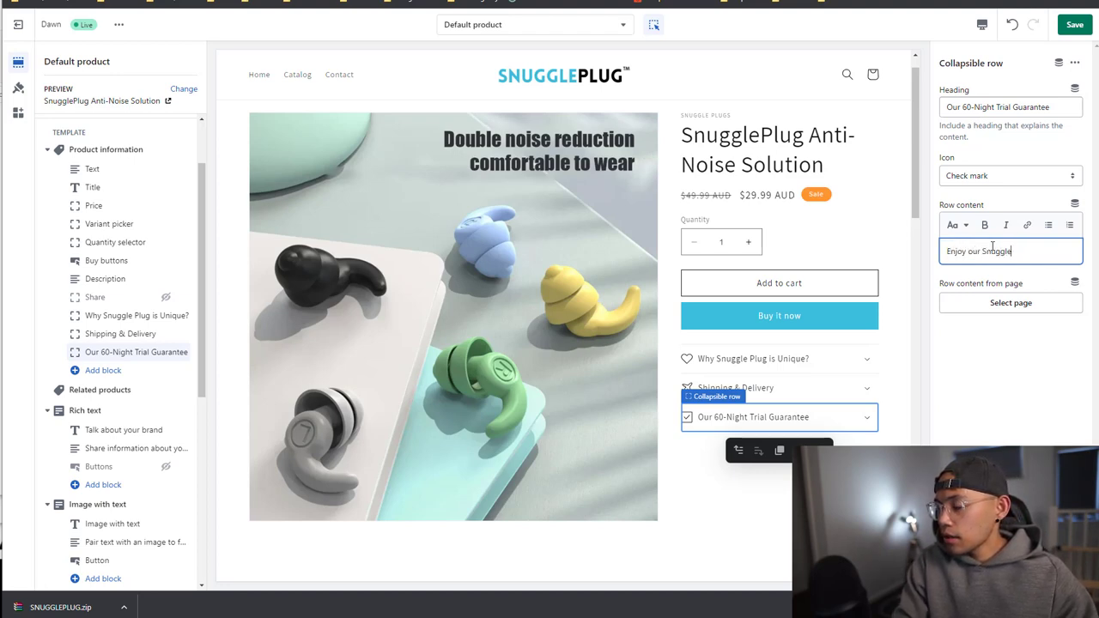
{"action": "type", "text": "Enjoy our SnugglePlug for "}
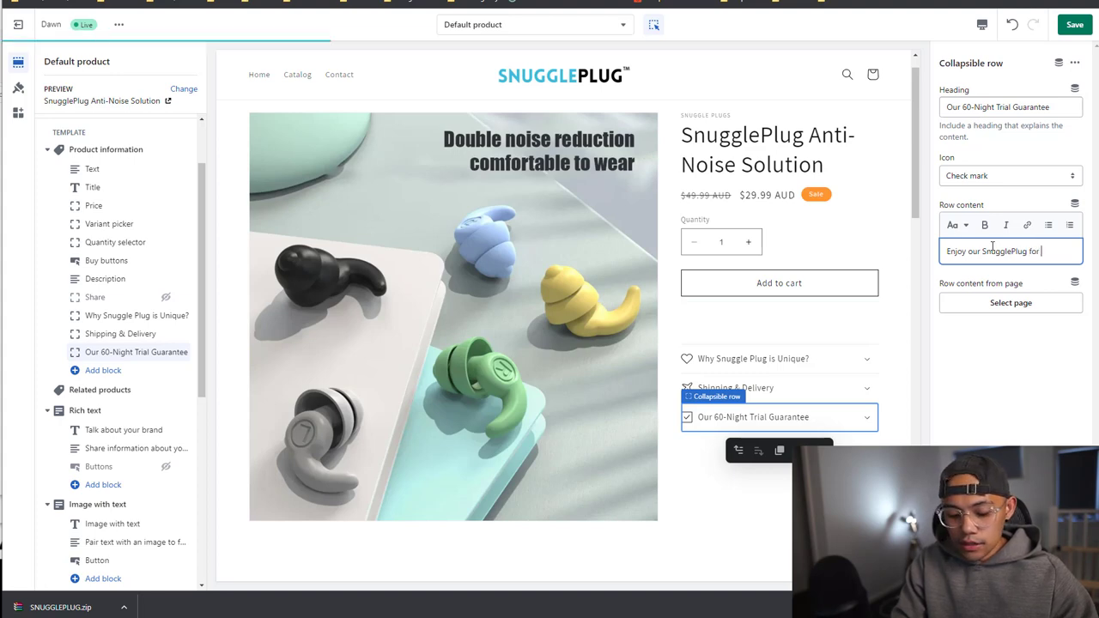
{"action": "type", "text": "60-nights worry"}
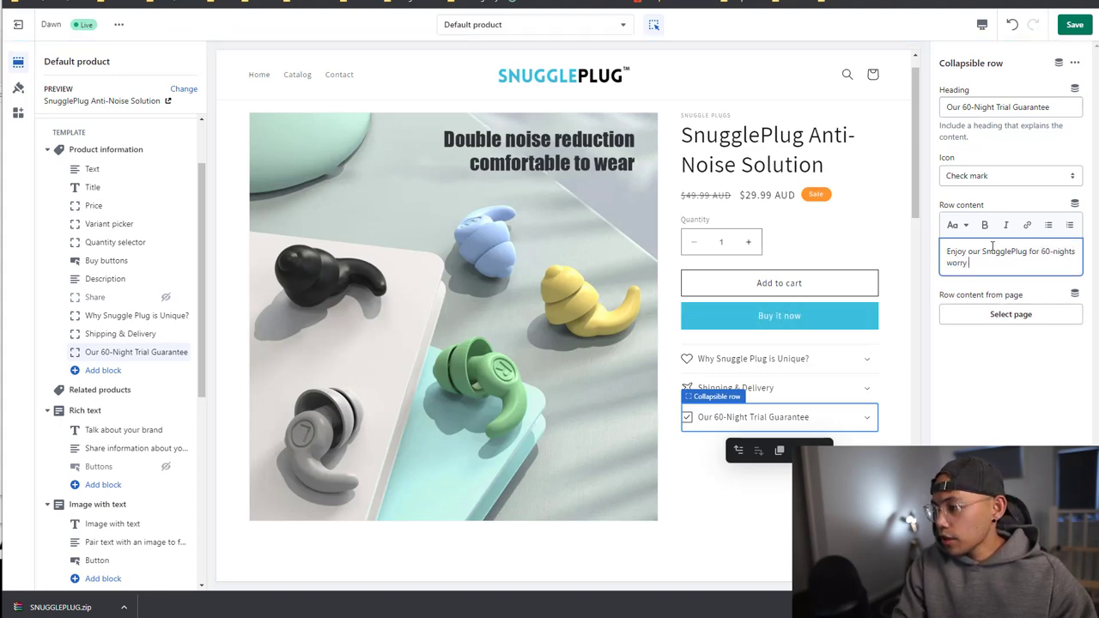
{"action": "type", "text": " free"}
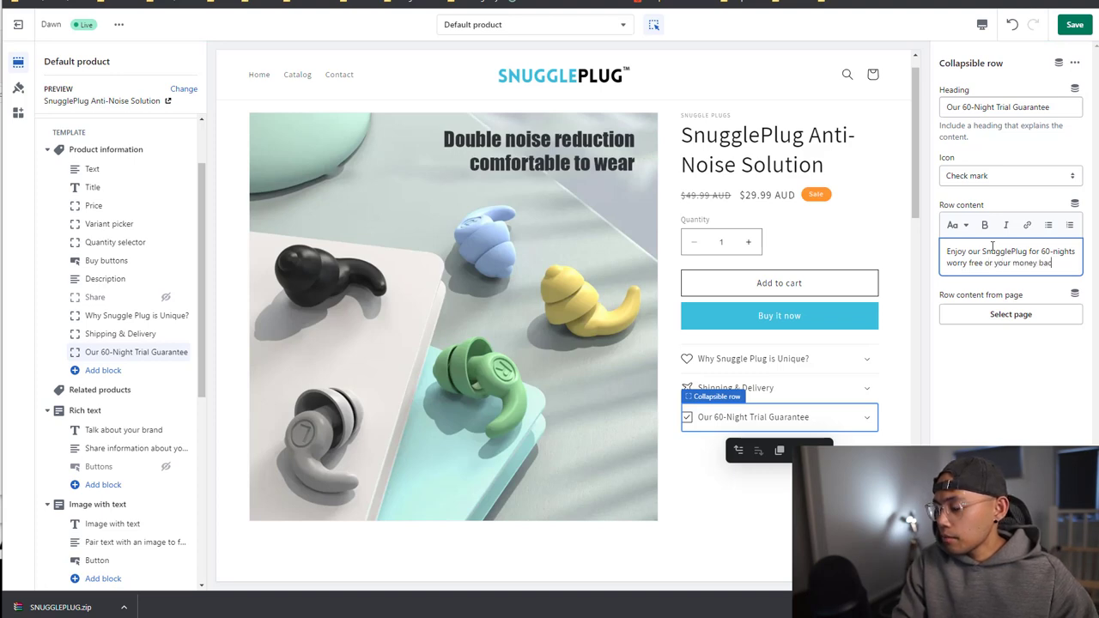
{"action": "type", "text": " or your money back. C"}
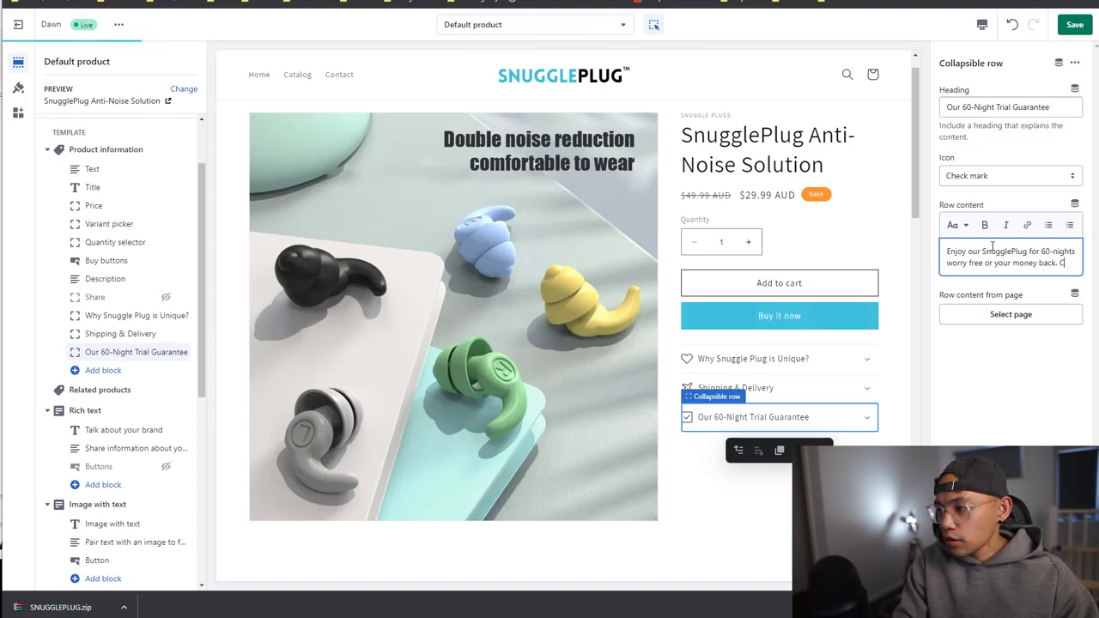
{"action": "key", "text": "Return"}
{"action": "type", "text": "Contact us at"}
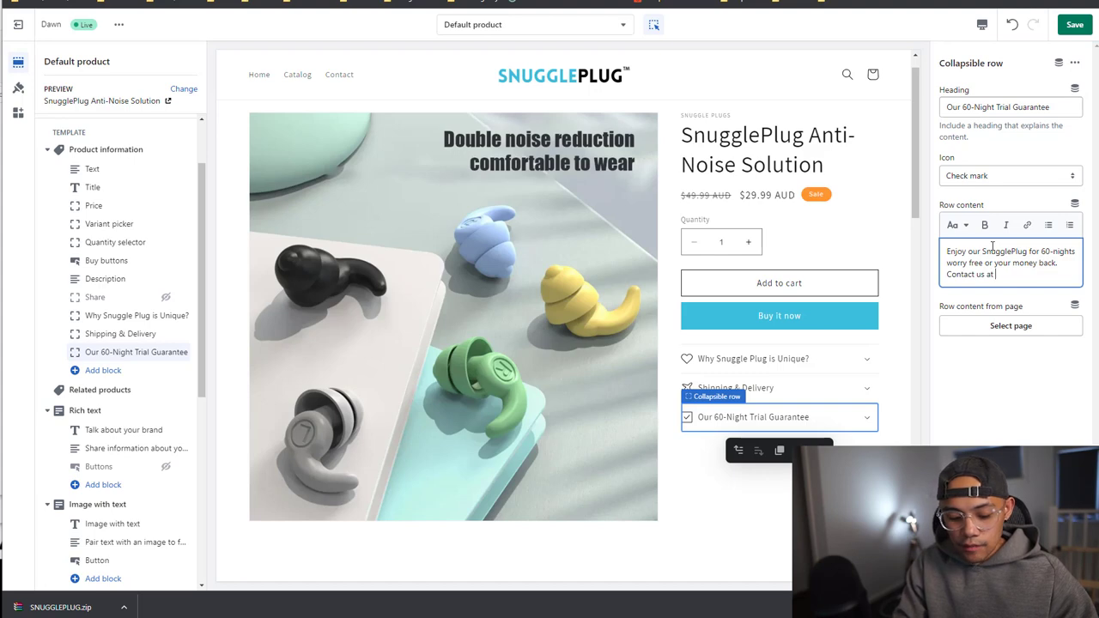
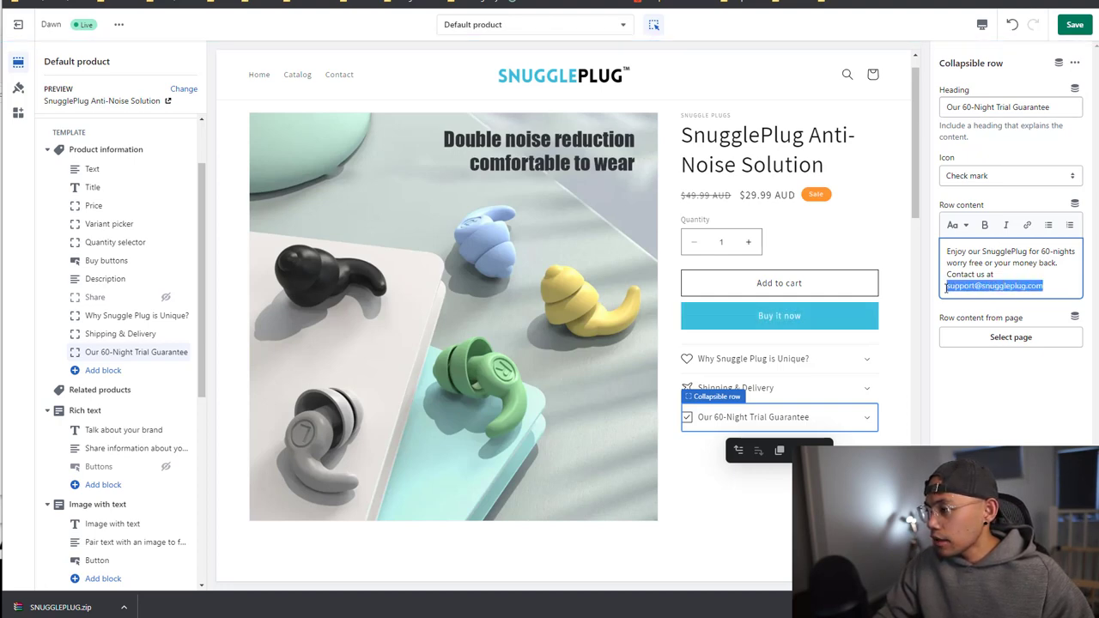
{"action": "left_click", "coordinate": [1044, 279]}
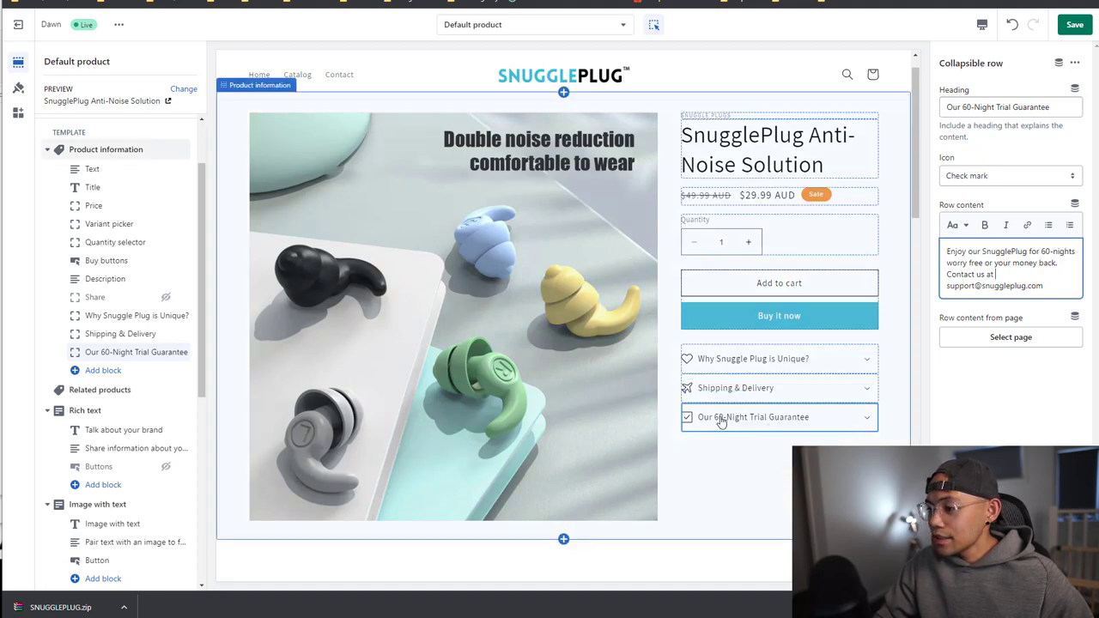
Review the Shipping & Delivery and Why Snuggle Plug is Unique? row settings
{"action": "left_click", "coordinate": [885, 402]}
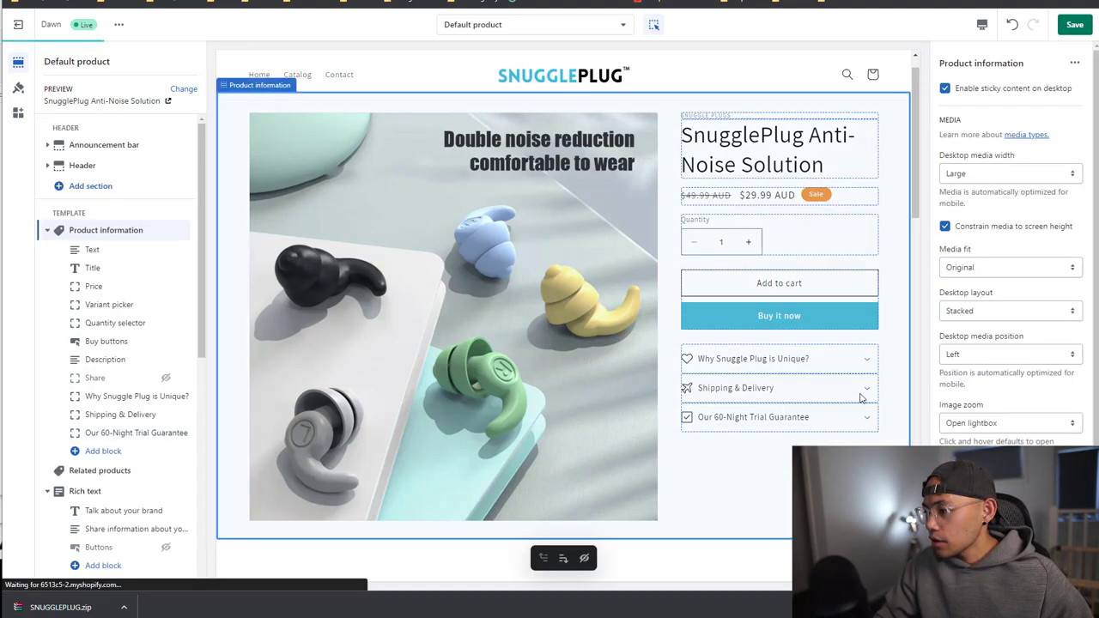
{"action": "left_click", "coordinate": [858, 388]}
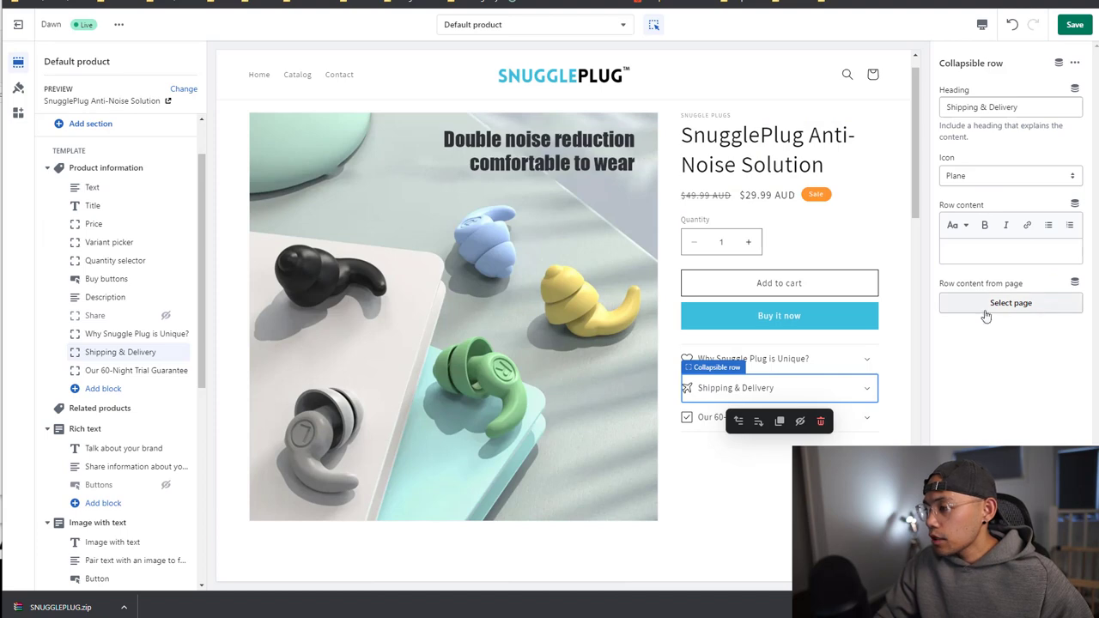
{"action": "left_click", "coordinate": [884, 400]}
{"action": "left_click", "coordinate": [831, 368]}
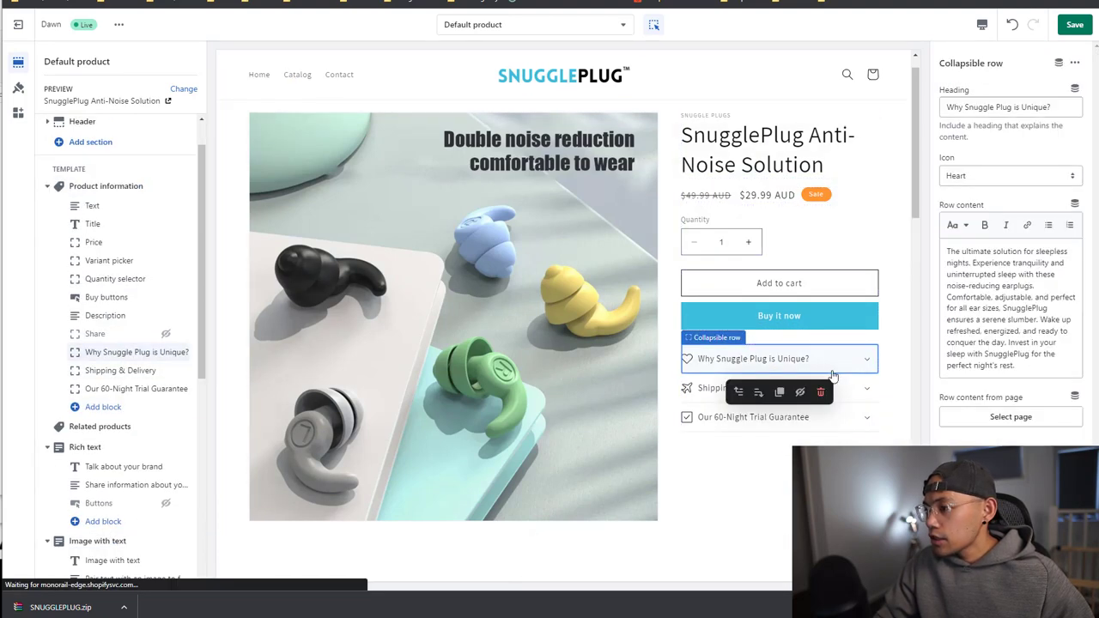
{"action": "left_click", "coordinate": [859, 385]}
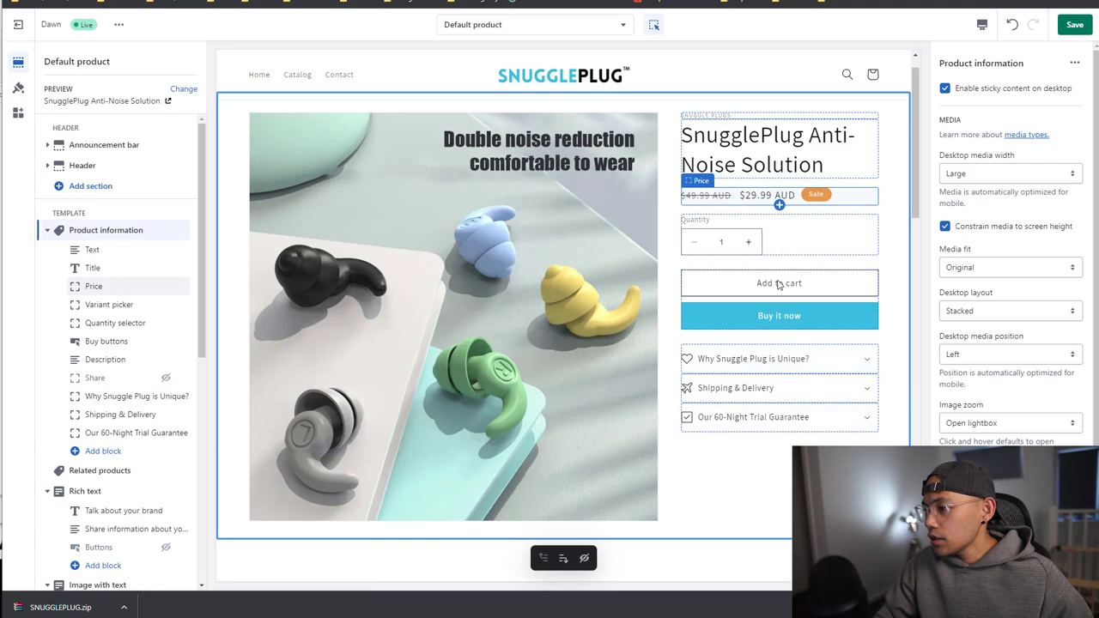
Turn off Show dynamic checkout buttons in Buy buttons, then bring up the block list
{"action": "left_click", "coordinate": [789, 312]}
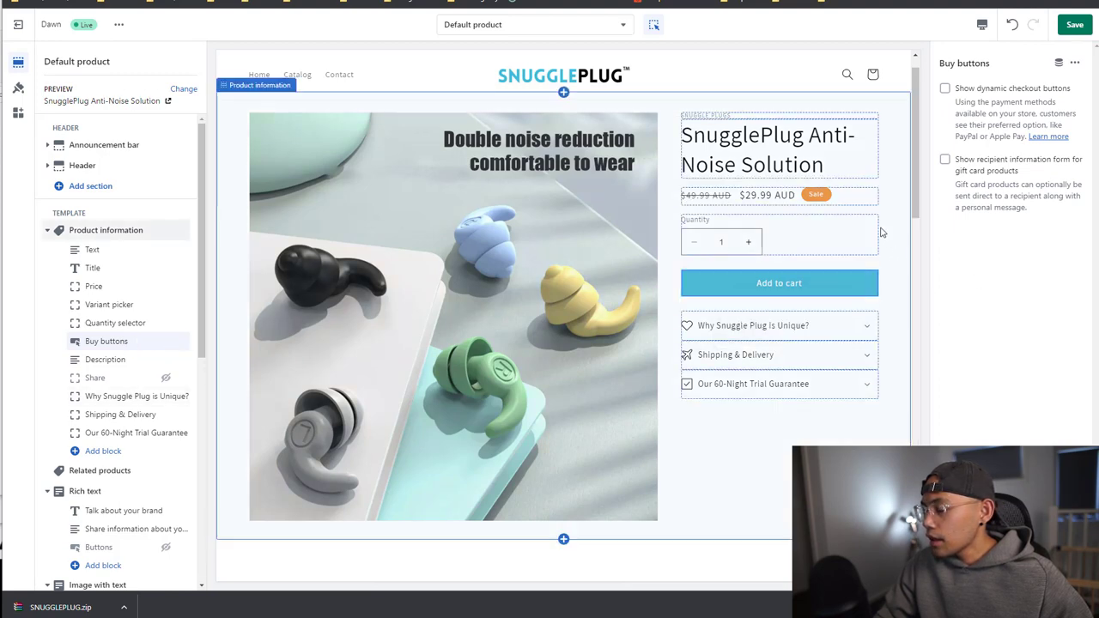
{"action": "scroll", "coordinate": [880, 232], "scroll_direction": "down", "scroll_amount": 2}
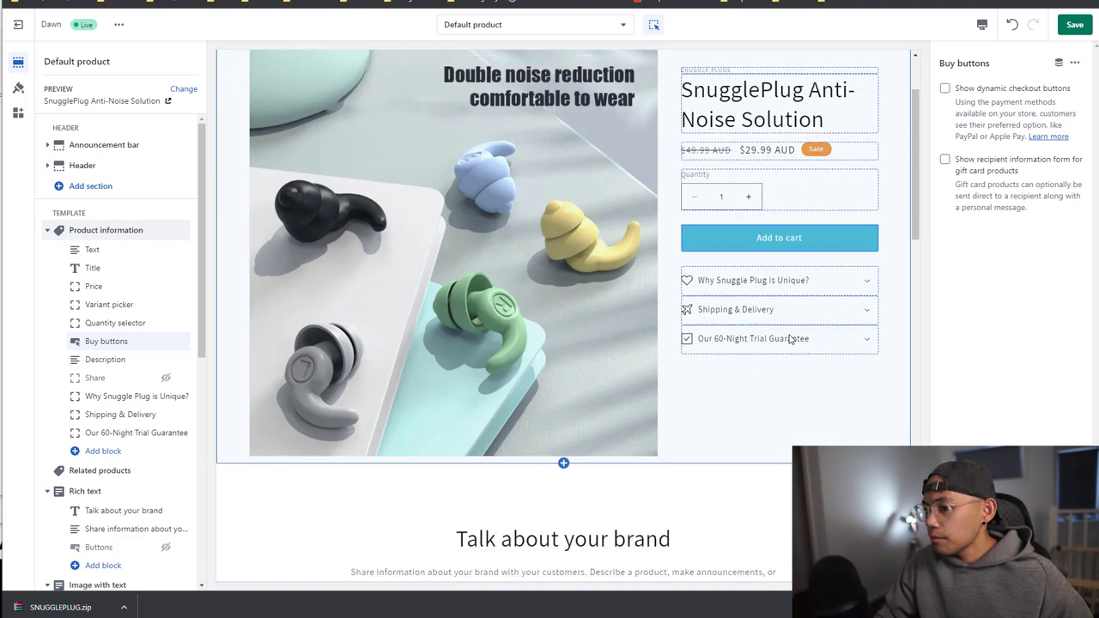
{"action": "left_click", "coordinate": [115, 454]}
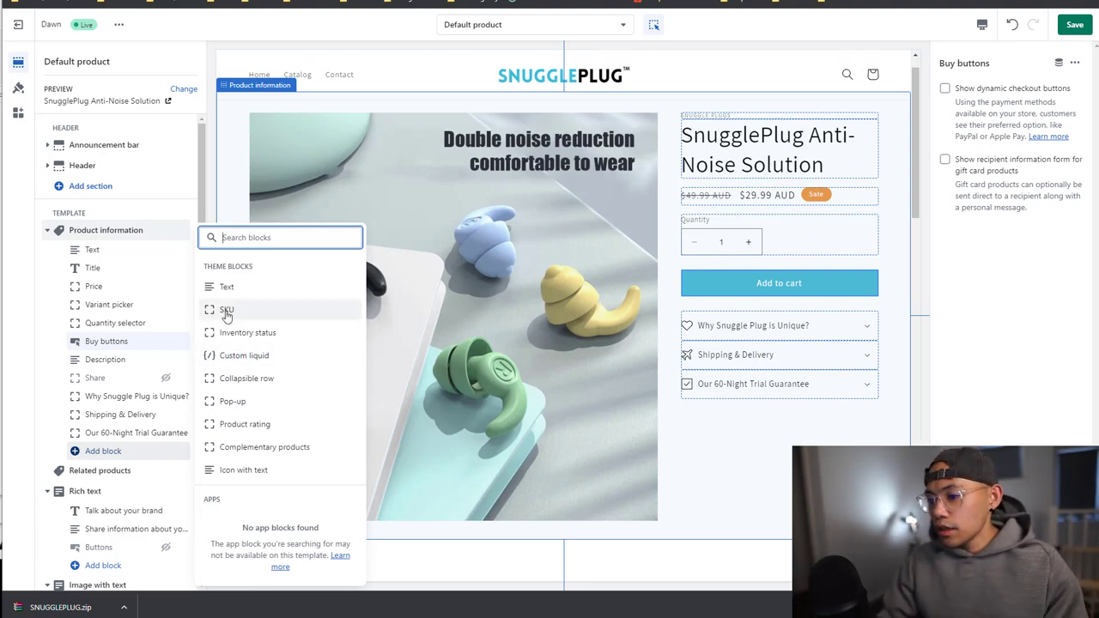
{"action": "left_click", "coordinate": [244, 355]}
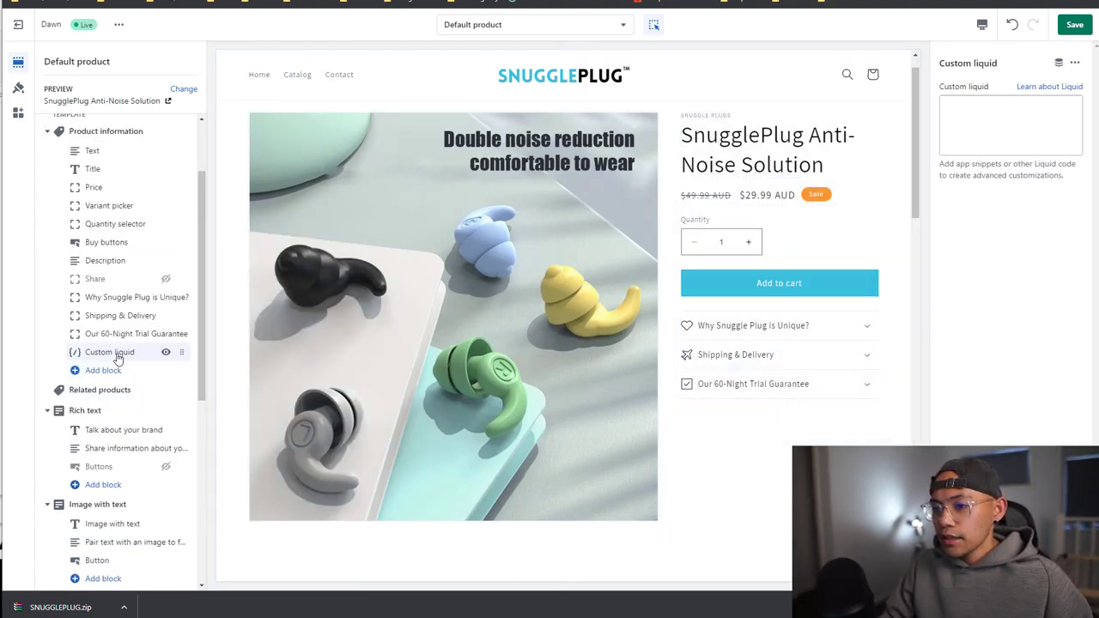
{"action": "left_click", "coordinate": [106, 376]}
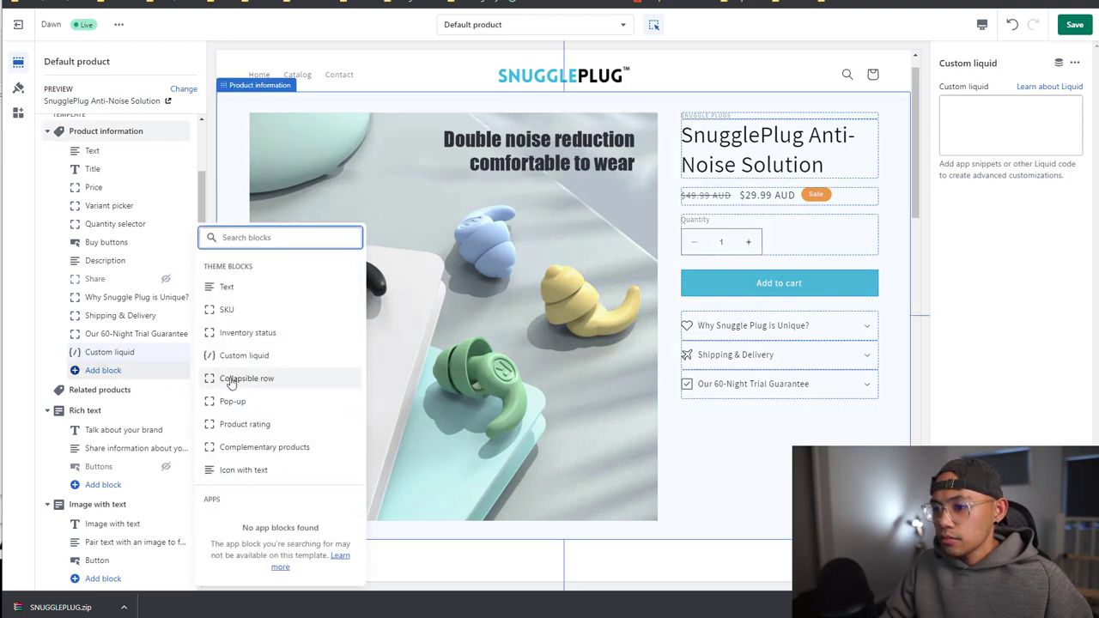
{"action": "left_click", "coordinate": [40, 358]}
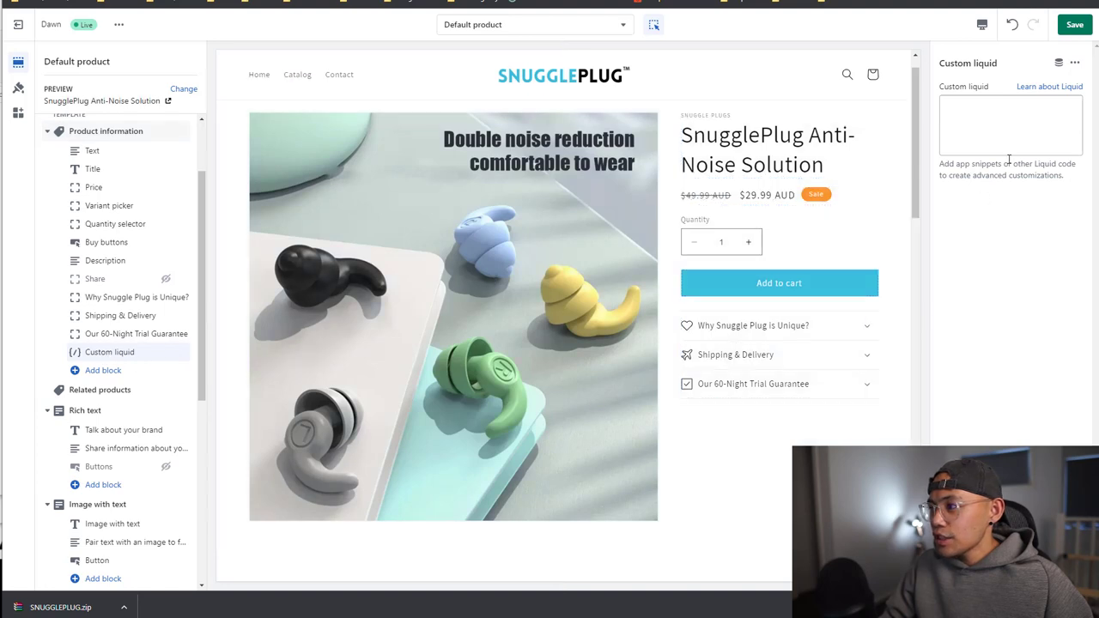
{"action": "left_click", "coordinate": [1017, 123]}
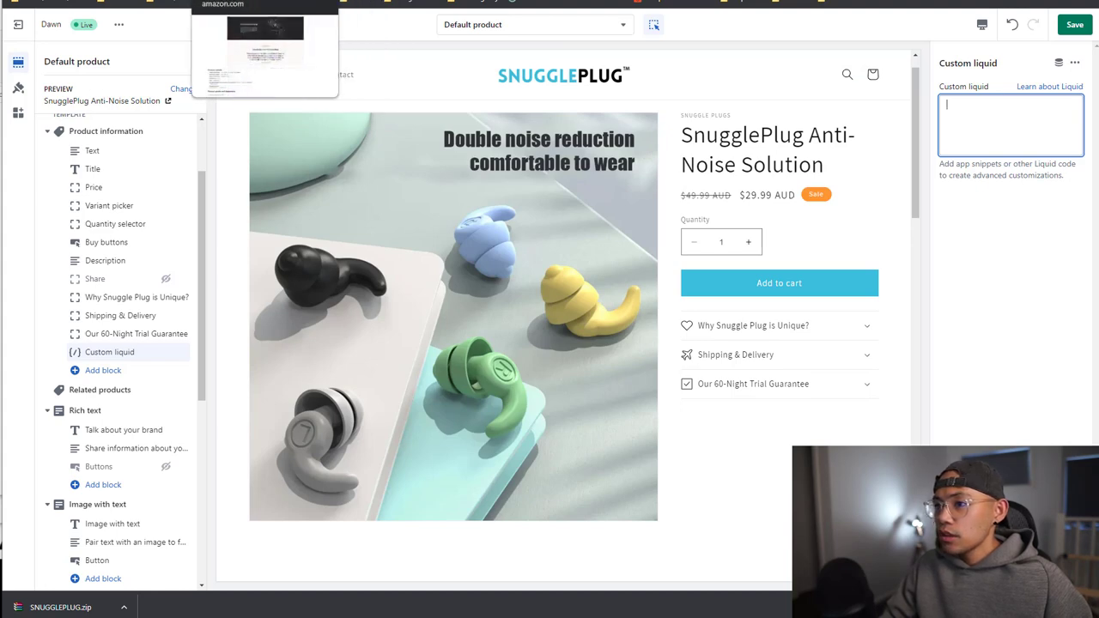
Go to the AliExpress earplug listing's Customer Reviews and enlarge a review photo
{"action": "left_click", "coordinate": [163, 3]}
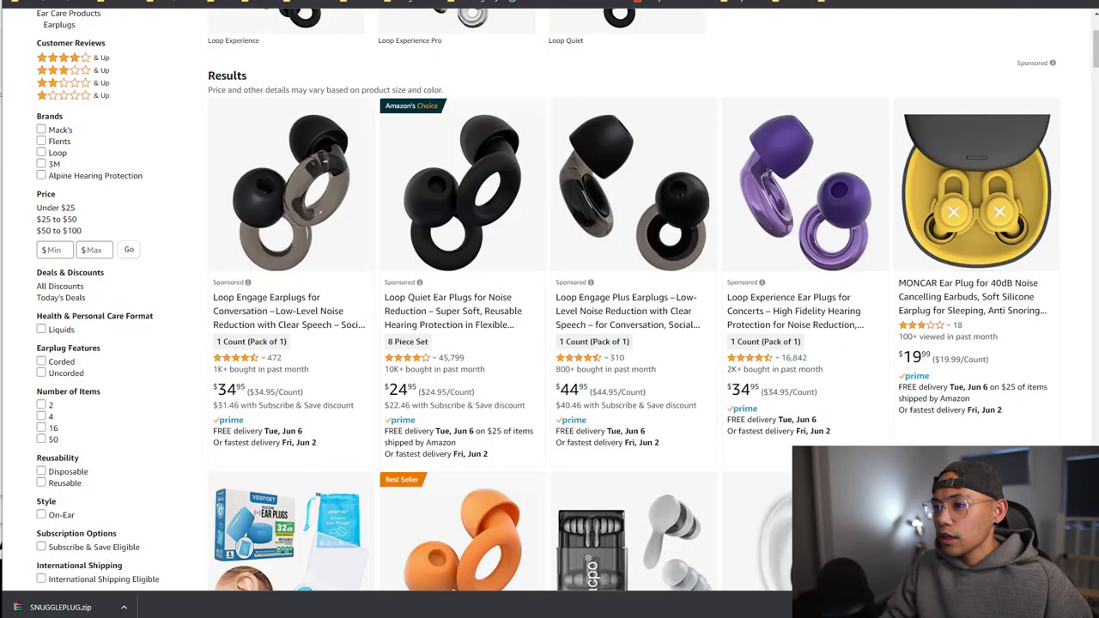
{"action": "left_click", "coordinate": [112, 3]}
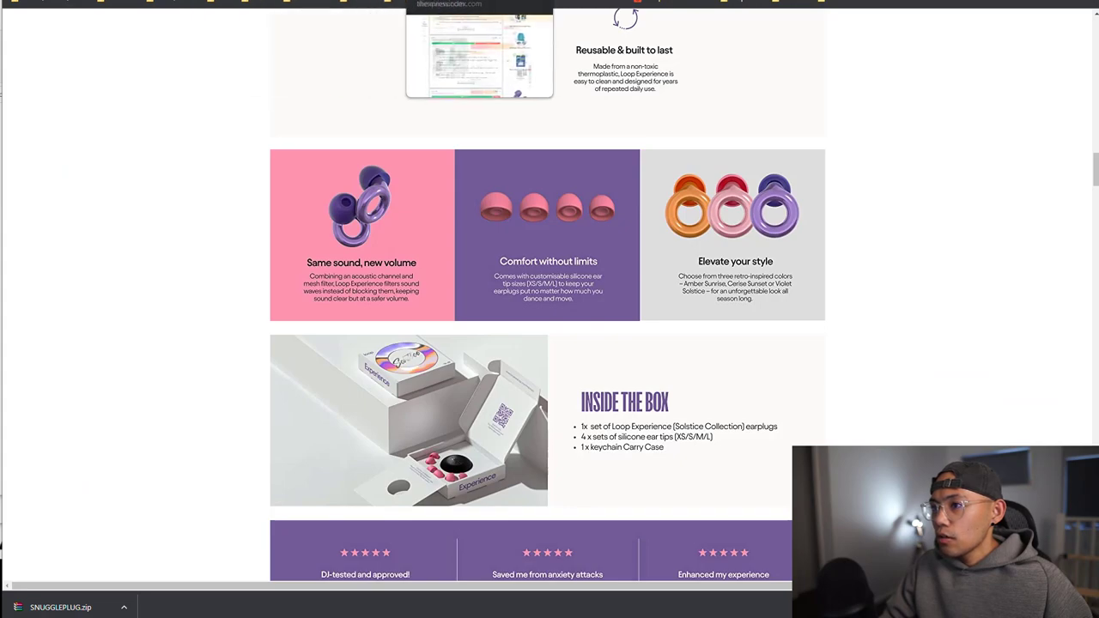
{"action": "left_click", "coordinate": [447, 3]}
{"action": "scroll", "coordinate": [147, 349], "scroll_direction": "down", "scroll_amount": 20}
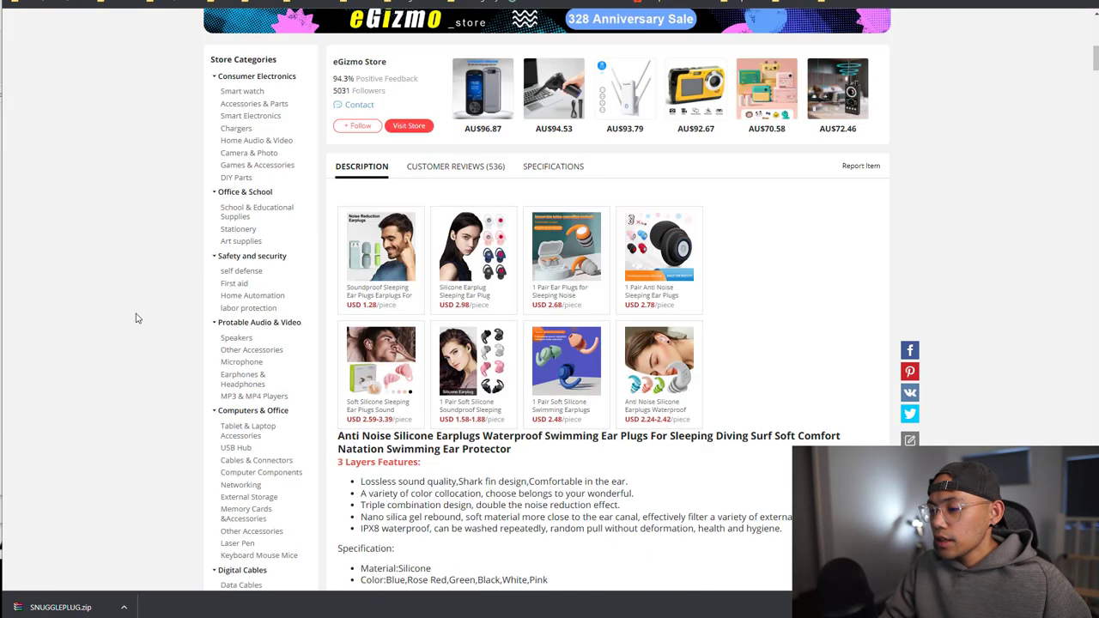
{"action": "scroll", "coordinate": [143, 380], "scroll_direction": "down", "scroll_amount": 20}
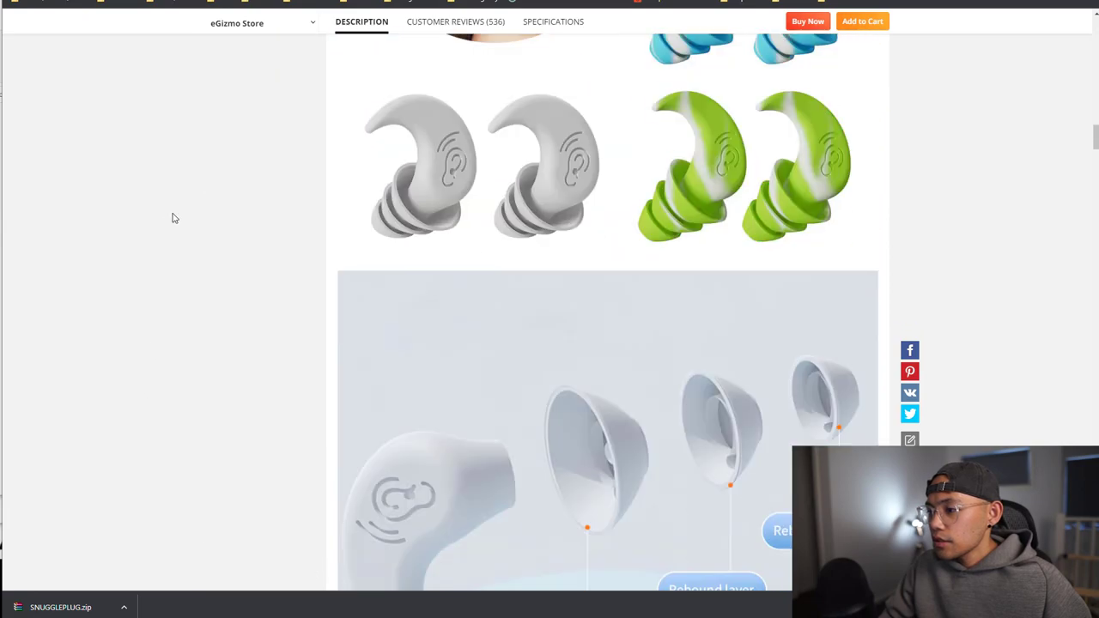
{"action": "scroll", "coordinate": [608, 311], "scroll_direction": "down", "scroll_amount": 20}
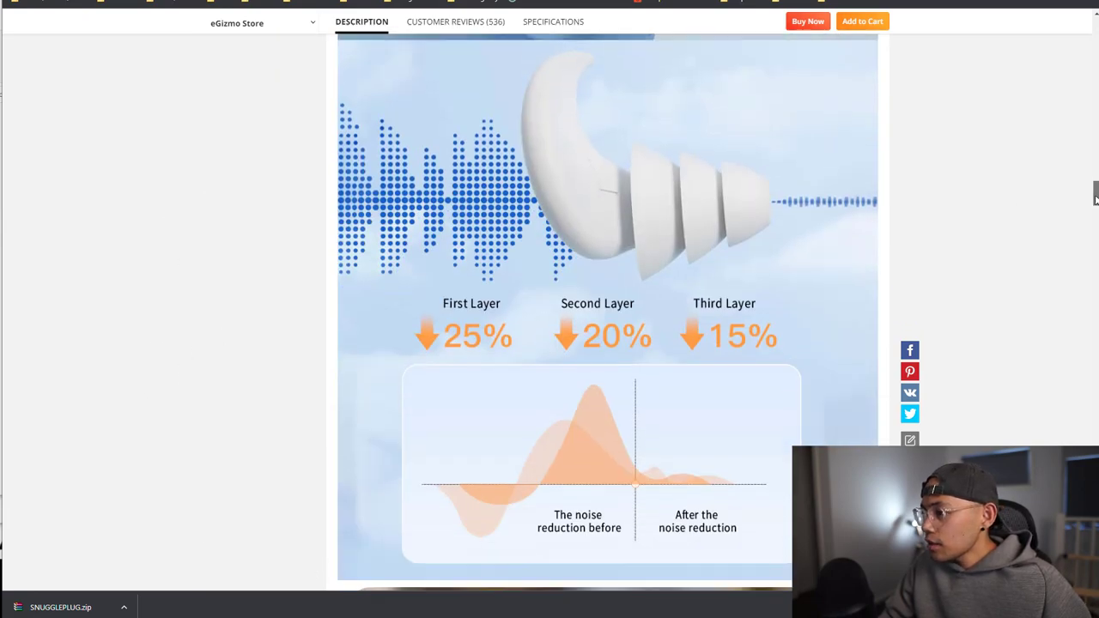
{"action": "scroll", "coordinate": [608, 312], "scroll_direction": "down", "scroll_amount": 15}
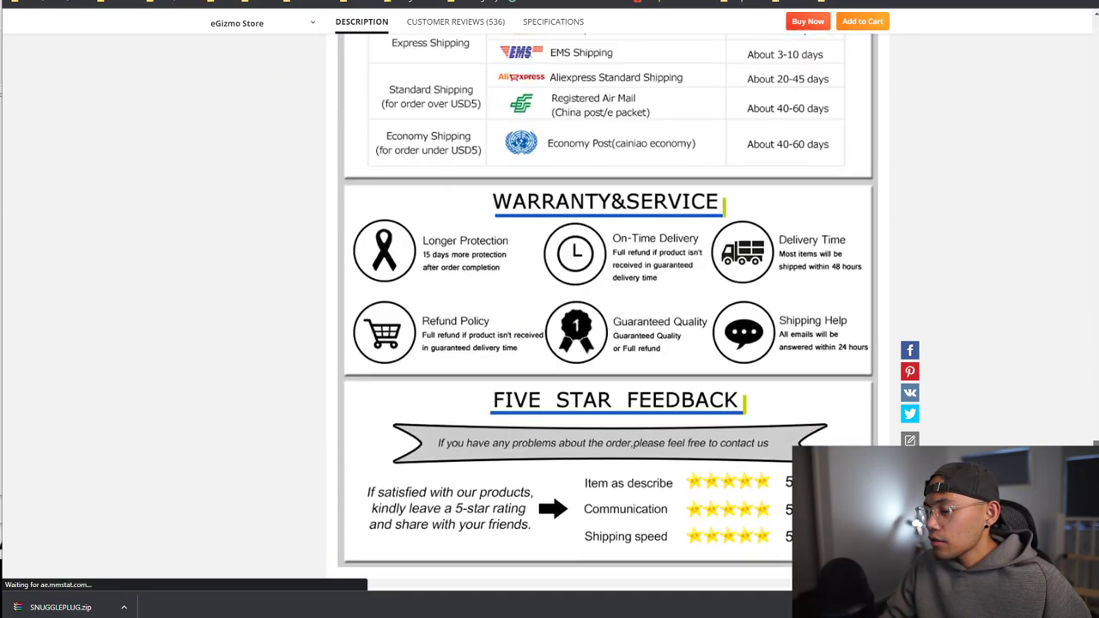
{"action": "scroll", "coordinate": [608, 312], "scroll_direction": "down", "scroll_amount": 10}
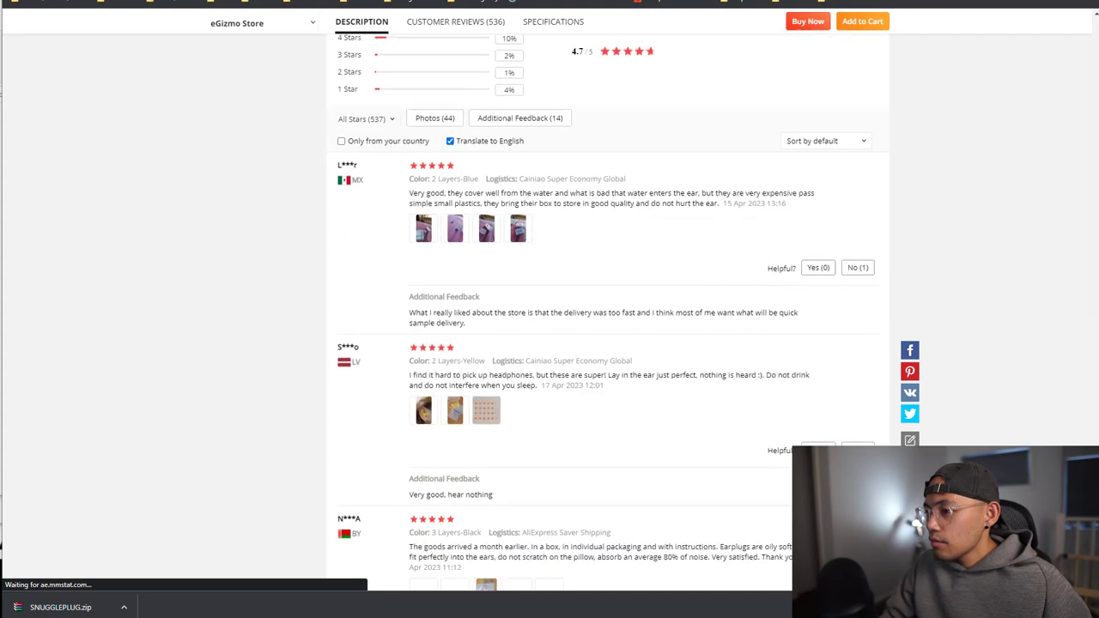
{"action": "scroll", "coordinate": [515, 343], "scroll_direction": "down", "scroll_amount": 1}
{"action": "left_click", "coordinate": [423, 296]}
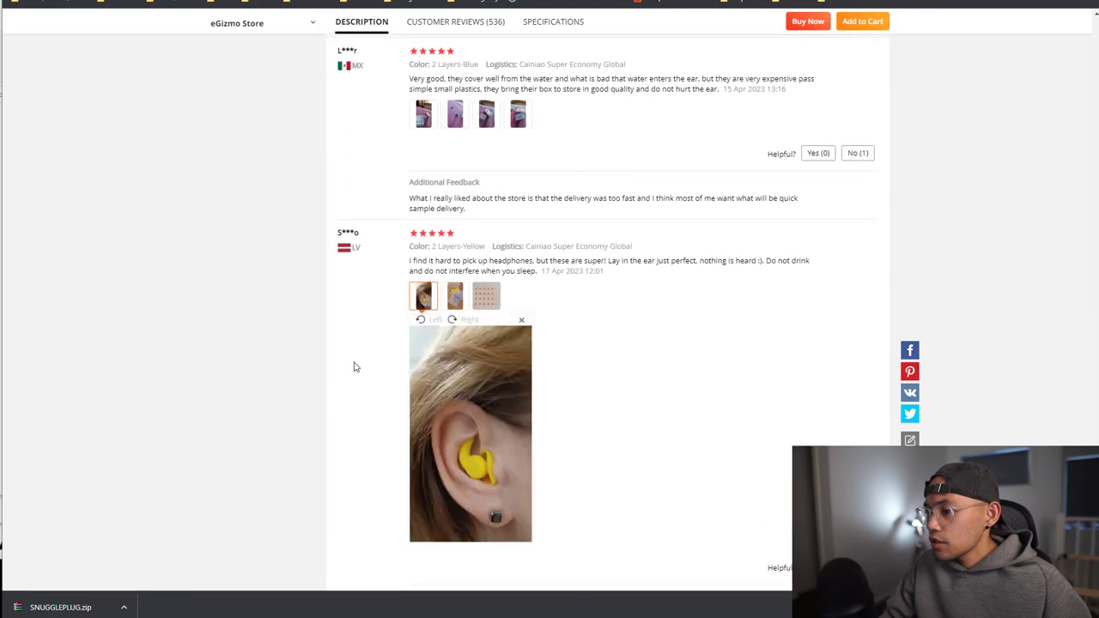
Bring up the context menu for the enlarged yellow-earplug ear photo
{"action": "scroll", "coordinate": [352, 378], "scroll_direction": "down", "scroll_amount": 2}
{"action": "scroll", "coordinate": [338, 412], "scroll_direction": "down", "scroll_amount": 12}
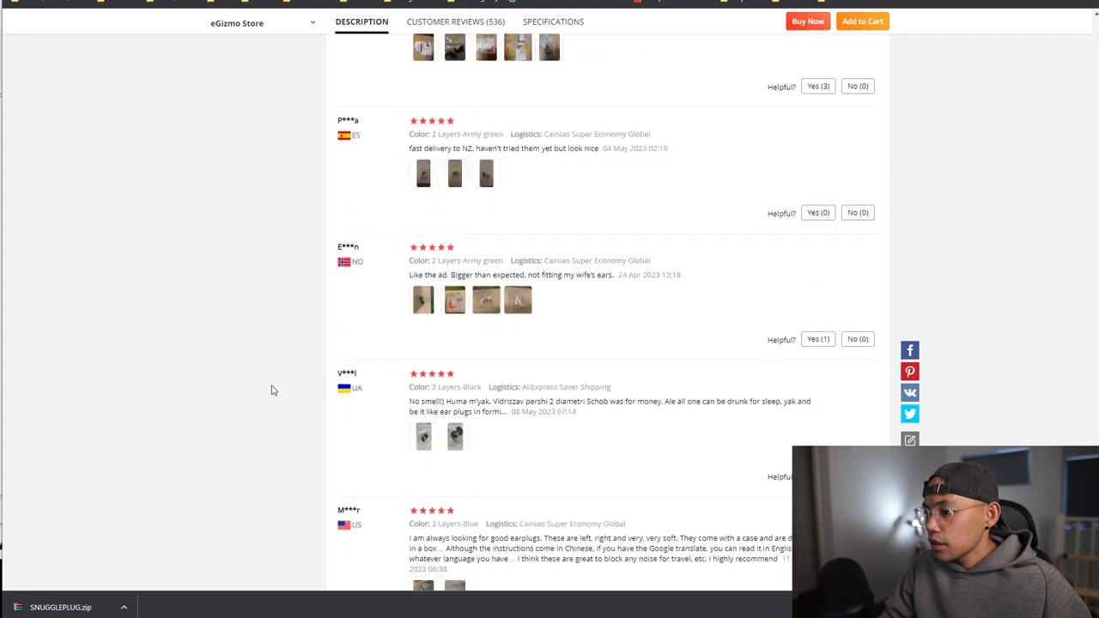
{"action": "scroll", "coordinate": [269, 386], "scroll_direction": "down", "scroll_amount": 5}
{"action": "scroll", "coordinate": [245, 166], "scroll_direction": "up", "scroll_amount": 11}
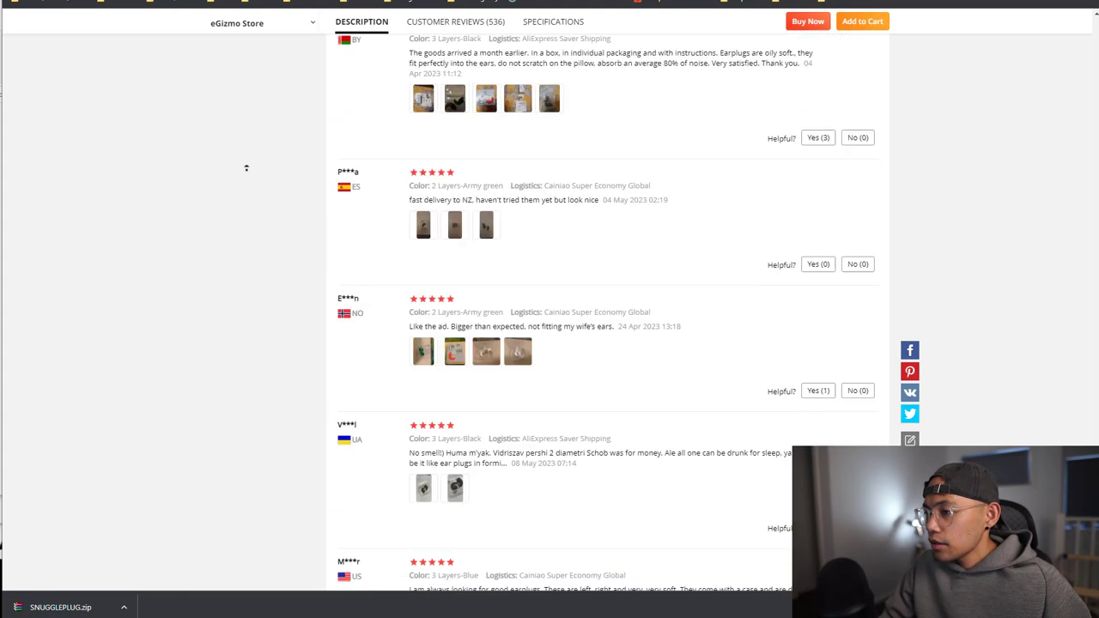
{"action": "scroll", "coordinate": [318, 335], "scroll_direction": "up", "scroll_amount": 4}
{"action": "right_click", "coordinate": [522, 176]}
{"action": "right_click", "coordinate": [482, 144]}
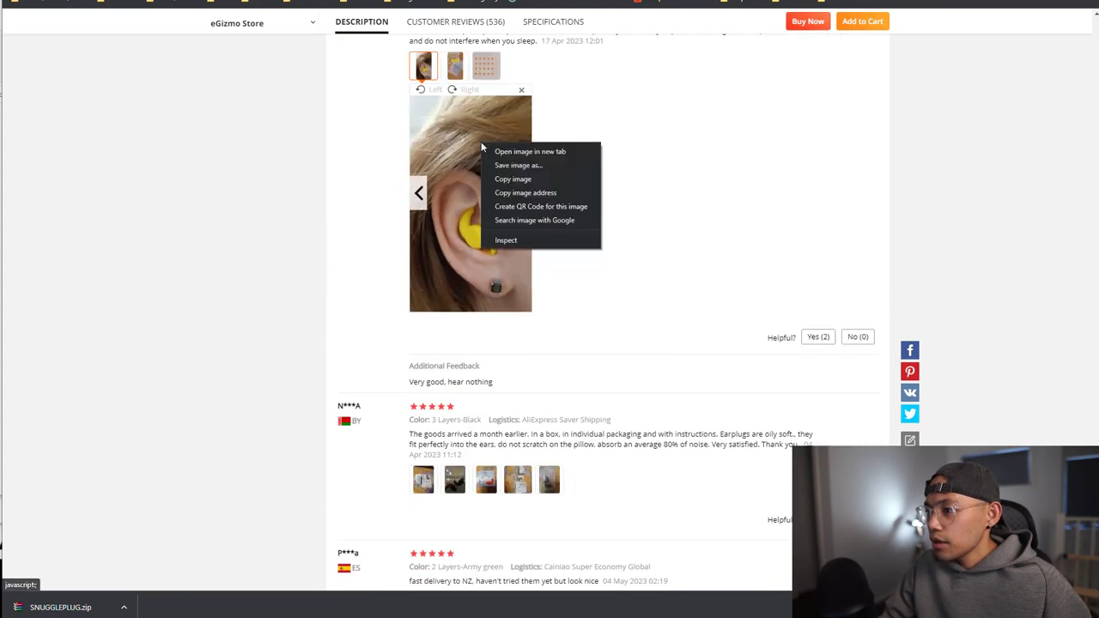
Inspect the ear photo and maximise DevTools in desktop page view
{"action": "left_click", "coordinate": [540, 239]}
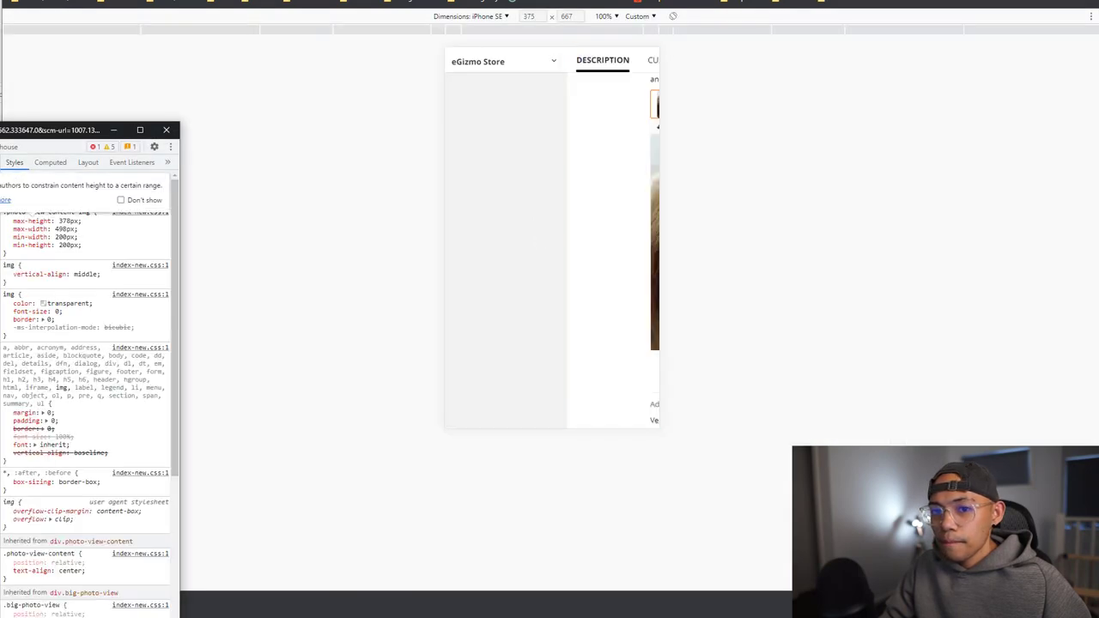
{"action": "key", "text": "ctrl+shift+m"}
{"action": "right_click", "coordinate": [408, 35]}
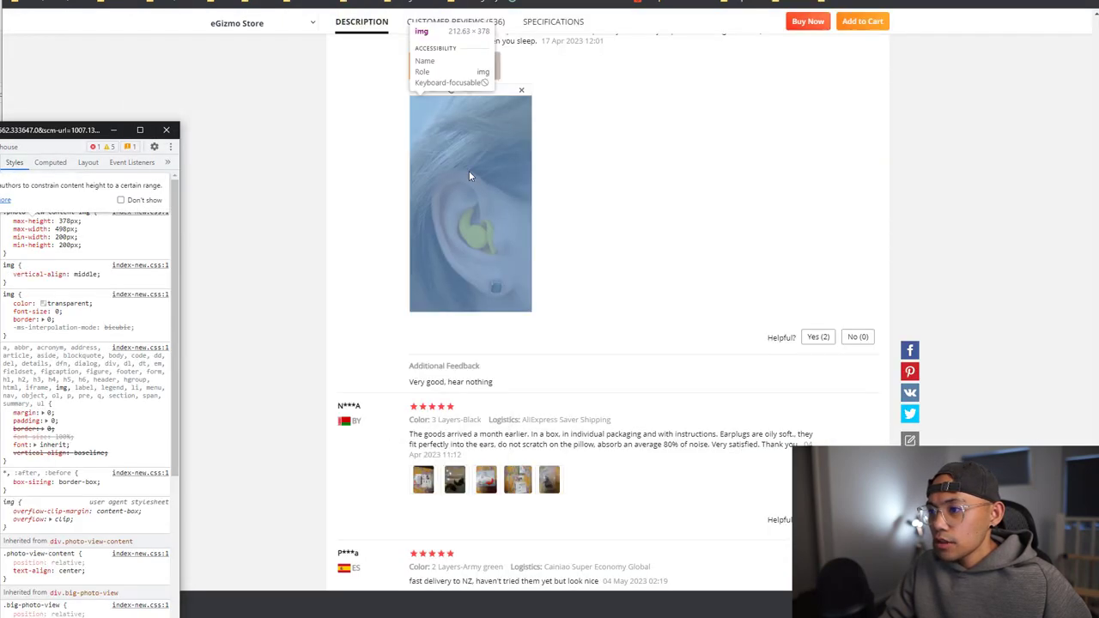
{"action": "key", "text": "Escape"}
{"action": "left_click_drag", "start_coordinate": [86, 129], "coordinate": [115, 126]}
{"action": "double_click", "coordinate": [115, 126]}
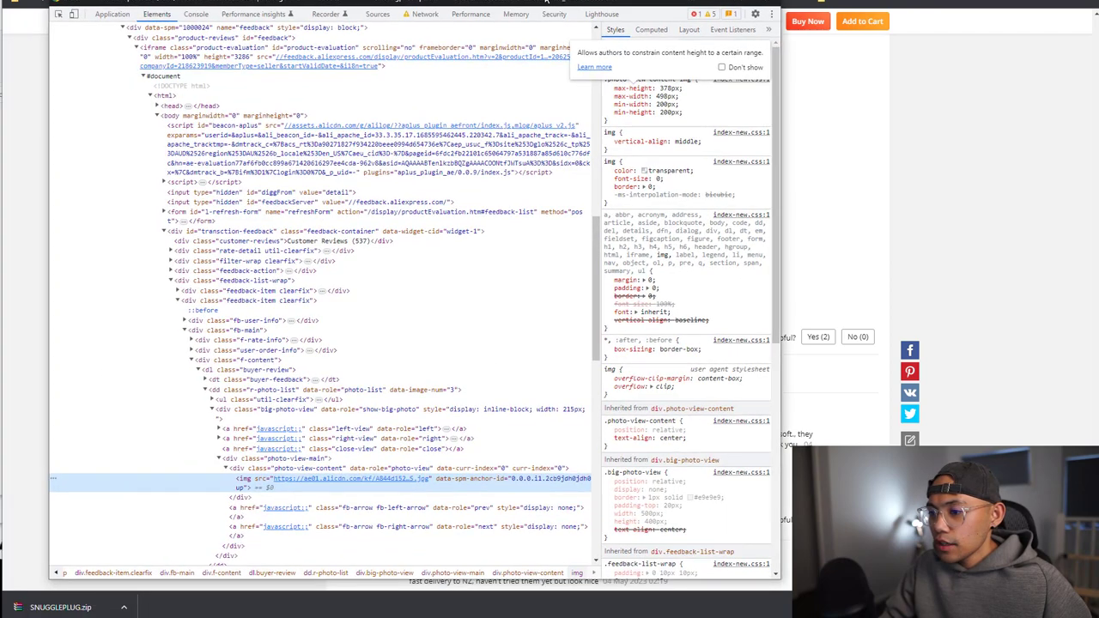
Copy the photo's img element HTML and return to Shopify
{"action": "right_click", "coordinate": [450, 484]}
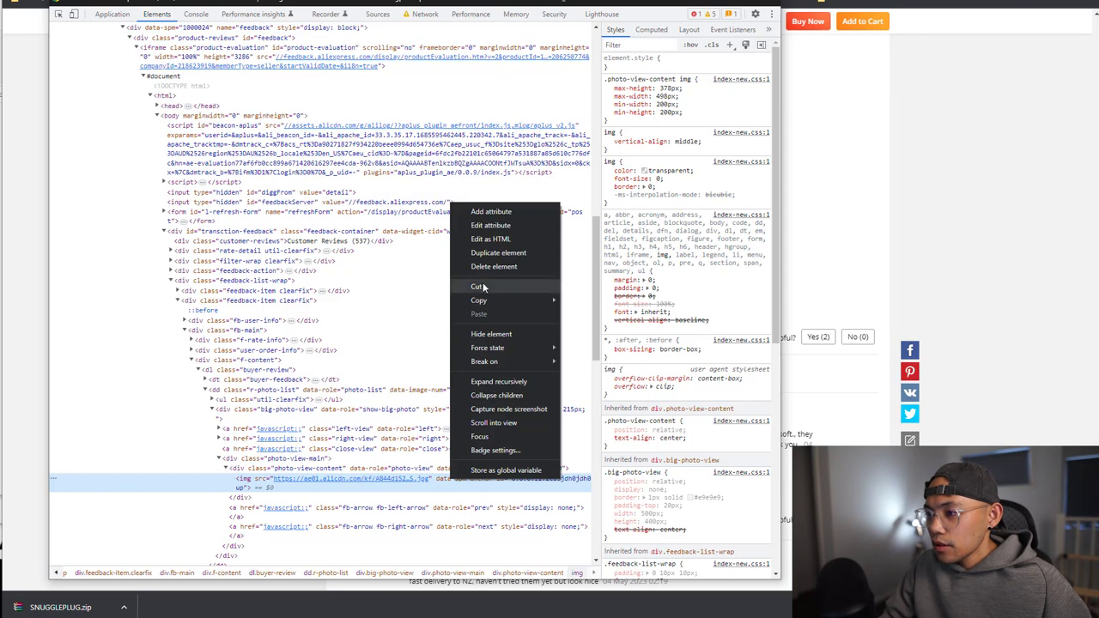
{"action": "mouse_move", "coordinate": [487, 301]}
{"action": "left_click", "coordinate": [616, 301]}
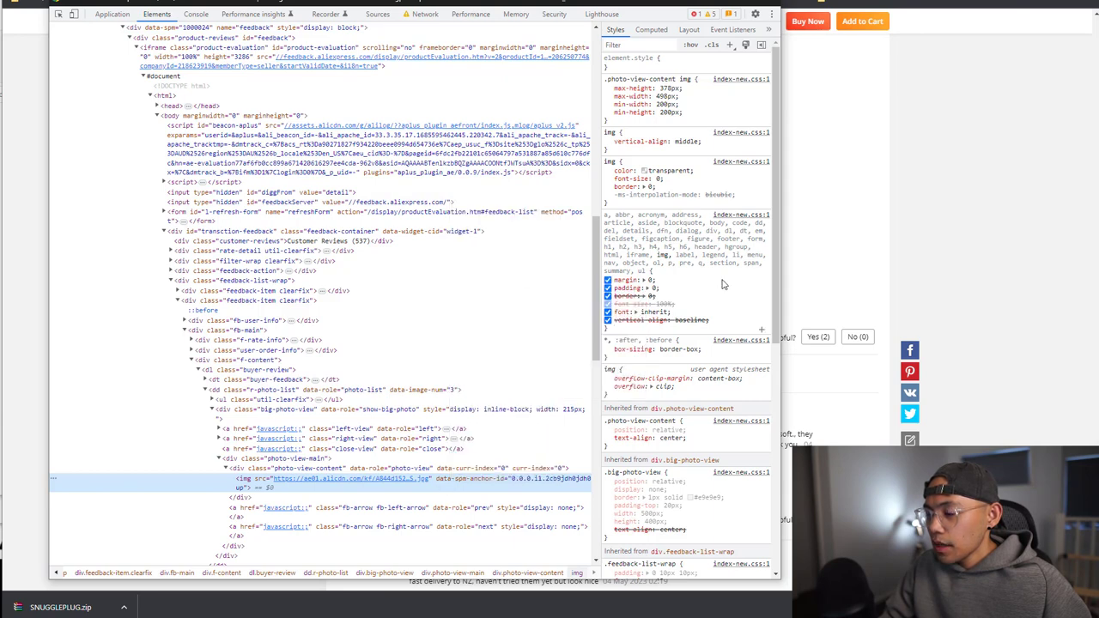
{"action": "key", "text": "alt+Tab"}
Paste the customer's ear-photo img tag into the Custom liquid block and refresh the preview
{"action": "key", "text": "ctrl+Tab"}
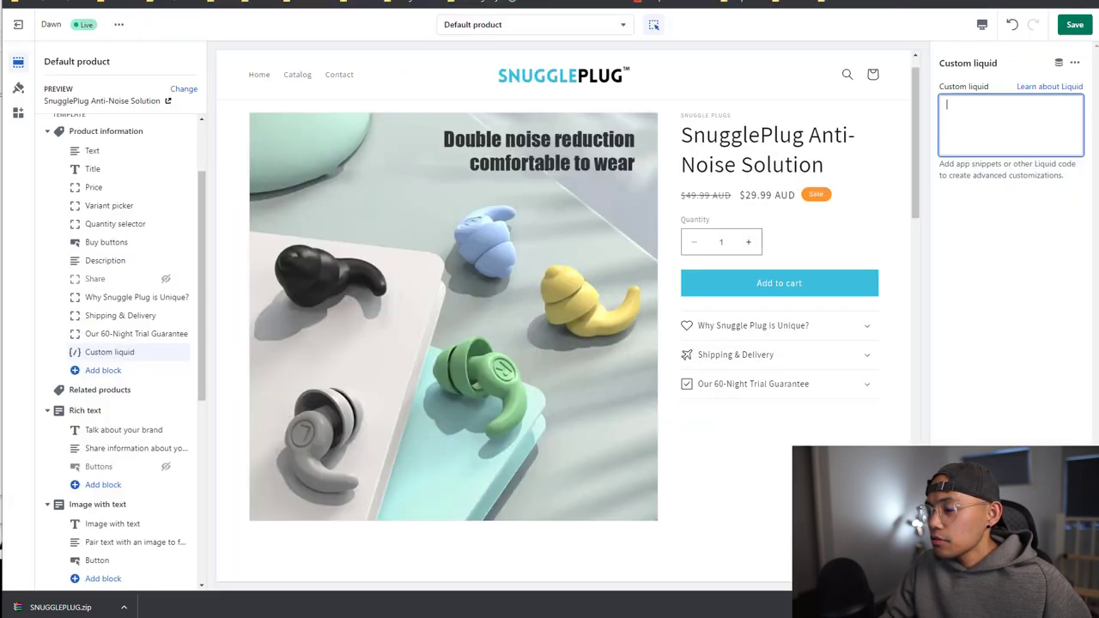
{"action": "key", "text": "ctrl+v"}
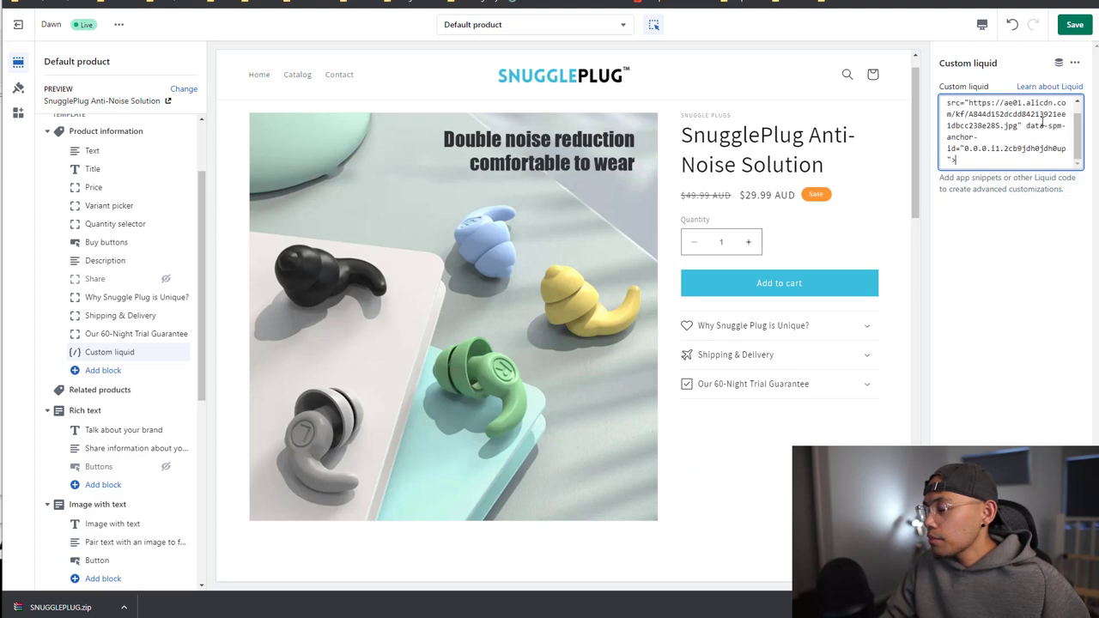
{"action": "left_click", "coordinate": [871, 431]}
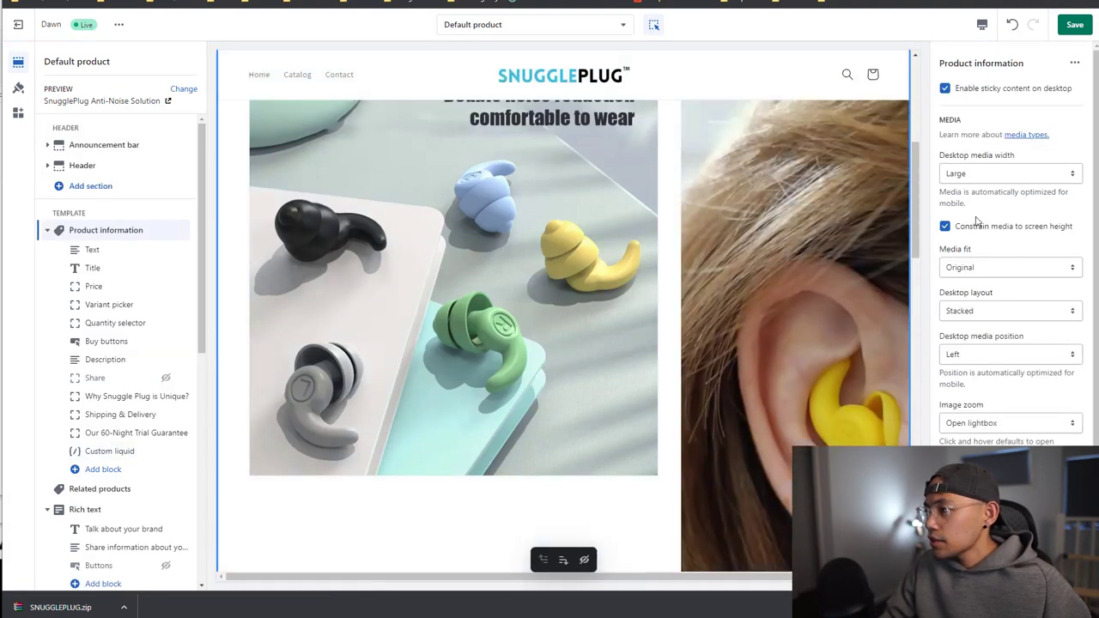
Size the ear-photo img tag with height="300" and width="200" attributes
{"action": "left_click", "coordinate": [109, 451]}
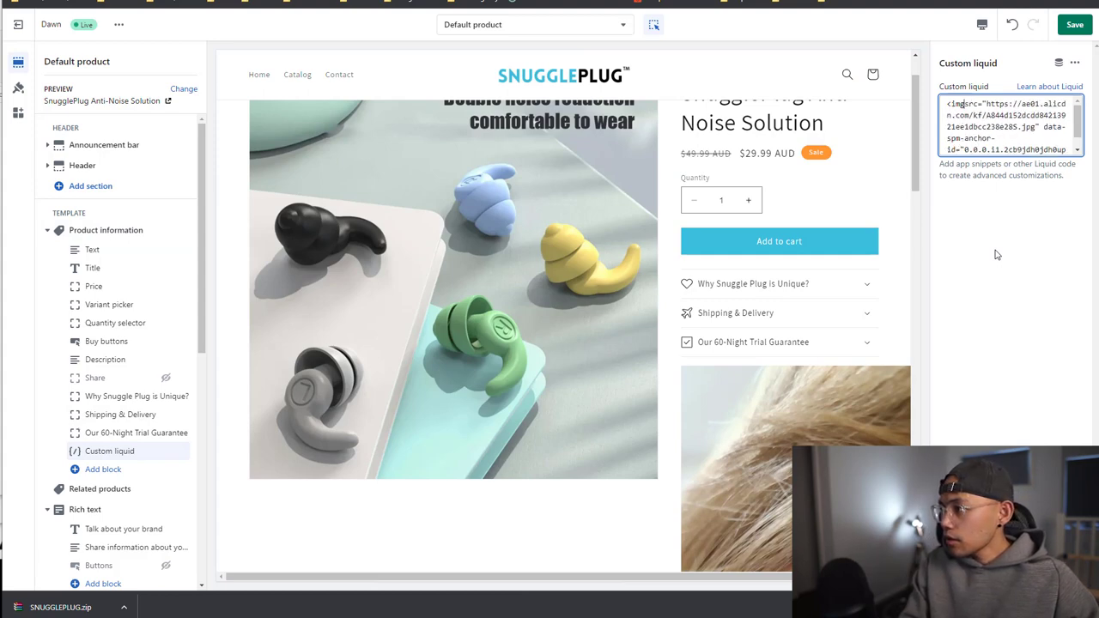
{"action": "type", "text": "g h"}
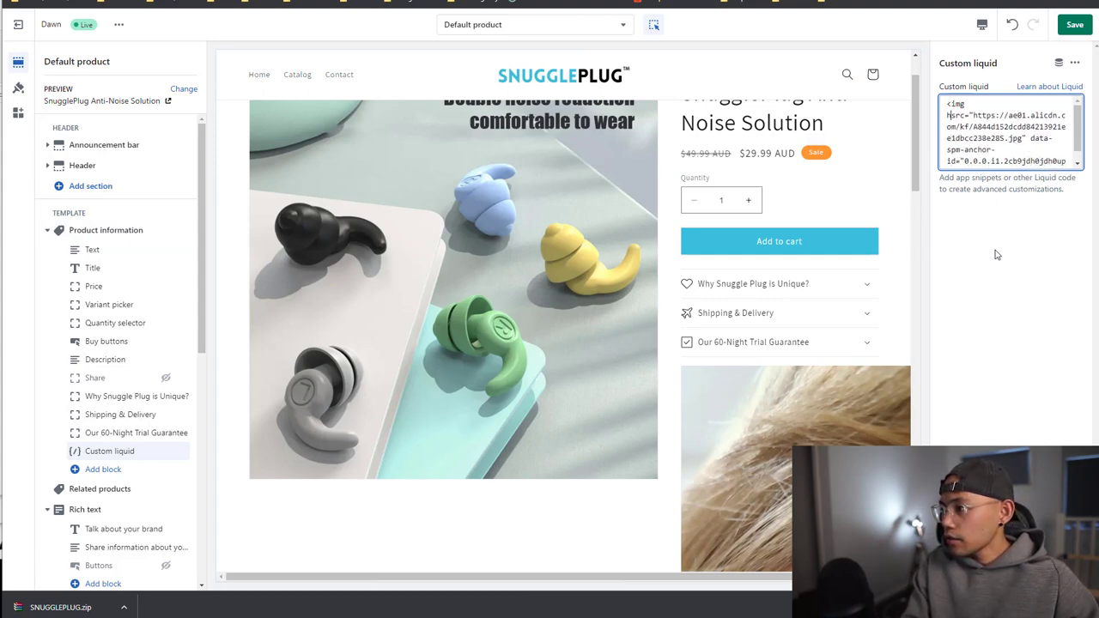
{"action": "type", "text": "eight=500"}
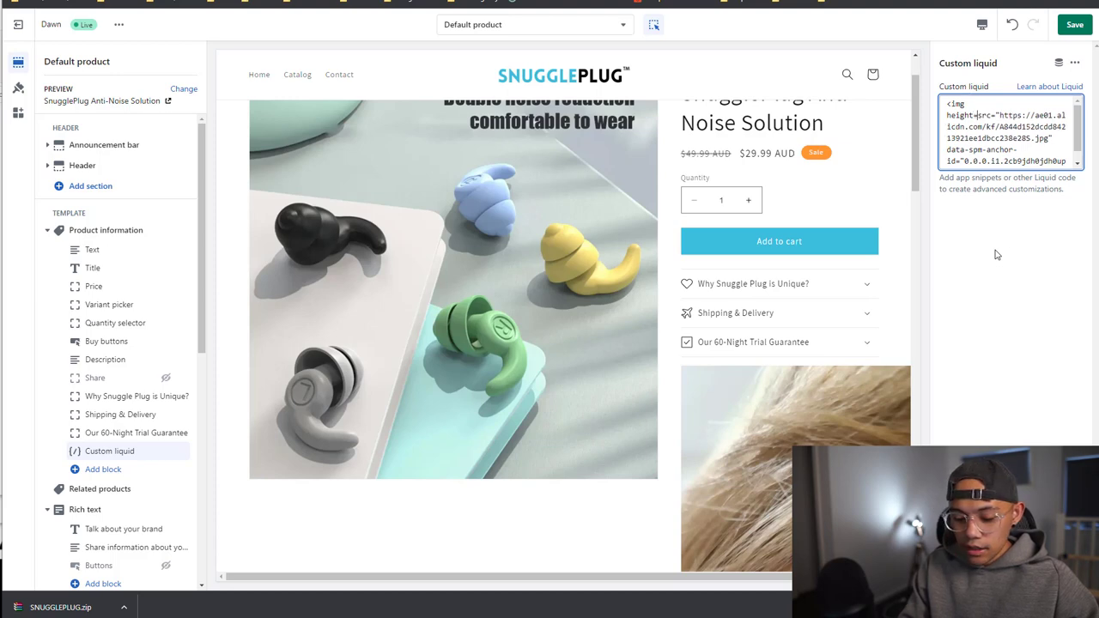
{"action": "key", "text": "BackSpace"}
{"action": "key", "text": "BackSpace"}
{"action": "key", "text": "BackSpace"}
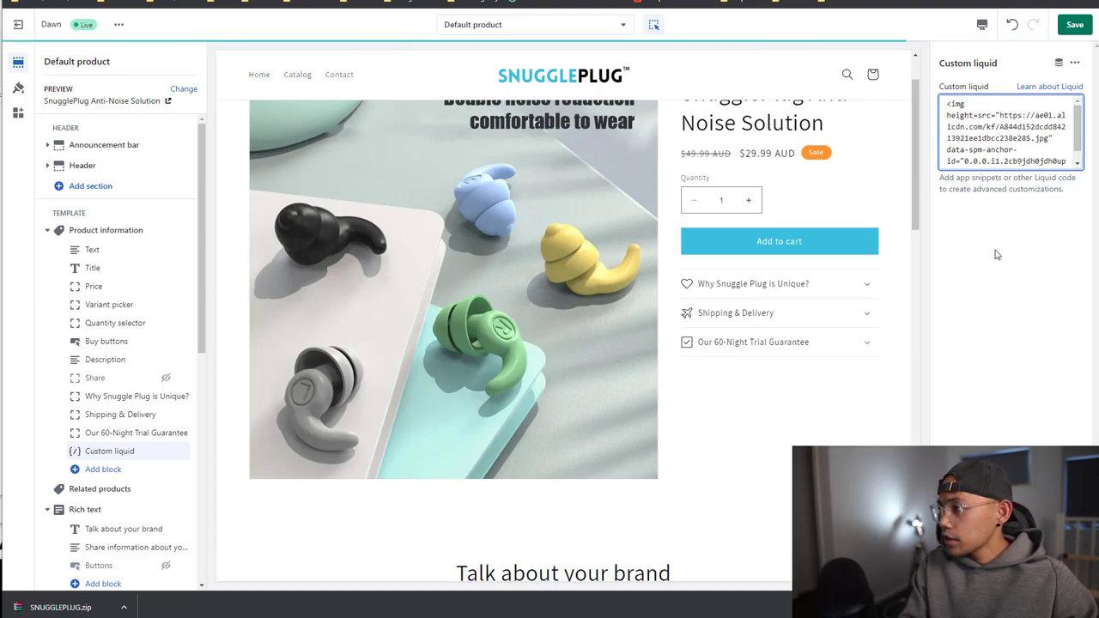
{"action": "type", "text": "300"}
{"action": "type", "text": "\"3"}
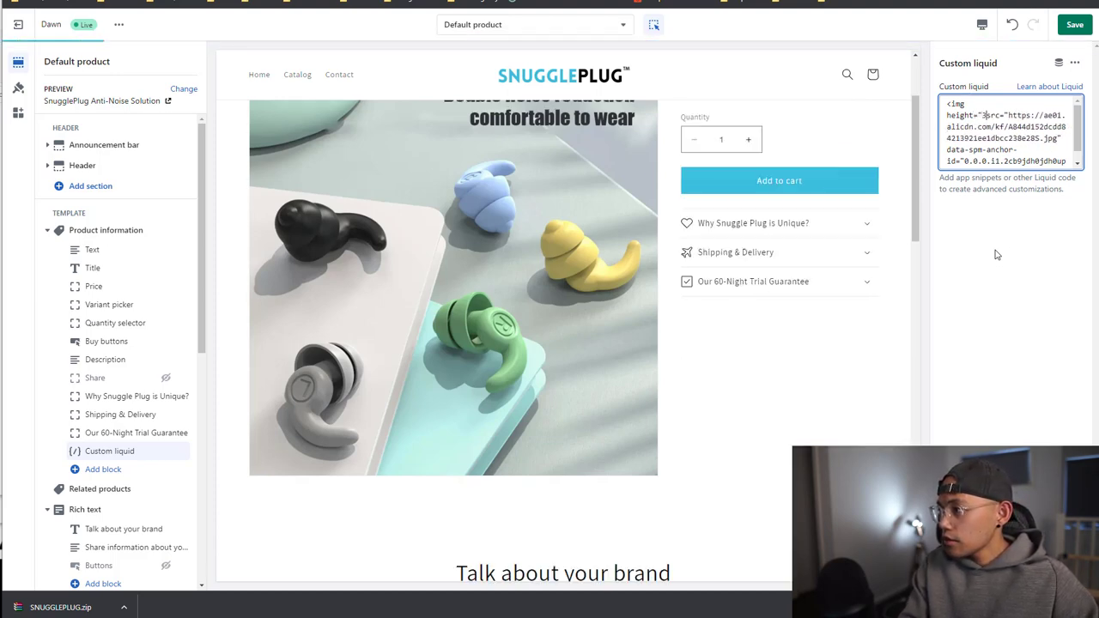
{"action": "key", "text": "Left"}
{"action": "key", "text": "Left"}
{"action": "key", "text": "Left"}
{"action": "key", "text": "Left"}
{"action": "type", "text": "\""}
{"action": "key", "text": "Right"}
{"action": "key", "text": "Right"}
{"action": "key", "text": "Right"}
{"action": "key", "text": "Right"}
{"action": "type", "text": "width "}
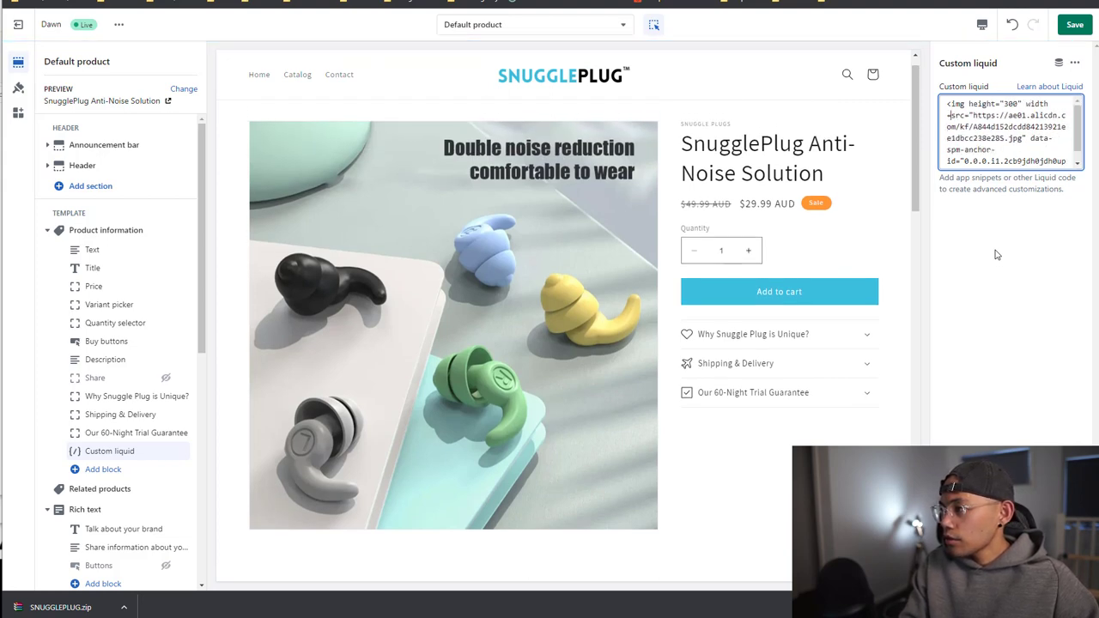
{"action": "type", "text": "=\"200\""}
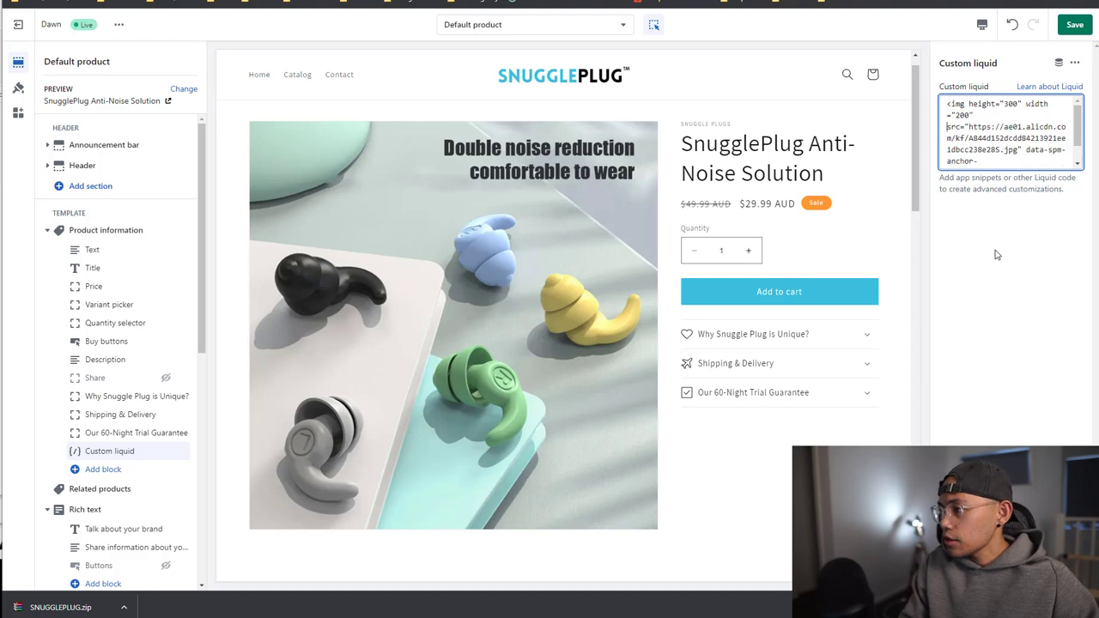
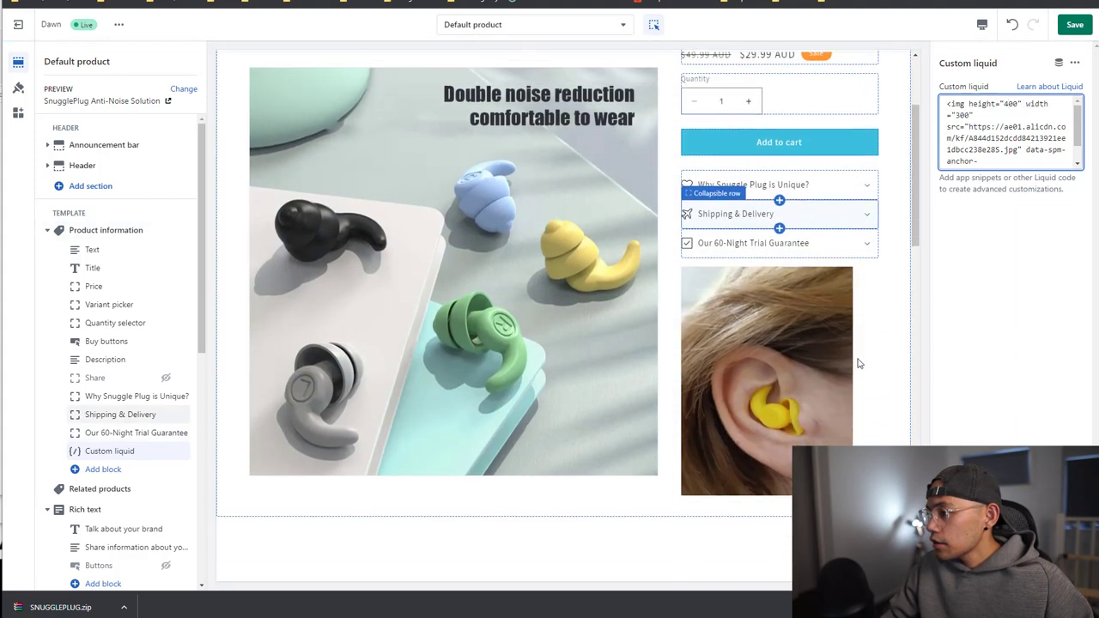
Save the theme changes and select the 'Talk about your brand' rich text section
{"action": "left_click", "coordinate": [1075, 25]}
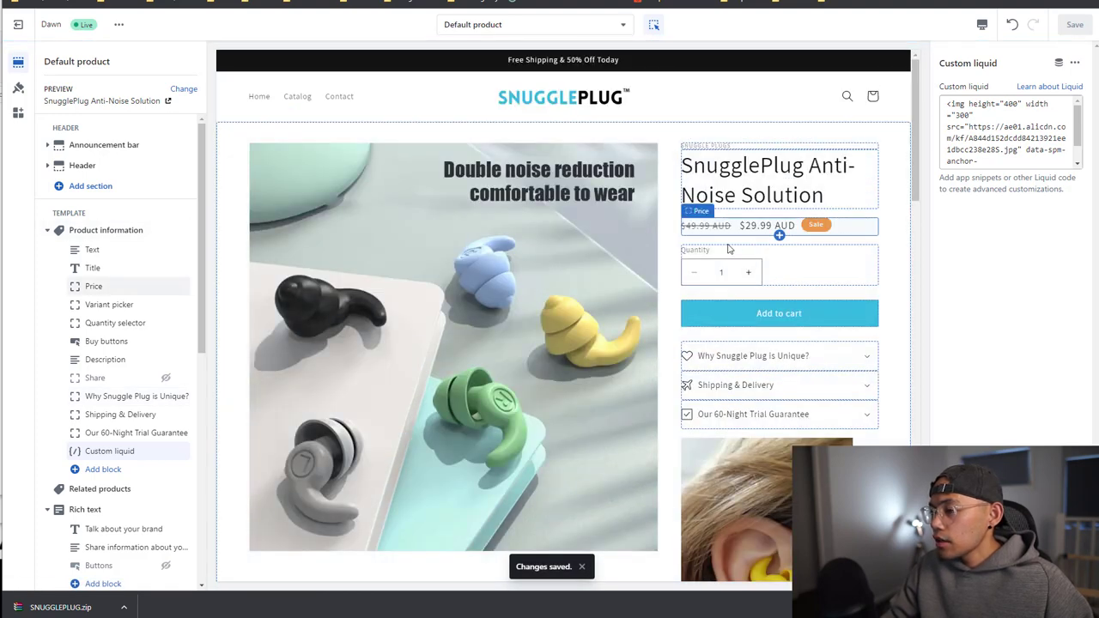
{"action": "scroll", "coordinate": [854, 410], "scroll_direction": "down", "scroll_amount": 3}
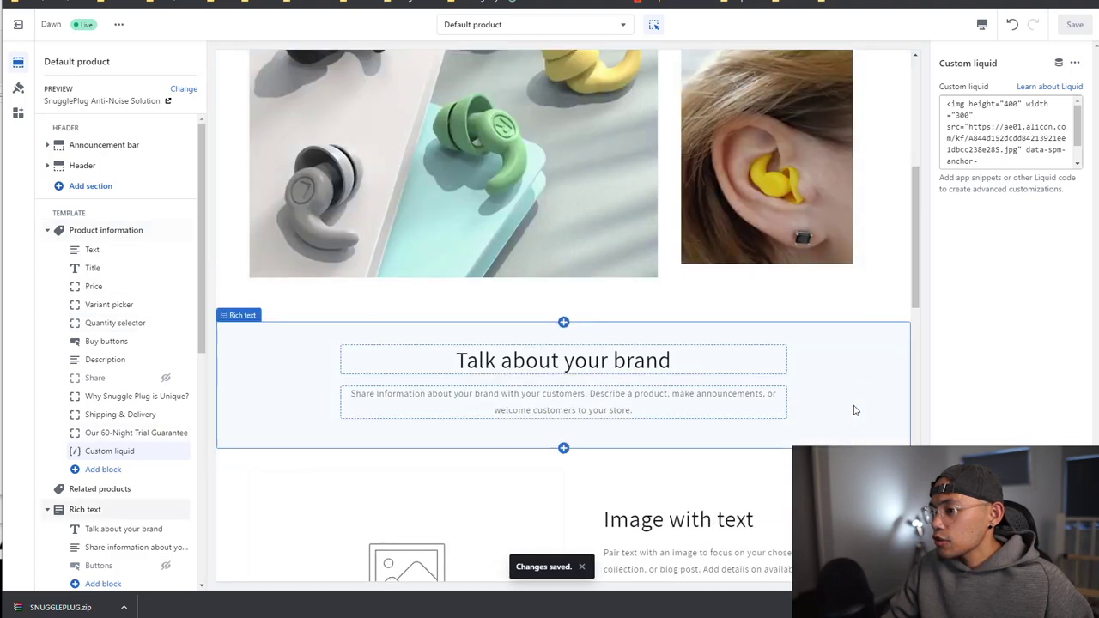
{"action": "scroll", "coordinate": [855, 410], "scroll_direction": "down", "scroll_amount": 1}
{"action": "left_click", "coordinate": [620, 243]}
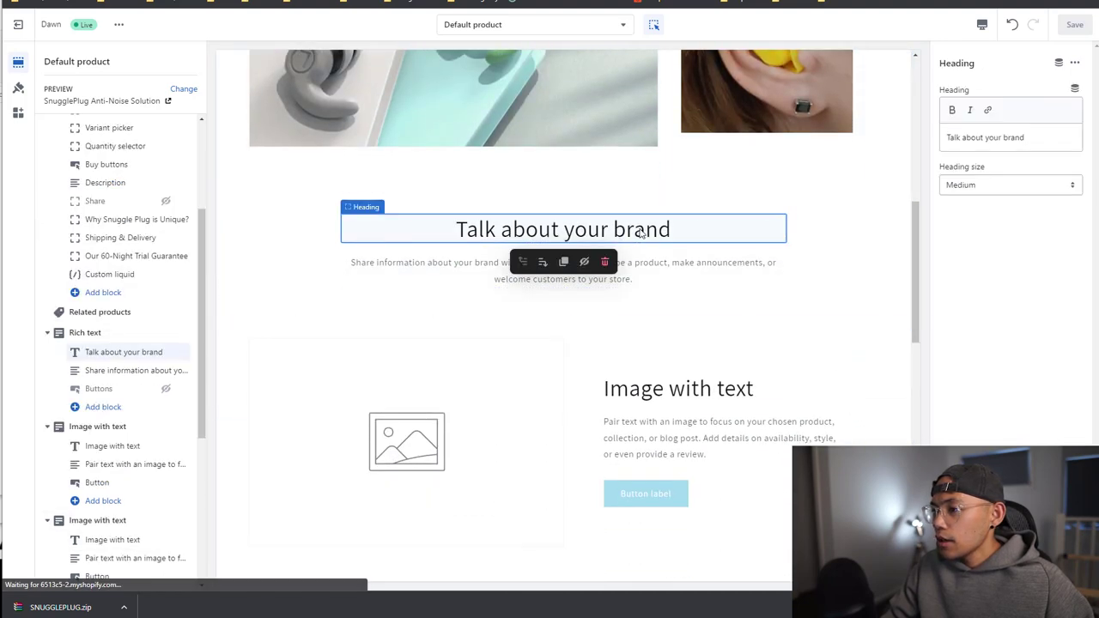
{"action": "left_click", "coordinate": [816, 218]}
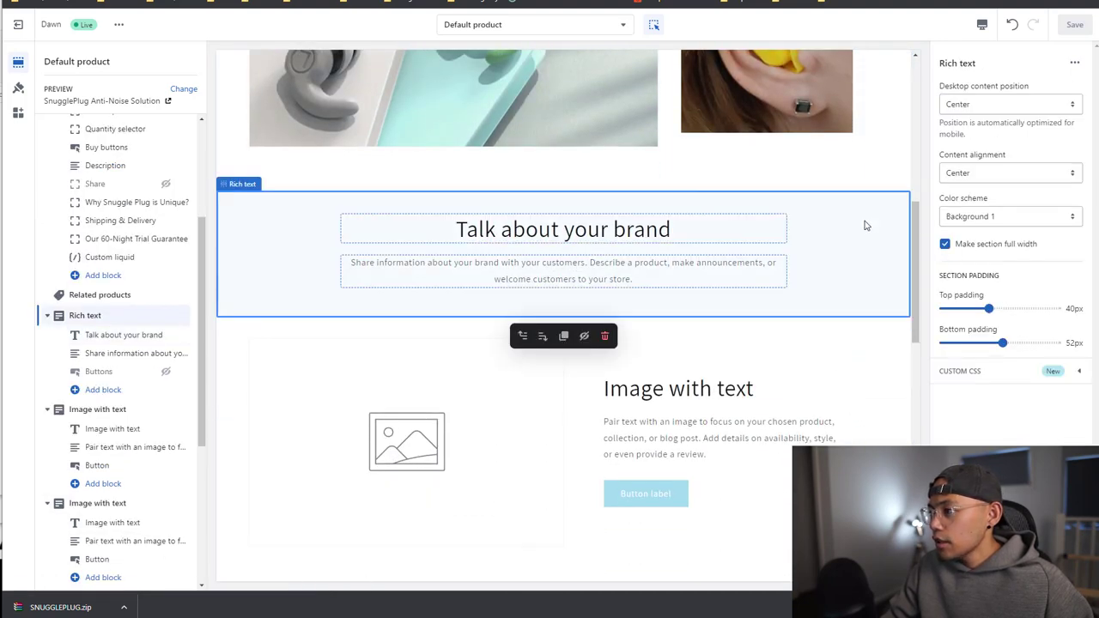
Compare Inverse, Accent 2, Background 2 and Background 1 colour schemes, settling on light blue Accent 1
{"action": "left_click", "coordinate": [1000, 220]}
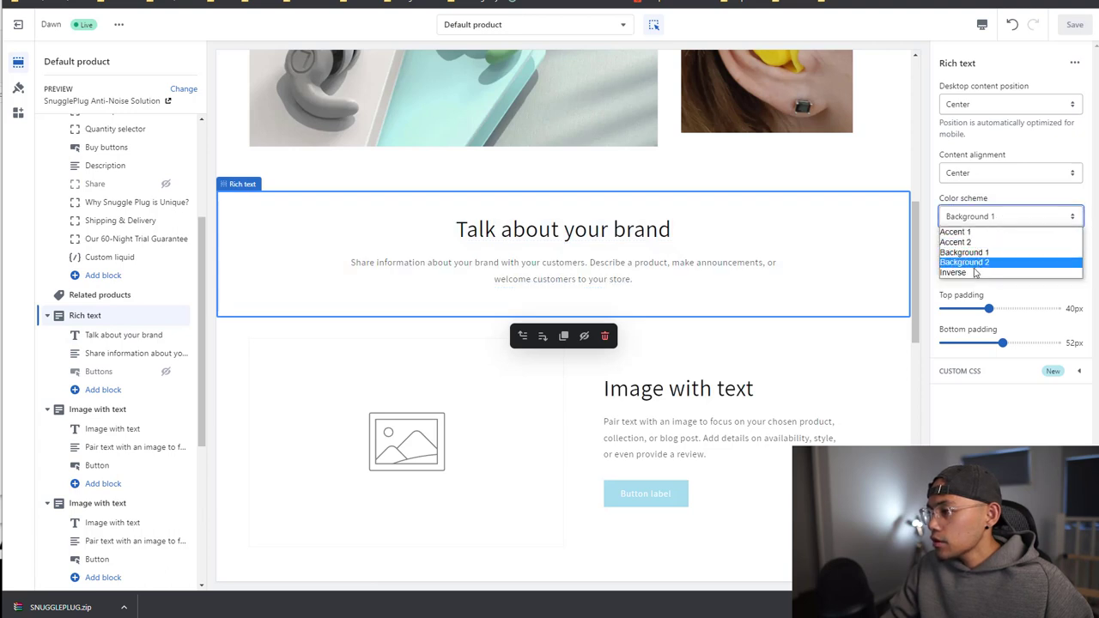
{"action": "left_click", "coordinate": [973, 273]}
{"action": "left_click", "coordinate": [977, 220]}
{"action": "left_click", "coordinate": [984, 242]}
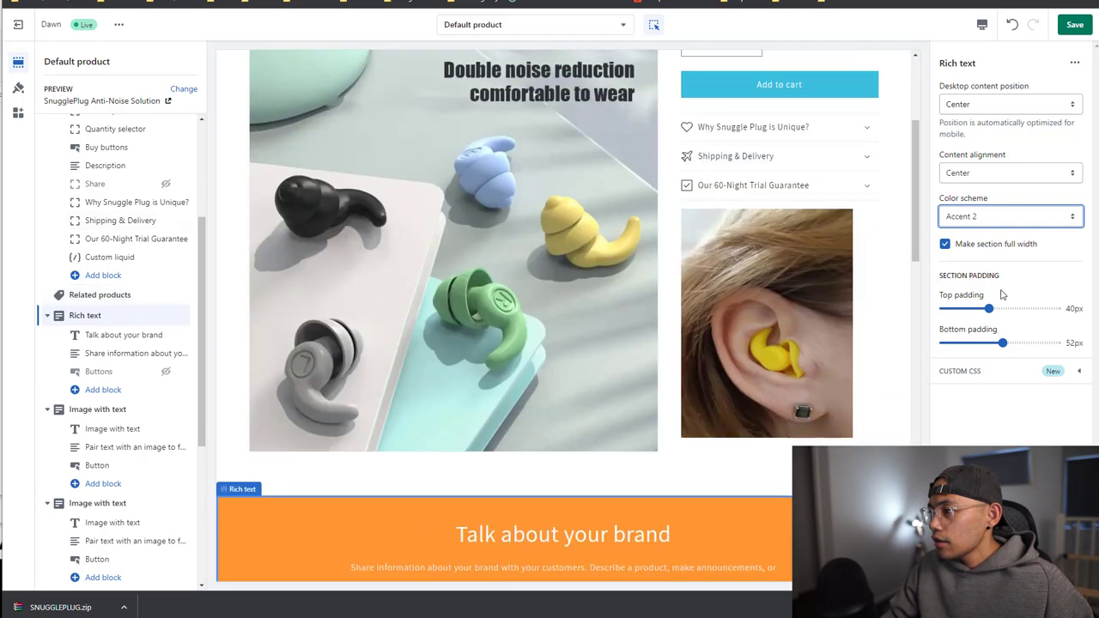
{"action": "left_click", "coordinate": [992, 225]}
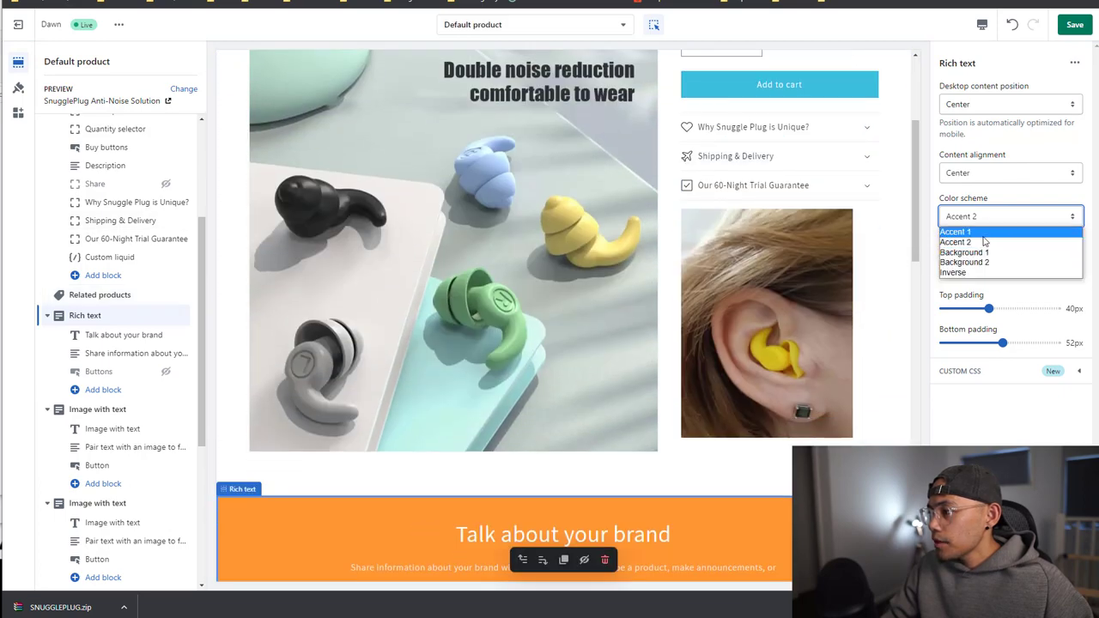
{"action": "left_click", "coordinate": [983, 261]}
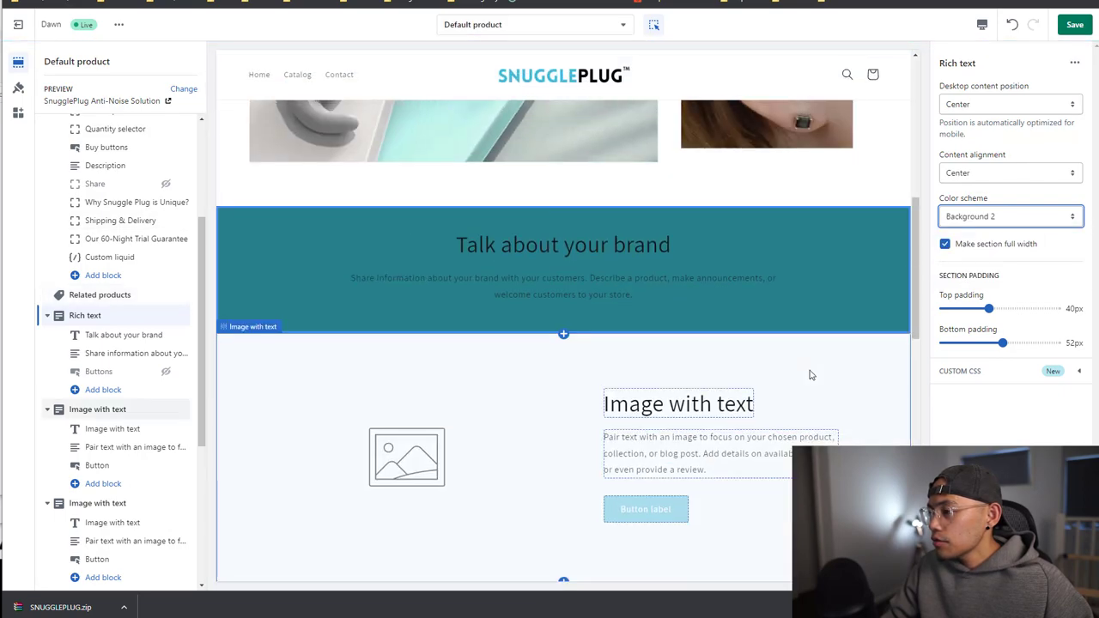
{"action": "left_click", "coordinate": [979, 218]}
{"action": "left_click", "coordinate": [985, 250]}
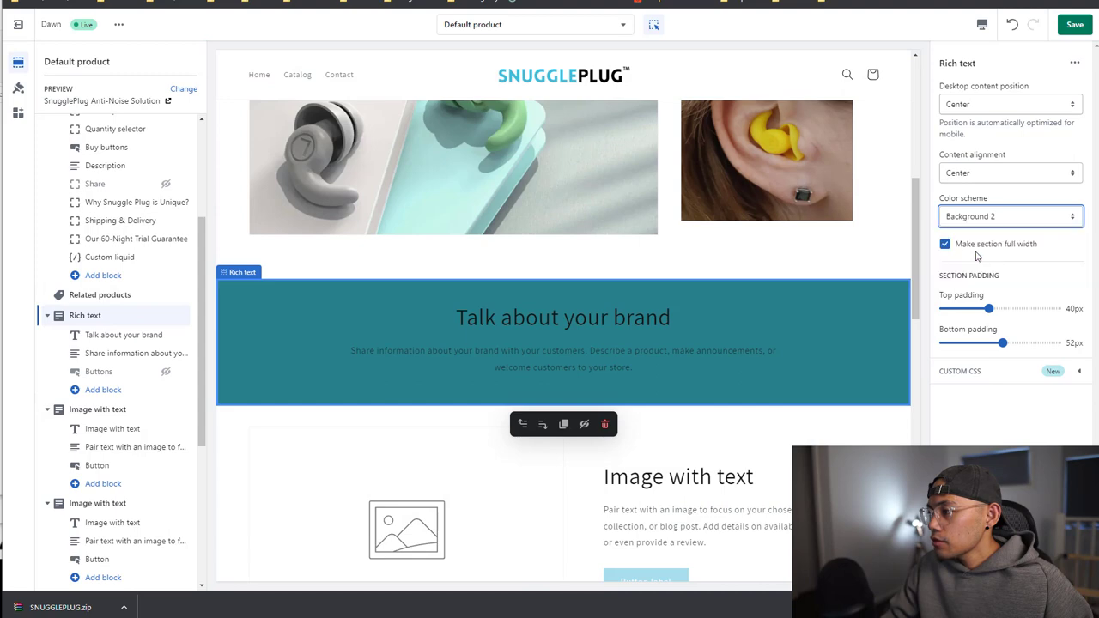
{"action": "left_click", "coordinate": [1000, 218]}
{"action": "left_click", "coordinate": [989, 227]}
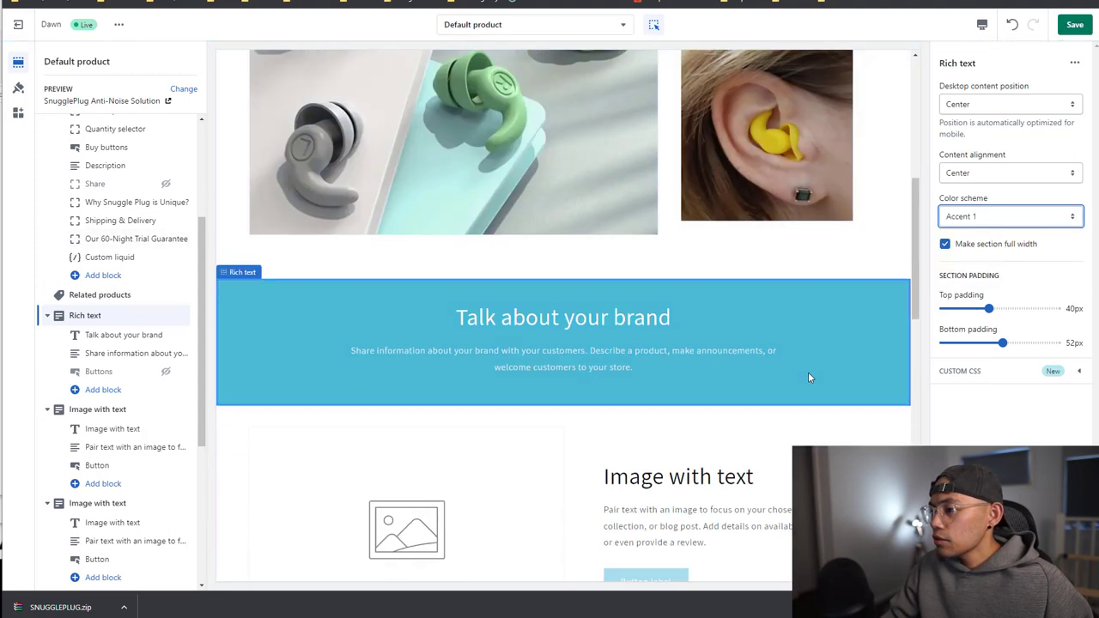
{"action": "left_click", "coordinate": [1003, 218]}
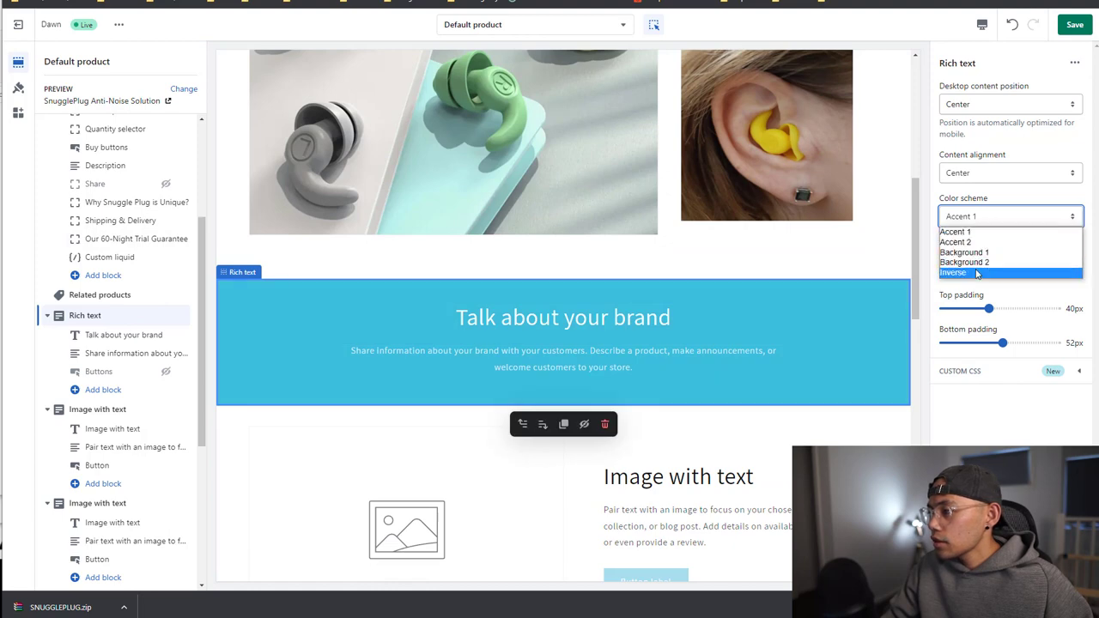
{"action": "left_click", "coordinate": [996, 269]}
{"action": "left_click", "coordinate": [1001, 218]}
{"action": "left_click", "coordinate": [988, 239]}
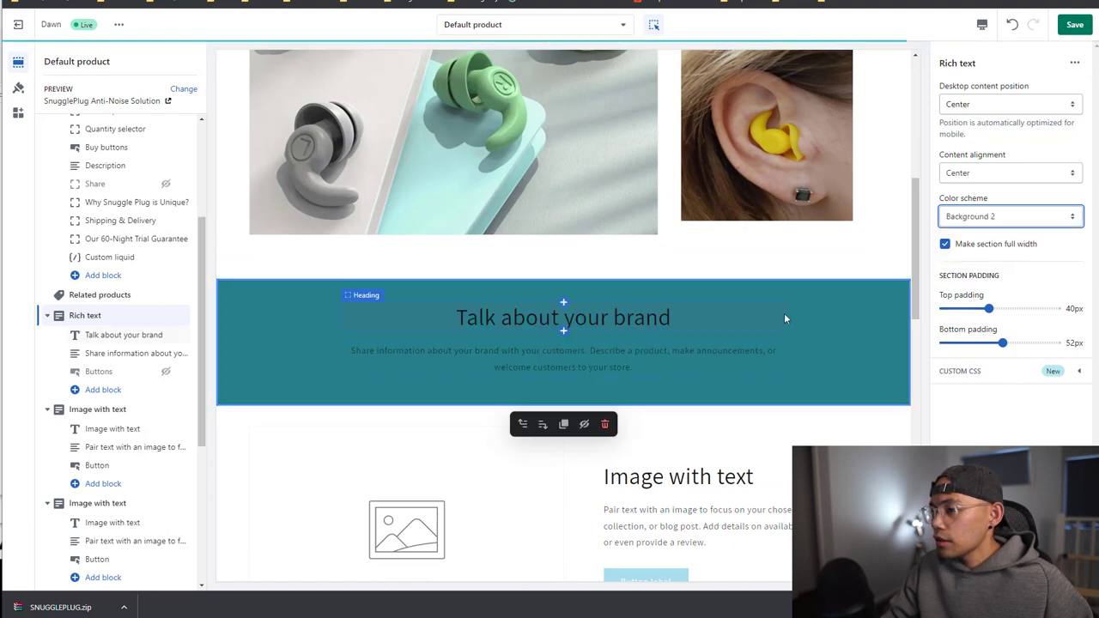
{"action": "left_click", "coordinate": [1000, 217]}
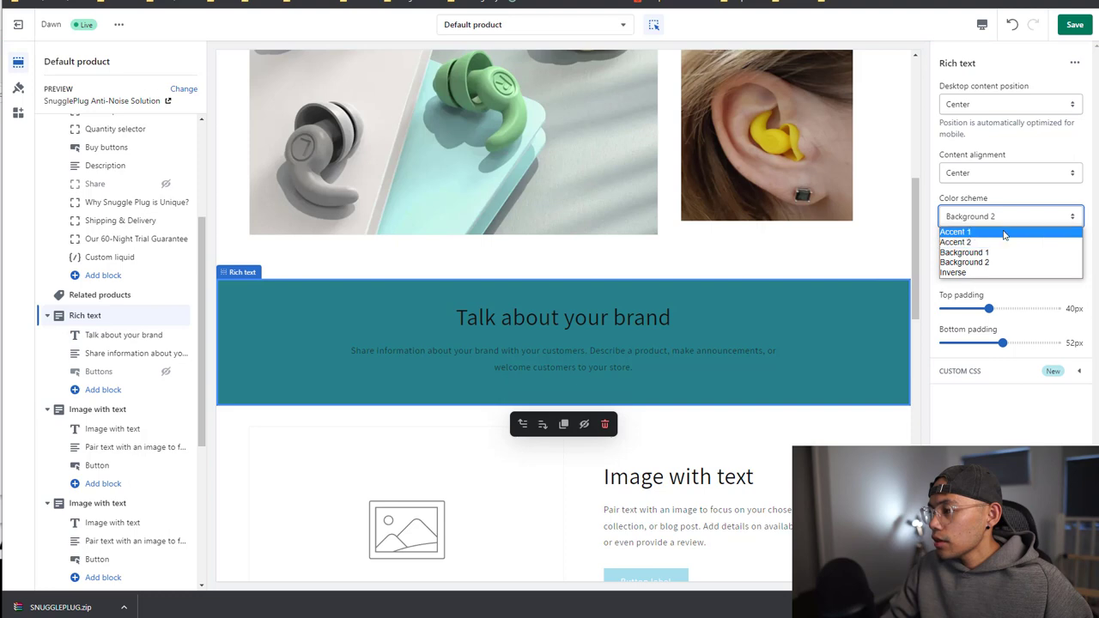
{"action": "left_click", "coordinate": [996, 226]}
Select the section's 'Talk about your brand' heading text for editing
{"action": "left_click", "coordinate": [670, 316]}
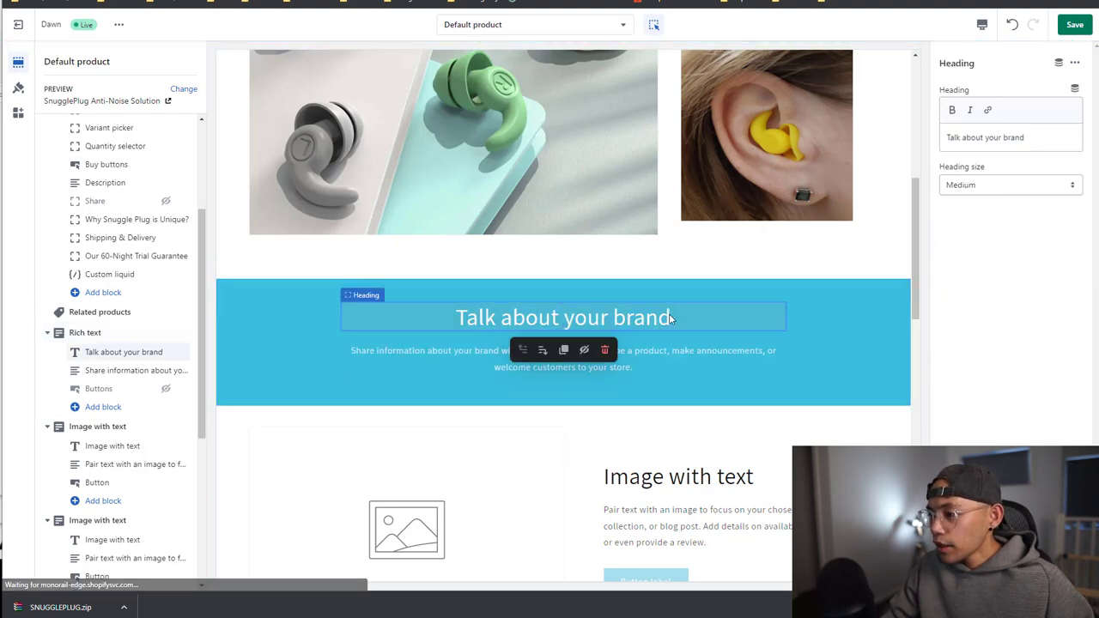
{"action": "triple_click", "coordinate": [657, 319]}
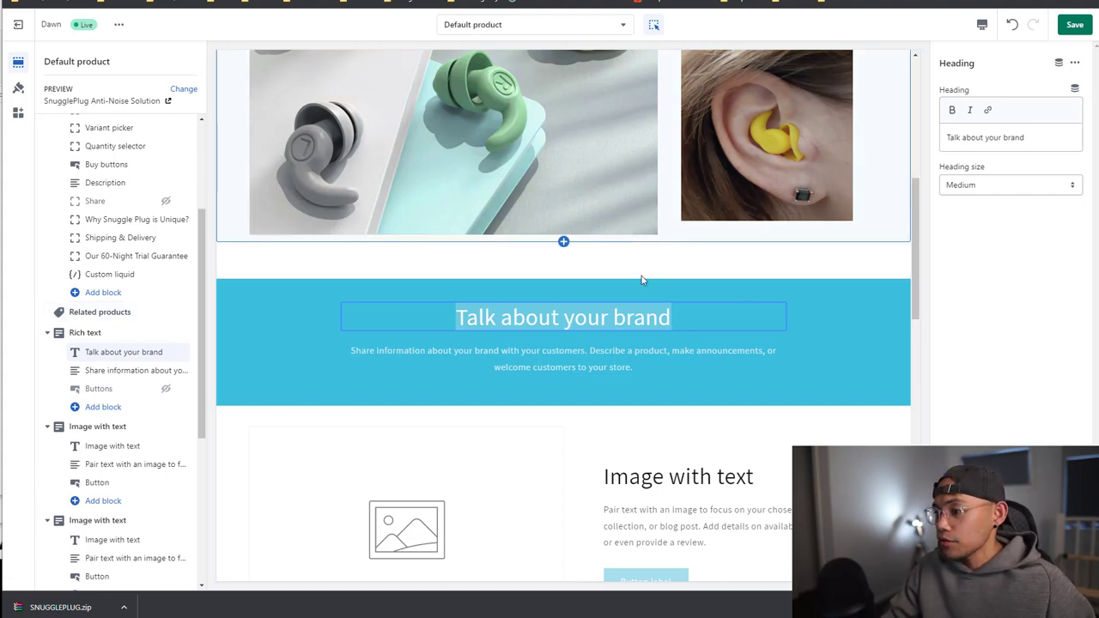
{"action": "left_click", "coordinate": [631, 319]}
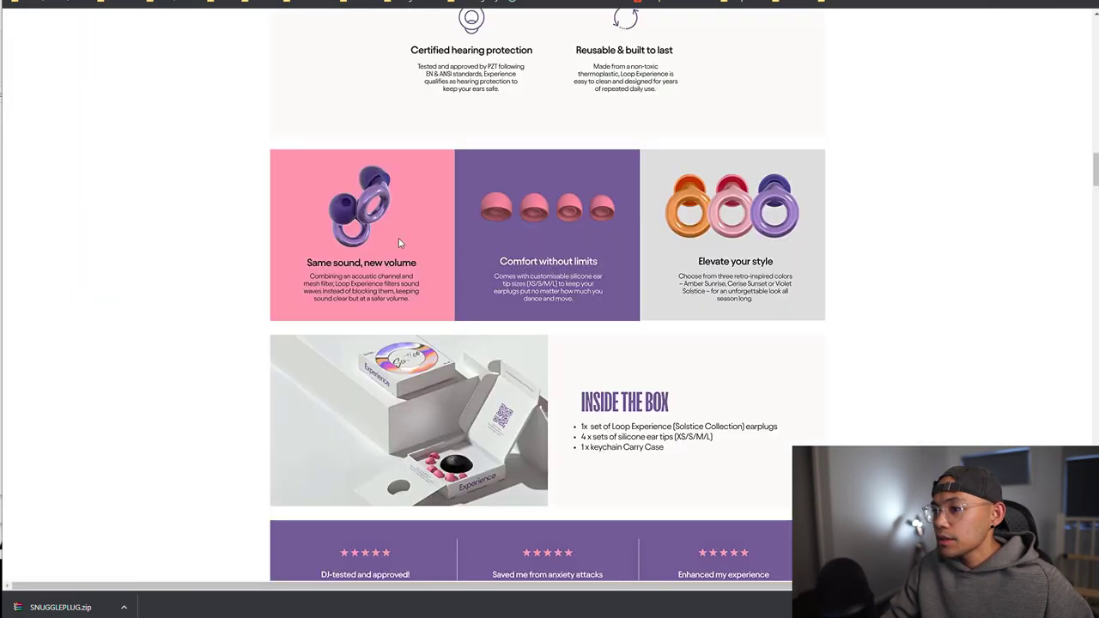
Copy the 'these loop ear plugs have been a game changer' line from the Loop comfort review
{"action": "scroll", "coordinate": [194, 360], "scroll_direction": "down", "scroll_amount": 10}
{"action": "scroll", "coordinate": [350, 292], "scroll_direction": "down", "scroll_amount": 5}
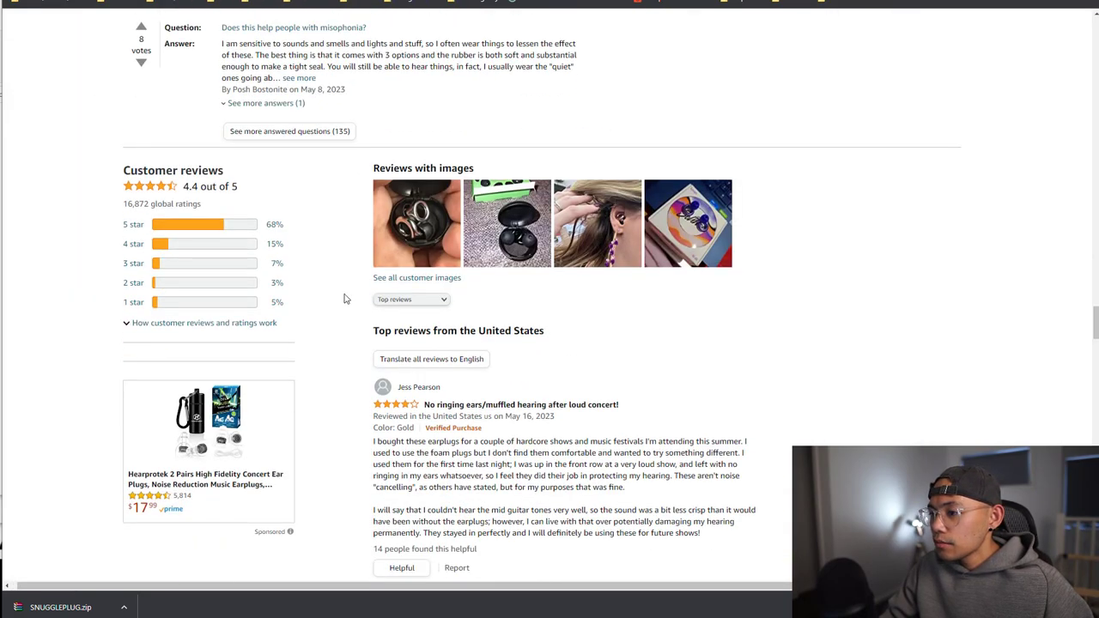
{"action": "scroll", "coordinate": [350, 285], "scroll_direction": "down", "scroll_amount": 3}
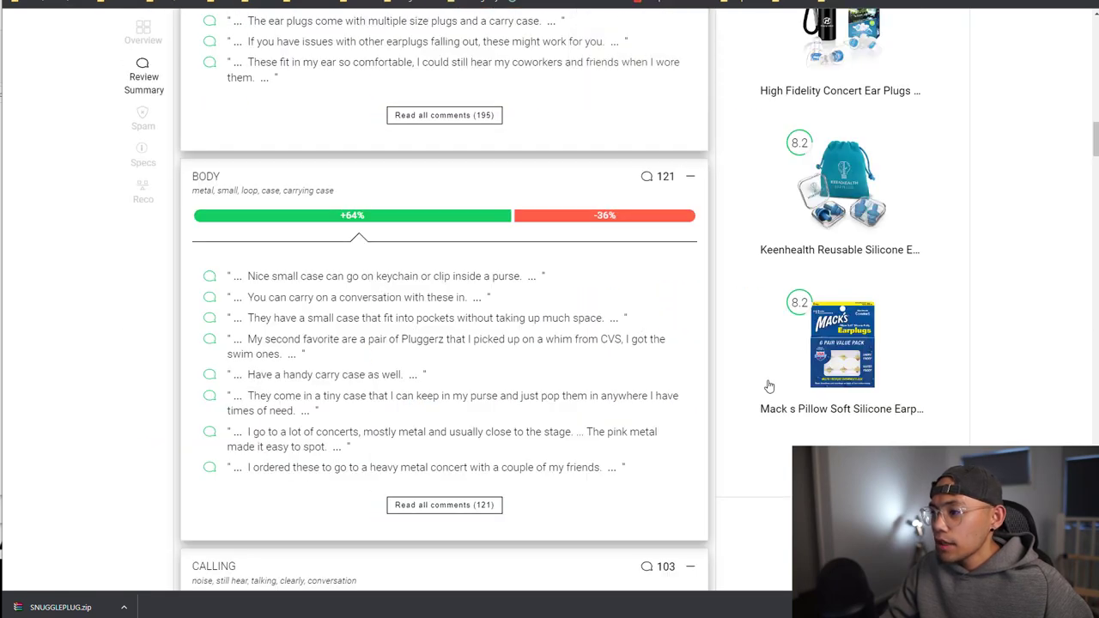
{"action": "scroll", "coordinate": [769, 386], "scroll_direction": "up", "scroll_amount": 13}
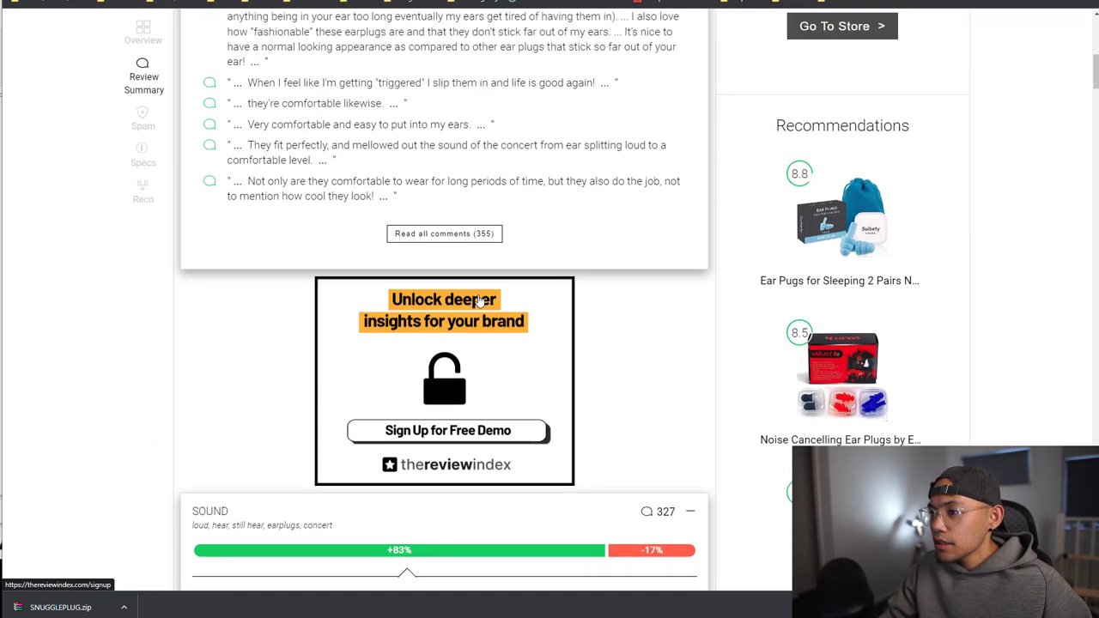
{"action": "scroll", "coordinate": [479, 300], "scroll_direction": "up", "scroll_amount": 3}
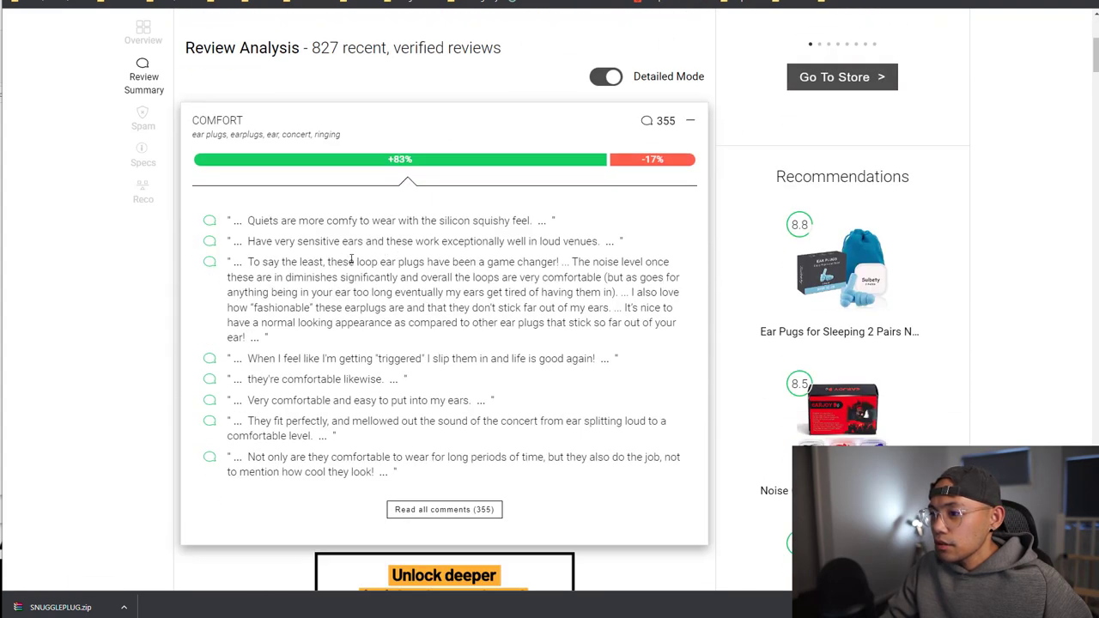
{"action": "left_click_drag", "start_coordinate": [327, 261], "coordinate": [555, 261]}
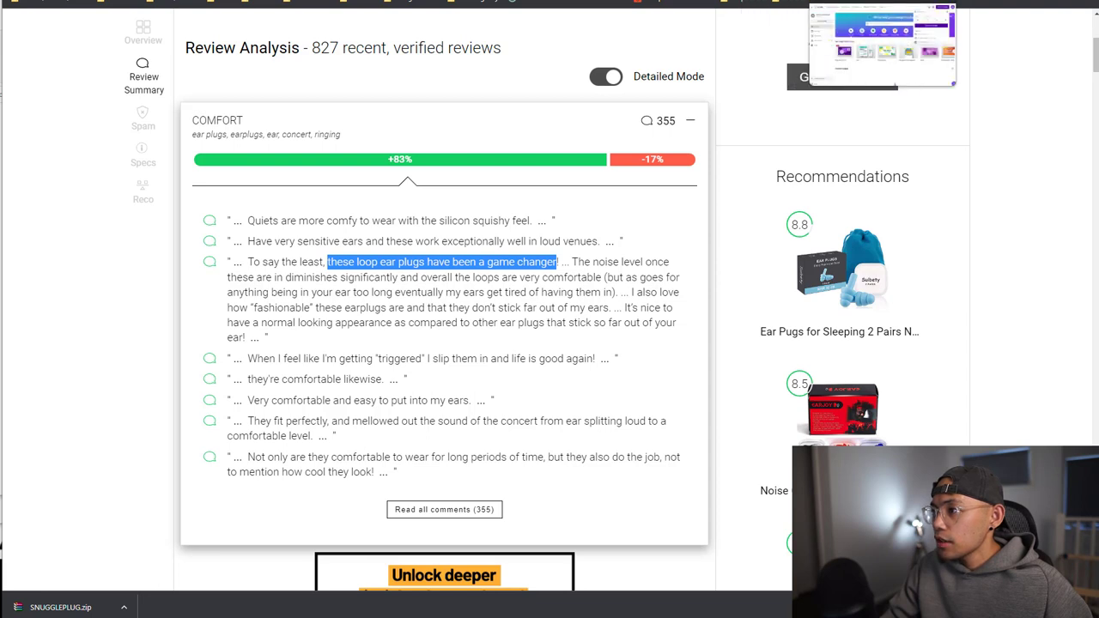
{"action": "left_click", "coordinate": [738, 4]}
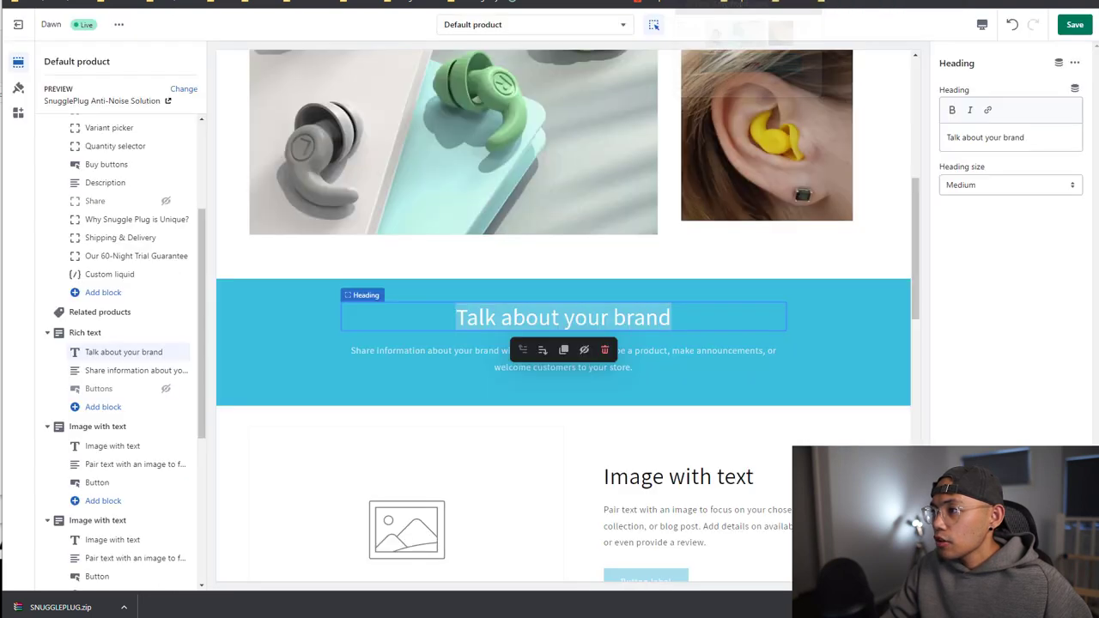
Replace the heading with the quoted "These Snuggle ear plugs have been a game changer"
{"action": "triple_click", "coordinate": [989, 140]}
{"action": "type", "text": "\"these loop ear plugs have been a game changer"}
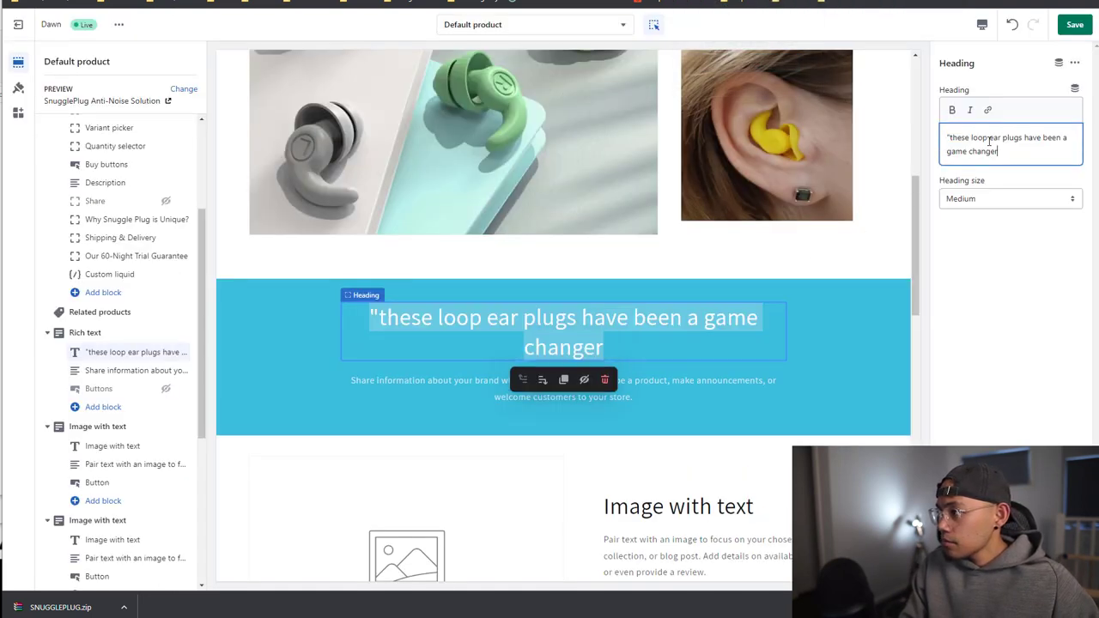
{"action": "type", "text": "\""}
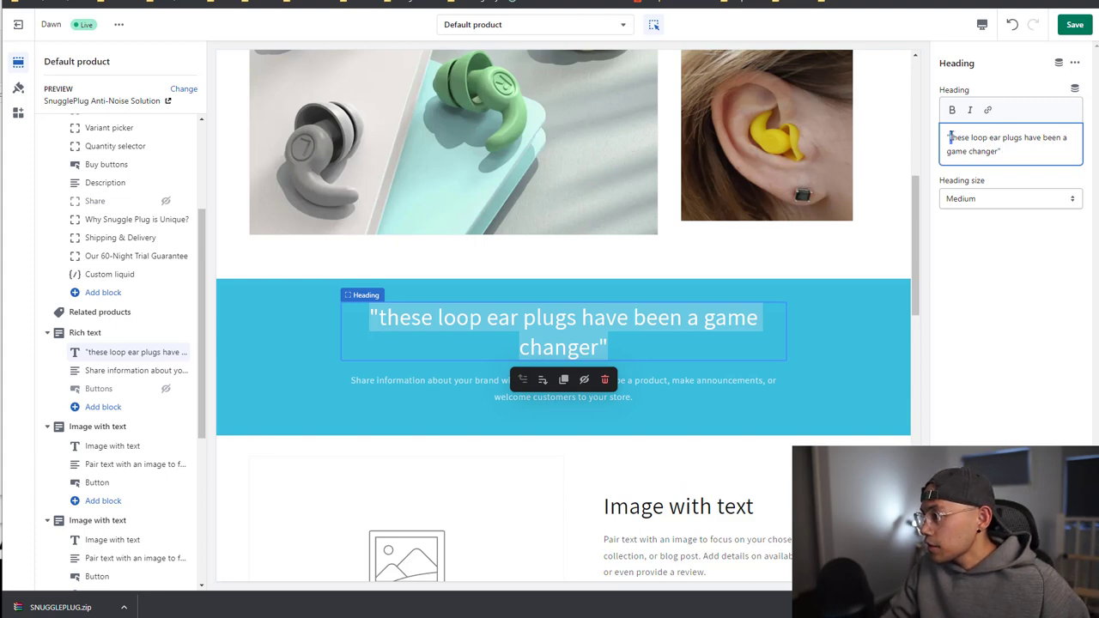
{"action": "left_click", "coordinate": [949, 137]}
{"action": "key", "text": "BackSpace"}
{"action": "type", "text": "T"}
{"action": "left_click_drag", "start_coordinate": [991, 137], "coordinate": [973, 138]}
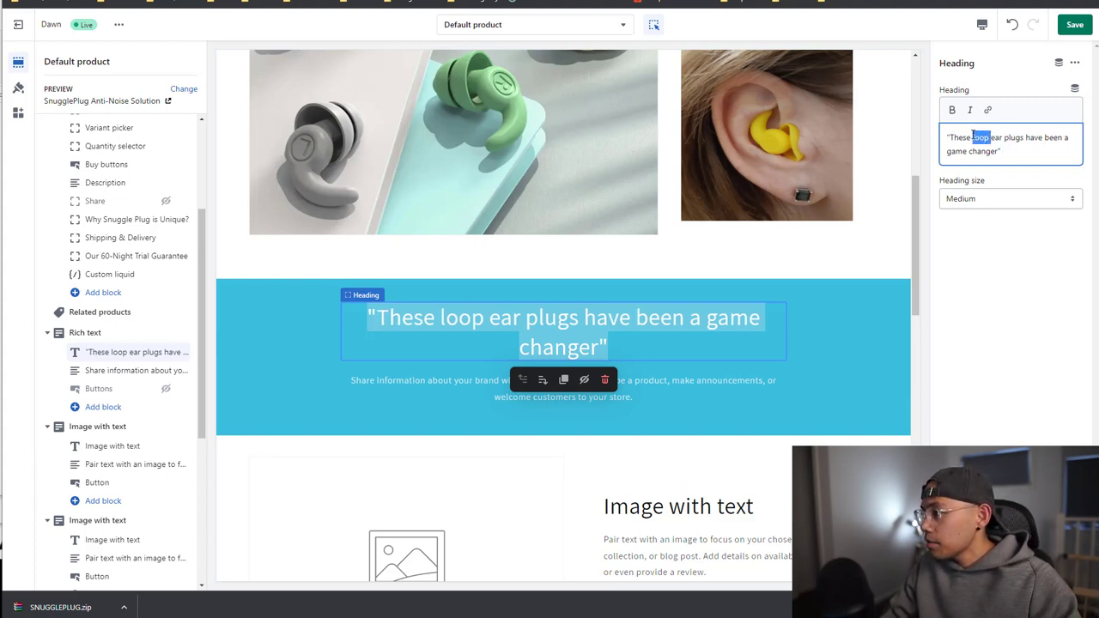
{"action": "key", "text": "BackSpace"}
{"action": "type", "text": "Snugg"}
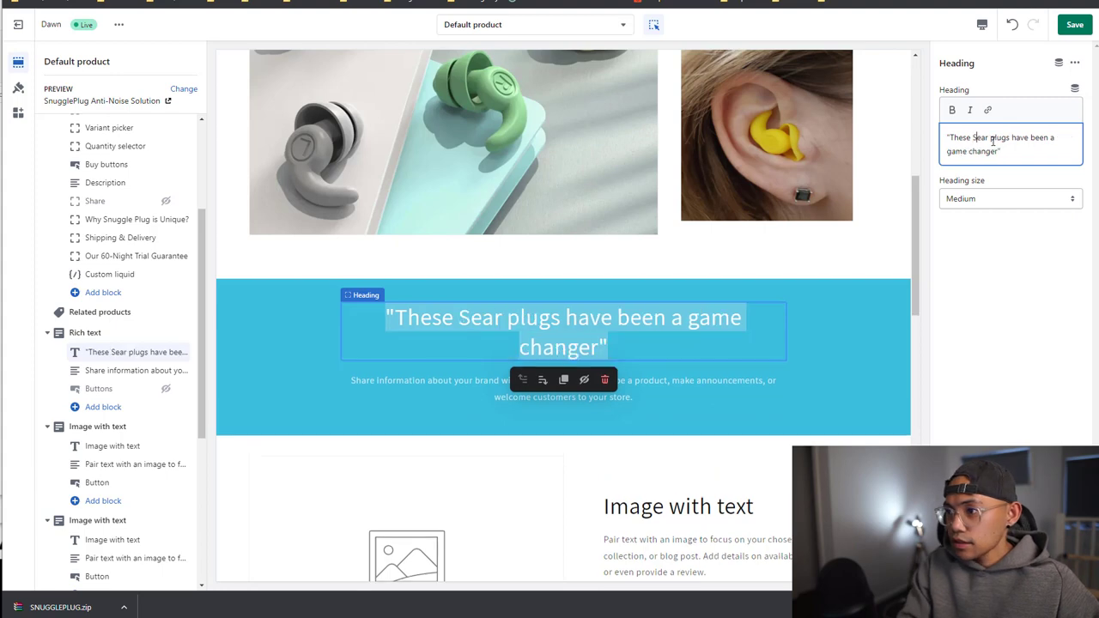
{"action": "type", "text": "le"}
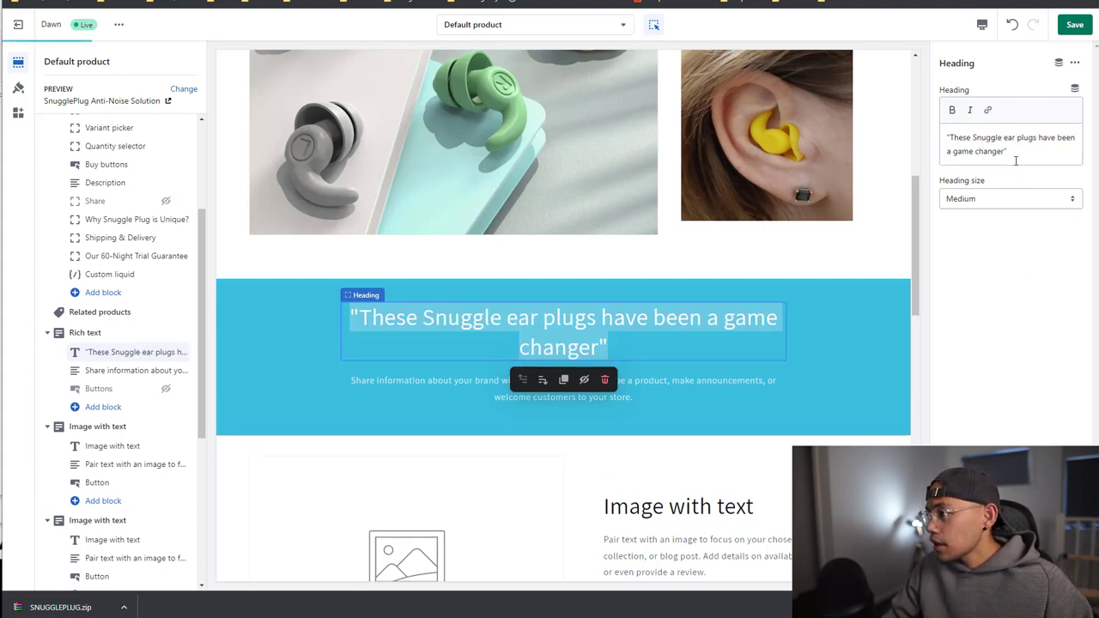
{"action": "left_click", "coordinate": [675, 384]}
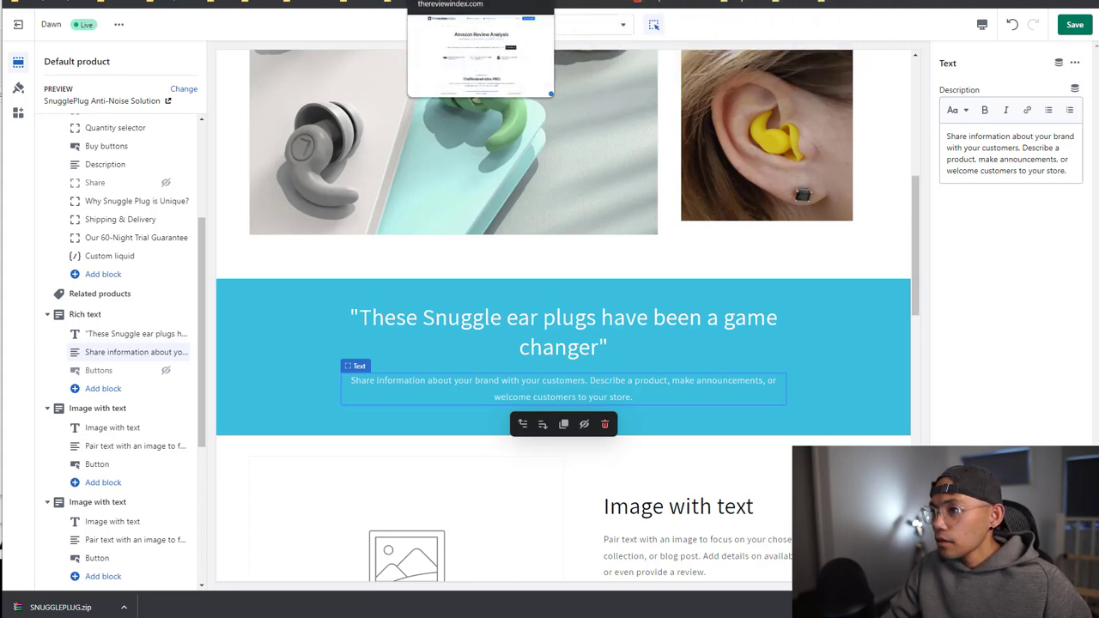
Replace the placeholder description with the quoted review, changing 'loop' to 'Snuggle'
{"action": "left_click", "coordinate": [541, 5]}
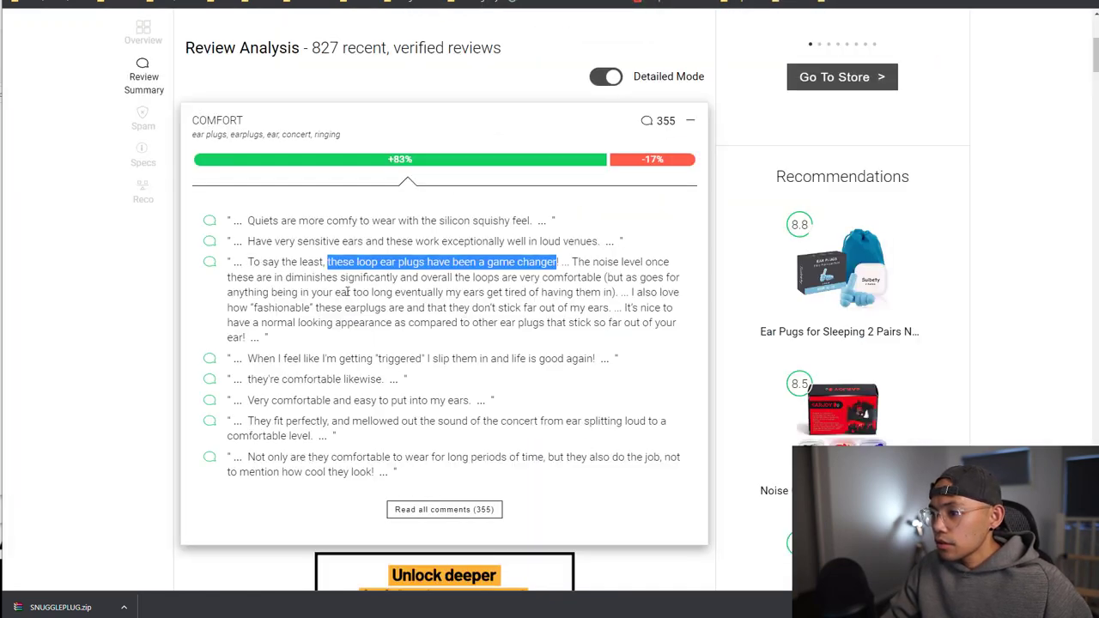
{"action": "left_click_drag", "start_coordinate": [249, 262], "coordinate": [249, 337]}
{"action": "key", "text": "ctrl+c"}
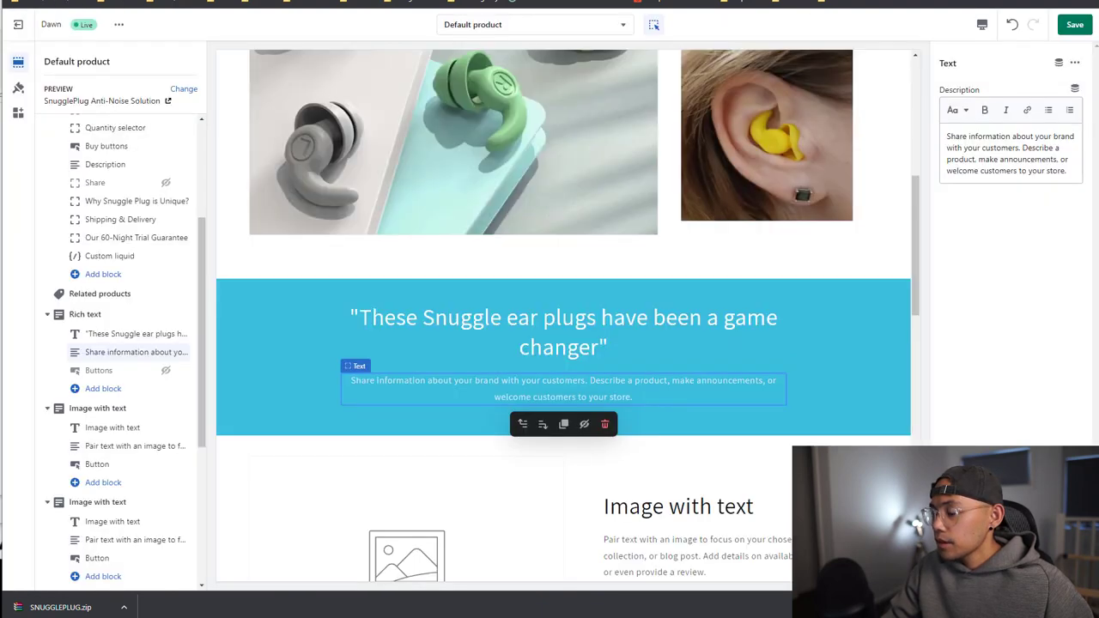
{"action": "key", "text": "ctrl+a"}
{"action": "type", "text": "\""}
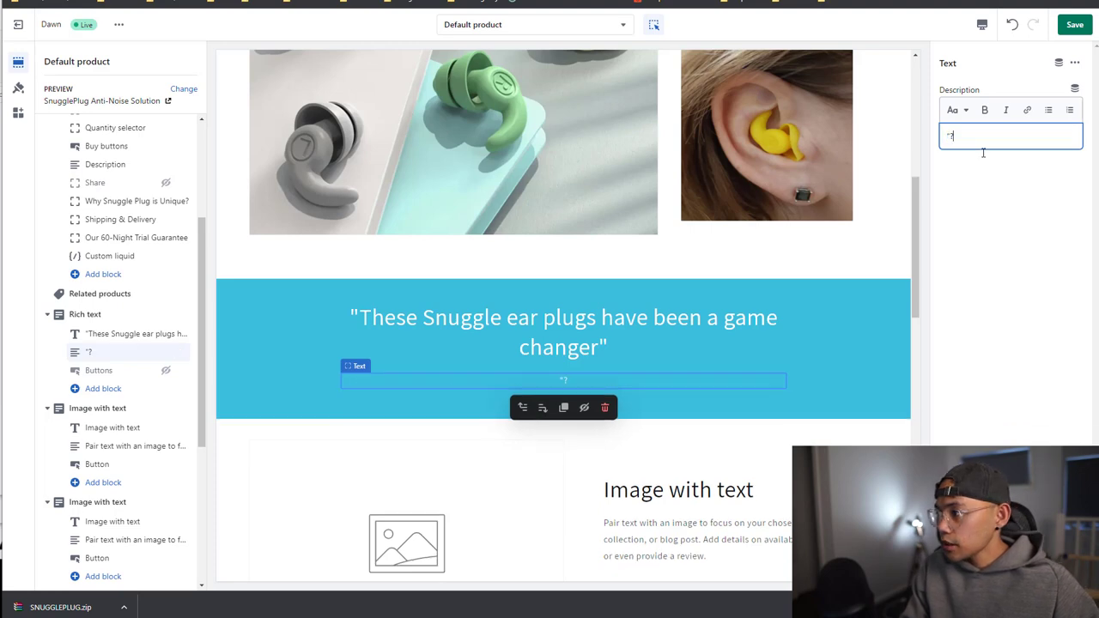
{"action": "key", "text": "ctrl+v"}
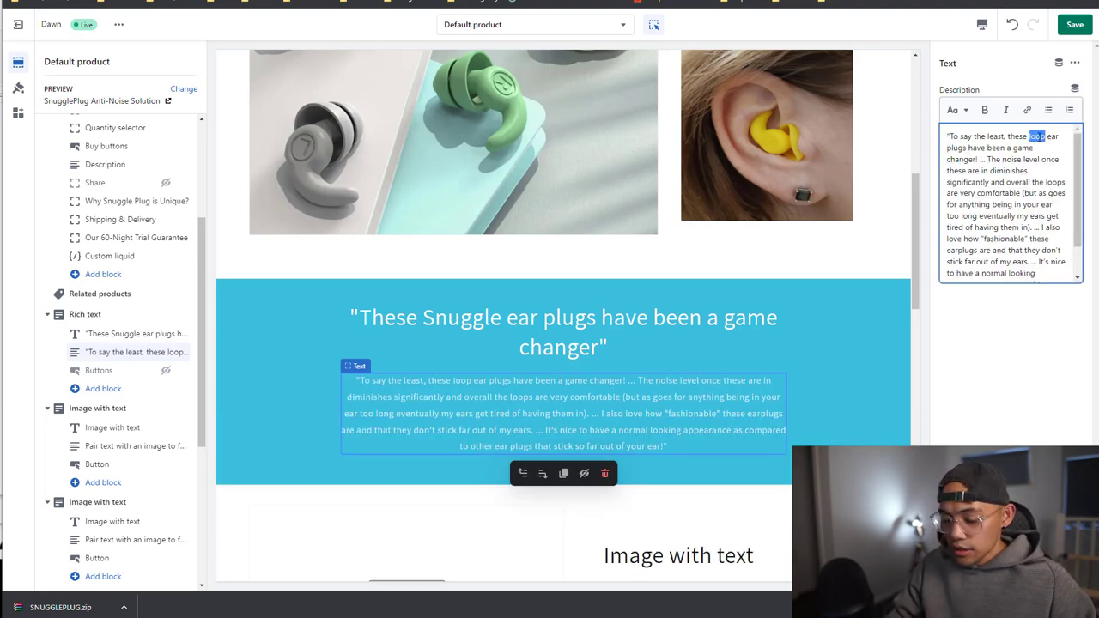
{"action": "type", "text": "Snuggle"}
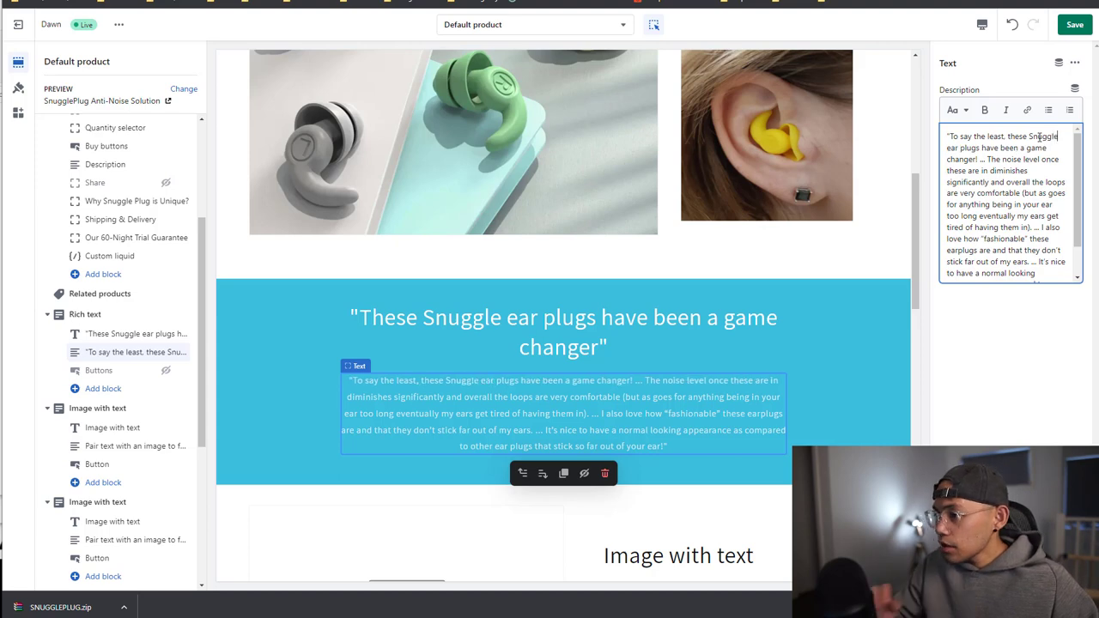
{"action": "scroll", "coordinate": [1048, 267], "scroll_direction": "down", "scroll_amount": 2}
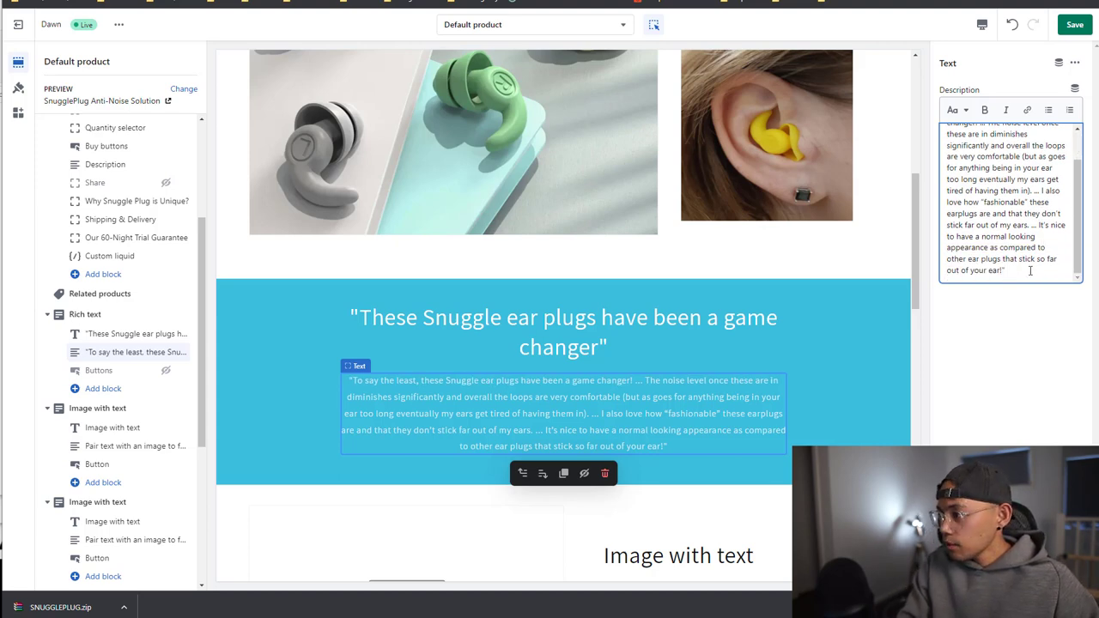
Sign the review with a bold credit giving the reviewer's name and USA
{"action": "type", "text": "-"}
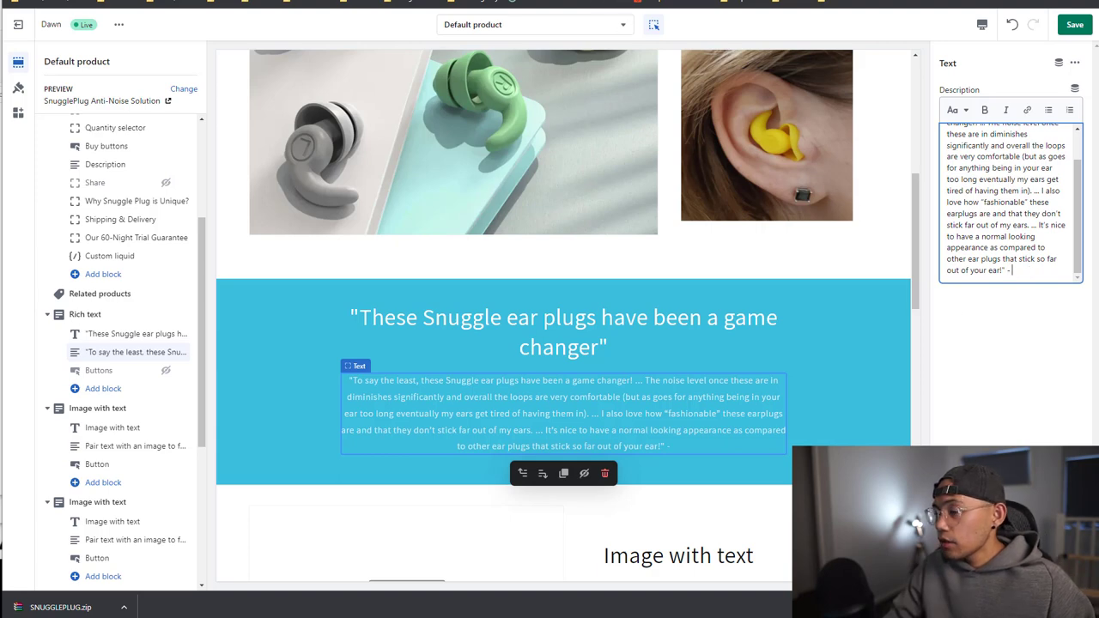
{"action": "left_click", "coordinate": [516, 3]}
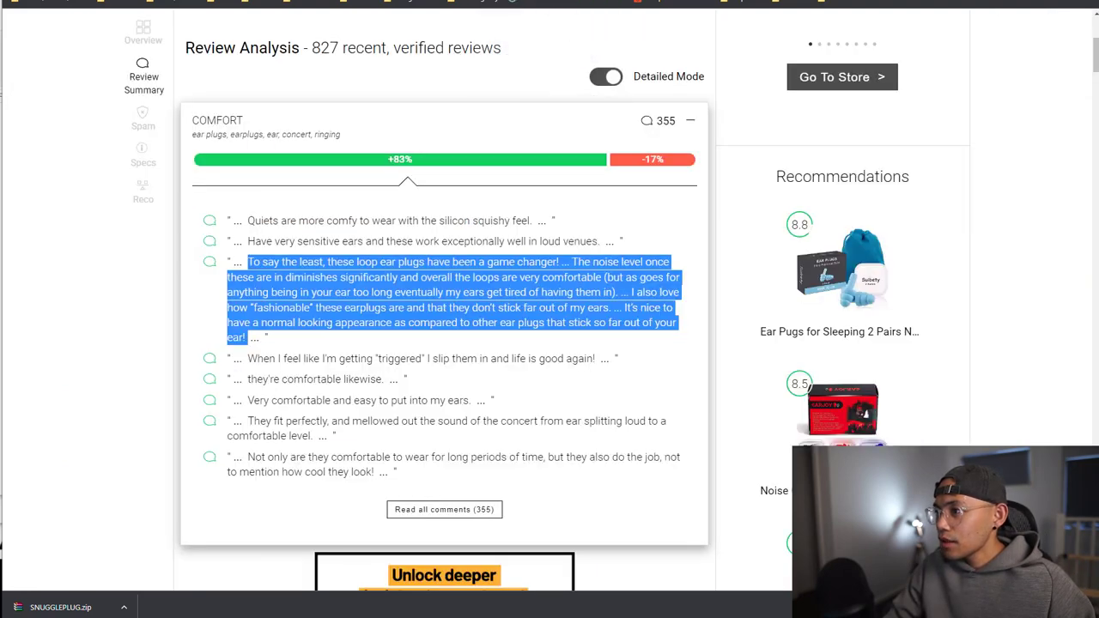
{"action": "key", "text": "ctrl+shift+Tab"}
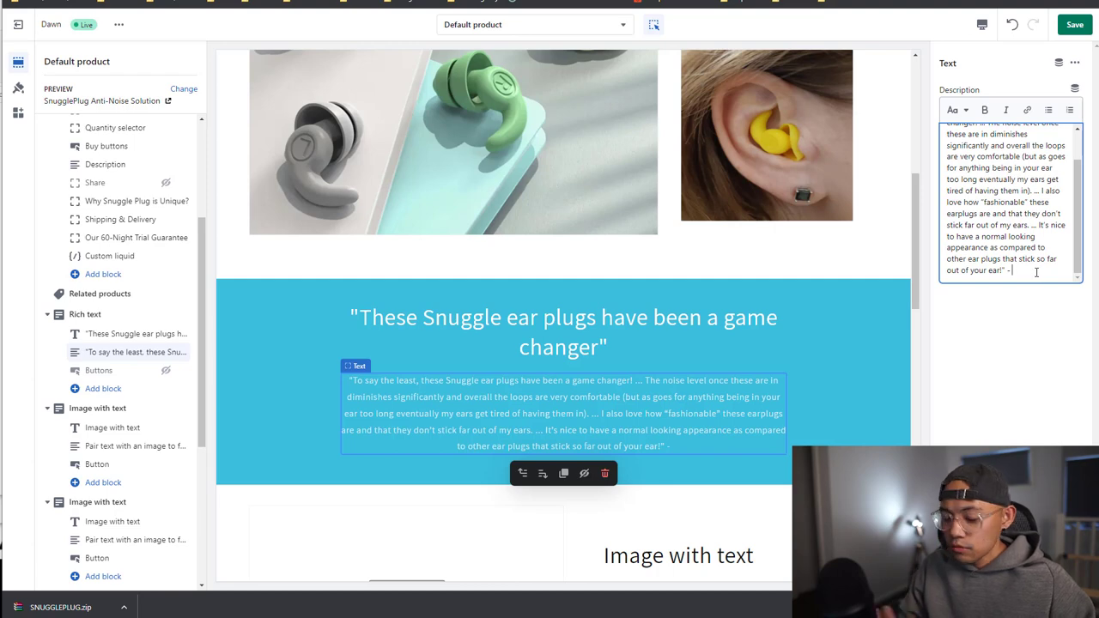
{"action": "type", "text": "Andrew J. -"}
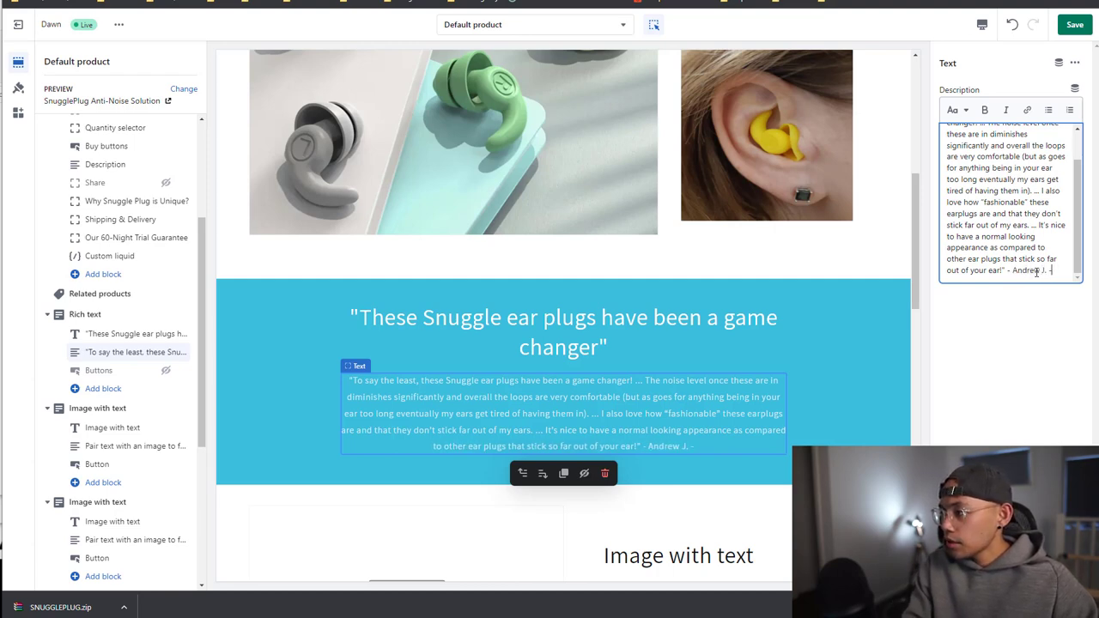
{"action": "key", "text": "BackSpace"}
{"action": "type", "text": "USA"}
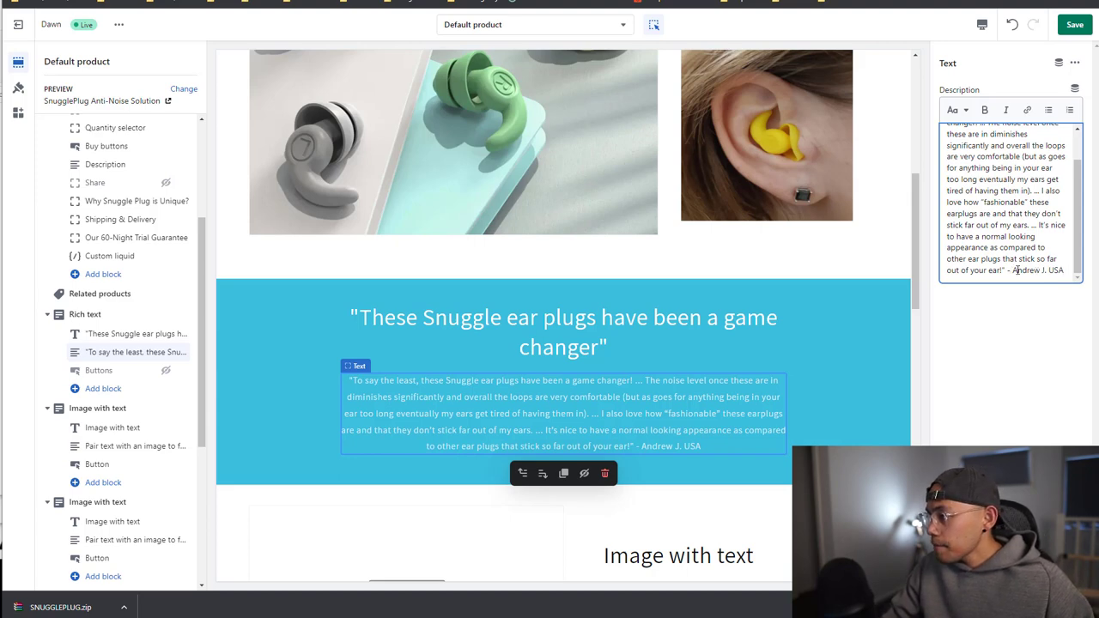
{"action": "left_click_drag", "start_coordinate": [1014, 270], "coordinate": [1089, 275]}
{"action": "key", "text": "ctrl+b"}
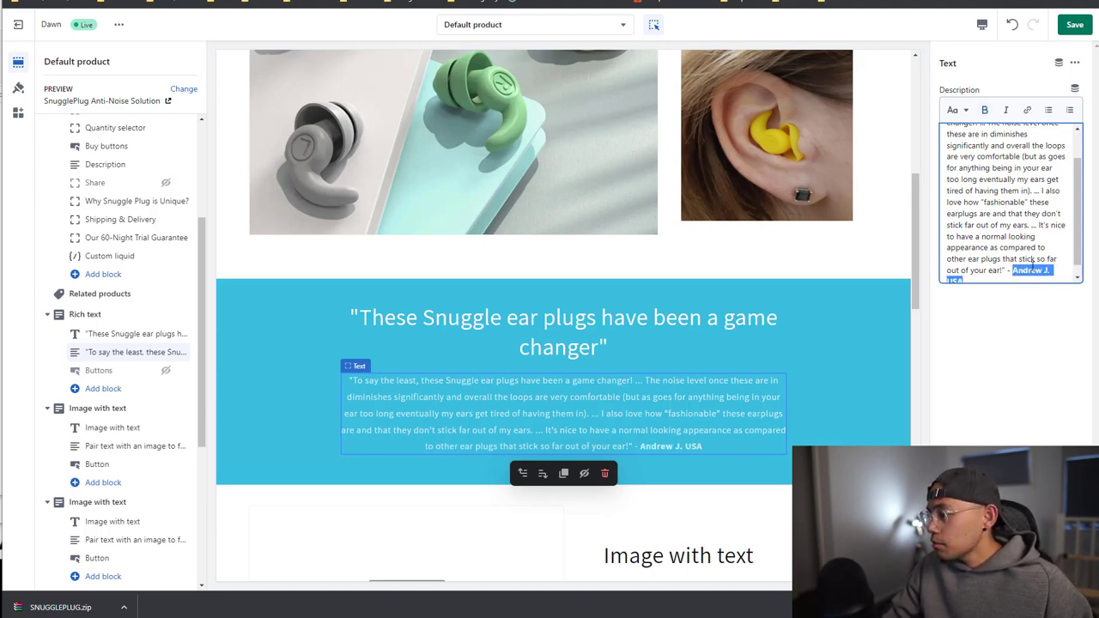
{"action": "scroll", "coordinate": [1013, 214], "scroll_direction": "down", "scroll_amount": 1}
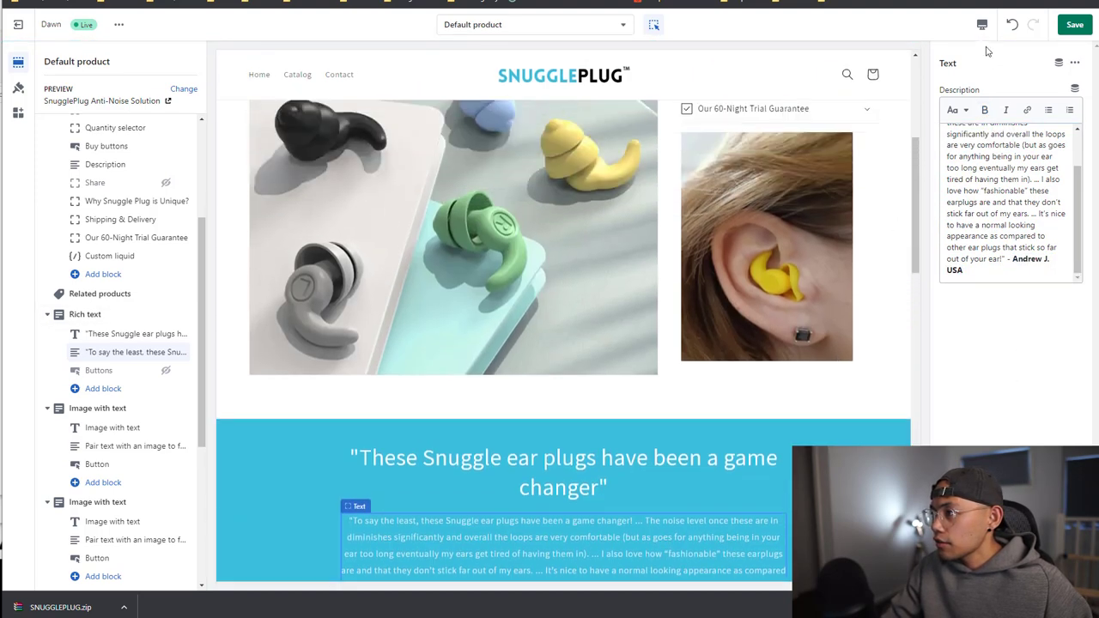
Check the testimonial in the mobile preview, then return the preview to desktop width
{"action": "left_click", "coordinate": [983, 26]}
{"action": "left_click", "coordinate": [1008, 53]}
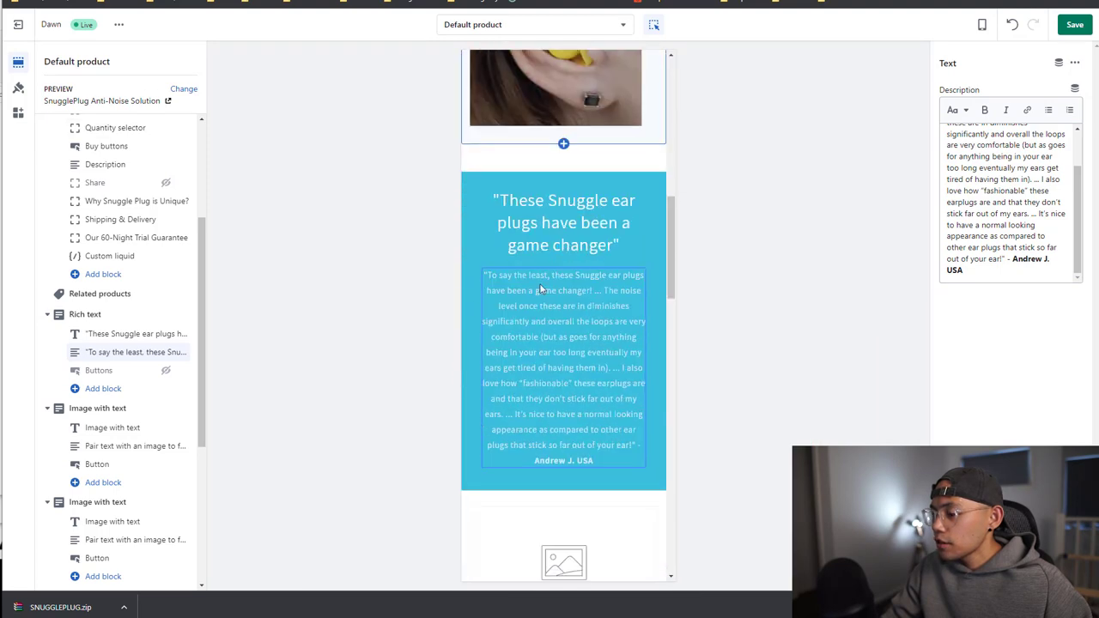
{"action": "scroll", "coordinate": [582, 471], "scroll_direction": "up", "scroll_amount": 10}
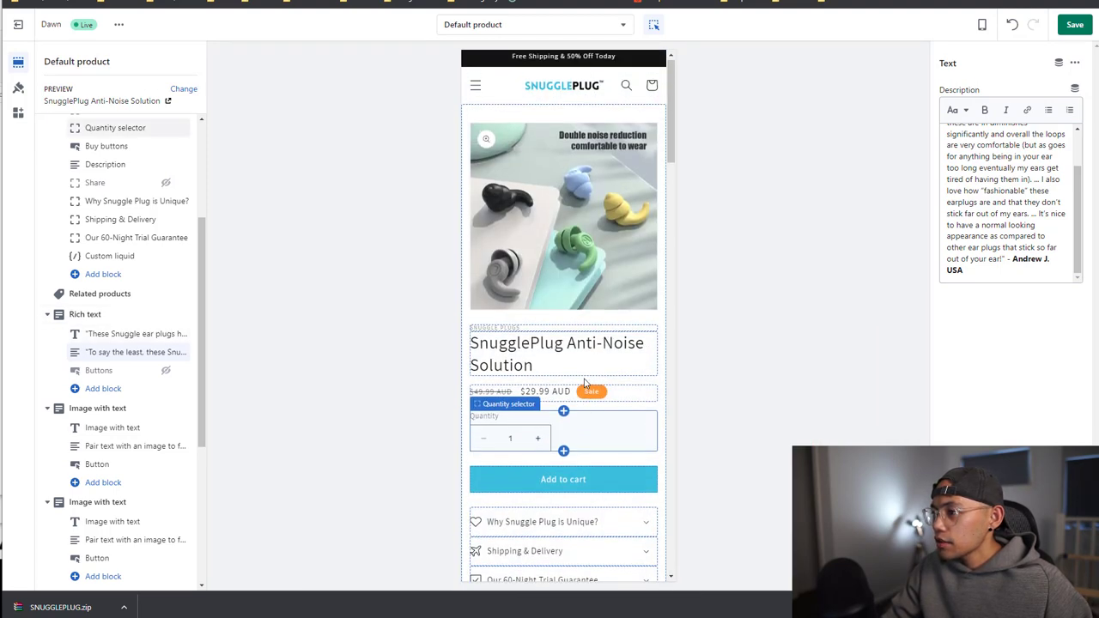
{"action": "scroll", "coordinate": [620, 245], "scroll_direction": "down", "scroll_amount": 3}
{"action": "left_click", "coordinate": [981, 24]}
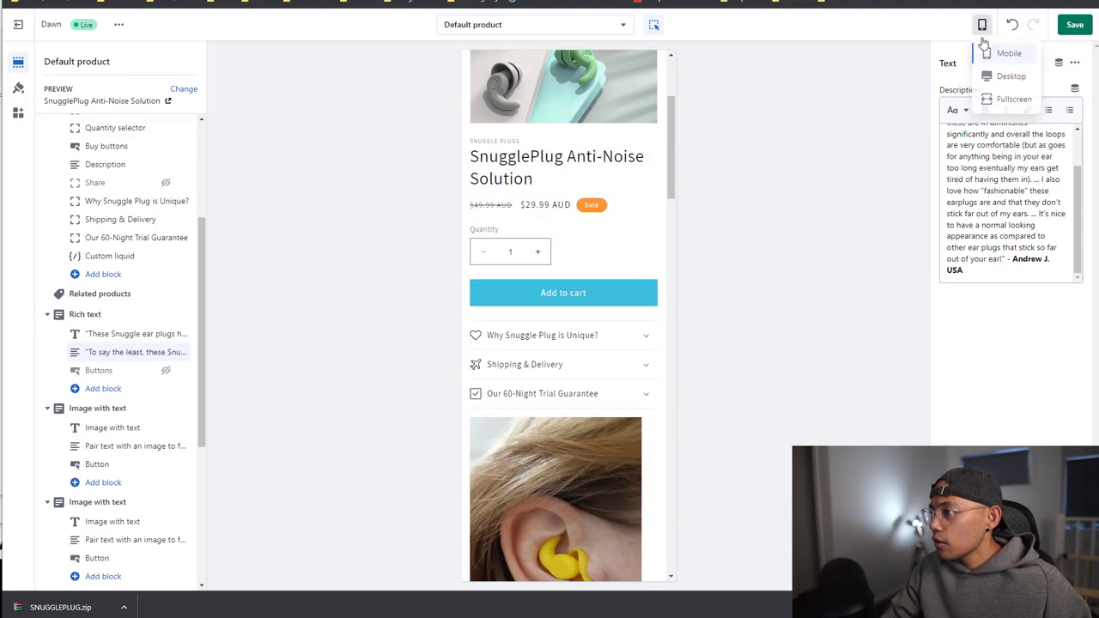
{"action": "left_click", "coordinate": [1011, 78]}
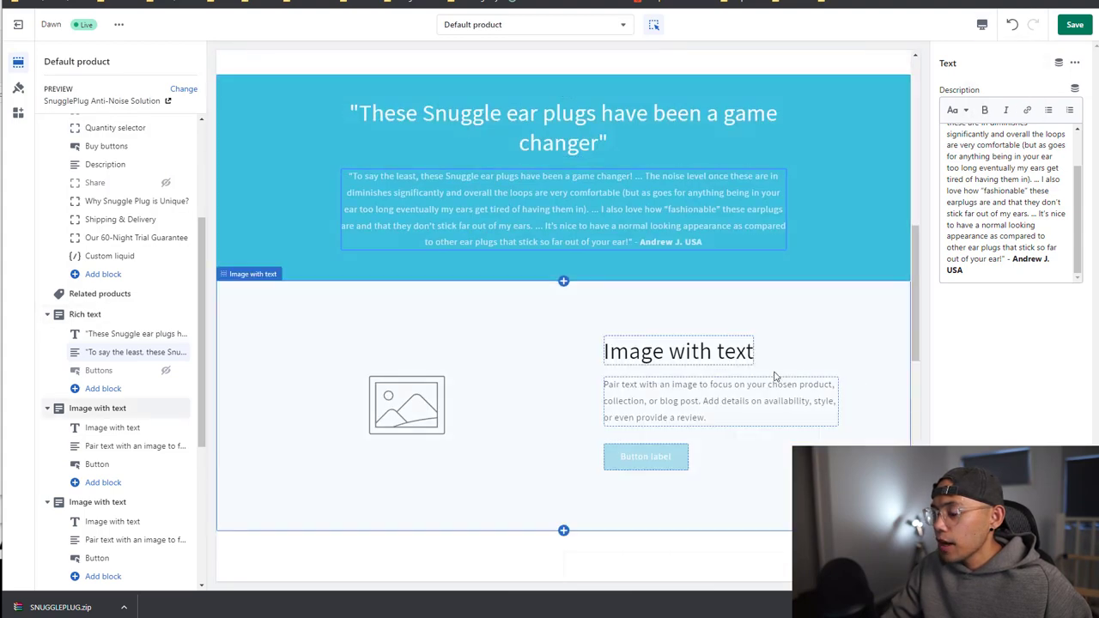
{"action": "scroll", "coordinate": [771, 376], "scroll_direction": "down", "scroll_amount": 2}
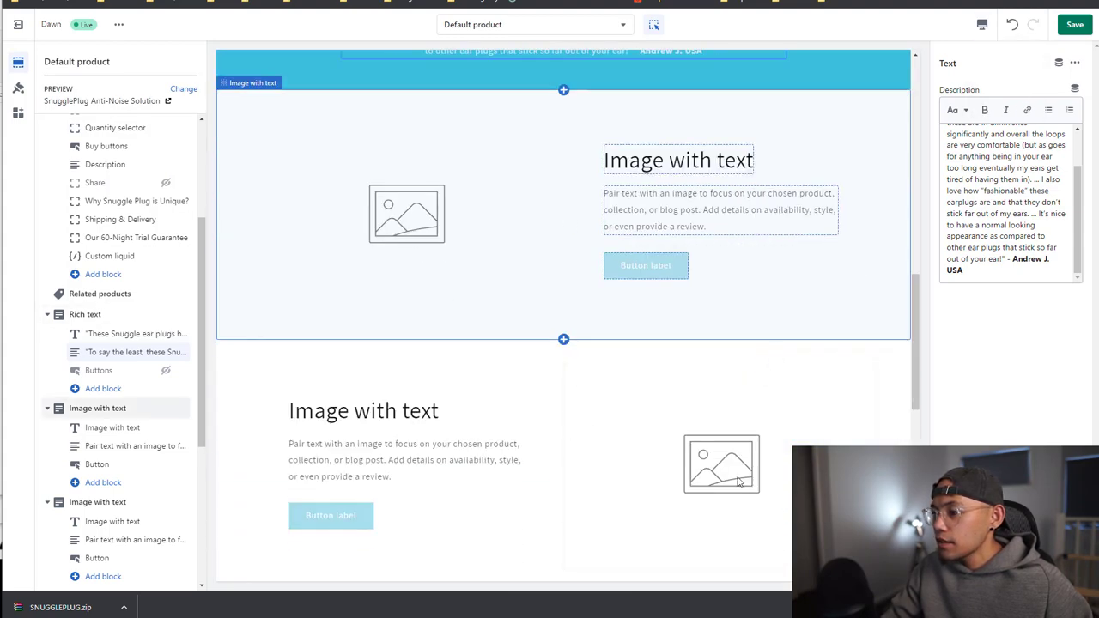
{"action": "left_click", "coordinate": [550, 2]}
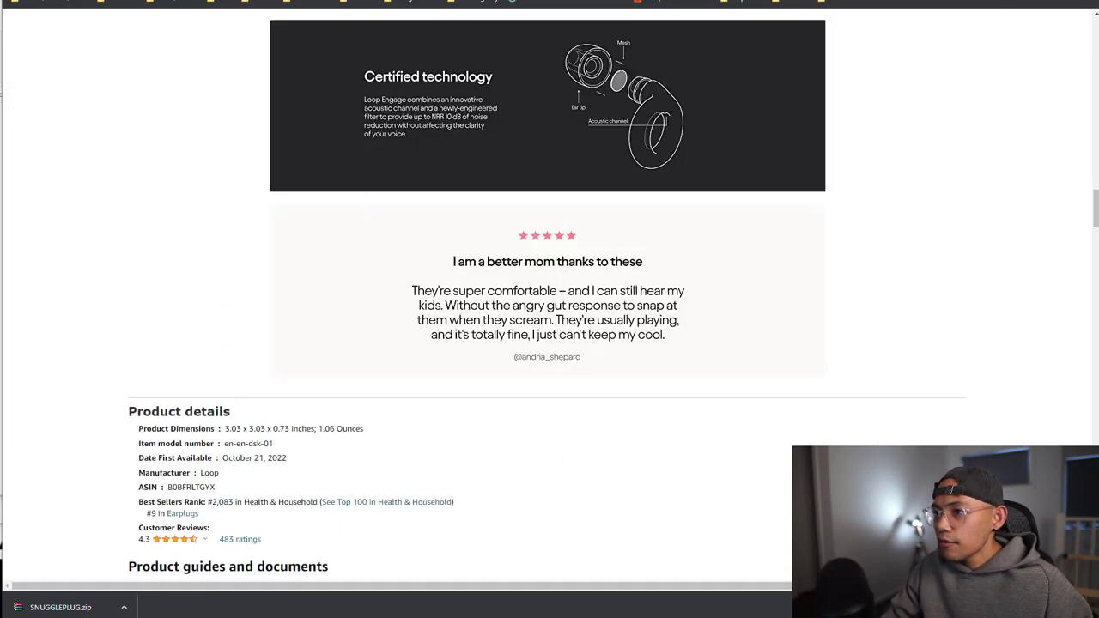
Save the green earplug banner image from the AliExpress description as image 12.jpg
{"action": "key", "text": "ctrl+Tab"}
{"action": "scroll", "coordinate": [191, 61], "scroll_direction": "up", "scroll_amount": 15}
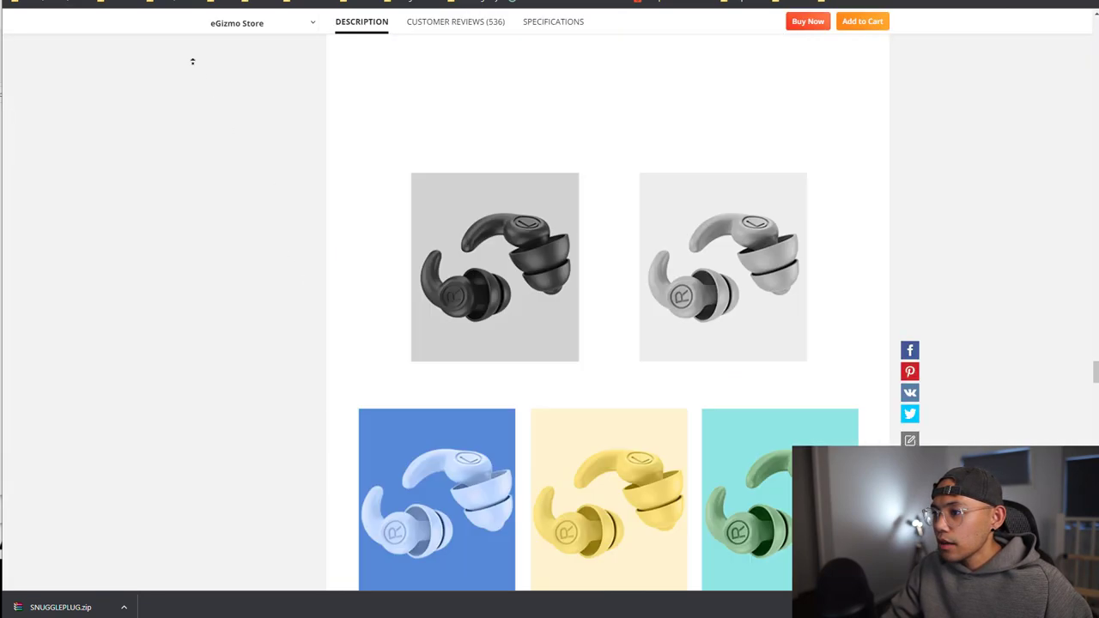
{"action": "scroll", "coordinate": [169, 145], "scroll_direction": "down", "scroll_amount": 5}
{"action": "scroll", "coordinate": [287, 327], "scroll_direction": "up", "scroll_amount": 3}
{"action": "scroll", "coordinate": [280, 289], "scroll_direction": "down", "scroll_amount": 2}
{"action": "scroll", "coordinate": [280, 288], "scroll_direction": "down", "scroll_amount": 3}
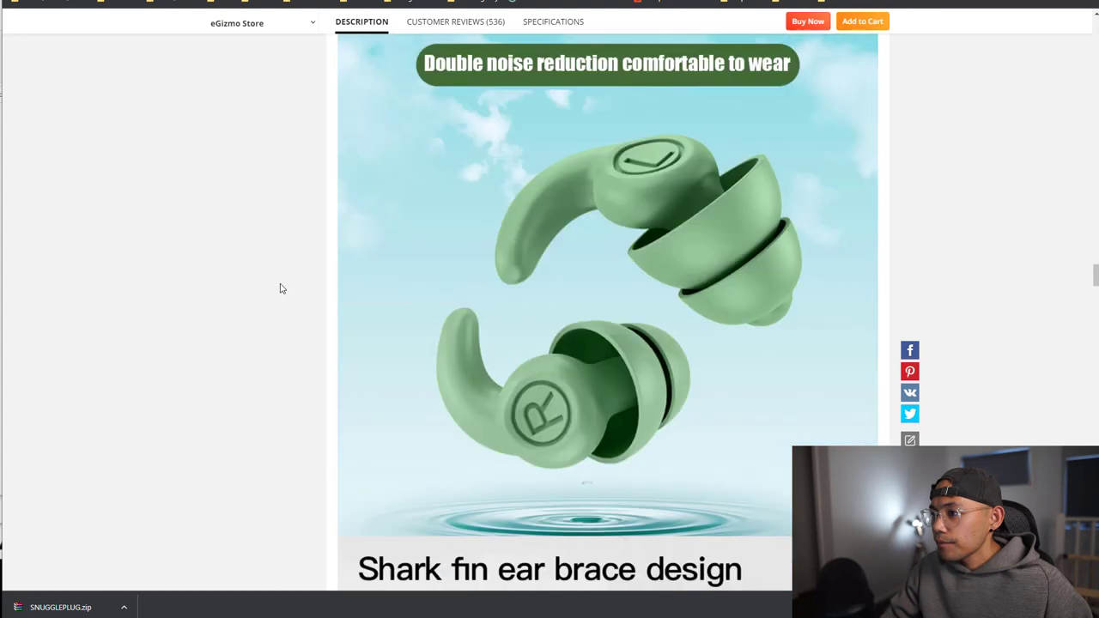
{"action": "scroll", "coordinate": [280, 287], "scroll_direction": "up", "scroll_amount": 1}
{"action": "scroll", "coordinate": [280, 287], "scroll_direction": "down", "scroll_amount": 1}
{"action": "right_click", "coordinate": [631, 213]}
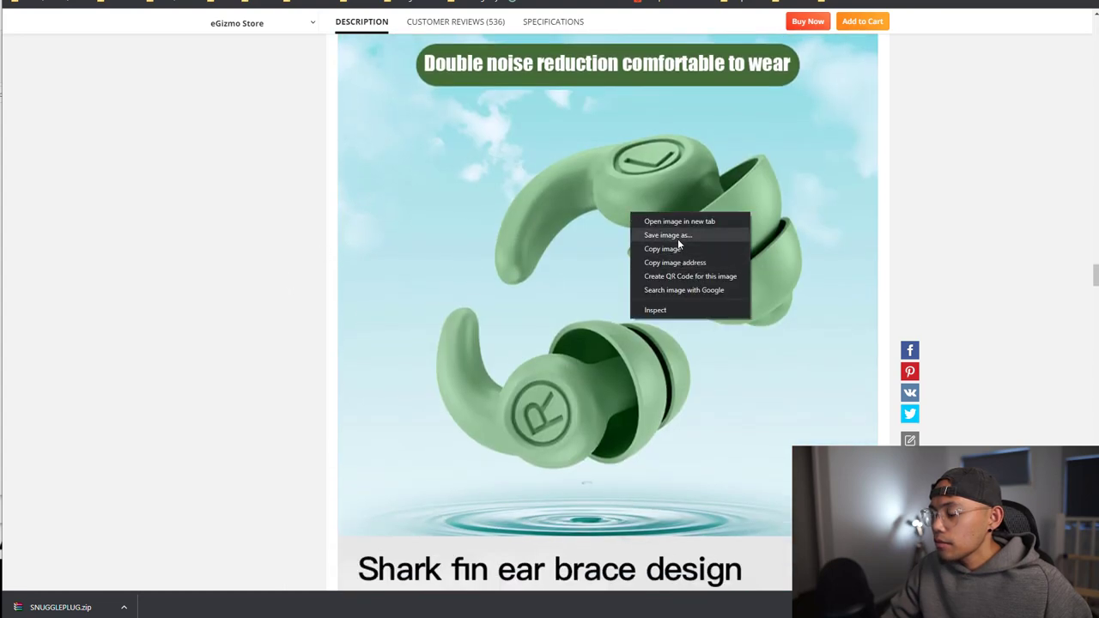
{"action": "left_click", "coordinate": [678, 237]}
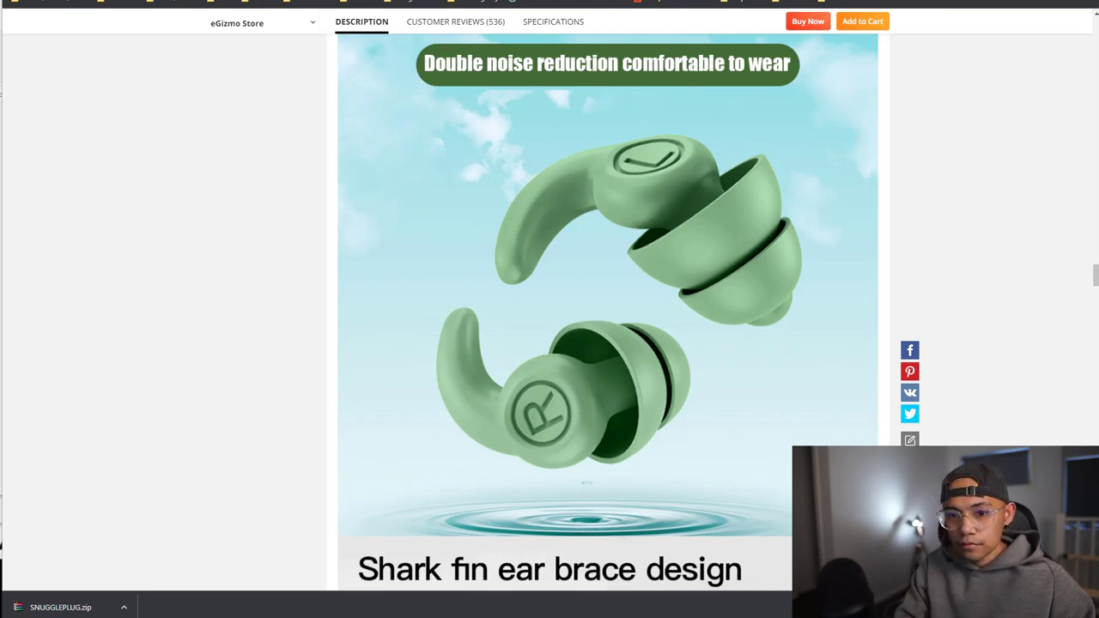
Save the shark fin ear-fit product image as image 2.jpg
{"action": "scroll", "coordinate": [369, 312], "scroll_direction": "down", "scroll_amount": 5}
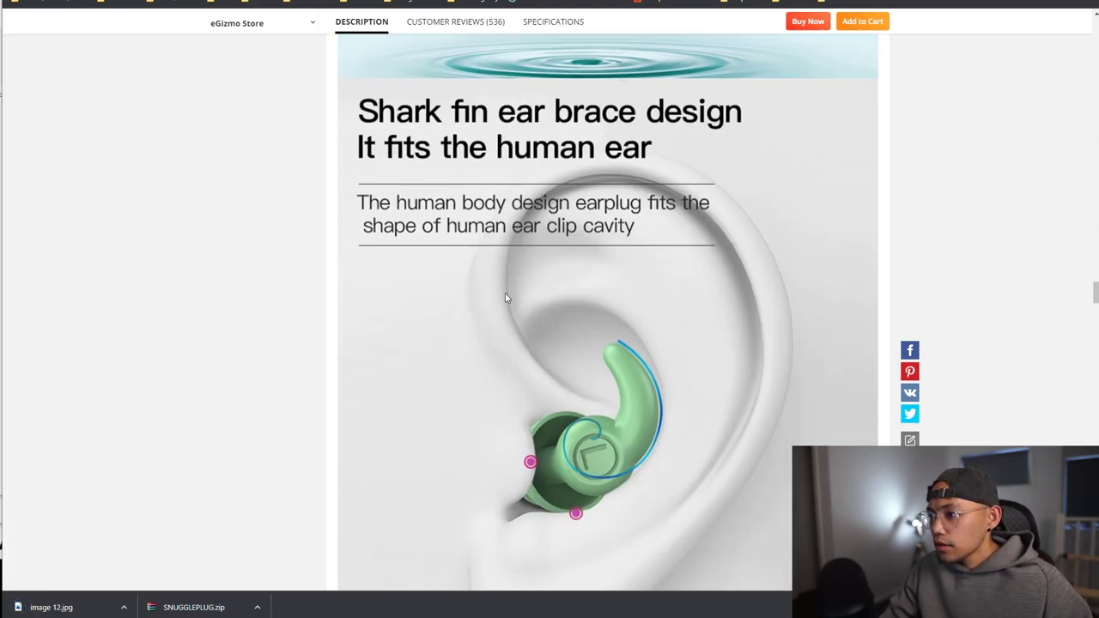
{"action": "scroll", "coordinate": [599, 324], "scroll_direction": "down", "scroll_amount": 3}
{"action": "scroll", "coordinate": [599, 322], "scroll_direction": "up", "scroll_amount": 2}
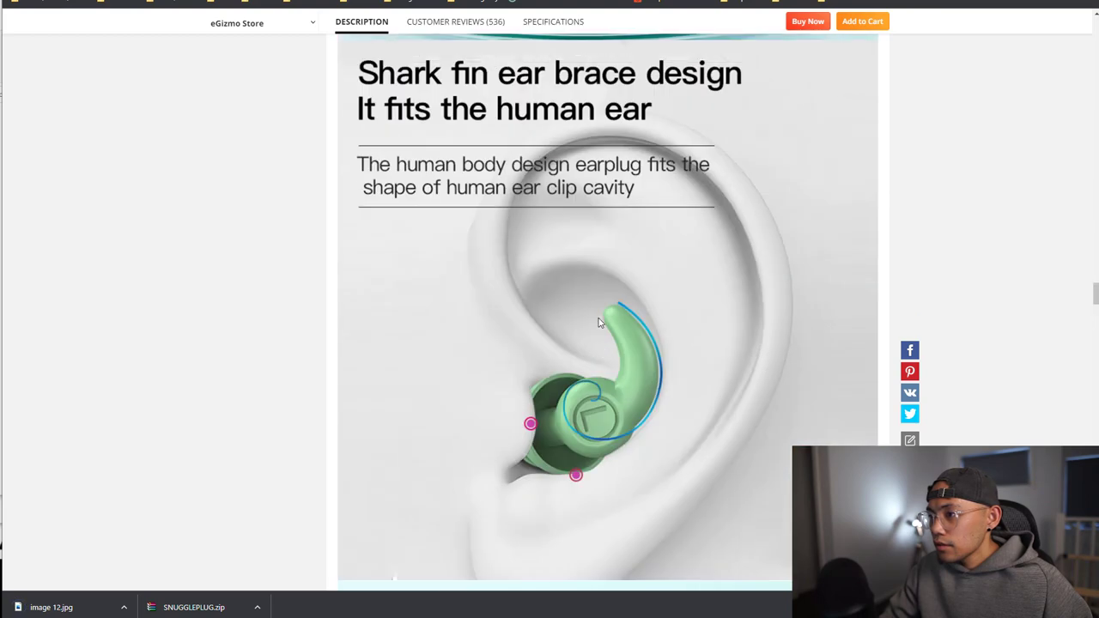
{"action": "scroll", "coordinate": [604, 318], "scroll_direction": "down", "scroll_amount": 2}
{"action": "right_click", "coordinate": [610, 216]}
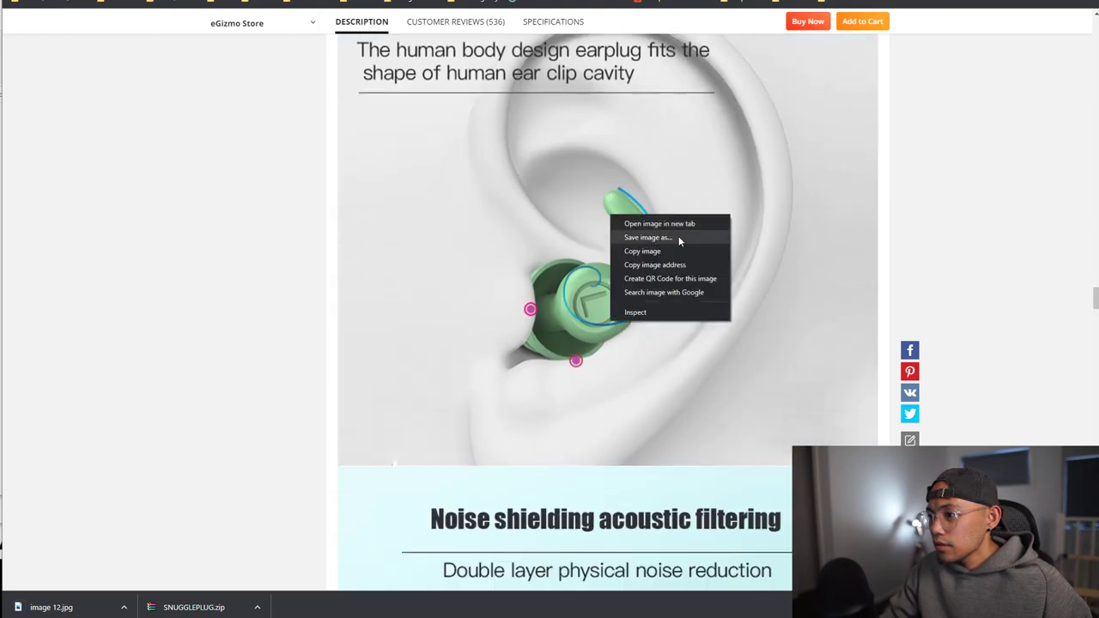
{"action": "scroll", "coordinate": [504, 263], "scroll_direction": "down", "scroll_amount": 5}
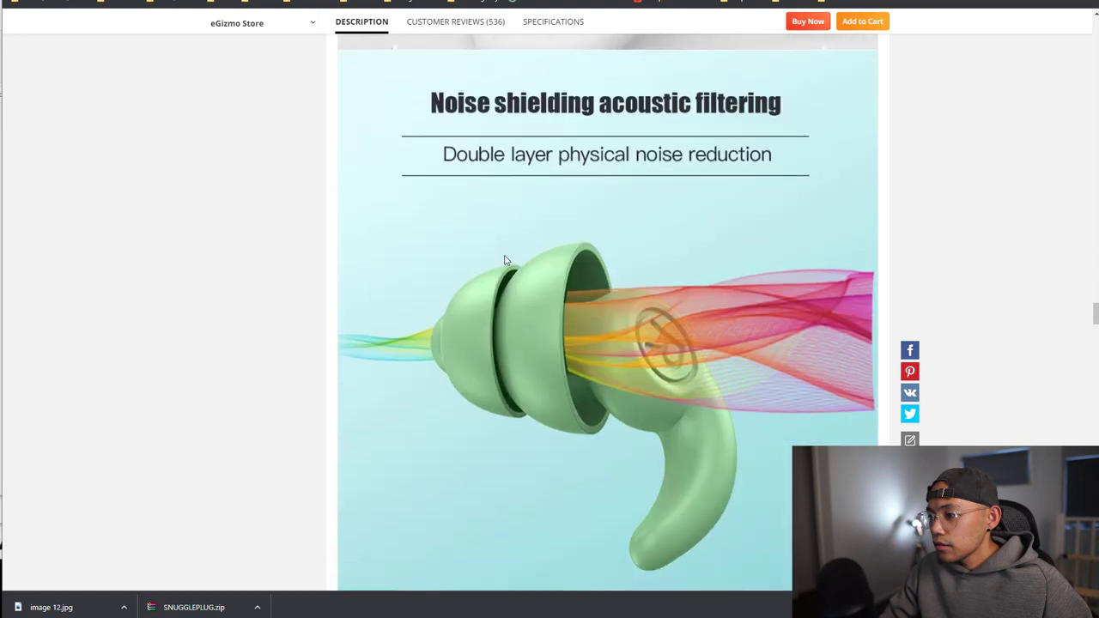
{"action": "scroll", "coordinate": [504, 260], "scroll_direction": "down", "scroll_amount": 1}
{"action": "right_click", "coordinate": [553, 216]}
{"action": "key", "text": "Escape"}
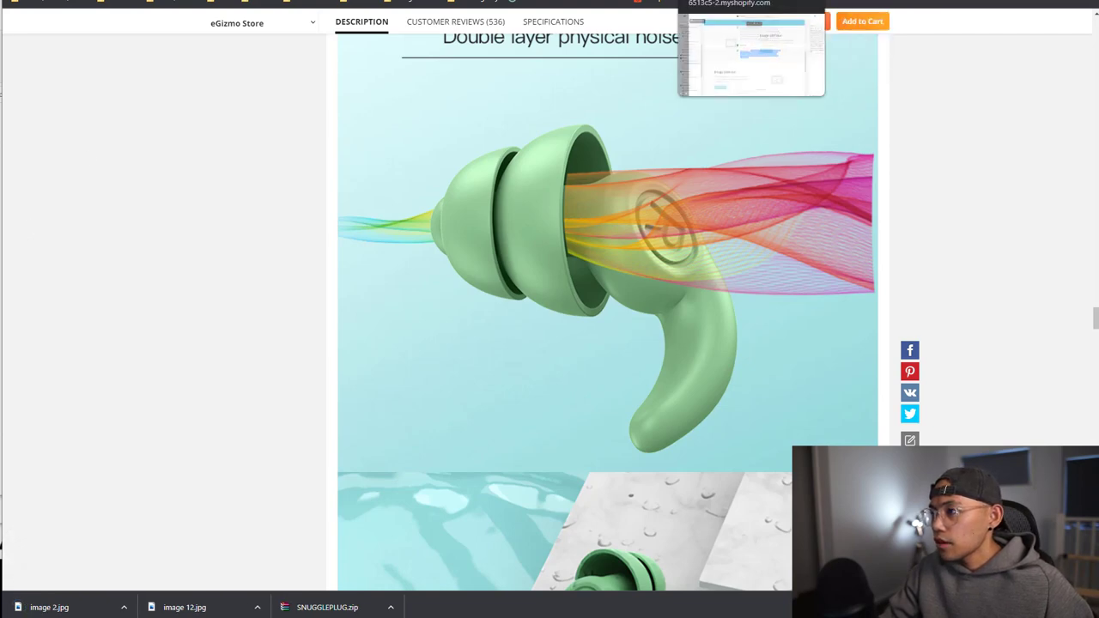
{"action": "left_click", "coordinate": [713, 4]}
Upload image 2 and image 12, and set image_12 in the first Image with text section
{"action": "left_click", "coordinate": [397, 221]}
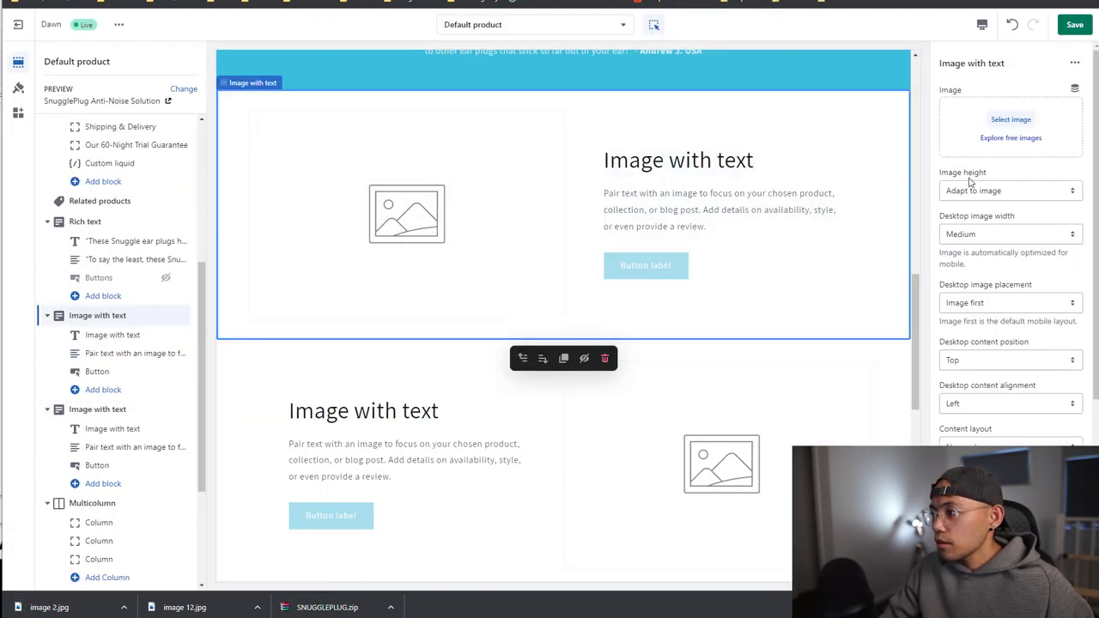
{"action": "left_click", "coordinate": [1006, 120]}
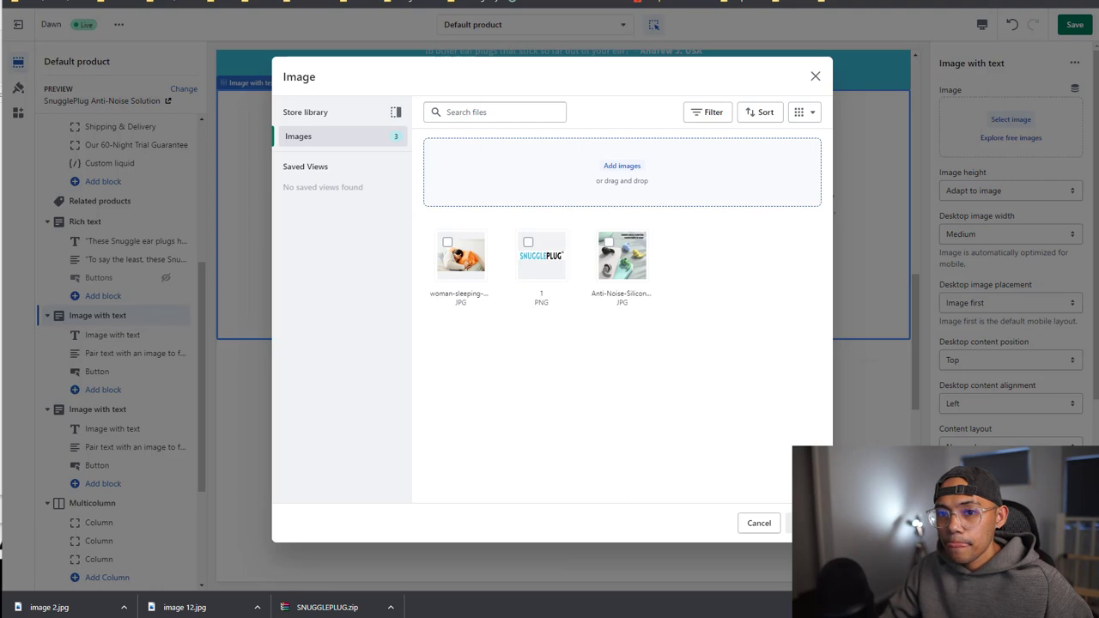
{"action": "left_click_drag", "start_coordinate": [49, 607], "coordinate": [567, 189]}
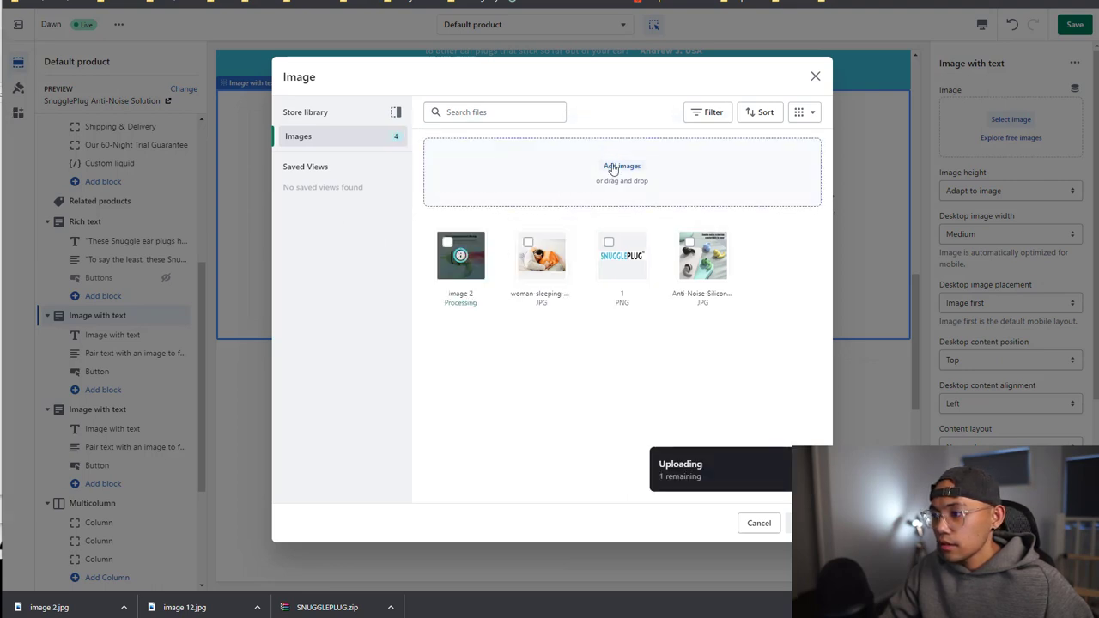
{"action": "left_click_drag", "start_coordinate": [601, 176], "coordinate": [593, 185]}
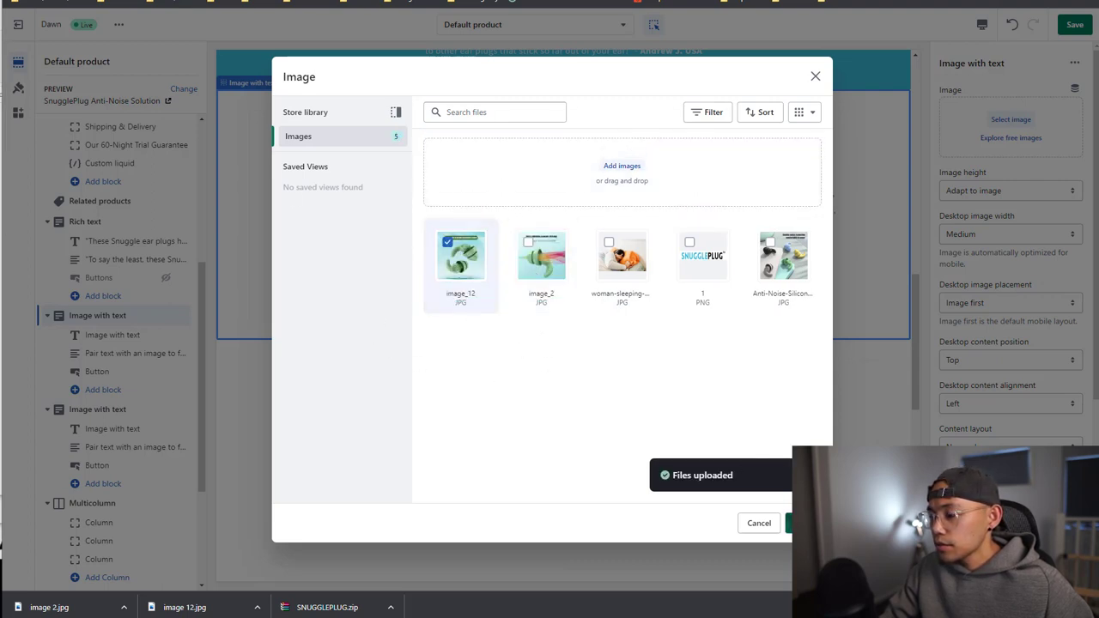
{"action": "left_click", "coordinate": [759, 523]}
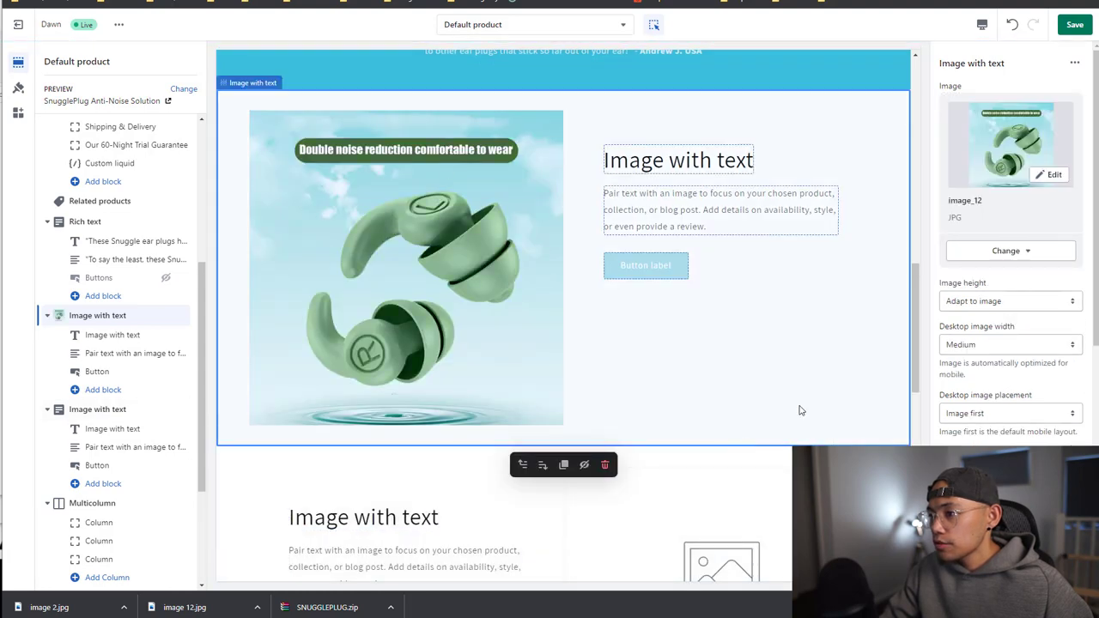
Set image_2 as the second Image with text section's picture
{"action": "scroll", "coordinate": [799, 410], "scroll_direction": "down", "scroll_amount": 3}
{"action": "left_click", "coordinate": [849, 366]}
{"action": "left_click", "coordinate": [983, 122]}
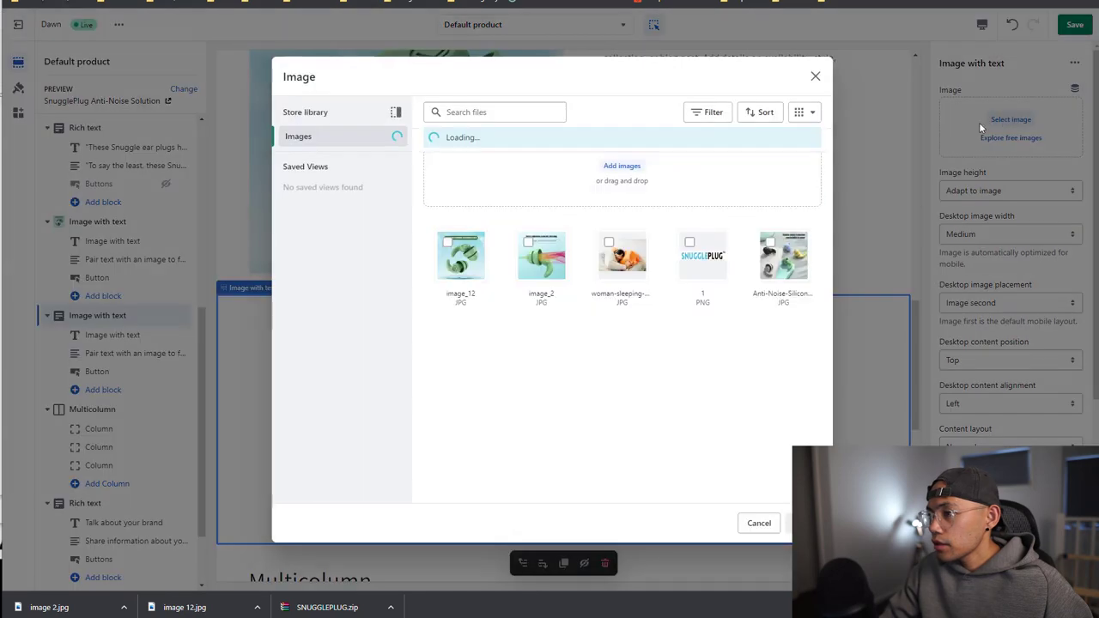
{"action": "left_click", "coordinate": [541, 255]}
{"action": "left_click", "coordinate": [803, 523]}
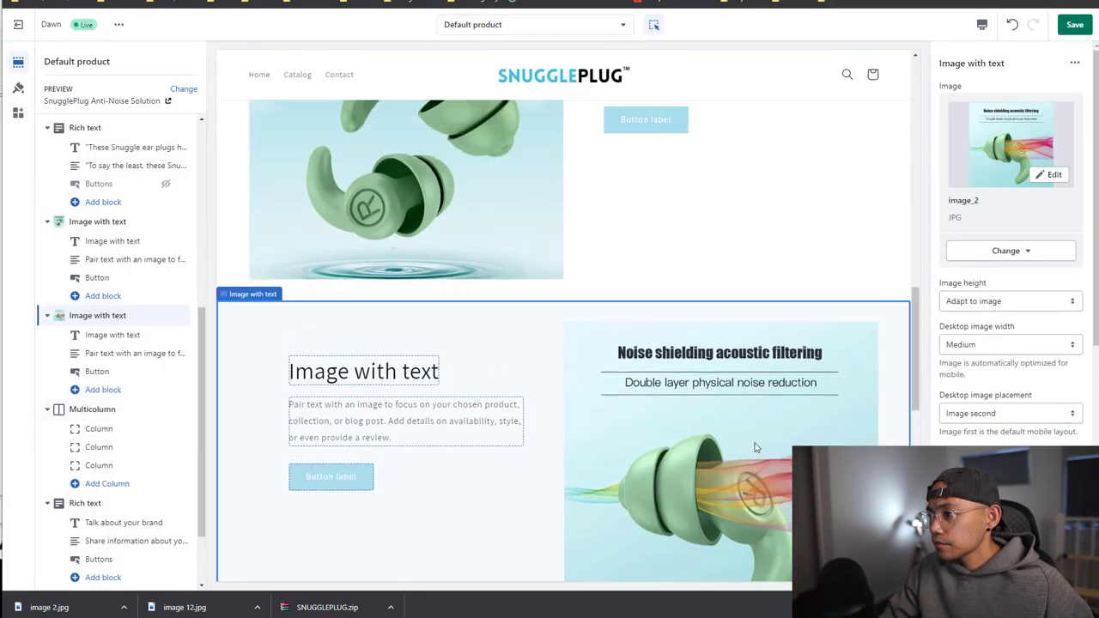
Change the first section's heading to 'One Size Fits All'
{"action": "scroll", "coordinate": [756, 447], "scroll_direction": "up", "scroll_amount": 2}
{"action": "left_click", "coordinate": [713, 189]}
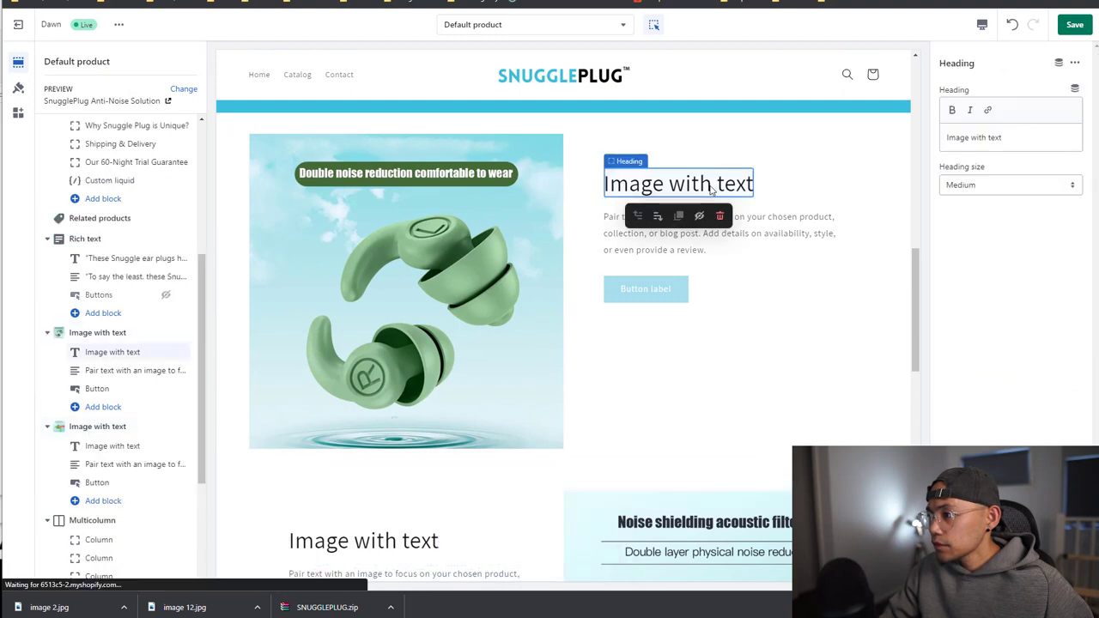
{"action": "triple_click", "coordinate": [975, 140]}
{"action": "key", "text": "BackSpace"}
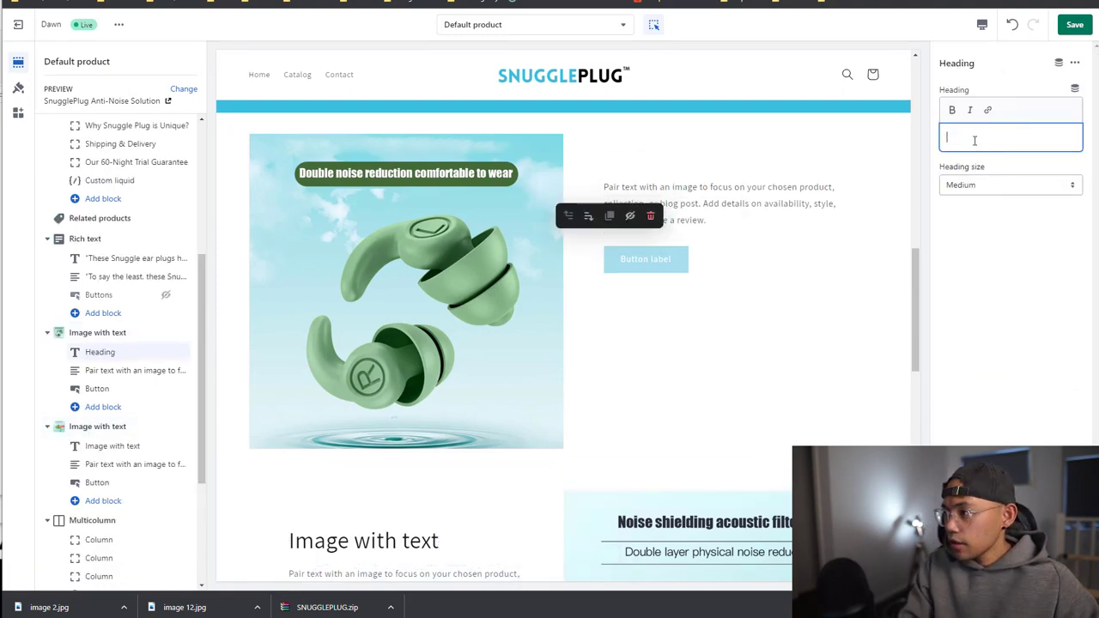
{"action": "type", "text": "One Siz"}
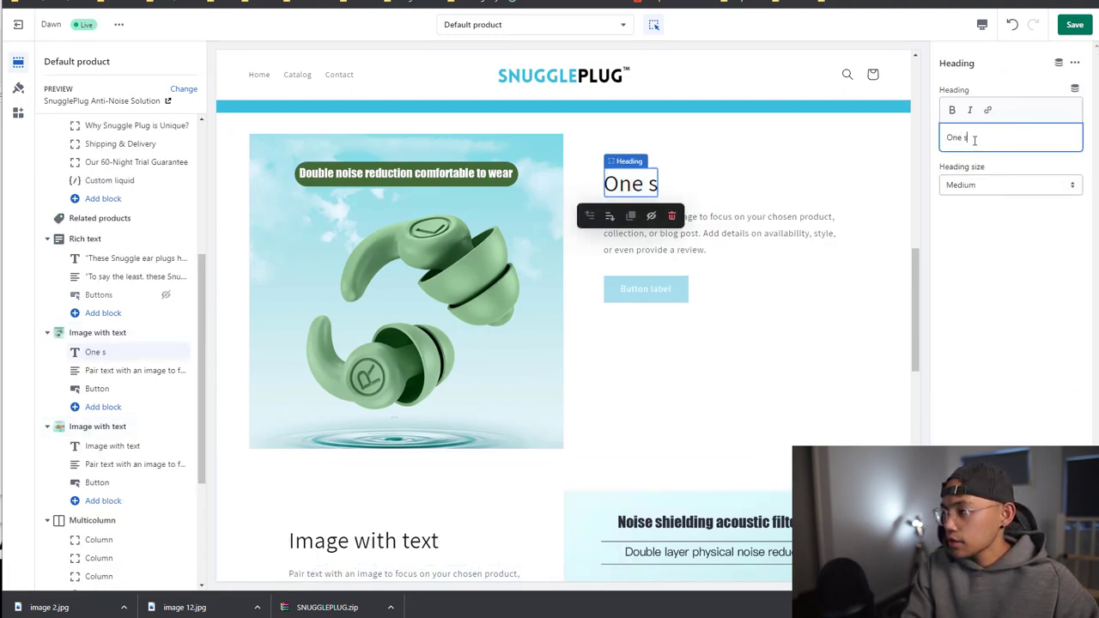
{"action": "type", "text": "e Fits All"}
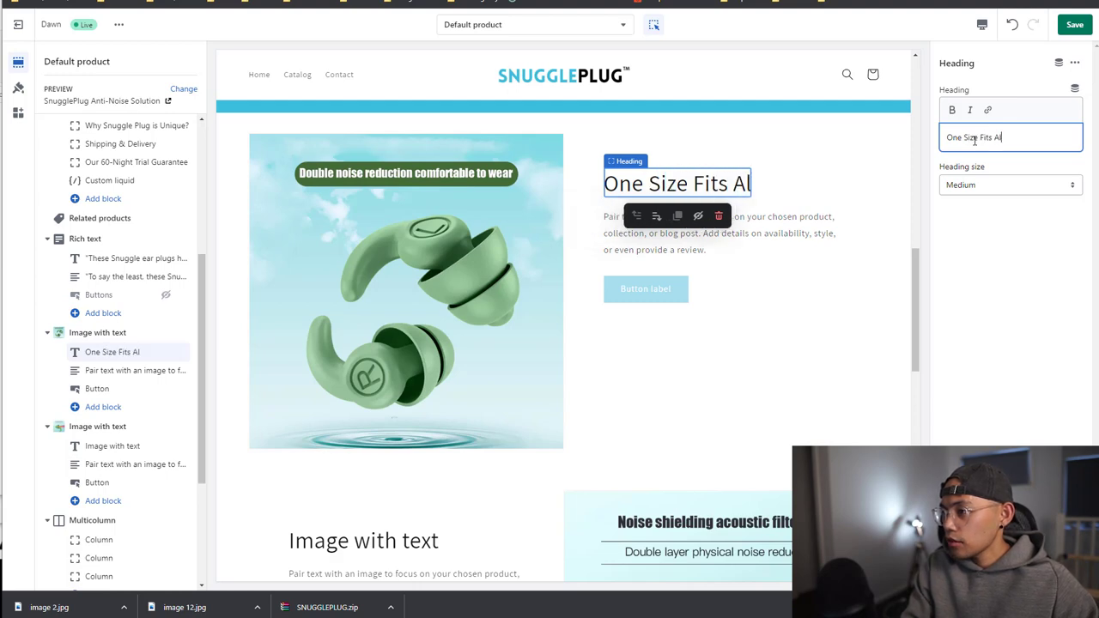
{"action": "left_click", "coordinate": [987, 283]}
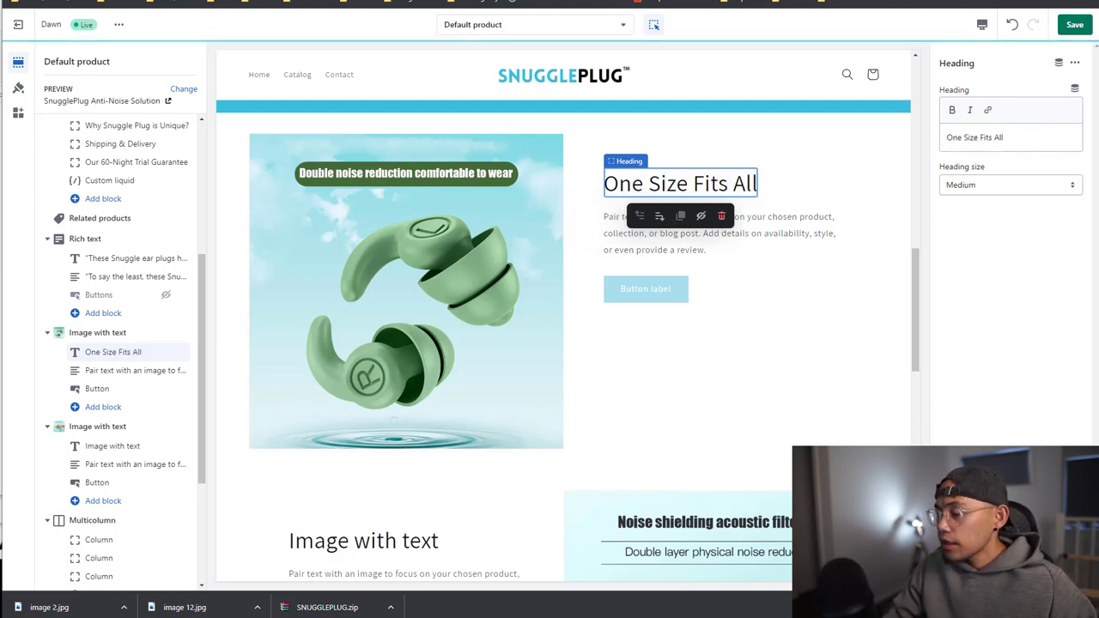
{"action": "left_click", "coordinate": [741, 10]}
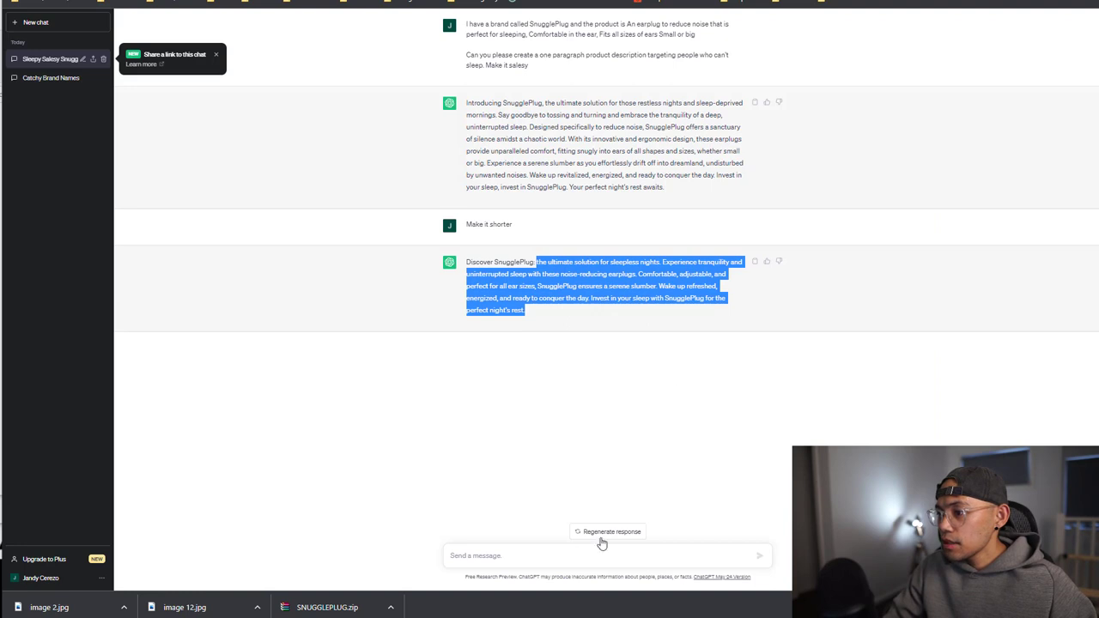
Ask ChatGPT for a short one-size-fits-all SnugglePlug description and copy its reply
{"action": "left_click", "coordinate": [560, 554]}
{"action": "type", "text": "Can you"}
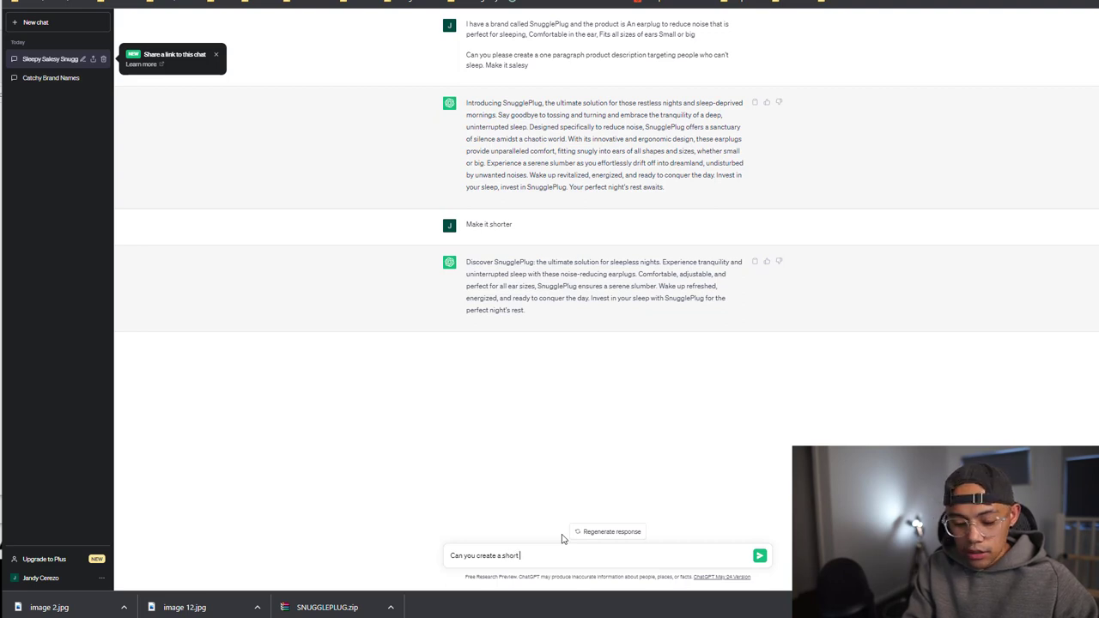
{"action": "type", "text": "create a short description and benefits on how our product is a one size fits"}
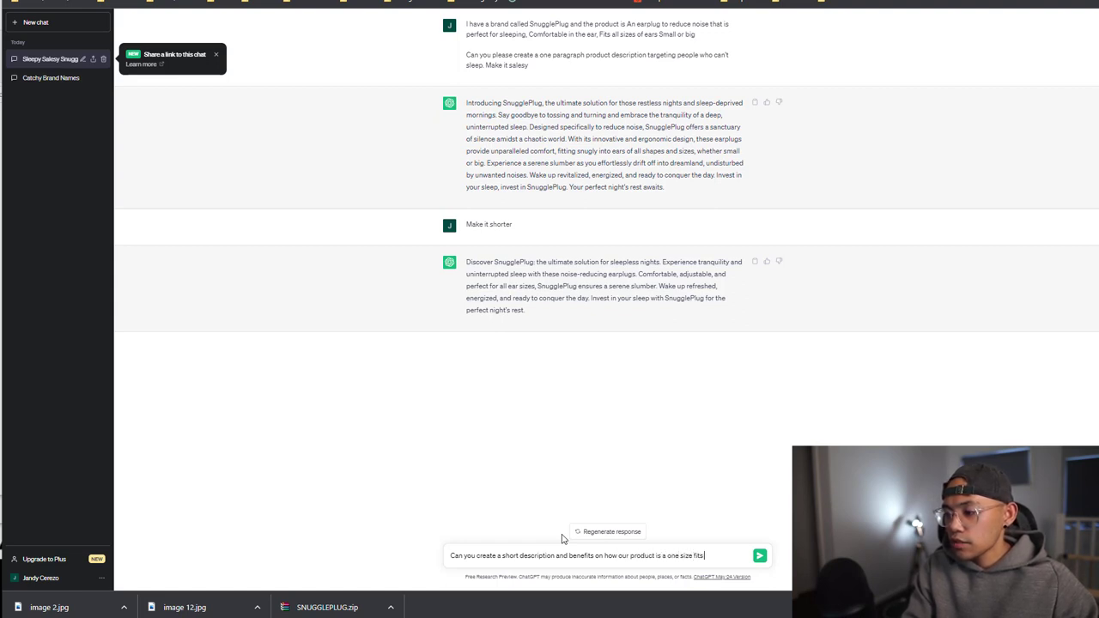
{"action": "type", "text": "all"}
{"action": "key", "text": "Return"}
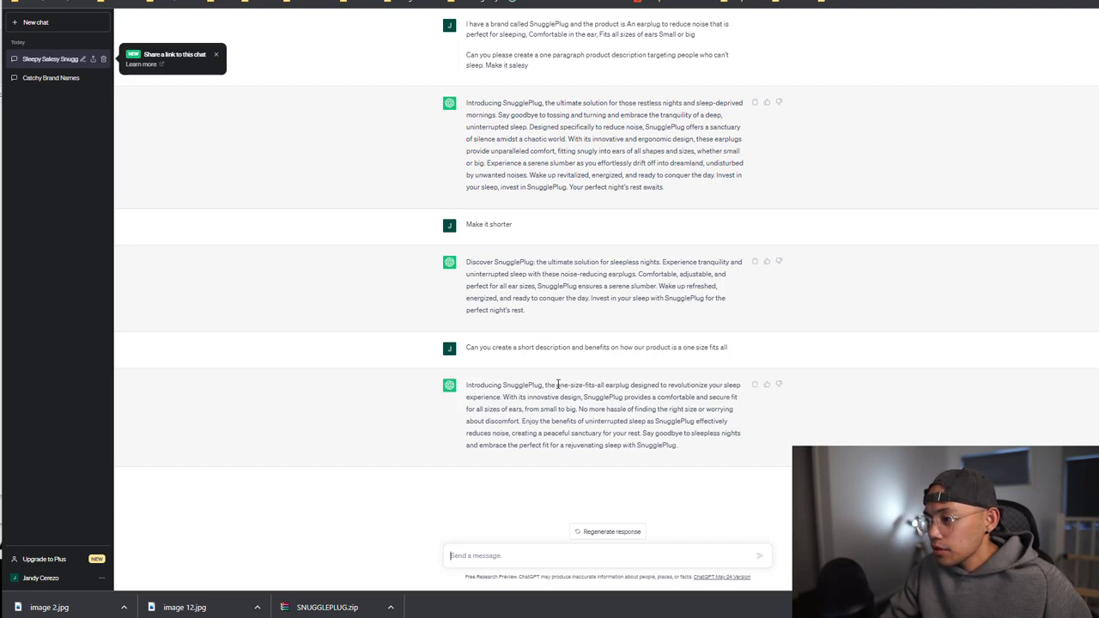
{"action": "left_click_drag", "start_coordinate": [564, 395], "coordinate": [683, 447]}
{"action": "key", "text": "ctrl+c"}
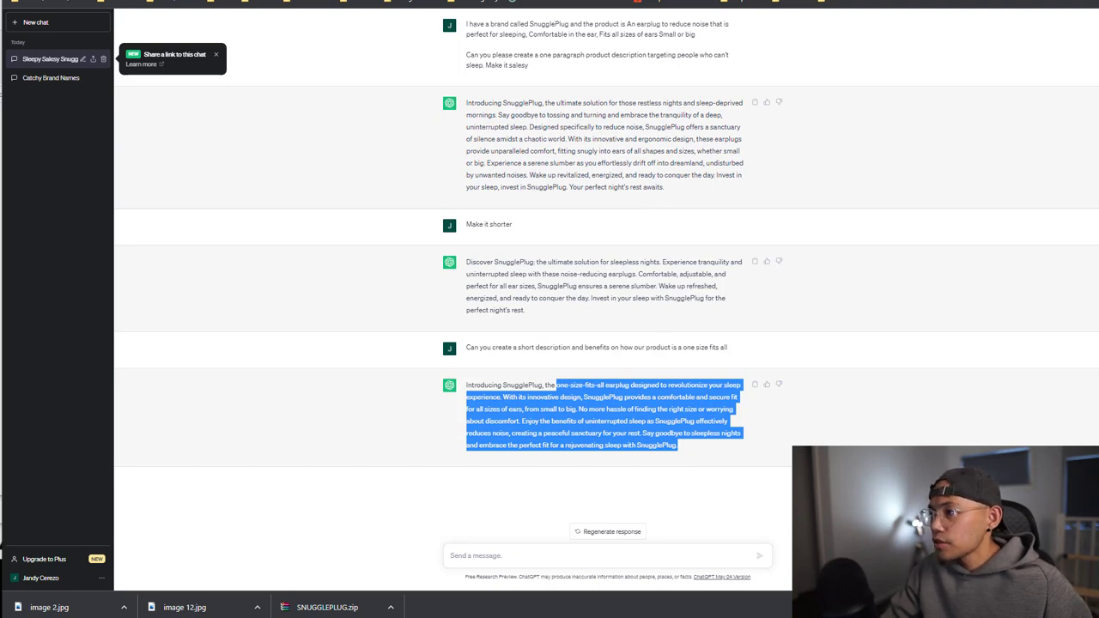
{"action": "key", "text": "ctrl+Tab"}
Replace the first section's placeholder paragraph with the SnugglePlug description, capitalised and without 'With its innovative design'
{"action": "left_click", "coordinate": [778, 221]}
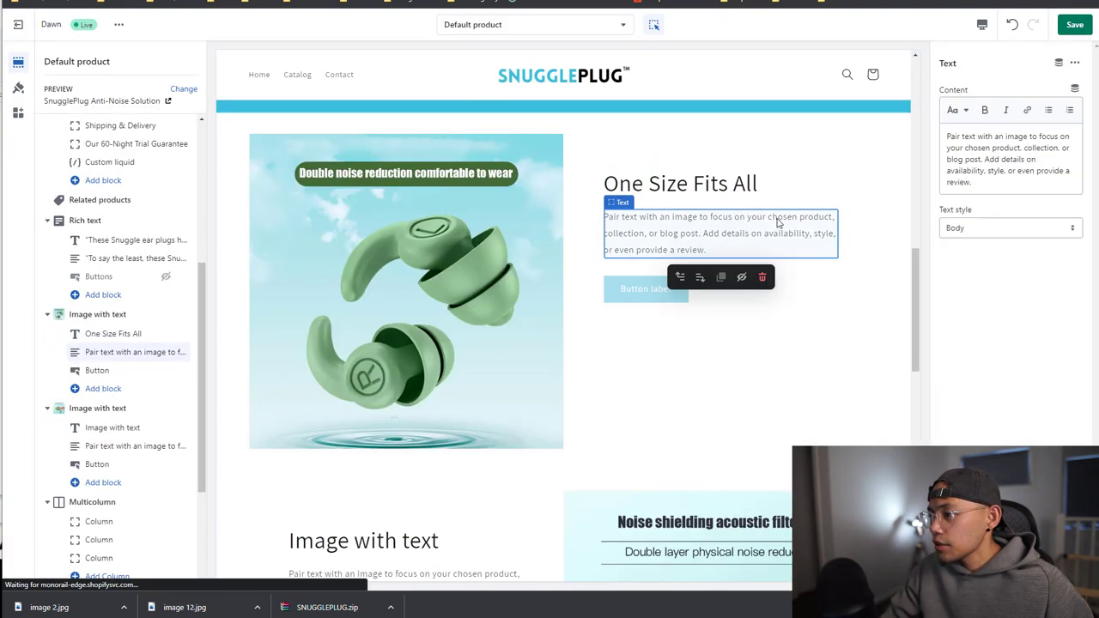
{"action": "triple_click", "coordinate": [992, 168]}
{"action": "key", "text": "ctrl+v"}
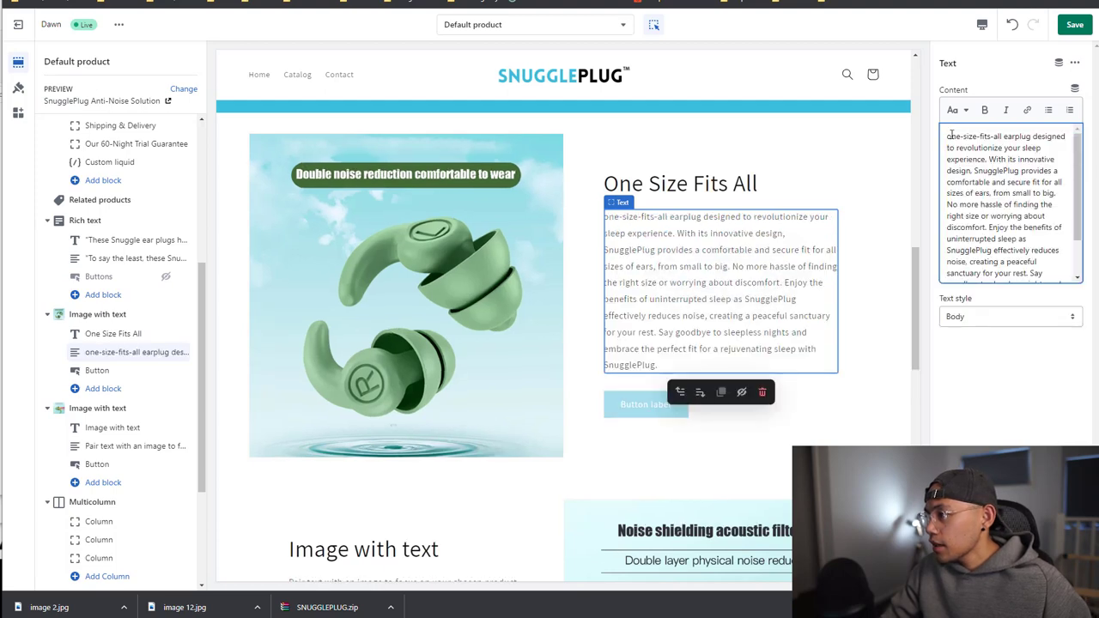
{"action": "left_click", "coordinate": [950, 136]}
{"action": "key", "text": "BackSpace"}
{"action": "type", "text": "O"}
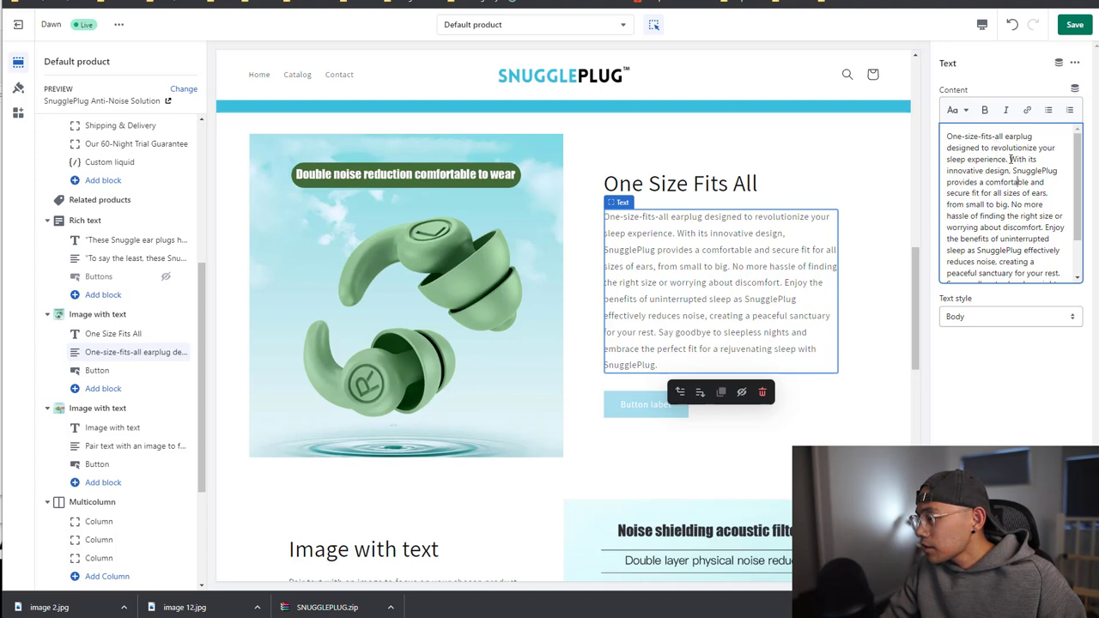
{"action": "left_click_drag", "start_coordinate": [1010, 159], "coordinate": [916, 127]}
{"action": "key", "text": "BackSpace"}
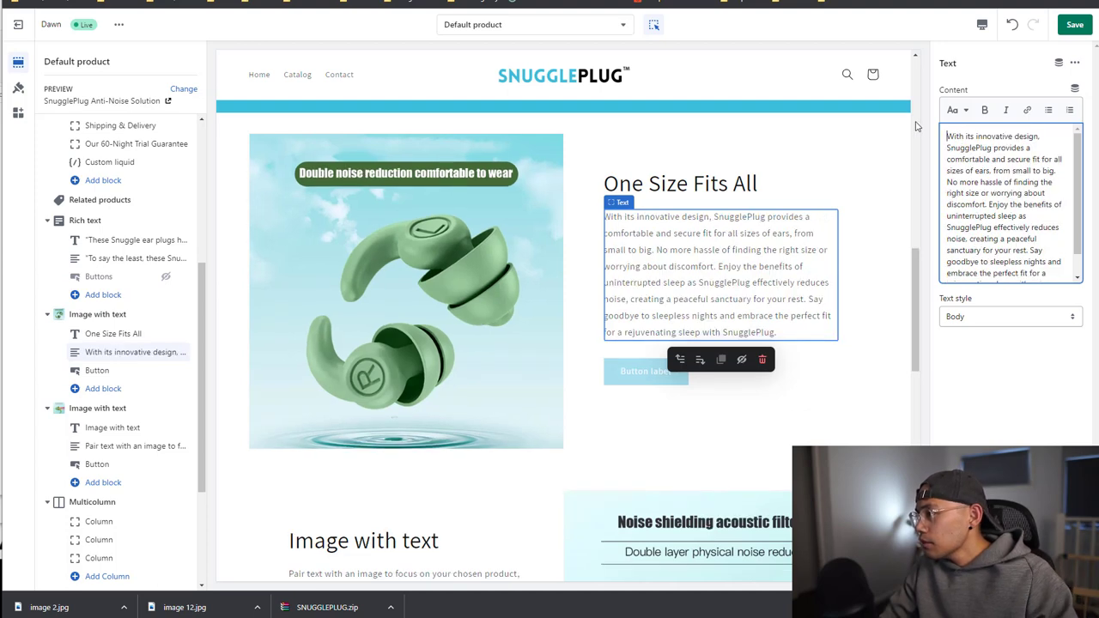
{"action": "key", "text": "ctrl+z"}
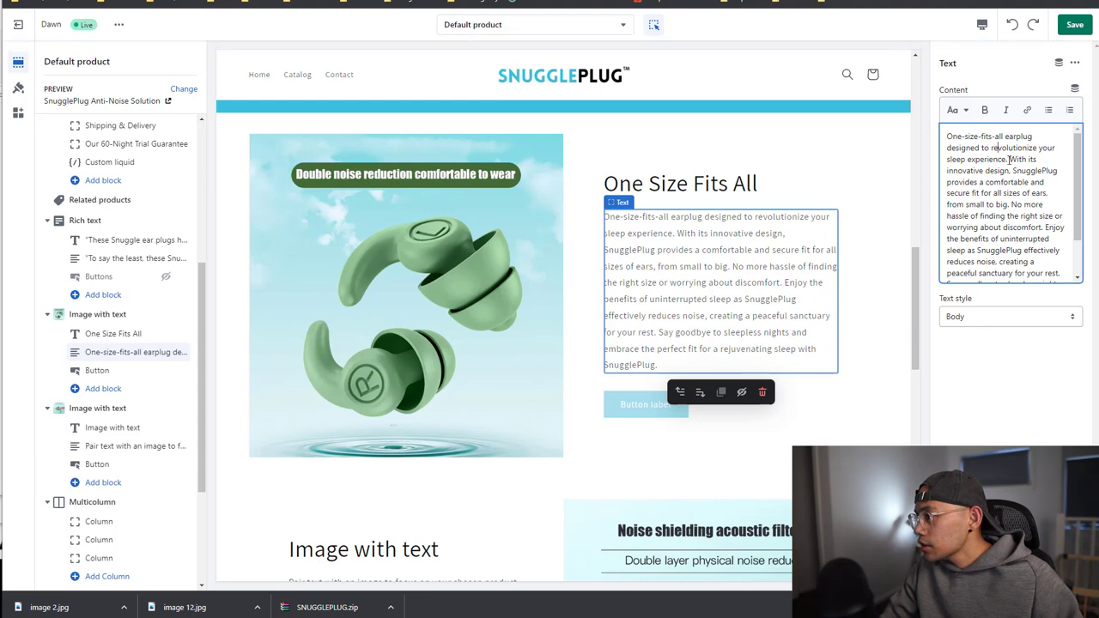
{"action": "left_click_drag", "start_coordinate": [1013, 160], "coordinate": [1017, 171]}
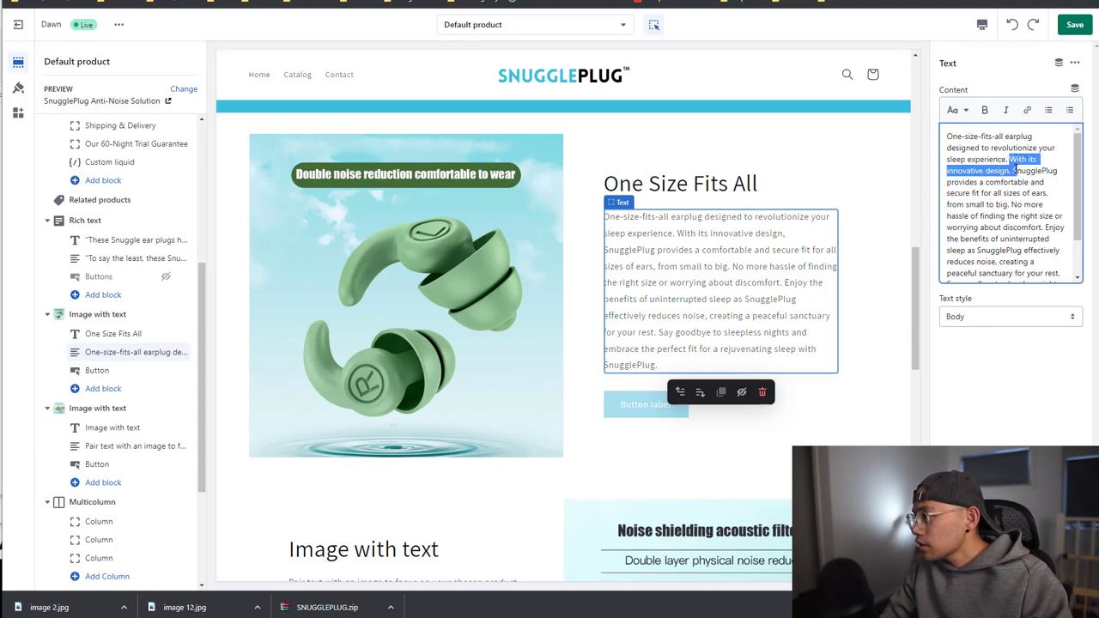
{"action": "key", "text": "BackSpace"}
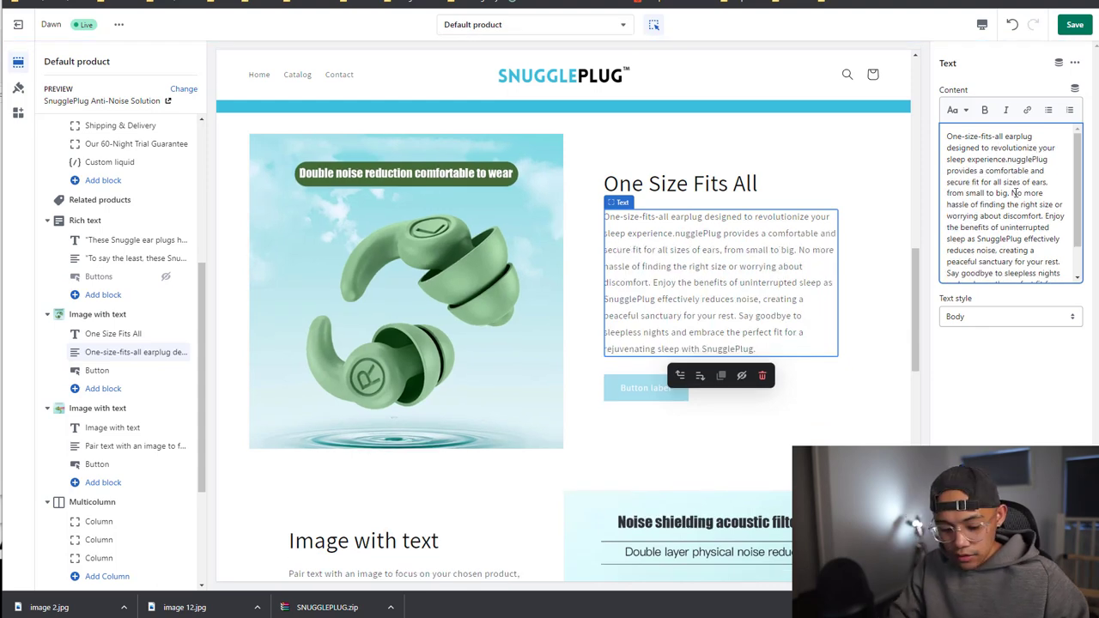
{"action": "type", "text": "S"}
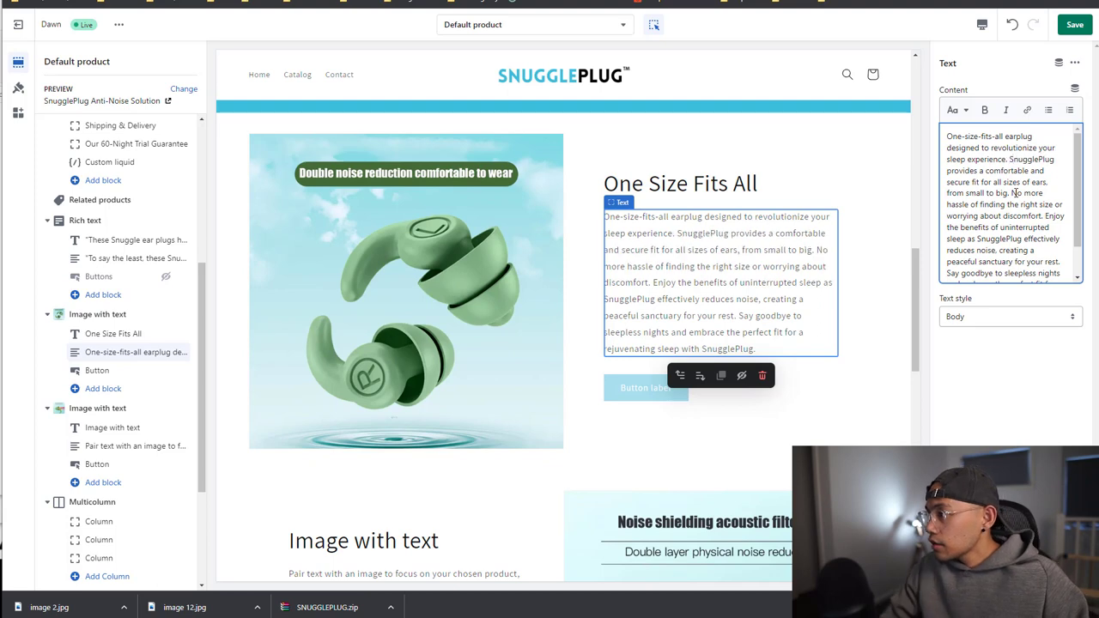
Trim the first section's description by deleting the sentences from 'Enjoy' to the end
{"action": "left_click", "coordinate": [854, 342]}
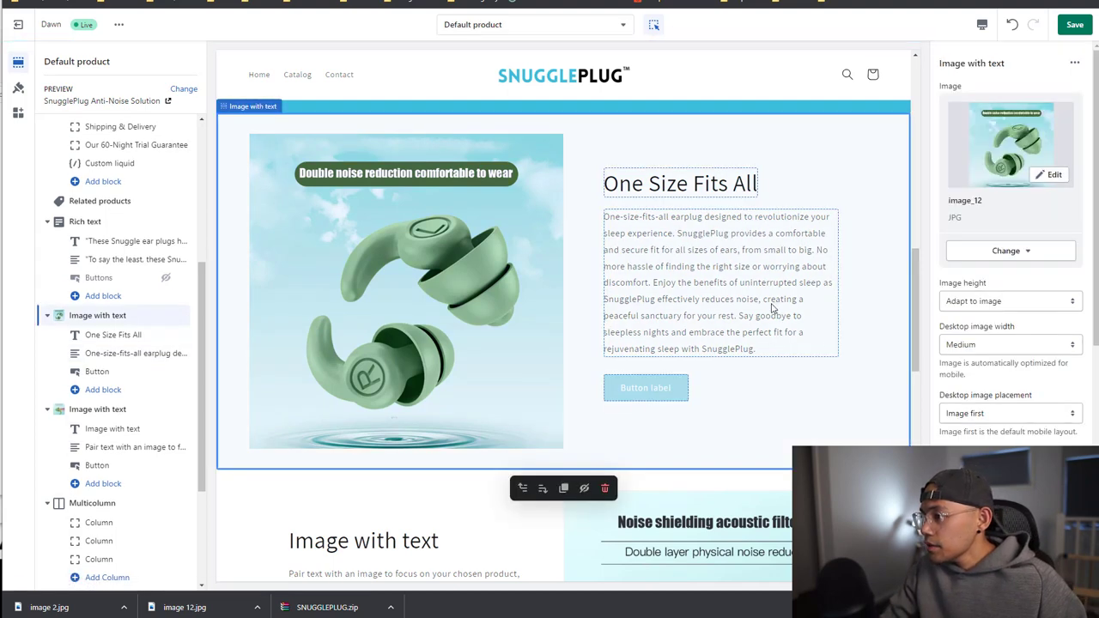
{"action": "scroll", "coordinate": [737, 297], "scroll_direction": "down", "scroll_amount": 2}
{"action": "left_click", "coordinate": [749, 169]}
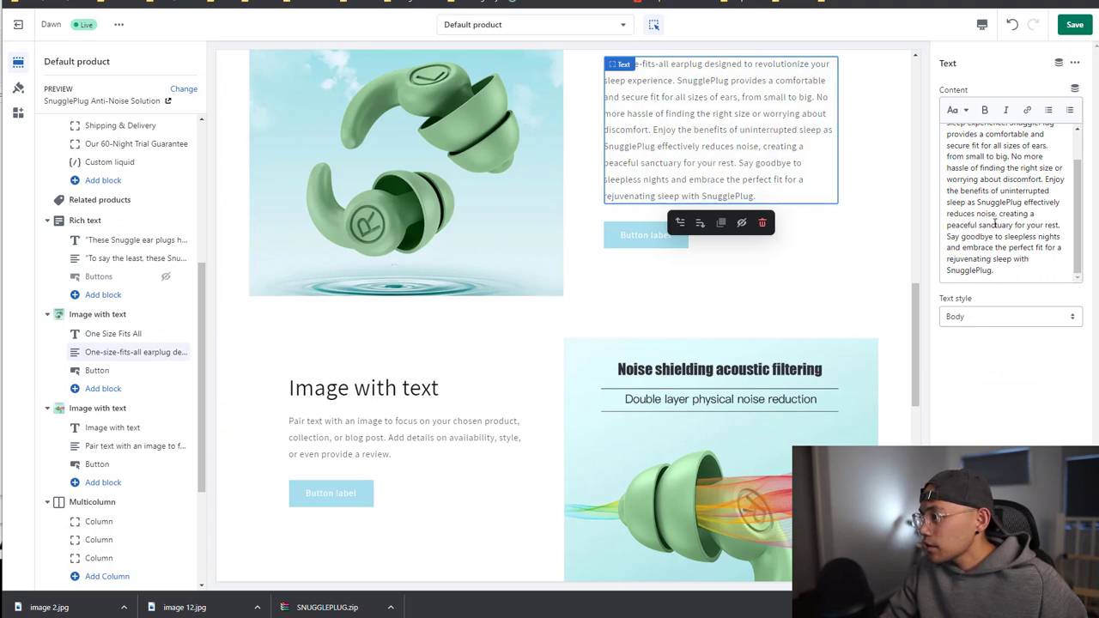
{"action": "left_click_drag", "start_coordinate": [979, 202], "coordinate": [1011, 264]}
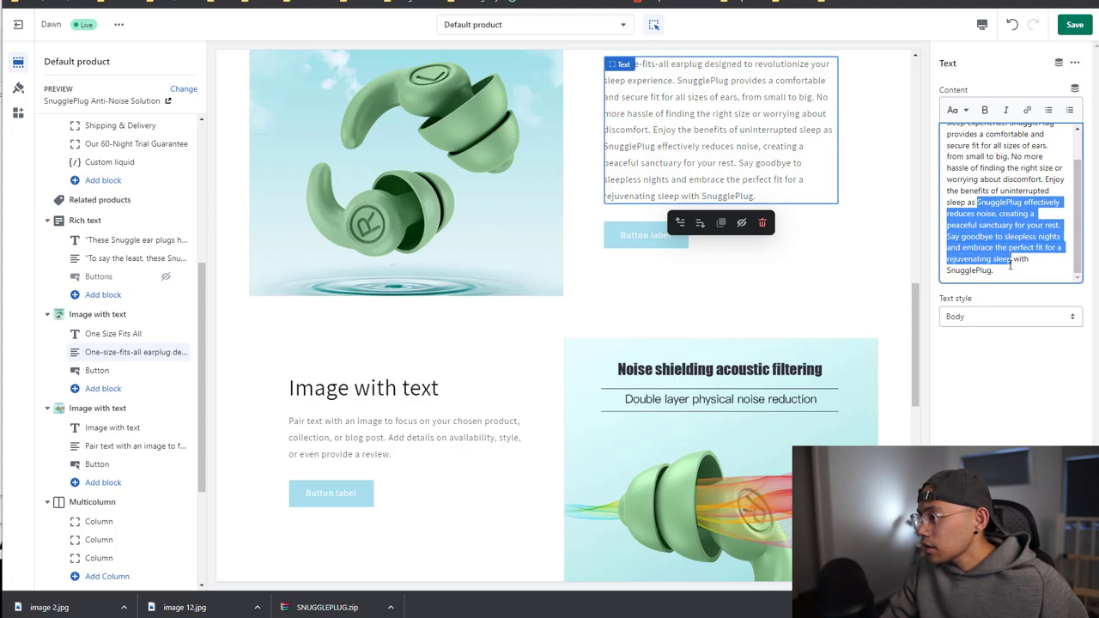
{"action": "scroll", "coordinate": [1010, 262], "scroll_direction": "up", "scroll_amount": 2}
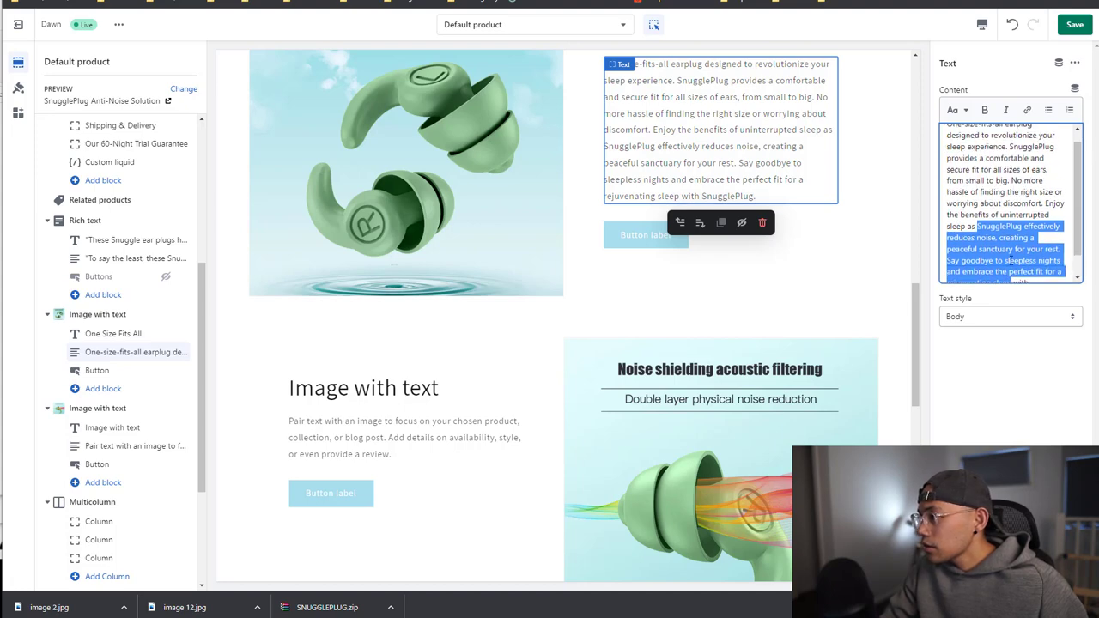
{"action": "left_click_drag", "start_coordinate": [1046, 215], "coordinate": [1056, 289]}
{"action": "key", "text": "ctrl+c"}
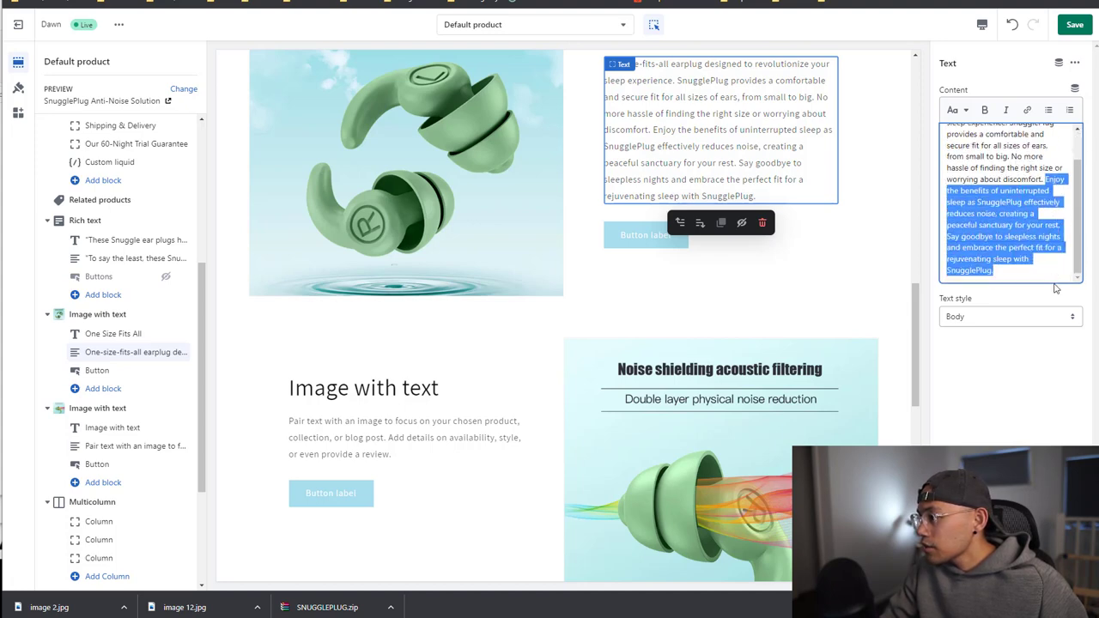
{"action": "key", "text": "BackSpace"}
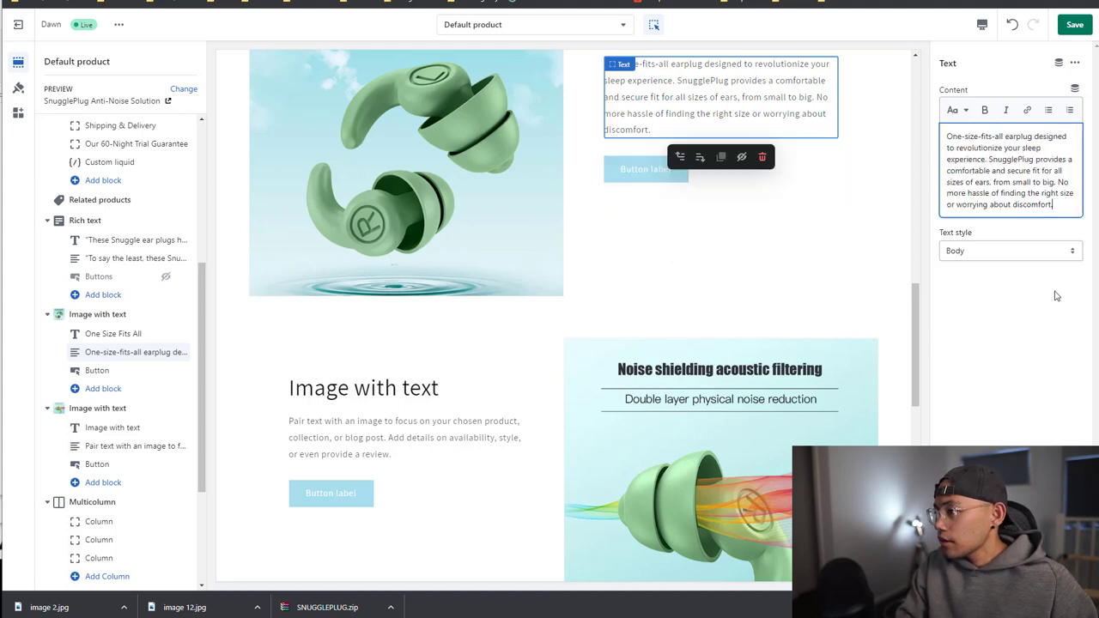
Retitle the second image-with-text section 'Noise Reduction - Guaranteed.'
{"action": "left_click", "coordinate": [671, 405]}
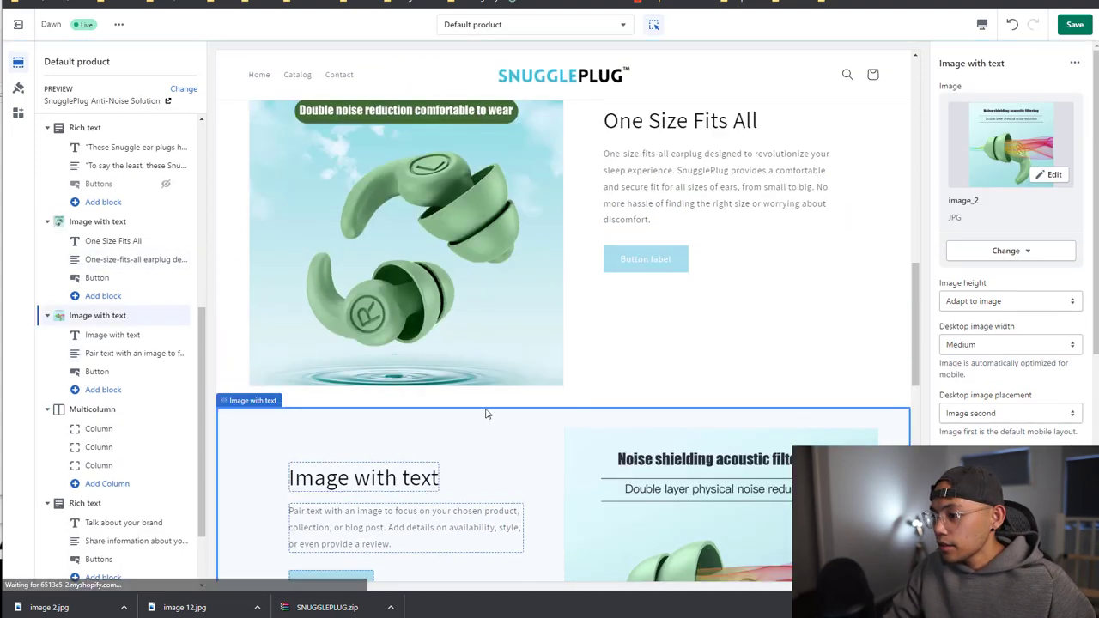
{"action": "left_click", "coordinate": [363, 364]}
{"action": "left_click", "coordinate": [1030, 140]}
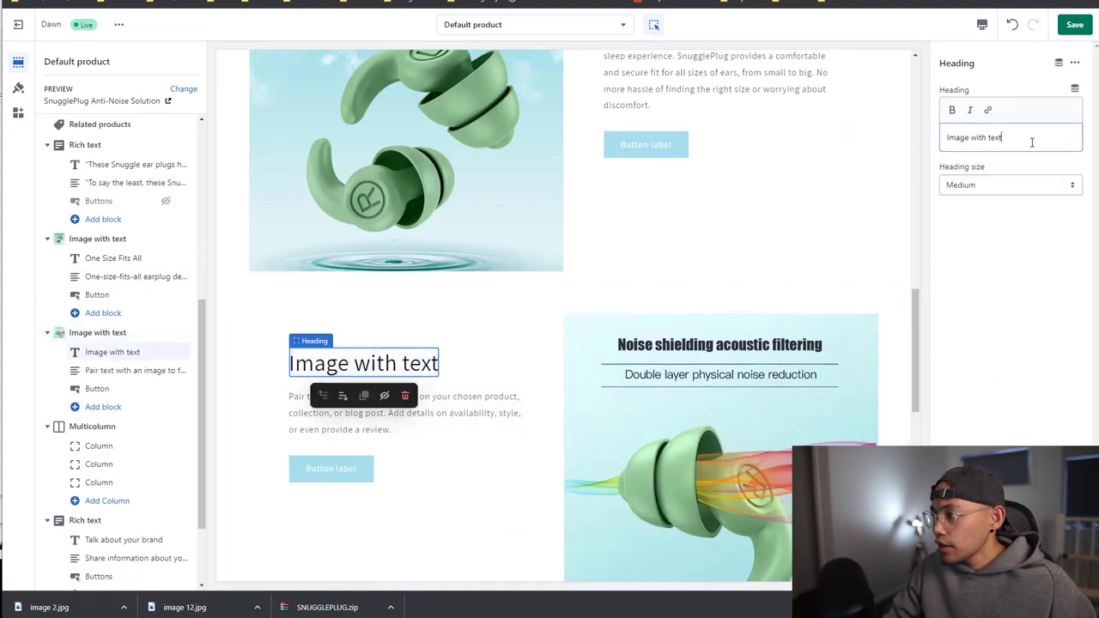
{"action": "key", "text": "ctrl+a"}
{"action": "type", "text": "Noise Reduction"}
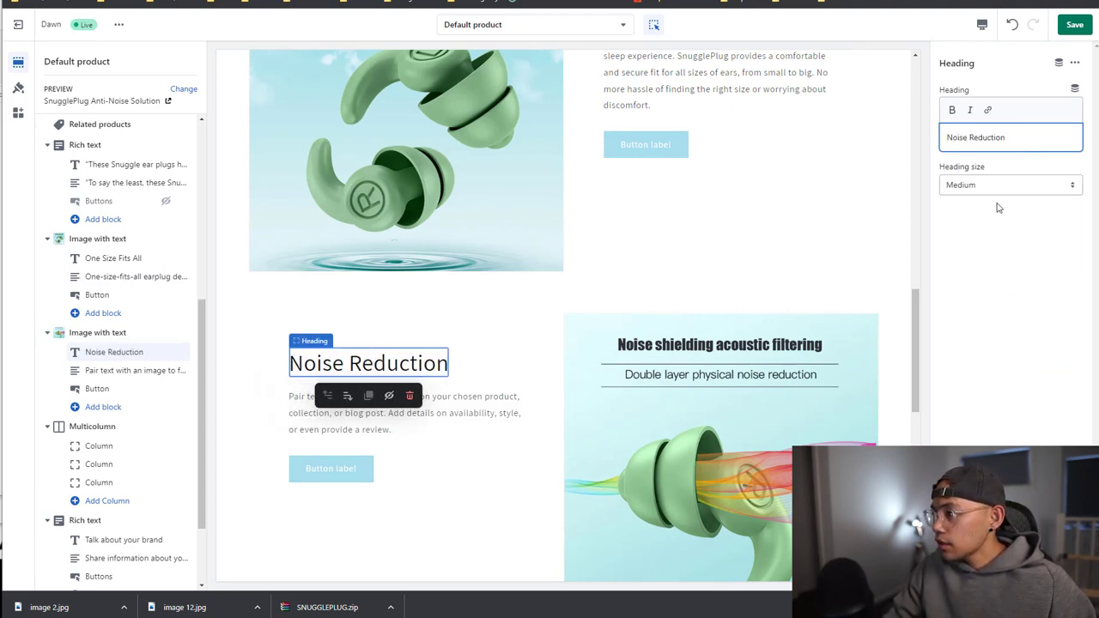
{"action": "type", "text": " - Guaranteed."}
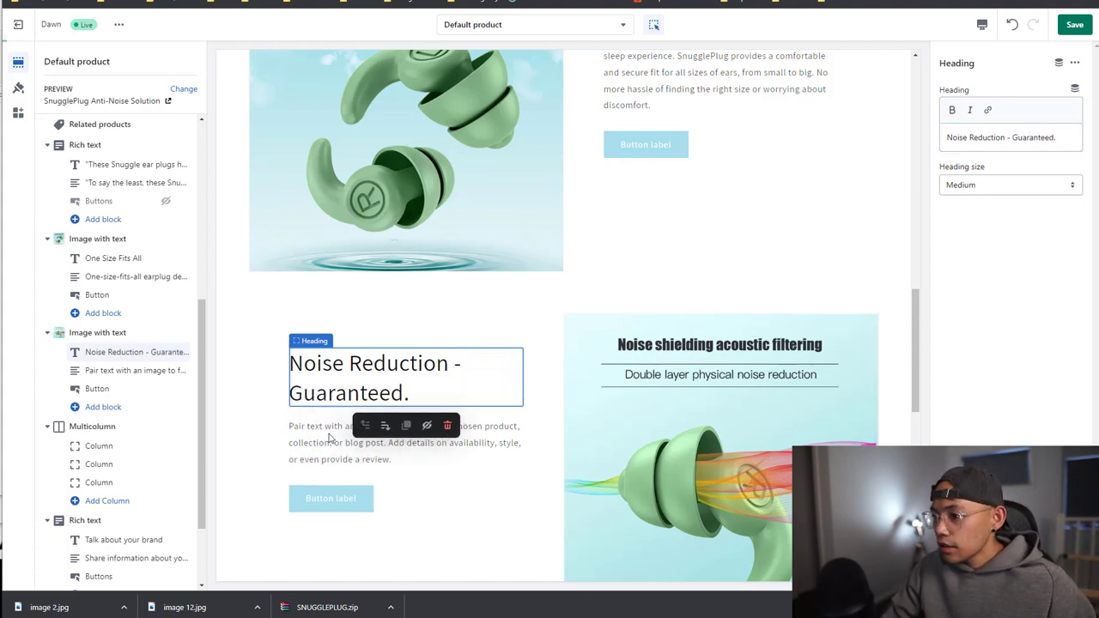
Replace the second section's placeholder paragraph with the pasted SnugglePlug benefit text
{"action": "left_click", "coordinate": [403, 442]}
{"action": "double_click", "coordinate": [999, 148]}
{"action": "key", "text": "ctrl+a"}
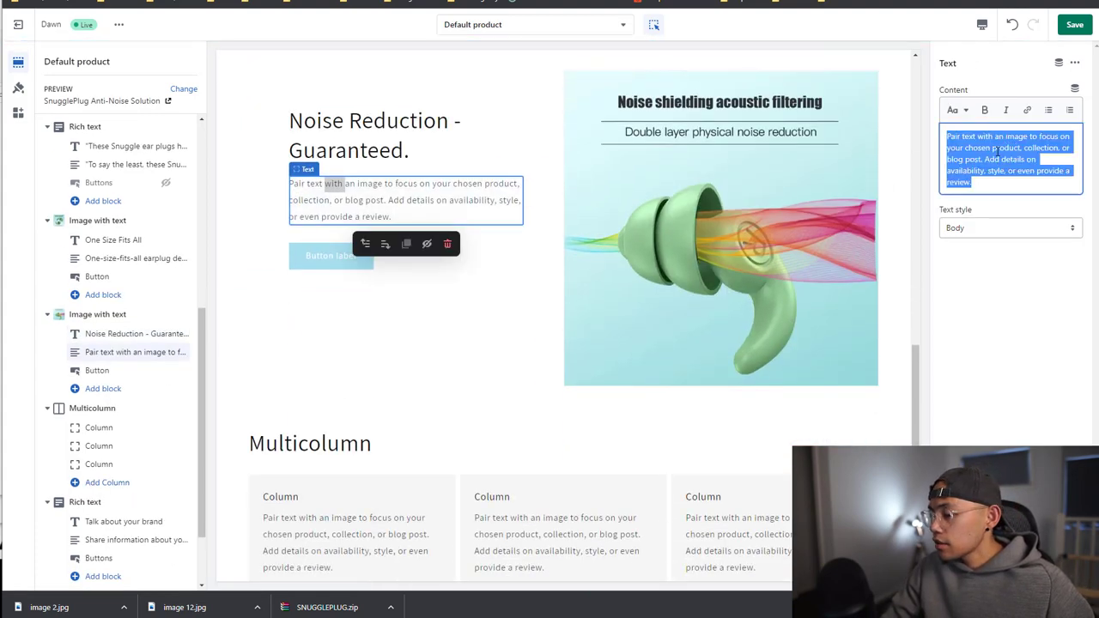
{"action": "key", "text": "BackSpace"}
{"action": "key", "text": "ctrl+v"}
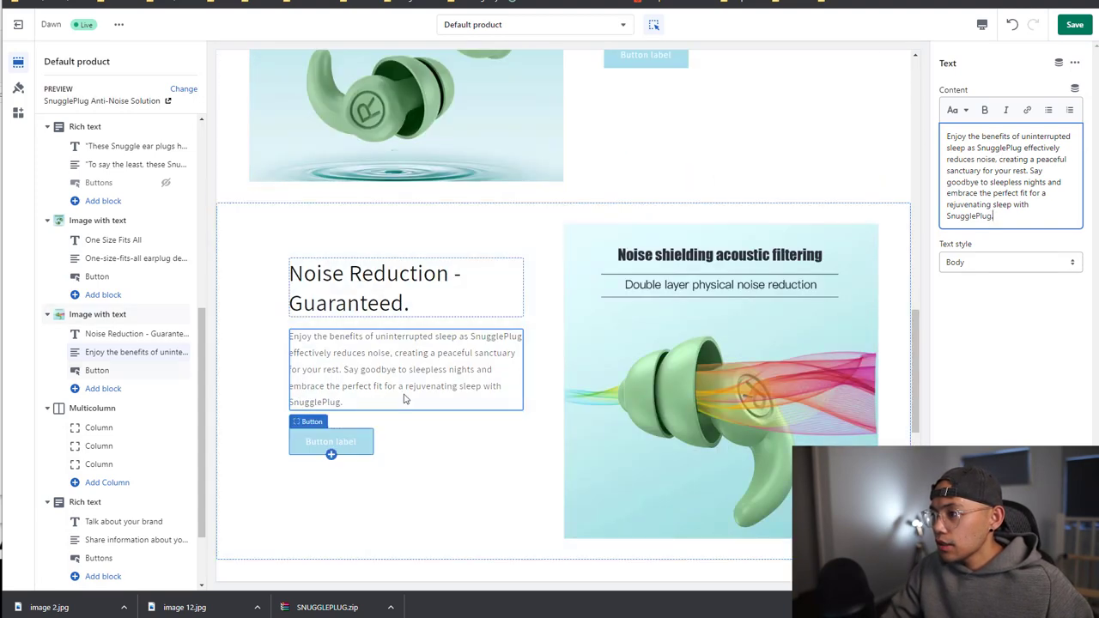
Hide the buttons of both the One Size Fits All and Noise Reduction sections
{"action": "left_click", "coordinate": [639, 168]}
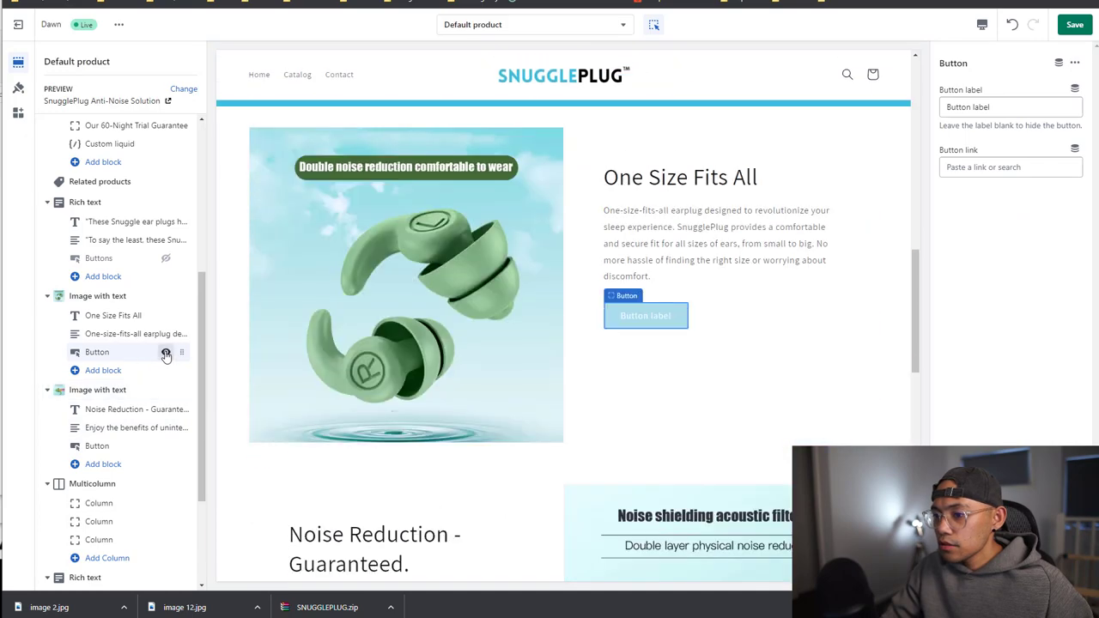
{"action": "left_click", "coordinate": [166, 352]}
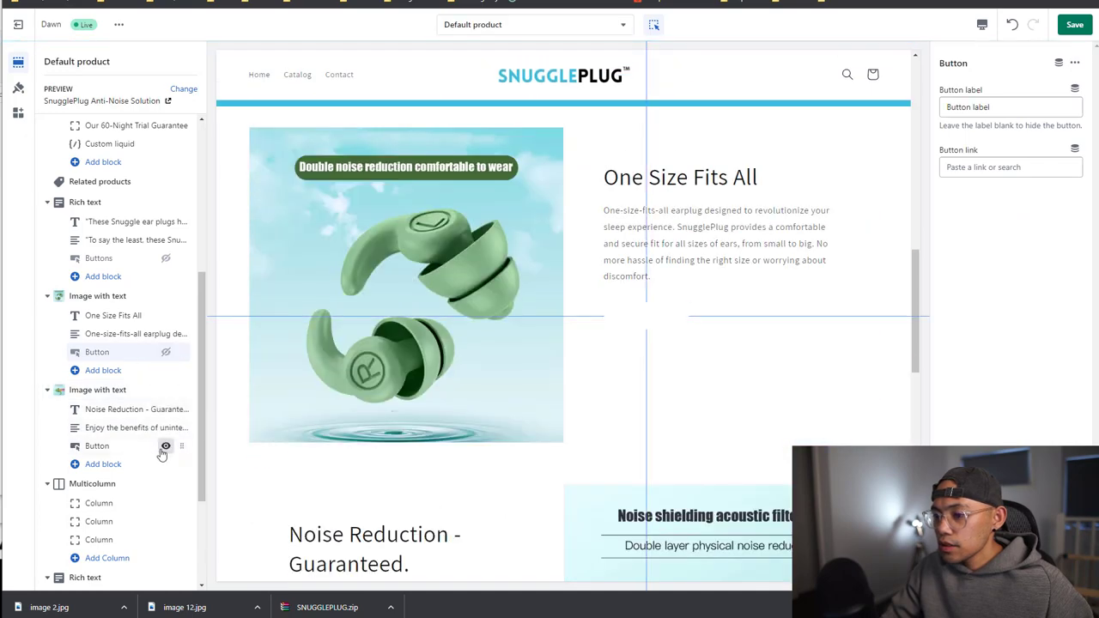
{"action": "left_click", "coordinate": [166, 446]}
{"action": "scroll", "coordinate": [678, 371], "scroll_direction": "up", "scroll_amount": 8}
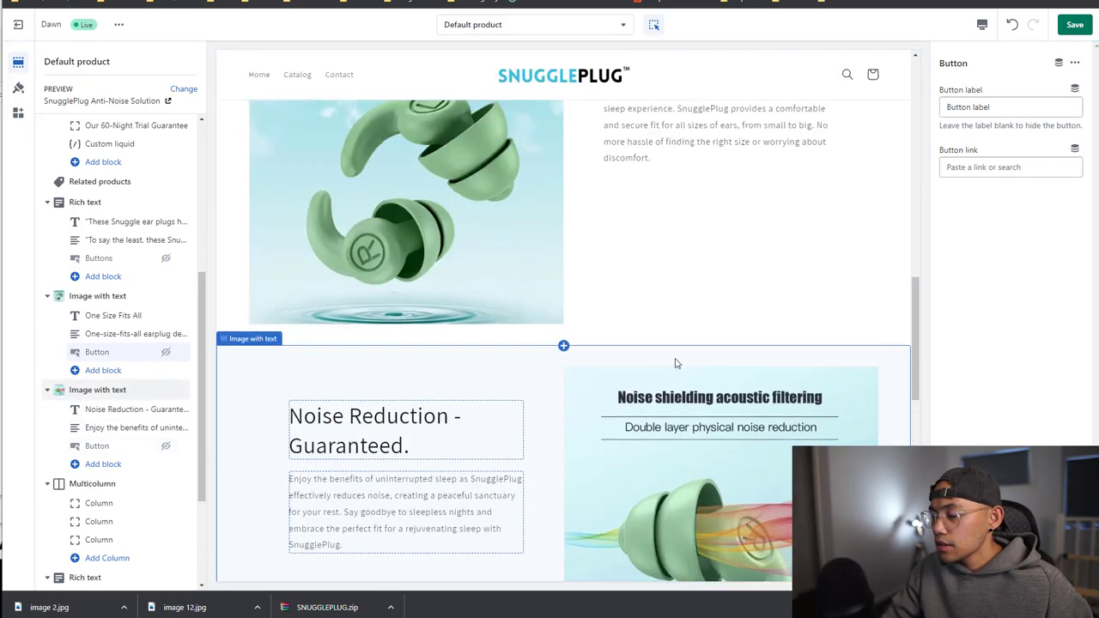
{"action": "scroll", "coordinate": [683, 352], "scroll_direction": "down", "scroll_amount": 4}
{"action": "scroll", "coordinate": [686, 353], "scroll_direction": "up", "scroll_amount": 10}
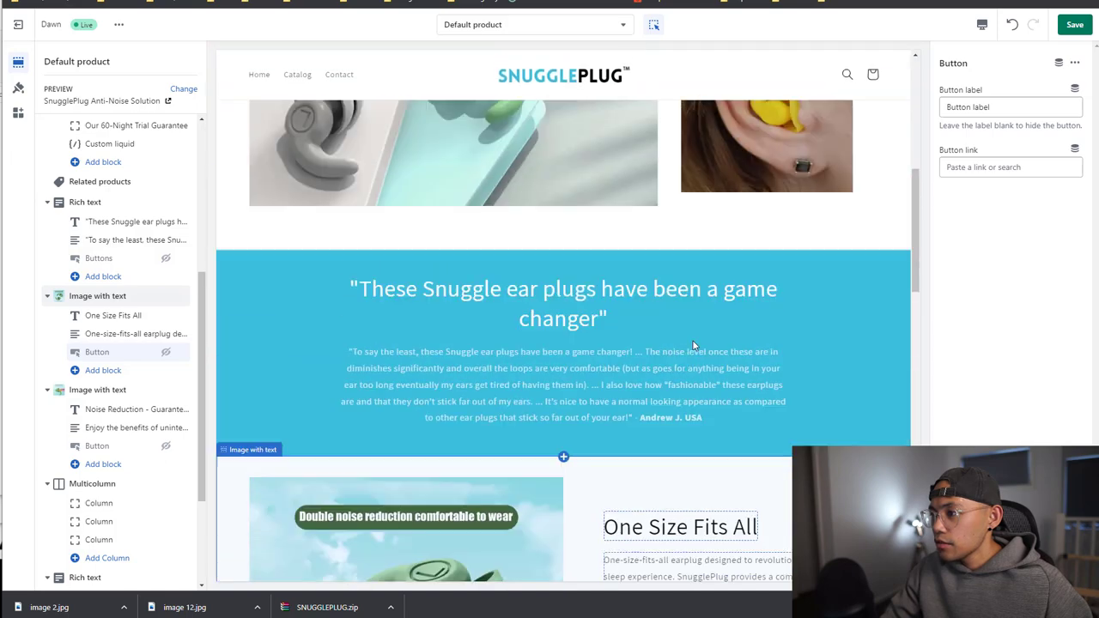
{"action": "scroll", "coordinate": [661, 337], "scroll_direction": "down", "scroll_amount": 15}
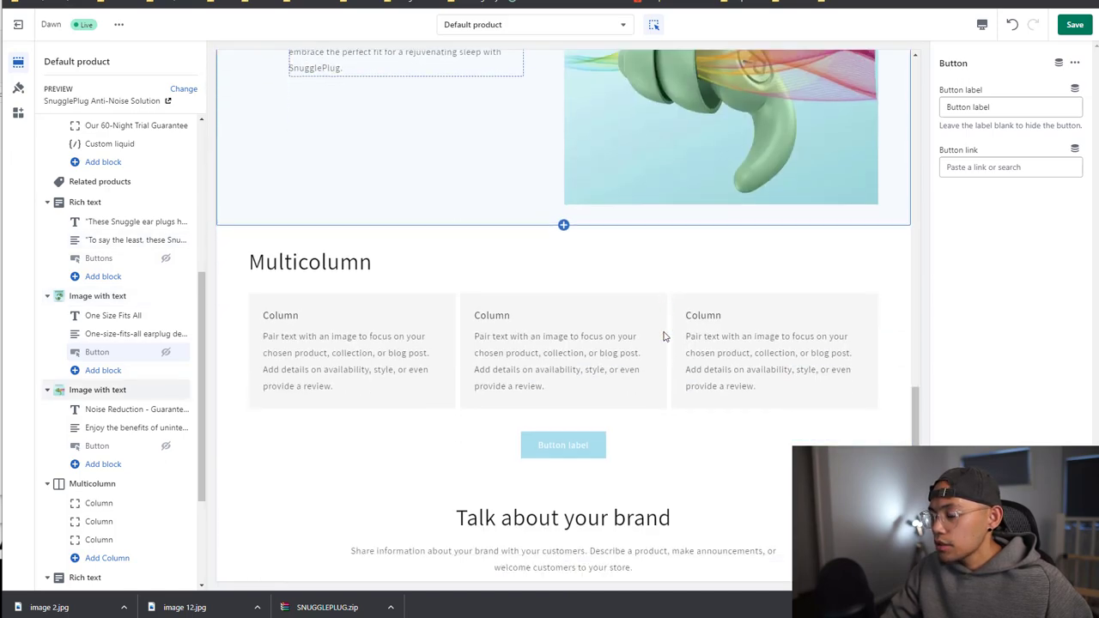
Change the Multicolumn section heading to 'Over 1,200+ Happy Customers'
{"action": "left_click", "coordinate": [370, 200]}
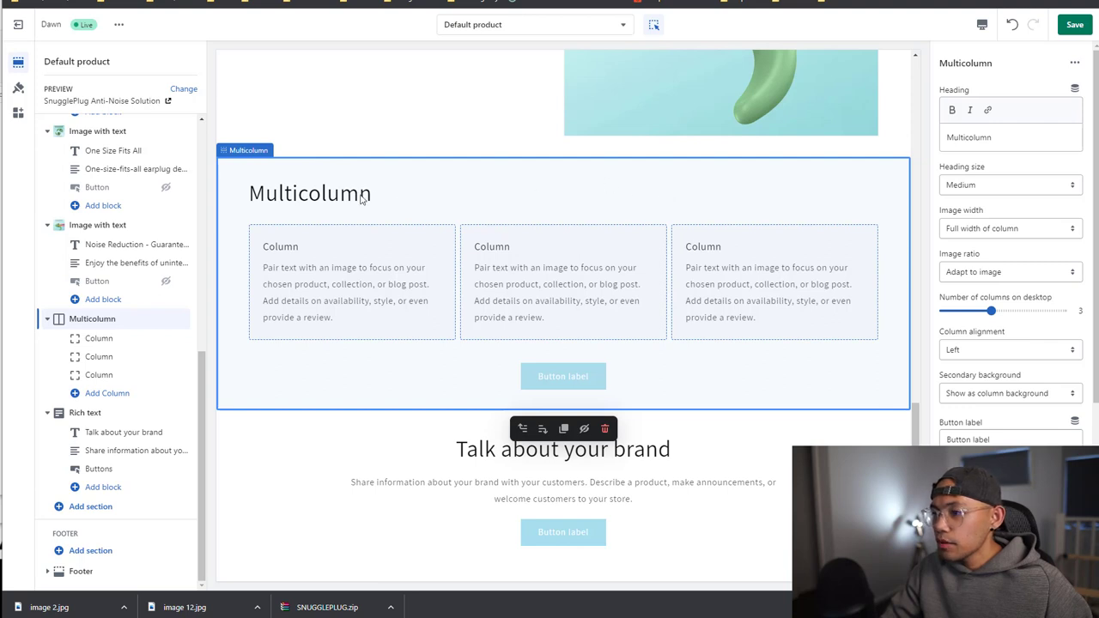
{"action": "left_click", "coordinate": [984, 138]}
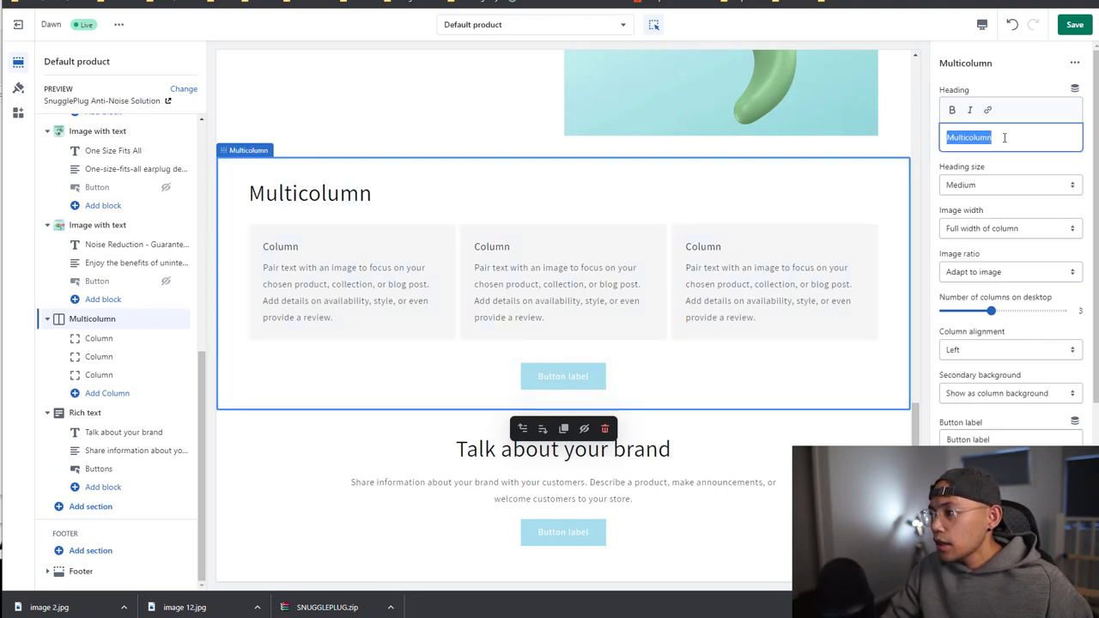
{"action": "double_click", "coordinate": [1004, 138]}
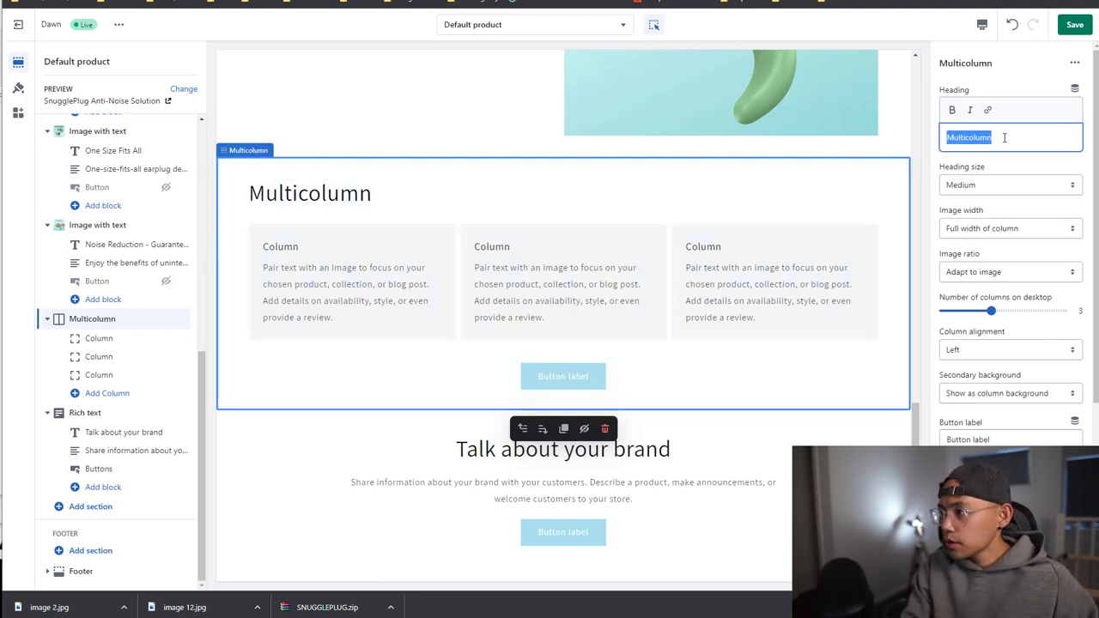
{"action": "type", "text": "Over"}
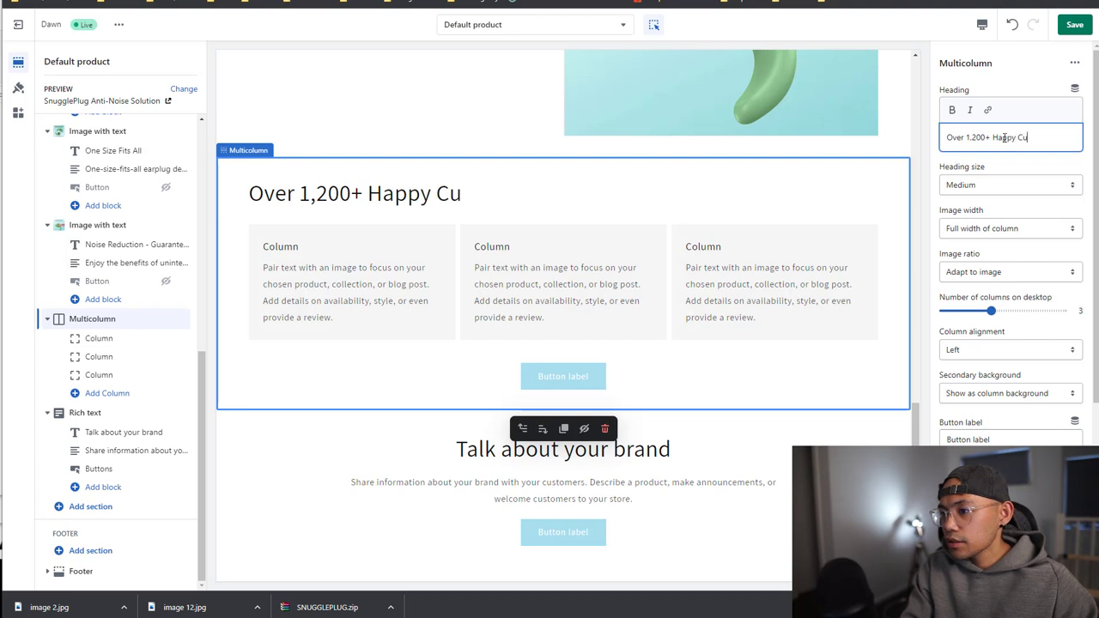
{"action": "type", "text": "1,200+ Happy Customers"}
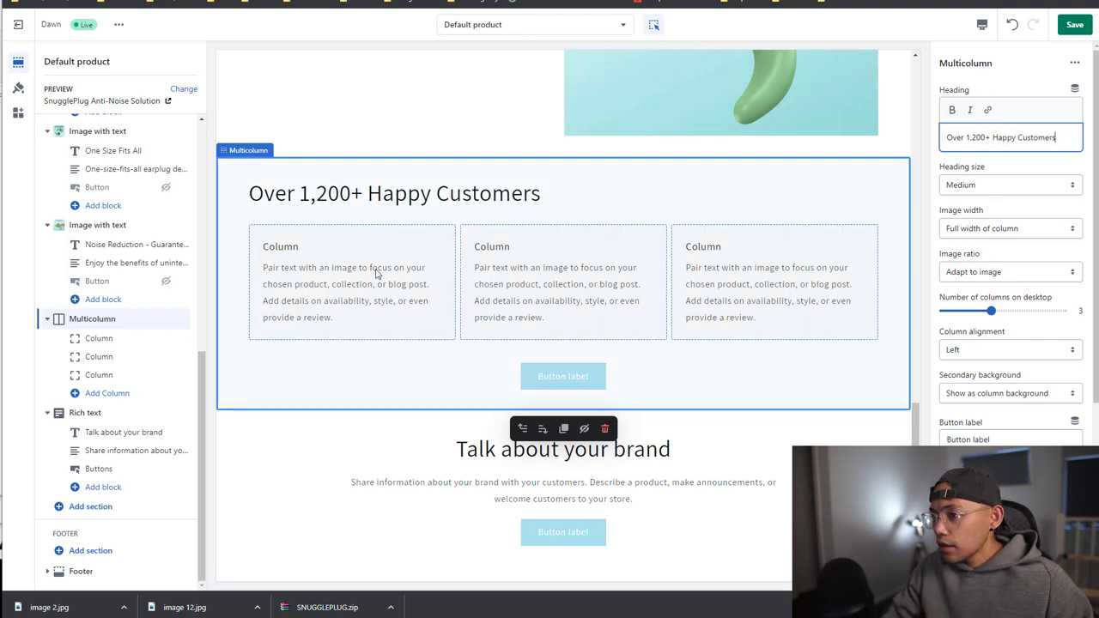
Clear the Multicolumn section's button label so its placeholder button disappears
{"action": "left_click", "coordinate": [380, 277]}
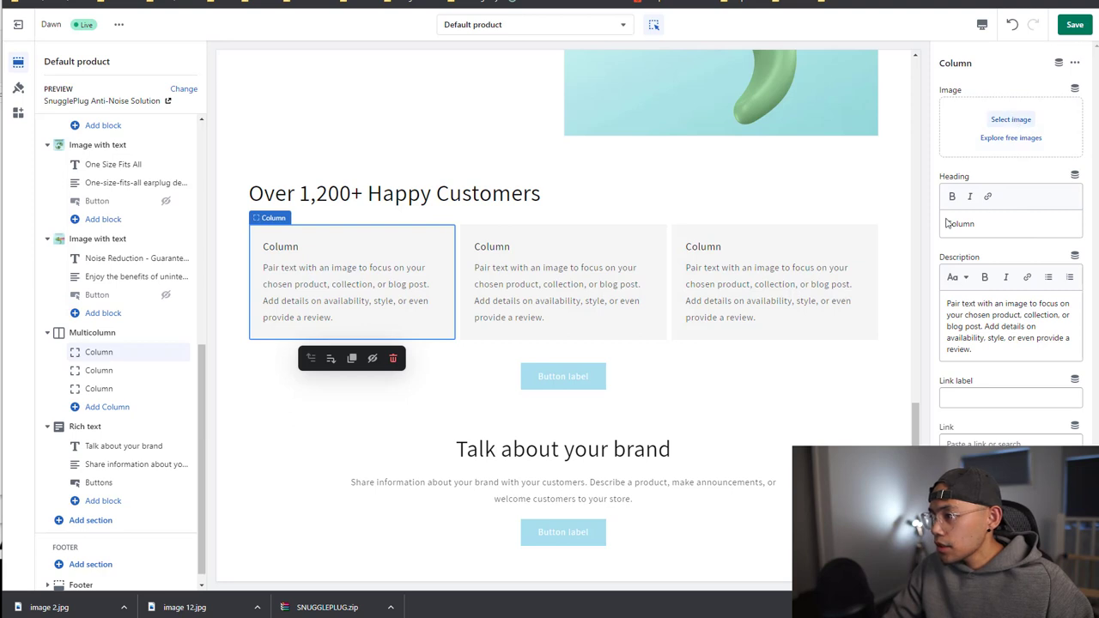
{"action": "left_click", "coordinate": [992, 226]}
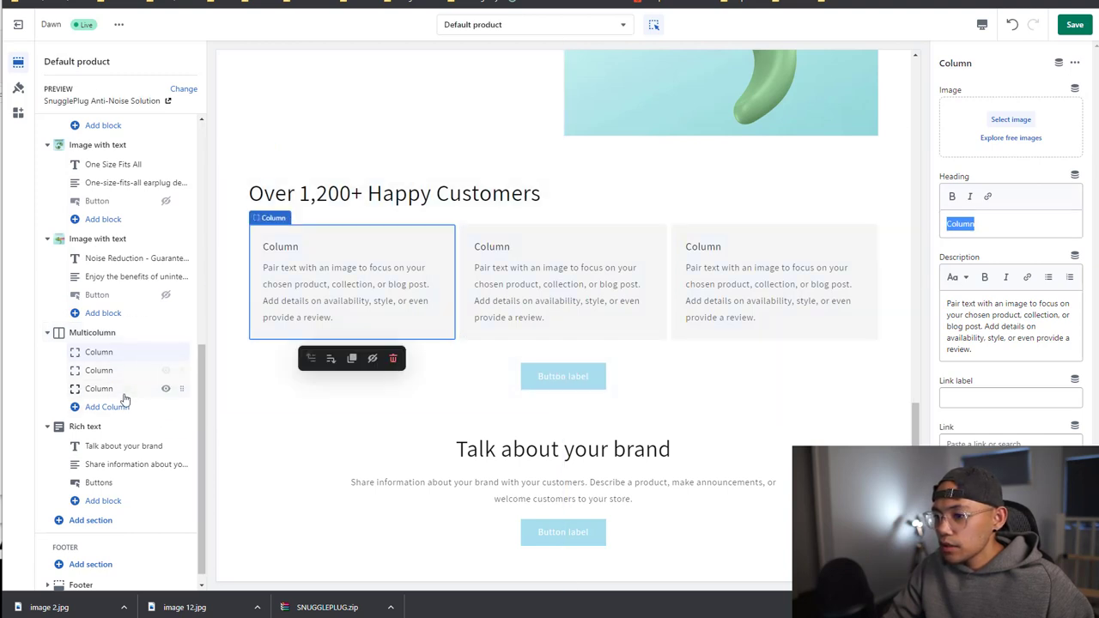
{"action": "left_click", "coordinate": [129, 338]}
{"action": "scroll", "coordinate": [1046, 389], "scroll_direction": "down", "scroll_amount": 3}
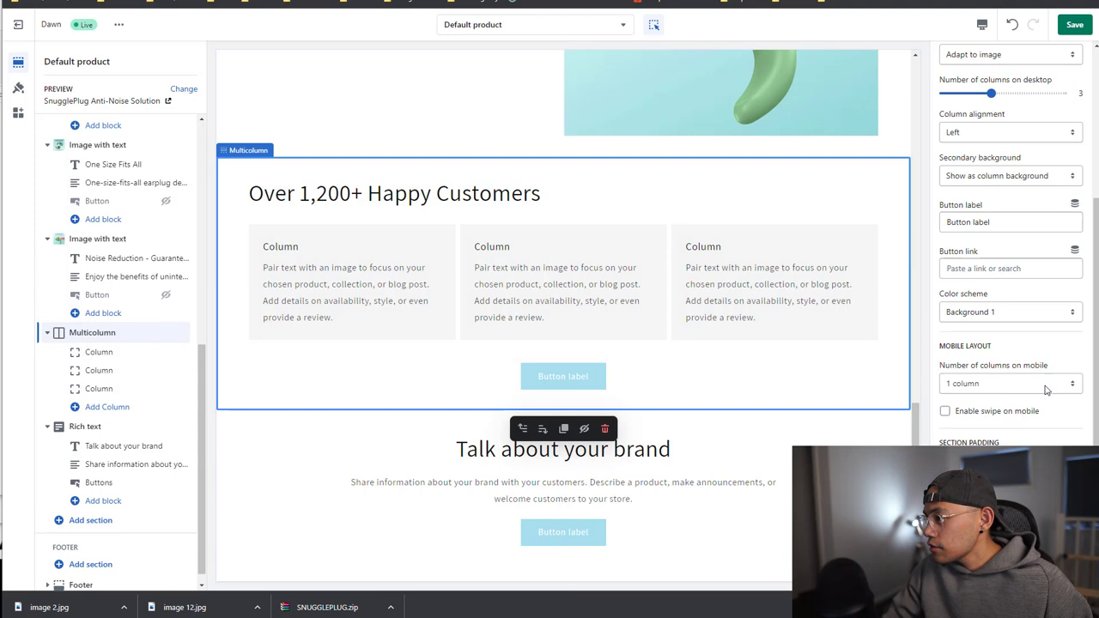
{"action": "triple_click", "coordinate": [1012, 224]}
{"action": "key", "text": "BackSpace"}
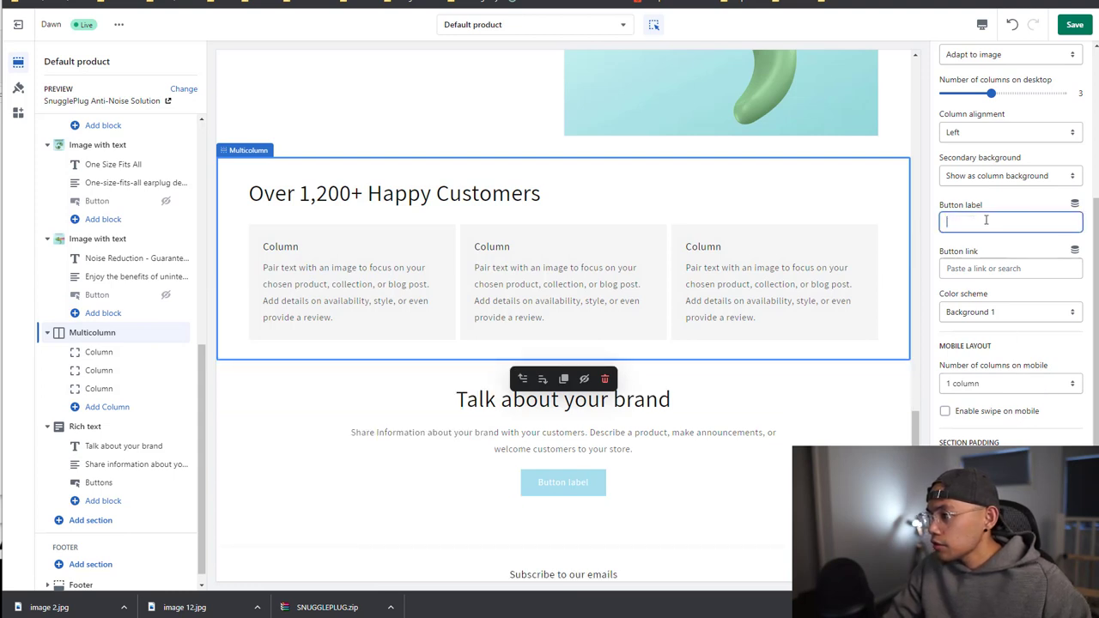
{"action": "left_click", "coordinate": [129, 352]}
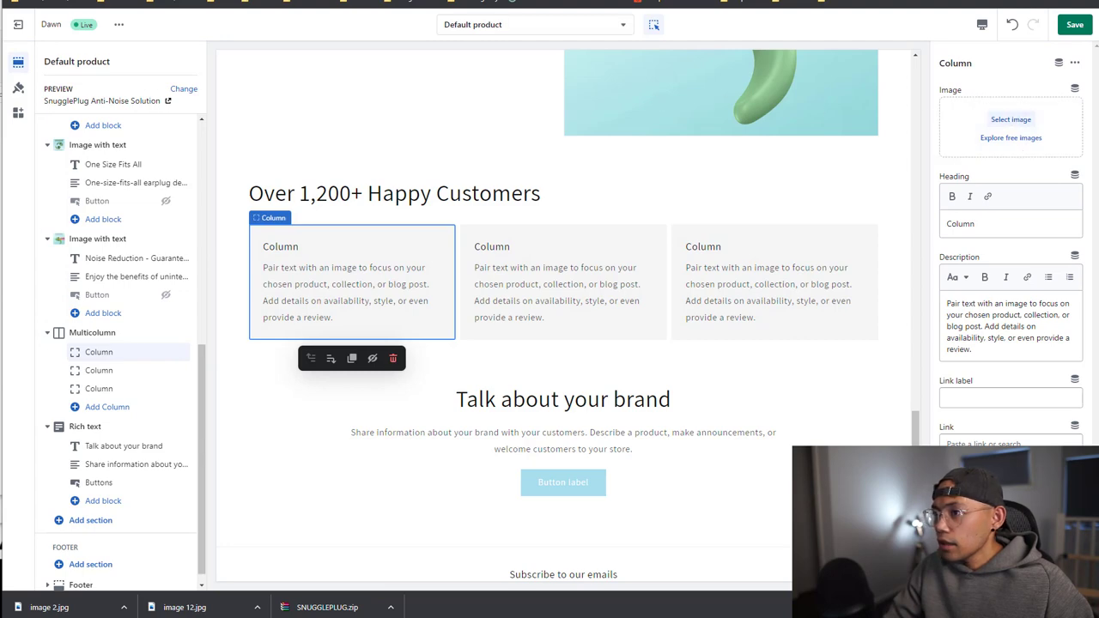
Save the yellow and pink earplug review photos from the AliExpress reviews' first page
{"action": "left_click", "coordinate": [367, 5]}
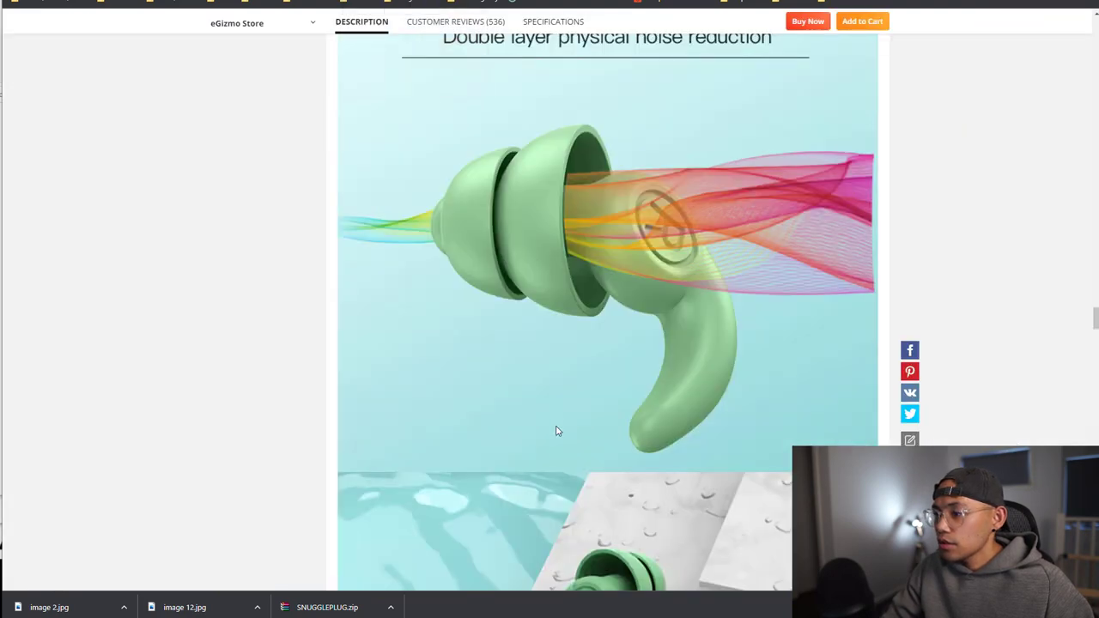
{"action": "scroll", "coordinate": [584, 395], "scroll_direction": "down", "scroll_amount": 5}
{"action": "scroll", "coordinate": [604, 371], "scroll_direction": "down", "scroll_amount": 20}
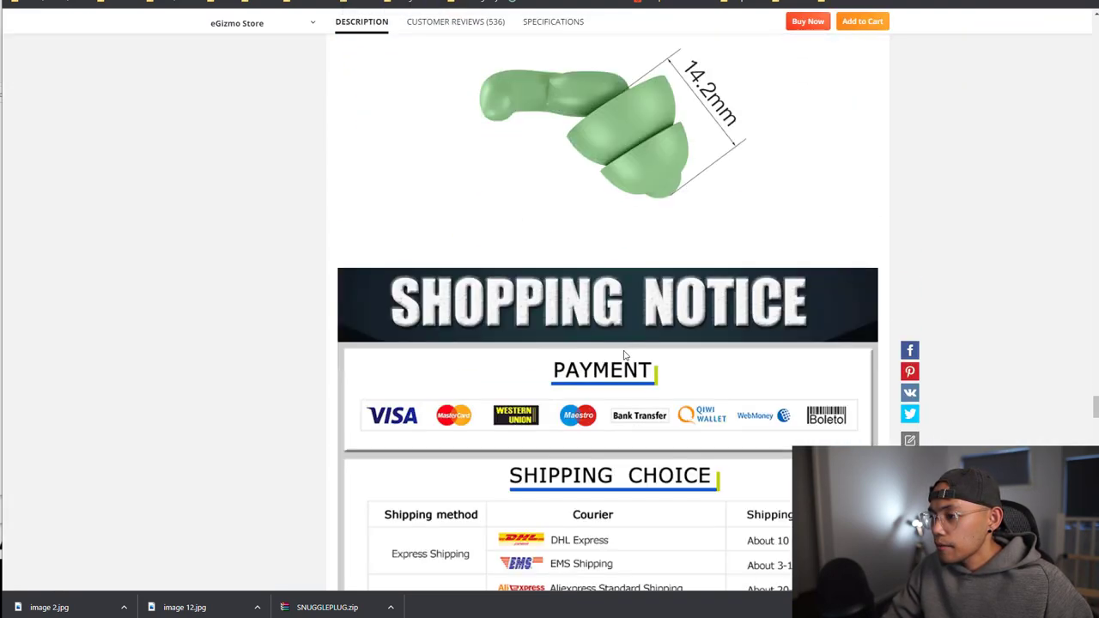
{"action": "scroll", "coordinate": [626, 351], "scroll_direction": "down", "scroll_amount": 10}
{"action": "scroll", "coordinate": [468, 203], "scroll_direction": "down", "scroll_amount": 3}
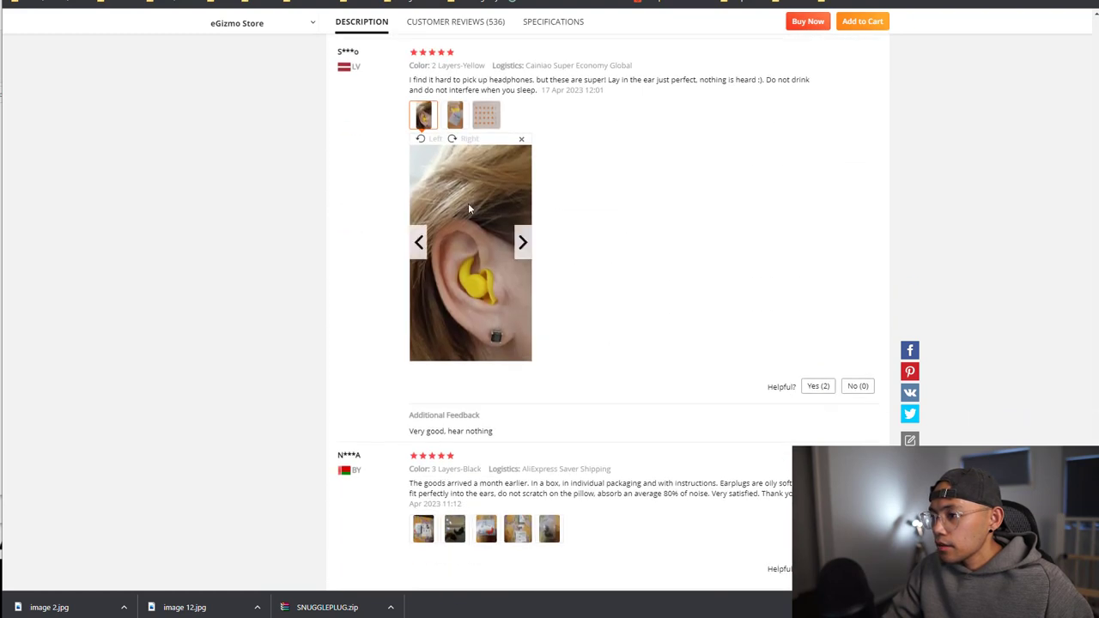
{"action": "right_click", "coordinate": [469, 209]}
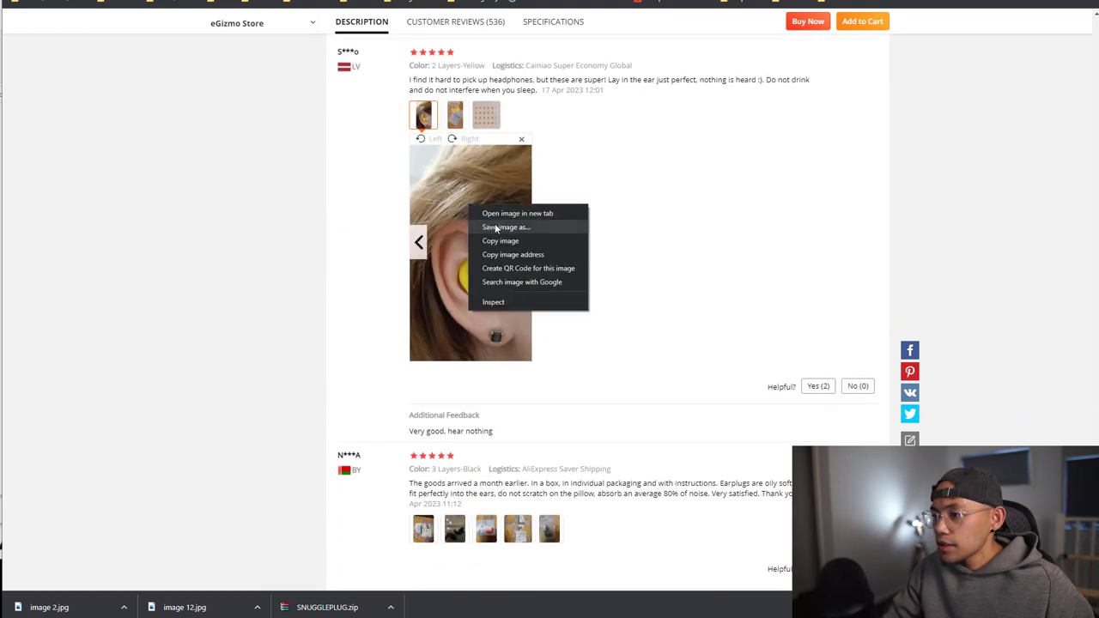
{"action": "left_click", "coordinate": [495, 227]}
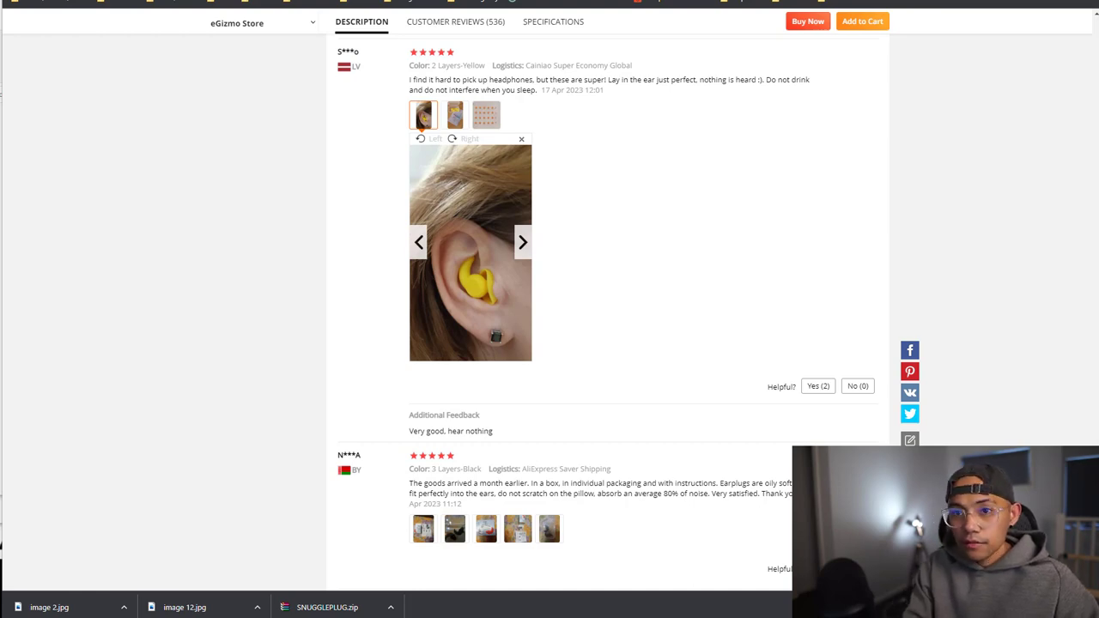
{"action": "scroll", "coordinate": [373, 378], "scroll_direction": "down", "scroll_amount": 5}
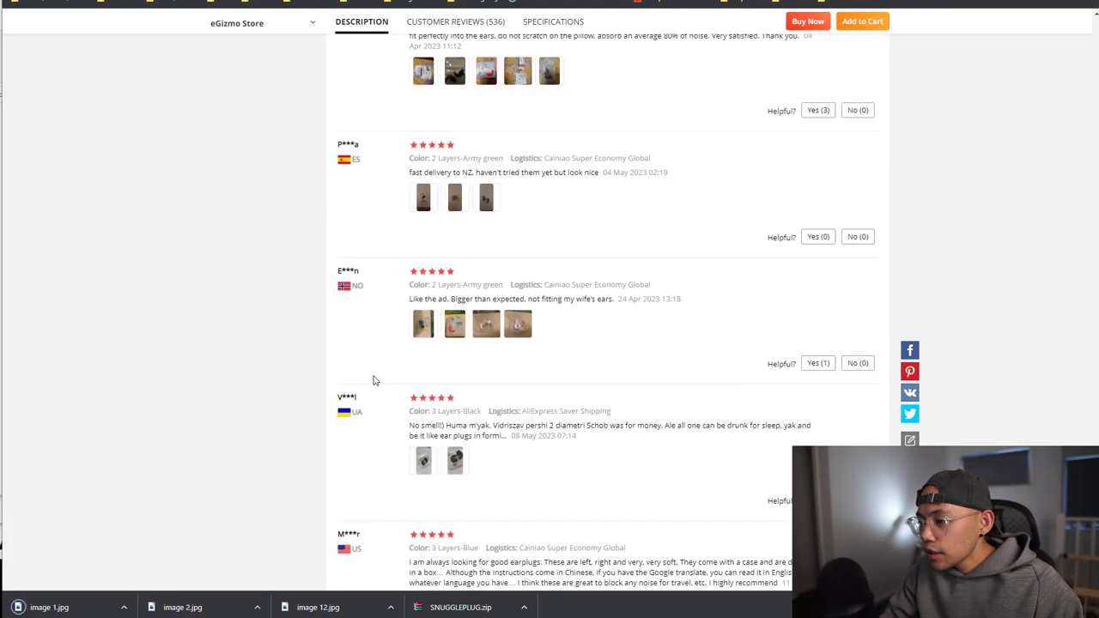
{"action": "scroll", "coordinate": [367, 370], "scroll_direction": "up", "scroll_amount": 10}
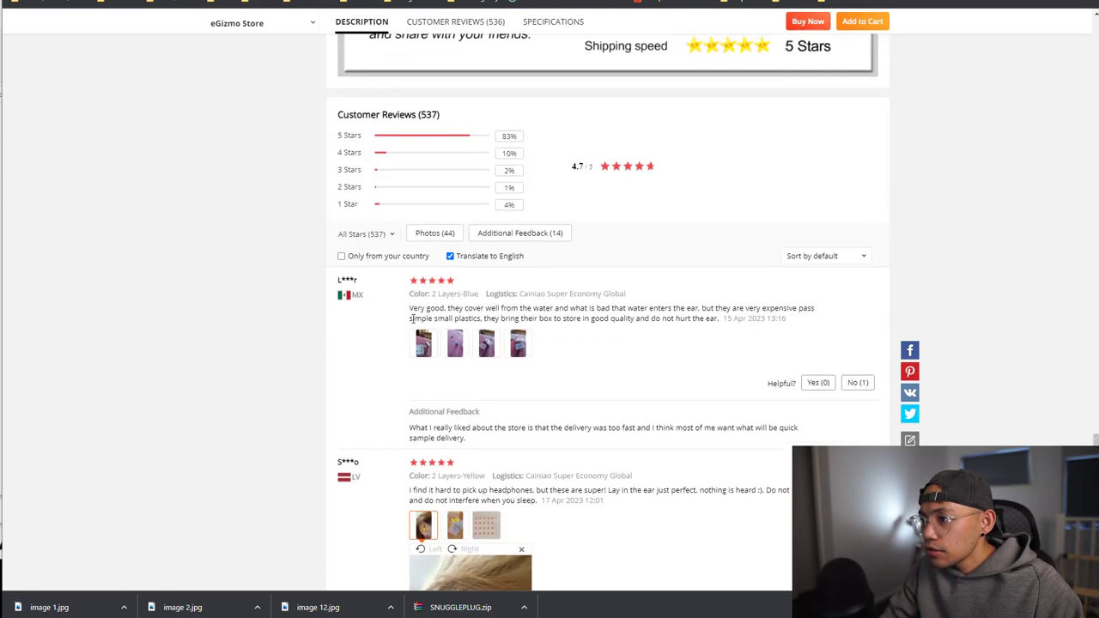
{"action": "scroll", "coordinate": [613, 409], "scroll_direction": "down", "scroll_amount": 10}
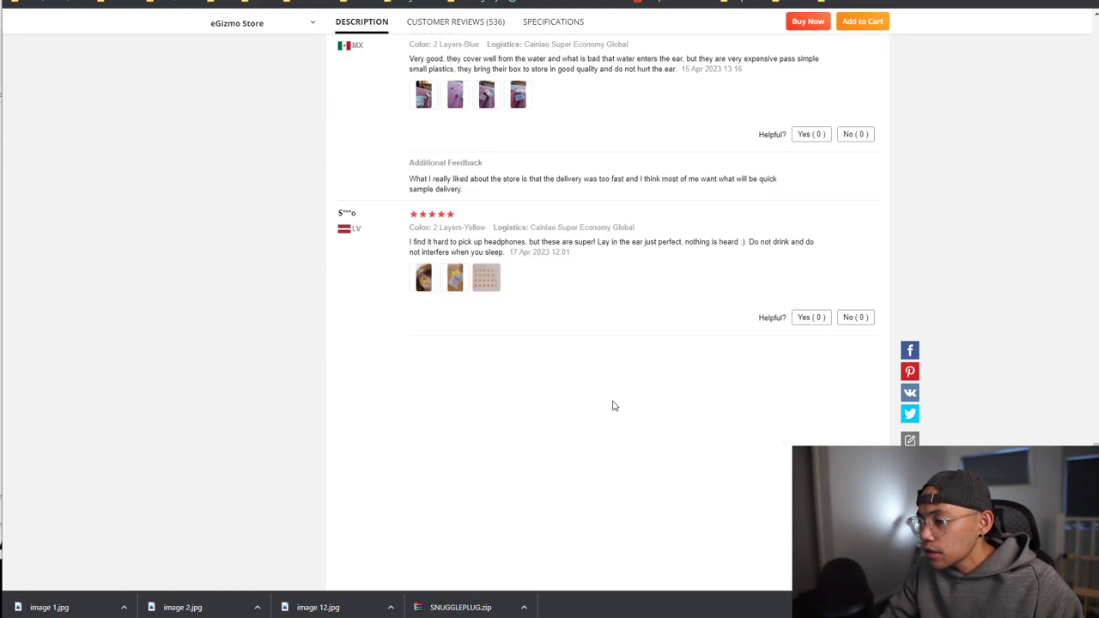
{"action": "left_click", "coordinate": [423, 361]}
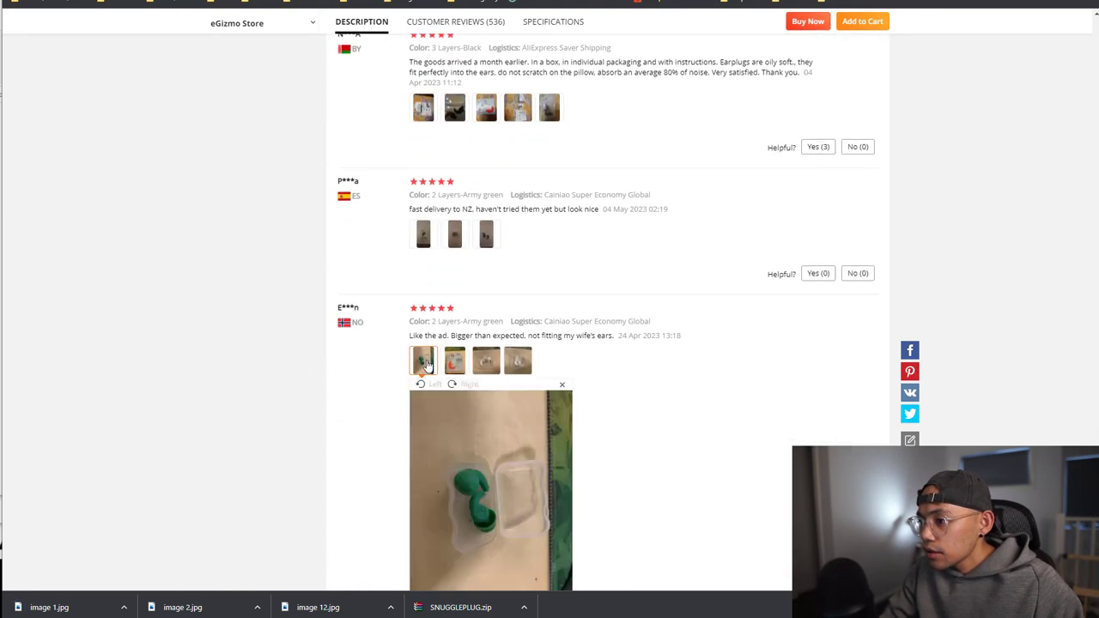
{"action": "scroll", "coordinate": [386, 373], "scroll_direction": "down", "scroll_amount": 3}
{"action": "left_click", "coordinate": [455, 461]}
{"action": "scroll", "coordinate": [322, 421], "scroll_direction": "down", "scroll_amount": 3}
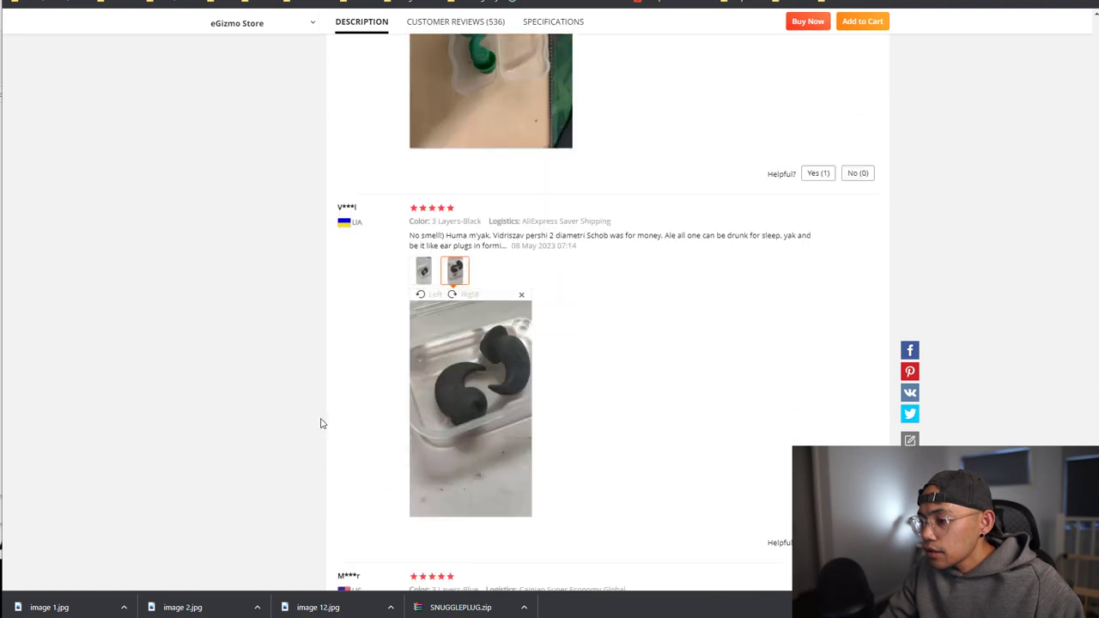
{"action": "scroll", "coordinate": [323, 421], "scroll_direction": "down", "scroll_amount": 2}
{"action": "scroll", "coordinate": [326, 419], "scroll_direction": "down", "scroll_amount": 4}
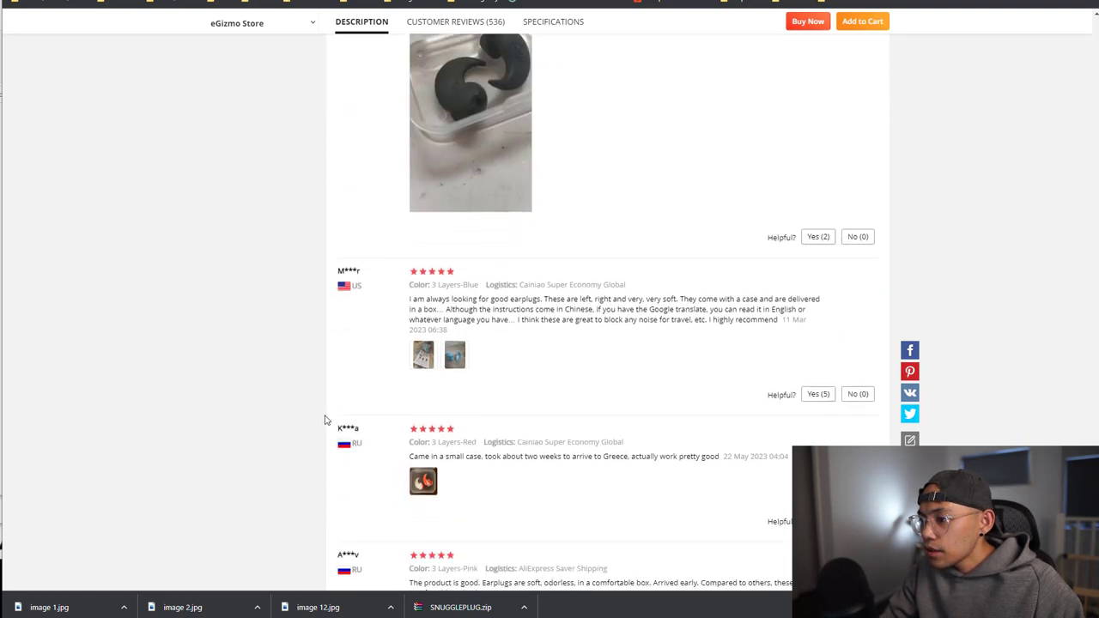
{"action": "left_click", "coordinate": [415, 391]}
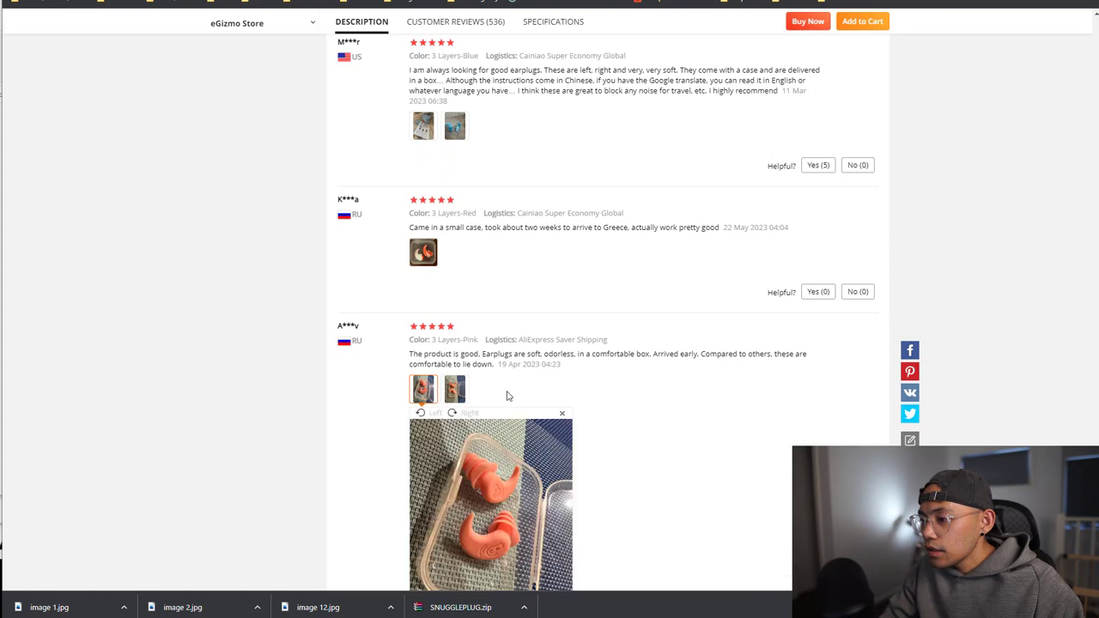
{"action": "scroll", "coordinate": [491, 346], "scroll_direction": "down", "scroll_amount": 3}
{"action": "right_click", "coordinate": [485, 268]}
{"action": "left_click", "coordinate": [520, 288]}
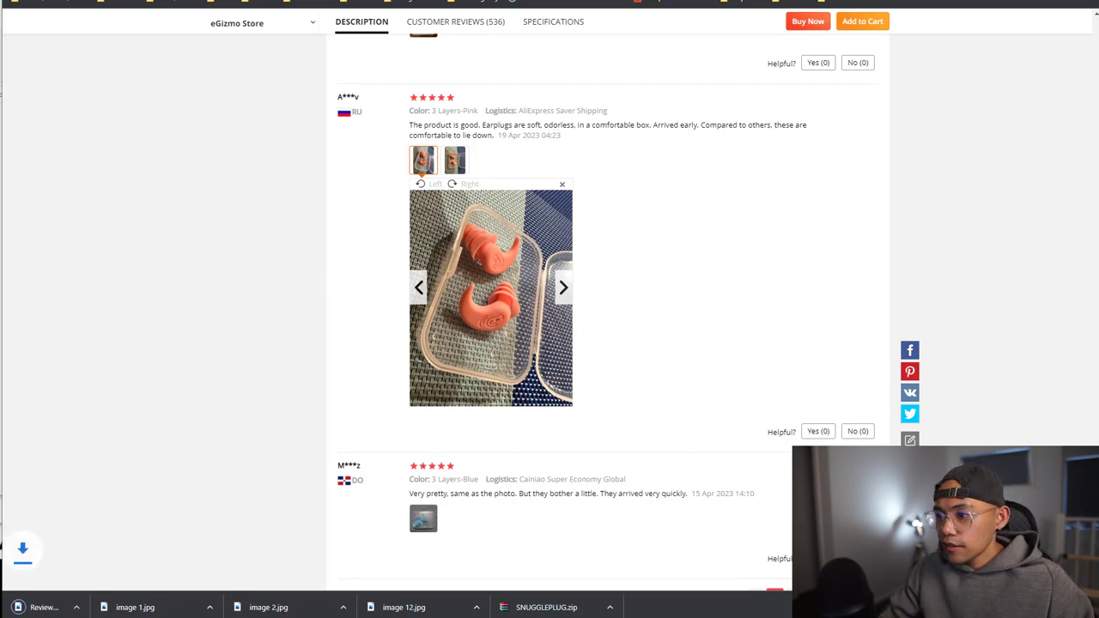
{"action": "scroll", "coordinate": [422, 409], "scroll_direction": "down", "scroll_amount": 3}
On reviews page 2, save the black earplugs review photo and view the ear photos
{"action": "left_click", "coordinate": [799, 370]}
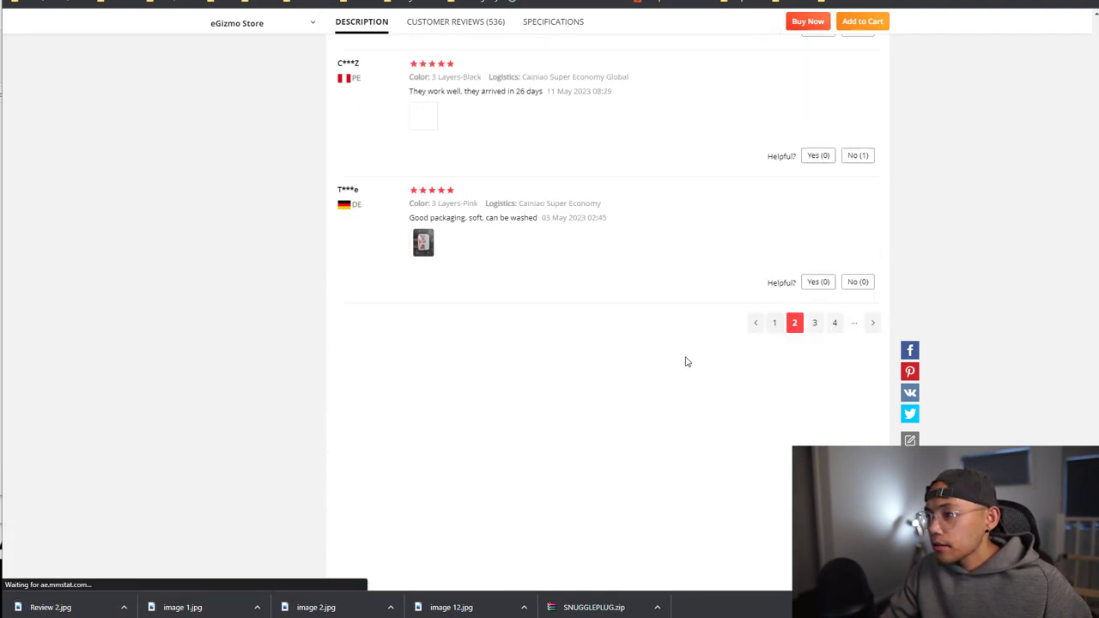
{"action": "scroll", "coordinate": [685, 361], "scroll_direction": "up", "scroll_amount": 4}
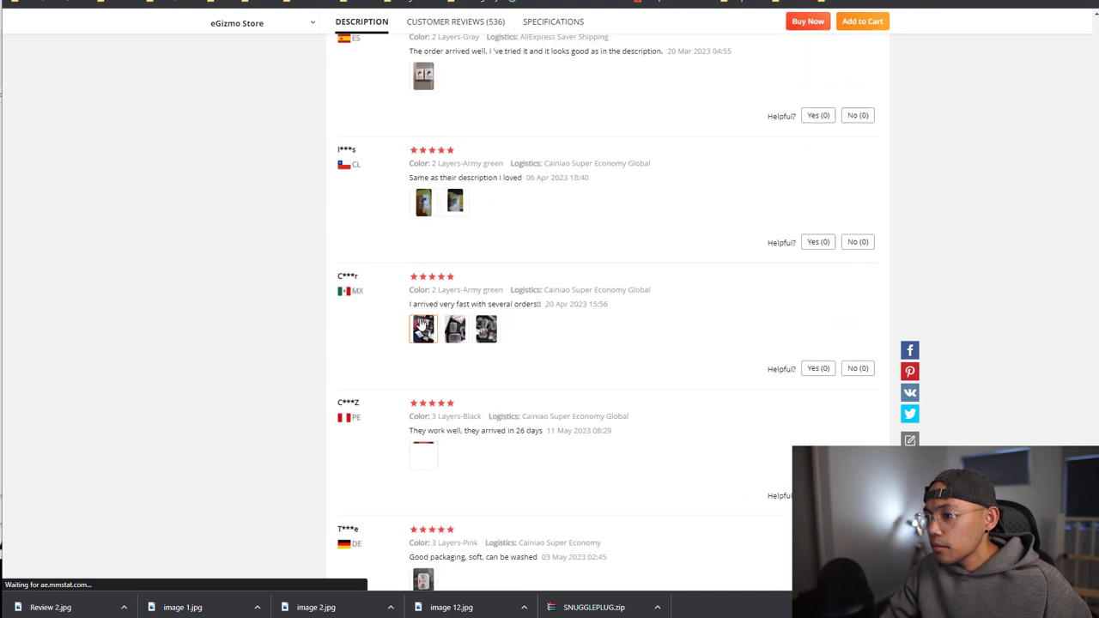
{"action": "left_click", "coordinate": [422, 327]}
{"action": "scroll", "coordinate": [689, 361], "scroll_direction": "up", "scroll_amount": 9}
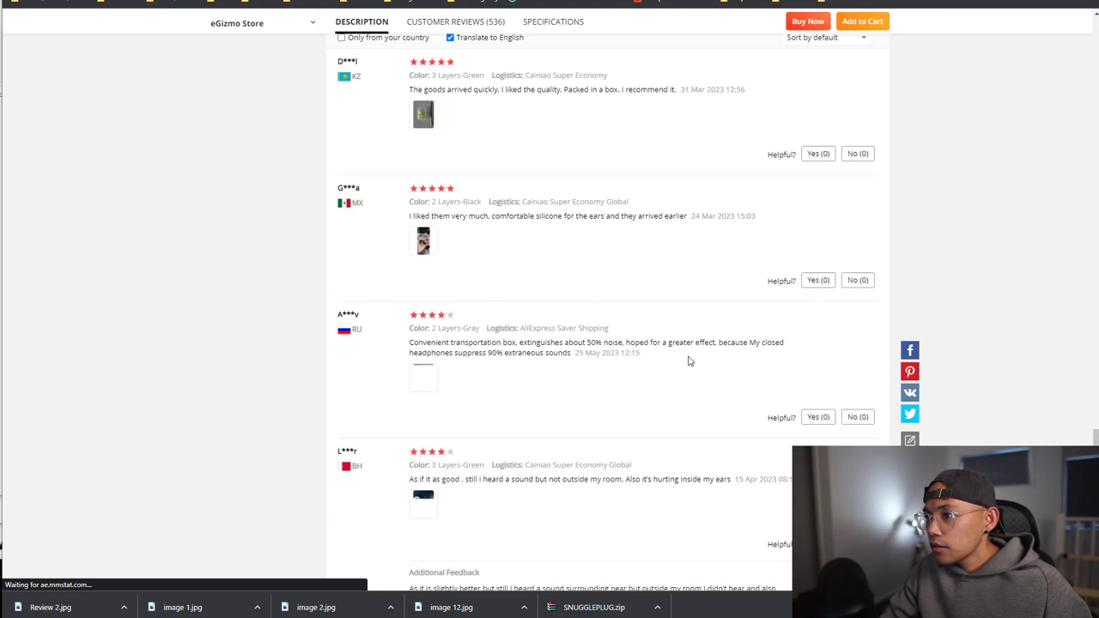
{"action": "scroll", "coordinate": [687, 360], "scroll_direction": "up", "scroll_amount": 3}
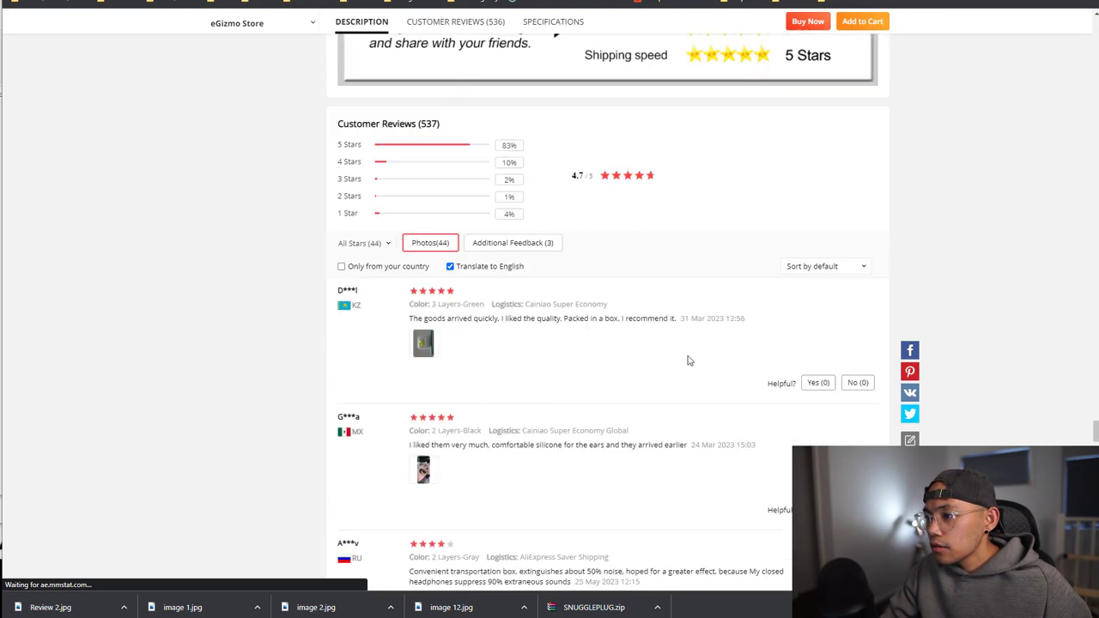
{"action": "left_click", "coordinate": [423, 472]}
{"action": "scroll", "coordinate": [475, 418], "scroll_direction": "down", "scroll_amount": 4}
{"action": "right_click", "coordinate": [464, 290]}
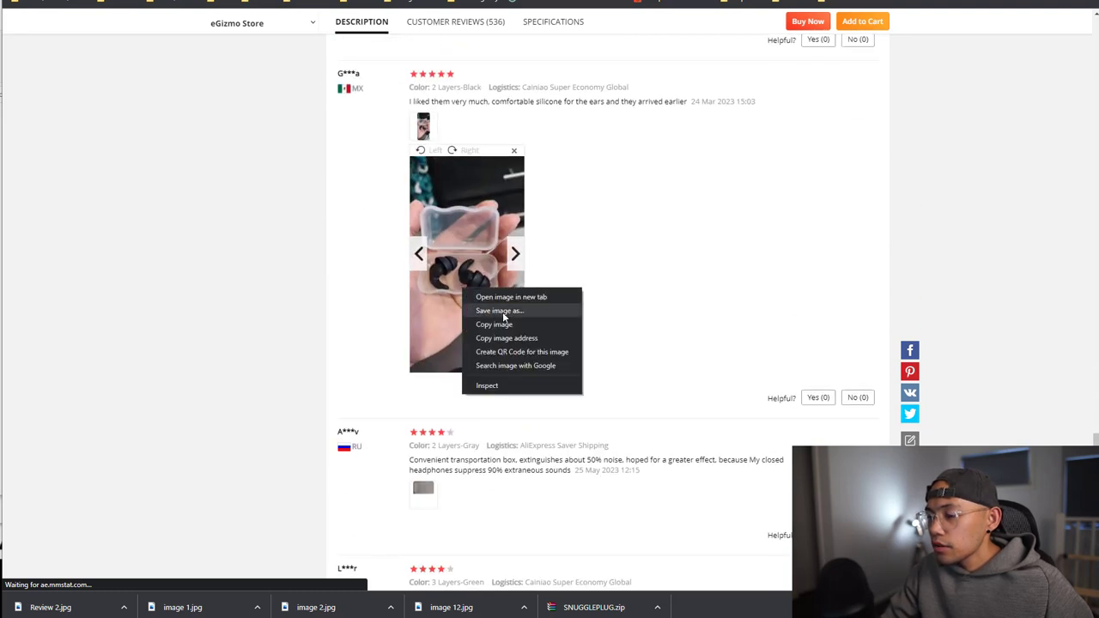
{"action": "left_click", "coordinate": [501, 311]}
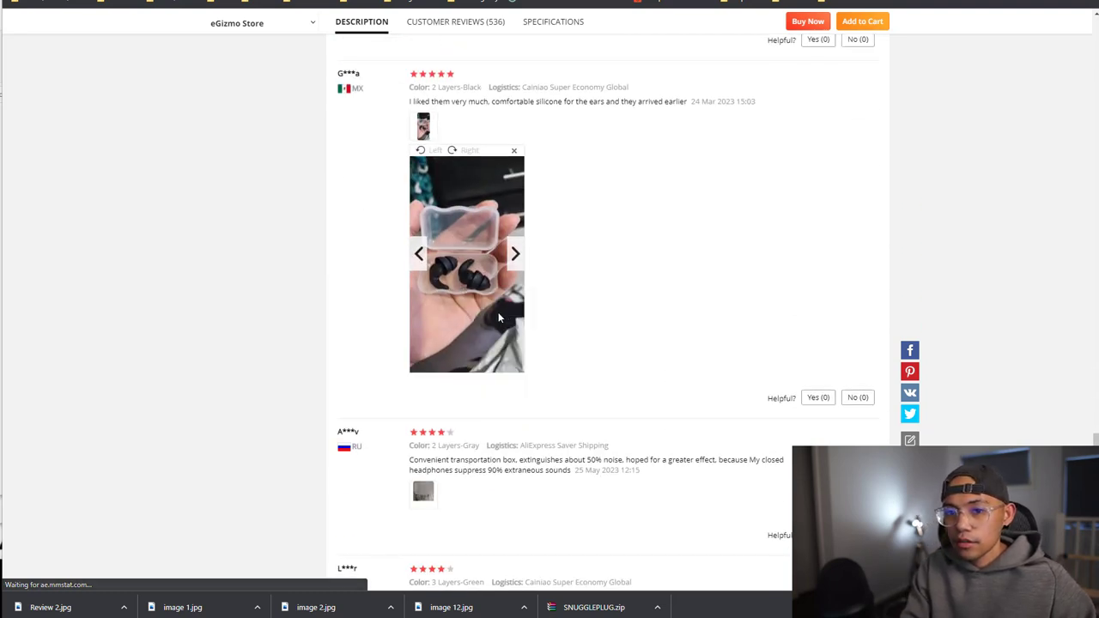
{"action": "scroll", "coordinate": [496, 309], "scroll_direction": "down", "scroll_amount": 4}
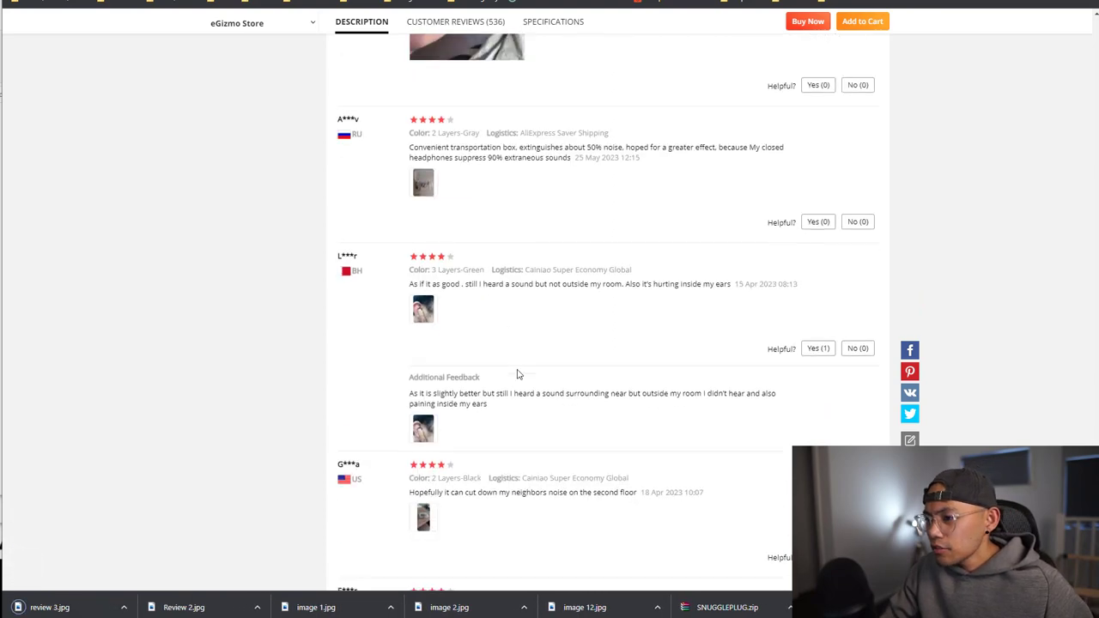
{"action": "scroll", "coordinate": [507, 379], "scroll_direction": "down", "scroll_amount": 2}
{"action": "left_click", "coordinate": [429, 292]}
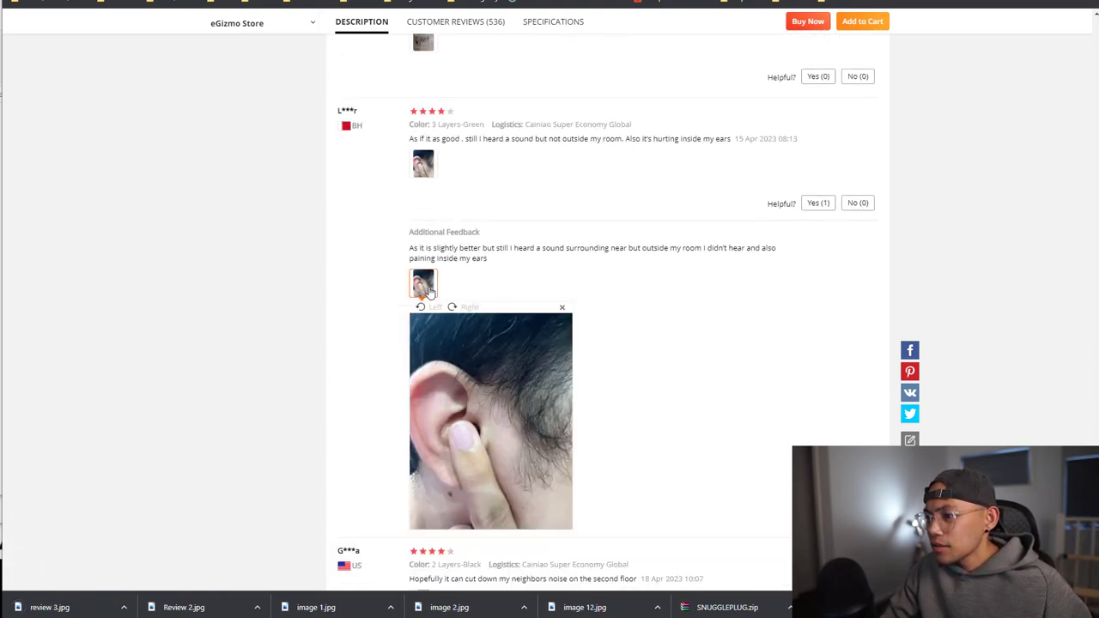
{"action": "left_click", "coordinate": [423, 163]}
{"action": "scroll", "coordinate": [371, 427], "scroll_direction": "down", "scroll_amount": 7}
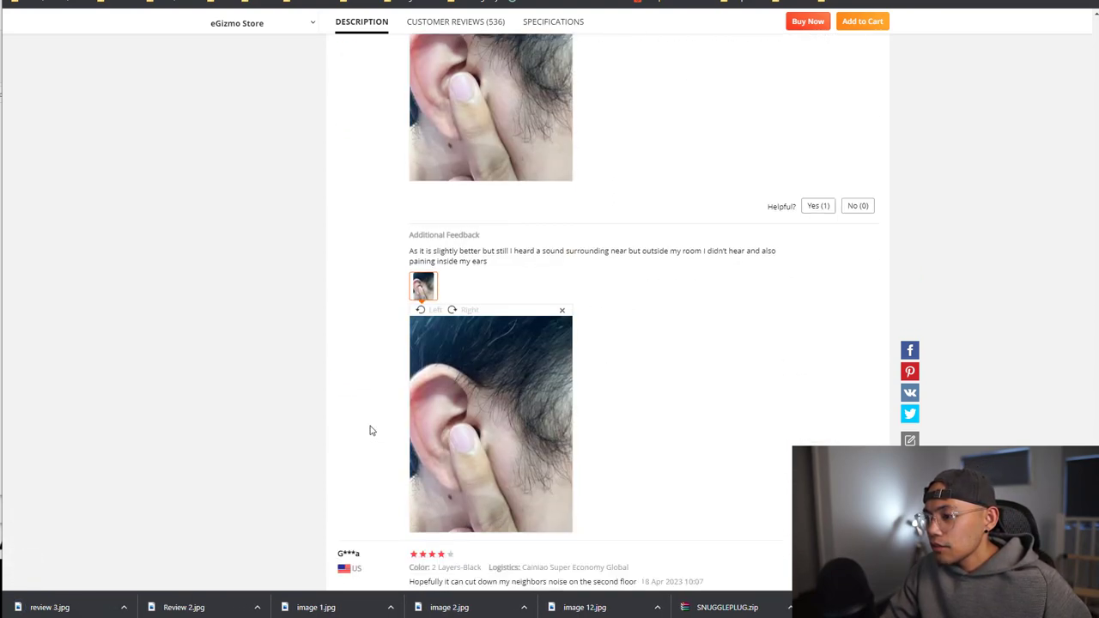
{"action": "scroll", "coordinate": [370, 428], "scroll_direction": "down", "scroll_amount": 2}
{"action": "scroll", "coordinate": [532, 487], "scroll_direction": "down", "scroll_amount": 3}
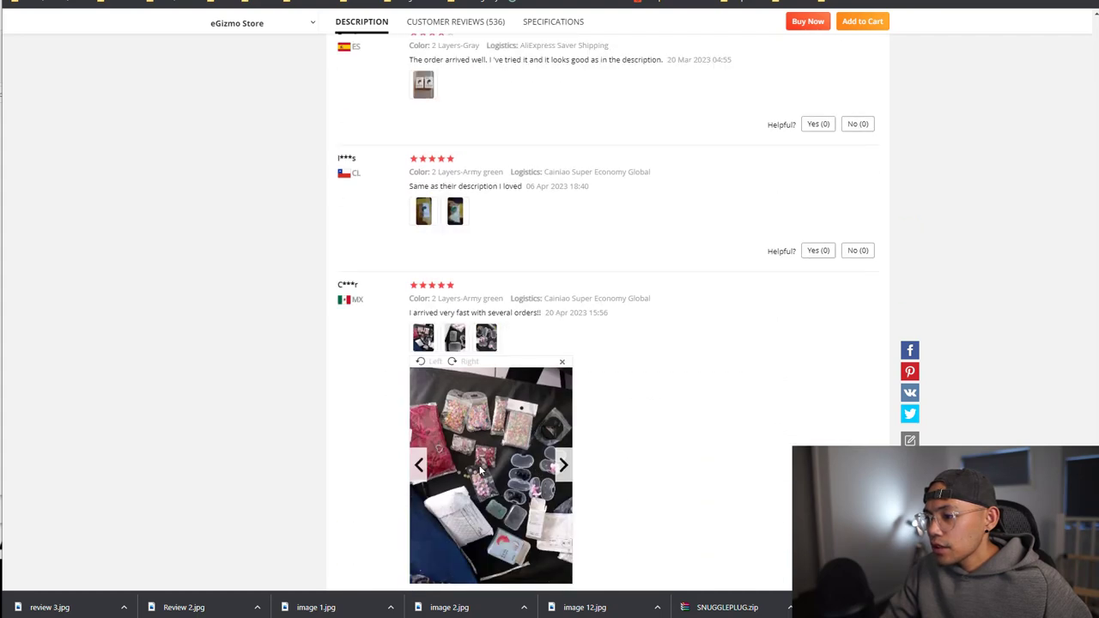
{"action": "scroll", "coordinate": [663, 501], "scroll_direction": "down", "scroll_amount": 1}
{"action": "scroll", "coordinate": [664, 502], "scroll_direction": "down", "scroll_amount": 4}
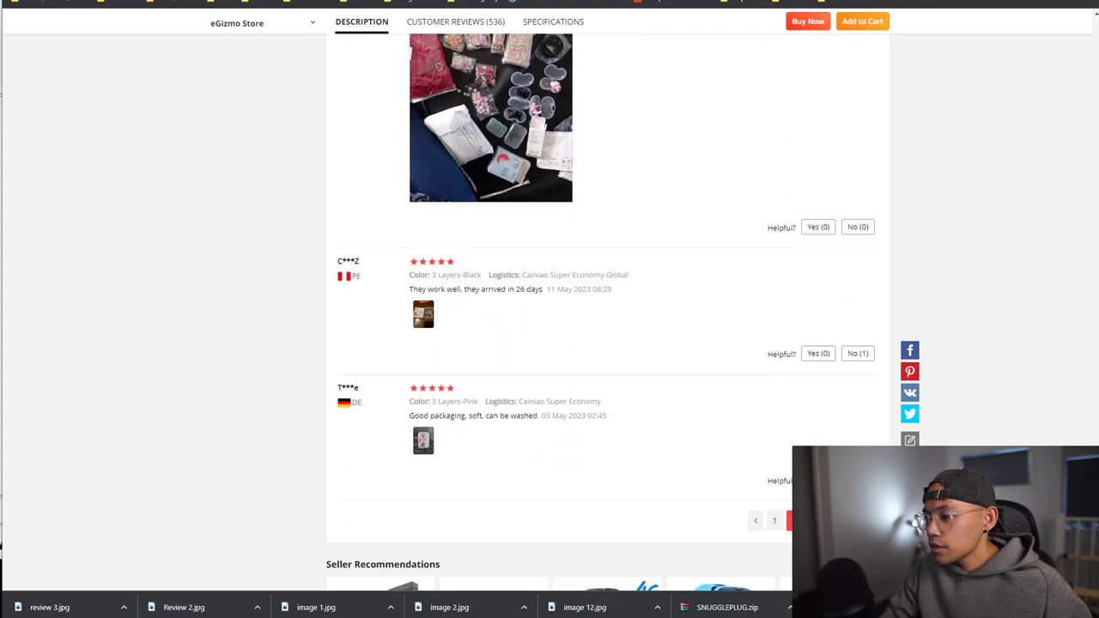
Browse review photos on reviews pages 3, 4 and 5
{"action": "left_click", "coordinate": [795, 520]}
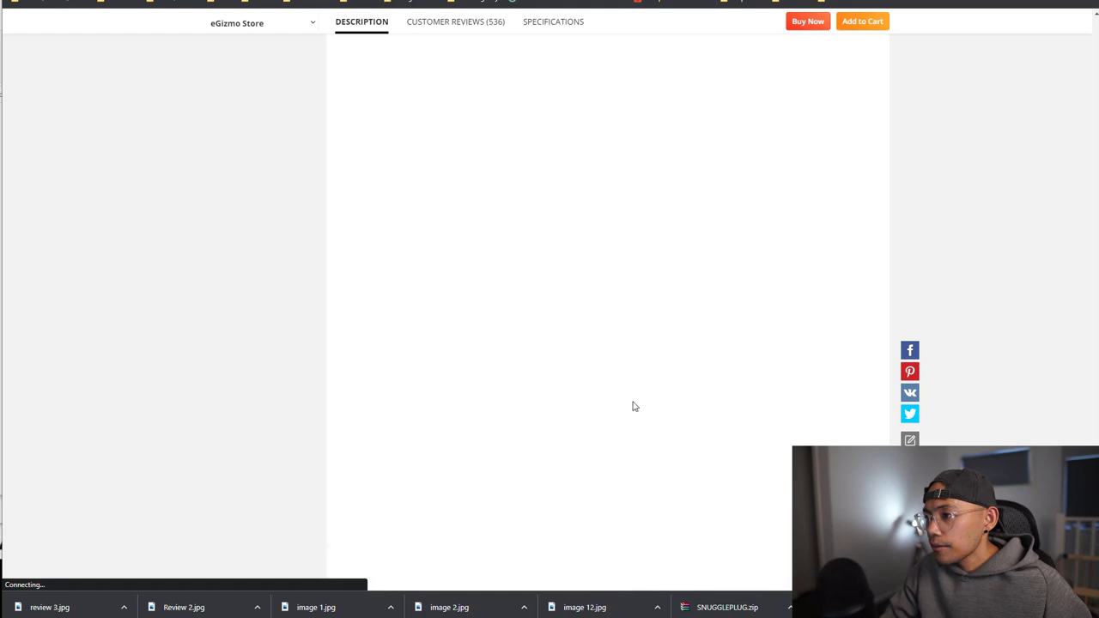
{"action": "scroll", "coordinate": [634, 406], "scroll_direction": "up", "scroll_amount": 4}
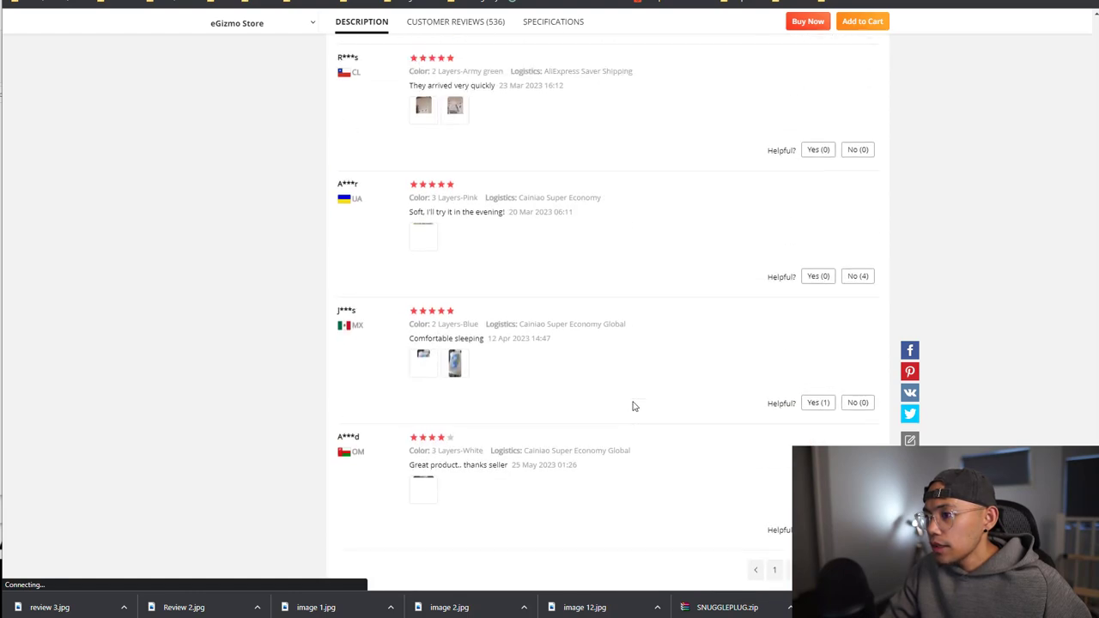
{"action": "scroll", "coordinate": [631, 405], "scroll_direction": "up", "scroll_amount": 4}
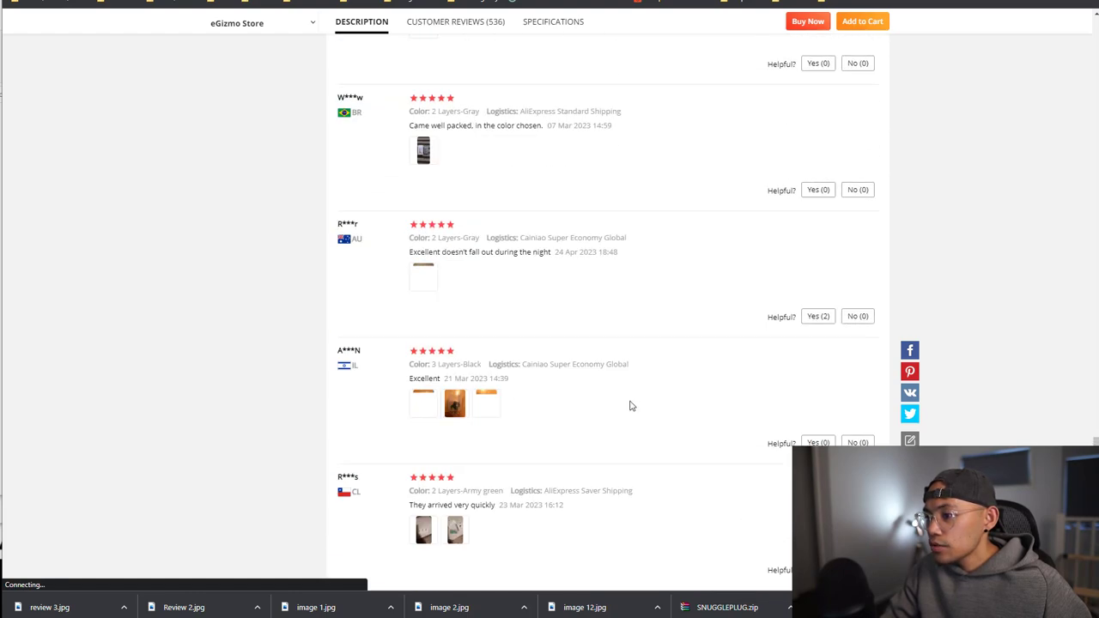
{"action": "scroll", "coordinate": [627, 410], "scroll_direction": "up", "scroll_amount": 2}
{"action": "scroll", "coordinate": [623, 416], "scroll_direction": "up", "scroll_amount": 3}
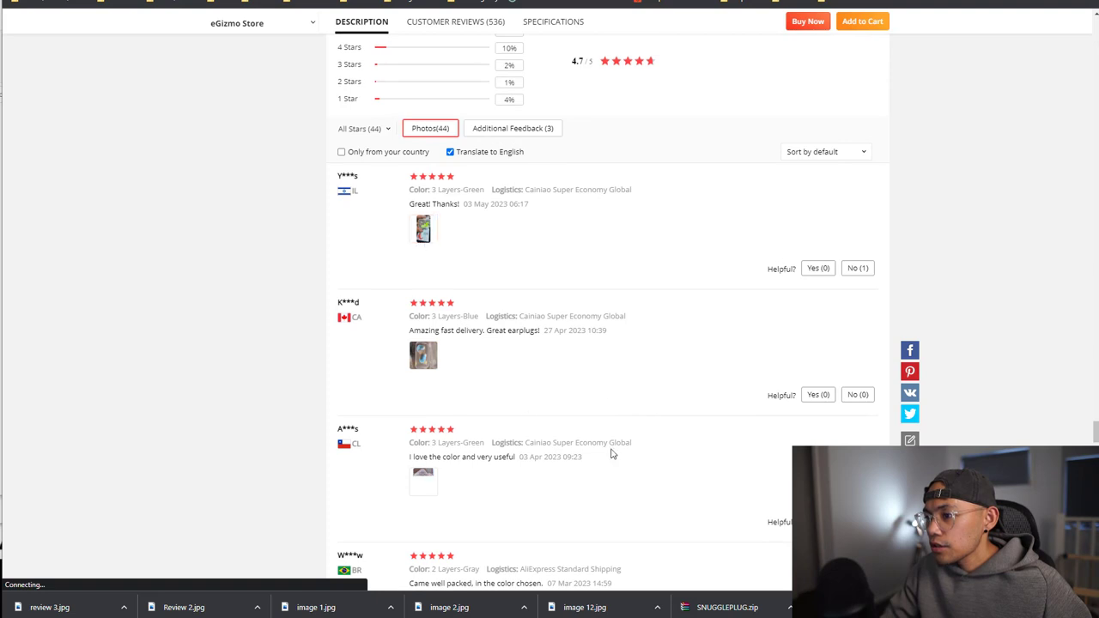
{"action": "scroll", "coordinate": [612, 454], "scroll_direction": "down", "scroll_amount": 12}
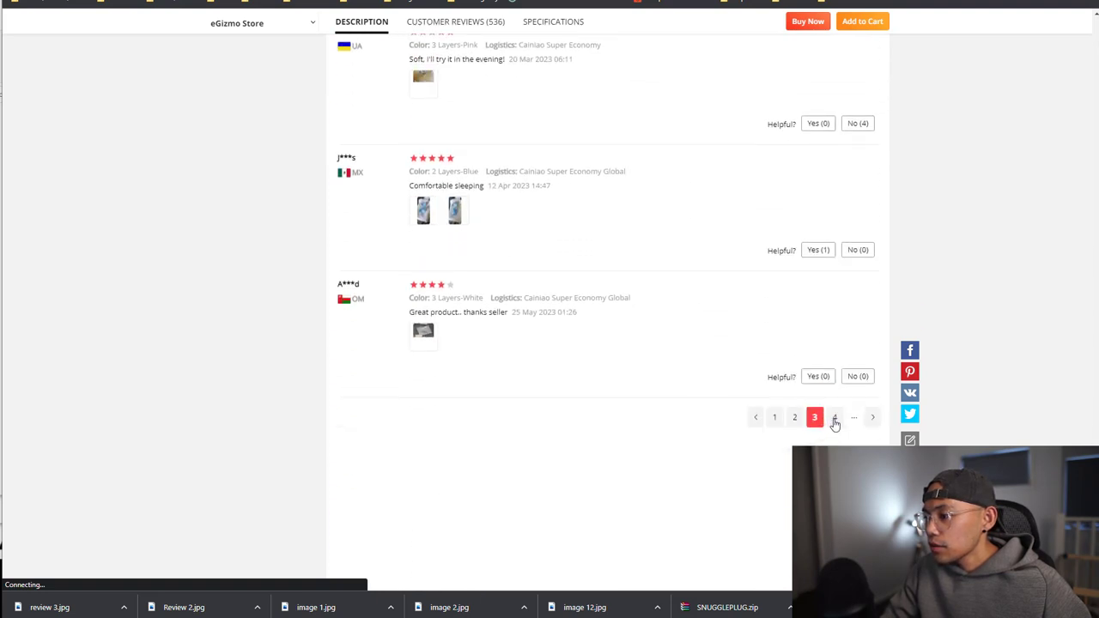
{"action": "left_click", "coordinate": [834, 425]}
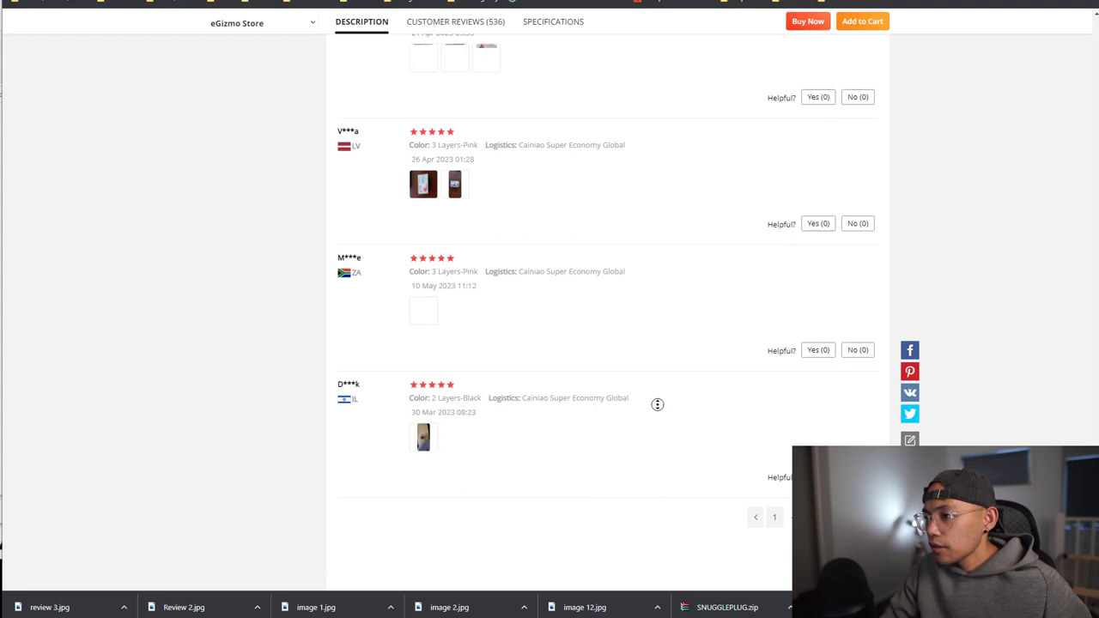
{"action": "scroll", "coordinate": [659, 333], "scroll_direction": "up", "scroll_amount": 3}
{"action": "left_click", "coordinate": [423, 533]}
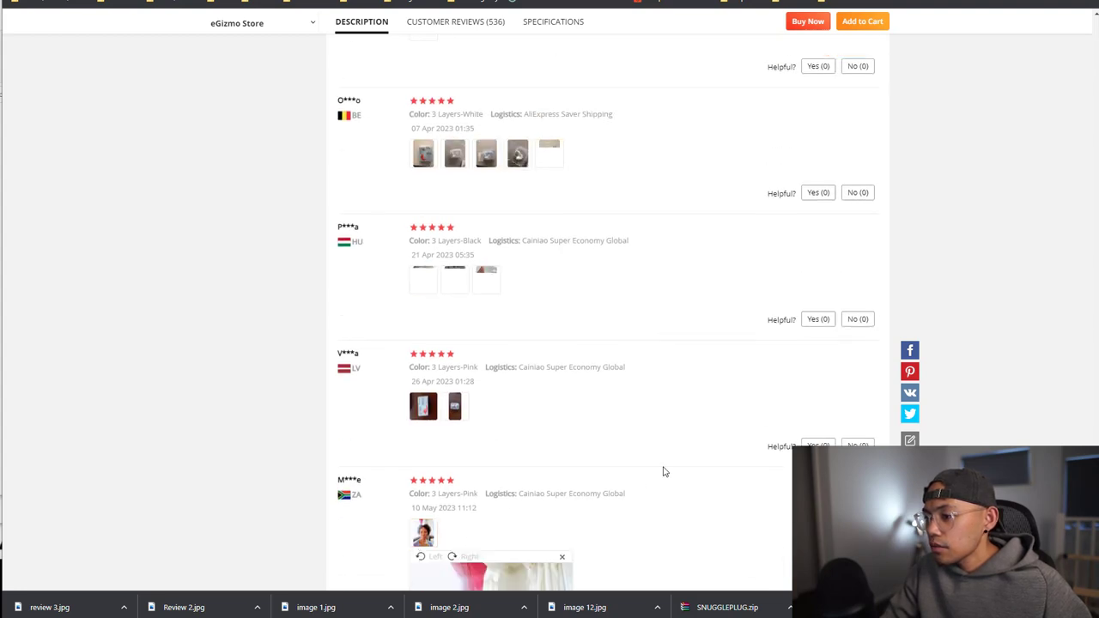
{"action": "scroll", "coordinate": [663, 470], "scroll_direction": "down", "scroll_amount": 3}
{"action": "scroll", "coordinate": [663, 470], "scroll_direction": "up", "scroll_amount": 10}
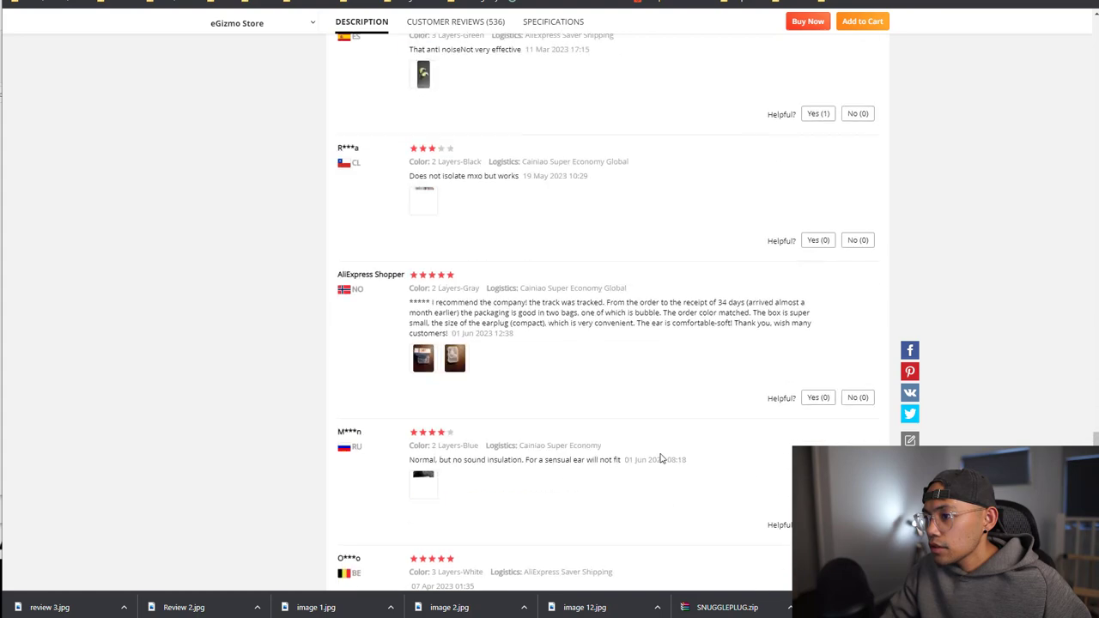
{"action": "scroll", "coordinate": [730, 356], "scroll_direction": "up", "scroll_amount": 2}
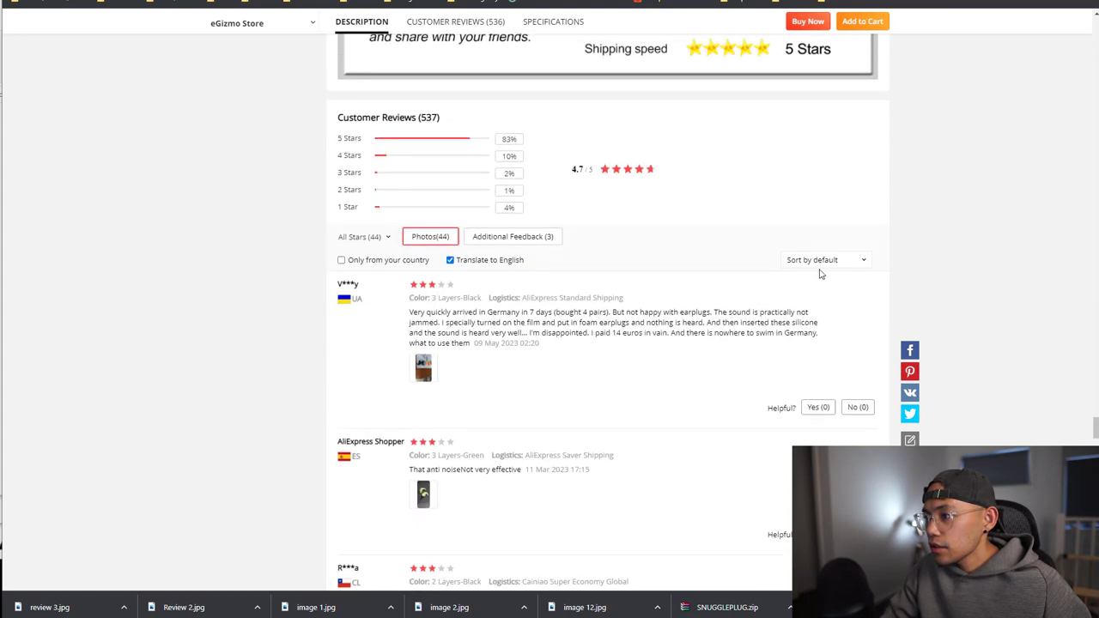
{"action": "scroll", "coordinate": [690, 364], "scroll_direction": "down", "scroll_amount": 15}
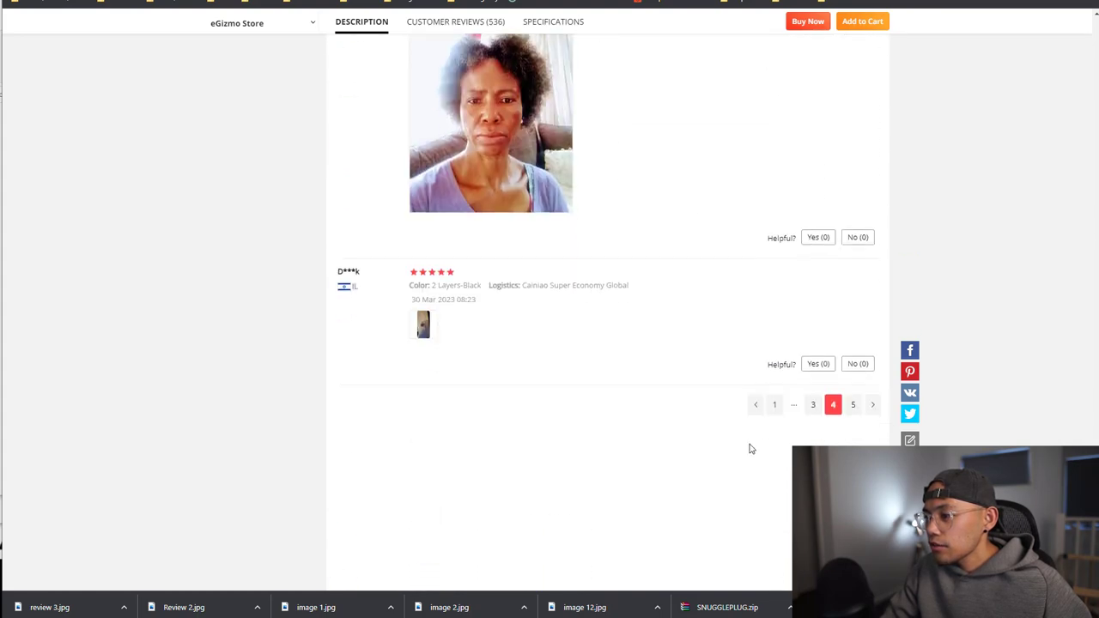
{"action": "left_click", "coordinate": [855, 407]}
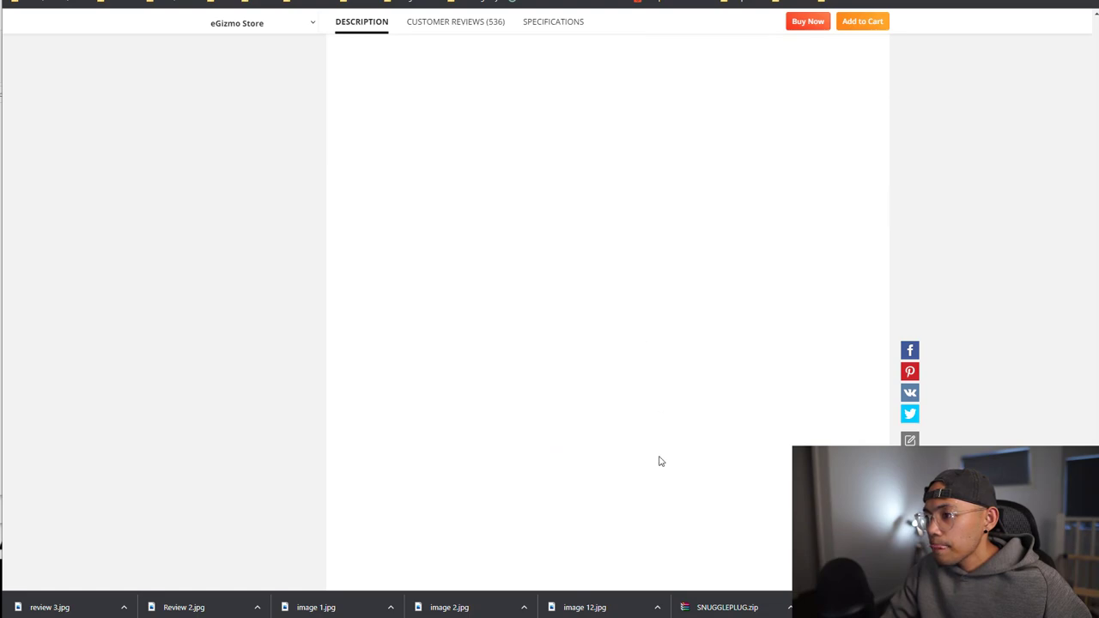
{"action": "scroll", "coordinate": [613, 416], "scroll_direction": "up", "scroll_amount": 10}
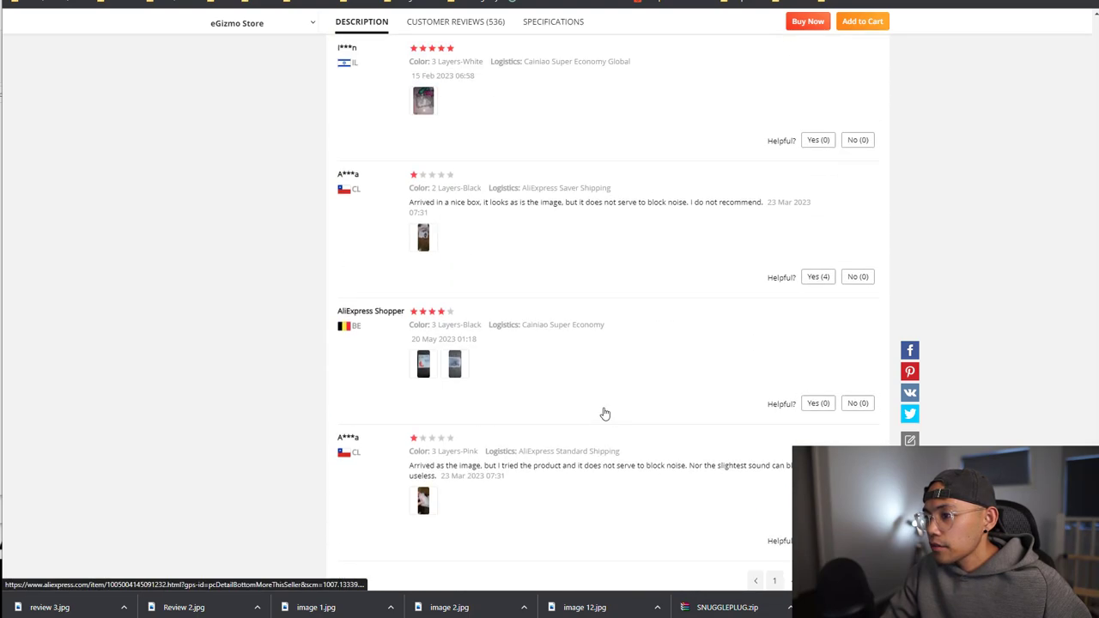
{"action": "scroll", "coordinate": [605, 414], "scroll_direction": "down", "scroll_amount": 6}
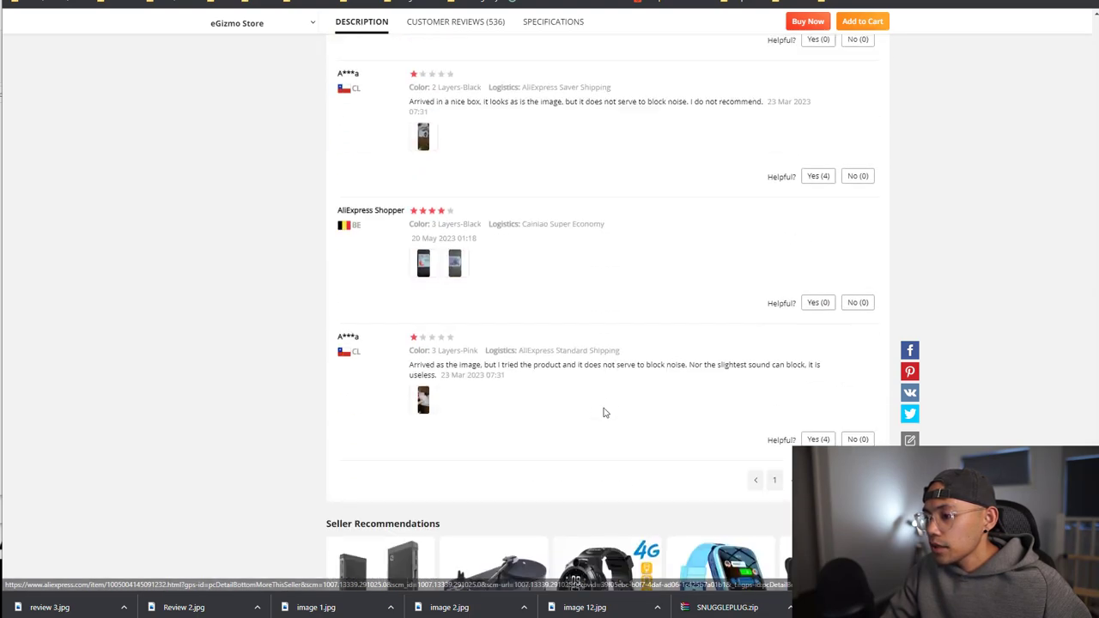
{"action": "scroll", "coordinate": [603, 413], "scroll_direction": "up", "scroll_amount": 5}
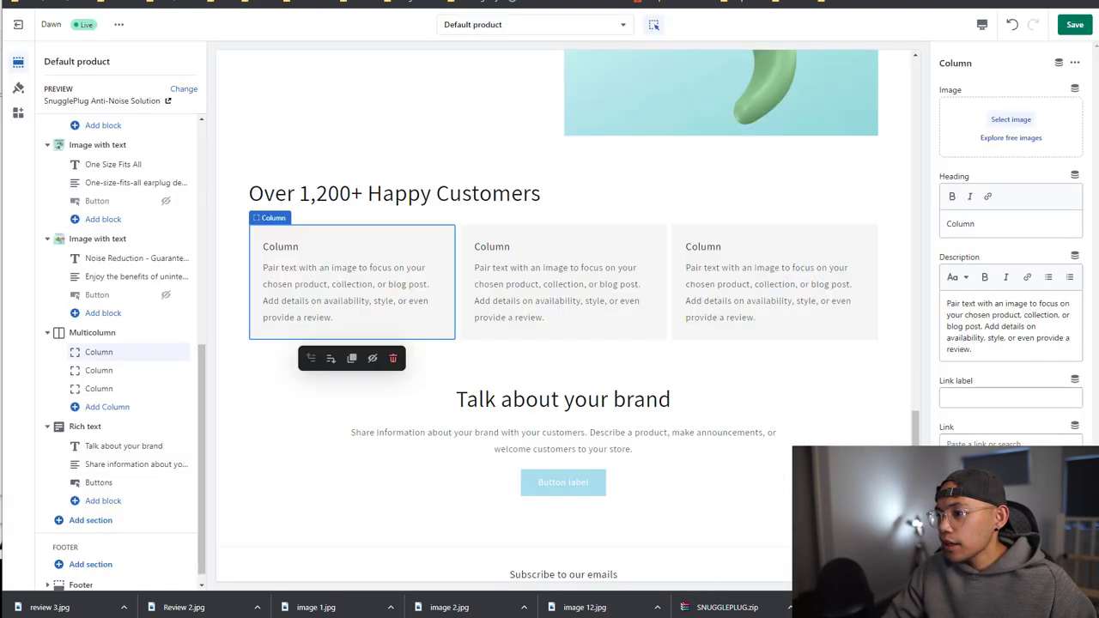
Set the second Happy Customers column's image to the Review_2 photo
{"action": "left_click", "coordinate": [1012, 120]}
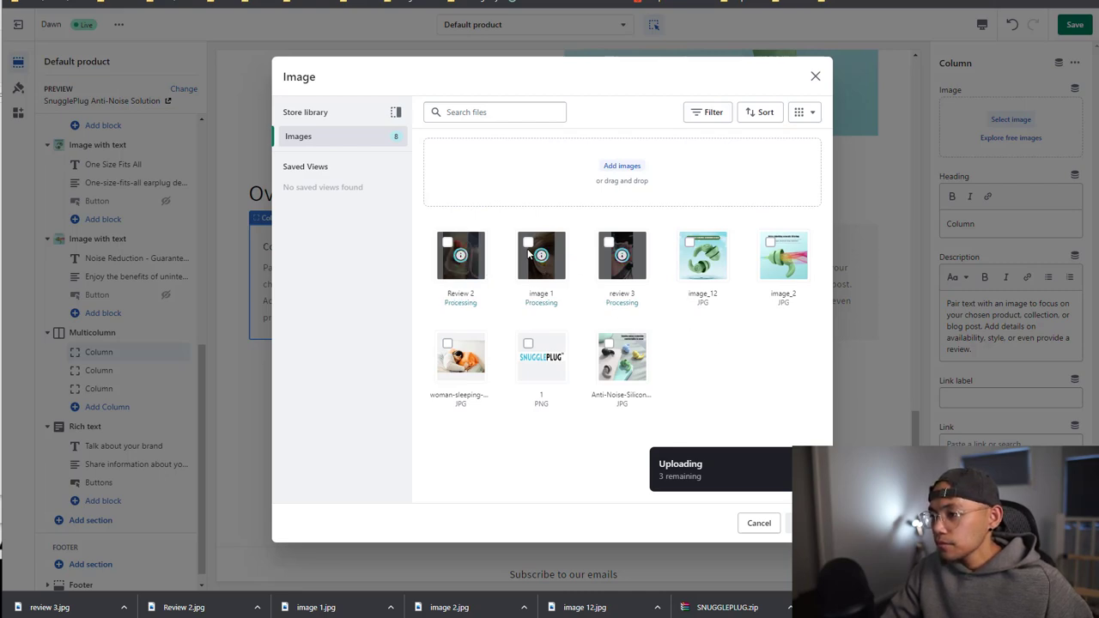
{"action": "key", "text": "Escape"}
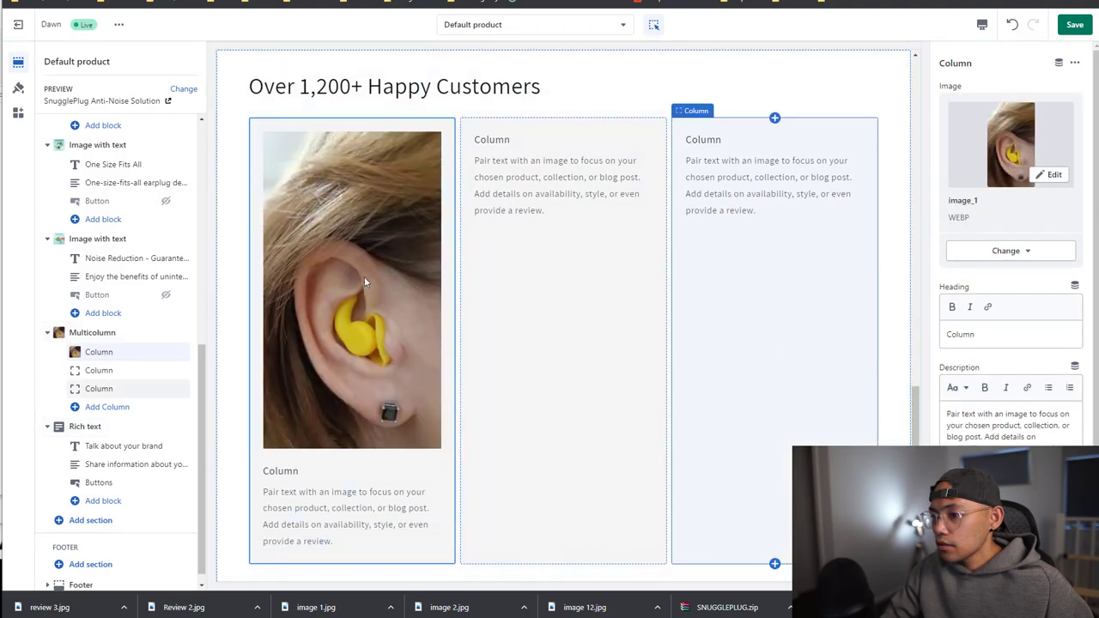
{"action": "left_click", "coordinate": [119, 370]}
{"action": "left_click", "coordinate": [1013, 120]}
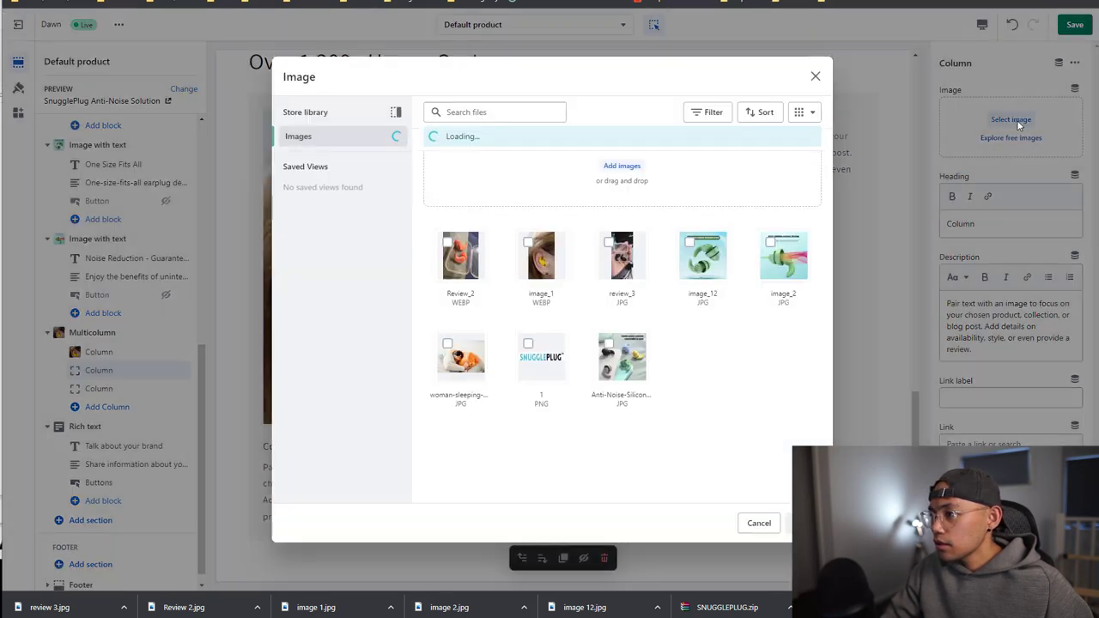
{"action": "left_click", "coordinate": [461, 255]}
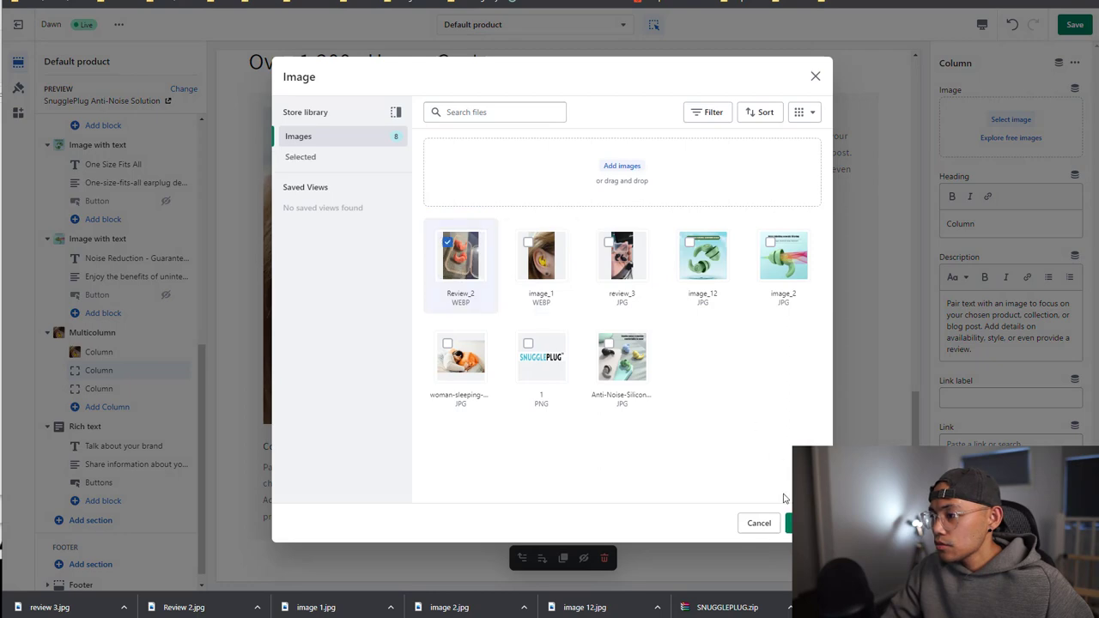
{"action": "left_click", "coordinate": [788, 523]}
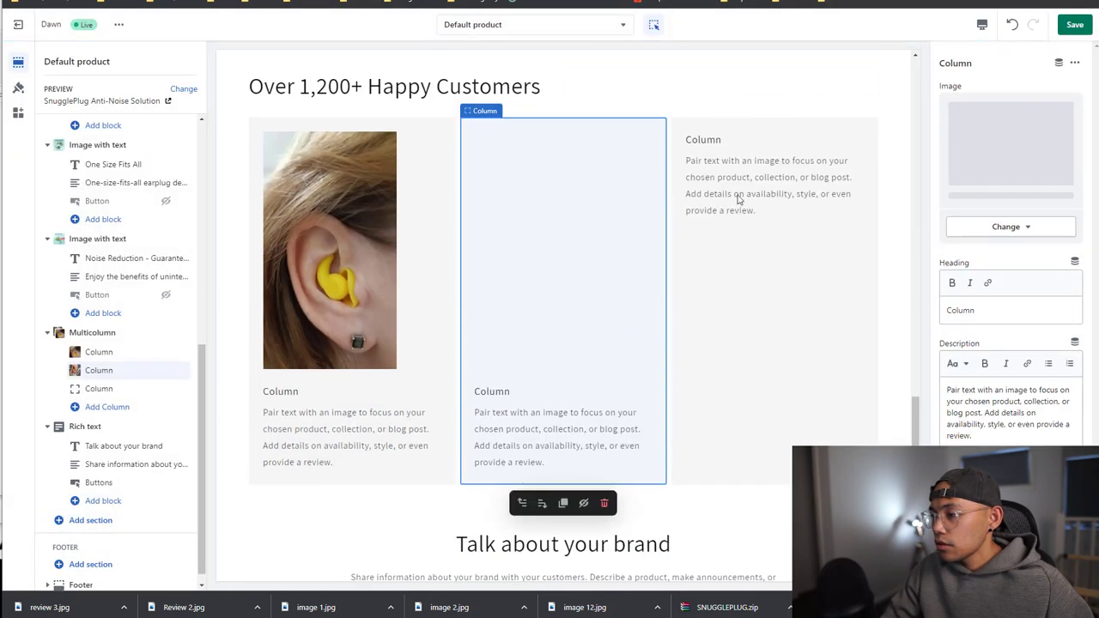
Set the third column's image to the review_3 photo
{"action": "left_click", "coordinate": [742, 180]}
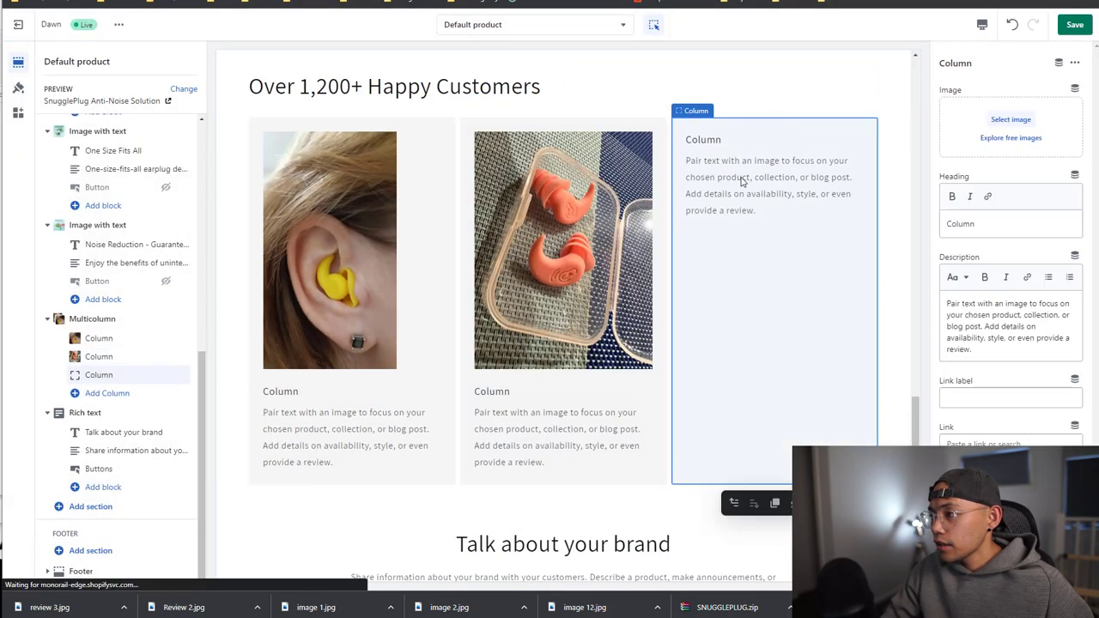
{"action": "left_click", "coordinate": [1001, 119]}
{"action": "left_click", "coordinate": [623, 259]}
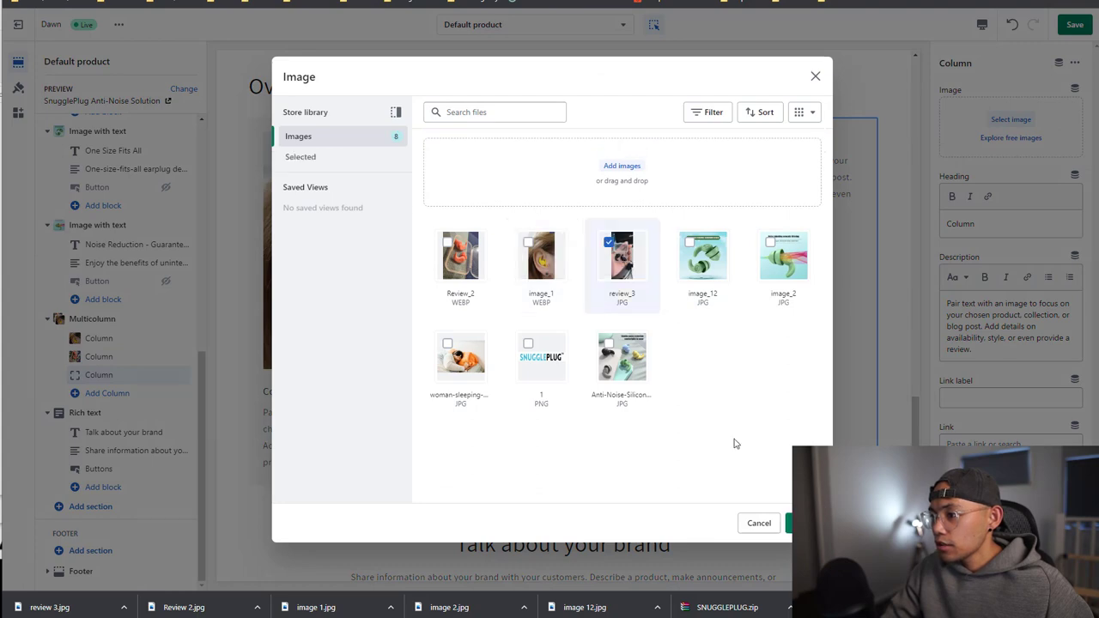
{"action": "left_click", "coordinate": [808, 523]}
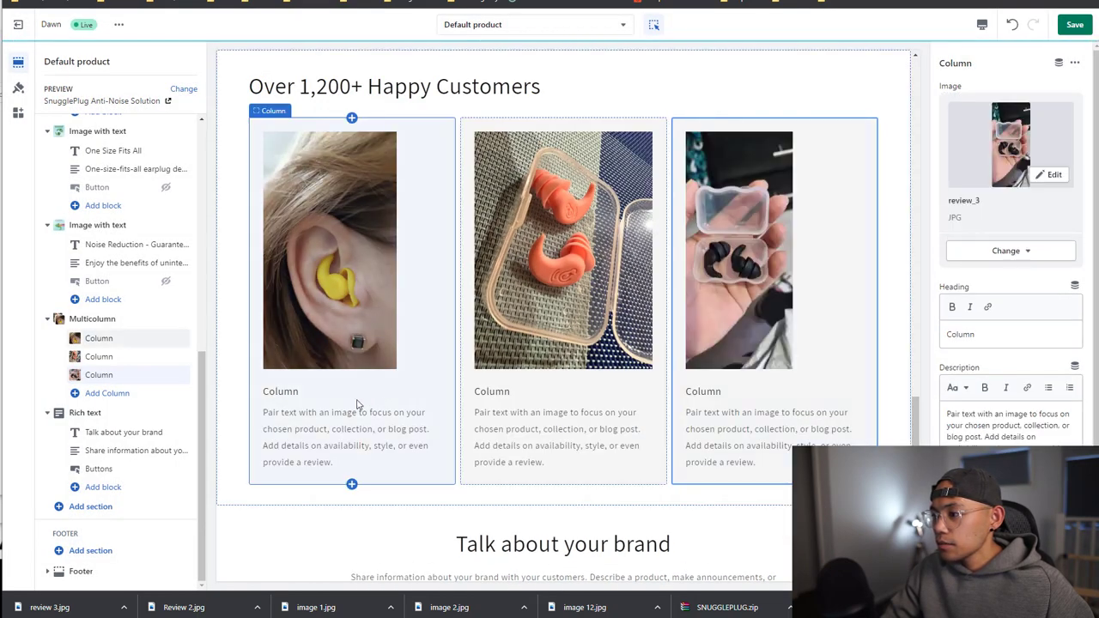
{"action": "left_click", "coordinate": [343, 413]}
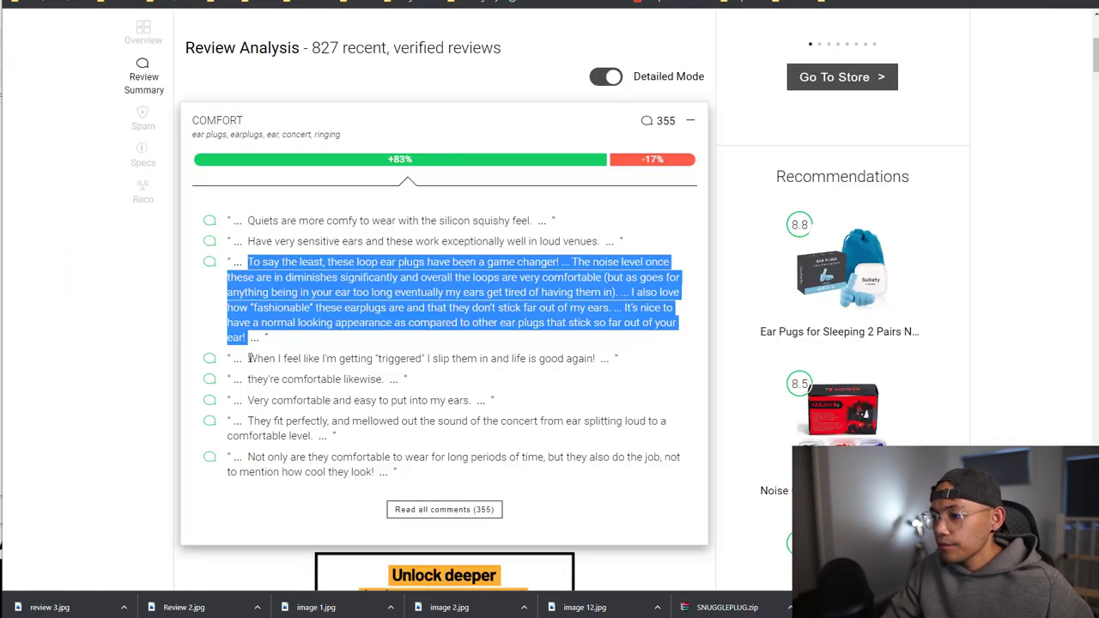
Open all 355 Comfort comments and highlight the 'I was able to wear them for 4 hours…' sentence
{"action": "scroll", "coordinate": [250, 358], "scroll_direction": "down", "scroll_amount": 5}
{"action": "scroll", "coordinate": [339, 409], "scroll_direction": "up", "scroll_amount": 1}
{"action": "left_click", "coordinate": [448, 132]}
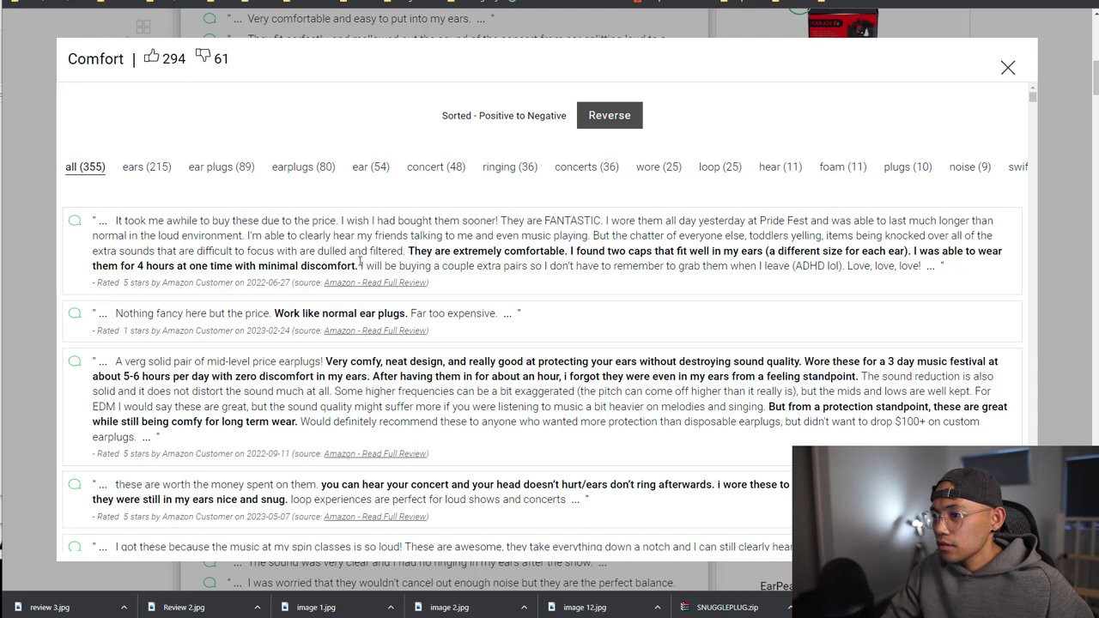
{"action": "left_click_drag", "start_coordinate": [358, 266], "coordinate": [916, 250]}
{"action": "key", "text": "ctrl+c"}
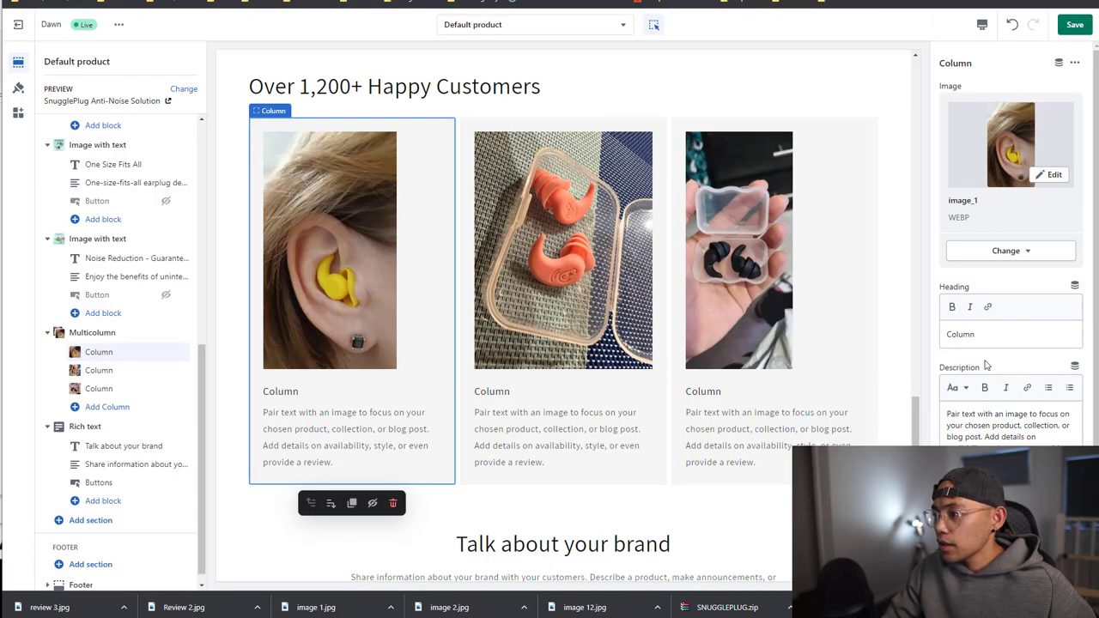
Set the first column's heading to 'Super Comfortable while sleeping or for focusing!'
{"action": "left_click", "coordinate": [976, 333]}
{"action": "double_click", "coordinate": [976, 334]}
{"action": "type", "text": "Super Comfo"}
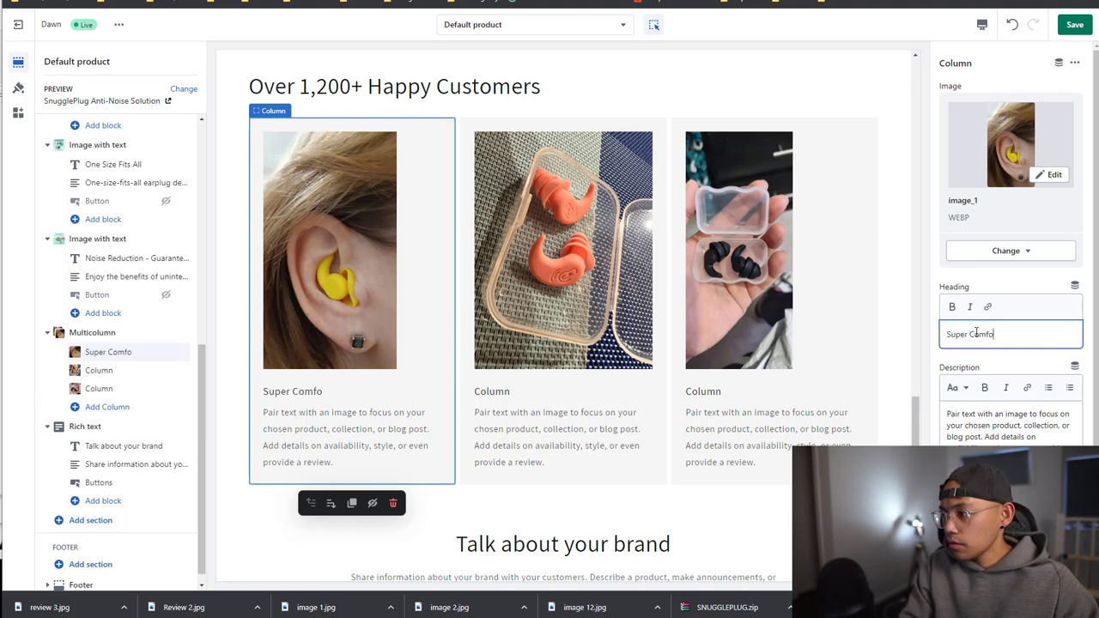
{"action": "type", "text": "rtable while"}
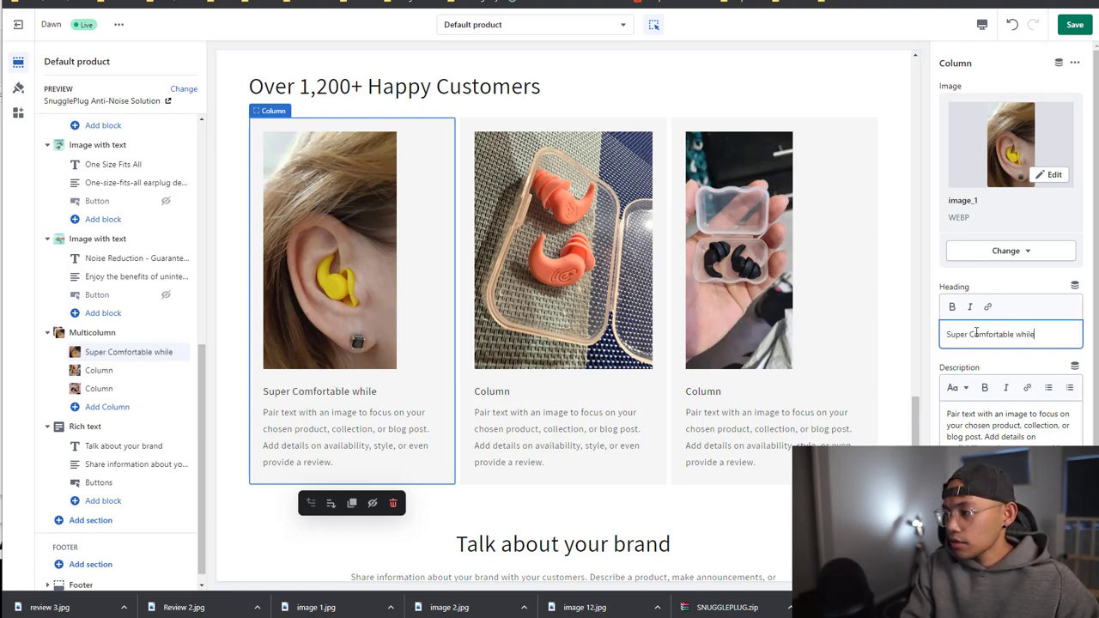
{"action": "type", "text": " sleeping or f"}
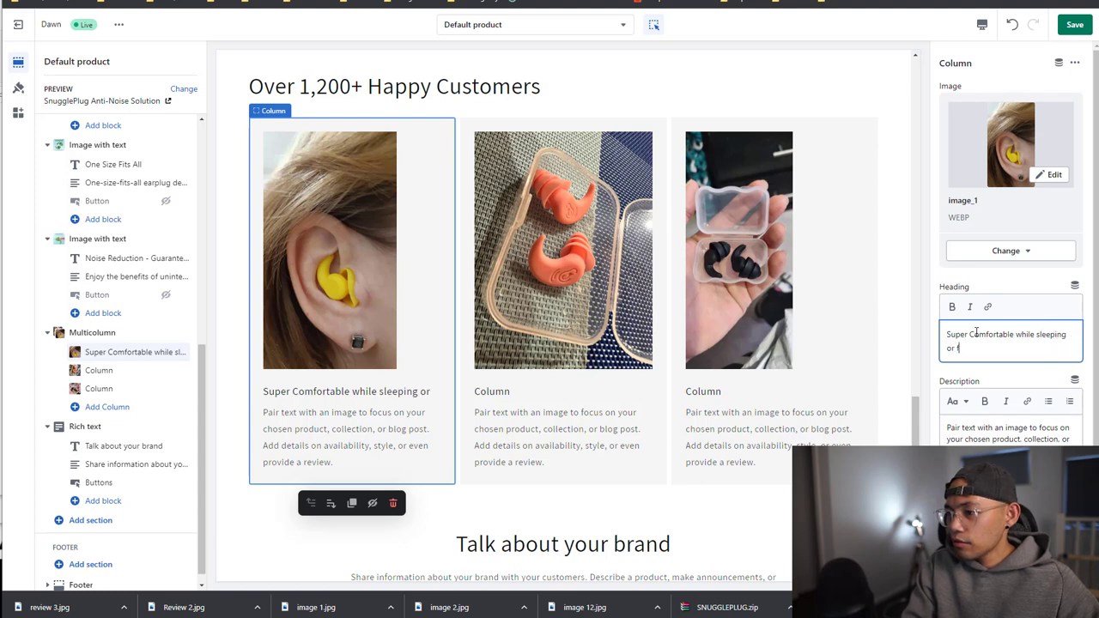
{"action": "type", "text": "or focusing!"}
Replace the first column's description with the quoted 8-hour comfort review and the reviewer's name
{"action": "left_click", "coordinate": [979, 433]}
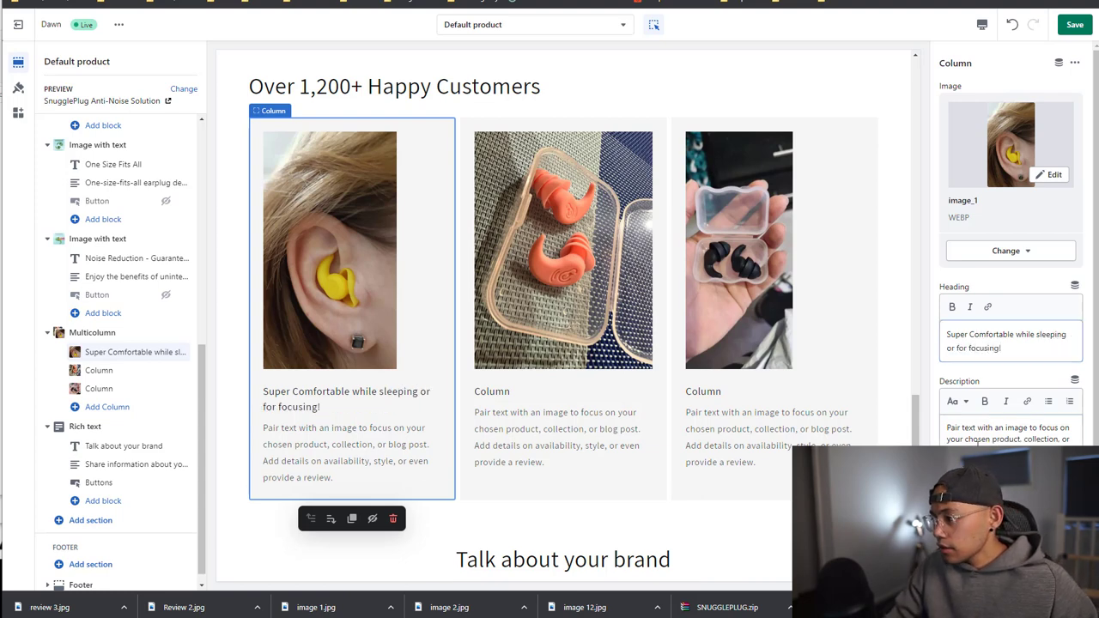
{"action": "key", "text": "ctrl+a"}
{"action": "key", "text": "BackSpace"}
{"action": "key", "text": "ctrl+v"}
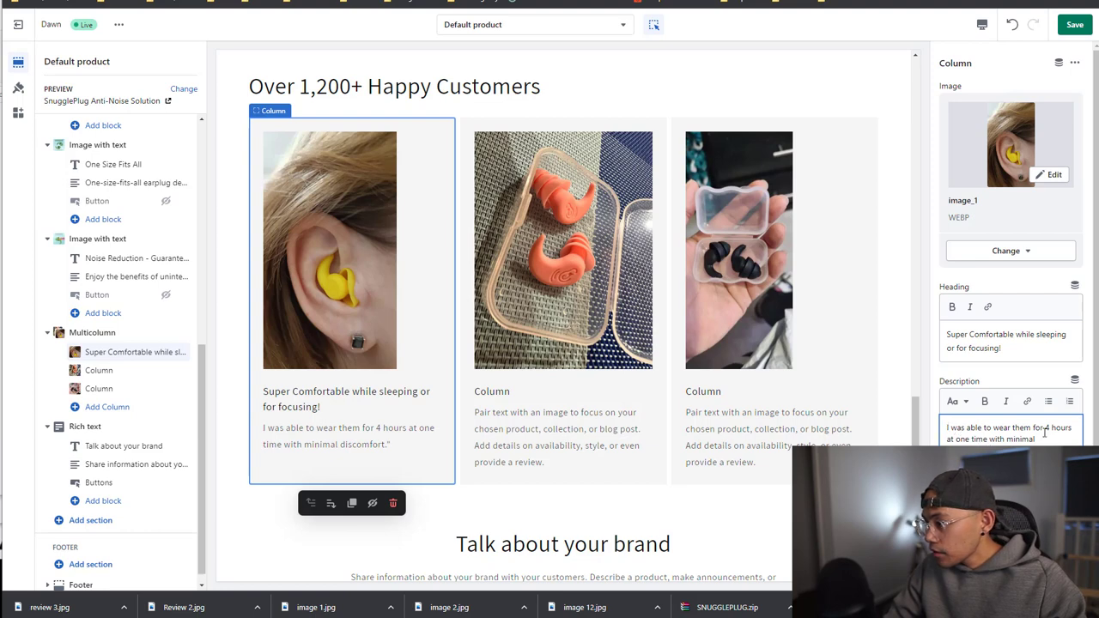
{"action": "type", "text": "\""}
{"action": "type", "text": "8"}
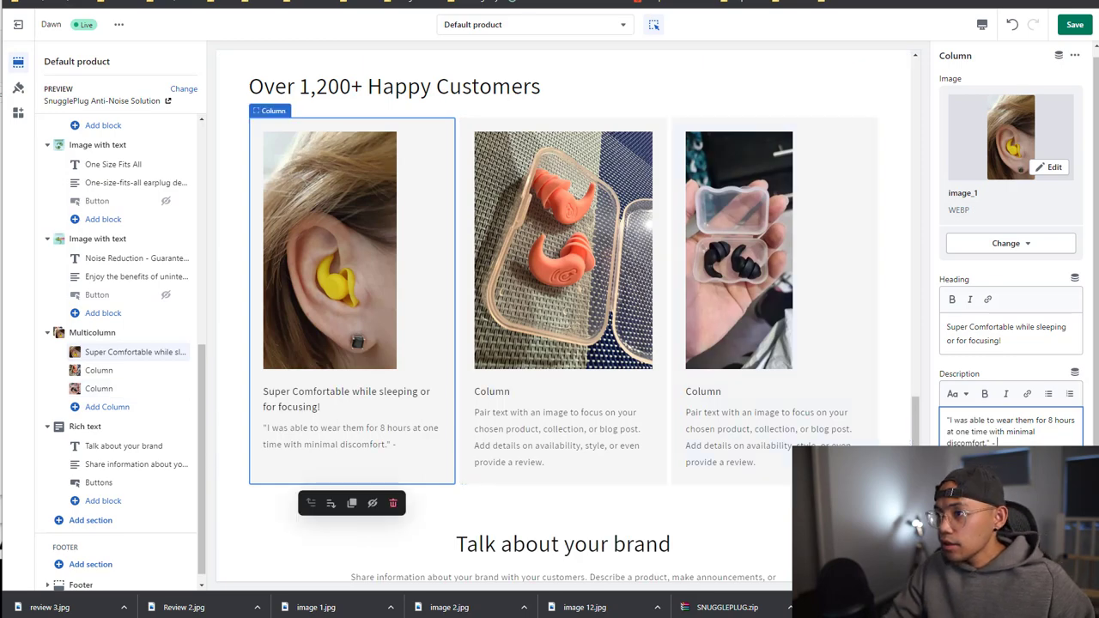
{"action": "left_click", "coordinate": [338, 4]}
{"action": "scroll", "coordinate": [430, 416], "scroll_direction": "up", "scroll_amount": 5}
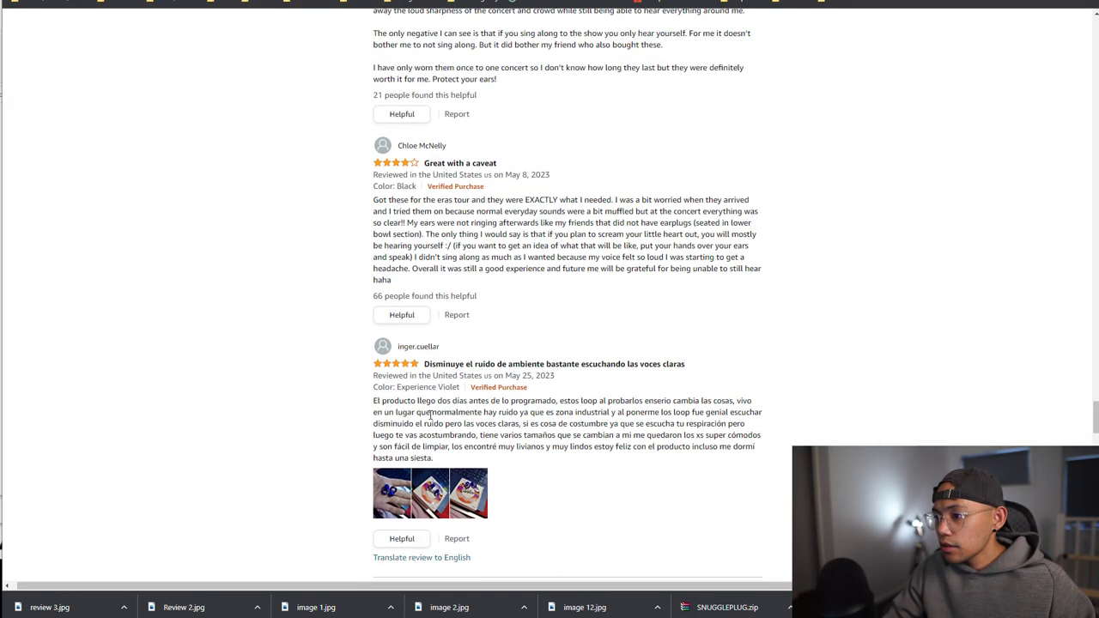
{"action": "left_click", "coordinate": [586, 5]}
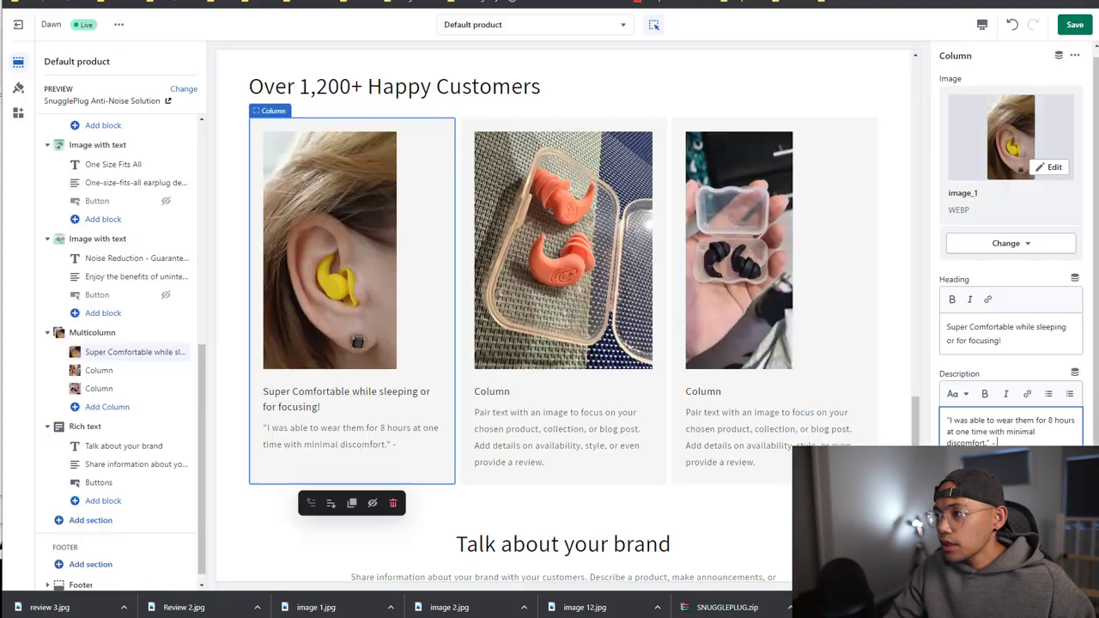
{"action": "type", "text": "Chloe M."}
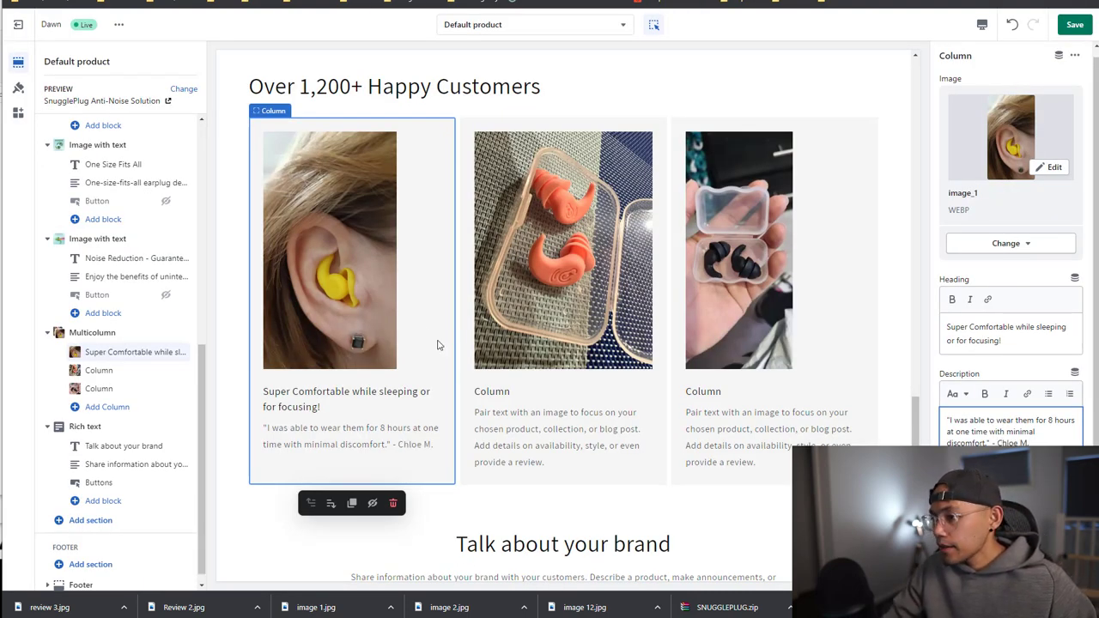
{"action": "left_click", "coordinate": [540, 388]}
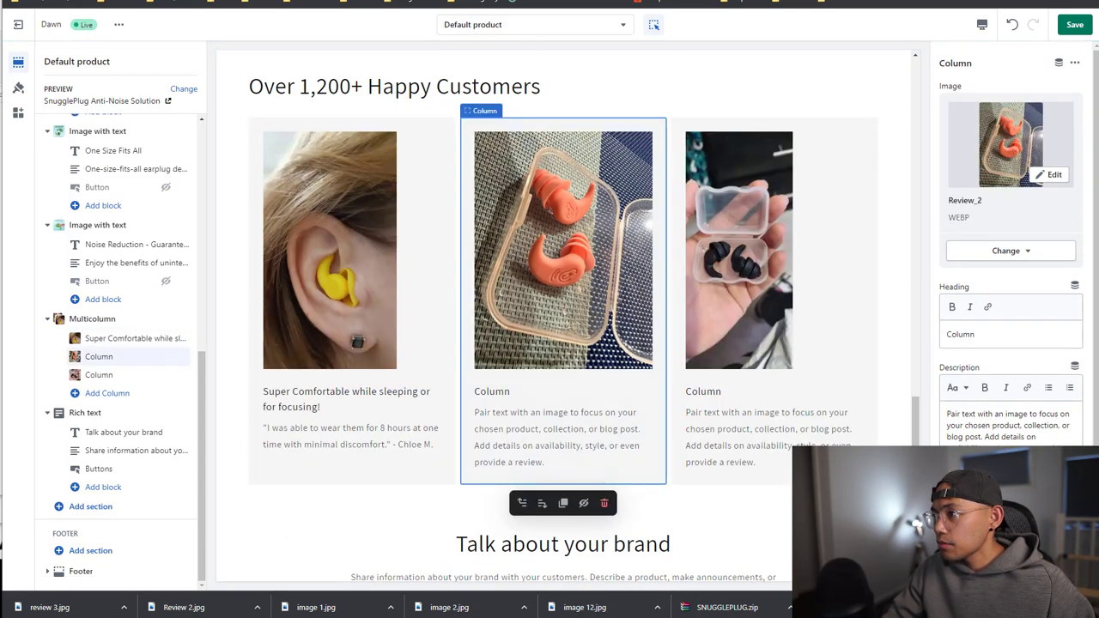
Copy the 'Very comfy' festival review and title column two 'Zero discomfort! Perfect for festivals!'
{"action": "left_click", "coordinate": [515, 3]}
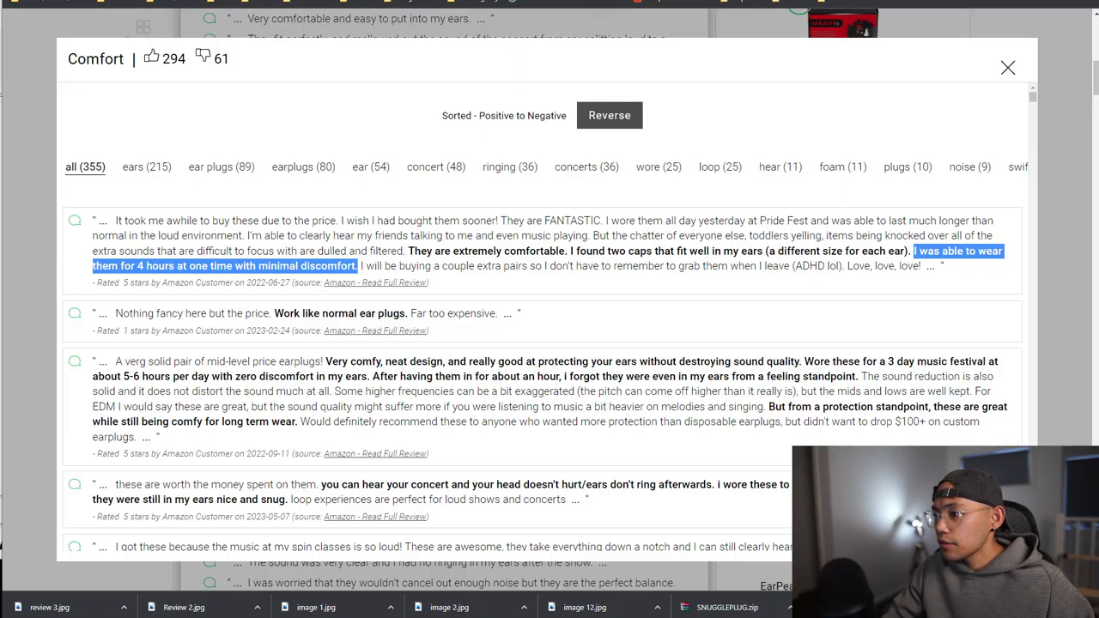
{"action": "left_click_drag", "start_coordinate": [325, 362], "coordinate": [370, 378]}
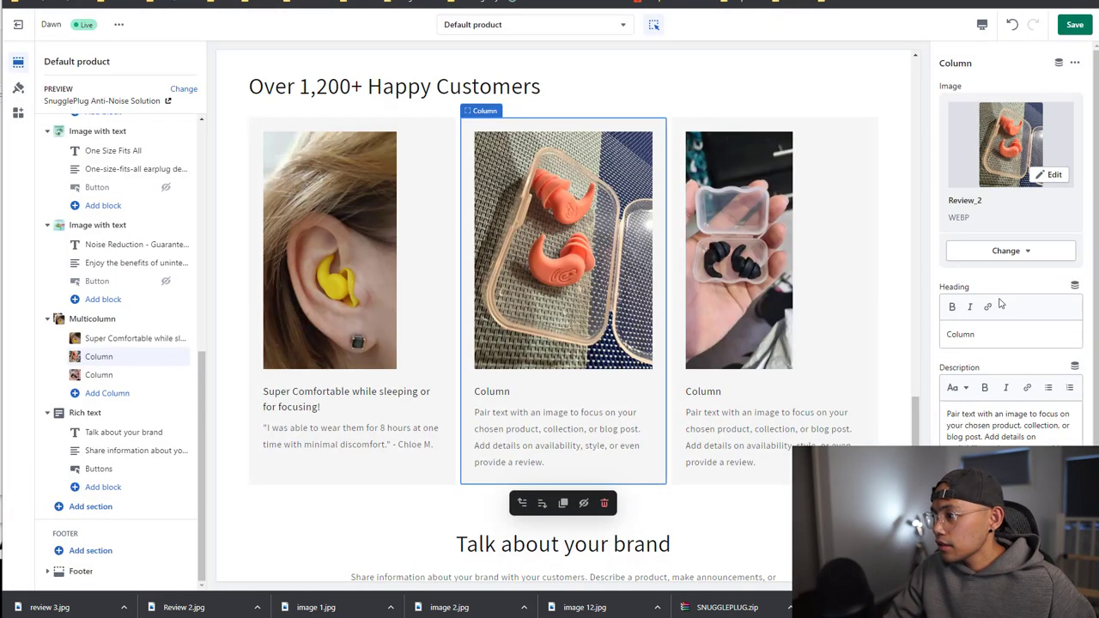
{"action": "double_click", "coordinate": [965, 334]}
{"action": "type", "text": "Z"}
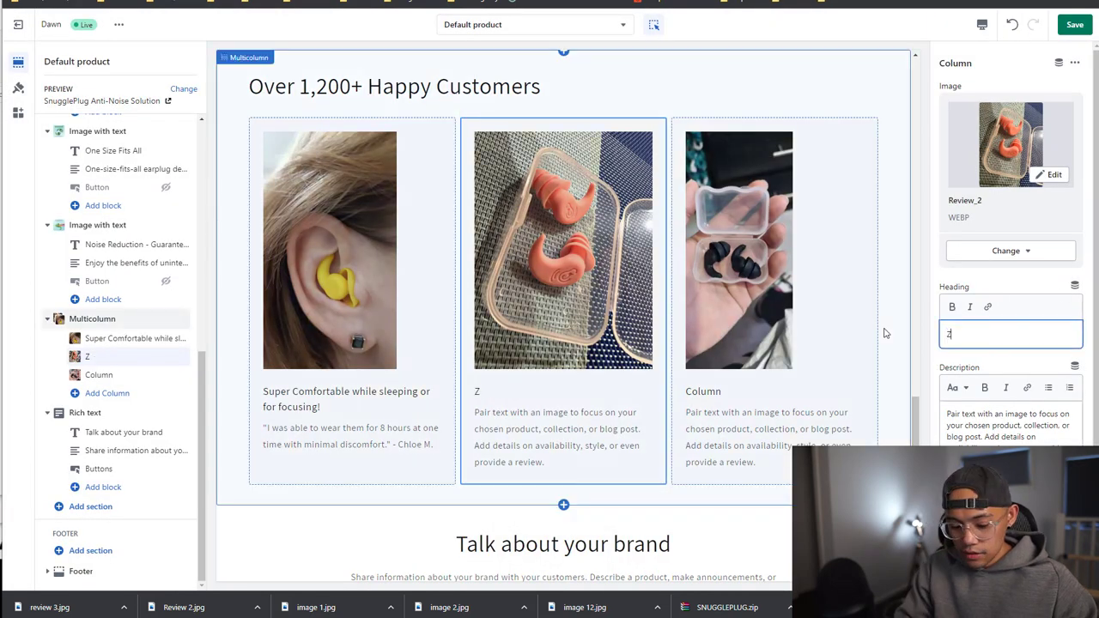
{"action": "type", "text": "ero discomfort!"}
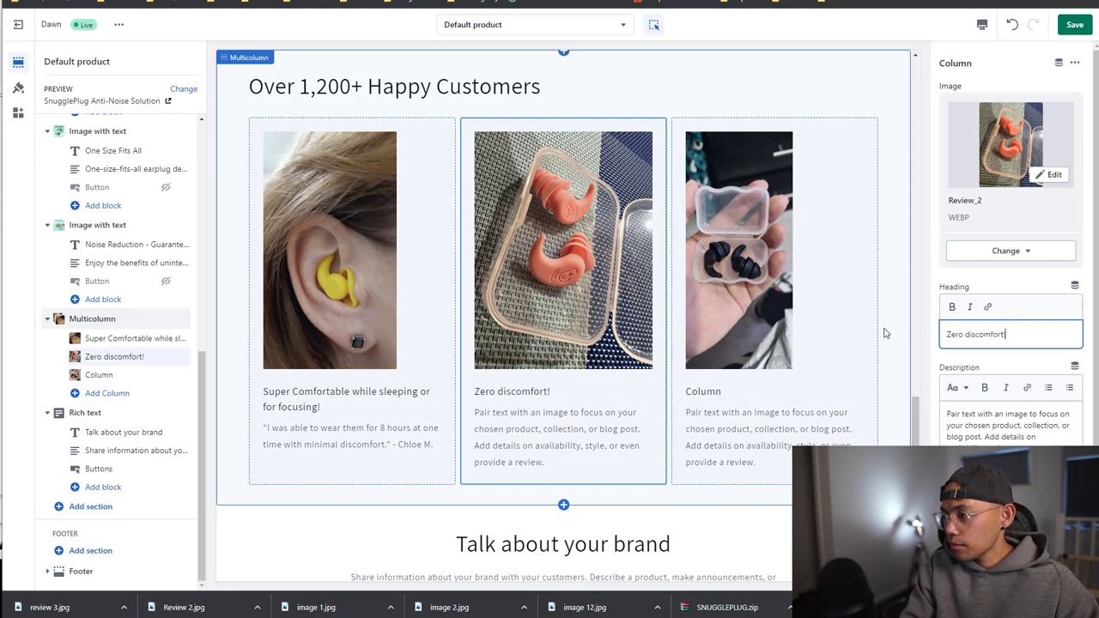
{"action": "type", "text": " Perfect for "}
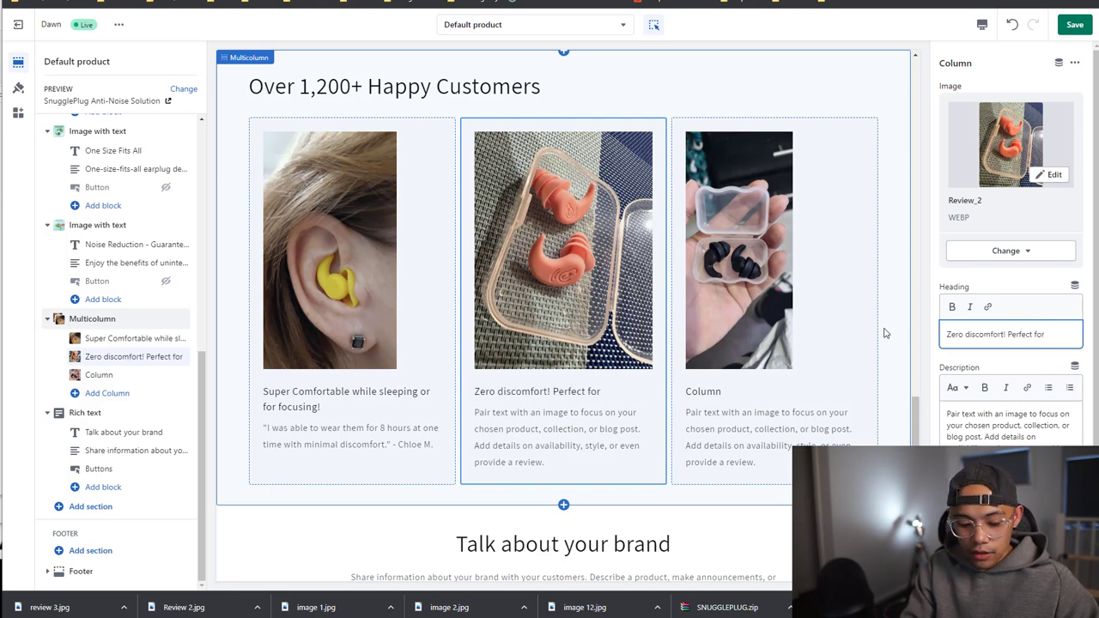
{"action": "type", "text": "festivals!"}
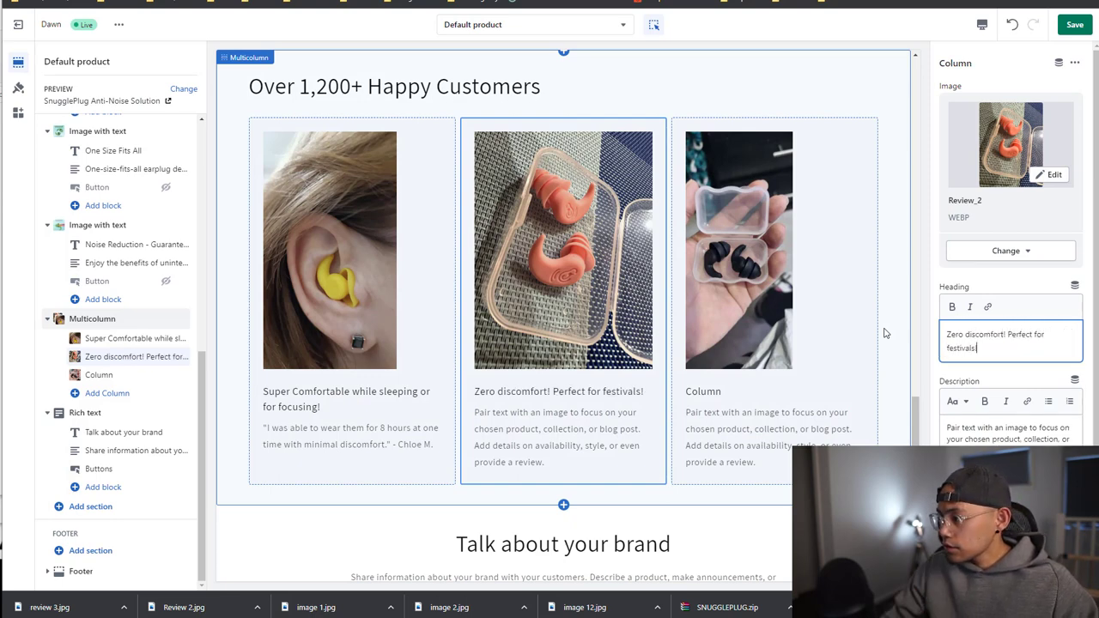
Replace column two's placeholder description with the copied festival review
{"action": "triple_click", "coordinate": [1009, 430]}
{"action": "key", "text": "BackSpace"}
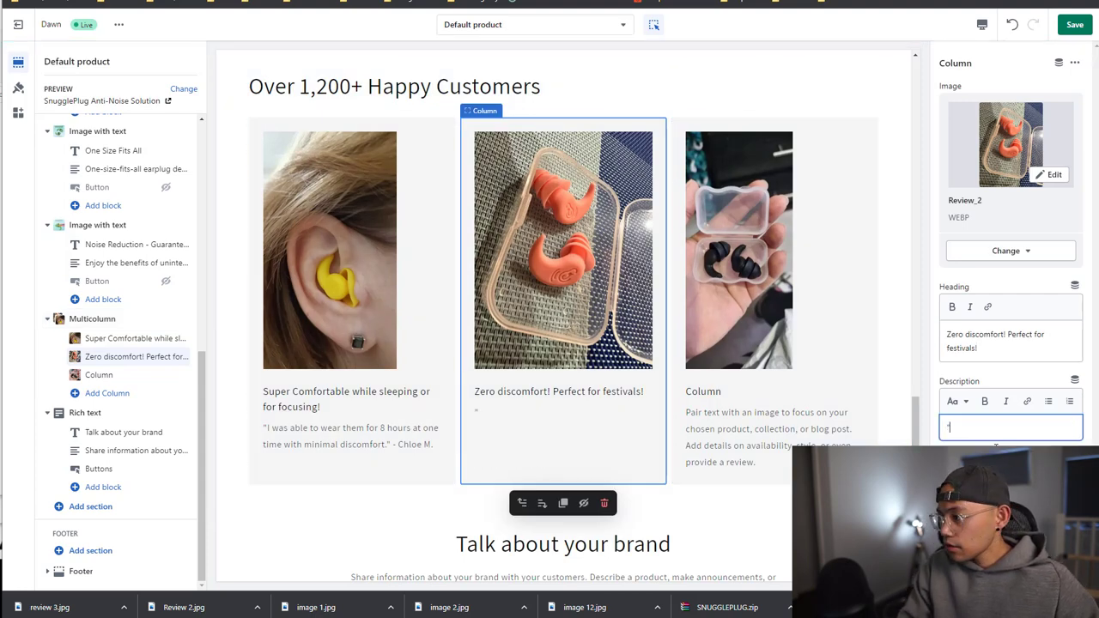
{"action": "type", "text": "\"Very comfy, neat design, and really good at protecting your ears without destroying sound quality. Wore these for a 3 day music festival at about 5-6 hours per day with zero discomfort in my ears.\""}
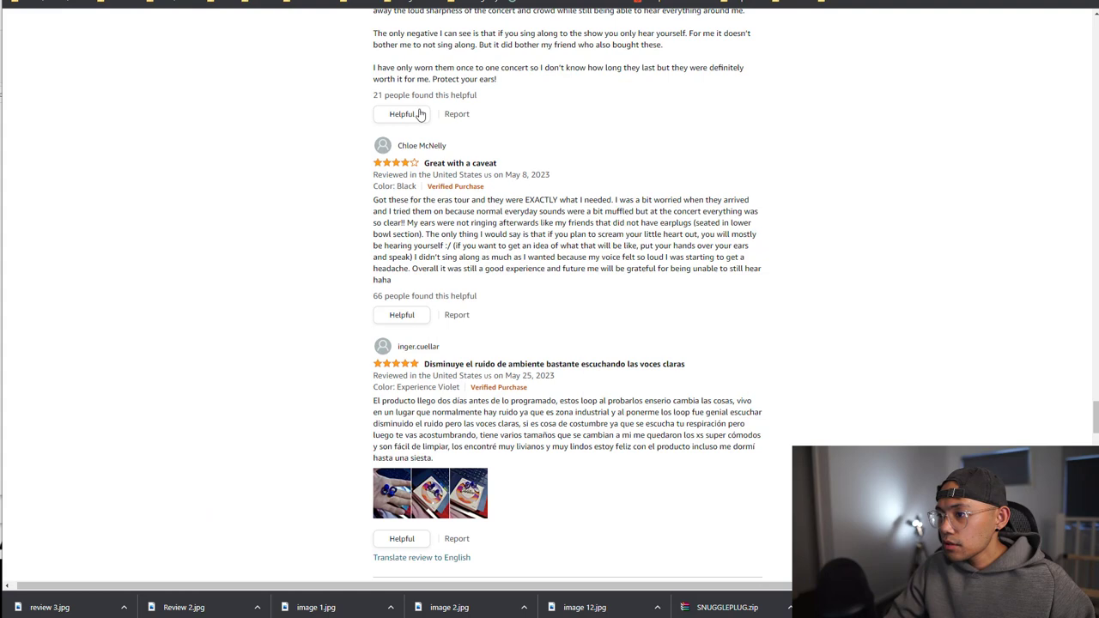
Select the third review column and its placeholder heading
{"action": "scroll", "coordinate": [421, 114], "scroll_direction": "up", "scroll_amount": 5}
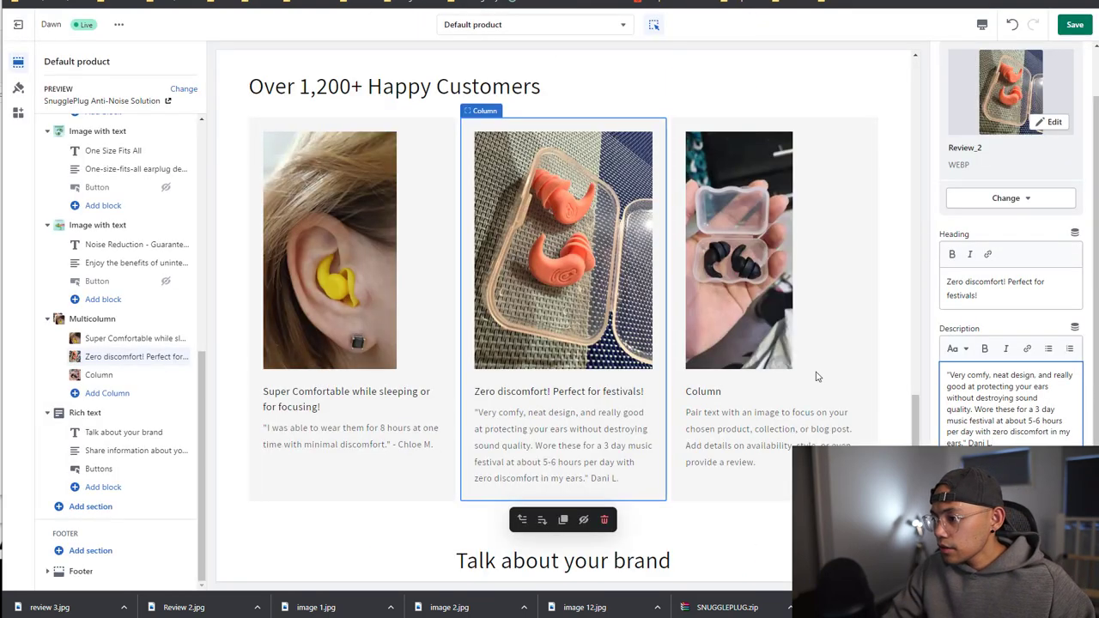
{"action": "left_click", "coordinate": [751, 423]}
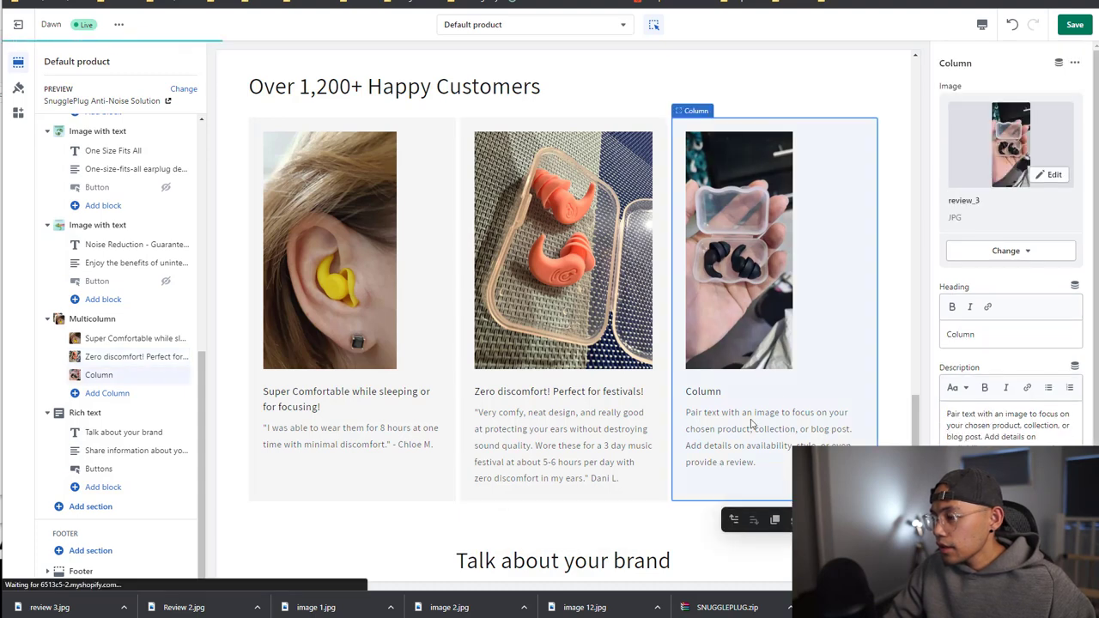
{"action": "triple_click", "coordinate": [991, 336]}
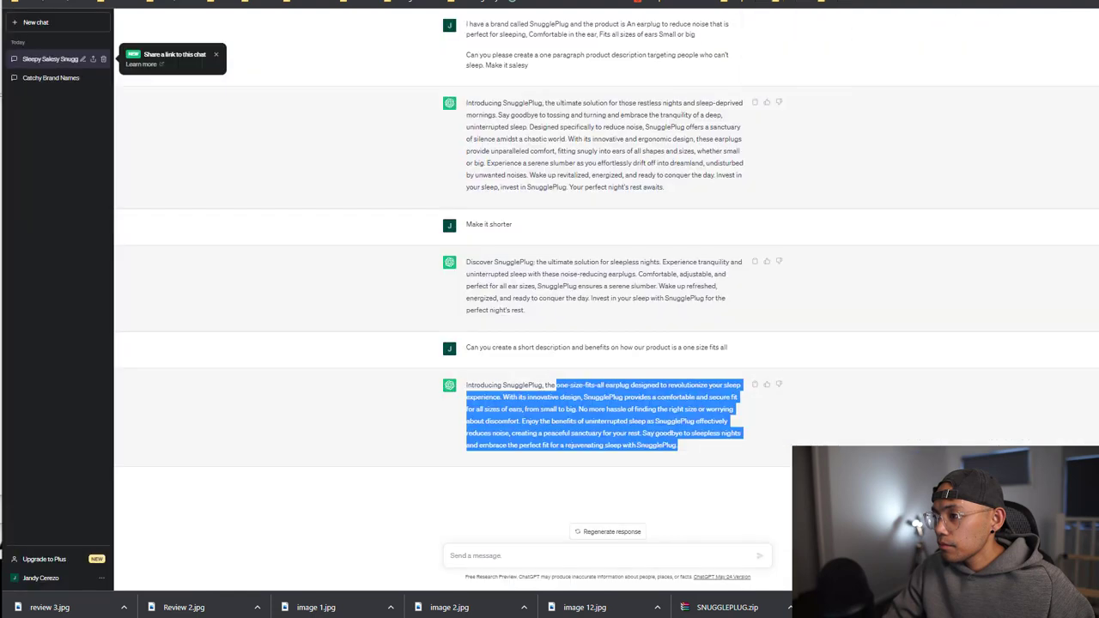
Ask ChatGPT for a short benefits-focused SnugglePlug review
{"action": "left_click", "coordinate": [577, 554]}
{"action": "type", "text": "come up with a review focusing"}
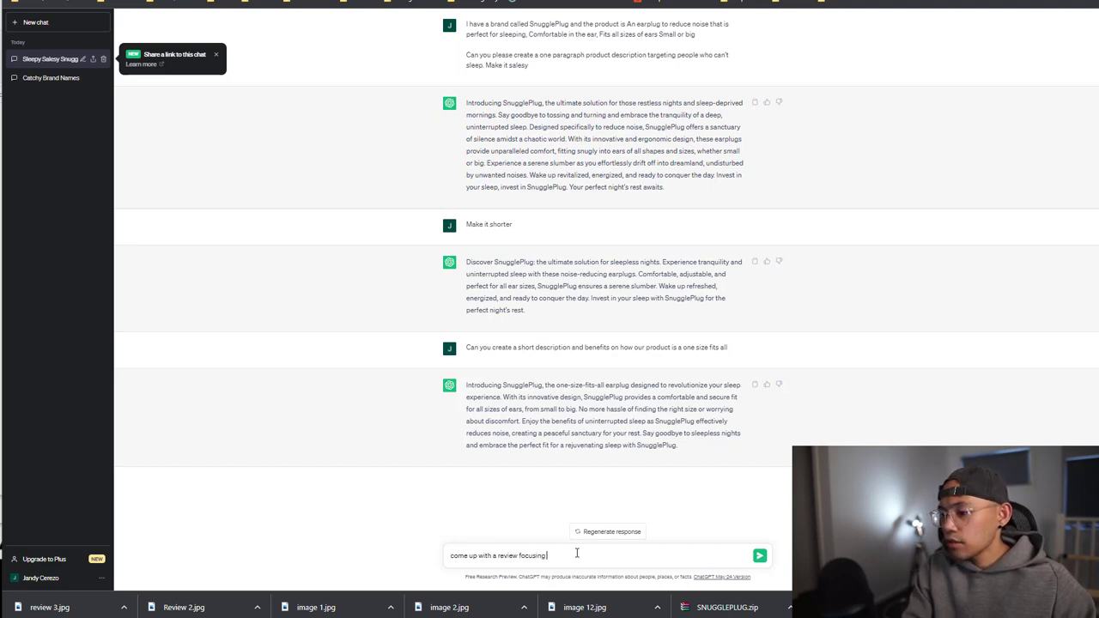
{"action": "type", "text": "its"}
{"action": "right_click", "coordinate": [542, 577]}
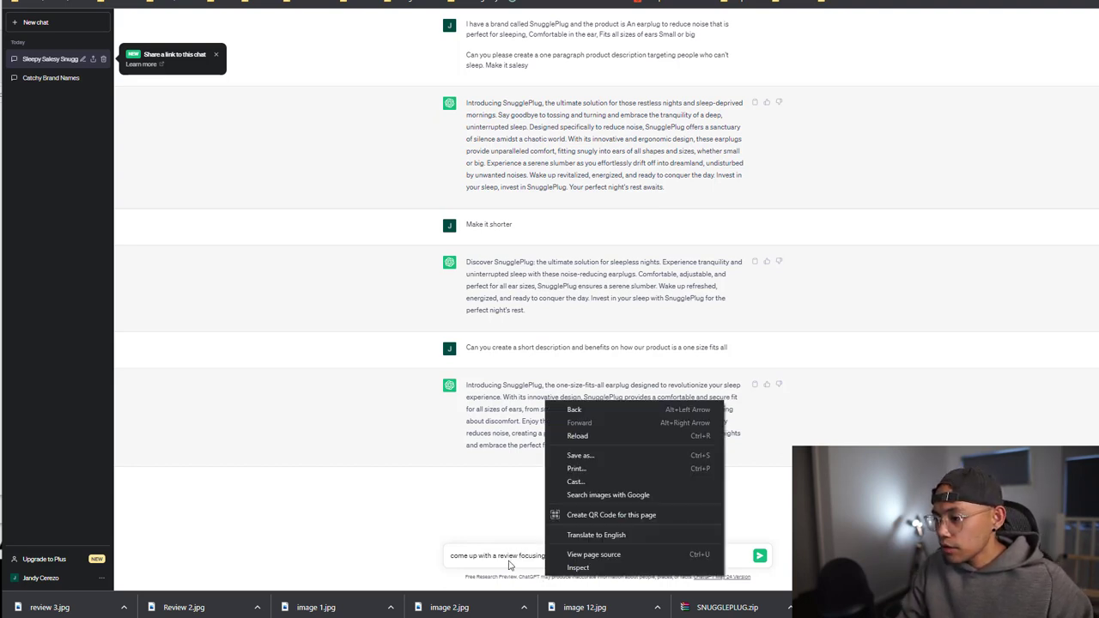
{"action": "left_click", "coordinate": [498, 556]}
{"action": "type", "text": "short"}
{"action": "key", "text": "Return"}
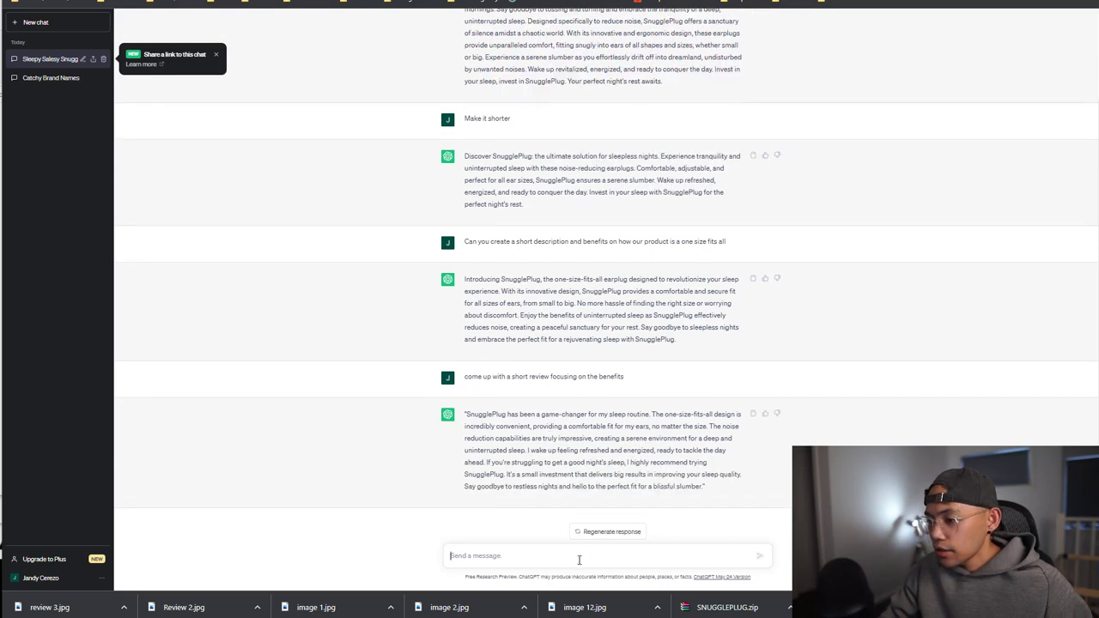
Ask ChatGPT to 'make it shorter' and select the shortened review
{"action": "type", "text": "make it shorter"}
{"action": "key", "text": "Return"}
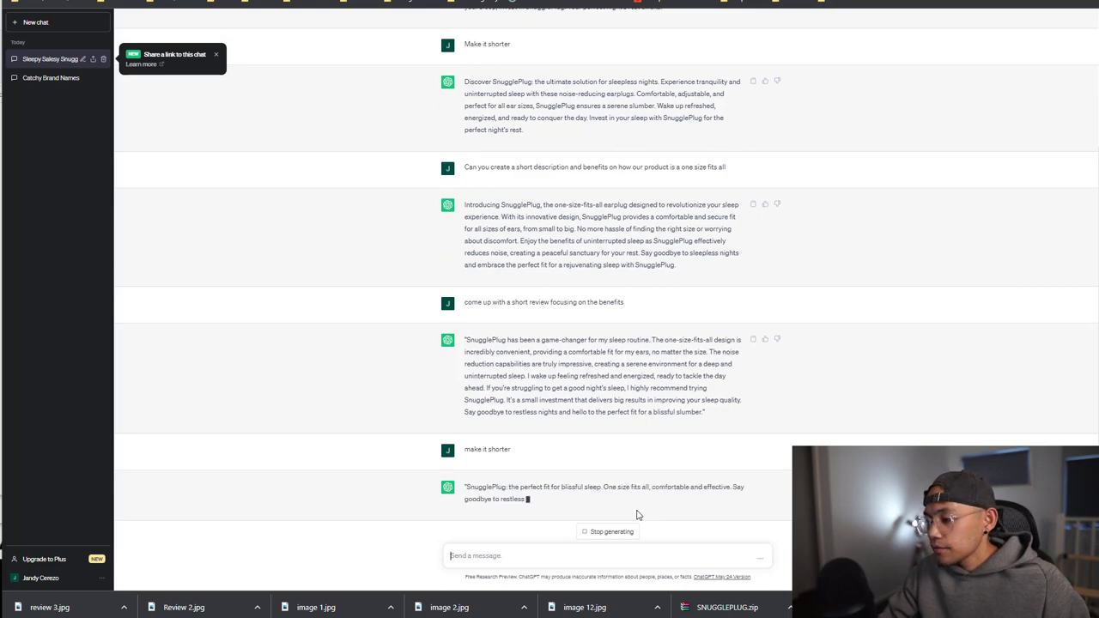
{"action": "left_click_drag", "start_coordinate": [676, 507], "coordinate": [468, 488]}
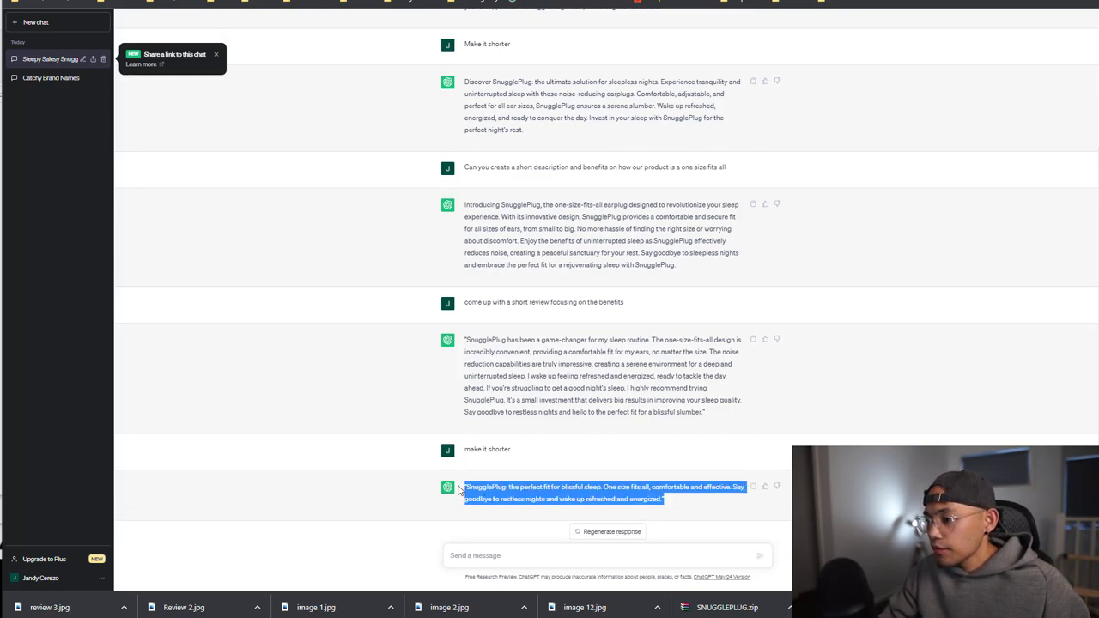
{"action": "key", "text": "alt+Tab"}
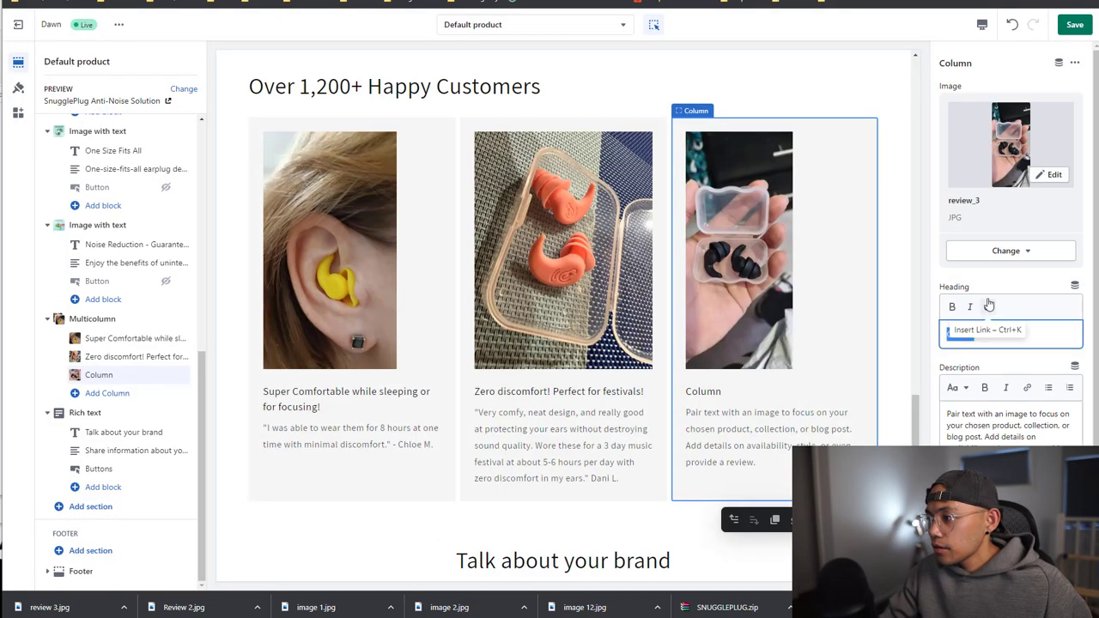
Head the third column 'Blissful sleep!!', fixing the typo, and paste the short review as its description
{"action": "type", "text": "Blisfull"}
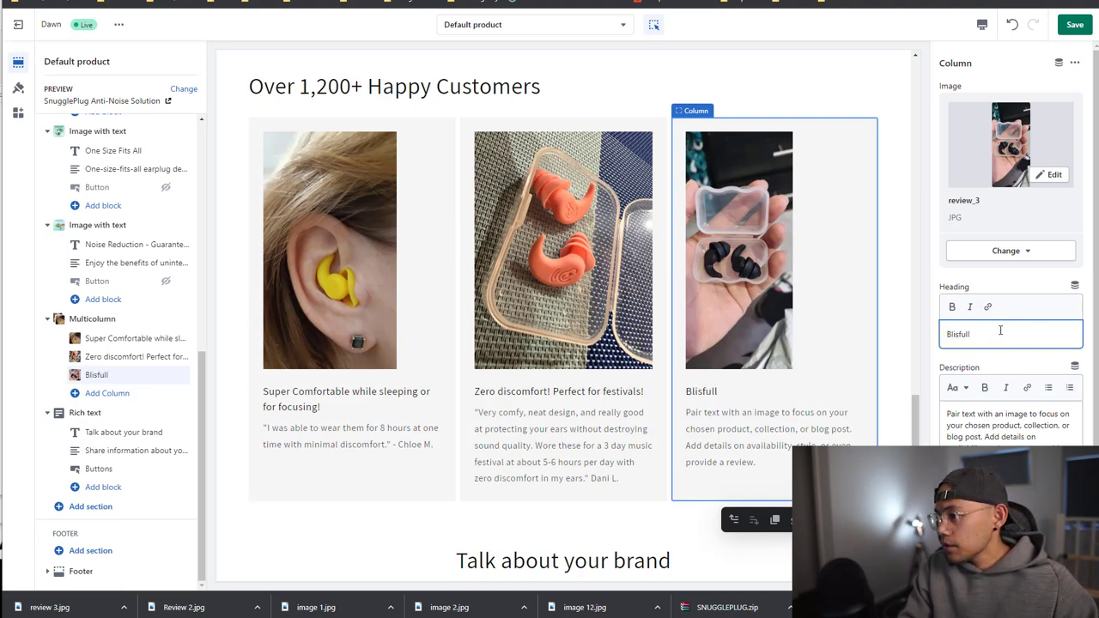
{"action": "type", "text": " sleep!!"}
{"action": "left_click", "coordinate": [983, 426]}
{"action": "key", "text": "ctrl+a"}
{"action": "key", "text": "ctrl+v"}
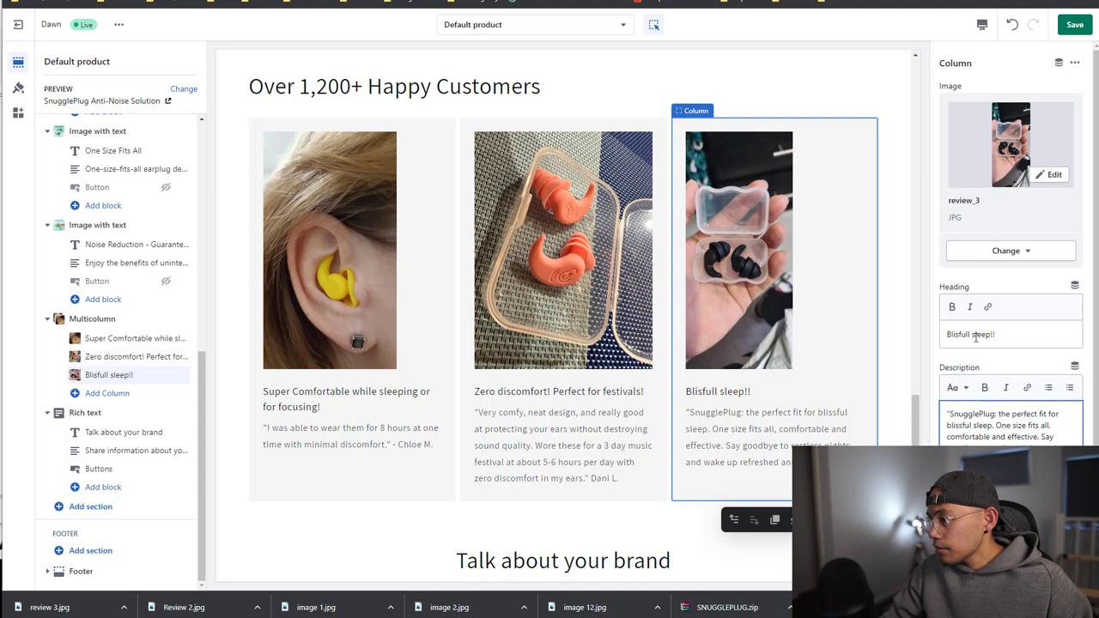
{"action": "left_click", "coordinate": [958, 335]}
{"action": "type", "text": "s"}
{"action": "key", "text": "Right"}
{"action": "key", "text": "Right"}
{"action": "key", "text": "Right"}
{"action": "key", "text": "Delete"}
{"action": "key", "text": "Delete"}
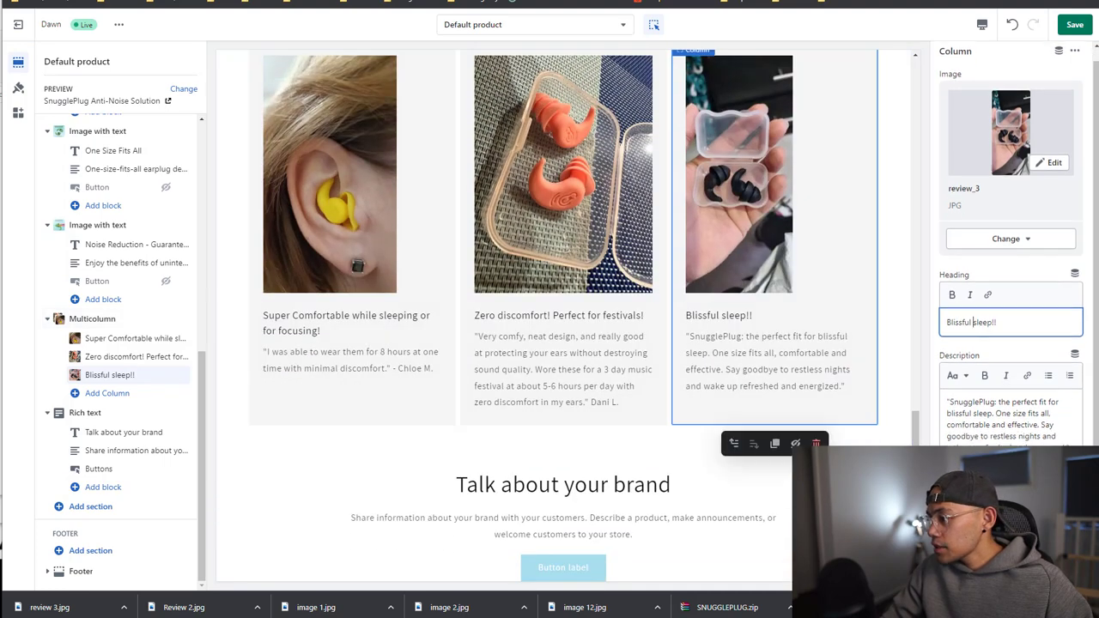
Check the page in the Mobile preview, then switch back to the Desktop preview
{"action": "left_click", "coordinate": [982, 24]}
{"action": "left_click", "coordinate": [1005, 54]}
{"action": "scroll", "coordinate": [607, 333], "scroll_direction": "down", "scroll_amount": 10}
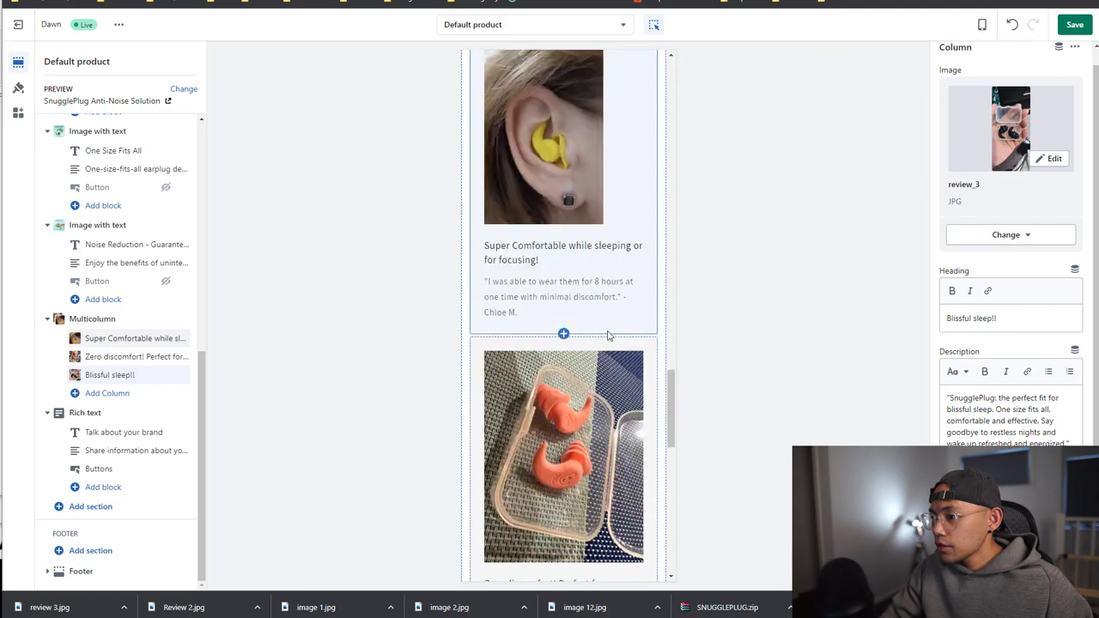
{"action": "scroll", "coordinate": [608, 333], "scroll_direction": "up", "scroll_amount": 1}
{"action": "scroll", "coordinate": [607, 333], "scroll_direction": "down", "scroll_amount": 4}
{"action": "scroll", "coordinate": [608, 333], "scroll_direction": "up", "scroll_amount": 7}
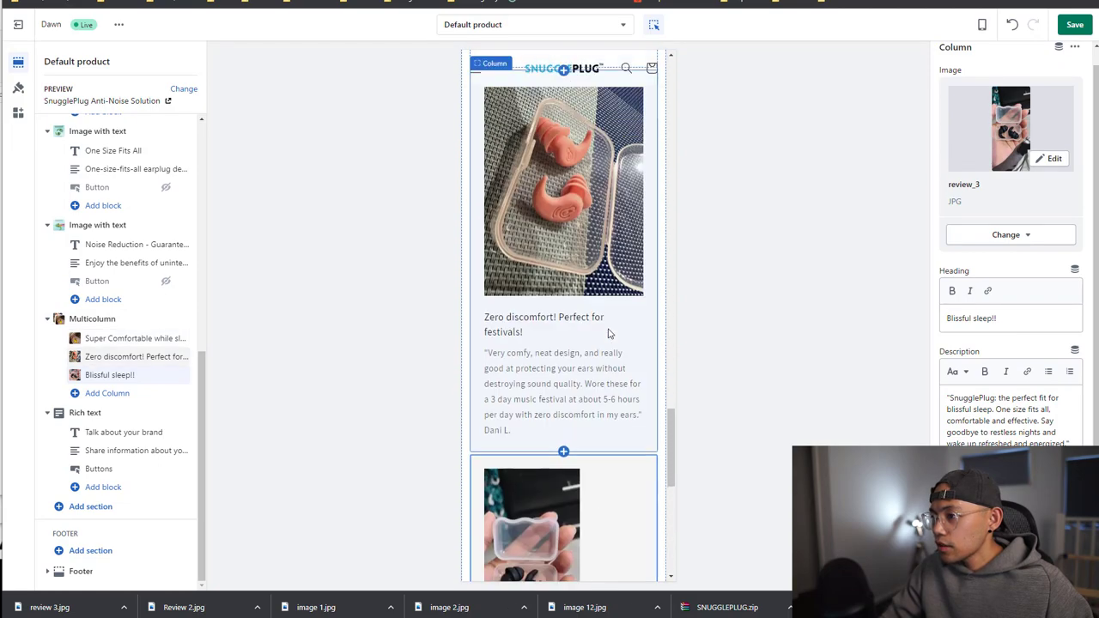
{"action": "left_click", "coordinate": [981, 24]}
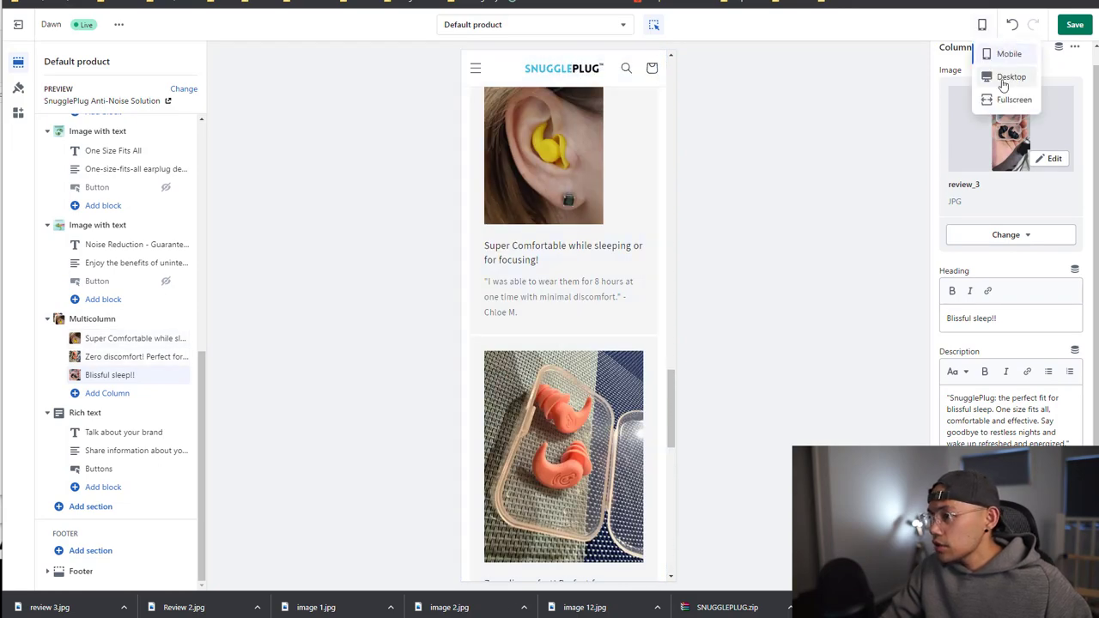
{"action": "left_click", "coordinate": [1010, 78]}
{"action": "scroll", "coordinate": [841, 412], "scroll_direction": "up", "scroll_amount": 15}
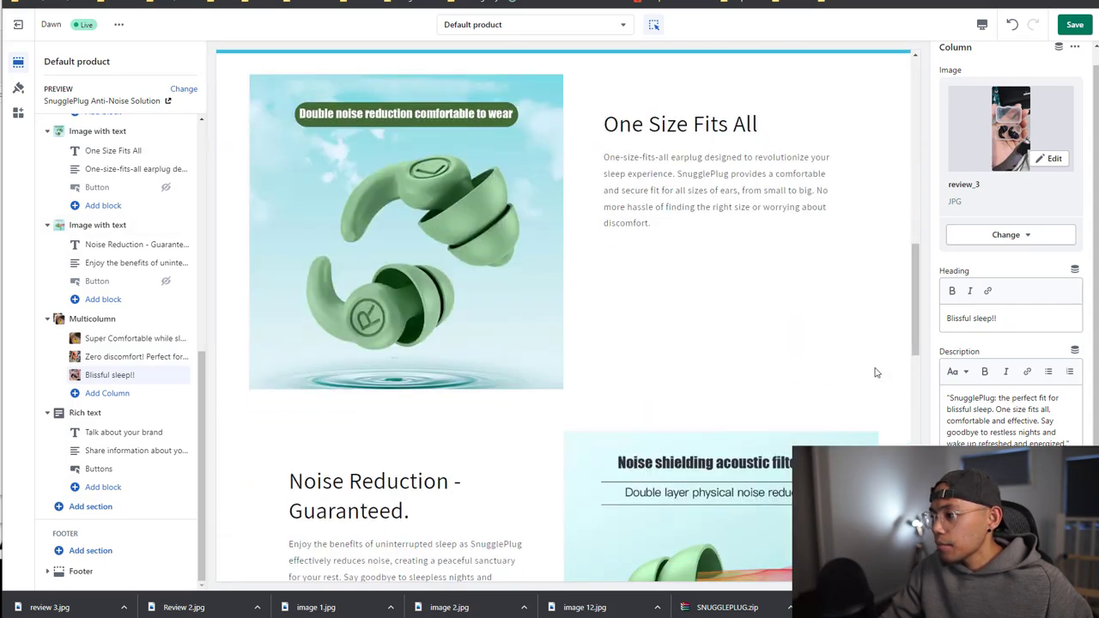
{"action": "scroll", "coordinate": [876, 373], "scroll_direction": "down", "scroll_amount": 10}
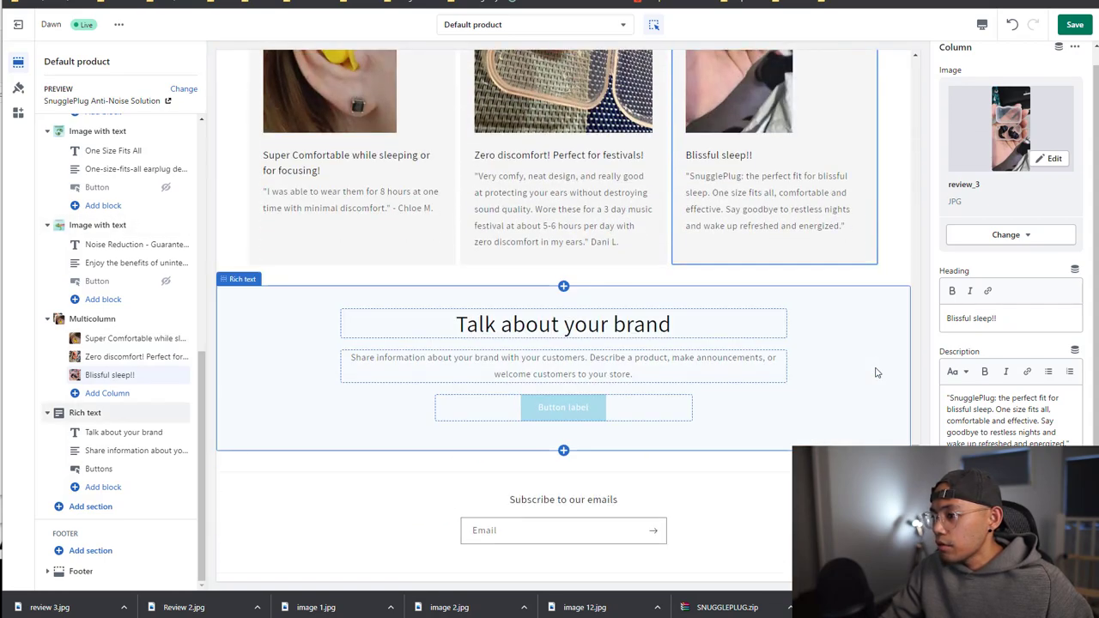
Give the 'Talk about your brand' section the dark Inverse colour scheme
{"action": "left_click", "coordinate": [850, 318]}
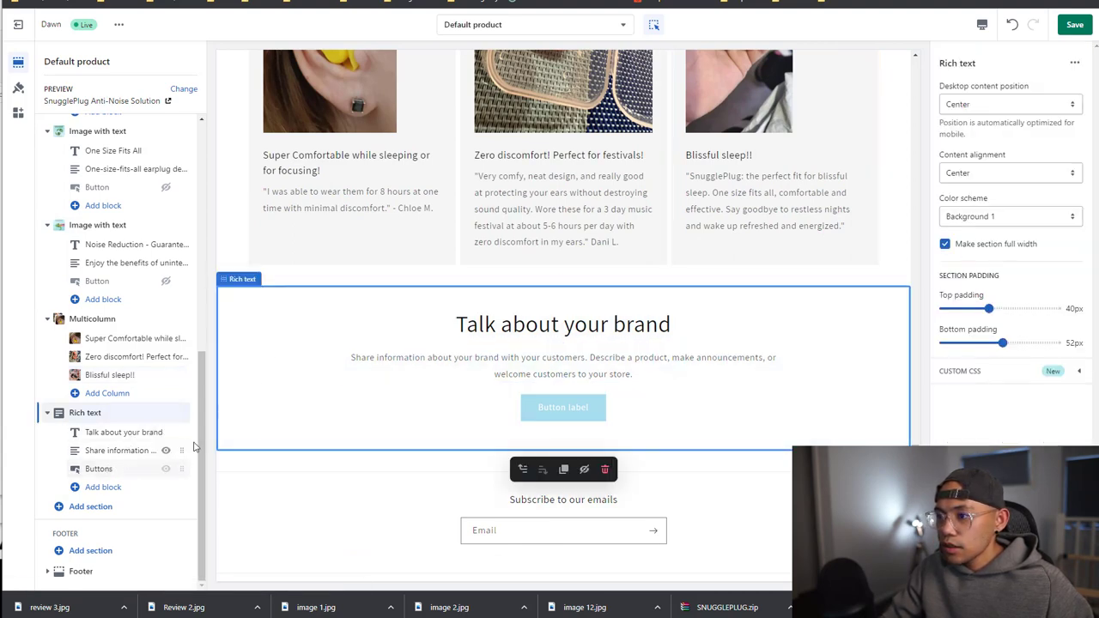
{"action": "scroll", "coordinate": [415, 347], "scroll_direction": "up", "scroll_amount": 3}
{"action": "scroll", "coordinate": [415, 347], "scroll_direction": "down", "scroll_amount": 3}
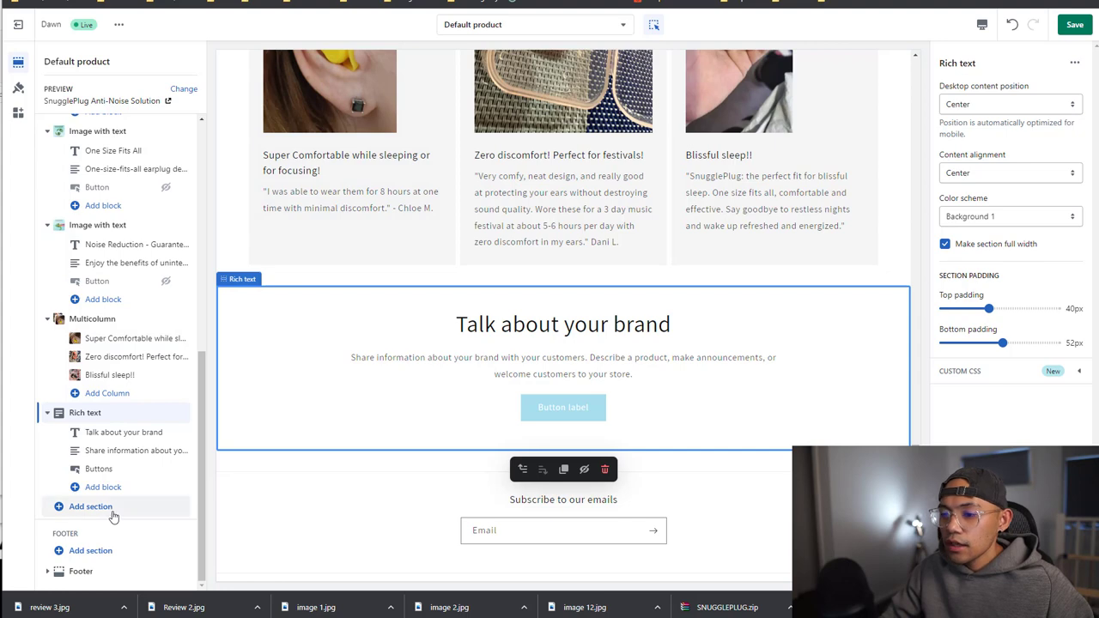
{"action": "left_click", "coordinate": [994, 216]}
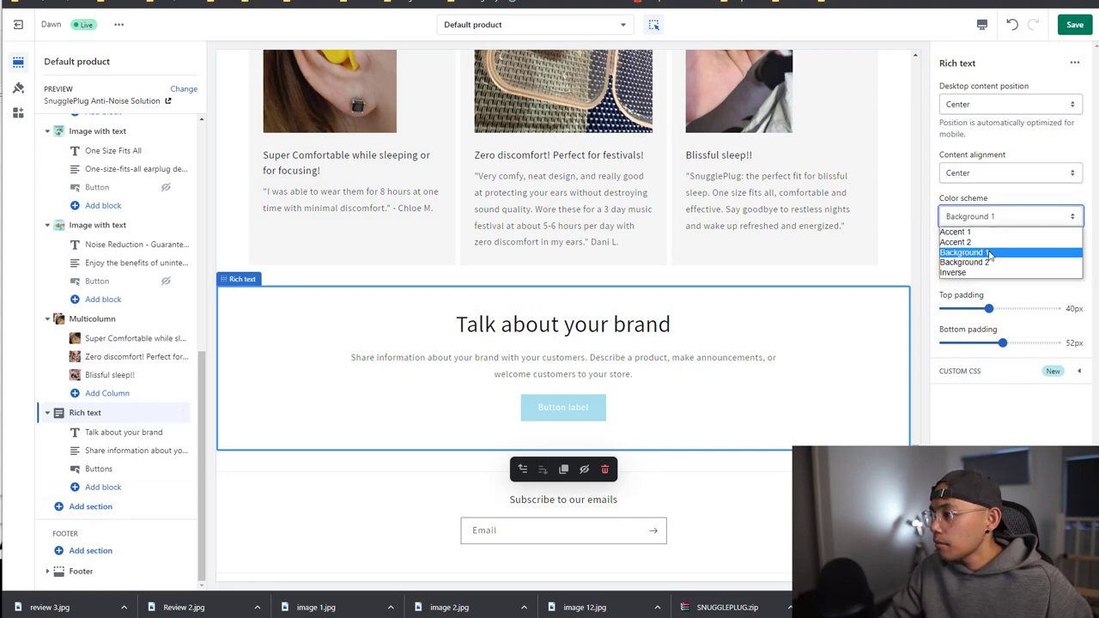
{"action": "left_click", "coordinate": [983, 256]}
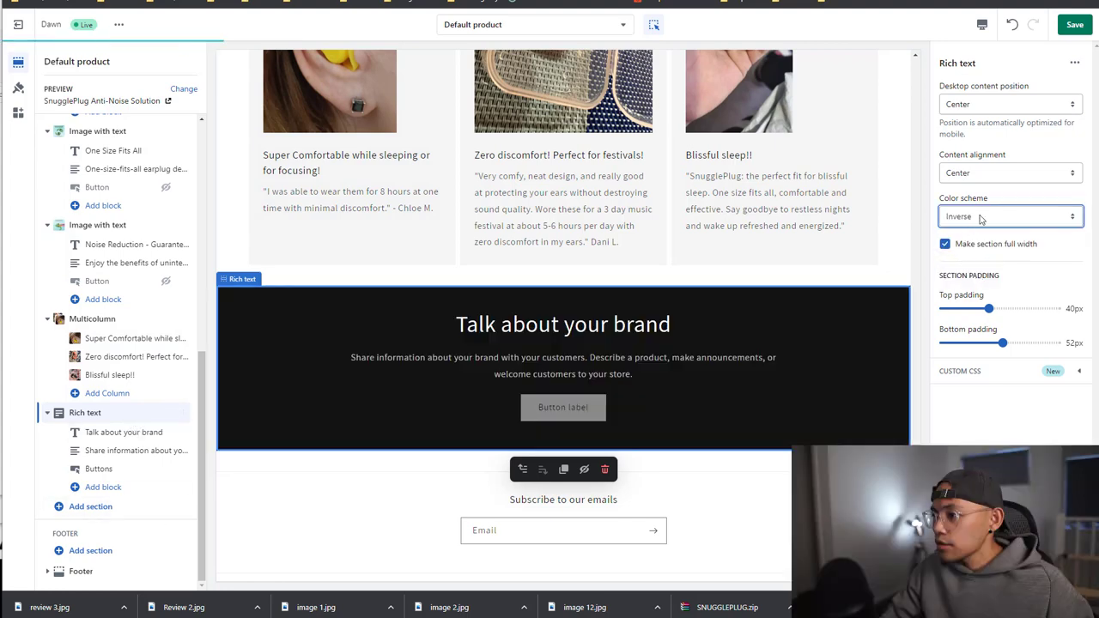
Change the section heading to '60-Night Free Trial' and hide its button
{"action": "left_click", "coordinate": [543, 333]}
{"action": "left_click", "coordinate": [1011, 137]}
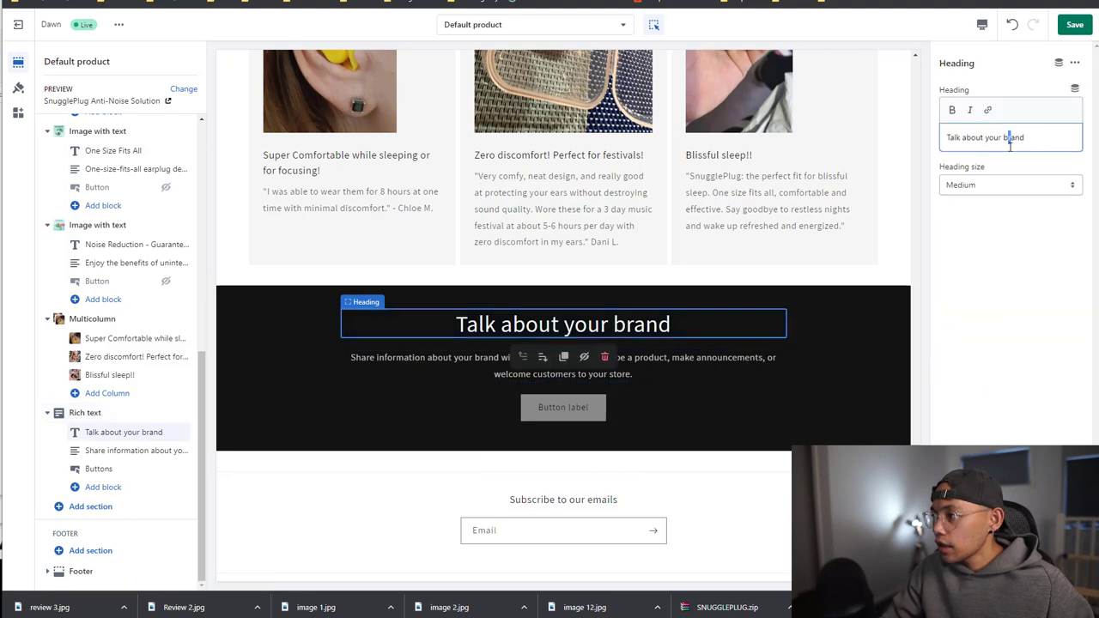
{"action": "key", "text": "ctrl+a"}
{"action": "type", "text": "60-"}
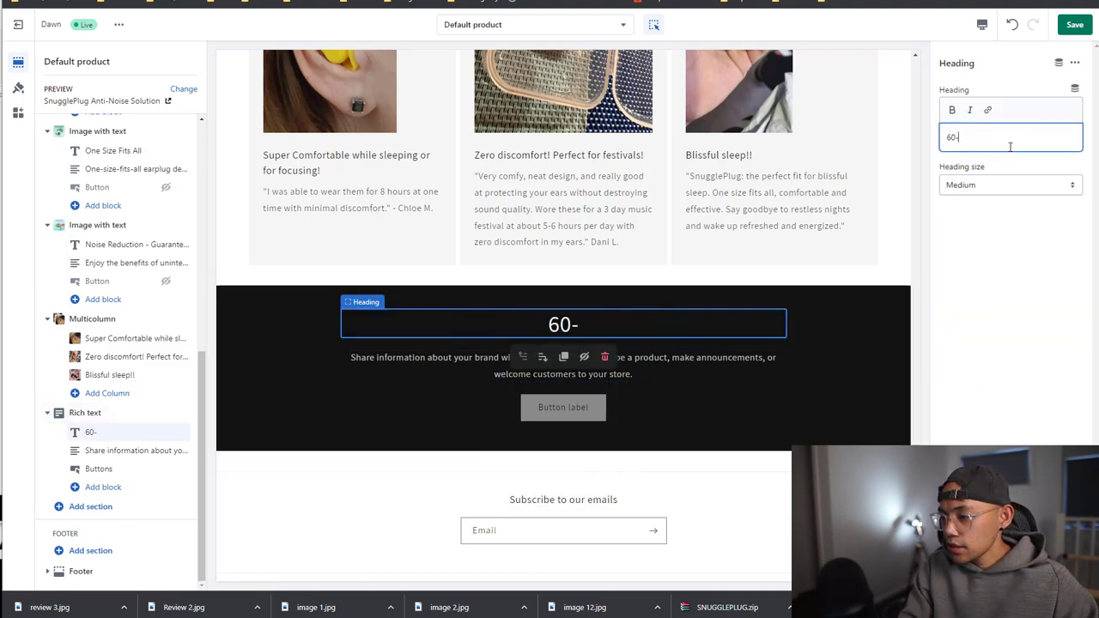
{"action": "type", "text": "Night Free Trial"}
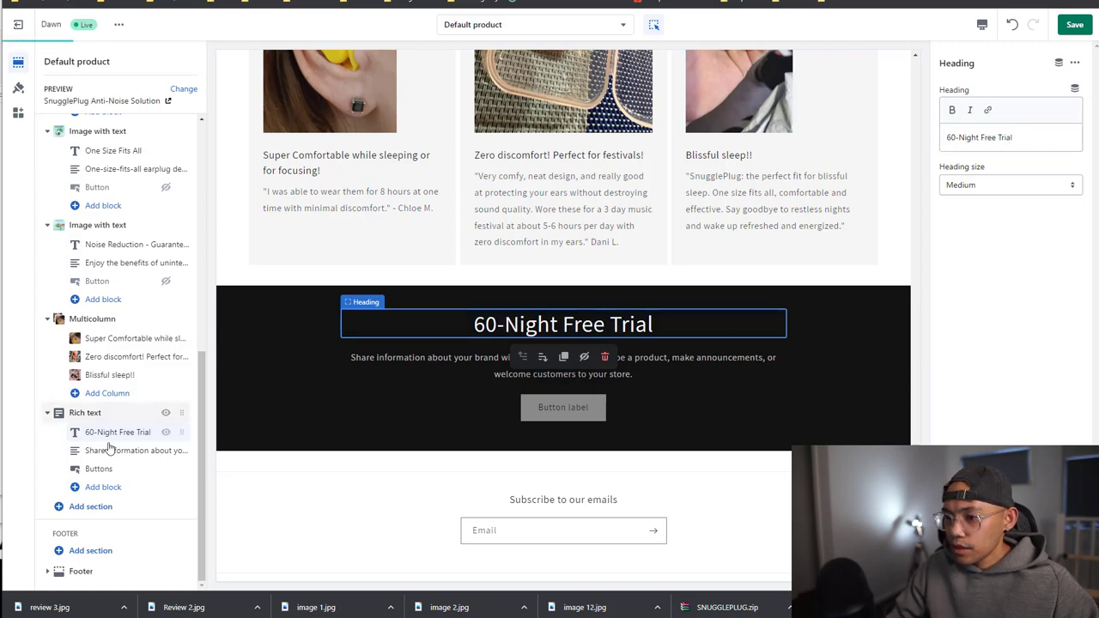
{"action": "left_click", "coordinate": [165, 469]}
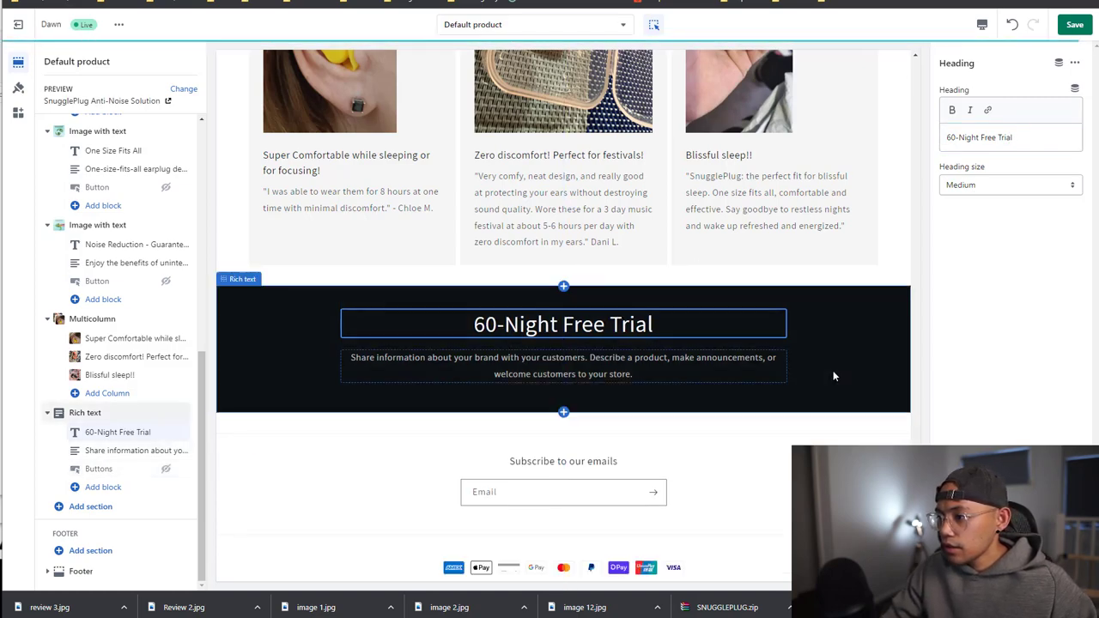
Replace the section's placeholder text with the 60-Night Trial Guarantee text and save the theme
{"action": "scroll", "coordinate": [833, 370], "scroll_direction": "up", "scroll_amount": 15}
{"action": "scroll", "coordinate": [839, 366], "scroll_direction": "up", "scroll_amount": 10}
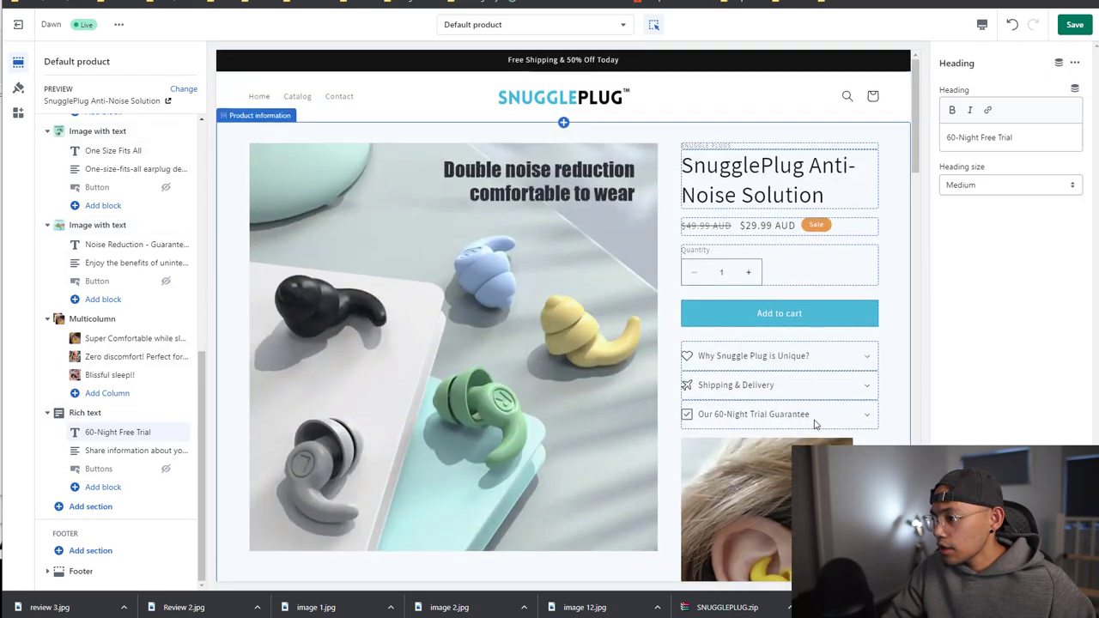
{"action": "left_click", "coordinate": [816, 419]}
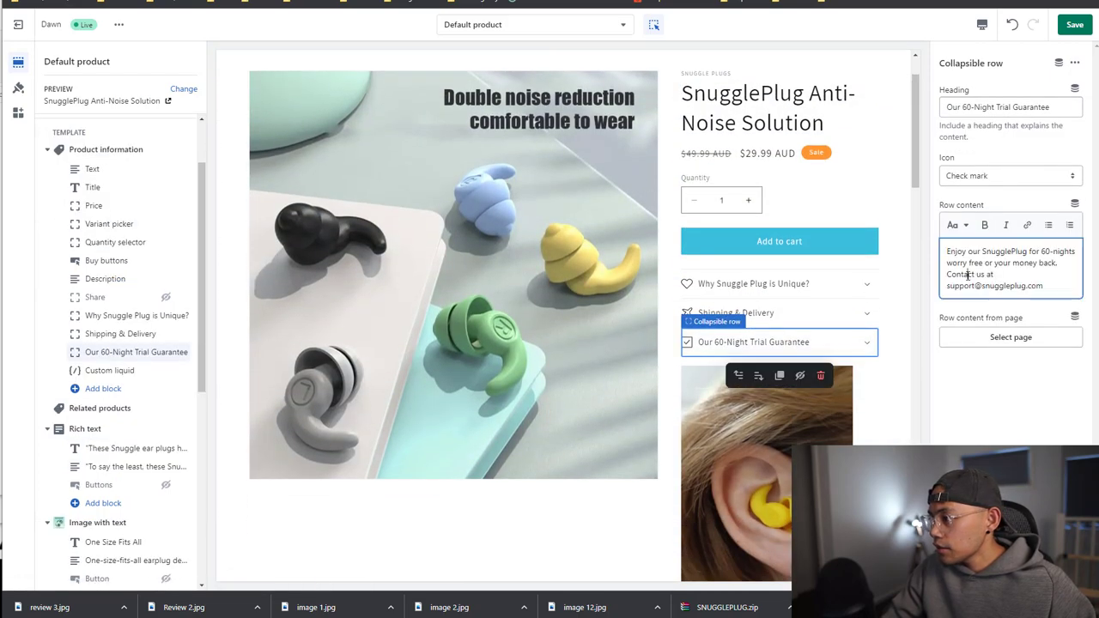
{"action": "triple_click", "coordinate": [987, 273]}
{"action": "key", "text": "ctrl+c"}
{"action": "scroll", "coordinate": [125, 489], "scroll_direction": "down", "scroll_amount": 5}
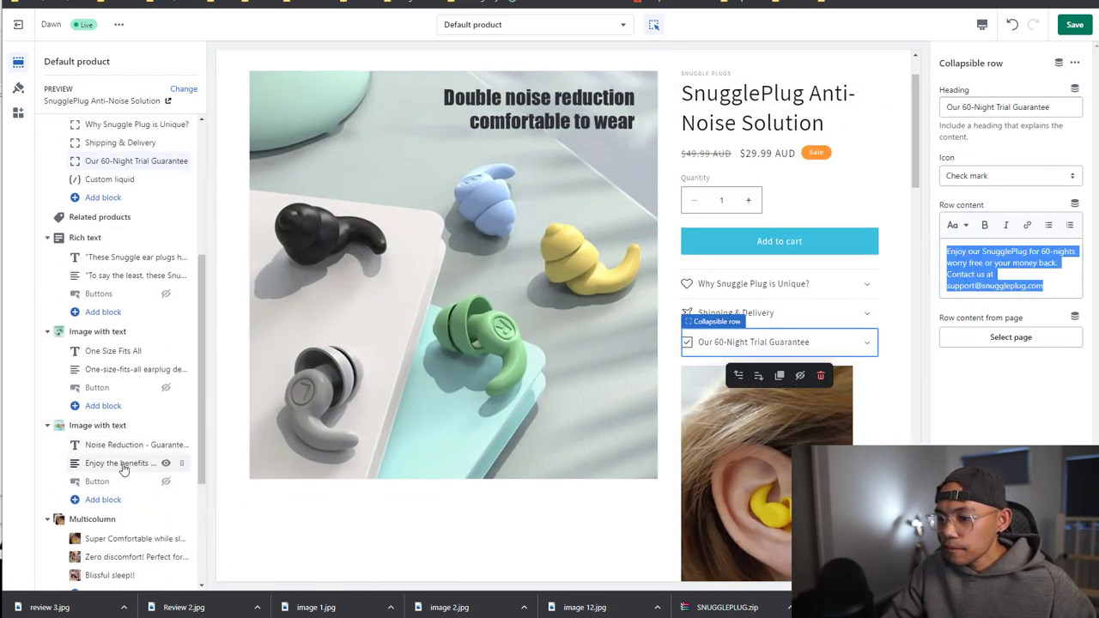
{"action": "scroll", "coordinate": [123, 464], "scroll_direction": "down", "scroll_amount": 4}
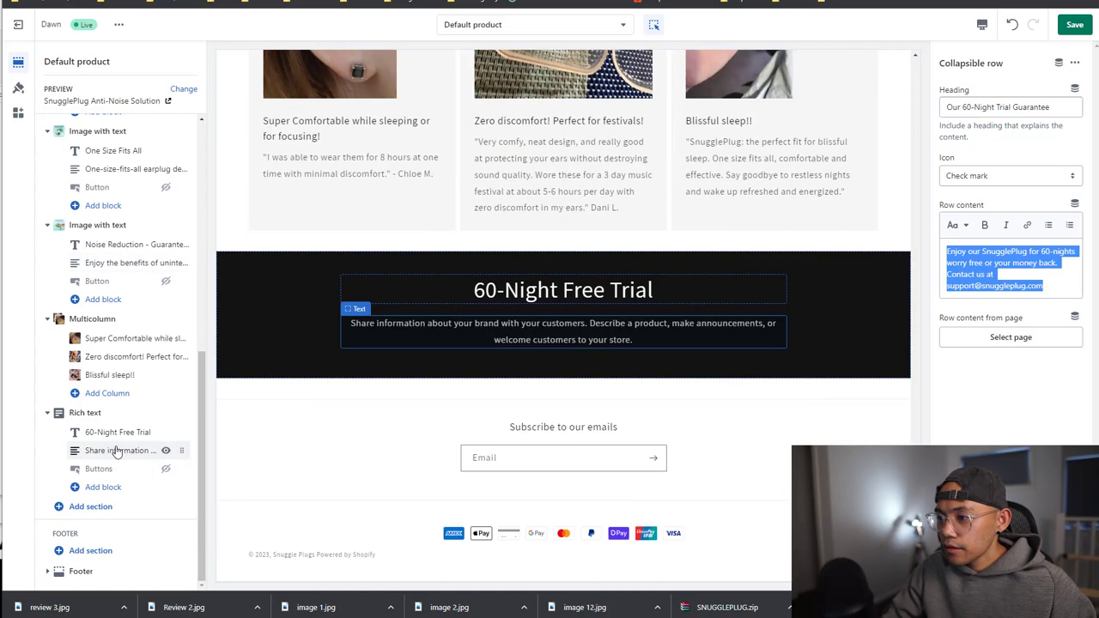
{"action": "left_click", "coordinate": [120, 450]}
{"action": "triple_click", "coordinate": [1030, 159]}
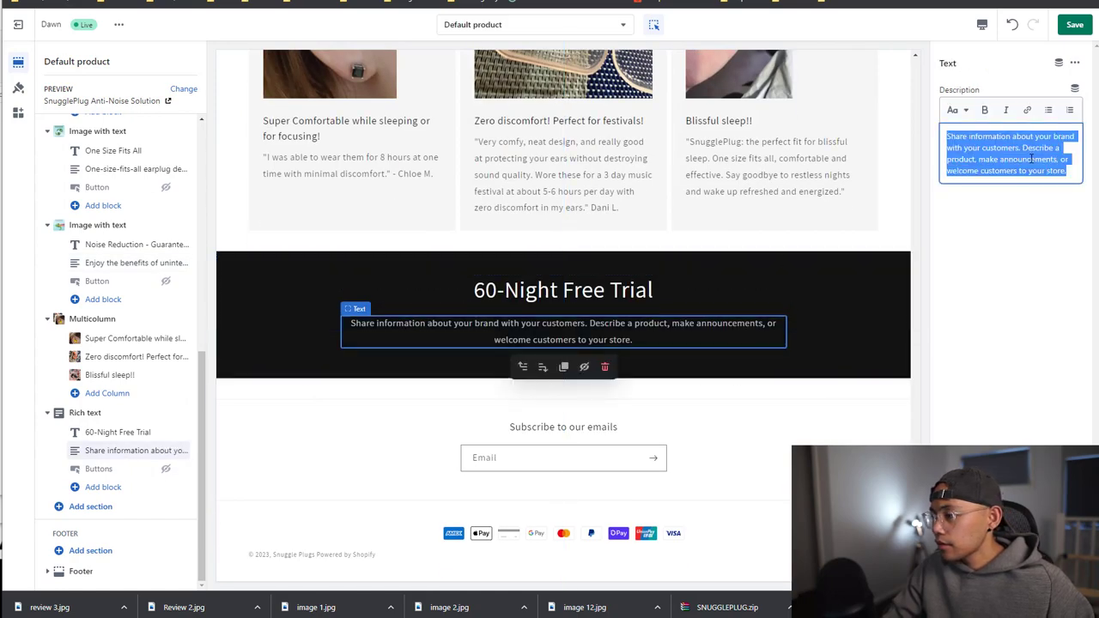
{"action": "key", "text": "ctrl+v"}
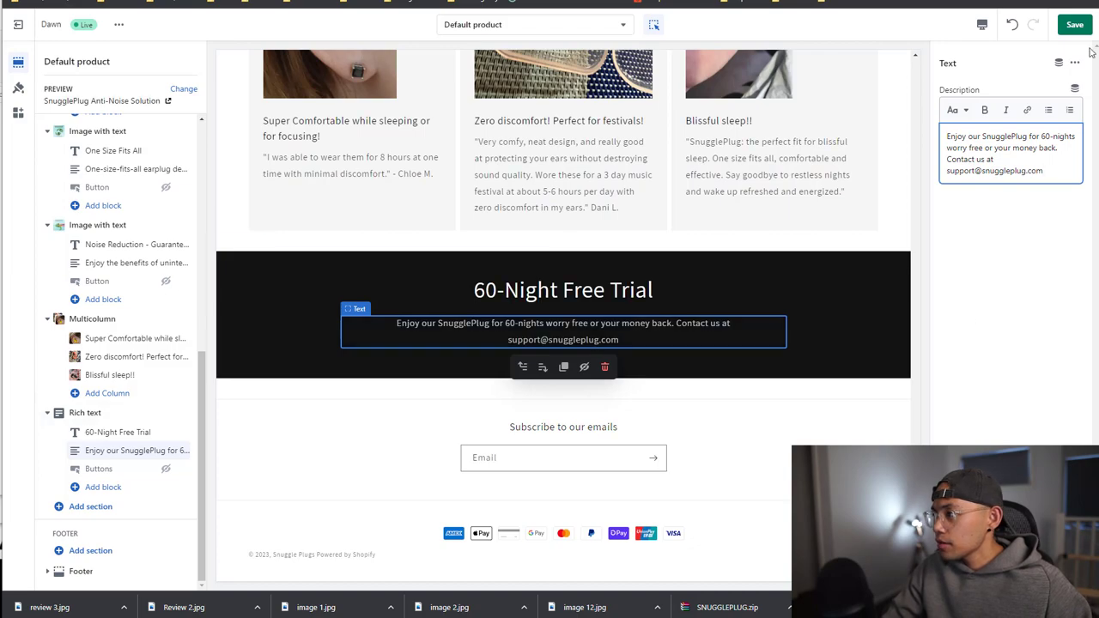
{"action": "left_click", "coordinate": [1075, 26]}
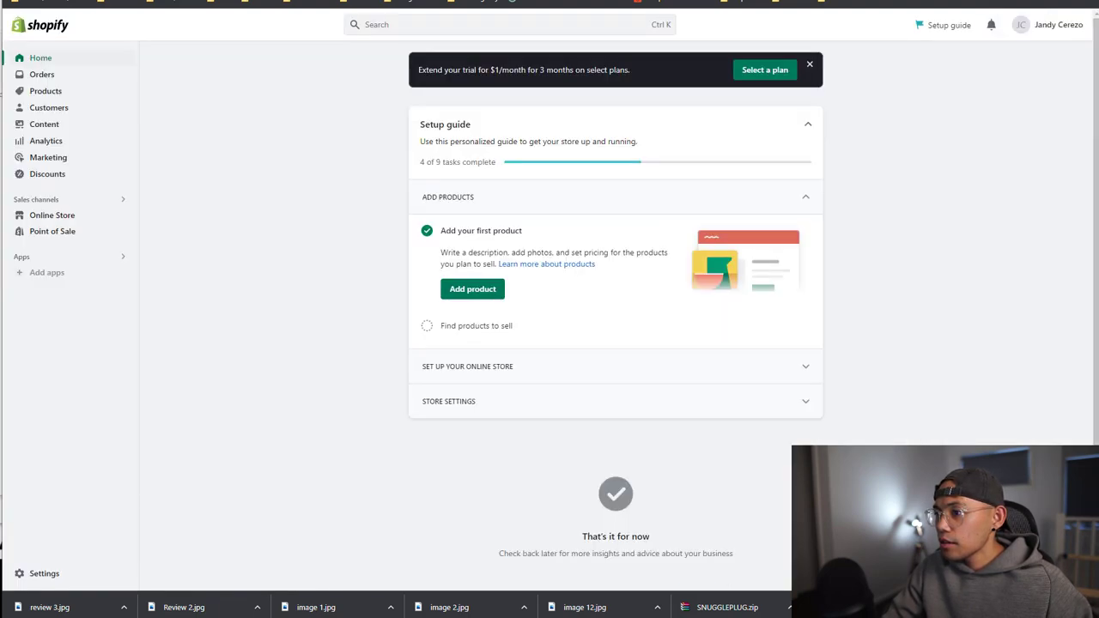
Open the SnugglePlug product's edit page from the products list
{"action": "left_click", "coordinate": [76, 91]}
{"action": "left_click", "coordinate": [307, 152]}
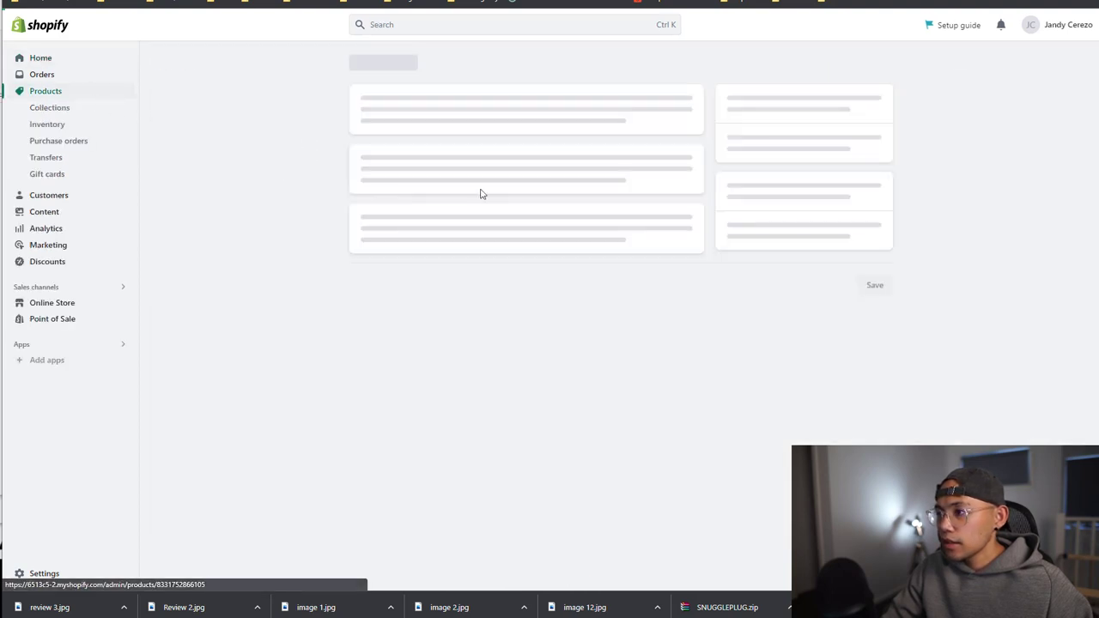
{"action": "key", "text": "ctrl+Tab"}
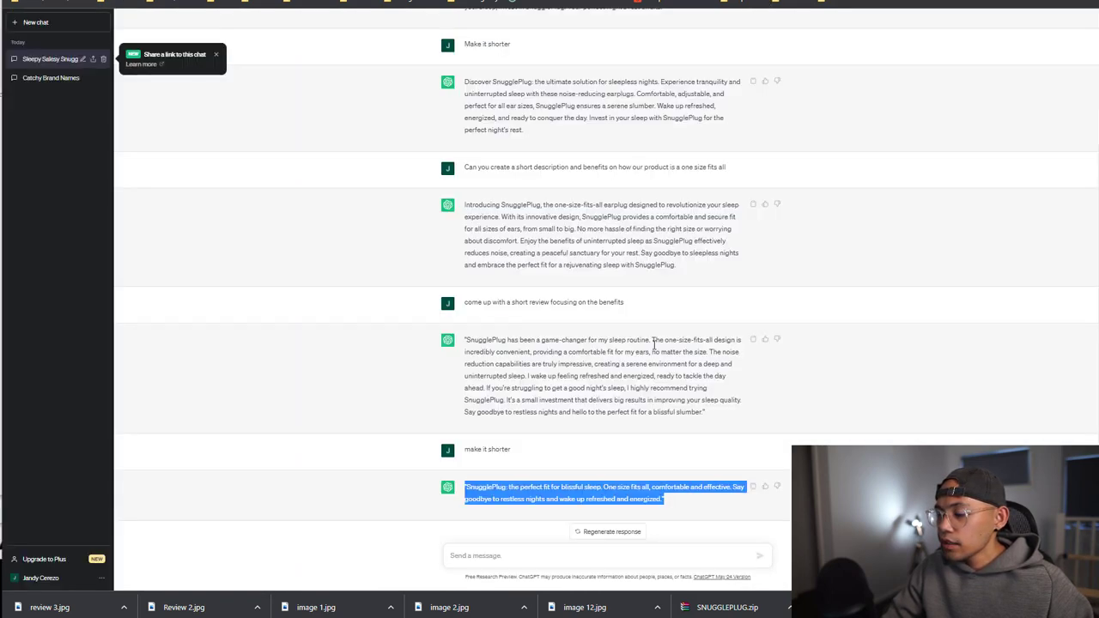
Ask ChatGPT for one sentence and 4 short benefit/pain-point bullets, then select the sentence
{"action": "left_click", "coordinate": [563, 557]}
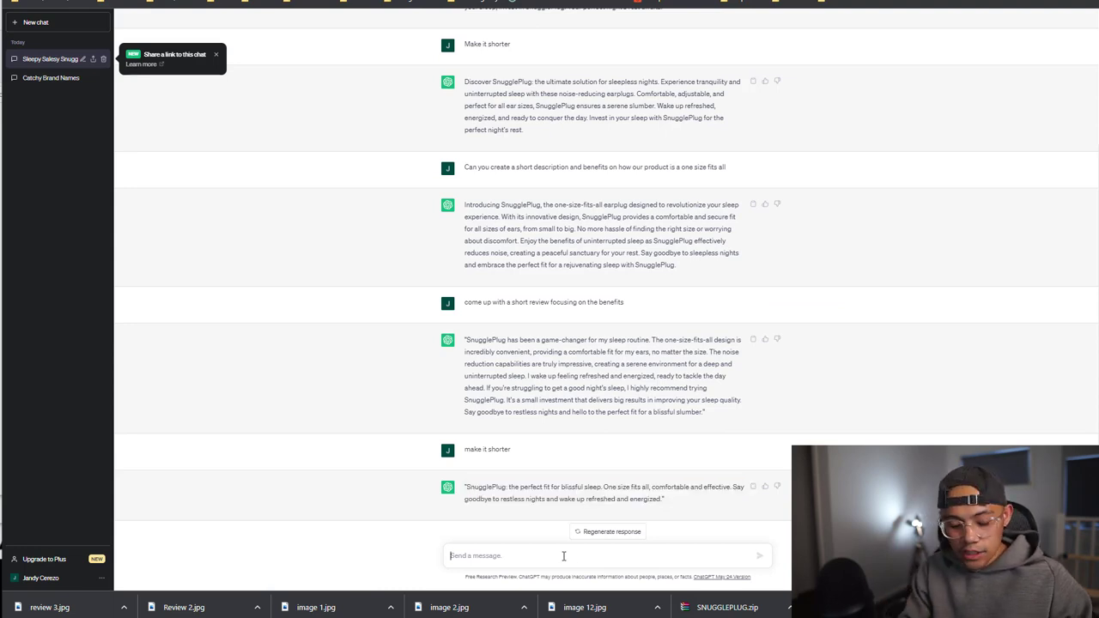
{"action": "type", "text": "Please create a one sentence and 4 bullet points focusing"}
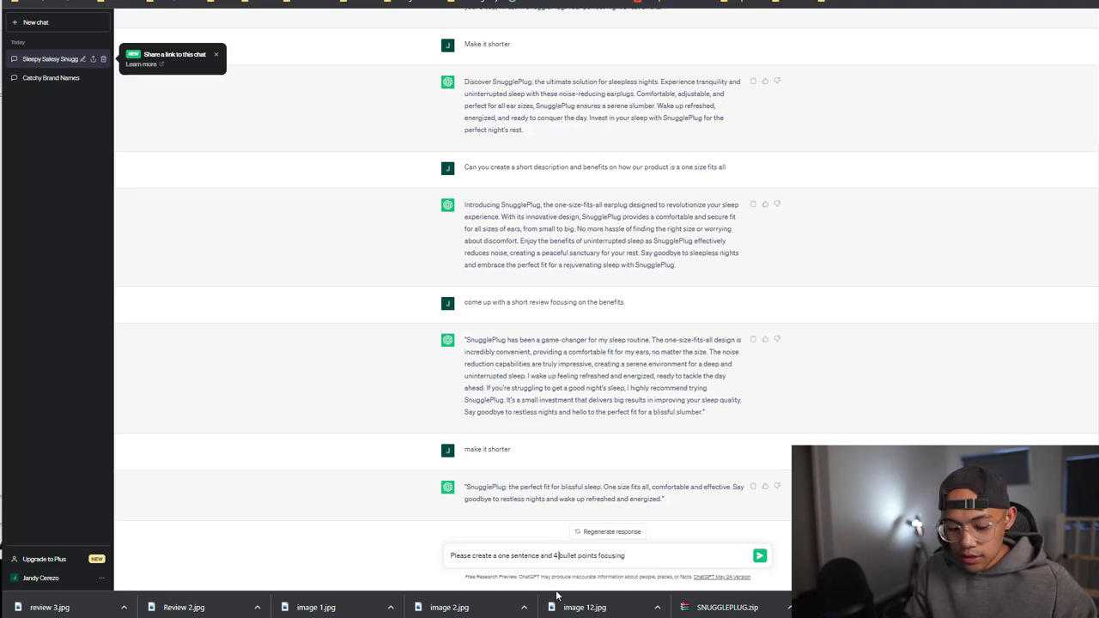
{"action": "type", "text": "short"}
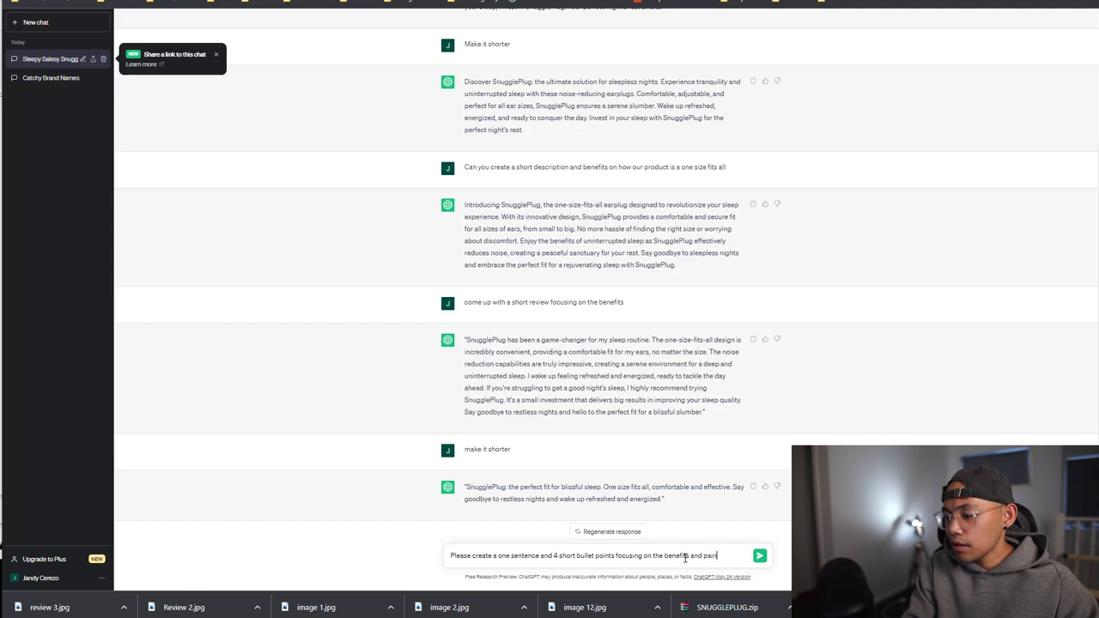
{"action": "type", "text": "ints"}
{"action": "key", "text": "Return"}
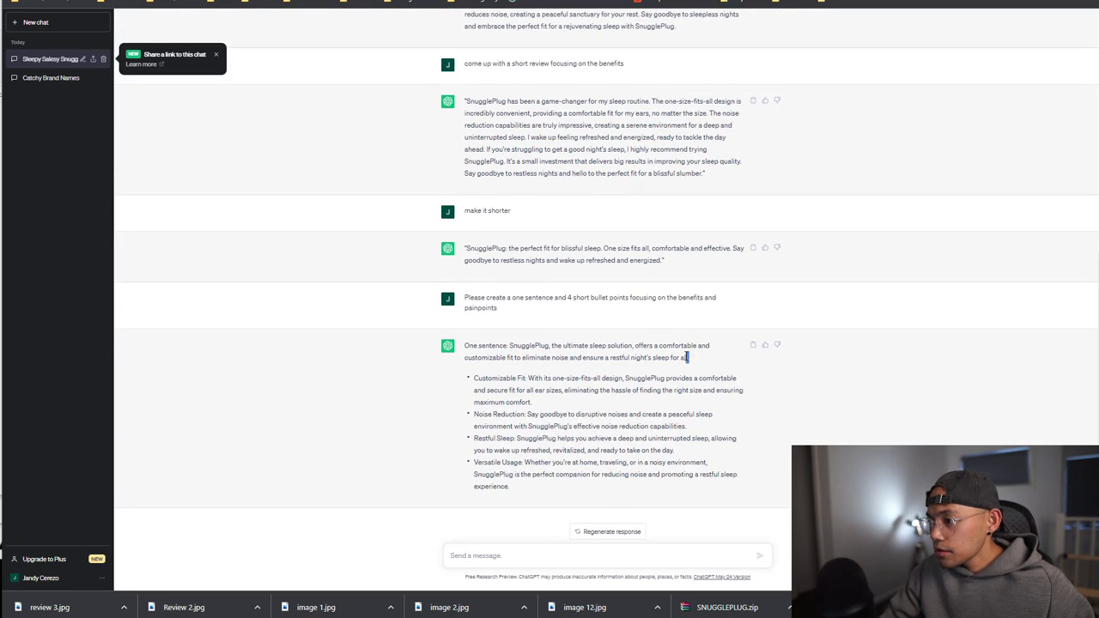
{"action": "left_click_drag", "start_coordinate": [686, 357], "coordinate": [512, 345]}
{"action": "key", "text": "ctrl+c"}
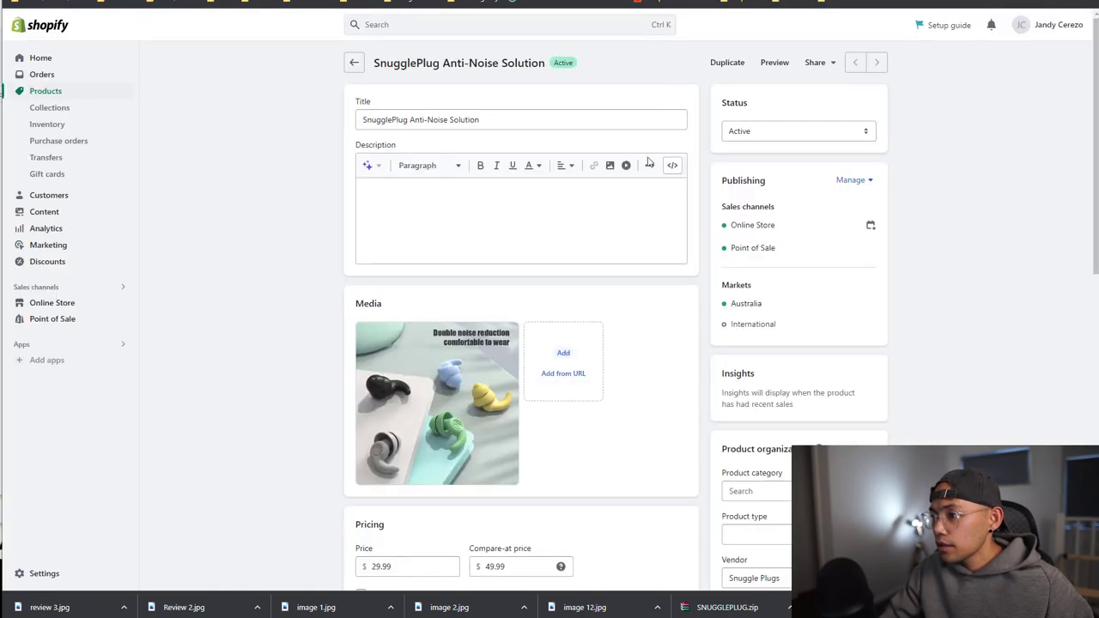
Paste the pitch sentence into the description and bold 'ultimate sleep solution, offers a comfortable'
{"action": "left_click", "coordinate": [523, 209]}
{"action": "key", "text": "ctrl+v"}
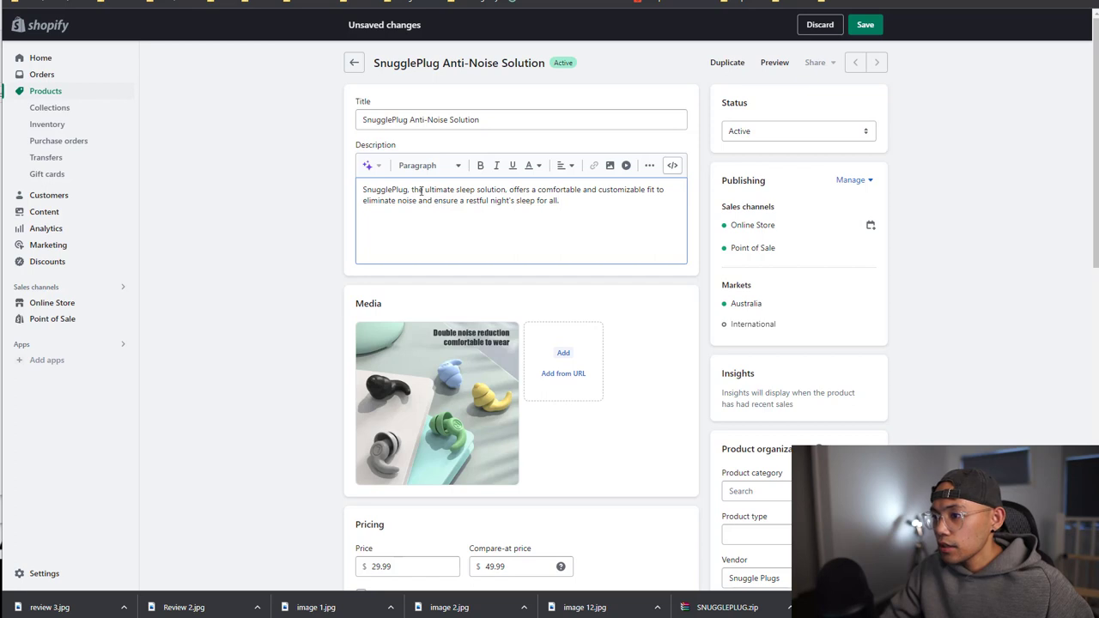
{"action": "left_click_drag", "start_coordinate": [427, 189], "coordinate": [581, 188]}
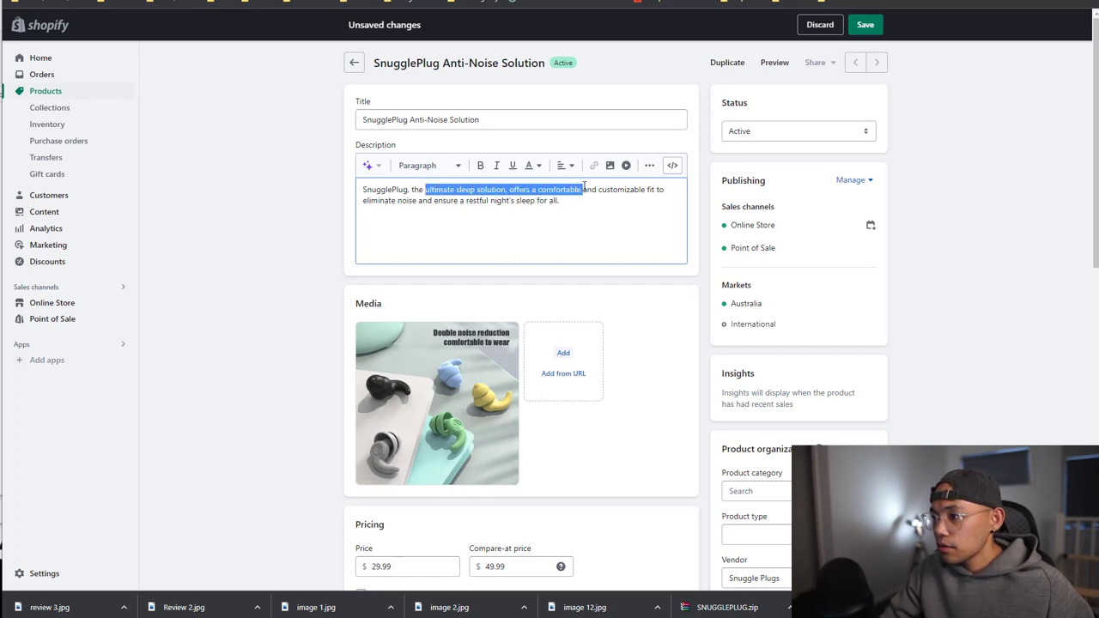
{"action": "key", "text": "ctrl+b"}
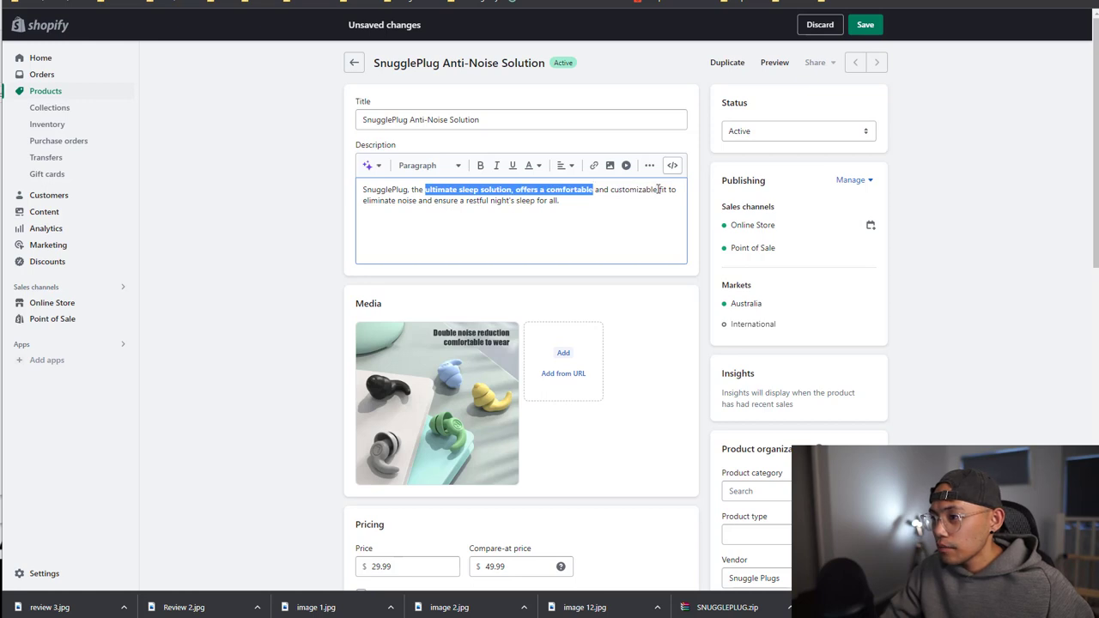
Replace 'customizable' with 'one-size fits all and', bolding 'one-size fits all'
{"action": "left_click_drag", "start_coordinate": [659, 189], "coordinate": [619, 190]}
{"action": "type", "text": "one-size"}
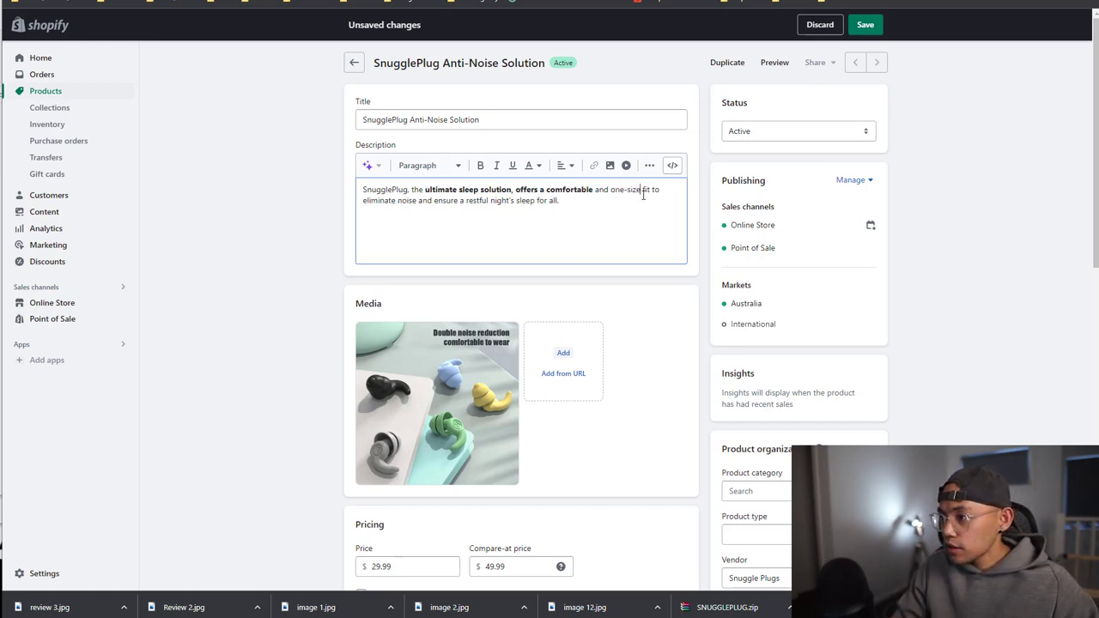
{"action": "left_click", "coordinate": [651, 189]}
{"action": "type", "text": "s all"}
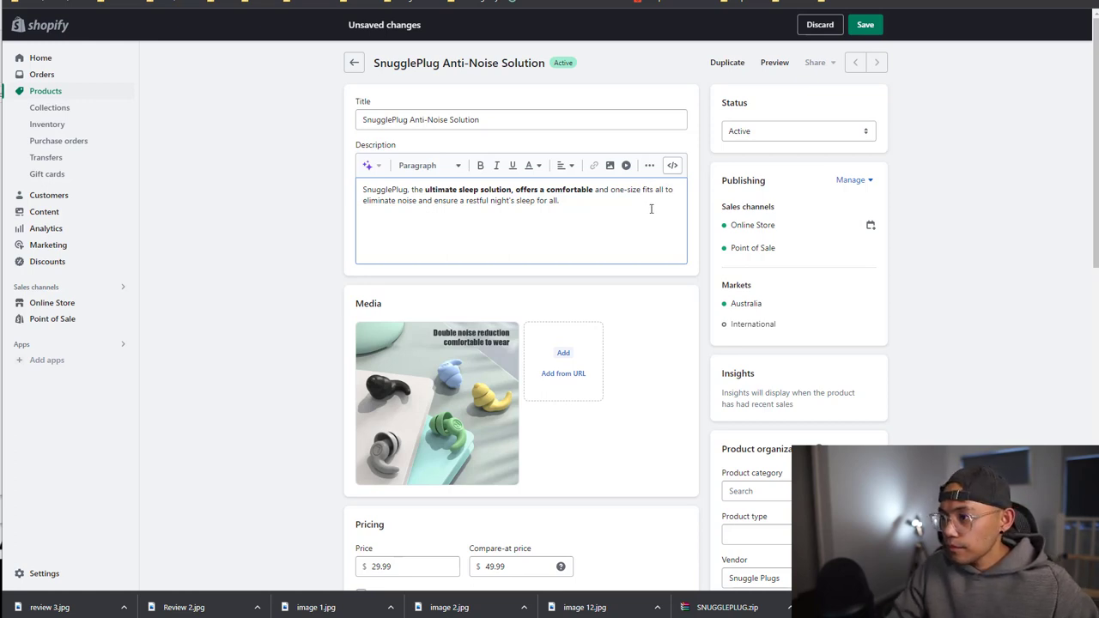
{"action": "type", "text": " and"}
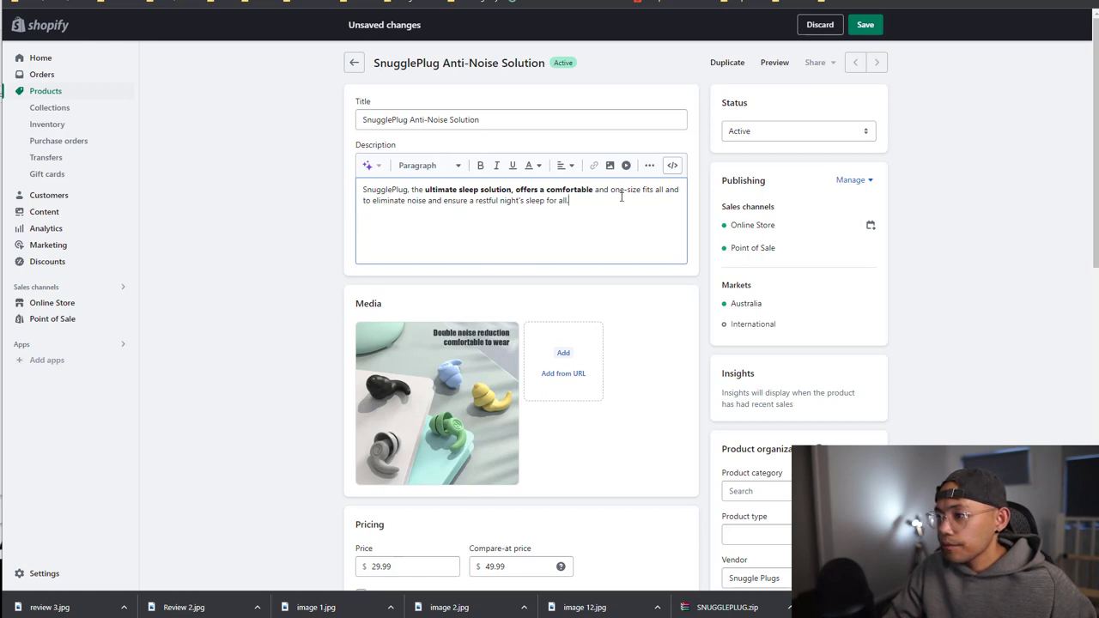
{"action": "left_click_drag", "start_coordinate": [612, 189], "coordinate": [667, 190]}
{"action": "key", "text": "ctrl+b"}
Bold the words 'eliminate noise' in the description
{"action": "left_click", "coordinate": [531, 200]}
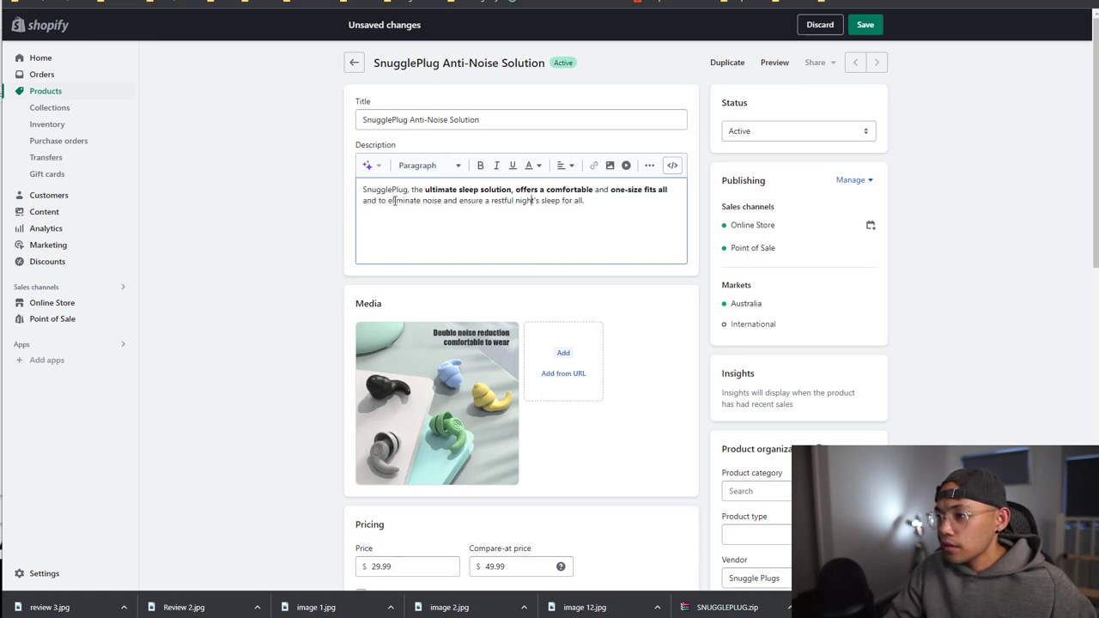
{"action": "left_click_drag", "start_coordinate": [408, 198], "coordinate": [446, 200]}
{"action": "key", "text": "ctrl+b"}
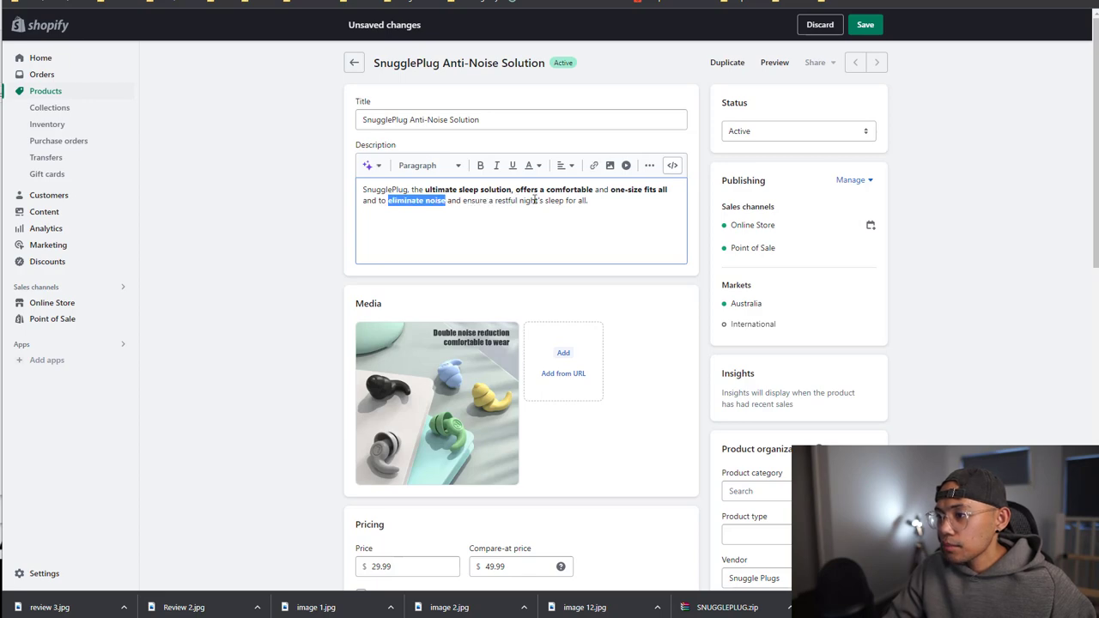
{"action": "left_click", "coordinate": [562, 200]}
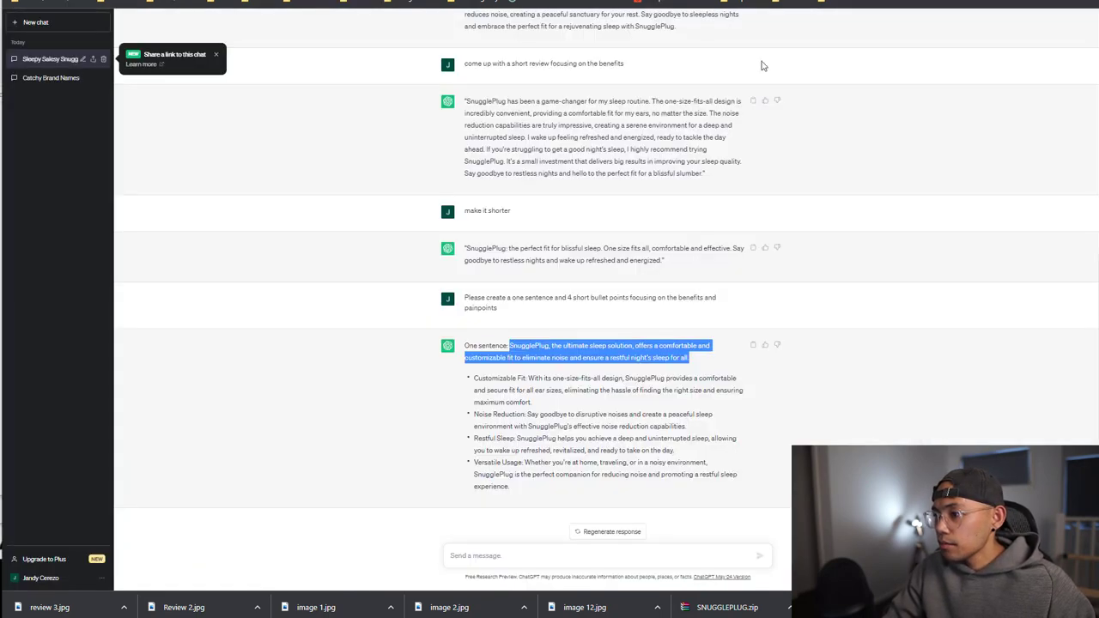
Copy the four bullet points from ChatGPT's reply into its message box
{"action": "left_click_drag", "start_coordinate": [514, 487], "coordinate": [469, 383]}
{"action": "key", "text": "ctrl+c"}
{"action": "left_click", "coordinate": [518, 549]}
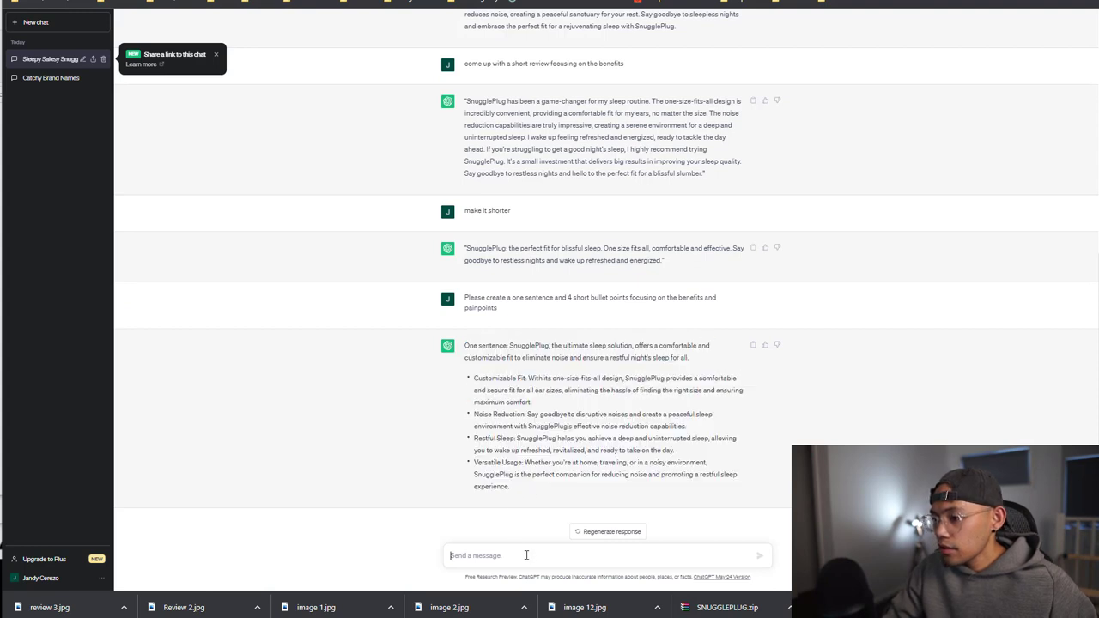
{"action": "key", "text": "ctrl+v"}
Ask ChatGPT 'Make each bullet points less than 20 words' and select the shortened bullets
{"action": "key", "text": "ctrl+a"}
{"action": "key", "text": "BackSpace"}
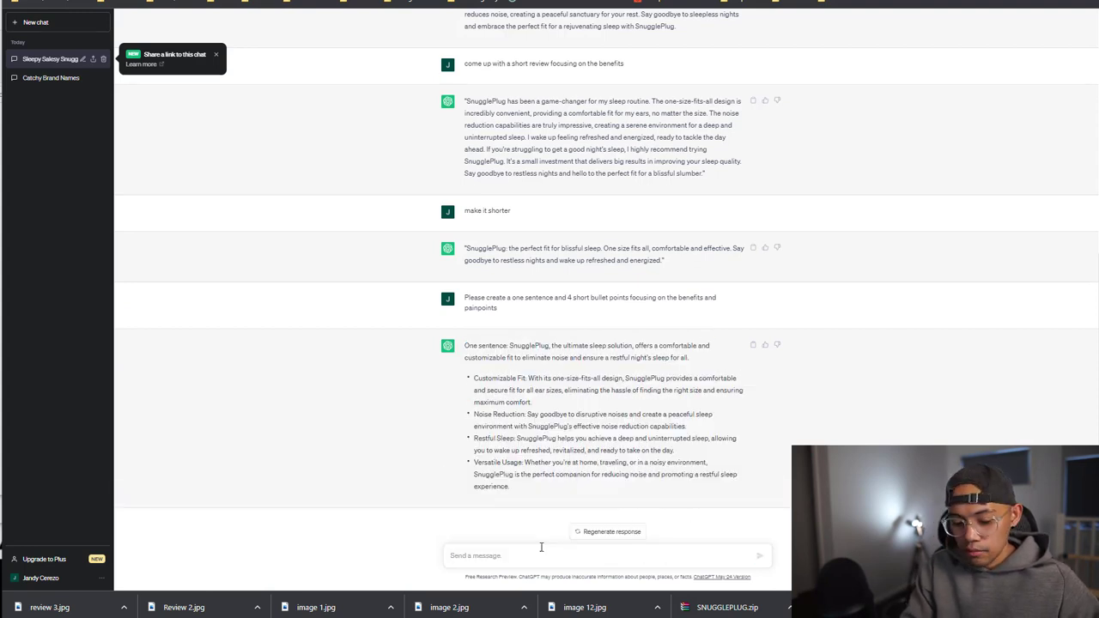
{"action": "type", "text": "Mak"}
{"action": "key", "text": "BackSpace"}
{"action": "key", "text": "BackSpace"}
{"action": "key", "text": "BackSpace"}
{"action": "type", "text": "Make each bullet points less"}
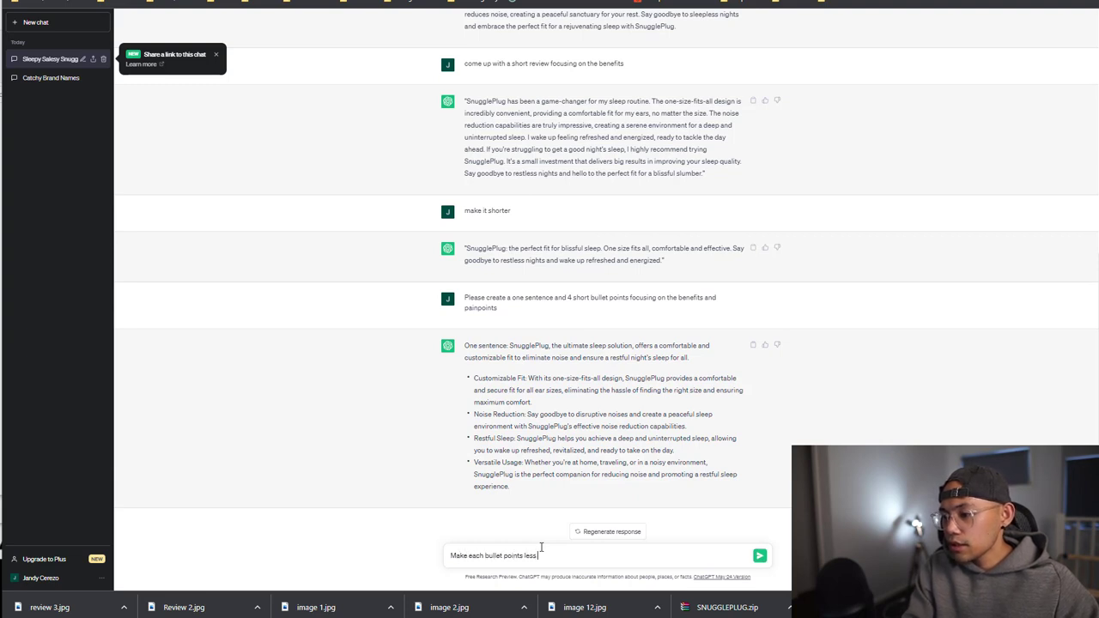
{"action": "type", "text": " than 20 words"}
{"action": "key", "text": "Return"}
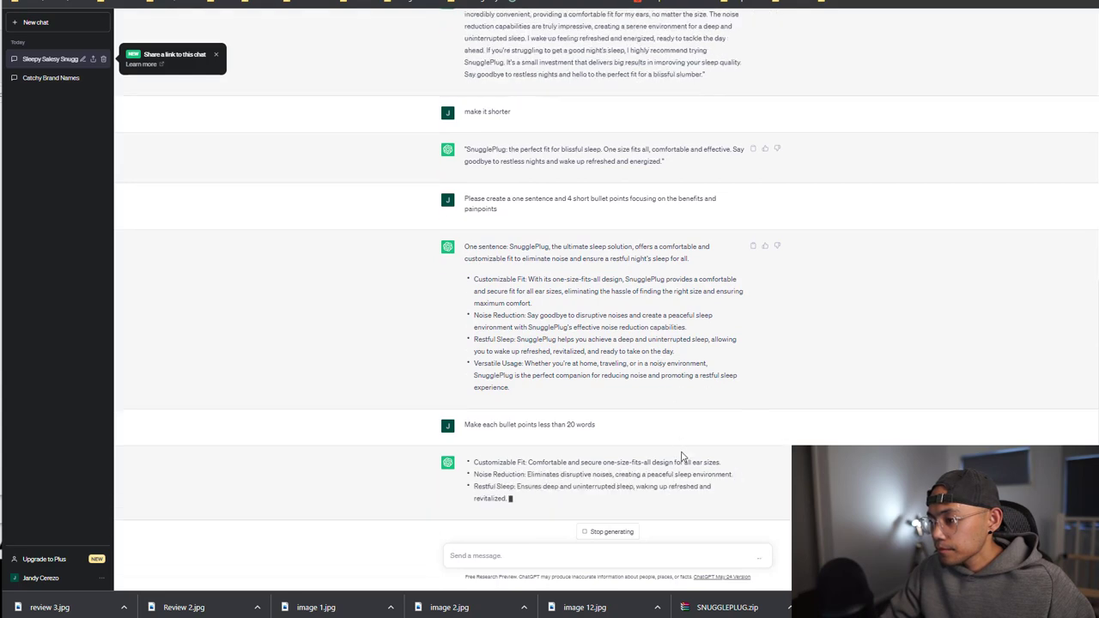
{"action": "left_click_drag", "start_coordinate": [550, 489], "coordinate": [475, 426]}
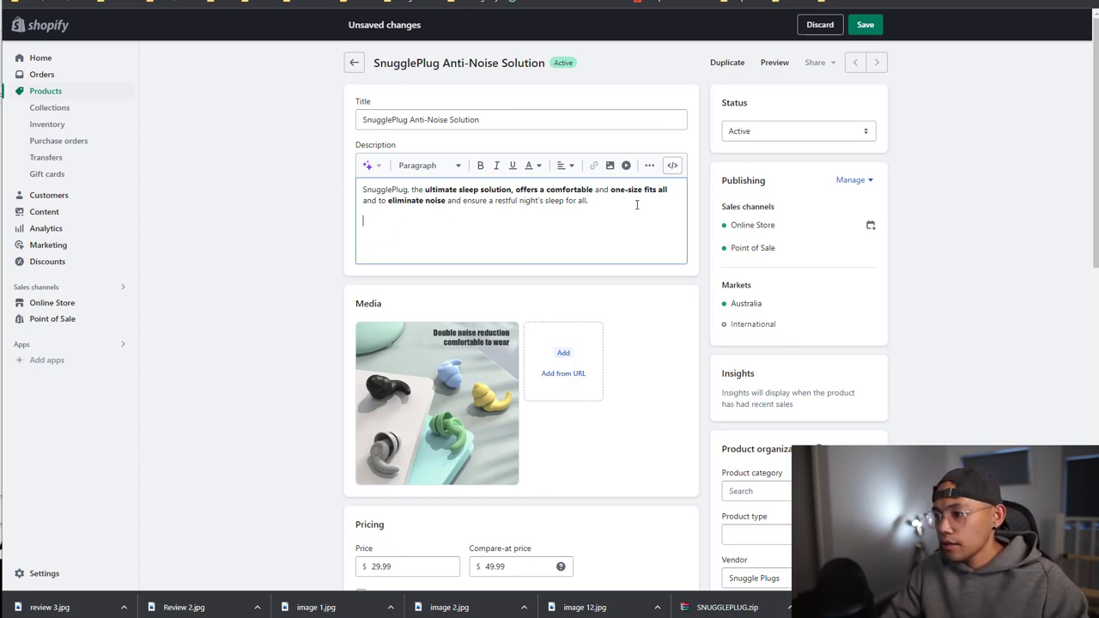
Paste the four shortened bullets under the description sentence and save the product
{"action": "key", "text": "ctrl+v"}
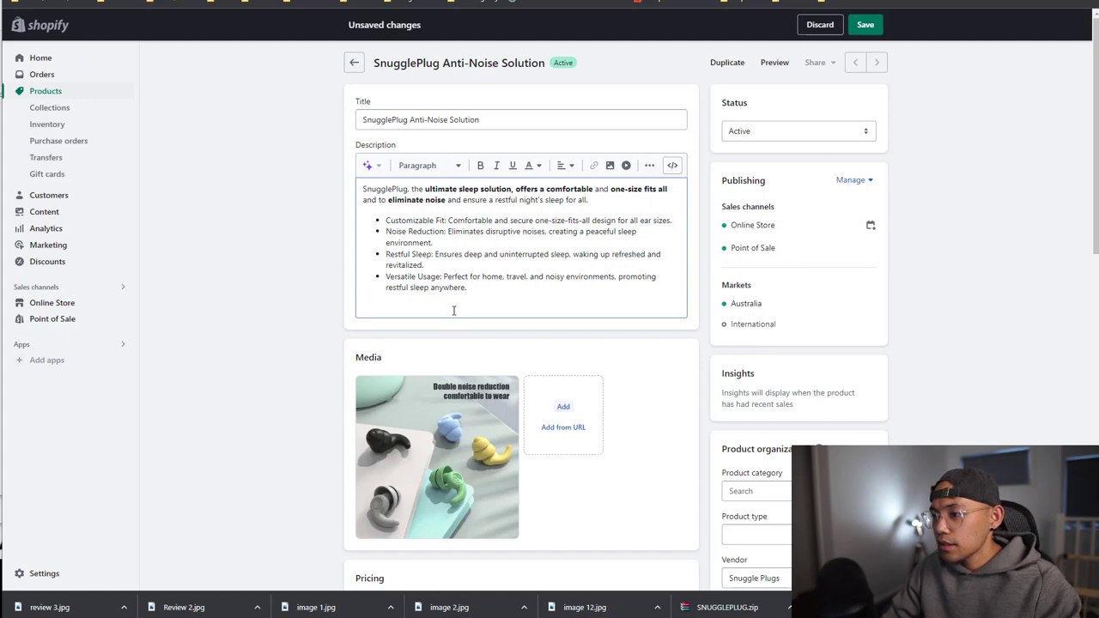
{"action": "left_click", "coordinate": [869, 26]}
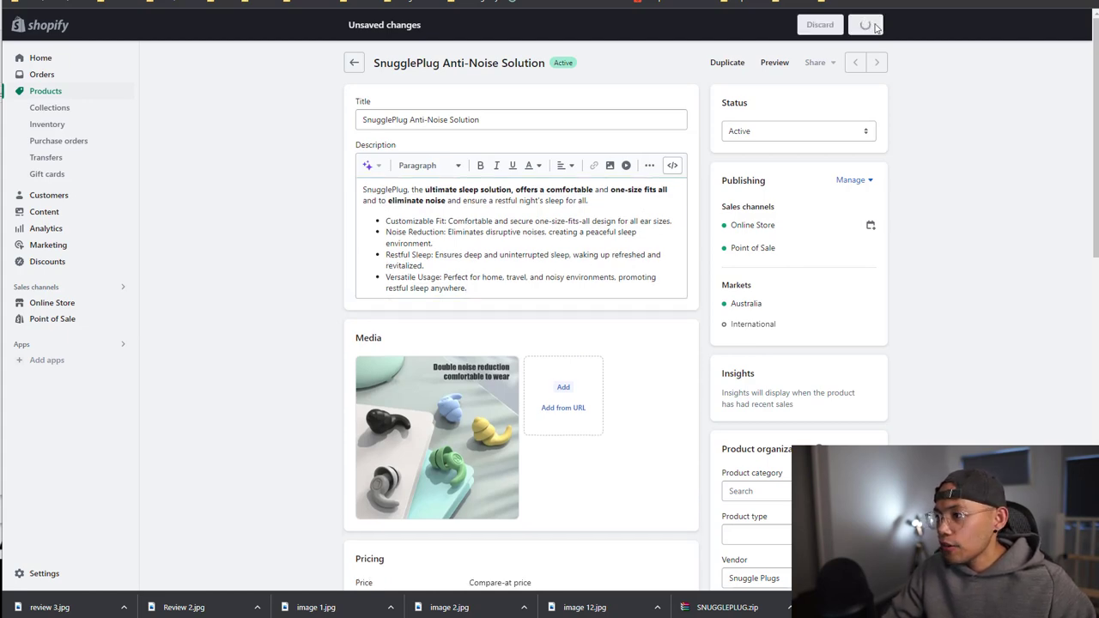
{"action": "scroll", "coordinate": [925, 375], "scroll_direction": "down", "scroll_amount": 5}
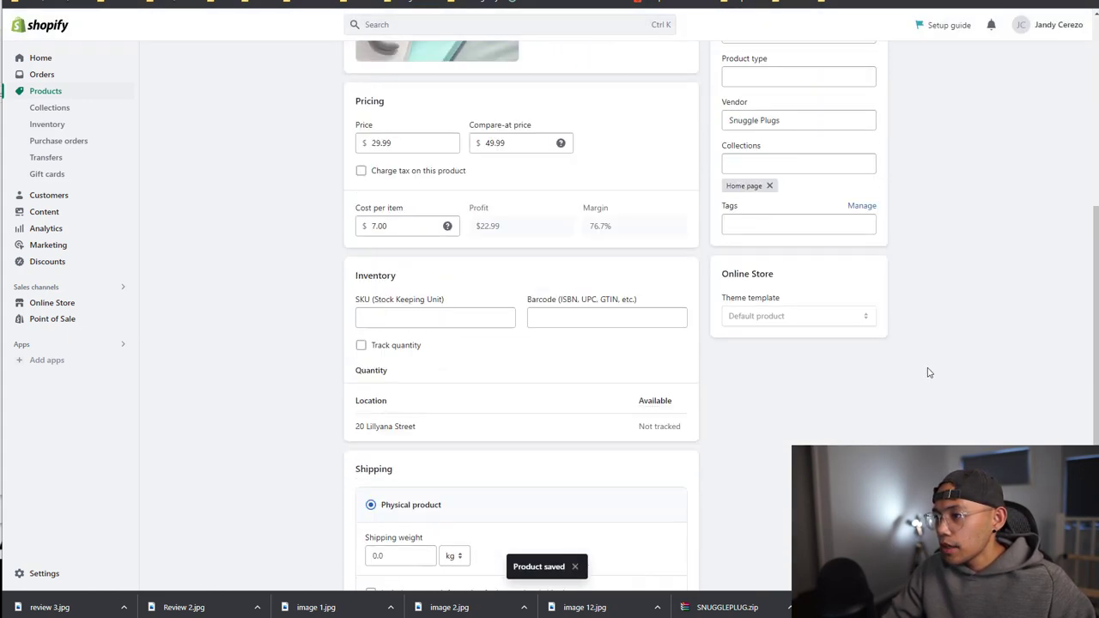
{"action": "scroll", "coordinate": [943, 187], "scroll_direction": "up", "scroll_amount": 10}
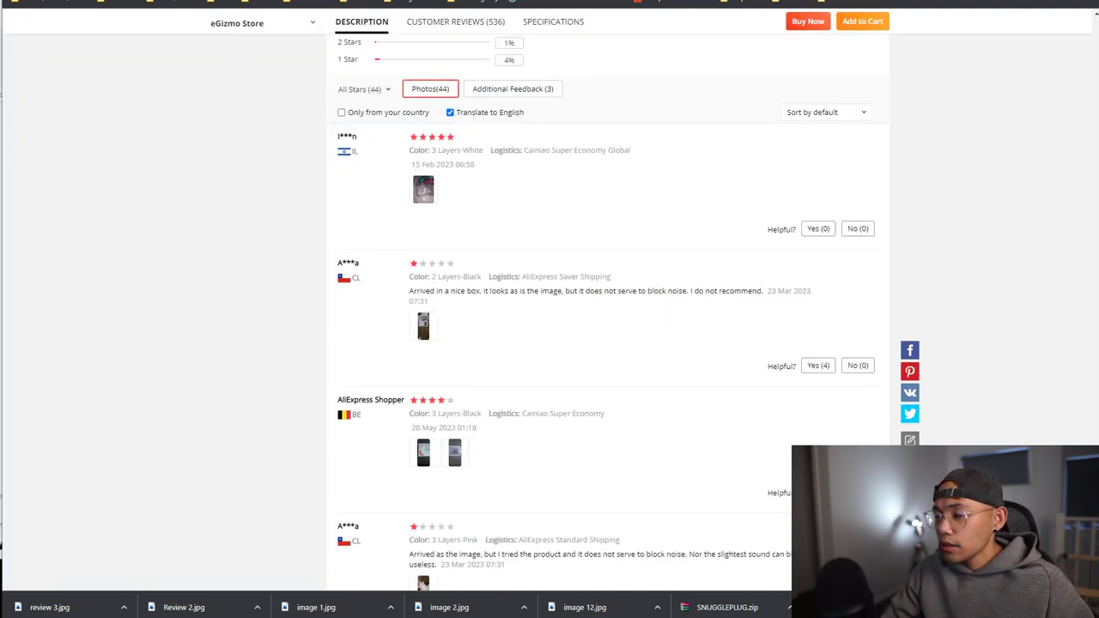
Preview the blue, green, three-layer black and two-layer black variant images
{"action": "scroll", "coordinate": [231, 236], "scroll_direction": "up", "scroll_amount": 15}
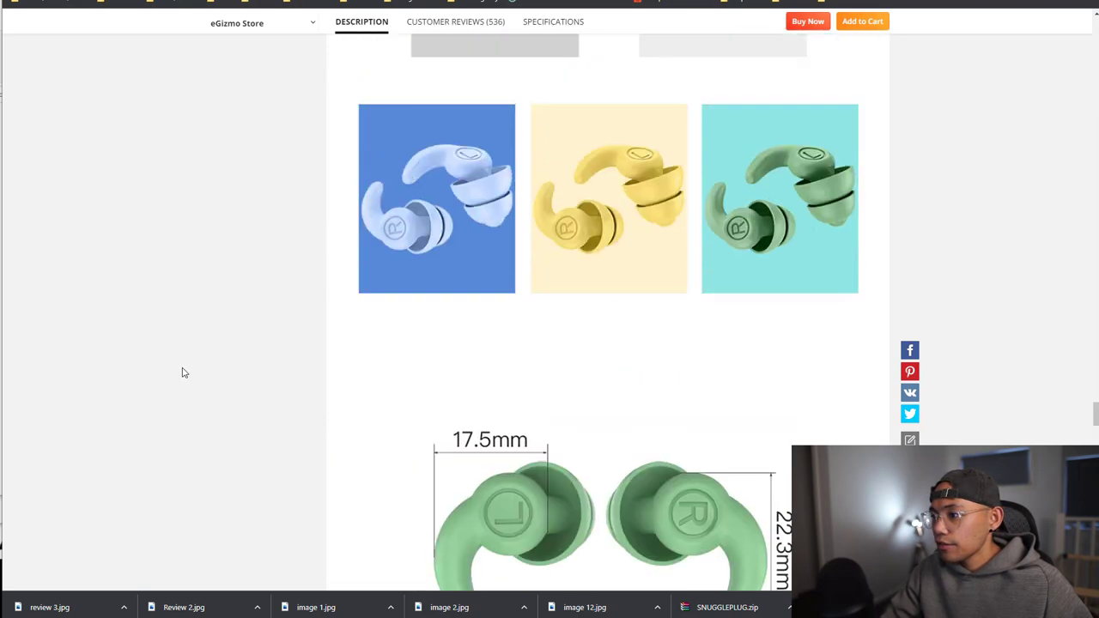
{"action": "scroll", "coordinate": [196, 251], "scroll_direction": "up", "scroll_amount": 2}
{"action": "scroll", "coordinate": [208, 269], "scroll_direction": "up", "scroll_amount": 6}
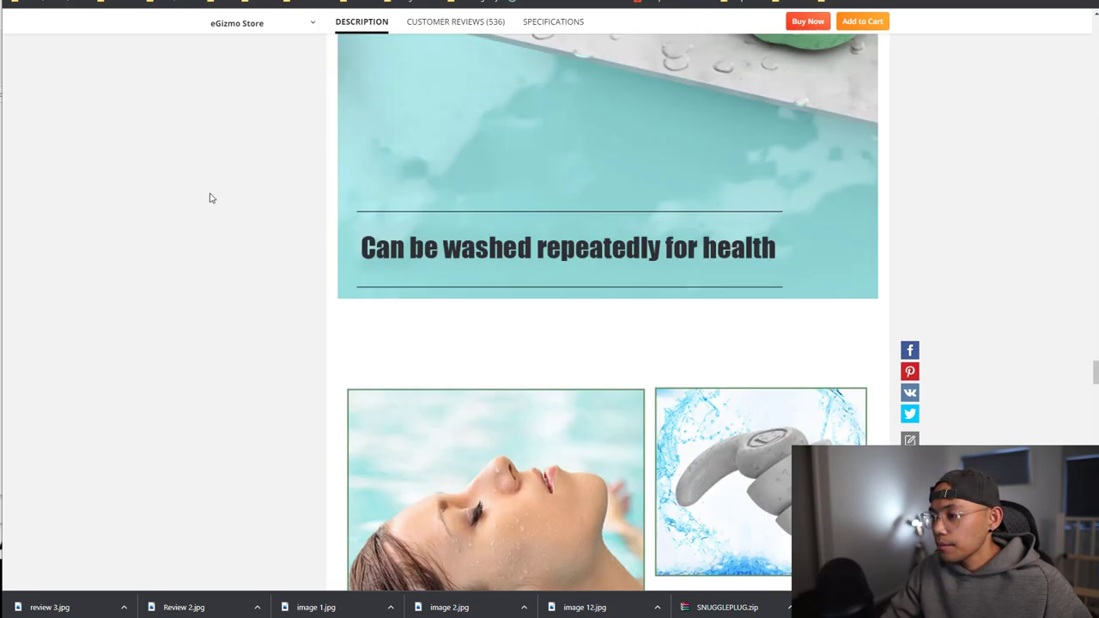
{"action": "scroll", "coordinate": [194, 319], "scroll_direction": "down", "scroll_amount": 4}
{"action": "scroll", "coordinate": [181, 63], "scroll_direction": "up", "scroll_amount": 8}
{"action": "scroll", "coordinate": [181, 62], "scroll_direction": "up", "scroll_amount": 10}
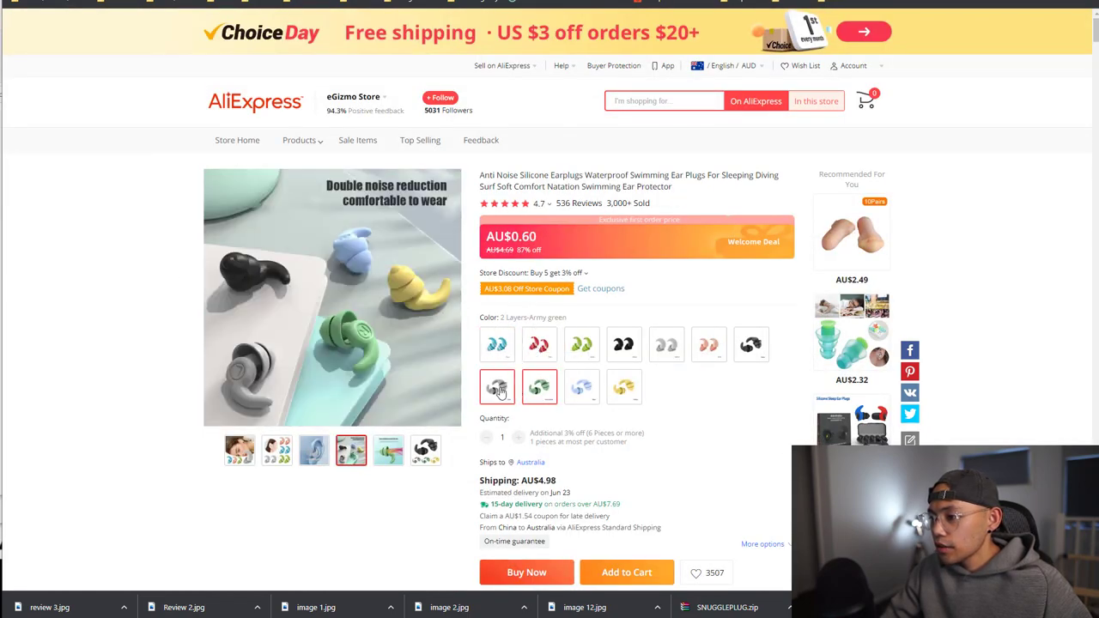
{"action": "left_click", "coordinate": [497, 346]}
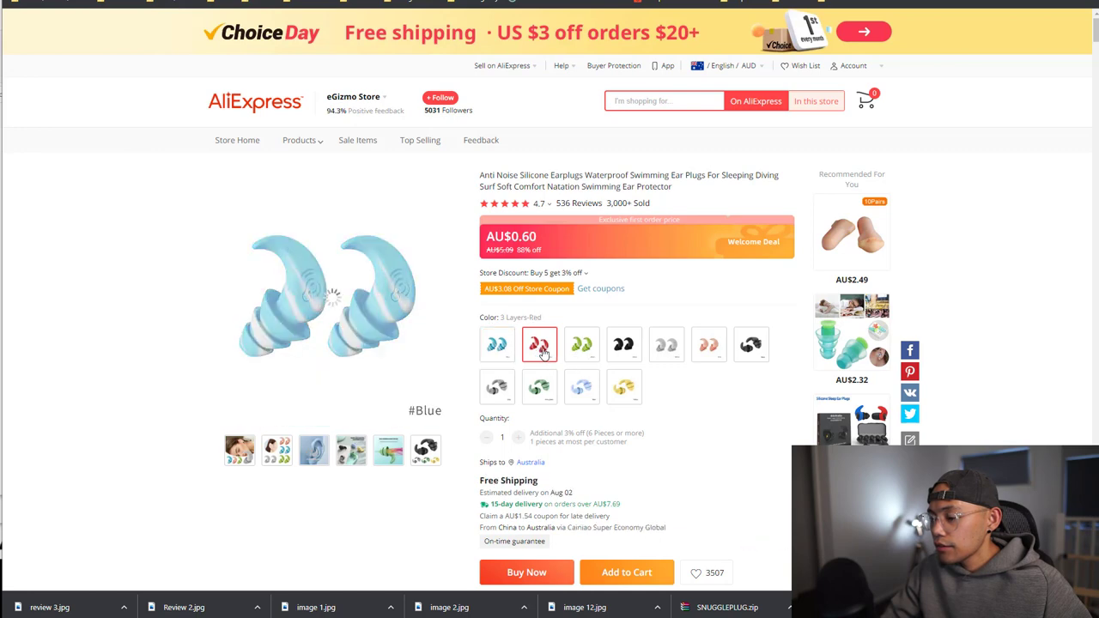
{"action": "left_click", "coordinate": [581, 347]}
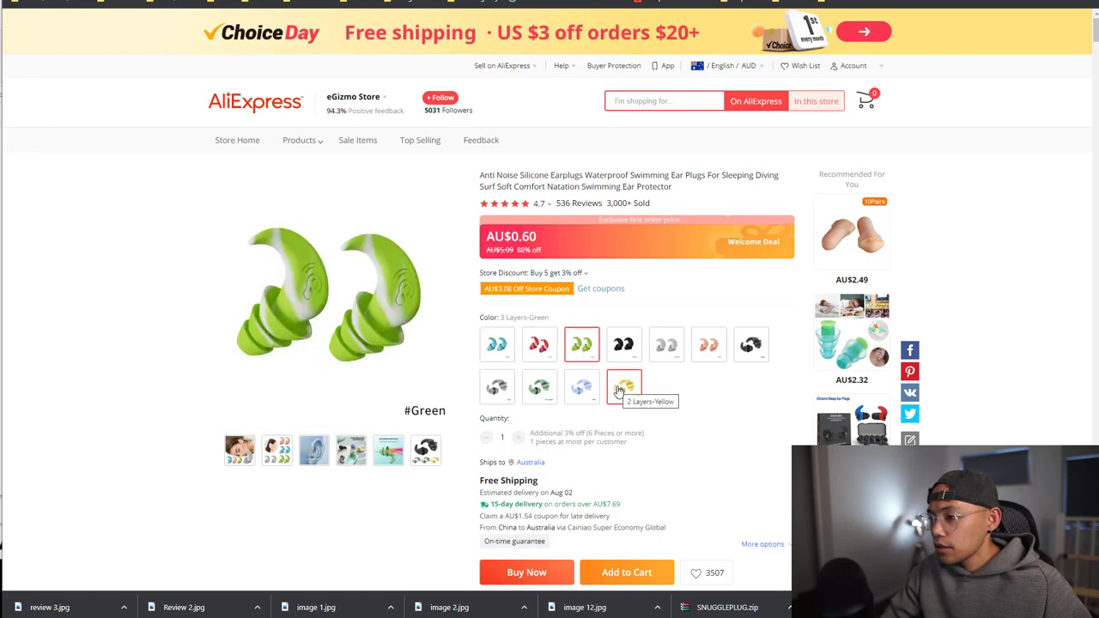
{"action": "left_click", "coordinate": [624, 345]}
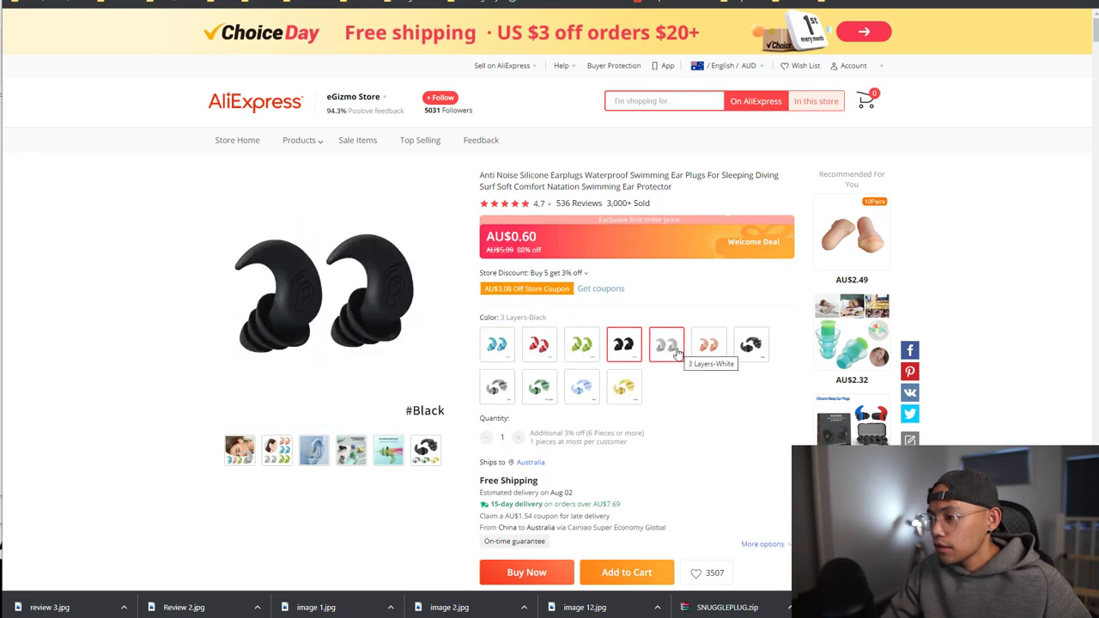
{"action": "left_click", "coordinate": [747, 352]}
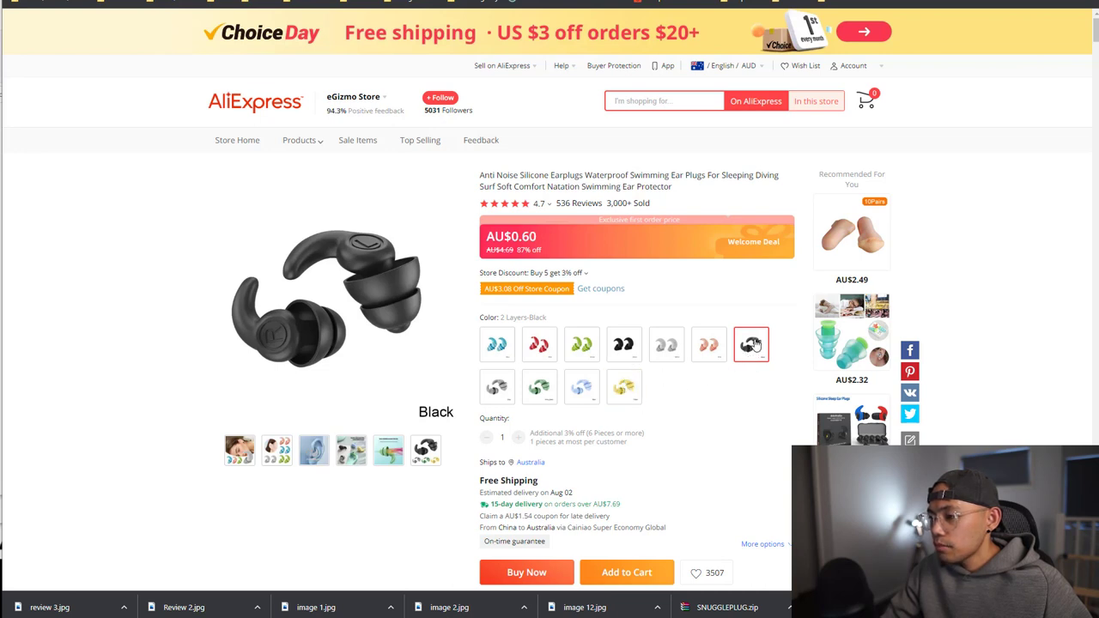
Preview the Army green, Blue and Yellow colour options
{"action": "left_click", "coordinate": [536, 391]}
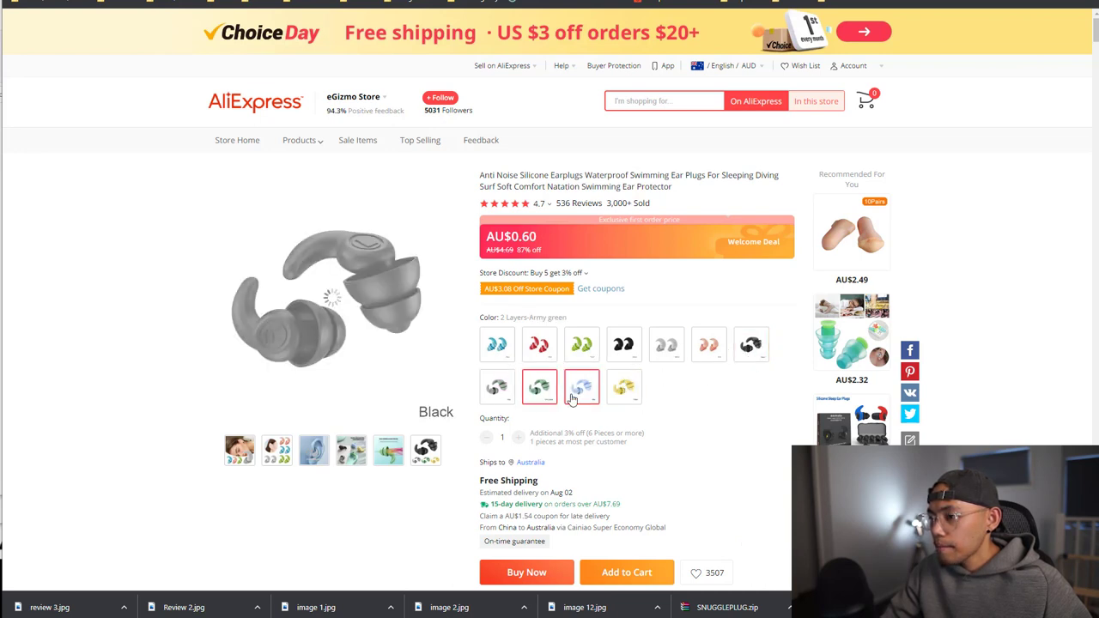
{"action": "left_click", "coordinate": [582, 387]}
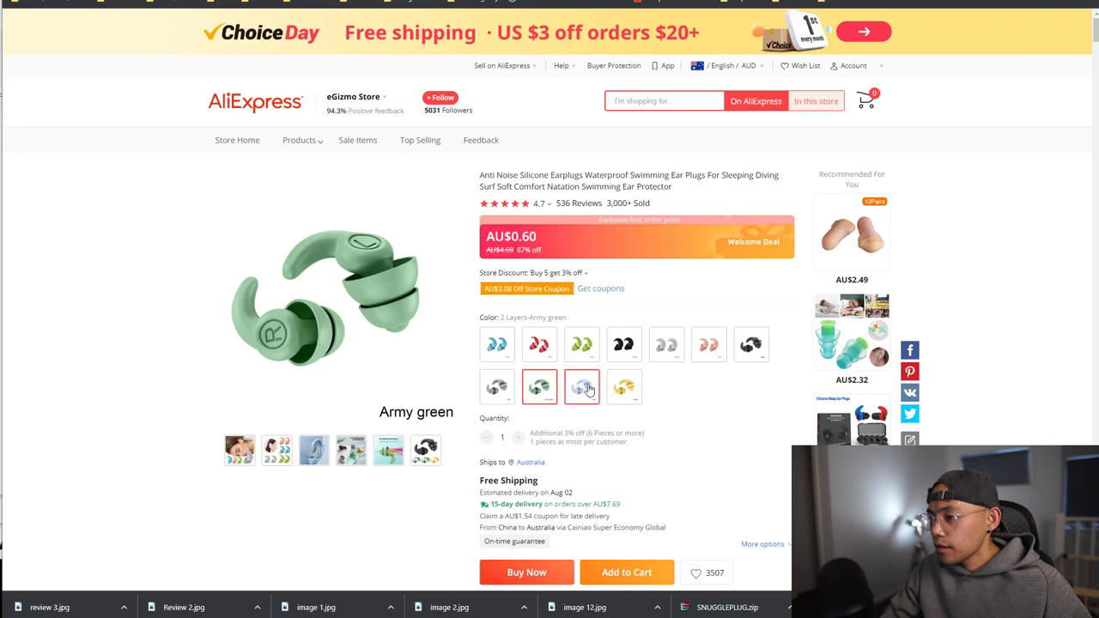
{"action": "left_click", "coordinate": [625, 388]}
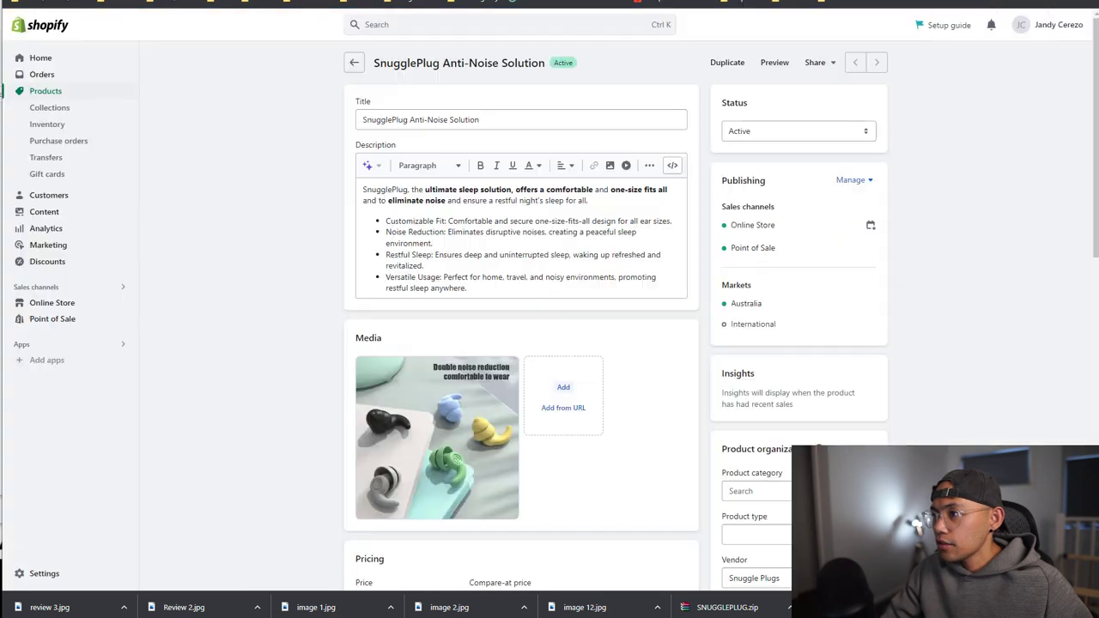
{"action": "scroll", "coordinate": [700, 408], "scroll_direction": "down", "scroll_amount": 9}
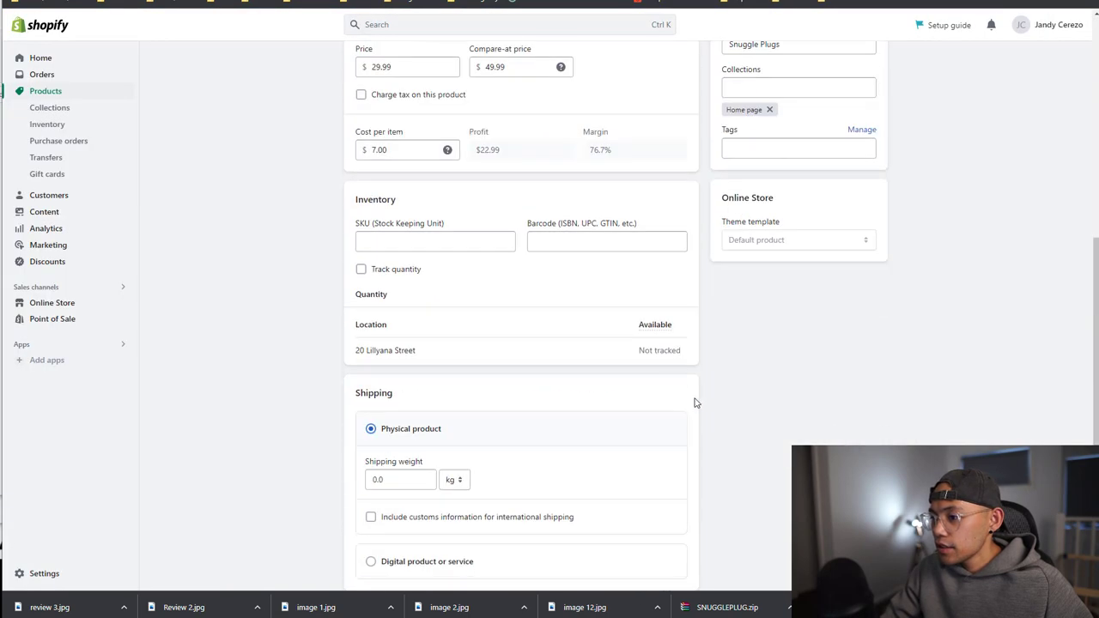
Add a Color option to the product with the values Black and Grey
{"action": "scroll", "coordinate": [695, 402], "scroll_direction": "down", "scroll_amount": 5}
{"action": "left_click", "coordinate": [424, 400]}
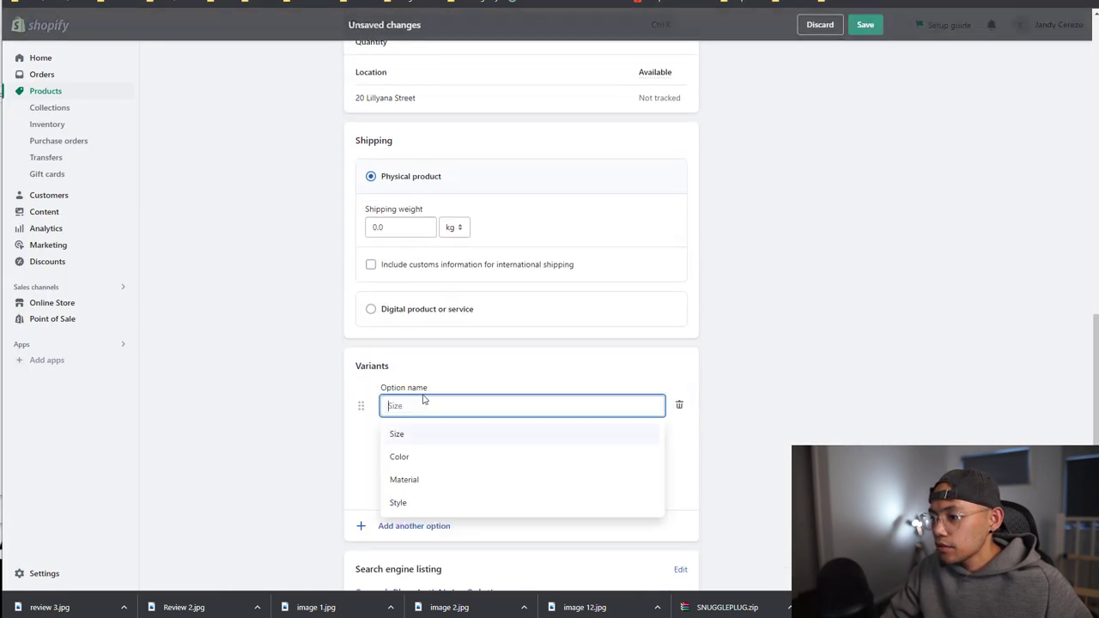
{"action": "left_click", "coordinate": [409, 465]}
{"action": "left_click", "coordinate": [427, 457]}
{"action": "type", "text": "Black"}
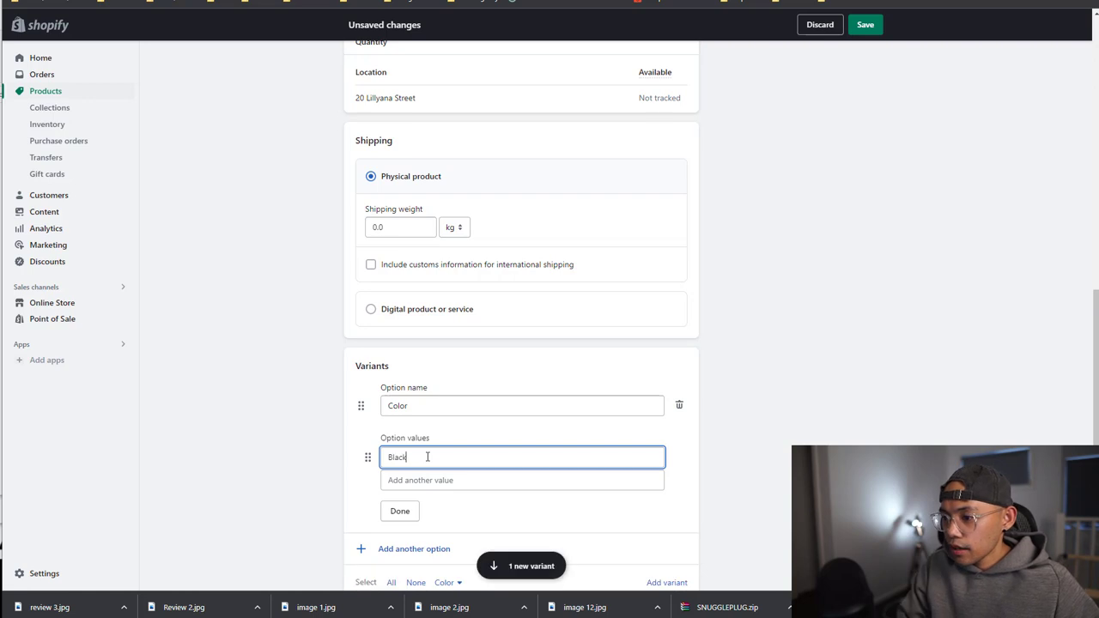
{"action": "key", "text": "Tab"}
{"action": "type", "text": "Grey"}
Add Green, Blue and Yellow as further Color values and finish the option
{"action": "key", "text": "Tab"}
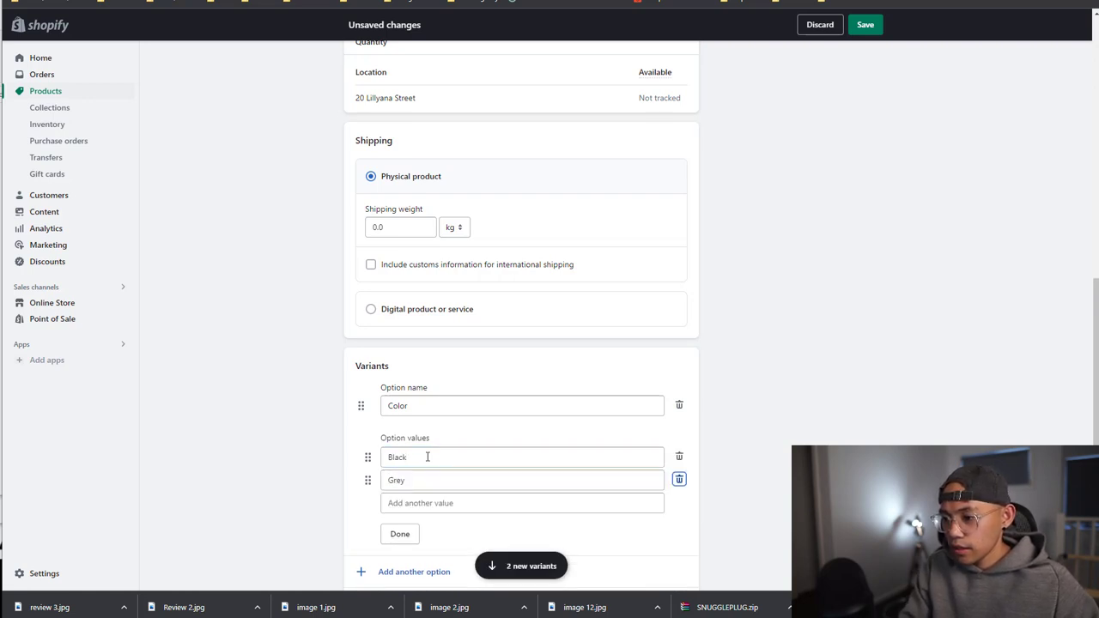
{"action": "key", "text": "Tab"}
{"action": "type", "text": "Green"}
{"action": "key", "text": "Tab"}
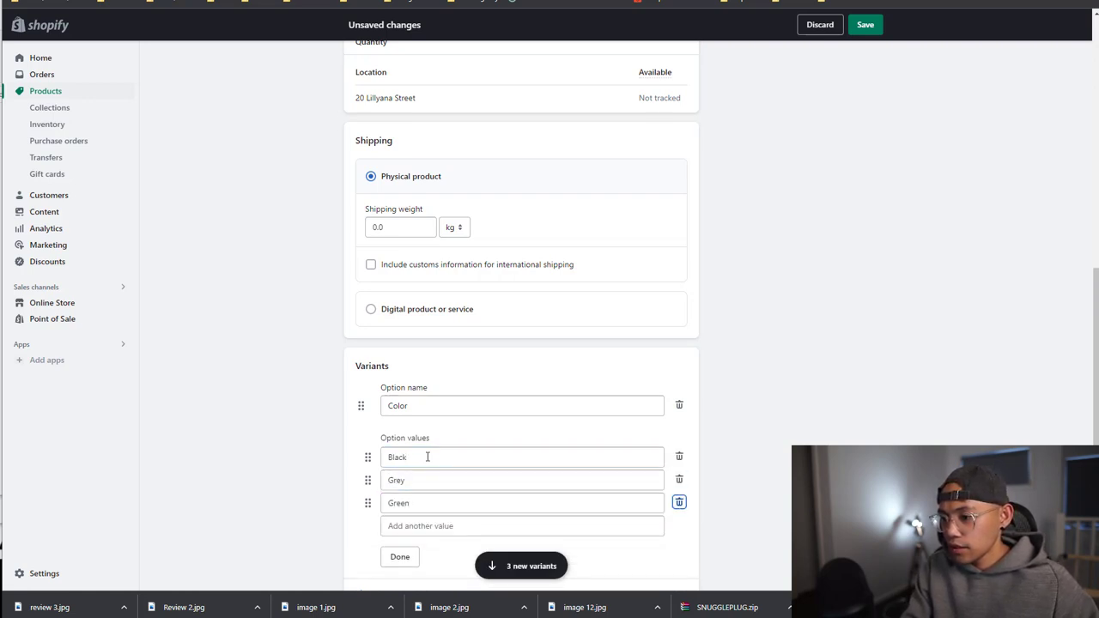
{"action": "key", "text": "Tab"}
{"action": "type", "text": "Blue"}
{"action": "key", "text": "Tab"}
{"action": "key", "text": "Tab"}
{"action": "type", "text": "Y"}
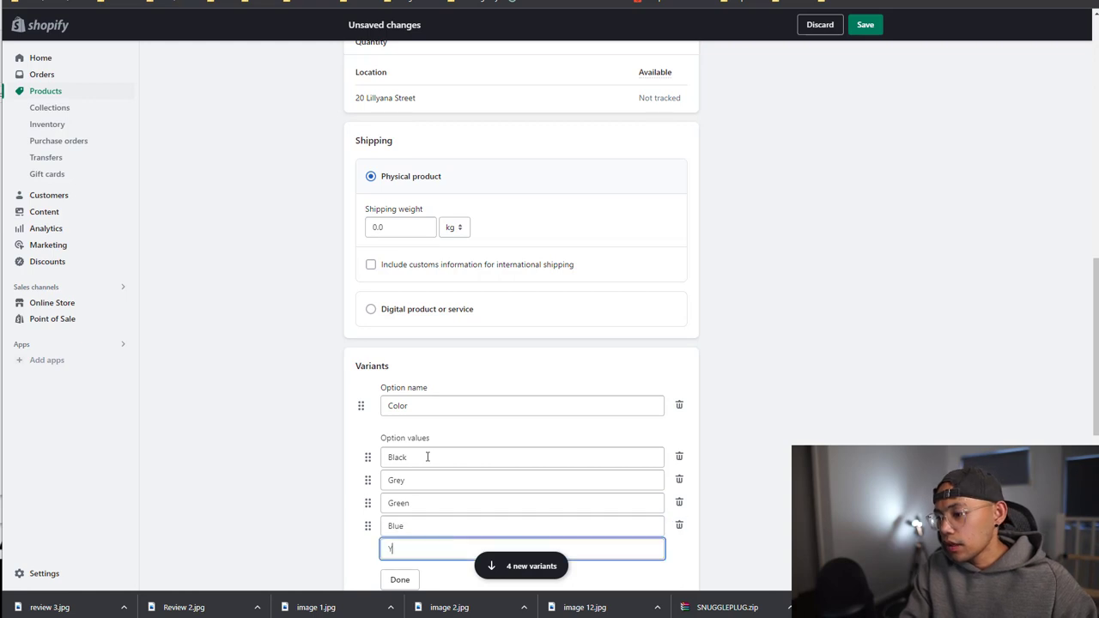
{"action": "type", "text": "ellow"}
{"action": "scroll", "coordinate": [421, 464], "scroll_direction": "down", "scroll_amount": 3}
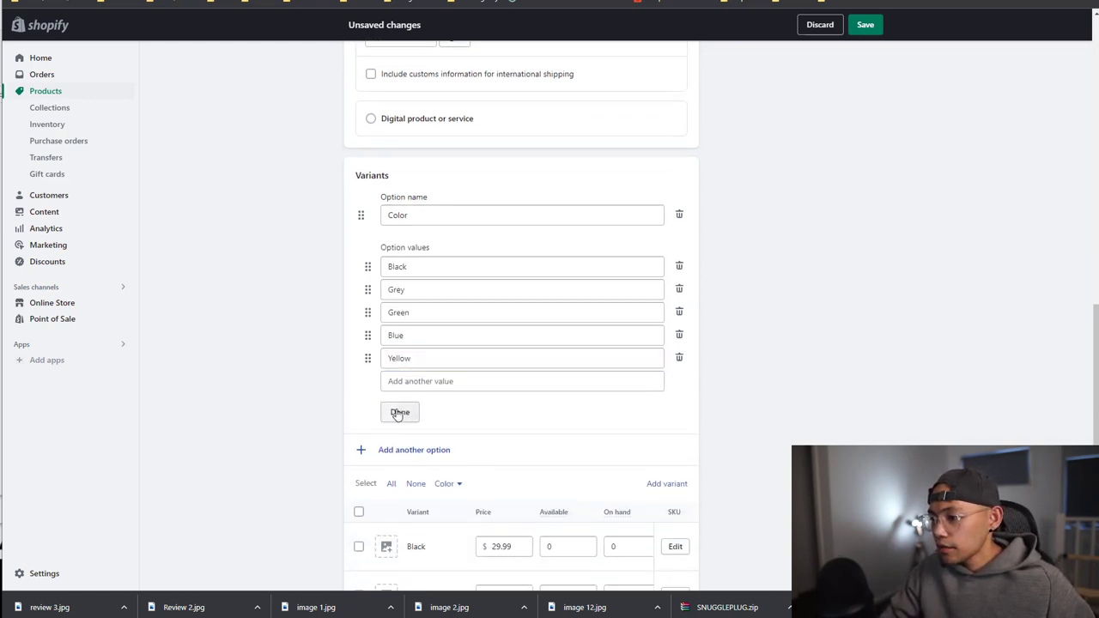
{"action": "left_click", "coordinate": [399, 413]}
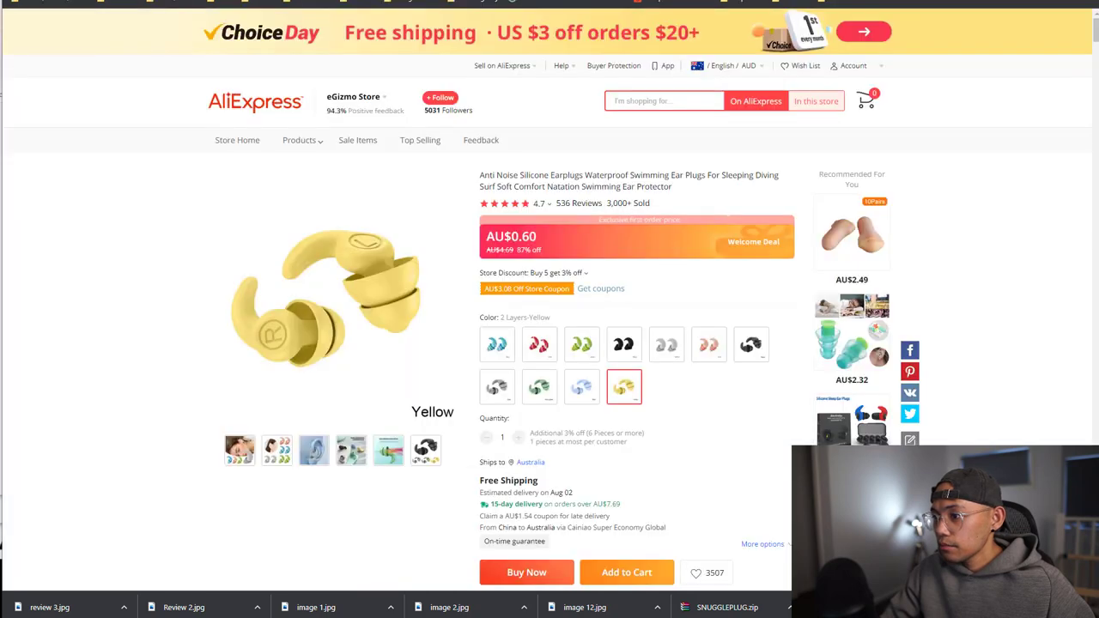
Save the woman-with-phone description photo from AliExpress, replacing the existing image 2.jpg
{"action": "scroll", "coordinate": [649, 296], "scroll_direction": "down", "scroll_amount": 15}
{"action": "scroll", "coordinate": [631, 313], "scroll_direction": "up", "scroll_amount": 4}
{"action": "scroll", "coordinate": [631, 310], "scroll_direction": "up", "scroll_amount": 10}
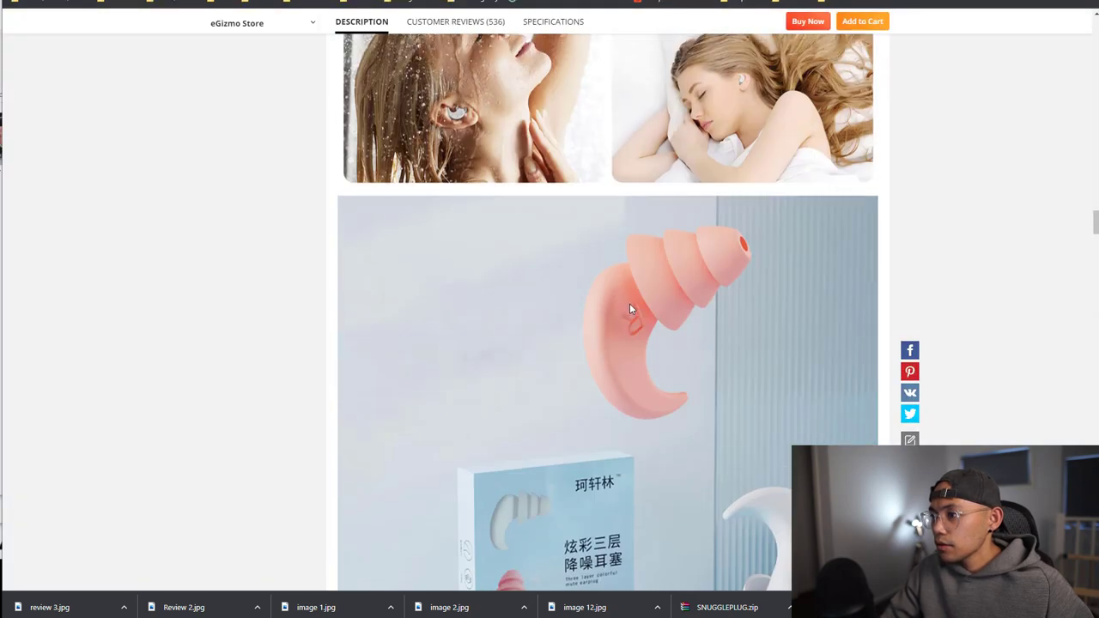
{"action": "scroll", "coordinate": [628, 298], "scroll_direction": "down", "scroll_amount": 6}
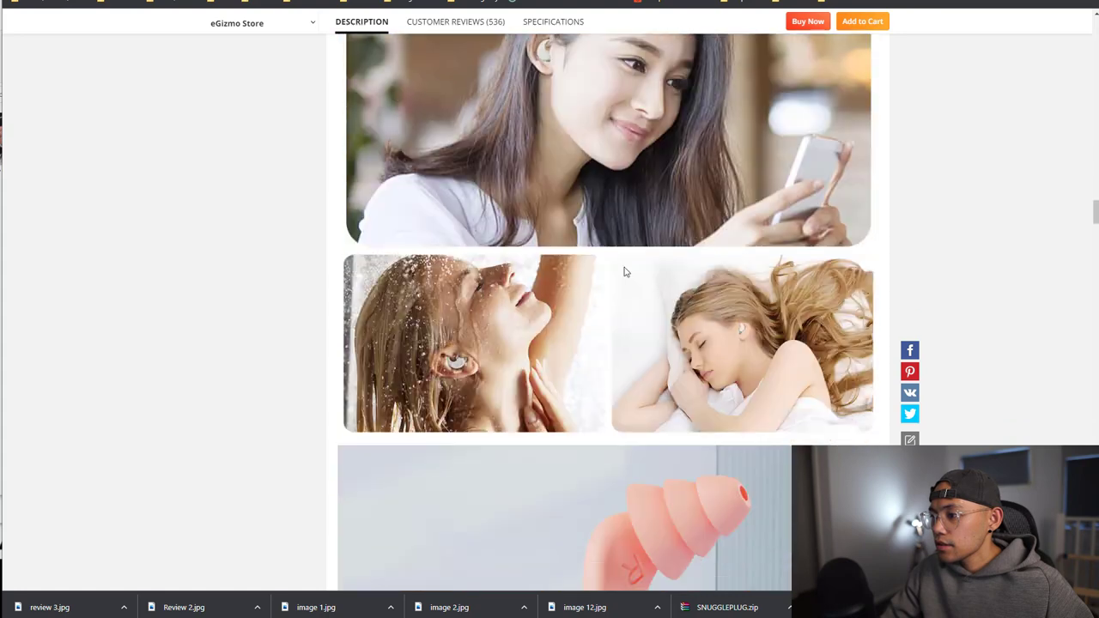
{"action": "right_click", "coordinate": [621, 157]}
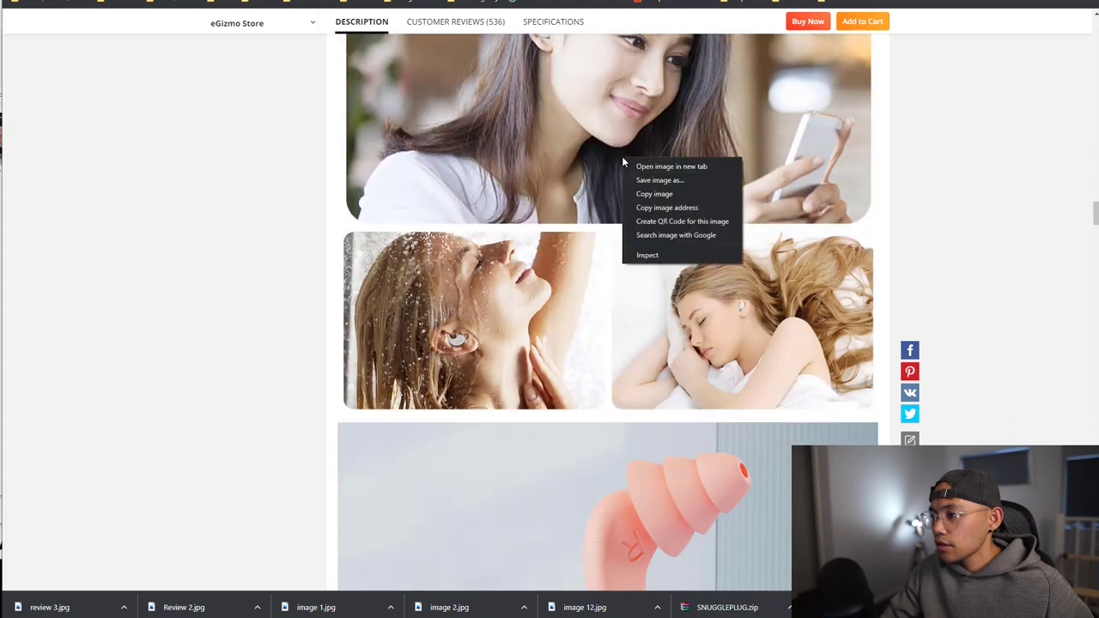
{"action": "left_click", "coordinate": [666, 179]}
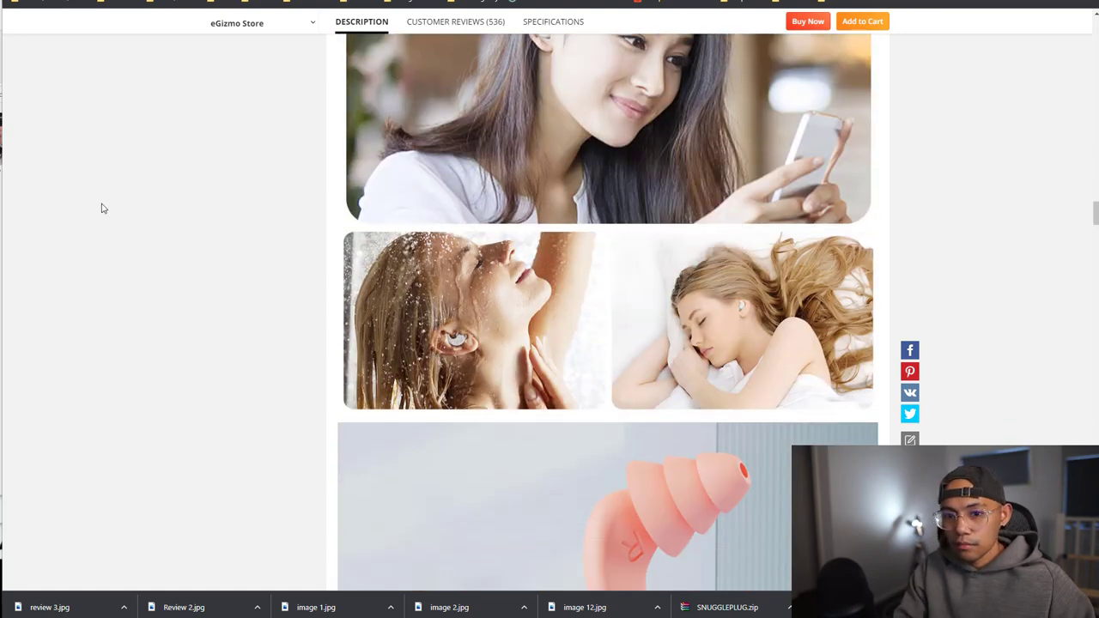
{"action": "key", "text": "Return"}
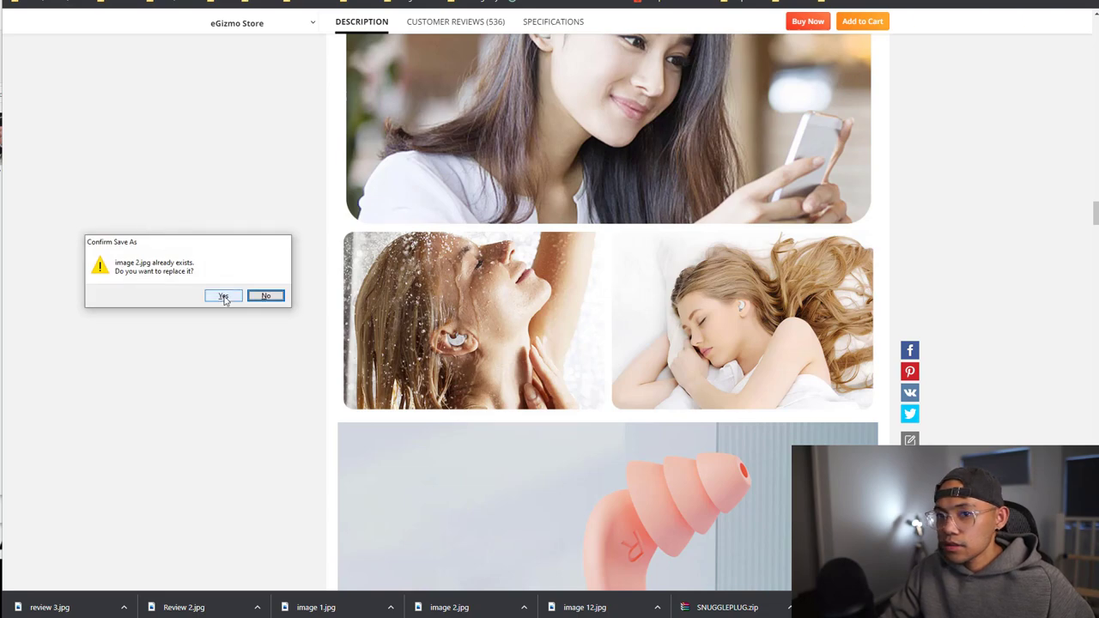
{"action": "left_click", "coordinate": [226, 297]}
Save the noise-reduction layer chart image from the AliExpress description to the computer
{"action": "scroll", "coordinate": [400, 387], "scroll_direction": "down", "scroll_amount": 10}
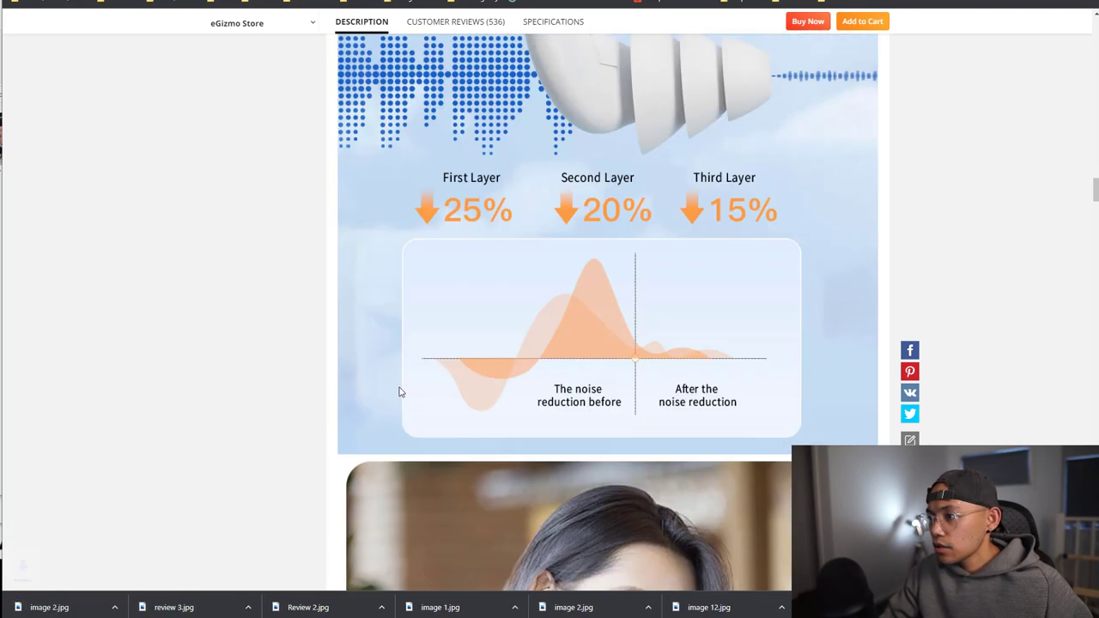
{"action": "scroll", "coordinate": [401, 387], "scroll_direction": "up", "scroll_amount": 3}
{"action": "scroll", "coordinate": [400, 388], "scroll_direction": "down", "scroll_amount": 3}
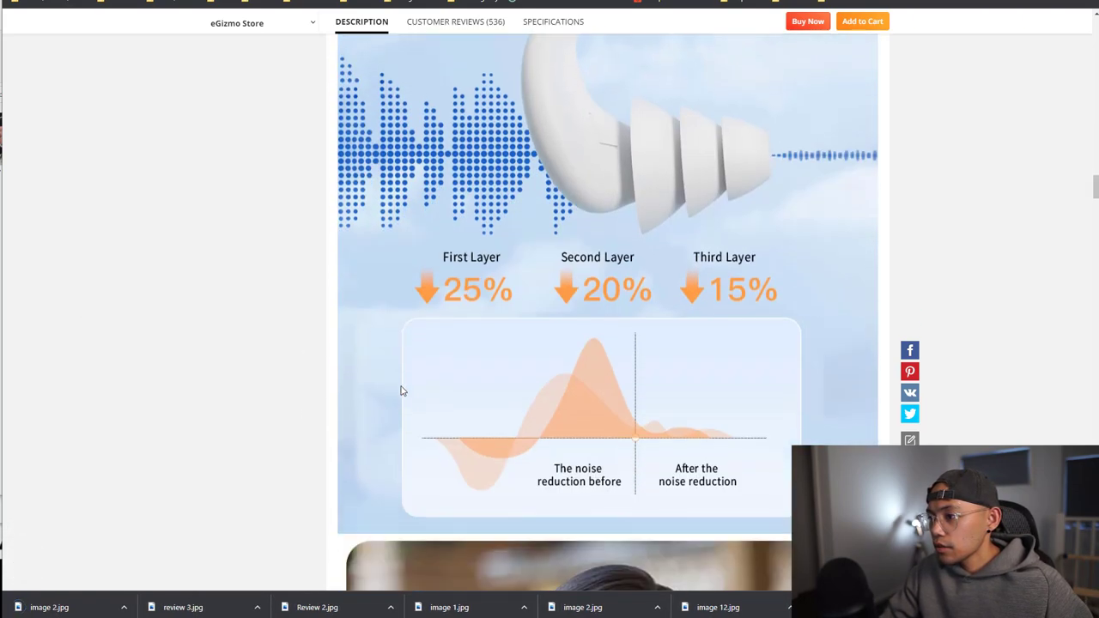
{"action": "right_click", "coordinate": [498, 195]}
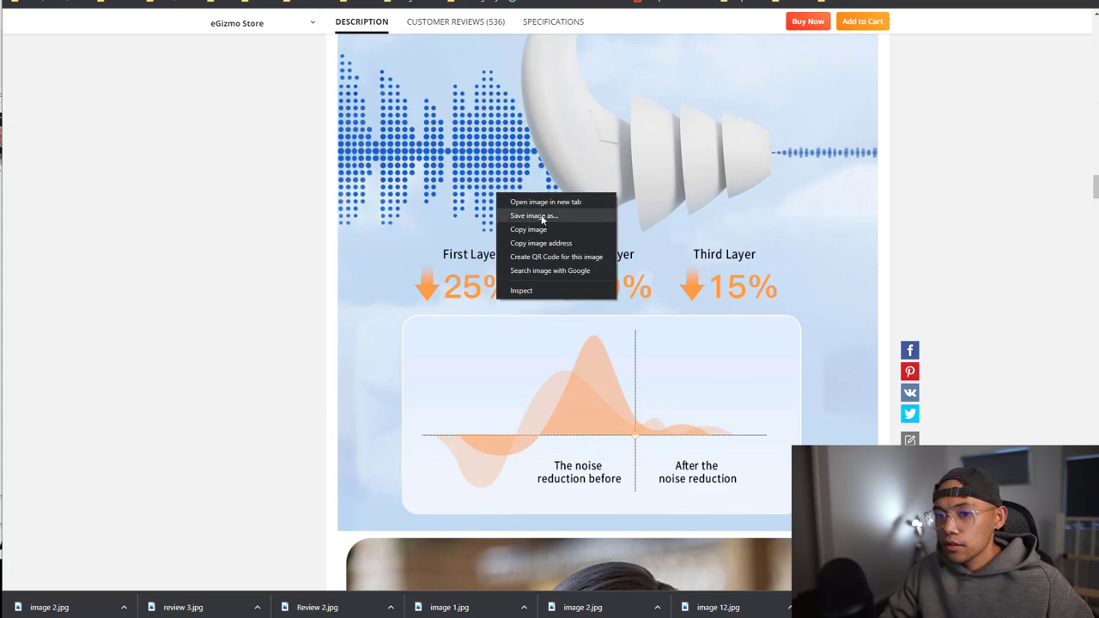
{"action": "left_click", "coordinate": [539, 220]}
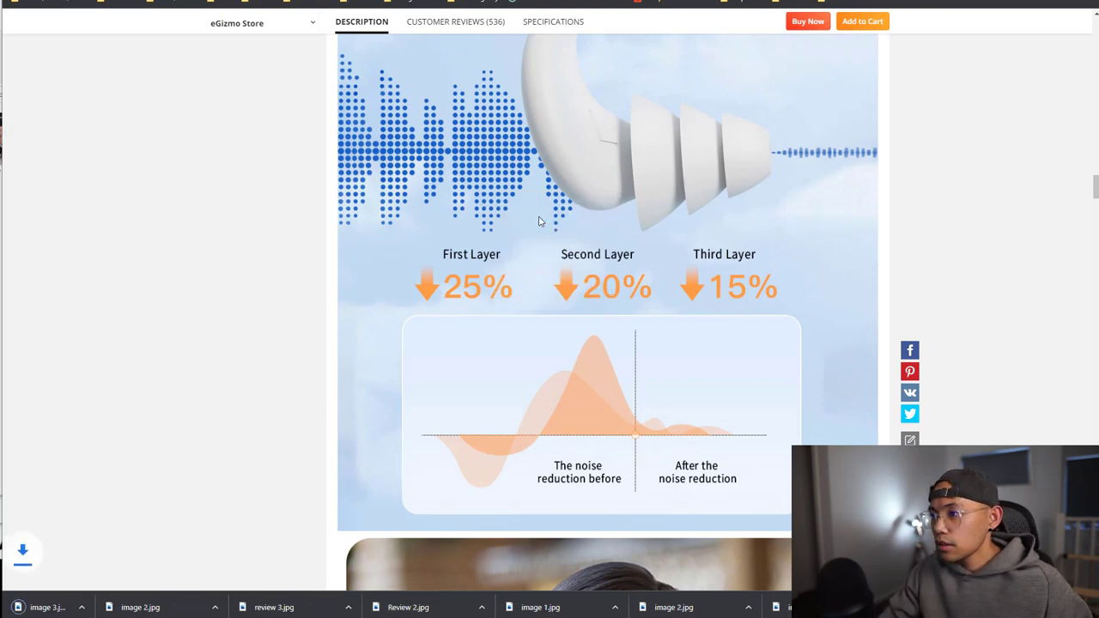
Return to the SnugglePlug Media section and dismiss the add-image-from-URL prompt without adding anything
{"action": "scroll", "coordinate": [567, 275], "scroll_direction": "up", "scroll_amount": 7}
{"action": "scroll", "coordinate": [570, 318], "scroll_direction": "up", "scroll_amount": 6}
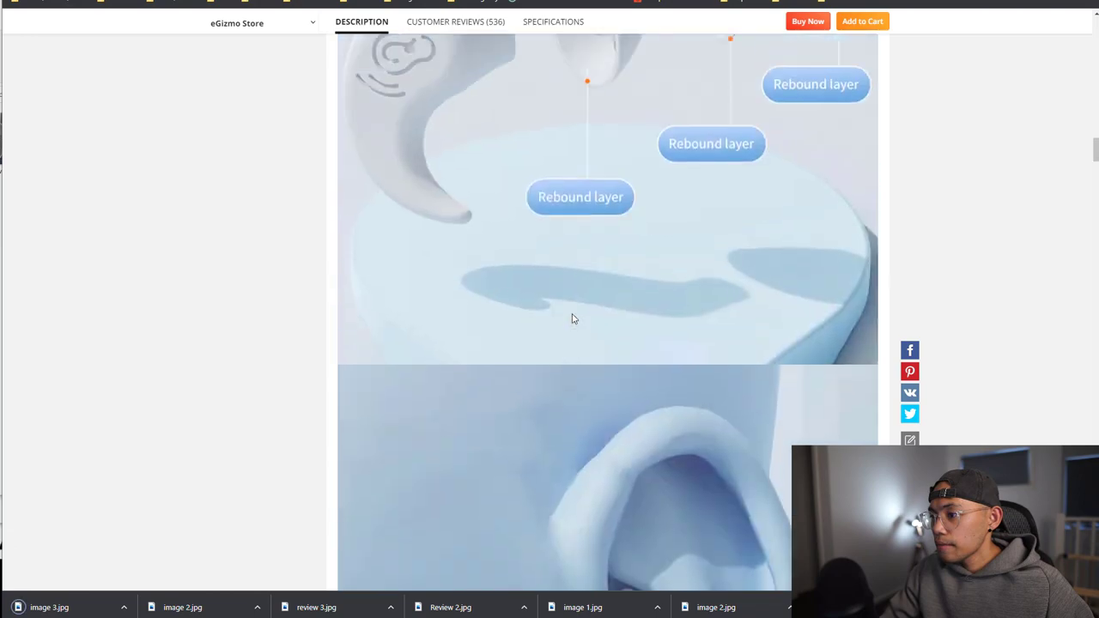
{"action": "scroll", "coordinate": [573, 319], "scroll_direction": "up", "scroll_amount": 10}
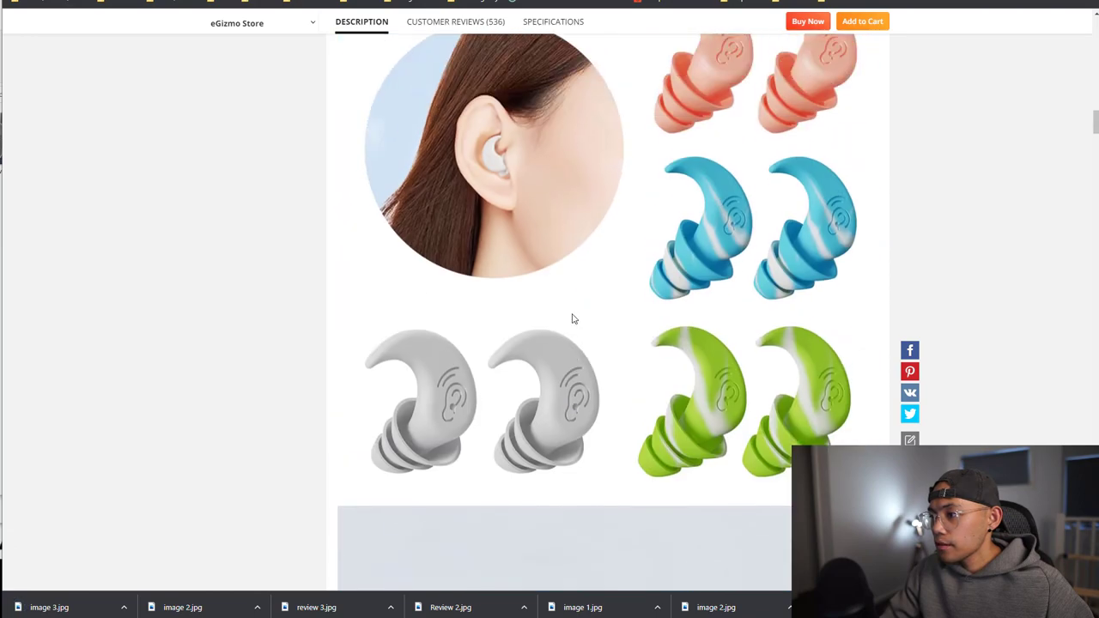
{"action": "scroll", "coordinate": [574, 318], "scroll_direction": "up", "scroll_amount": 5}
{"action": "scroll", "coordinate": [996, 295], "scroll_direction": "down", "scroll_amount": 4}
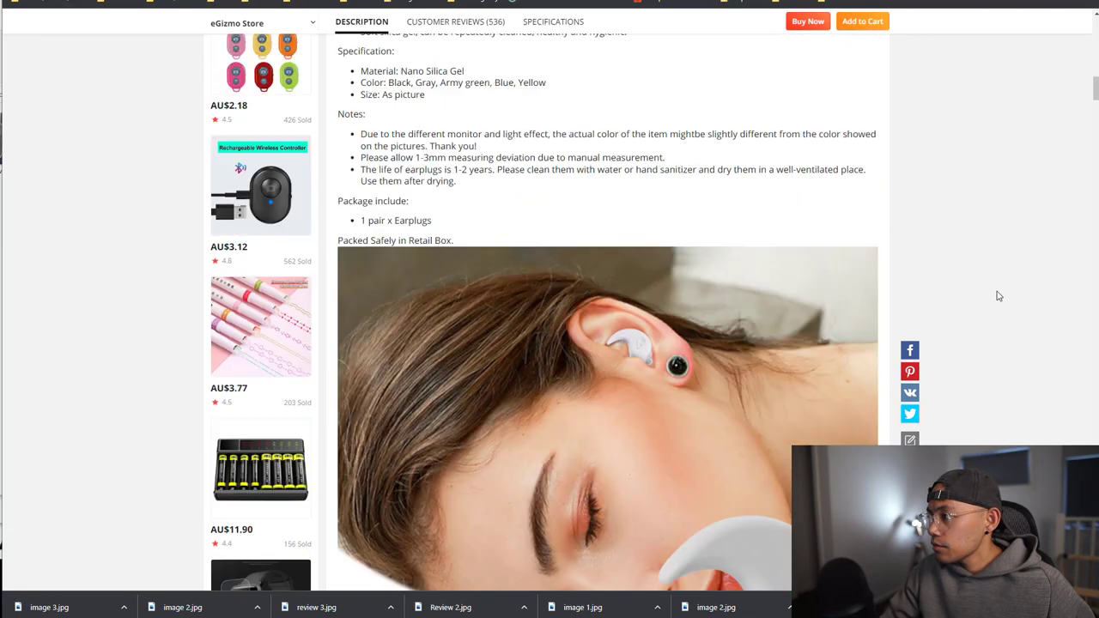
{"action": "left_click_drag", "start_coordinate": [1095, 96], "coordinate": [1095, 206]}
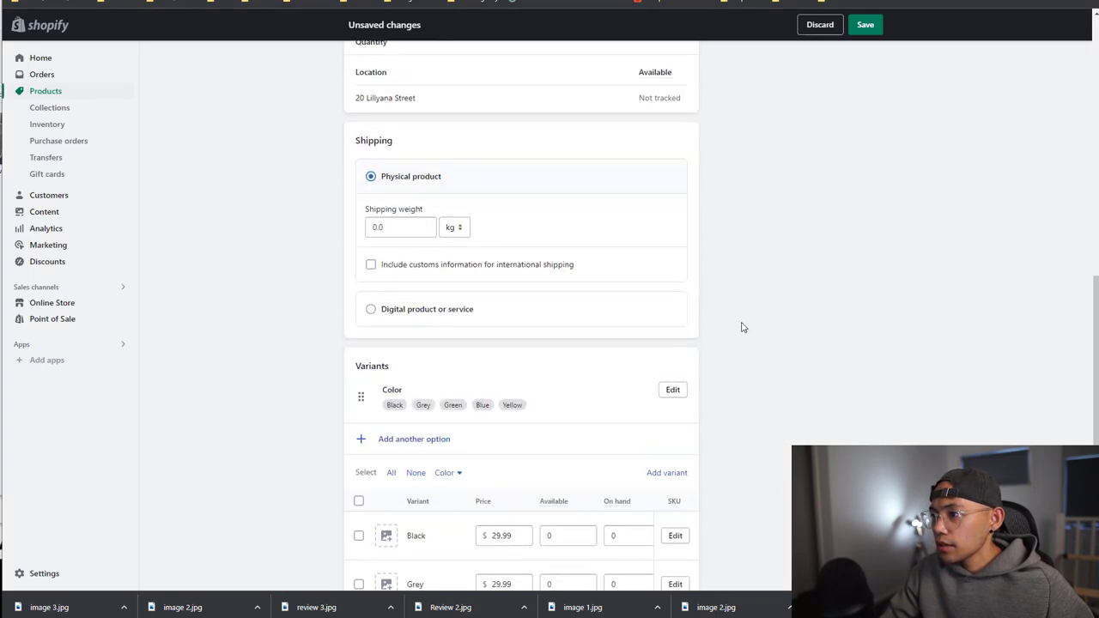
{"action": "scroll", "coordinate": [743, 327], "scroll_direction": "up", "scroll_amount": 10}
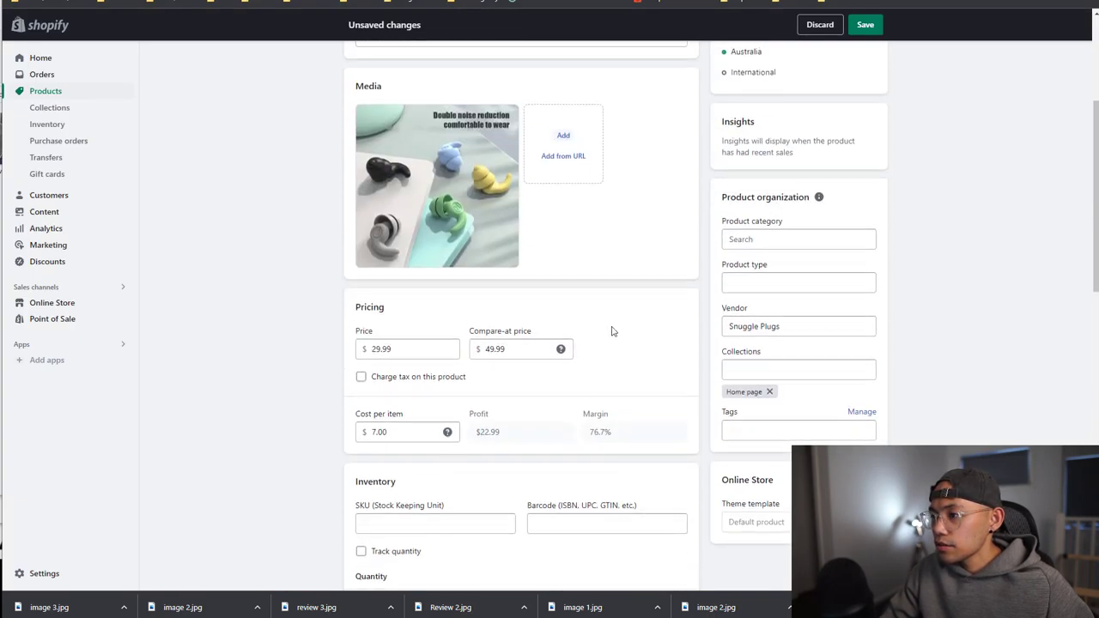
{"action": "left_click", "coordinate": [567, 315]}
{"action": "left_click", "coordinate": [707, 250]}
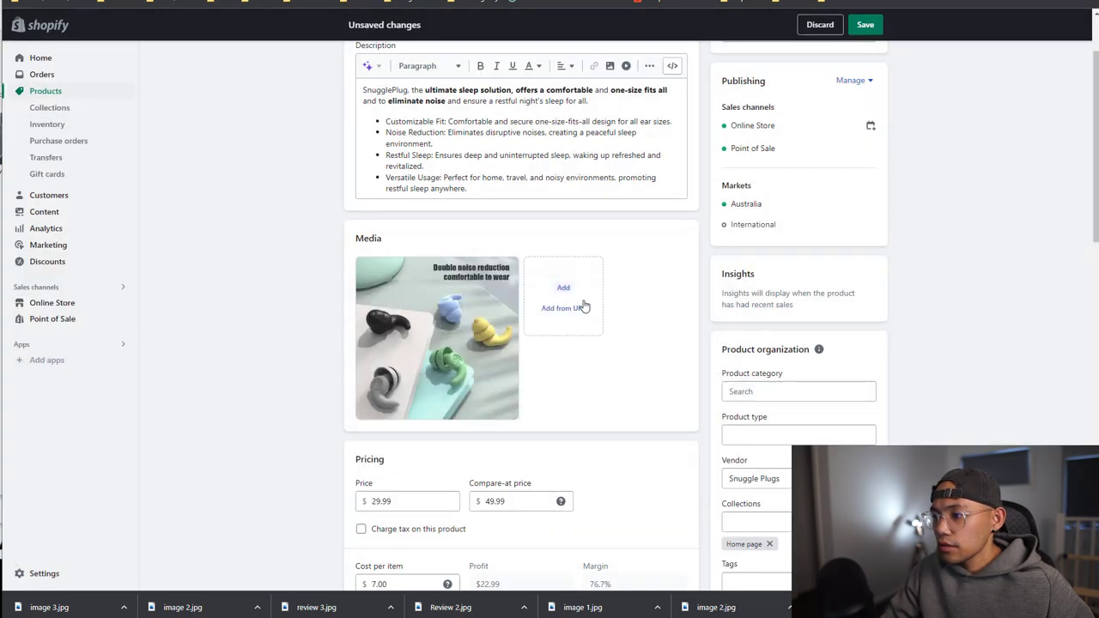
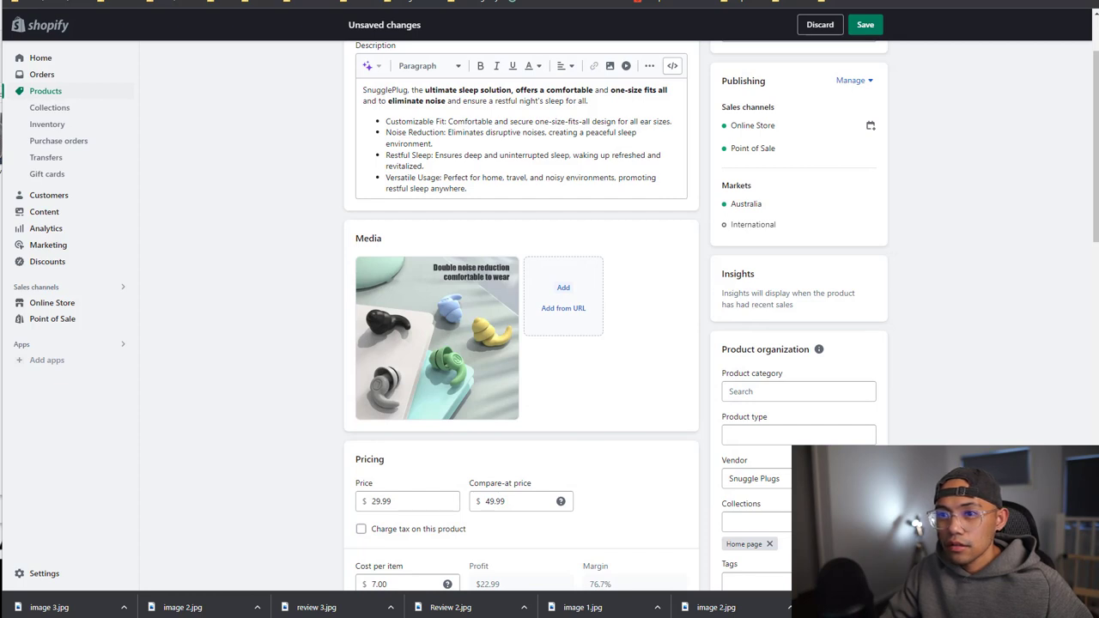
Upload two image files to Media and find the yellow earplug image's address in AliExpress DevTools
{"action": "left_click_drag", "start_coordinate": [2, 343], "coordinate": [430, 343]}
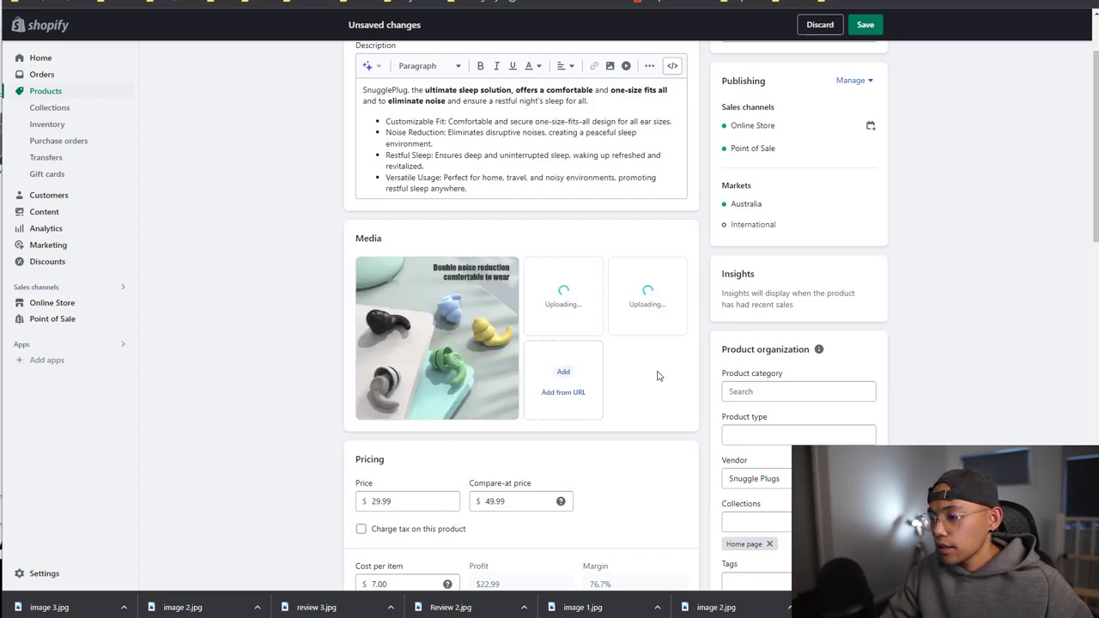
{"action": "scroll", "coordinate": [880, 427], "scroll_direction": "down", "scroll_amount": 3}
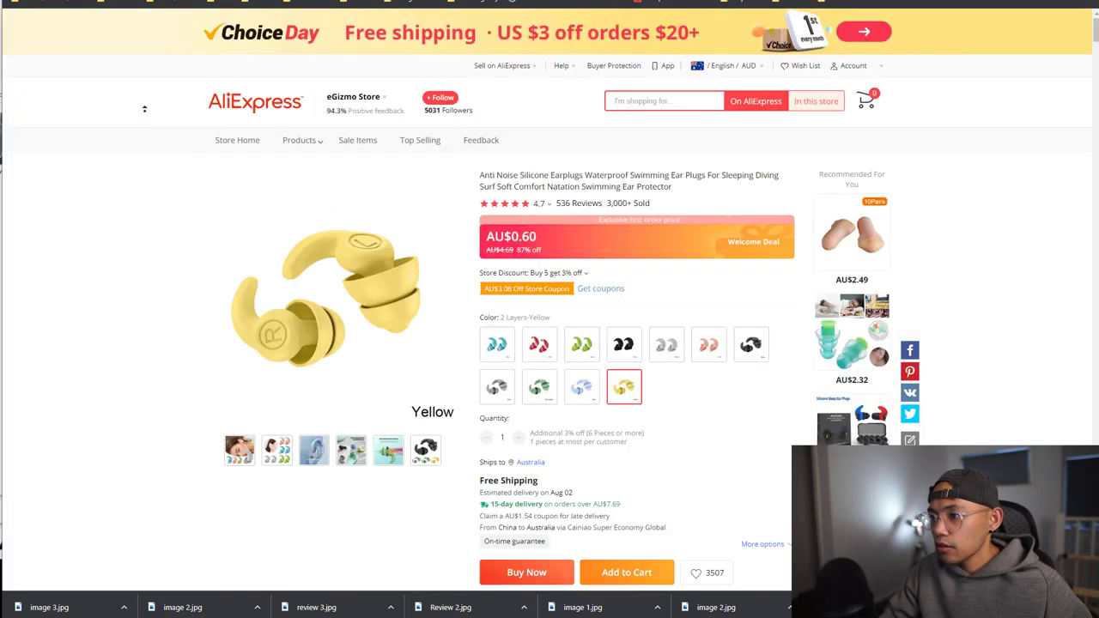
{"action": "right_click", "coordinate": [742, 411]}
{"action": "left_click", "coordinate": [776, 573]}
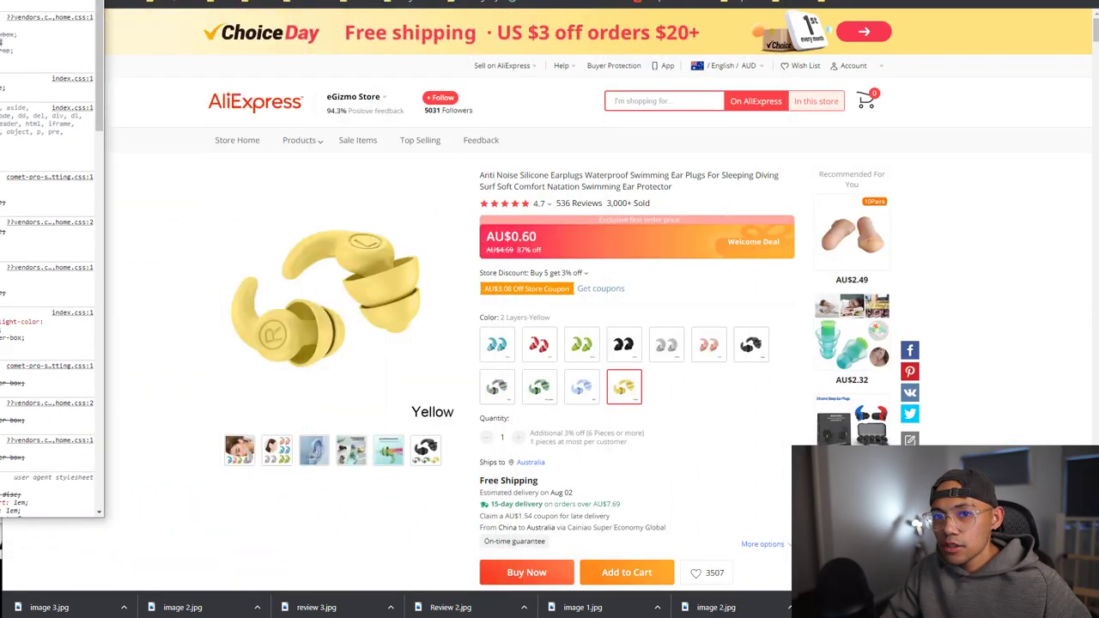
{"action": "left_click_drag", "start_coordinate": [2, 4], "coordinate": [1042, 4]}
{"action": "left_click", "coordinate": [482, 17]}
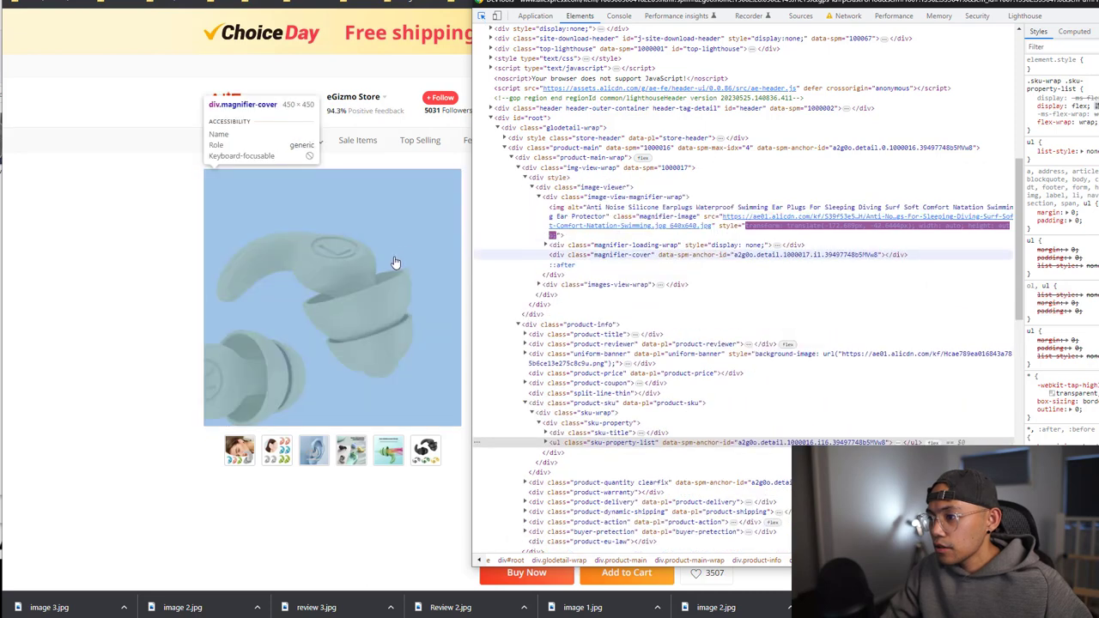
{"action": "left_click", "coordinate": [372, 285]}
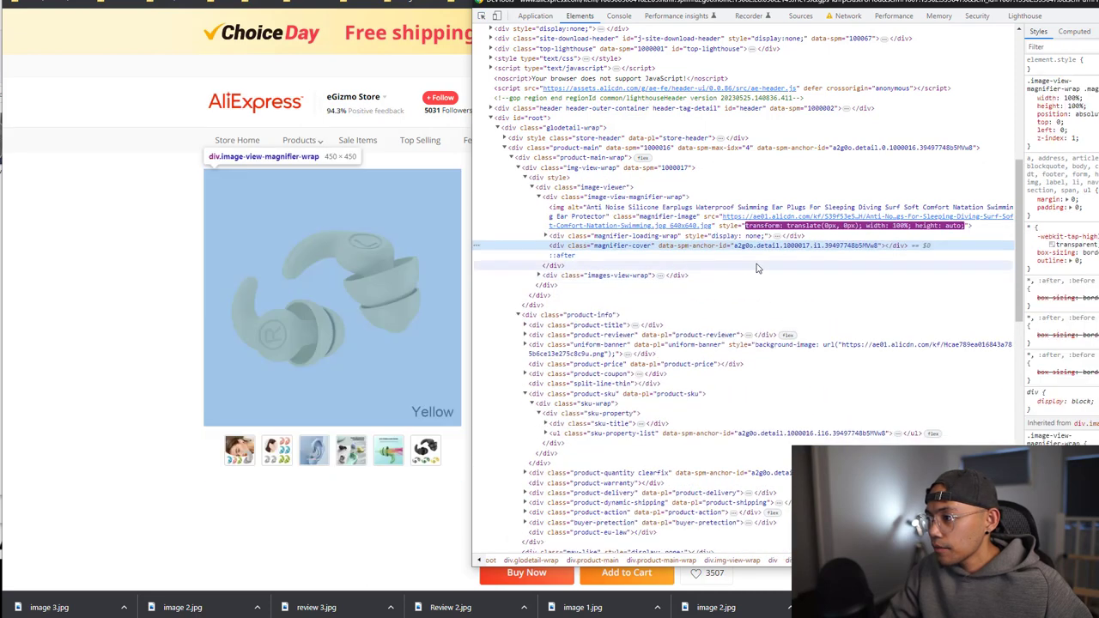
{"action": "left_click", "coordinate": [775, 221]}
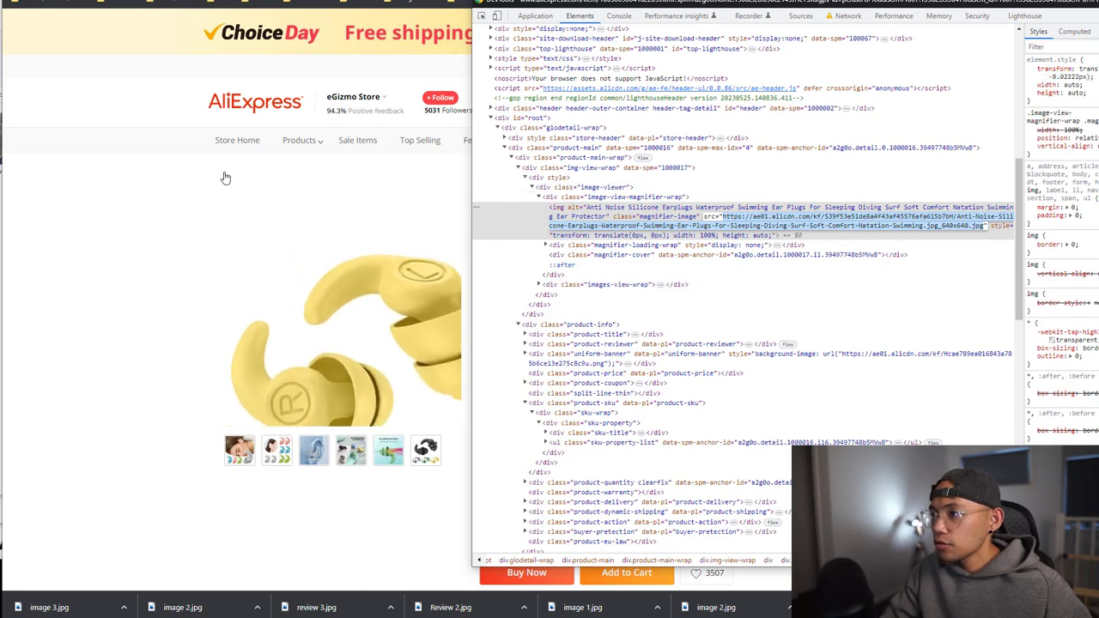
Add the yellow earplug image to the product media from its URL
{"action": "left_click", "coordinate": [826, 226]}
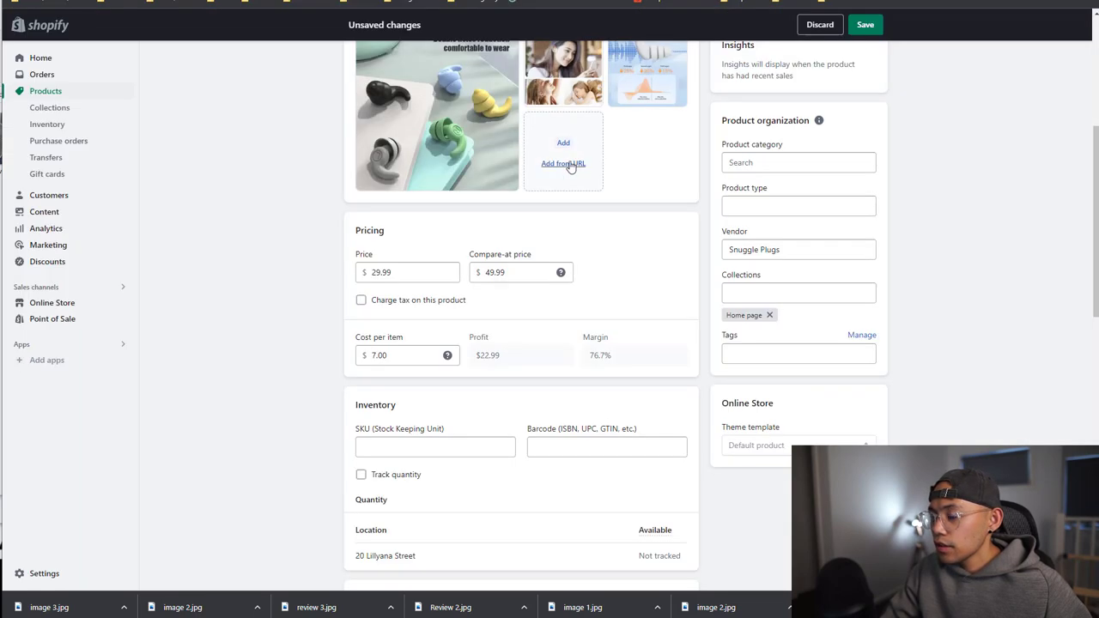
{"action": "left_click", "coordinate": [564, 170]}
{"action": "key", "text": "ctrl+v"}
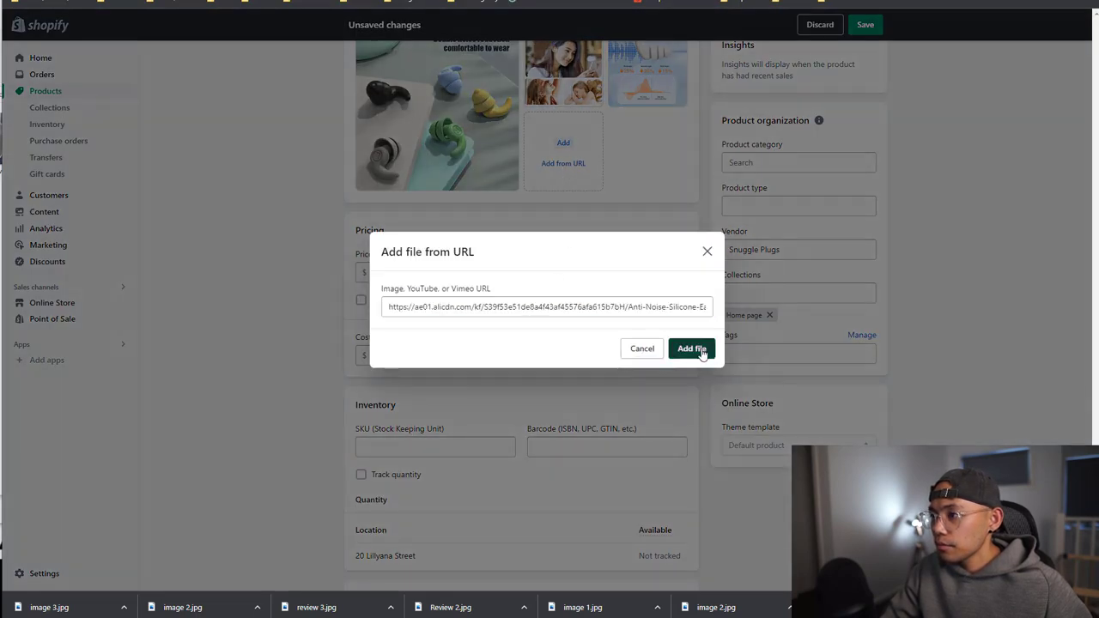
{"action": "left_click", "coordinate": [692, 349]}
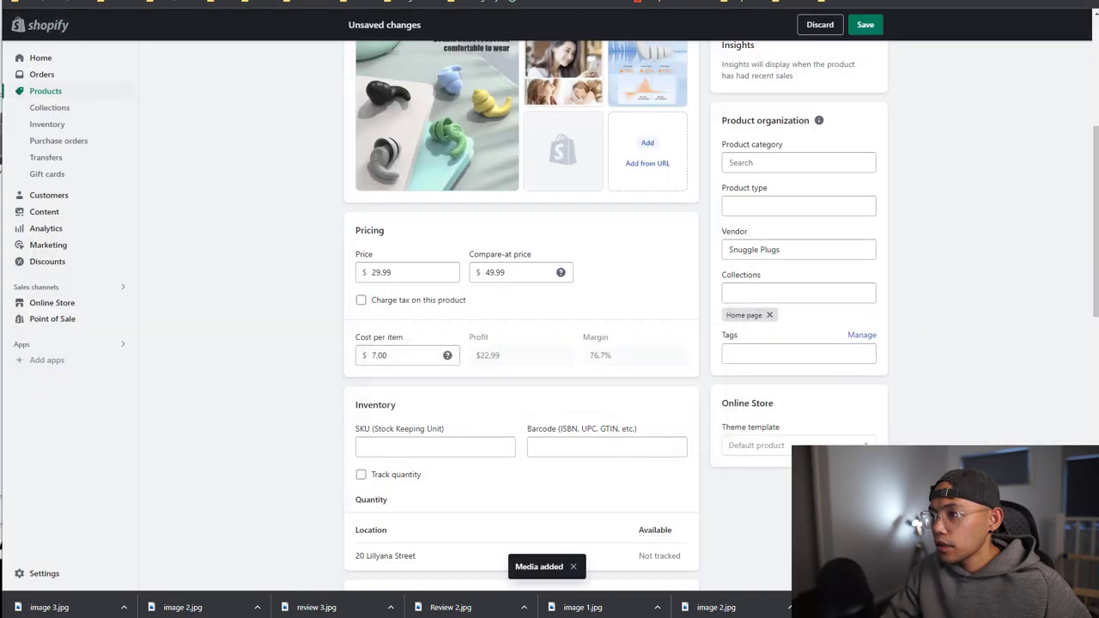
Copy the Blue option's image URL from AliExpress and add it to the product media
{"action": "left_click", "coordinate": [573, 4]}
{"action": "left_click", "coordinate": [580, 400]}
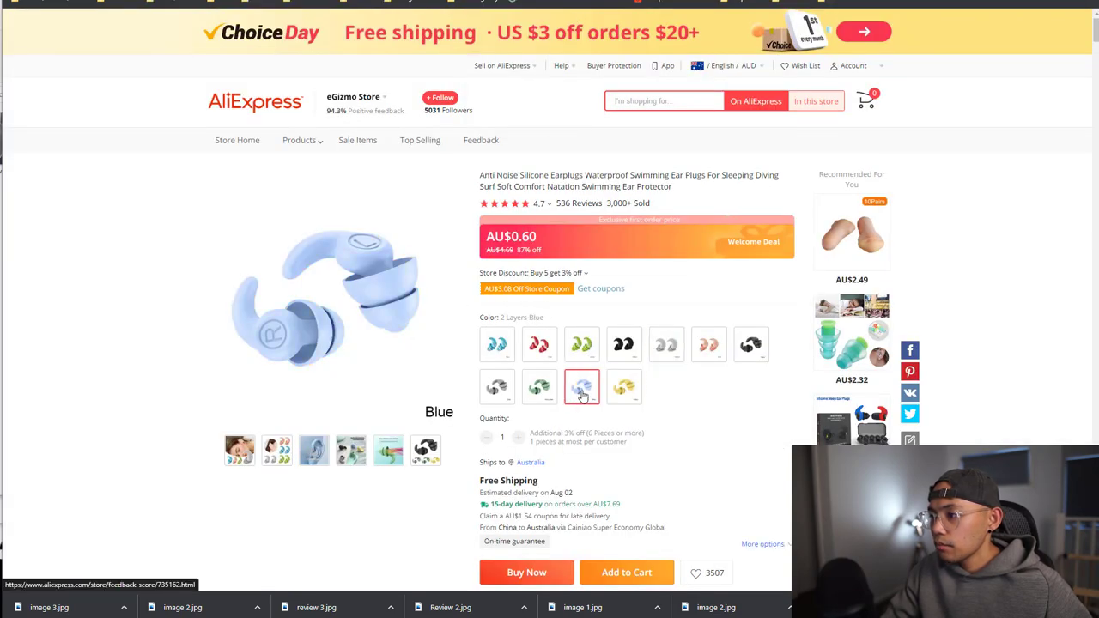
{"action": "key", "text": "ctrl+shift+i"}
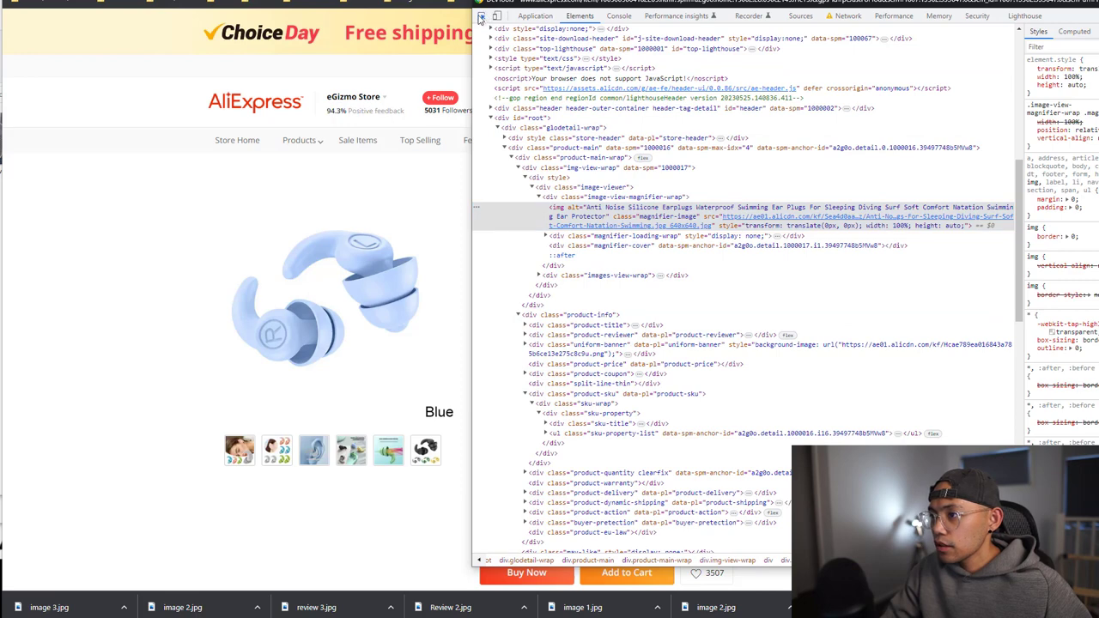
{"action": "left_click", "coordinate": [482, 18]}
{"action": "left_click", "coordinate": [363, 263]}
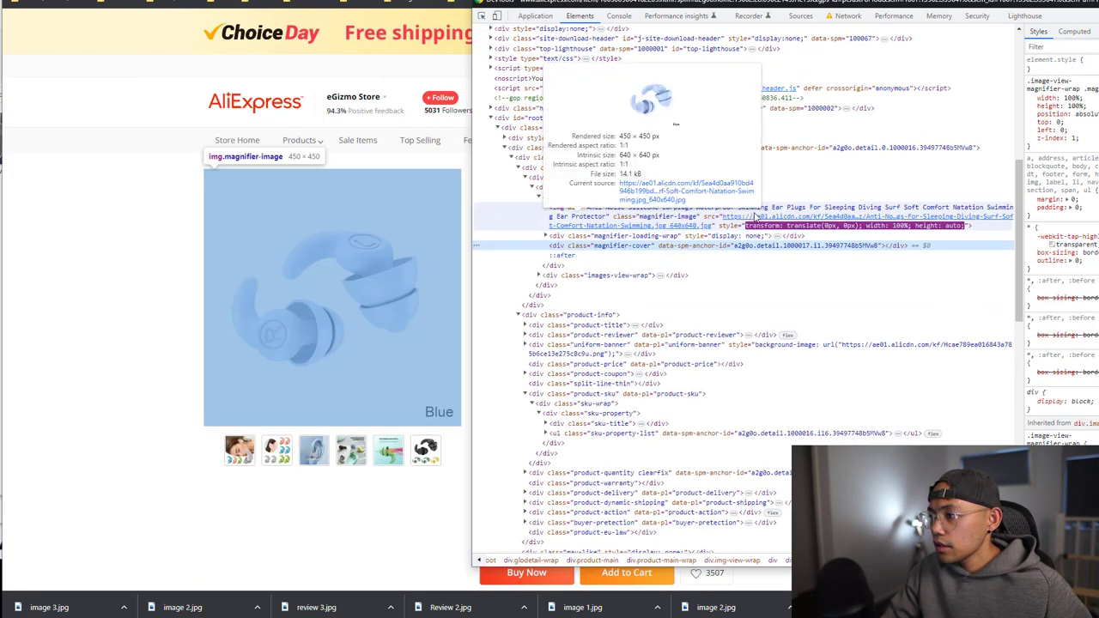
{"action": "double_click", "coordinate": [769, 220]}
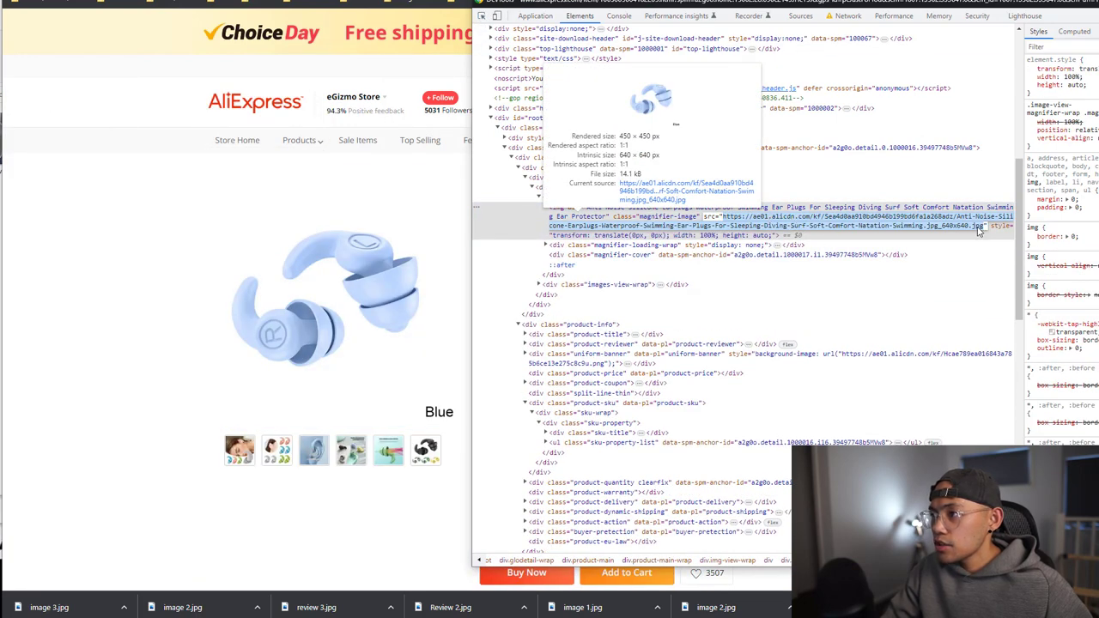
{"action": "key", "text": "ctrl+Tab"}
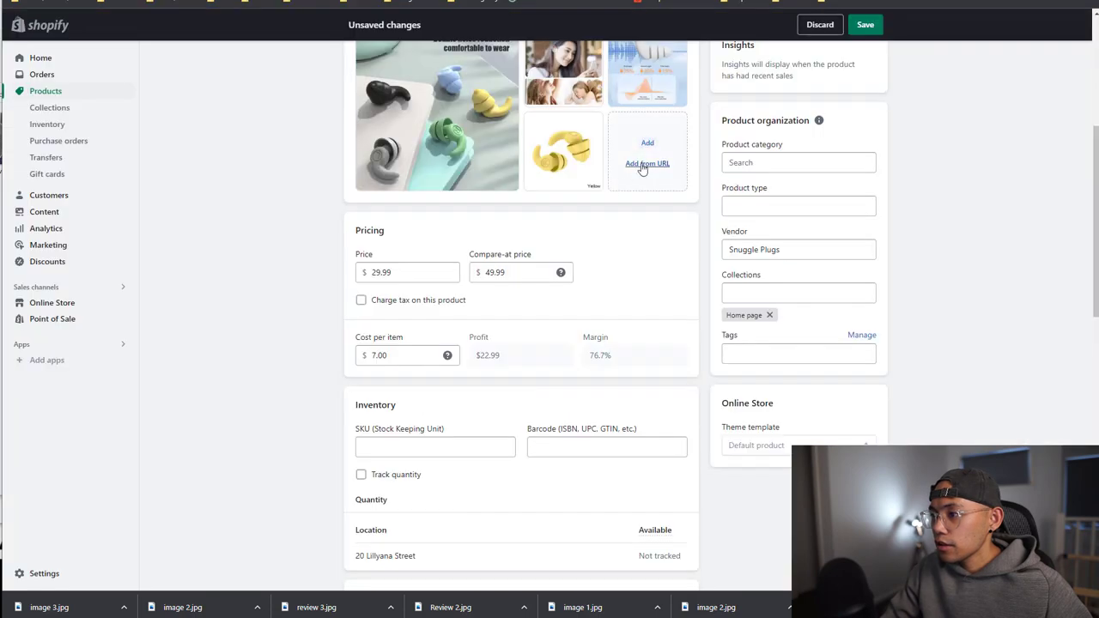
{"action": "left_click", "coordinate": [644, 164]}
{"action": "key", "text": "ctrl+v"}
{"action": "left_click", "coordinate": [691, 349]}
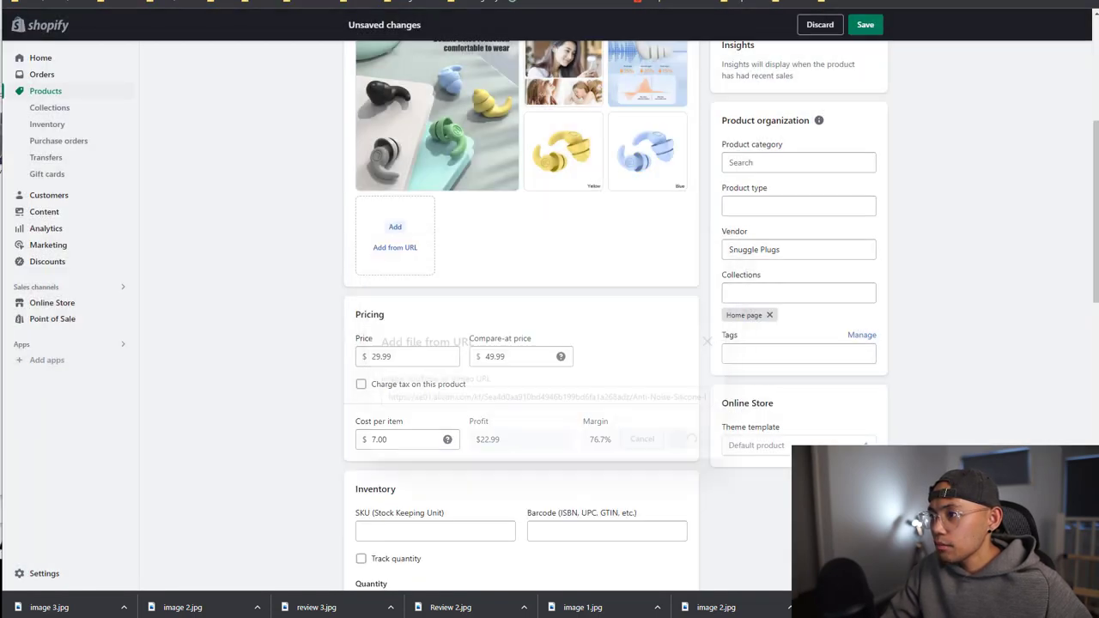
Copy the Army green option's image URL from the AliExpress listing
{"action": "key", "text": "ctrl+shift+Tab"}
{"action": "left_click", "coordinate": [533, 391]}
{"action": "key", "text": "ctrl+shift+c"}
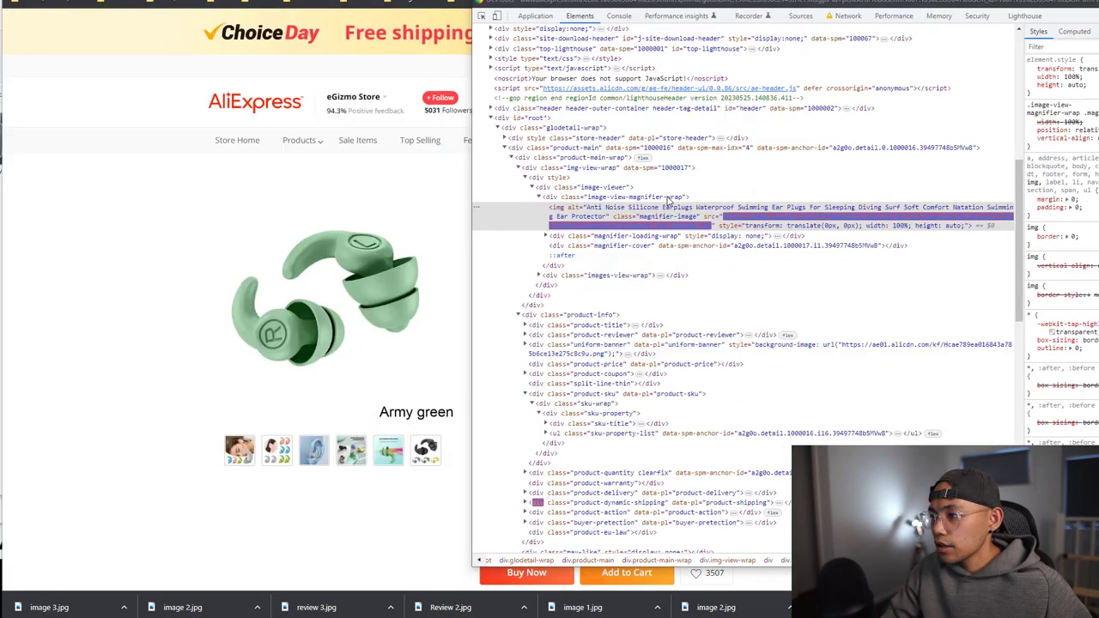
{"action": "left_click", "coordinate": [383, 227]}
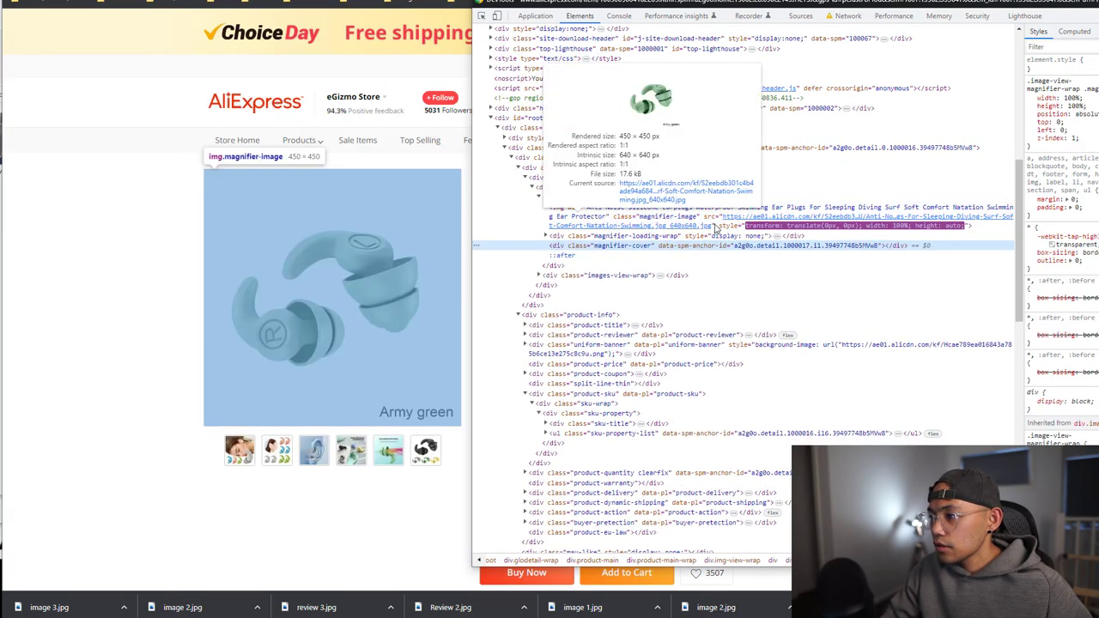
{"action": "double_click", "coordinate": [635, 225]}
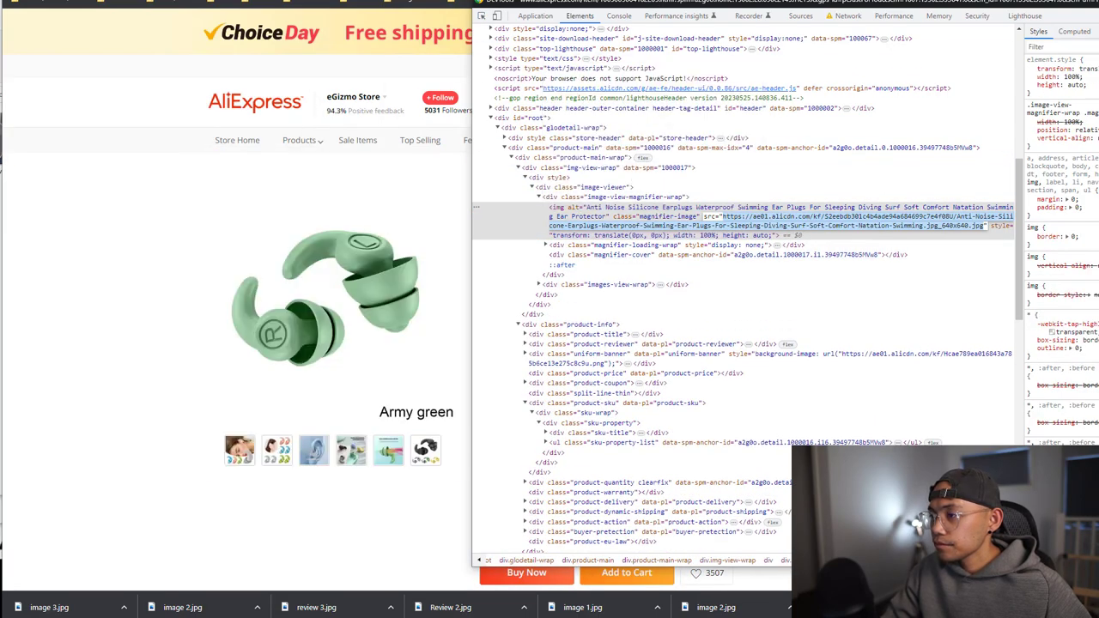
{"action": "key", "text": "ctrl+Tab"}
{"action": "key", "text": "ctrl+Tab"}
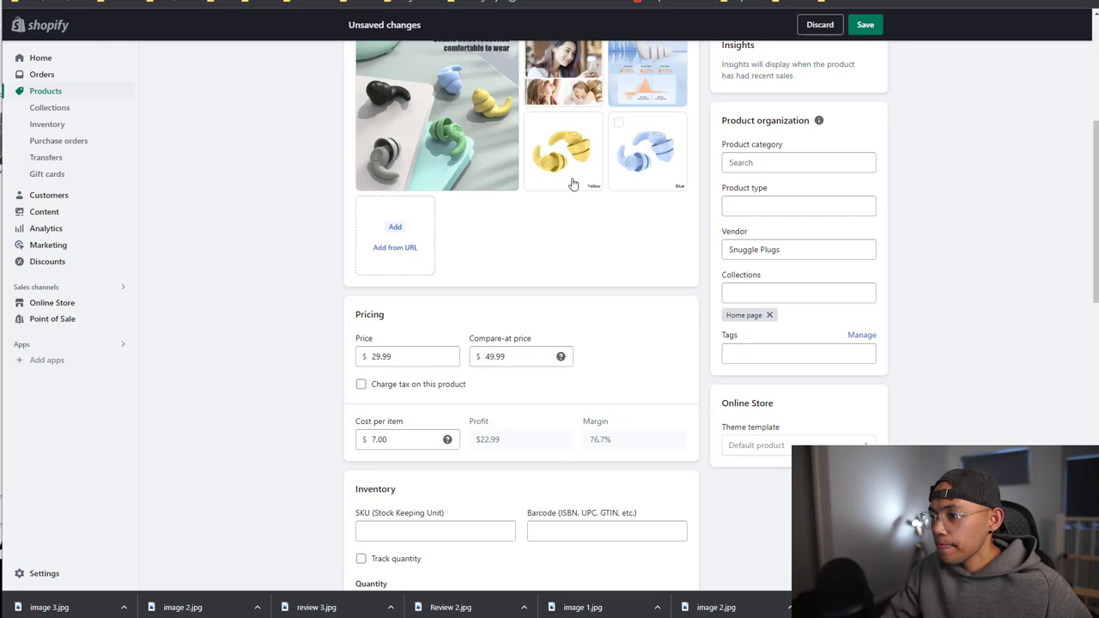
Assign the black, grey and Army green earplug photos to the Black, Grey and Green variants
{"action": "scroll", "coordinate": [650, 385], "scroll_direction": "up", "scroll_amount": 4}
{"action": "scroll", "coordinate": [650, 378], "scroll_direction": "down", "scroll_amount": 9}
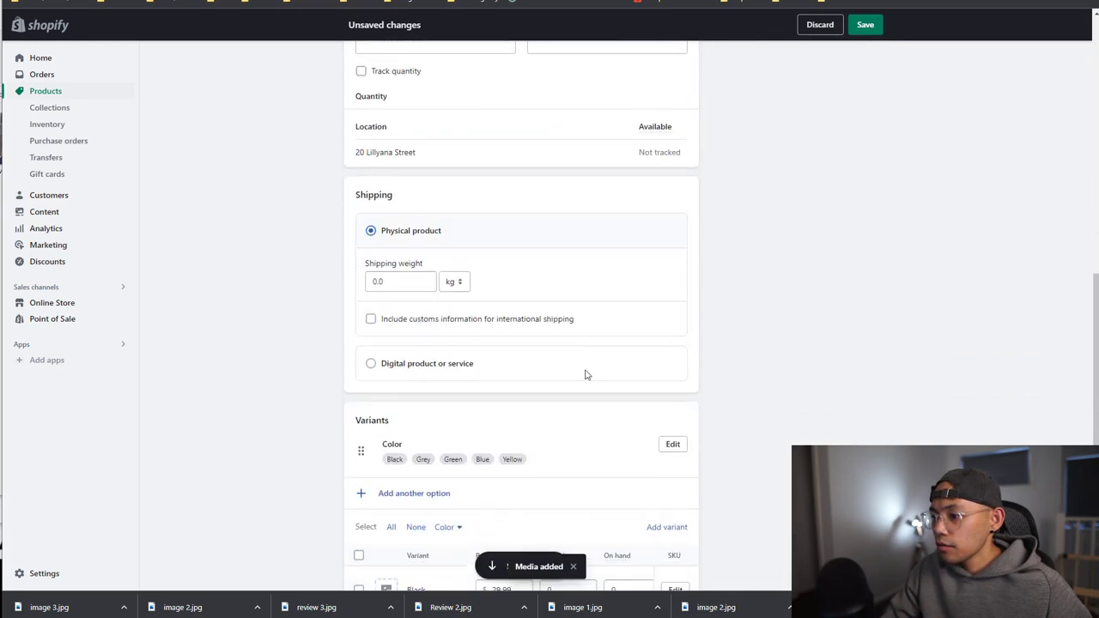
{"action": "scroll", "coordinate": [575, 371], "scroll_direction": "down", "scroll_amount": 5}
{"action": "left_click", "coordinate": [384, 243]}
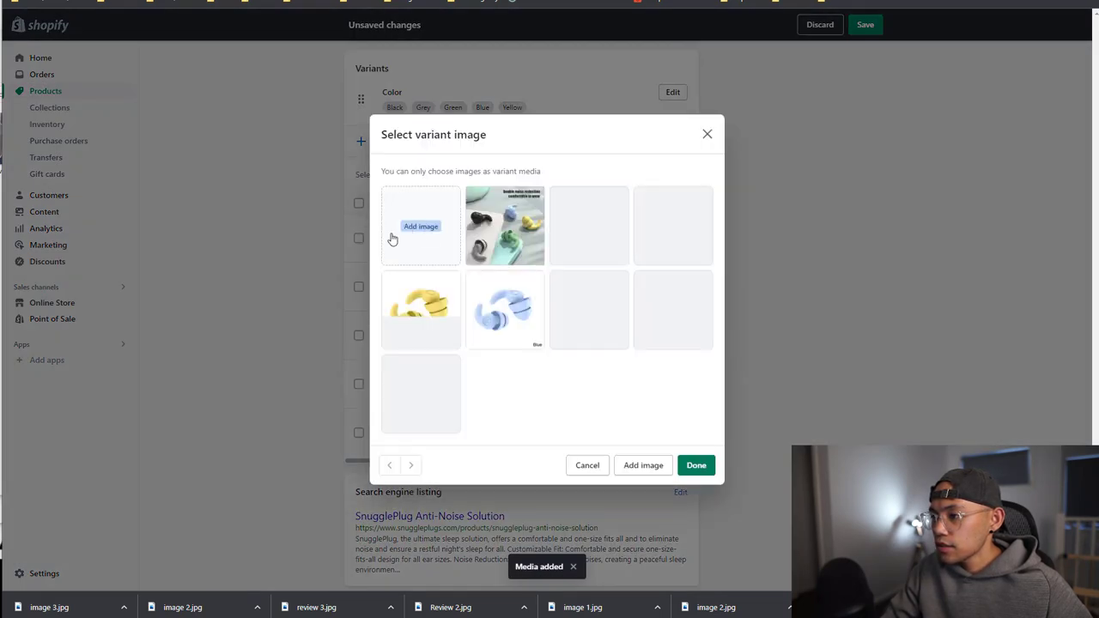
{"action": "left_click", "coordinate": [412, 386]}
{"action": "left_click", "coordinate": [697, 465]}
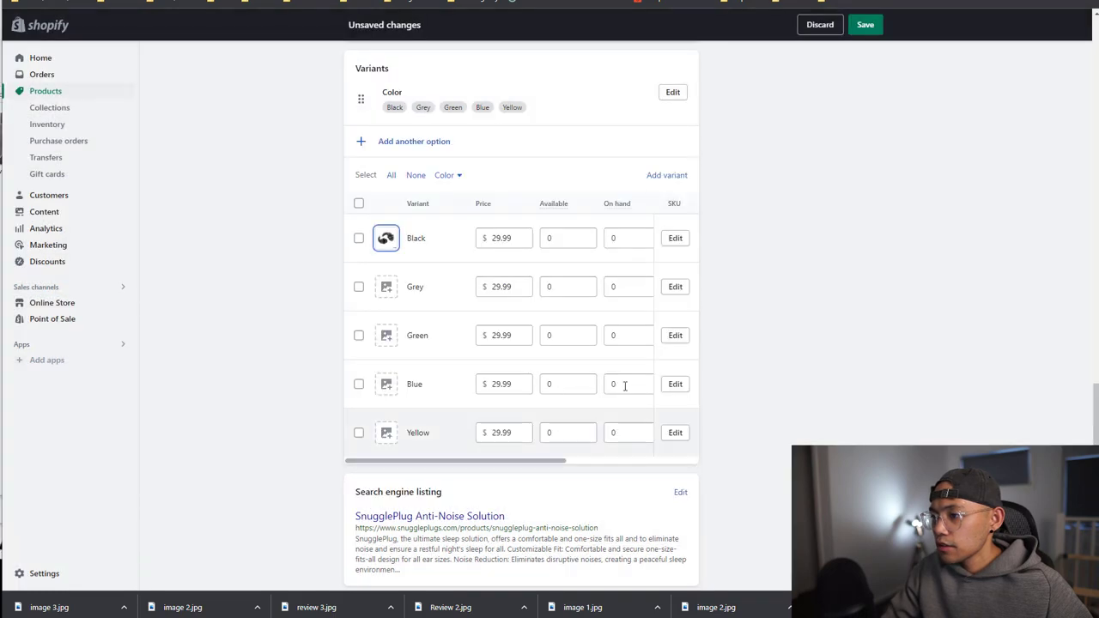
{"action": "left_click", "coordinate": [386, 289]}
{"action": "left_click", "coordinate": [709, 473]}
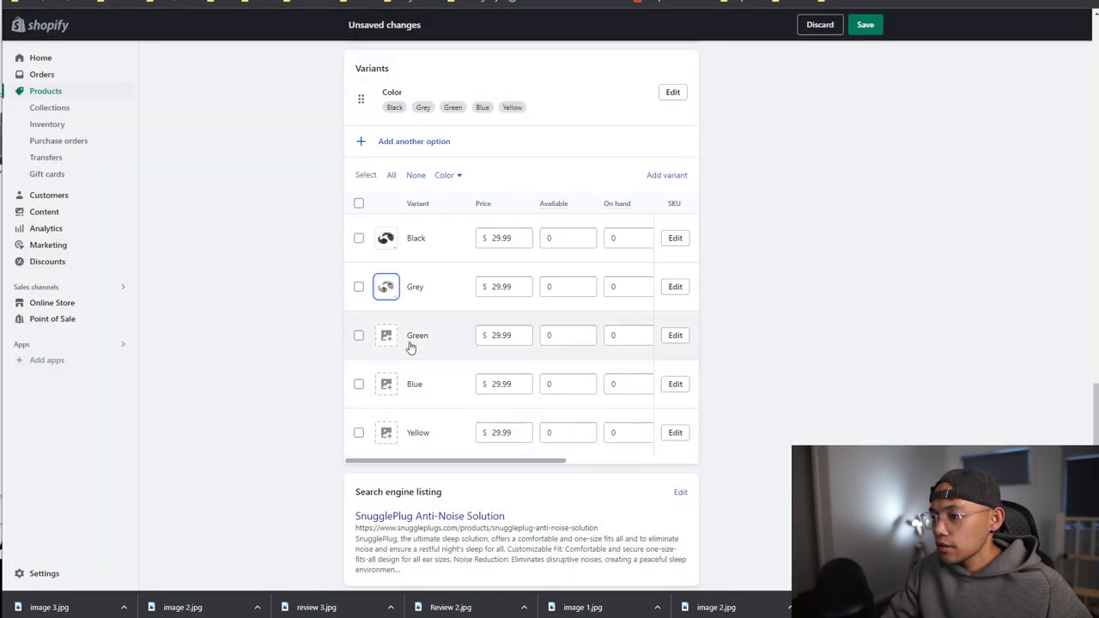
{"action": "left_click", "coordinate": [387, 335]}
{"action": "left_click", "coordinate": [697, 464]}
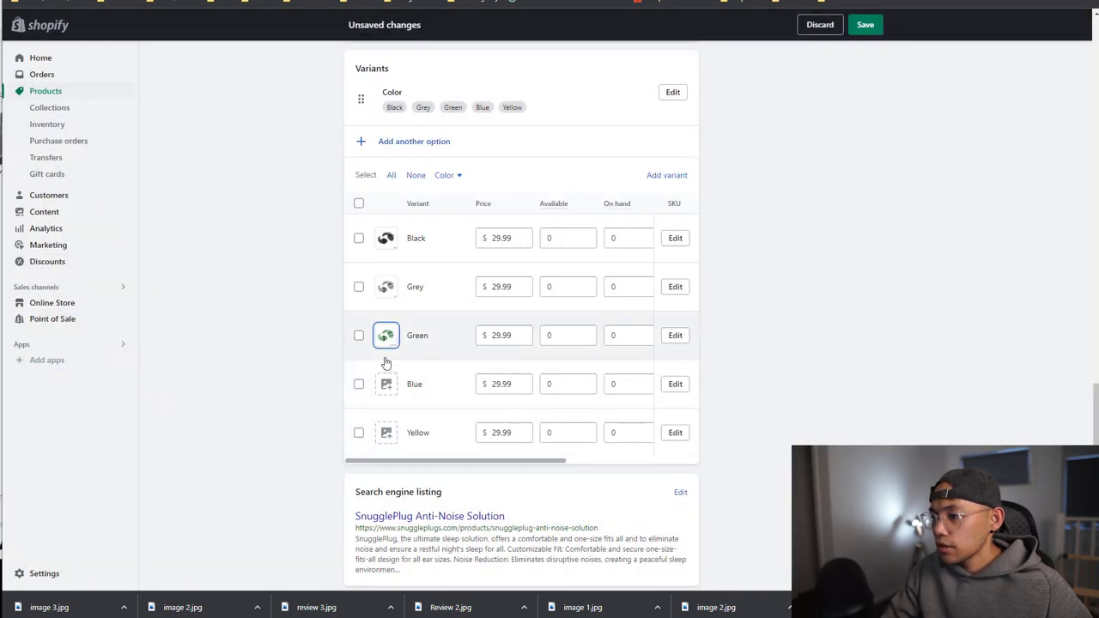
Assign the blue and yellow earplug photos to the Blue and Yellow variants
{"action": "left_click", "coordinate": [387, 384]}
{"action": "left_click", "coordinate": [512, 318]}
{"action": "left_click", "coordinate": [696, 465]}
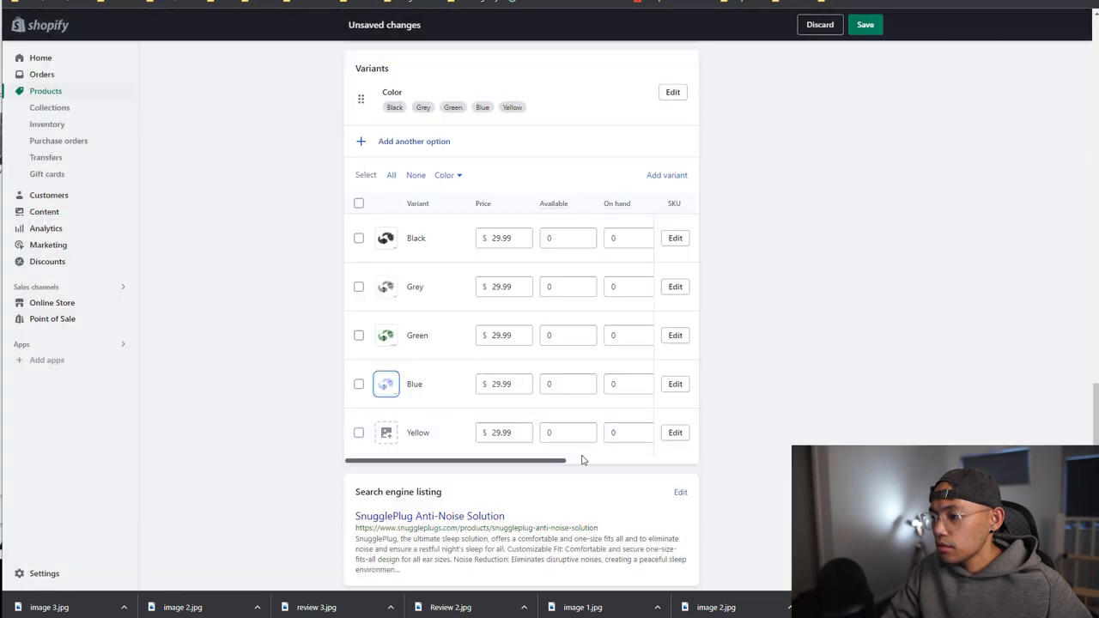
{"action": "left_click", "coordinate": [386, 431]}
{"action": "left_click", "coordinate": [434, 316]}
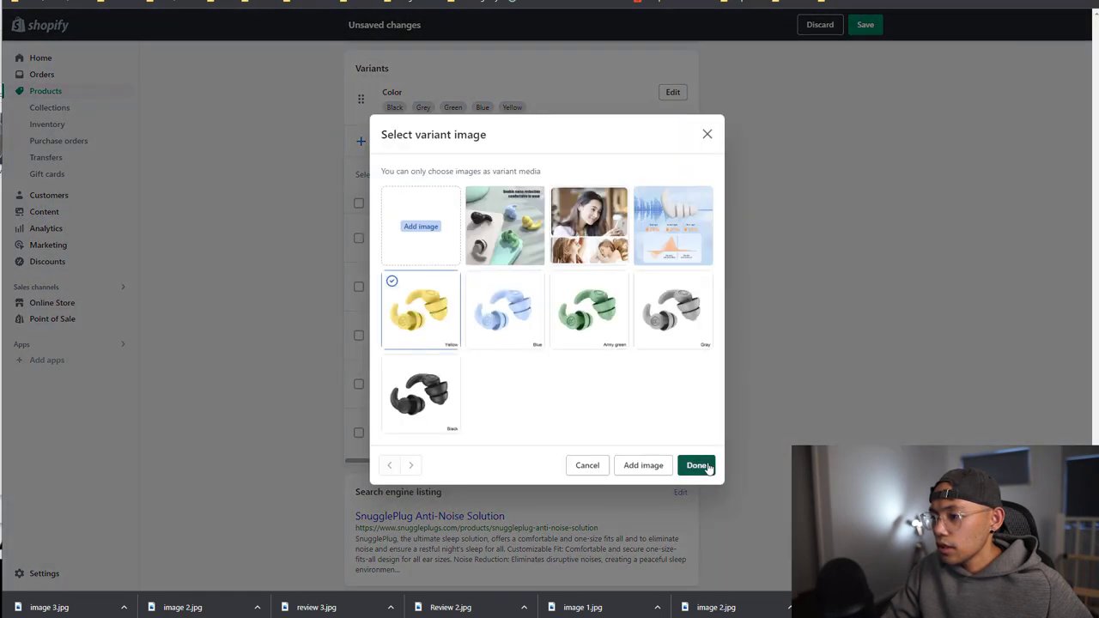
{"action": "left_click", "coordinate": [697, 464]}
{"action": "left_click_drag", "start_coordinate": [584, 239], "coordinate": [512, 238]}
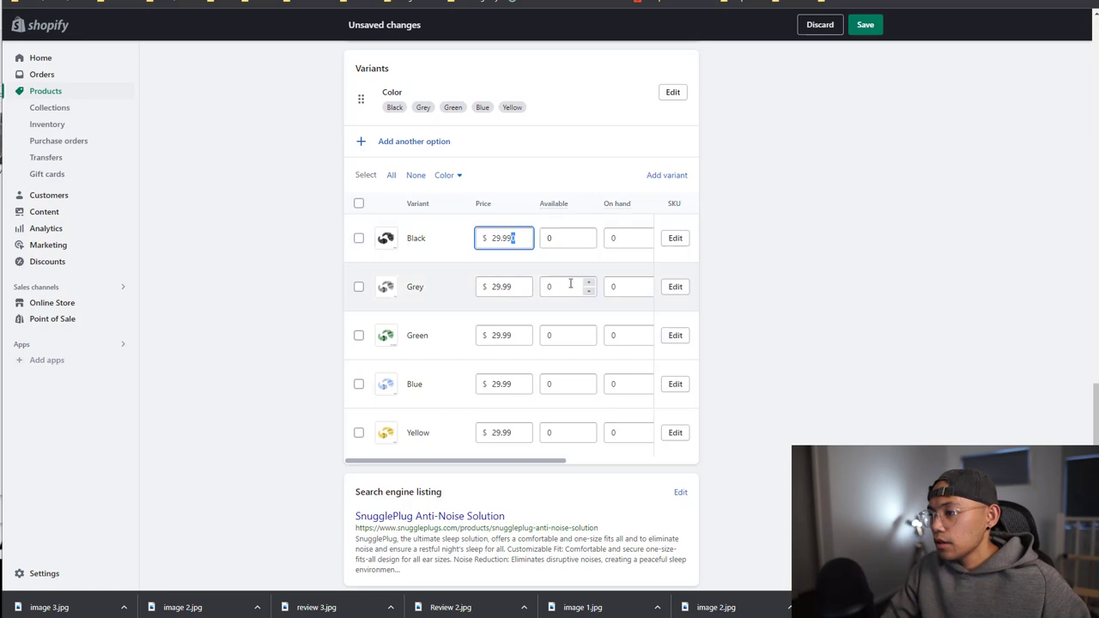
{"action": "scroll", "coordinate": [780, 400], "scroll_direction": "up", "scroll_amount": 15}
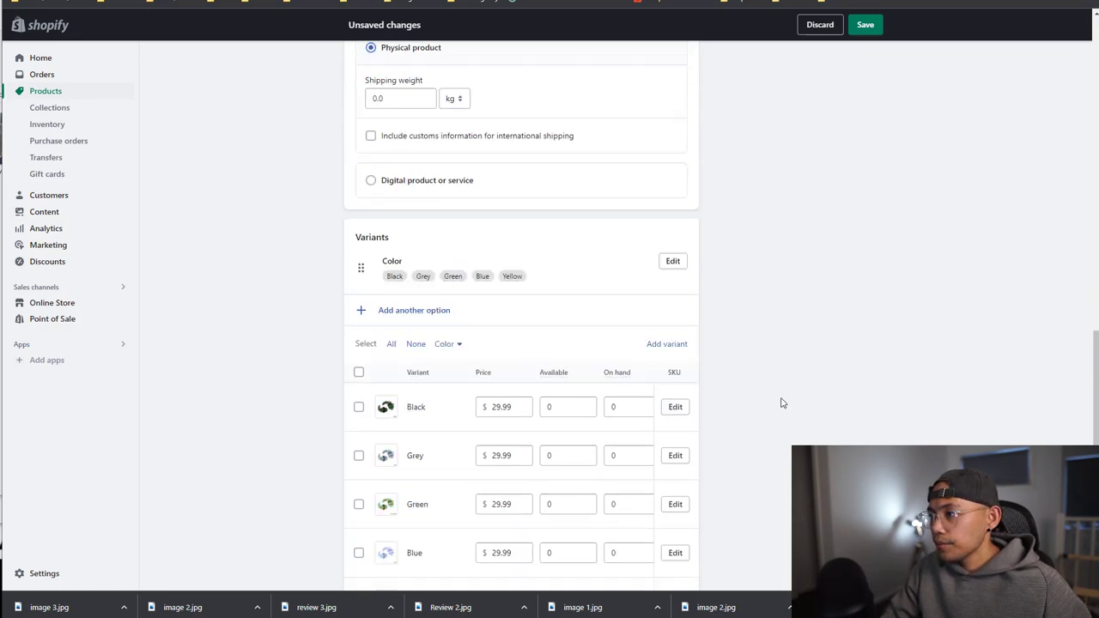
Save the product and preview the Green, Blue and Yellow variants on the storefront
{"action": "left_click", "coordinate": [863, 26]}
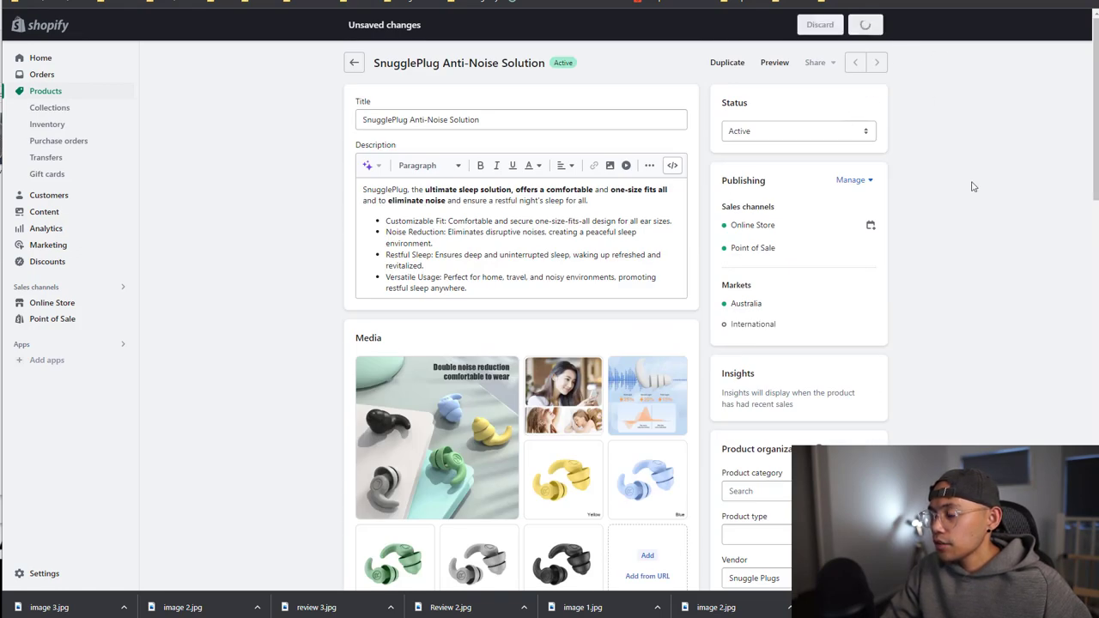
{"action": "left_click", "coordinate": [774, 63]}
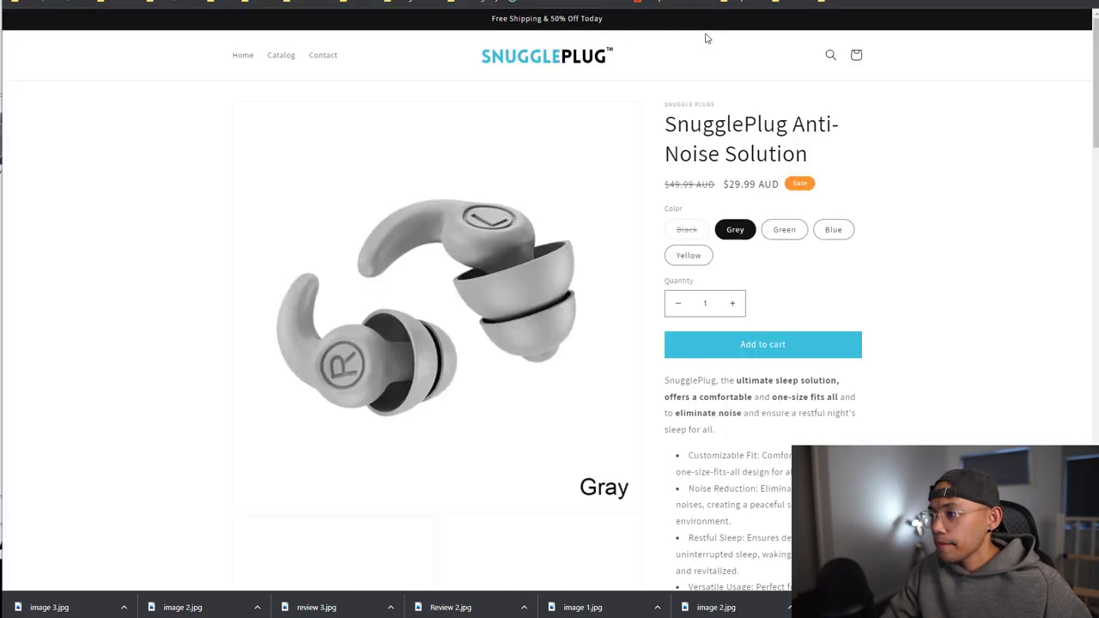
{"action": "left_click", "coordinate": [774, 230]}
{"action": "scroll", "coordinate": [800, 235], "scroll_direction": "down", "scroll_amount": 1}
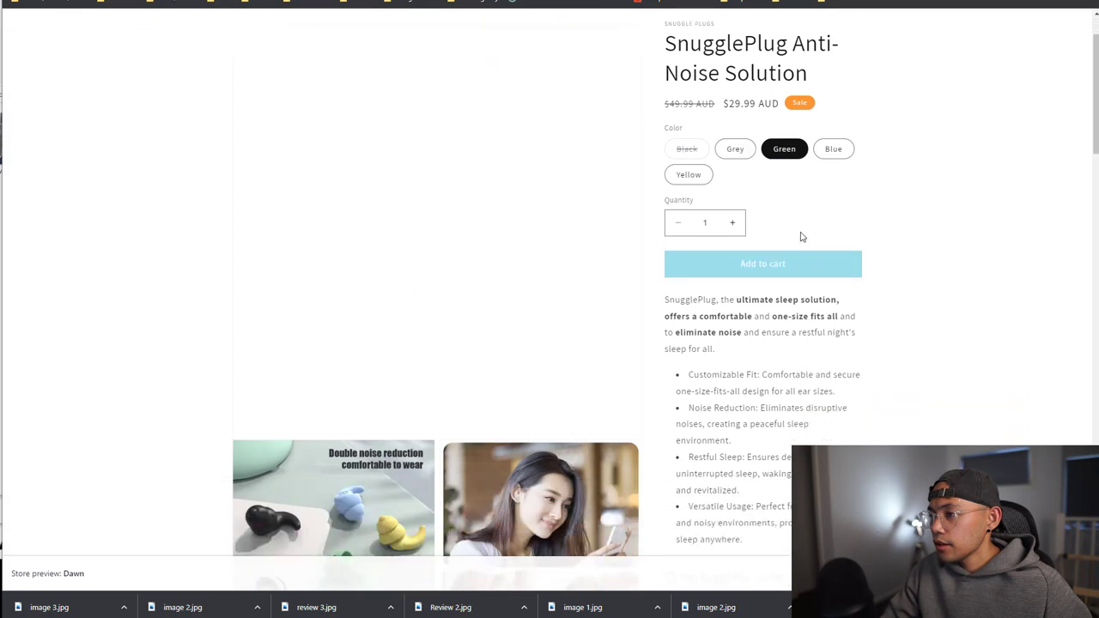
{"action": "left_click", "coordinate": [821, 149]}
{"action": "left_click", "coordinate": [690, 144]}
Scroll through the storefront product page, then return to the admin product editor
{"action": "scroll", "coordinate": [919, 350], "scroll_direction": "down", "scroll_amount": 3}
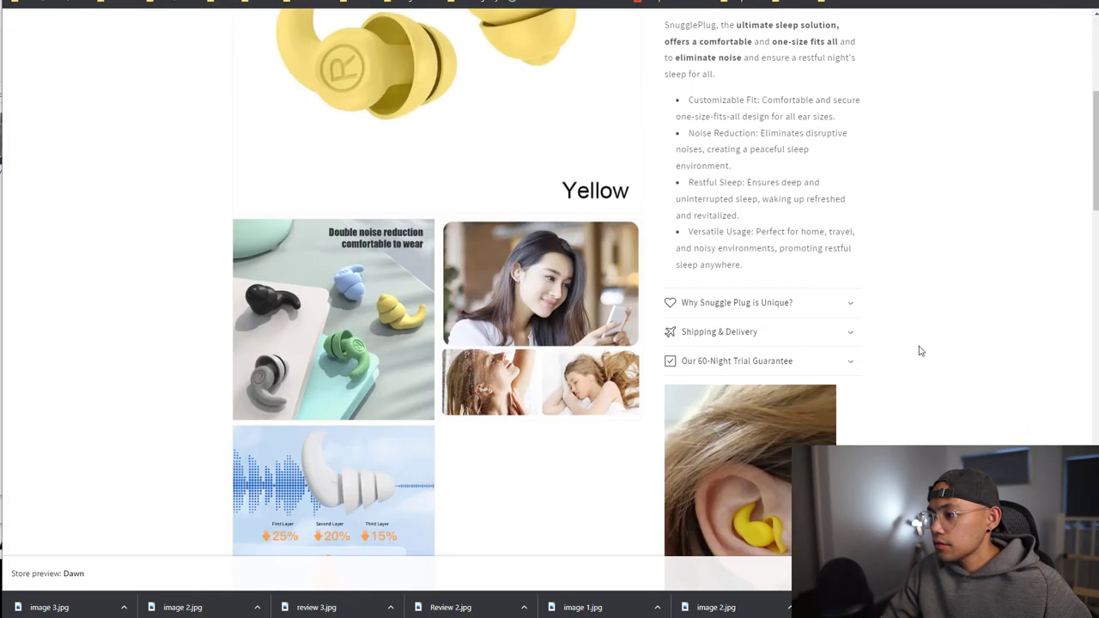
{"action": "scroll", "coordinate": [918, 350], "scroll_direction": "down", "scroll_amount": 15}
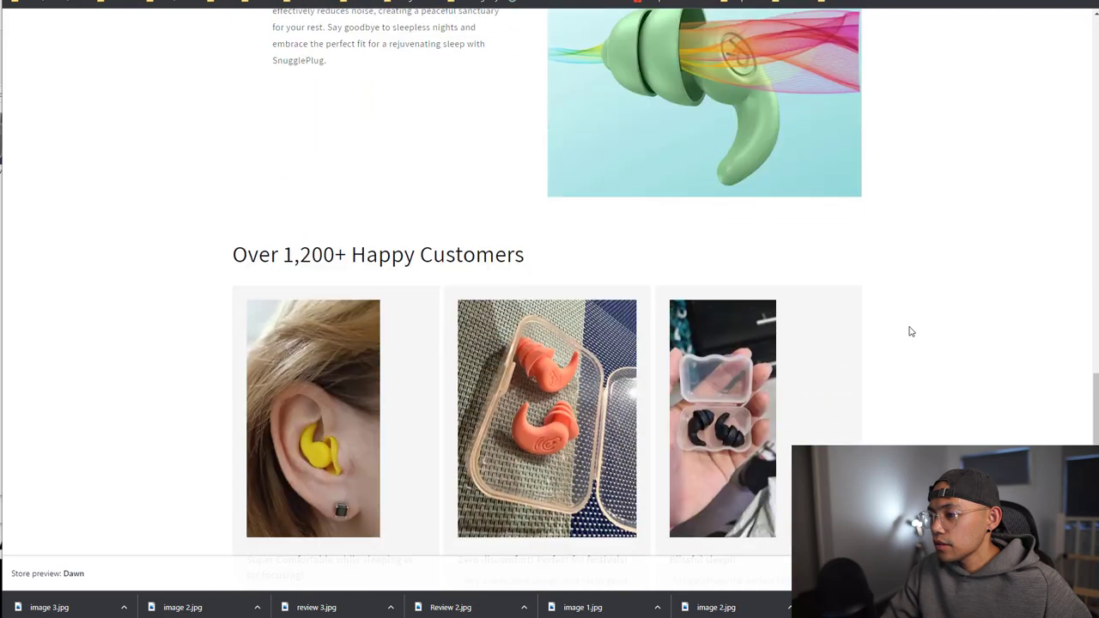
{"action": "scroll", "coordinate": [910, 326], "scroll_direction": "down", "scroll_amount": 4}
{"action": "scroll", "coordinate": [922, 287], "scroll_direction": "up", "scroll_amount": 20}
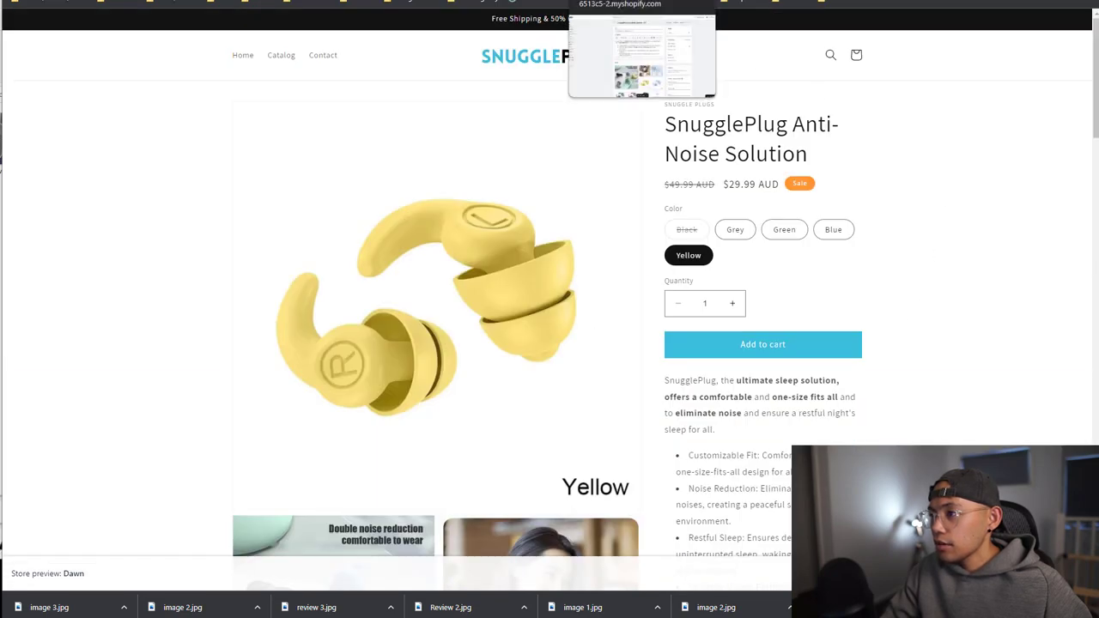
{"action": "left_click", "coordinate": [592, 4]}
{"action": "left_click", "coordinate": [652, 3]}
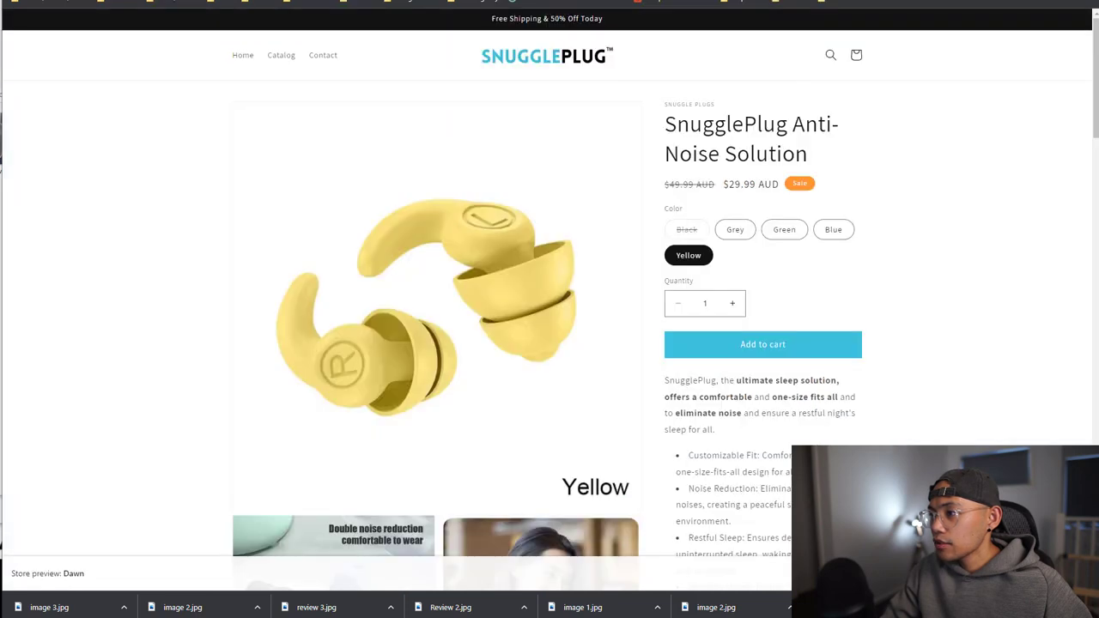
{"action": "left_click", "coordinate": [592, 4]}
Change the vendor to '#1 Solution To No-Sleep' and save the product
{"action": "scroll", "coordinate": [920, 412], "scroll_direction": "down", "scroll_amount": 3}
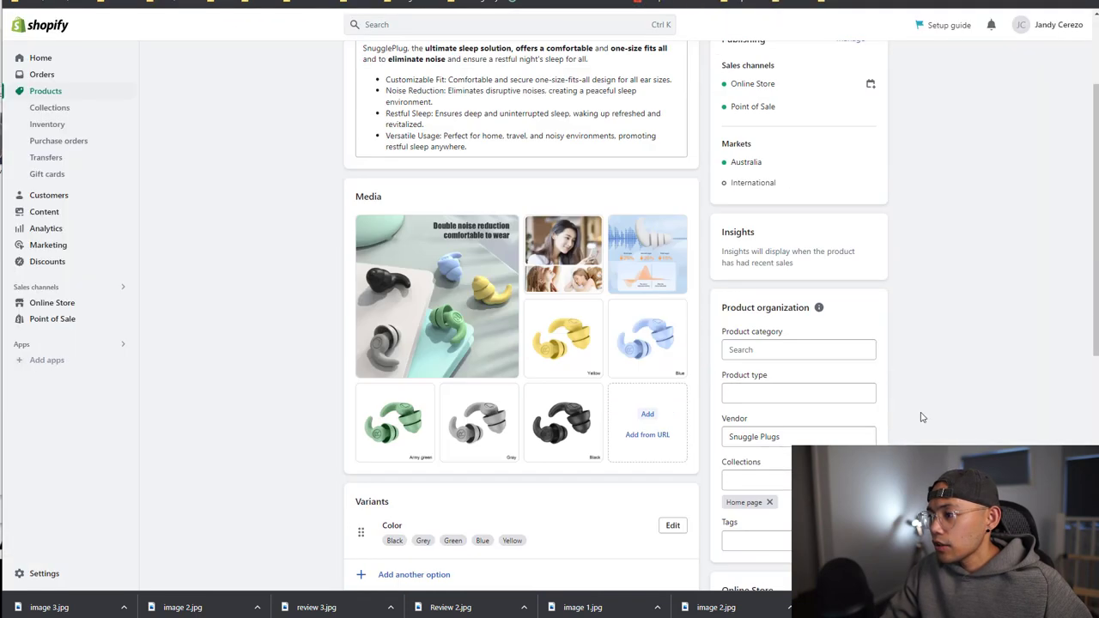
{"action": "triple_click", "coordinate": [798, 312]}
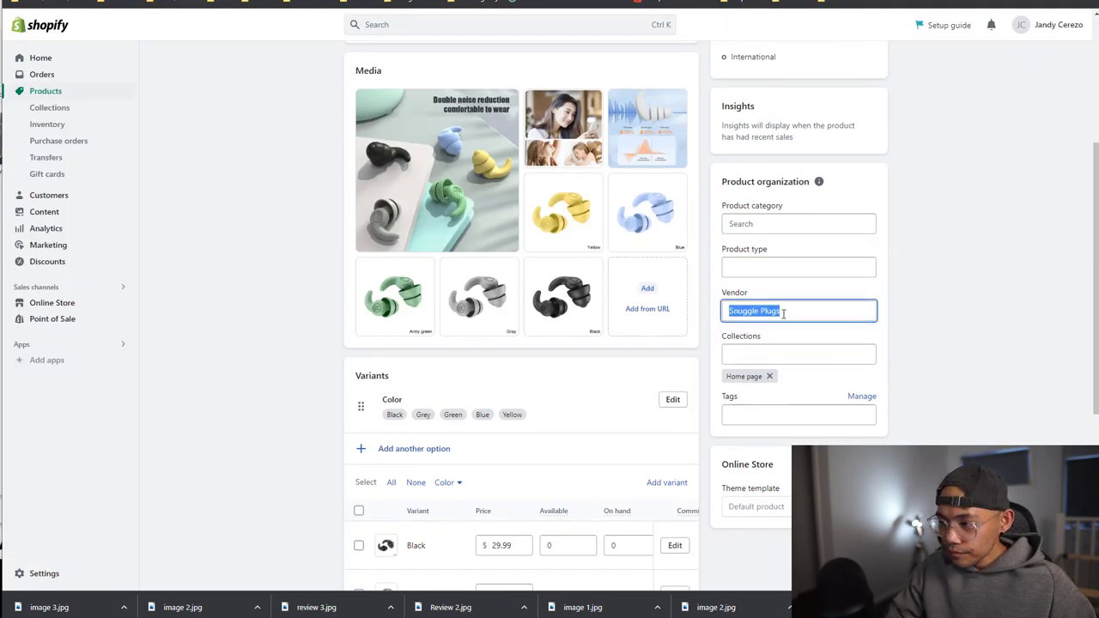
{"action": "type", "text": "#1 Solution To No-"}
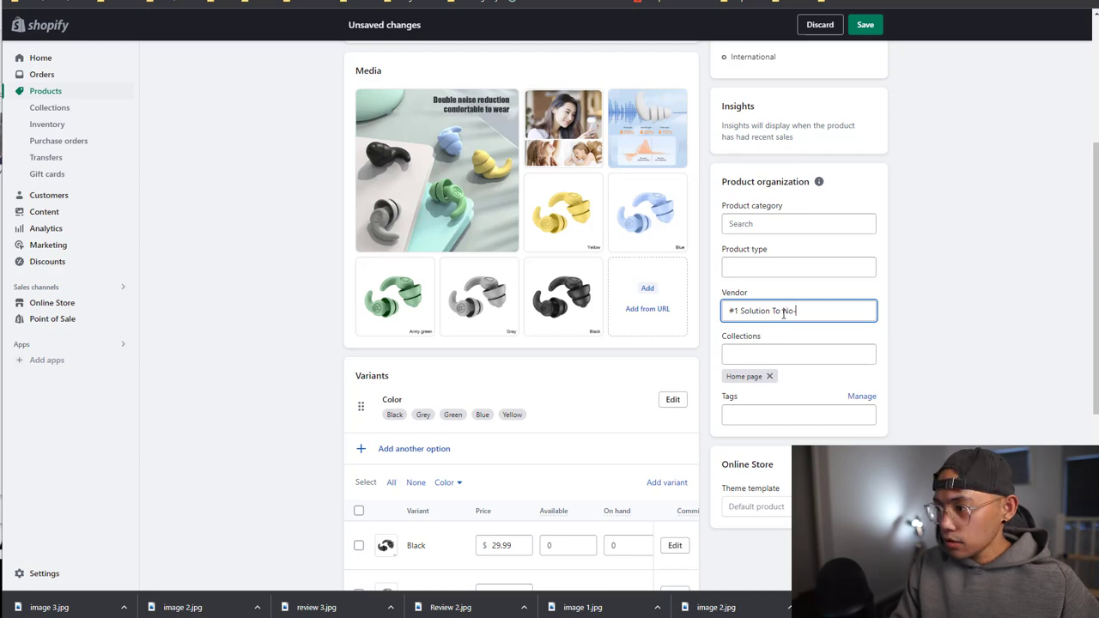
{"action": "type", "text": "Sleep"}
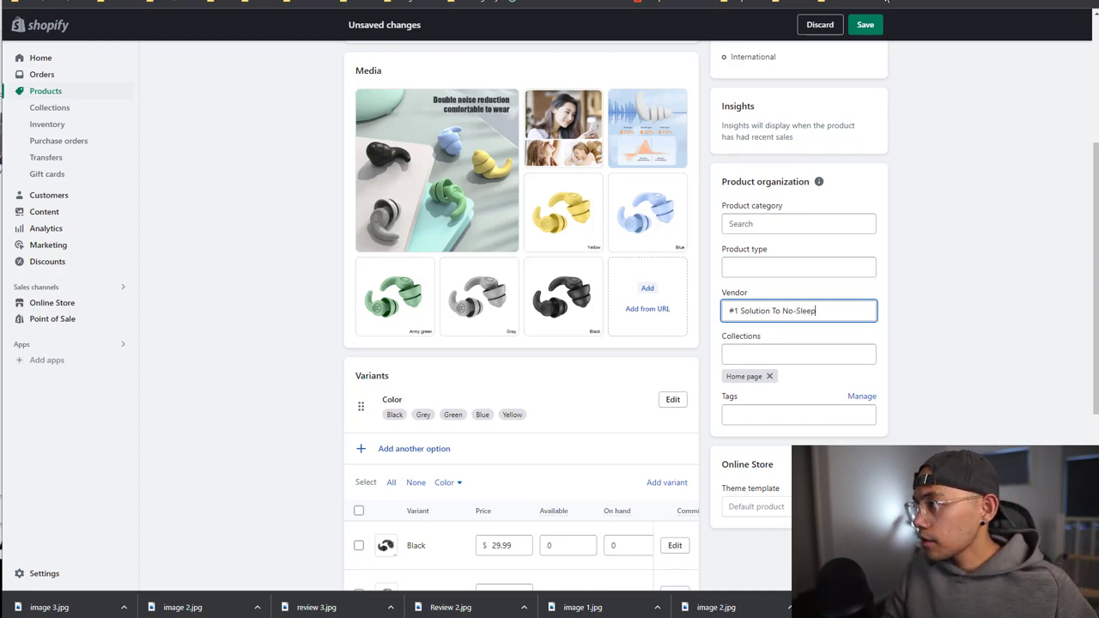
{"action": "key", "text": "ctrl+s"}
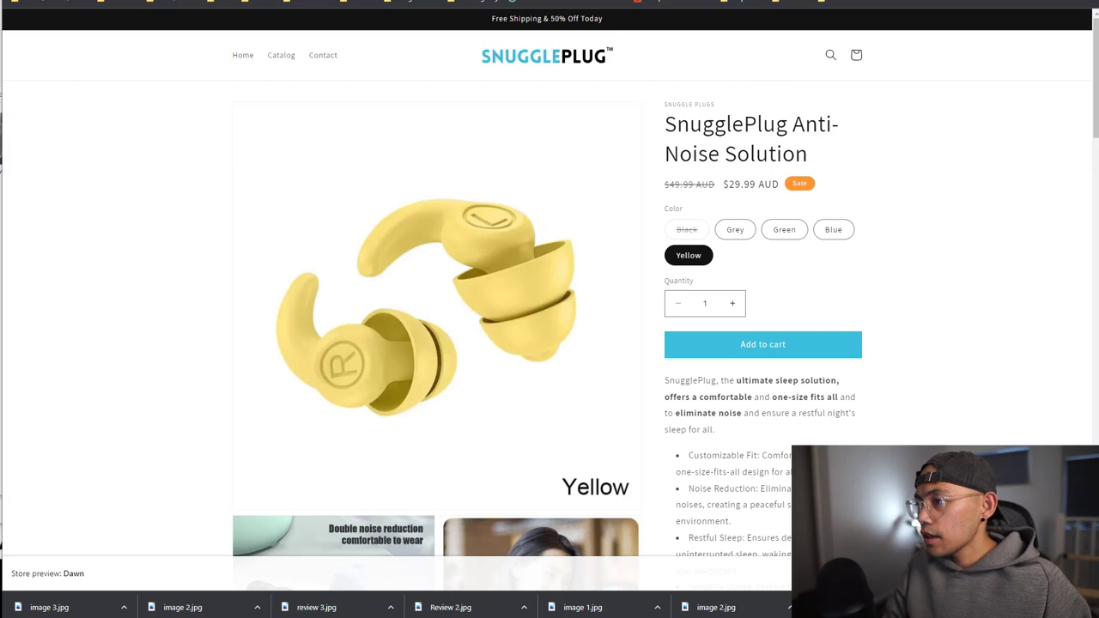
Reload the store preview, check the Black variant, and return to the admin
{"action": "key", "text": "F5"}
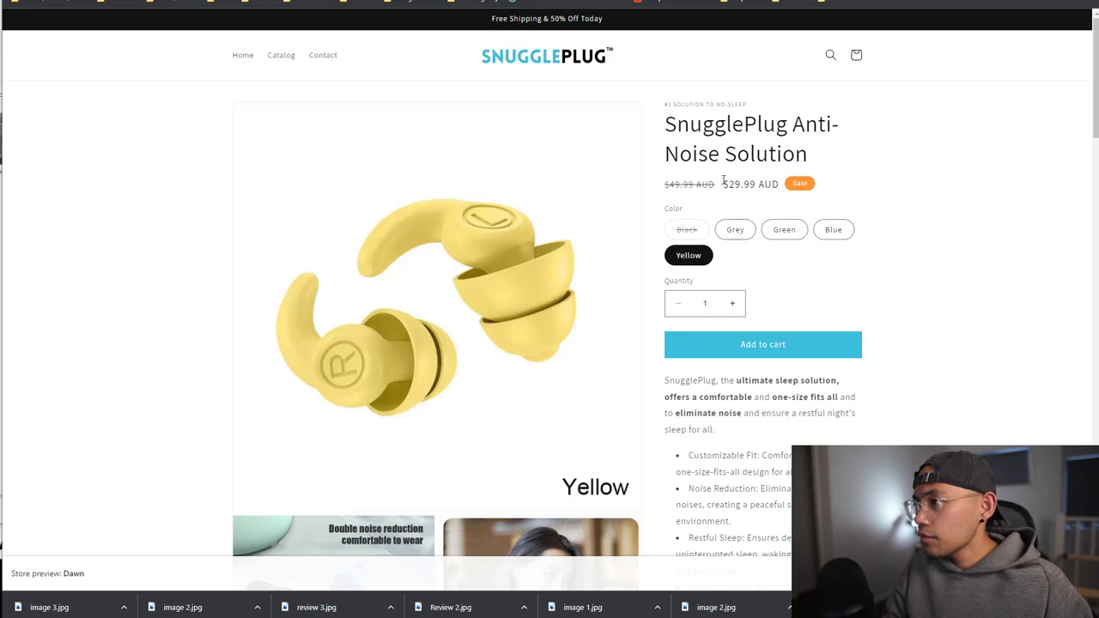
{"action": "left_click", "coordinate": [699, 234]}
{"action": "scroll", "coordinate": [699, 234], "scroll_direction": "down", "scroll_amount": 1}
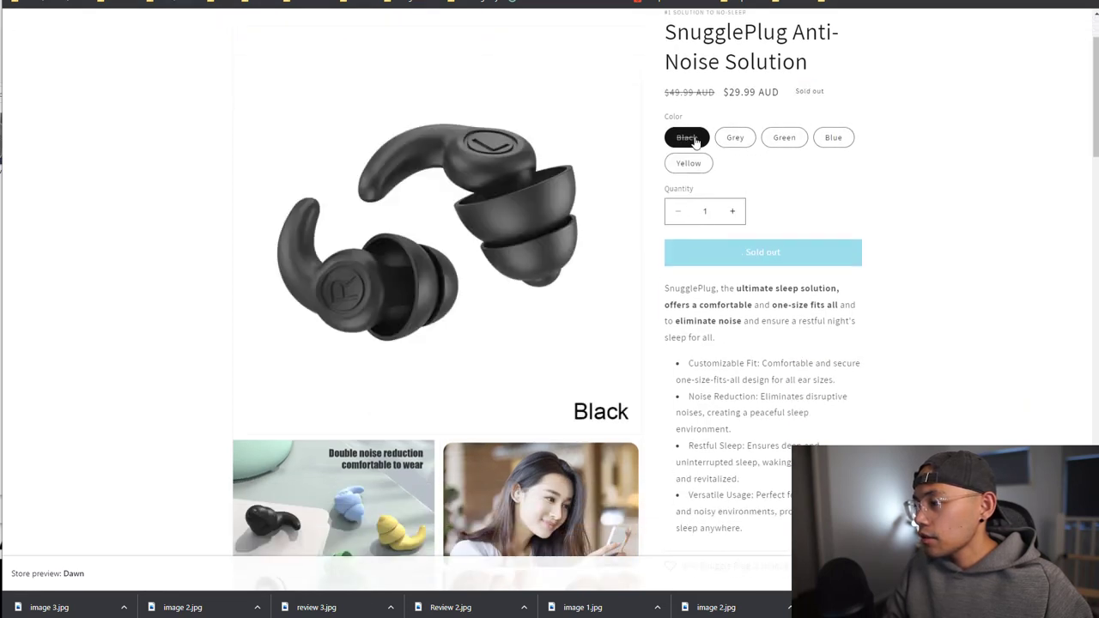
{"action": "key", "text": "ctrl+w"}
Turn off Track quantity for the Black variant, save it, and go back to the product
{"action": "scroll", "coordinate": [827, 356], "scroll_direction": "down", "scroll_amount": 10}
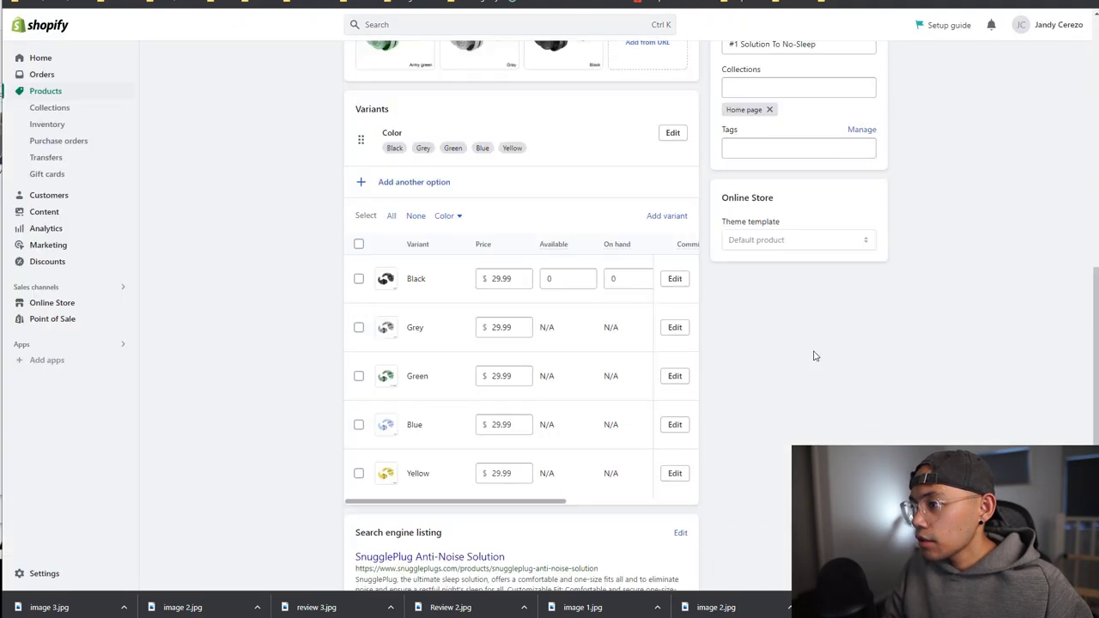
{"action": "left_click", "coordinate": [359, 157]}
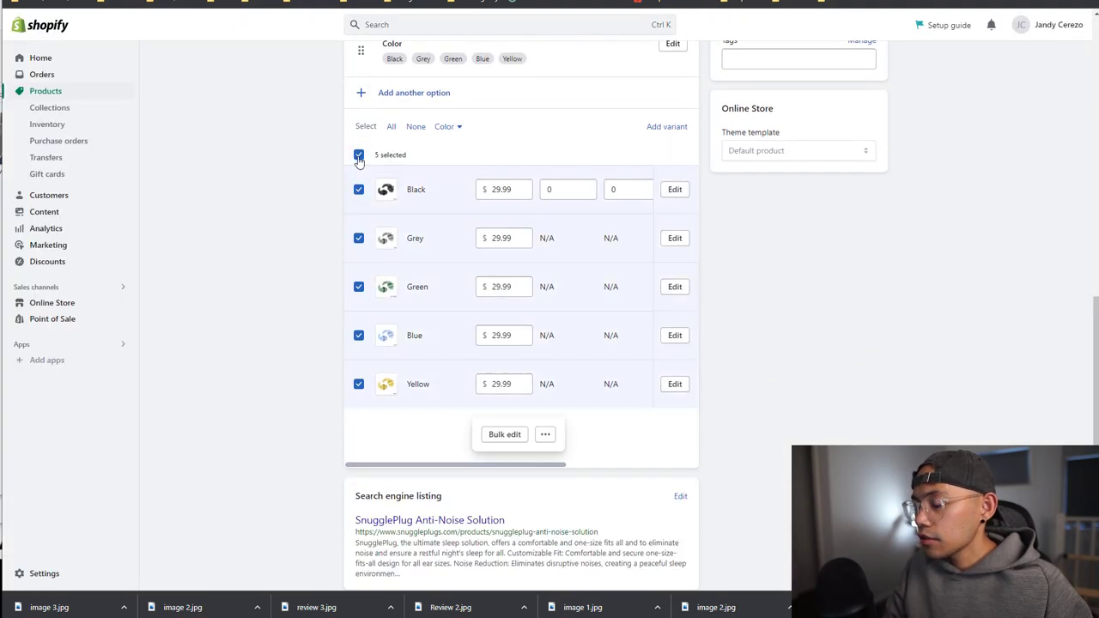
{"action": "left_click", "coordinate": [415, 189]}
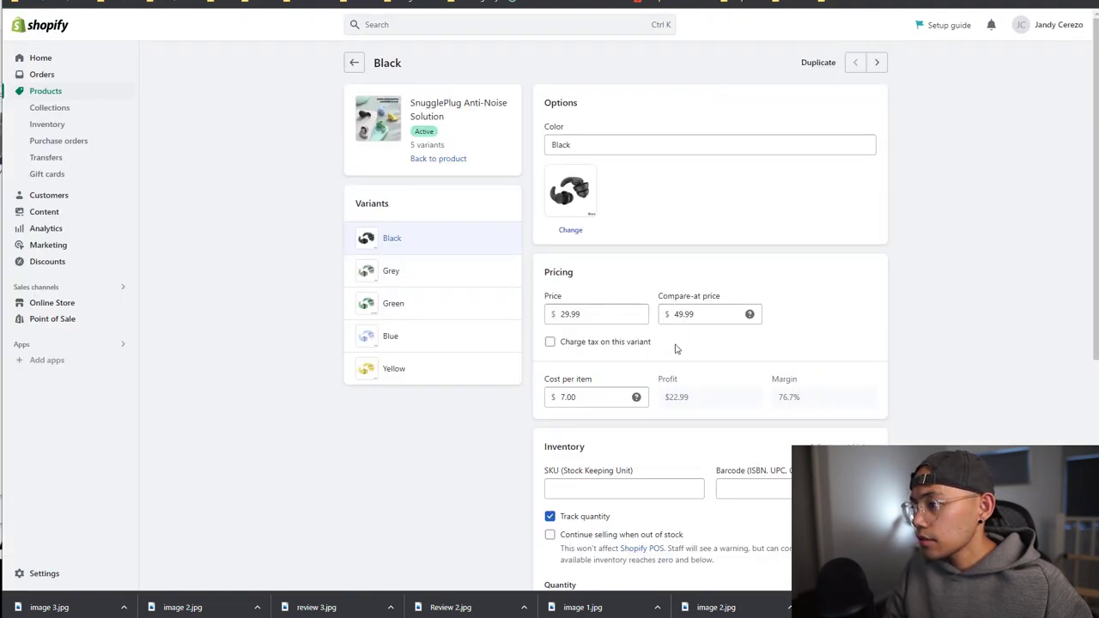
{"action": "scroll", "coordinate": [675, 349], "scroll_direction": "down", "scroll_amount": 3}
{"action": "left_click", "coordinate": [550, 363]}
{"action": "left_click", "coordinate": [862, 25]}
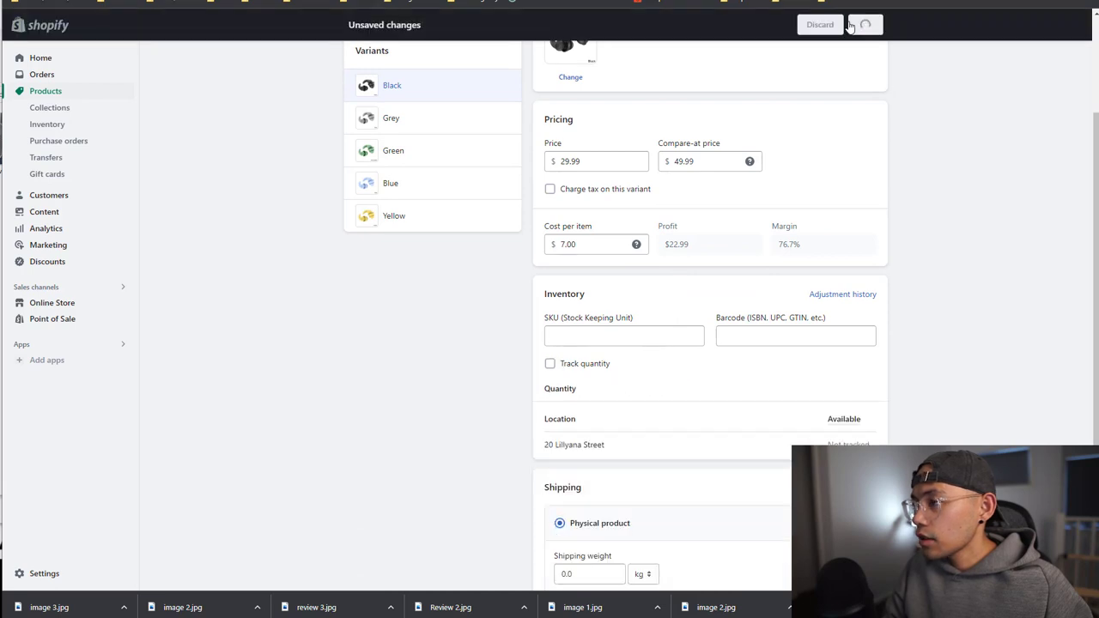
{"action": "scroll", "coordinate": [268, 309], "scroll_direction": "up", "scroll_amount": 2}
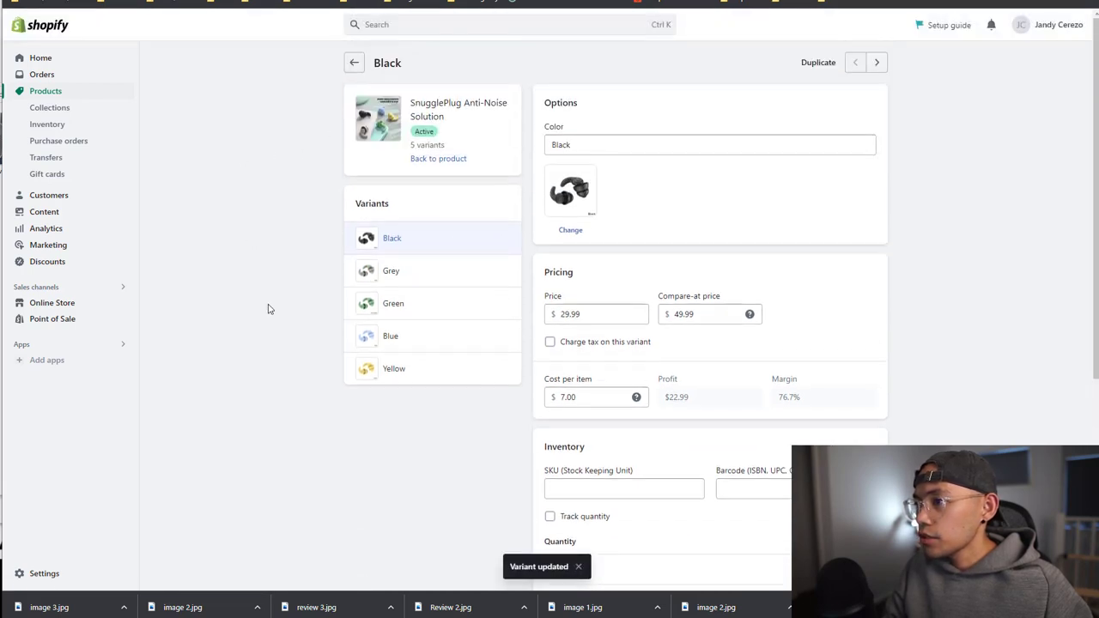
{"action": "left_click", "coordinate": [352, 65]}
{"action": "scroll", "coordinate": [287, 346], "scroll_direction": "down", "scroll_amount": 6}
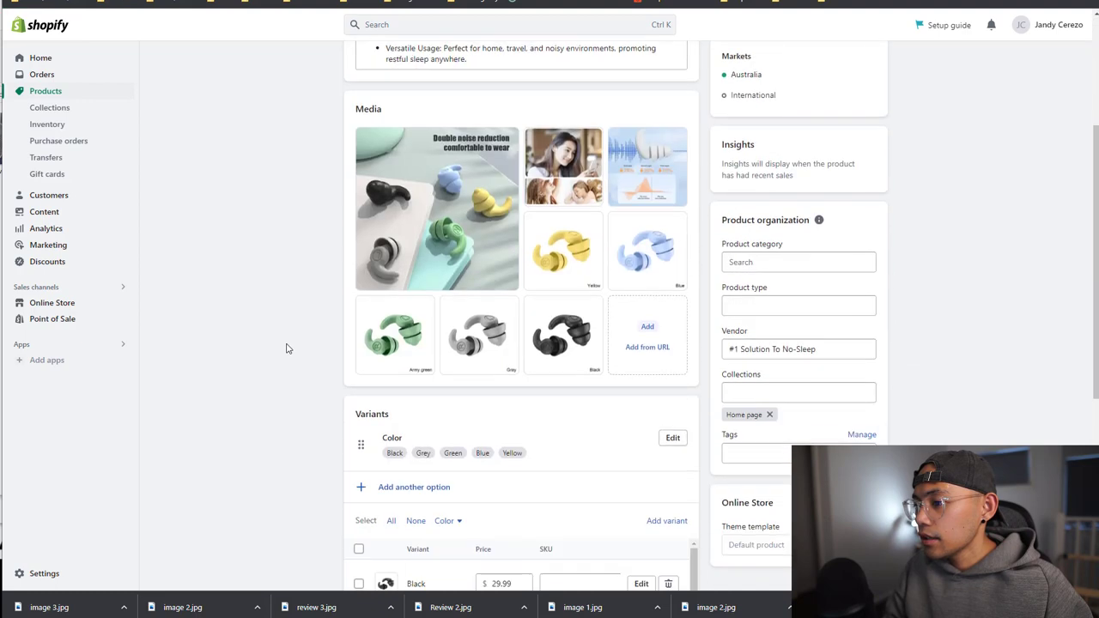
Set the multi-colour group photo as the Black variant's image and save the product
{"action": "left_click", "coordinate": [385, 393]}
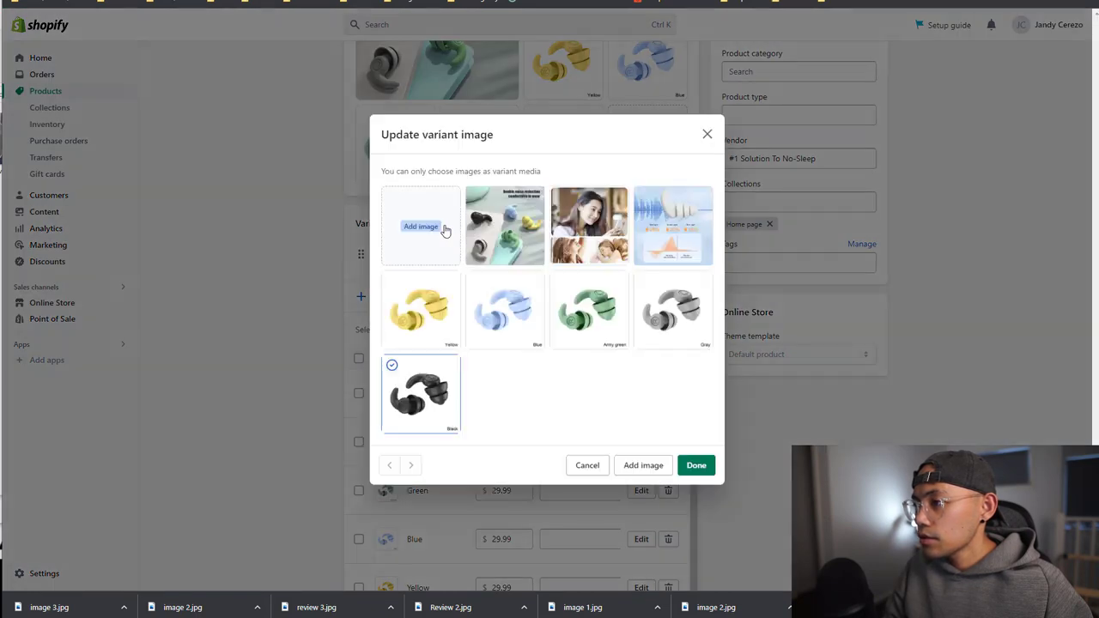
{"action": "left_click", "coordinate": [696, 464]}
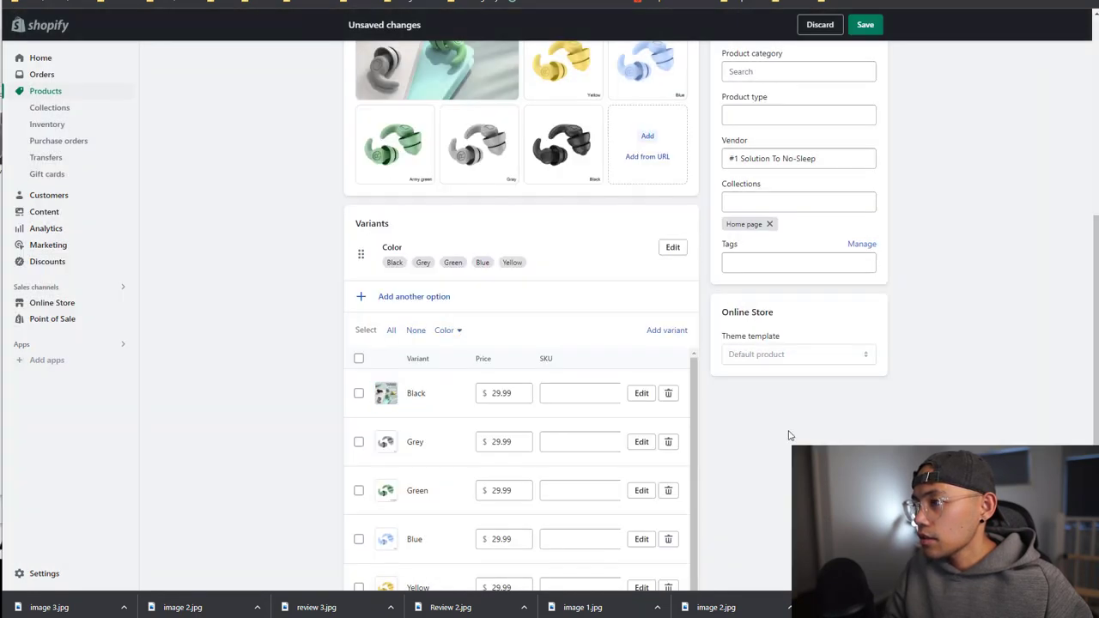
{"action": "scroll", "coordinate": [864, 169], "scroll_direction": "up", "scroll_amount": 2}
{"action": "left_click", "coordinate": [865, 25]}
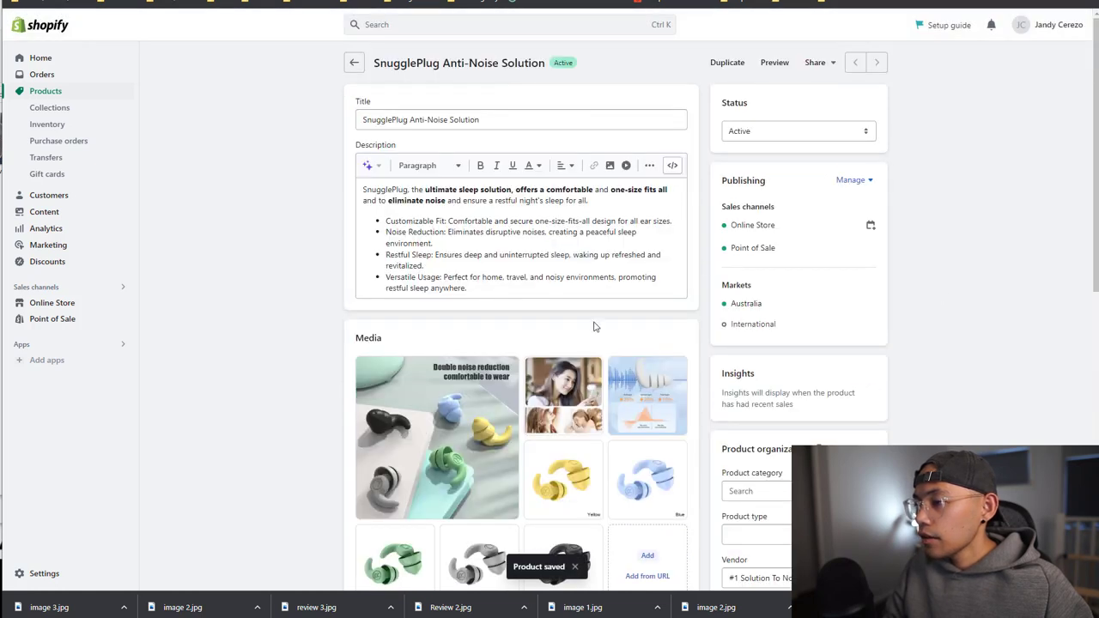
View the main earplug product image full-size in the media viewer
{"action": "left_click", "coordinate": [440, 448]}
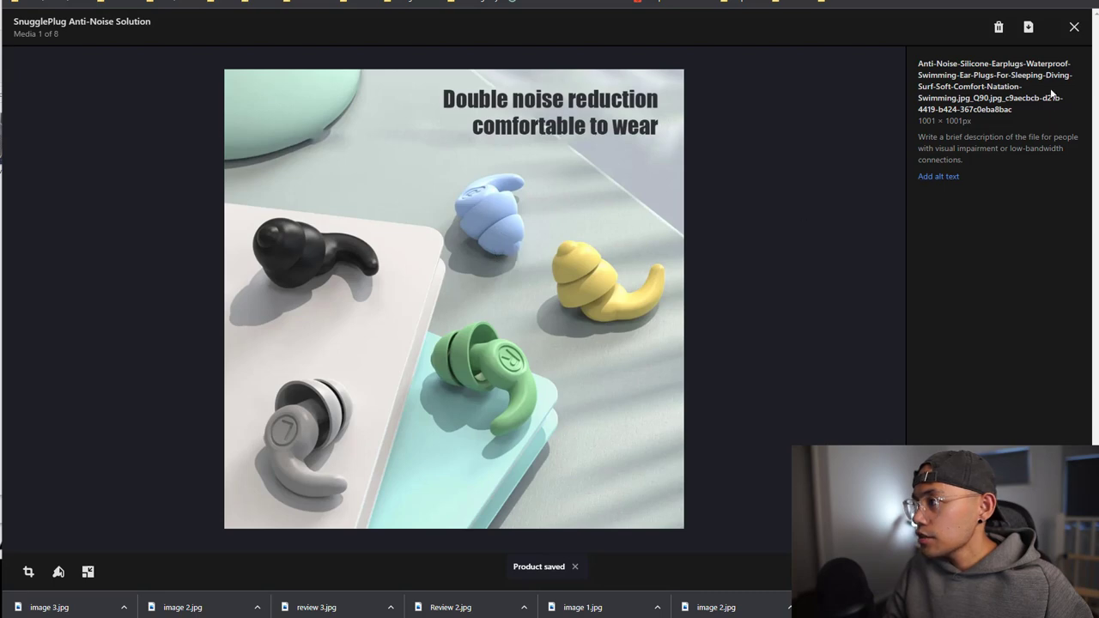
{"action": "left_click", "coordinate": [1073, 27]}
{"action": "scroll", "coordinate": [386, 395], "scroll_direction": "down", "scroll_amount": 5}
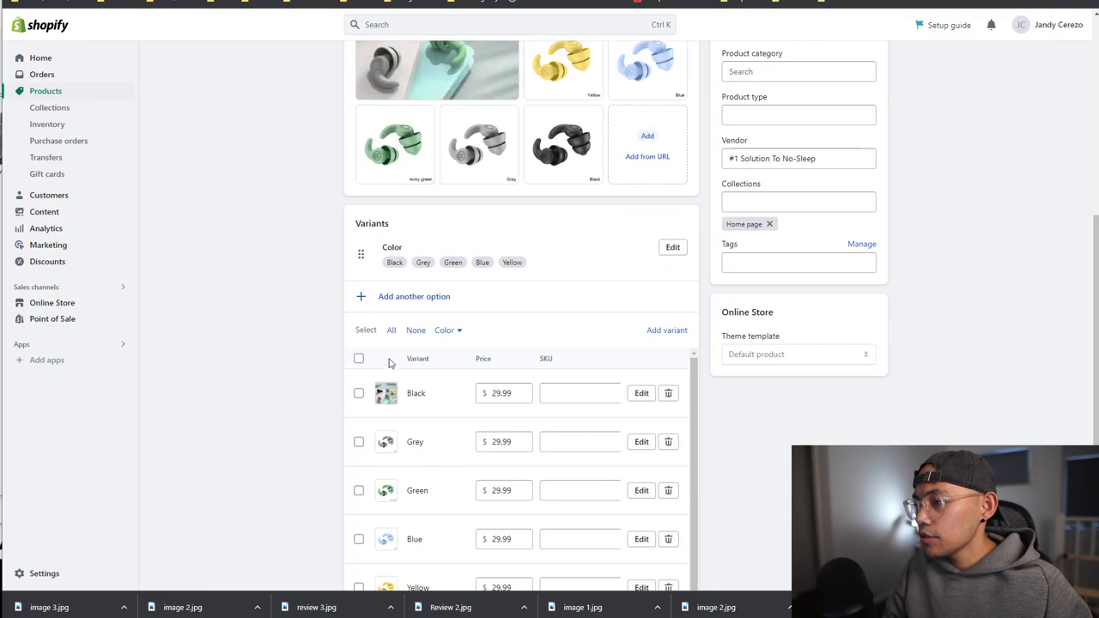
{"action": "scroll", "coordinate": [304, 369], "scroll_direction": "up", "scroll_amount": 2}
{"action": "scroll", "coordinate": [301, 363], "scroll_direction": "up", "scroll_amount": 1}
{"action": "left_click", "coordinate": [436, 248]}
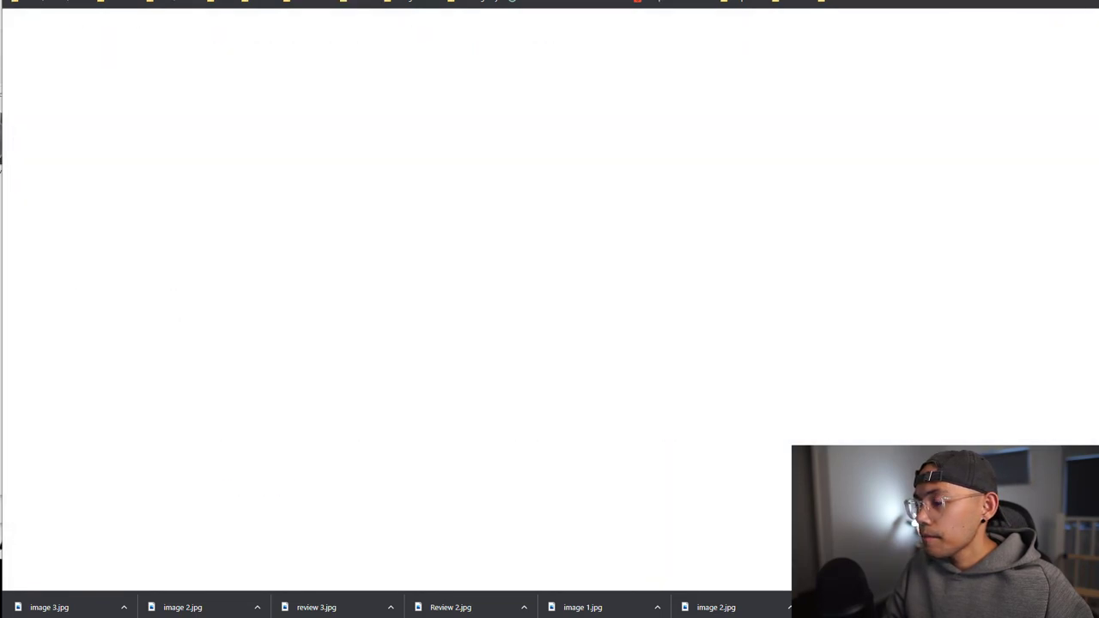
Create a new Canva design with a custom 1000 × 1000 px size
{"action": "left_click", "coordinate": [452, 318]}
{"action": "scroll", "coordinate": [939, 312], "scroll_direction": "up", "scroll_amount": 2}
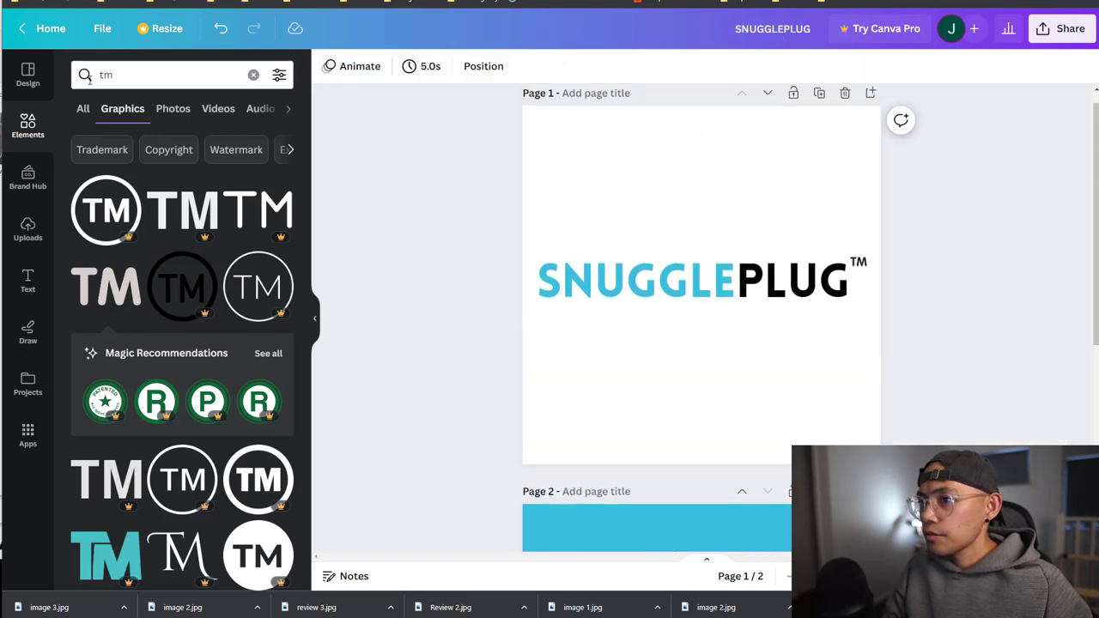
{"action": "left_click", "coordinate": [29, 28]}
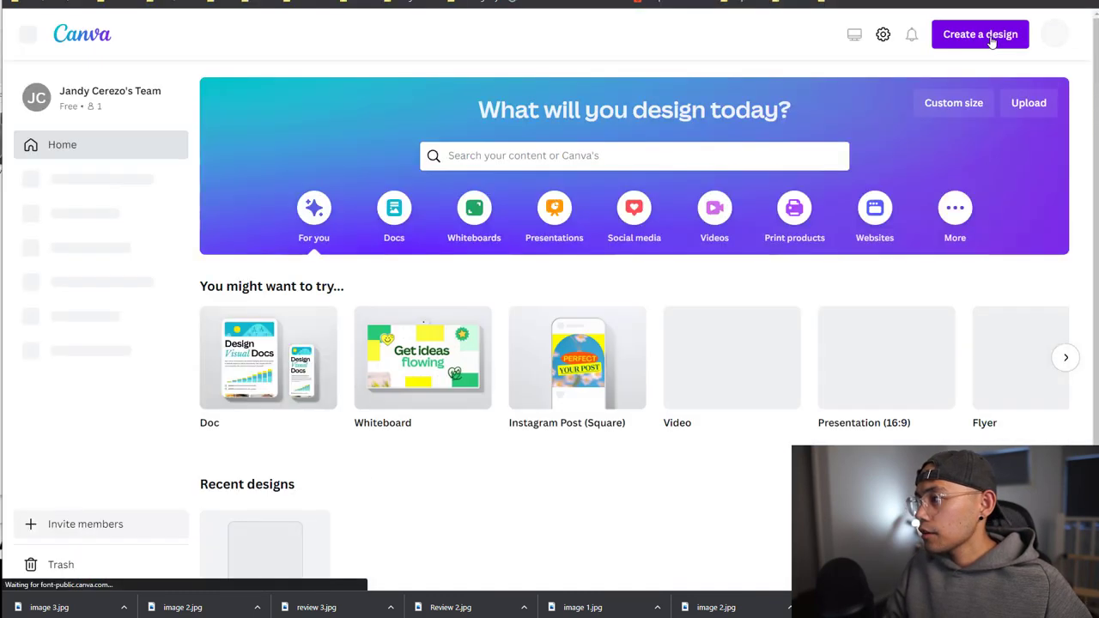
{"action": "left_click", "coordinate": [986, 36]}
{"action": "left_click", "coordinate": [807, 402]}
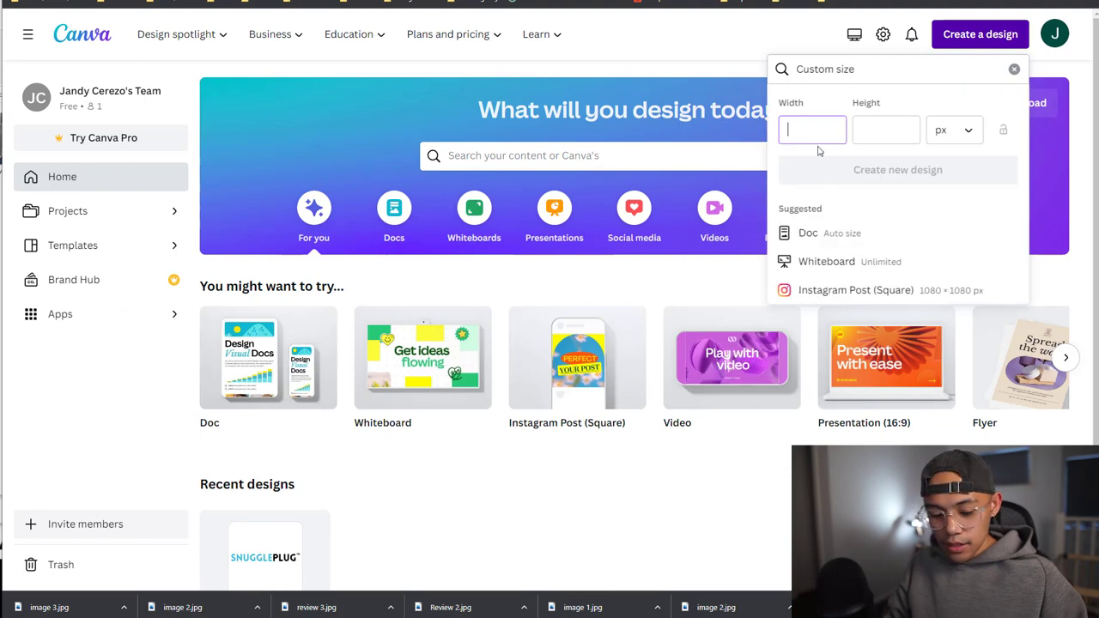
{"action": "type", "text": "1000"}
{"action": "key", "text": "Tab"}
{"action": "type", "text": "1000"}
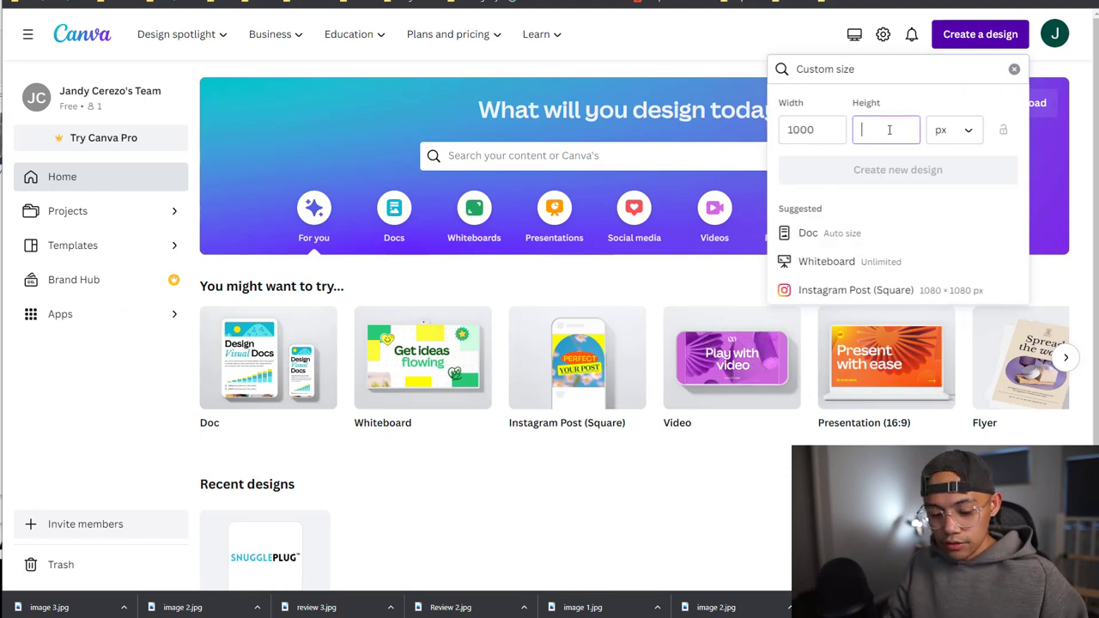
{"action": "left_click", "coordinate": [972, 38]}
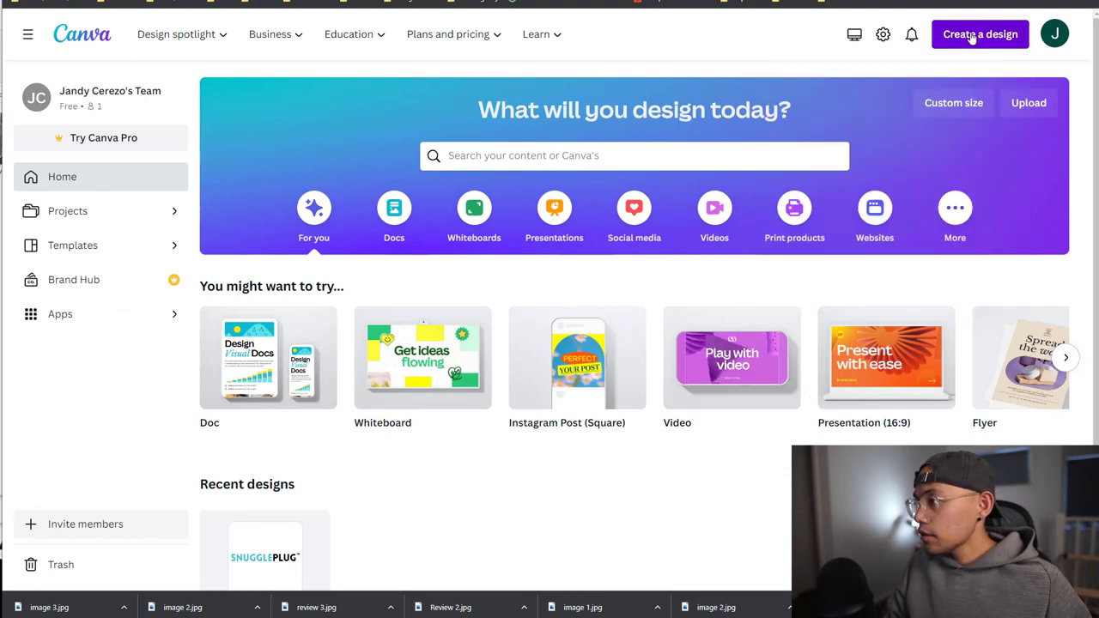
{"action": "left_click", "coordinate": [972, 38]}
{"action": "left_click", "coordinate": [820, 397]}
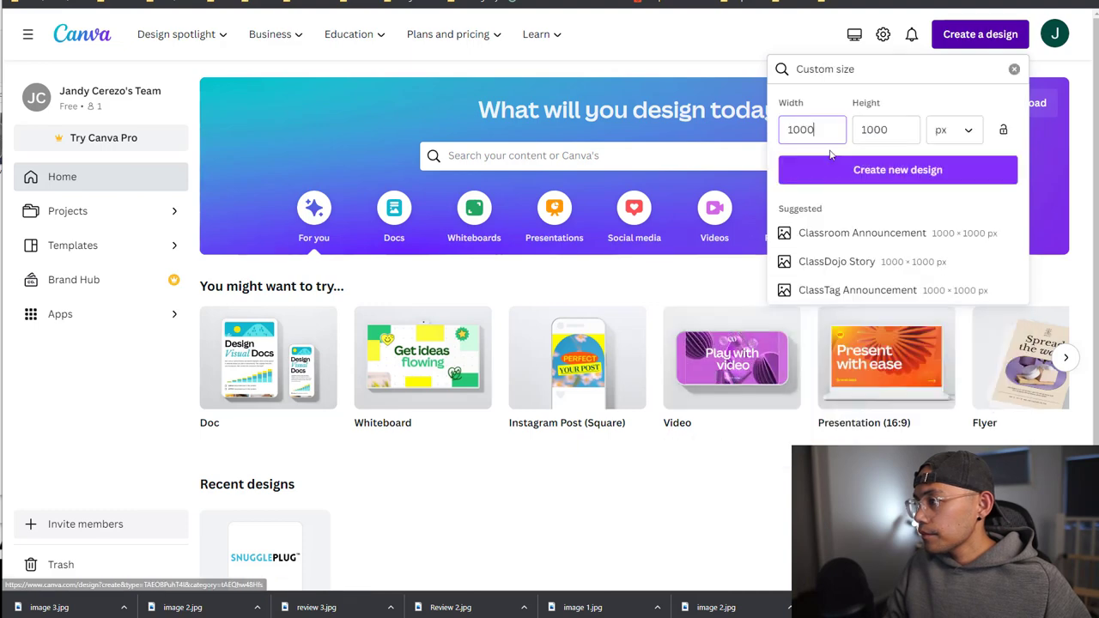
{"action": "left_click", "coordinate": [918, 176]}
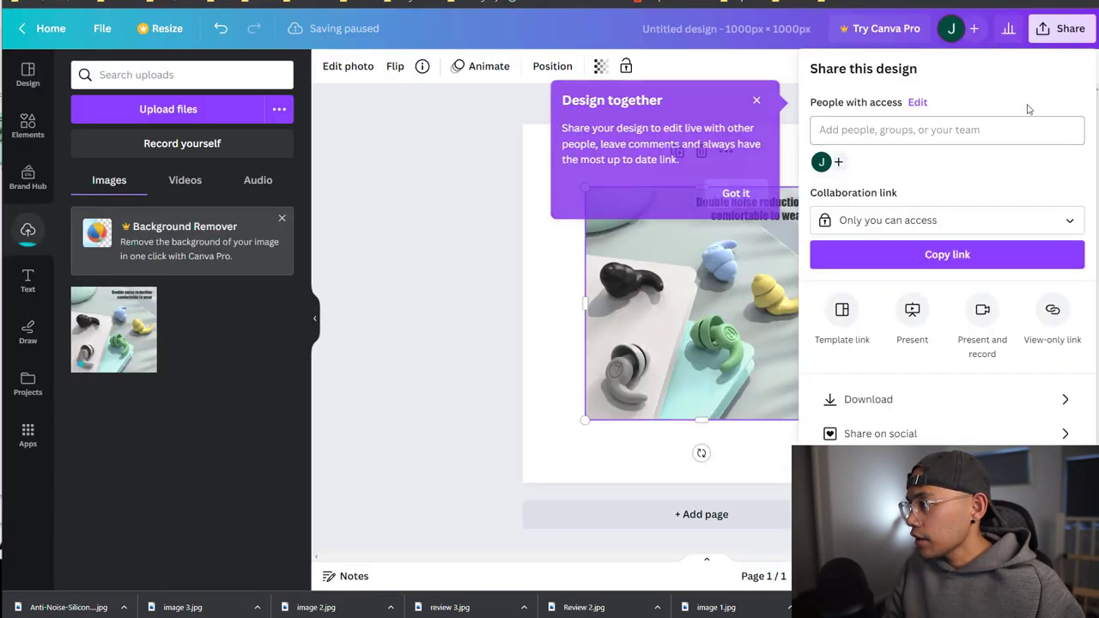
Place the earplug product photo and enlarge it to fill the whole page
{"action": "left_click", "coordinate": [682, 123]}
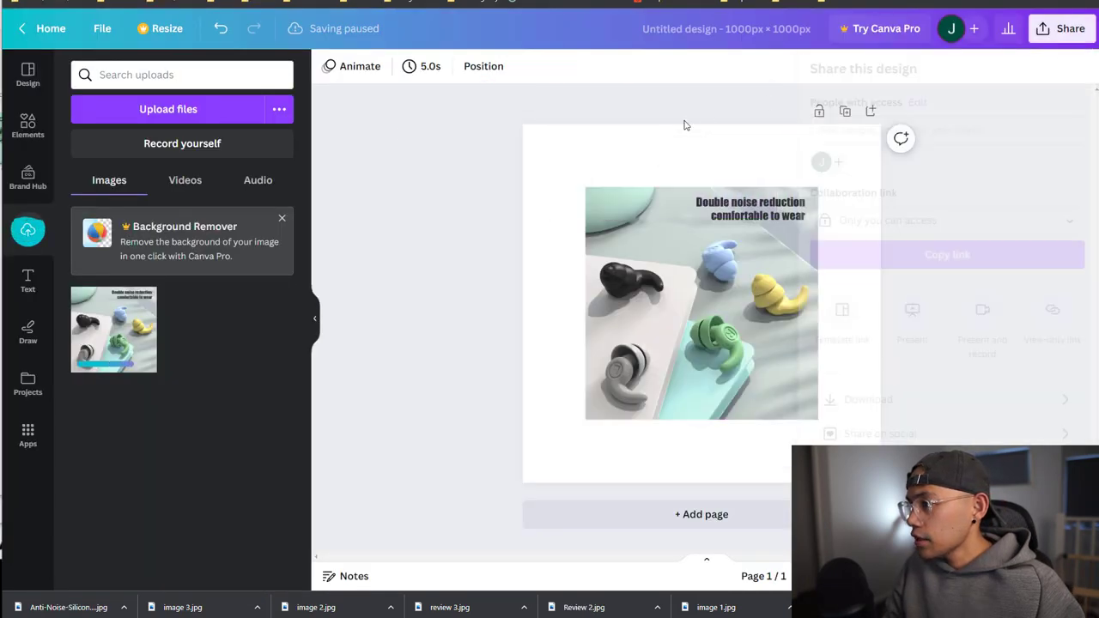
{"action": "left_click_drag", "start_coordinate": [730, 318], "coordinate": [668, 256]}
{"action": "left_click_drag", "start_coordinate": [756, 356], "coordinate": [882, 484]}
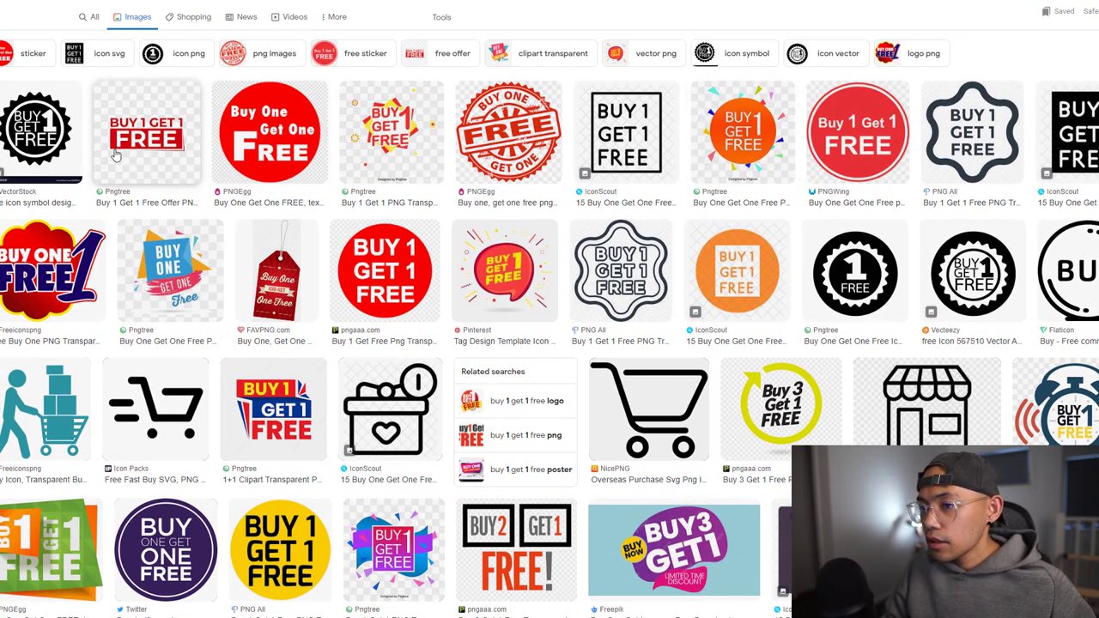
Browse the Buy 1 Get 1 Free image results, previewing several badge options
{"action": "left_click", "coordinate": [38, 129]}
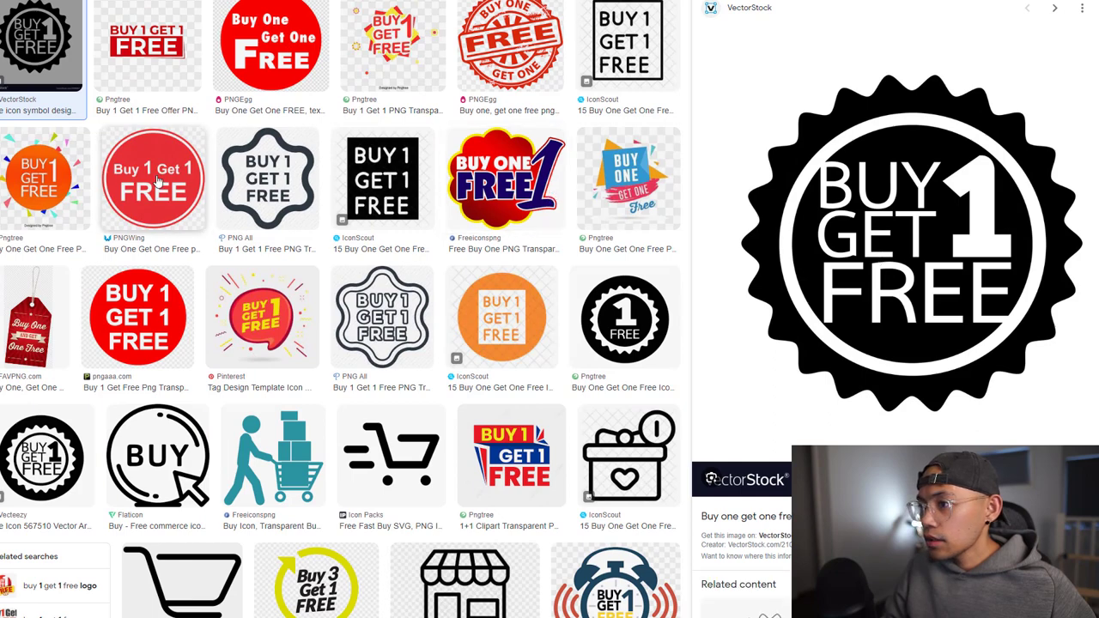
{"action": "left_click", "coordinate": [267, 178]}
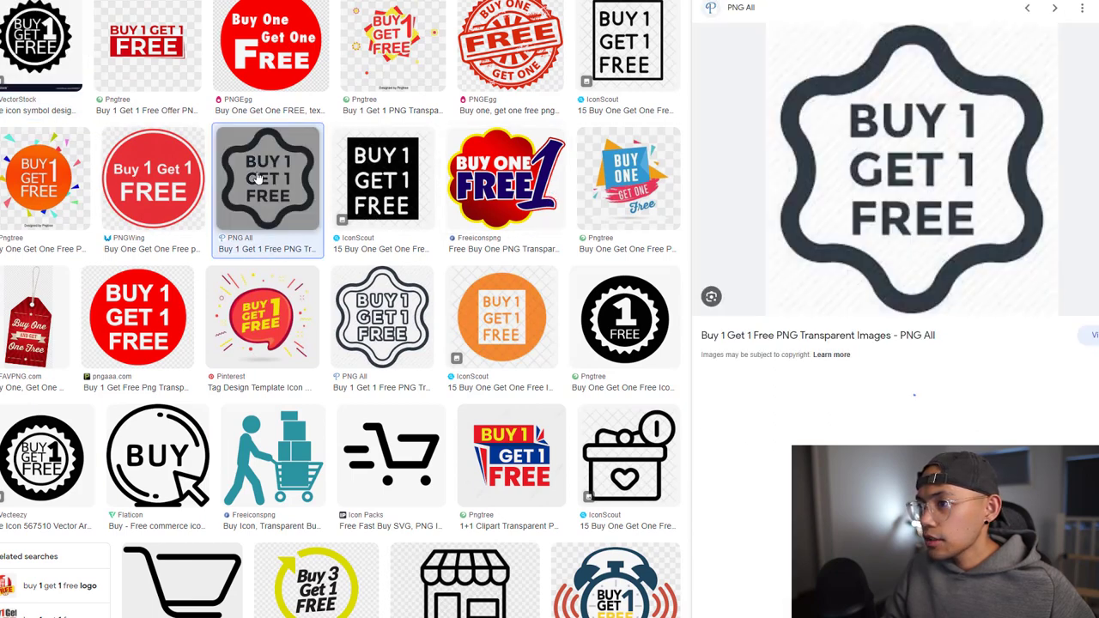
{"action": "key", "text": "Escape"}
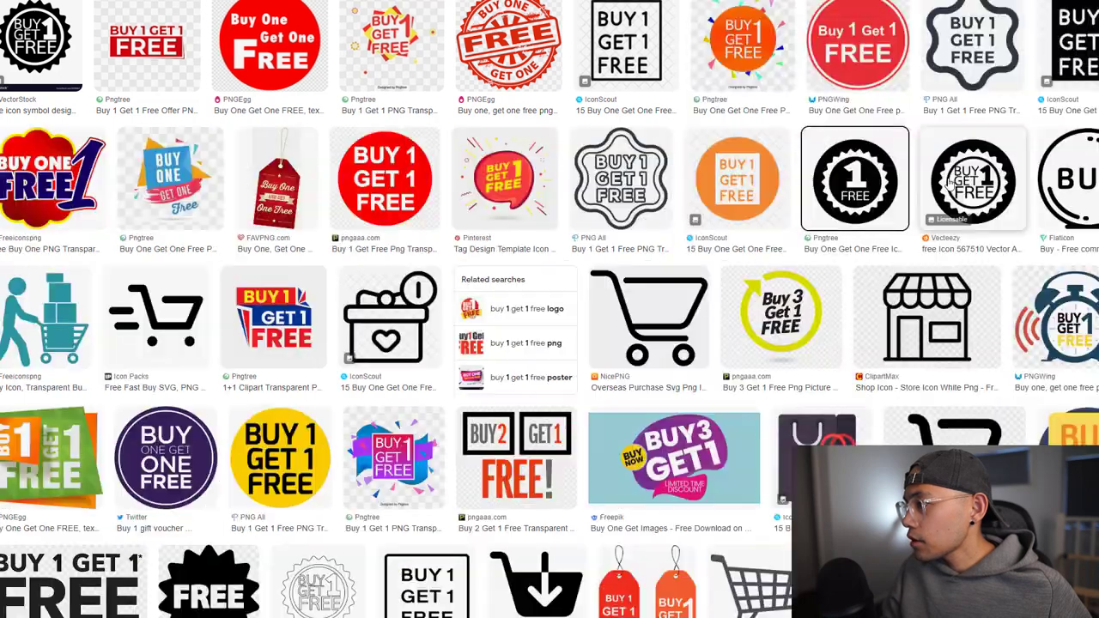
{"action": "left_click", "coordinate": [949, 183]}
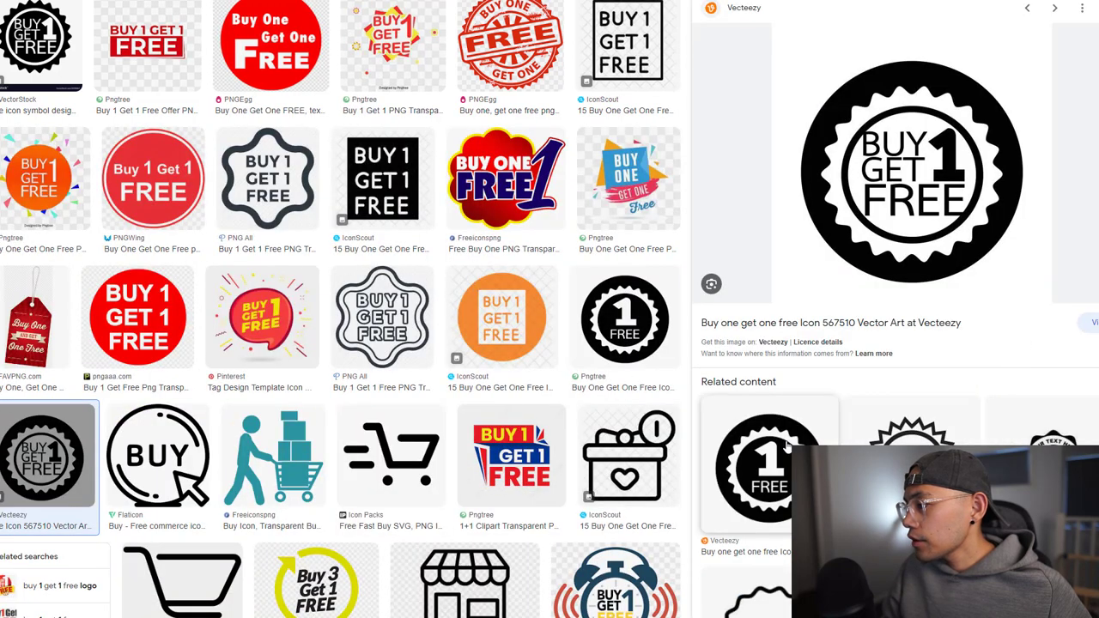
{"action": "left_click", "coordinate": [787, 444]}
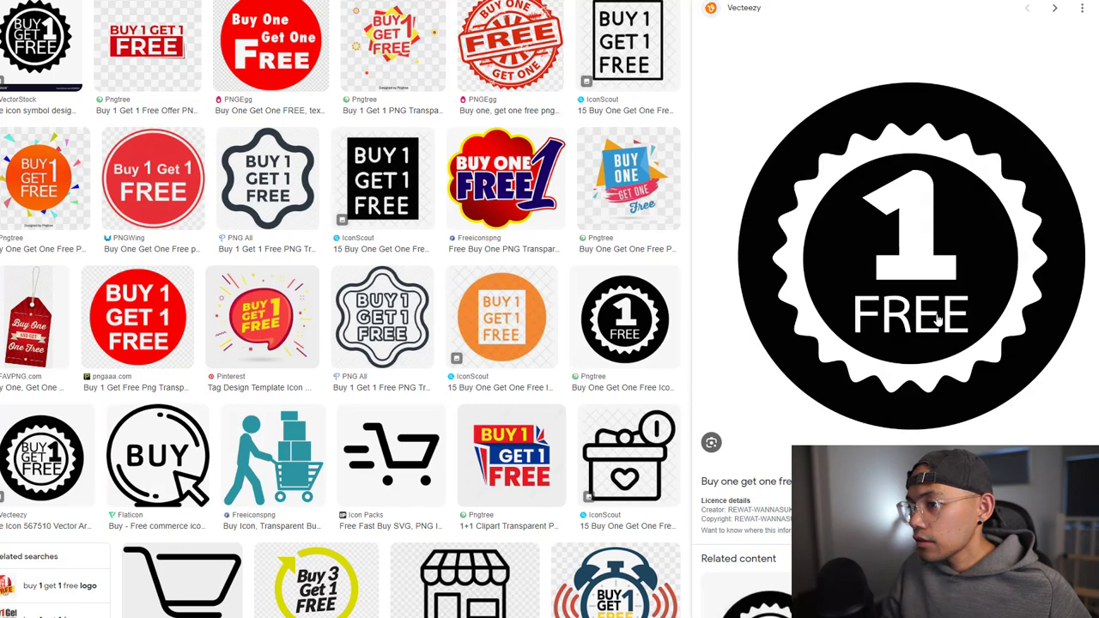
{"action": "key", "text": "Escape"}
{"action": "scroll", "coordinate": [865, 348], "scroll_direction": "down", "scroll_amount": 2}
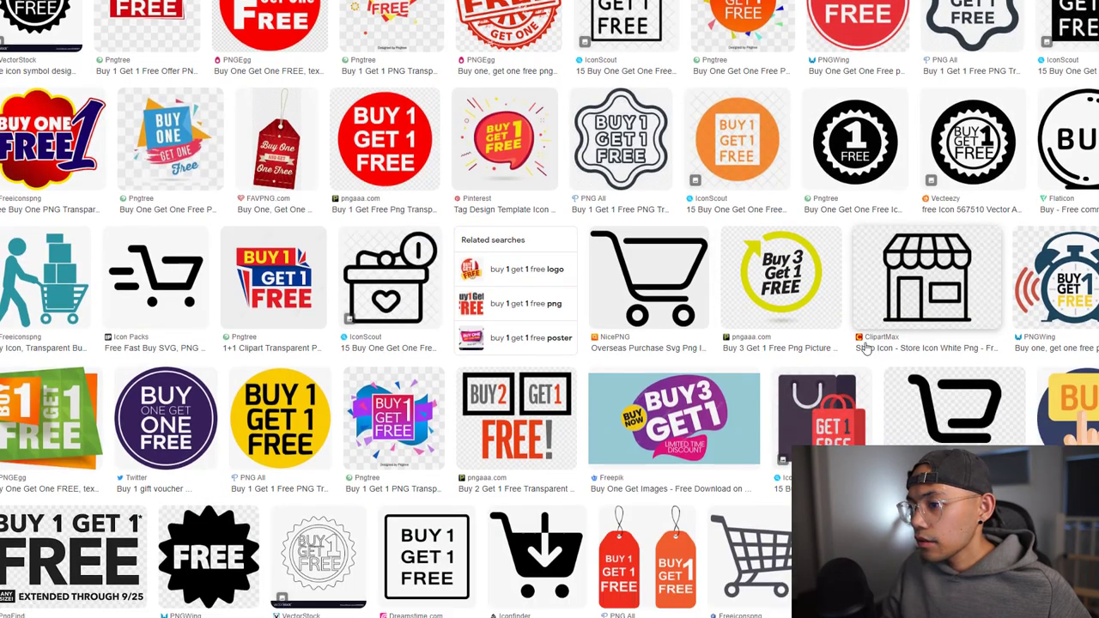
Save the purple Buy One Get One Free badge image to the computer as a PNG
{"action": "left_click", "coordinate": [165, 345]}
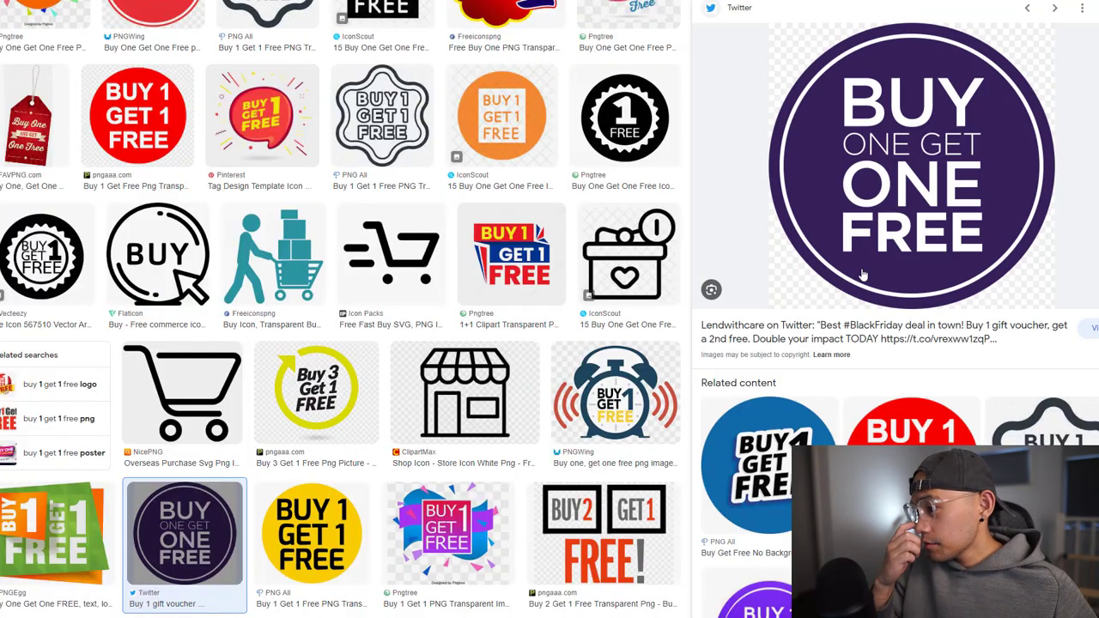
{"action": "right_click", "coordinate": [903, 210]}
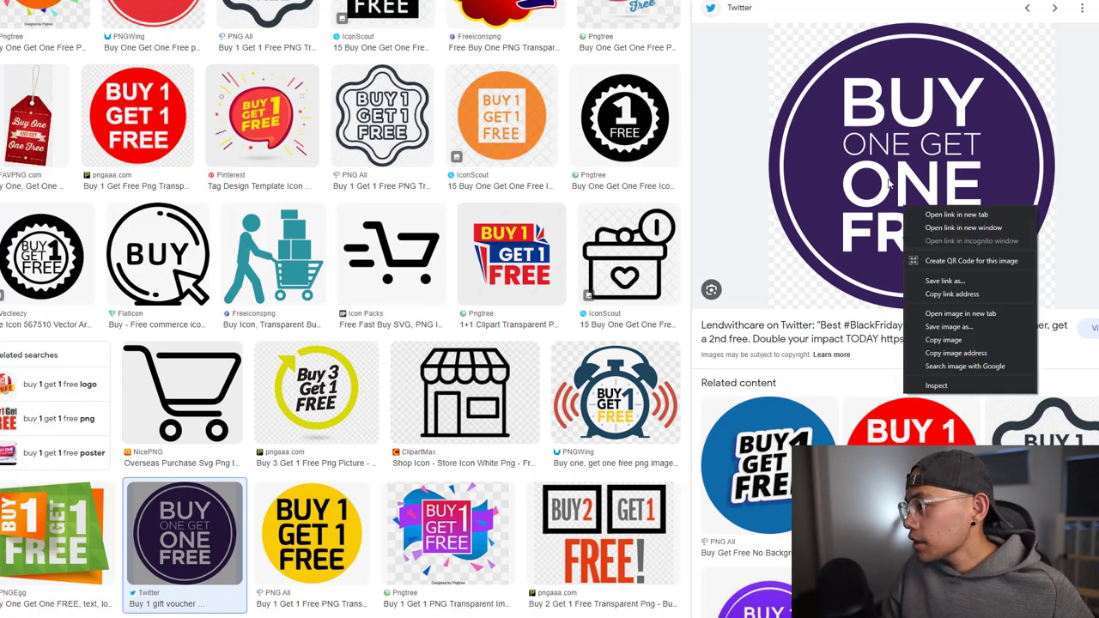
{"action": "left_click", "coordinate": [955, 330]}
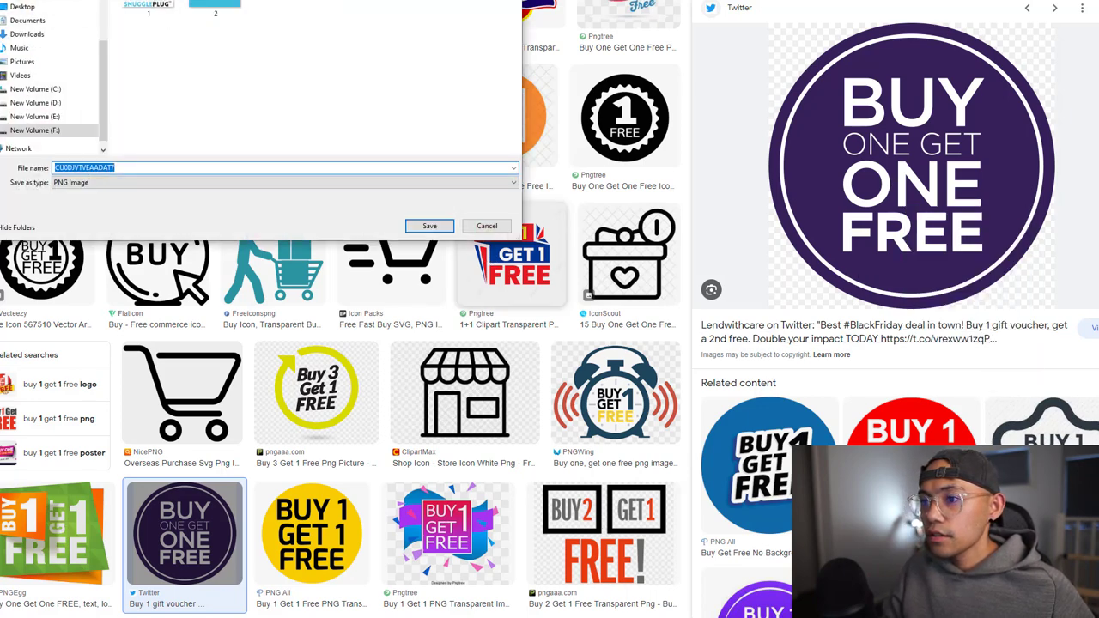
{"action": "left_click", "coordinate": [428, 227]}
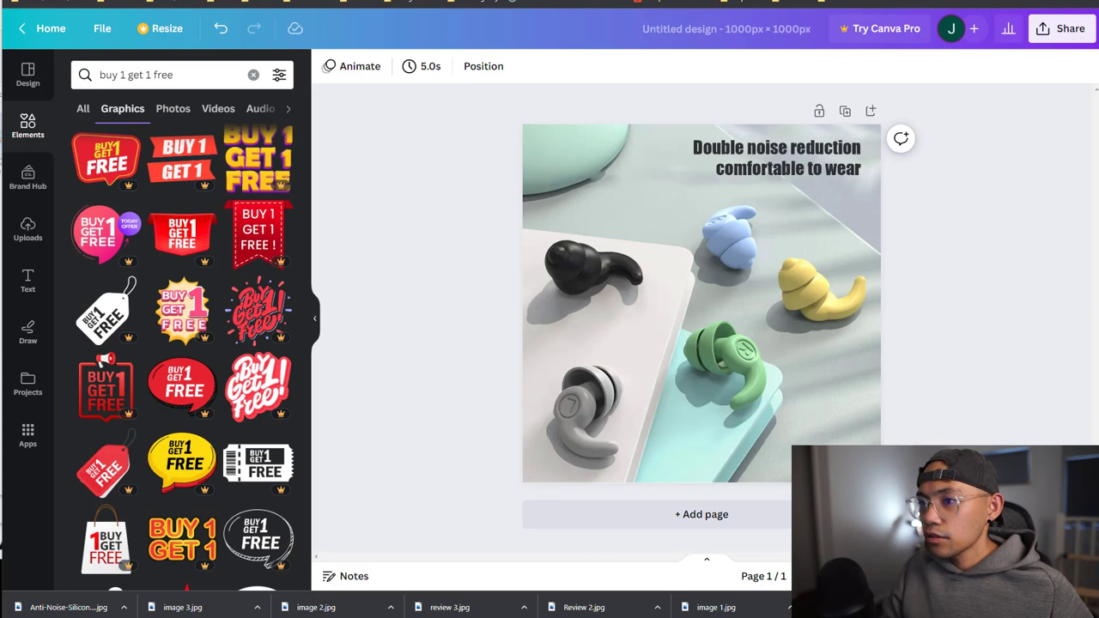
Upload the purple badge and place it small in the photo's top-left corner
{"action": "left_click", "coordinate": [27, 230]}
{"action": "left_click", "coordinate": [218, 119]}
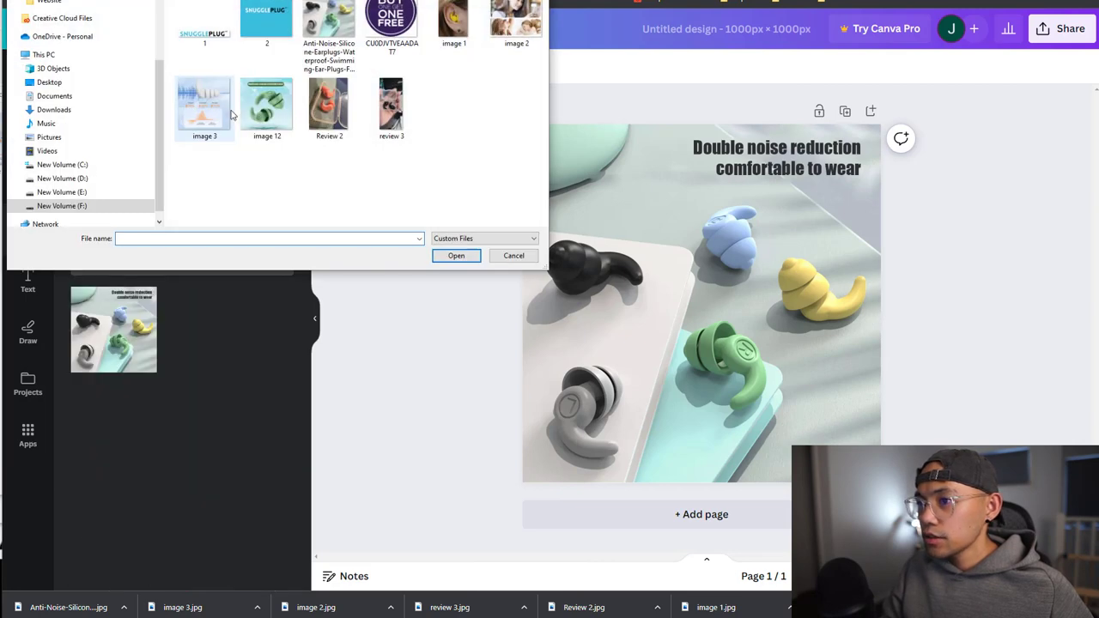
{"action": "left_click", "coordinate": [378, 13]}
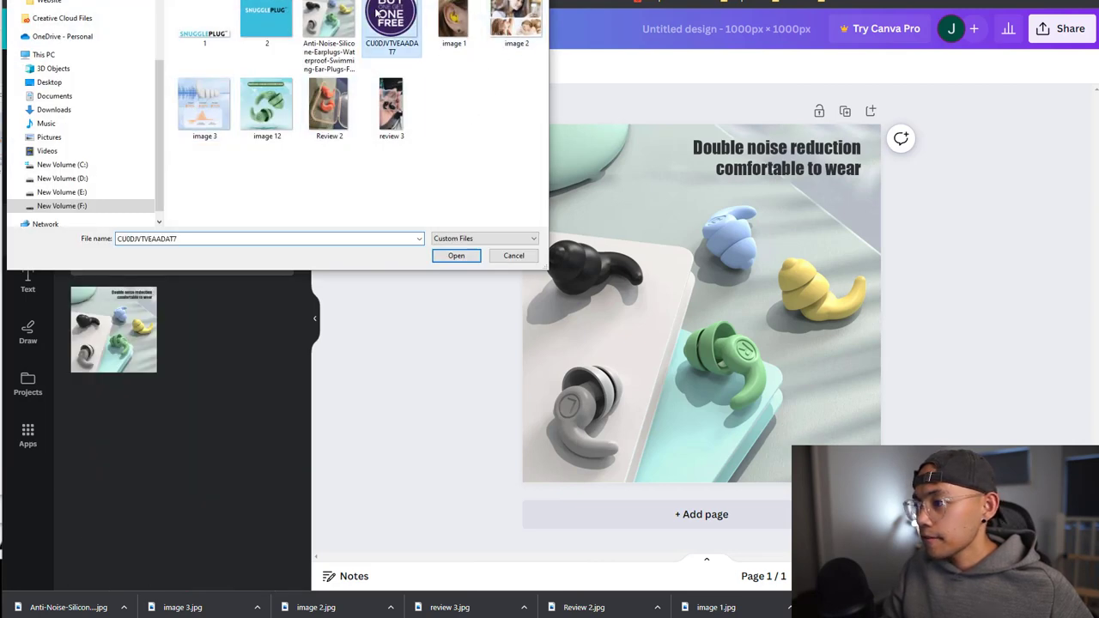
{"action": "double_click", "coordinate": [378, 13]}
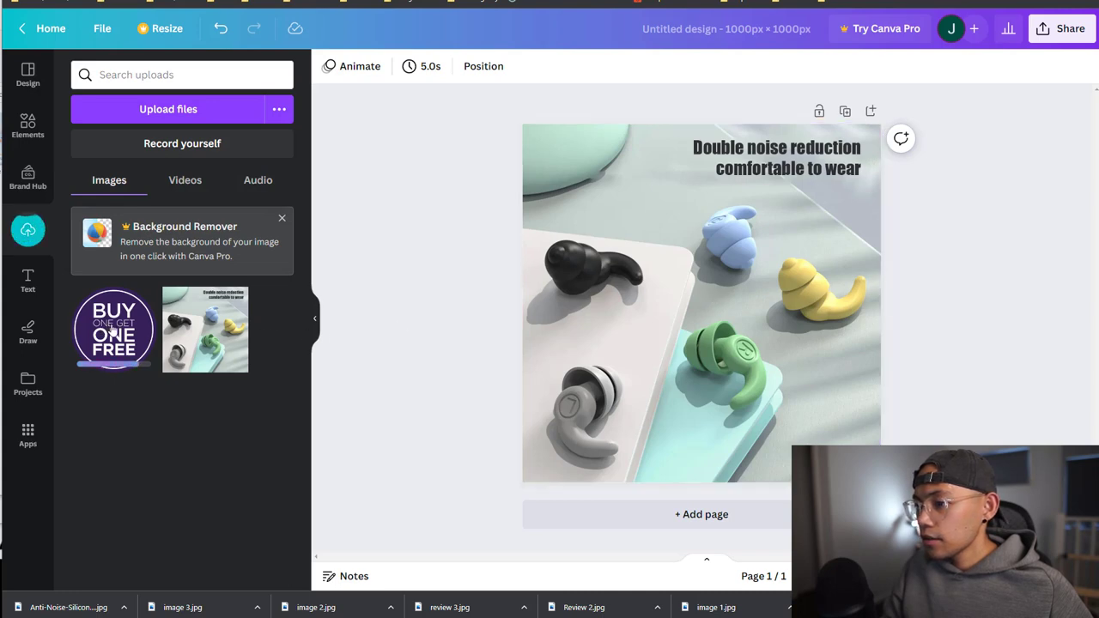
{"action": "left_click", "coordinate": [111, 331]}
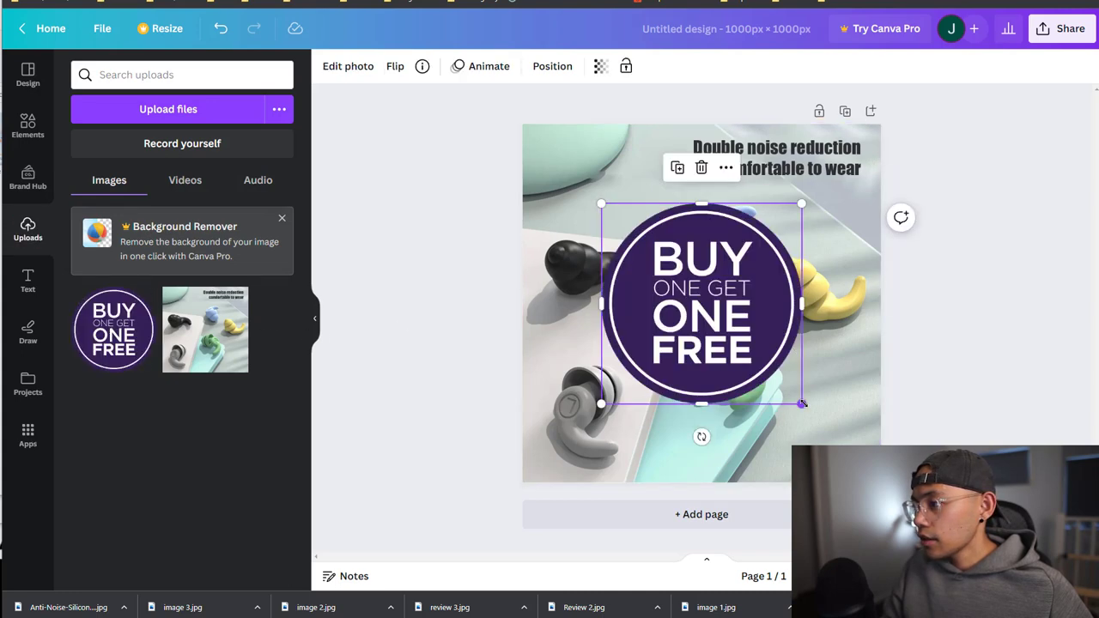
{"action": "left_click_drag", "start_coordinate": [801, 404], "coordinate": [571, 174]}
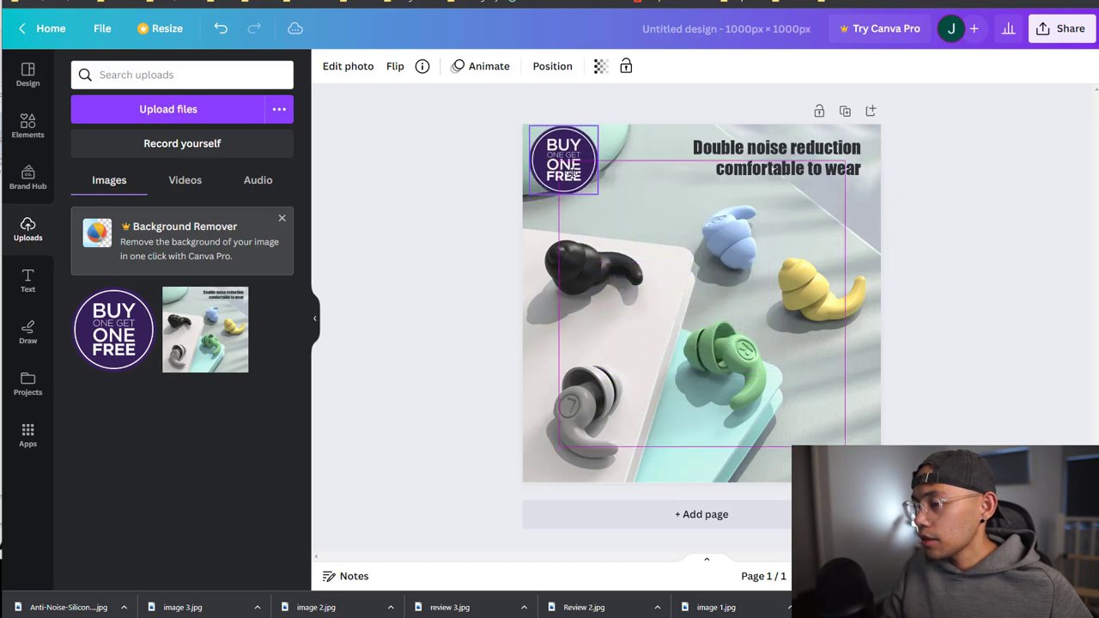
{"action": "left_click", "coordinate": [917, 289]}
Download the design as a JPG file
{"action": "left_click", "coordinate": [1061, 28]}
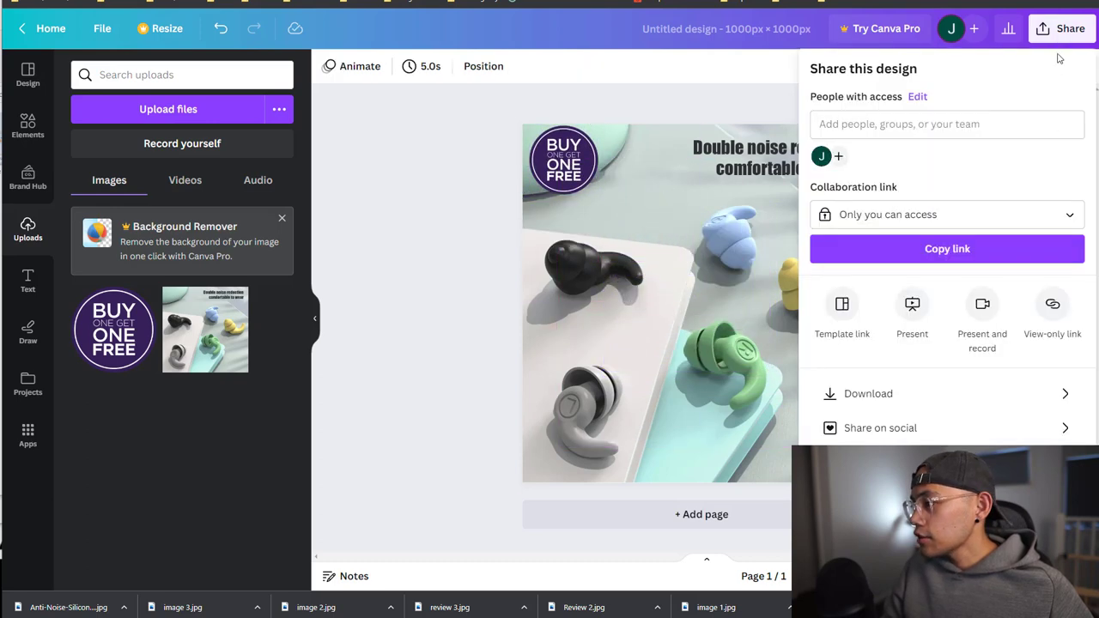
{"action": "left_click", "coordinate": [884, 397]}
{"action": "left_click", "coordinate": [904, 142]}
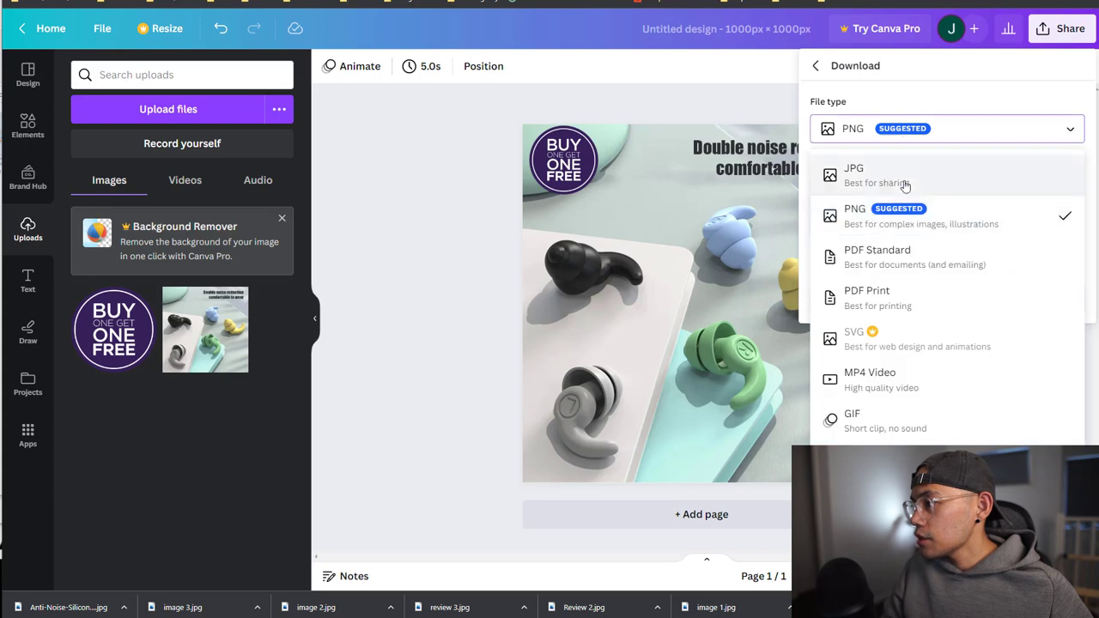
{"action": "left_click", "coordinate": [902, 183]}
{"action": "left_click", "coordinate": [945, 309]}
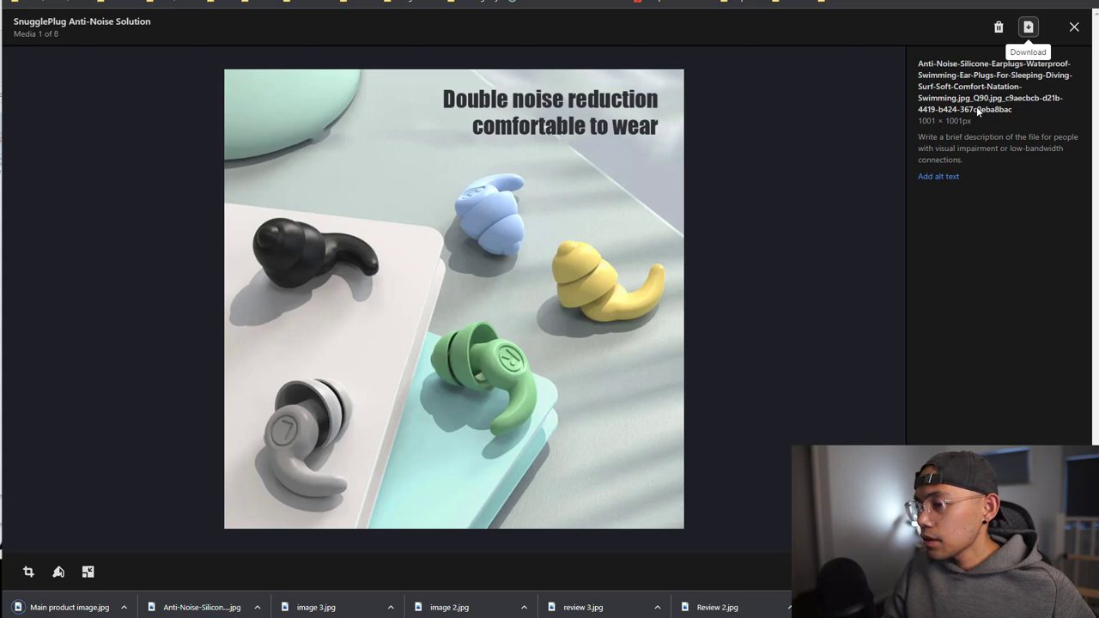
Upload 'Main product image', delete the old main photo, and move the new one first
{"action": "left_click", "coordinate": [1073, 28]}
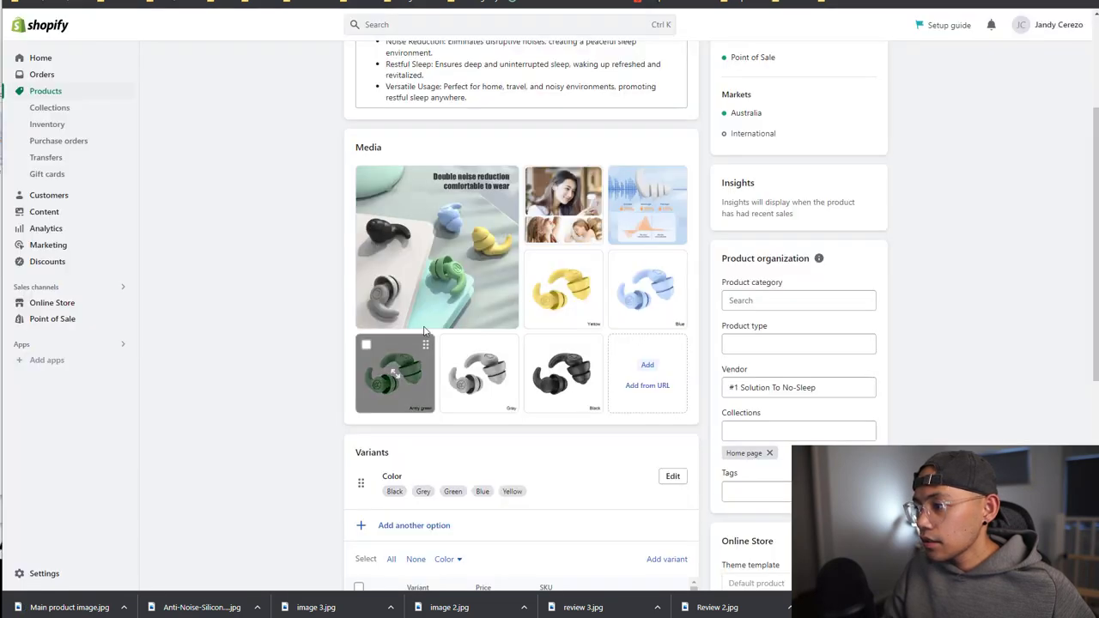
{"action": "left_click", "coordinate": [648, 365]}
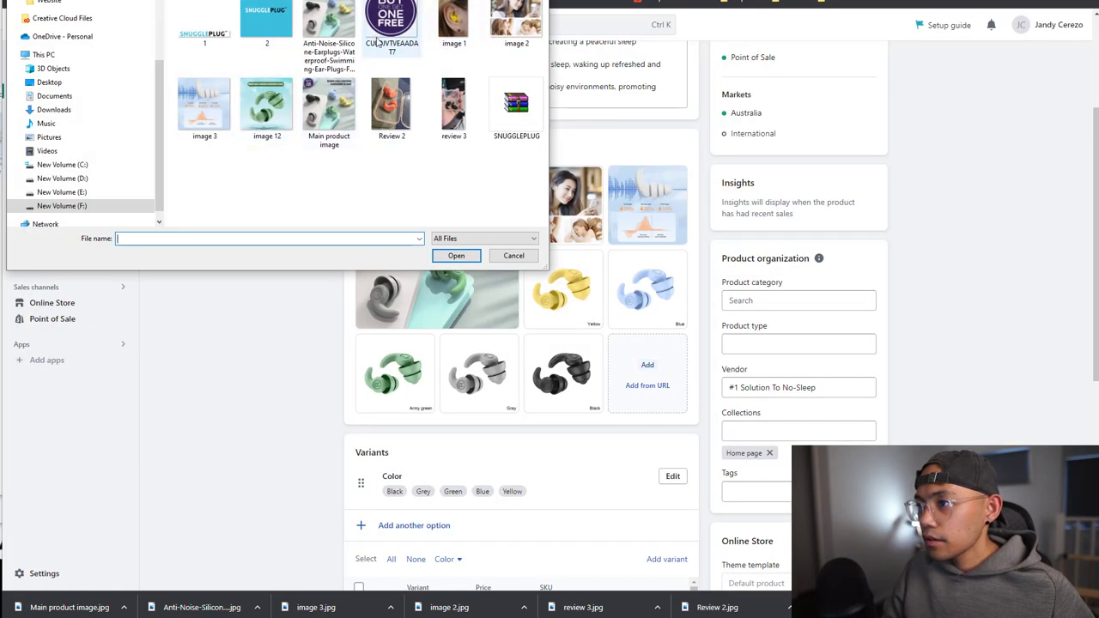
{"action": "left_click", "coordinate": [334, 91]}
{"action": "double_click", "coordinate": [334, 91]}
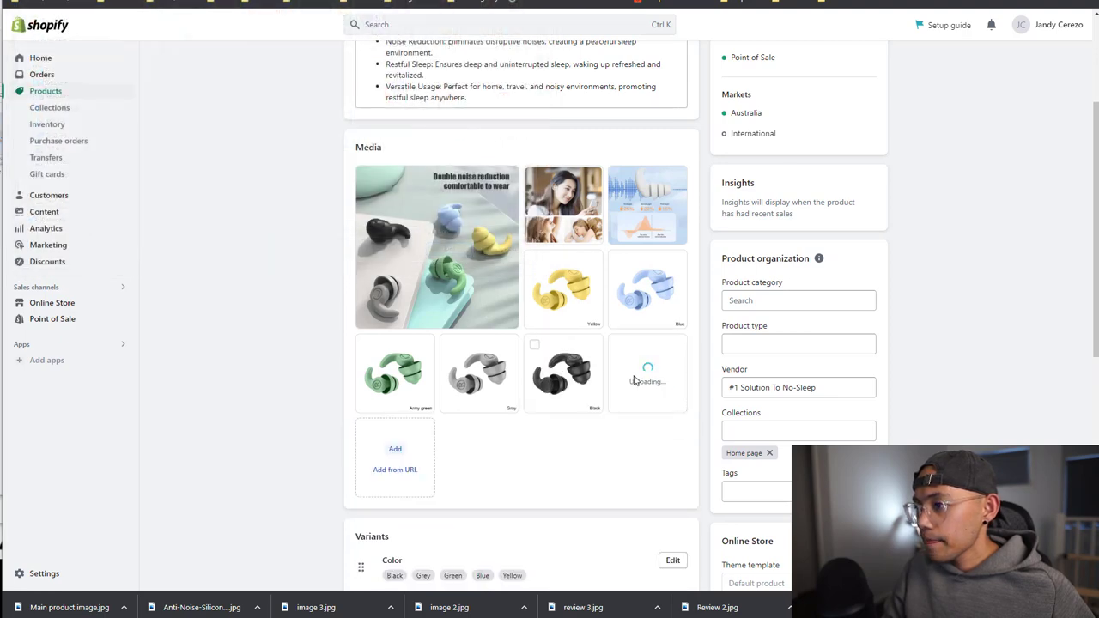
{"action": "left_click", "coordinate": [366, 178]}
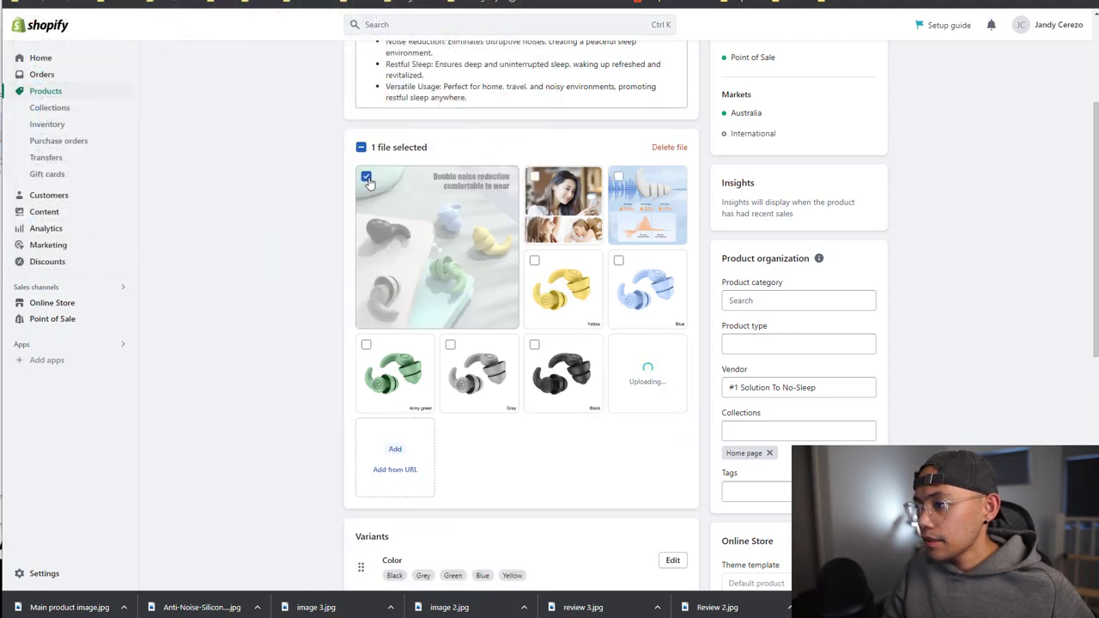
{"action": "left_click", "coordinate": [668, 147]}
{"action": "left_click", "coordinate": [695, 336]}
{"action": "left_click_drag", "start_coordinate": [563, 373], "coordinate": [444, 238]}
Set the badged photo as the Black variant image, save, and preview the product
{"action": "scroll", "coordinate": [344, 435], "scroll_direction": "down", "scroll_amount": 3}
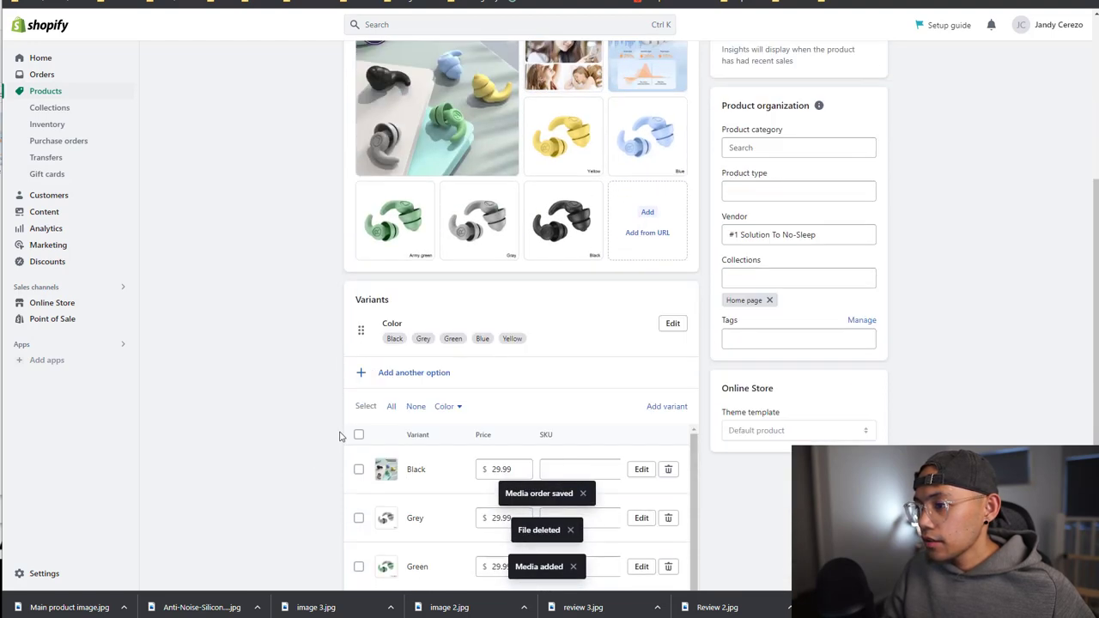
{"action": "left_click", "coordinate": [387, 356]}
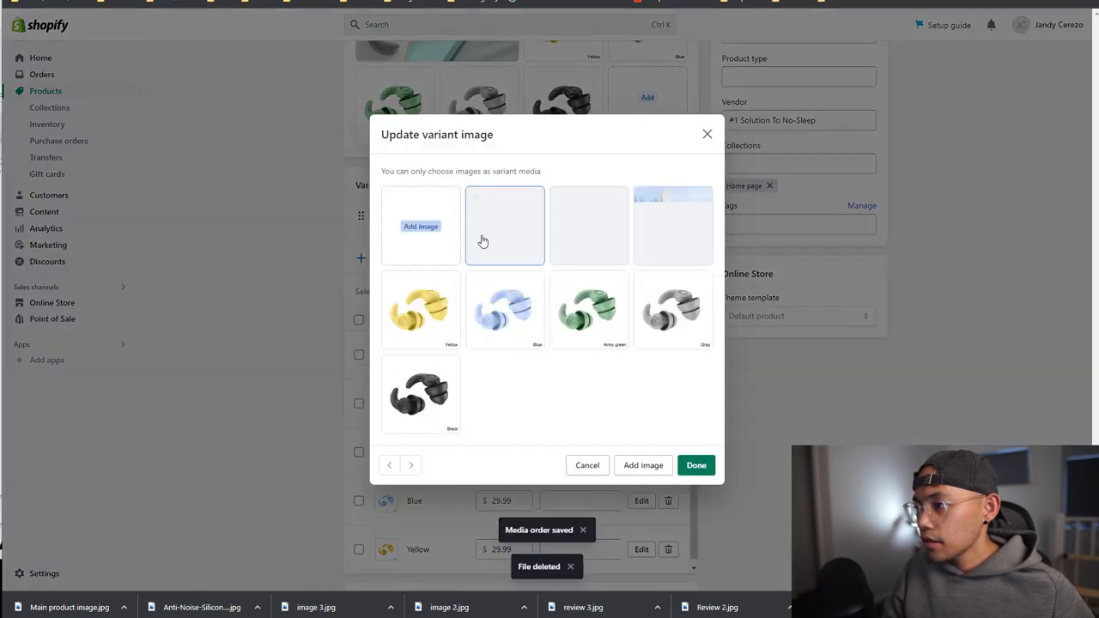
{"action": "left_click", "coordinate": [505, 232]}
{"action": "left_click", "coordinate": [697, 464]}
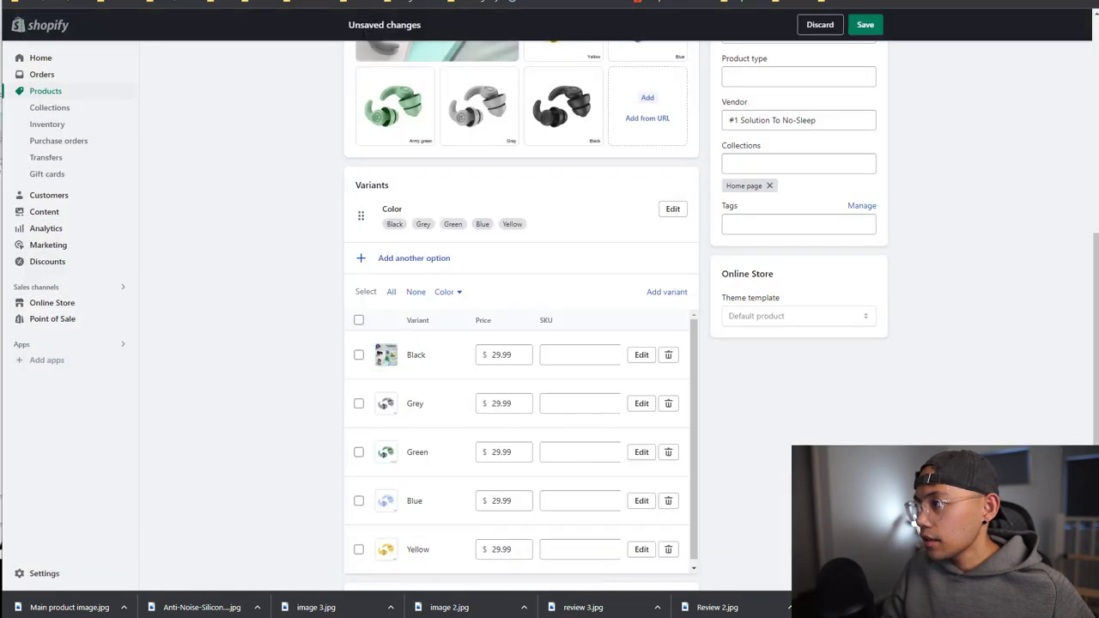
{"action": "left_click", "coordinate": [867, 26]}
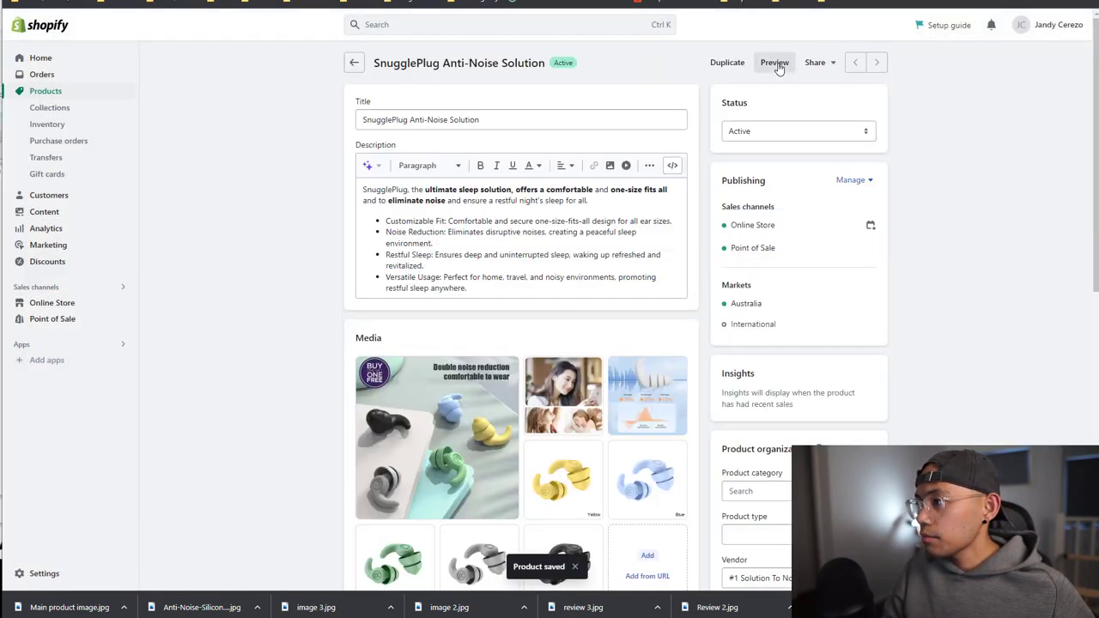
{"action": "left_click", "coordinate": [777, 65]}
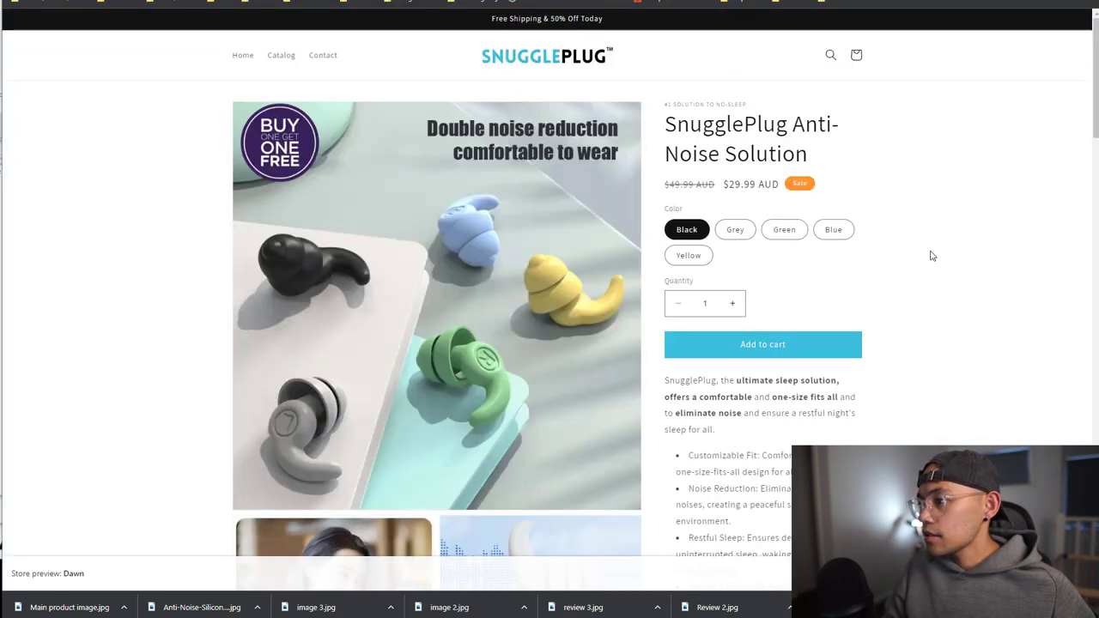
Scroll the SnugglePlug Anti-Noise Solution page and add one Black pair to the cart
{"action": "scroll", "coordinate": [933, 256], "scroll_direction": "down", "scroll_amount": 5}
{"action": "scroll", "coordinate": [934, 251], "scroll_direction": "up", "scroll_amount": 3}
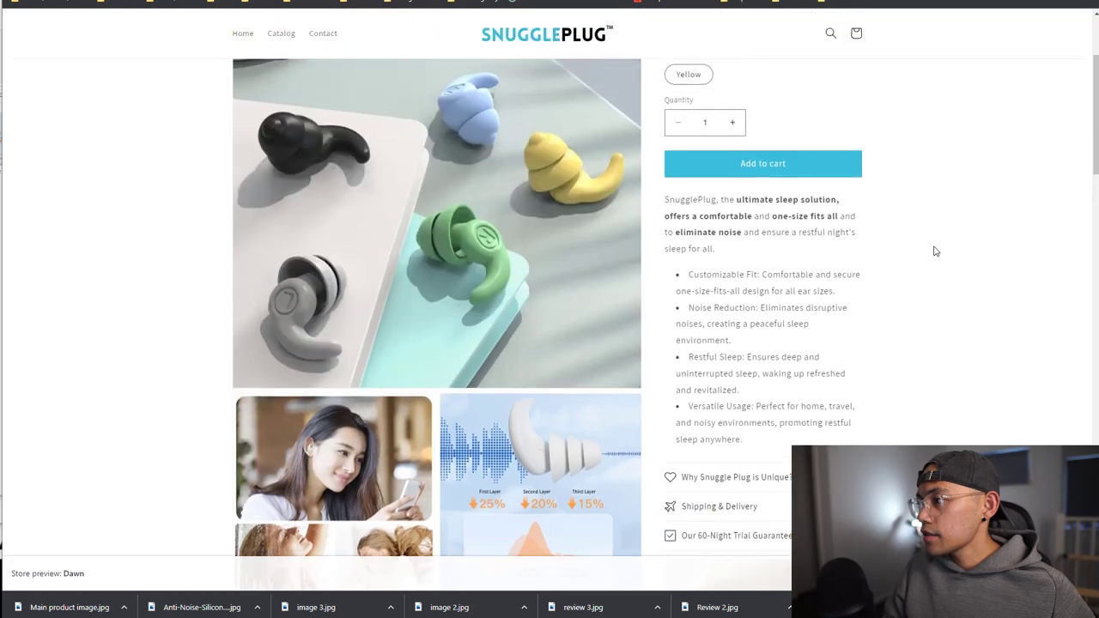
{"action": "scroll", "coordinate": [934, 249], "scroll_direction": "up", "scroll_amount": 3}
{"action": "scroll", "coordinate": [950, 343], "scroll_direction": "down", "scroll_amount": 10}
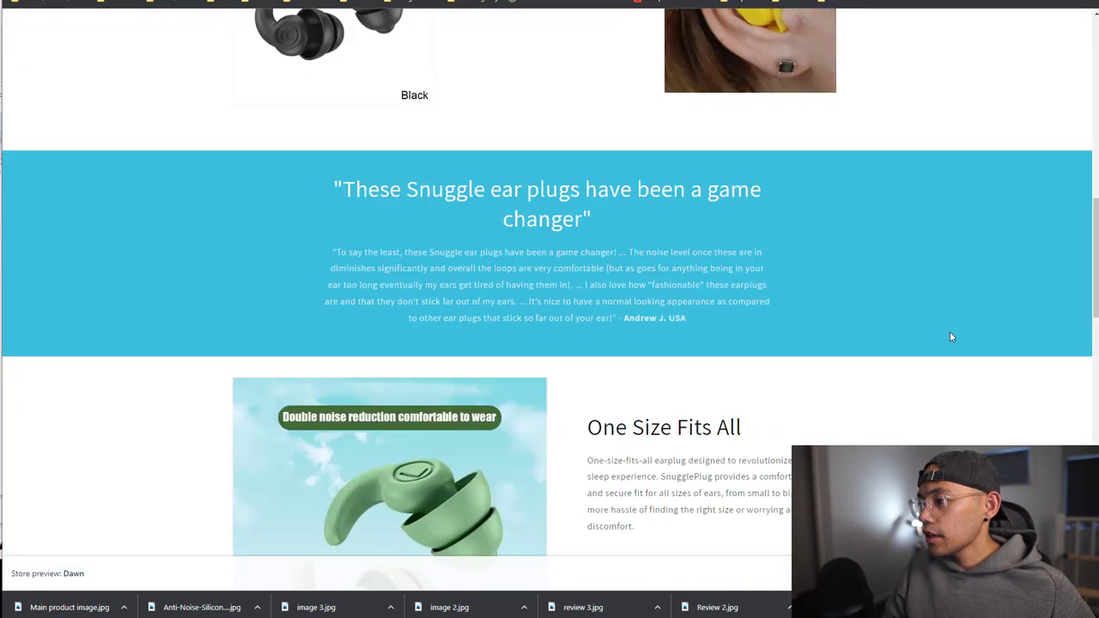
{"action": "scroll", "coordinate": [951, 336], "scroll_direction": "down", "scroll_amount": 12}
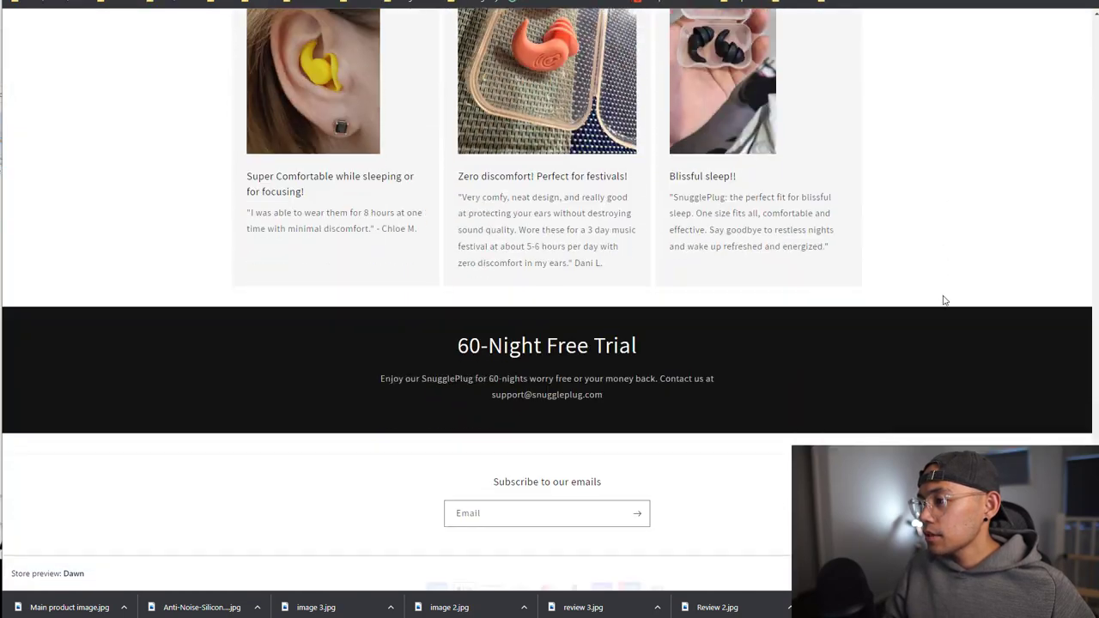
{"action": "scroll", "coordinate": [944, 300], "scroll_direction": "up", "scroll_amount": 15}
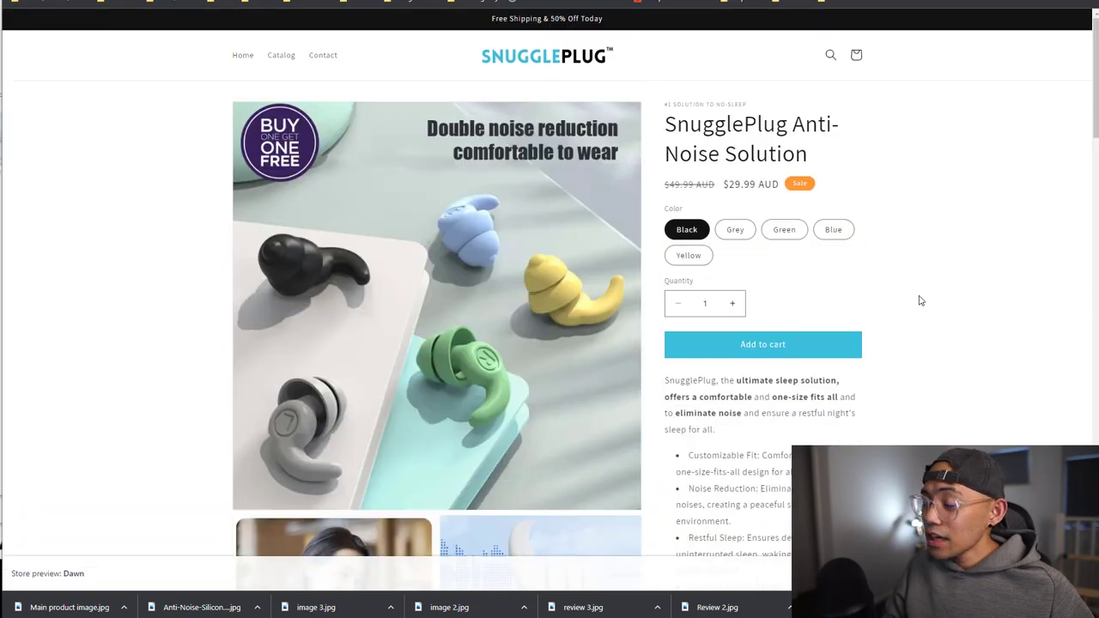
{"action": "scroll", "coordinate": [920, 300], "scroll_direction": "down", "scroll_amount": 15}
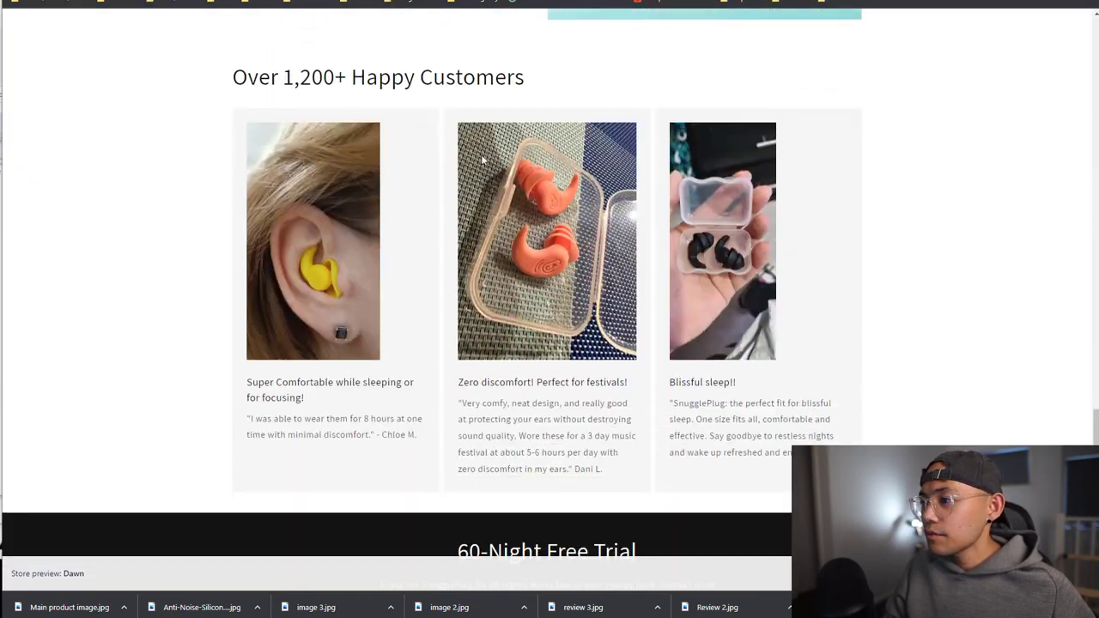
{"action": "scroll", "coordinate": [870, 164], "scroll_direction": "up", "scroll_amount": 15}
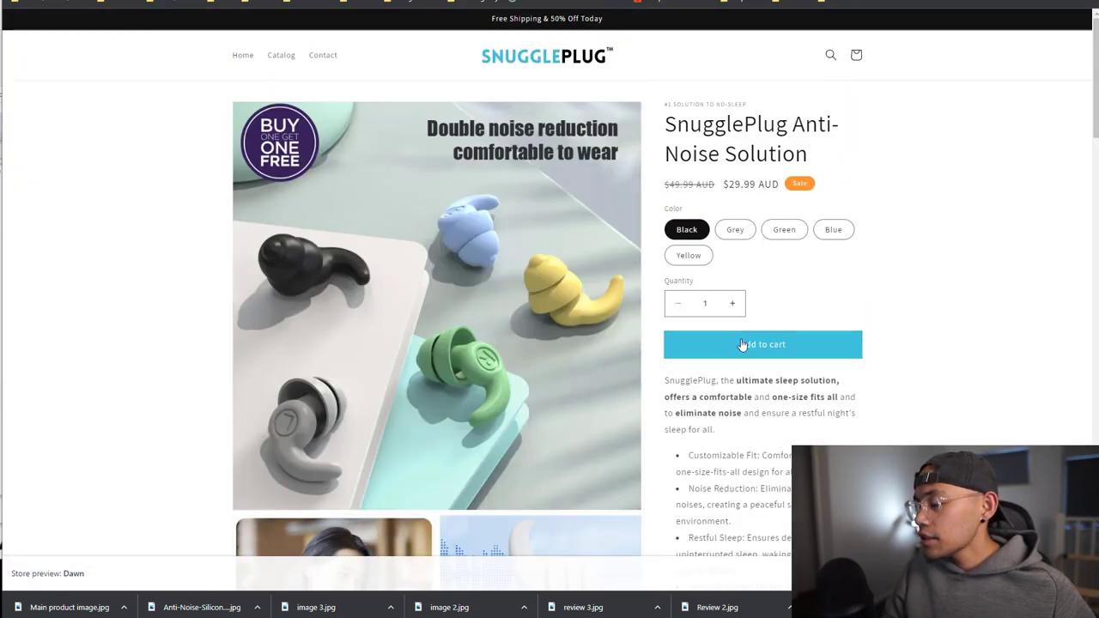
{"action": "left_click", "coordinate": [743, 344]}
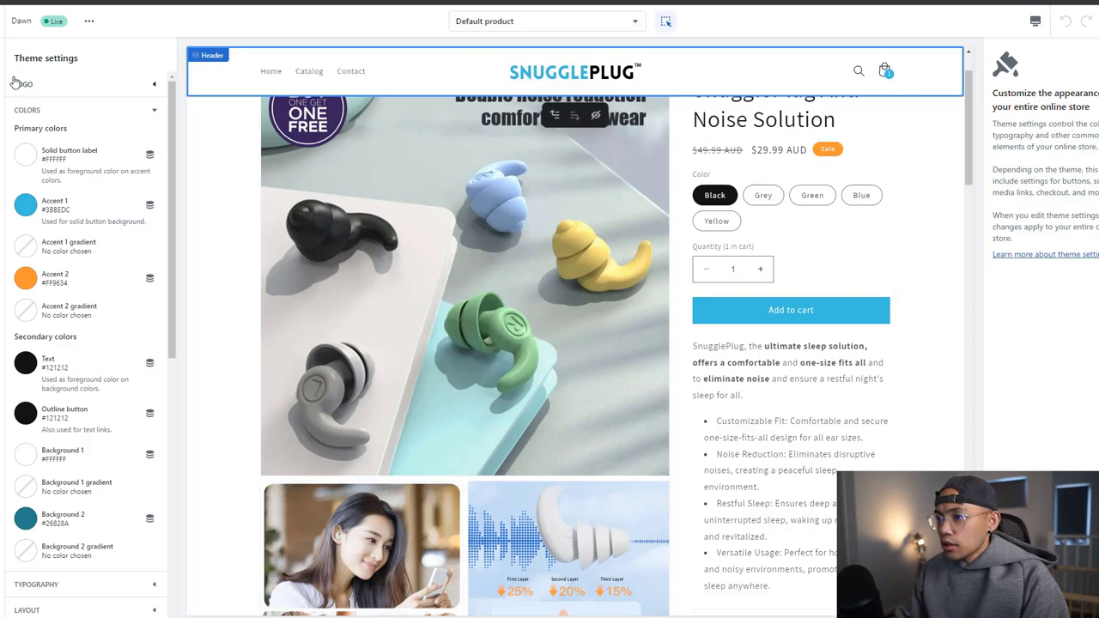
Collapse the colour settings and dismiss the added-to-cart popup notification in the preview
{"action": "left_click", "coordinate": [151, 111]}
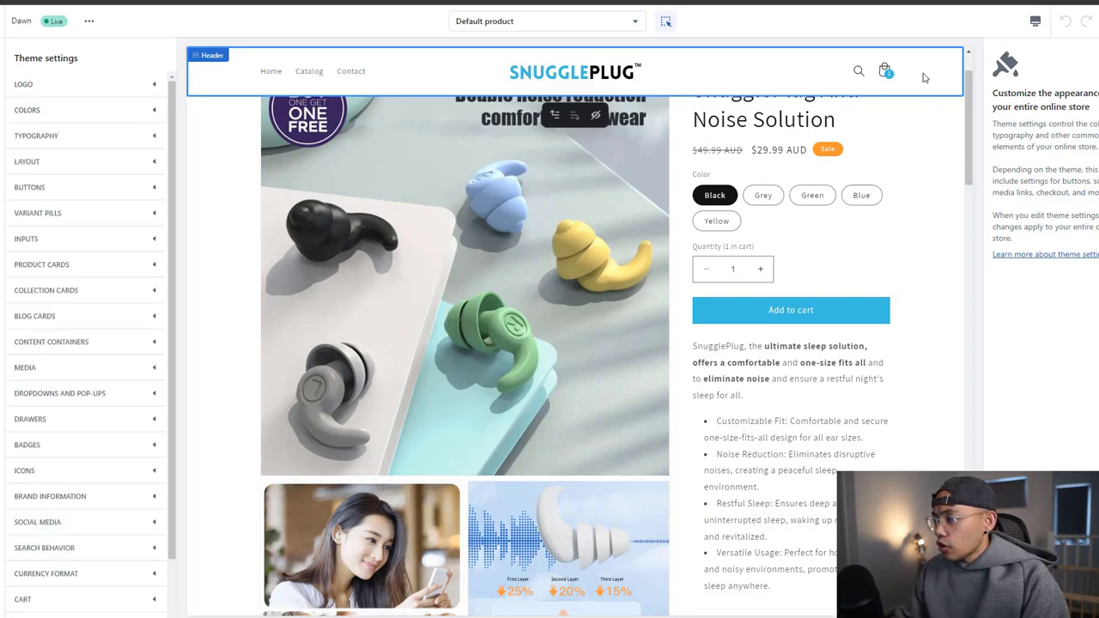
{"action": "left_click", "coordinate": [778, 310]}
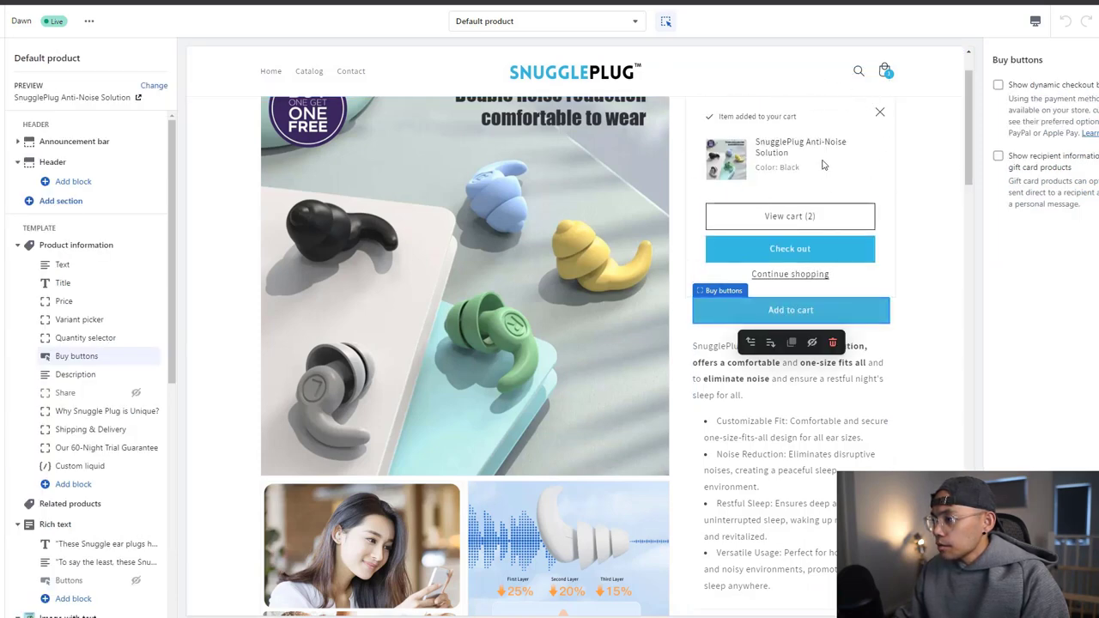
{"action": "left_click", "coordinate": [881, 114]}
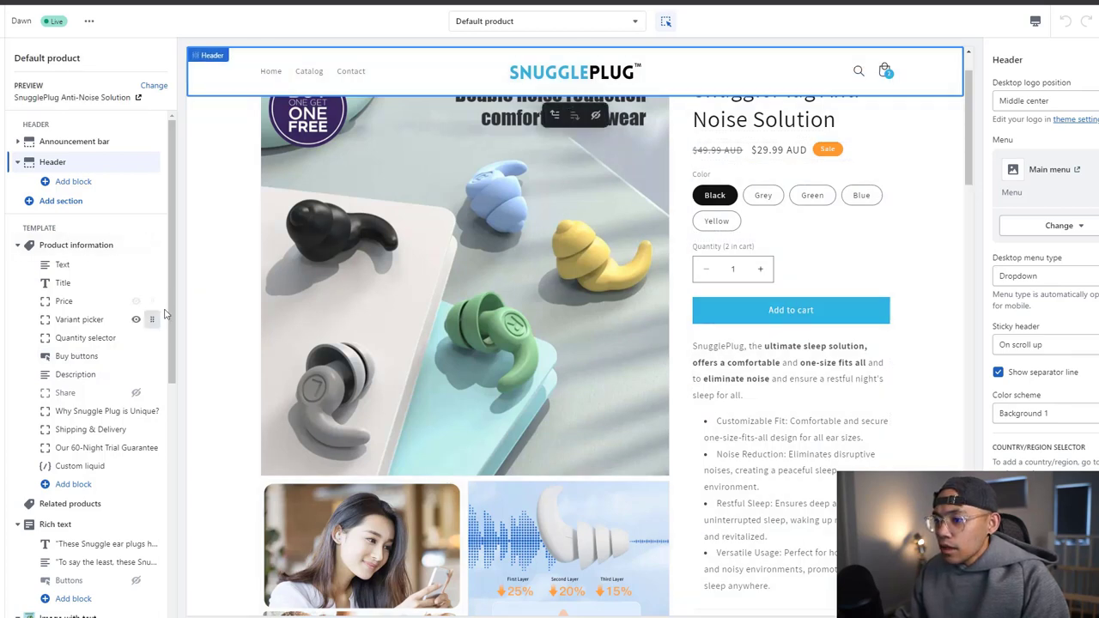
{"action": "scroll", "coordinate": [171, 315], "scroll_direction": "down", "scroll_amount": 1}
{"action": "left_click_drag", "start_coordinate": [175, 315], "coordinate": [179, 329]}
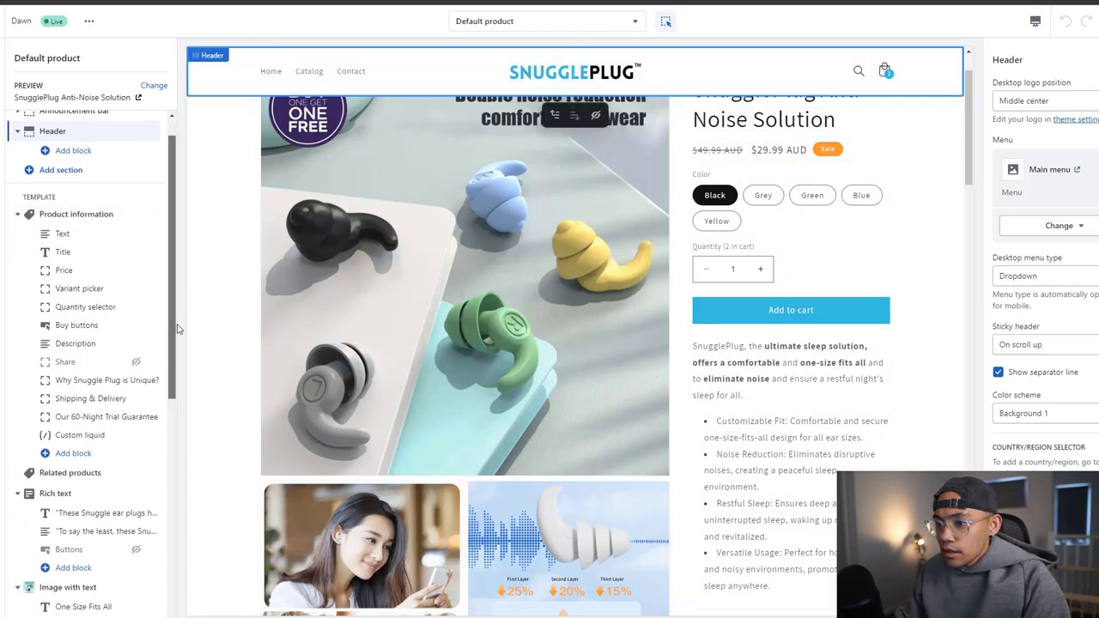
Set the theme's Cart type to Drawer and add the product again to test it
{"action": "left_click", "coordinate": [7, 114]}
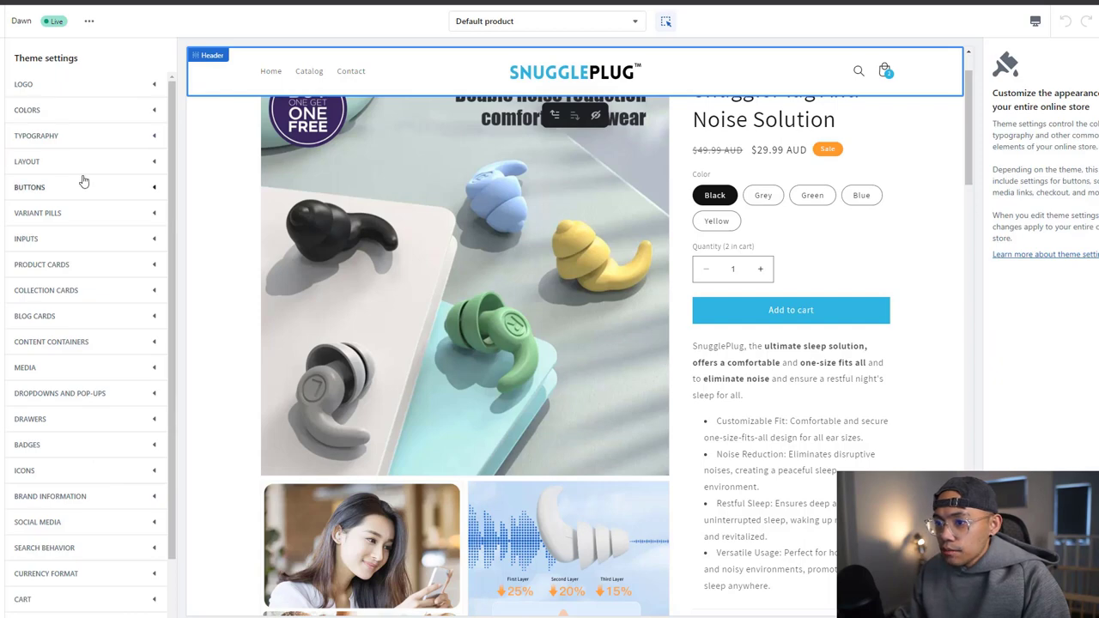
{"action": "left_click", "coordinate": [55, 601]}
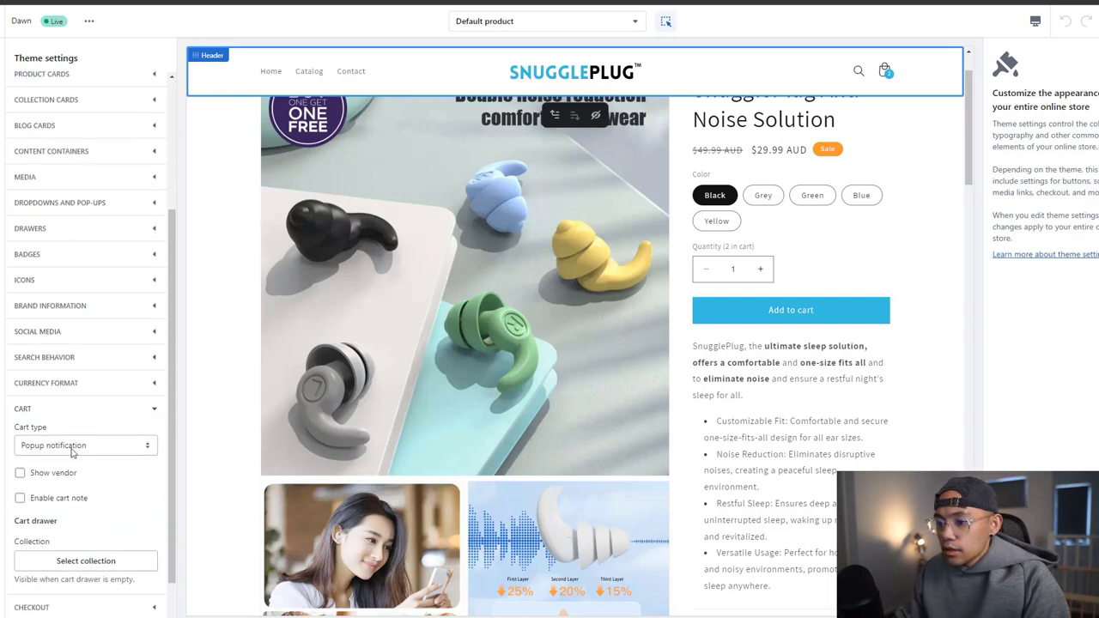
{"action": "left_click", "coordinate": [74, 446]}
{"action": "left_click", "coordinate": [69, 458]}
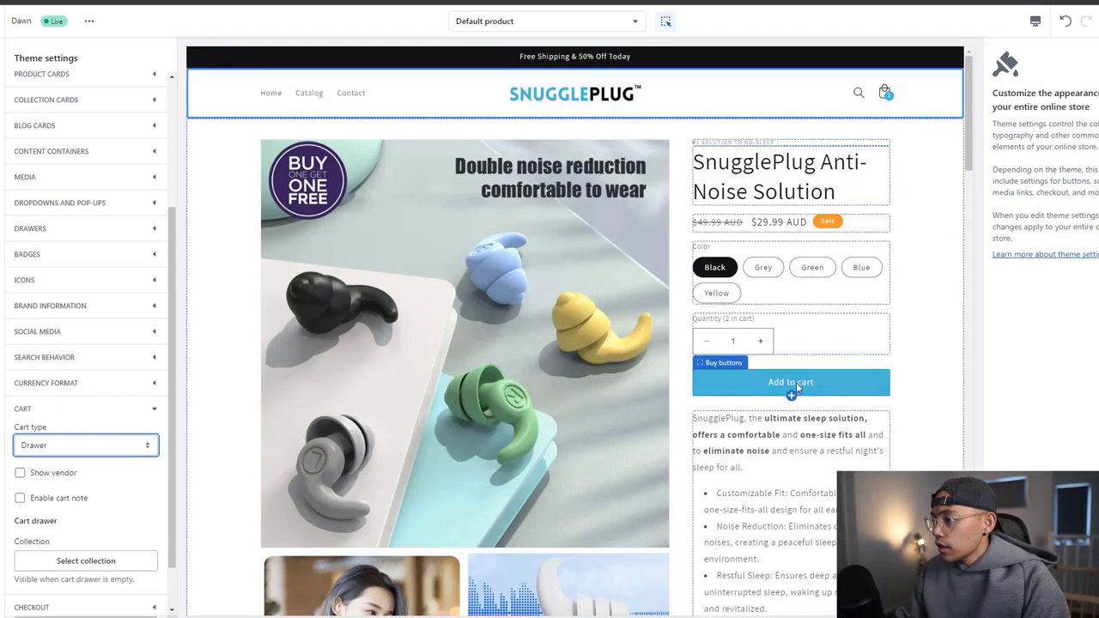
{"action": "left_click", "coordinate": [792, 385]}
{"action": "left_click", "coordinate": [800, 319]}
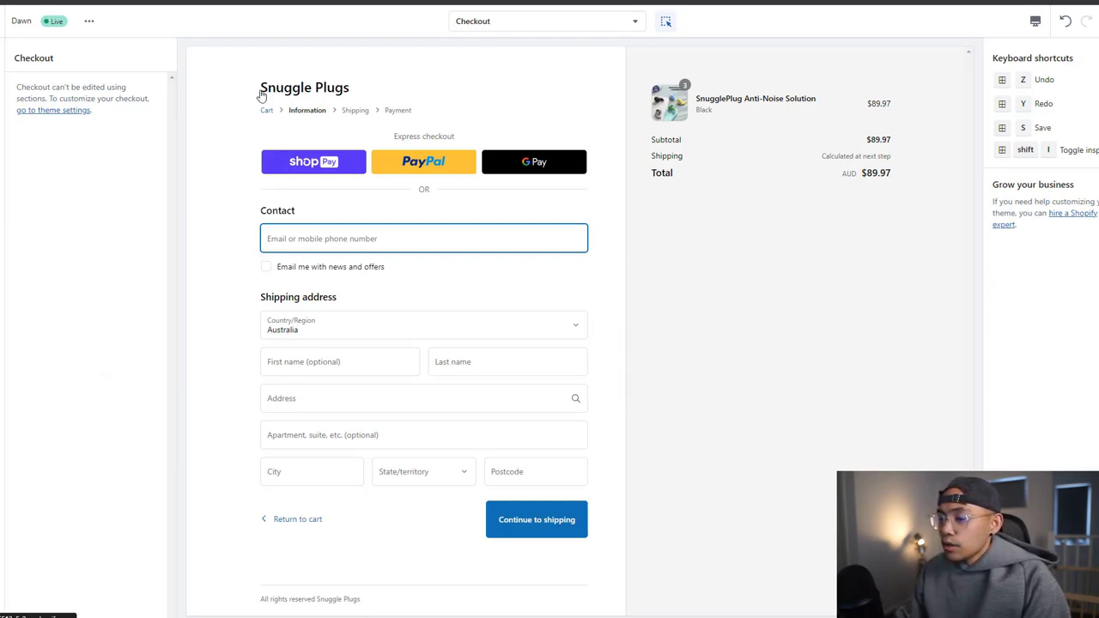
Set the checkout logo in Theme settings to the SnugglePlug image 1.png
{"action": "left_click", "coordinate": [45, 116]}
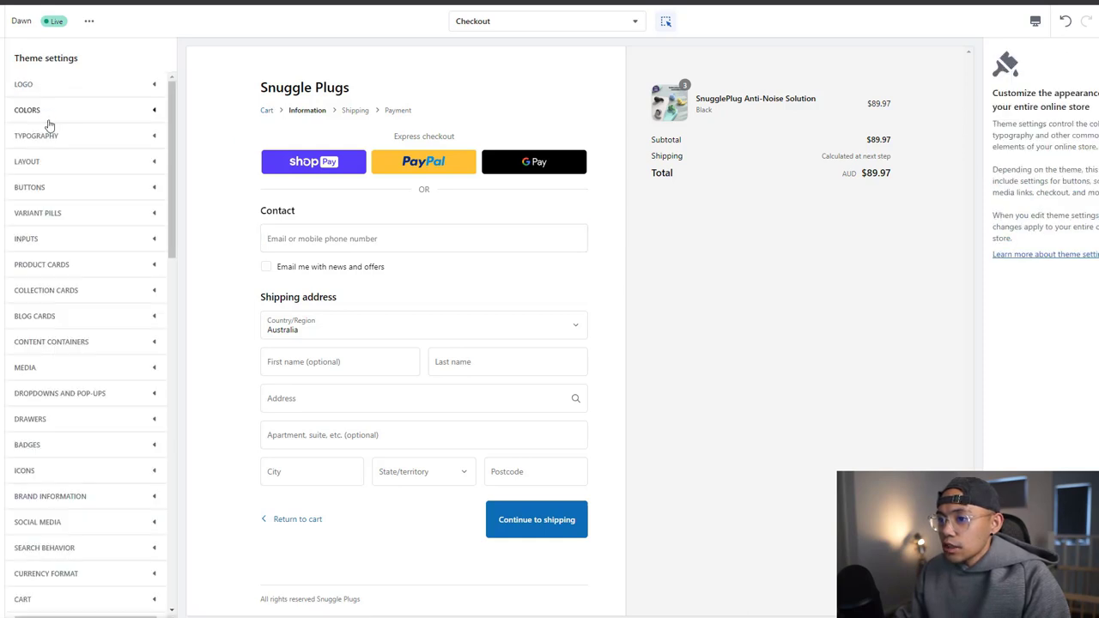
{"action": "scroll", "coordinate": [116, 535], "scroll_direction": "down", "scroll_amount": 2}
{"action": "scroll", "coordinate": [116, 535], "scroll_direction": "down", "scroll_amount": 2}
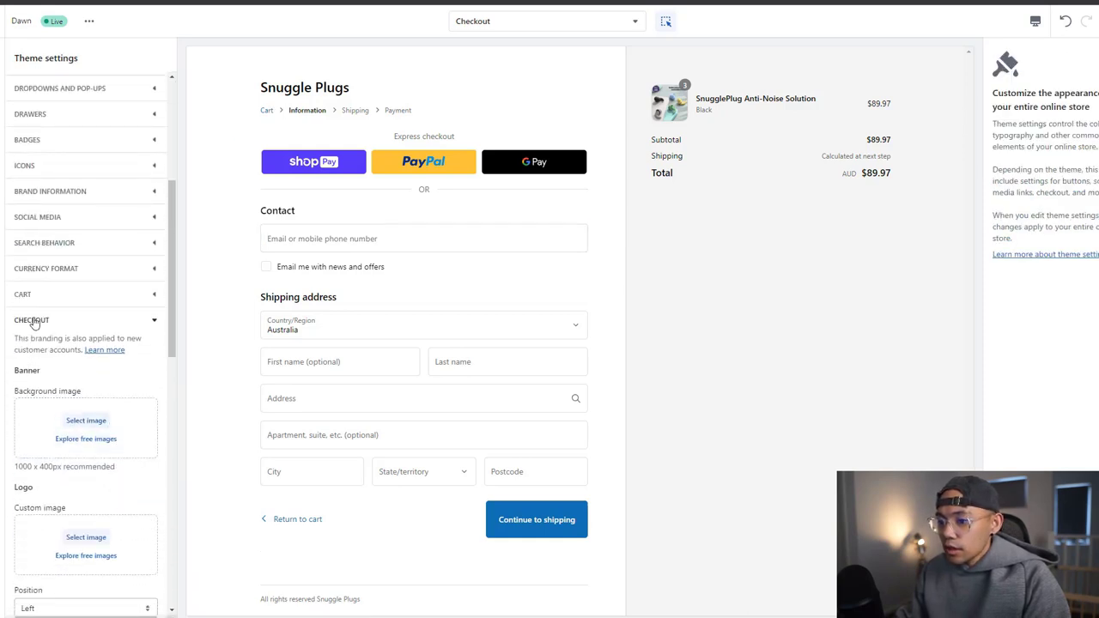
{"action": "scroll", "coordinate": [73, 477], "scroll_direction": "down", "scroll_amount": 2}
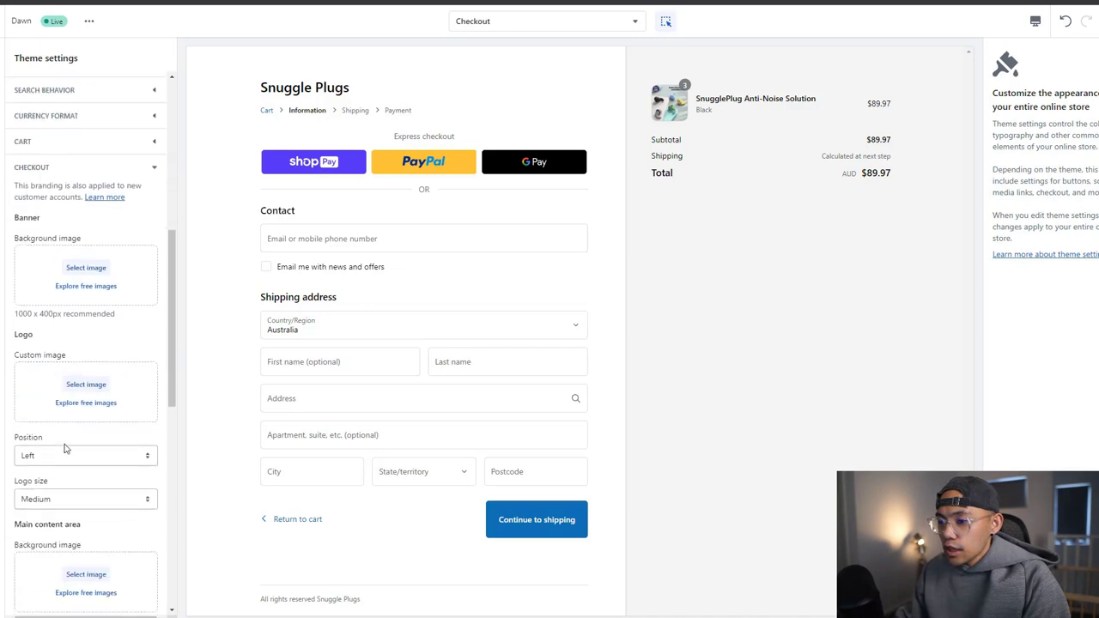
{"action": "left_click", "coordinate": [86, 387]}
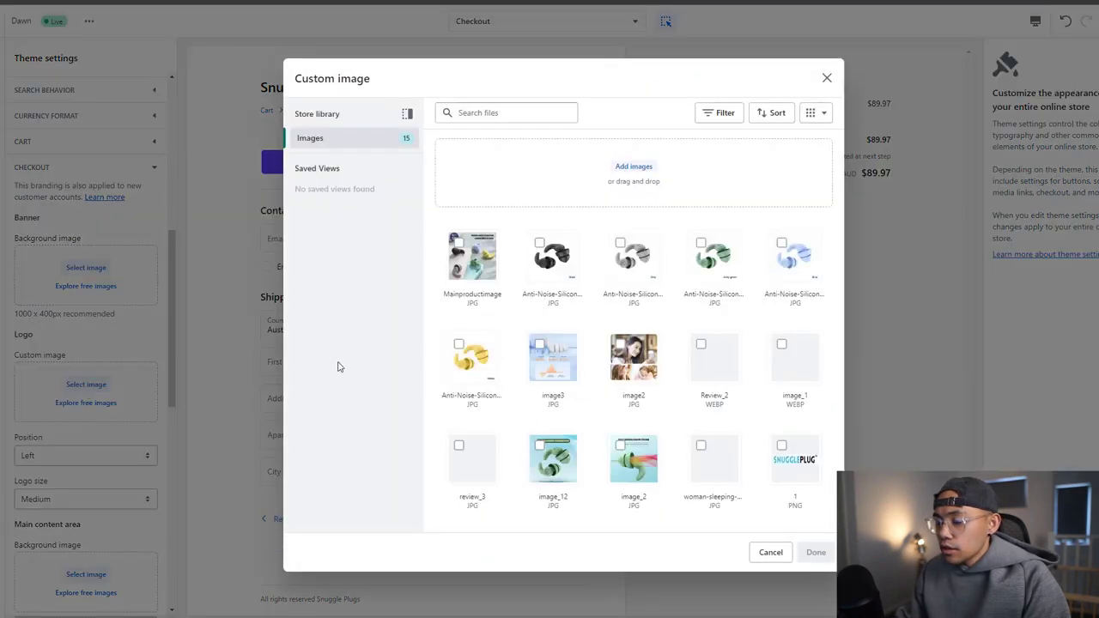
{"action": "left_click", "coordinate": [795, 460]}
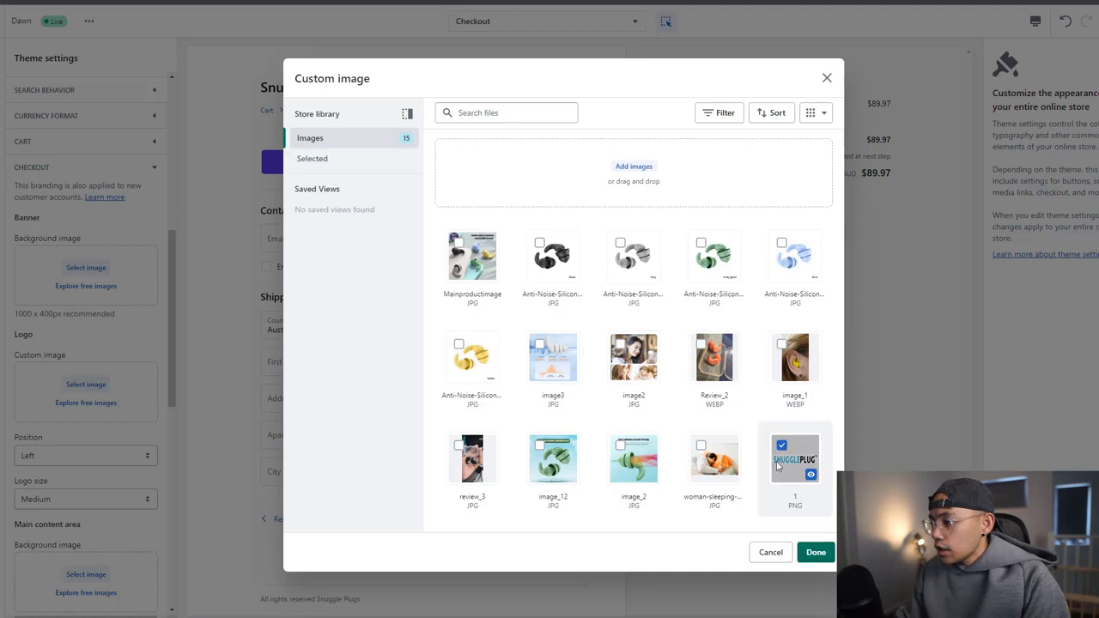
{"action": "left_click", "coordinate": [816, 552]}
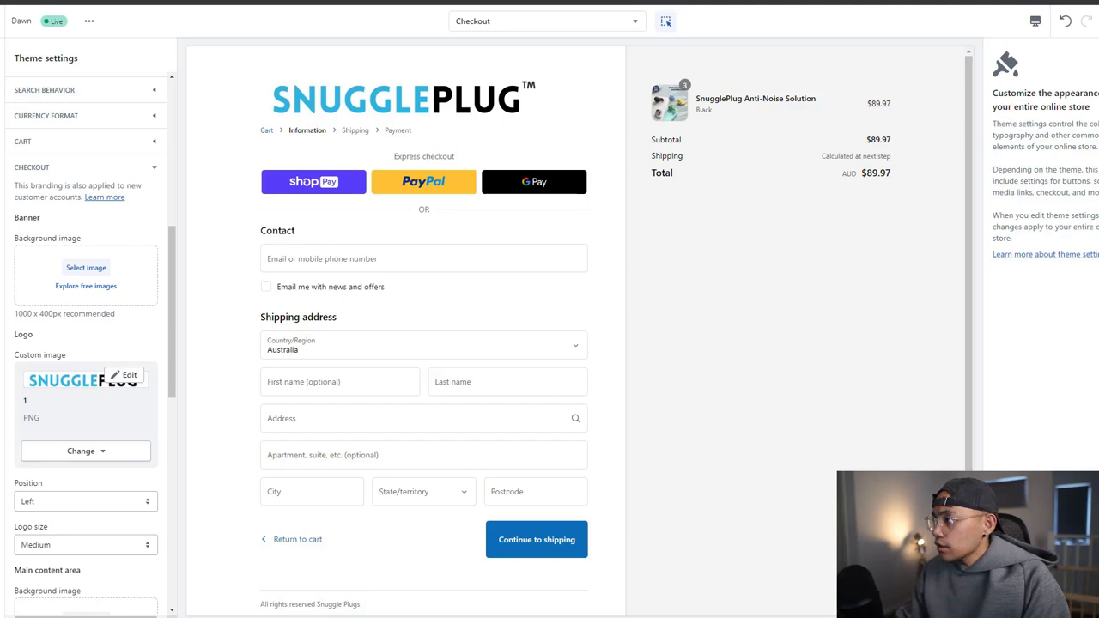
Preview the checkout at mobile width, then exit the theme editor
{"action": "left_click", "coordinate": [1035, 20]}
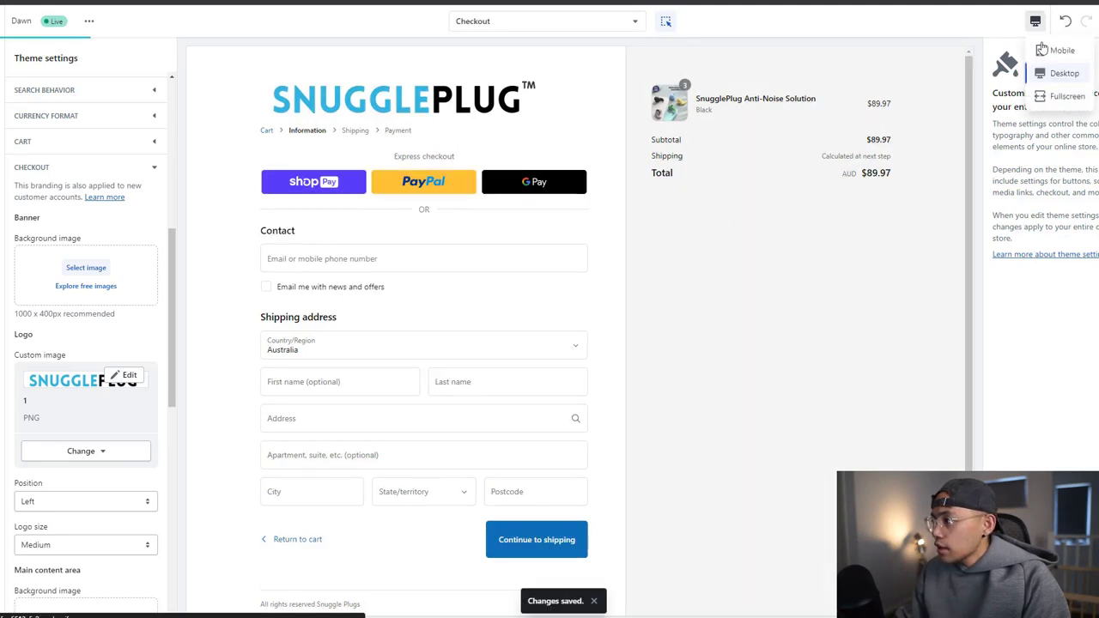
{"action": "left_click", "coordinate": [1052, 53]}
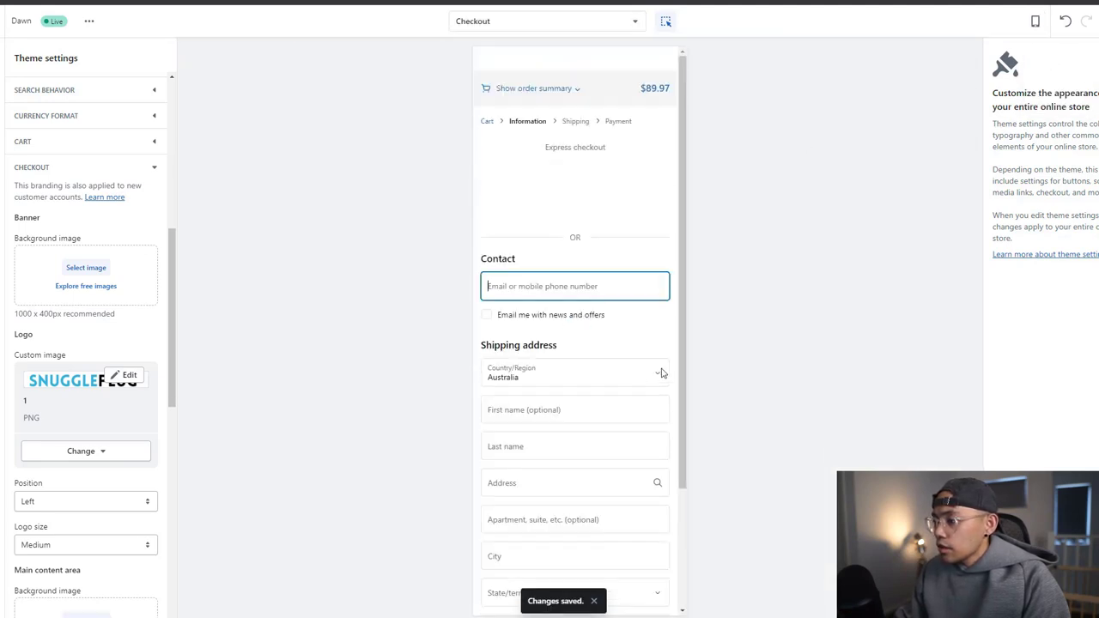
{"action": "scroll", "coordinate": [638, 381], "scroll_direction": "down", "scroll_amount": 2}
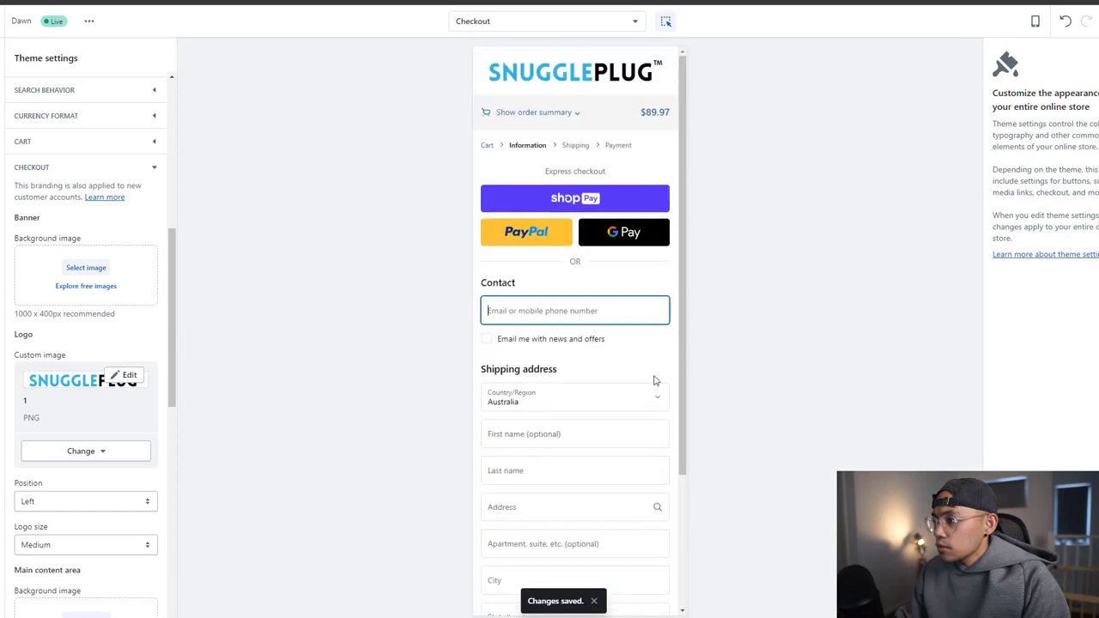
{"action": "scroll", "coordinate": [655, 381], "scroll_direction": "down", "scroll_amount": 2}
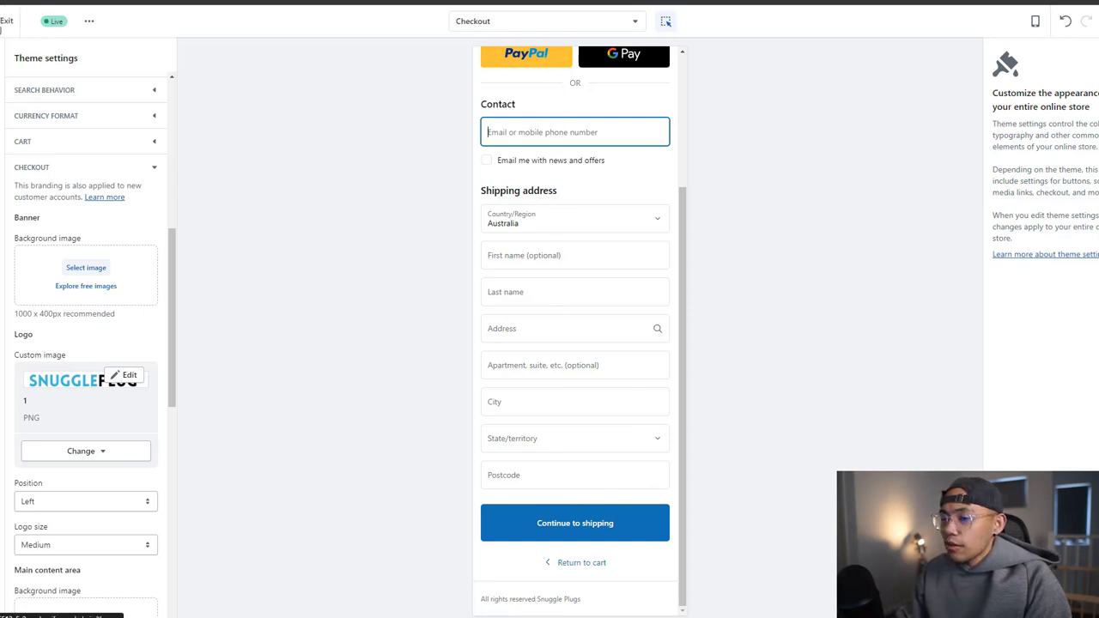
{"action": "left_click", "coordinate": [7, 21]}
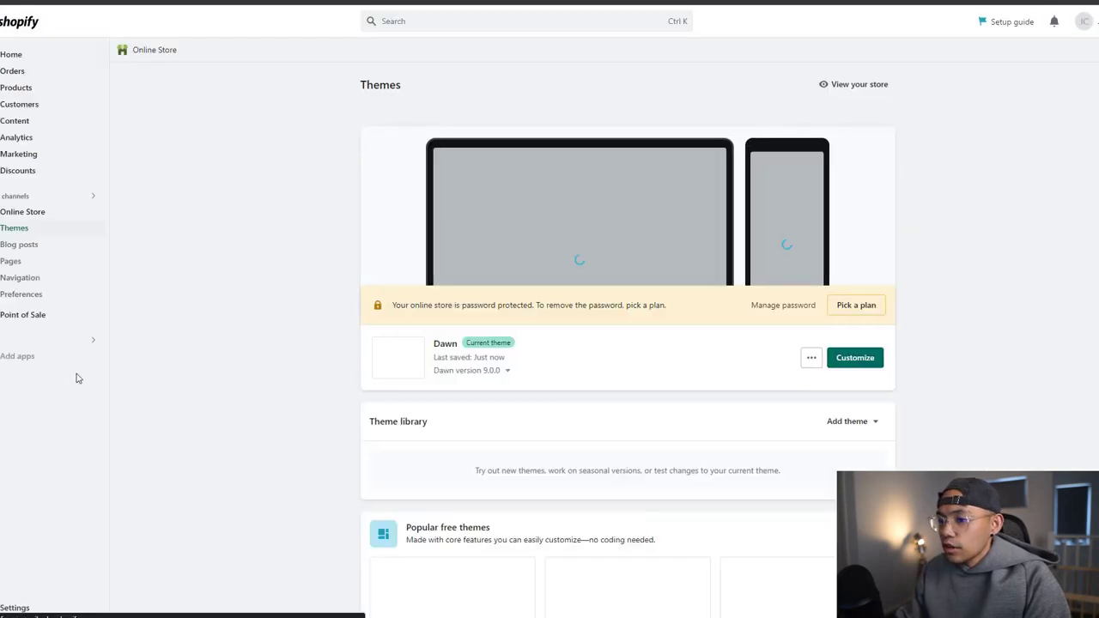
In Settings > Checkout, require customers' first and last names
{"action": "left_click", "coordinate": [33, 605]}
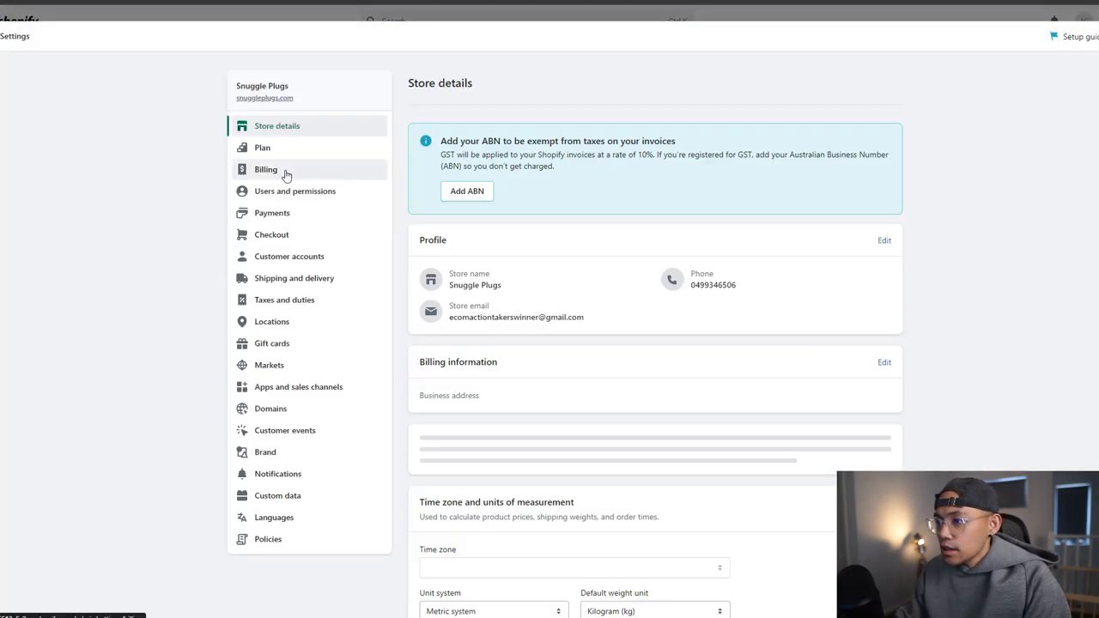
{"action": "left_click", "coordinate": [283, 172]}
{"action": "left_click", "coordinate": [273, 235]}
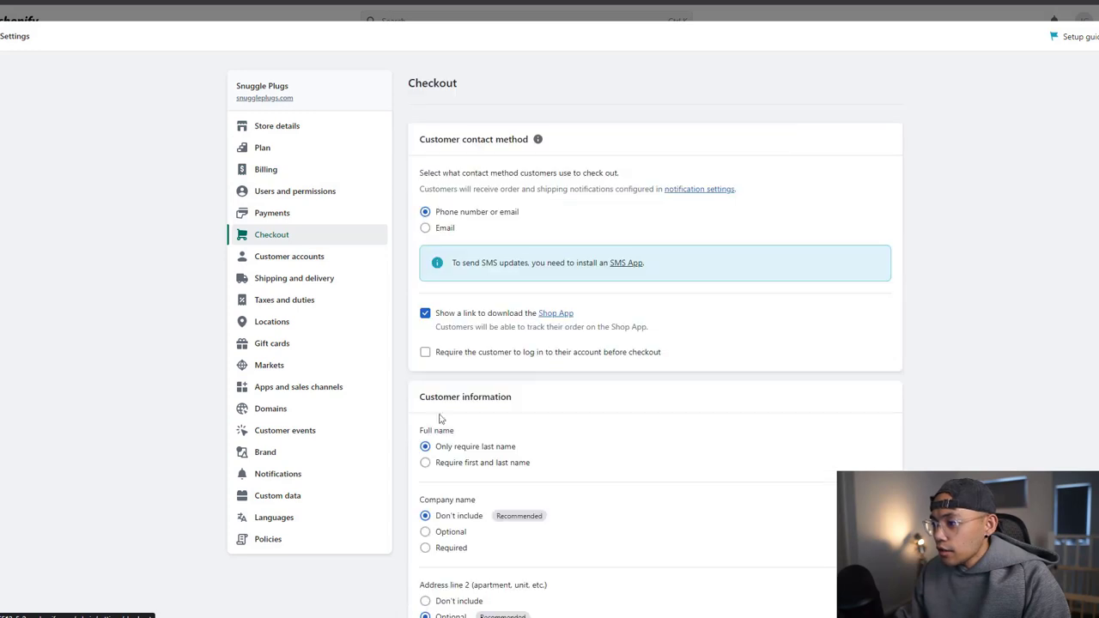
{"action": "scroll", "coordinate": [415, 411], "scroll_direction": "down", "scroll_amount": 1}
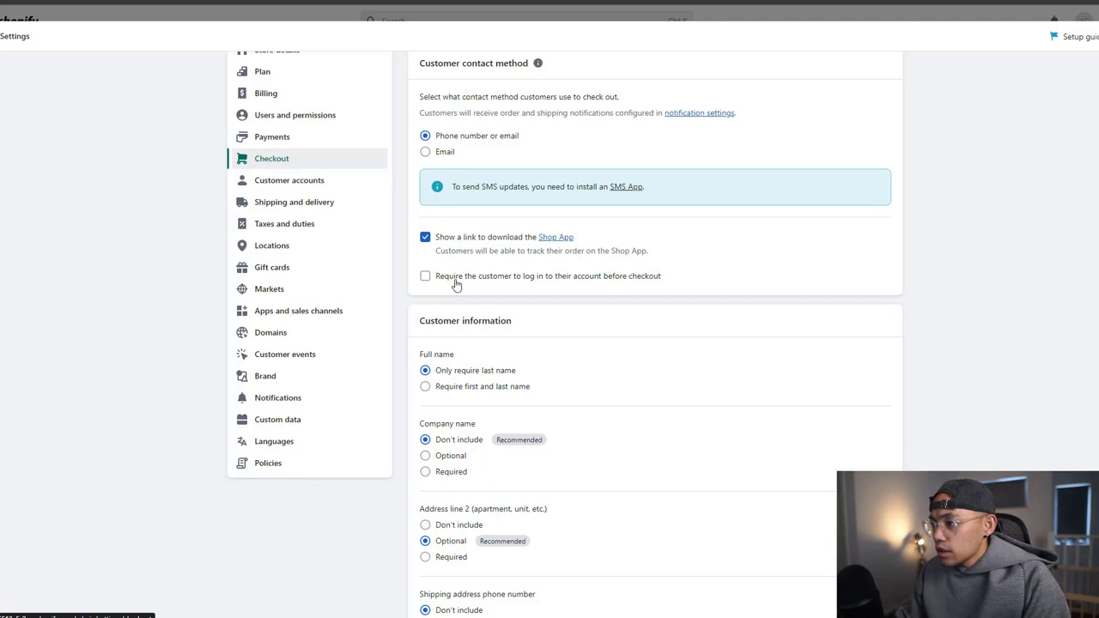
{"action": "scroll", "coordinate": [414, 322], "scroll_direction": "down", "scroll_amount": 1}
{"action": "scroll", "coordinate": [415, 322], "scroll_direction": "down", "scroll_amount": 1}
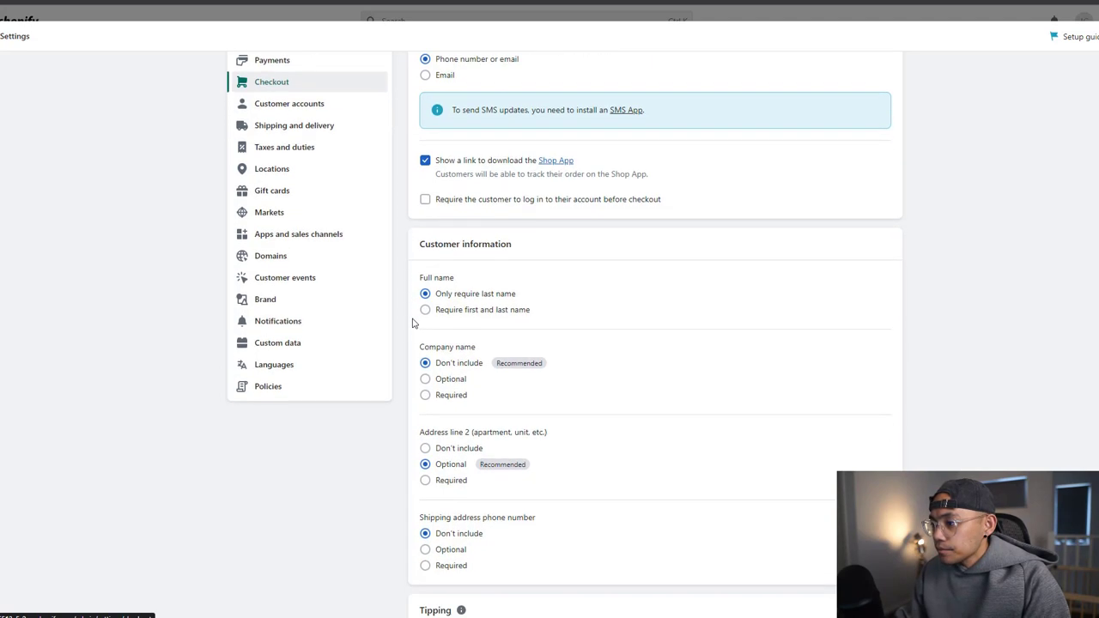
{"action": "left_click", "coordinate": [427, 314]}
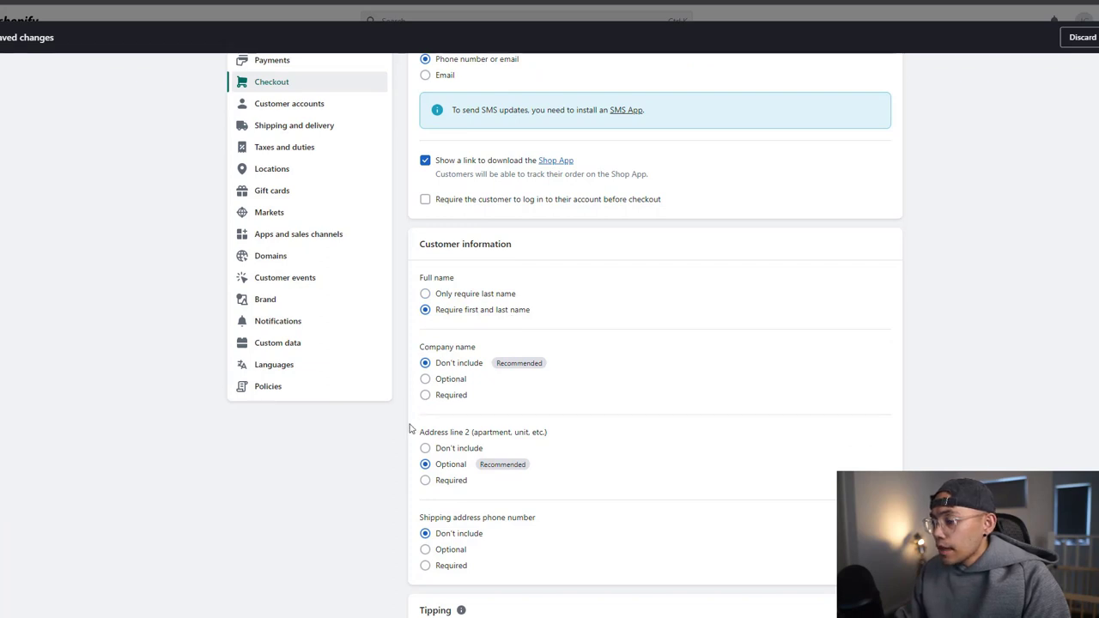
Make the shipping phone number optional and save the checkout settings
{"action": "scroll", "coordinate": [409, 412], "scroll_direction": "down", "scroll_amount": 2}
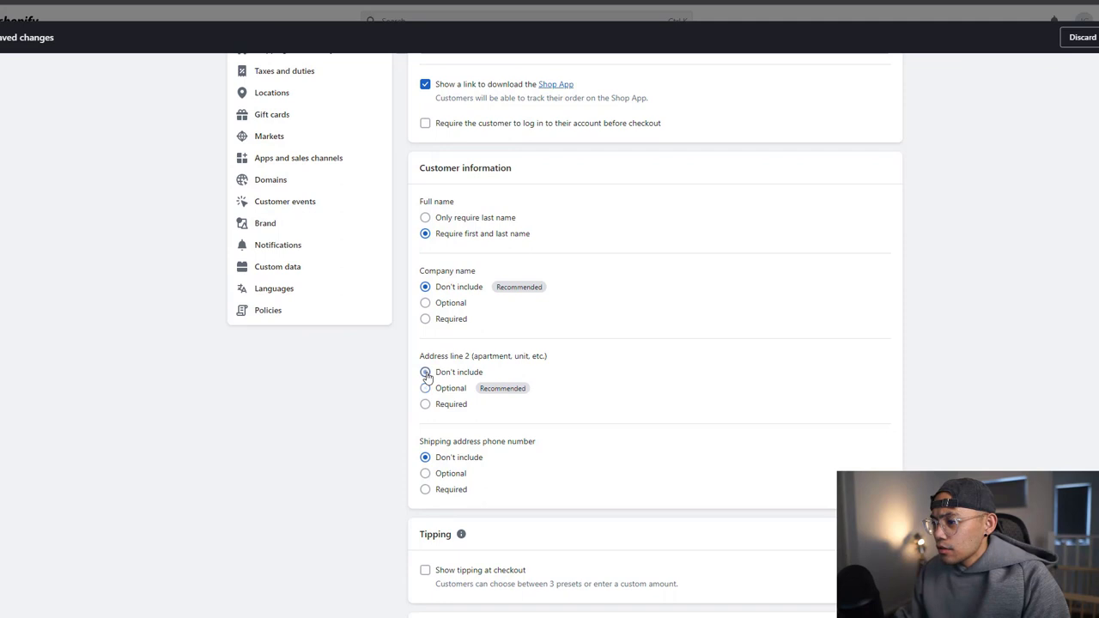
{"action": "scroll", "coordinate": [451, 338], "scroll_direction": "down", "scroll_amount": 1}
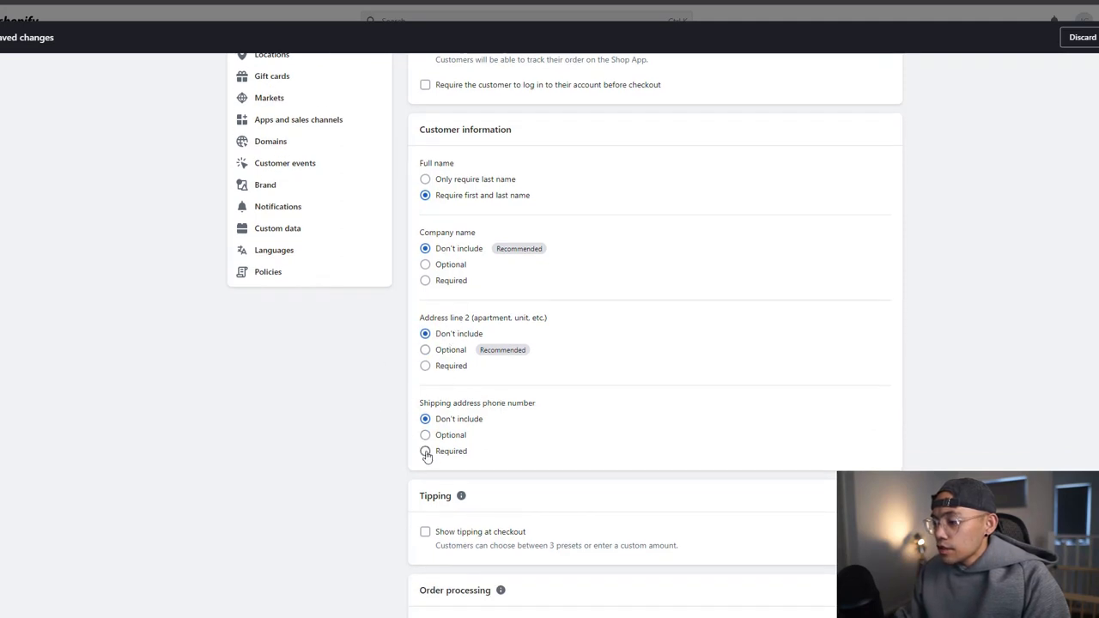
{"action": "left_click", "coordinate": [425, 436]}
{"action": "scroll", "coordinate": [395, 425], "scroll_direction": "down", "scroll_amount": 3}
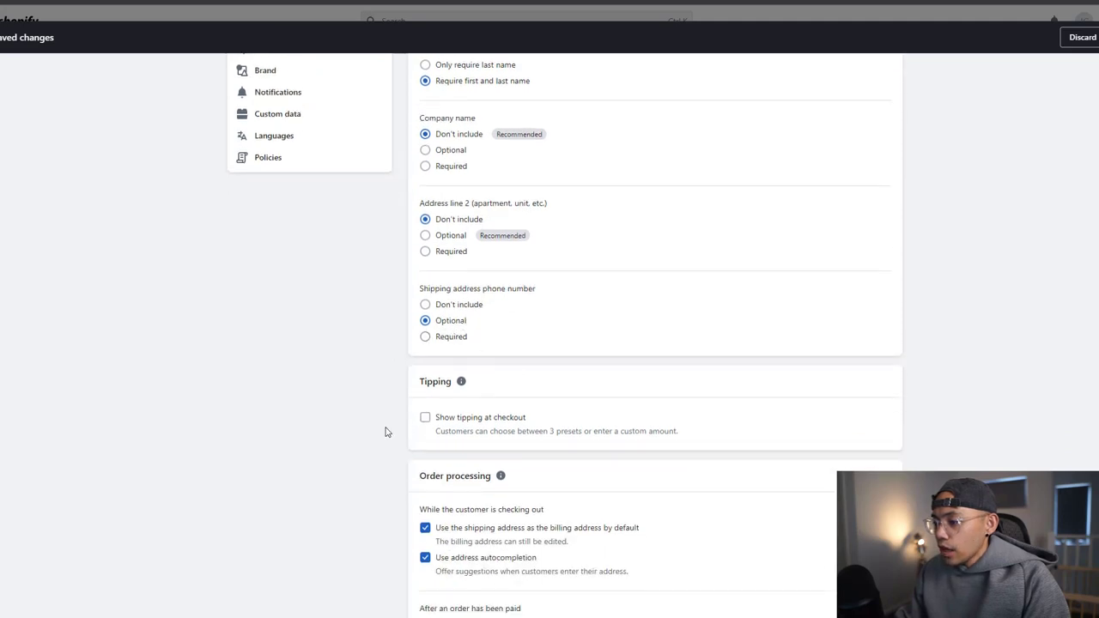
{"action": "scroll", "coordinate": [386, 432], "scroll_direction": "down", "scroll_amount": 3}
{"action": "scroll", "coordinate": [395, 456], "scroll_direction": "down", "scroll_amount": 12}
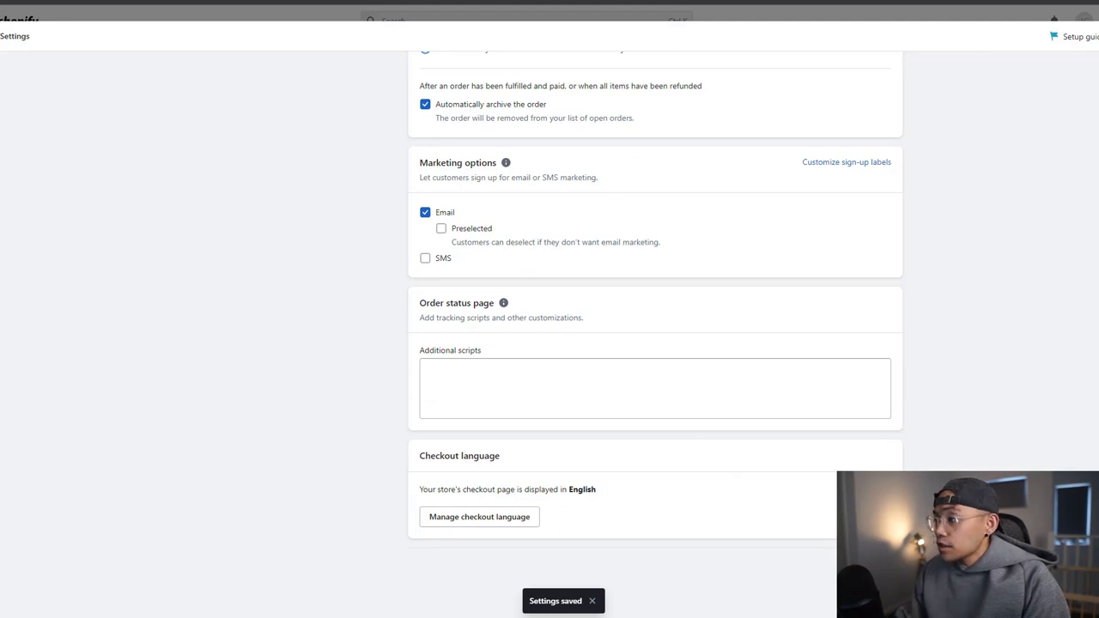
{"action": "key", "text": "Escape"}
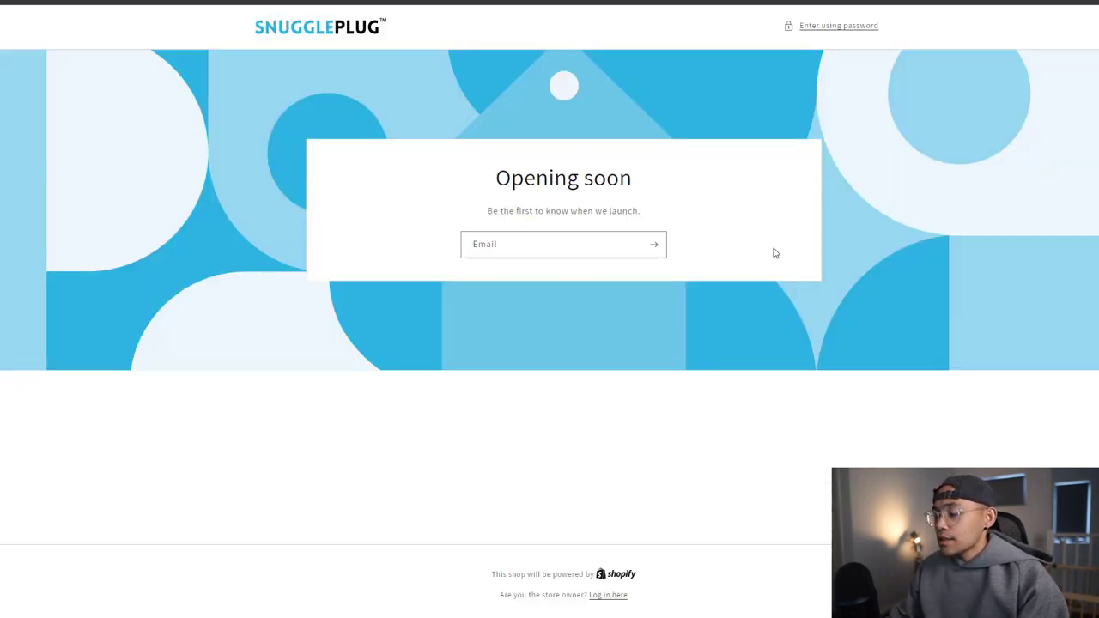
Return from the Opening soon storefront to the admin Themes page and open Pick a plan
{"action": "left_click_drag", "start_coordinate": [507, 175], "coordinate": [661, 184]}
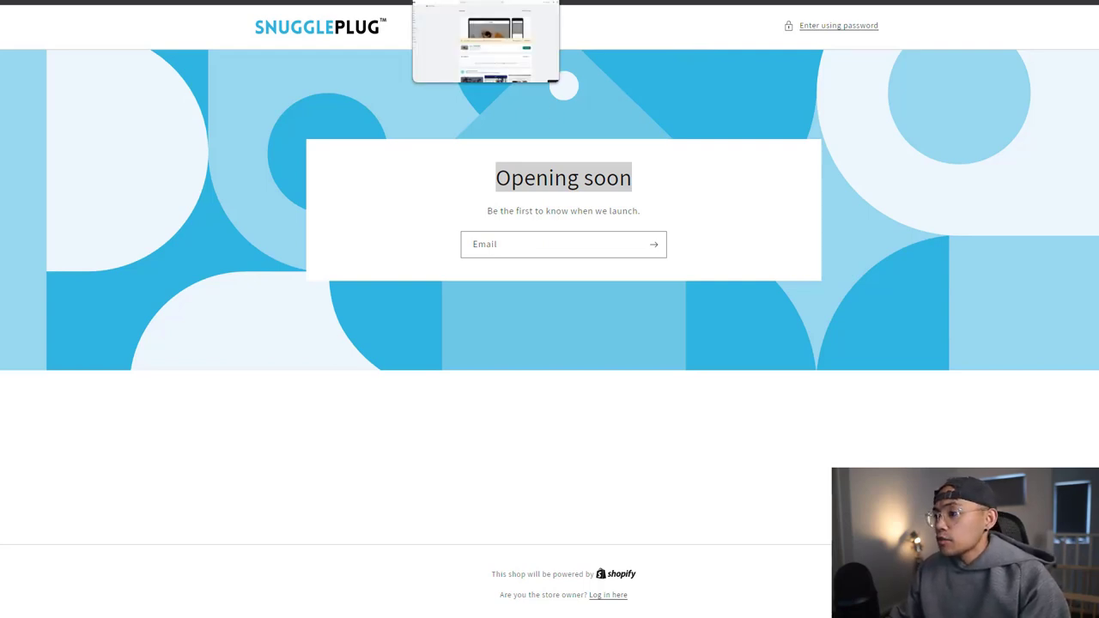
{"action": "left_click", "coordinate": [430, 3]}
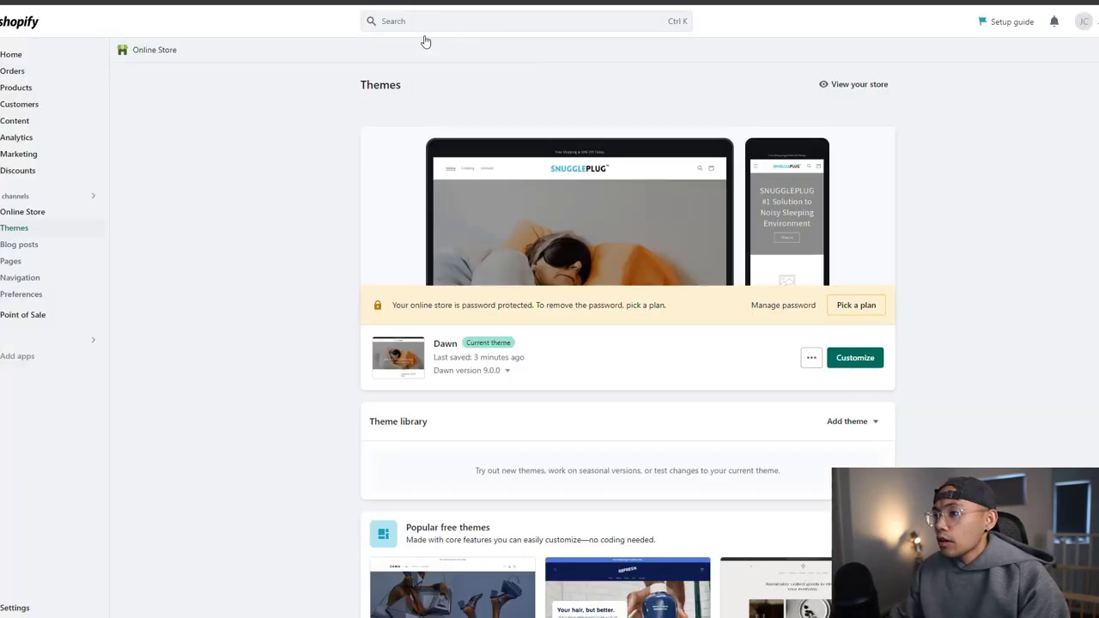
{"action": "left_click", "coordinate": [857, 305]}
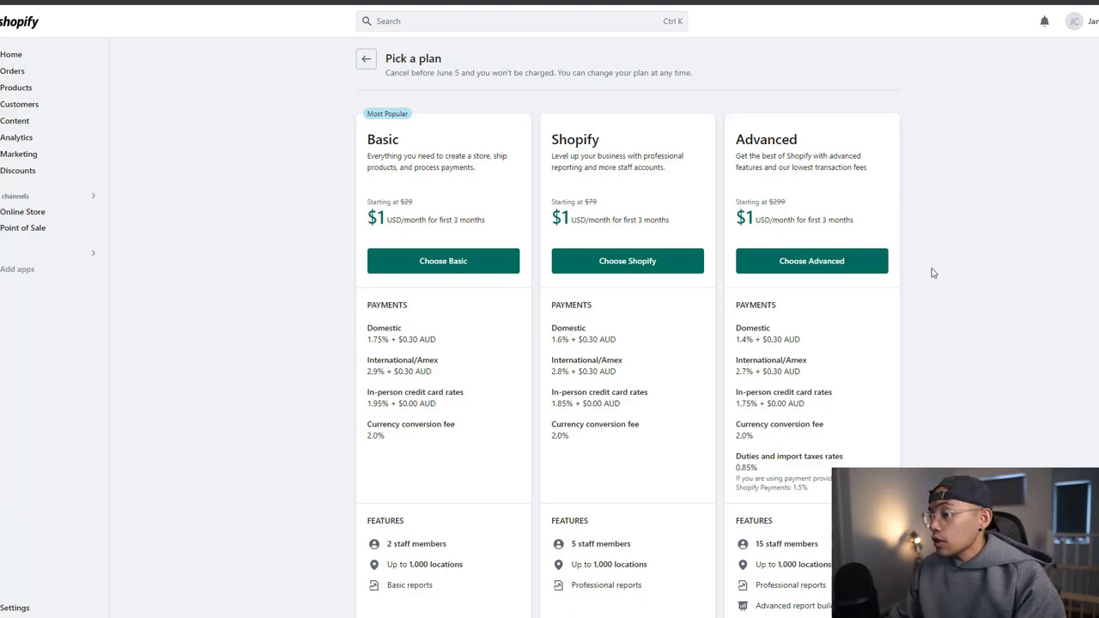
Review the Basic plan's introductory terms and its regular $29 price
{"action": "triple_click", "coordinate": [391, 220]}
{"action": "left_click", "coordinate": [464, 220]}
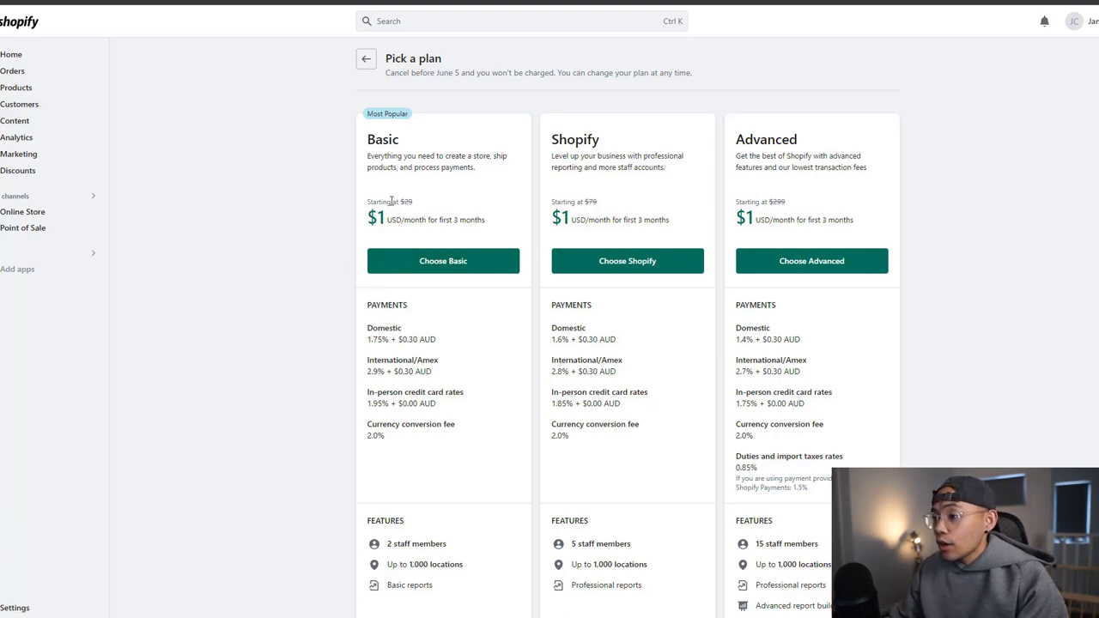
{"action": "left_click_drag", "start_coordinate": [411, 201], "coordinate": [368, 202]}
{"action": "left_click", "coordinate": [438, 204]}
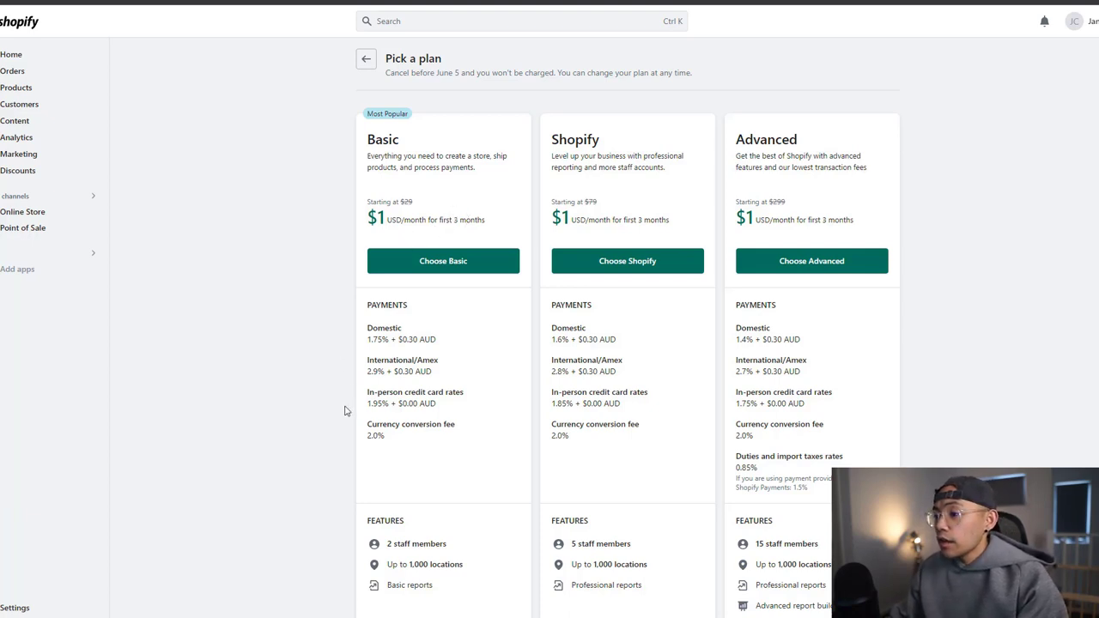
{"action": "scroll", "coordinate": [344, 410], "scroll_direction": "down", "scroll_amount": 1}
{"action": "scroll", "coordinate": [340, 408], "scroll_direction": "down", "scroll_amount": 2}
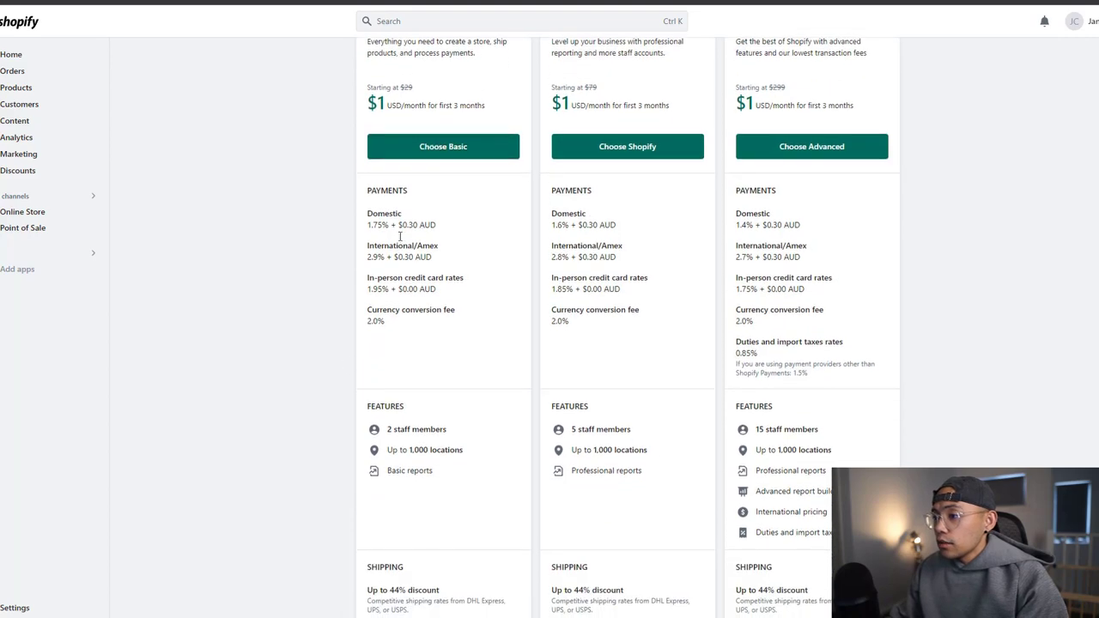
Choose the Basic plan, decline POS Pro, and dismiss the congratulations survey
{"action": "left_click", "coordinate": [431, 148]}
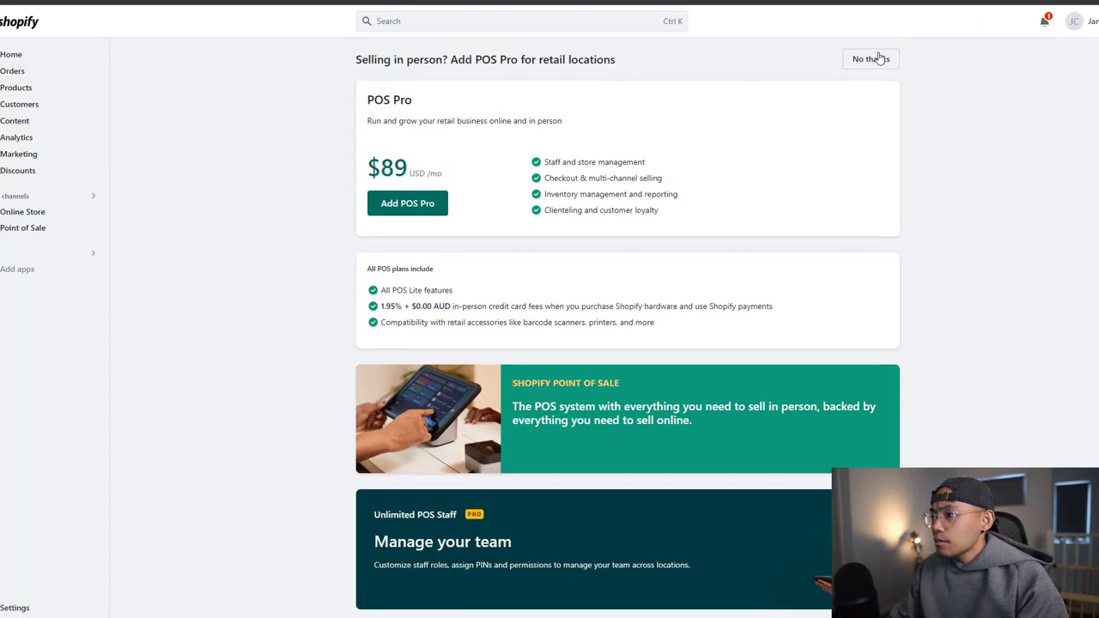
{"action": "left_click", "coordinate": [876, 60]}
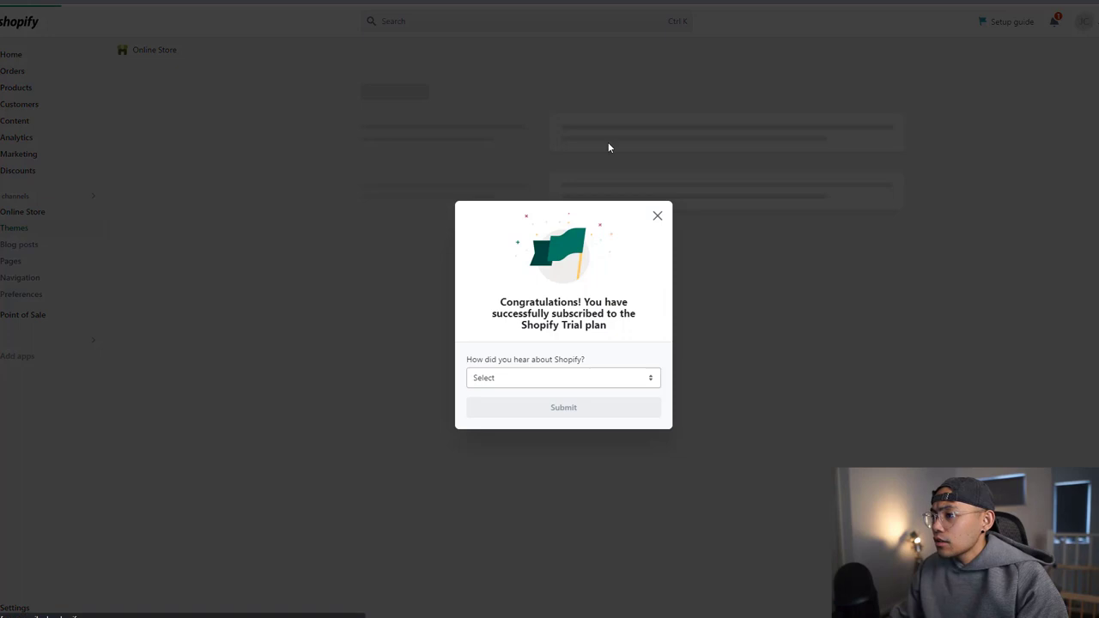
{"action": "left_click", "coordinate": [553, 378]}
{"action": "key", "text": "Escape"}
{"action": "key", "text": "Escape"}
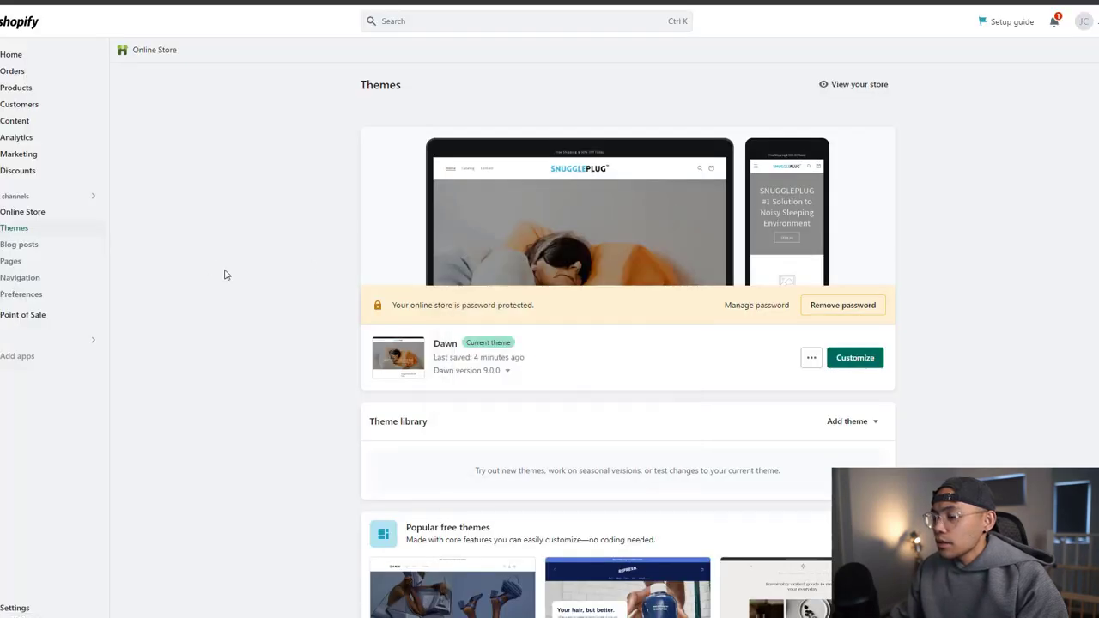
Remove the storefront password, then browse the live SnugglePlug homepage and close its tab
{"action": "left_click", "coordinate": [832, 310]}
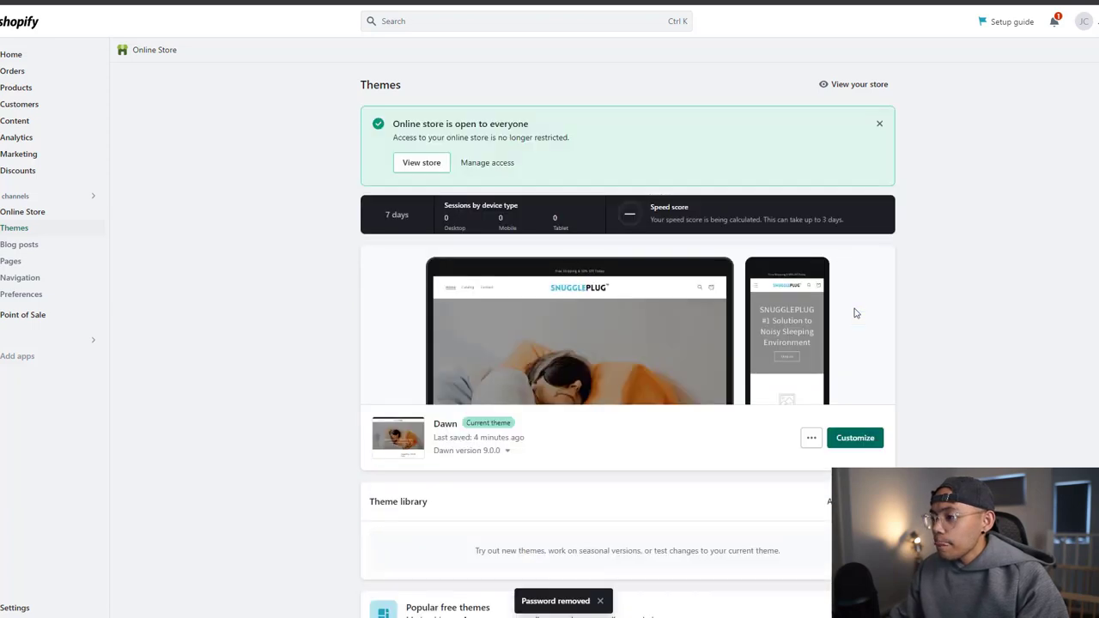
{"action": "left_click_drag", "start_coordinate": [416, 120], "coordinate": [550, 127]}
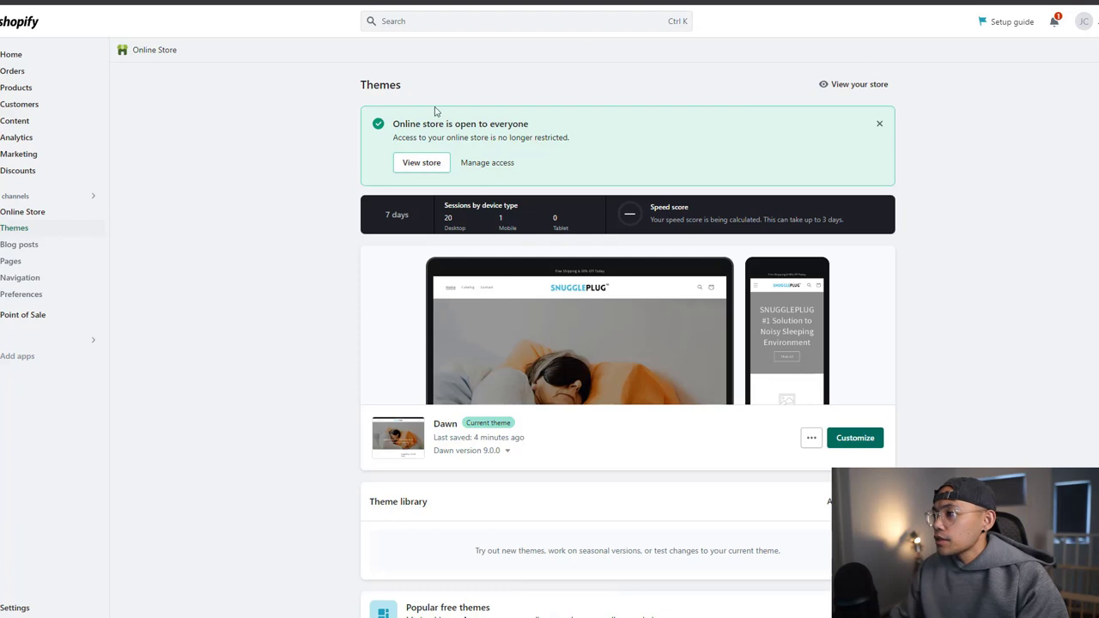
{"action": "left_click", "coordinate": [425, 162]}
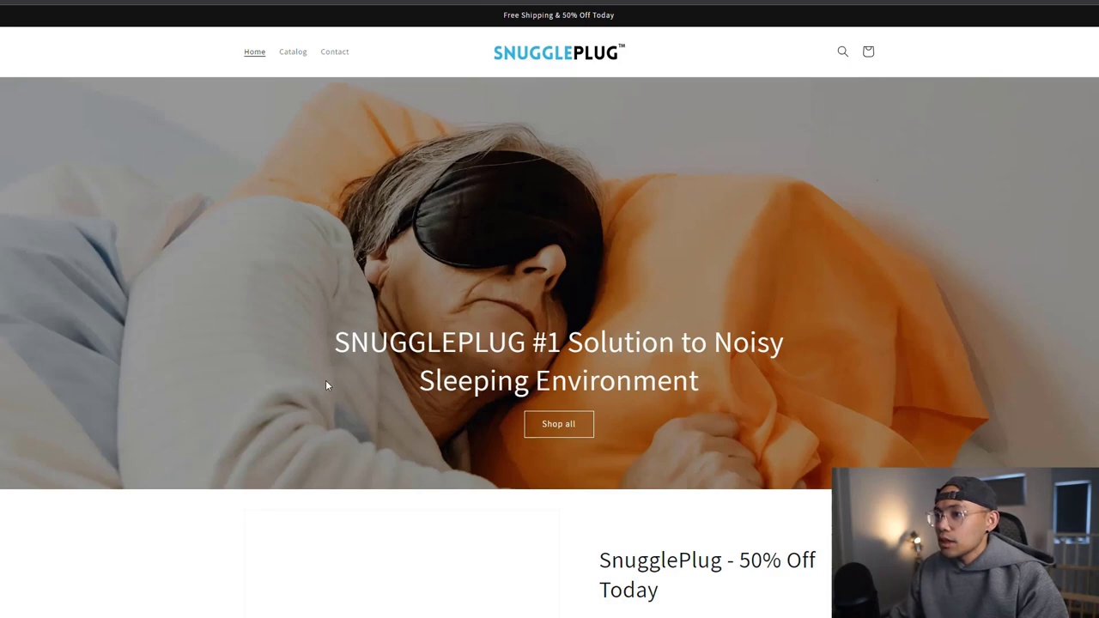
{"action": "scroll", "coordinate": [325, 381], "scroll_direction": "down", "scroll_amount": 5}
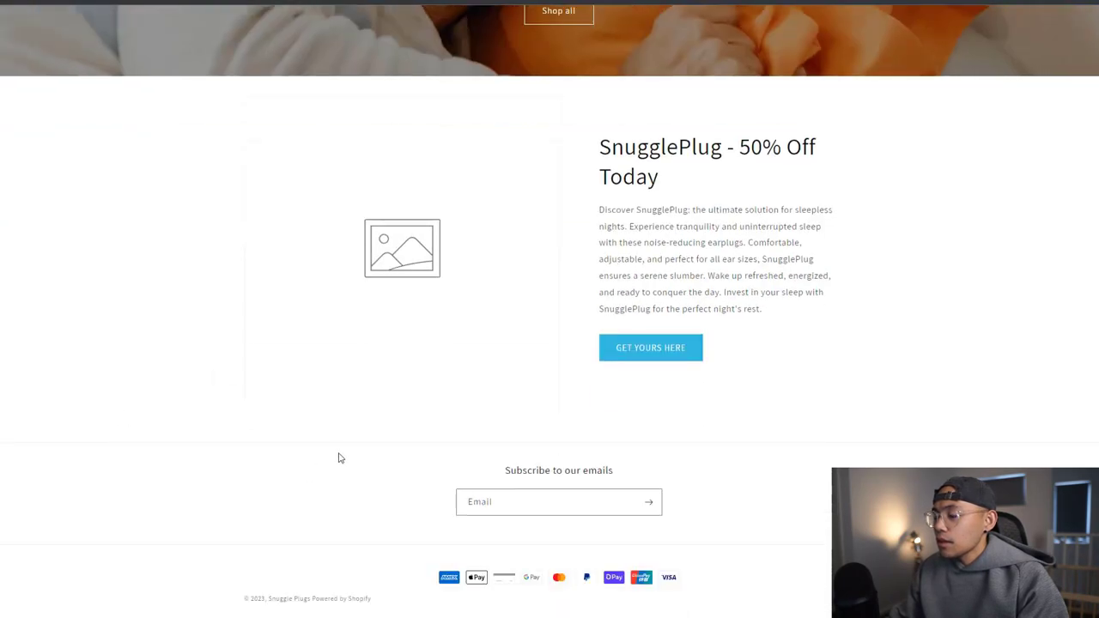
{"action": "scroll", "coordinate": [832, 442], "scroll_direction": "up", "scroll_amount": 2}
{"action": "scroll", "coordinate": [355, 461], "scroll_direction": "up", "scroll_amount": 3}
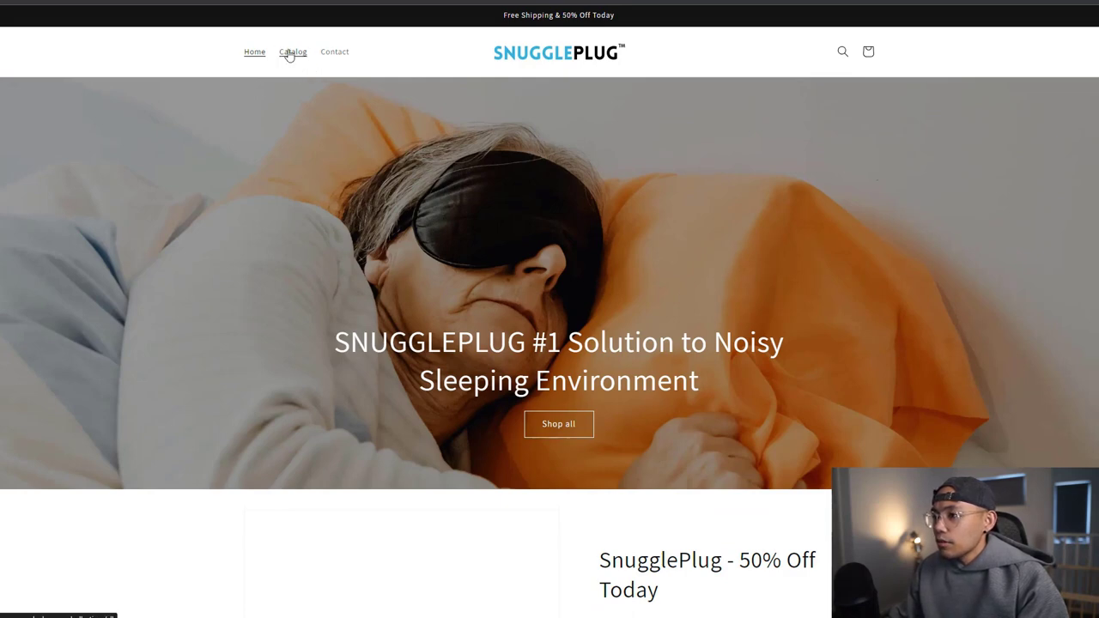
{"action": "scroll", "coordinate": [424, 504], "scroll_direction": "down", "scroll_amount": 5}
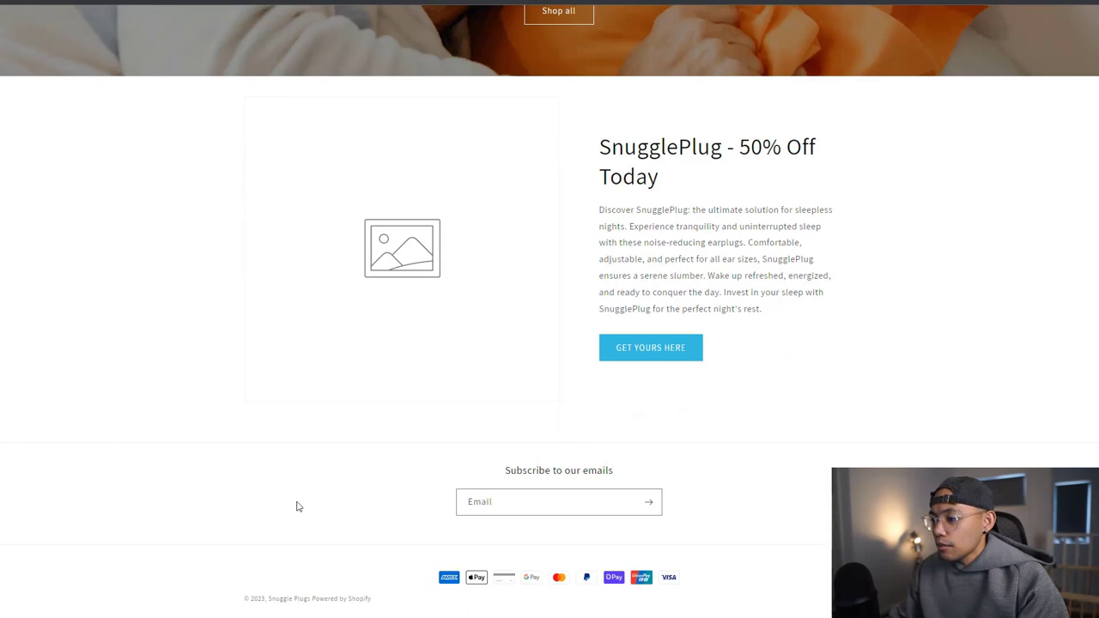
{"action": "scroll", "coordinate": [346, 449], "scroll_direction": "up", "scroll_amount": 2}
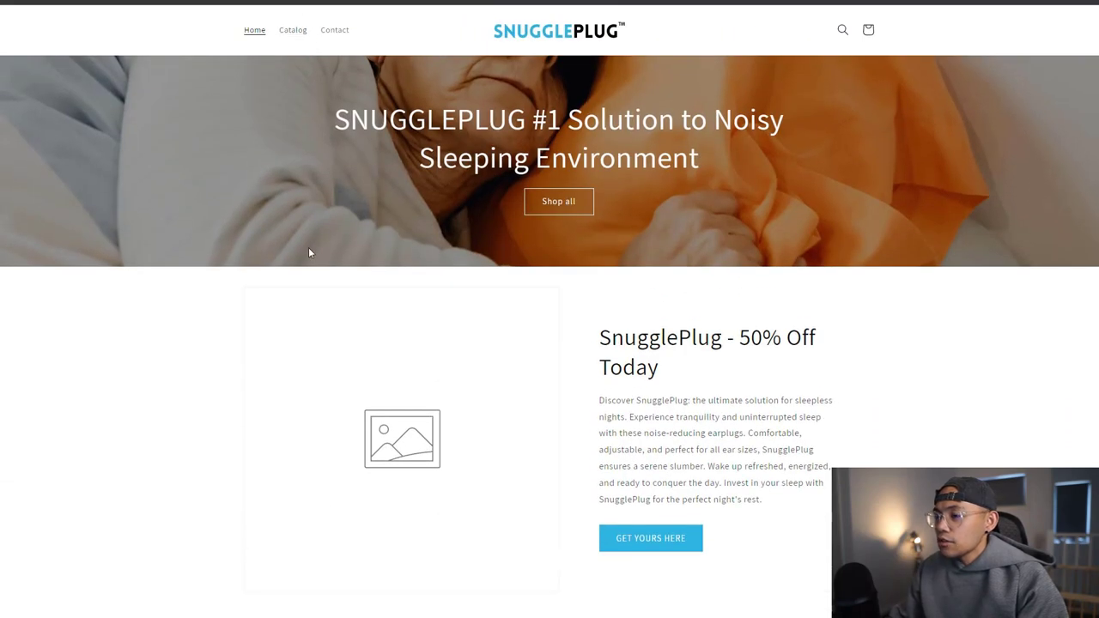
{"action": "scroll", "coordinate": [310, 253], "scroll_direction": "down", "scroll_amount": 2}
{"action": "key", "text": "ctrl+w"}
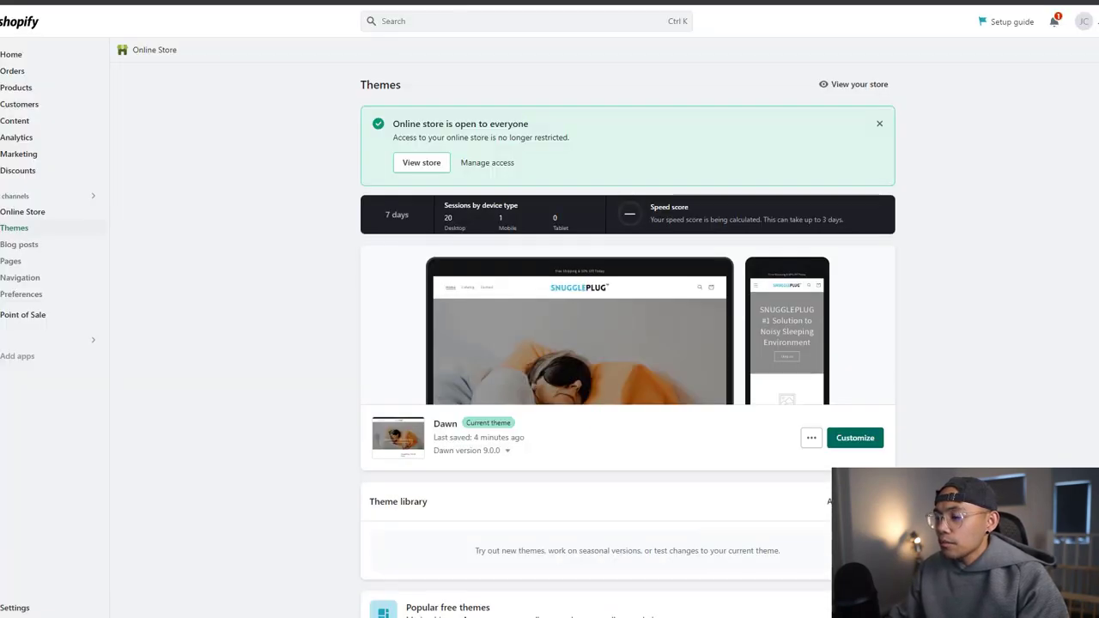
Set Mainproductimage as the image of the home page's Image with text section
{"action": "left_click", "coordinate": [855, 438]}
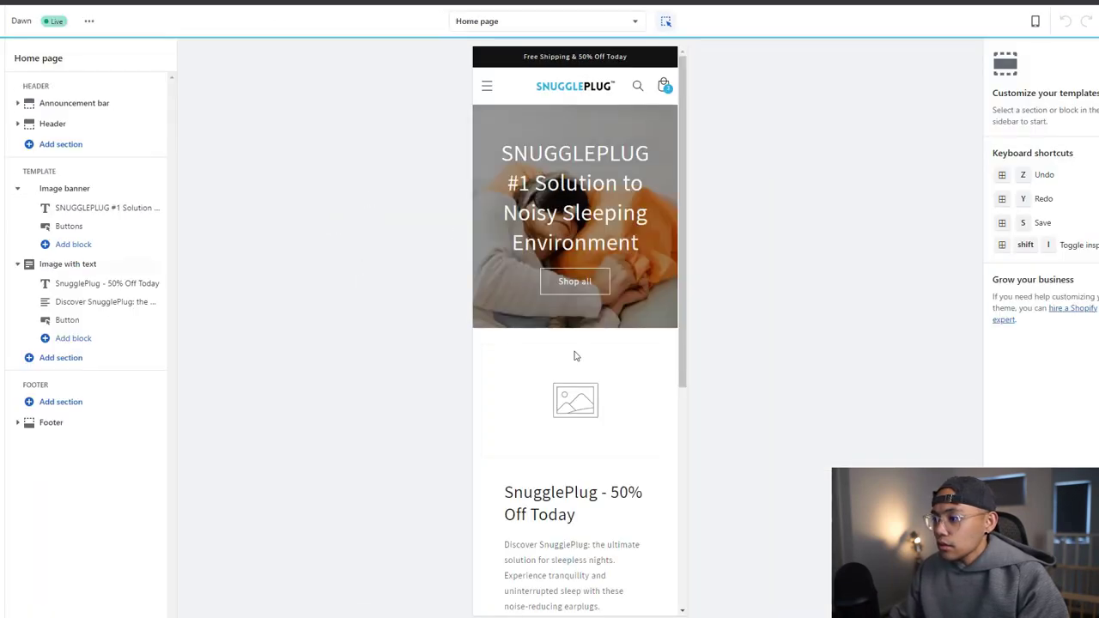
{"action": "scroll", "coordinate": [628, 368], "scroll_direction": "down", "scroll_amount": 3}
{"action": "left_click", "coordinate": [586, 176]}
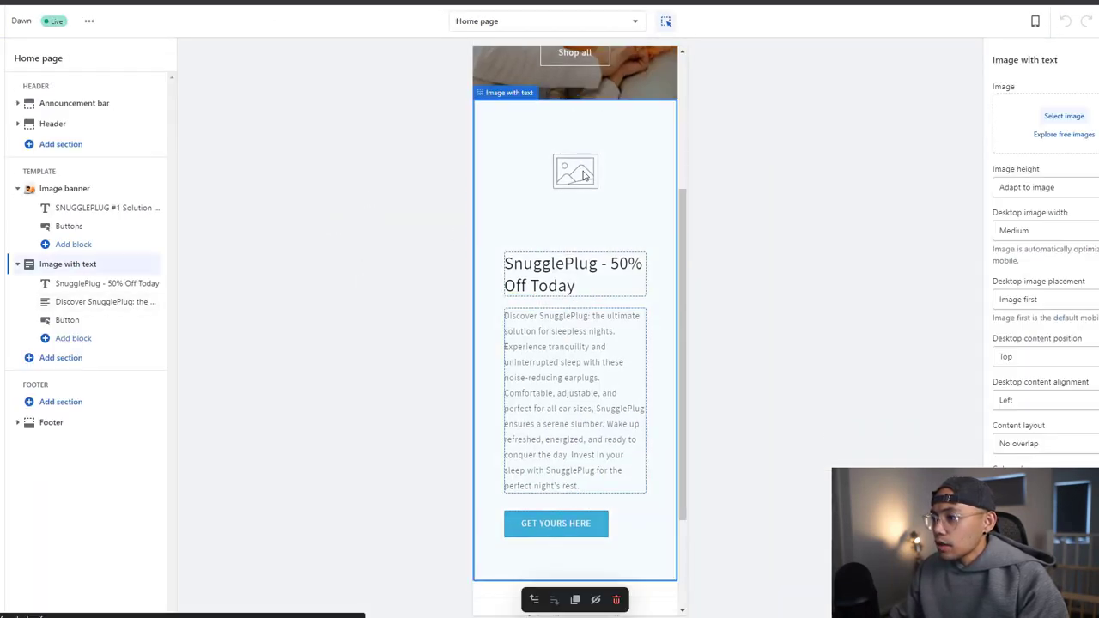
{"action": "left_click", "coordinate": [1064, 120]}
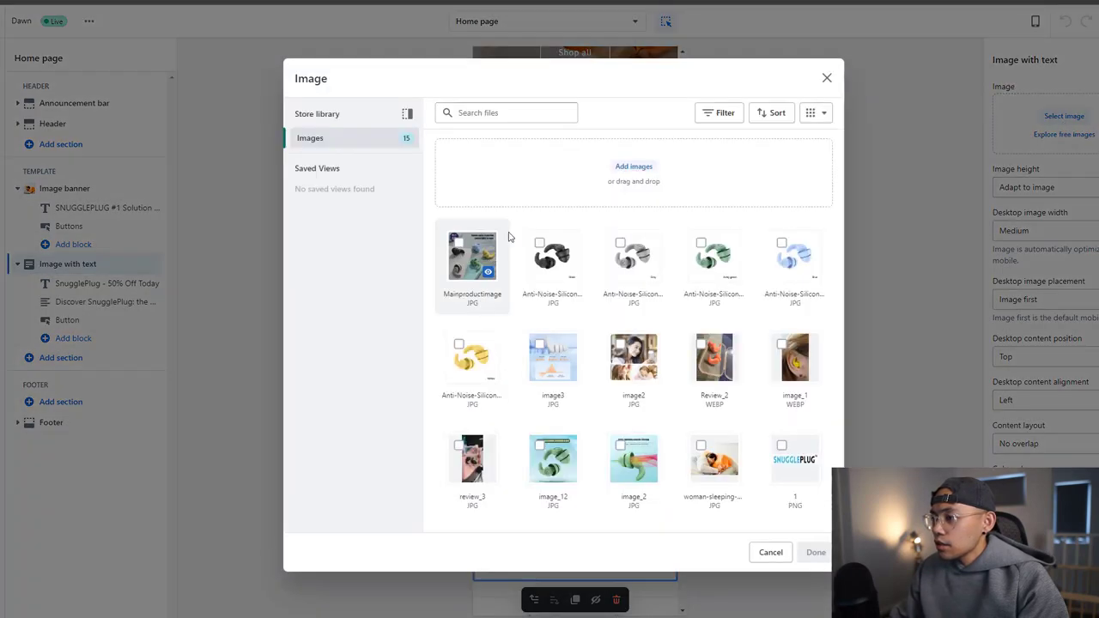
{"action": "left_click", "coordinate": [476, 256]}
{"action": "left_click", "coordinate": [815, 552]}
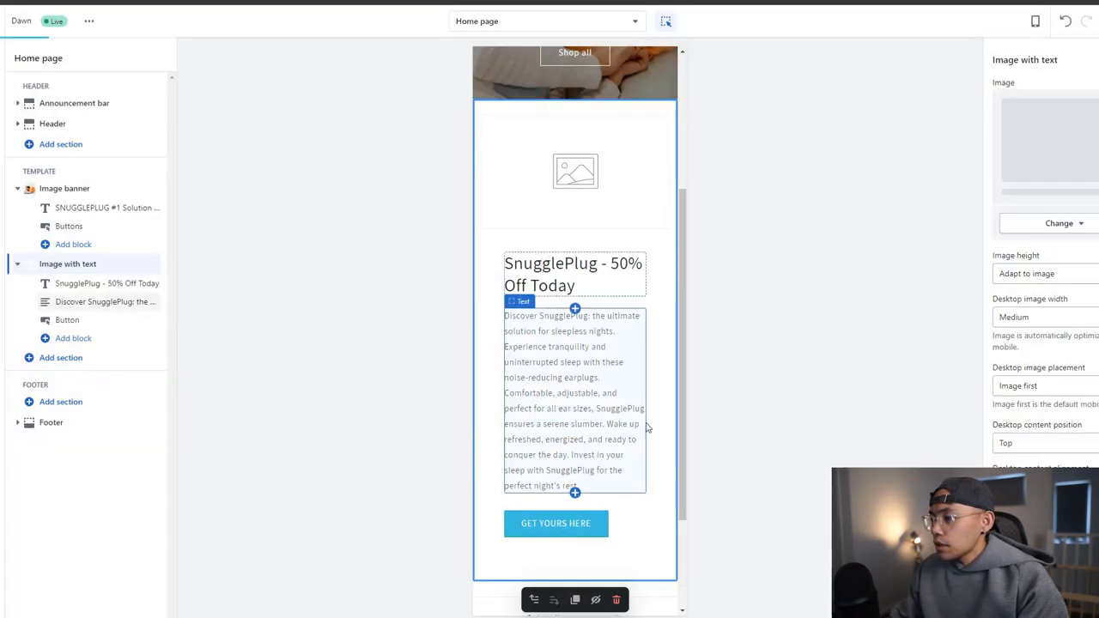
{"action": "left_click", "coordinate": [584, 554]}
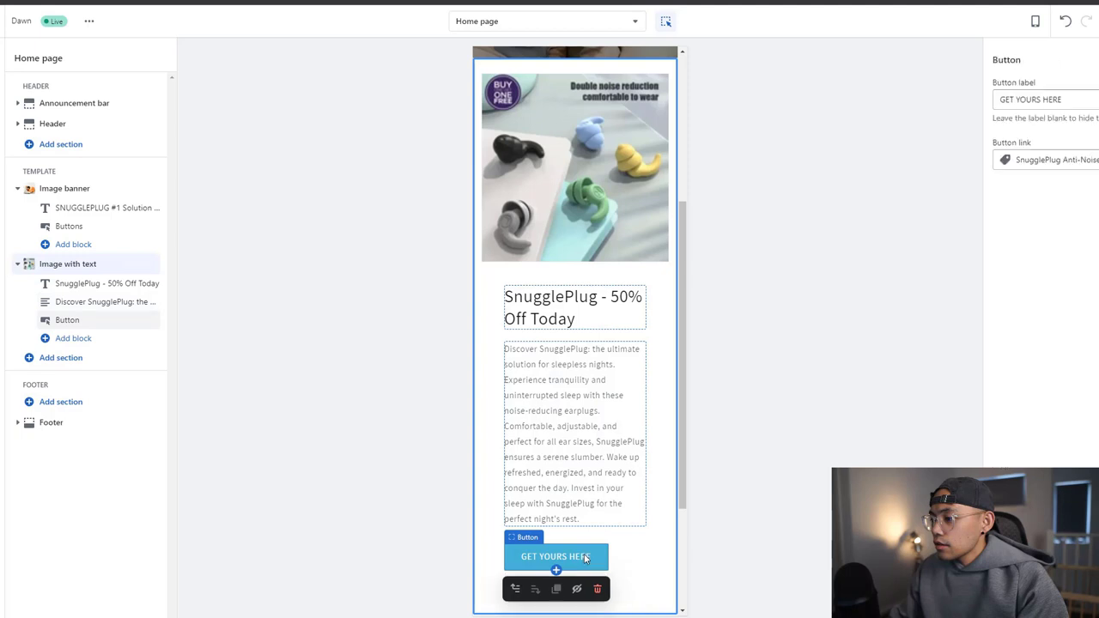
Open the header's mobile menu to check its Home, Catalog and Contact links
{"action": "scroll", "coordinate": [584, 429], "scroll_direction": "up", "scroll_amount": 3}
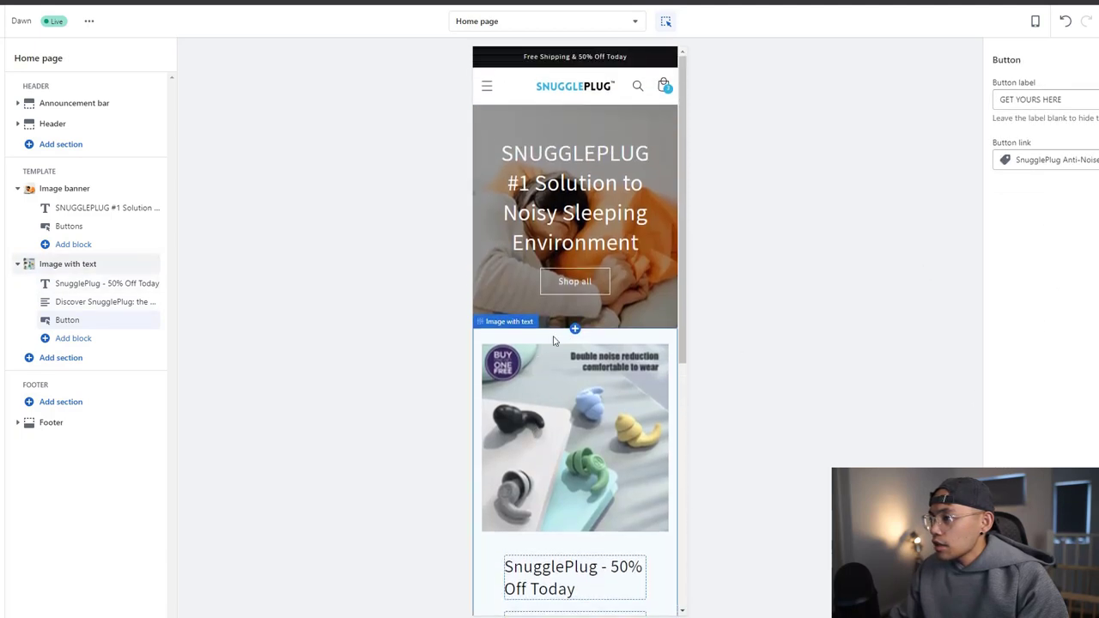
{"action": "left_click", "coordinate": [488, 87]}
{"action": "left_click", "coordinate": [487, 87]}
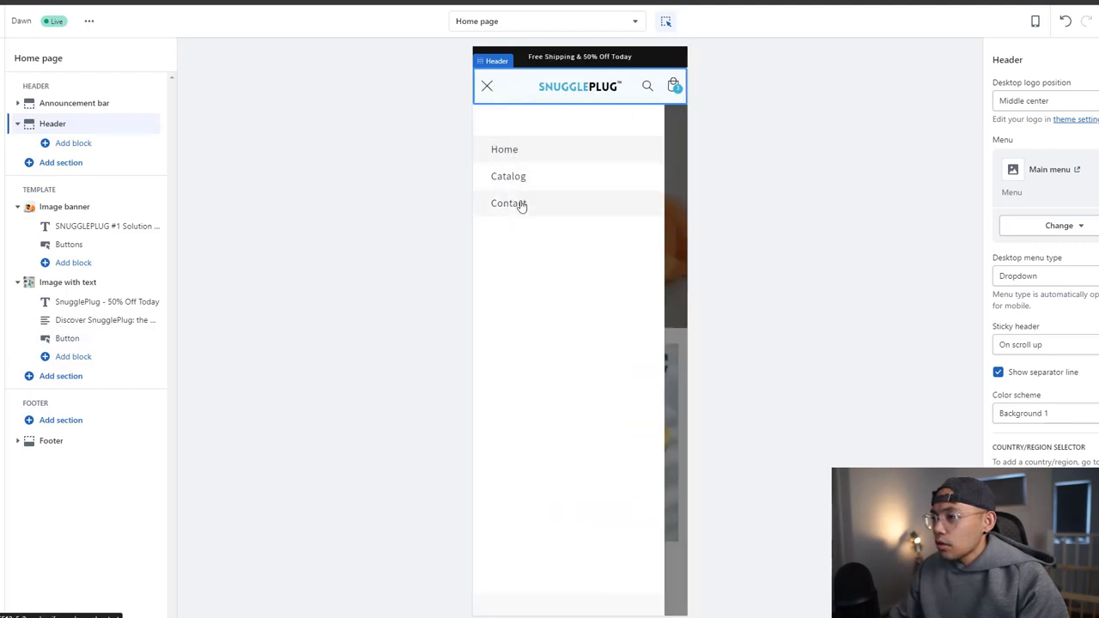
Close the mobile menu, add a Menu block to the footer, and exit to Themes
{"action": "left_click", "coordinate": [681, 401]}
{"action": "scroll", "coordinate": [674, 403], "scroll_direction": "down", "scroll_amount": 10}
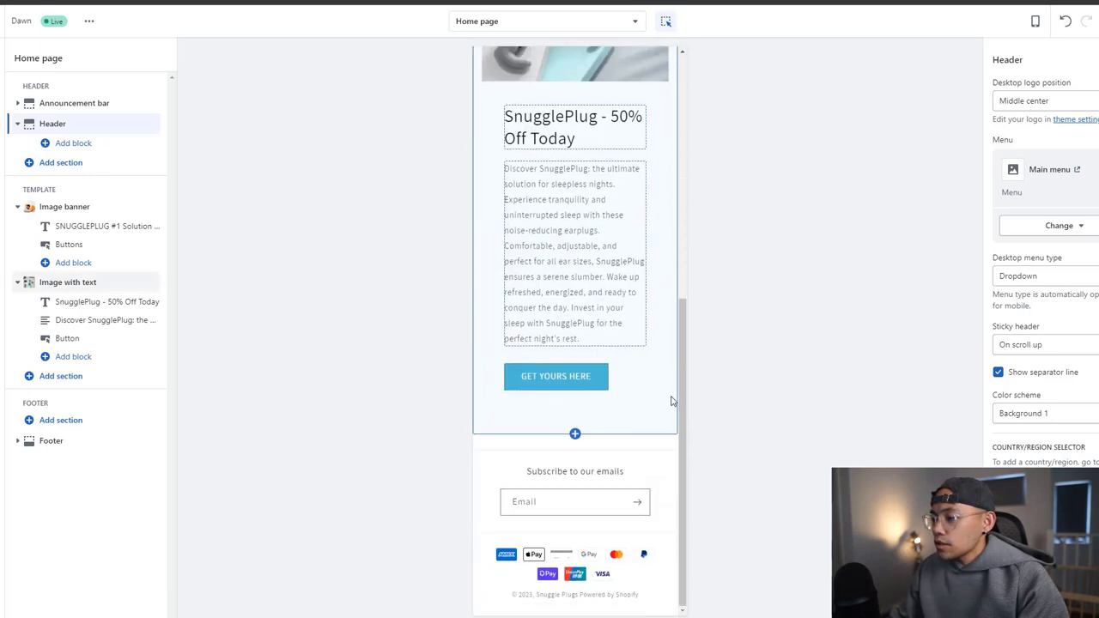
{"action": "left_click", "coordinate": [7, 111]}
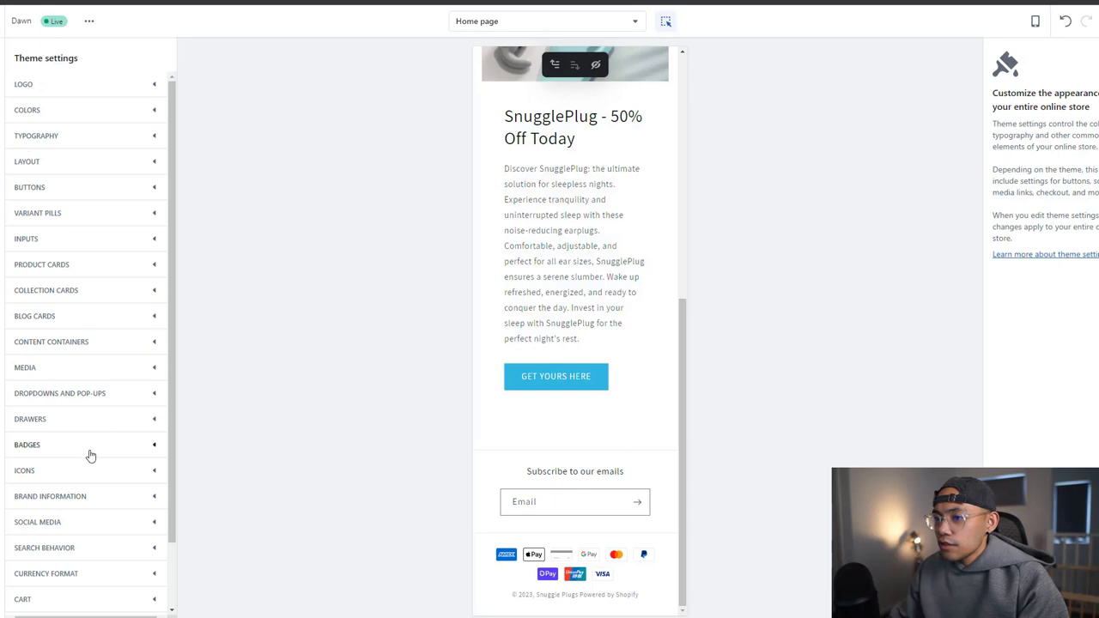
{"action": "scroll", "coordinate": [89, 451], "scroll_direction": "down", "scroll_amount": 2}
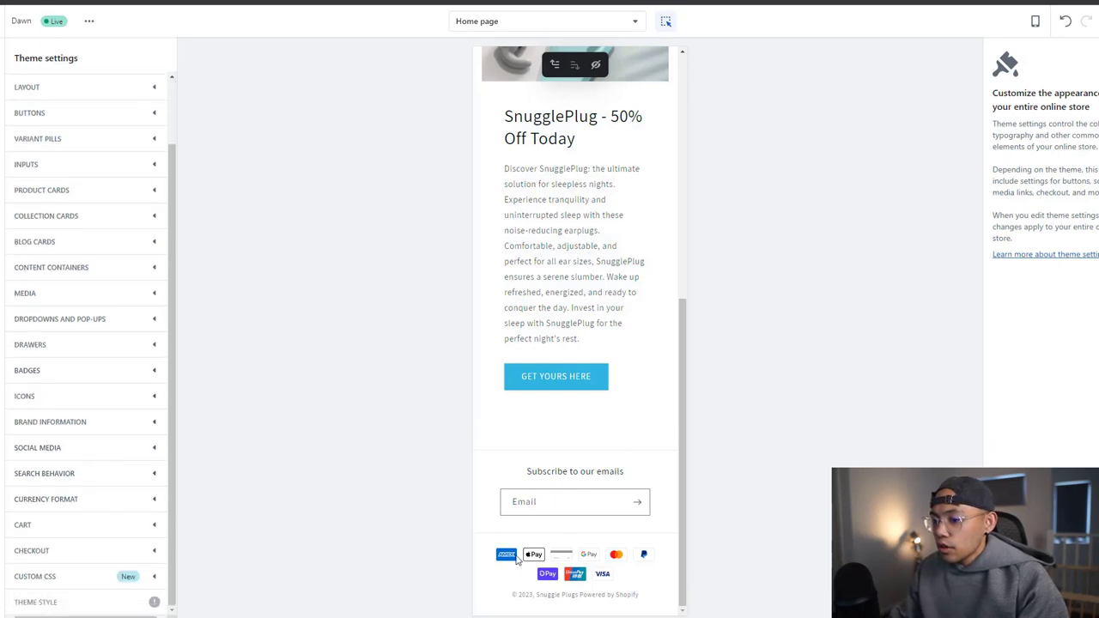
{"action": "left_click", "coordinate": [503, 466]}
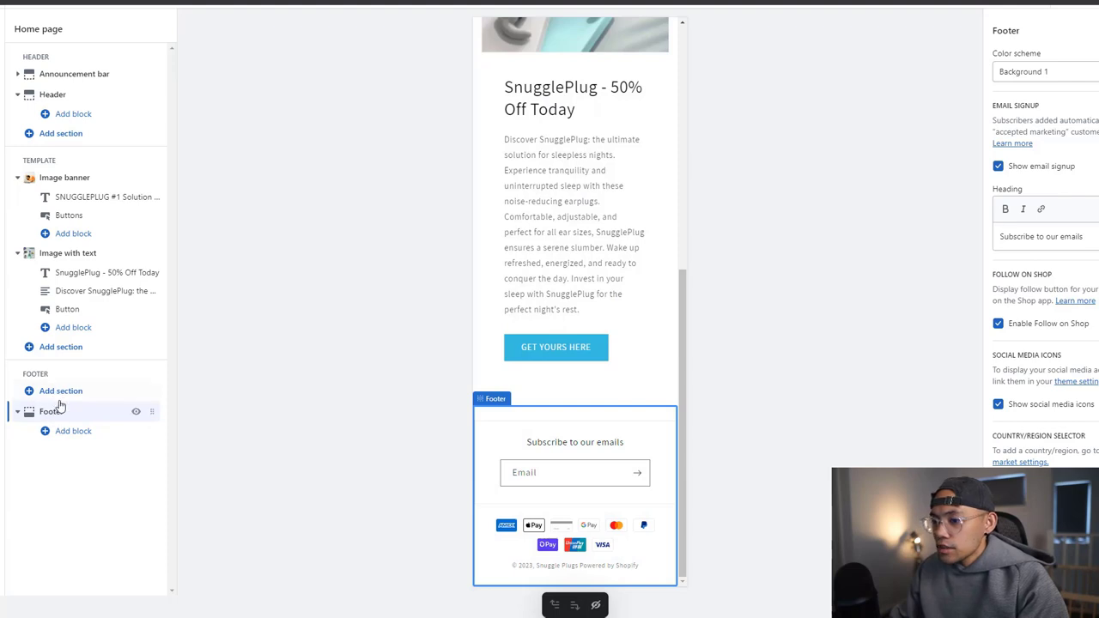
{"action": "left_click", "coordinate": [74, 431]}
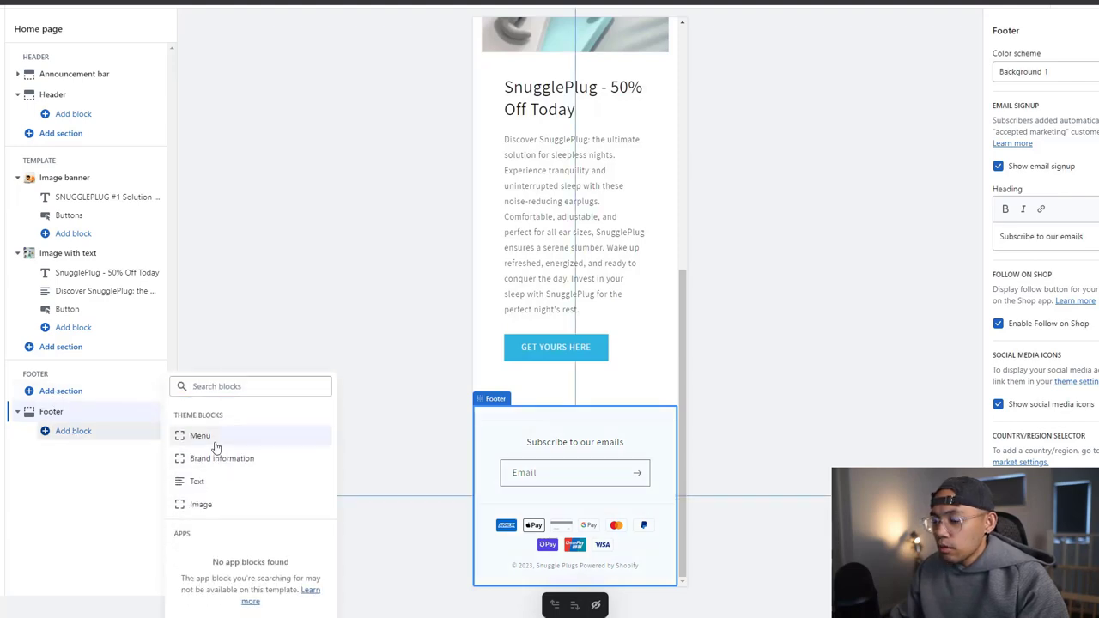
{"action": "left_click", "coordinate": [213, 438]}
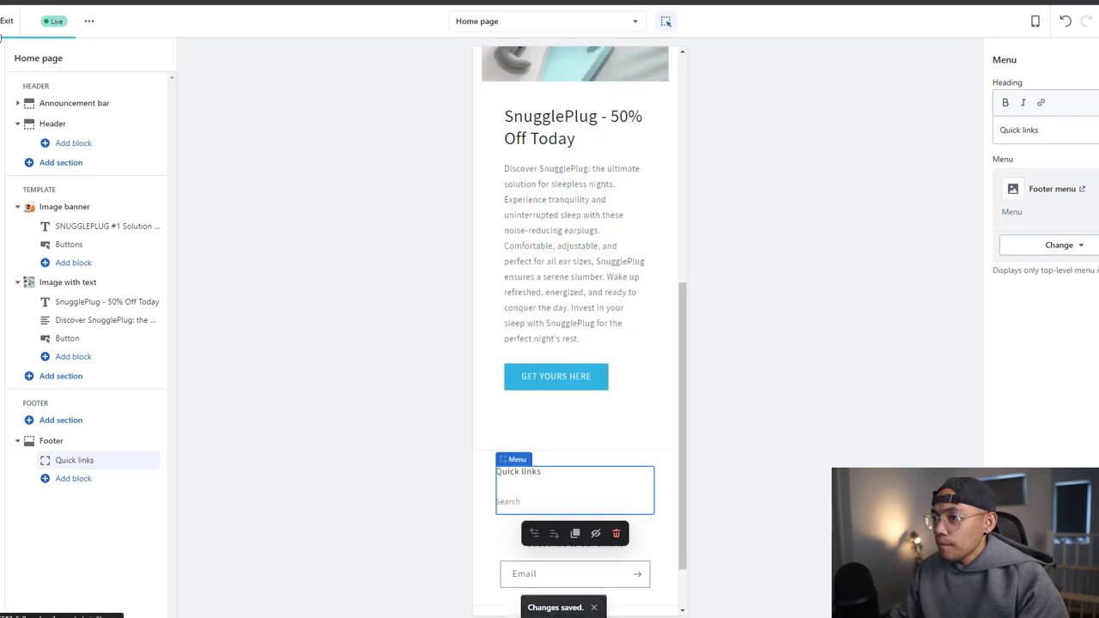
{"action": "left_click", "coordinate": [5, 21]}
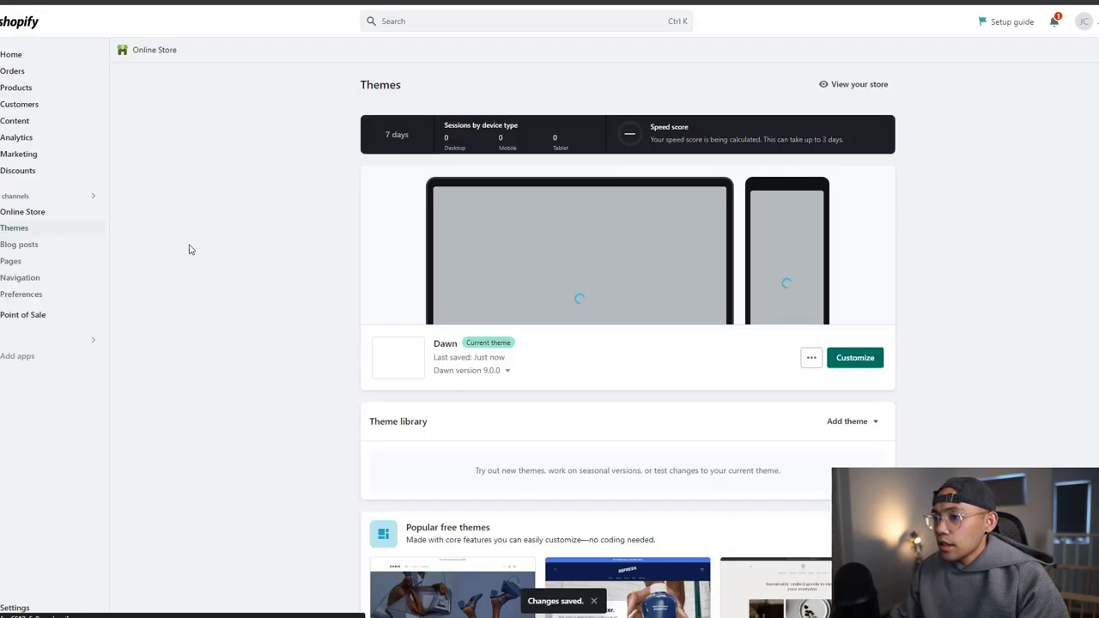
Rename the Main menu's Catalog item to SnugglePlug, linked to SnugglePlug Anti-Noise Solution
{"action": "left_click", "coordinate": [24, 280]}
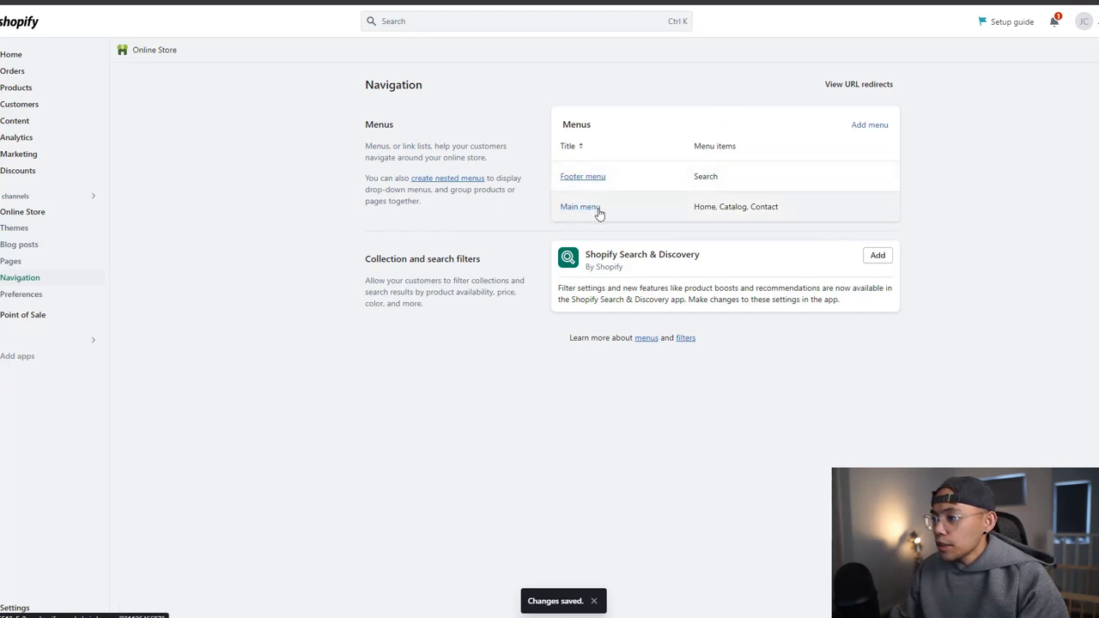
{"action": "left_click", "coordinate": [598, 210]}
{"action": "left_click", "coordinate": [654, 255]}
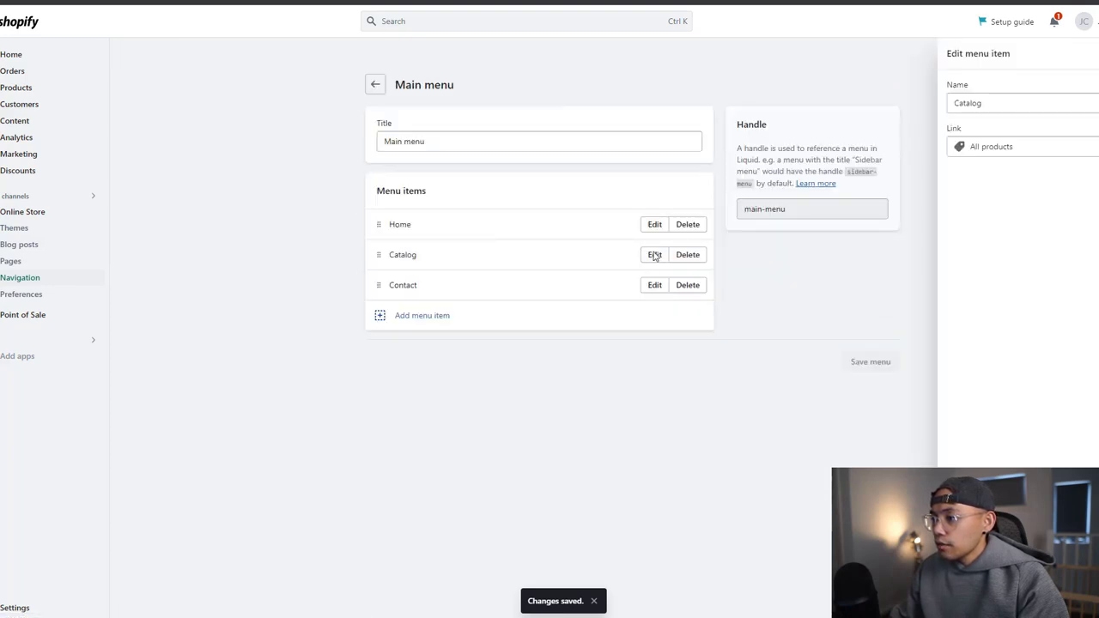
{"action": "left_click", "coordinate": [991, 105]}
{"action": "key", "text": "ctrl+a"}
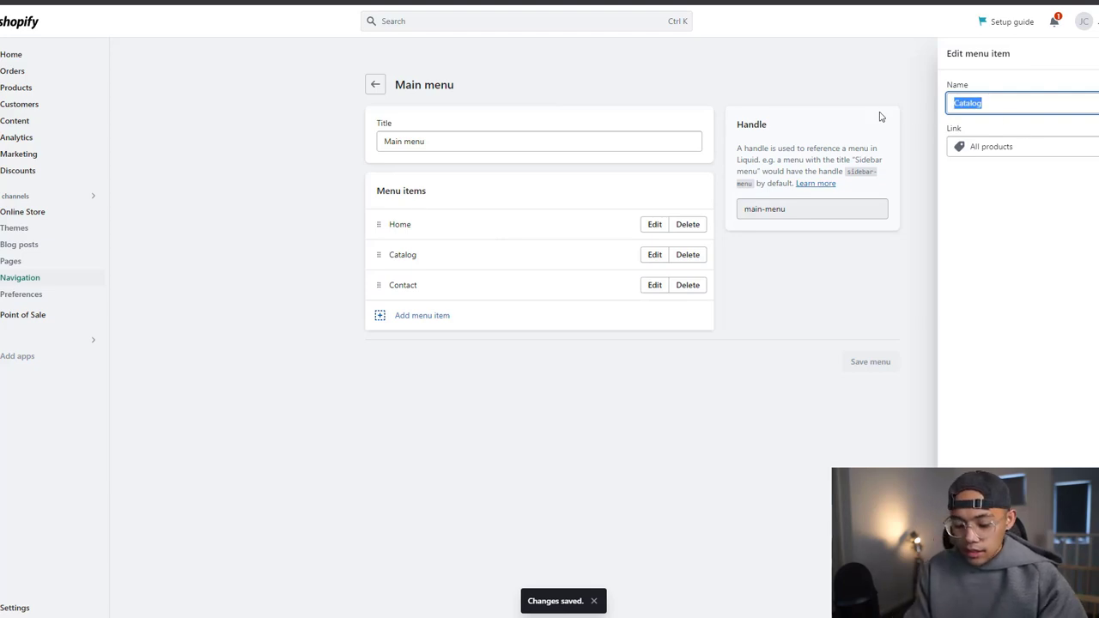
{"action": "type", "text": "SnugglePlug"}
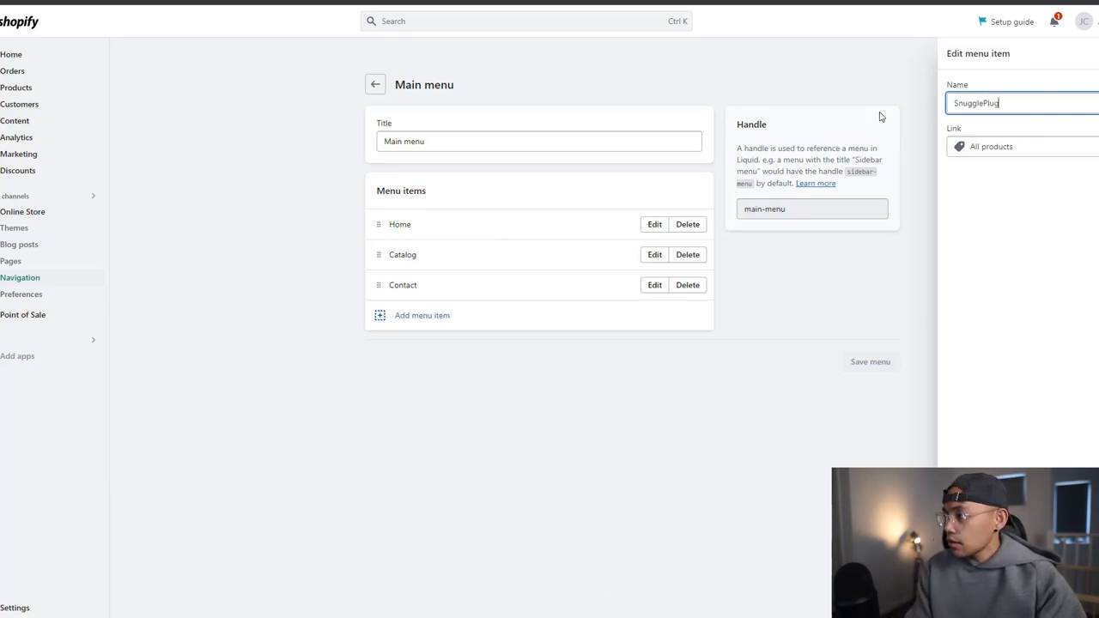
{"action": "left_click", "coordinate": [1019, 147]}
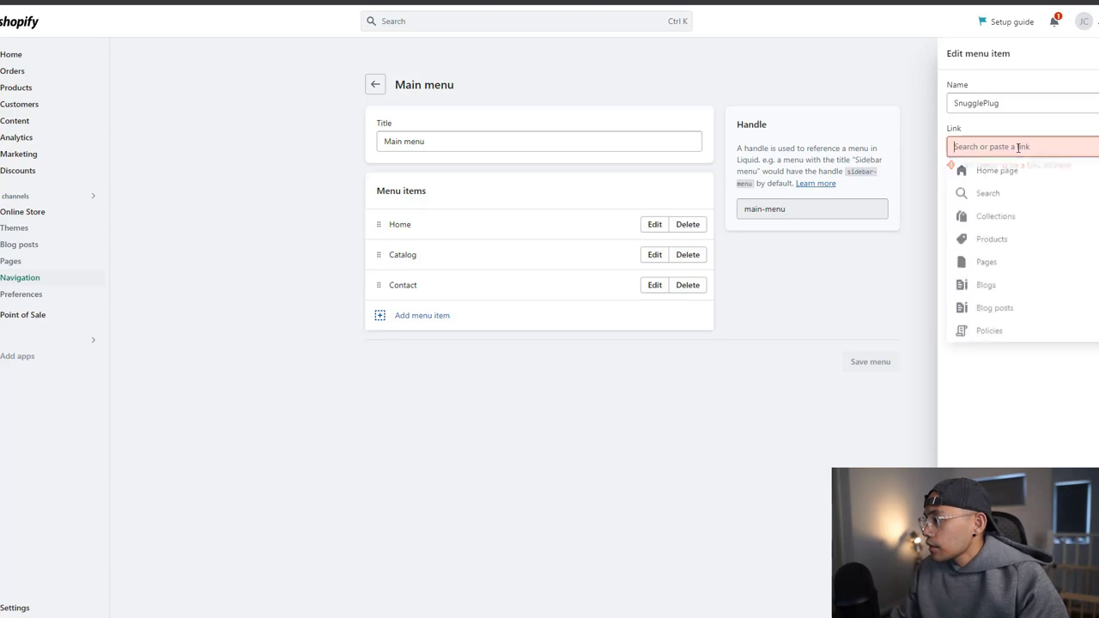
{"action": "left_click", "coordinate": [993, 238]}
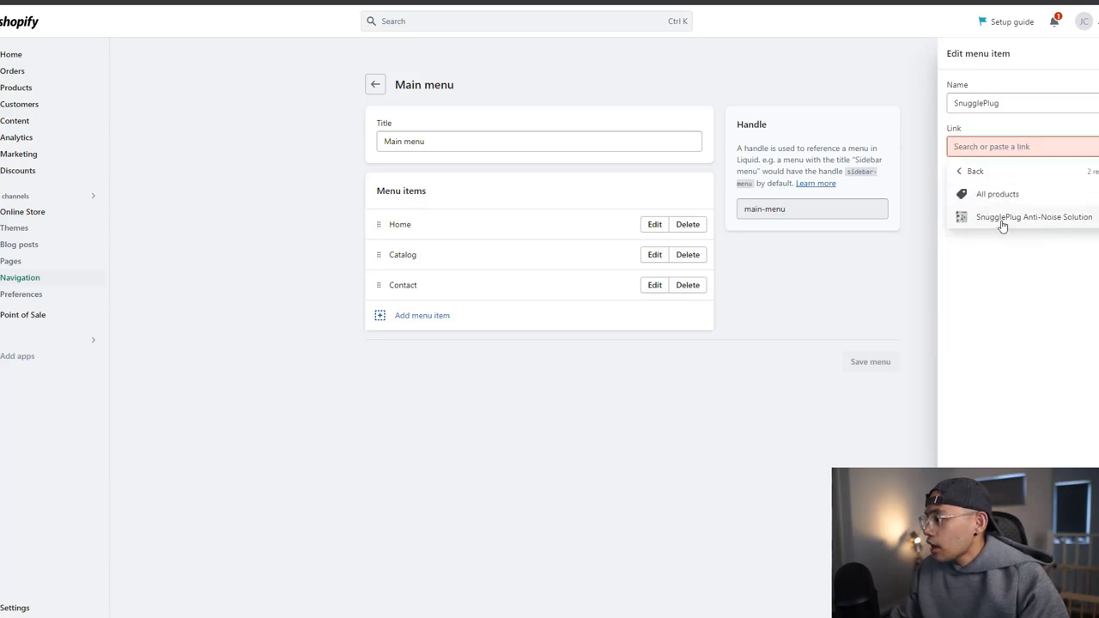
{"action": "left_click", "coordinate": [1002, 220]}
{"action": "key", "text": "Return"}
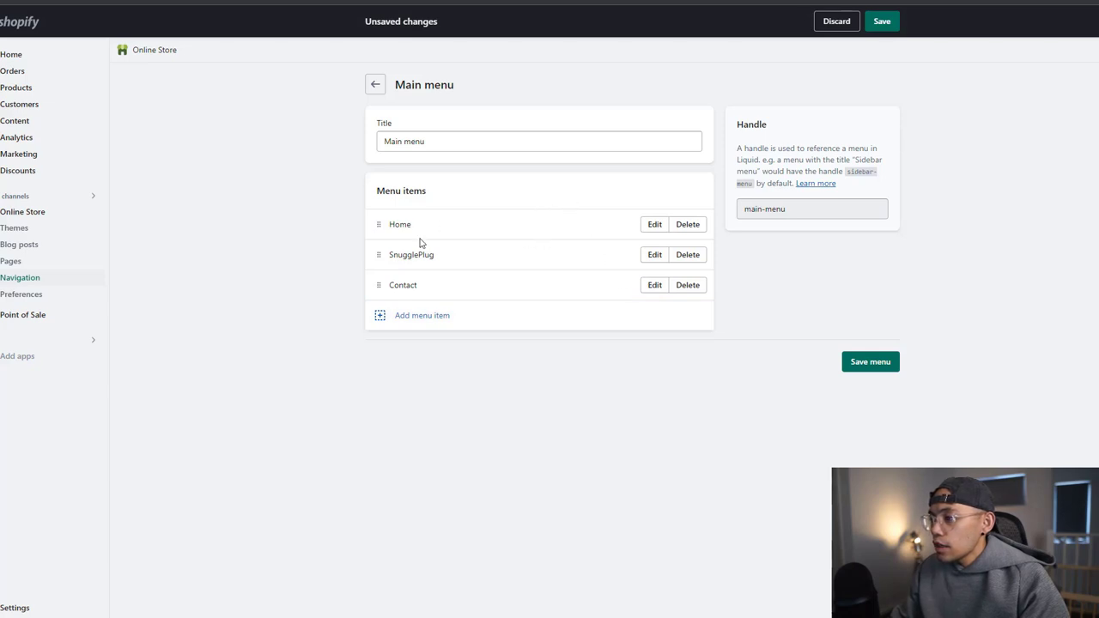
Start a new menu item, cancel it, and save the Main menu
{"action": "left_click", "coordinate": [423, 316]}
{"action": "left_click", "coordinate": [1019, 148]}
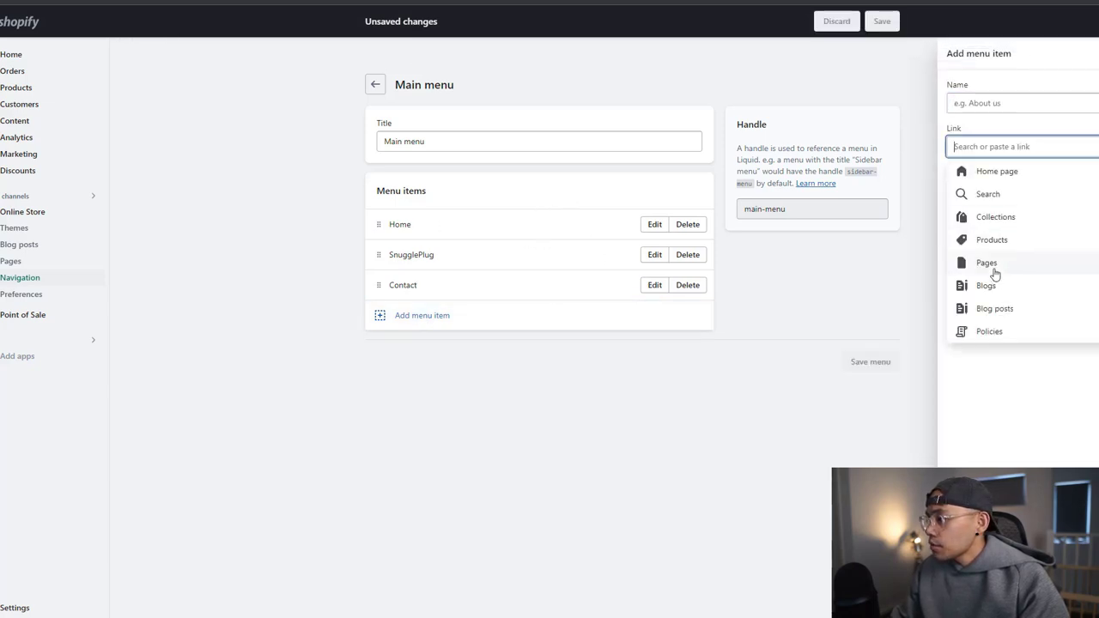
{"action": "left_click", "coordinate": [989, 263]}
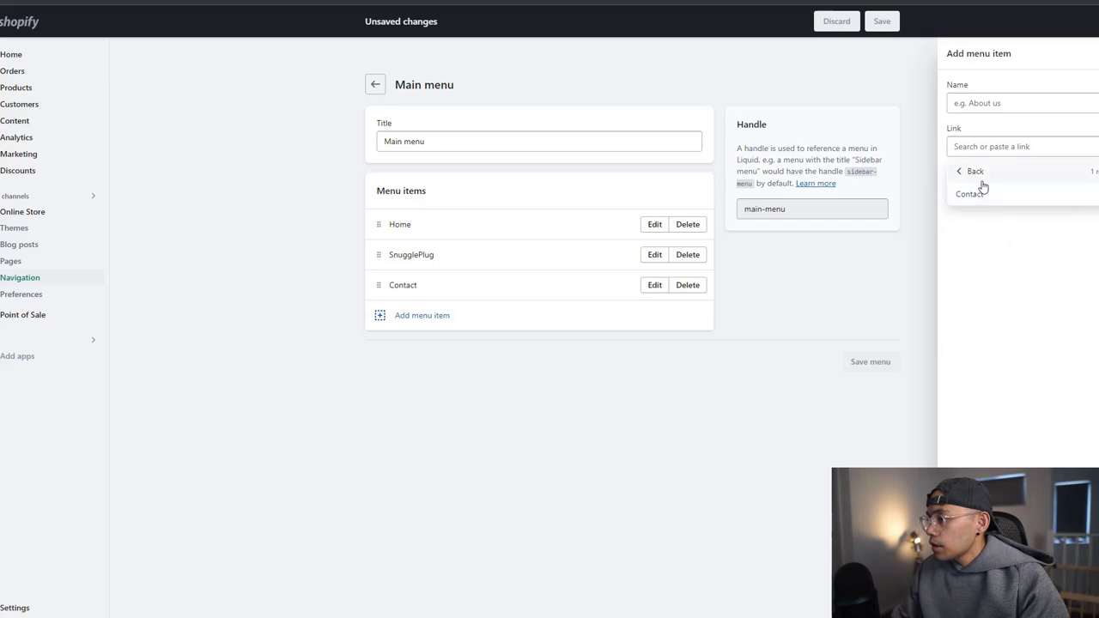
{"action": "left_click", "coordinate": [975, 172]}
{"action": "left_click", "coordinate": [1098, 238]}
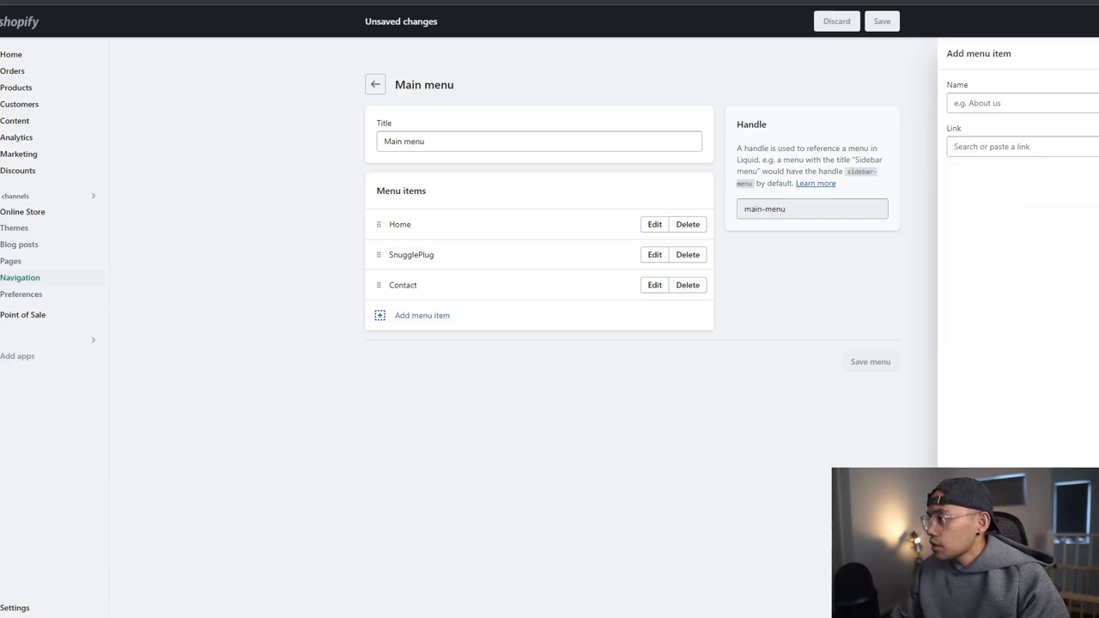
{"action": "left_click", "coordinate": [928, 241]}
{"action": "left_click", "coordinate": [871, 362]}
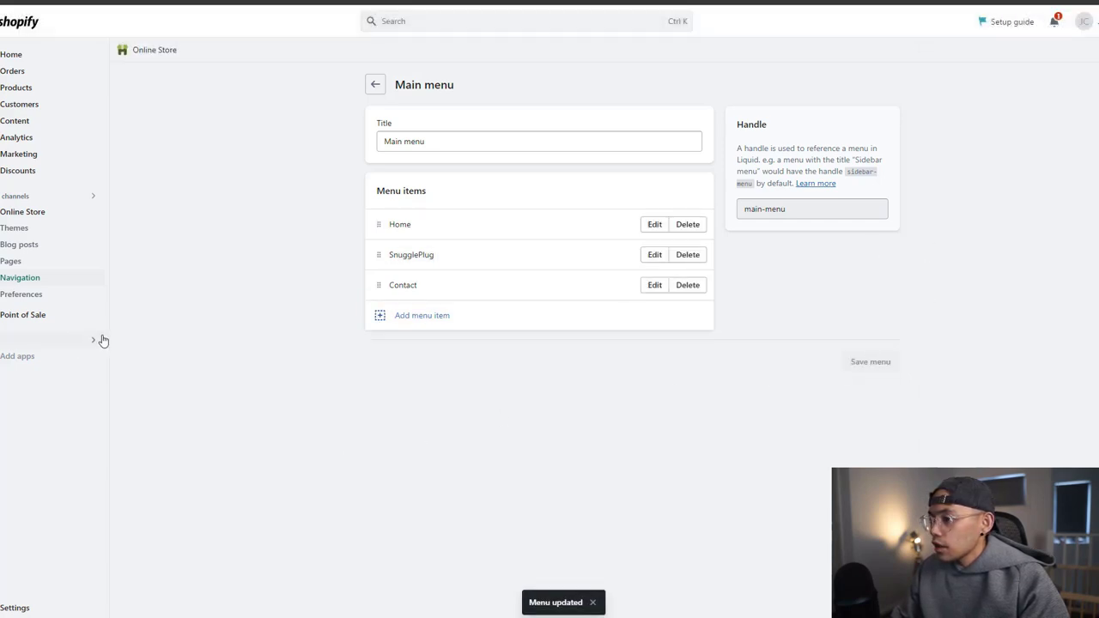
Create a new page titled 'Shipping & Delivery' and paste the copied shipping guide into its content
{"action": "left_click", "coordinate": [32, 262]}
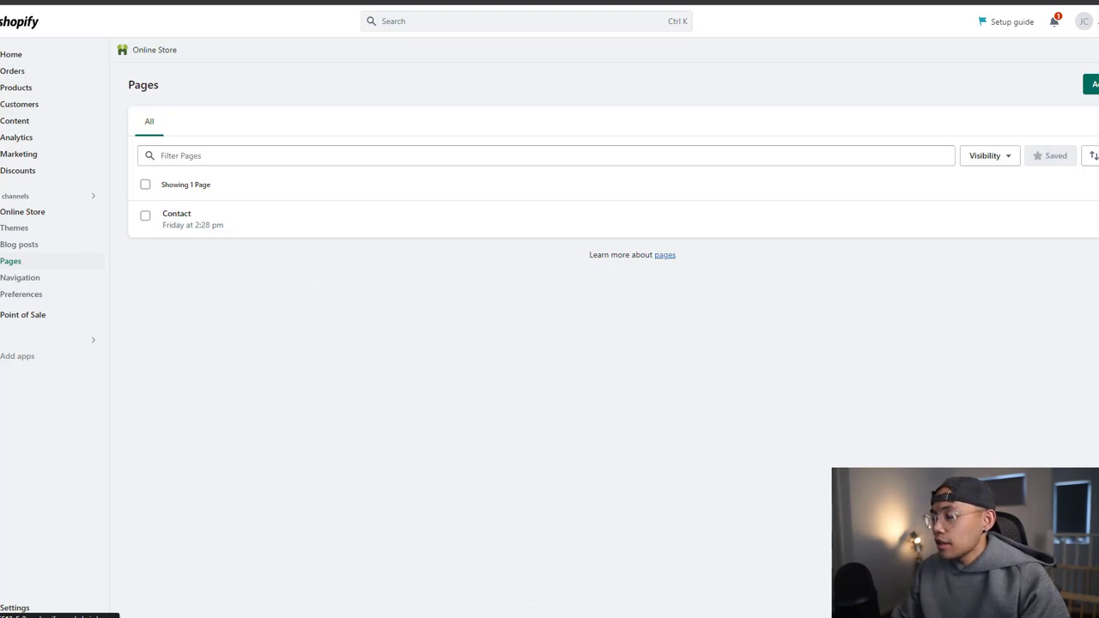
{"action": "left_click", "coordinate": [1091, 84]}
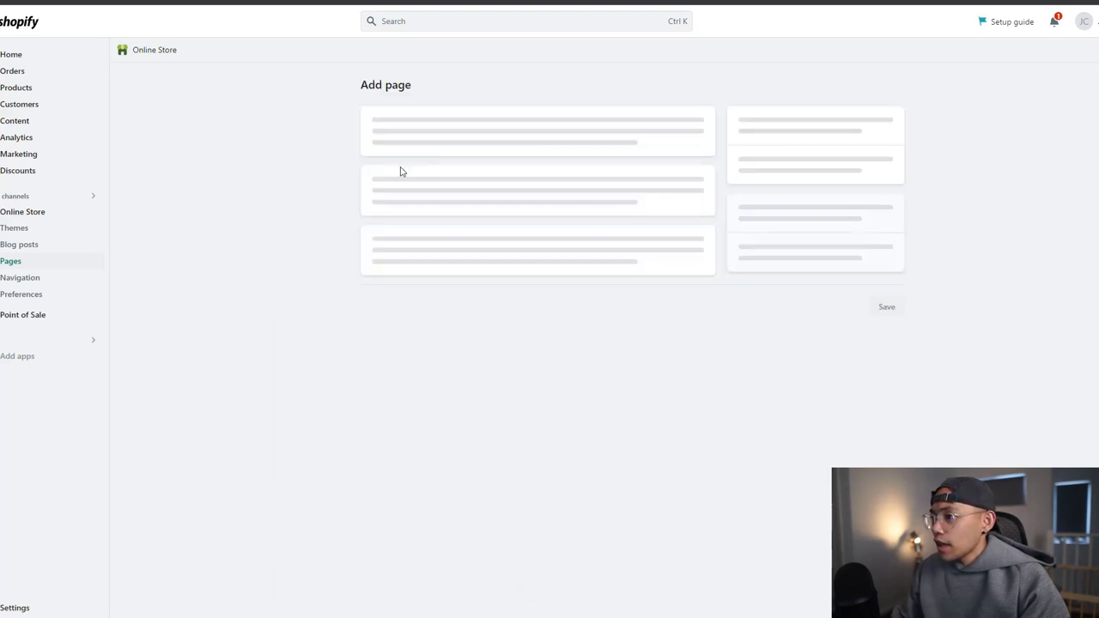
{"action": "left_click", "coordinate": [447, 141]}
{"action": "type", "text": "Shipping & "}
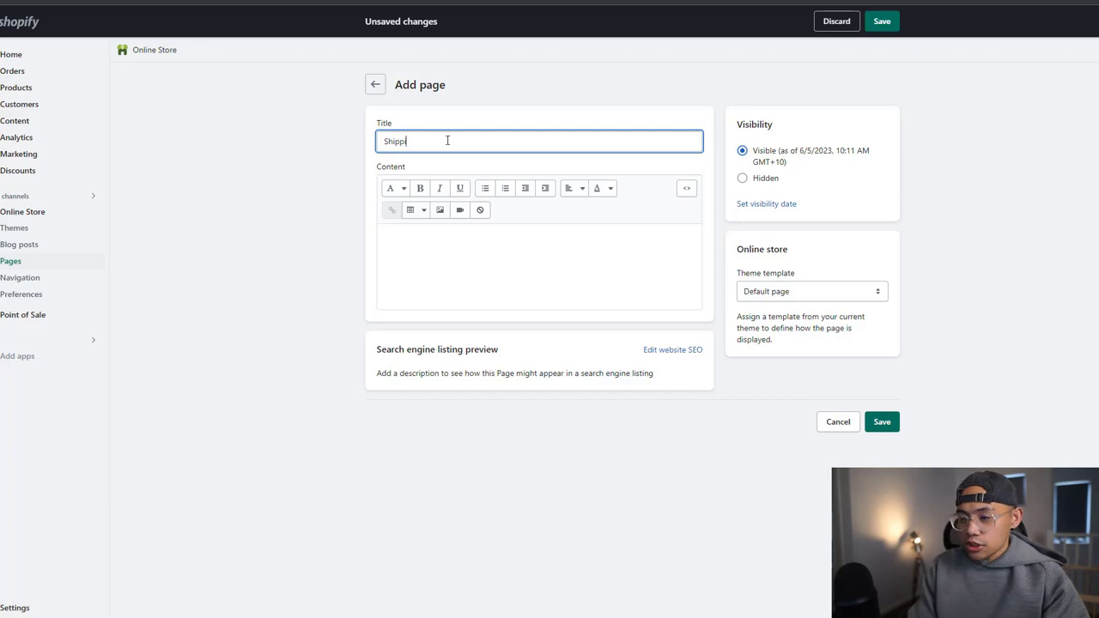
{"action": "type", "text": "Delivery"}
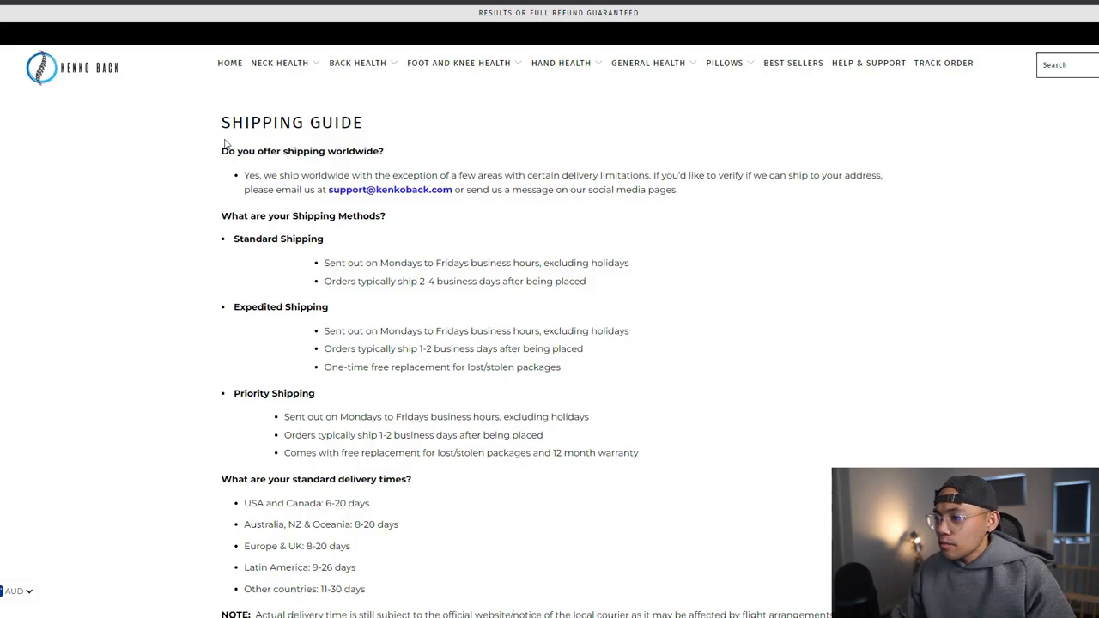
{"action": "scroll", "coordinate": [215, 215], "scroll_direction": "down", "scroll_amount": 3}
{"action": "scroll", "coordinate": [240, 138], "scroll_direction": "up", "scroll_amount": 3}
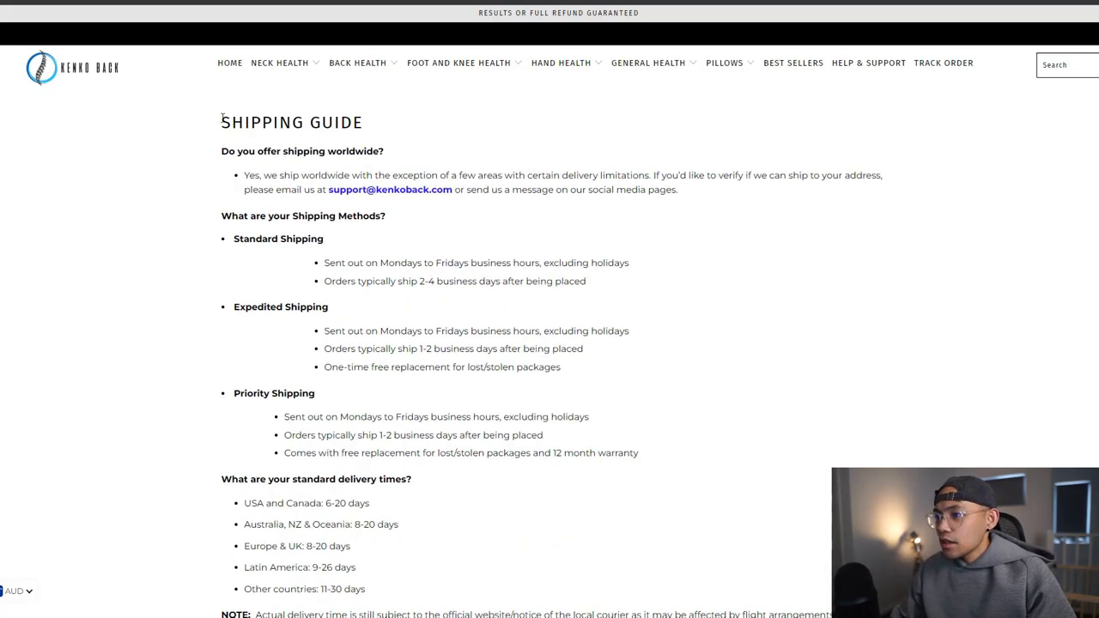
{"action": "left_click_drag", "start_coordinate": [223, 117], "coordinate": [669, 368]}
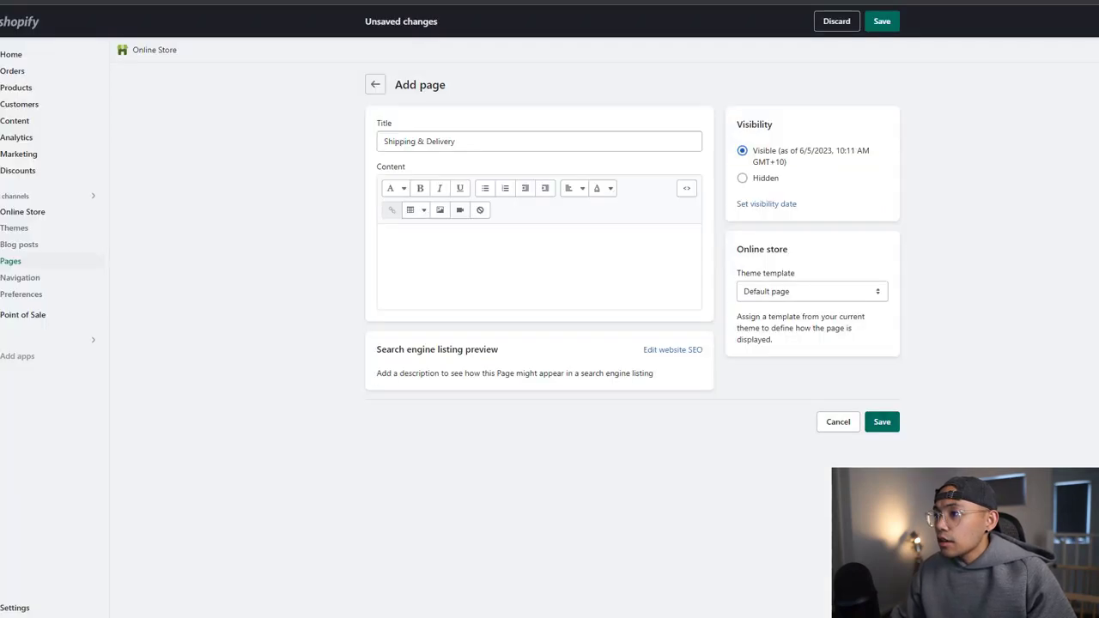
{"action": "left_click", "coordinate": [507, 252]}
{"action": "key", "text": "ctrl+v"}
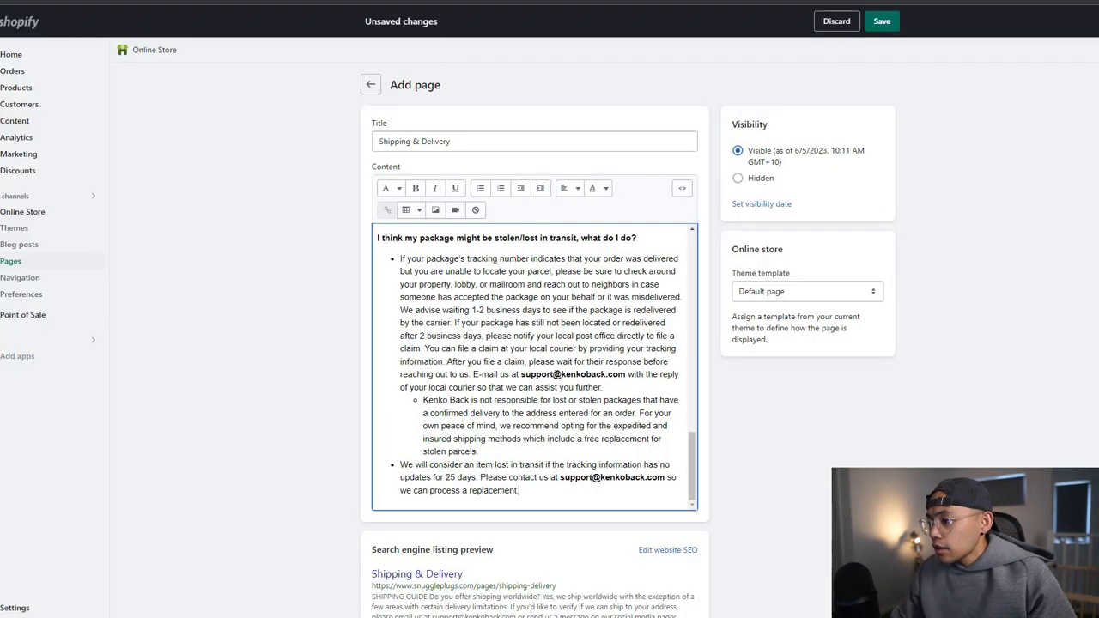
Correct the first support e-mail to the SnugglePlug address and paste it over the last bullet's old e-mail
{"action": "left_click_drag", "start_coordinate": [565, 374], "coordinate": [605, 374]}
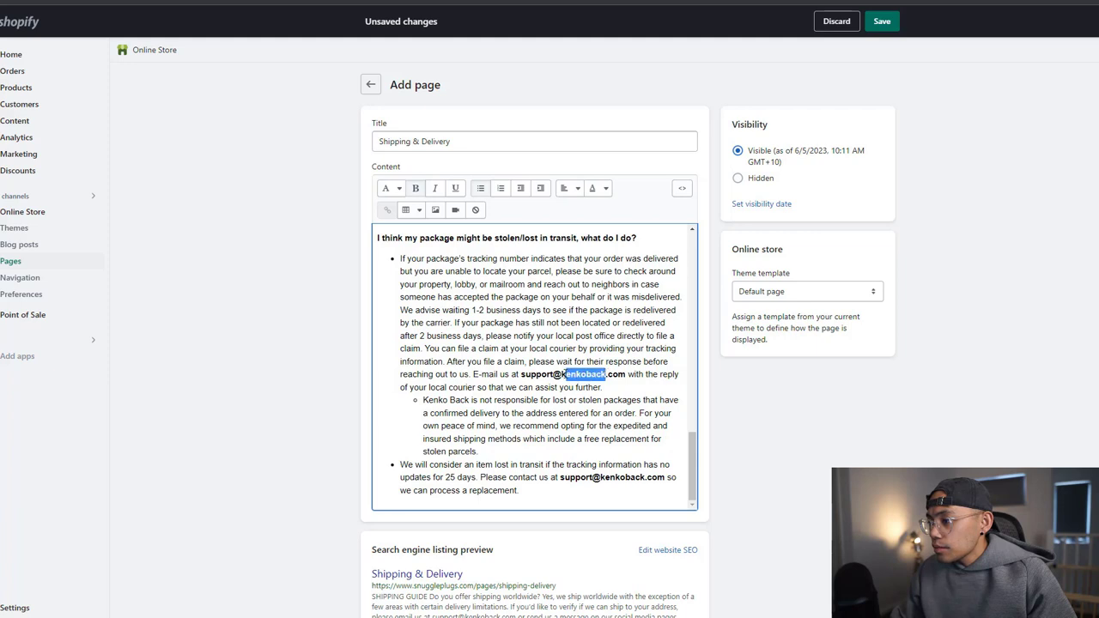
{"action": "key", "text": "shift+Left"}
{"action": "type", "text": "snuggleplug"}
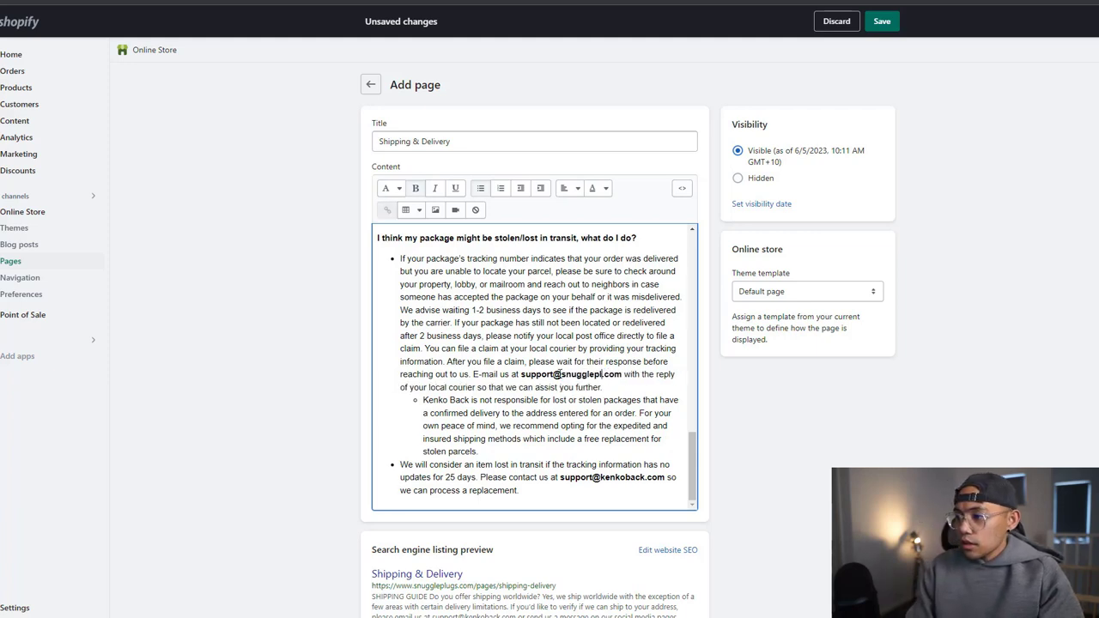
{"action": "type", "text": "s"}
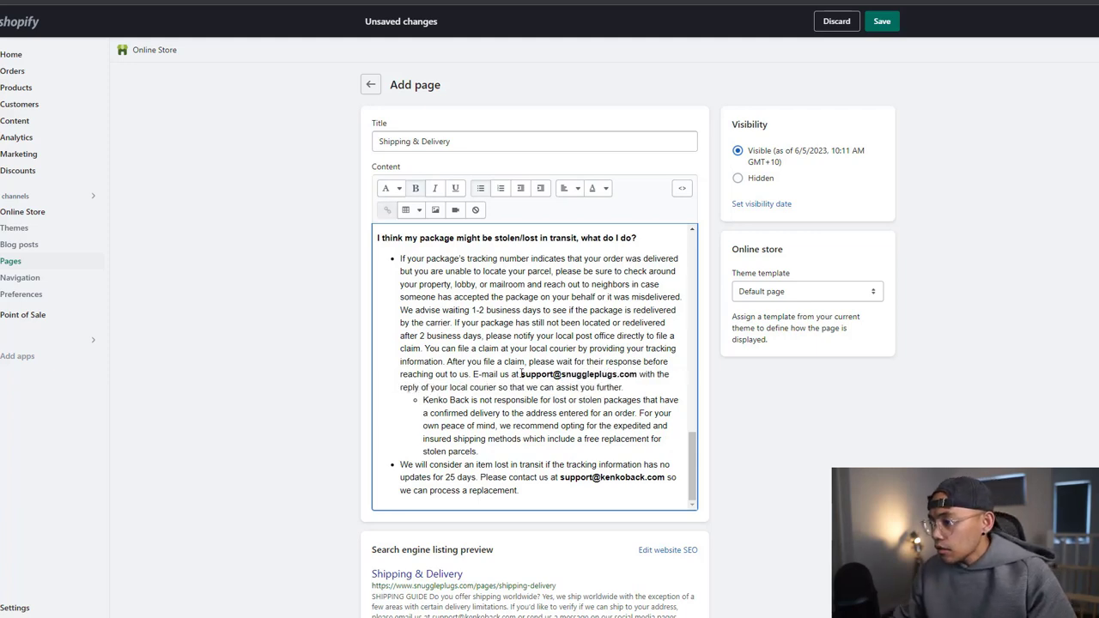
{"action": "left_click_drag", "start_coordinate": [522, 374], "coordinate": [633, 374]}
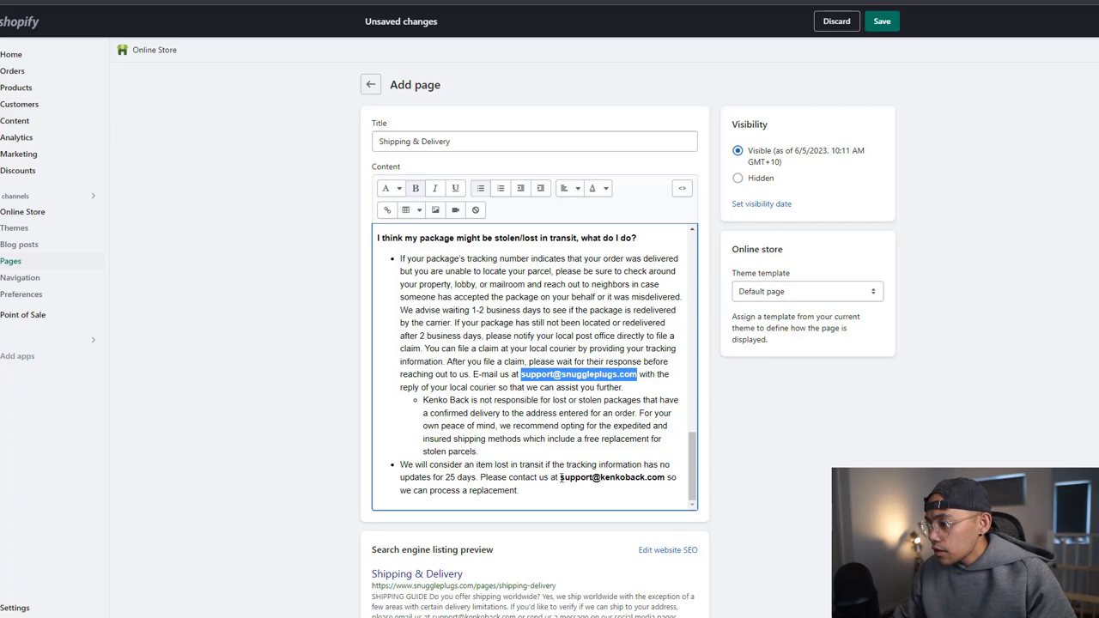
{"action": "left_click_drag", "start_coordinate": [560, 478], "coordinate": [666, 478]}
{"action": "key", "text": "ctrl+v"}
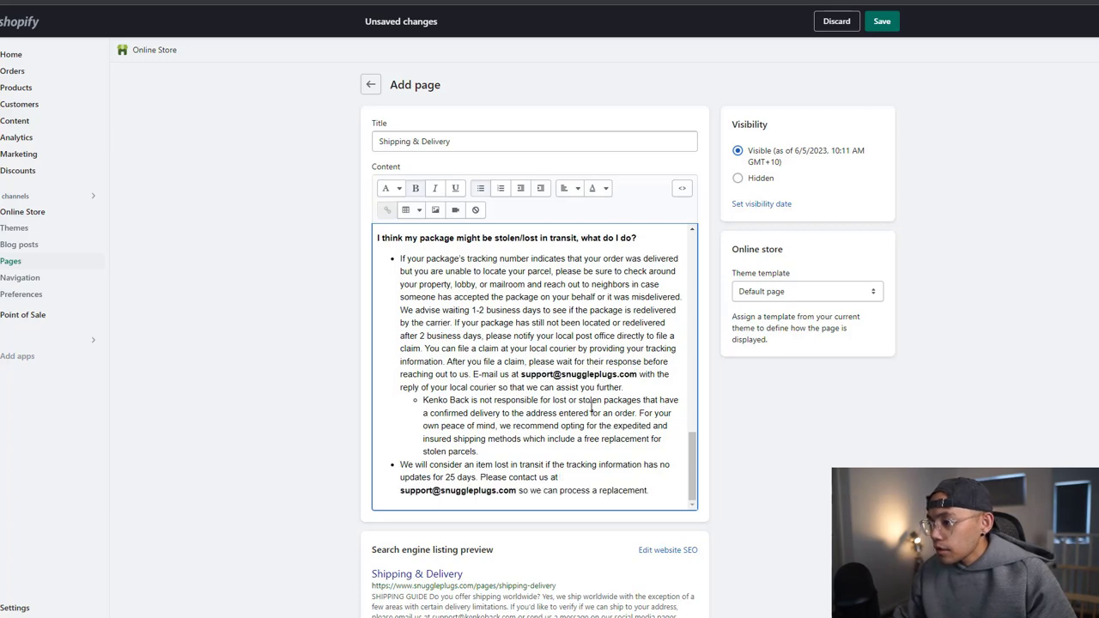
Paste the SnugglePlug support e-mail over the two remaining old addresses and save the page
{"action": "scroll", "coordinate": [590, 404], "scroll_direction": "down", "scroll_amount": 2}
{"action": "scroll", "coordinate": [608, 359], "scroll_direction": "up", "scroll_amount": 5}
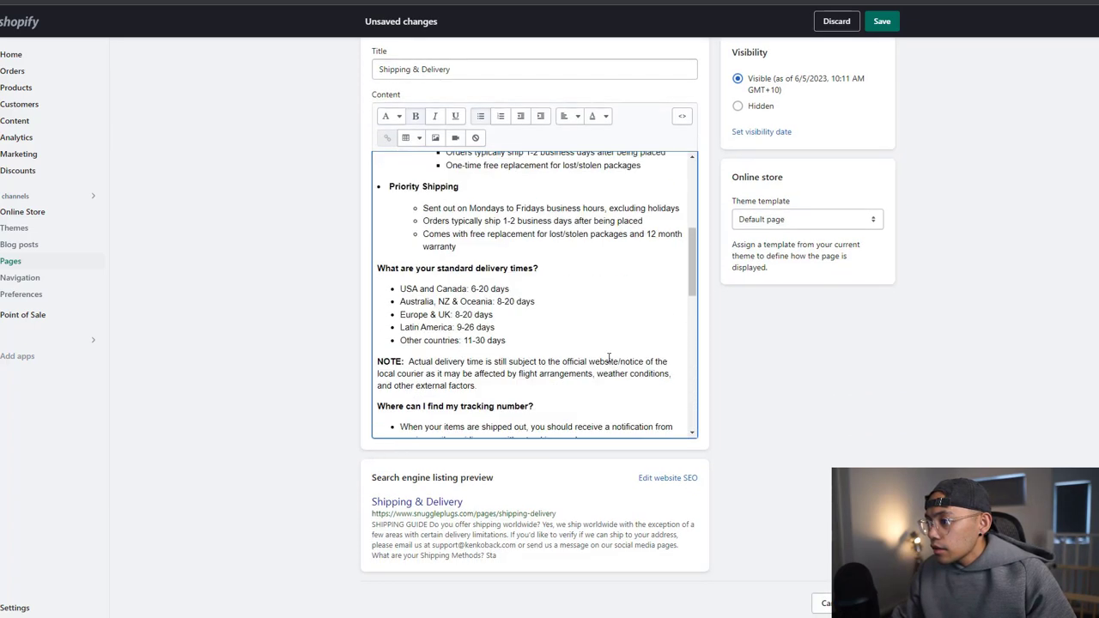
{"action": "scroll", "coordinate": [609, 358], "scroll_direction": "up", "scroll_amount": 5}
{"action": "left_click_drag", "start_coordinate": [472, 264], "coordinate": [577, 265]}
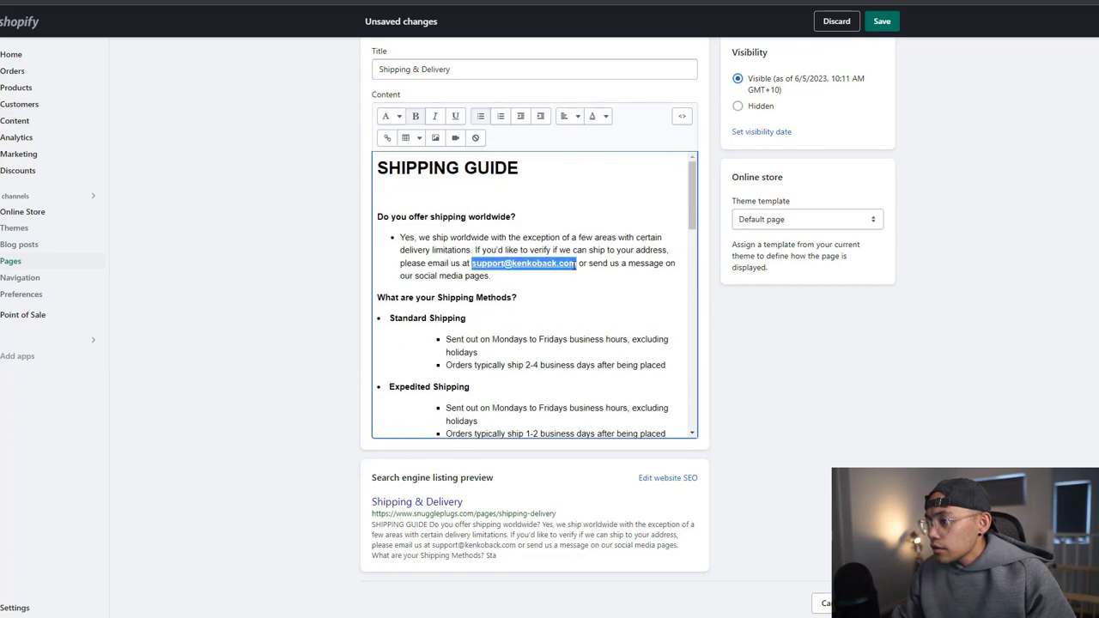
{"action": "key", "text": "ctrl+v"}
{"action": "scroll", "coordinate": [580, 352], "scroll_direction": "down", "scroll_amount": 1}
{"action": "scroll", "coordinate": [580, 352], "scroll_direction": "down", "scroll_amount": 2}
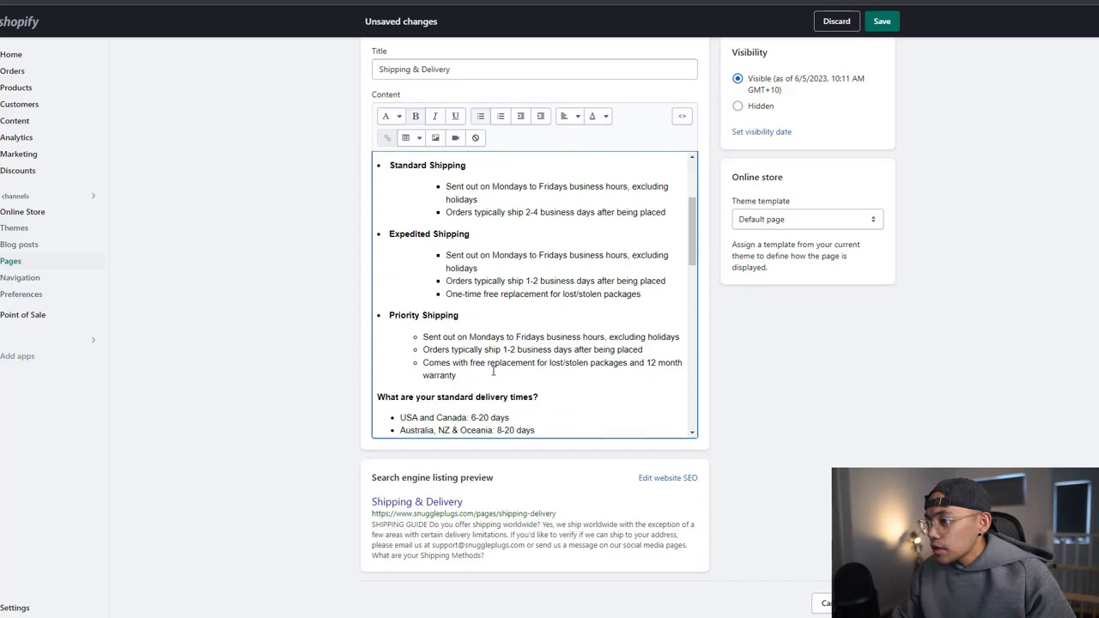
{"action": "scroll", "coordinate": [494, 371], "scroll_direction": "down", "scroll_amount": 4}
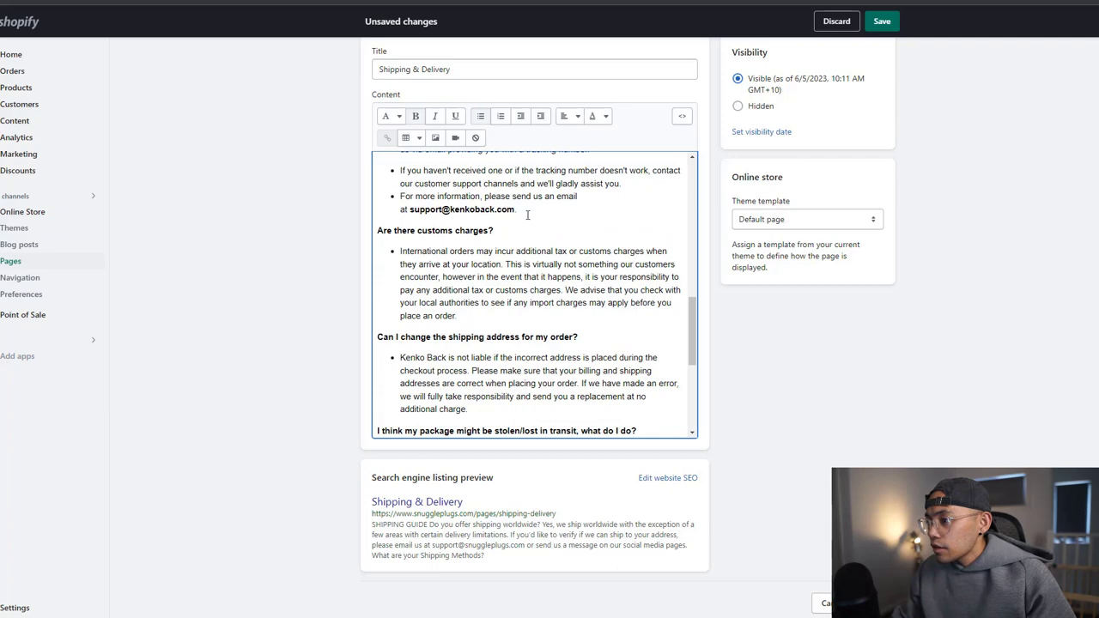
{"action": "left_click_drag", "start_coordinate": [528, 215], "coordinate": [421, 215]}
{"action": "key", "text": "ctrl+v"}
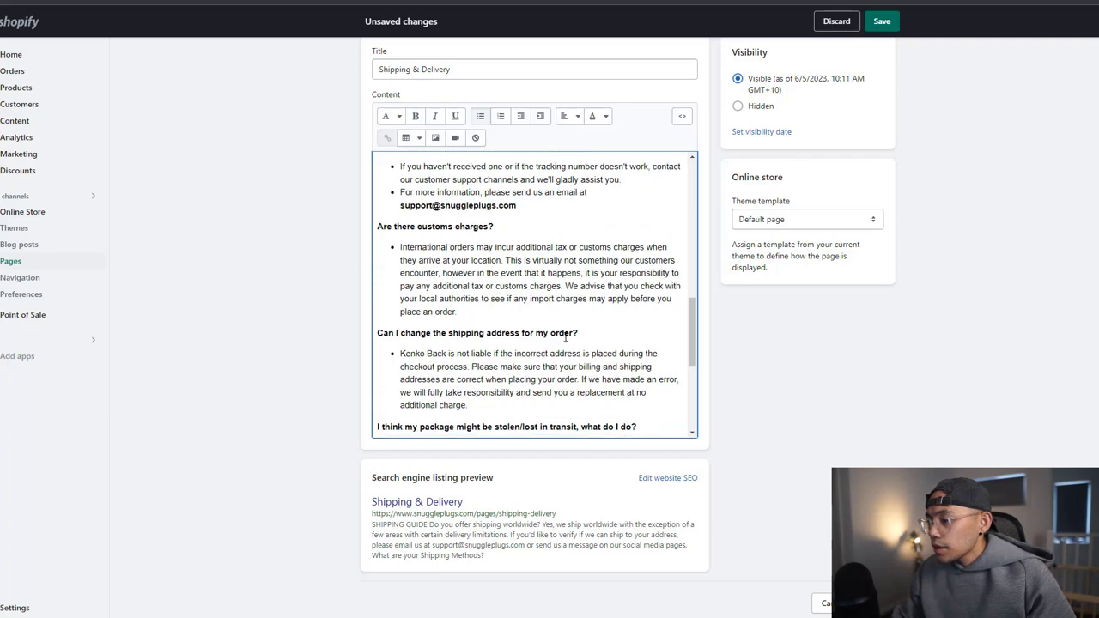
{"action": "scroll", "coordinate": [565, 337], "scroll_direction": "down", "scroll_amount": 4}
{"action": "scroll", "coordinate": [565, 338], "scroll_direction": "down", "scroll_amount": 2}
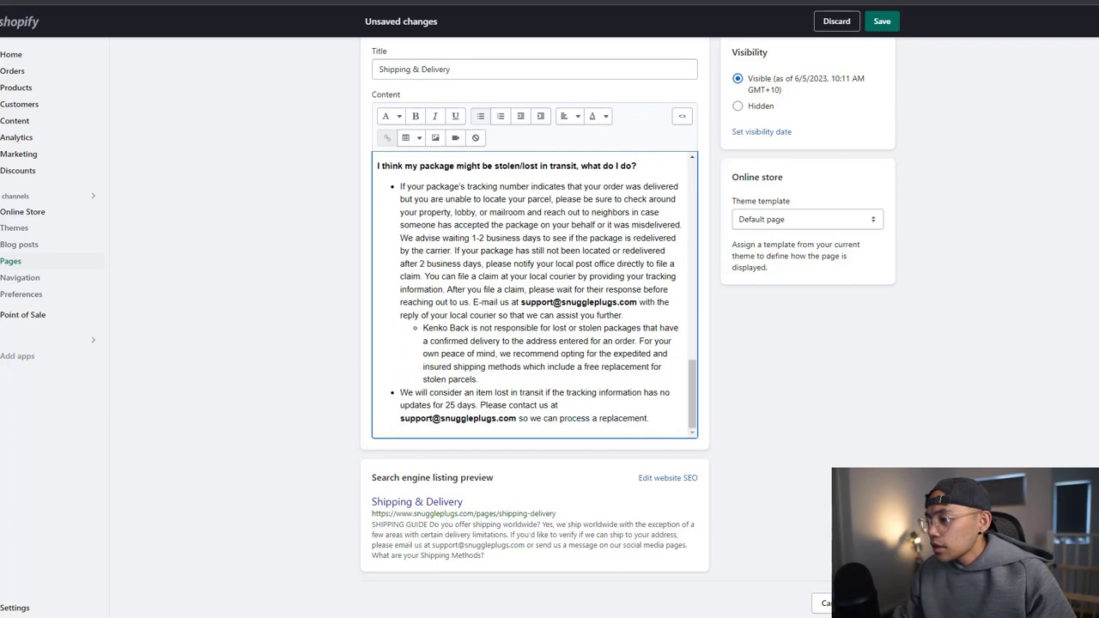
{"action": "left_click", "coordinate": [882, 21]}
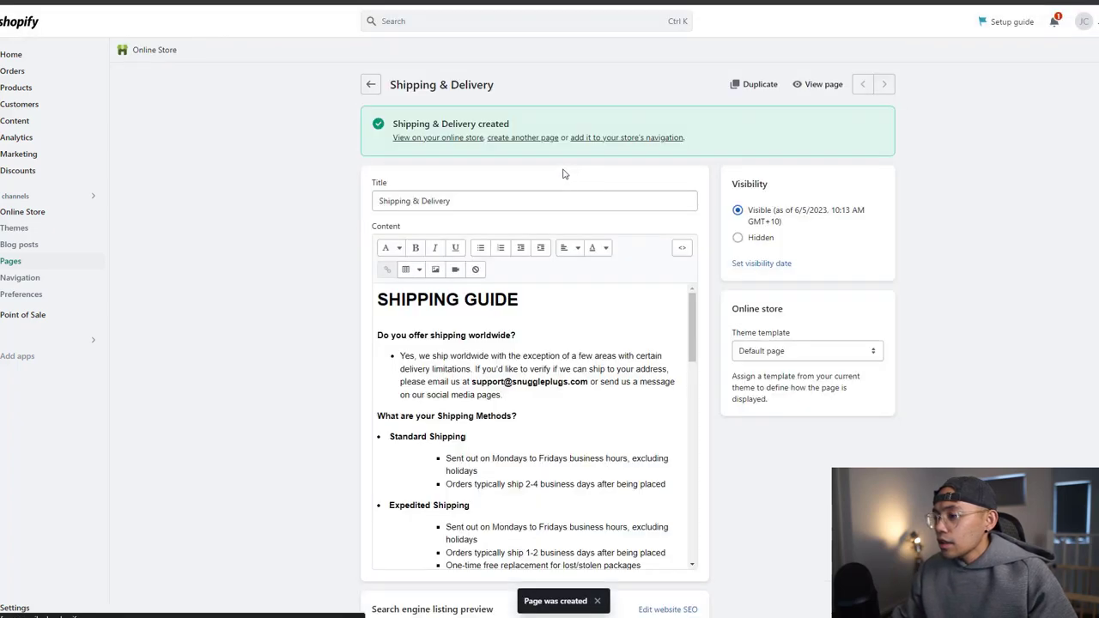
Start a new page from the Pages list titled 'privacy & Policy'
{"action": "left_click", "coordinate": [369, 87]}
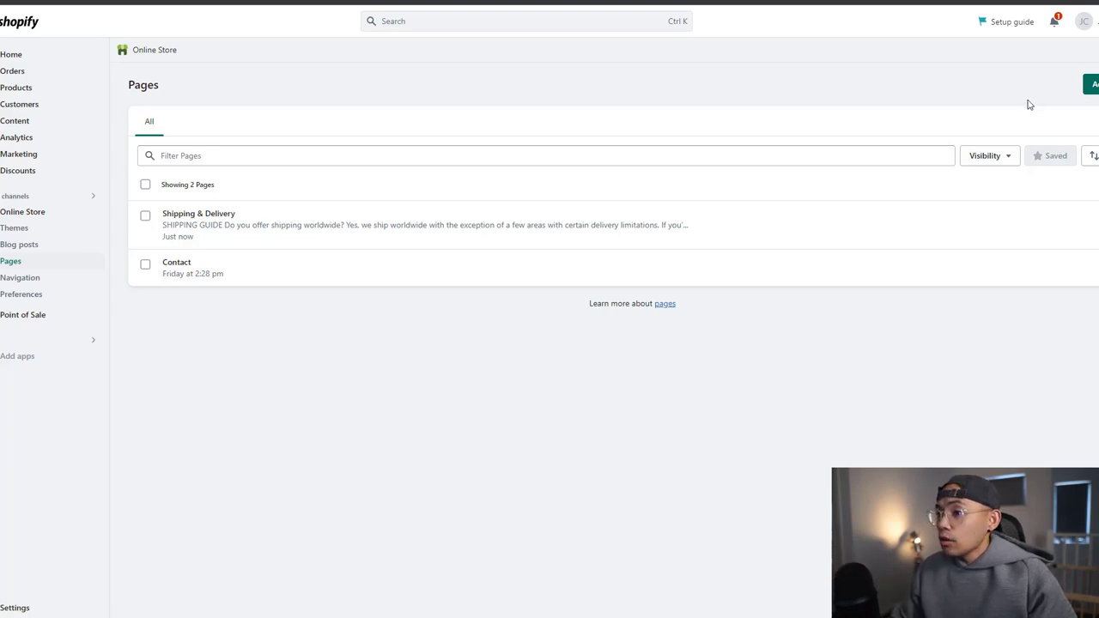
{"action": "left_click", "coordinate": [1091, 84]}
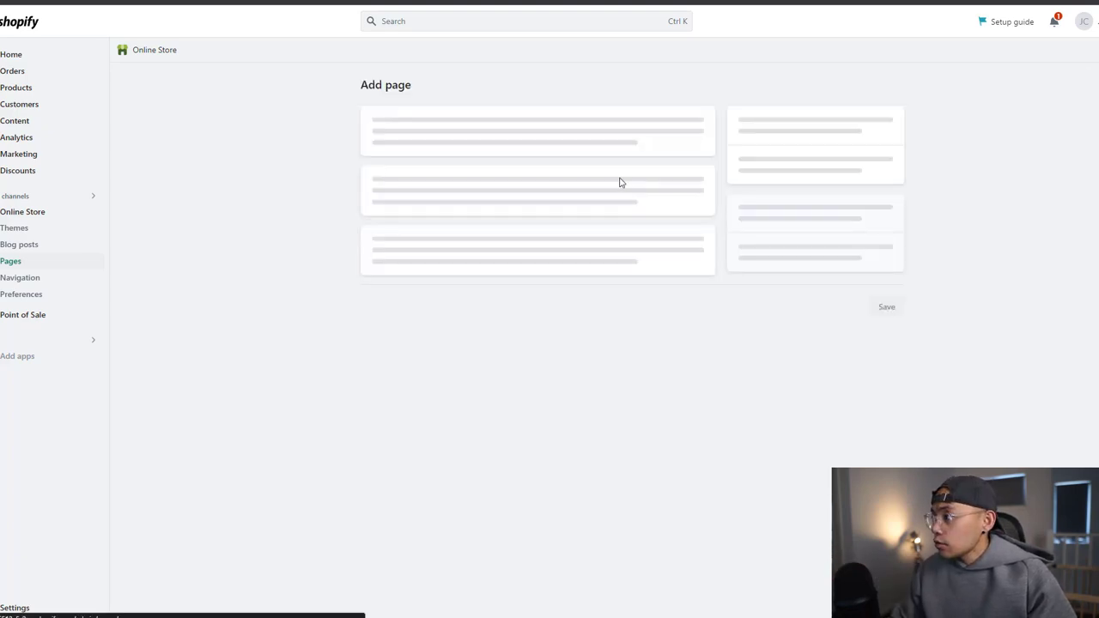
{"action": "left_click", "coordinate": [509, 143]}
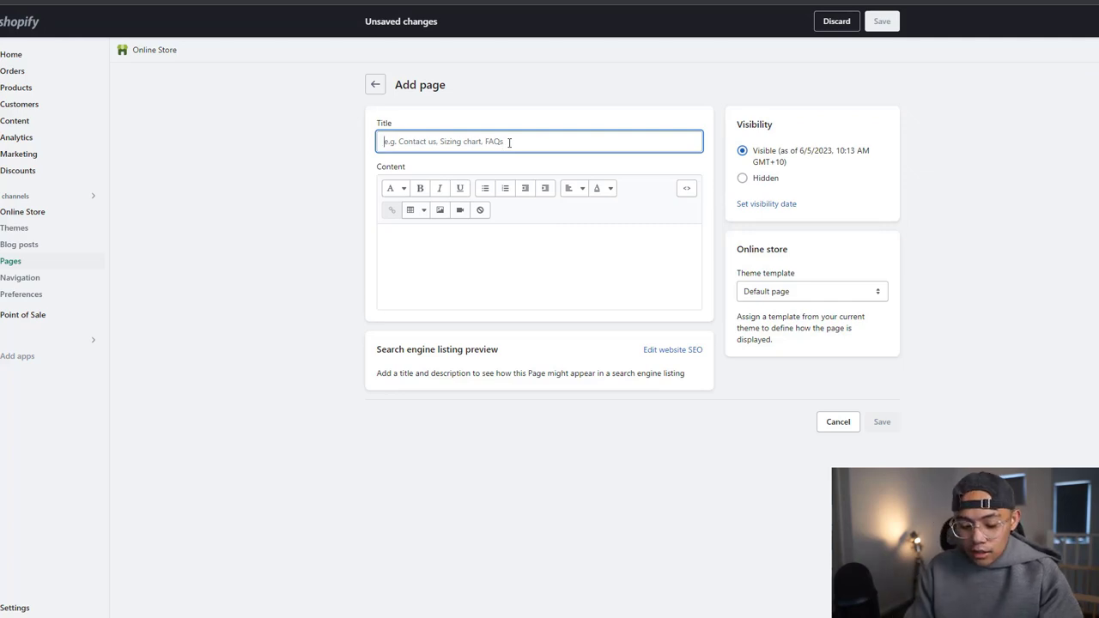
{"action": "type", "text": "p"}
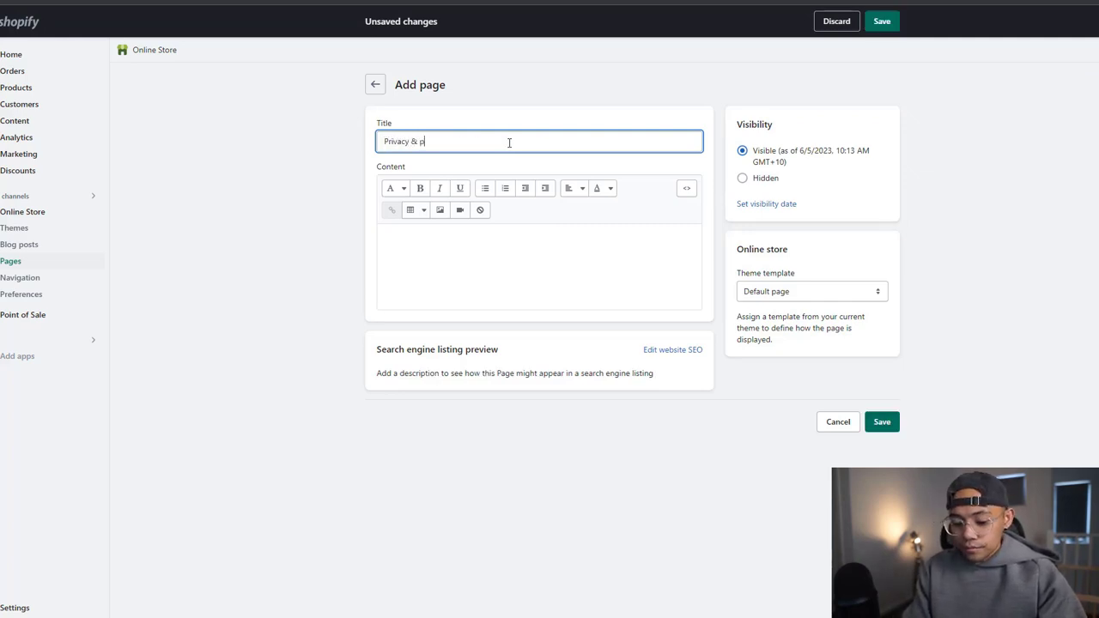
{"action": "type", "text": "rivacy & Poli"}
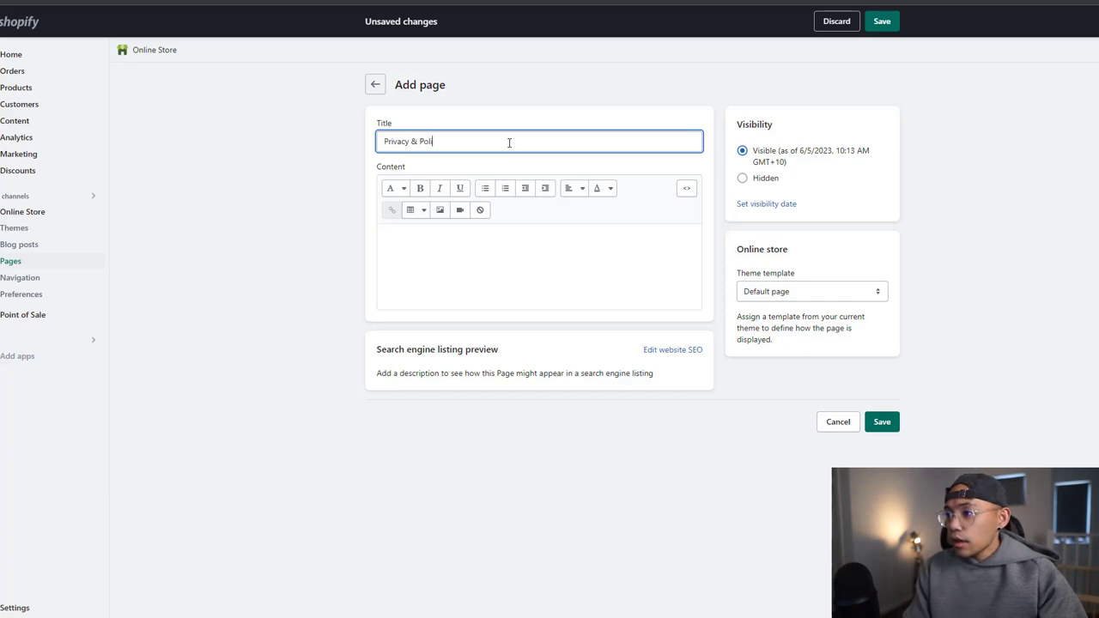
{"action": "type", "text": "cy"}
Copy the reference store's privacy statement and paste it into the page content
{"action": "left_click", "coordinate": [483, 252]}
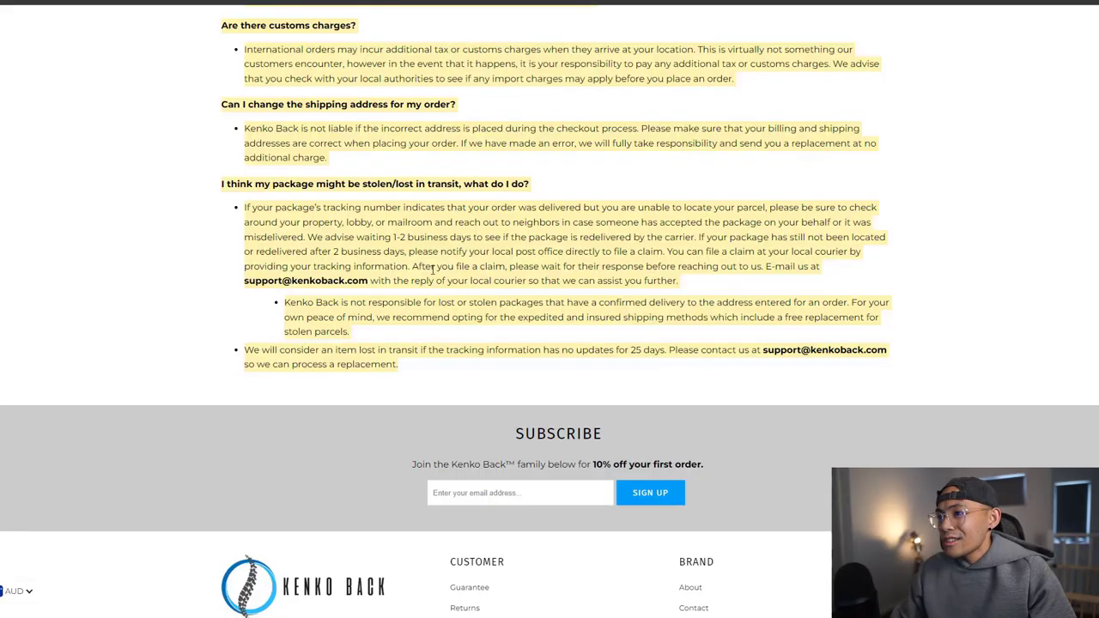
{"action": "left_click", "coordinate": [250, 416]}
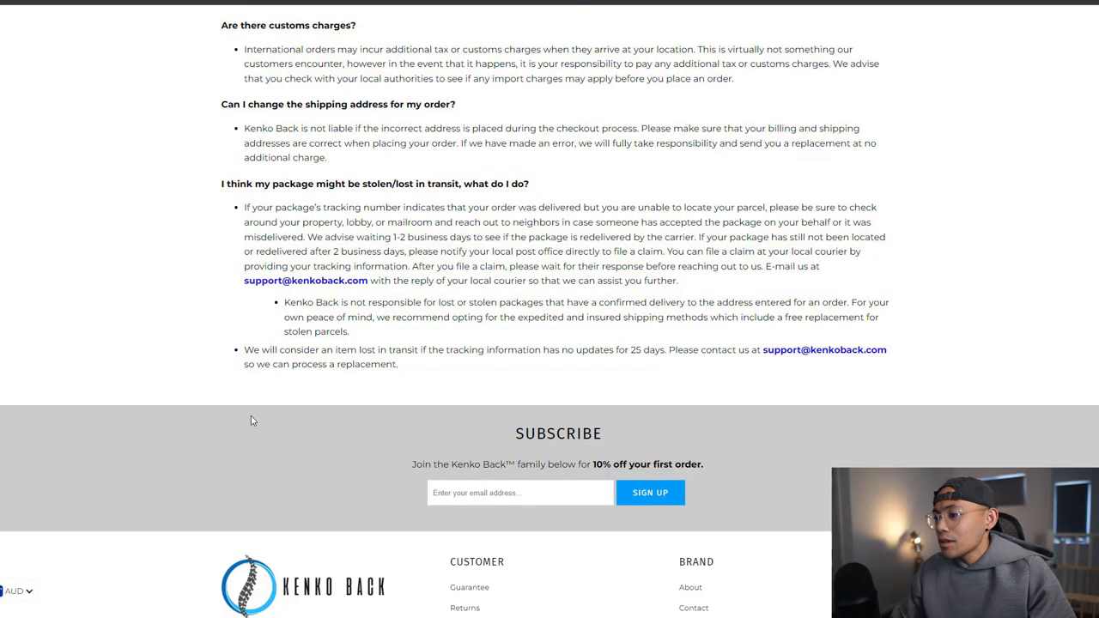
{"action": "scroll", "coordinate": [365, 395], "scroll_direction": "down", "scroll_amount": 2}
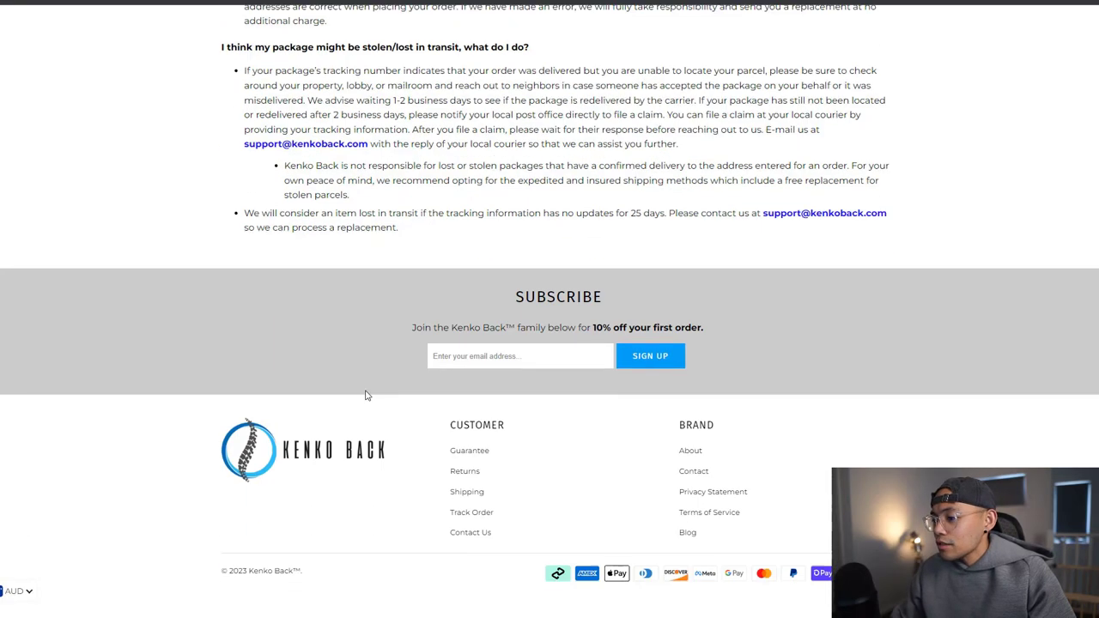
{"action": "left_click", "coordinate": [713, 496]}
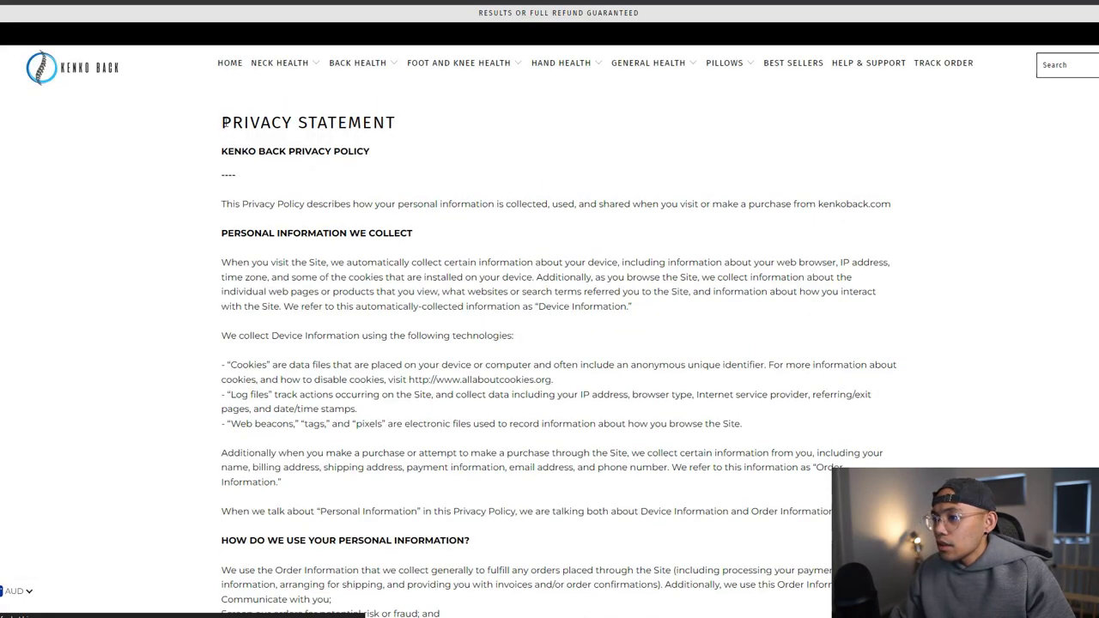
{"action": "left_click_drag", "start_coordinate": [222, 123], "coordinate": [818, 223]}
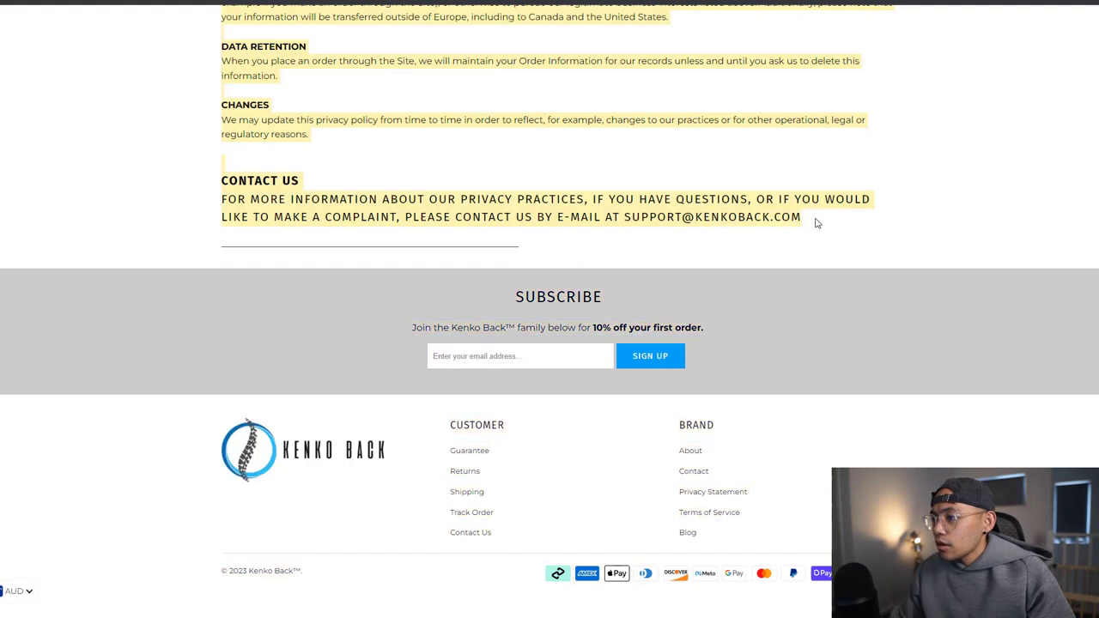
{"action": "key", "text": "ctrl+c"}
{"action": "key", "text": "alt+Tab"}
{"action": "key", "text": "ctrl+v"}
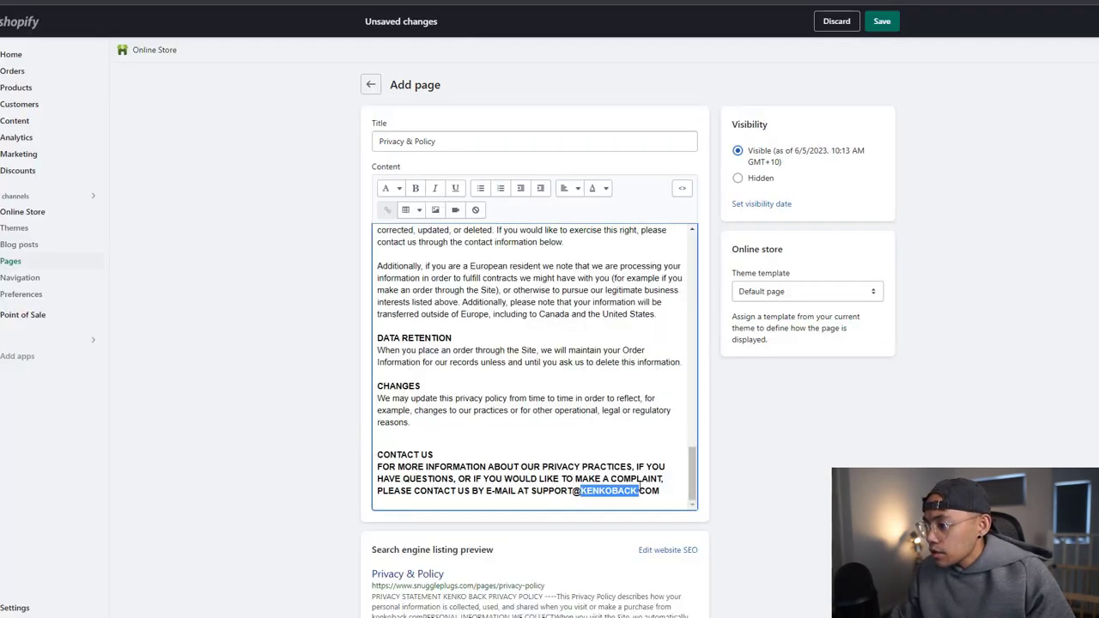
Fix the contact e-mail to the SnugglePlug address, rename KENKO BACK to 'Snuggle Plug' and the domain to 'Snuggleplug.com'
{"action": "type", "text": "snuggleplu"}
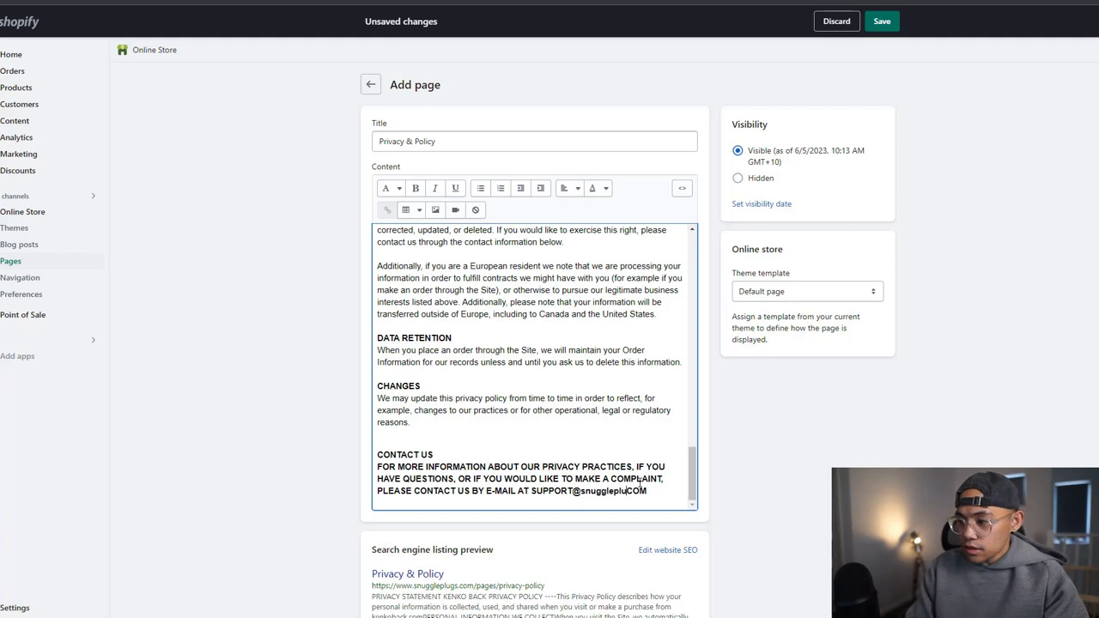
{"action": "type", "text": "gs"}
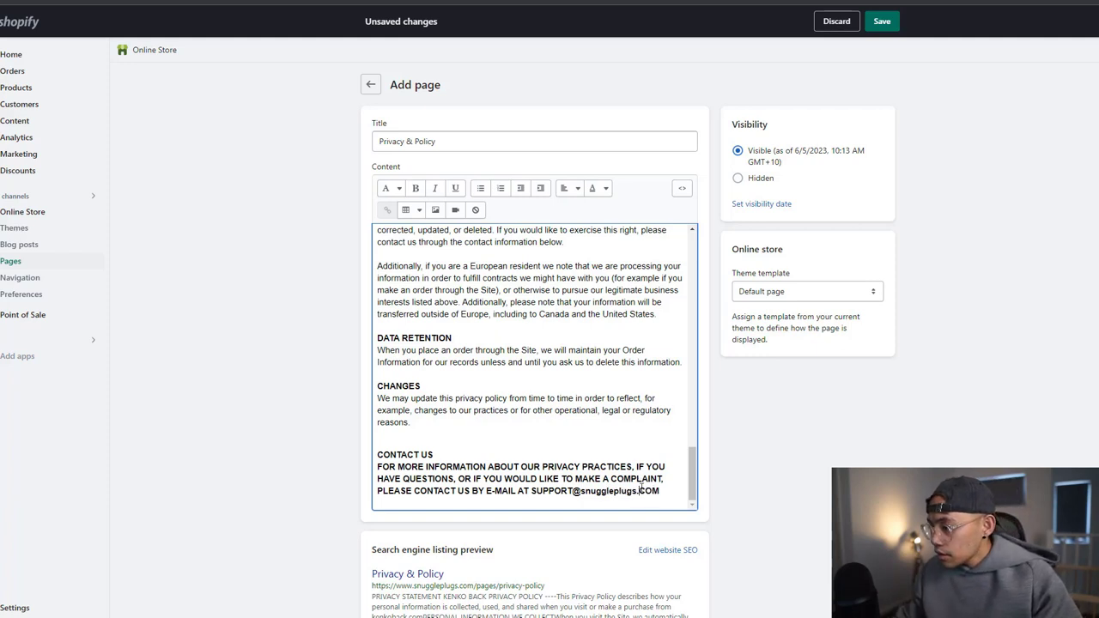
{"action": "left_click_drag", "start_coordinate": [640, 490], "coordinate": [661, 490]}
{"action": "left_click", "coordinate": [672, 494]}
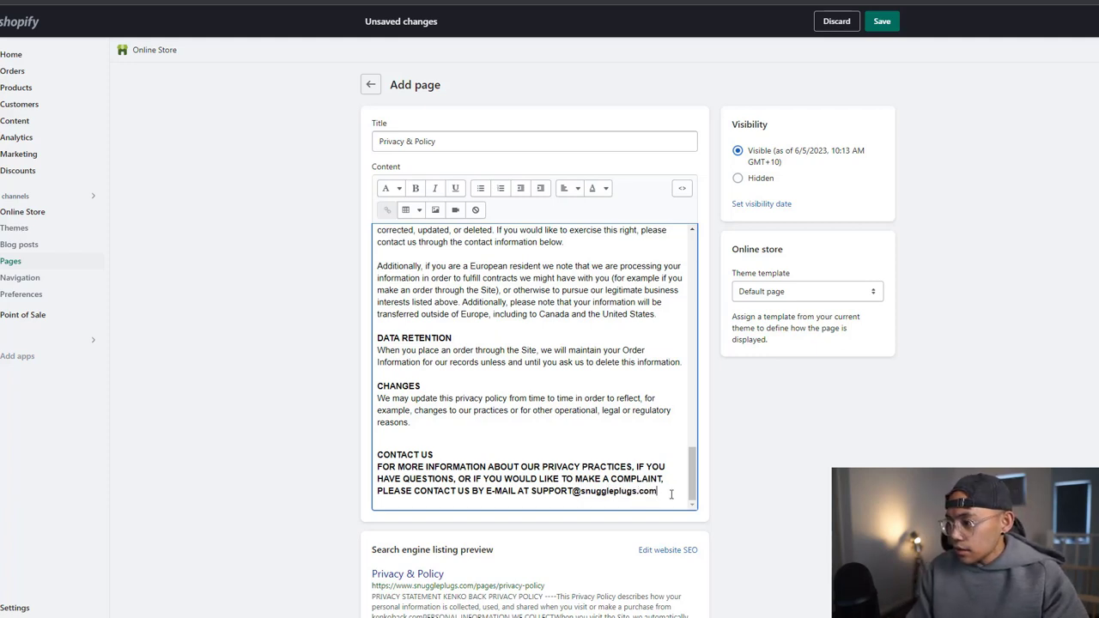
{"action": "scroll", "coordinate": [661, 361], "scroll_direction": "up", "scroll_amount": 15}
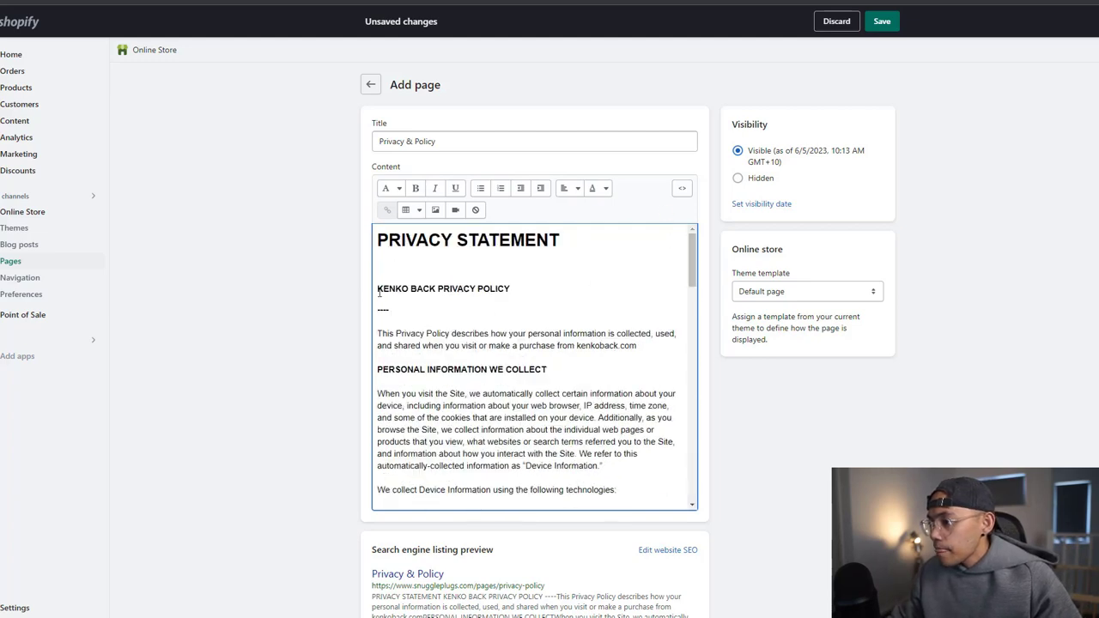
{"action": "left_click_drag", "start_coordinate": [436, 289], "coordinate": [356, 287]}
{"action": "type", "text": "Snuggle Pl"}
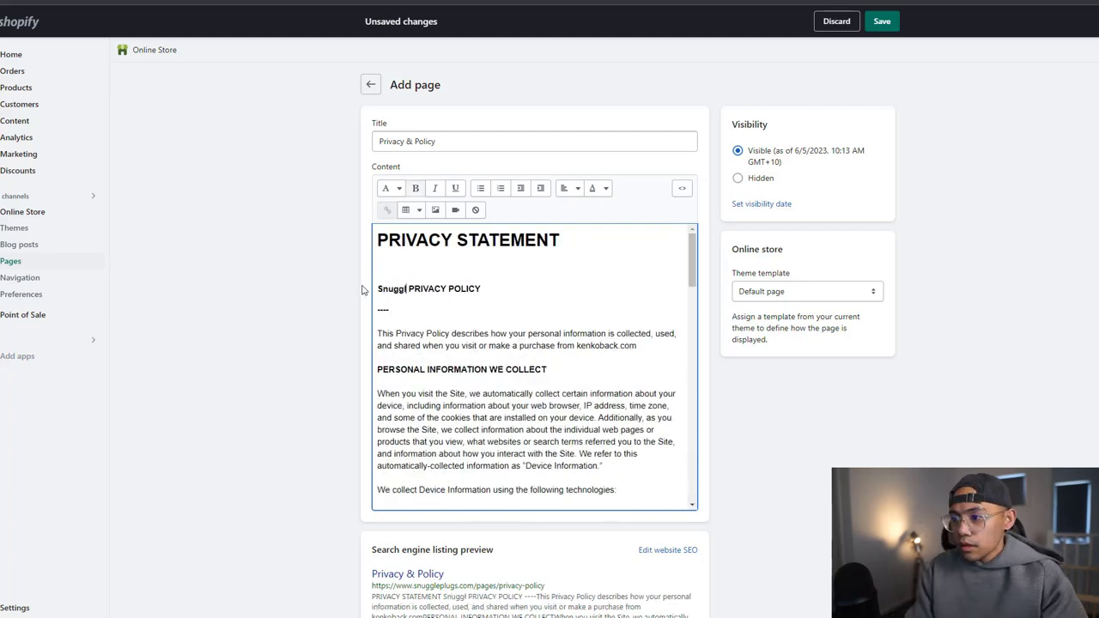
{"action": "type", "text": "ug"}
{"action": "left_click_drag", "start_coordinate": [643, 343], "coordinate": [583, 345]}
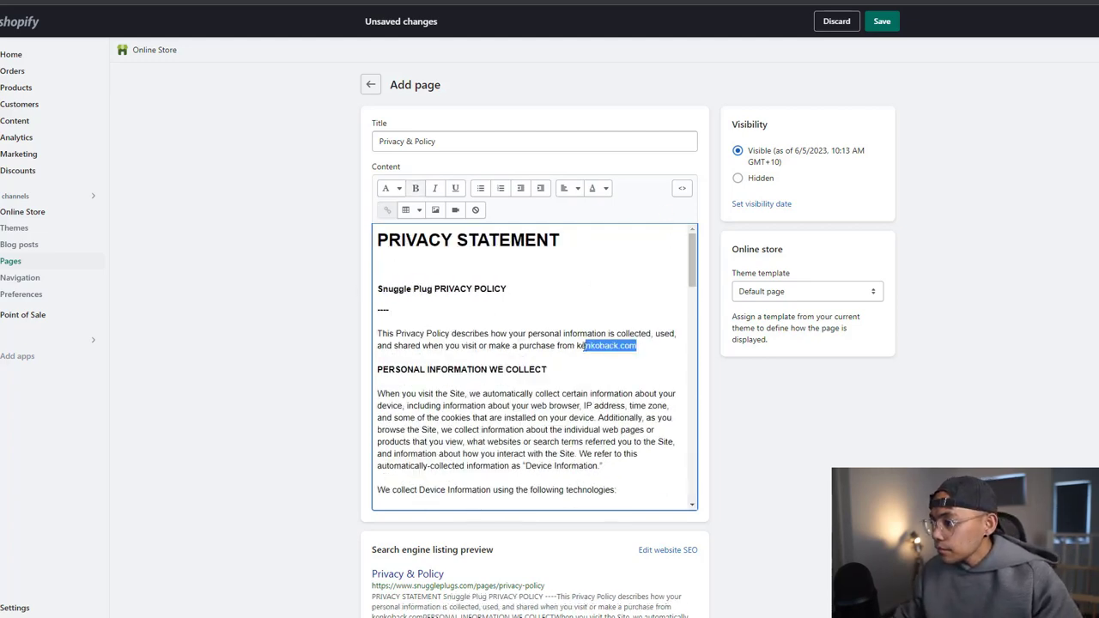
{"action": "type", "text": "Snuggleplug.com"}
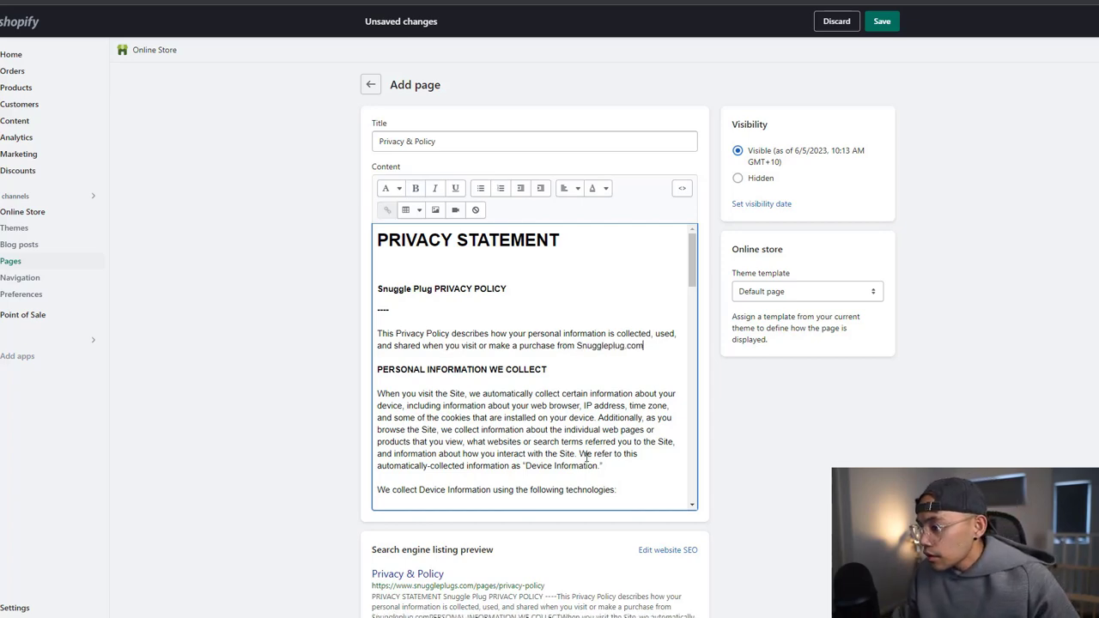
Save the Privacy & Policy page and return to the Pages list
{"action": "left_click_drag", "start_coordinate": [692, 268], "coordinate": [694, 494]}
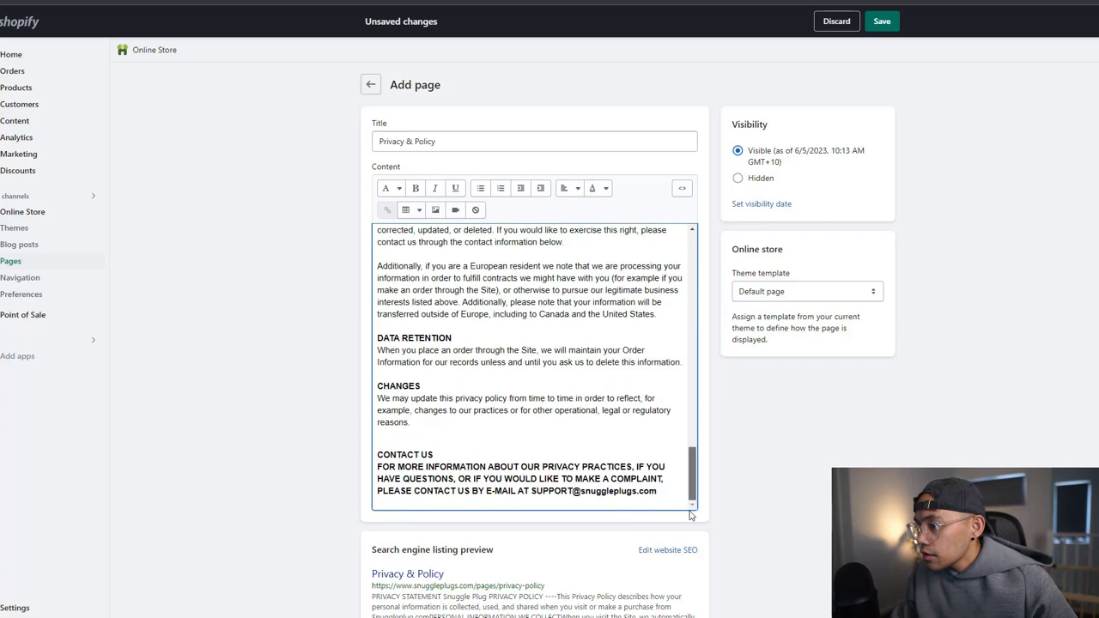
{"action": "scroll", "coordinate": [695, 494], "scroll_direction": "down", "scroll_amount": 1}
{"action": "left_click", "coordinate": [882, 21]}
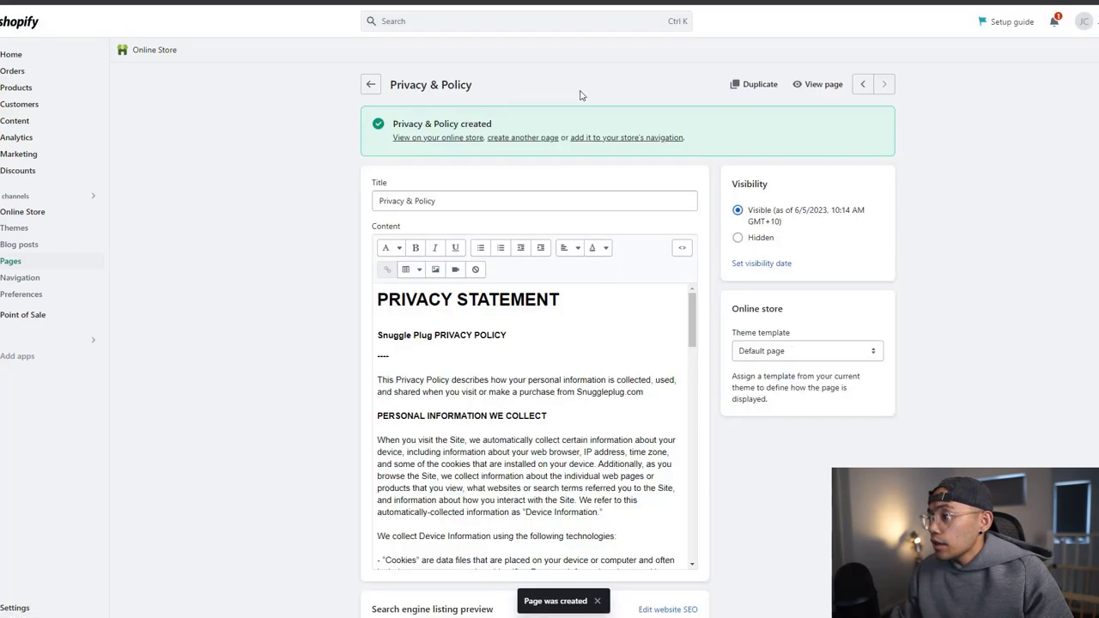
{"action": "left_click", "coordinate": [370, 85]}
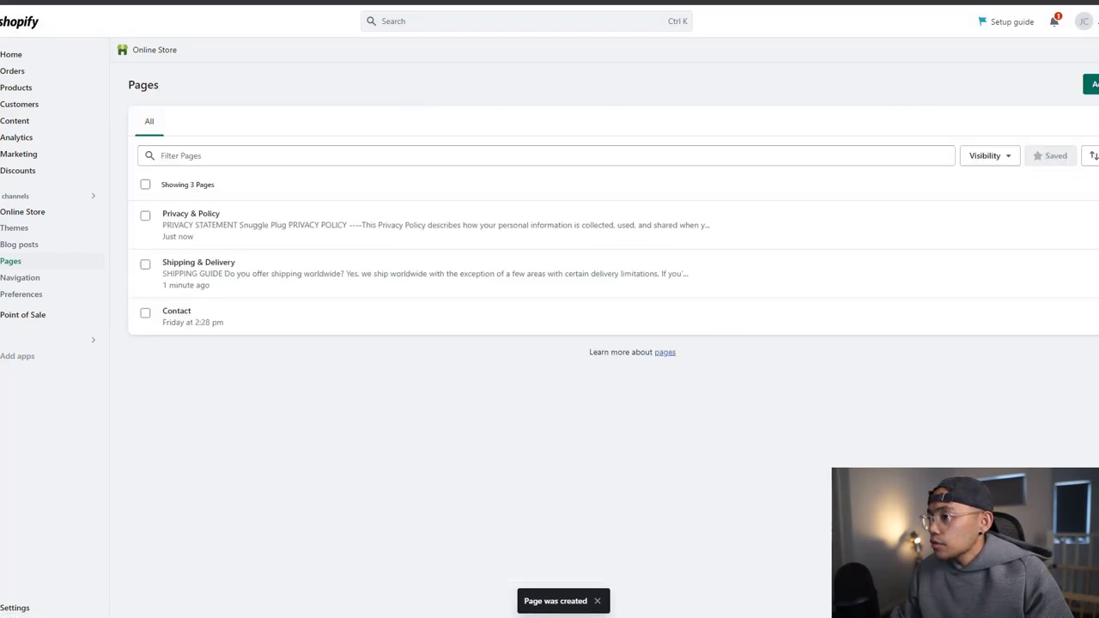
Create a 'Returns & Refunds' page containing the reference store's returns policy text
{"action": "left_click", "coordinate": [1089, 84]}
{"action": "left_click", "coordinate": [484, 138]}
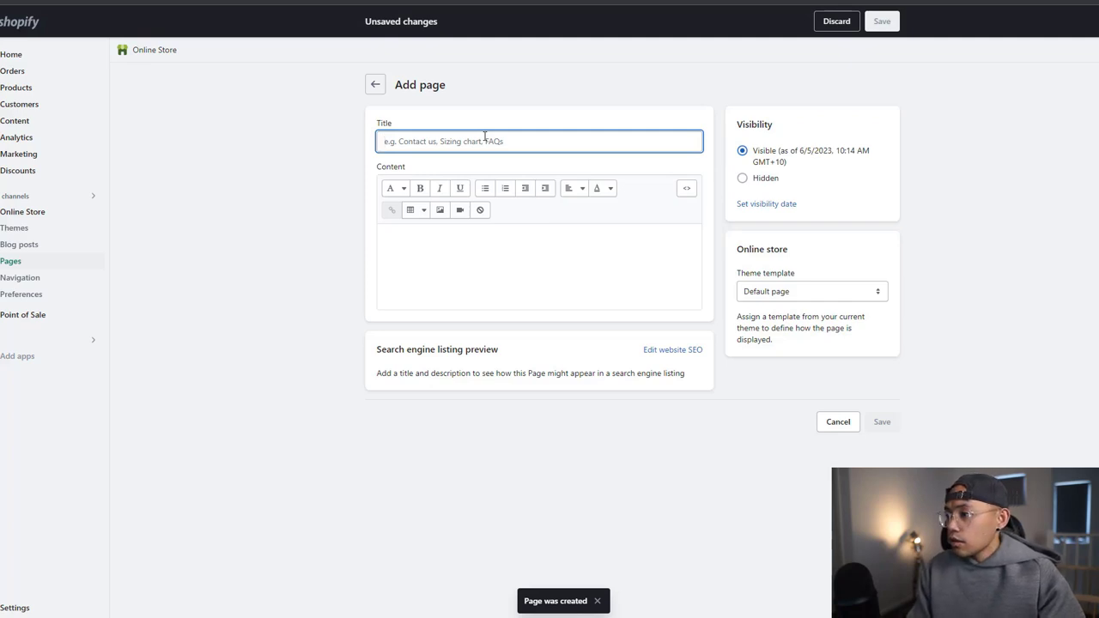
{"action": "type", "text": "Returns &"}
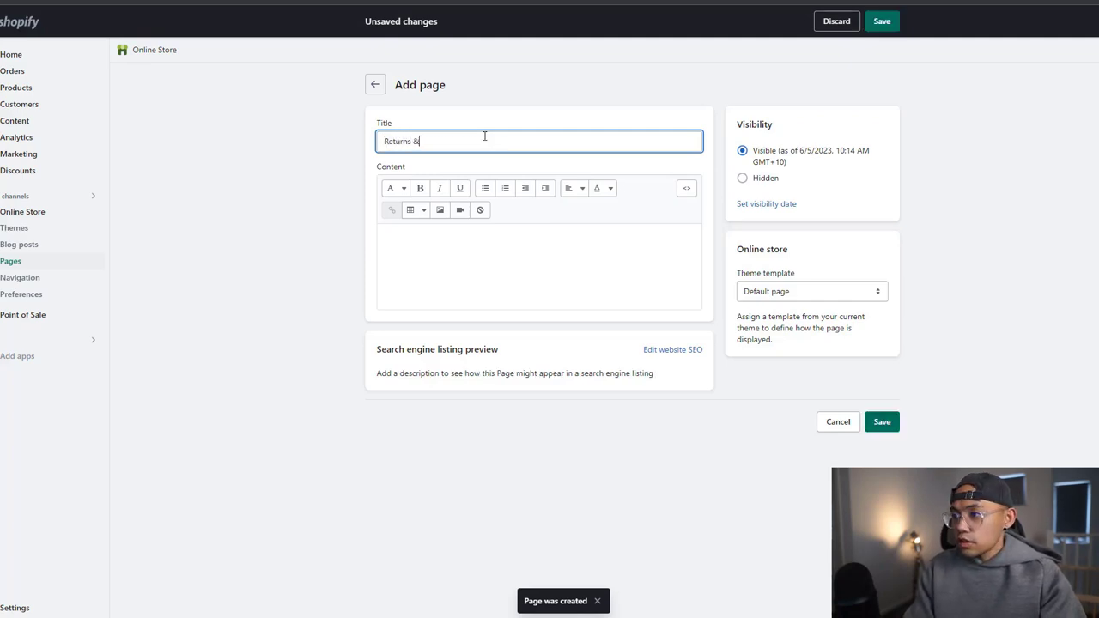
{"action": "type", "text": " Refunds"}
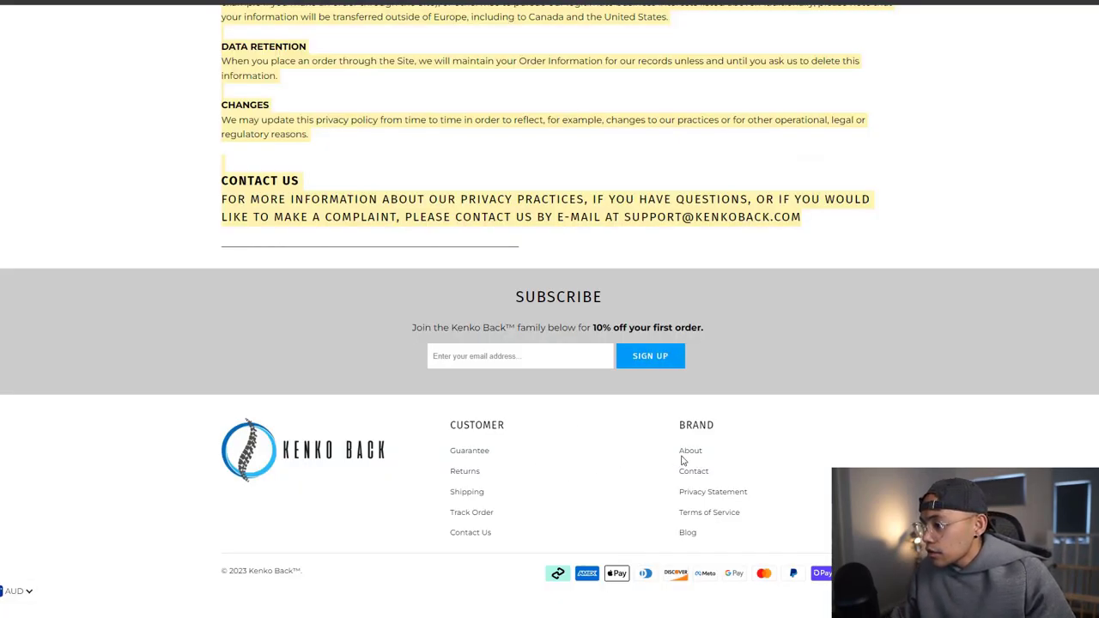
{"action": "left_click", "coordinate": [474, 473]}
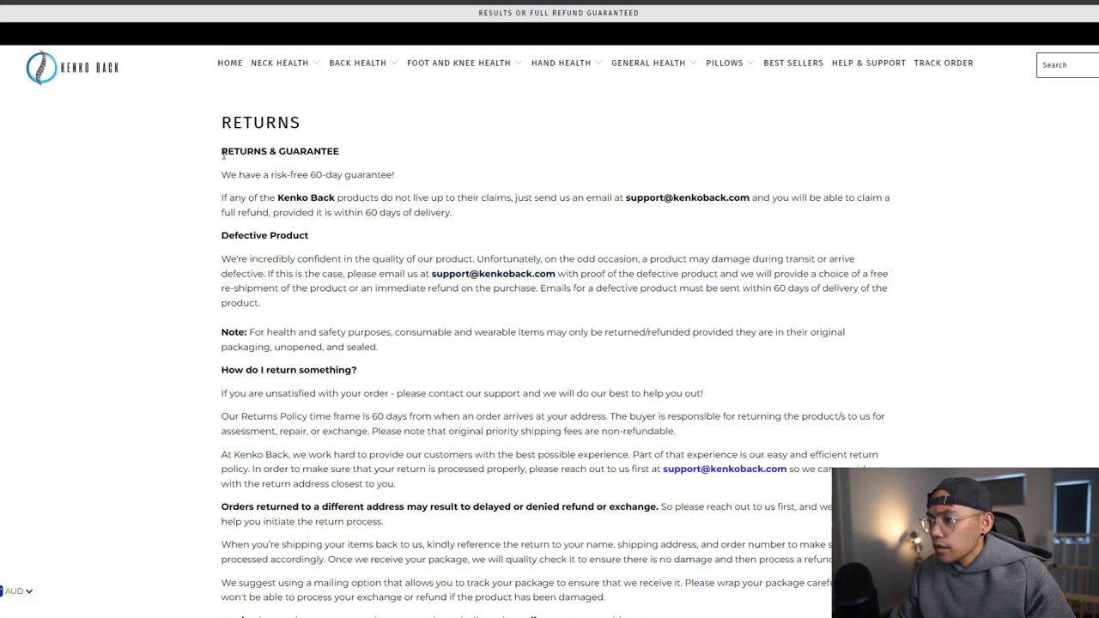
{"action": "left_click_drag", "start_coordinate": [221, 153], "coordinate": [542, 248]}
{"action": "key", "text": "ctrl+c"}
{"action": "key", "text": "alt+Tab"}
{"action": "left_click", "coordinate": [510, 265]}
{"action": "key", "text": "ctrl+v"}
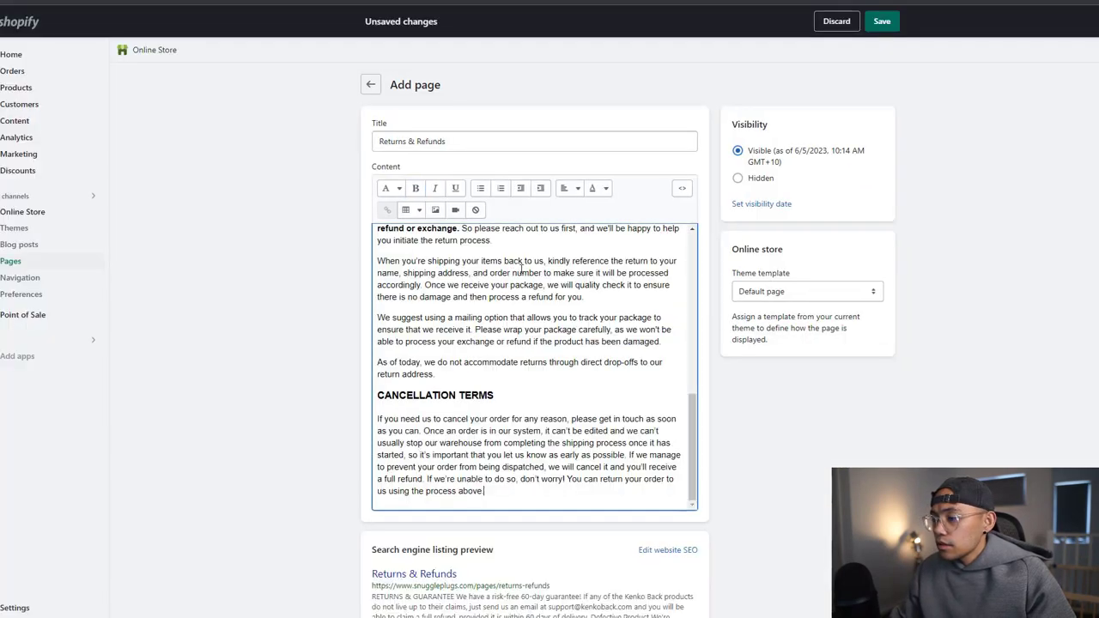
Switch the support e-mails to the SnugglePlug address and rename the Kenko Back brand to 'Snuggleplugs'
{"action": "scroll", "coordinate": [515, 360], "scroll_direction": "up", "scroll_amount": 15}
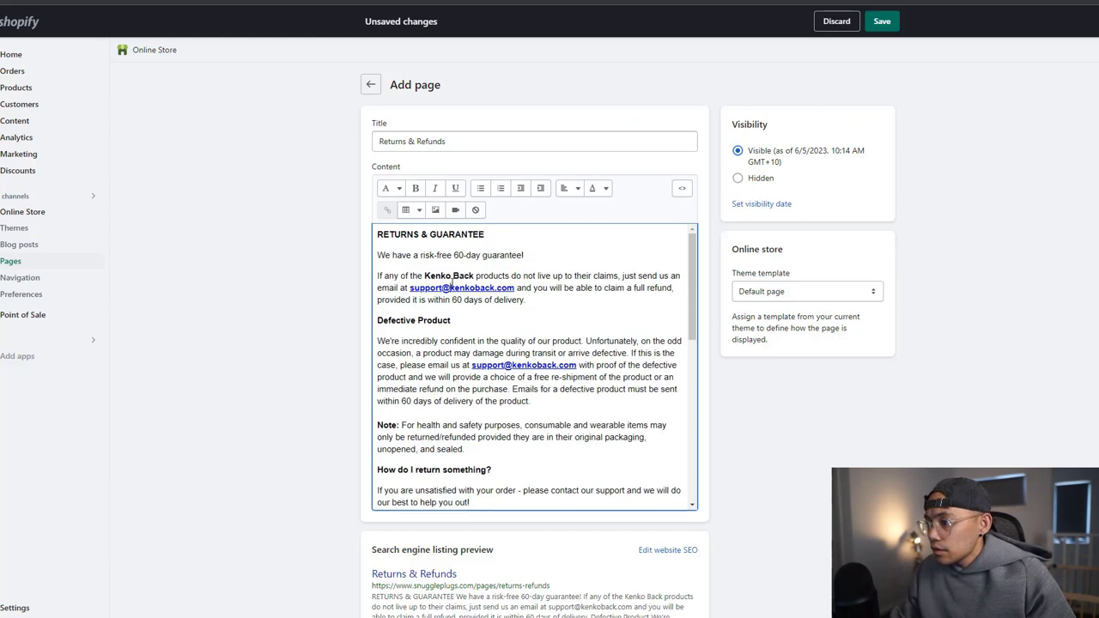
{"action": "left_click_drag", "start_coordinate": [451, 286], "coordinate": [492, 286]}
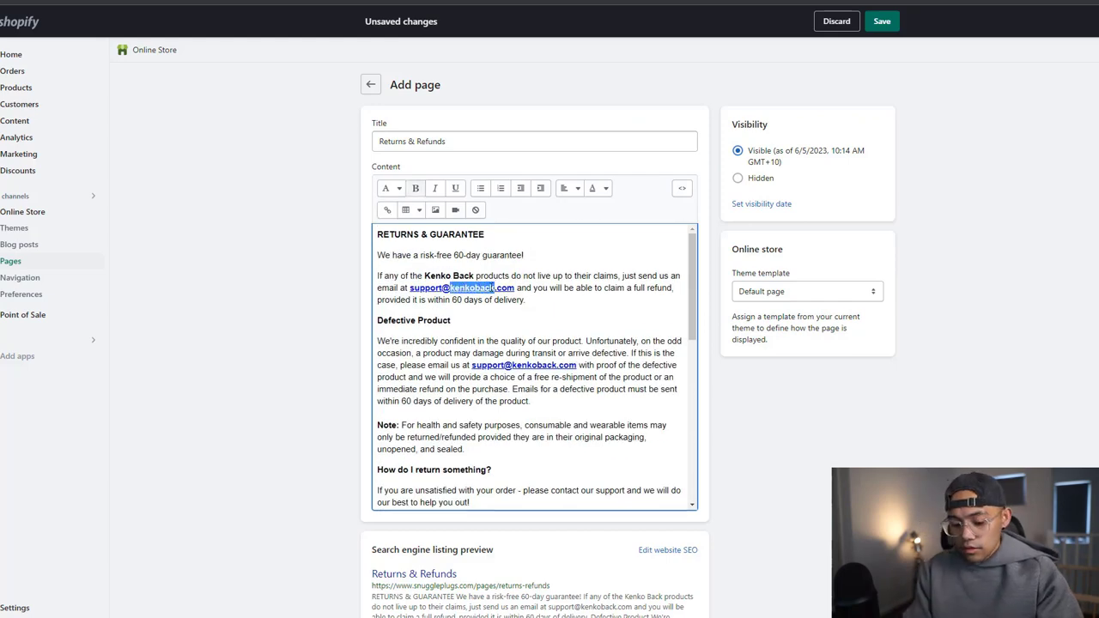
{"action": "type", "text": "snuggleplugs"}
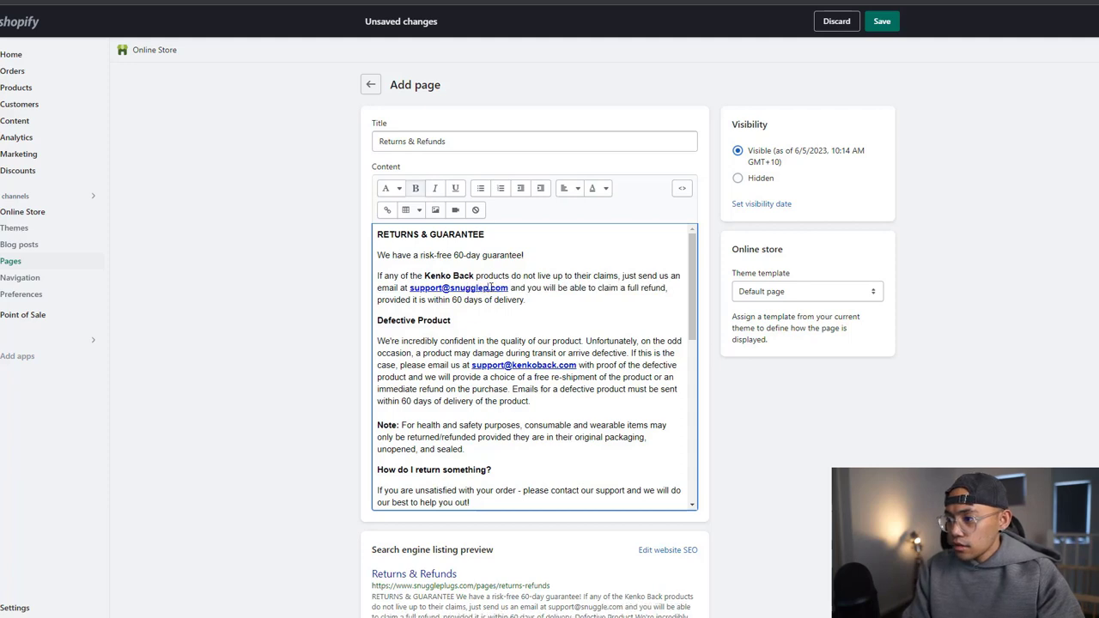
{"action": "left_click_drag", "start_coordinate": [526, 289], "coordinate": [424, 289]}
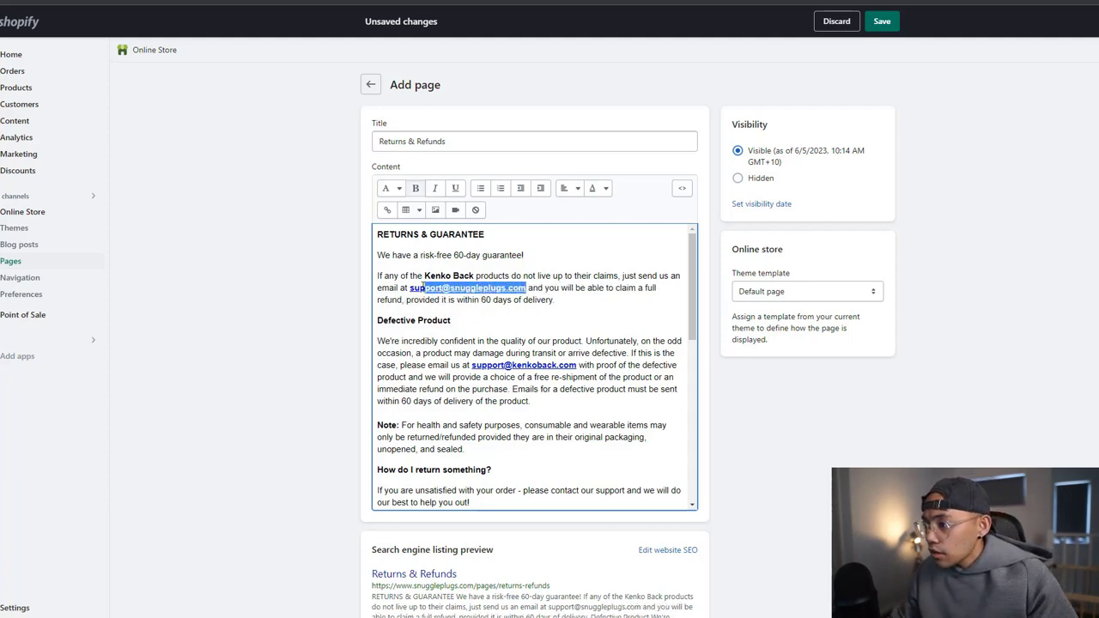
{"action": "left_click_drag", "start_coordinate": [474, 364], "coordinate": [578, 365]}
{"action": "key", "text": "ctrl+v"}
{"action": "left_click_drag", "start_coordinate": [474, 276], "coordinate": [424, 275]}
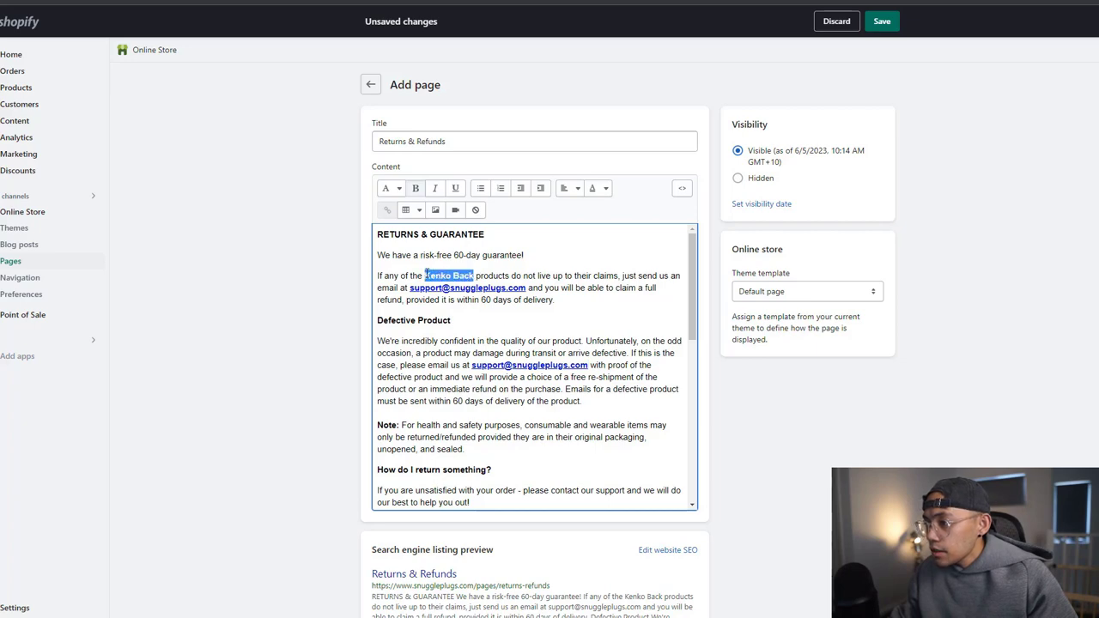
{"action": "type", "text": "Snugg"}
{"action": "type", "text": "leplugs"}
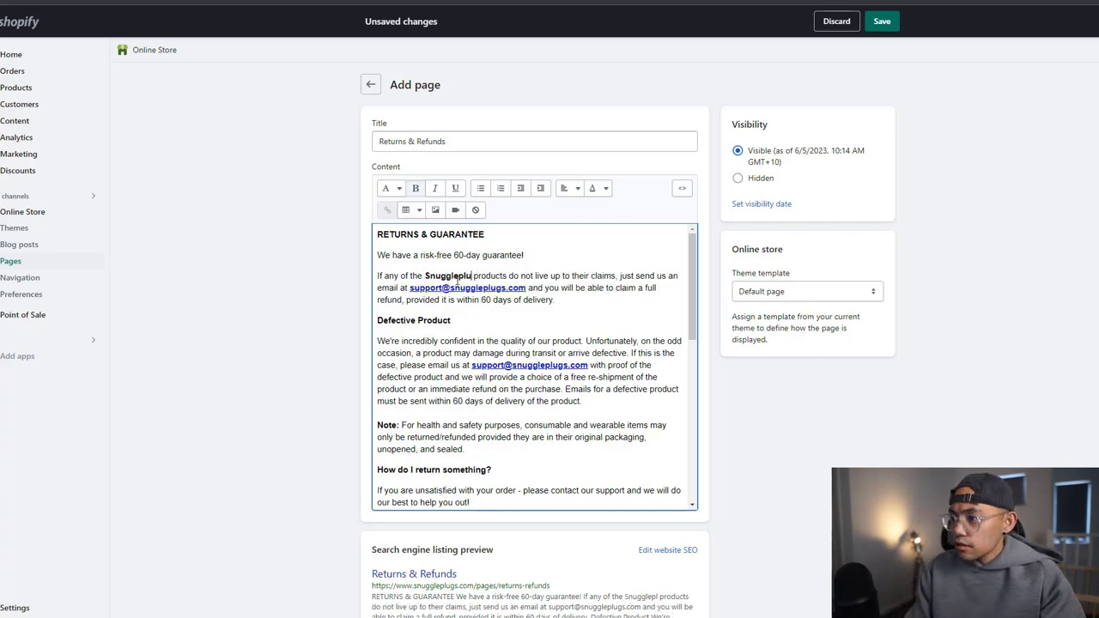
Select the third old support e-mail, save the Returns & Refunds page, and return to Pages
{"action": "scroll", "coordinate": [537, 456], "scroll_direction": "down", "scroll_amount": 2}
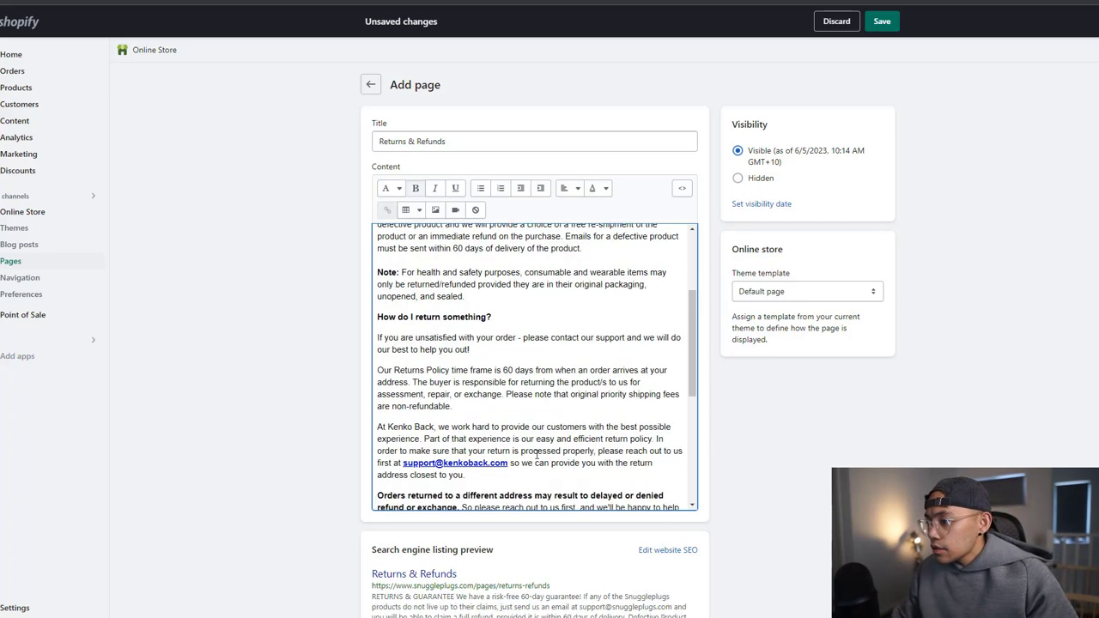
{"action": "left_click_drag", "start_coordinate": [509, 463], "coordinate": [384, 463]}
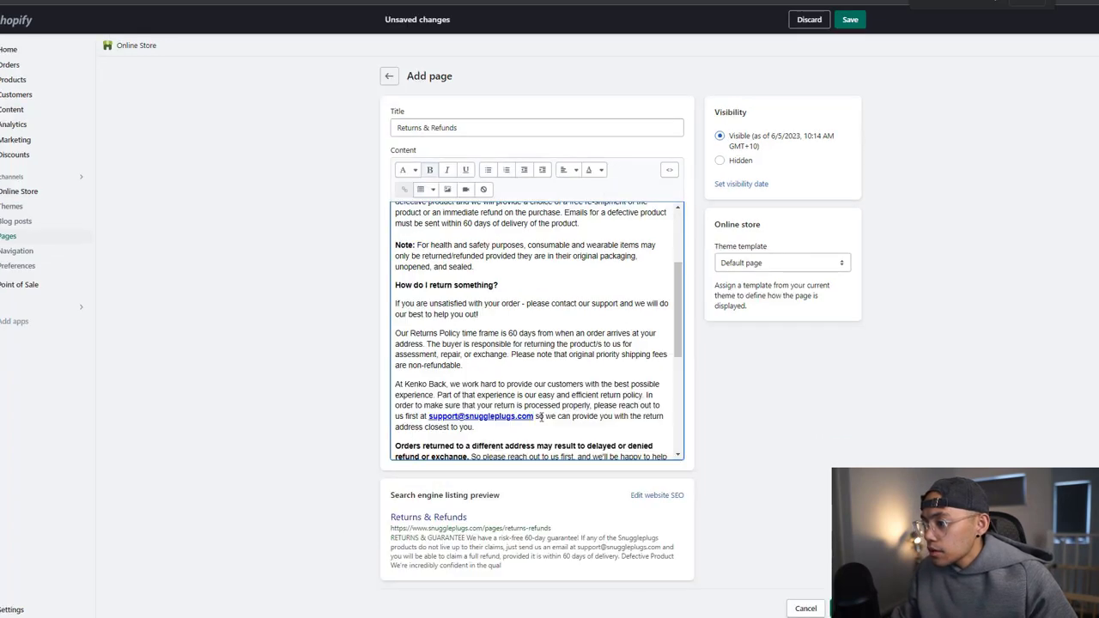
{"action": "scroll", "coordinate": [545, 408], "scroll_direction": "down", "scroll_amount": 5}
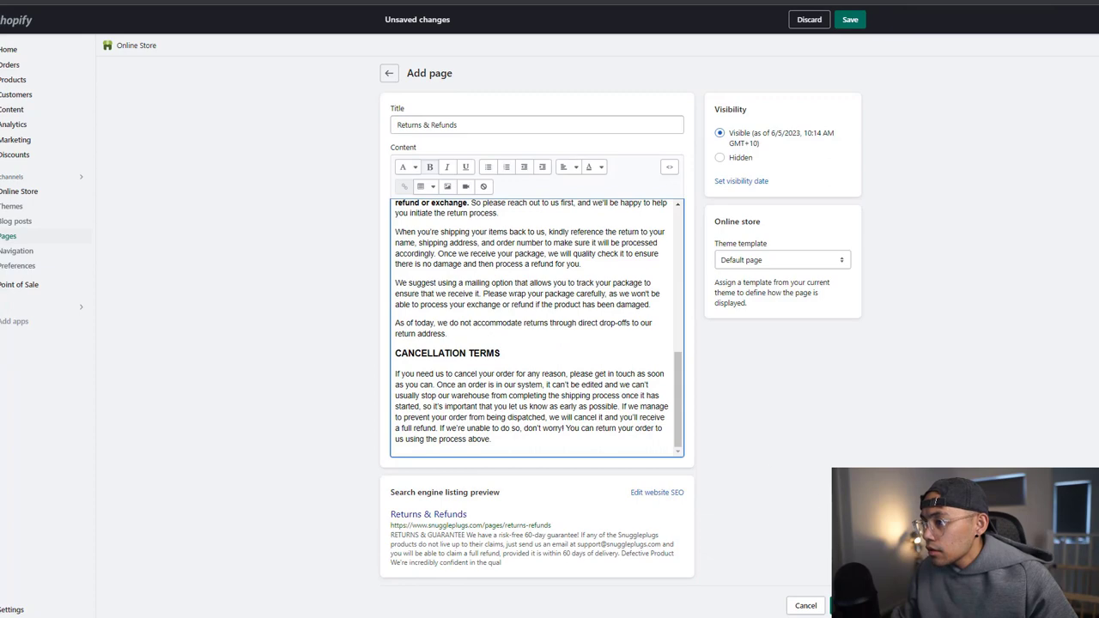
{"action": "key", "text": "ctrl+s"}
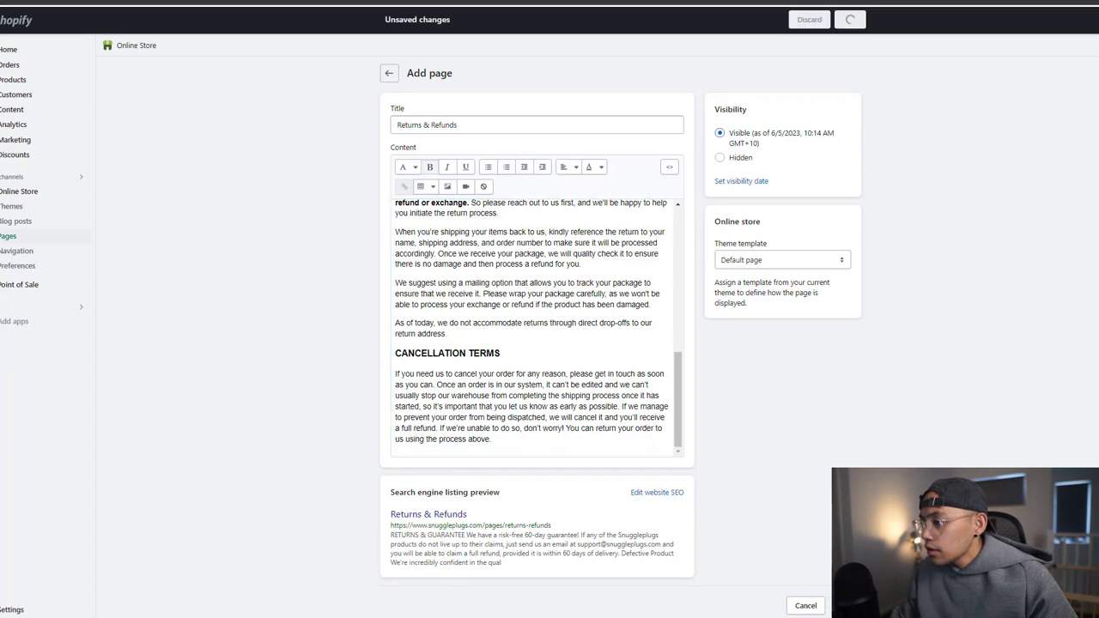
{"action": "left_click", "coordinate": [393, 78]}
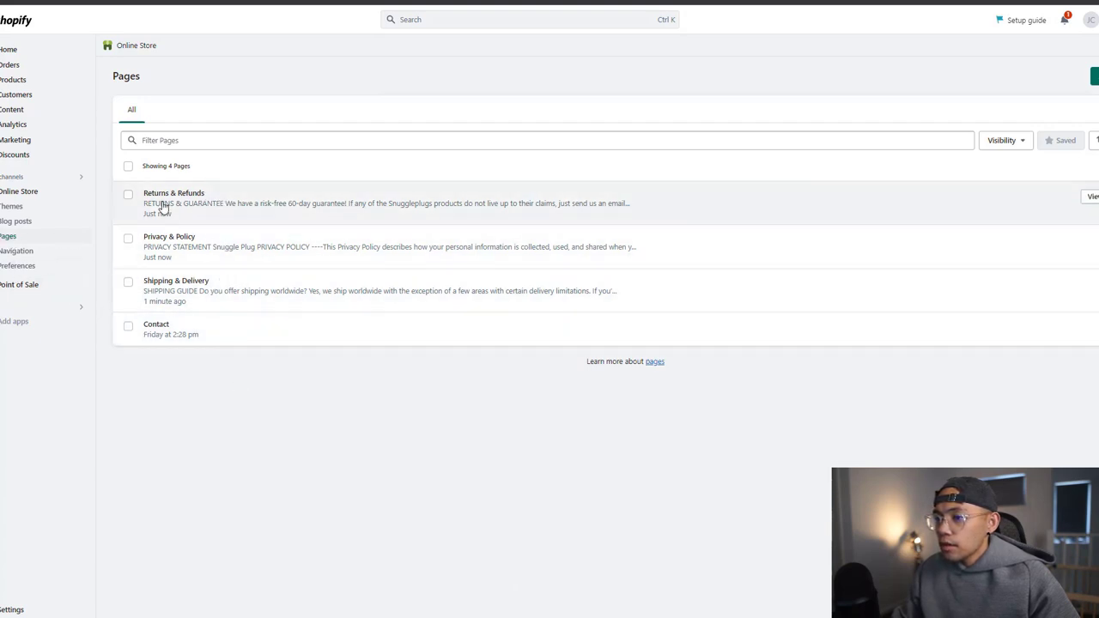
Add a Main menu item linking to the Shipping & Delivery page and save the menu
{"action": "left_click", "coordinate": [19, 250]}
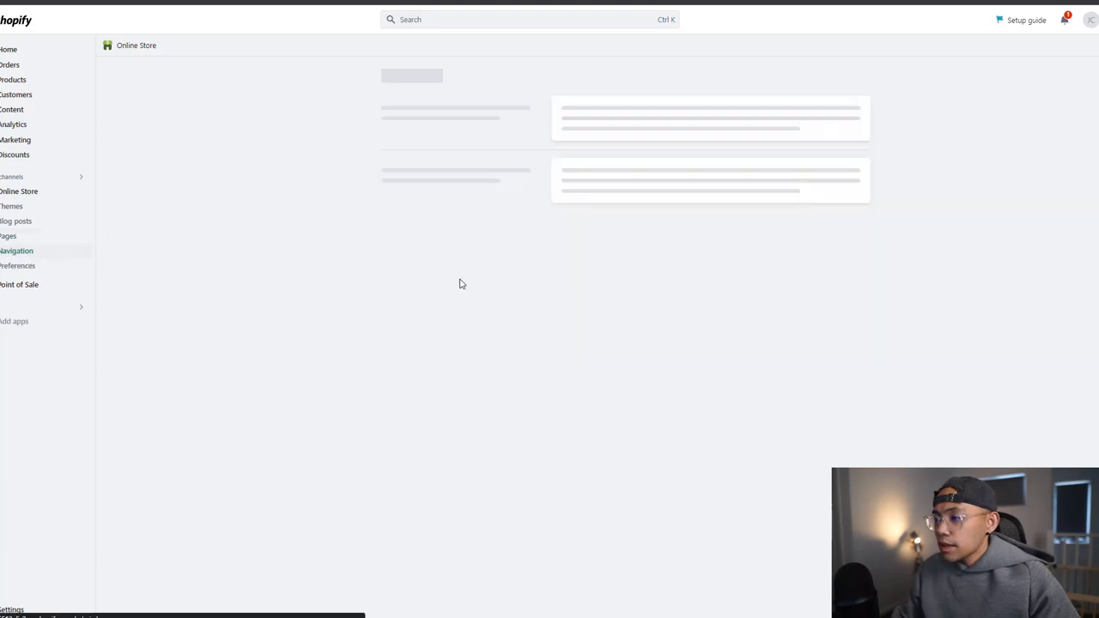
{"action": "left_click", "coordinate": [589, 188]}
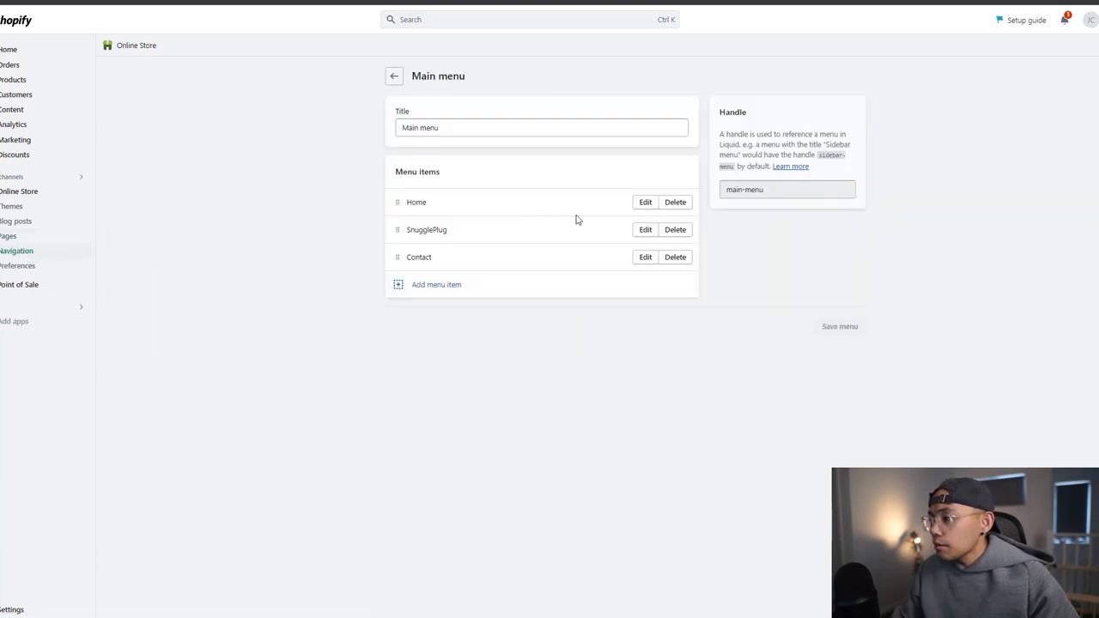
{"action": "left_click", "coordinate": [429, 285]}
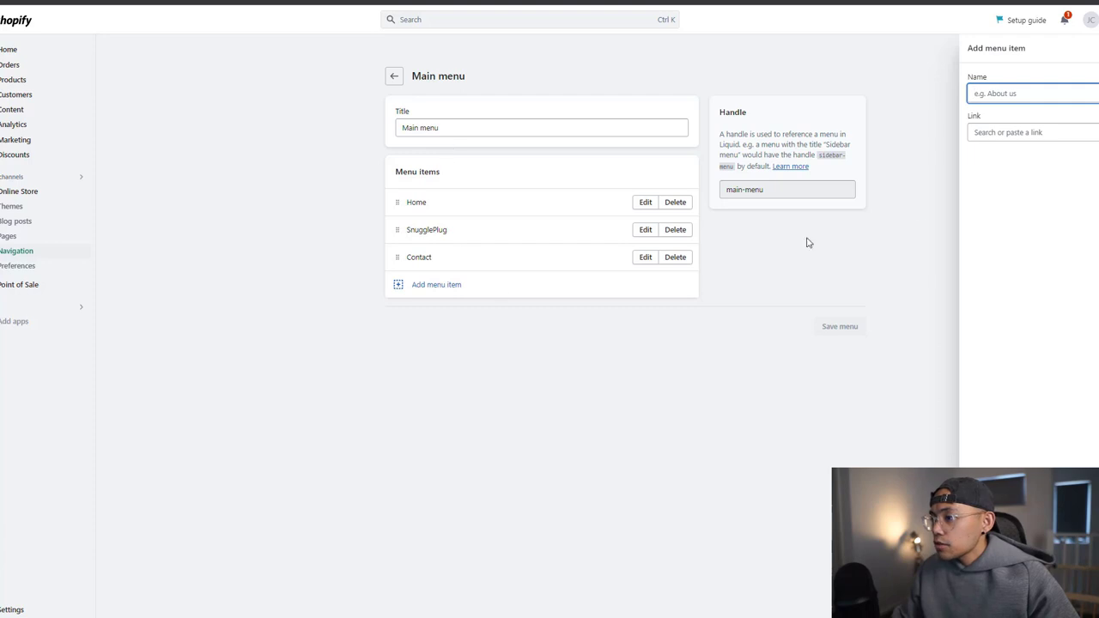
{"action": "left_click", "coordinate": [1046, 134]}
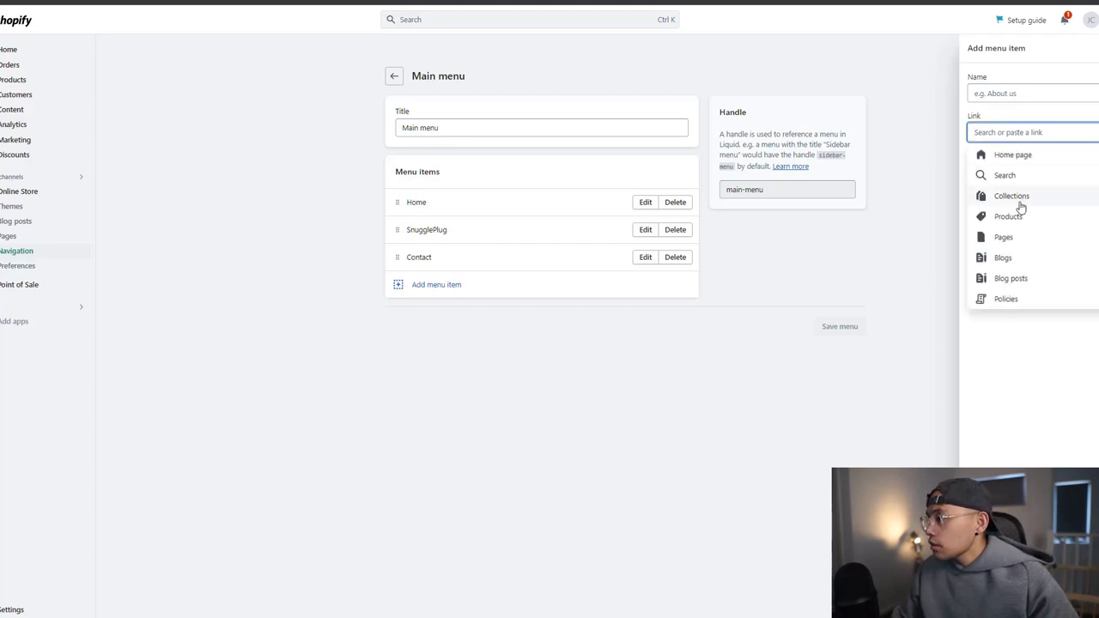
{"action": "left_click", "coordinate": [1023, 237]}
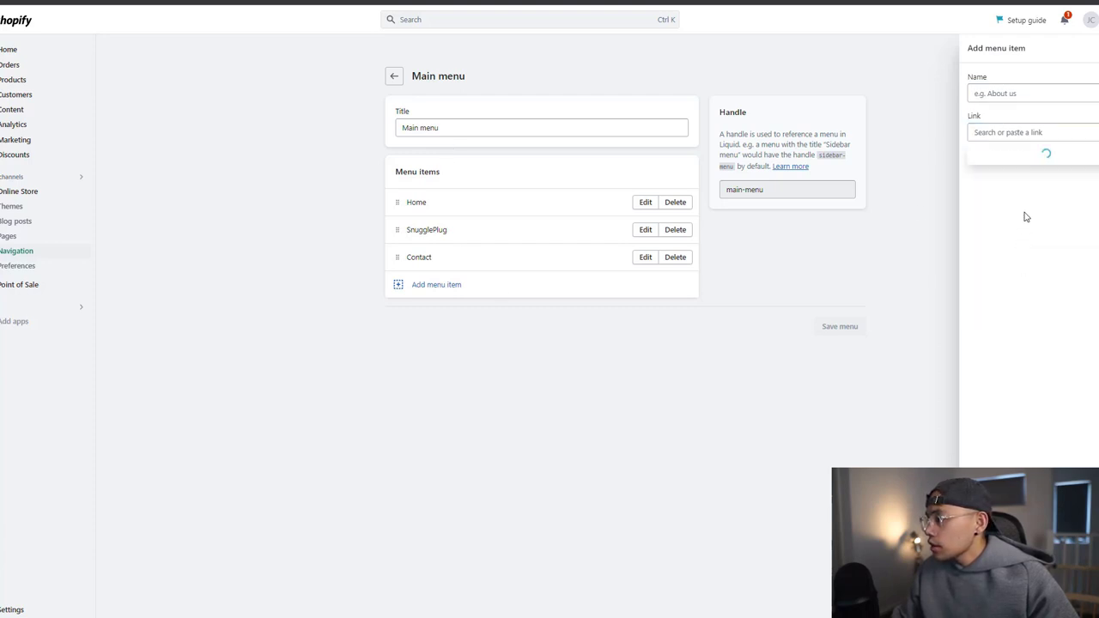
{"action": "left_click", "coordinate": [1020, 236]}
{"action": "left_click", "coordinate": [1097, 421]}
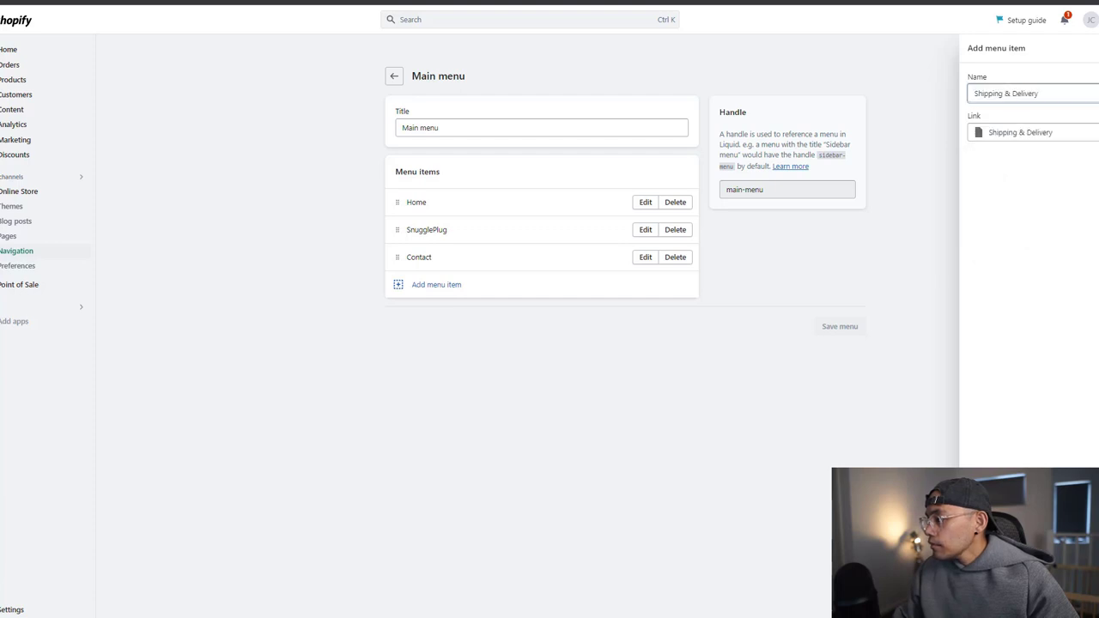
{"action": "left_click", "coordinate": [838, 353]}
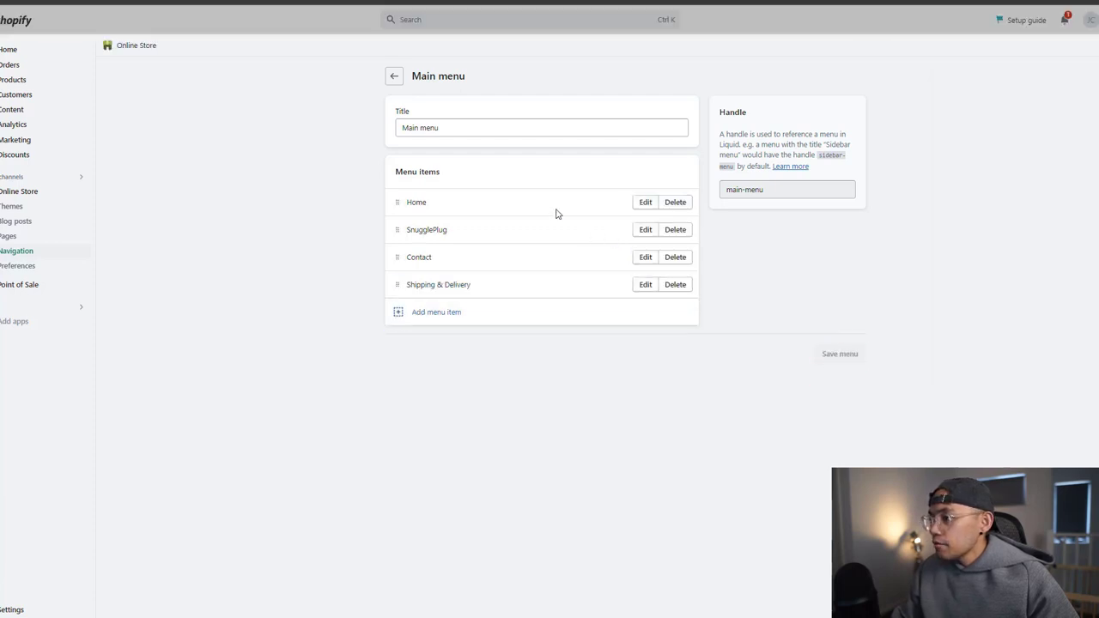
{"action": "left_click", "coordinate": [393, 77]}
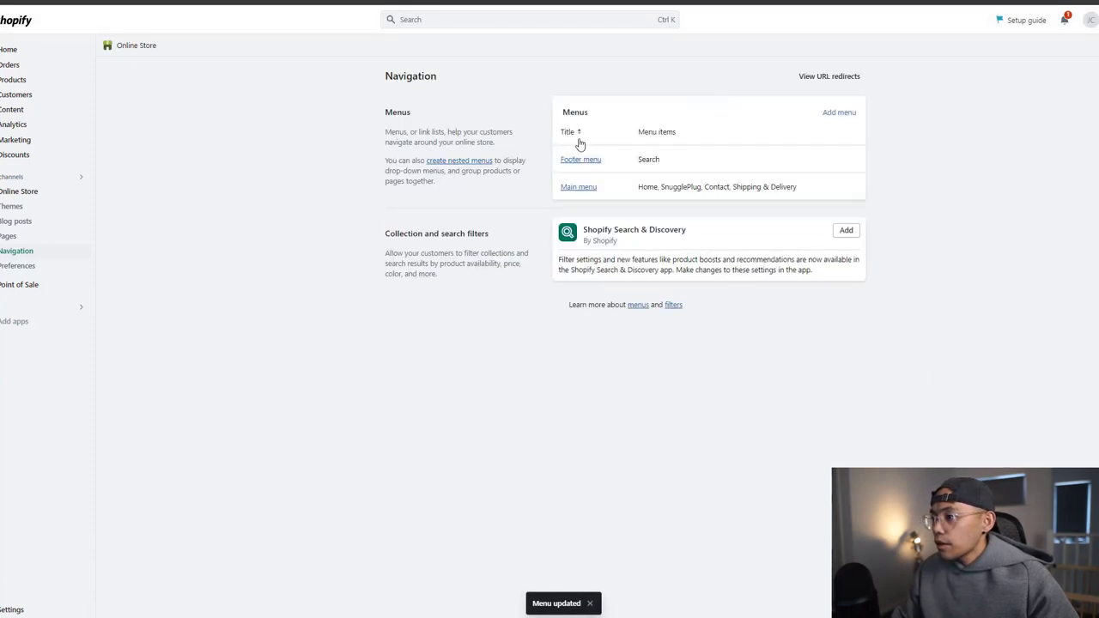
Add Footer menu items linking to the Contact and Privacy & Policy pages
{"action": "left_click", "coordinate": [575, 158]}
{"action": "left_click", "coordinate": [434, 230]}
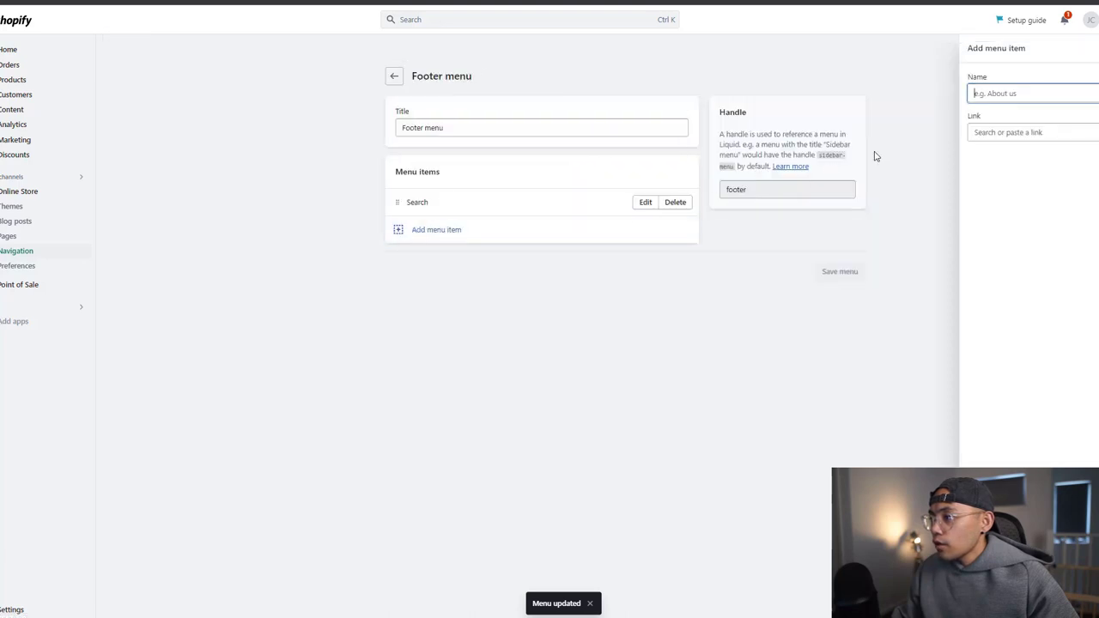
{"action": "left_click", "coordinate": [1006, 132]}
{"action": "left_click", "coordinate": [1004, 237]}
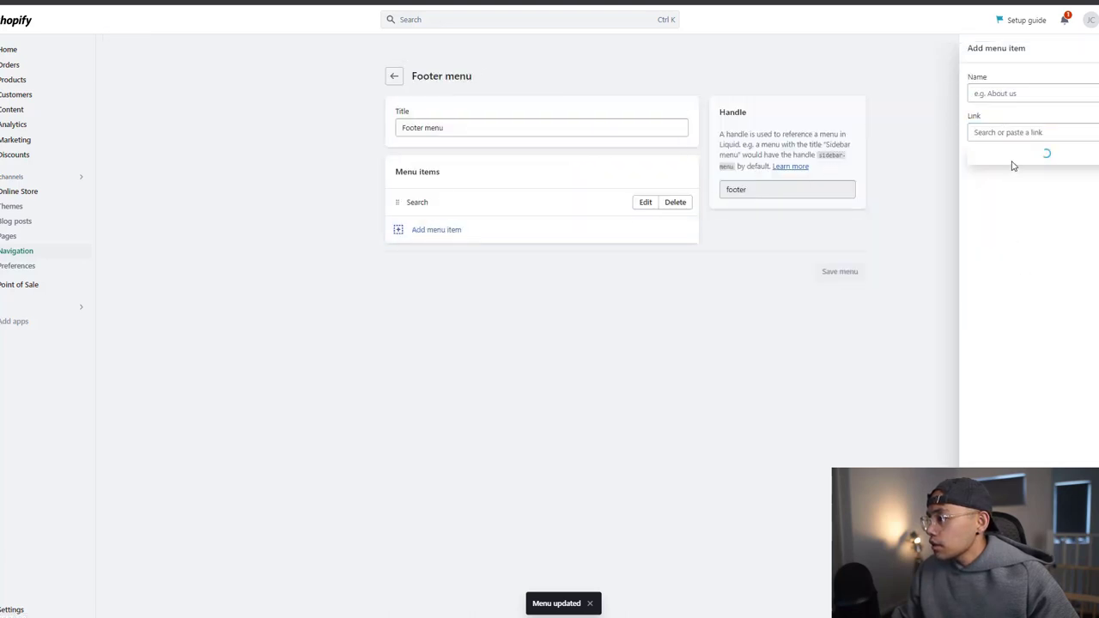
{"action": "left_click", "coordinate": [1008, 174]}
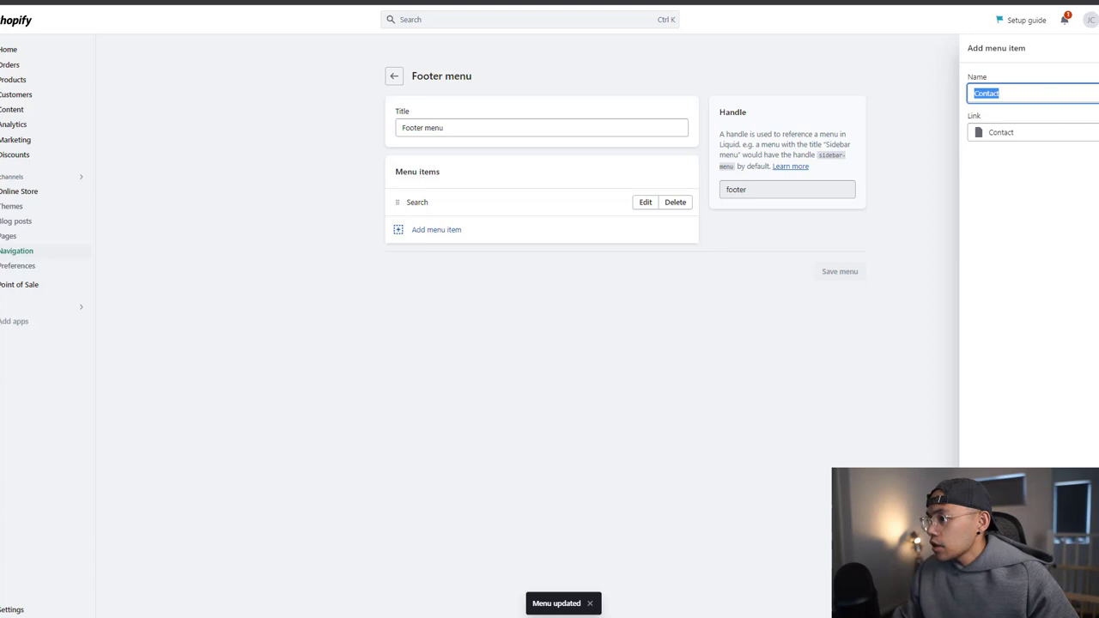
{"action": "key", "text": "Return"}
{"action": "left_click", "coordinate": [429, 257]}
{"action": "left_click", "coordinate": [1013, 132]}
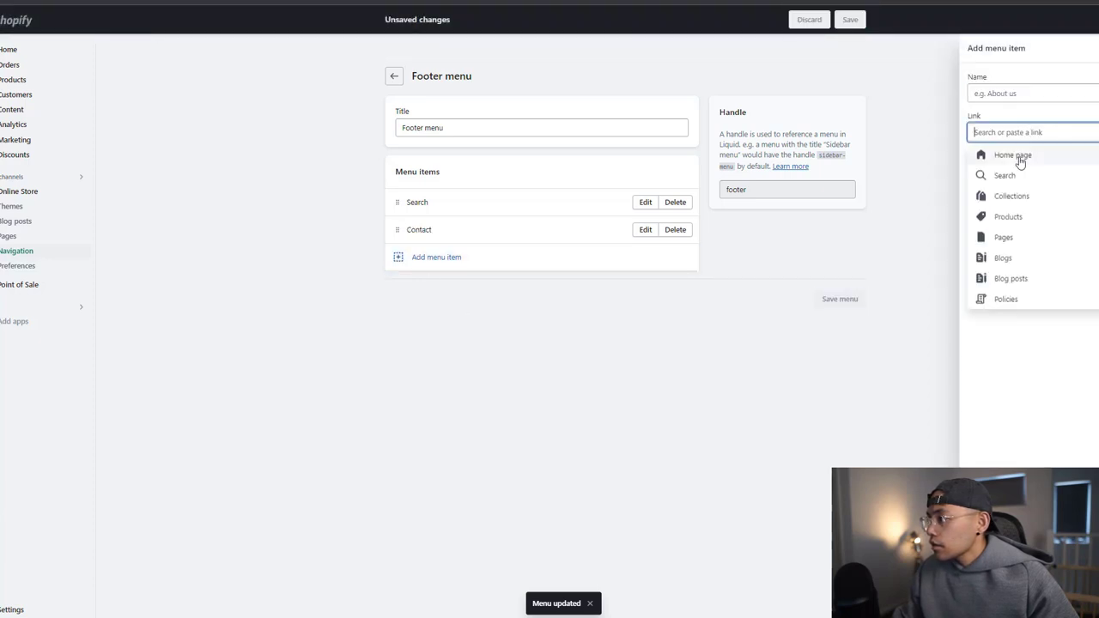
{"action": "left_click", "coordinate": [1003, 237]}
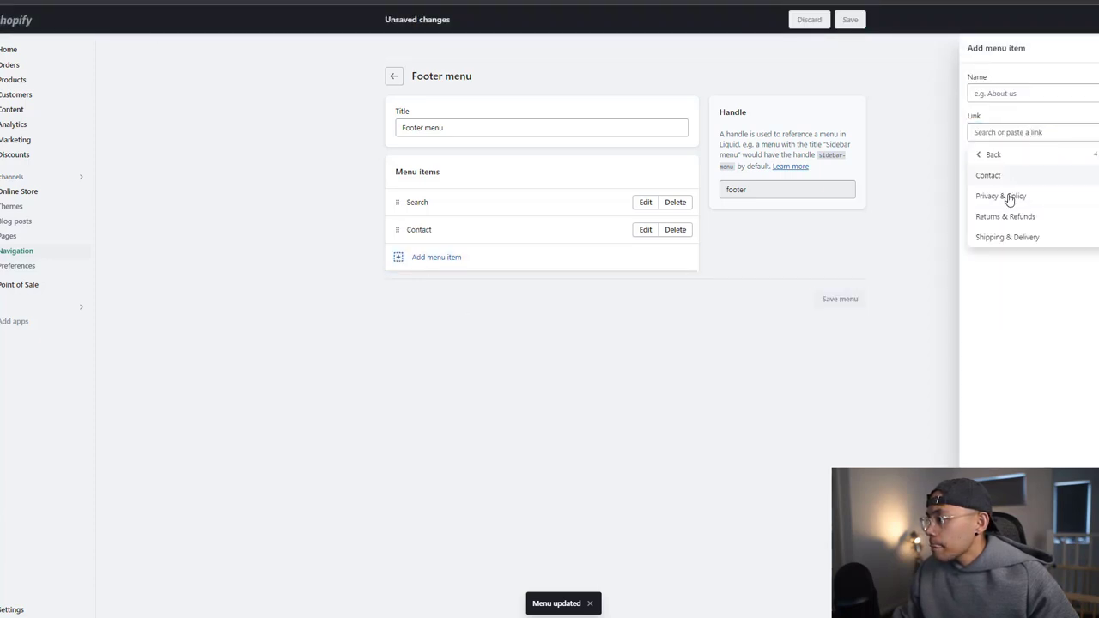
{"action": "left_click", "coordinate": [1010, 197]}
{"action": "key", "text": "Return"}
Add Returns & Refunds and Shipping & Delivery page links to the Footer menu and save it
{"action": "left_click", "coordinate": [442, 288]}
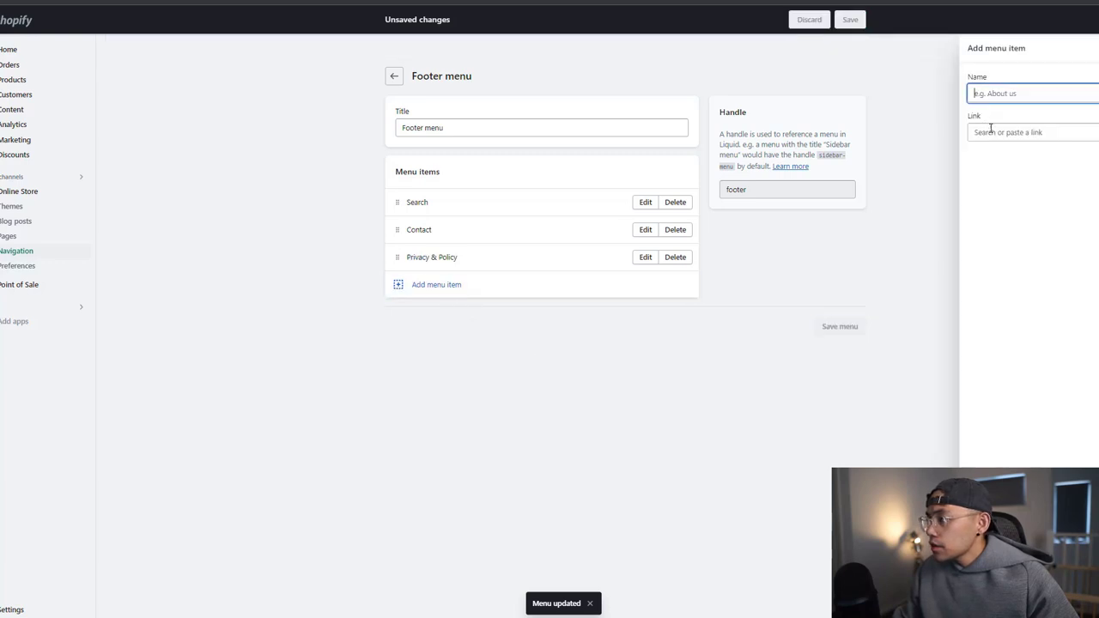
{"action": "left_click", "coordinate": [991, 130]}
{"action": "left_click", "coordinate": [1003, 235]}
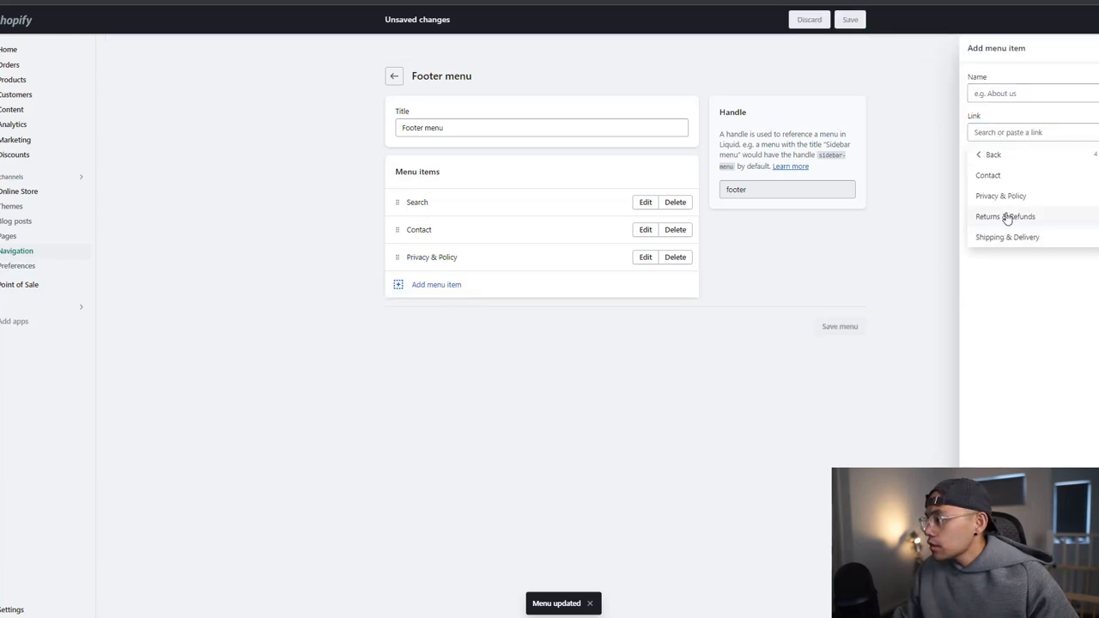
{"action": "left_click", "coordinate": [1004, 216]}
{"action": "key", "text": "Return"}
{"action": "left_click", "coordinate": [484, 314]}
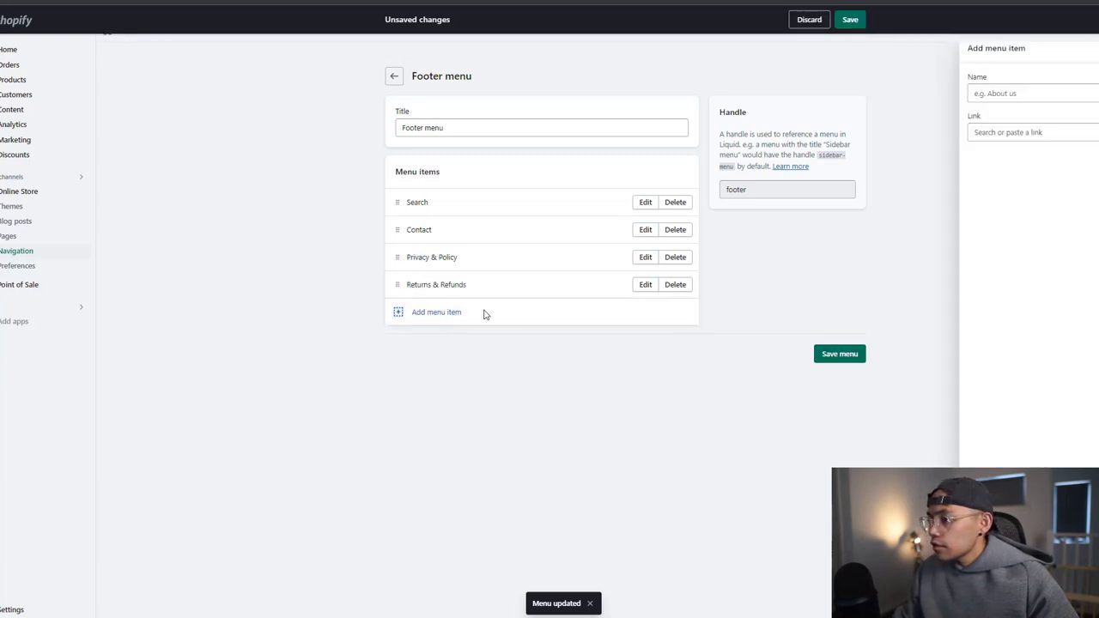
{"action": "left_click", "coordinate": [1008, 133]}
{"action": "left_click", "coordinate": [1013, 236]}
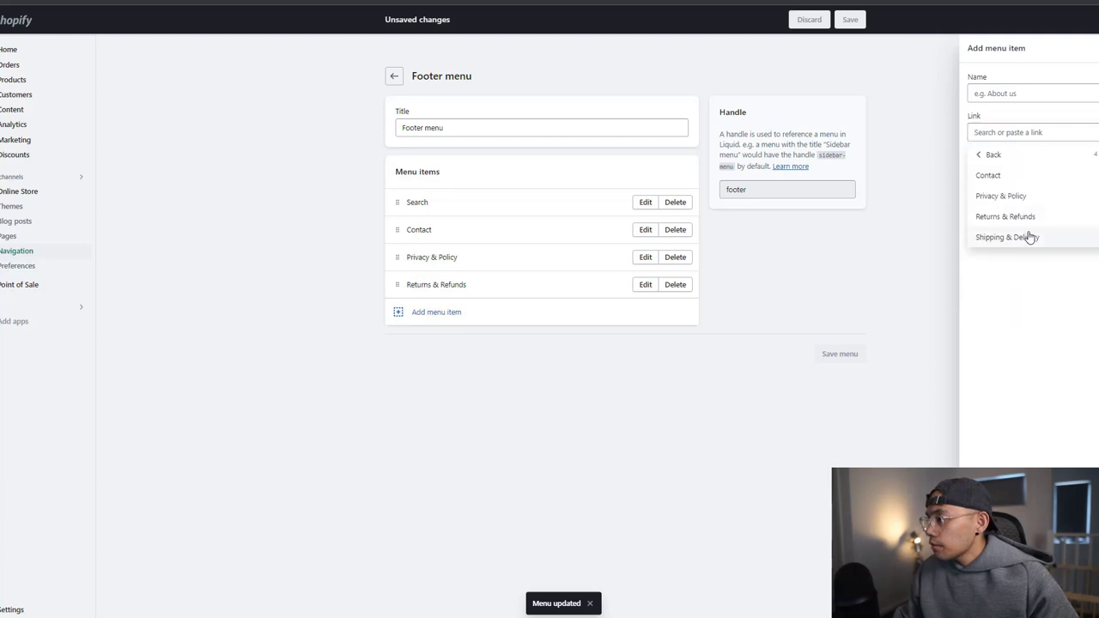
{"action": "left_click", "coordinate": [1028, 238]}
{"action": "key", "text": "Return"}
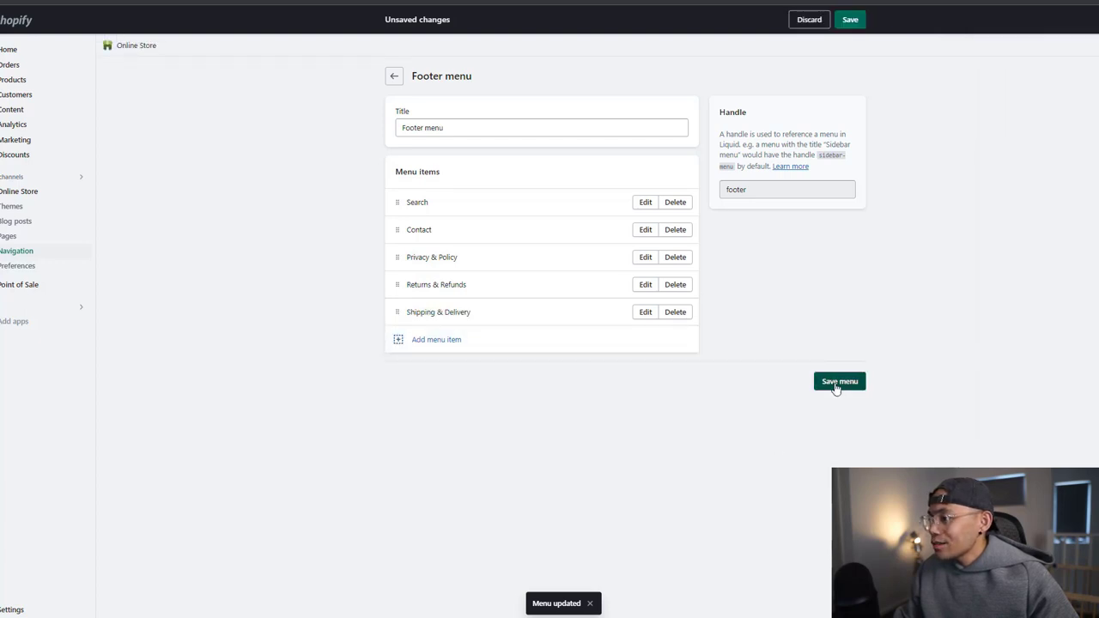
{"action": "left_click", "coordinate": [840, 381]}
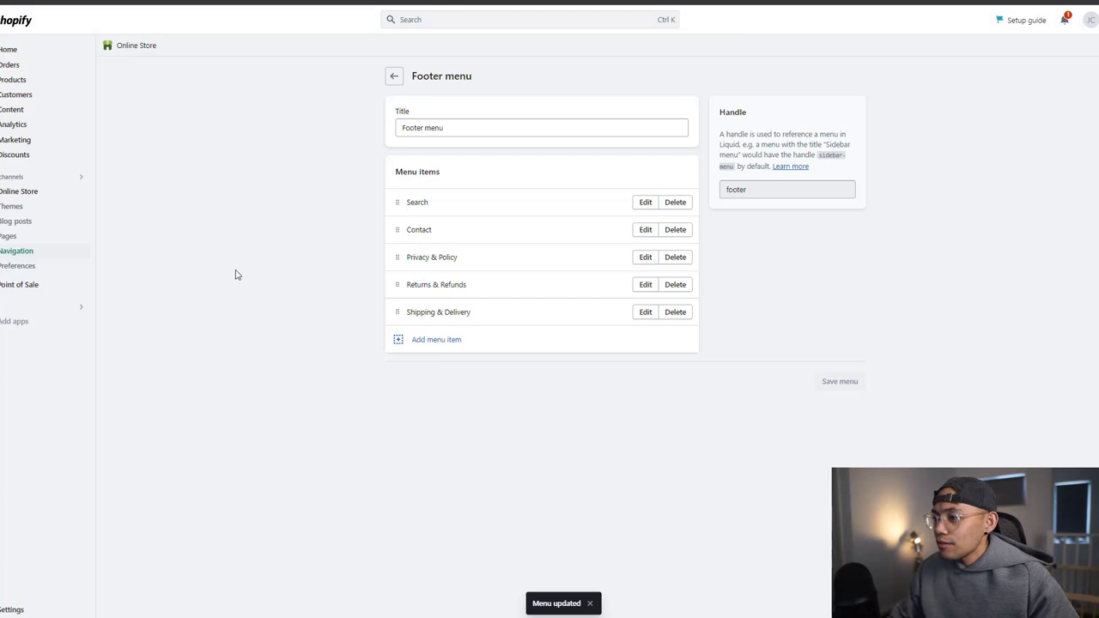
Open the Dawn theme editor and check the mobile navigation menu and footer links
{"action": "left_click", "coordinate": [37, 196]}
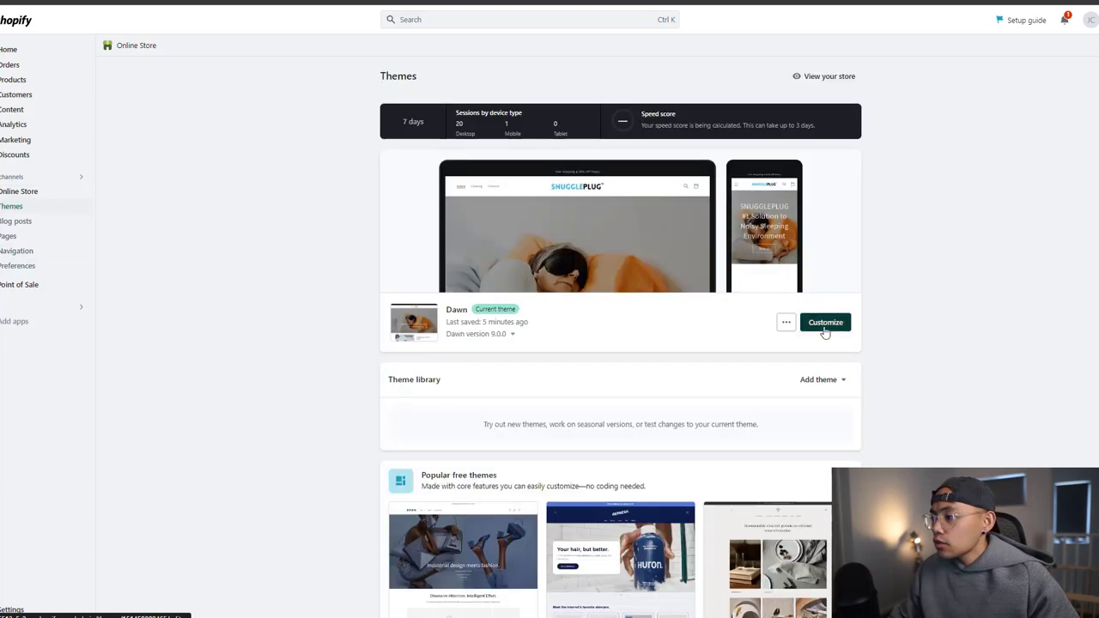
{"action": "left_click", "coordinate": [824, 324]}
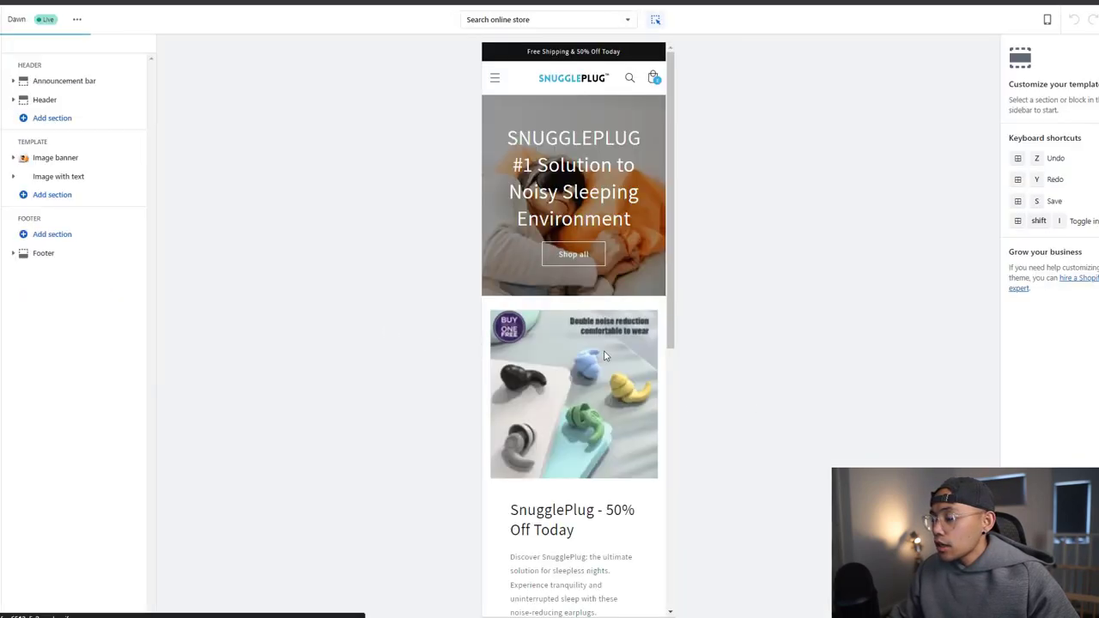
{"action": "left_click", "coordinate": [496, 82]}
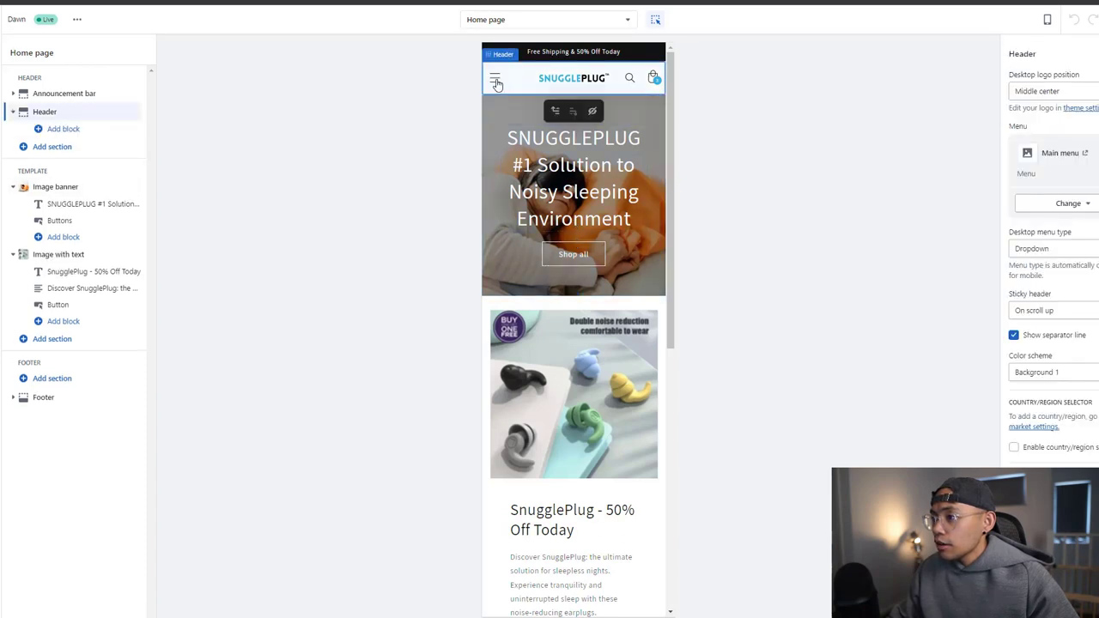
{"action": "left_click", "coordinate": [495, 83]}
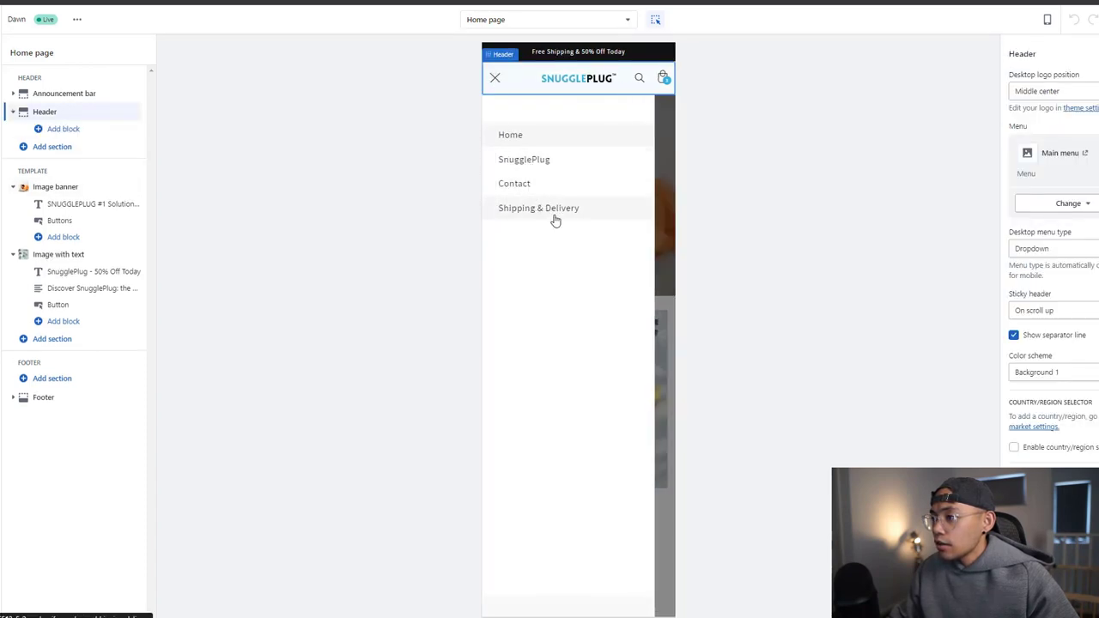
{"action": "left_click", "coordinate": [494, 80]}
{"action": "scroll", "coordinate": [569, 394], "scroll_direction": "down", "scroll_amount": 10}
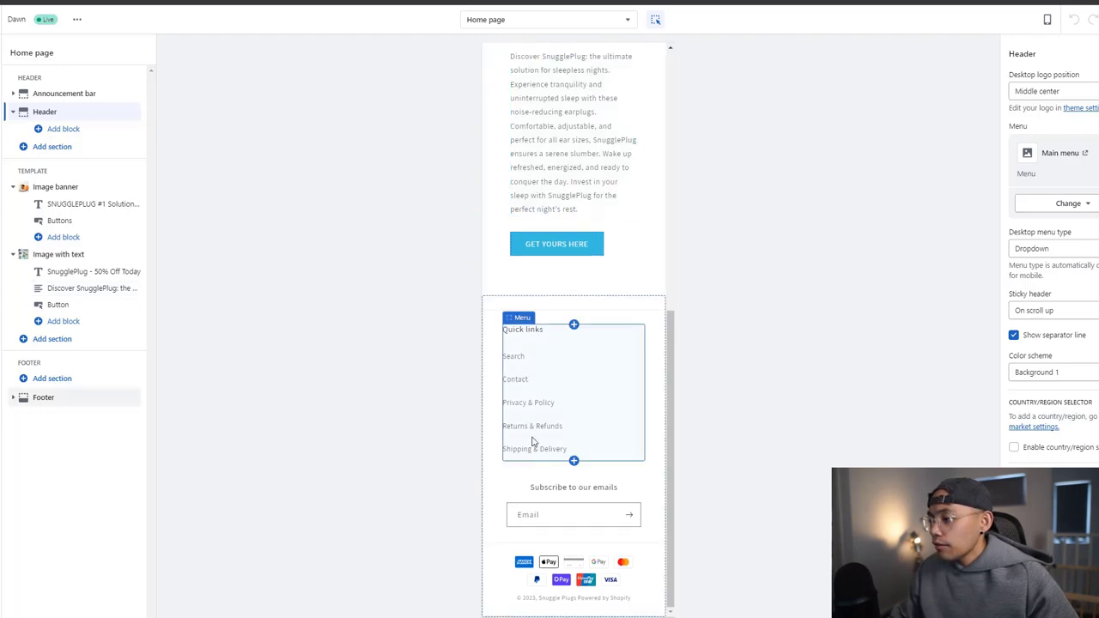
{"action": "scroll", "coordinate": [587, 459], "scroll_direction": "up", "scroll_amount": 10}
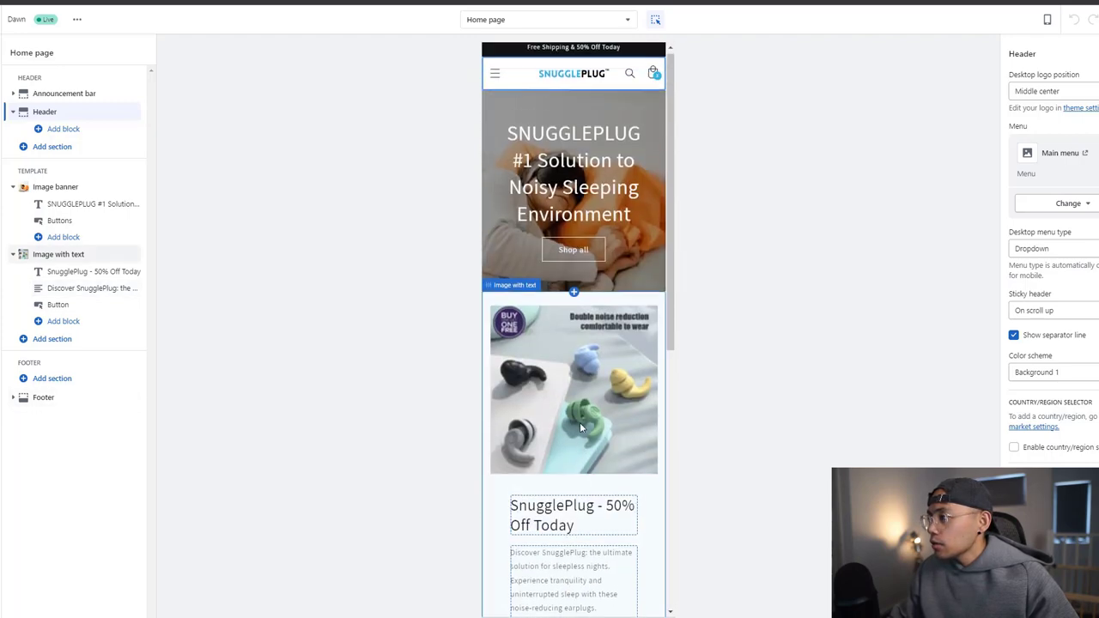
{"action": "scroll", "coordinate": [579, 422], "scroll_direction": "down", "scroll_amount": 10}
{"action": "scroll", "coordinate": [569, 423], "scroll_direction": "up", "scroll_amount": 10}
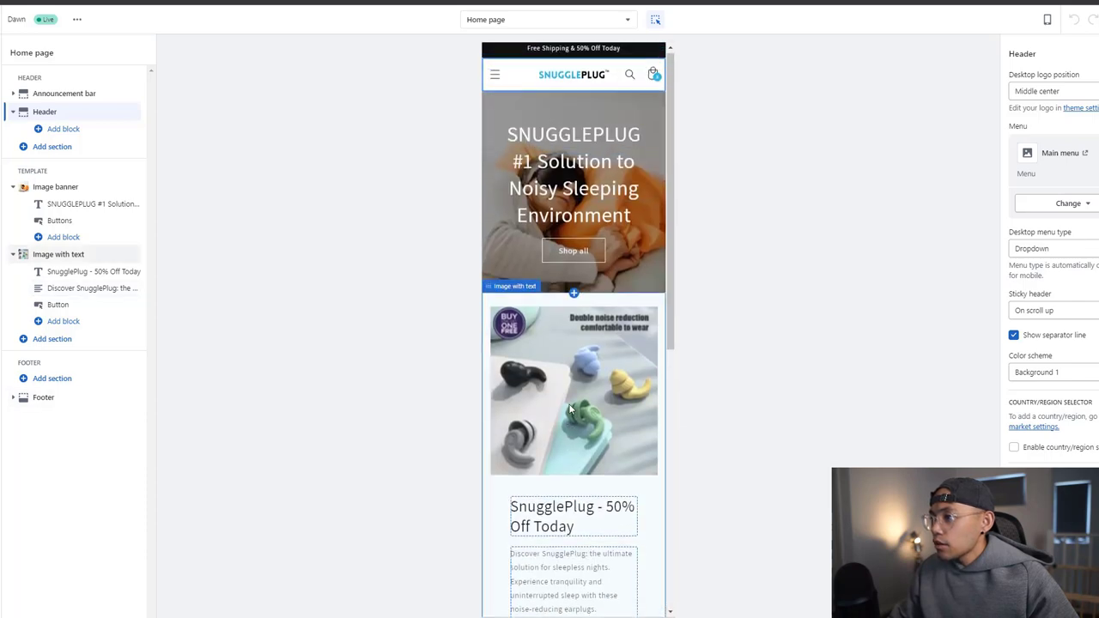
Preview the Default product template's buy buttons and the checkout, then return to the Themes page
{"action": "left_click", "coordinate": [531, 26]}
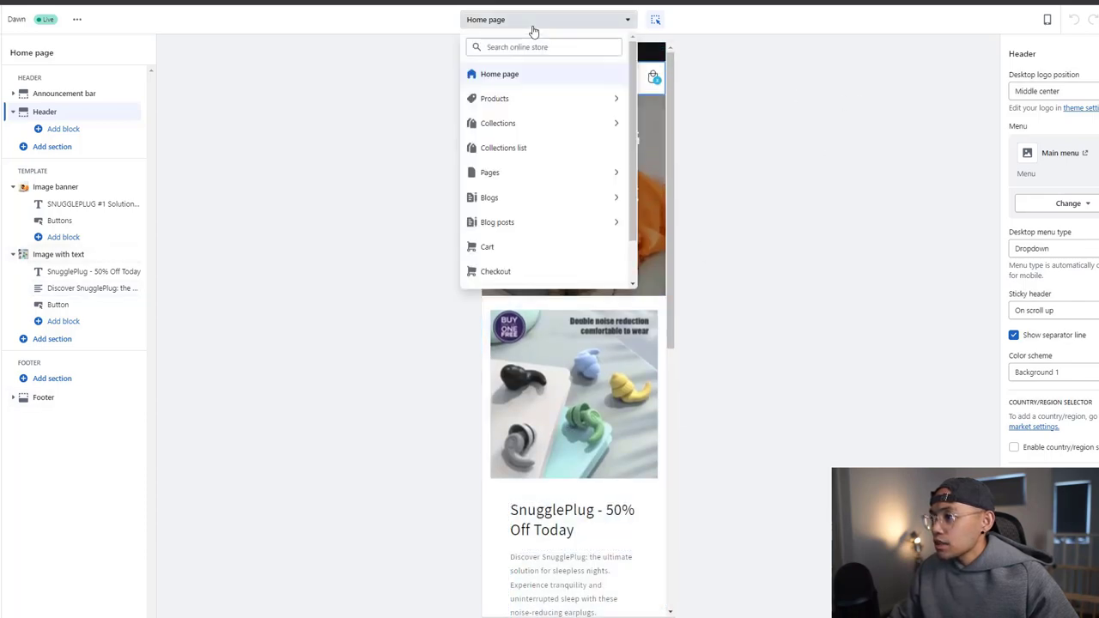
{"action": "left_click", "coordinate": [521, 101]}
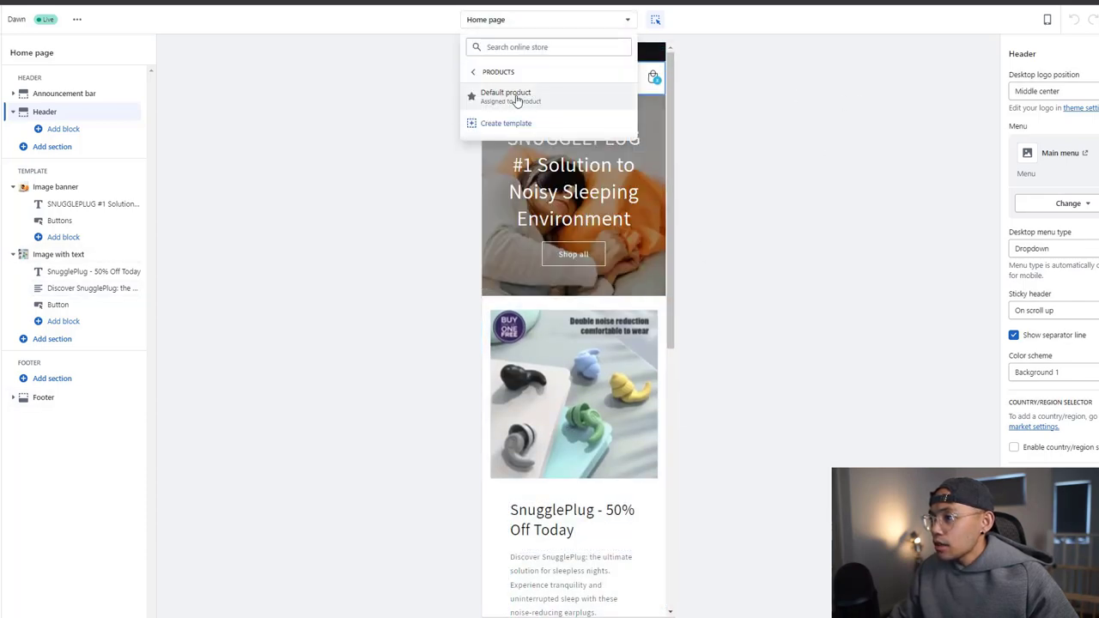
{"action": "left_click", "coordinate": [518, 97]}
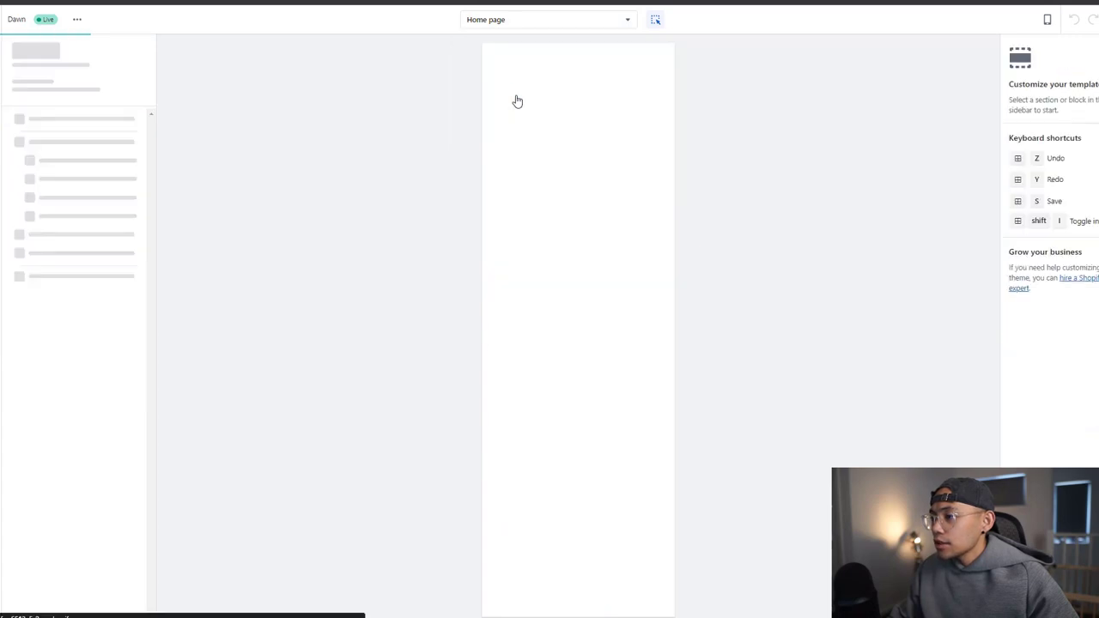
{"action": "left_click_drag", "start_coordinate": [670, 86], "coordinate": [676, 176]}
{"action": "scroll", "coordinate": [672, 306], "scroll_direction": "up", "scroll_amount": 5}
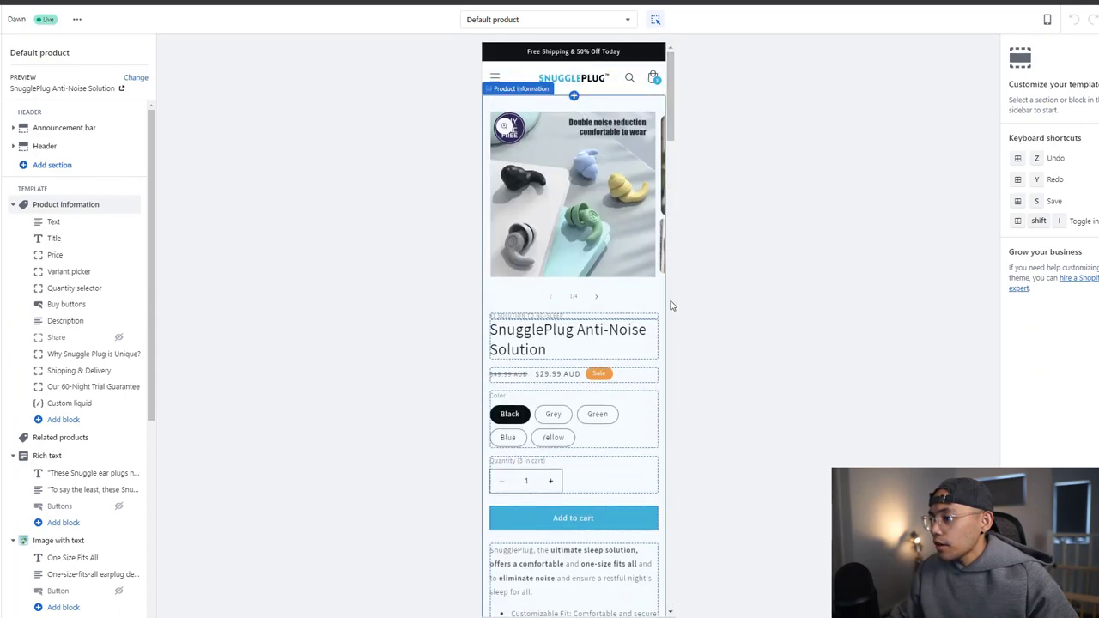
{"action": "left_click", "coordinate": [561, 523]}
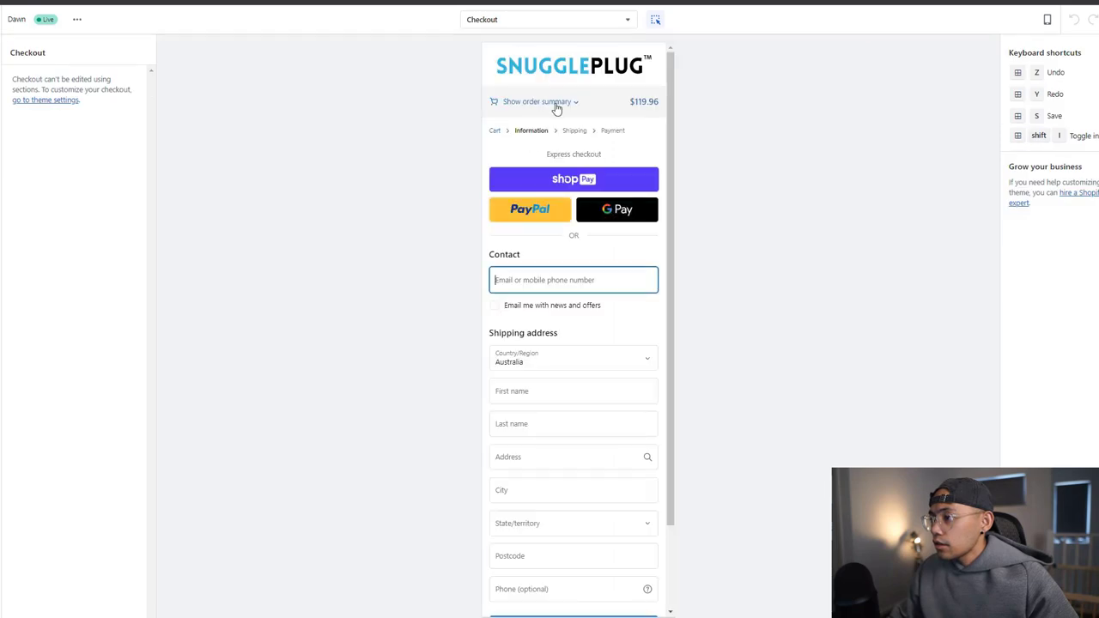
{"action": "scroll", "coordinate": [610, 464], "scroll_direction": "down", "scroll_amount": 3}
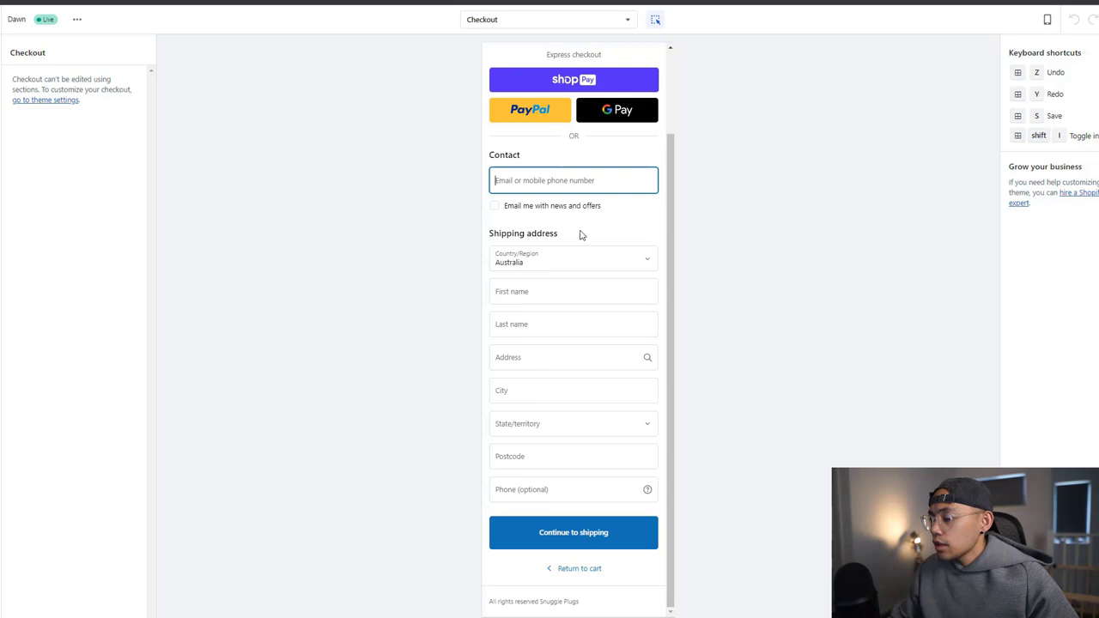
{"action": "scroll", "coordinate": [603, 493], "scroll_direction": "up", "scroll_amount": 3}
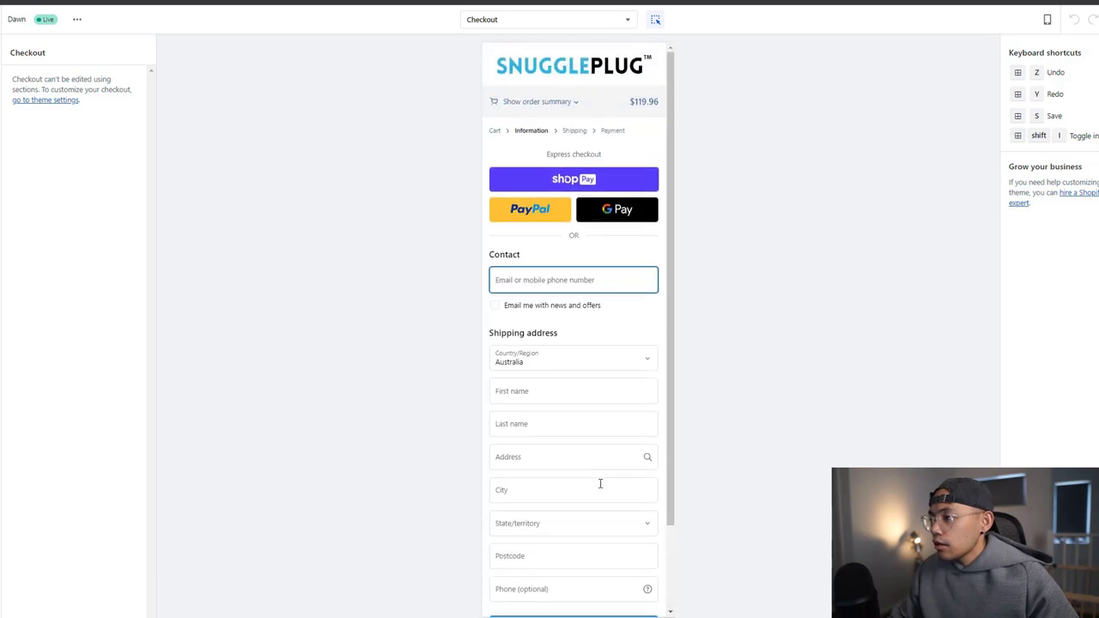
{"action": "left_click", "coordinate": [422, 272]}
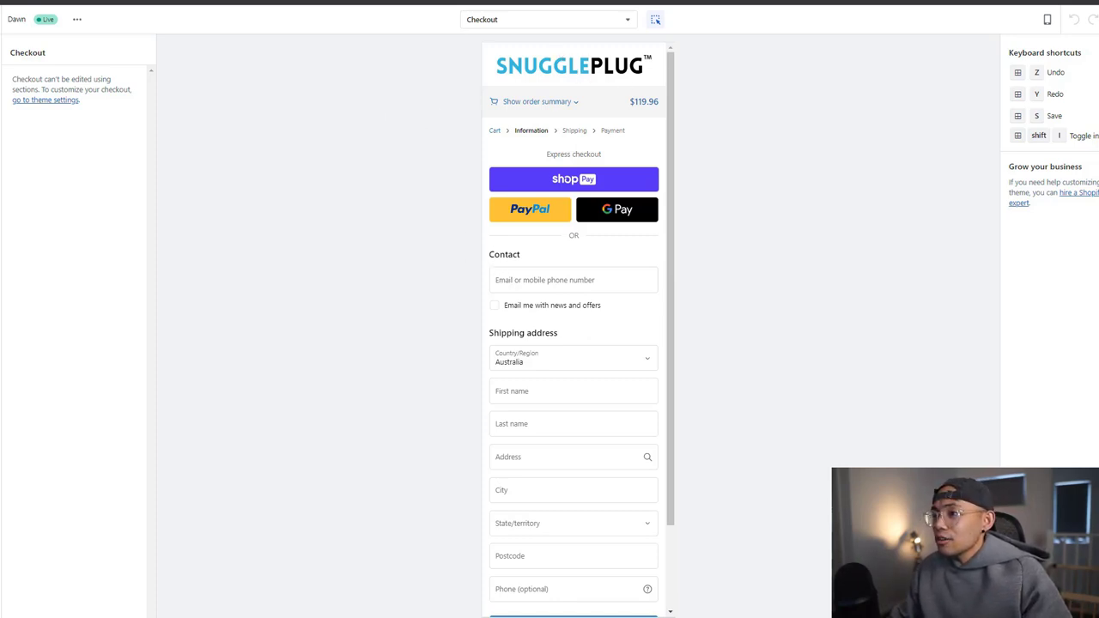
{"action": "left_click", "coordinate": [434, 1]}
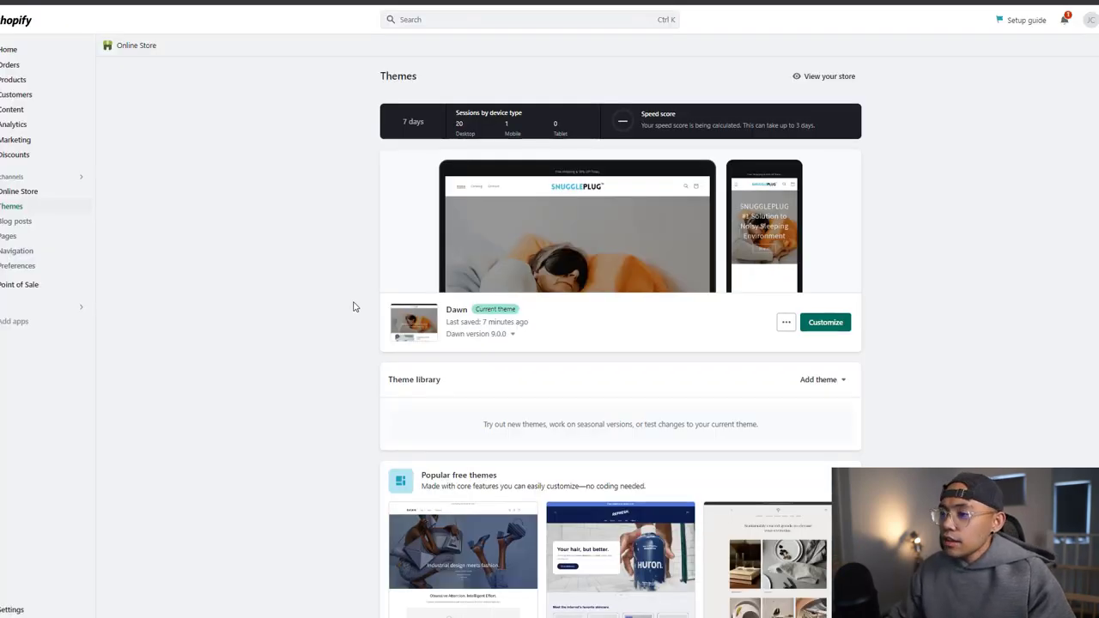
Delete the existing domestic and International shipping zones from shipping settings
{"action": "left_click", "coordinate": [13, 609]}
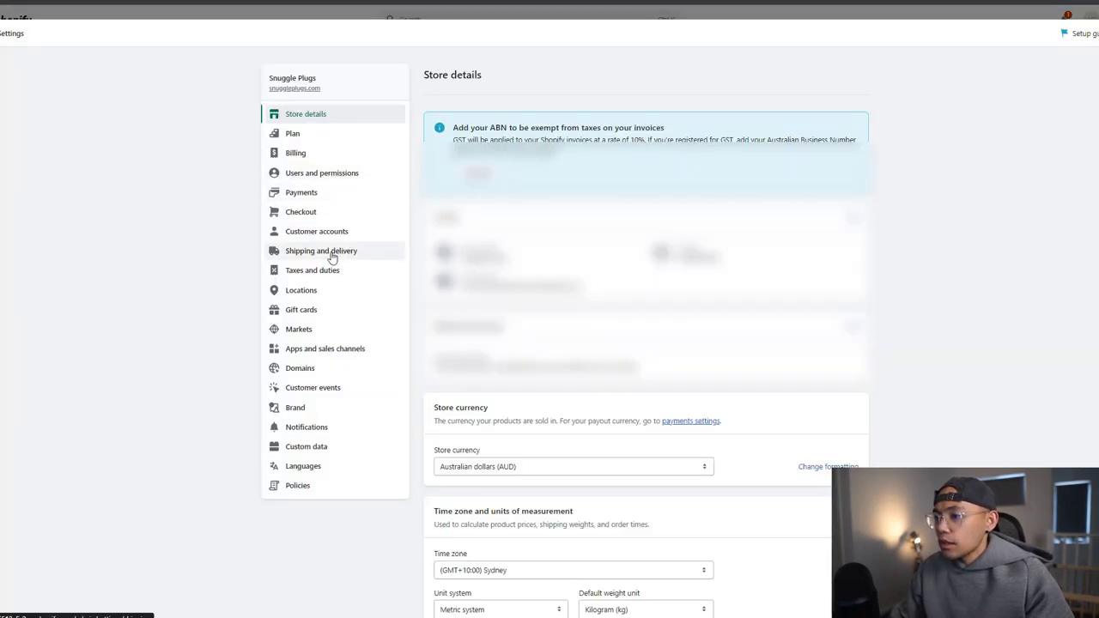
{"action": "left_click", "coordinate": [331, 254]}
{"action": "left_click", "coordinate": [844, 414]}
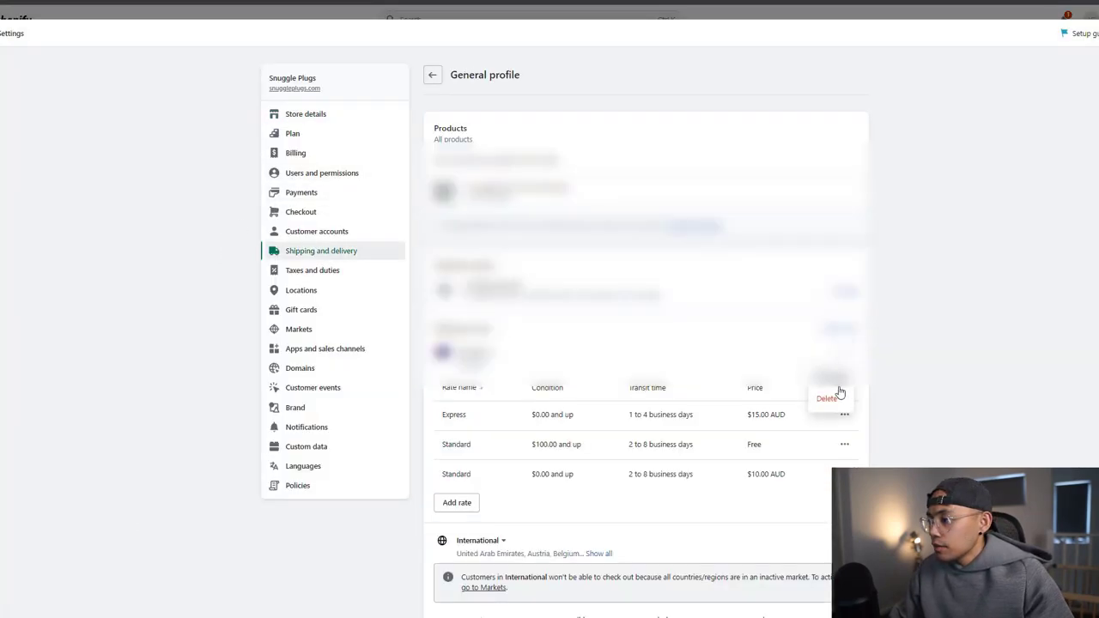
{"action": "left_click", "coordinate": [830, 388]}
{"action": "left_click", "coordinate": [846, 353]}
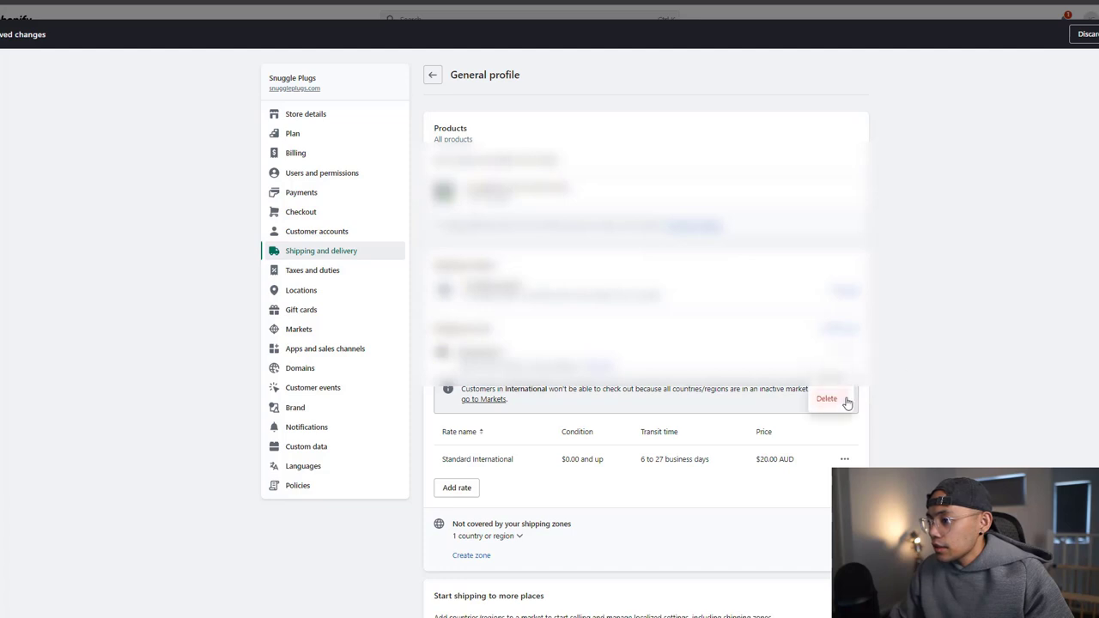
{"action": "left_click", "coordinate": [830, 398]}
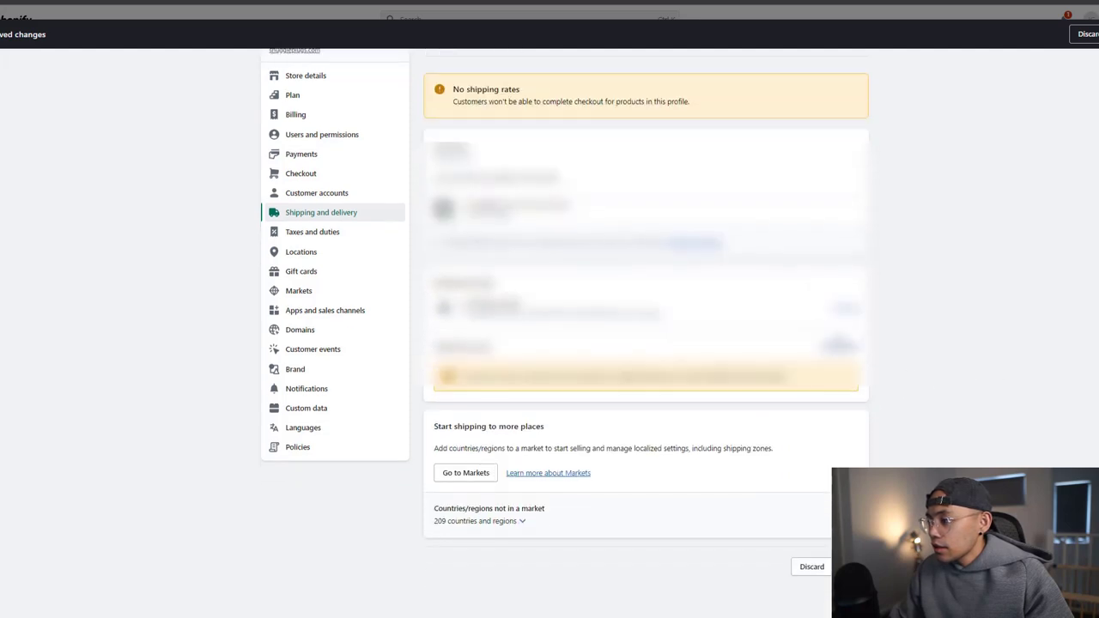
Create a shipping zone named 'Free Shipping Nationwide' covering Australia and all International countries
{"action": "left_click", "coordinate": [836, 344]}
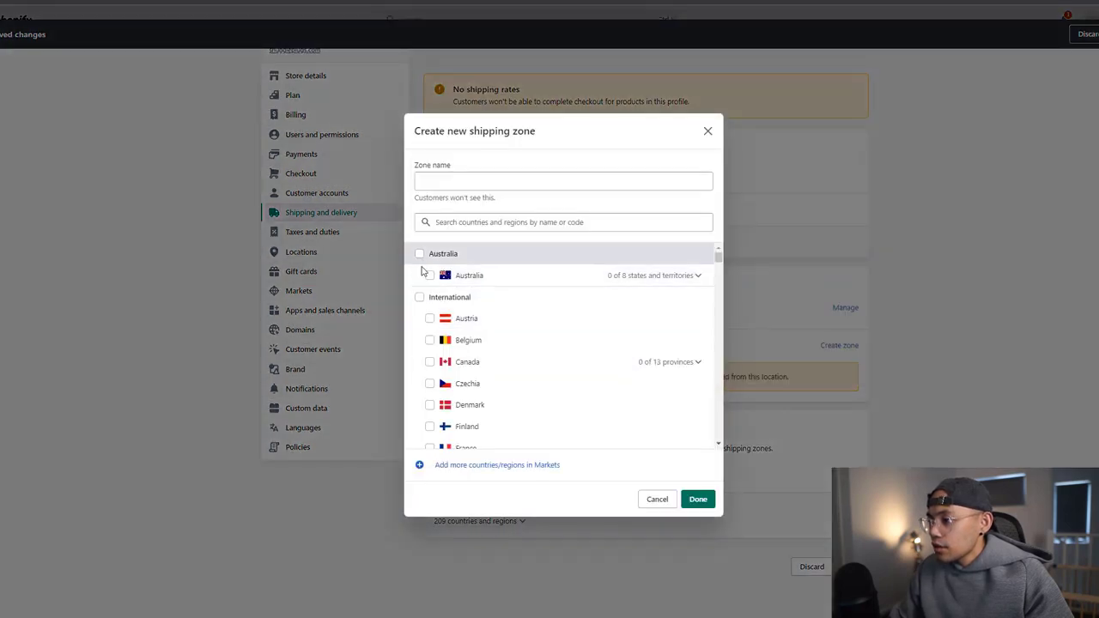
{"action": "left_click", "coordinate": [420, 298]}
{"action": "left_click", "coordinate": [419, 253]}
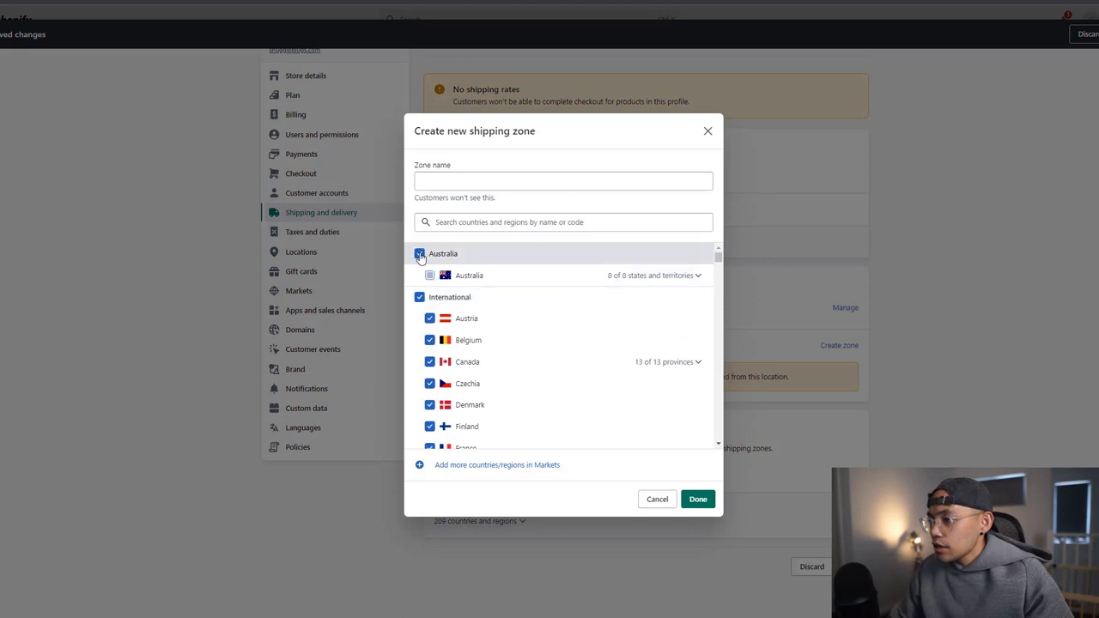
{"action": "left_click", "coordinate": [465, 184]}
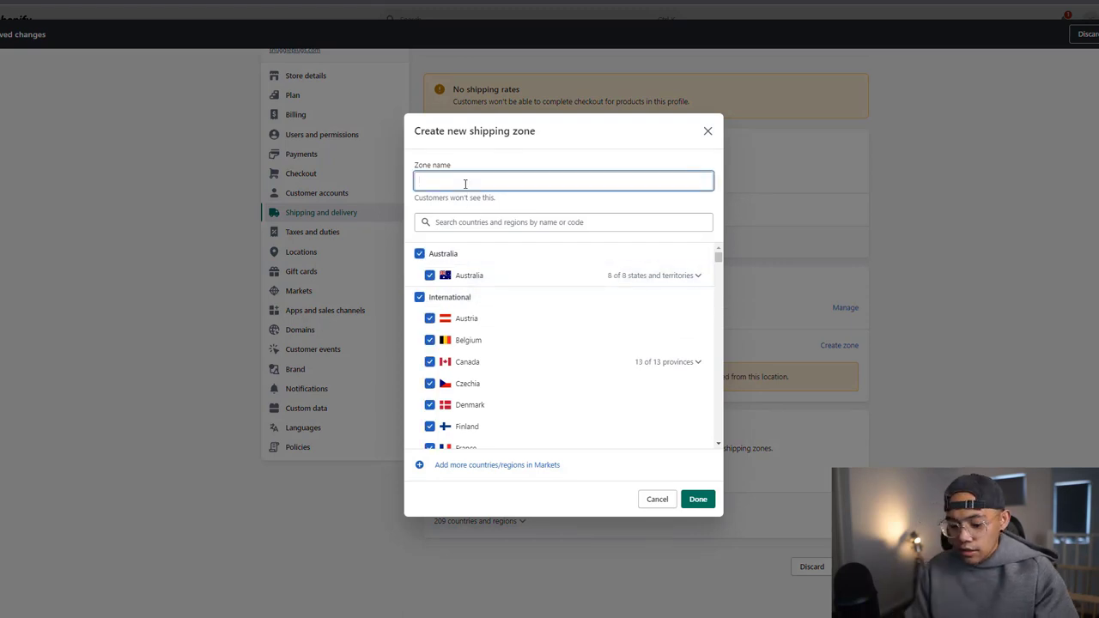
{"action": "type", "text": "Free Shipping Nationwi"}
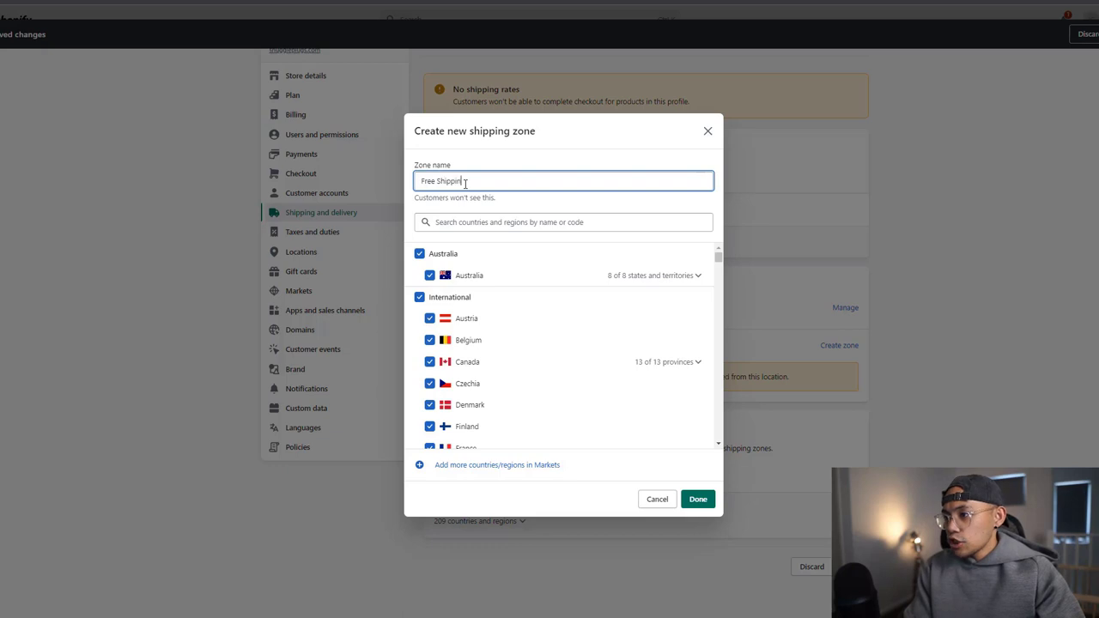
{"action": "type", "text": "de"}
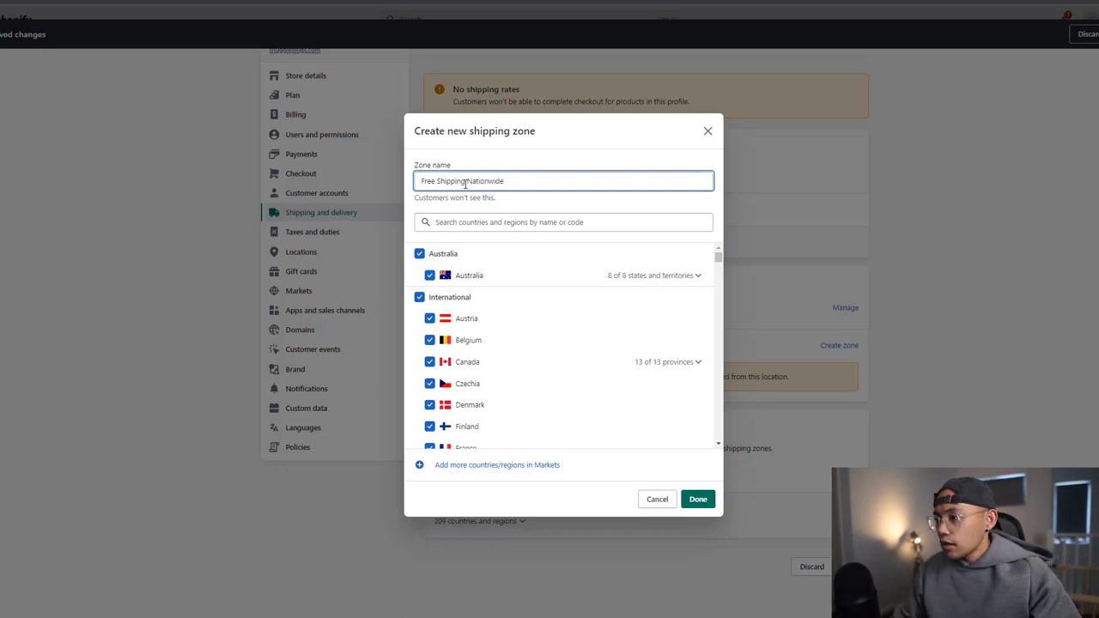
{"action": "key", "text": "ctrl+a"}
{"action": "key", "text": "ctrl+c"}
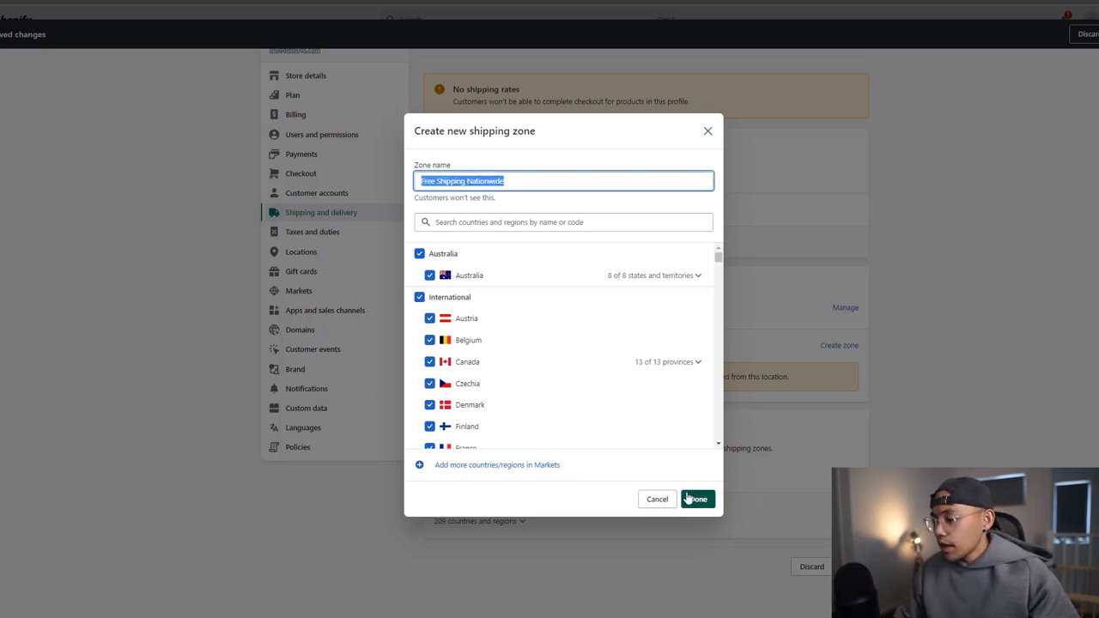
{"action": "left_click", "coordinate": [697, 499]}
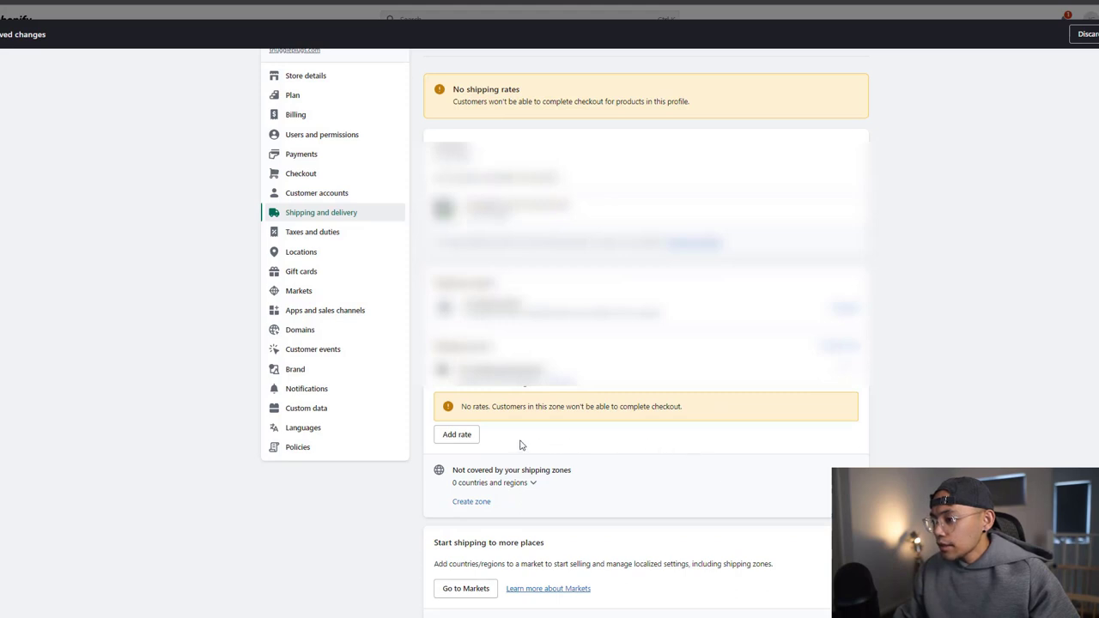
Add a 'Free Shipping Nationwide' rate priced at 0.00 to the new zone
{"action": "left_click", "coordinate": [457, 434]}
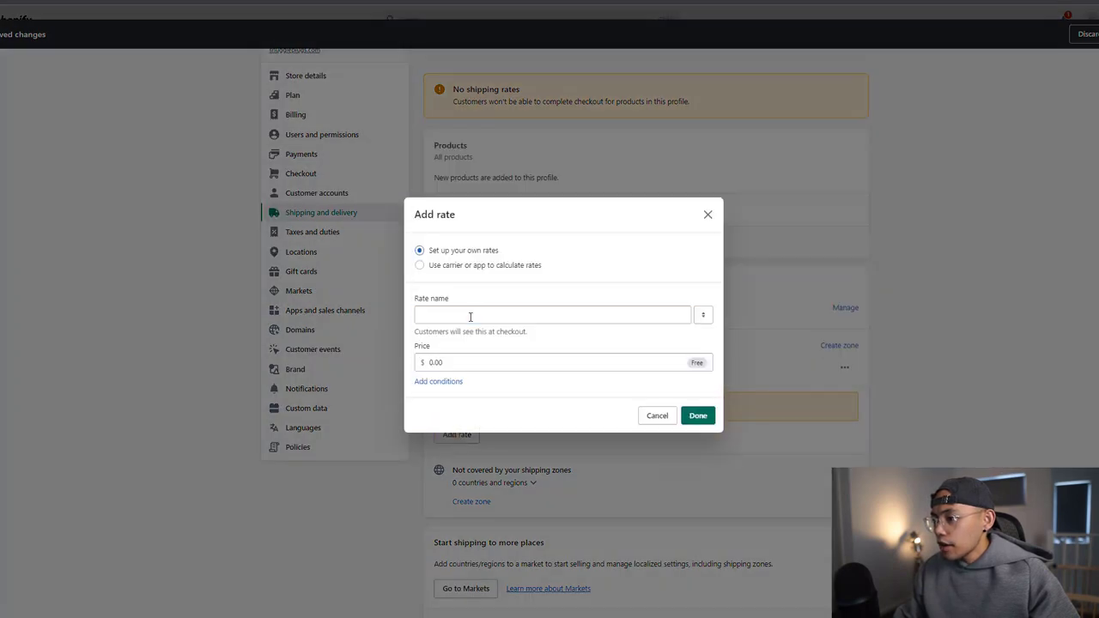
{"action": "left_click", "coordinate": [471, 316]}
{"action": "key", "text": "ctrl+v"}
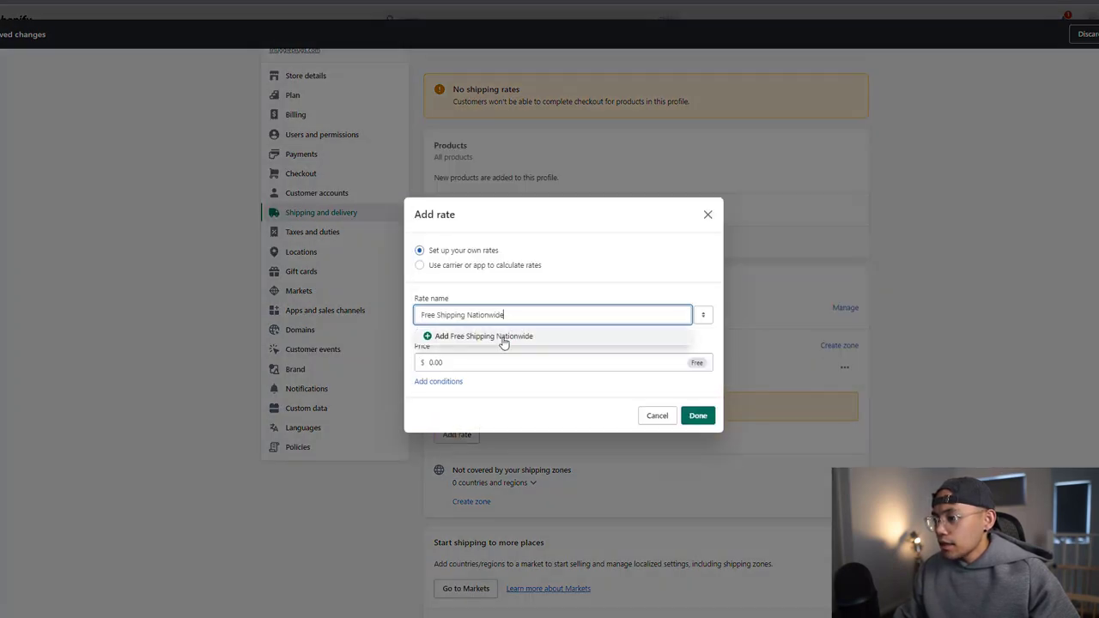
{"action": "left_click", "coordinate": [504, 338]}
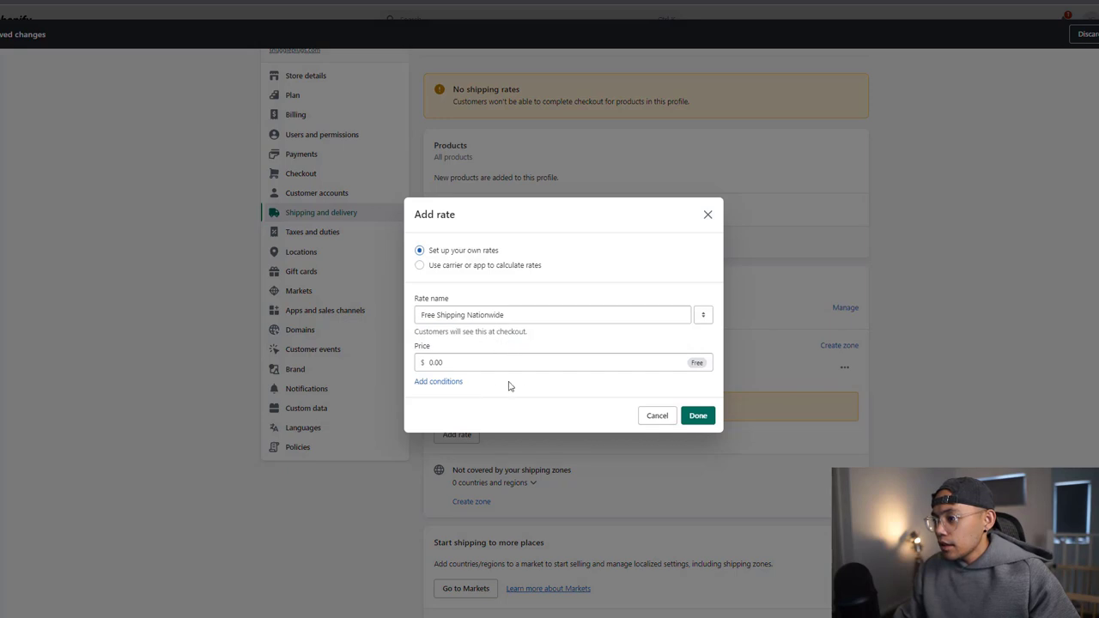
{"action": "left_click", "coordinate": [698, 418]}
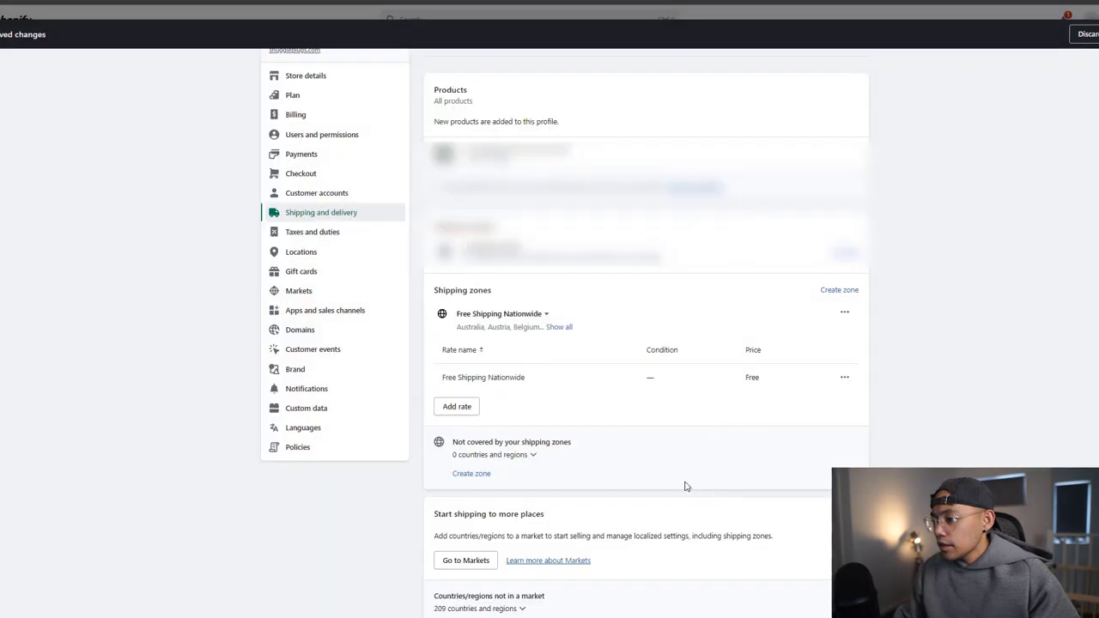
Follow the inactive-market notice through to the Markets settings
{"action": "scroll", "coordinate": [517, 463], "scroll_direction": "down", "scroll_amount": 1}
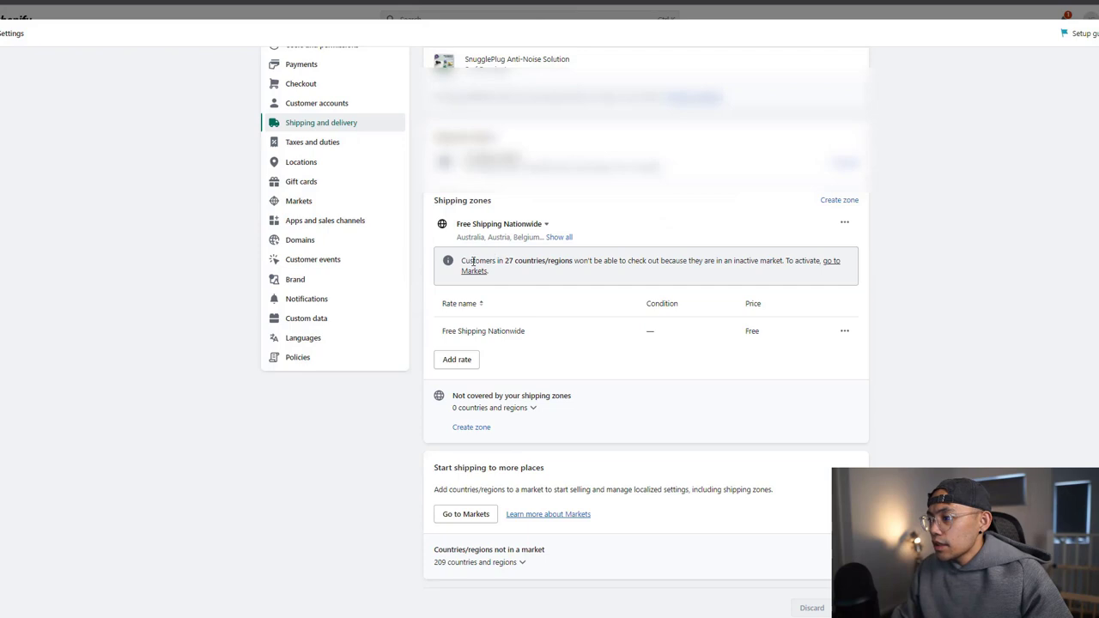
{"action": "left_click_drag", "start_coordinate": [463, 260], "coordinate": [546, 261]}
{"action": "left_click", "coordinate": [612, 257]}
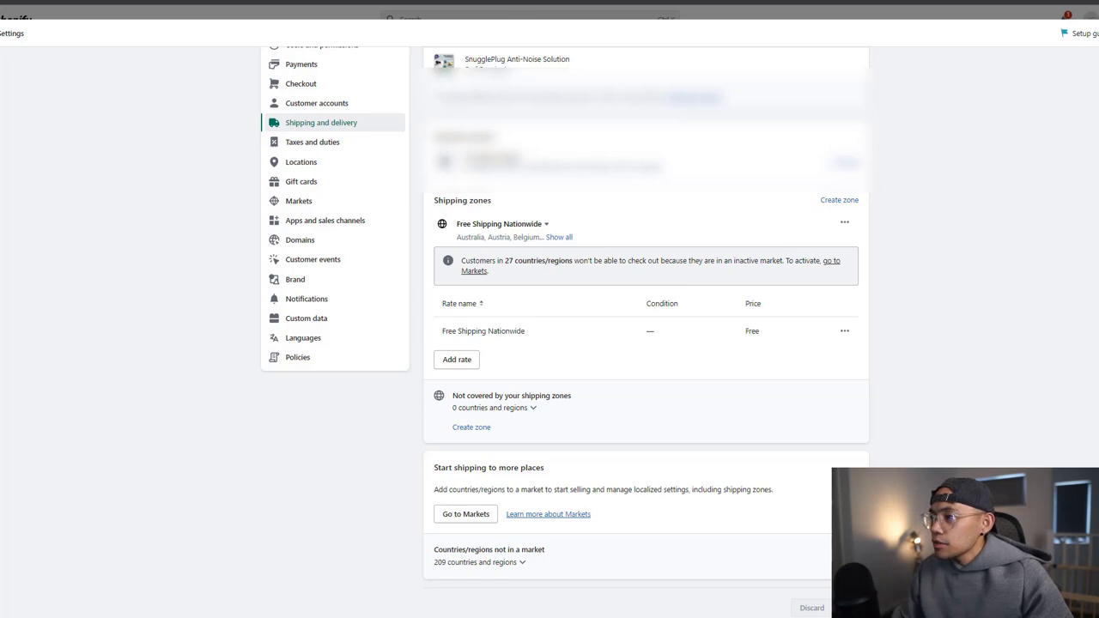
{"action": "left_click", "coordinate": [829, 262]}
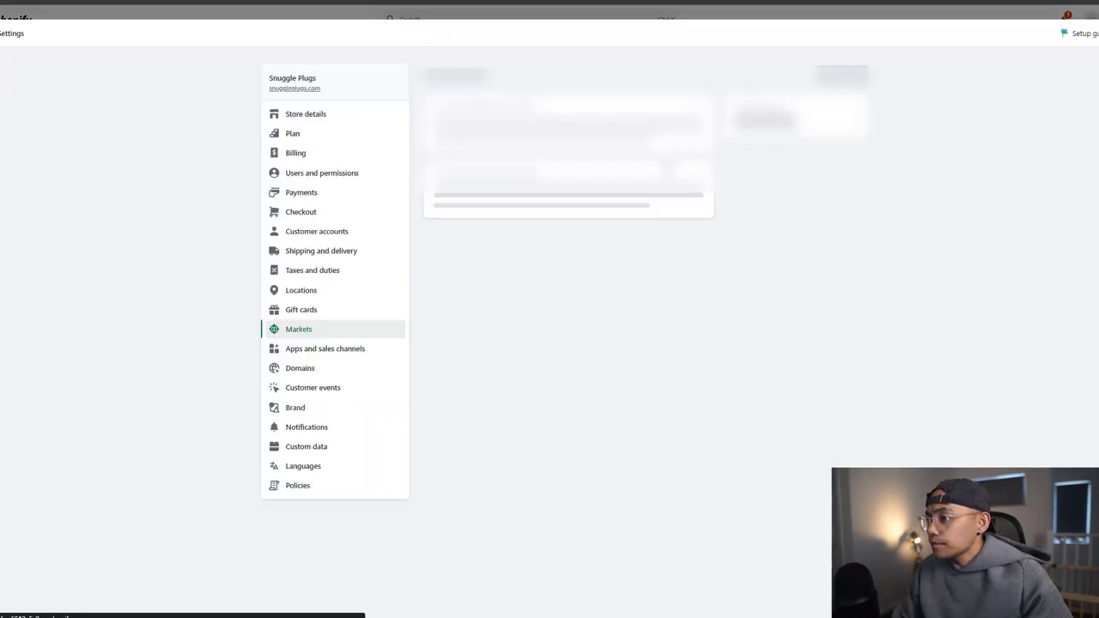
Set the International market's status to Active and save it
{"action": "left_click", "coordinate": [768, 145]}
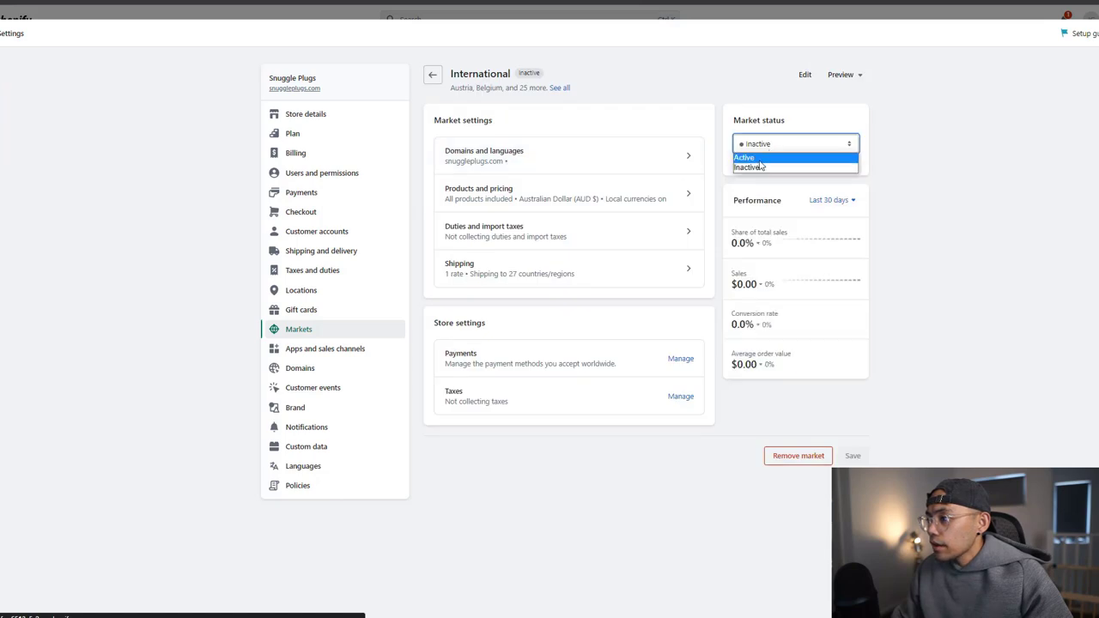
{"action": "left_click", "coordinate": [760, 165]}
{"action": "left_click", "coordinate": [854, 454]}
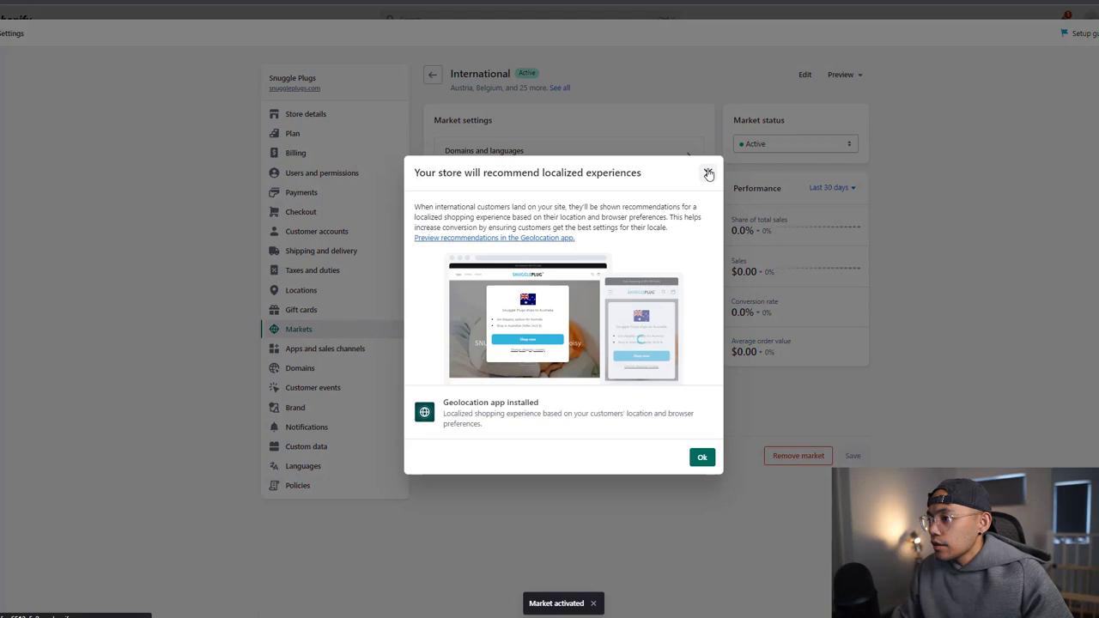
{"action": "left_click", "coordinate": [708, 179]}
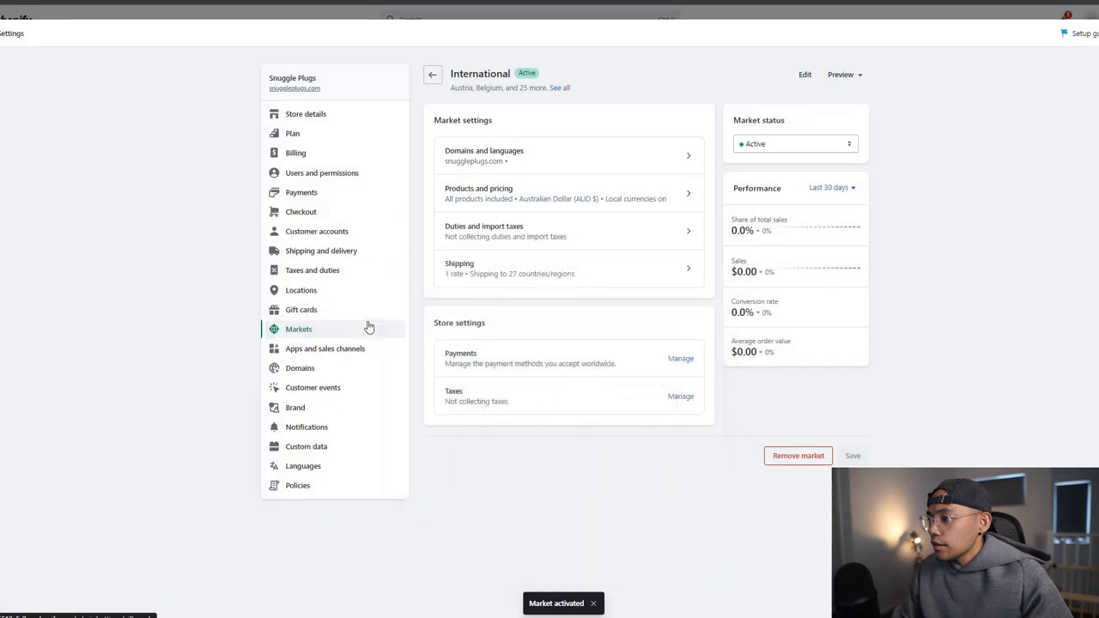
{"action": "left_click", "coordinate": [391, 328]}
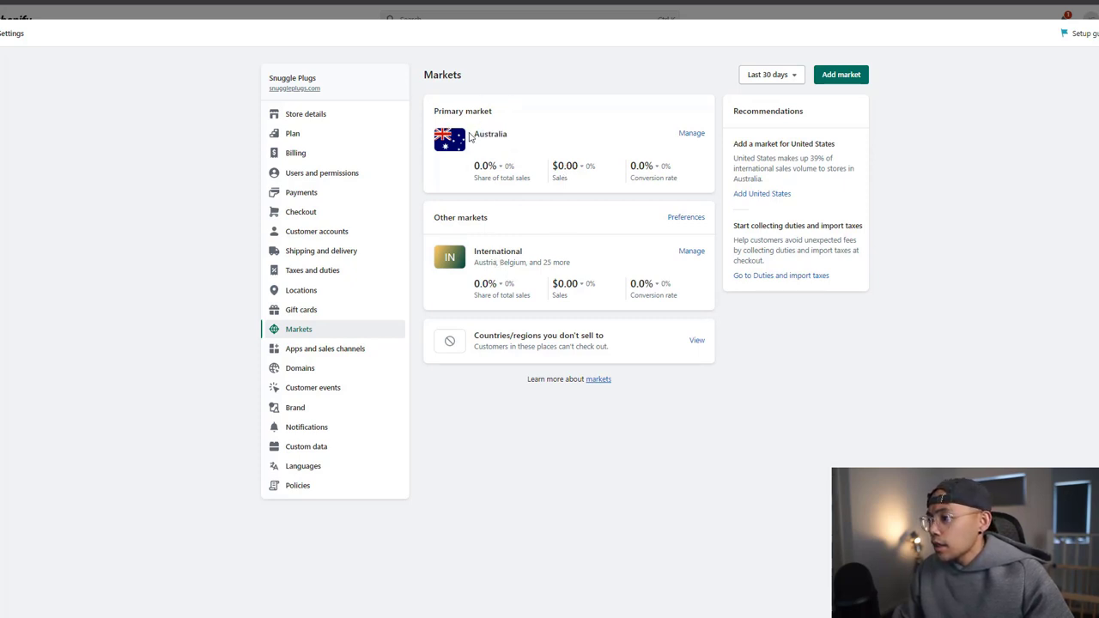
Review the full list of countries in the International market
{"action": "left_click", "coordinate": [692, 252]}
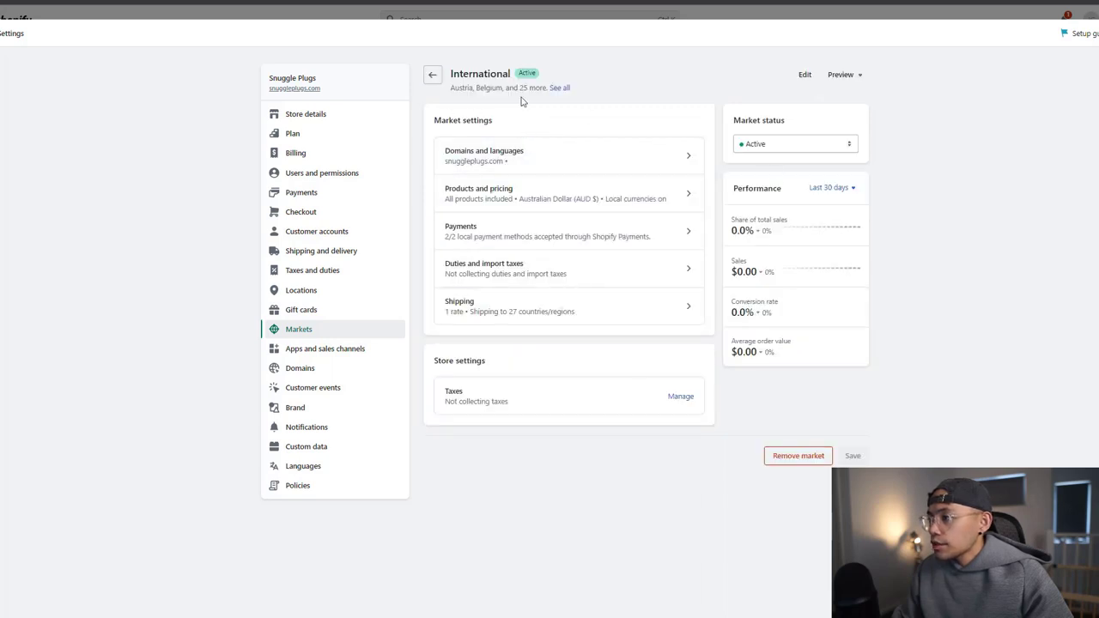
{"action": "left_click", "coordinate": [559, 89]}
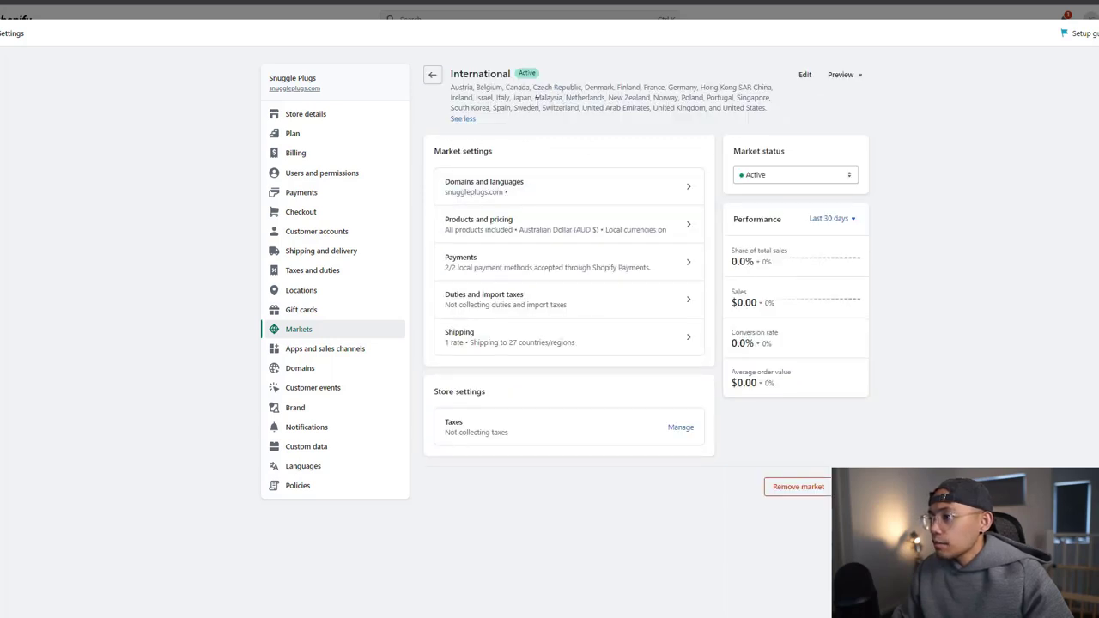
{"action": "left_click_drag", "start_coordinate": [609, 97], "coordinate": [769, 107]}
{"action": "left_click", "coordinate": [637, 131]}
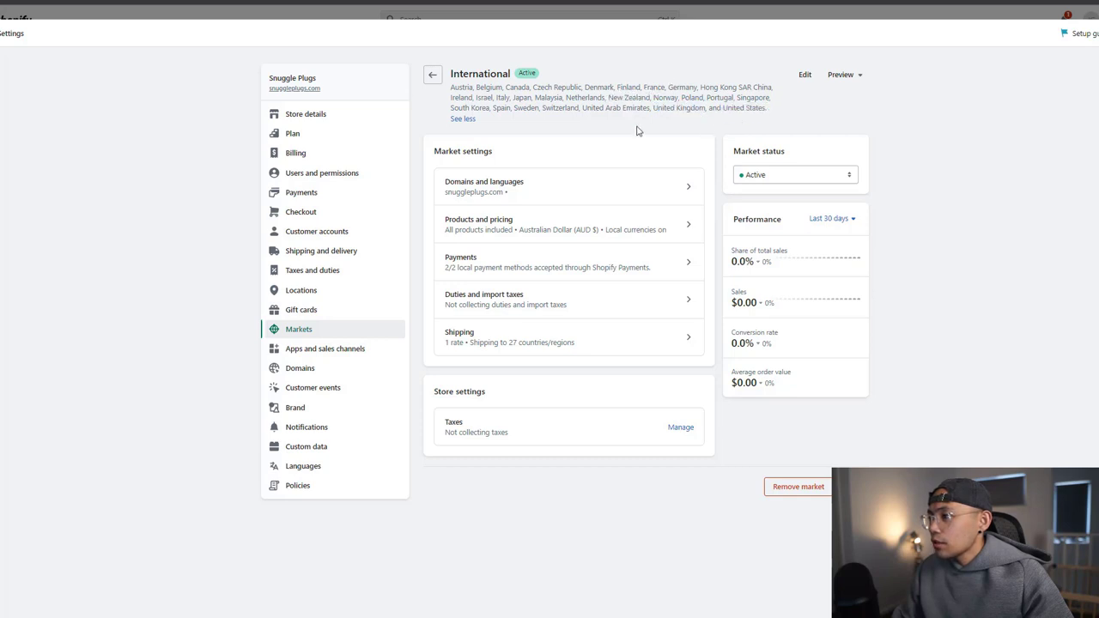
{"action": "left_click", "coordinate": [432, 75]}
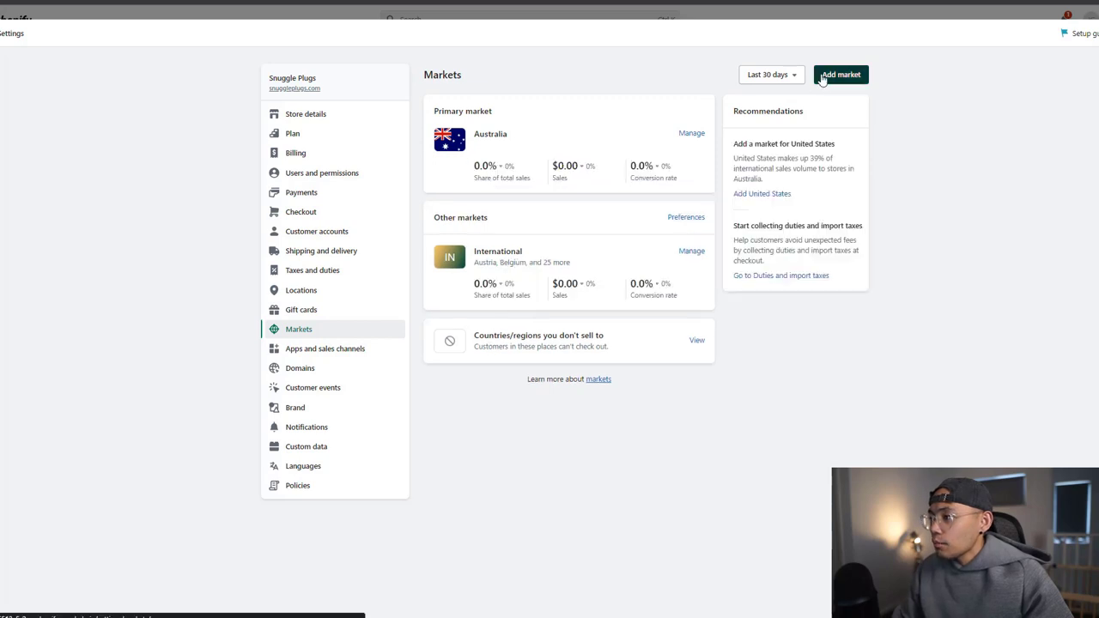
Start a new market, abandon it without choosing countries, and close settings
{"action": "left_click", "coordinate": [841, 74]}
{"action": "left_click", "coordinate": [524, 142]}
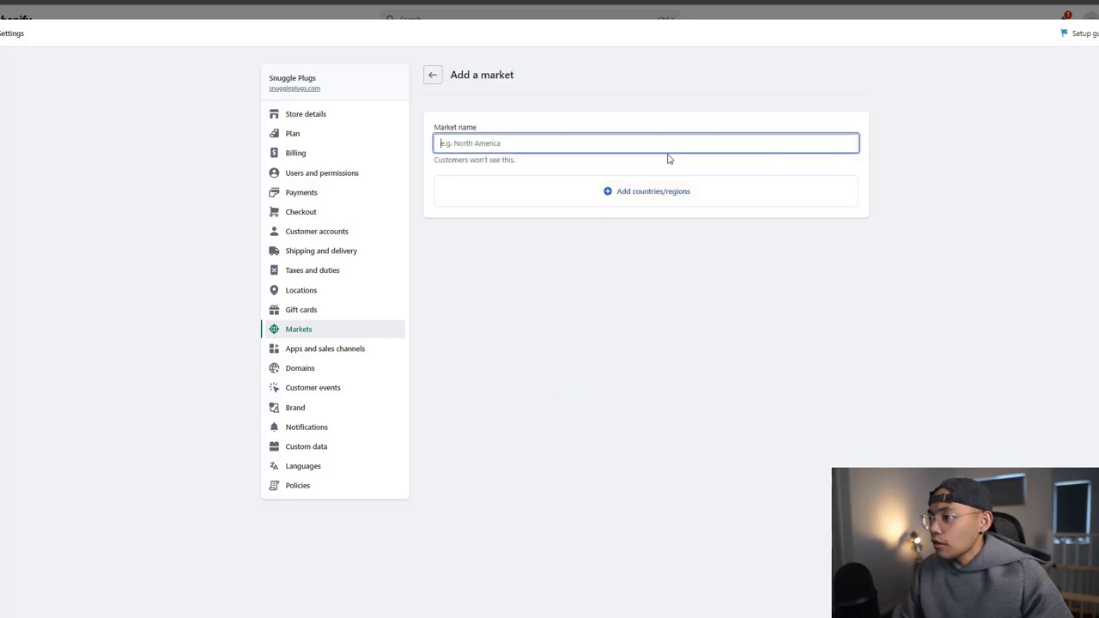
{"action": "left_click", "coordinate": [628, 195]}
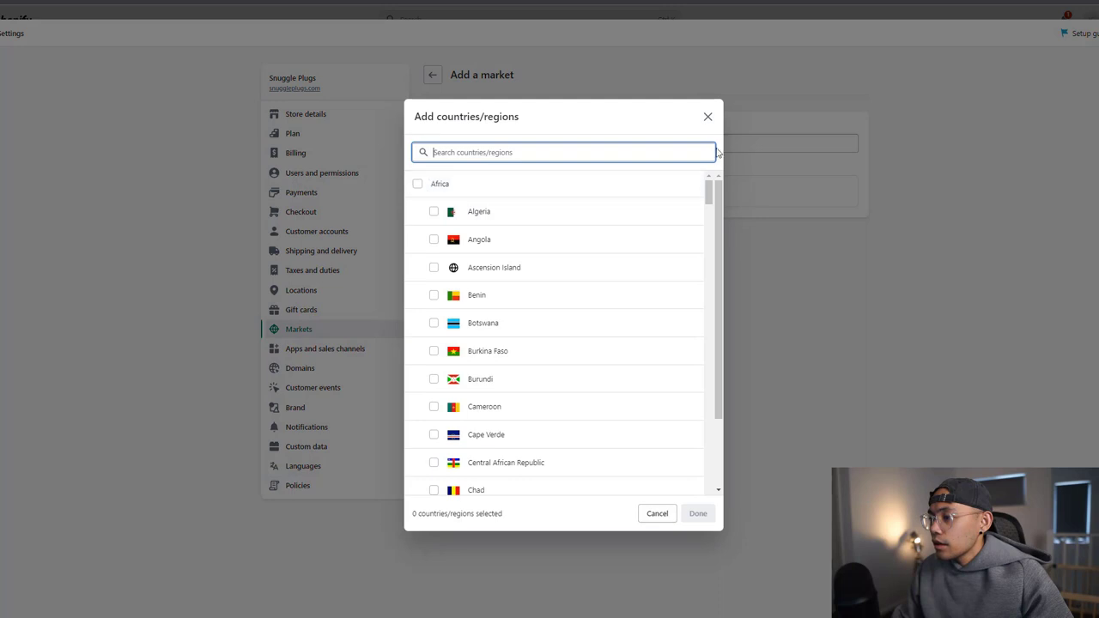
{"action": "left_click", "coordinate": [707, 118]}
{"action": "left_click", "coordinate": [707, 118]}
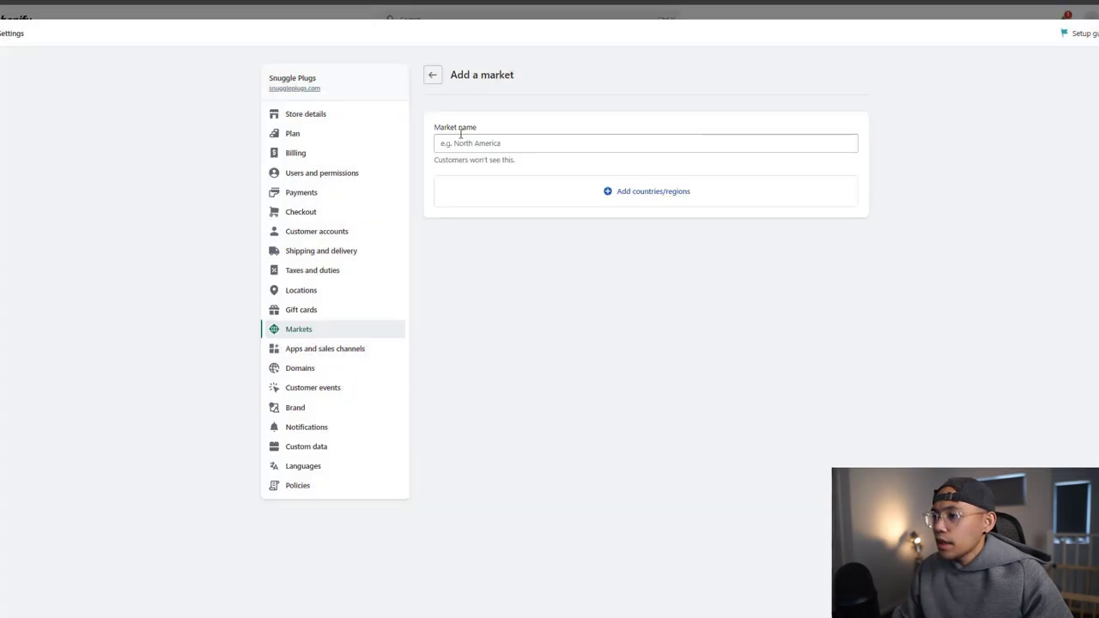
{"action": "left_click", "coordinate": [432, 77]}
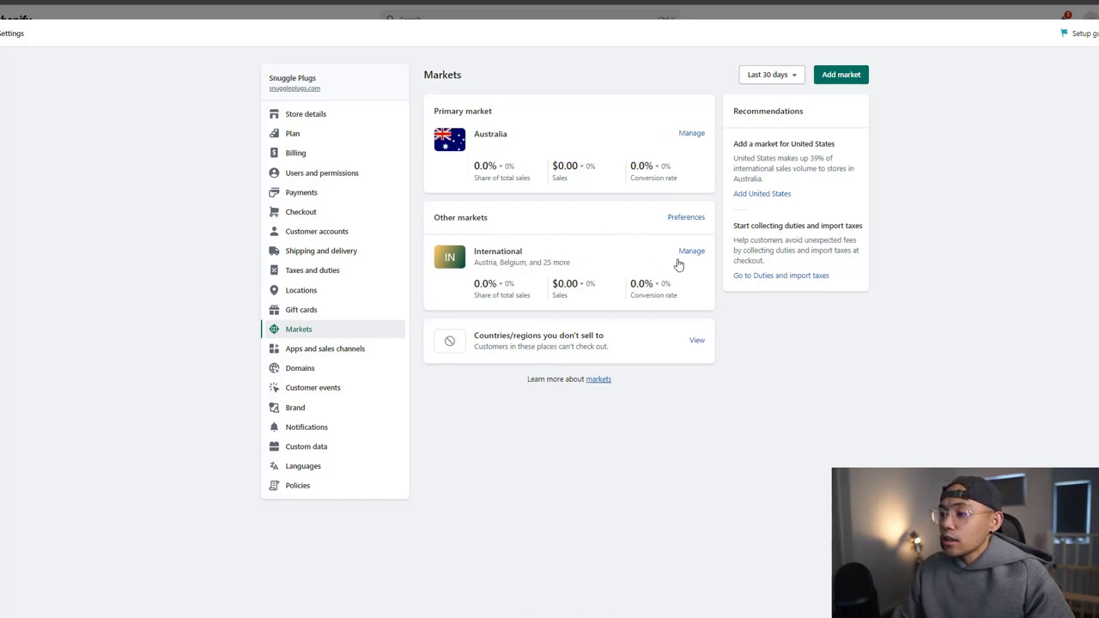
{"action": "left_click", "coordinate": [625, 13]}
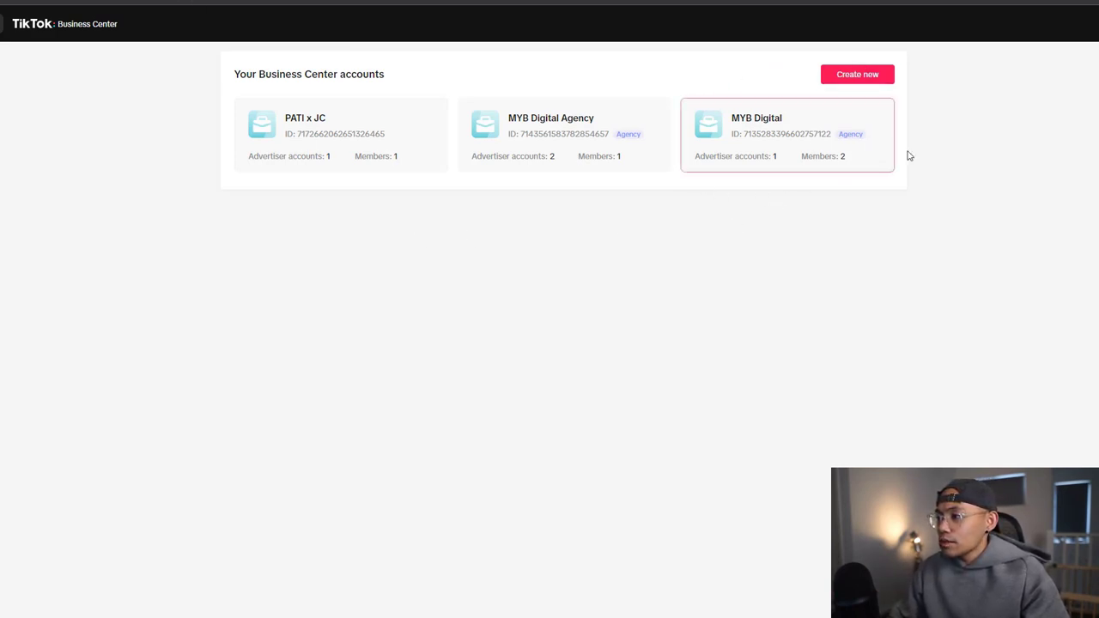
Open the MYB Digital account's Overview dashboard and dismiss the Shortcuts tip
{"action": "left_click", "coordinate": [766, 125]}
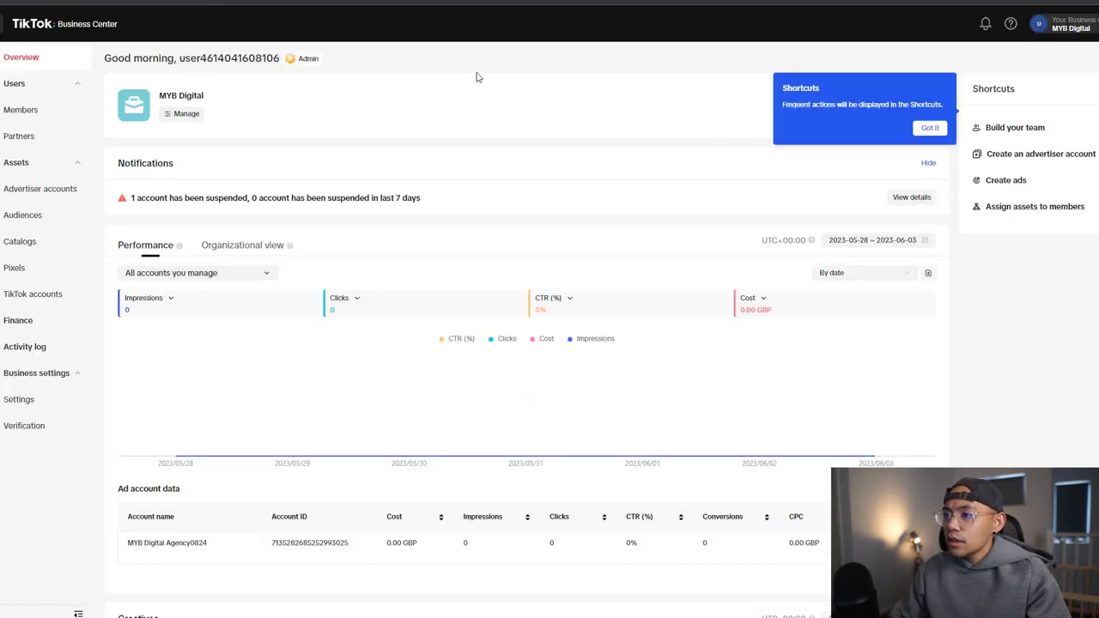
{"action": "left_click", "coordinate": [929, 134]}
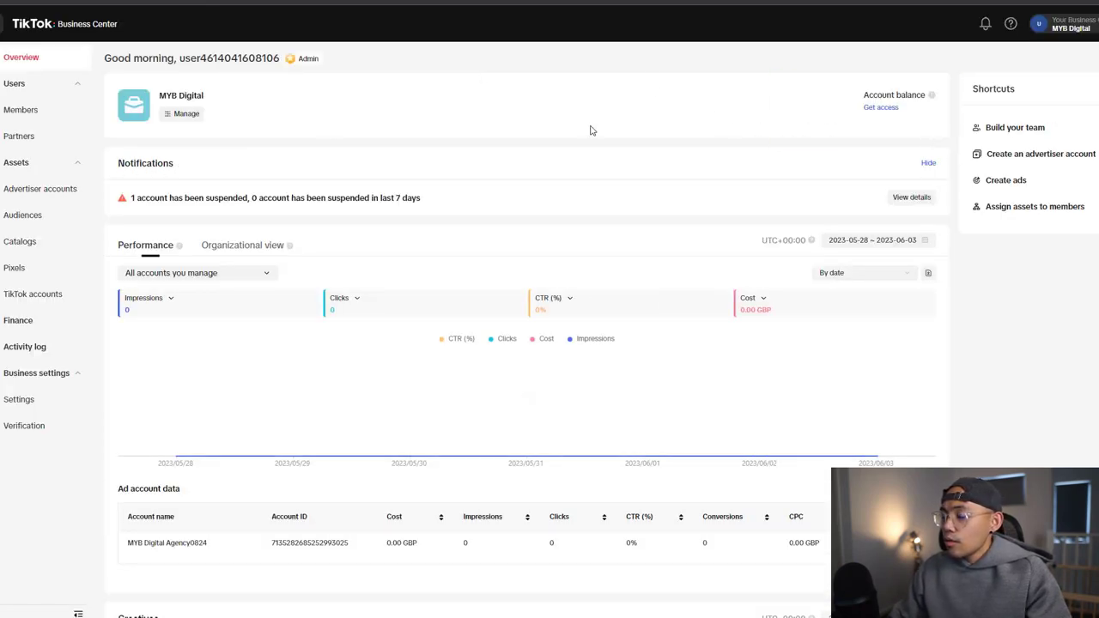
Create a new advertiser account named Snuggle Plugs and open its setup in Ads Manager
{"action": "left_click", "coordinate": [45, 191]}
{"action": "left_click", "coordinate": [177, 74]}
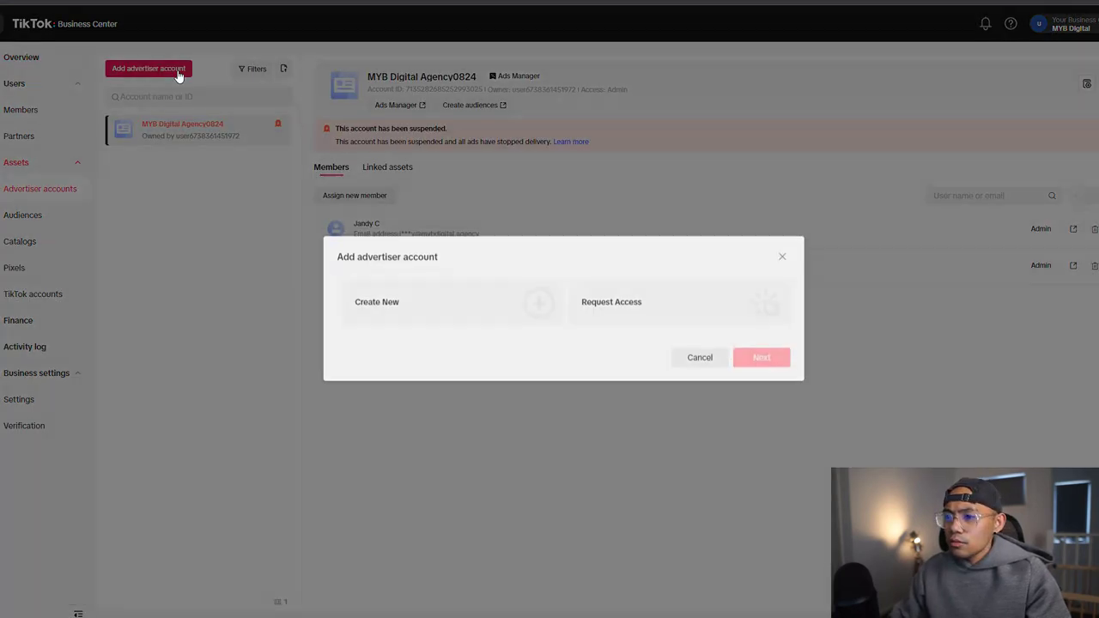
{"action": "left_click", "coordinate": [539, 304]}
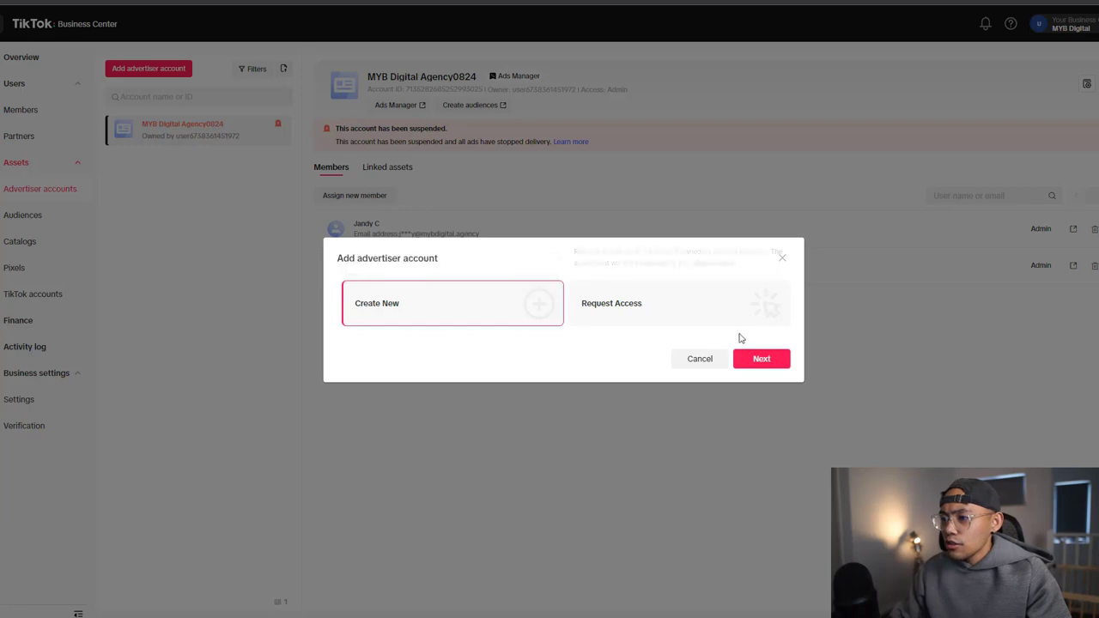
{"action": "left_click", "coordinate": [767, 362]}
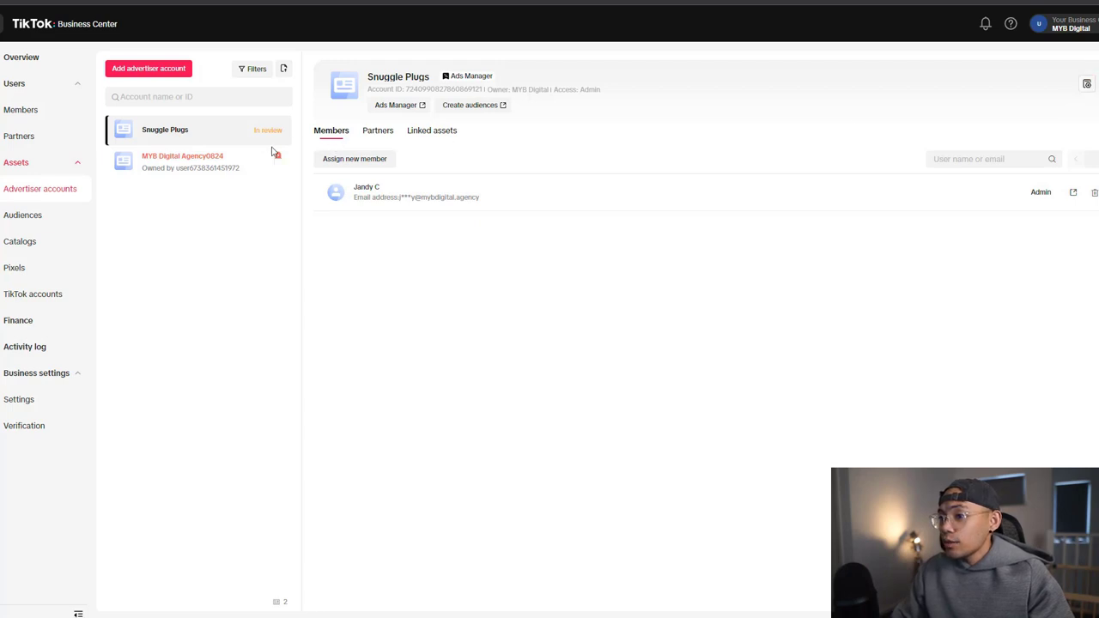
{"action": "left_click", "coordinate": [1088, 84]}
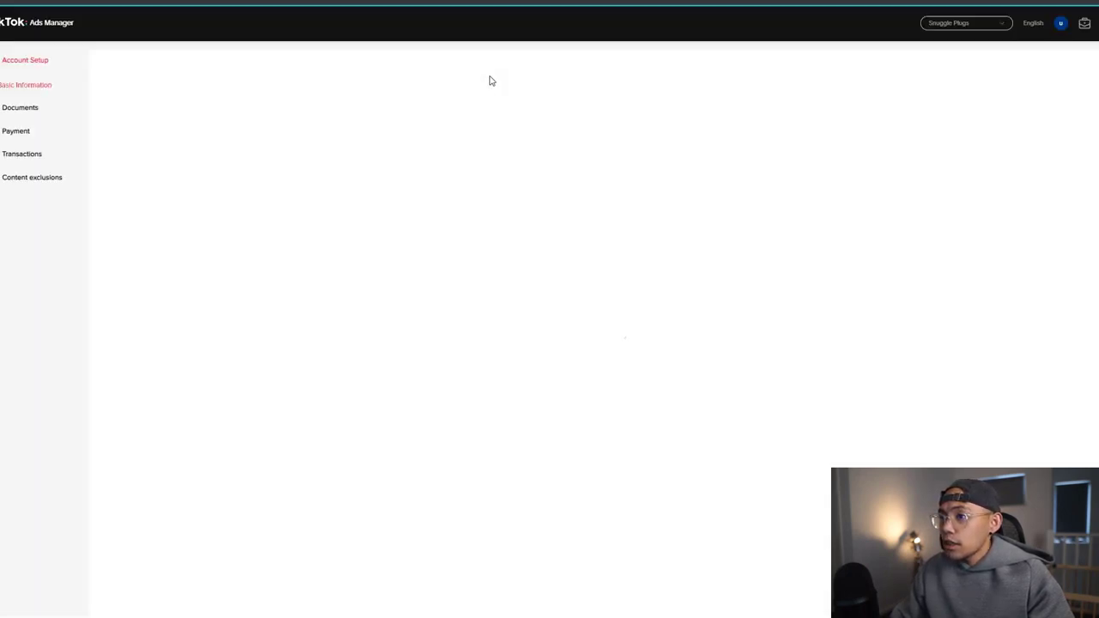
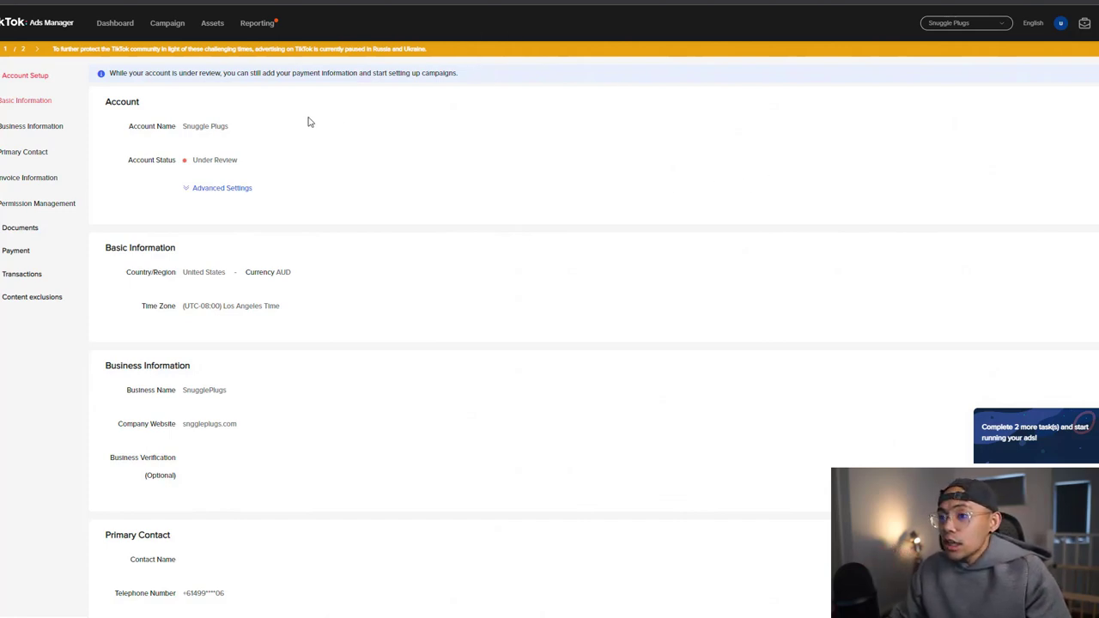
Go to Assets > Events to reach Events Manager with App and Web Events
{"action": "mouse_move", "coordinate": [213, 23]}
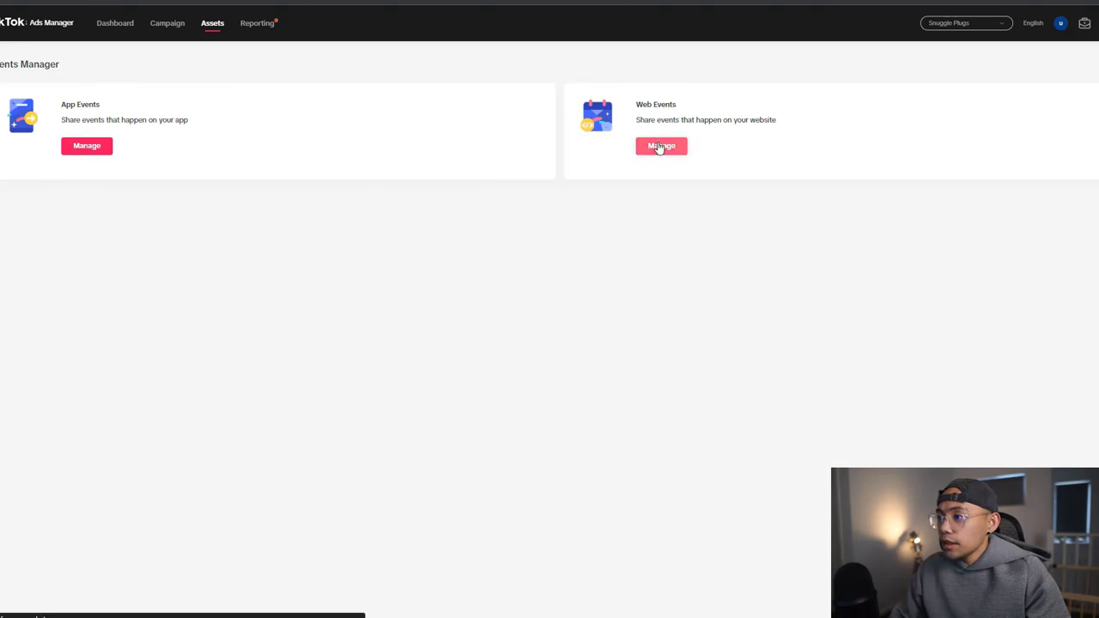
Start a new web pixel under Web Events and name it SnugglePlug
{"action": "left_click", "coordinate": [659, 148]}
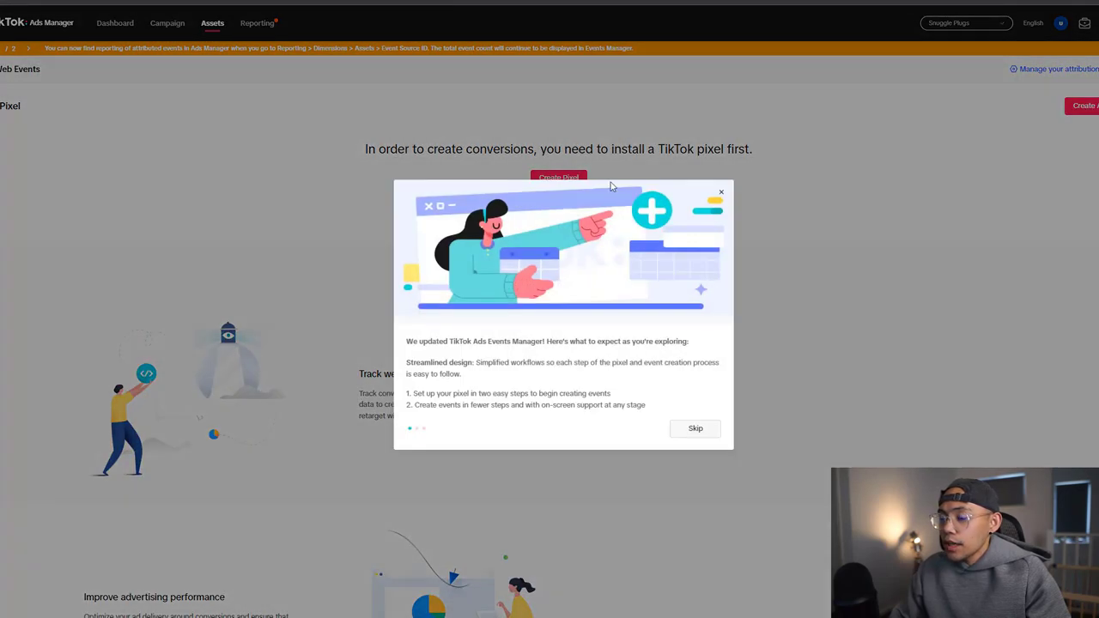
{"action": "left_click", "coordinate": [551, 177]}
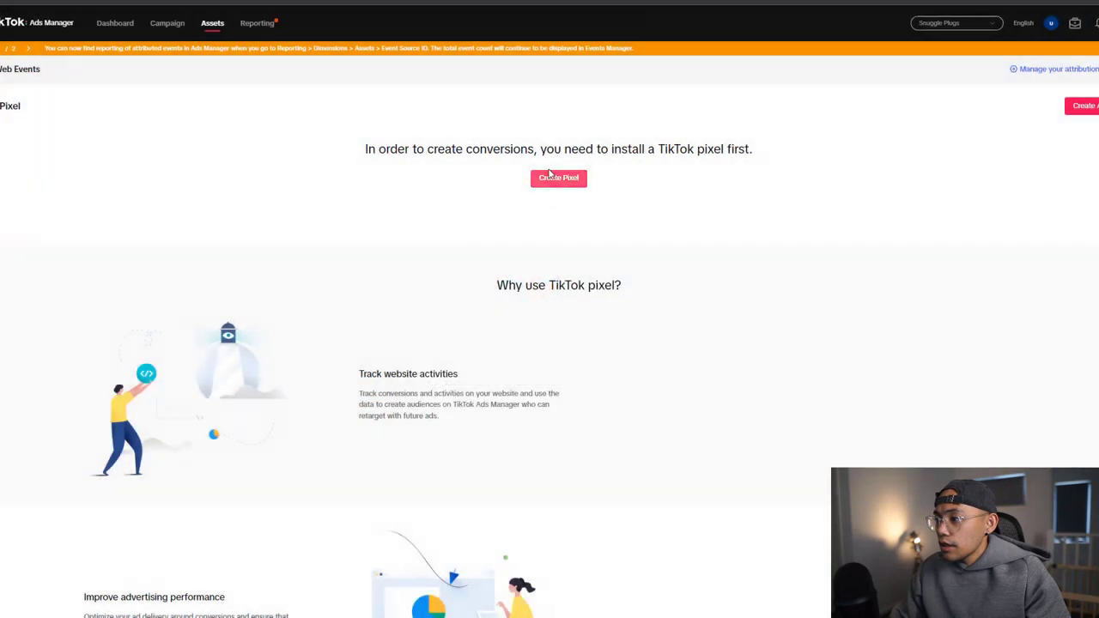
{"action": "left_click", "coordinate": [548, 183]}
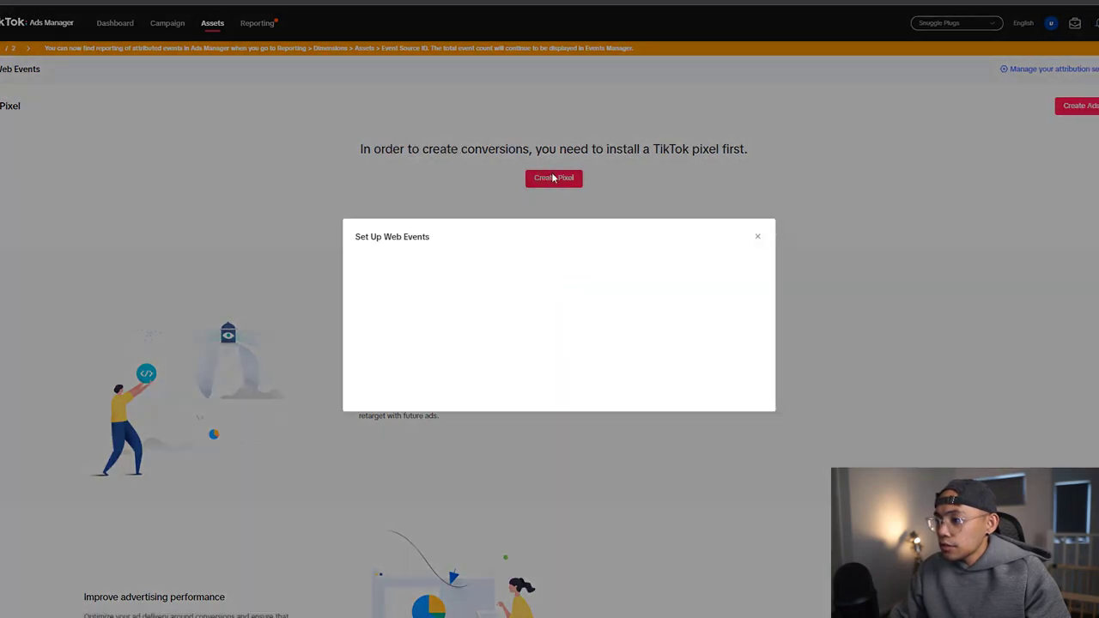
{"action": "left_click", "coordinate": [457, 245]}
{"action": "type", "text": "Sn"}
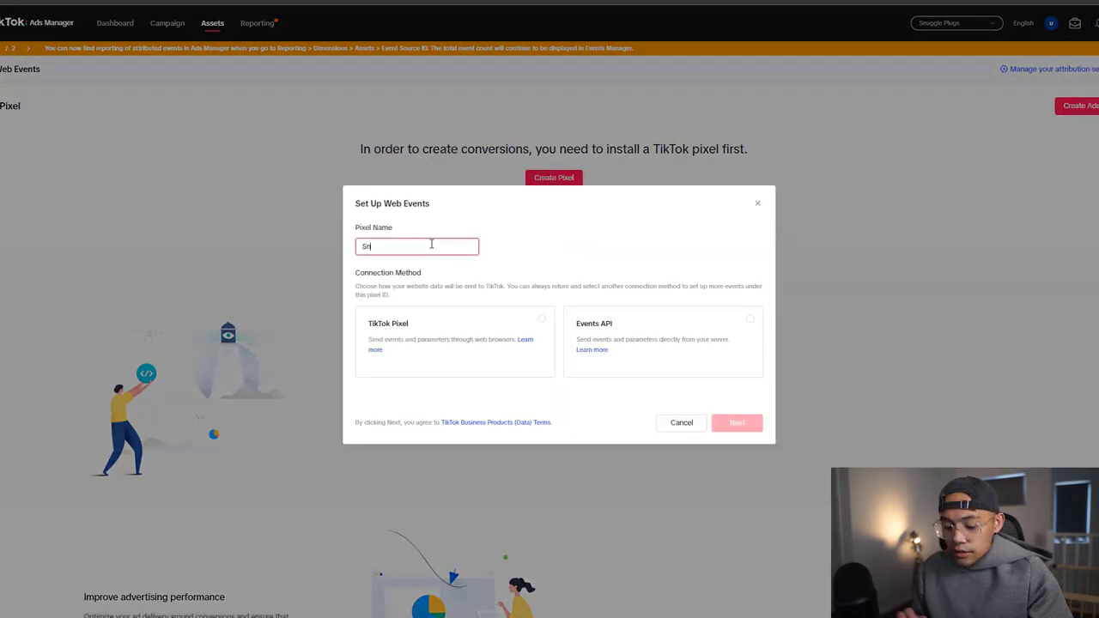
{"action": "type", "text": "ugglePlug"}
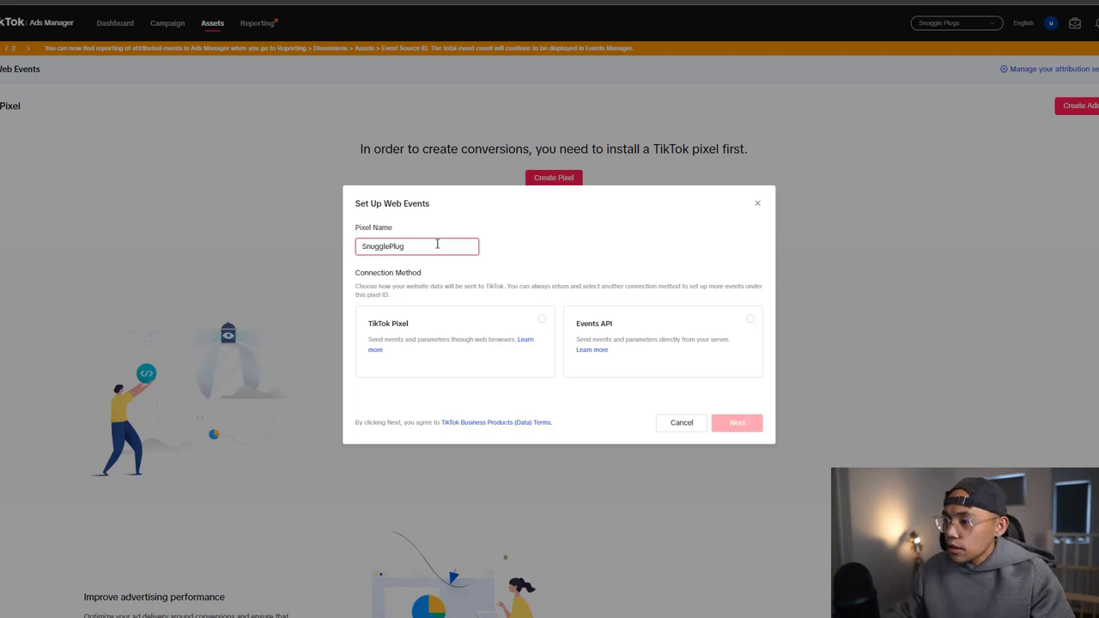
Connect the pixel via Events API using manual setup instead of a partner platform
{"action": "left_click", "coordinate": [666, 333]}
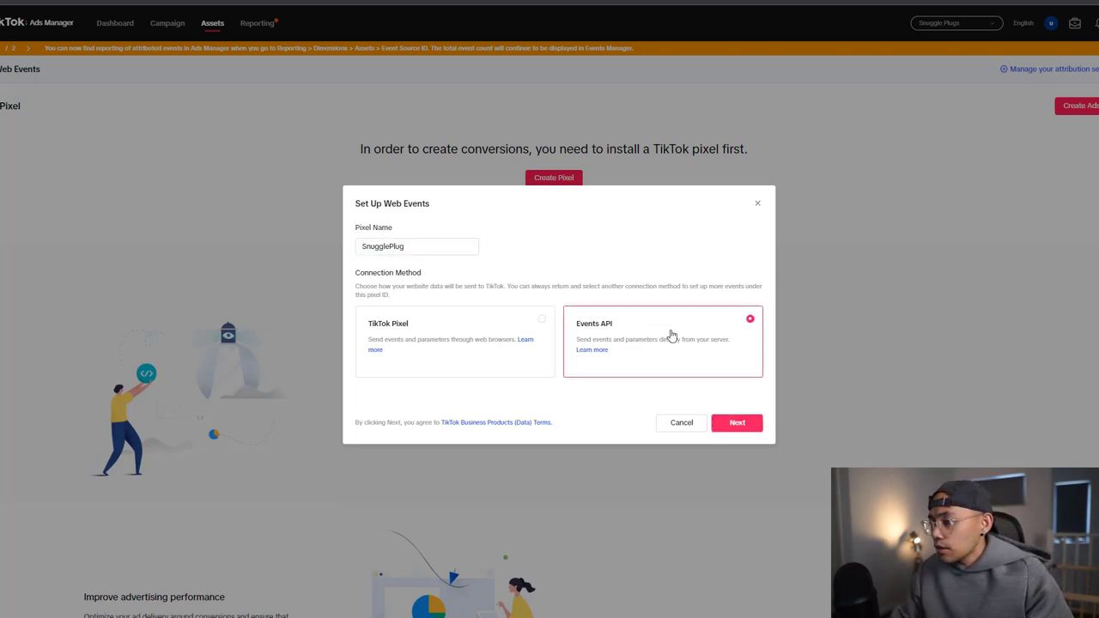
{"action": "left_click", "coordinate": [736, 426]}
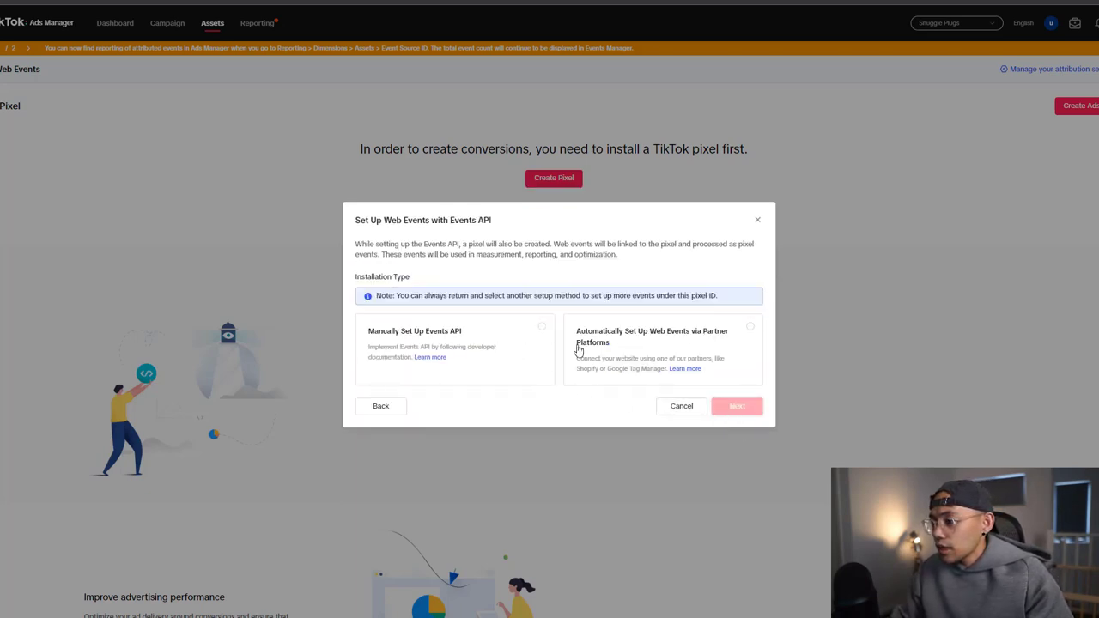
{"action": "left_click", "coordinate": [694, 344]}
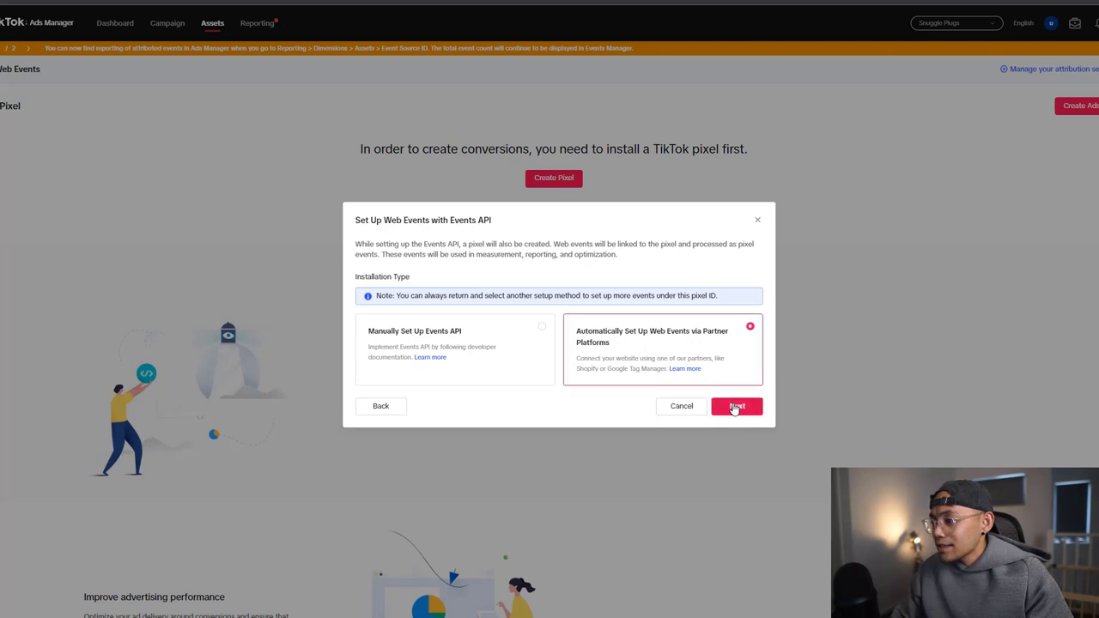
{"action": "left_click", "coordinate": [736, 405]}
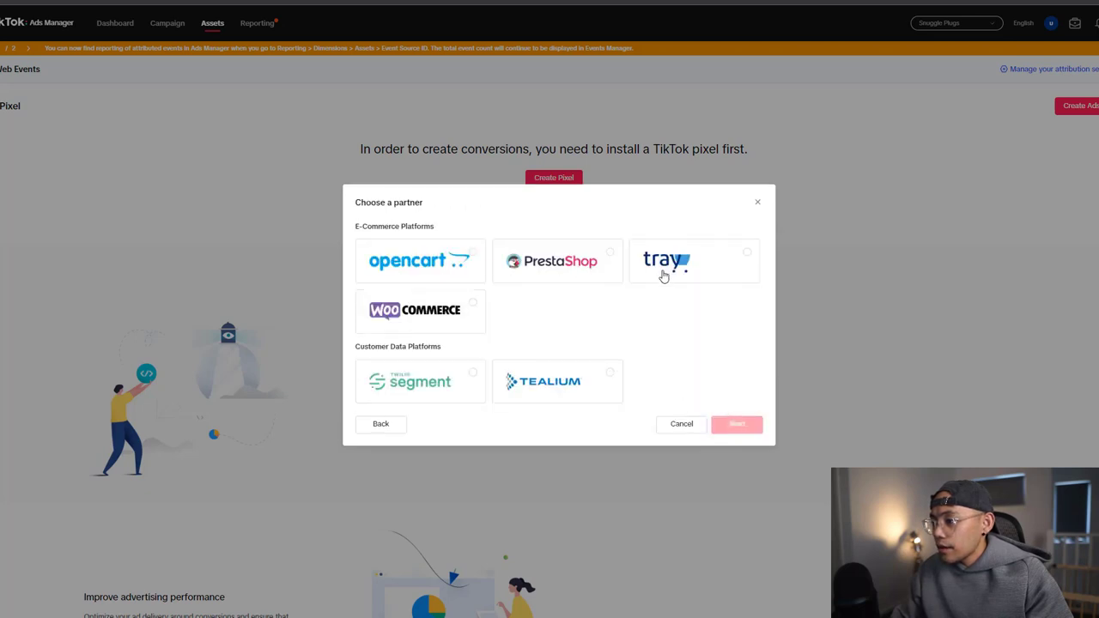
{"action": "left_click", "coordinate": [380, 423]}
{"action": "left_click", "coordinate": [477, 356]}
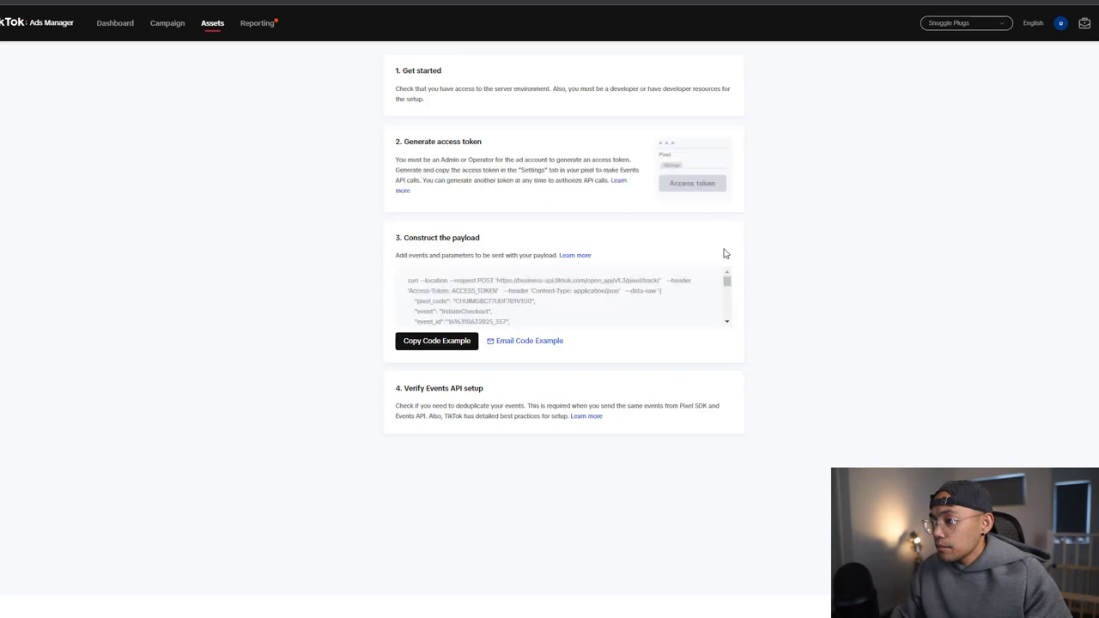
Copy the Events API pixel code to the clipboard
{"action": "left_click", "coordinate": [562, 301]}
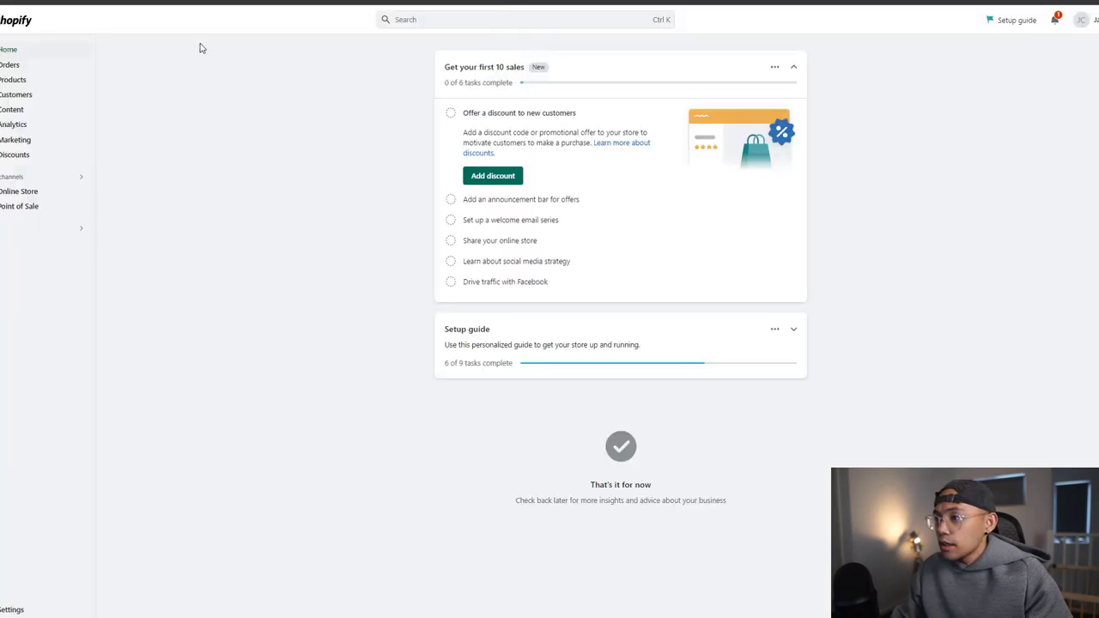
Choose TikTok from Shopify's recommended sales channels and review its permissions to add it
{"action": "left_click", "coordinate": [38, 179]}
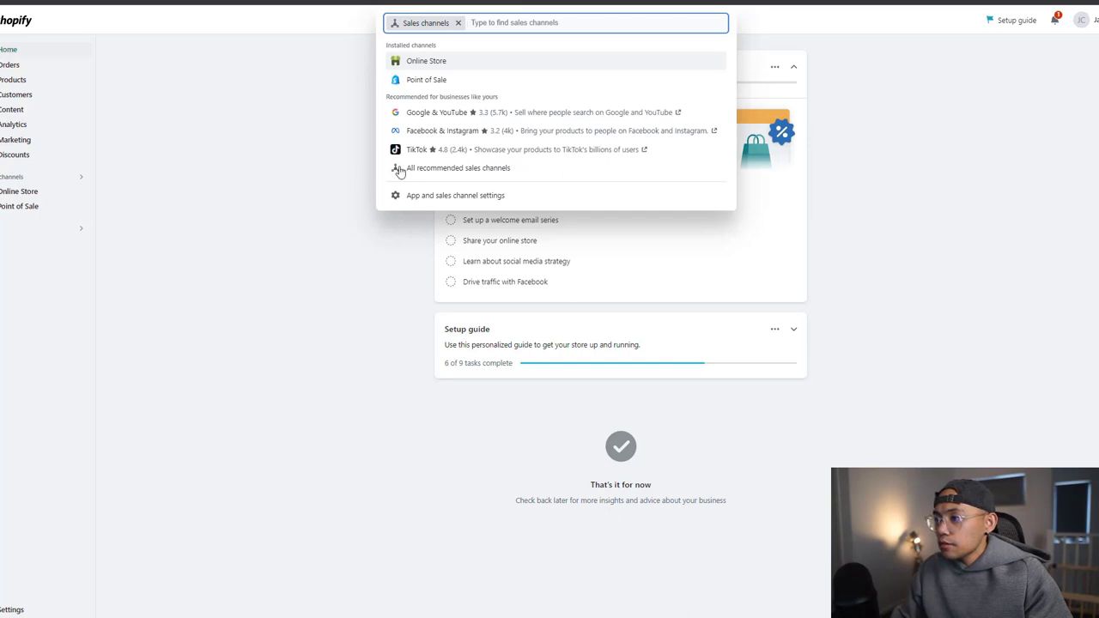
{"action": "left_click", "coordinate": [422, 151]}
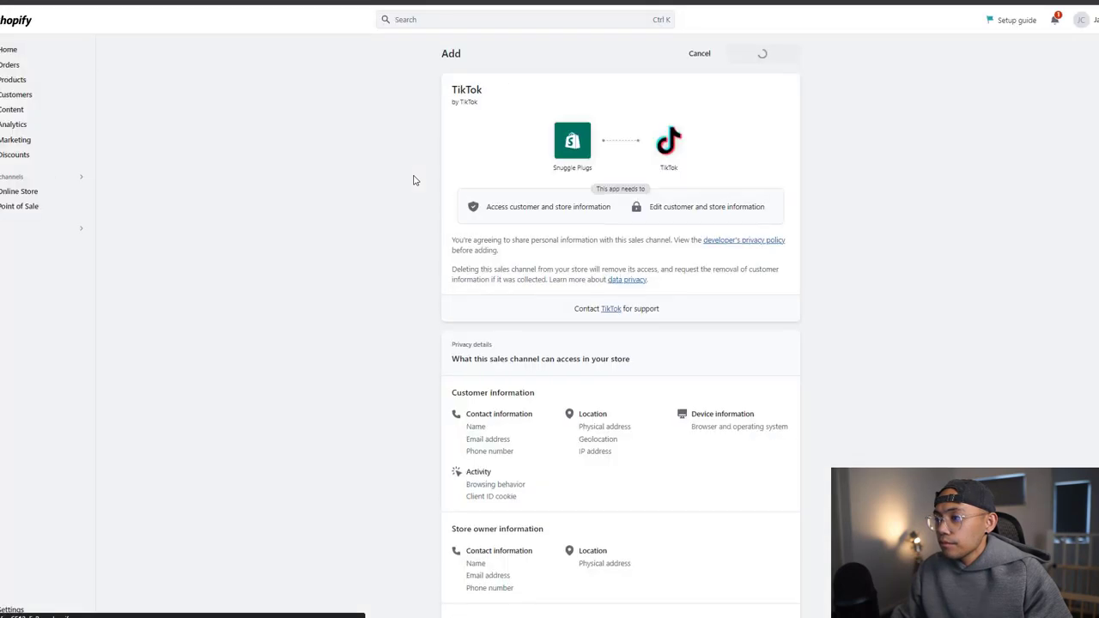
{"action": "scroll", "coordinate": [413, 178], "scroll_direction": "down", "scroll_amount": 6}
{"action": "scroll", "coordinate": [829, 549], "scroll_direction": "down", "scroll_amount": 2}
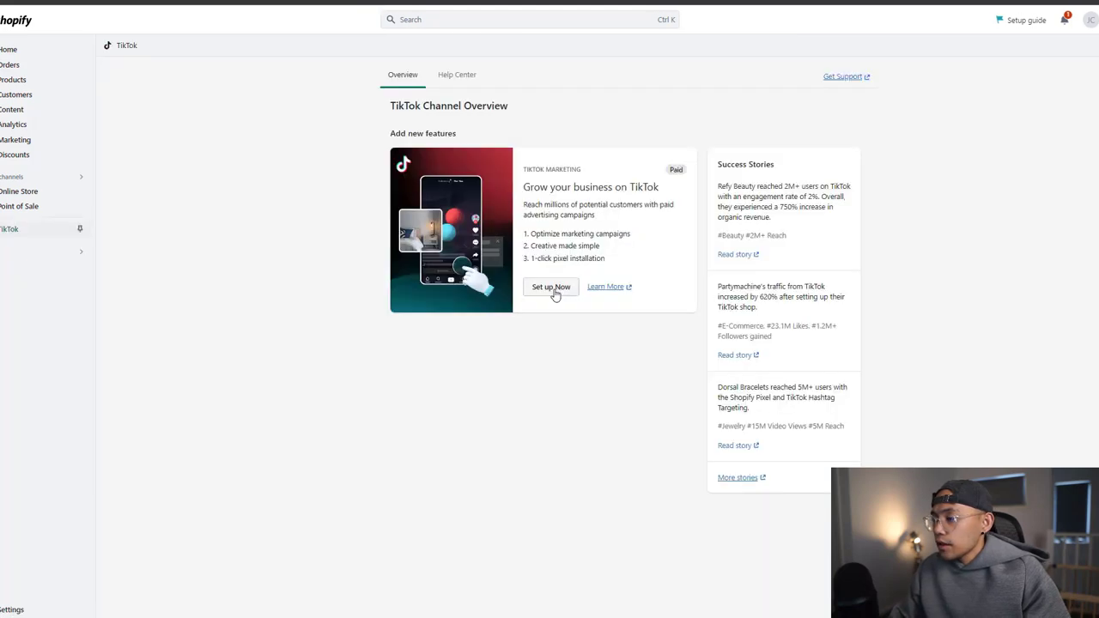
Connect TikTok For Business and link the Snuggle Plugs ad account in Shopify
{"action": "left_click", "coordinate": [554, 293]}
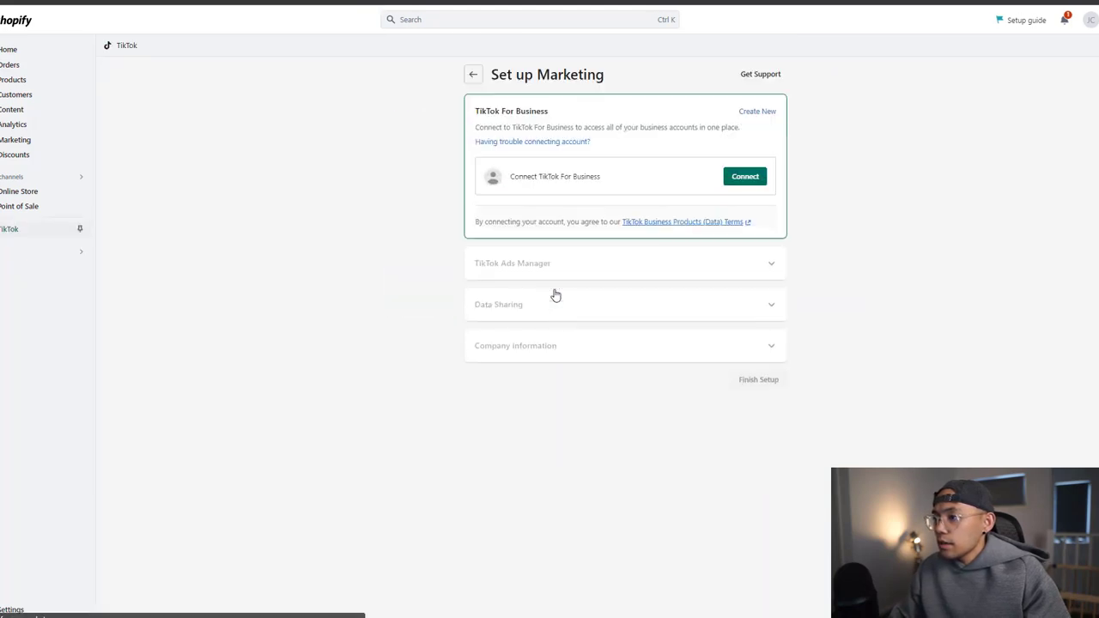
{"action": "left_click", "coordinate": [738, 185]}
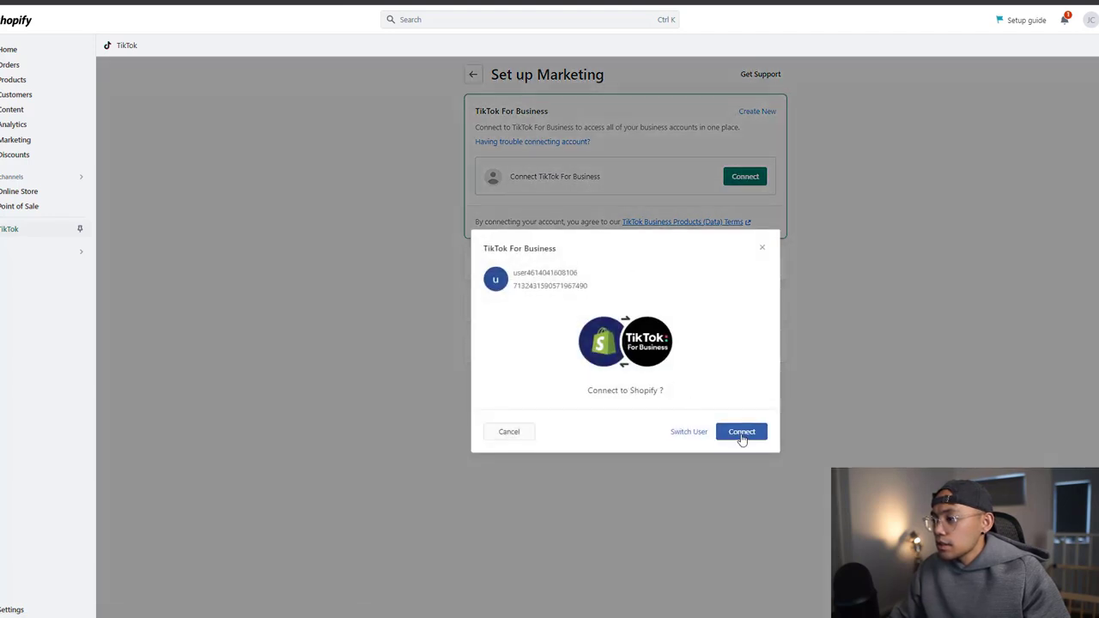
{"action": "left_click", "coordinate": [739, 432]}
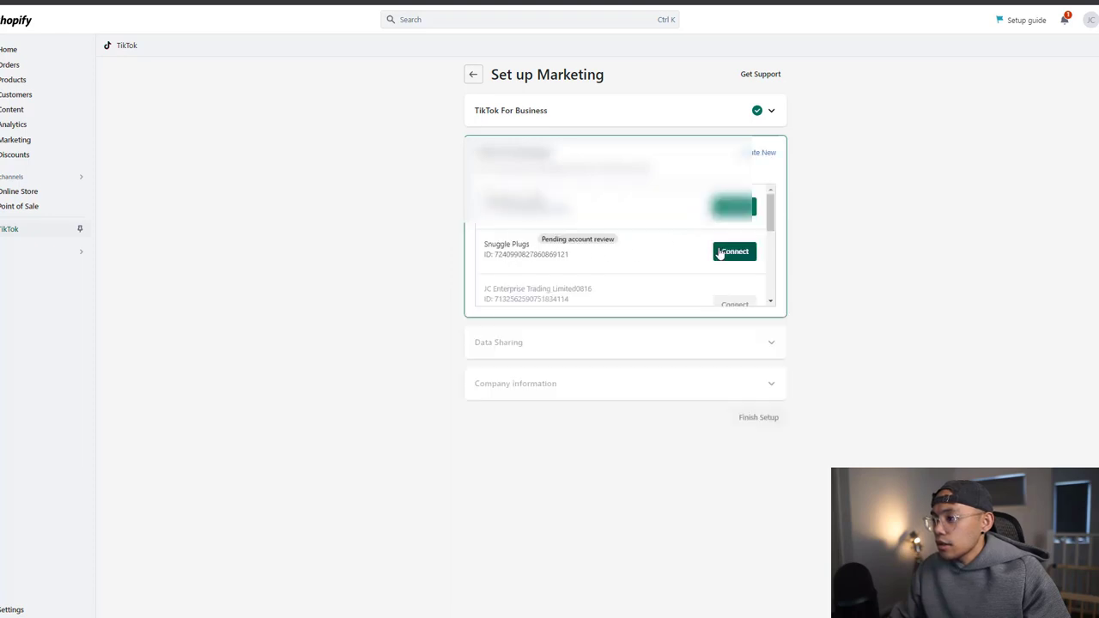
{"action": "left_click", "coordinate": [721, 252]}
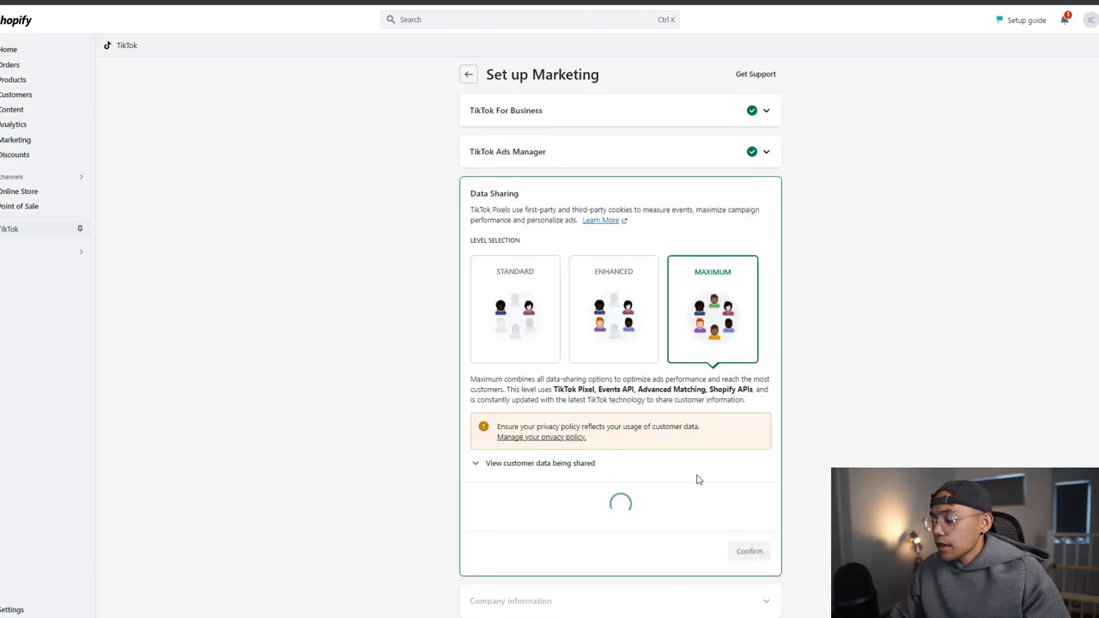
Confirm Maximum pixel data sharing and finish the TikTok marketing setup
{"action": "scroll", "coordinate": [694, 463], "scroll_direction": "down", "scroll_amount": 1}
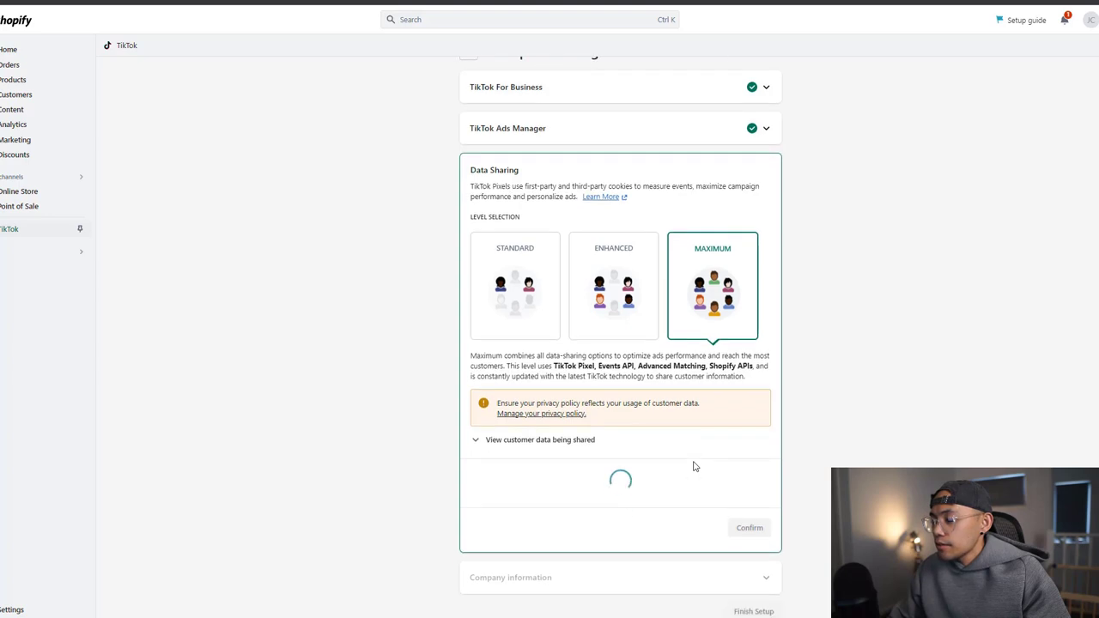
{"action": "scroll", "coordinate": [694, 462], "scroll_direction": "down", "scroll_amount": 1}
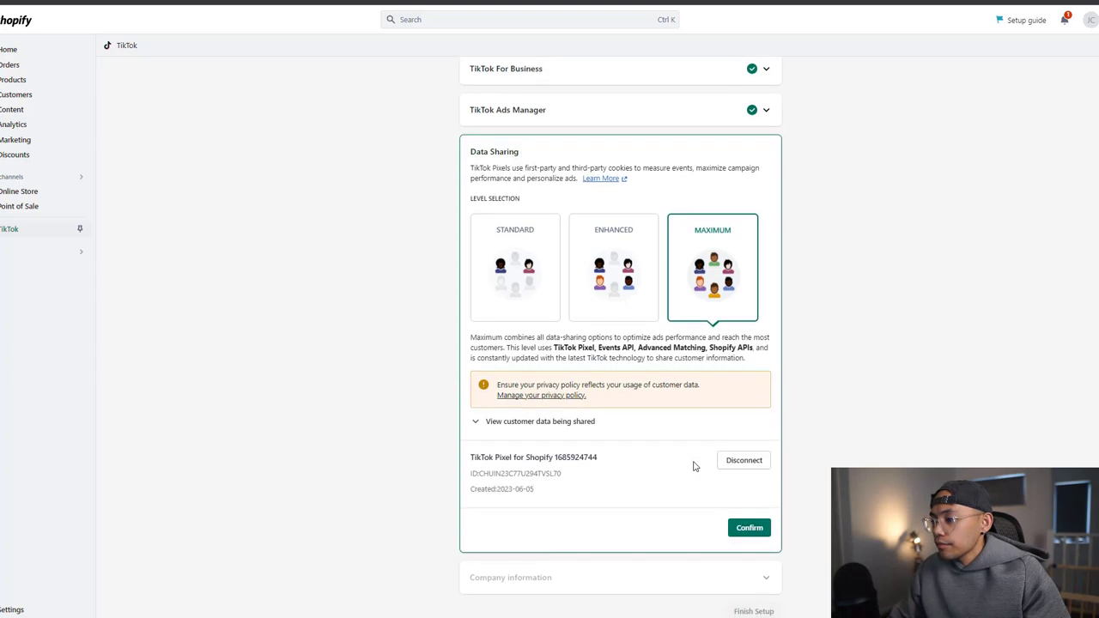
{"action": "left_click", "coordinate": [754, 528]}
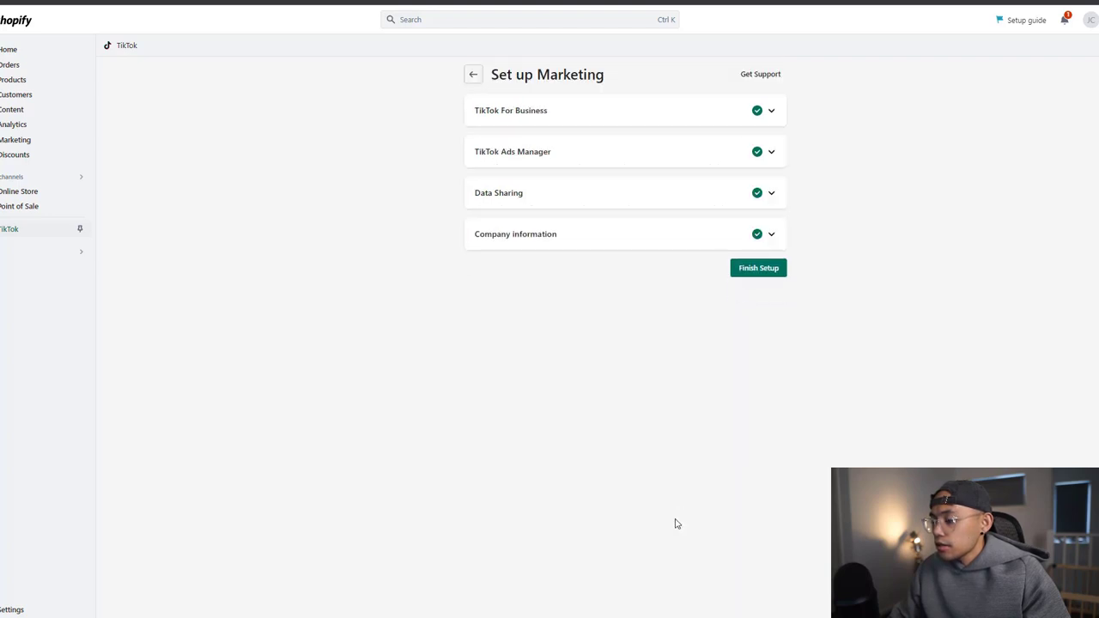
{"action": "left_click", "coordinate": [759, 273]}
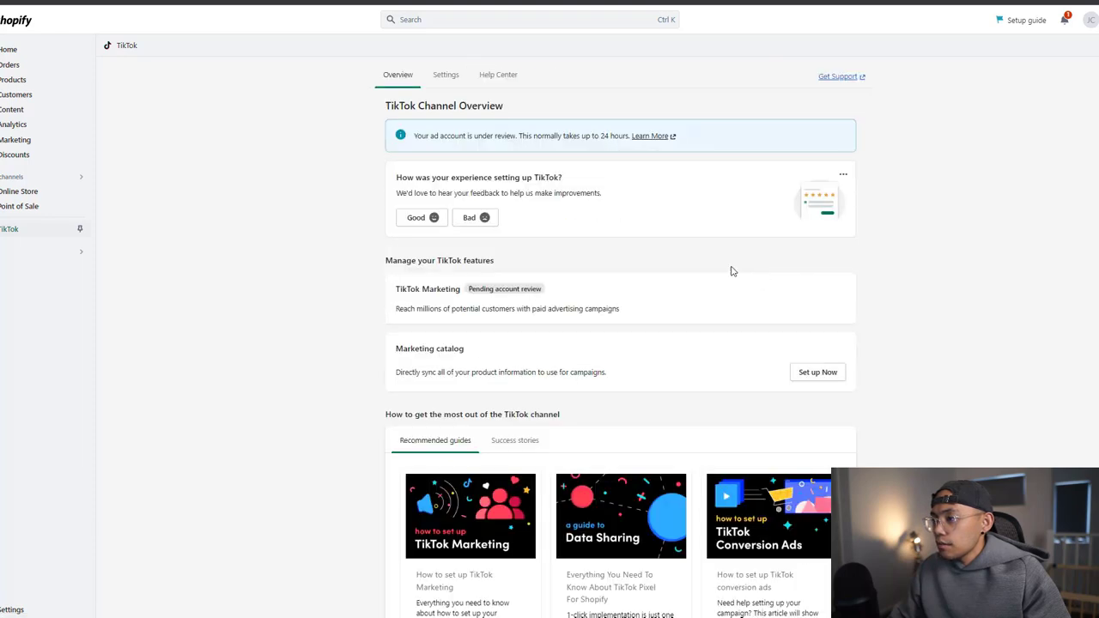
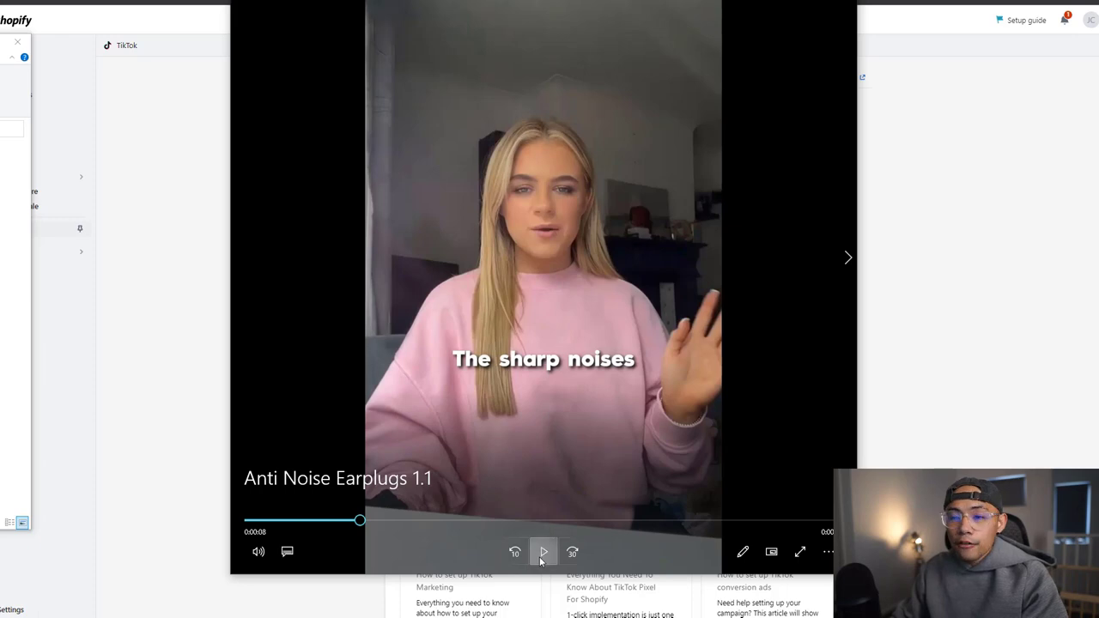
Watch the Anti Noise Earplugs 1.1 clip, pausing on reviews and scrubbing to its Spring Sale end card
{"action": "left_click", "coordinate": [542, 554]}
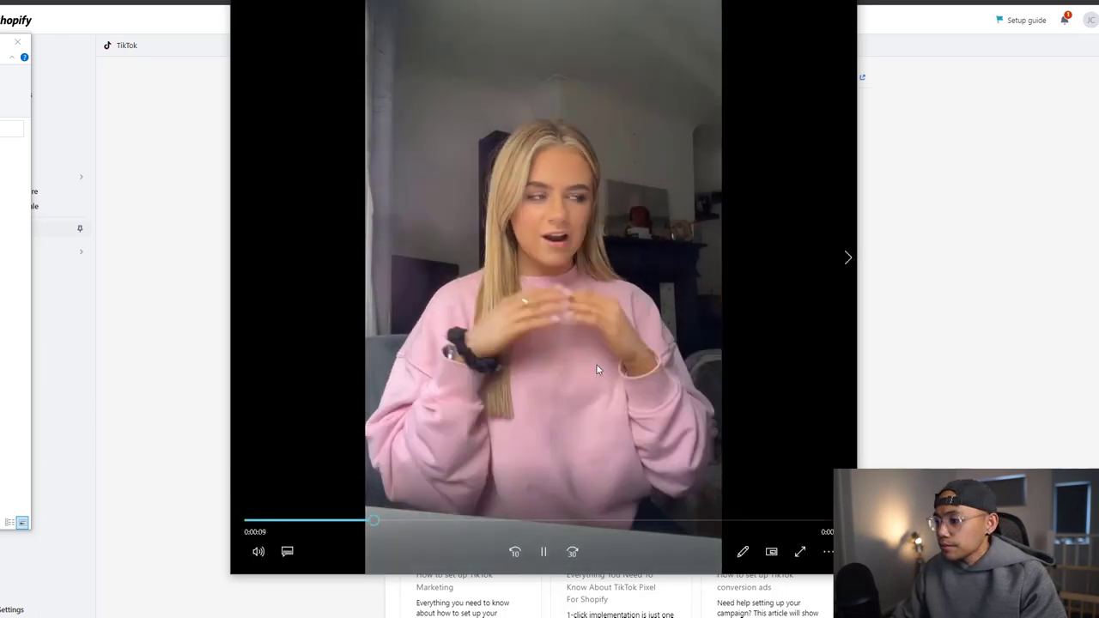
{"action": "left_click", "coordinate": [546, 551]}
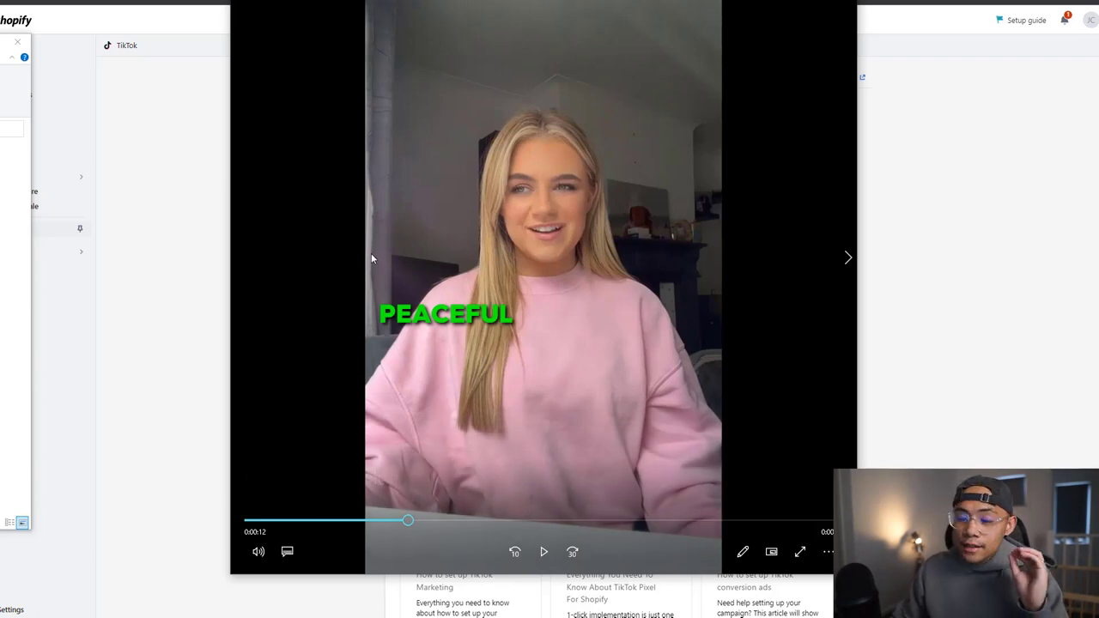
{"action": "left_click", "coordinate": [475, 416]}
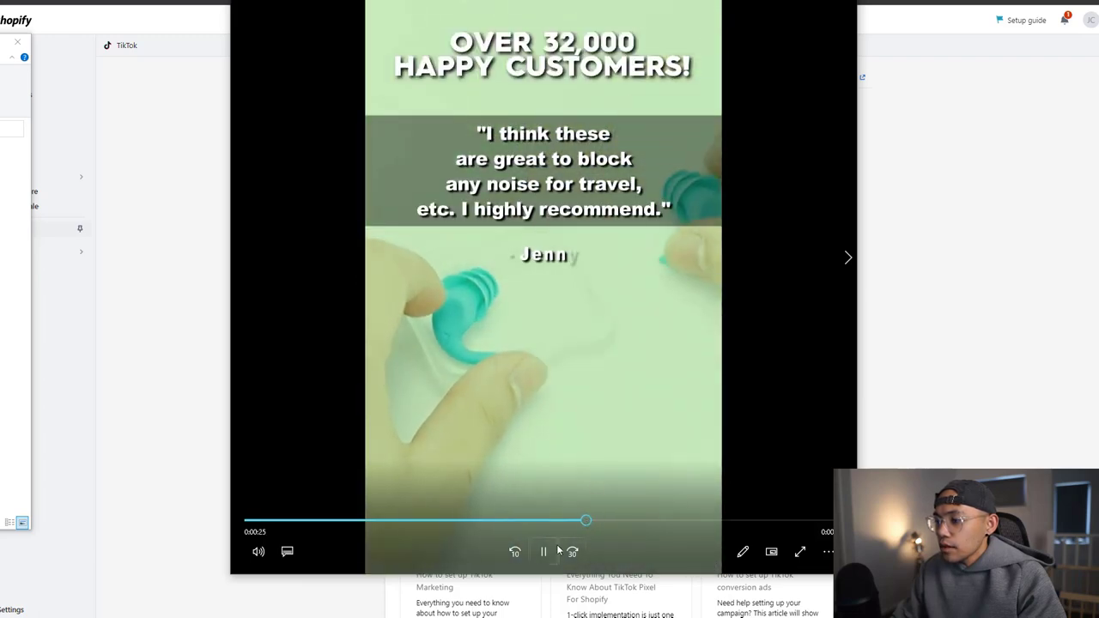
{"action": "left_click", "coordinate": [580, 457]}
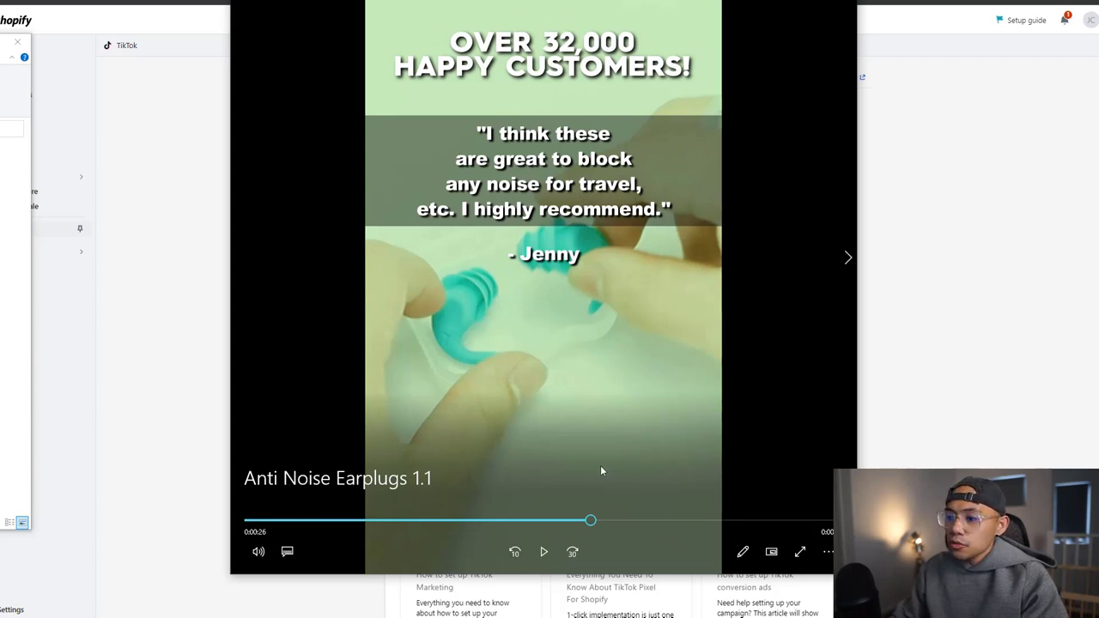
{"action": "left_click", "coordinate": [545, 553]}
{"action": "left_click_drag", "start_coordinate": [630, 521], "coordinate": [775, 521]}
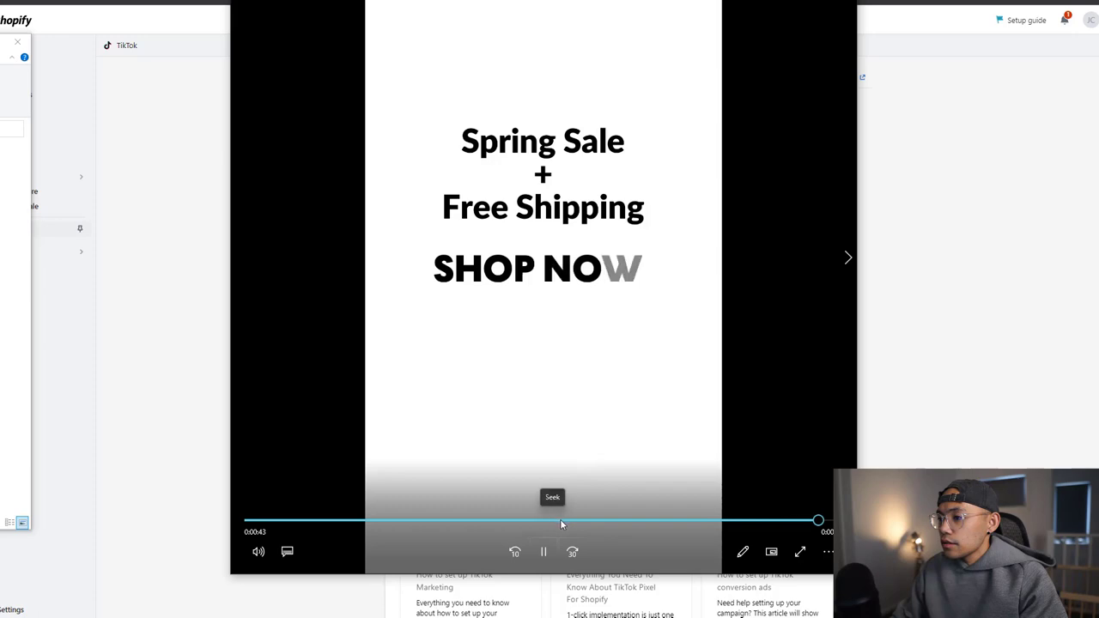
{"action": "mouse_move", "coordinate": [764, 522]}
{"action": "left_mouse_down"}
{"action": "mouse_move", "coordinate": [747, 521]}
{"action": "mouse_move", "coordinate": [819, 521]}
{"action": "mouse_move", "coordinate": [765, 521]}
{"action": "left_mouse_up"}
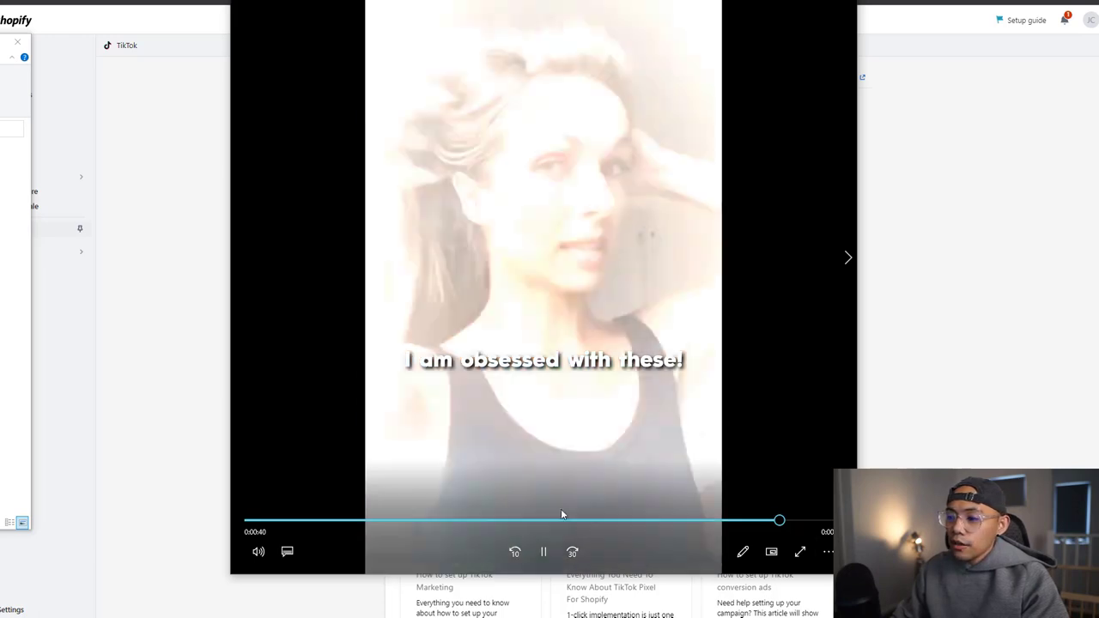
{"action": "left_click", "coordinate": [543, 553]}
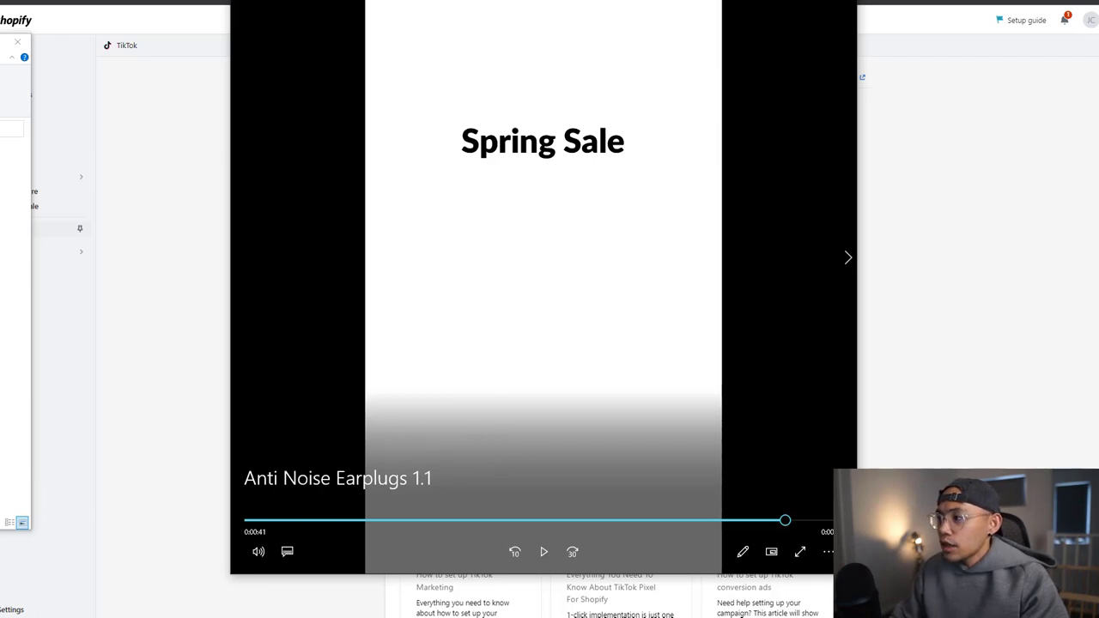
Play through the 1.2 and 1.3 clips, then switch over to TikTok Ads Manager
{"action": "left_click", "coordinate": [206, 237]}
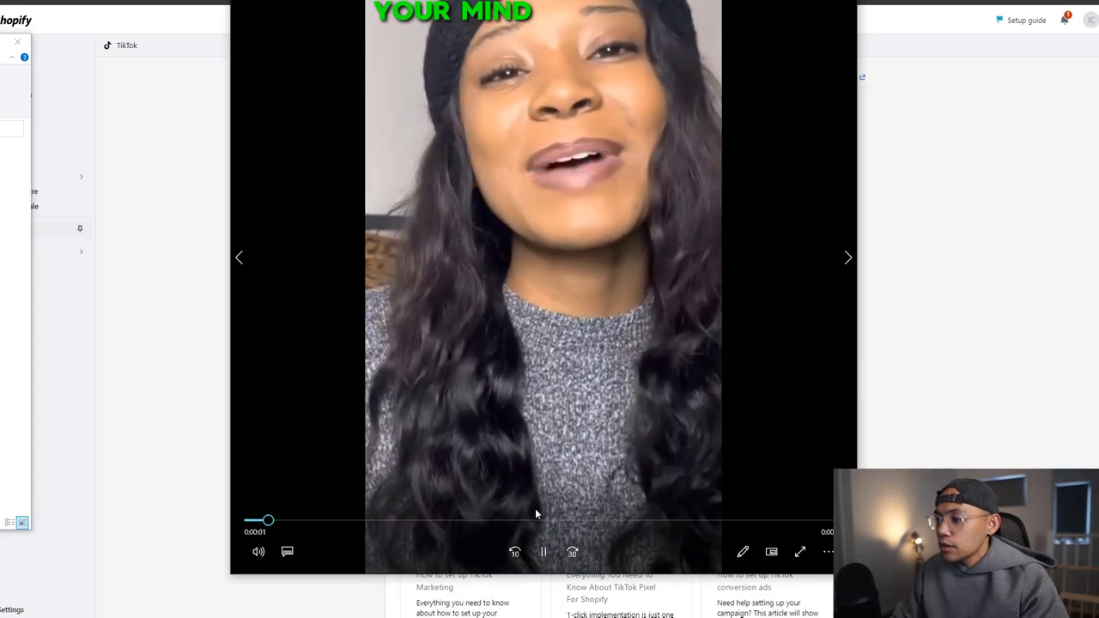
{"action": "left_click", "coordinate": [544, 551]}
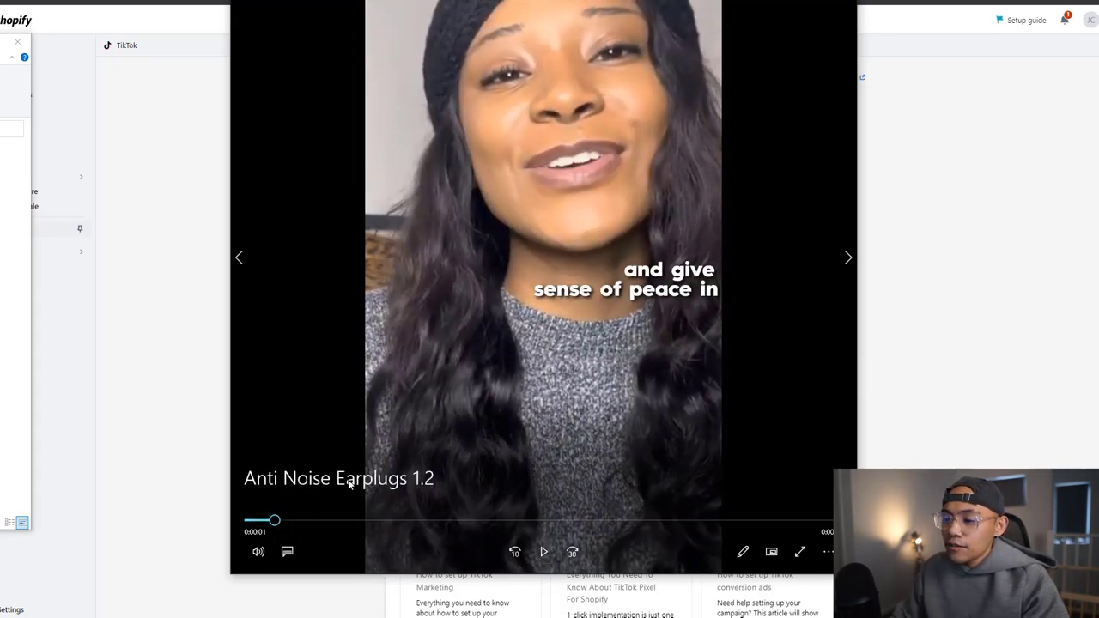
{"action": "left_click", "coordinate": [544, 551]}
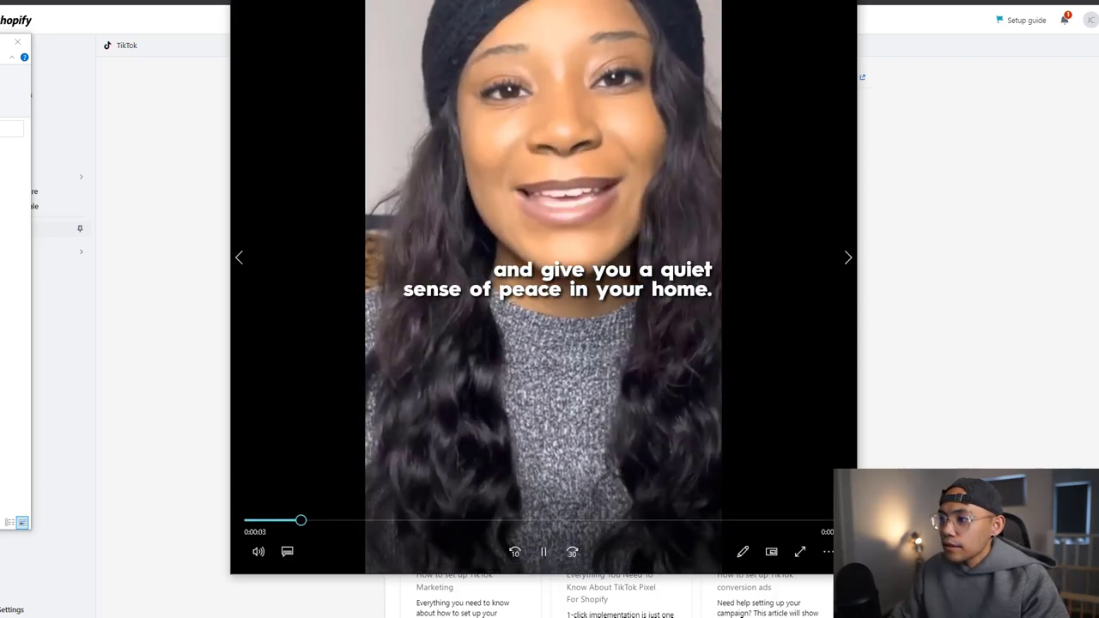
{"action": "left_click", "coordinate": [153, 168]}
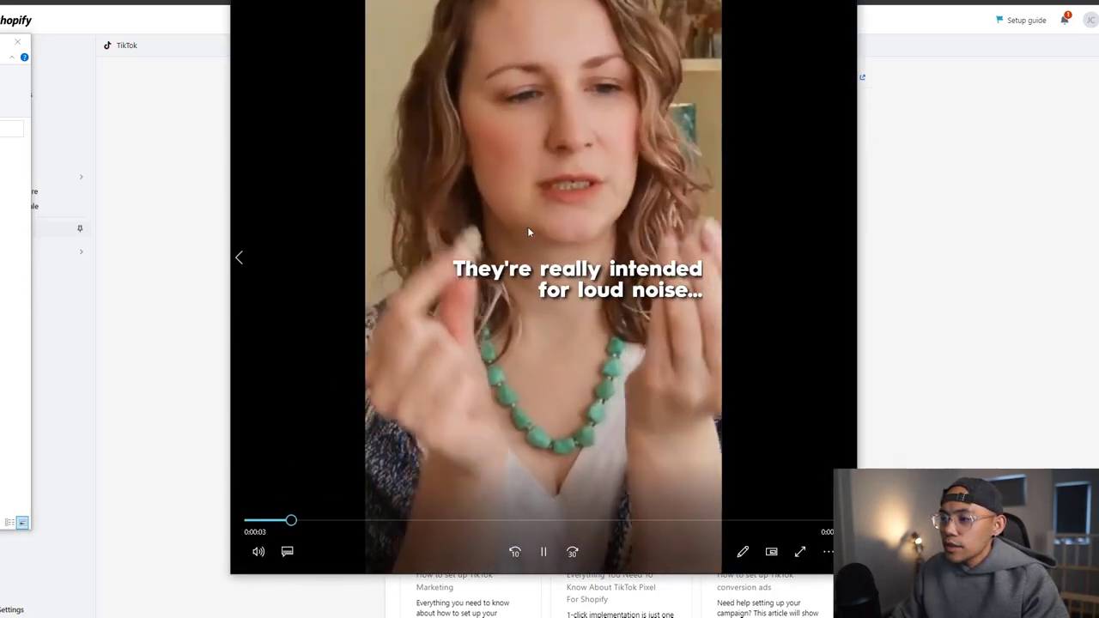
{"action": "left_click", "coordinate": [544, 550]}
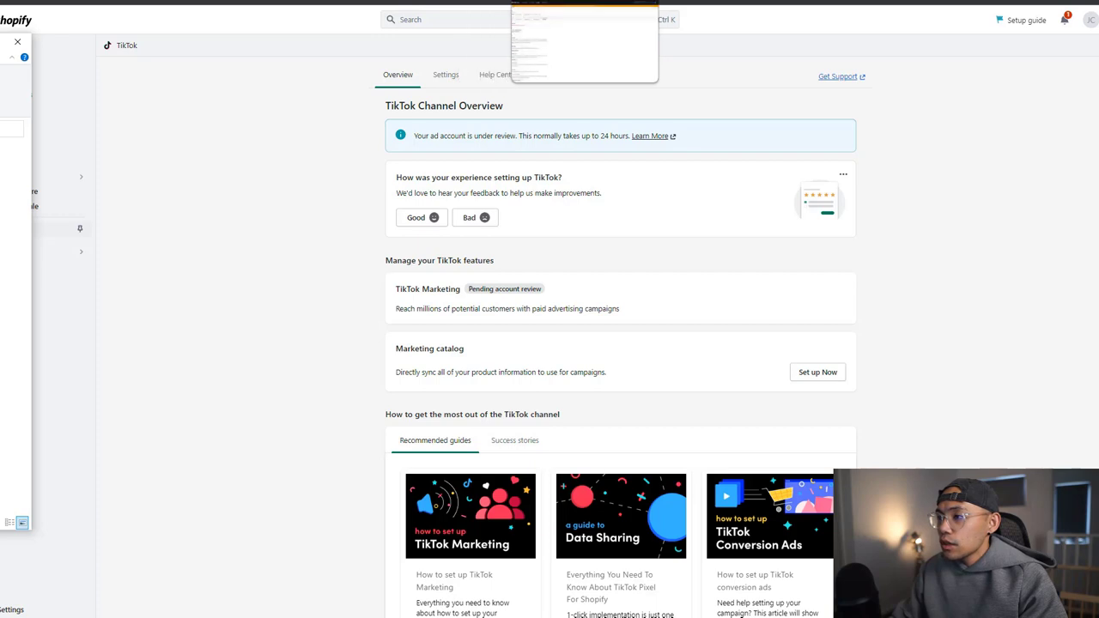
{"action": "key", "text": "alt+Tab"}
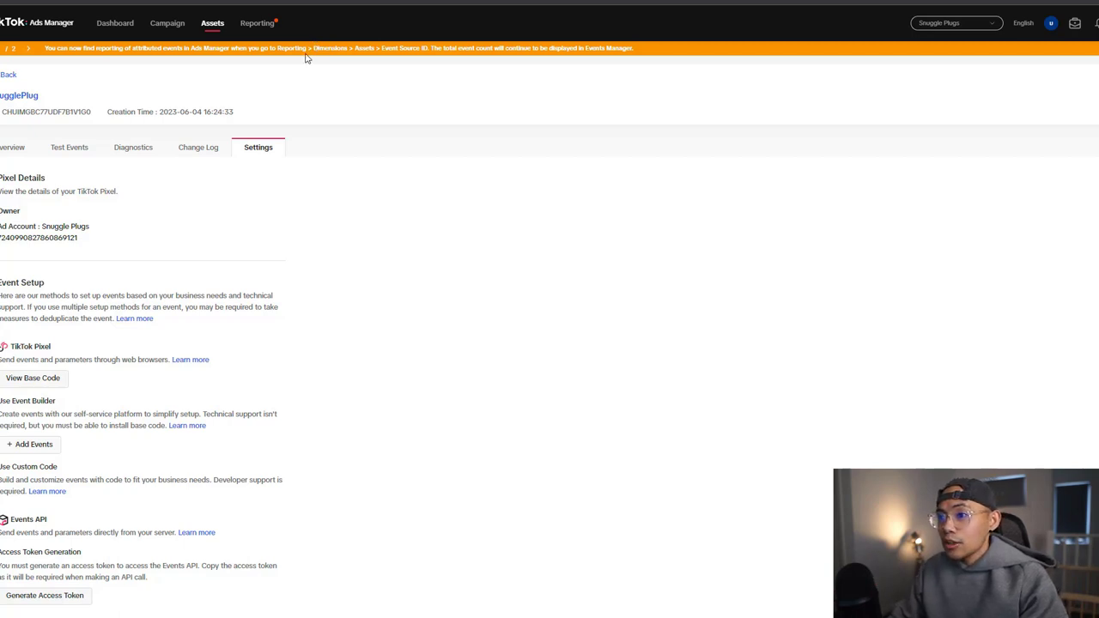
Upload the Anti Noise Earplugs 1.1, 1.2 and 1.3 MP4s to the Assets > Creatives library
{"action": "mouse_move", "coordinate": [214, 30]}
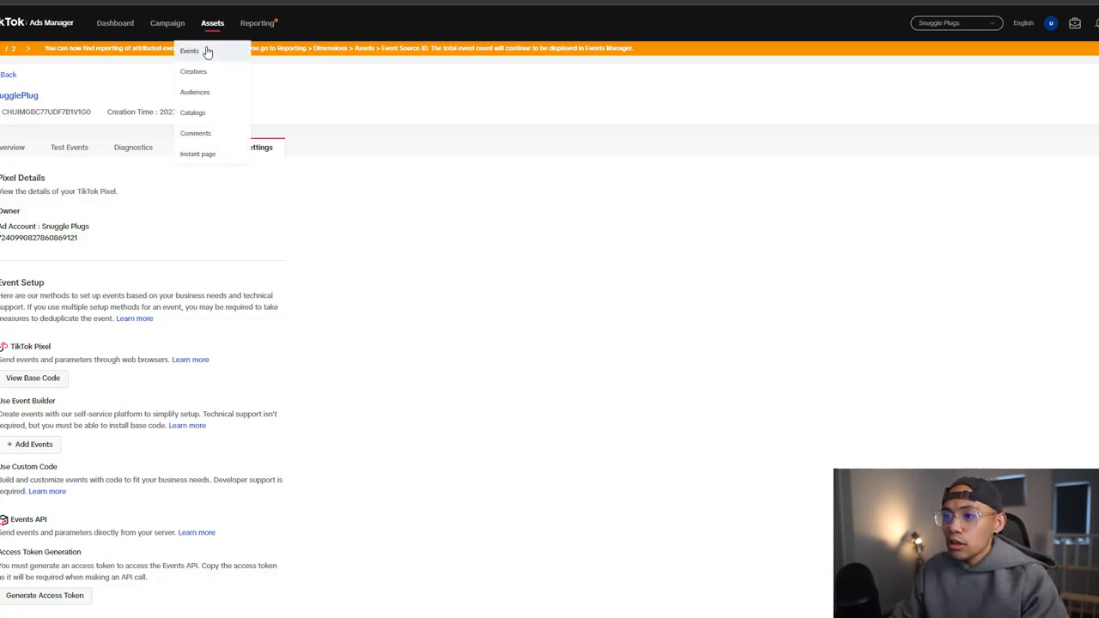
{"action": "left_click", "coordinate": [196, 72]}
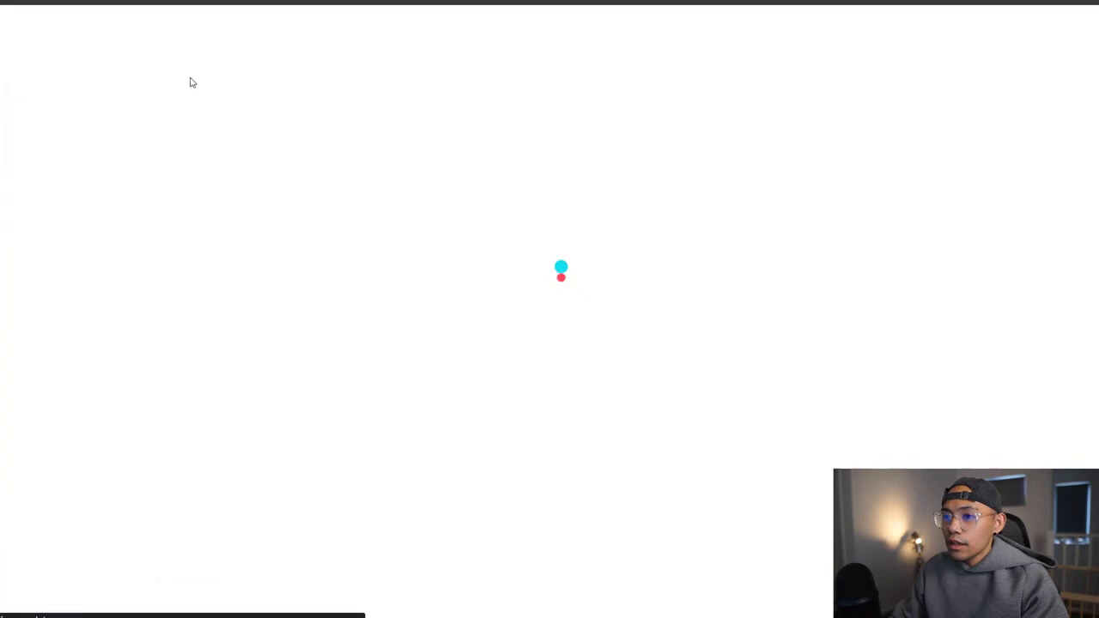
{"action": "left_click", "coordinate": [123, 63]}
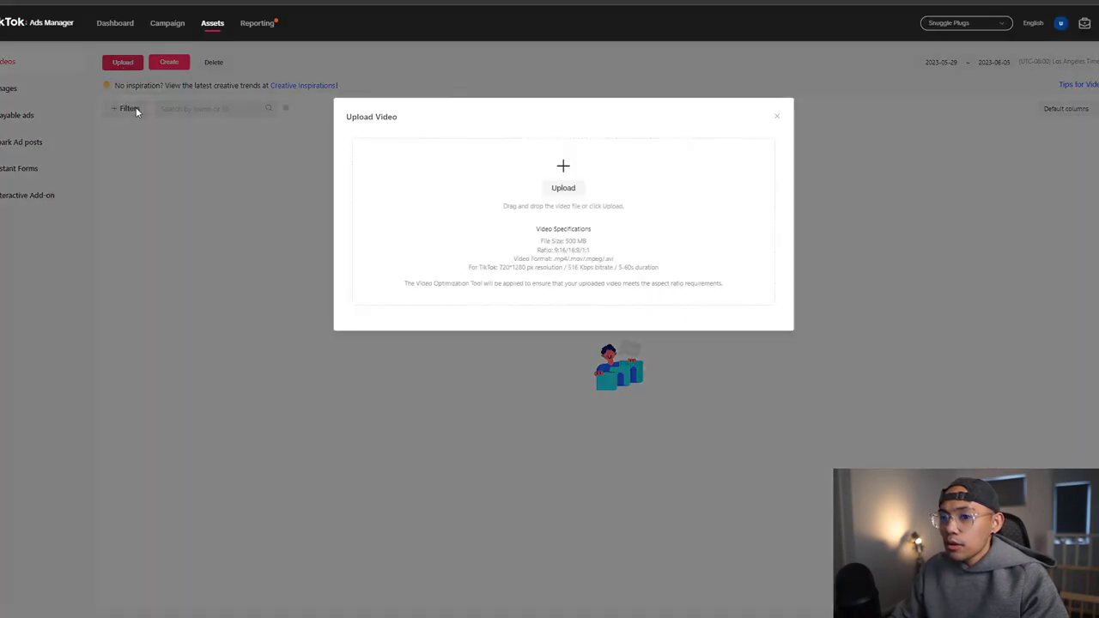
{"action": "left_click_drag", "start_coordinate": [21, 172], "coordinate": [587, 224]}
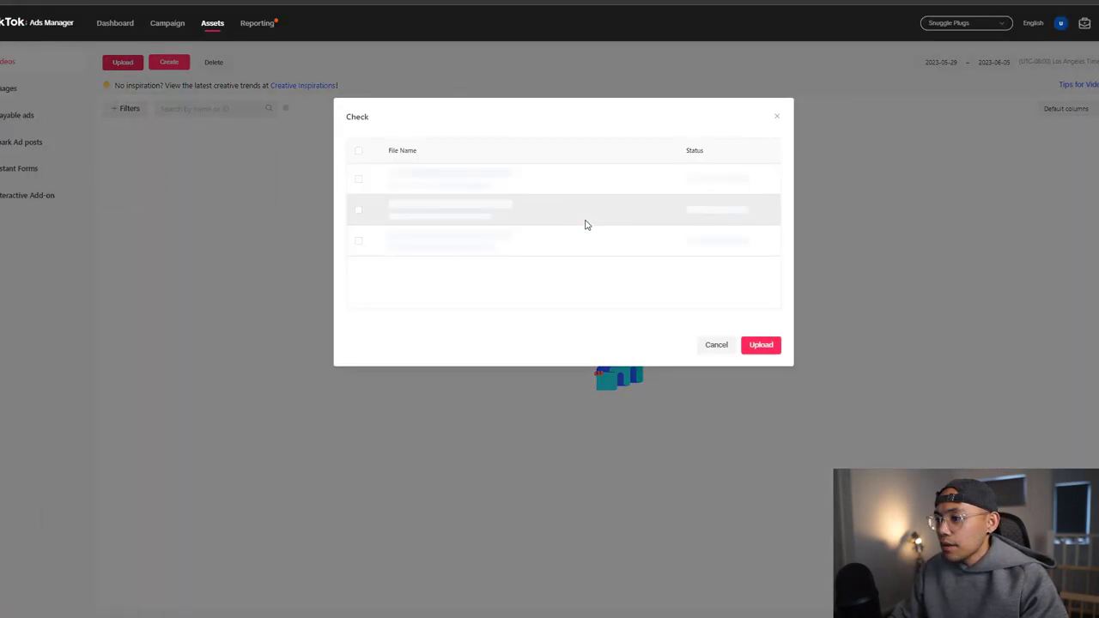
{"action": "left_click", "coordinate": [761, 345]}
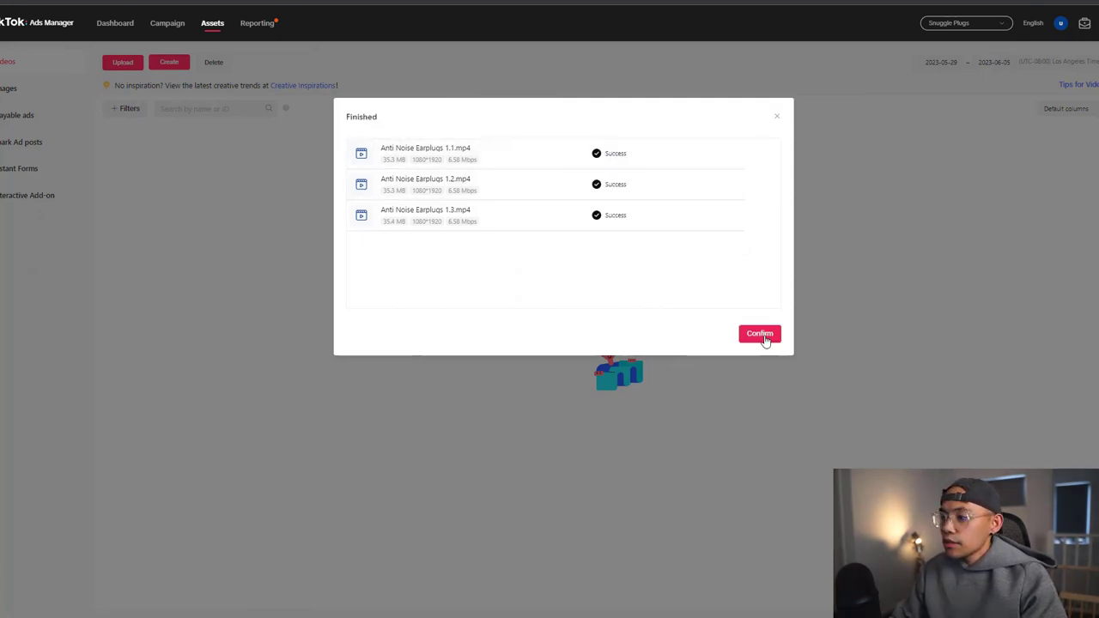
{"action": "left_click", "coordinate": [760, 334]}
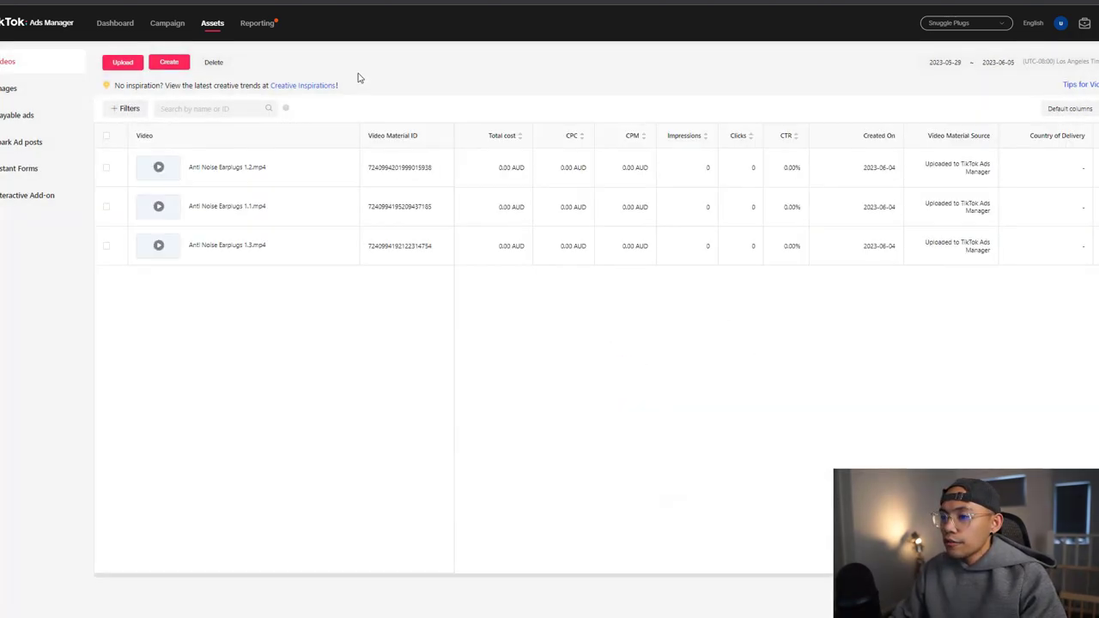
Create a Custom Mode campaign with the Website conversions objective
{"action": "left_click", "coordinate": [162, 28]}
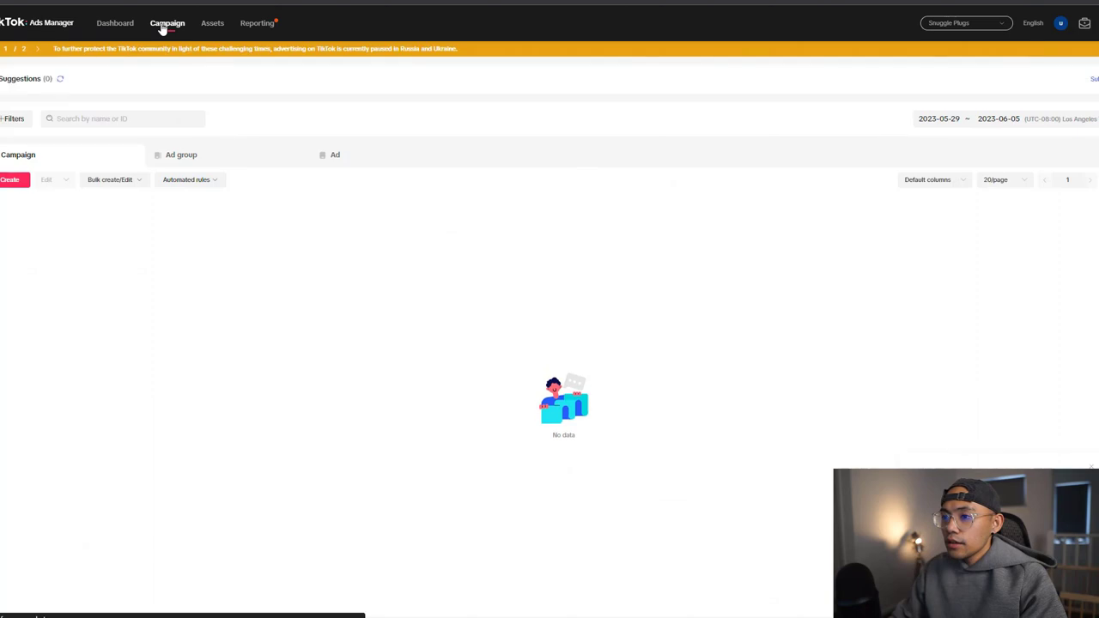
{"action": "left_click", "coordinate": [13, 187]}
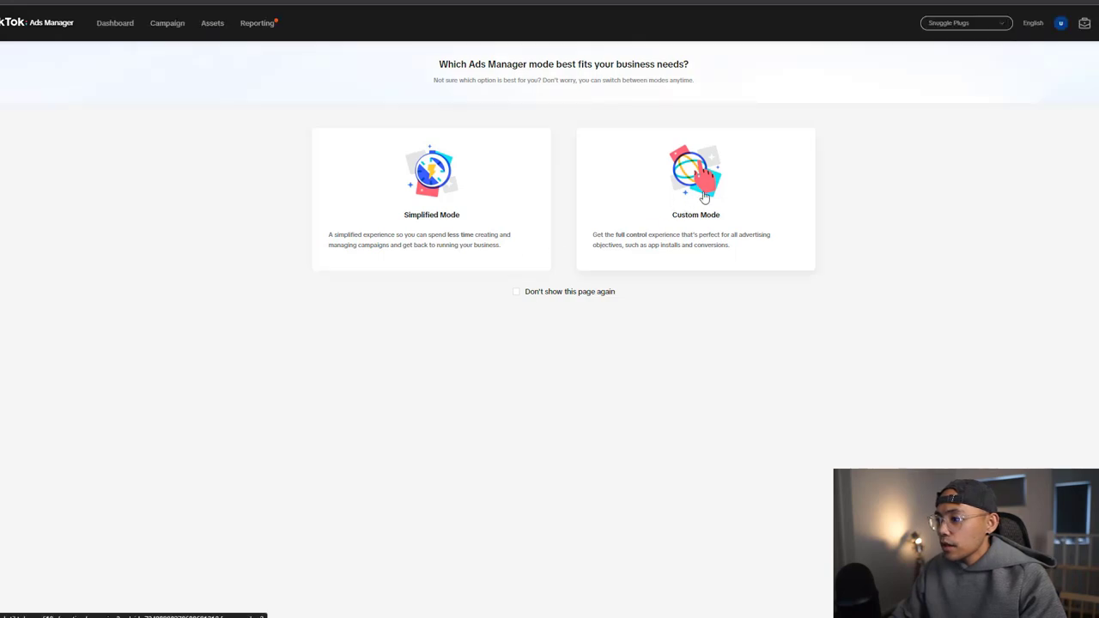
{"action": "left_click", "coordinate": [667, 215]}
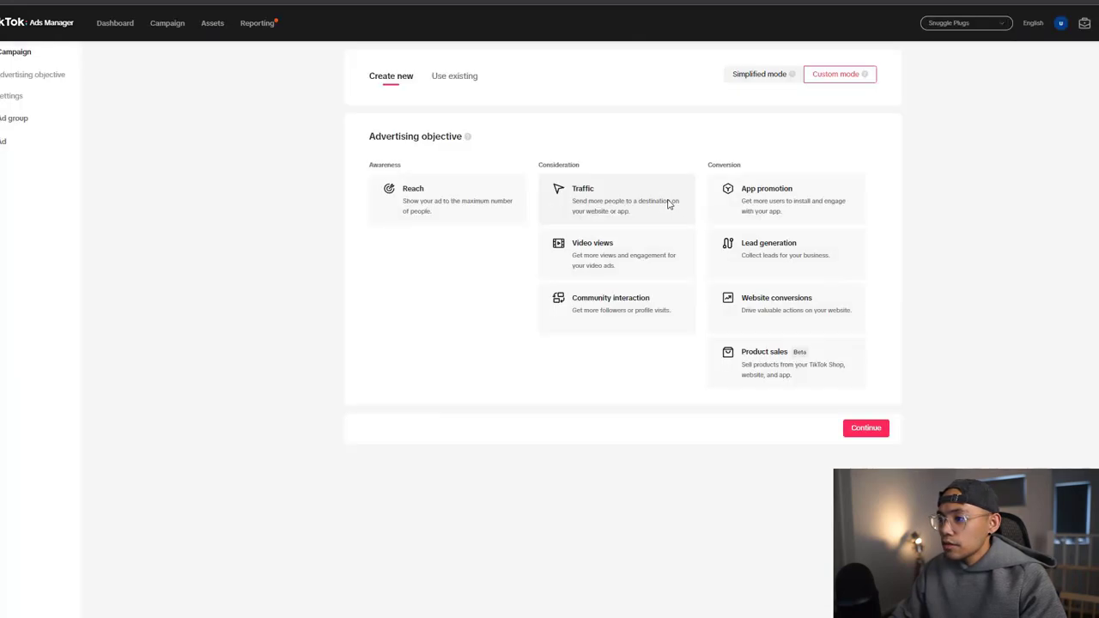
{"action": "left_click", "coordinate": [774, 306]}
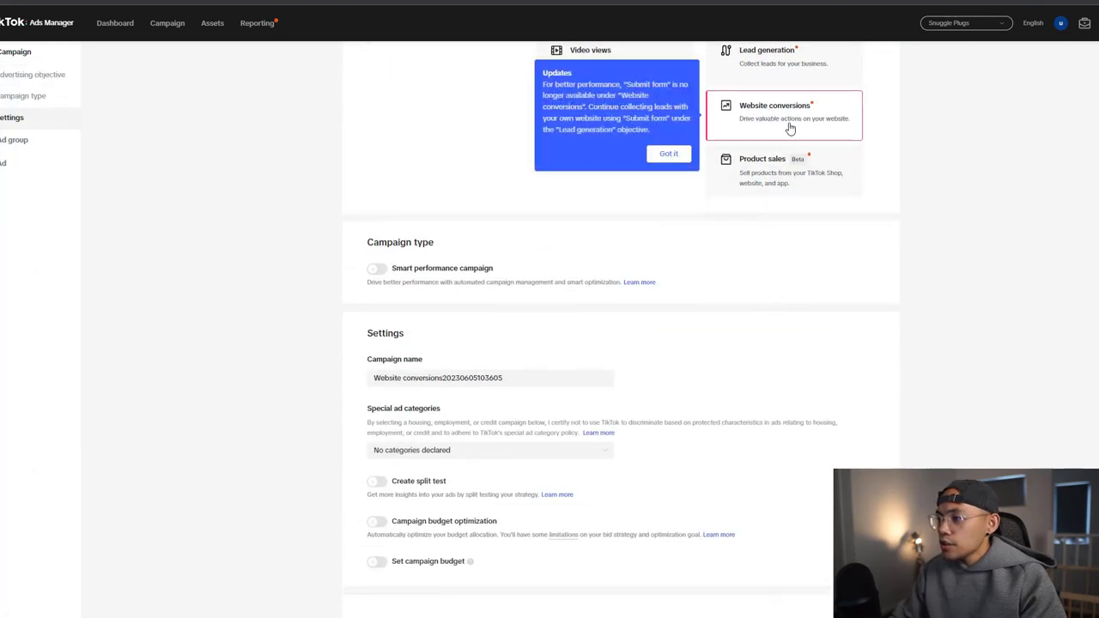
{"action": "scroll", "coordinate": [782, 171], "scroll_direction": "up", "scroll_amount": 2}
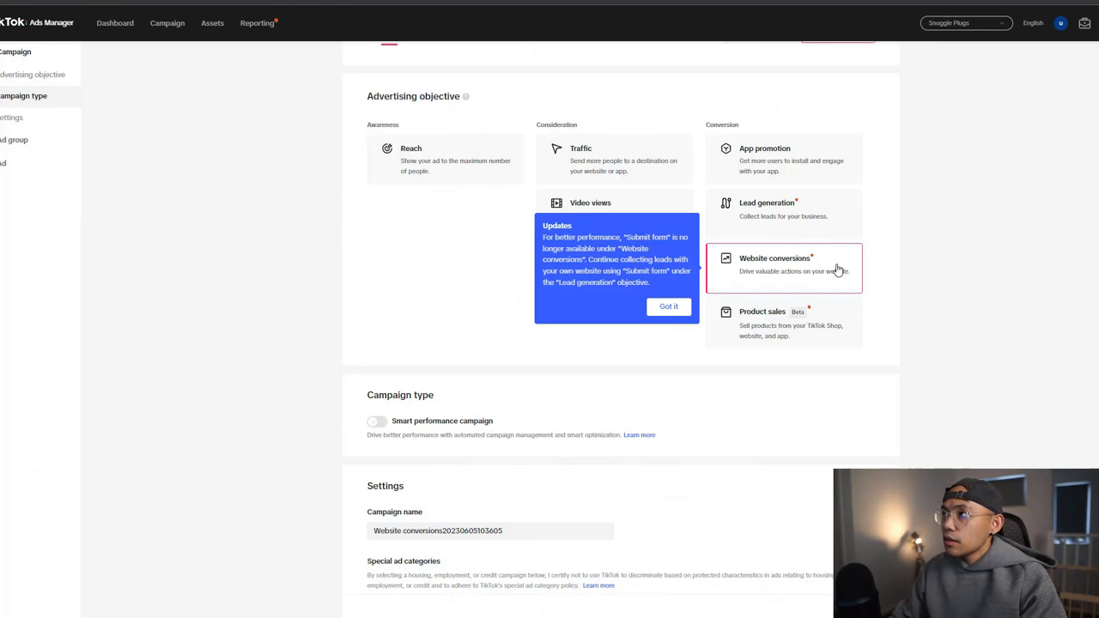
{"action": "scroll", "coordinate": [876, 314], "scroll_direction": "down", "scroll_amount": 1}
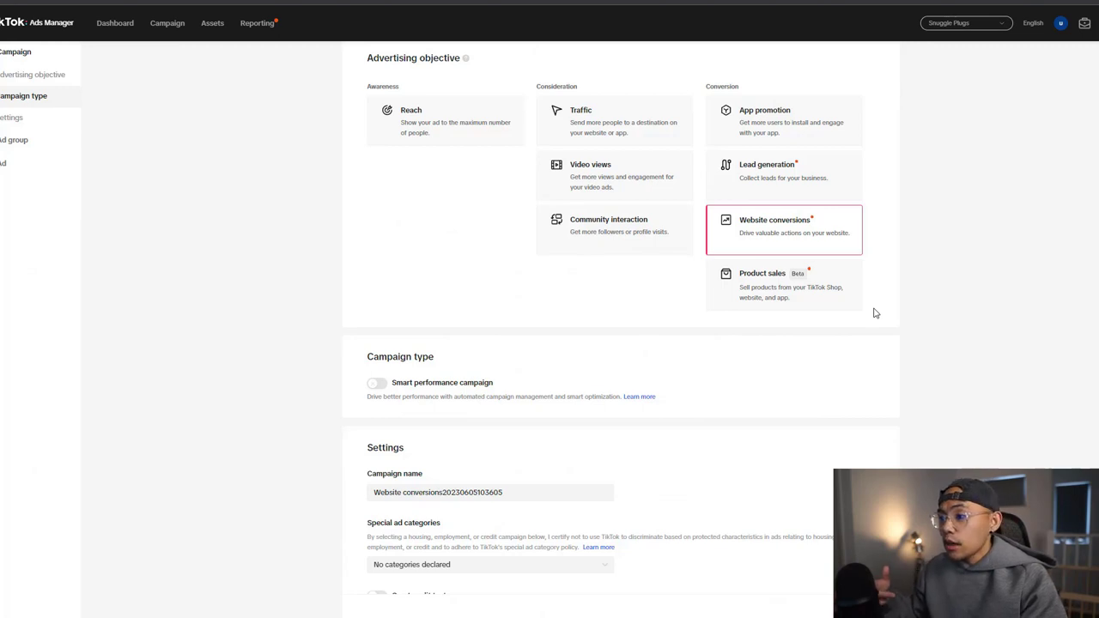
{"action": "scroll", "coordinate": [773, 430], "scroll_direction": "down", "scroll_amount": 2}
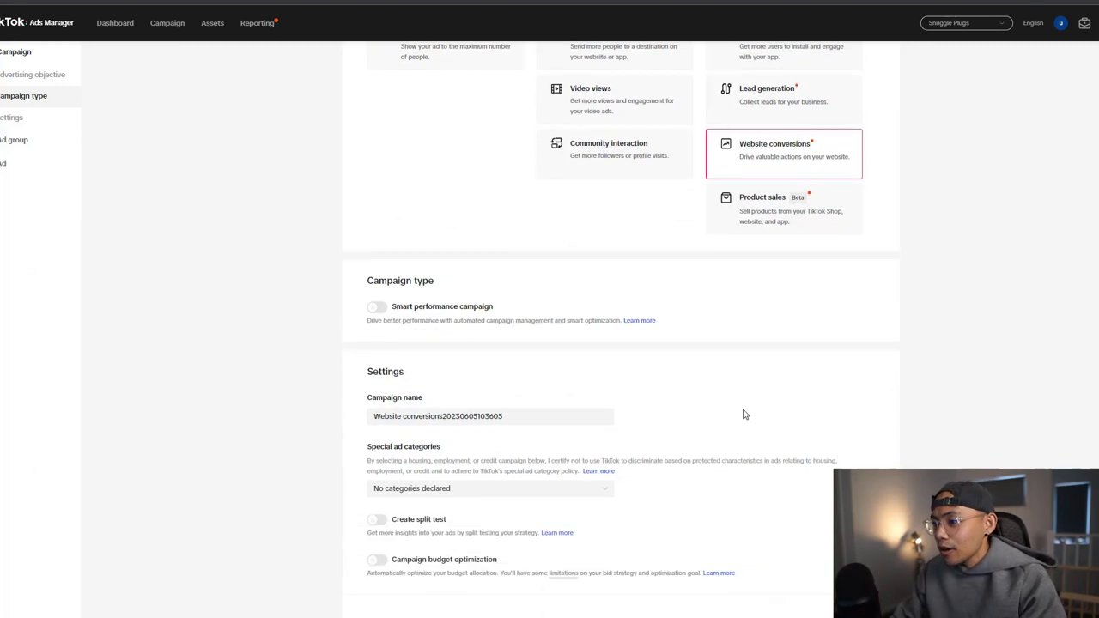
{"action": "scroll", "coordinate": [744, 412], "scroll_direction": "down", "scroll_amount": 1}
Rename the campaign to 'CBO - SnugglePlug - USA/CAN'
{"action": "left_click_drag", "start_coordinate": [545, 378], "coordinate": [311, 380]}
{"action": "key", "text": "BackSpace"}
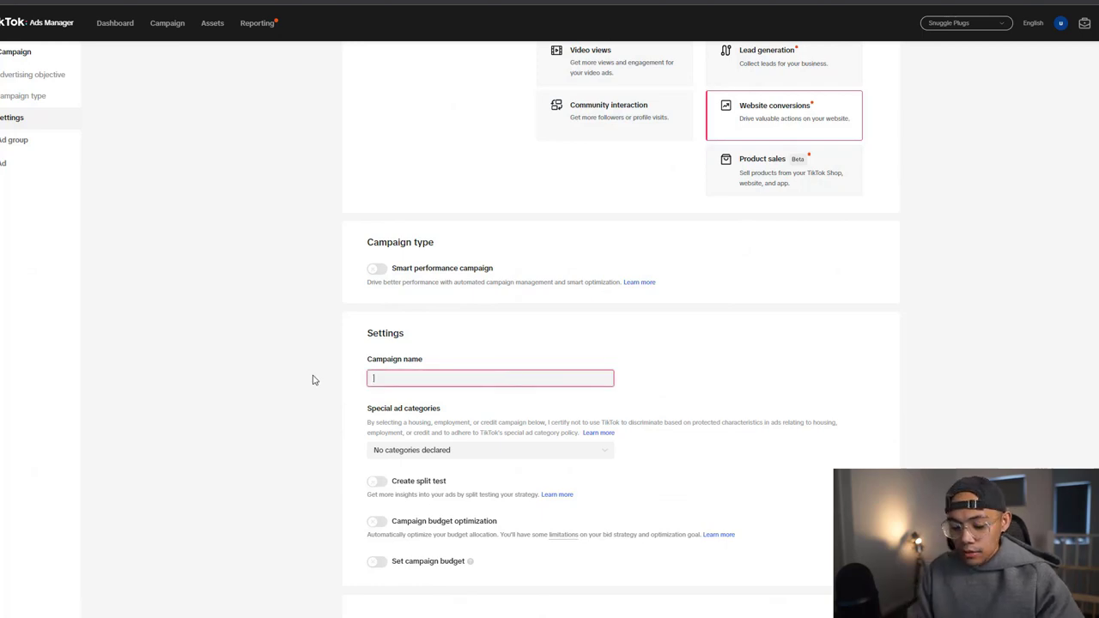
{"action": "type", "text": "CBO"}
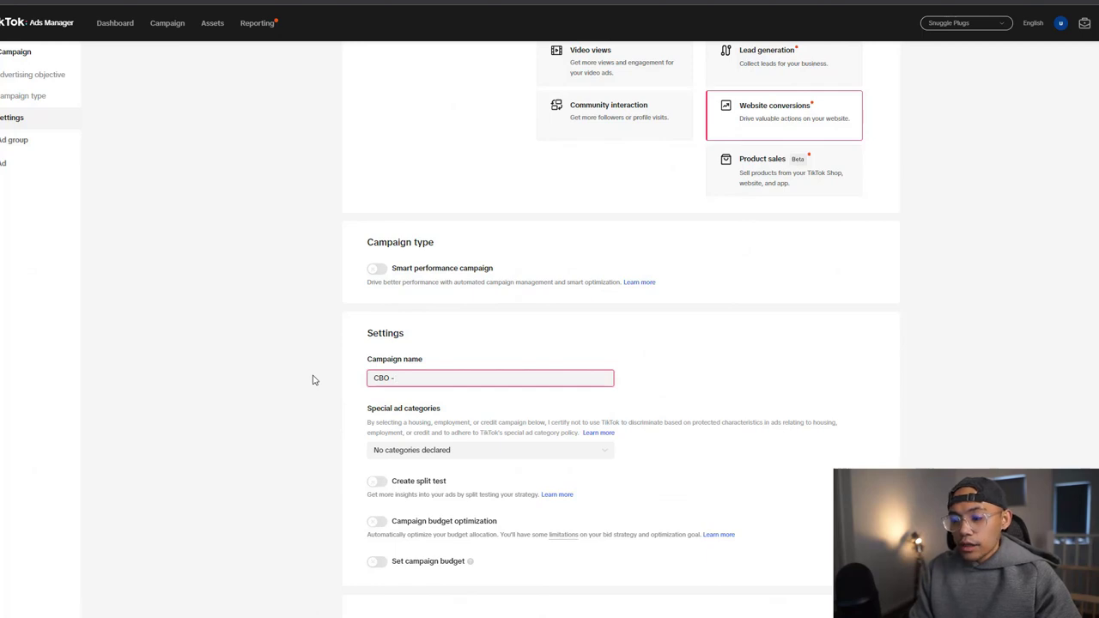
{"action": "type", "text": " - Snugg"}
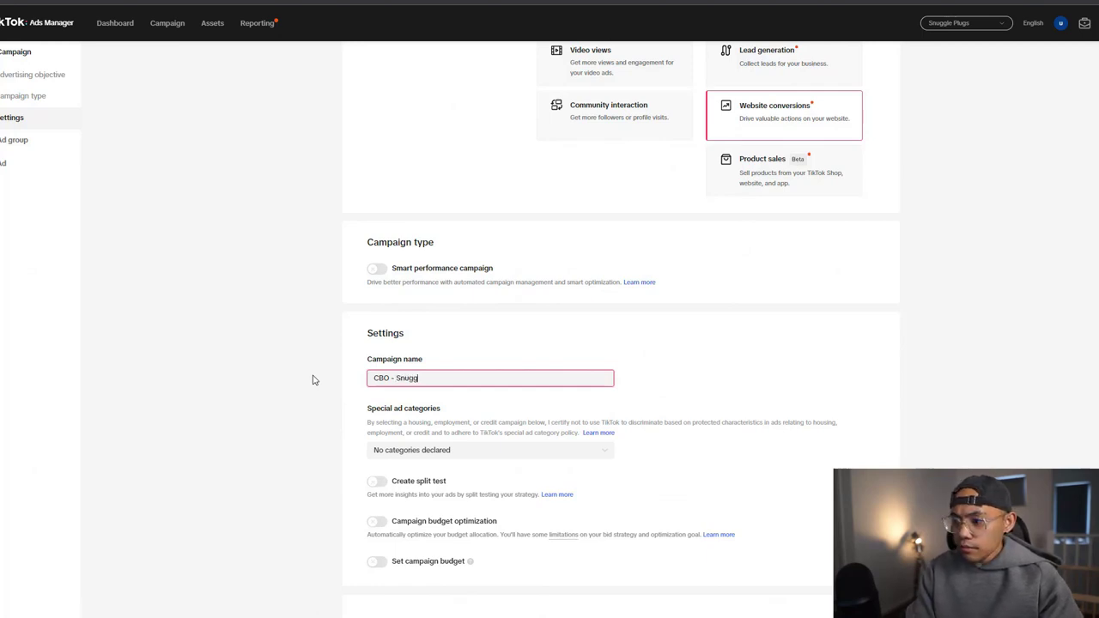
{"action": "type", "text": "lePlug"}
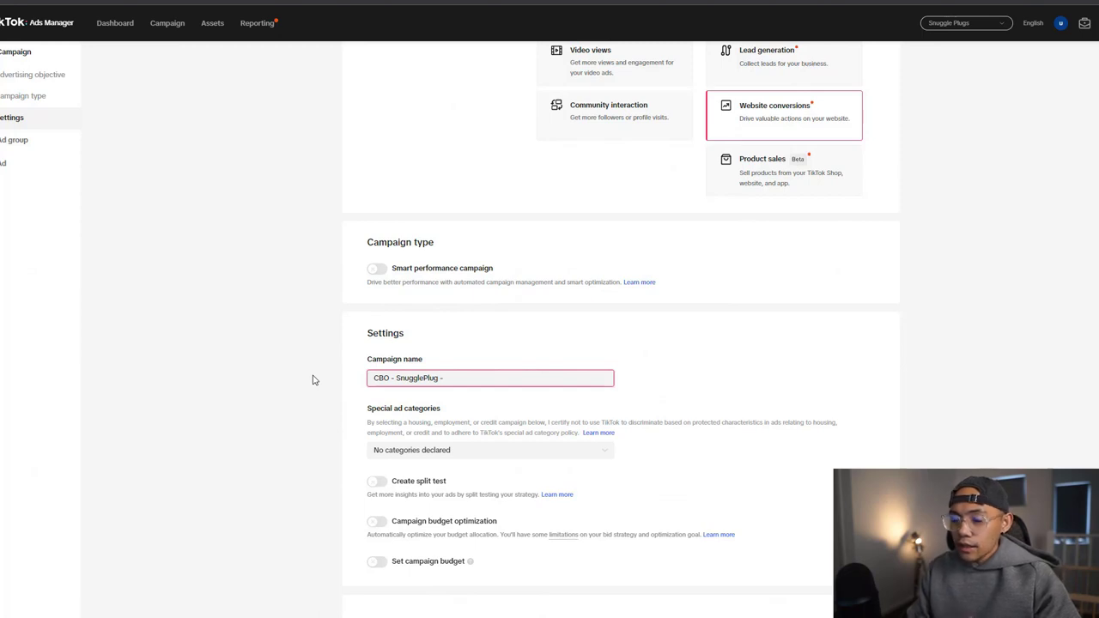
{"action": "type", "text": " - USA/CAN"}
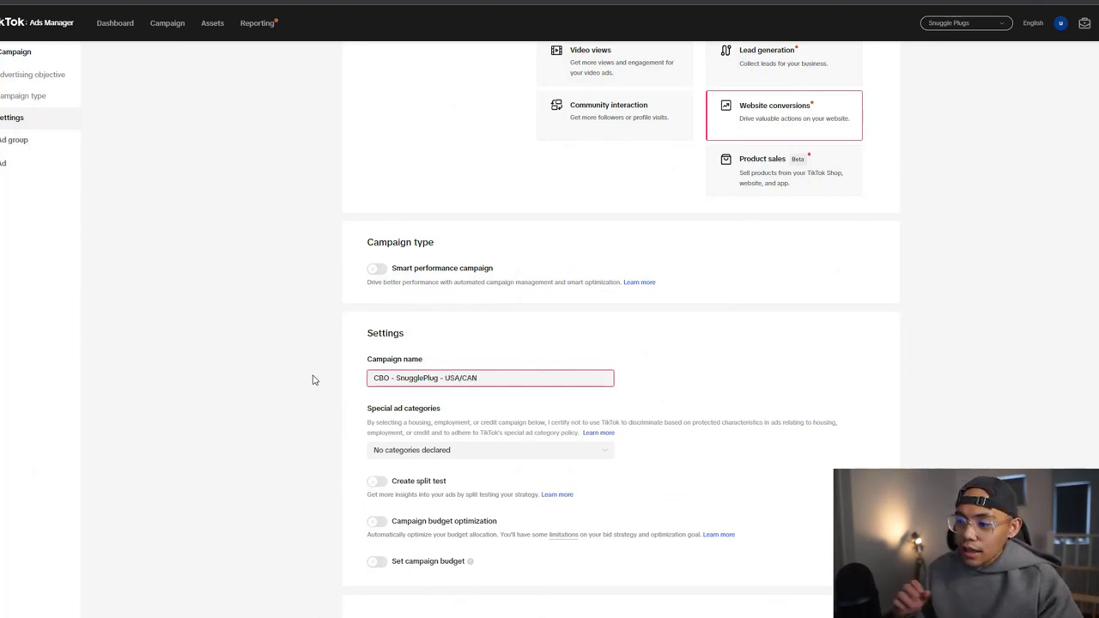
{"action": "left_click", "coordinate": [315, 381]}
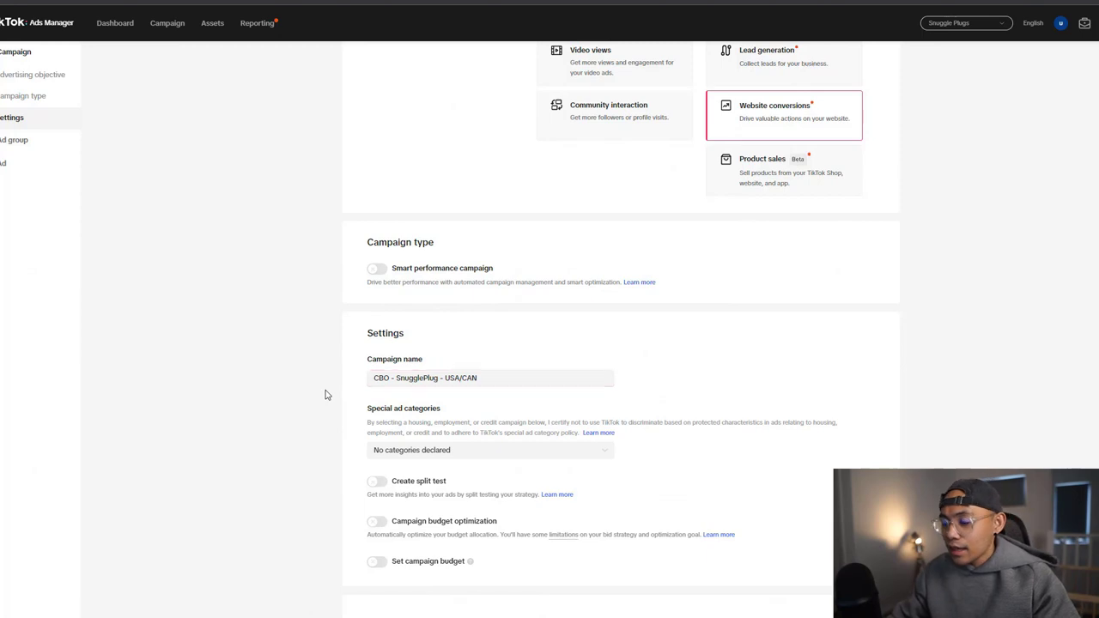
Turn on campaign budget optimization with a 50 AUD daily budget
{"action": "left_click", "coordinate": [376, 562]}
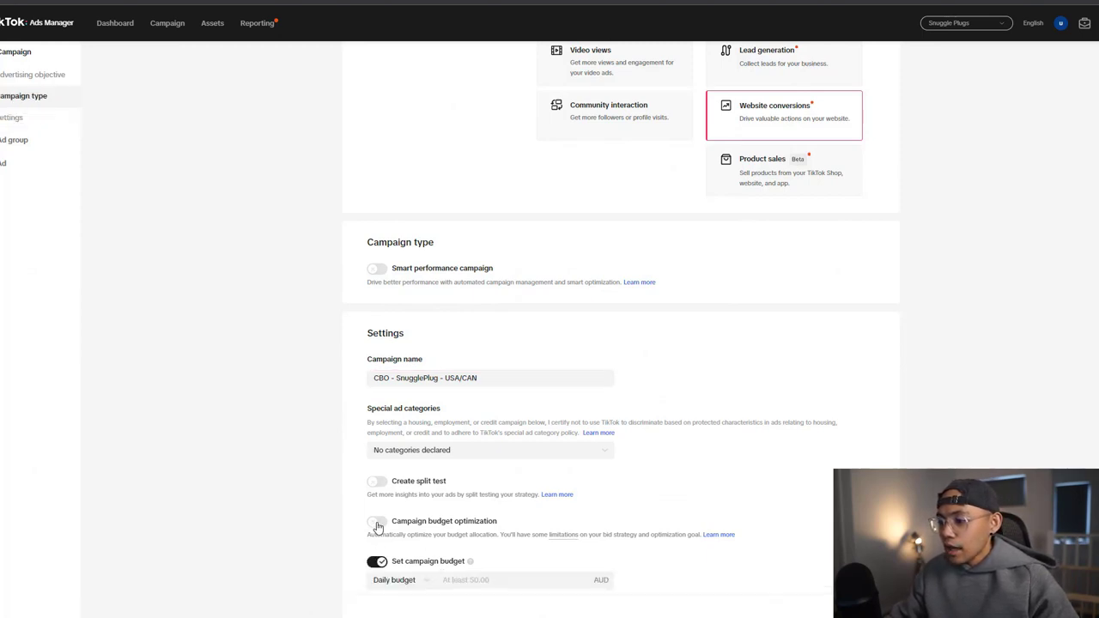
{"action": "left_click", "coordinate": [377, 562]}
{"action": "left_click", "coordinate": [376, 522]}
{"action": "scroll", "coordinate": [485, 474], "scroll_direction": "down", "scroll_amount": 1}
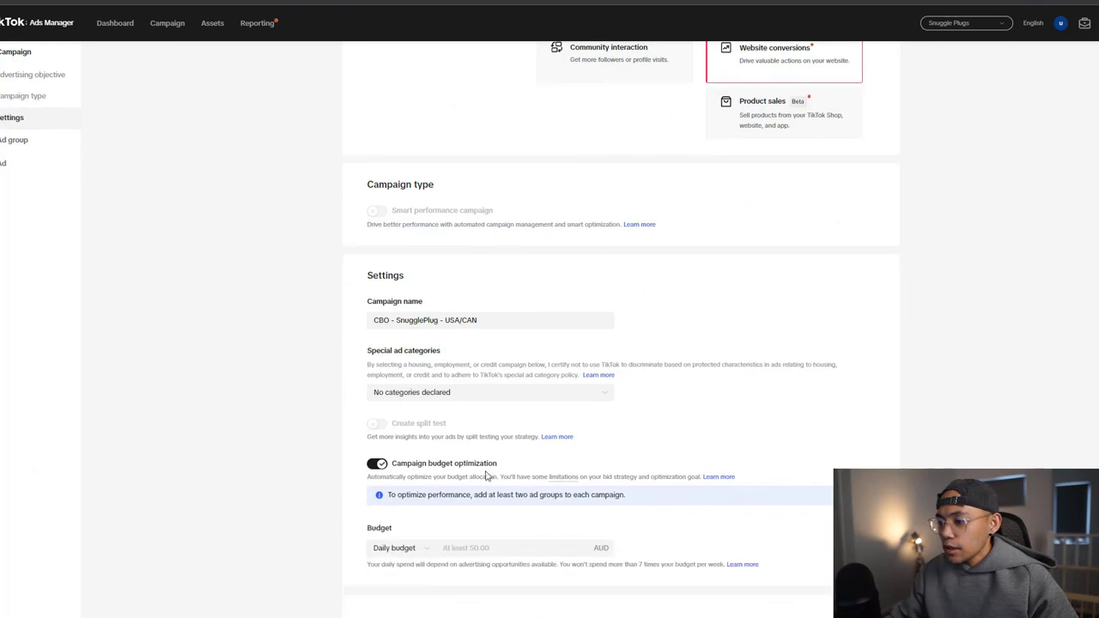
{"action": "double_click", "coordinate": [382, 319]}
{"action": "left_click", "coordinate": [315, 358]}
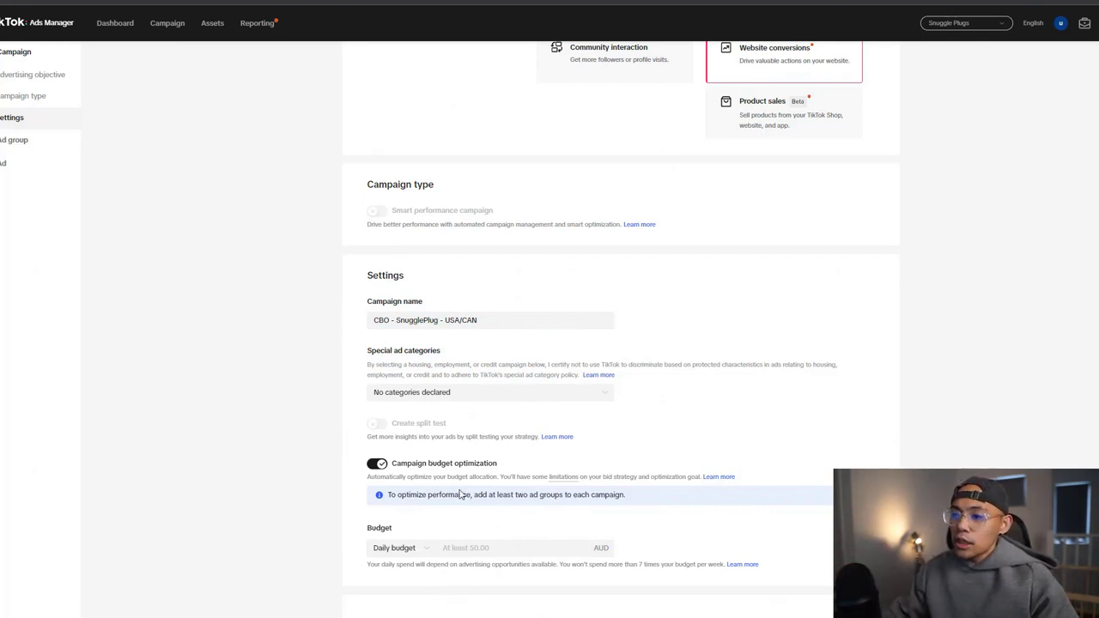
{"action": "left_click", "coordinate": [492, 548]}
{"action": "type", "text": "50"}
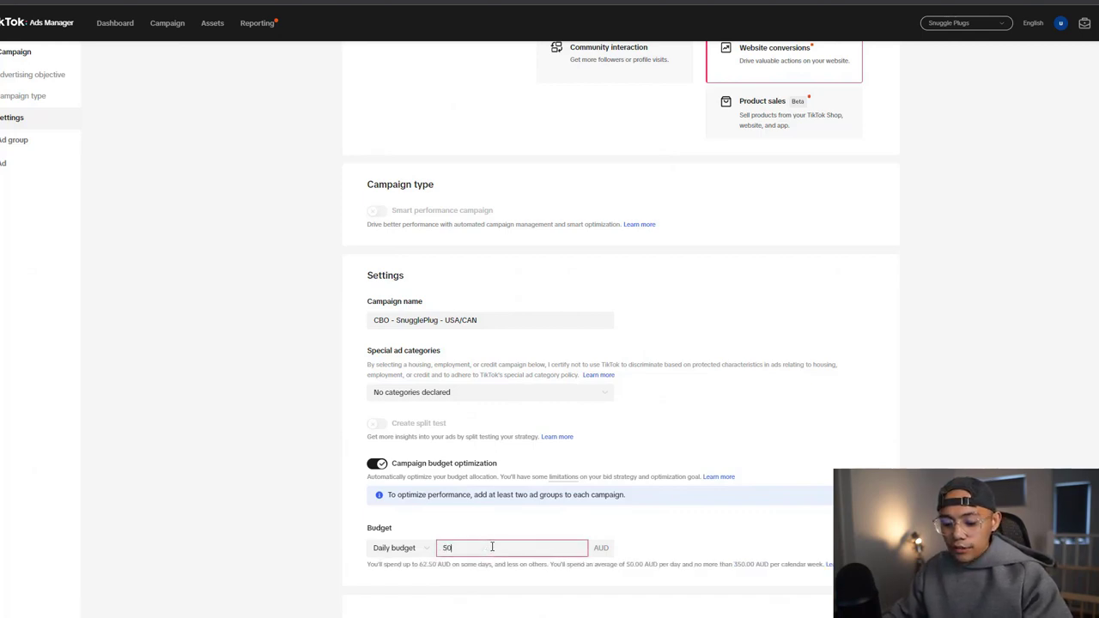
{"action": "left_click", "coordinate": [710, 539]}
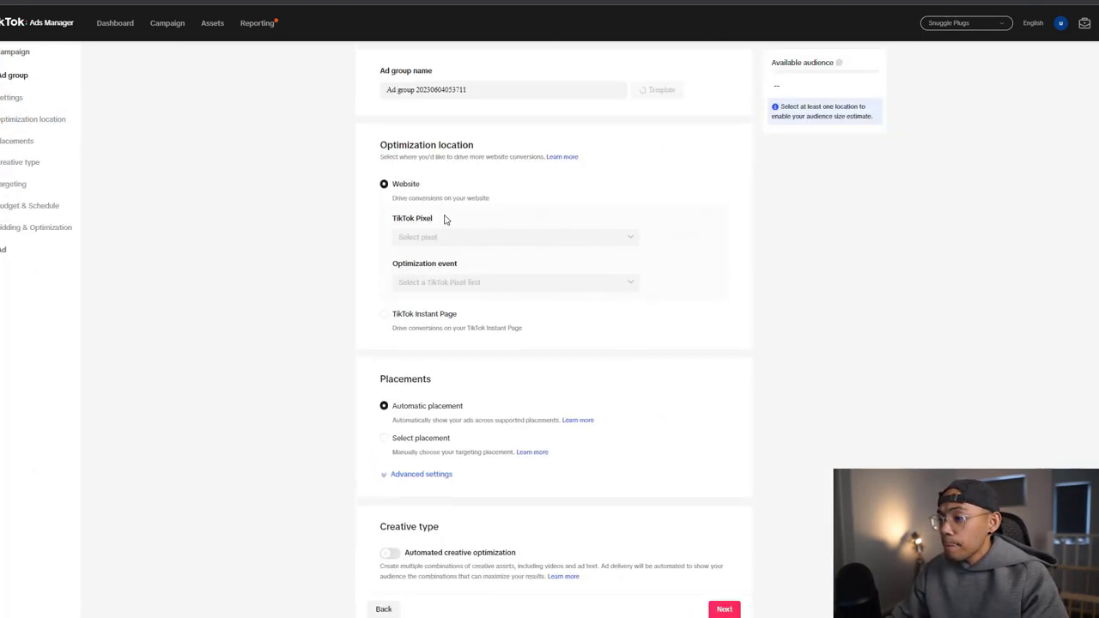
Name the ad group 'SnugglePlug - Broad 25+ - Ad 1', dismissing the naming template tip
{"action": "left_click", "coordinate": [455, 92]}
{"action": "triple_click", "coordinate": [454, 89]}
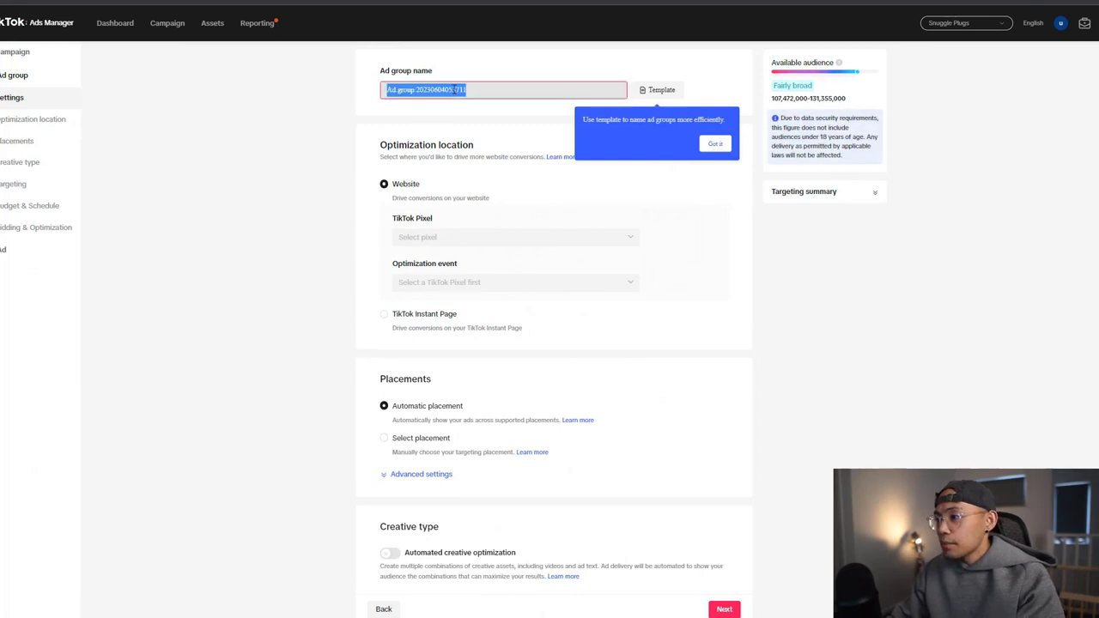
{"action": "key", "text": "BackSpace"}
{"action": "type", "text": "SnugglePlug"}
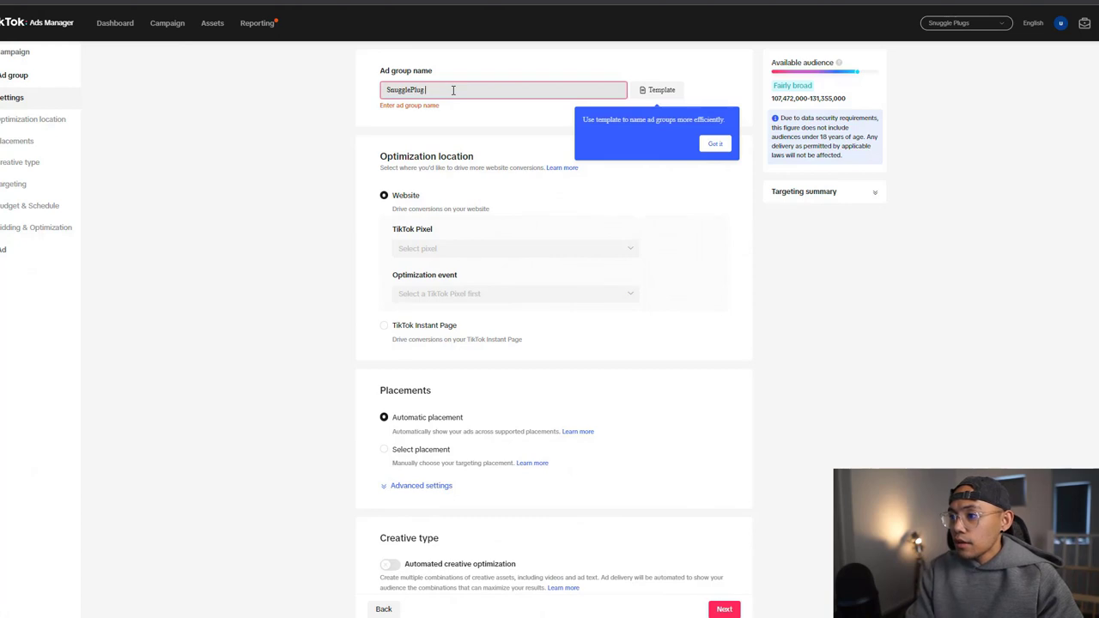
{"action": "type", "text": " - Broad"}
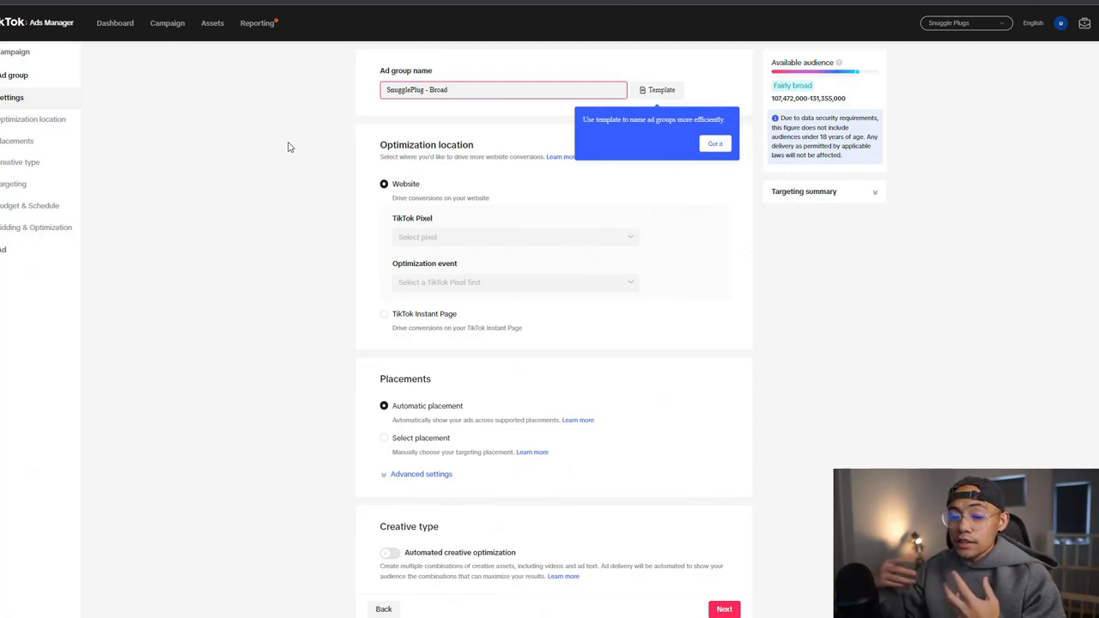
{"action": "left_click", "coordinate": [715, 143]}
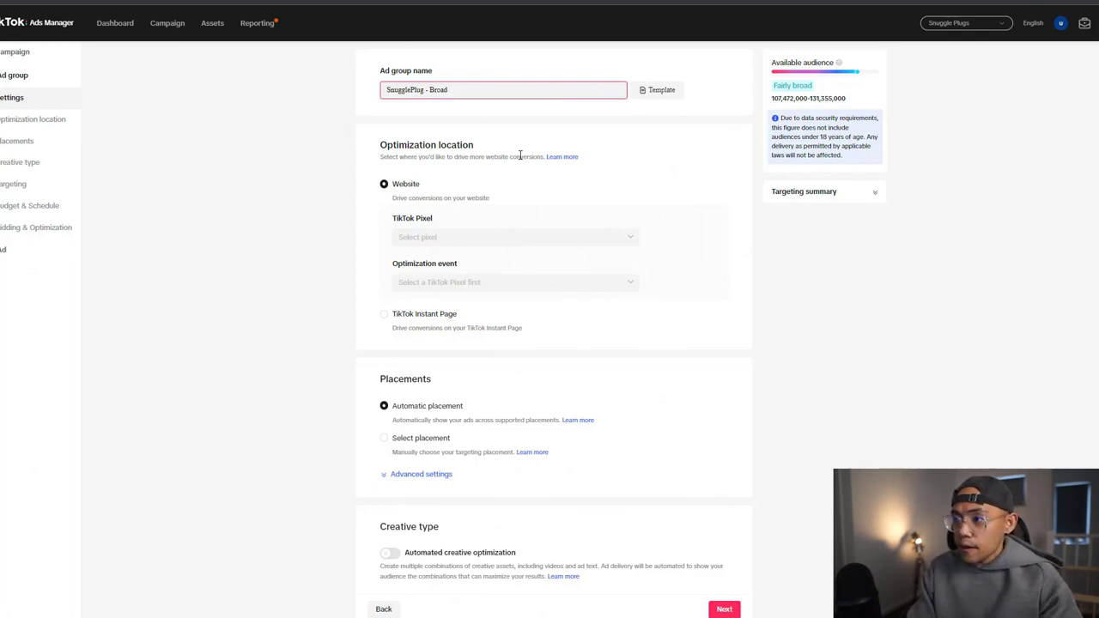
{"action": "type", "text": "25-"}
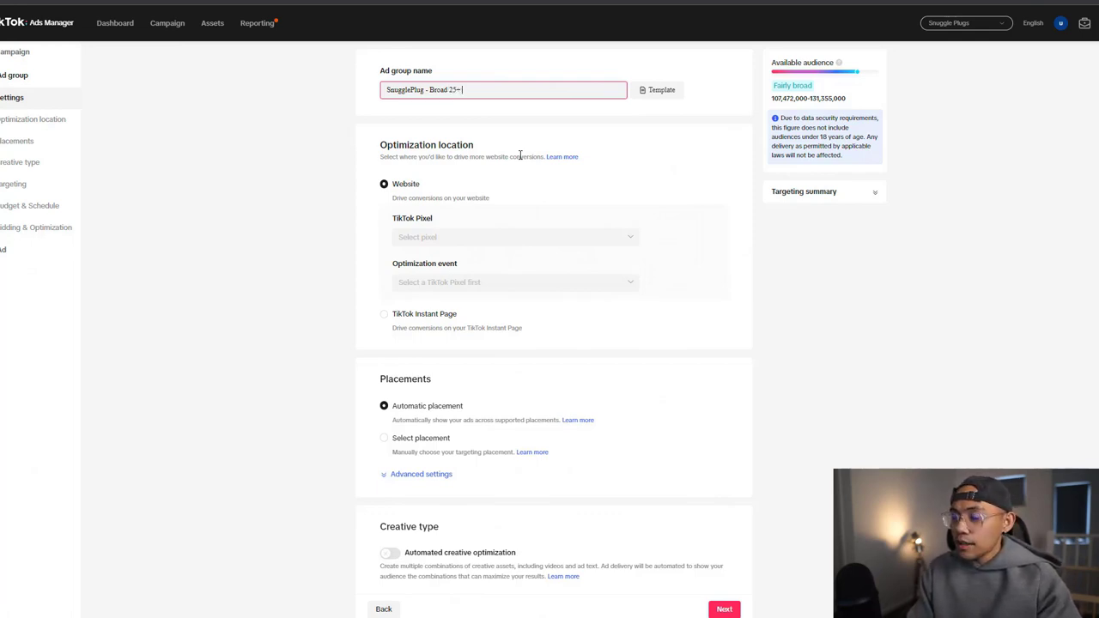
{"action": "type", "text": " - Ad 1"}
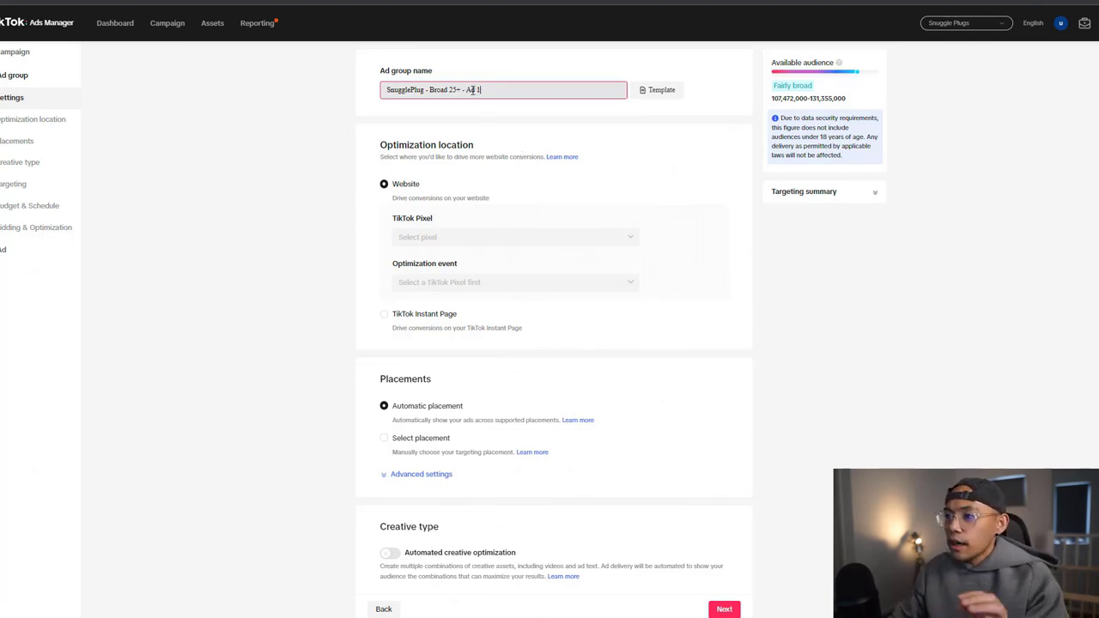
{"action": "left_click_drag", "start_coordinate": [465, 89], "coordinate": [490, 90]}
{"action": "left_click", "coordinate": [489, 89]}
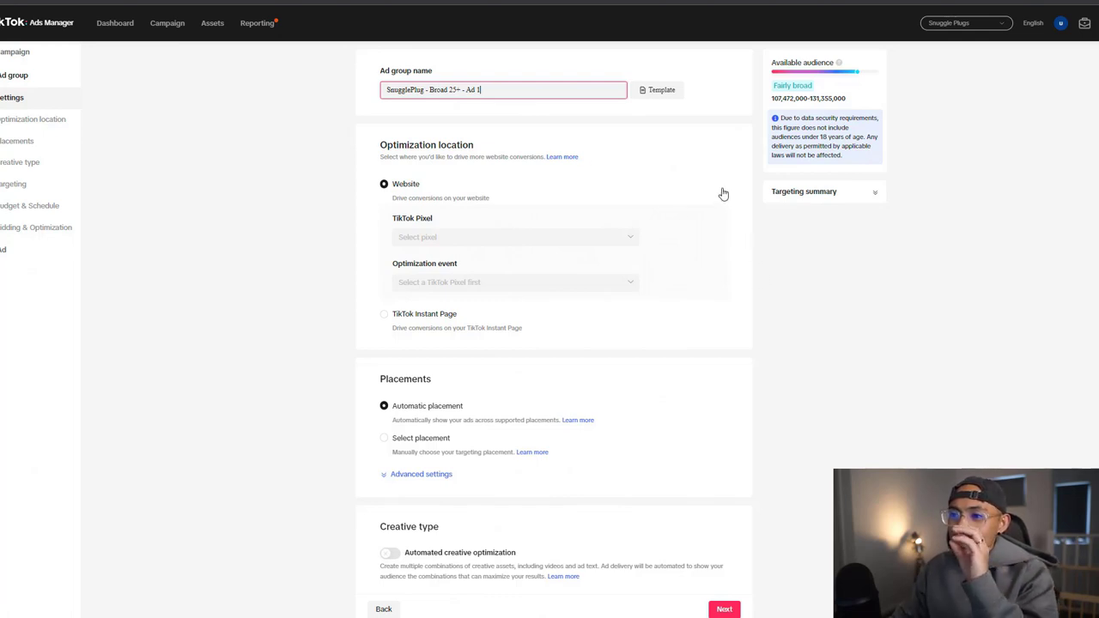
{"action": "left_click_drag", "start_coordinate": [467, 90], "coordinate": [481, 89]}
{"action": "left_click", "coordinate": [484, 90]}
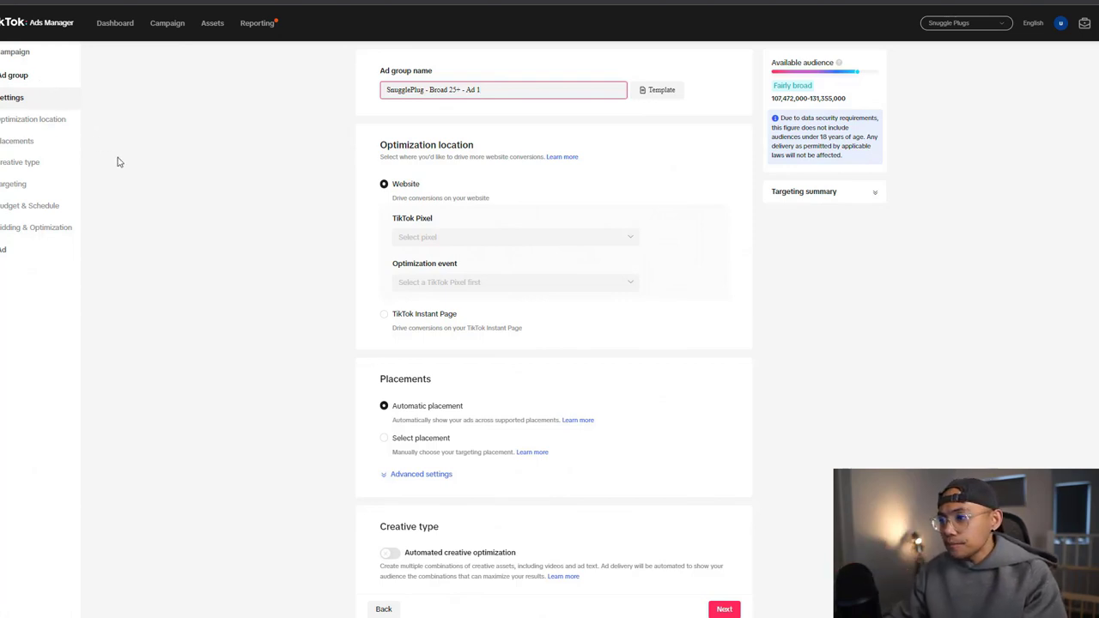
{"action": "left_click", "coordinate": [262, 209]}
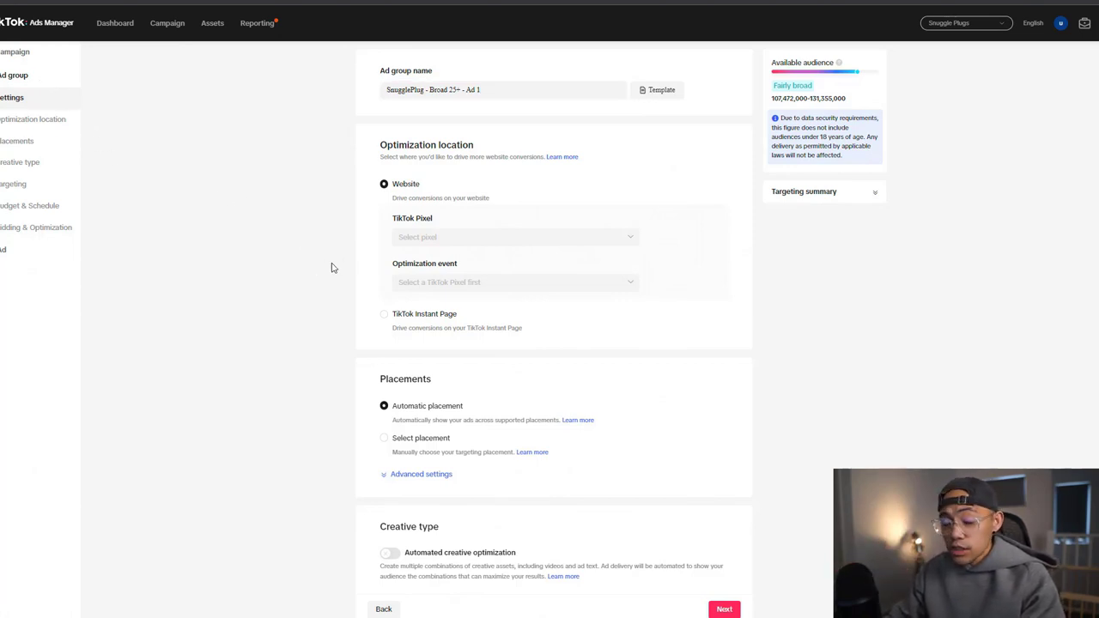
Choose TikTok Pixel for Shopify with Complete Payment as the optimization event
{"action": "left_click", "coordinate": [439, 236]}
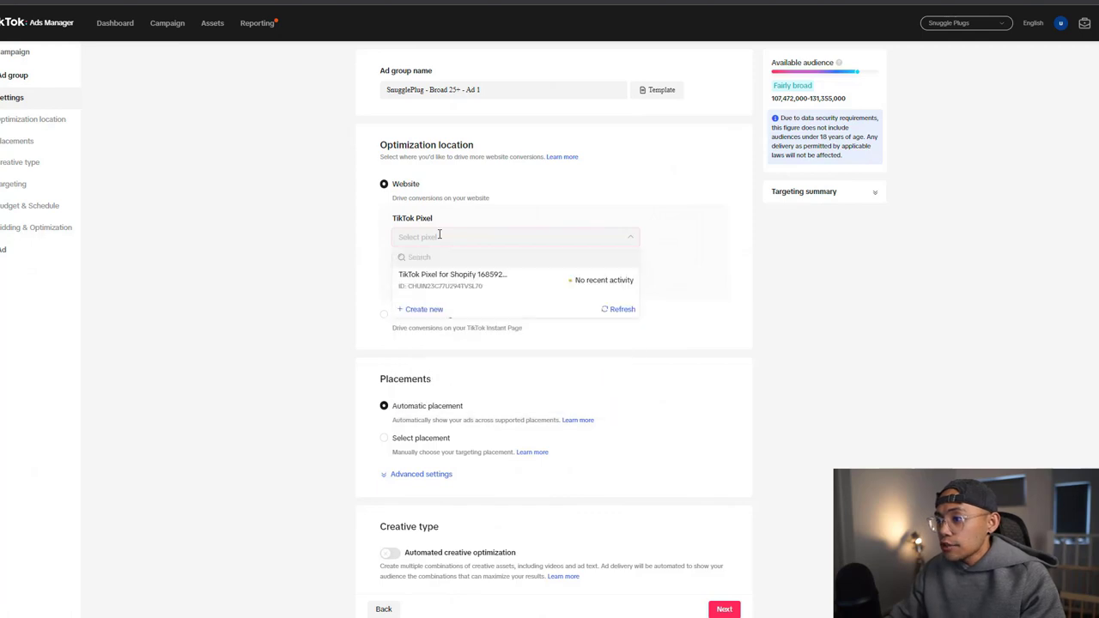
{"action": "left_click", "coordinate": [462, 280]}
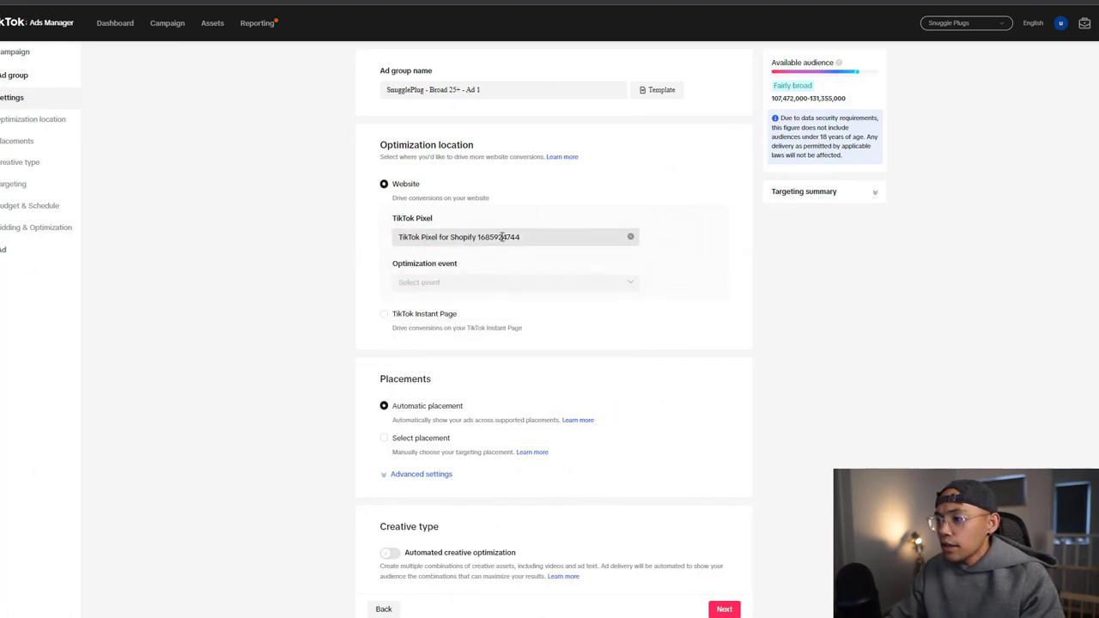
{"action": "left_click", "coordinate": [450, 285]}
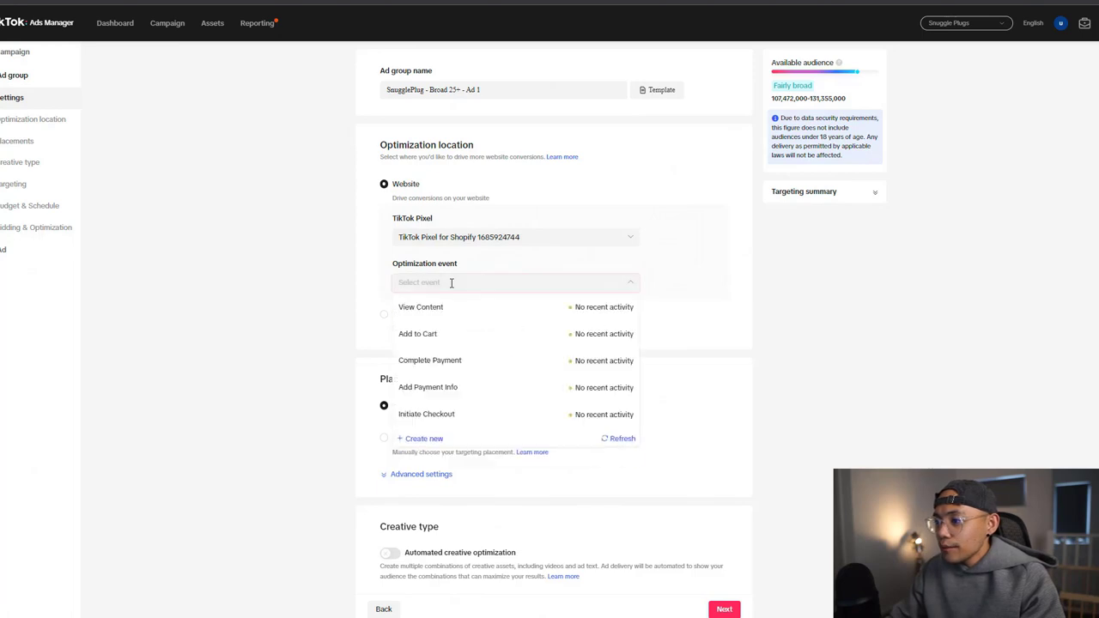
{"action": "left_click", "coordinate": [446, 361]}
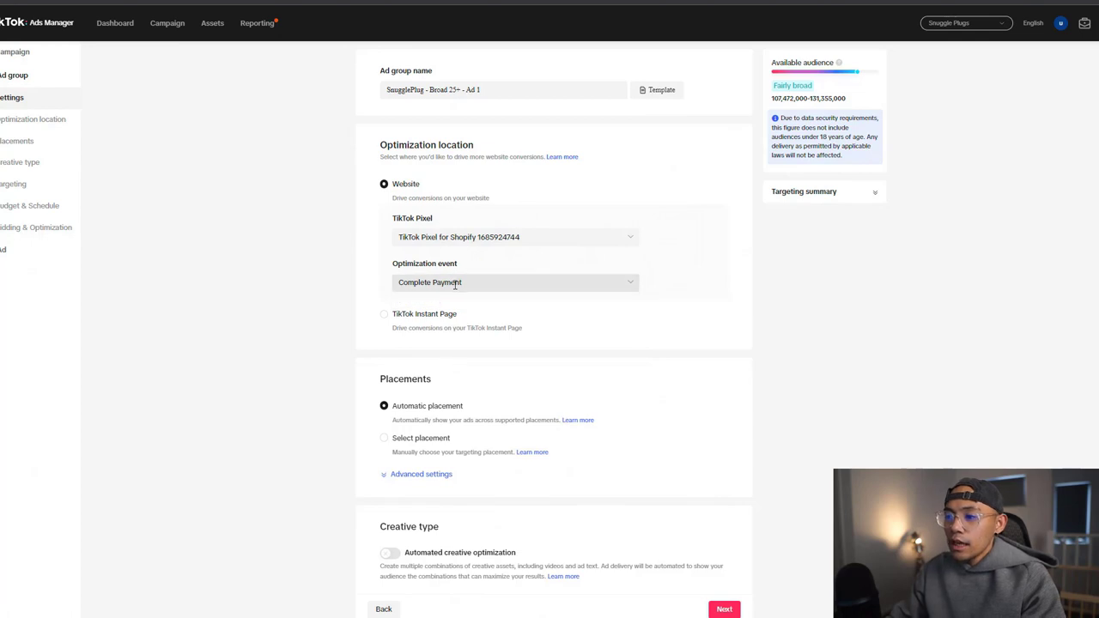
{"action": "left_click", "coordinate": [426, 282]}
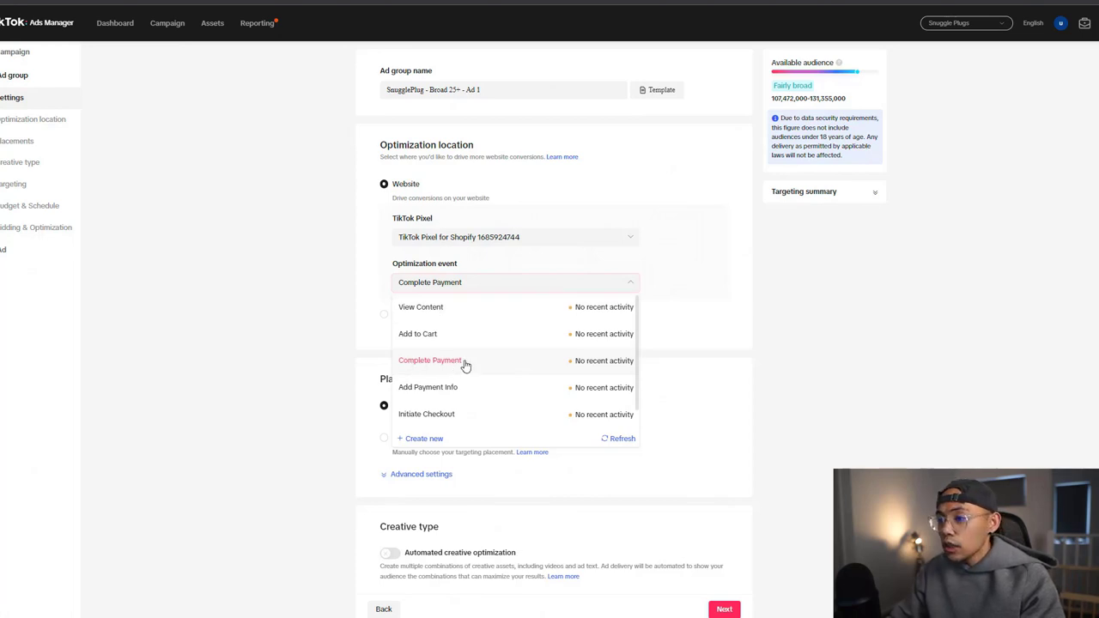
{"action": "left_click", "coordinate": [330, 340]}
{"action": "left_click", "coordinate": [466, 280]}
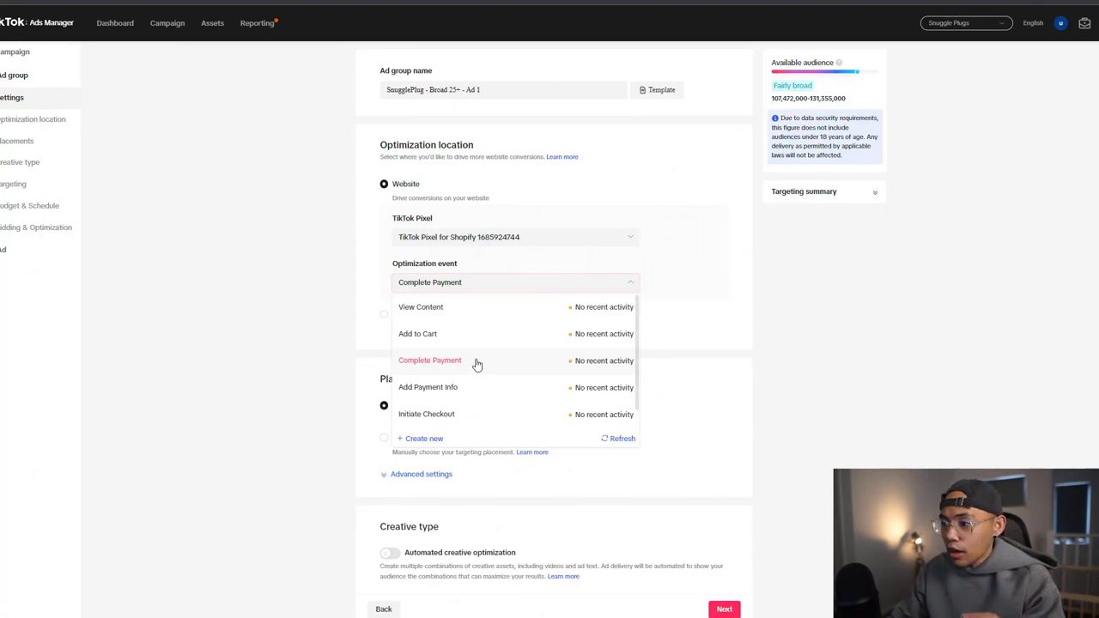
{"action": "left_click", "coordinate": [428, 367]}
{"action": "scroll", "coordinate": [367, 341], "scroll_direction": "down", "scroll_amount": 2}
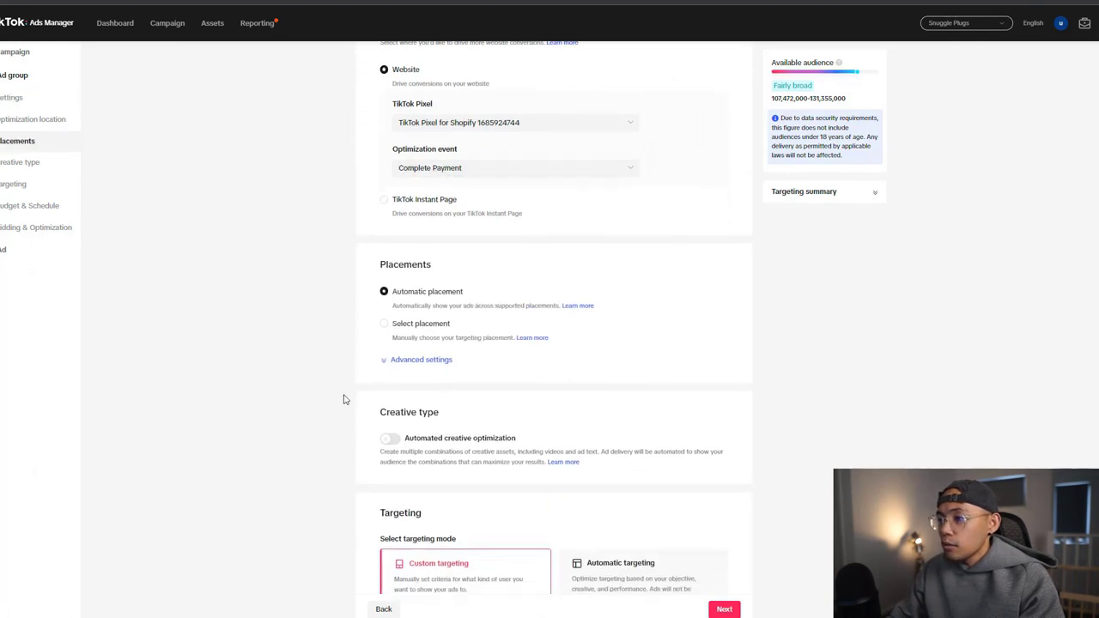
Place the ads on TikTok only by excluding Pangle, and expand advanced settings
{"action": "scroll", "coordinate": [348, 360], "scroll_direction": "down", "scroll_amount": 1}
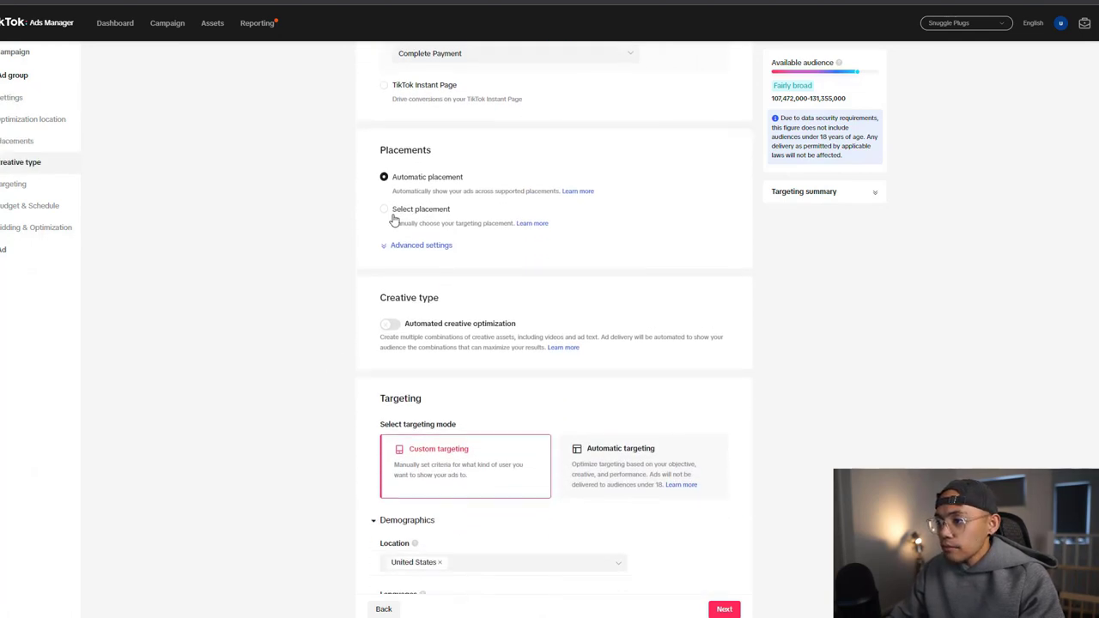
{"action": "left_click", "coordinate": [384, 209]}
{"action": "left_click", "coordinate": [396, 292]}
{"action": "left_click", "coordinate": [397, 330]}
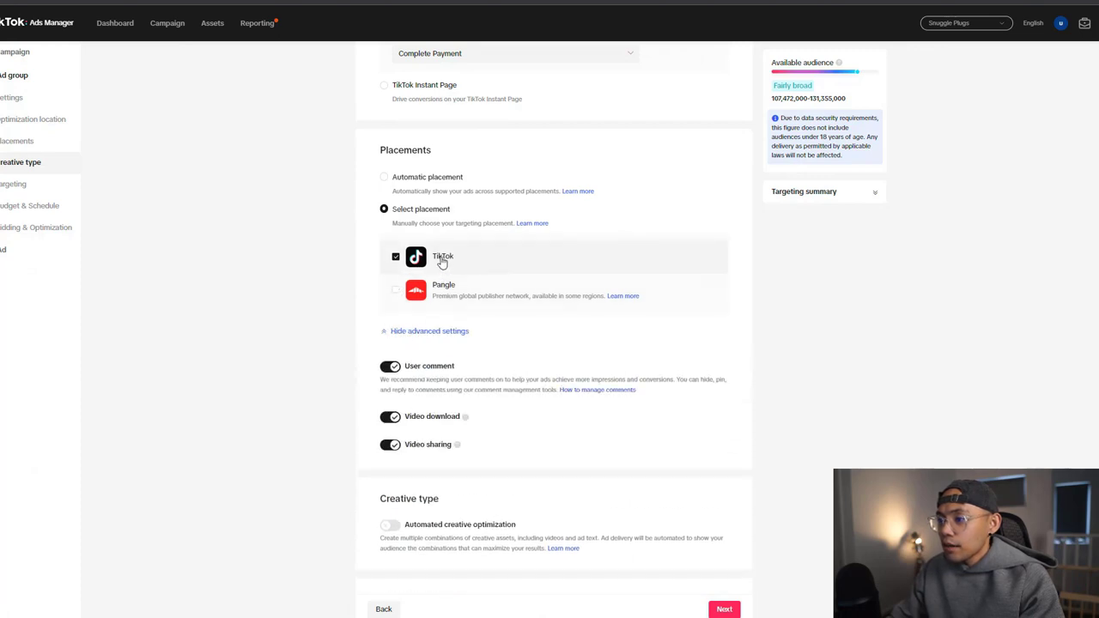
Disable user comments, video downloads and video sharing for the ads
{"action": "scroll", "coordinate": [343, 326], "scroll_direction": "down", "scroll_amount": 1}
{"action": "left_click", "coordinate": [391, 290]}
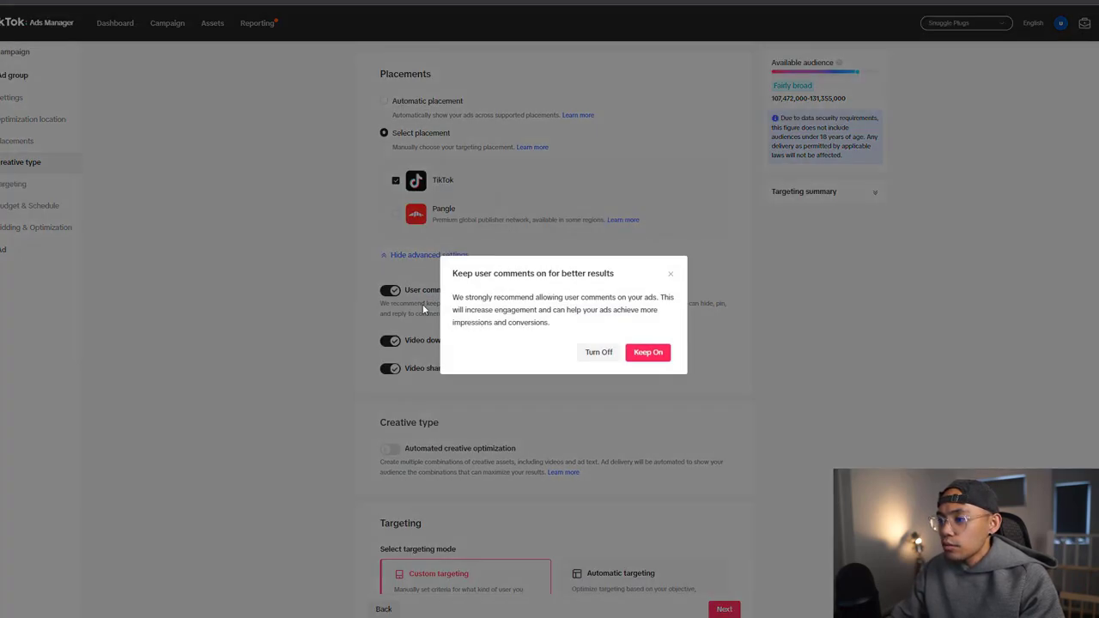
{"action": "left_click", "coordinate": [599, 352]}
{"action": "left_click", "coordinate": [390, 340]}
{"action": "left_click", "coordinate": [390, 368]}
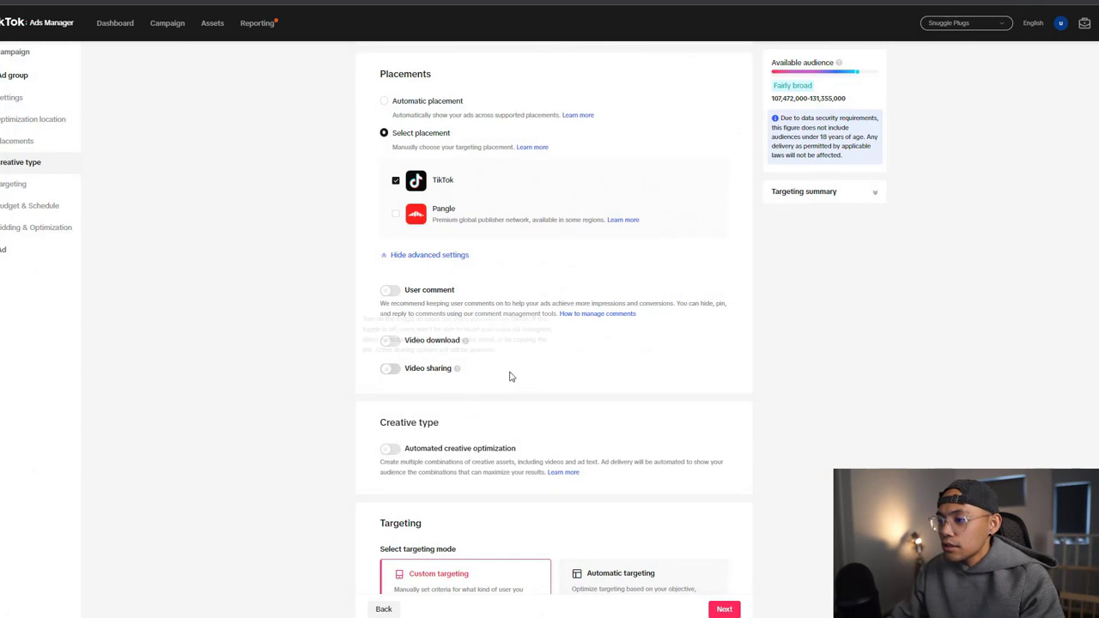
Turn on automated creative optimization
{"action": "scroll", "coordinate": [360, 399], "scroll_direction": "down", "scroll_amount": 3}
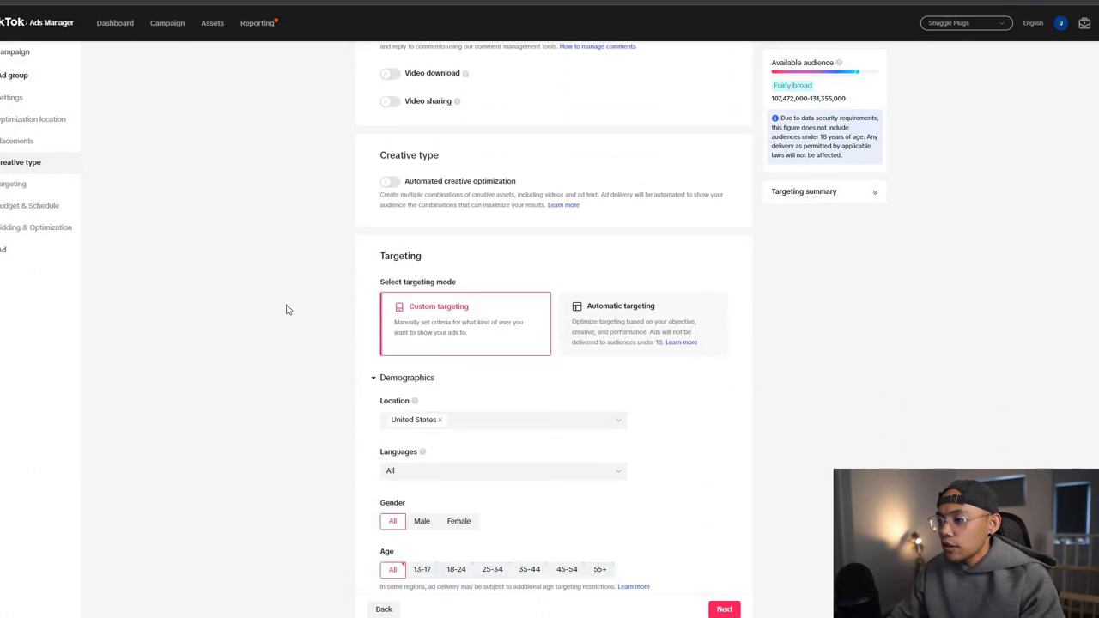
{"action": "left_click", "coordinate": [391, 183]}
{"action": "left_click_drag", "start_coordinate": [404, 185], "coordinate": [550, 181]}
{"action": "left_click", "coordinate": [527, 187]}
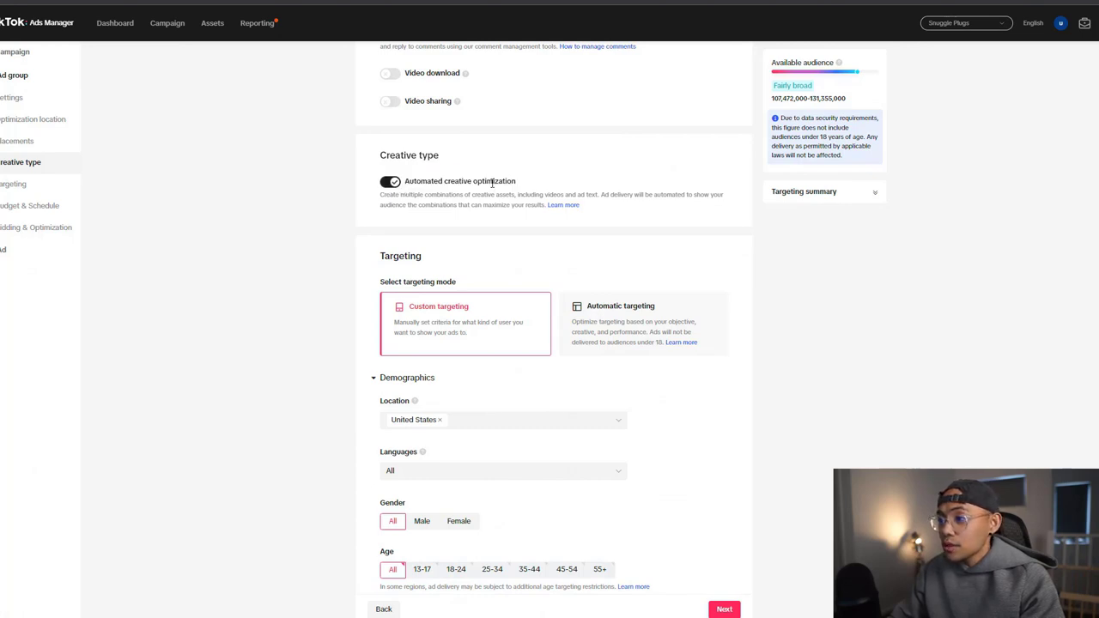
{"action": "scroll", "coordinate": [318, 339], "scroll_direction": "down", "scroll_amount": 2}
Add Canada as a target location alongside the United States
{"action": "left_click", "coordinate": [473, 306]}
{"action": "left_click", "coordinate": [394, 344]}
{"action": "left_click", "coordinate": [322, 329]}
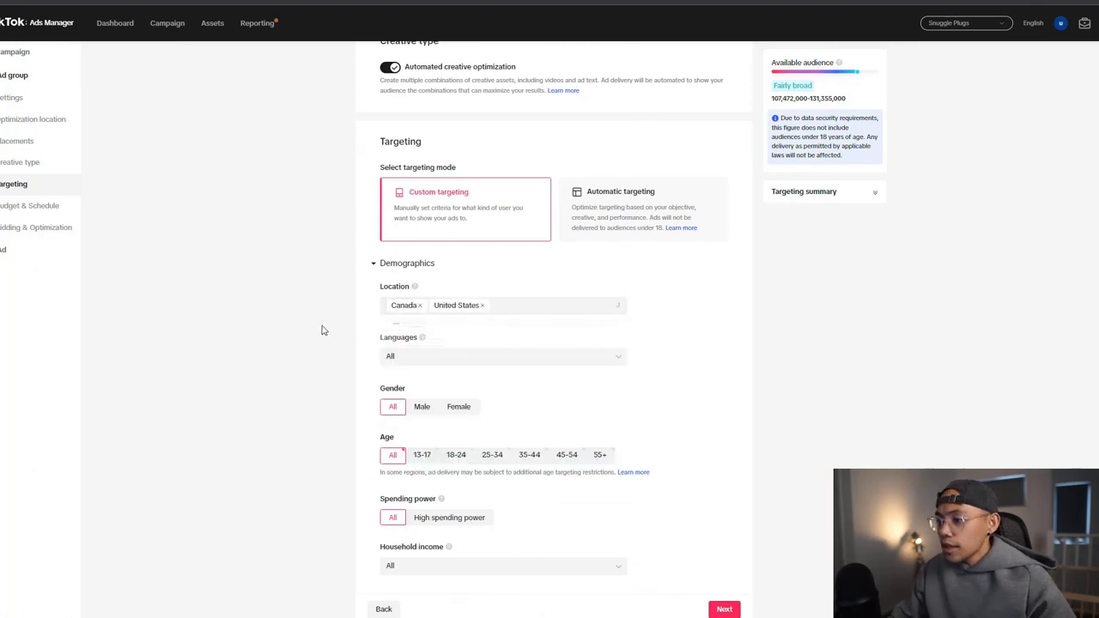
{"action": "scroll", "coordinate": [365, 326], "scroll_direction": "down", "scroll_amount": 1}
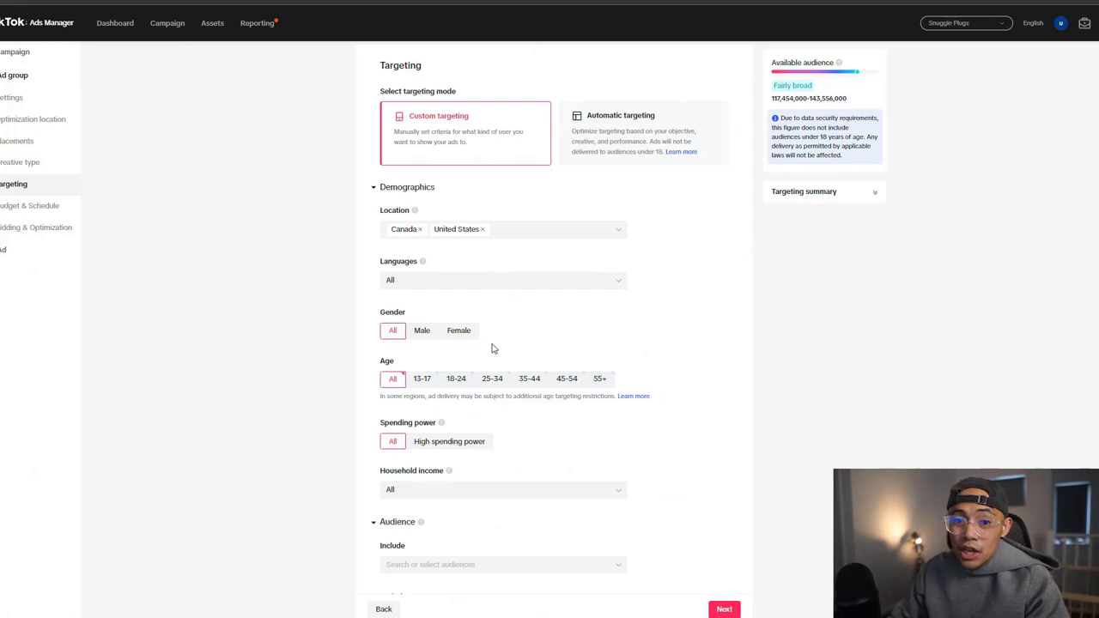
{"action": "scroll", "coordinate": [504, 352], "scroll_direction": "down", "scroll_amount": 2}
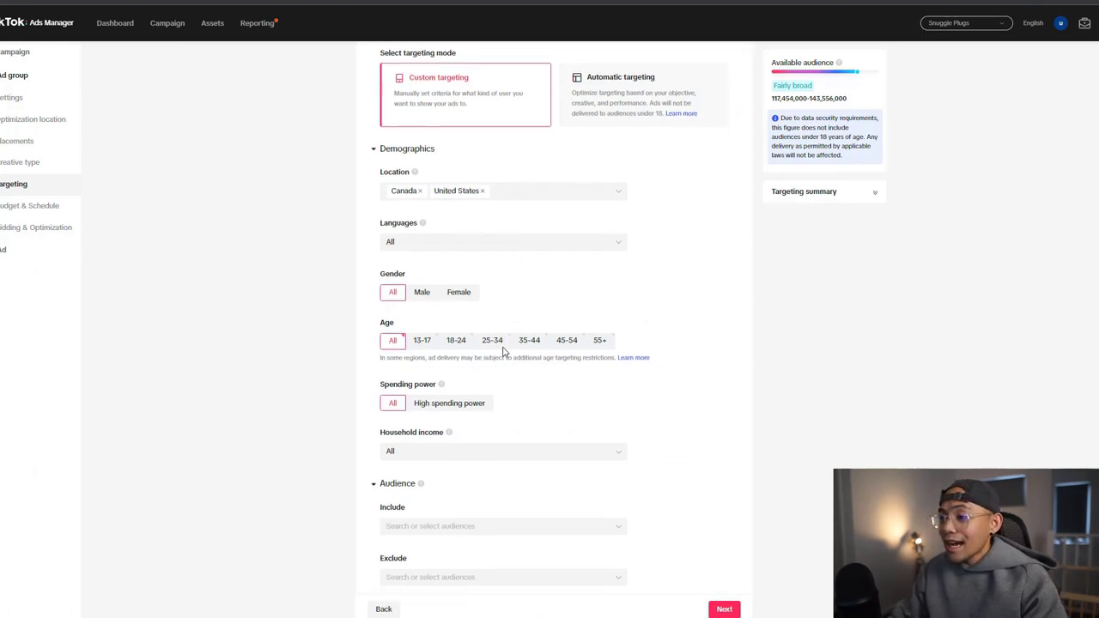
Limit age targeting to 25-34, 35-44, 45-54 and 55+
{"action": "left_click", "coordinate": [498, 306]}
{"action": "left_click", "coordinate": [529, 305]}
{"action": "left_click", "coordinate": [567, 303]}
{"action": "left_click", "coordinate": [600, 304]}
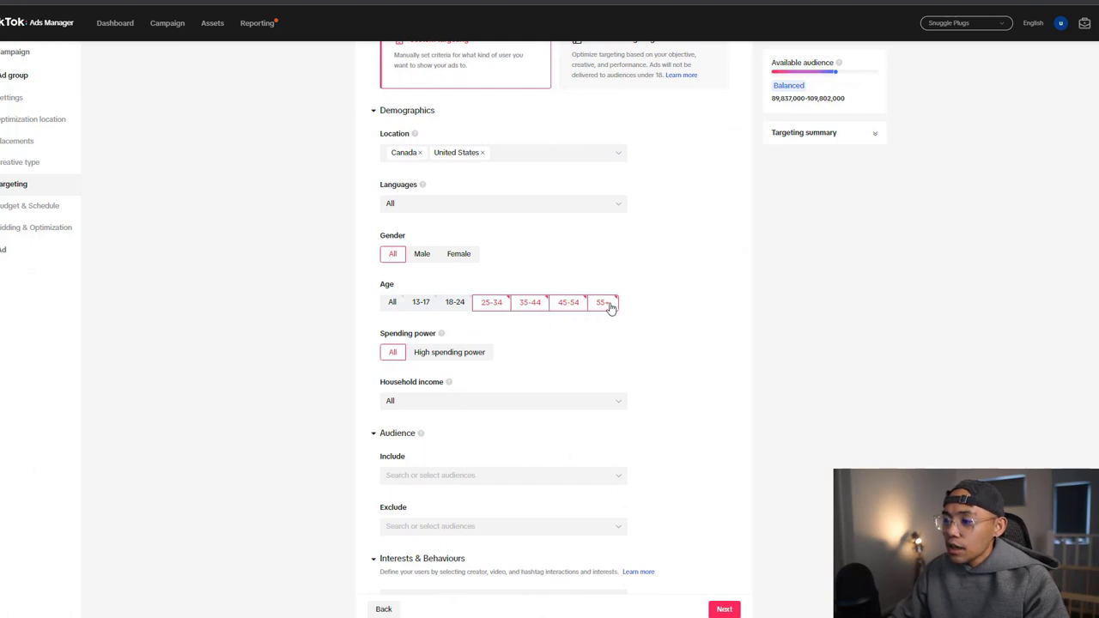
{"action": "scroll", "coordinate": [543, 352], "scroll_direction": "down", "scroll_amount": 3}
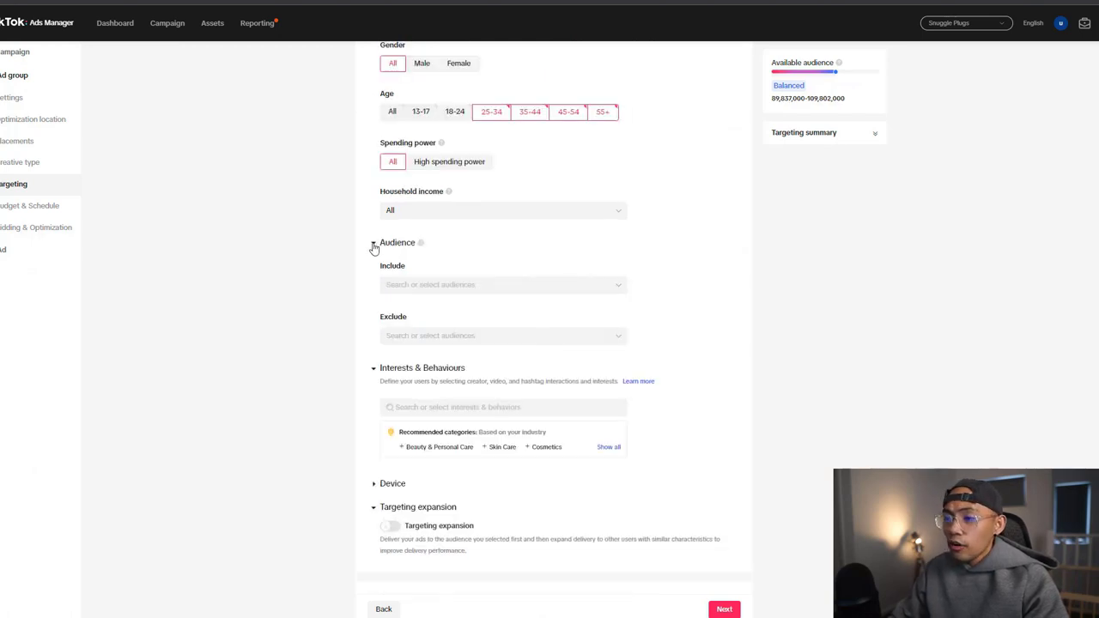
{"action": "scroll", "coordinate": [369, 262], "scroll_direction": "down", "scroll_amount": 1}
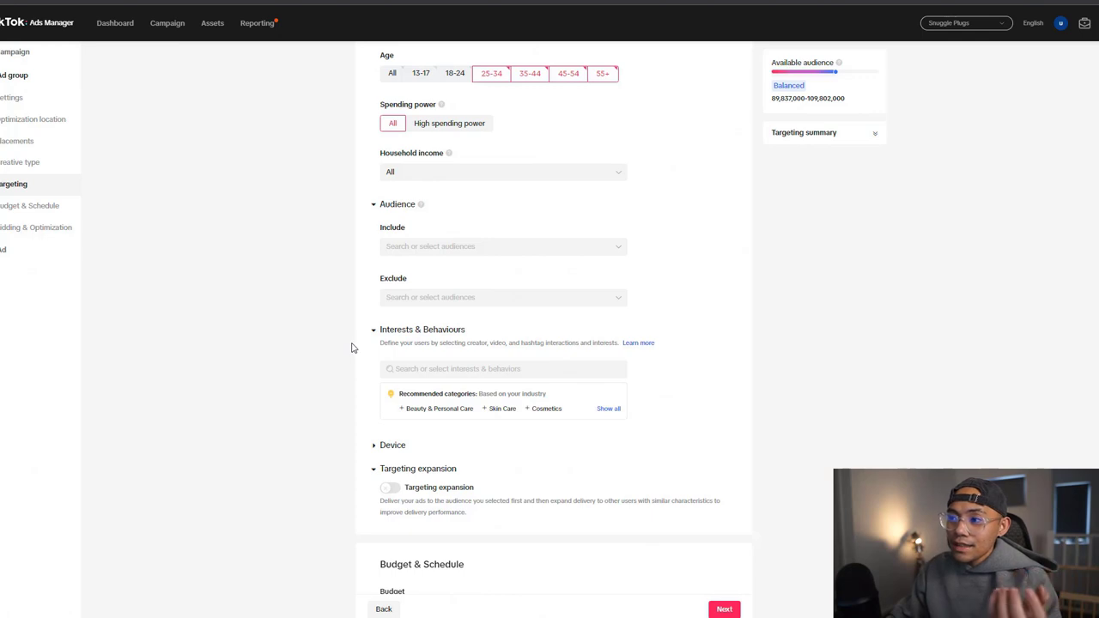
{"action": "scroll", "coordinate": [351, 346], "scroll_direction": "down", "scroll_amount": 1}
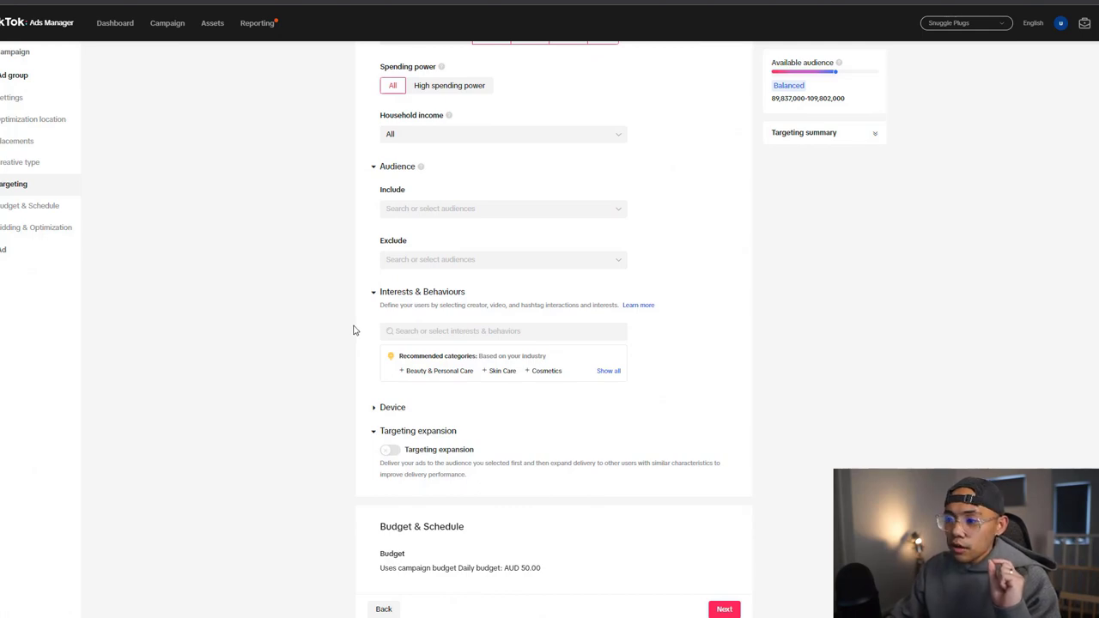
Search interests for 'pet' and close the picker without adding any
{"action": "left_click", "coordinate": [453, 334]}
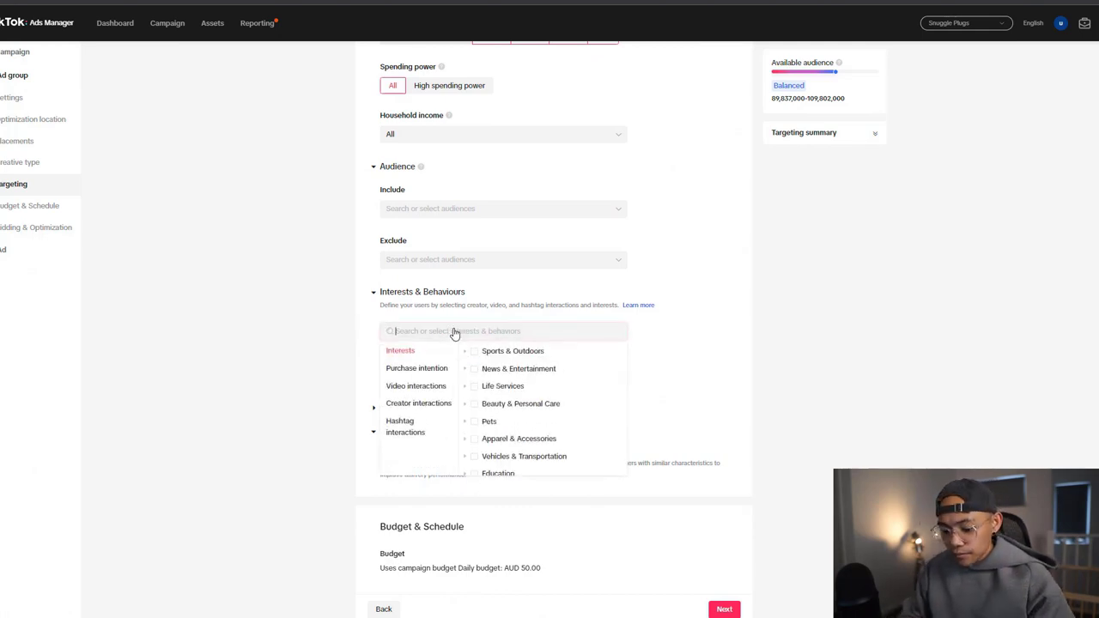
{"action": "type", "text": "pet"}
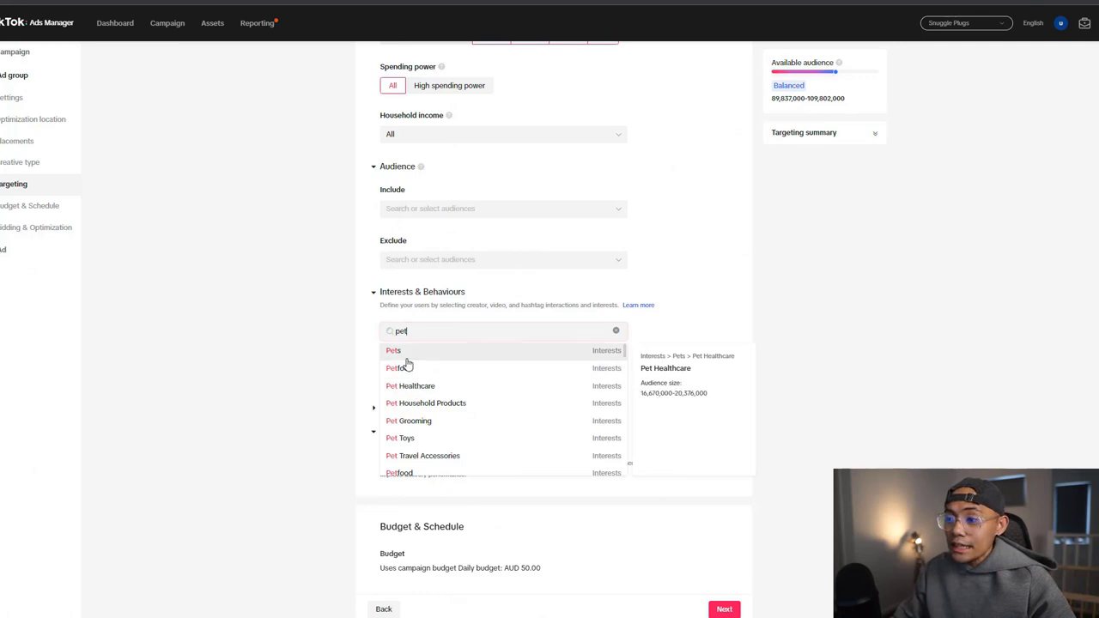
{"action": "left_click", "coordinate": [365, 363]}
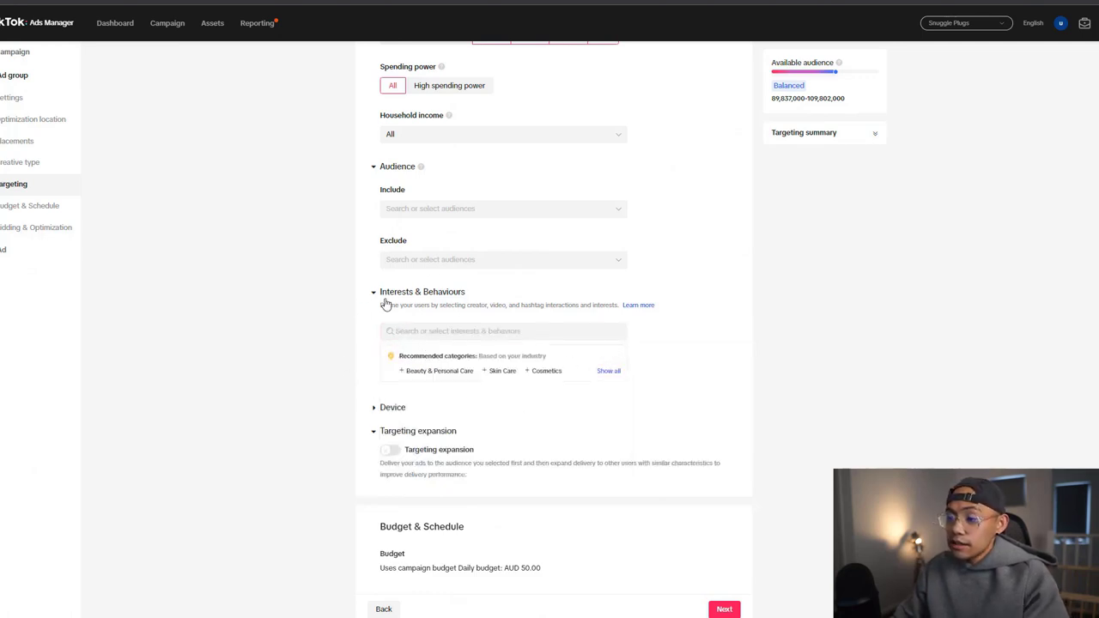
{"action": "scroll", "coordinate": [401, 317], "scroll_direction": "down", "scroll_amount": 1}
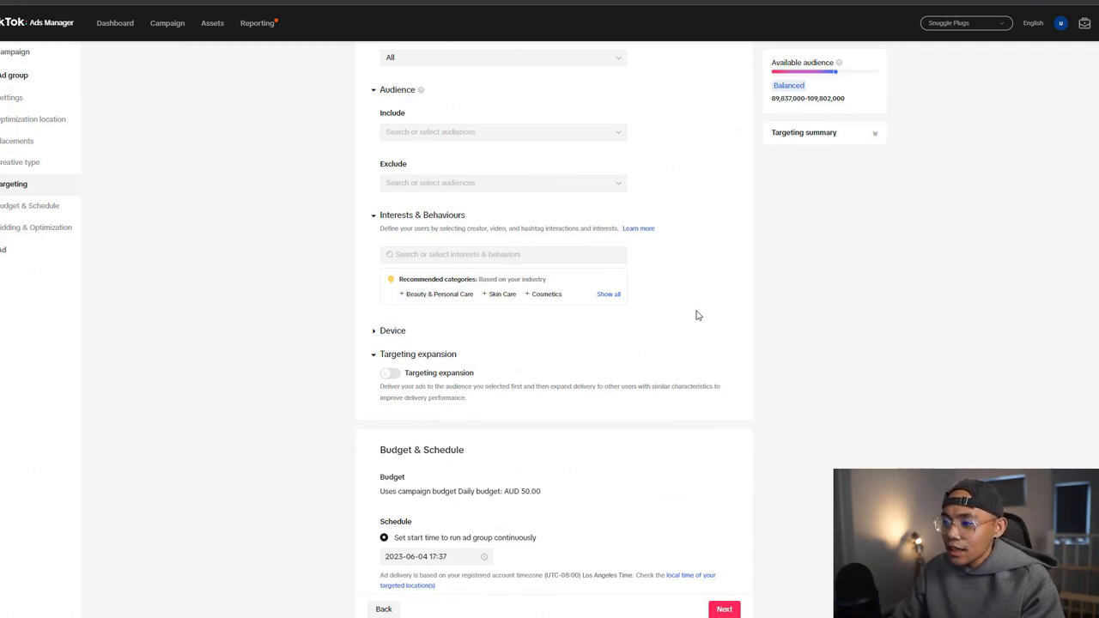
Set the ad group start to 2023-06-05 at 00:00
{"action": "scroll", "coordinate": [697, 315], "scroll_direction": "down", "scroll_amount": 1}
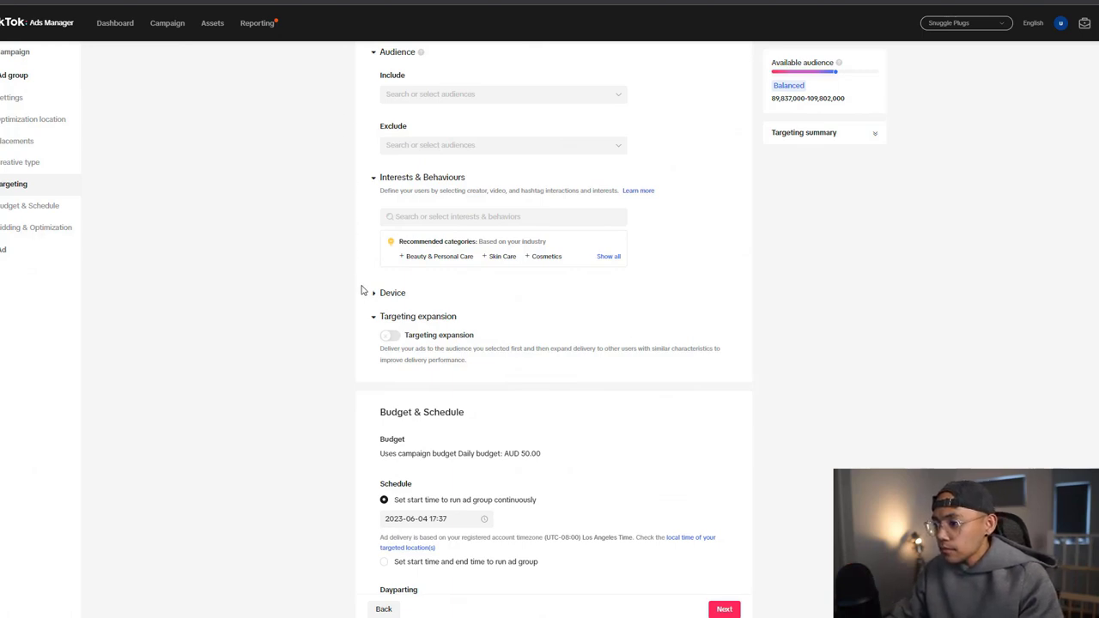
{"action": "scroll", "coordinate": [439, 139], "scroll_direction": "down", "scroll_amount": 2}
{"action": "scroll", "coordinate": [349, 302], "scroll_direction": "down", "scroll_amount": 1}
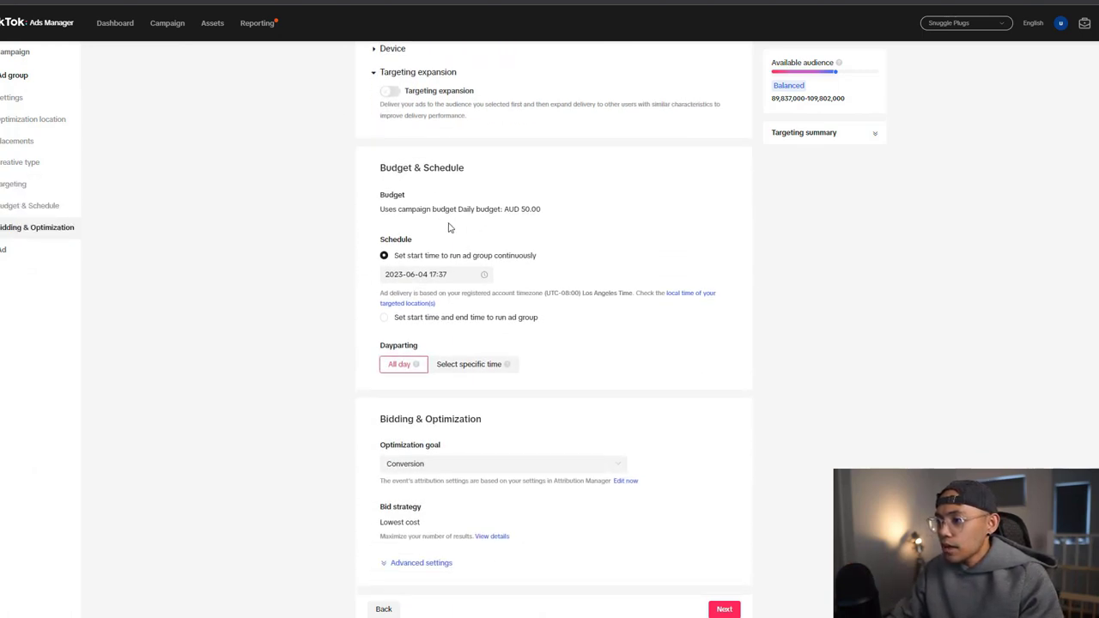
{"action": "scroll", "coordinate": [435, 301], "scroll_direction": "up", "scroll_amount": 1}
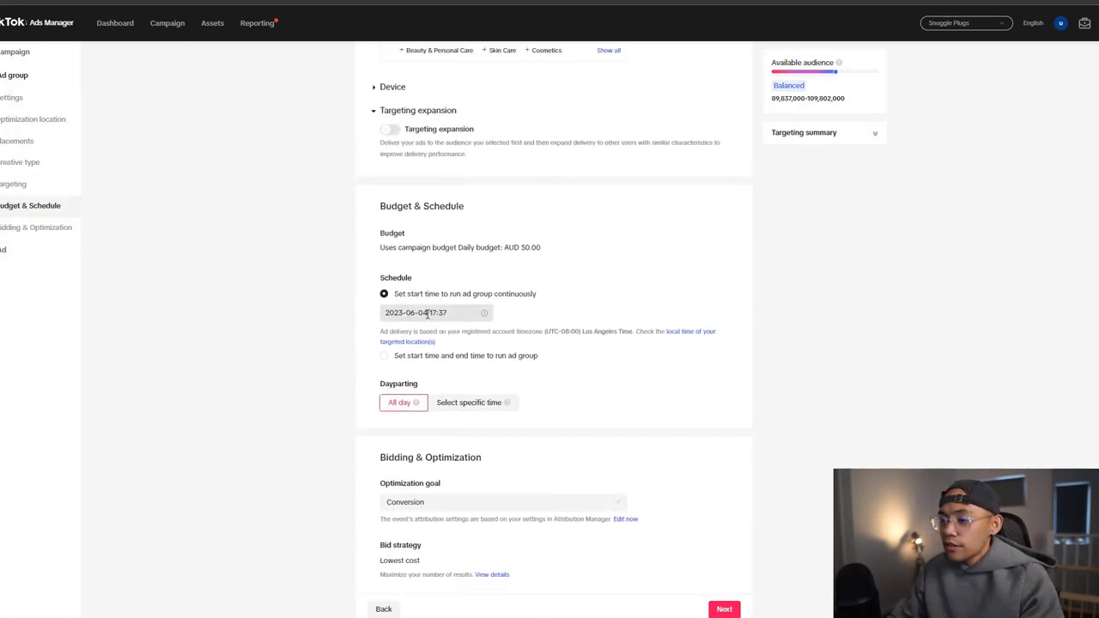
{"action": "left_click", "coordinate": [448, 313]}
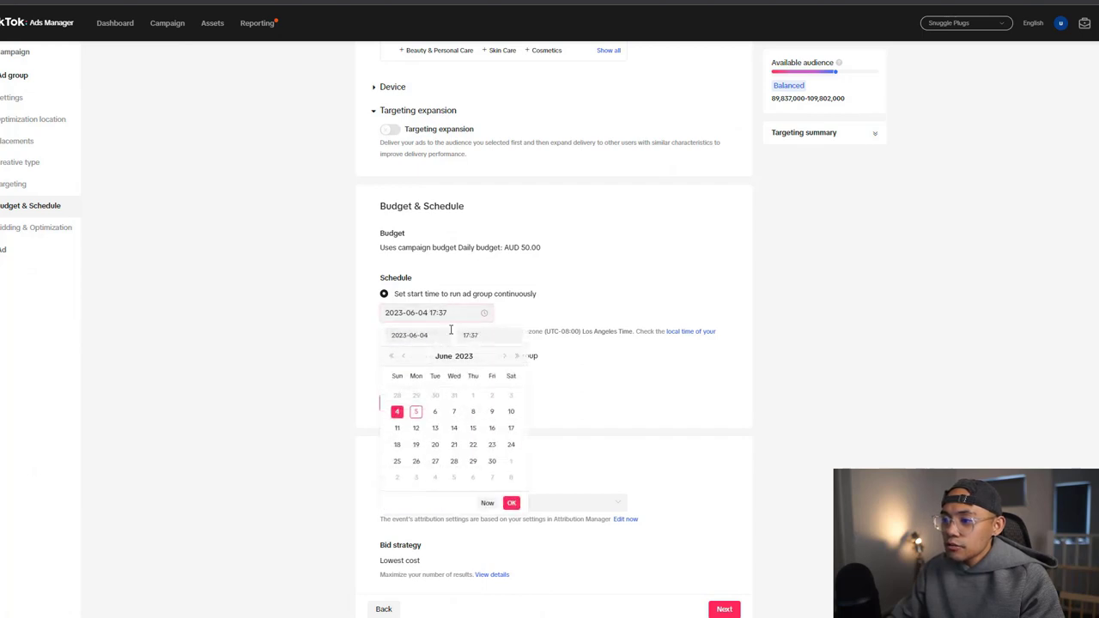
{"action": "left_click", "coordinate": [417, 413]}
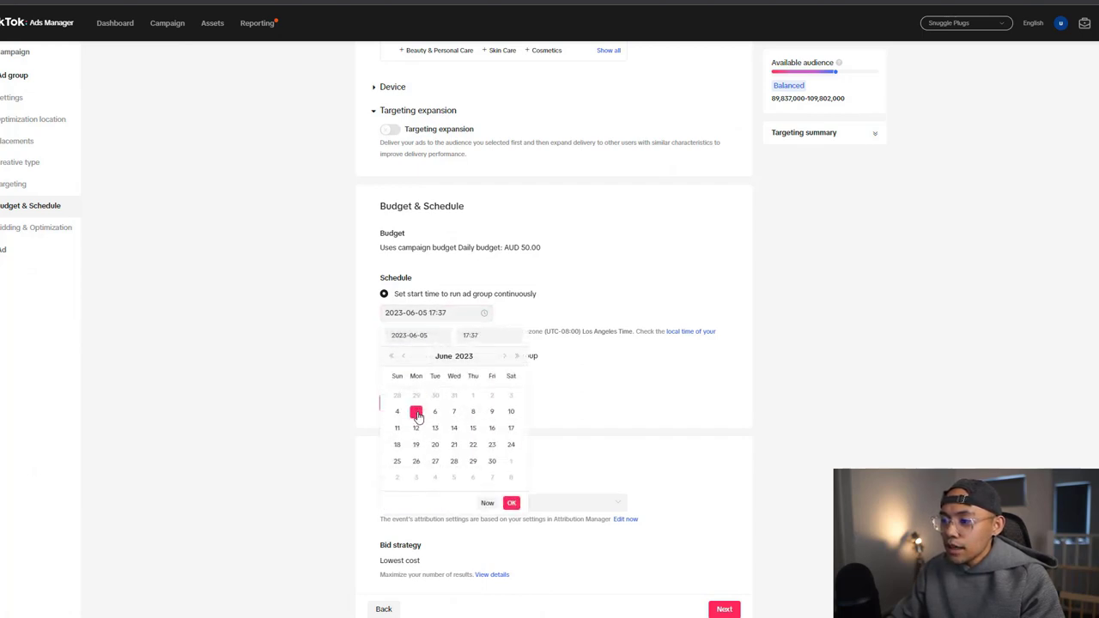
{"action": "left_click", "coordinate": [474, 338]}
{"action": "key", "text": "ctrl+a"}
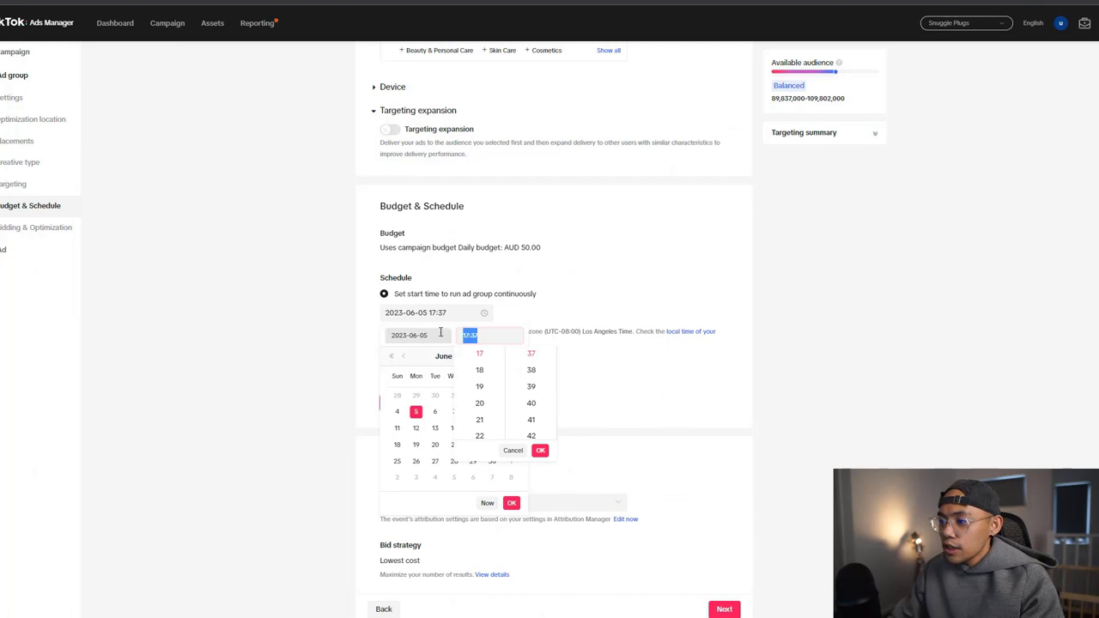
{"action": "key", "text": "BackSpace"}
{"action": "type", "text": "00:00"}
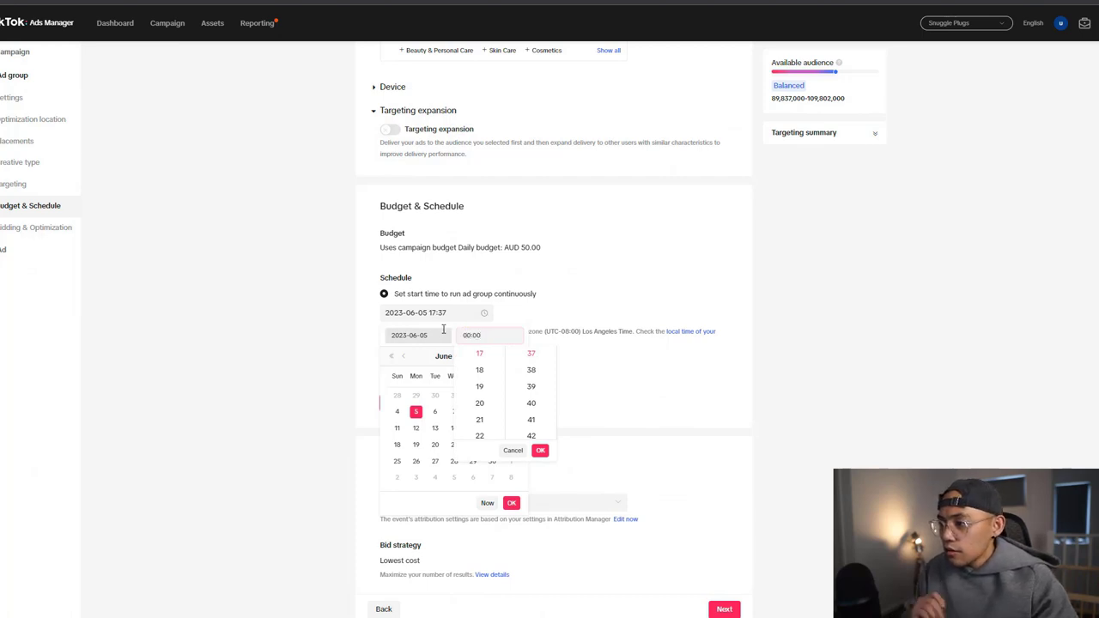
{"action": "left_click", "coordinate": [540, 450]}
{"action": "left_click", "coordinate": [511, 502]}
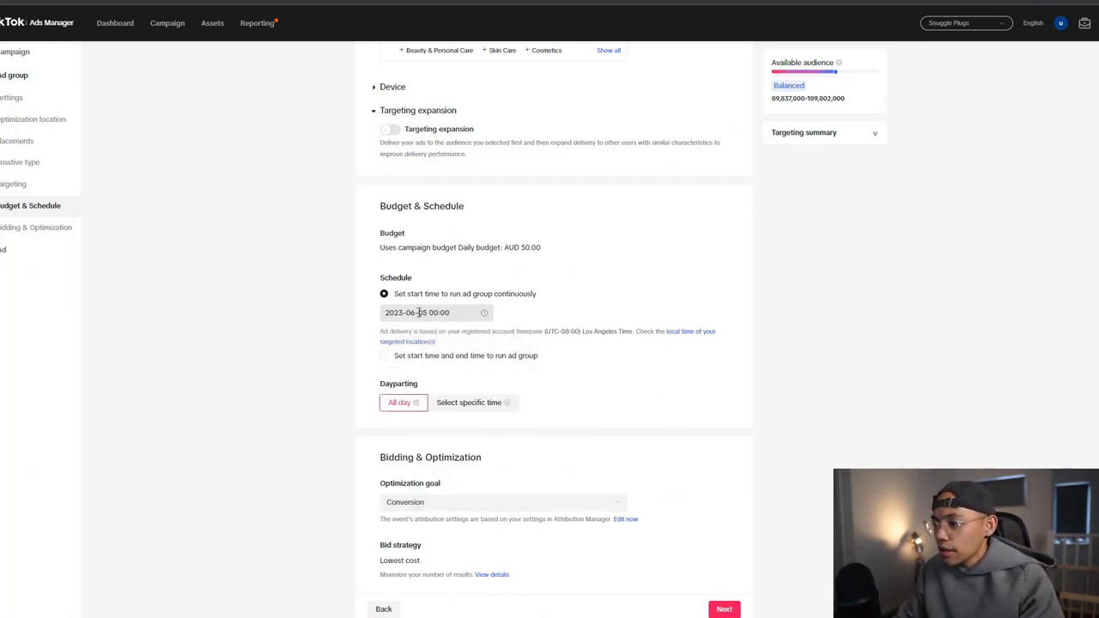
Schedule delivery only 06:00–24:00, Monday through Sunday
{"action": "left_click", "coordinate": [462, 405]}
{"action": "scroll", "coordinate": [468, 378], "scroll_direction": "down", "scroll_amount": 1}
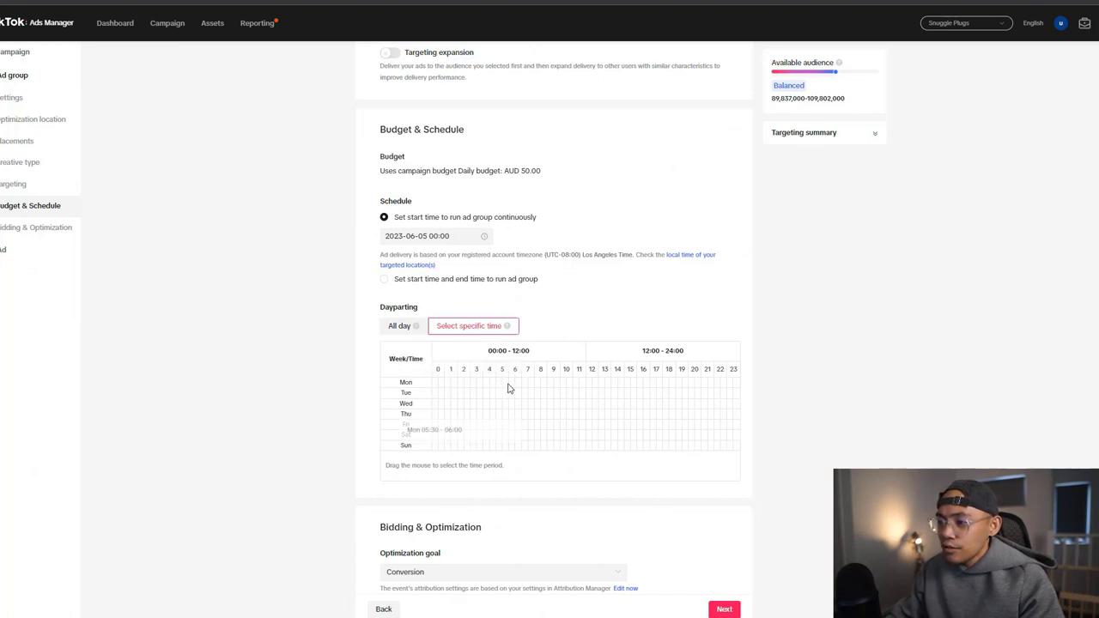
{"action": "left_click_drag", "start_coordinate": [514, 388], "coordinate": [736, 453]}
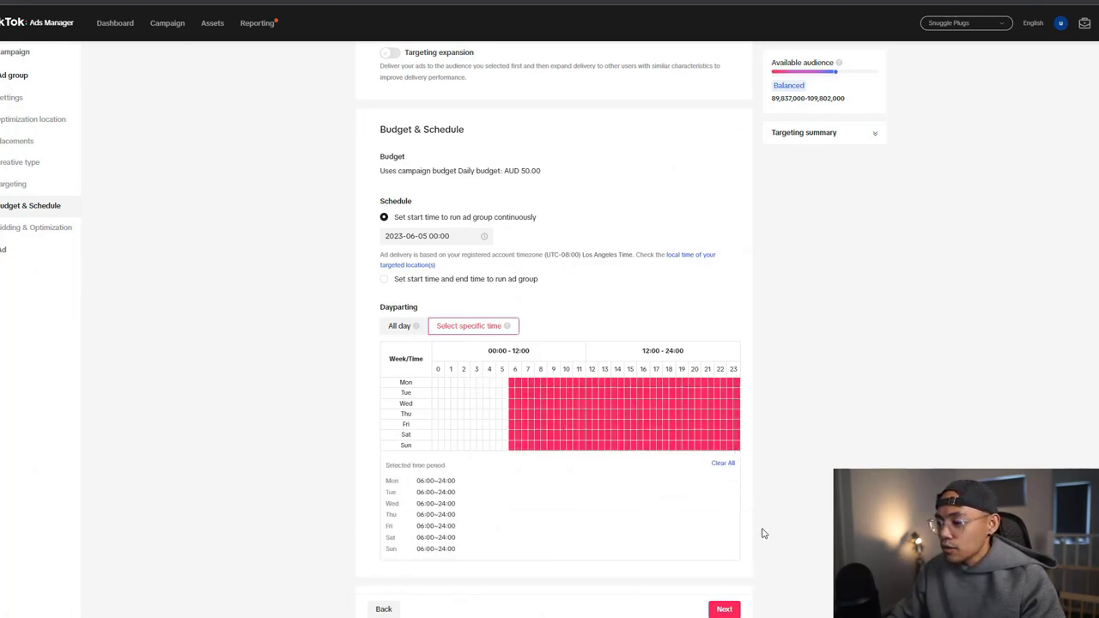
{"action": "scroll", "coordinate": [766, 521], "scroll_direction": "down", "scroll_amount": 3}
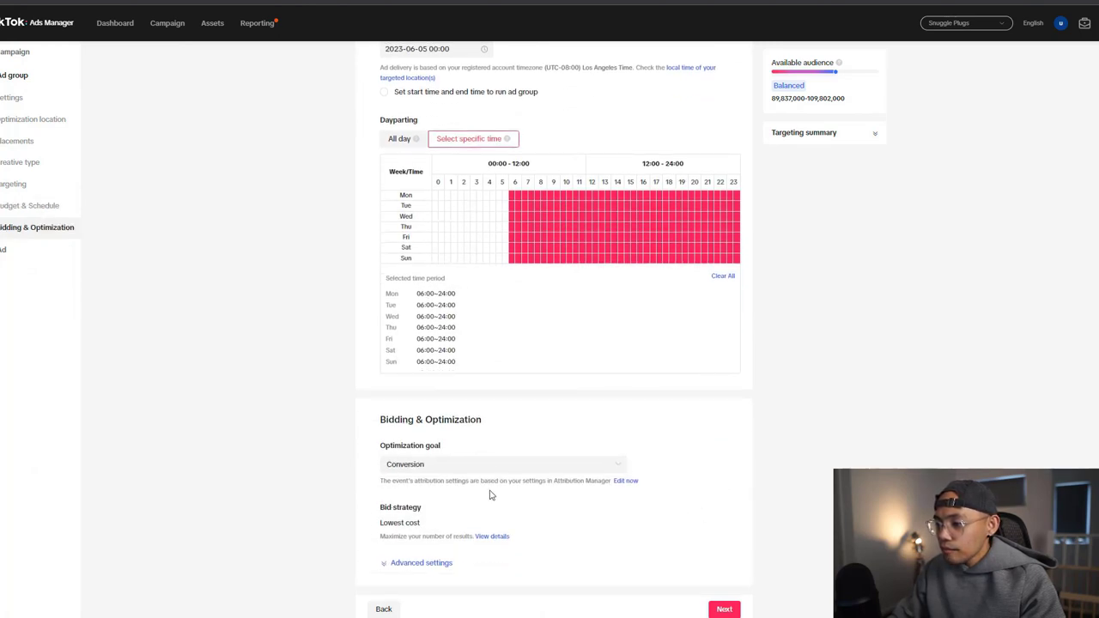
Continue to the ad step and set the cropped SnugglePlug logo as the identity avatar
{"action": "left_click", "coordinate": [724, 609]}
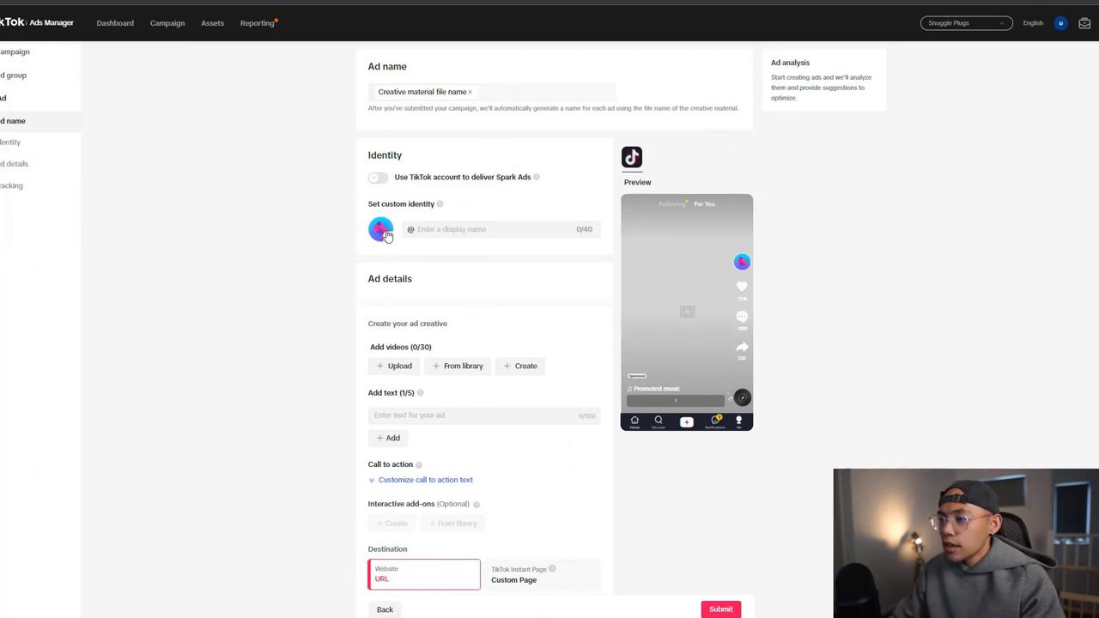
{"action": "left_click", "coordinate": [383, 230]}
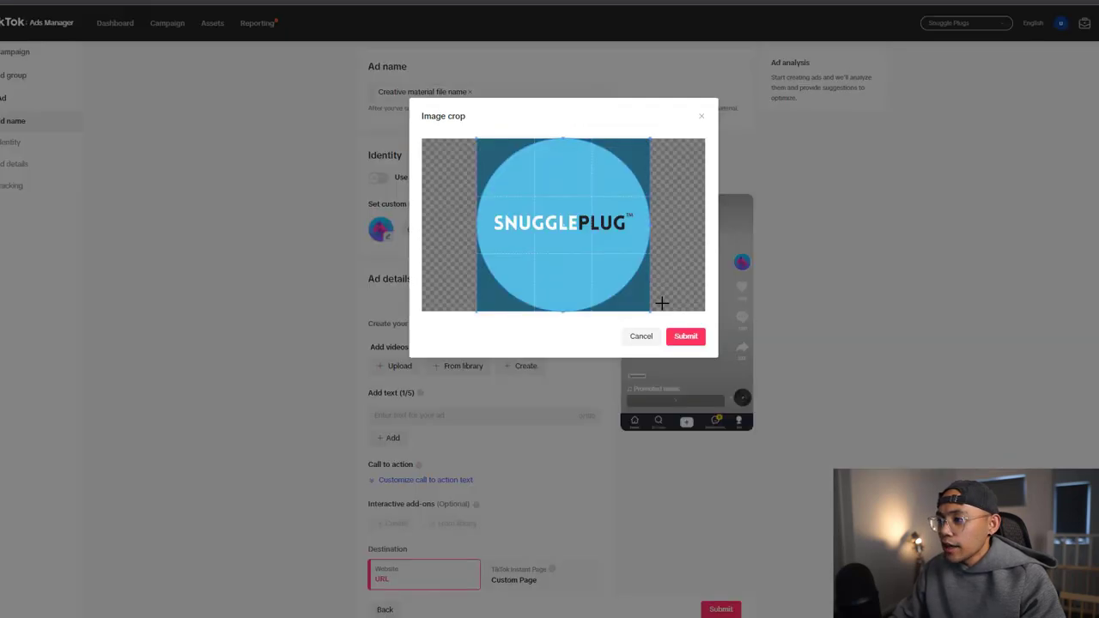
{"action": "left_click_drag", "start_coordinate": [650, 311], "coordinate": [634, 292]}
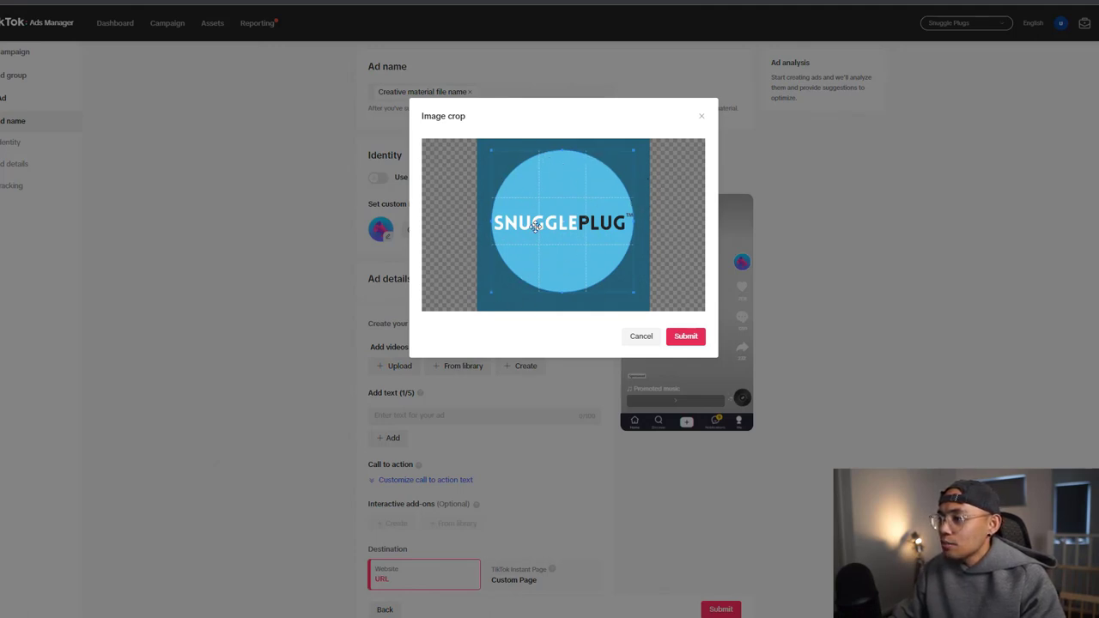
{"action": "left_click", "coordinate": [684, 335]}
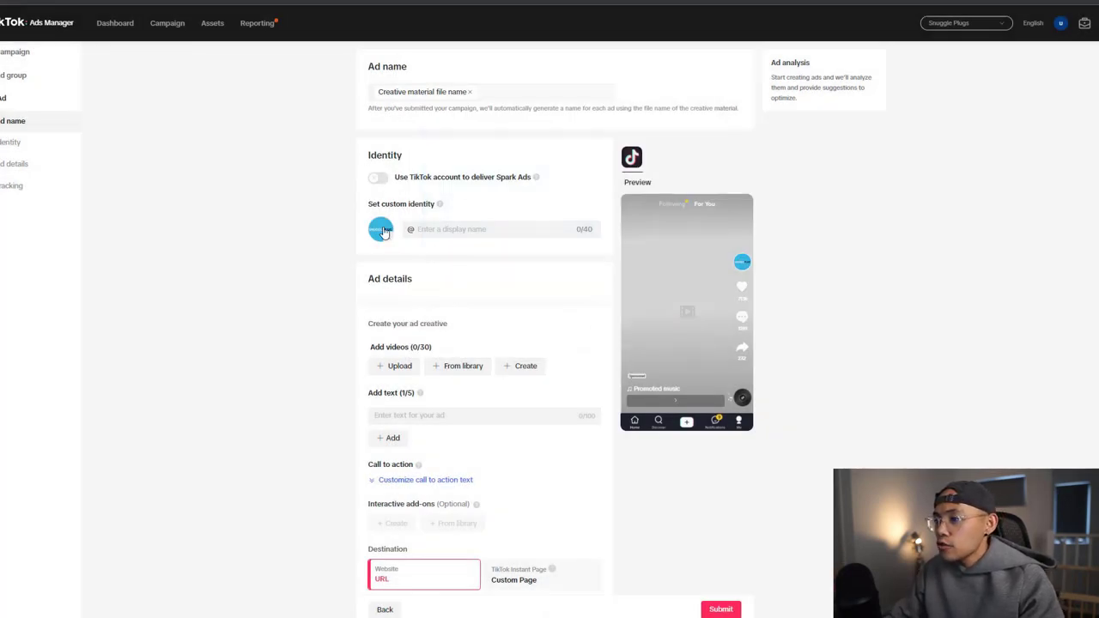
Enter 'SnugglePlug' as the identity display name
{"action": "left_click", "coordinate": [483, 234]}
{"action": "type", "text": "SnugglePlug"}
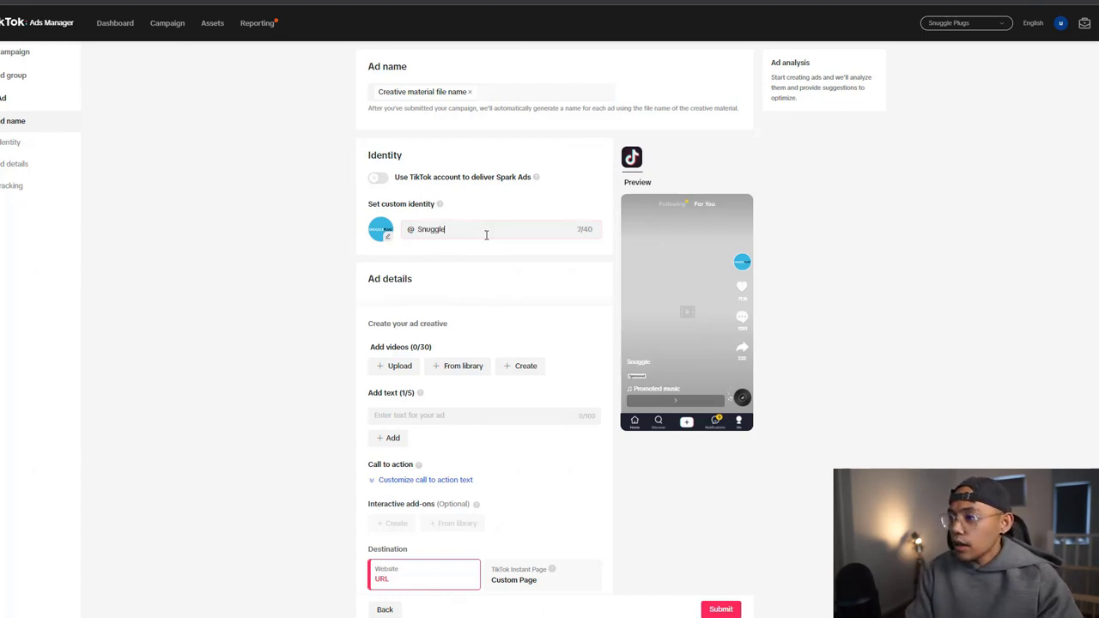
{"action": "left_click", "coordinate": [320, 359]}
Add the Anti Noise Earplugs 1.1.mp4 video from the library to the ad
{"action": "scroll", "coordinate": [322, 361], "scroll_direction": "down", "scroll_amount": 1}
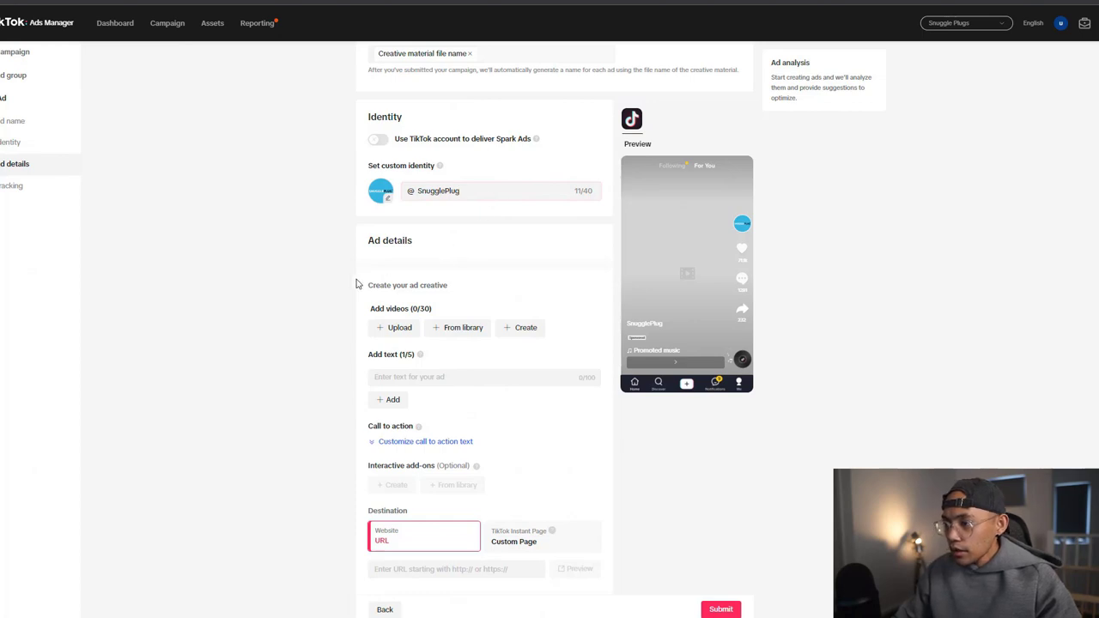
{"action": "scroll", "coordinate": [352, 301], "scroll_direction": "down", "scroll_amount": 3}
{"action": "left_click", "coordinate": [400, 214]}
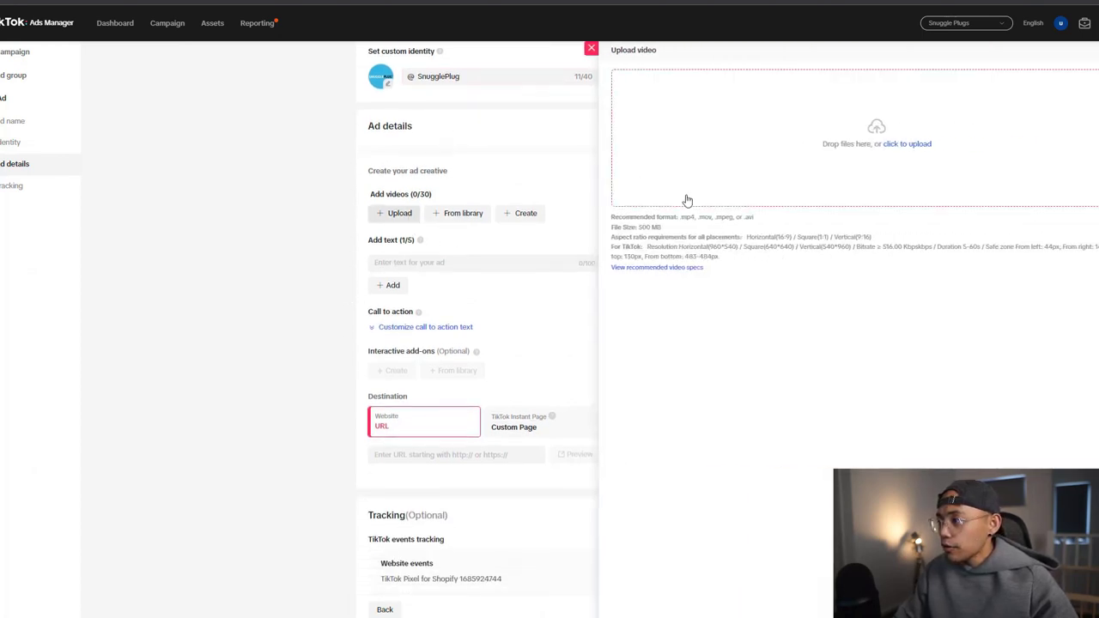
{"action": "left_click", "coordinate": [447, 219]}
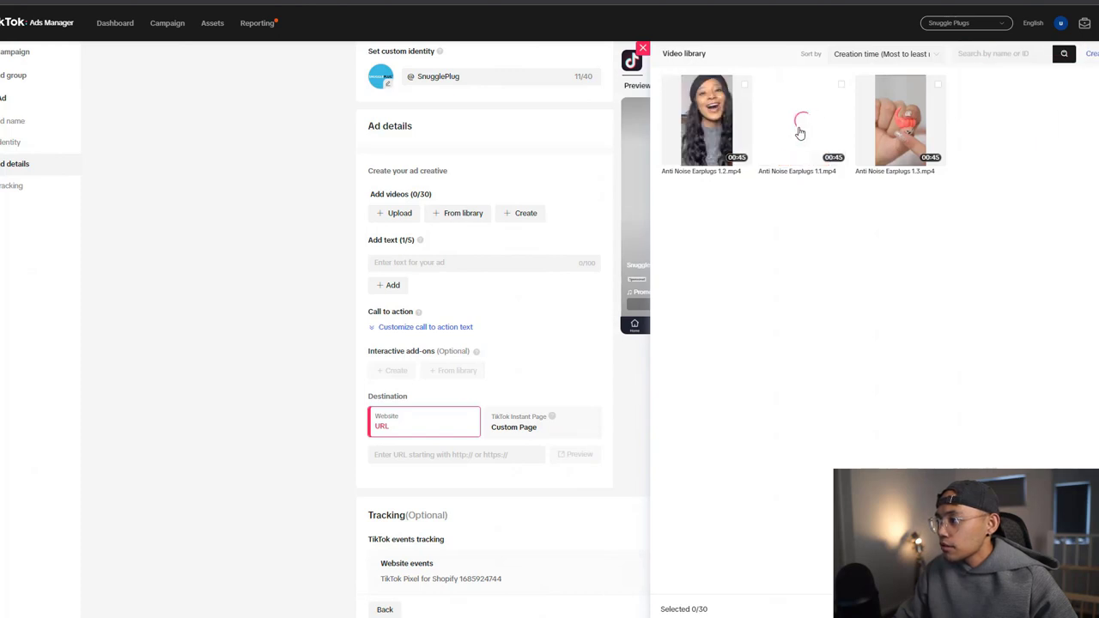
{"action": "left_click", "coordinate": [798, 135]}
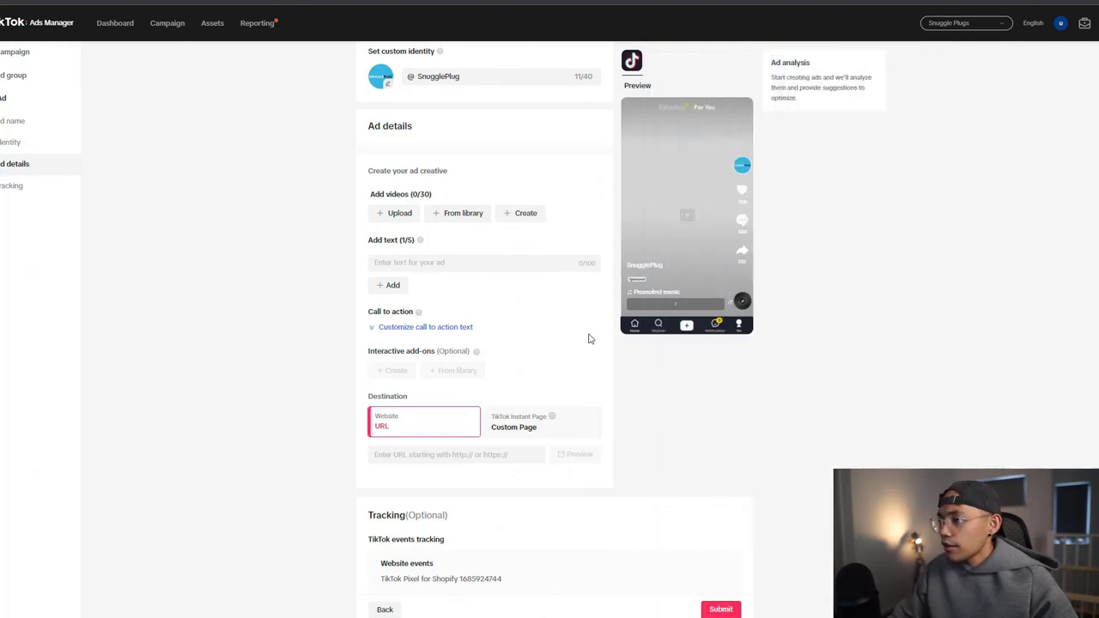
{"action": "left_click", "coordinate": [447, 321]}
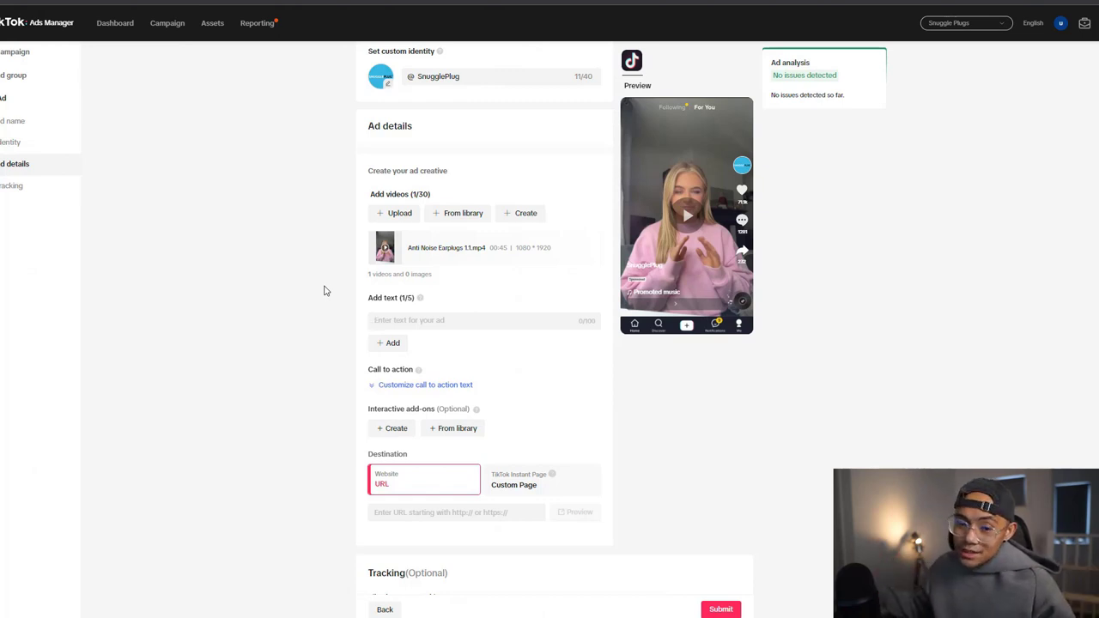
Enter ad texts 'Buy One Get One Free Today! Limited Time' and '50% Off Today! Free shipping Limited Time'
{"action": "type", "text": "Buy One Get One Free Today! Li"}
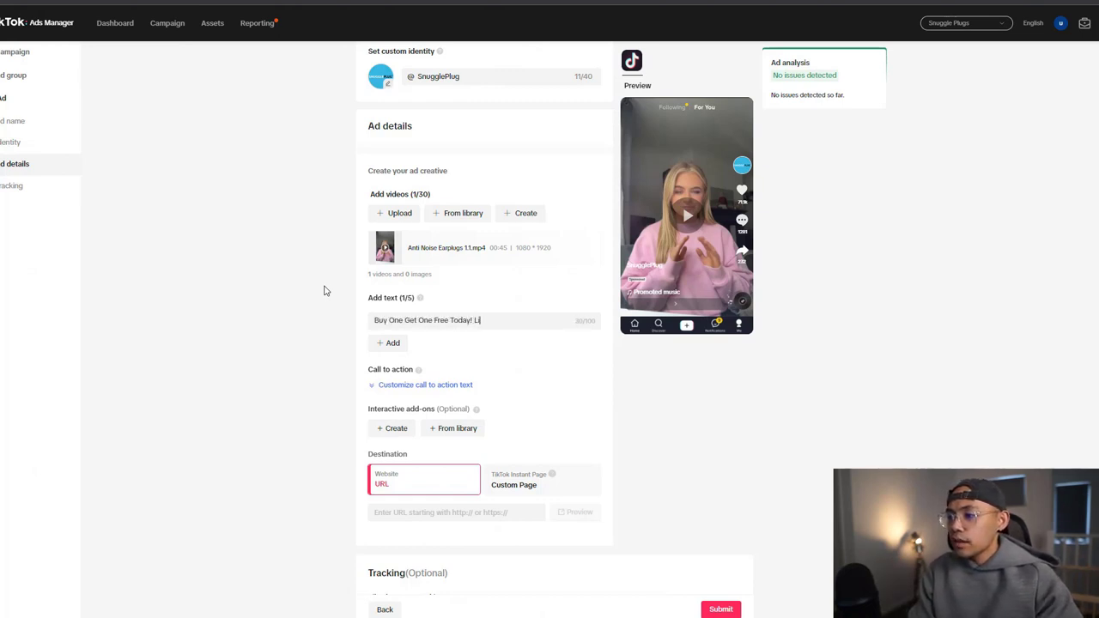
{"action": "left_click", "coordinate": [374, 342]}
{"action": "type", "text": "50"}
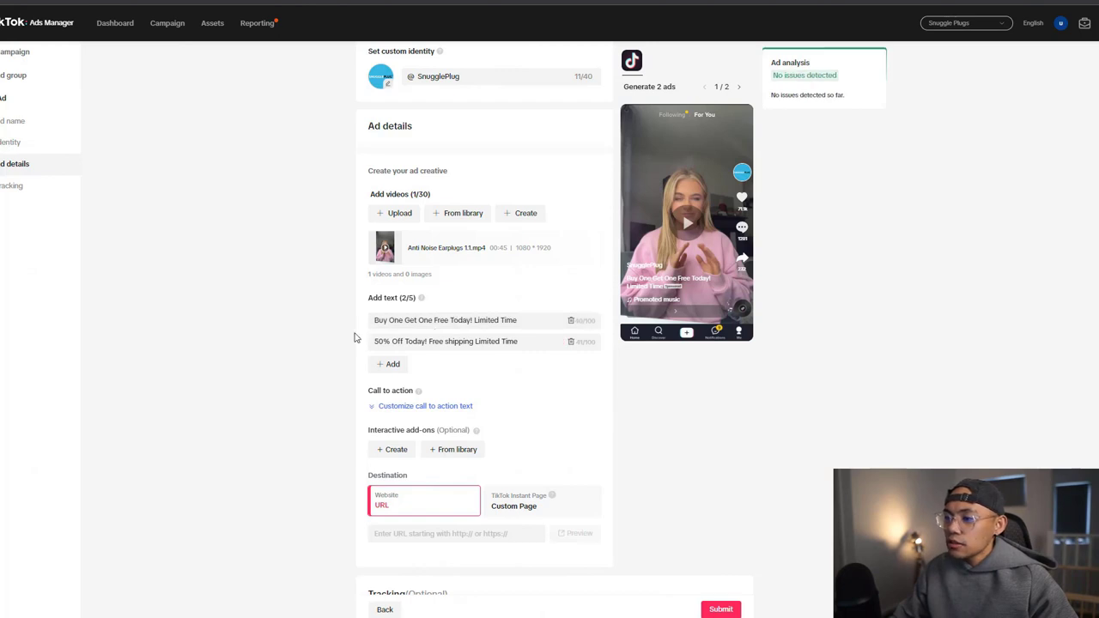
{"action": "scroll", "coordinate": [291, 404], "scroll_direction": "down", "scroll_amount": 2}
{"action": "left_click", "coordinate": [453, 344]}
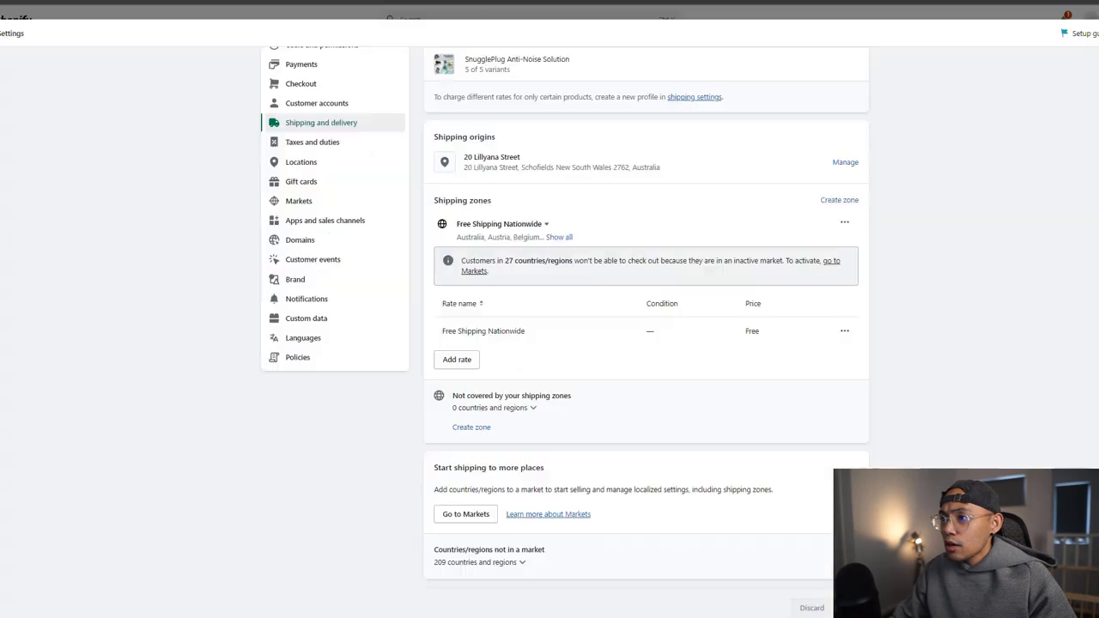
Open the SnugglePlug Anti-Noise Solution product's storefront page in Shopify and copy its URL
{"action": "left_click", "coordinate": [172, 15]}
{"action": "left_click", "coordinate": [26, 82]}
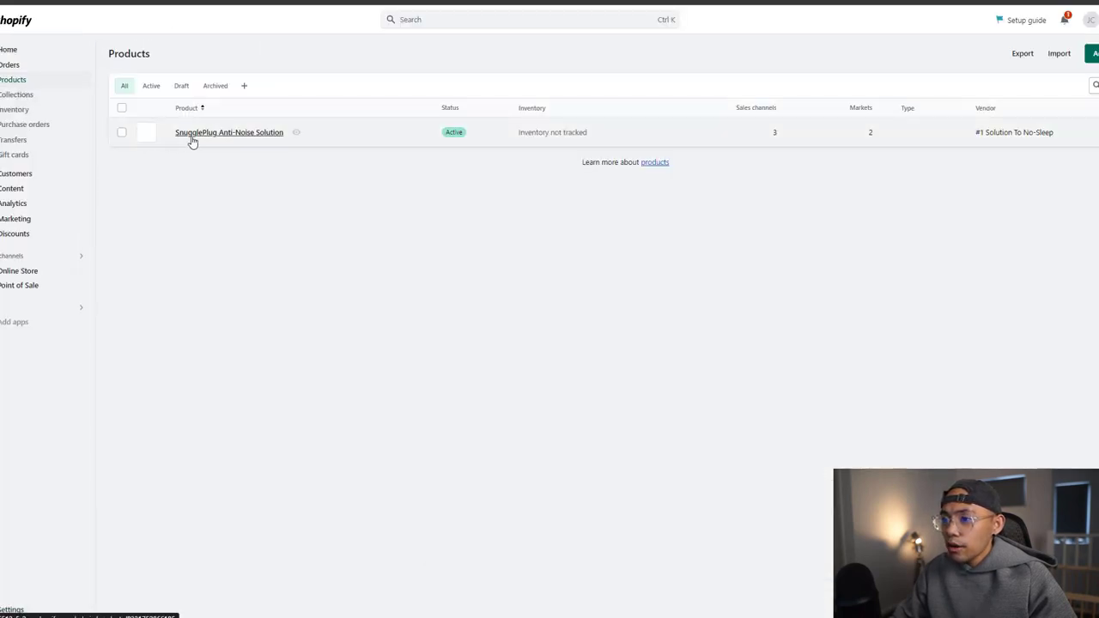
{"action": "left_click", "coordinate": [235, 137]}
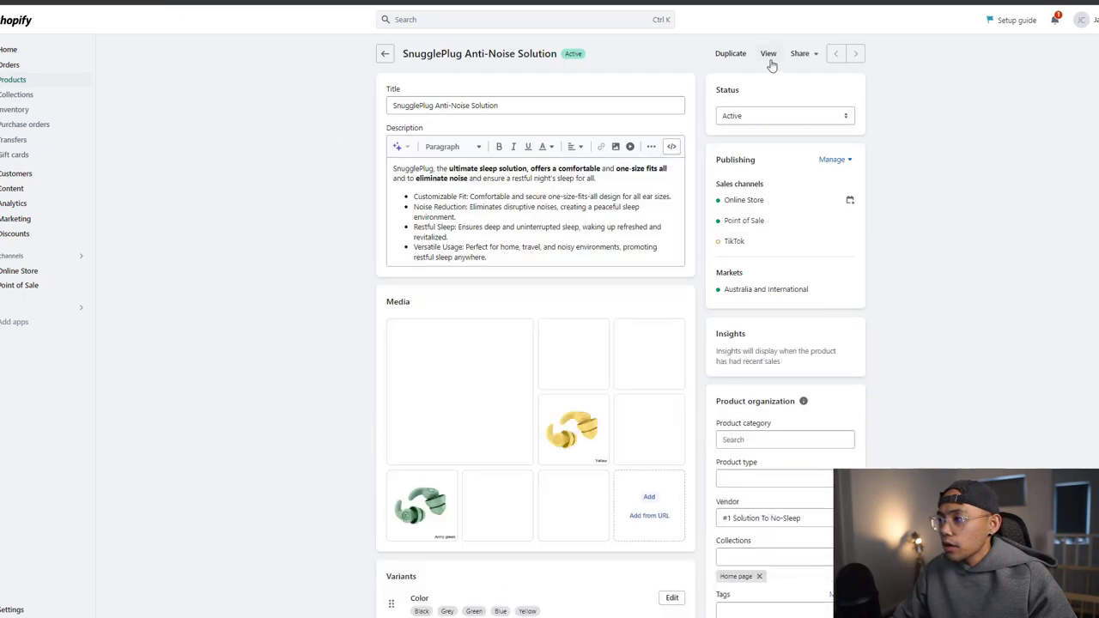
{"action": "left_click", "coordinate": [770, 67]}
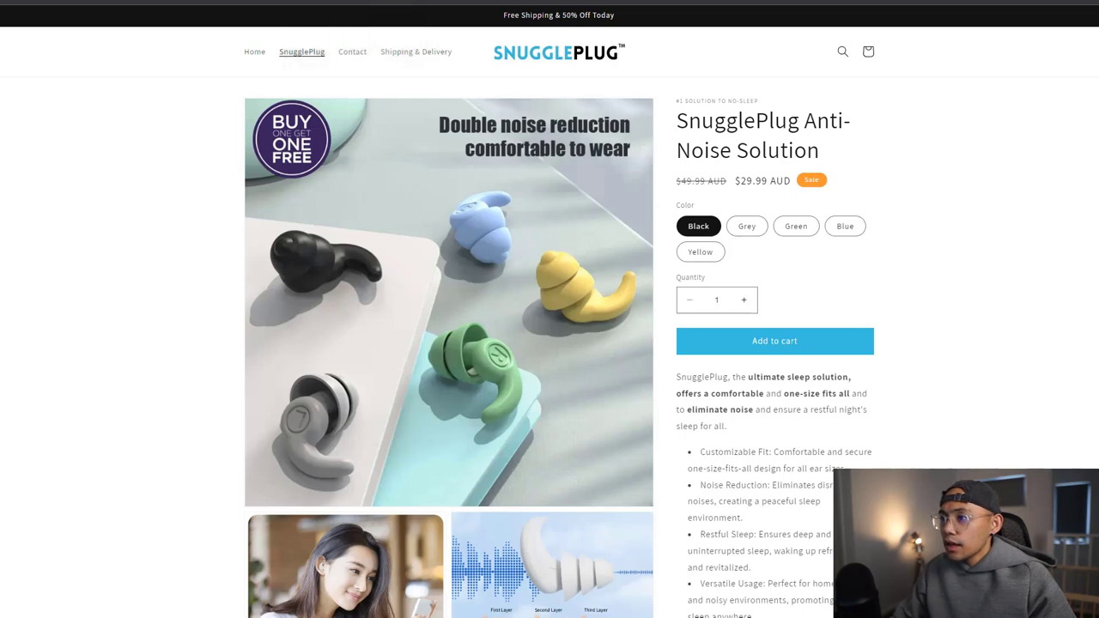
{"action": "key", "text": "ctrl+w"}
Paste the SnugglePlug product URL as the destination, submit the ad, and dismiss the not-approved notice
{"action": "left_click", "coordinate": [477, 341]}
{"action": "key", "text": "ctrl+v"}
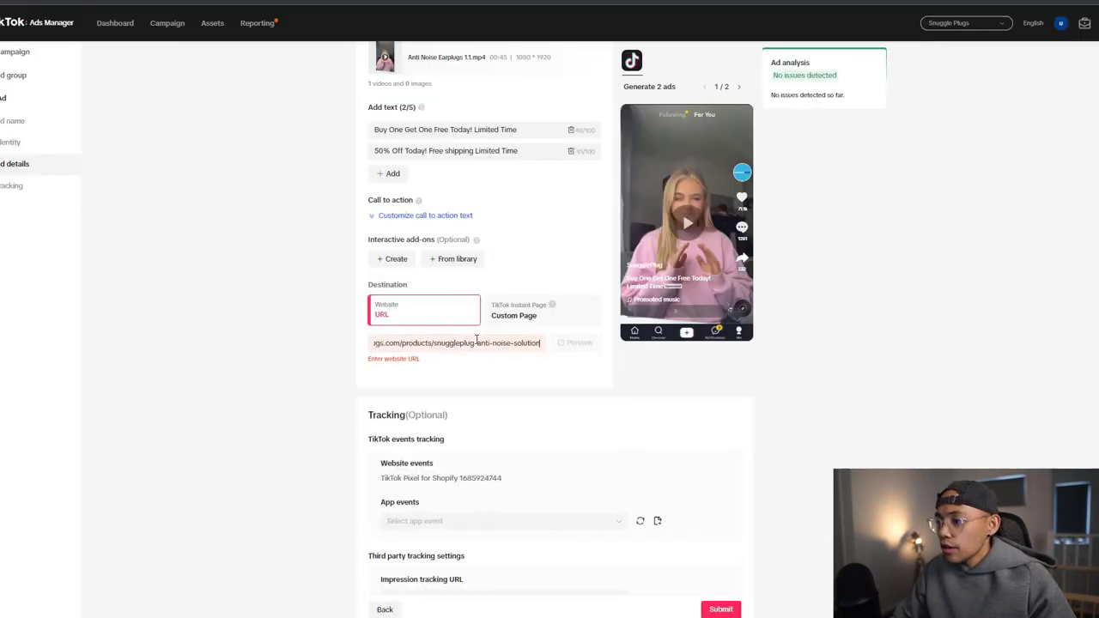
{"action": "left_click", "coordinate": [355, 354]}
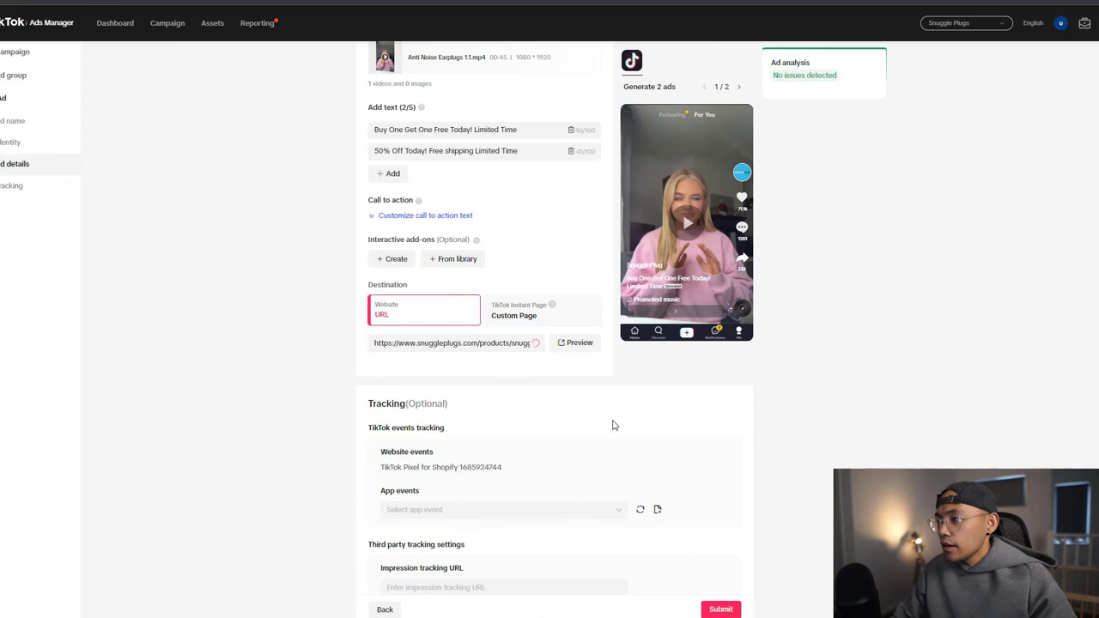
{"action": "scroll", "coordinate": [871, 351], "scroll_direction": "up", "scroll_amount": 5}
{"action": "scroll", "coordinate": [833, 344], "scroll_direction": "down", "scroll_amount": 7}
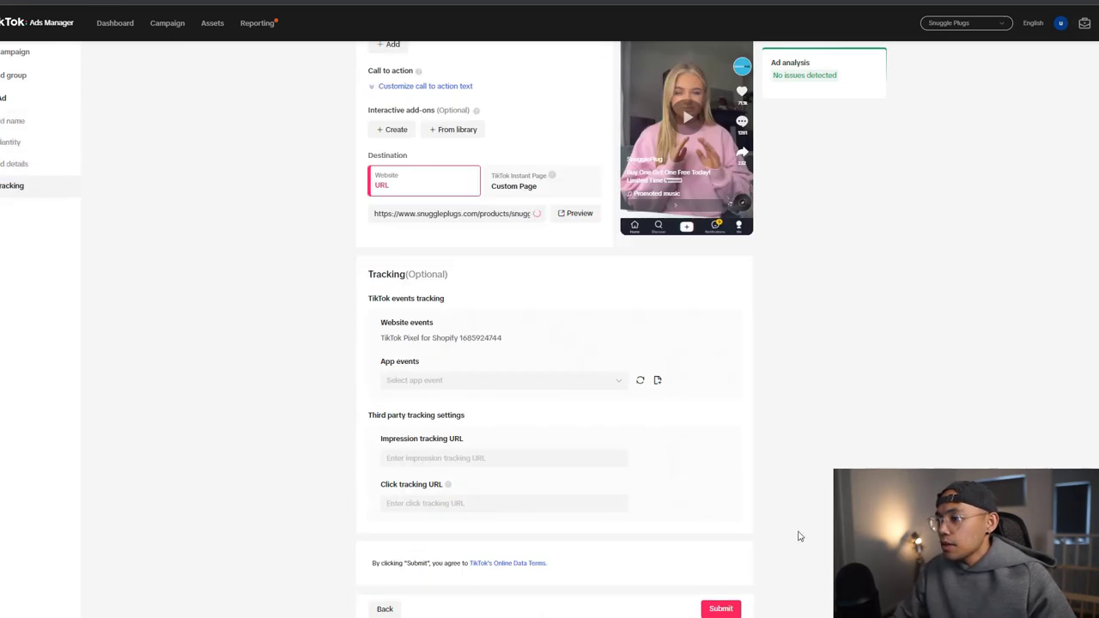
{"action": "left_click", "coordinate": [721, 609]}
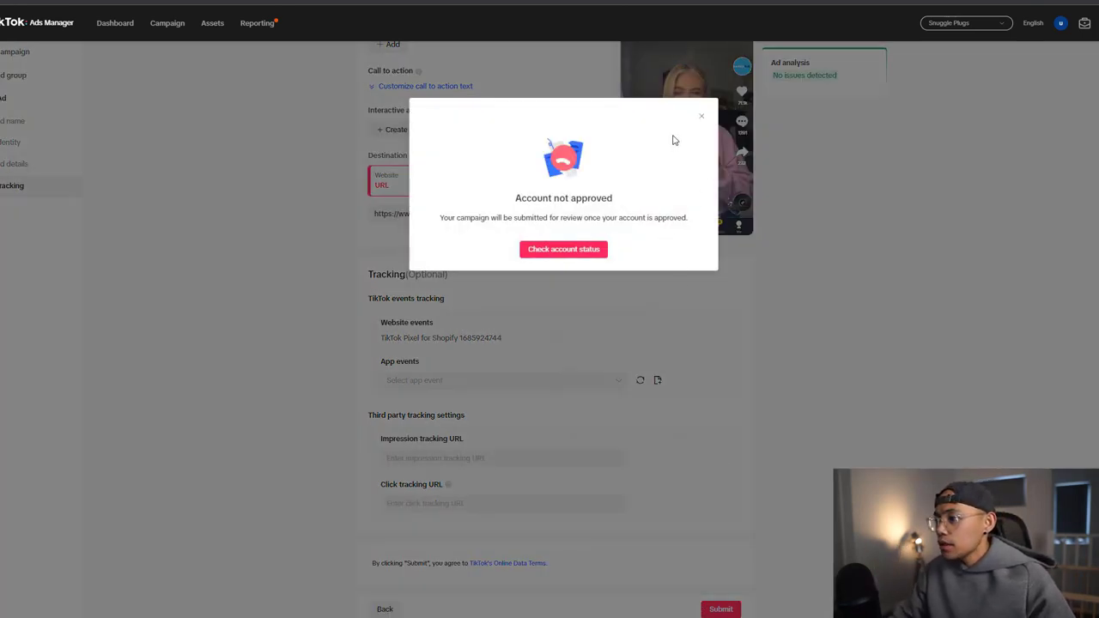
{"action": "left_click_drag", "start_coordinate": [513, 199], "coordinate": [612, 194]}
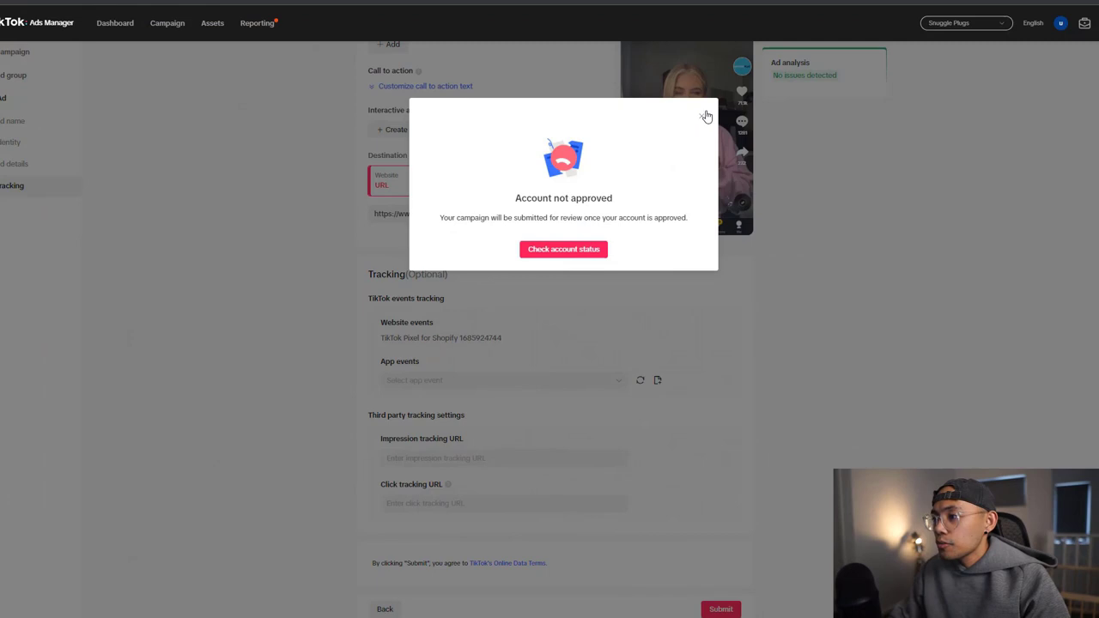
{"action": "left_click", "coordinate": [703, 115]}
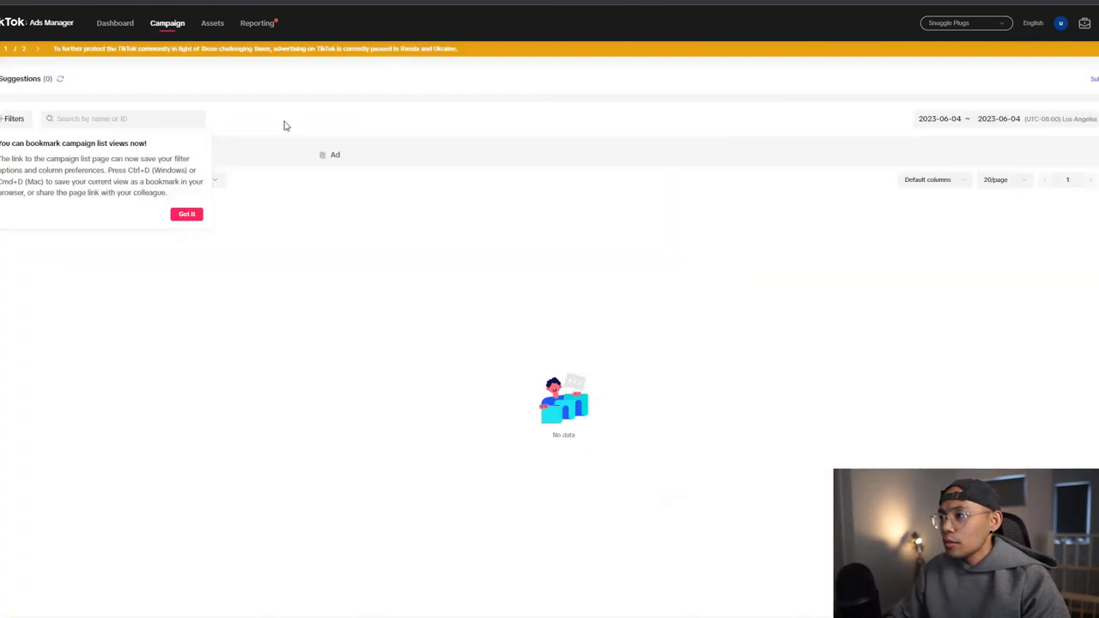
In custom columns, remove Ad group ID, Bid, Ad scheduling, Ad Group Name, Ad ID and Total cost
{"action": "left_click", "coordinate": [188, 215]}
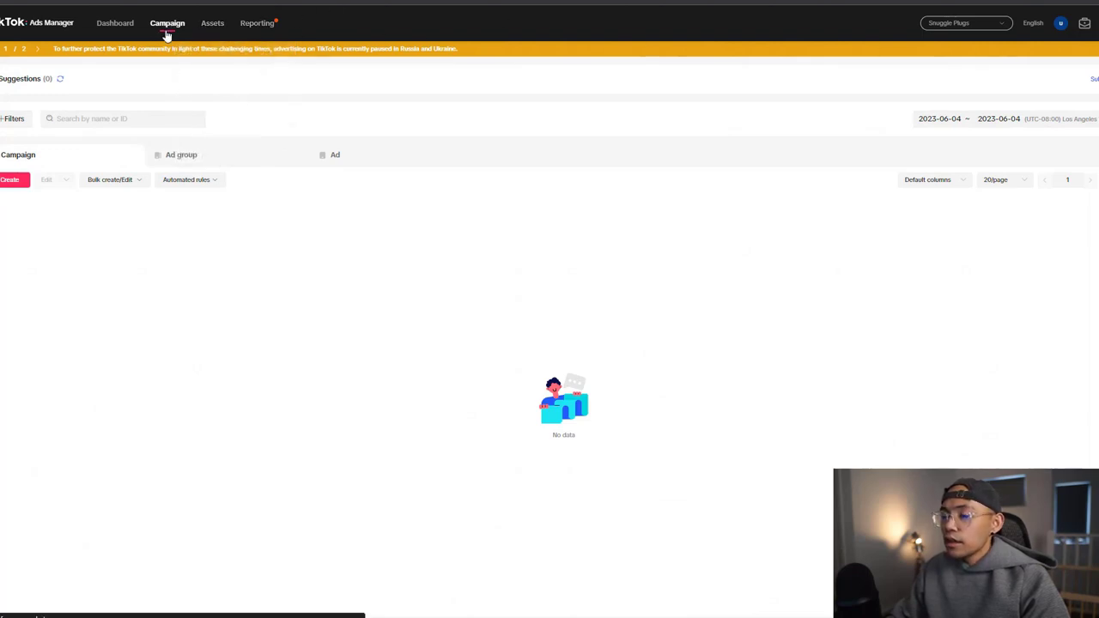
{"action": "left_click", "coordinate": [940, 183]}
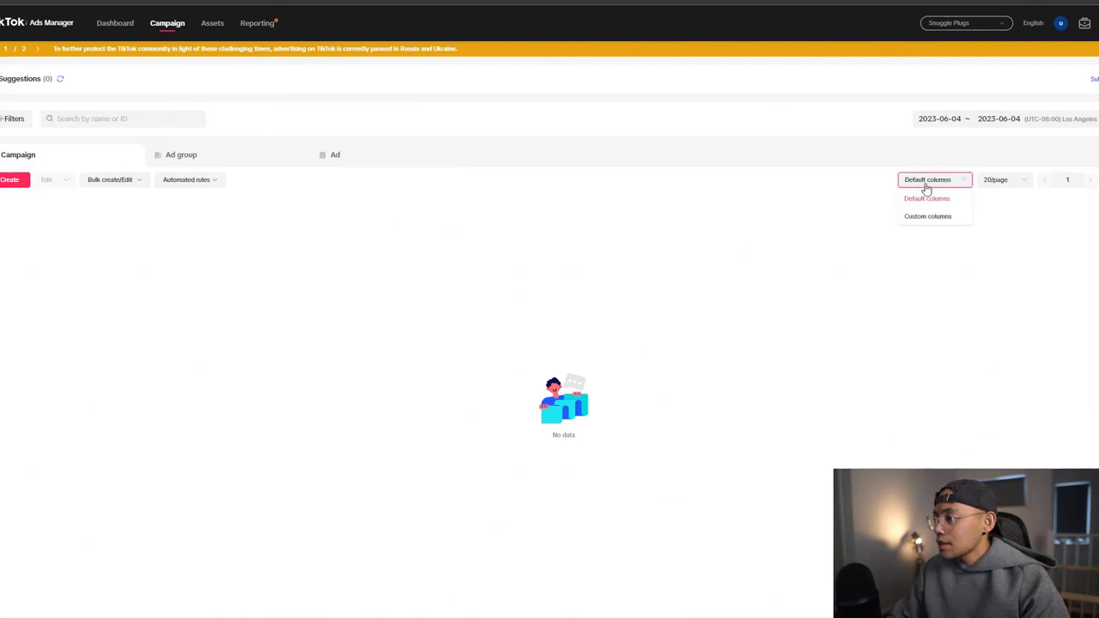
{"action": "left_click", "coordinate": [929, 217]}
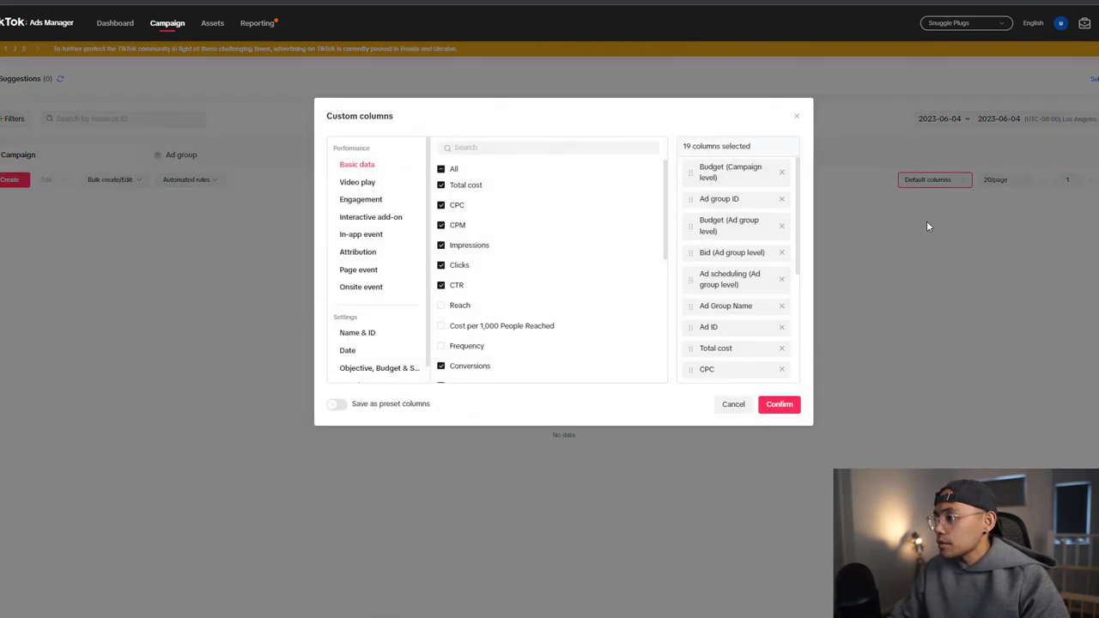
{"action": "left_click", "coordinate": [782, 202]}
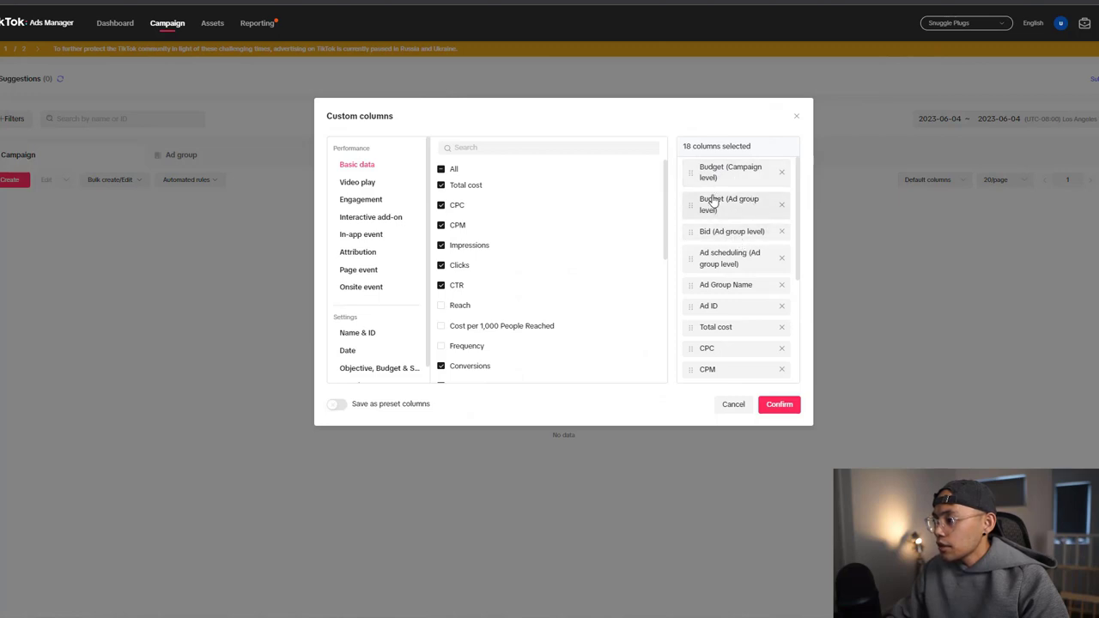
{"action": "left_click", "coordinate": [783, 233]}
{"action": "left_click", "coordinate": [782, 239]}
{"action": "left_click", "coordinate": [782, 234]}
{"action": "left_click", "coordinate": [782, 233]}
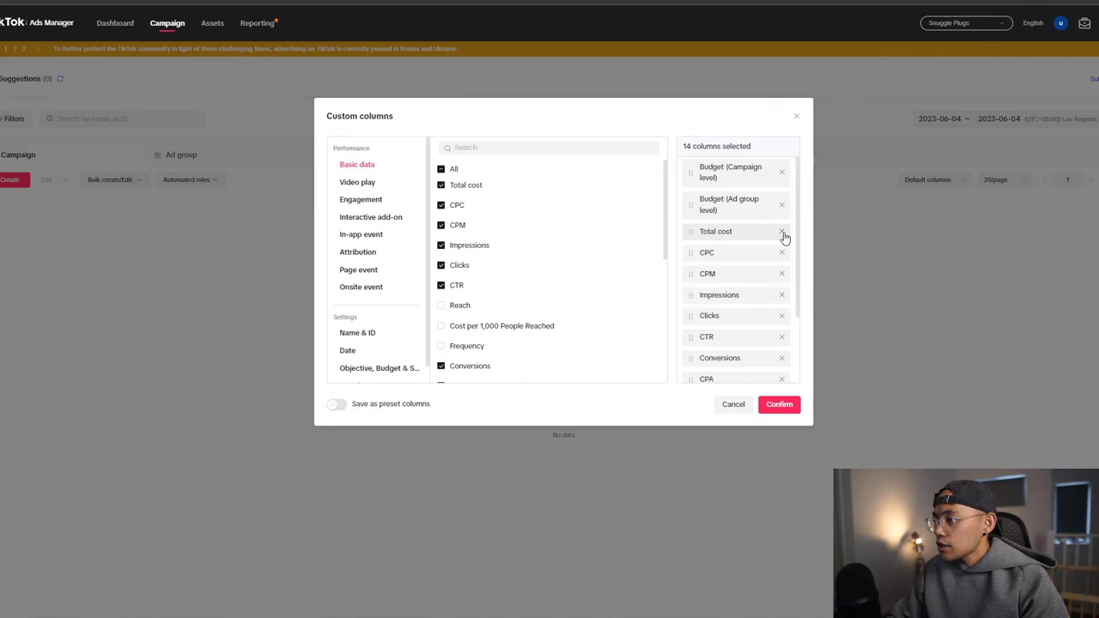
{"action": "left_click", "coordinate": [782, 232]}
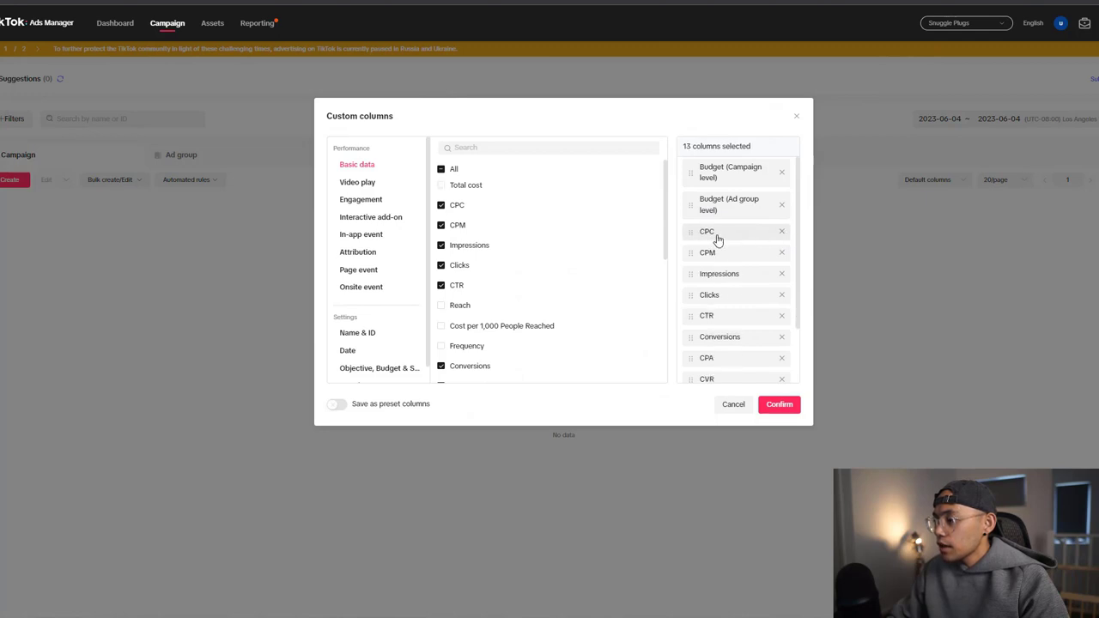
Remove the Impressions, Clicks, Conversions, CPA, Result, Cost per result and Result rate columns
{"action": "left_click", "coordinate": [782, 274]}
{"action": "left_click", "coordinate": [781, 274]}
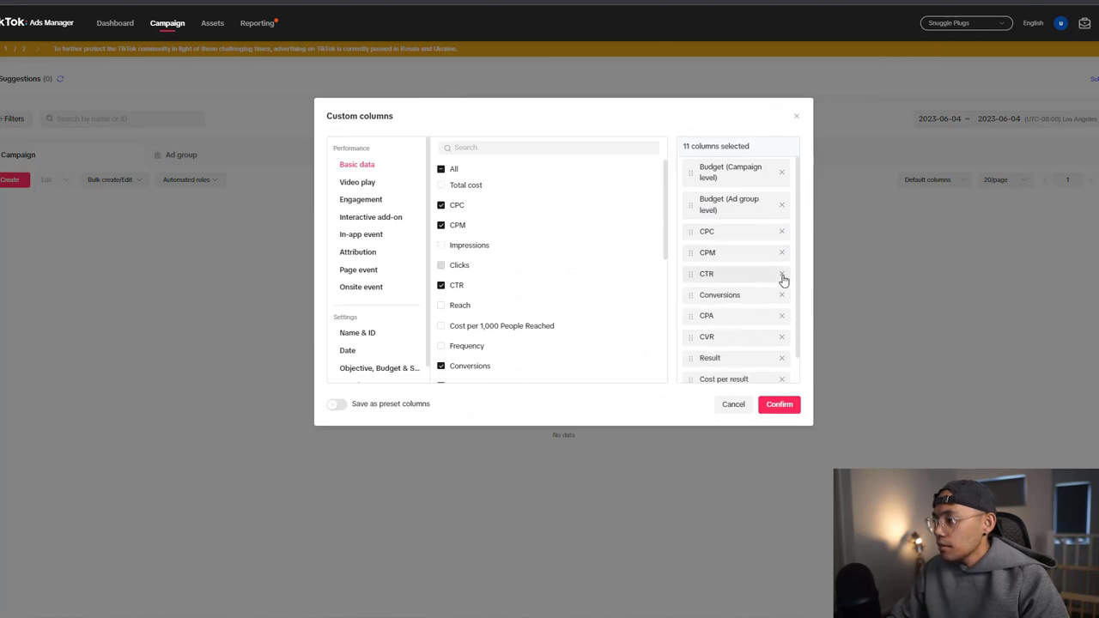
{"action": "scroll", "coordinate": [748, 292], "scroll_direction": "down", "scroll_amount": 2}
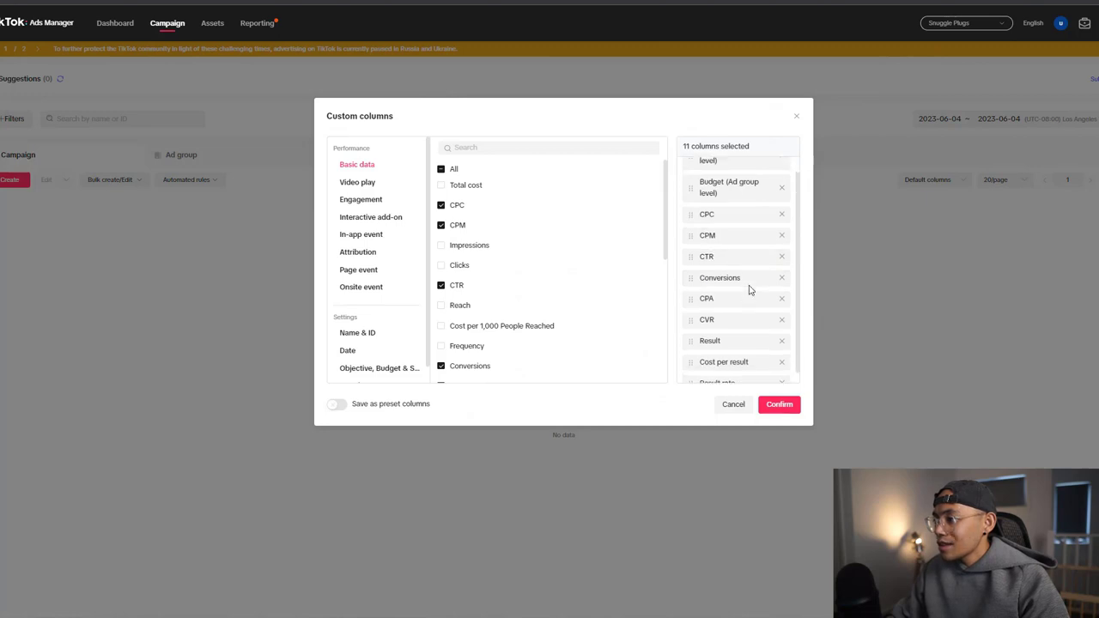
{"action": "left_click", "coordinate": [782, 268]}
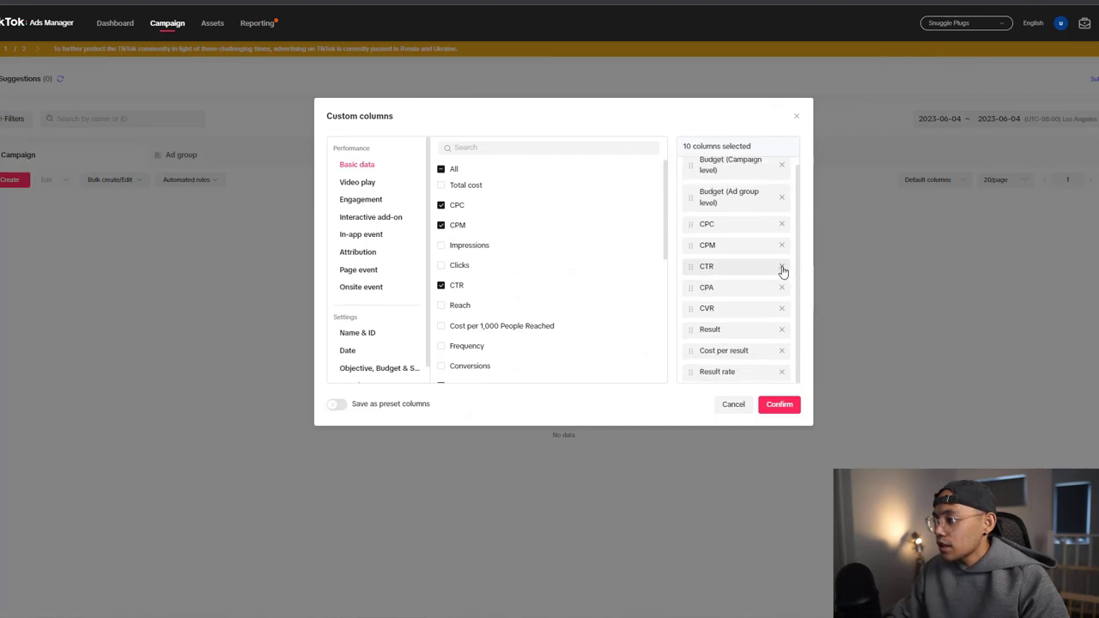
{"action": "left_click", "coordinate": [782, 289]}
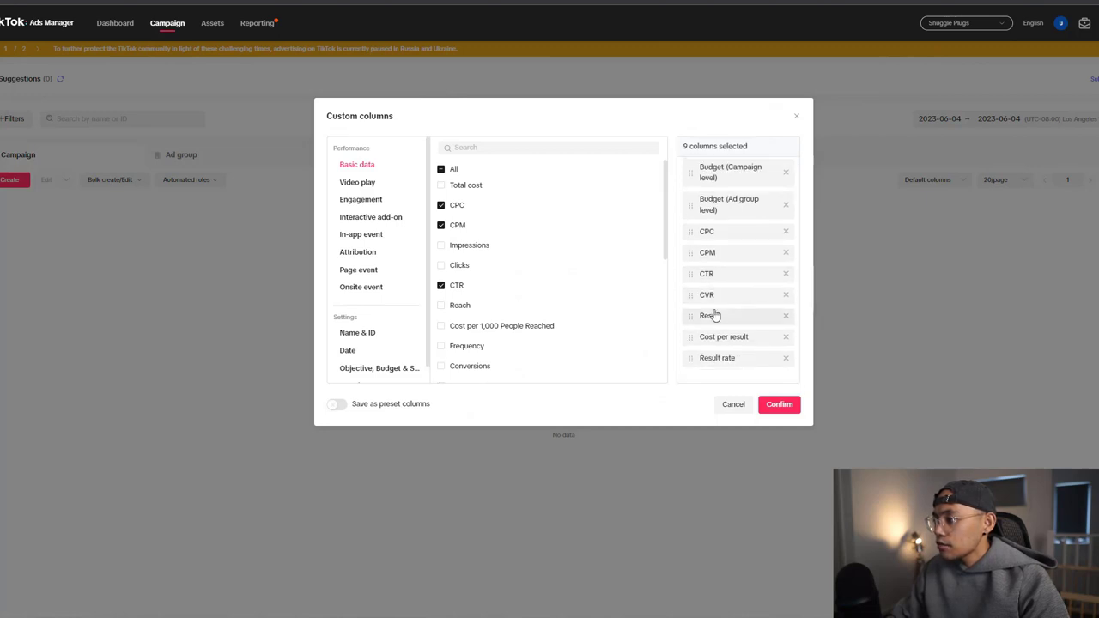
{"action": "left_click", "coordinate": [784, 318]}
{"action": "left_click", "coordinate": [785, 318]}
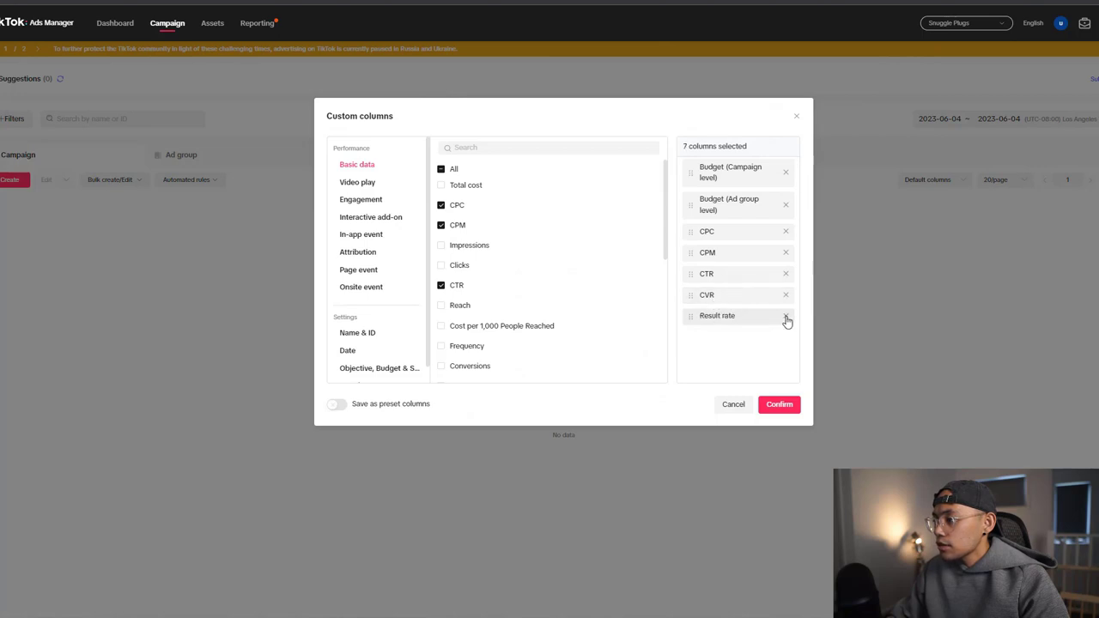
{"action": "left_click", "coordinate": [786, 317]}
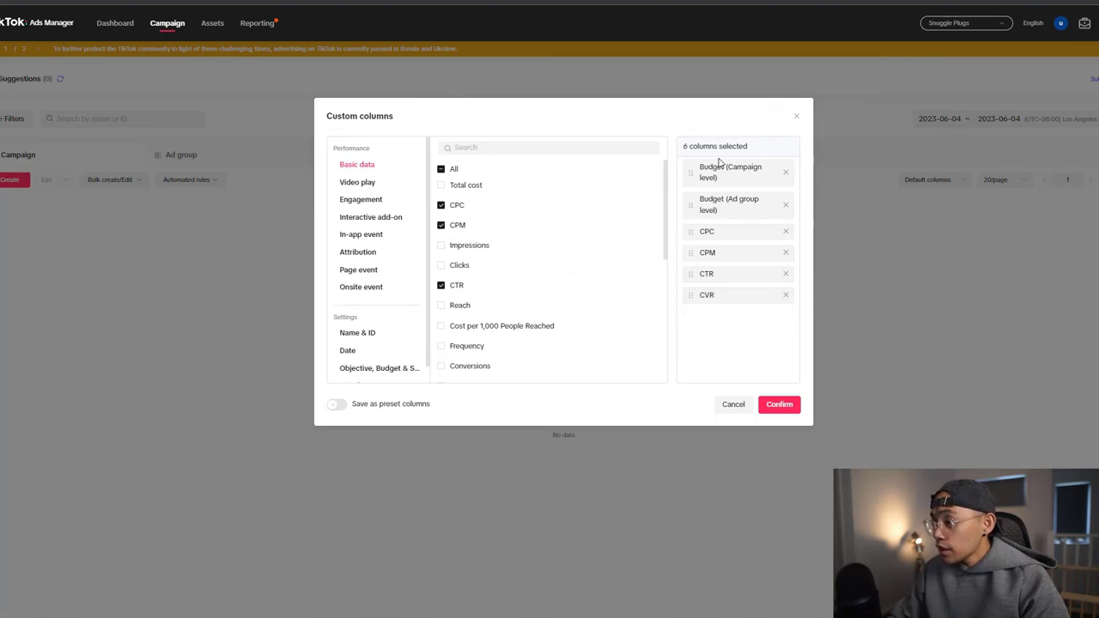
Add page event columns: view content, add-to-cart, initiate checkout, complete payment, its cost, value and ROAS
{"action": "left_click", "coordinate": [361, 272]}
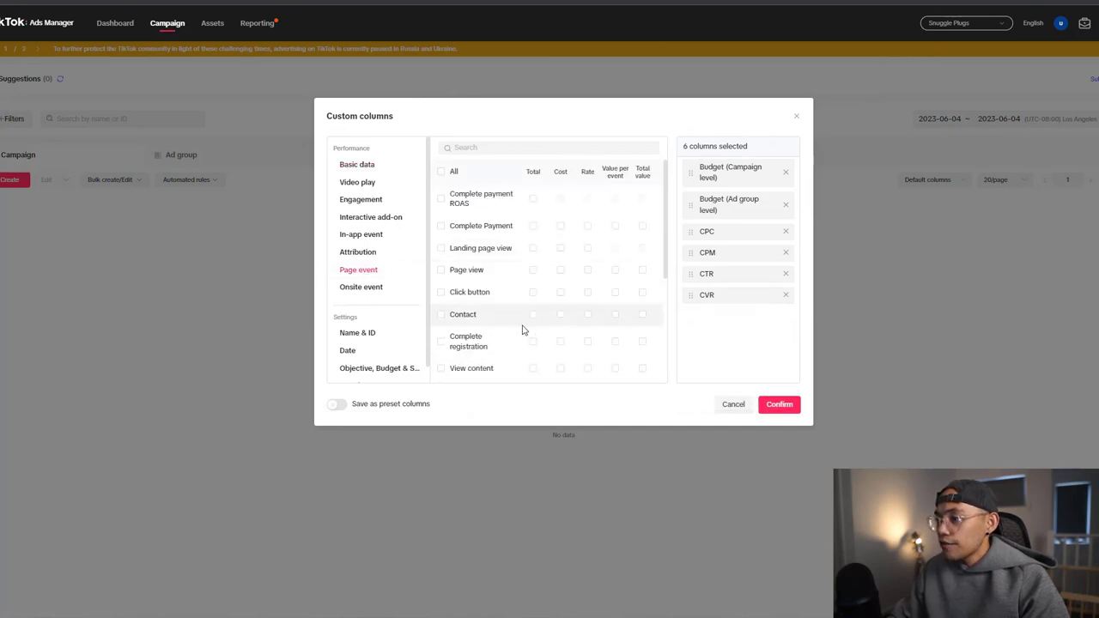
{"action": "left_click", "coordinate": [533, 369]}
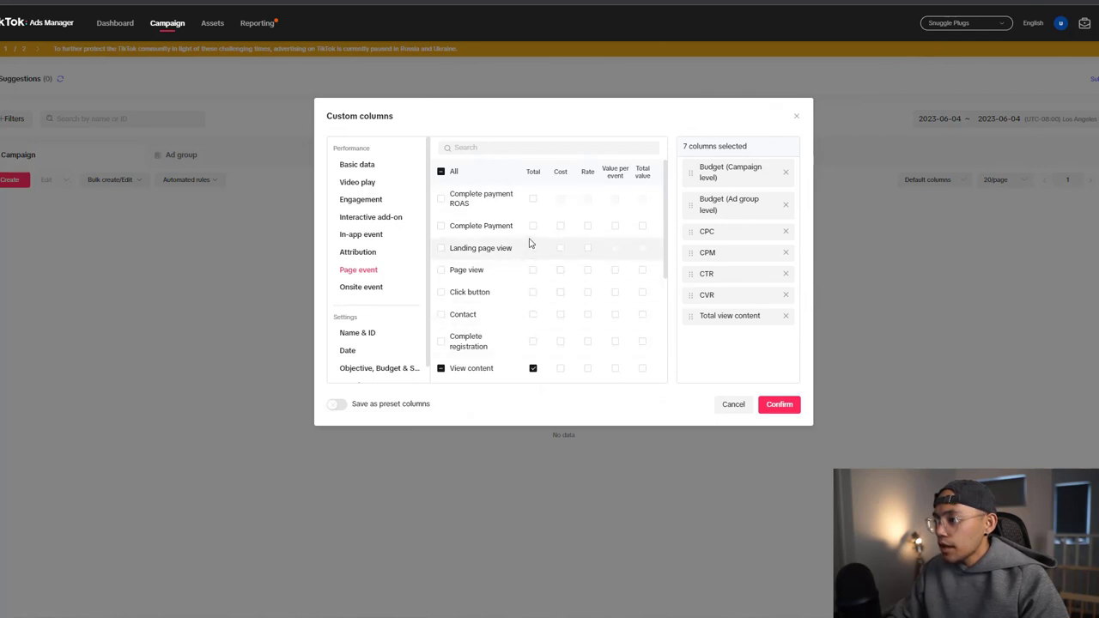
{"action": "scroll", "coordinate": [532, 322], "scroll_direction": "down", "scroll_amount": 2}
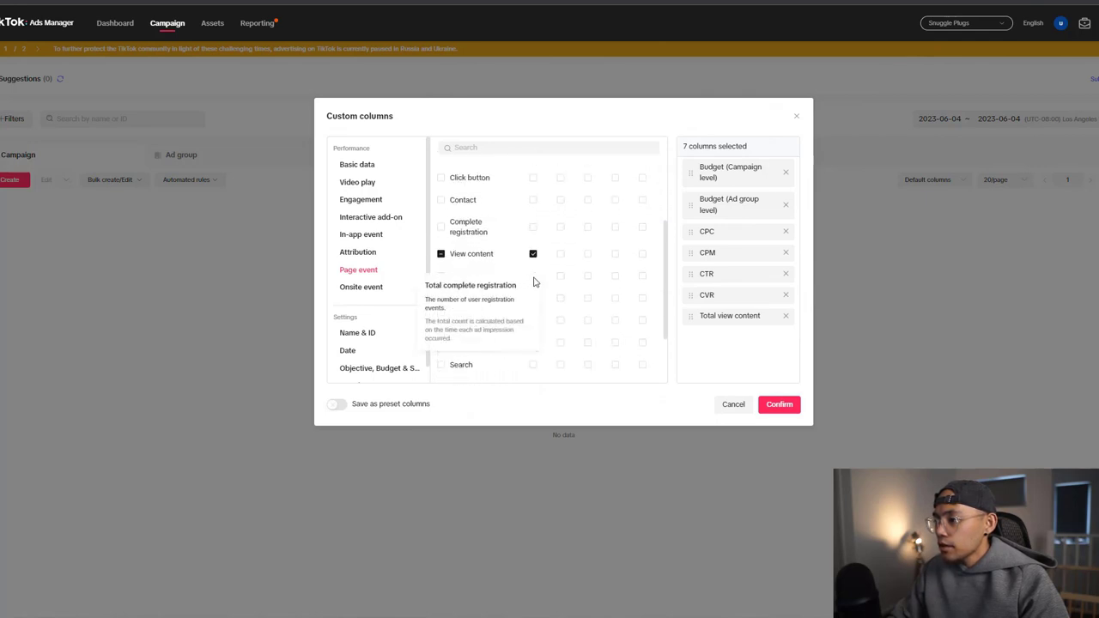
{"action": "left_click", "coordinate": [533, 277]}
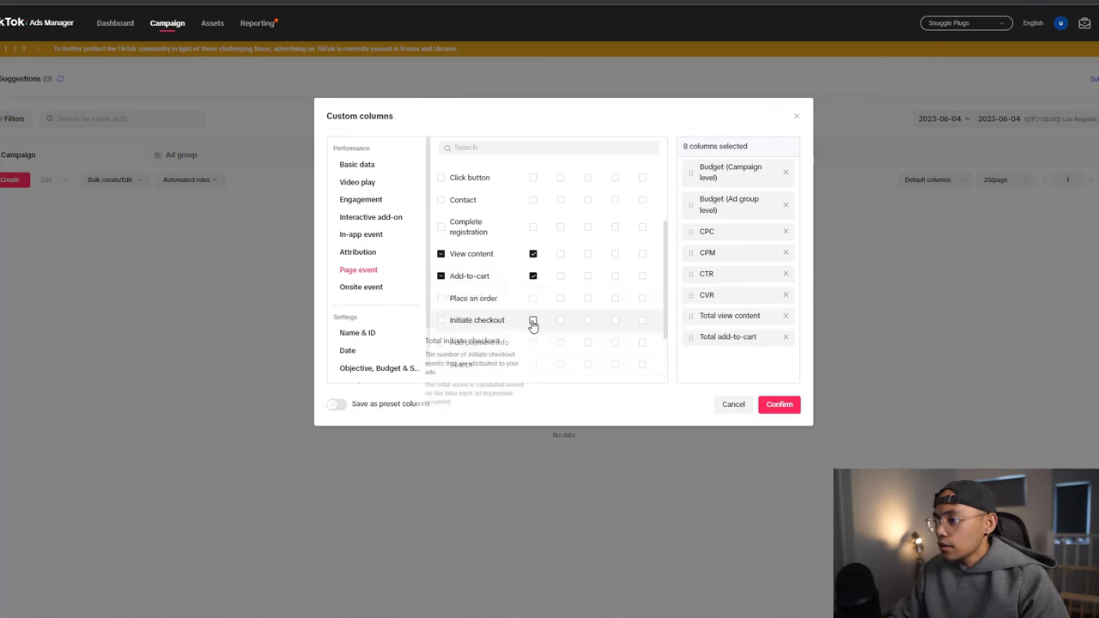
{"action": "left_click", "coordinate": [532, 320]}
{"action": "scroll", "coordinate": [569, 338], "scroll_direction": "up", "scroll_amount": 3}
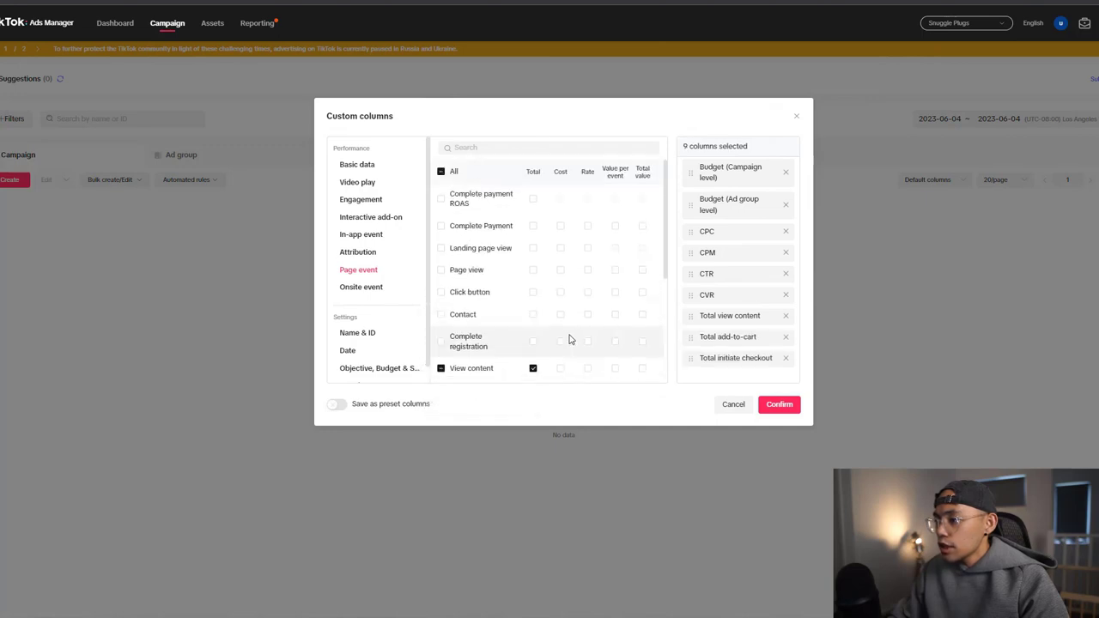
{"action": "left_click", "coordinate": [533, 226]}
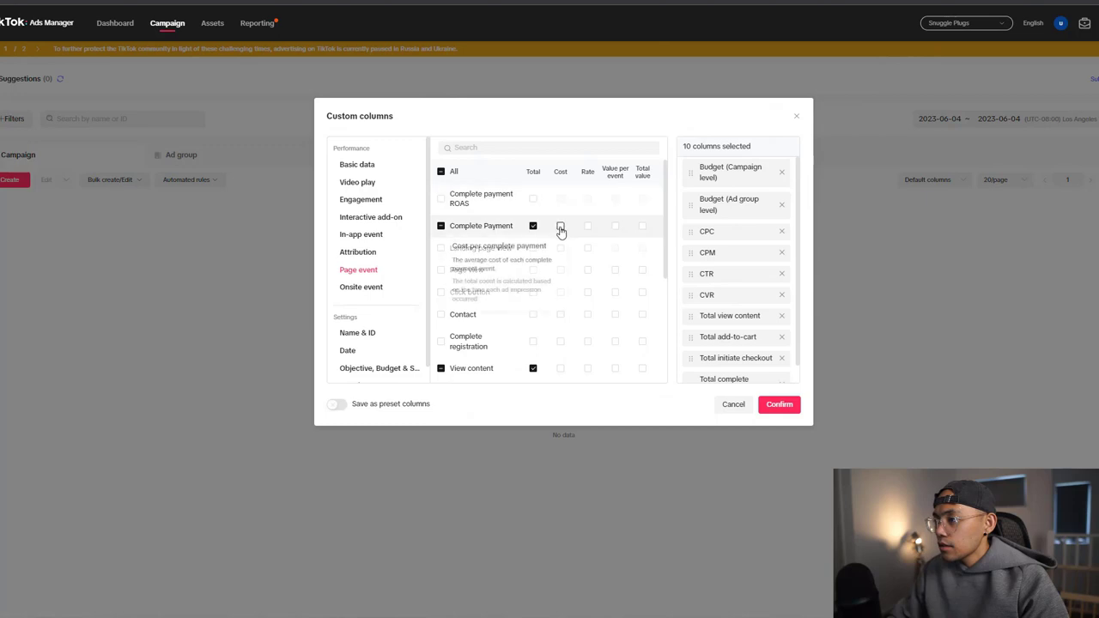
{"action": "left_click", "coordinate": [560, 226]}
{"action": "left_click", "coordinate": [642, 226]}
{"action": "left_click", "coordinate": [532, 200]}
Move CVR to the bottom of the column list and save the set as a preset
{"action": "scroll", "coordinate": [746, 349], "scroll_direction": "down", "scroll_amount": 2}
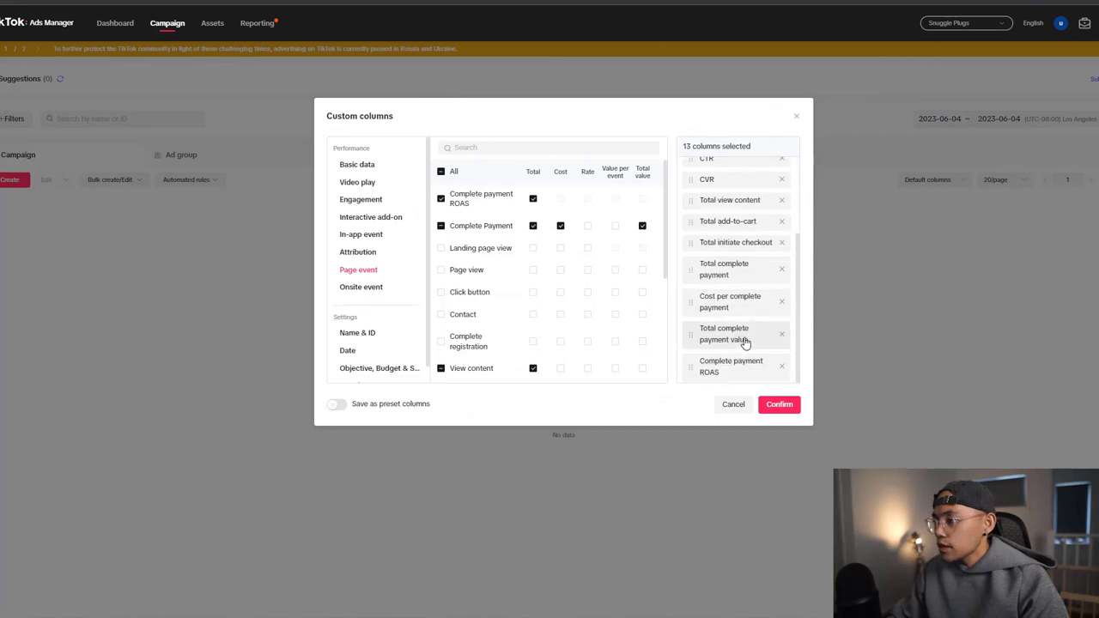
{"action": "scroll", "coordinate": [746, 342], "scroll_direction": "up", "scroll_amount": 3}
{"action": "left_click_drag", "start_coordinate": [691, 298], "coordinate": [699, 379]}
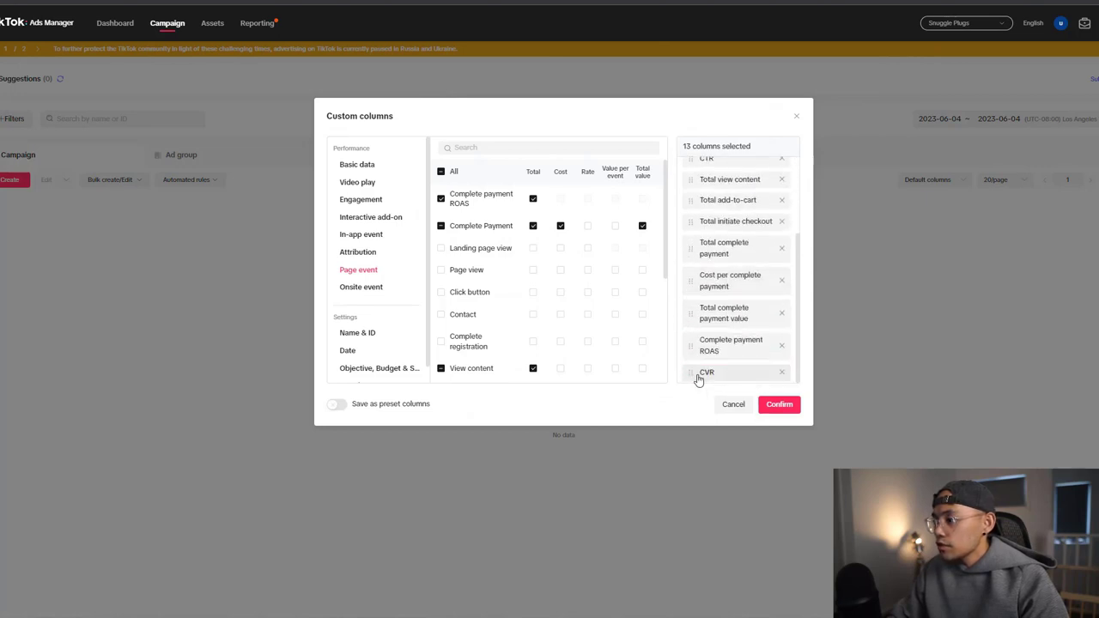
{"action": "scroll", "coordinate": [706, 365], "scroll_direction": "up", "scroll_amount": 5}
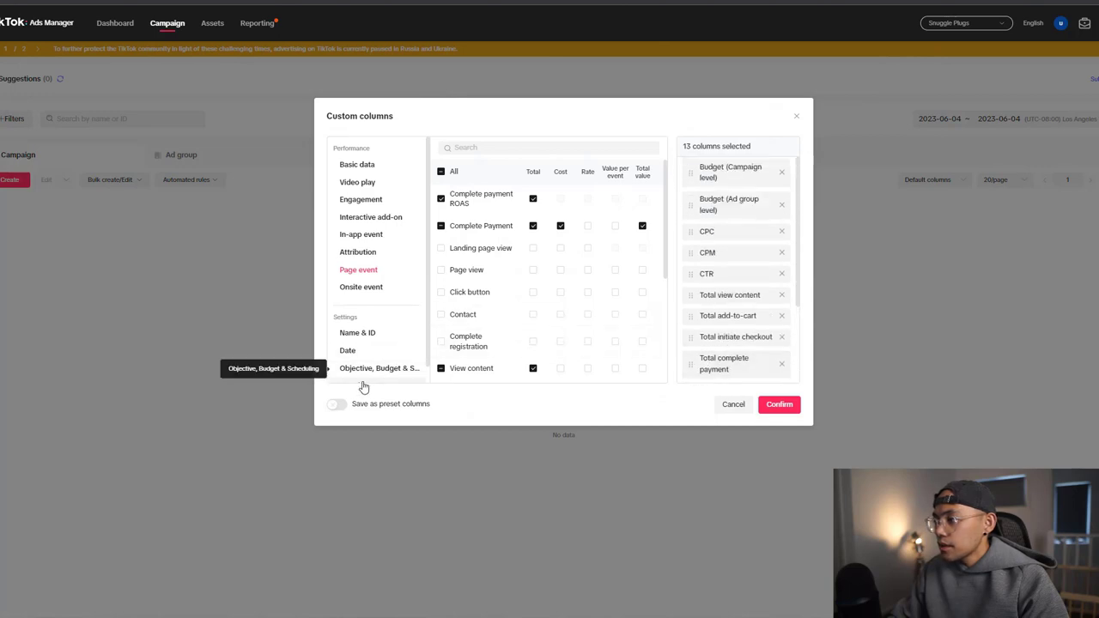
{"action": "left_click", "coordinate": [336, 409]}
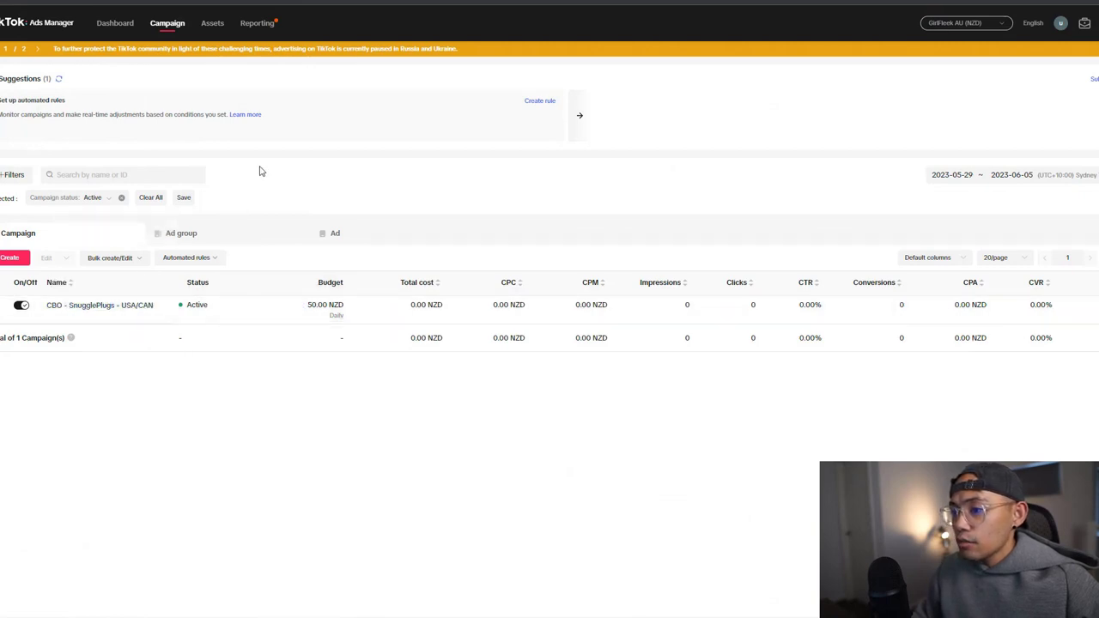
Start copying the SnugglePlugs - Broad25+ - Ad 1 ad group with 2 copies
{"action": "left_click", "coordinate": [79, 308]}
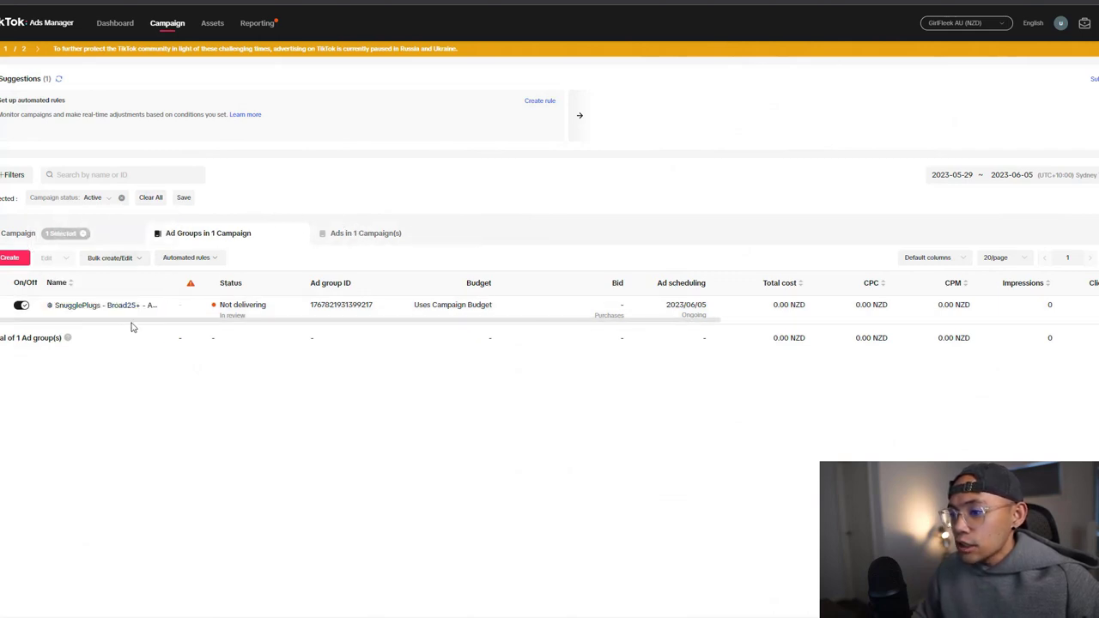
{"action": "left_click", "coordinate": [134, 319]}
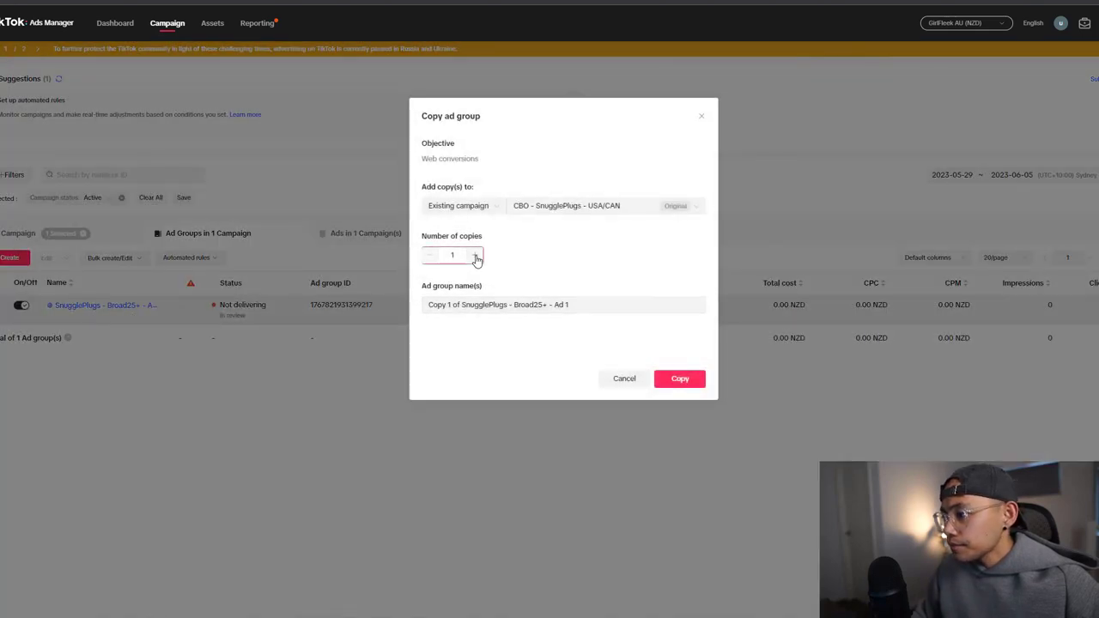
{"action": "left_click", "coordinate": [478, 258]}
Rename the copies SnugglePlugs - Broad25+ - Ad 2 and Ad 3 and create them
{"action": "left_click", "coordinate": [567, 304]}
{"action": "key", "text": "BackSpace"}
{"action": "type", "text": "2"}
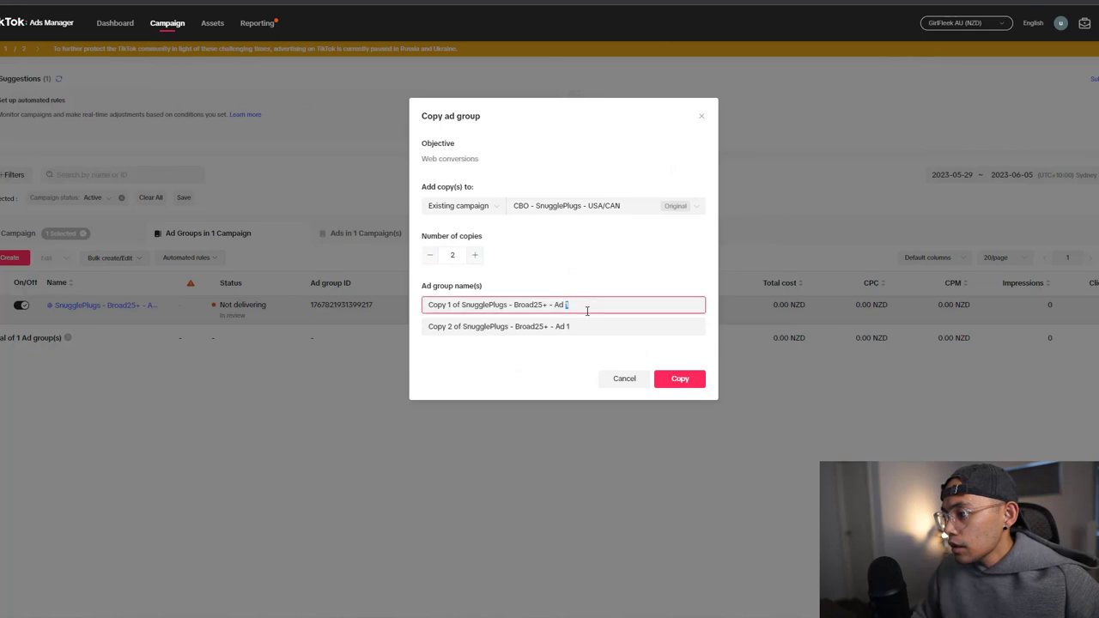
{"action": "left_click", "coordinate": [569, 326]}
{"action": "key", "text": "BackSpace"}
{"action": "type", "text": "3"}
{"action": "left_click", "coordinate": [462, 305]}
{"action": "key", "text": "BackSpace"}
{"action": "key", "text": "BackSpace"}
{"action": "key", "text": "BackSpace"}
{"action": "key", "text": "BackSpace"}
{"action": "key", "text": "BackSpace"}
{"action": "key", "text": "BackSpace"}
{"action": "key", "text": "BackSpace"}
{"action": "key", "text": "BackSpace"}
{"action": "key", "text": "BackSpace"}
{"action": "key", "text": "BackSpace"}
{"action": "left_click", "coordinate": [462, 326]}
{"action": "key", "text": "BackSpace"}
{"action": "key", "text": "BackSpace"}
{"action": "key", "text": "BackSpace"}
{"action": "key", "text": "BackSpace"}
{"action": "key", "text": "BackSpace"}
{"action": "key", "text": "BackSpace"}
{"action": "key", "text": "BackSpace"}
{"action": "key", "text": "BackSpace"}
{"action": "key", "text": "BackSpace"}
{"action": "key", "text": "BackSpace"}
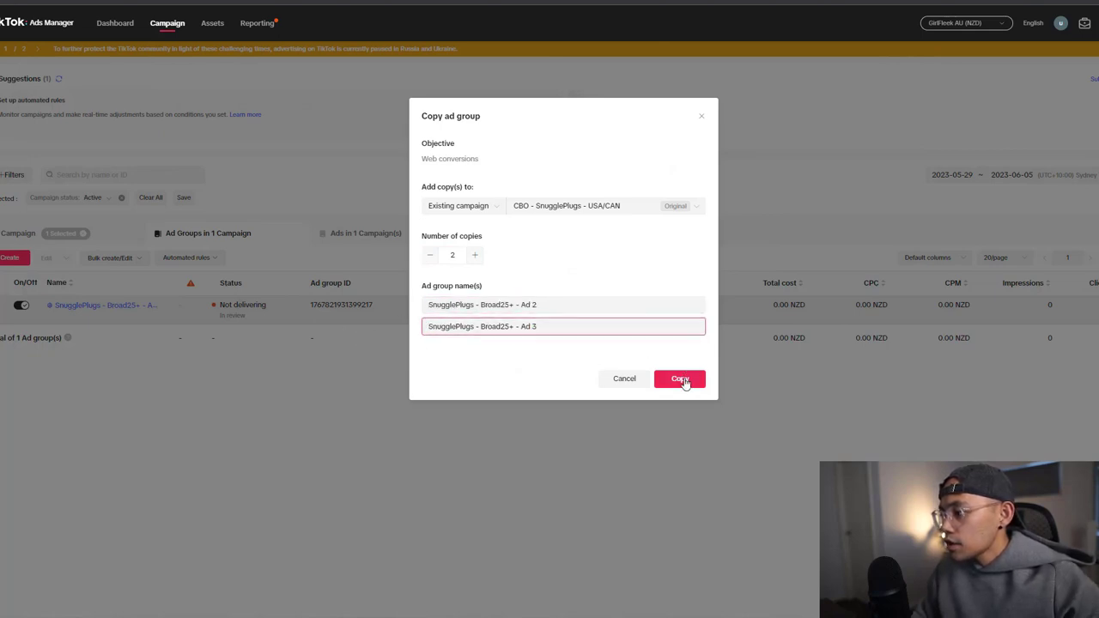
{"action": "left_click", "coordinate": [678, 379]}
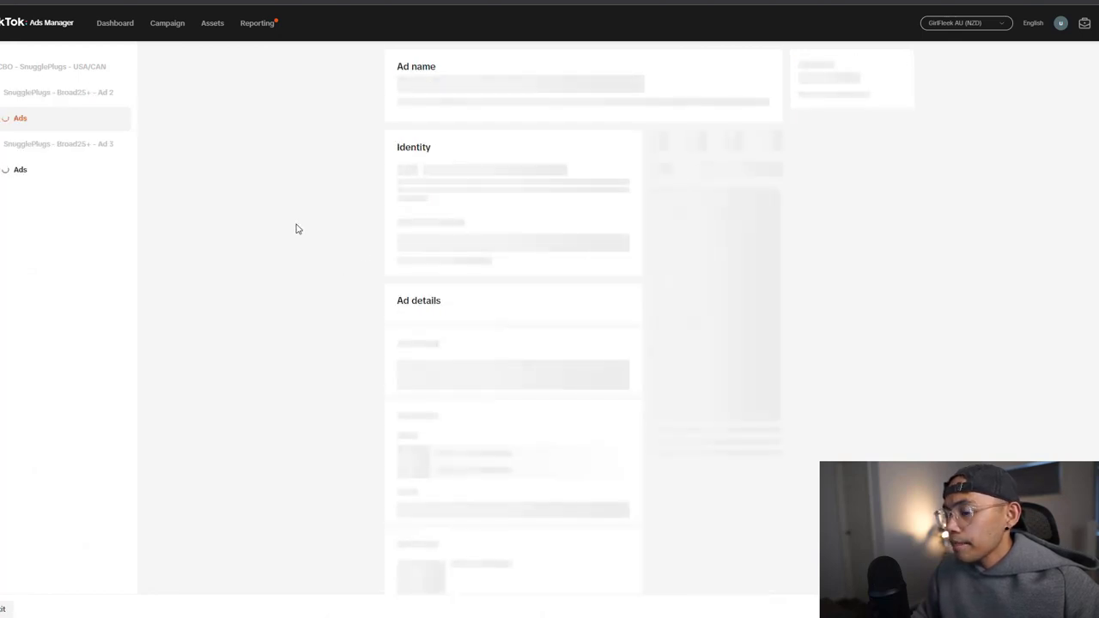
Use the Anti Noise Earplugs 1.2 video for Ad 2 and 1.3 for Ad 3, submitting both
{"action": "scroll", "coordinate": [325, 359], "scroll_direction": "down", "scroll_amount": 1}
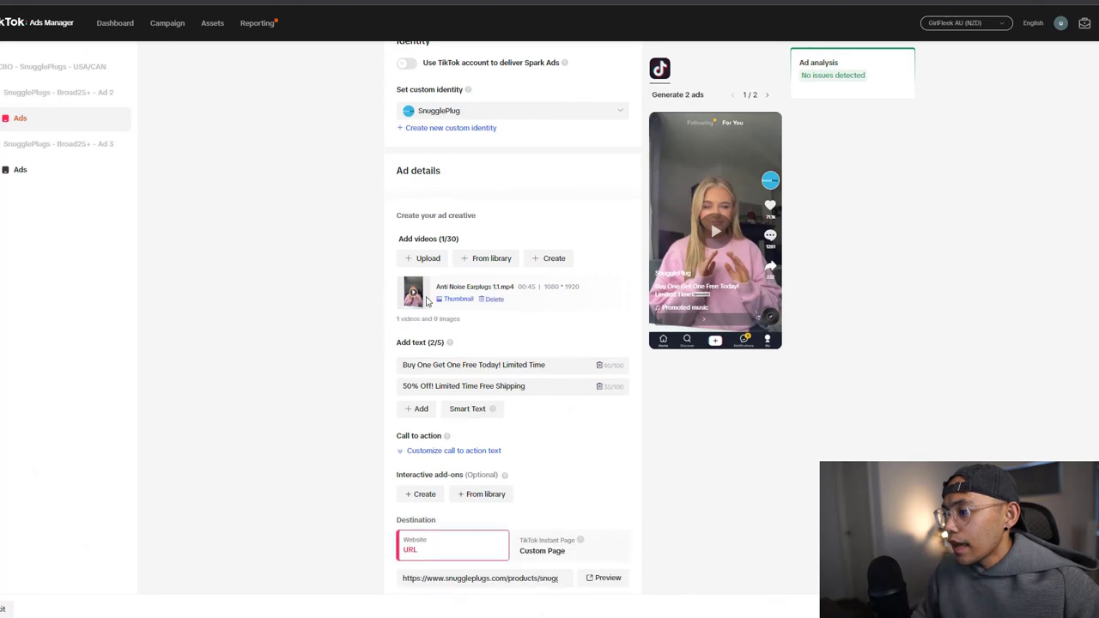
{"action": "left_click", "coordinate": [491, 259]}
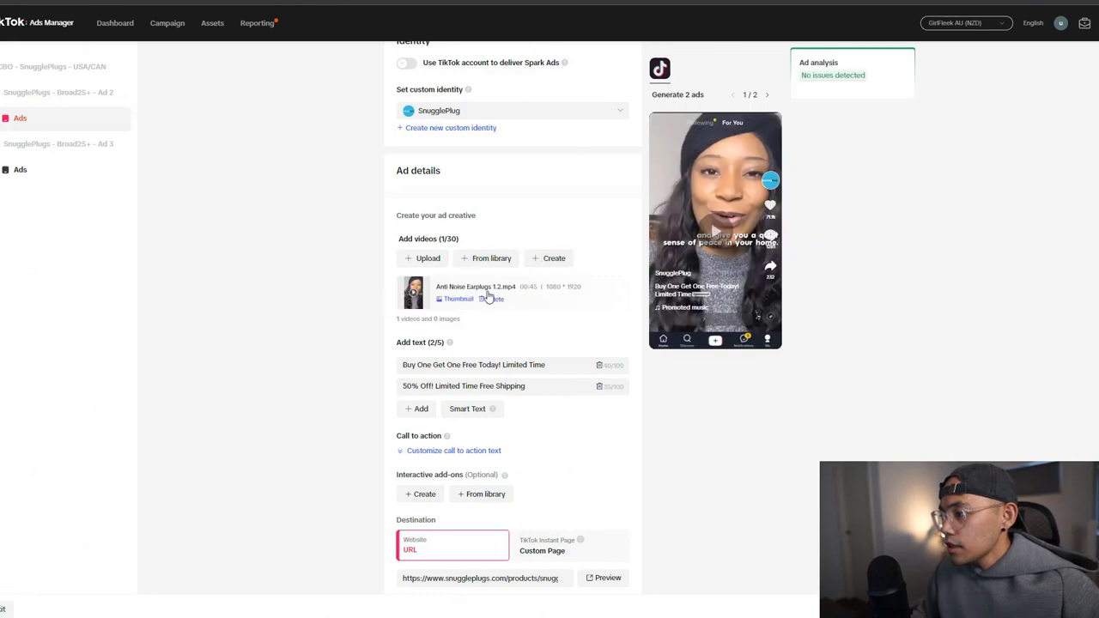
{"action": "left_click", "coordinate": [69, 179]}
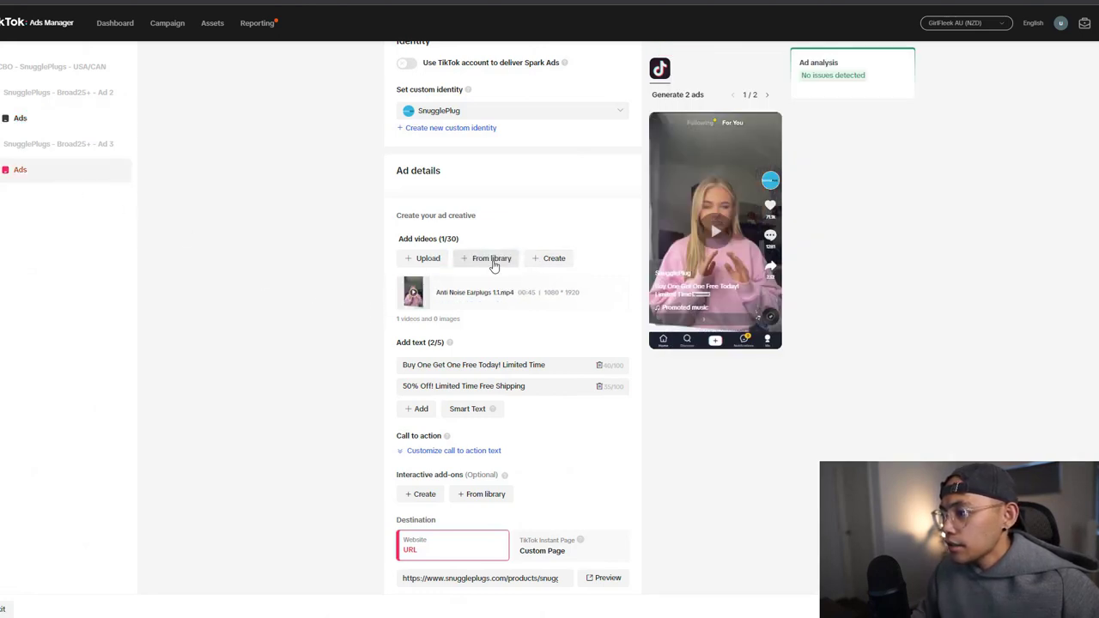
{"action": "left_click", "coordinate": [495, 299]}
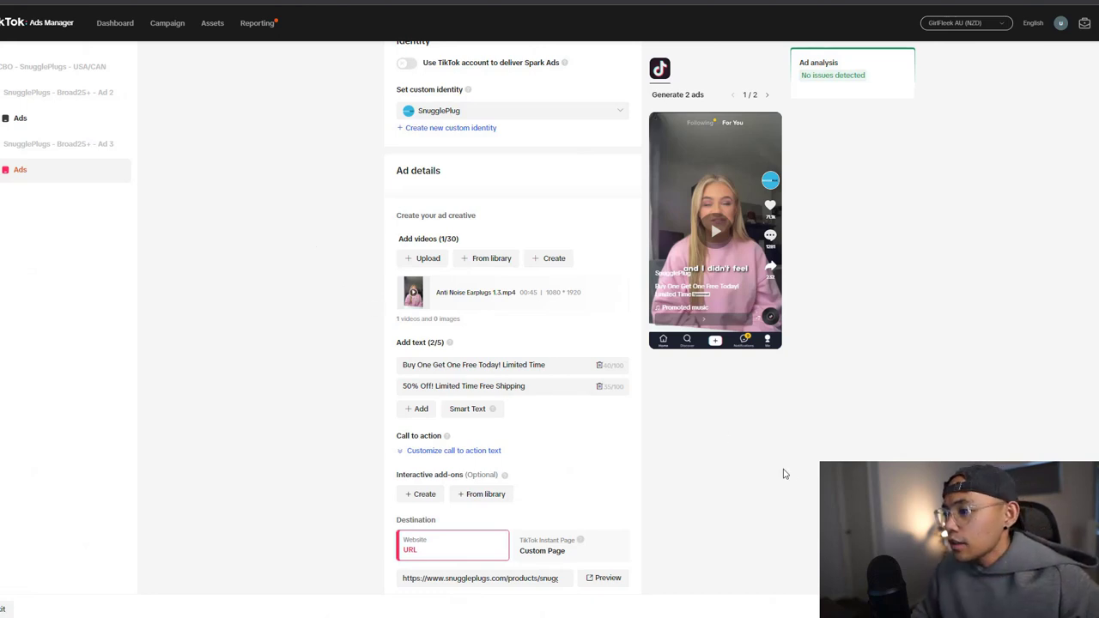
{"action": "scroll", "coordinate": [549, 318], "scroll_direction": "down", "scroll_amount": 4}
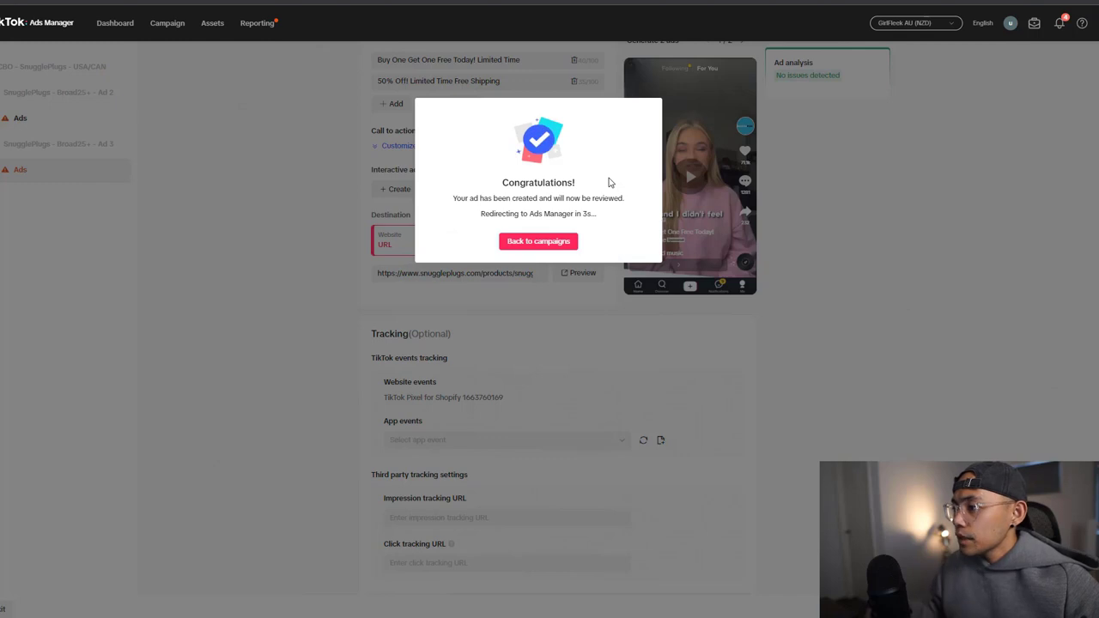
{"action": "left_click", "coordinate": [544, 246]}
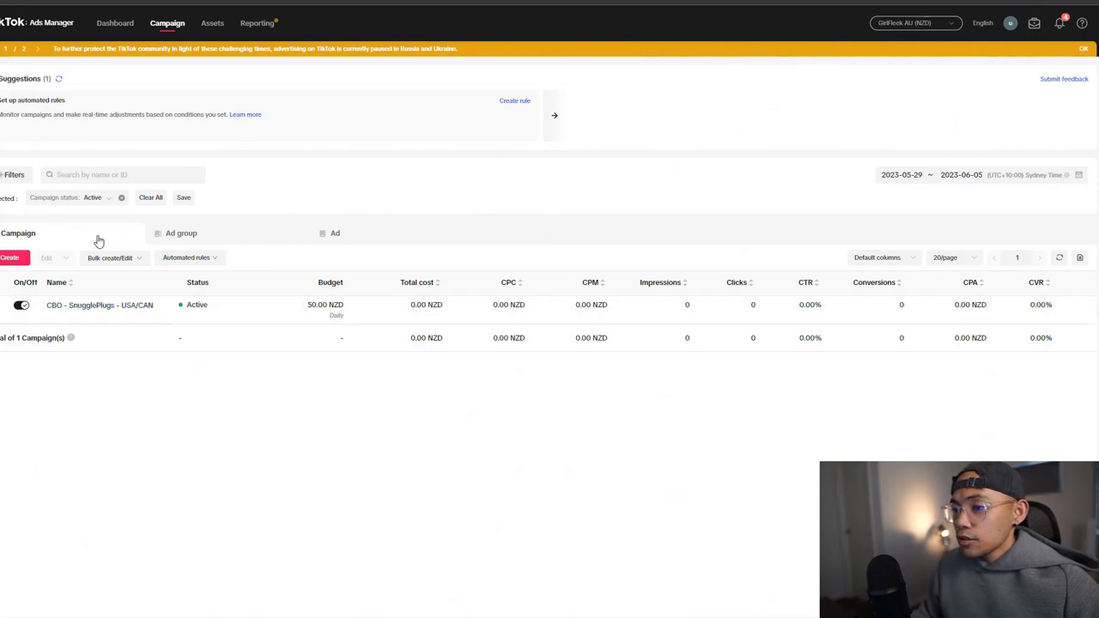
Open the CBO - SnugglePlugs - USA/CAN campaign, check the Ad 3 ads, then return to ad groups
{"action": "mouse_move", "coordinate": [89, 306]}
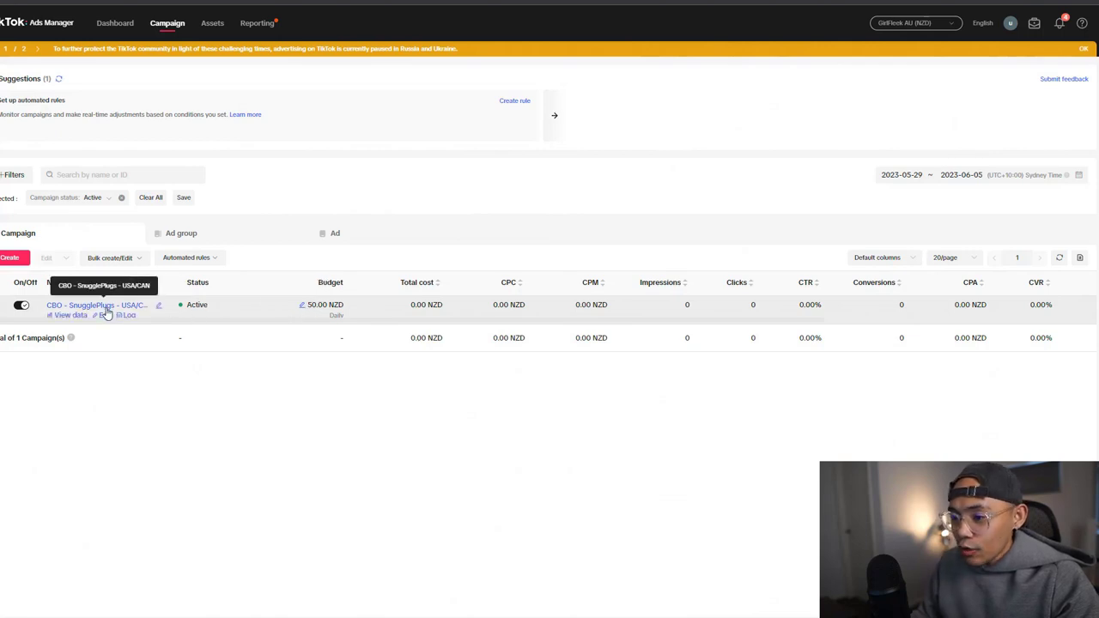
{"action": "left_click", "coordinate": [109, 308]}
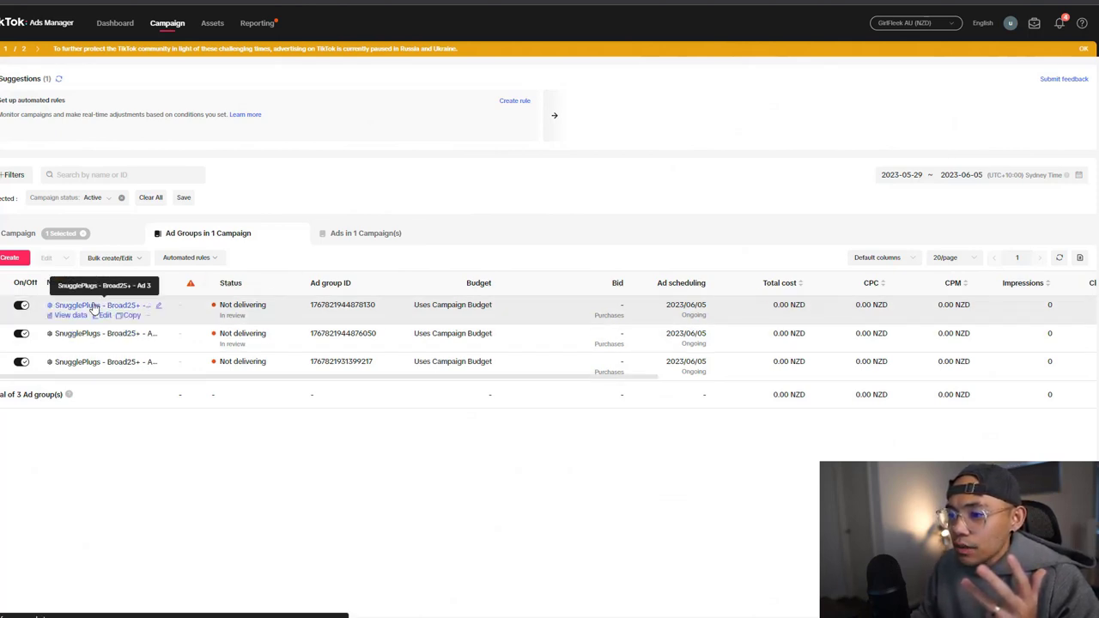
{"action": "left_click", "coordinate": [94, 306]}
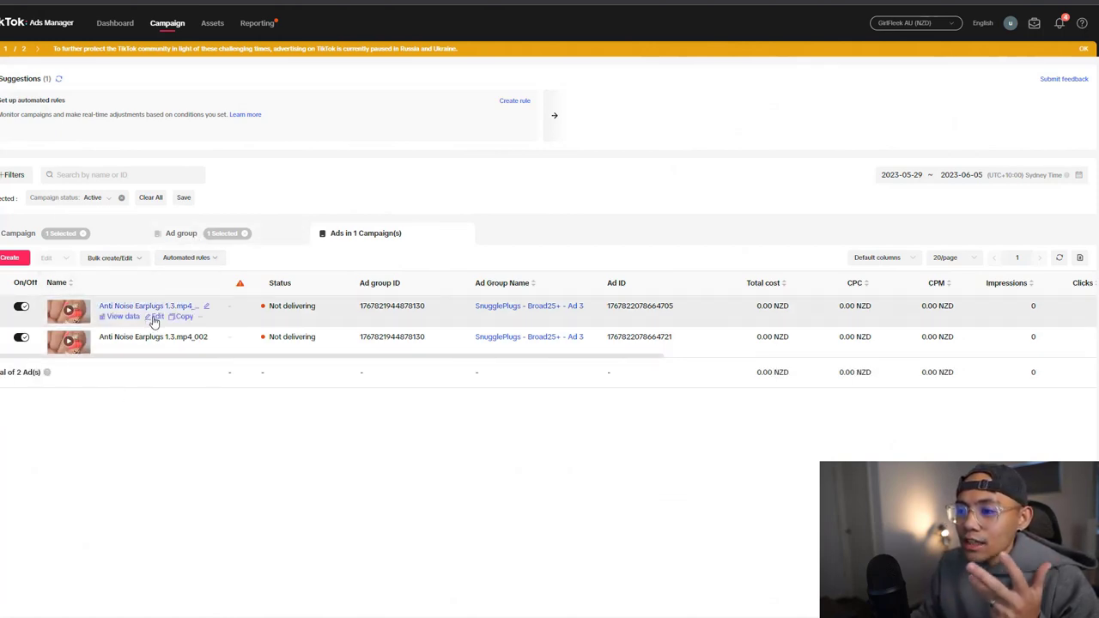
{"action": "left_click", "coordinate": [182, 233]}
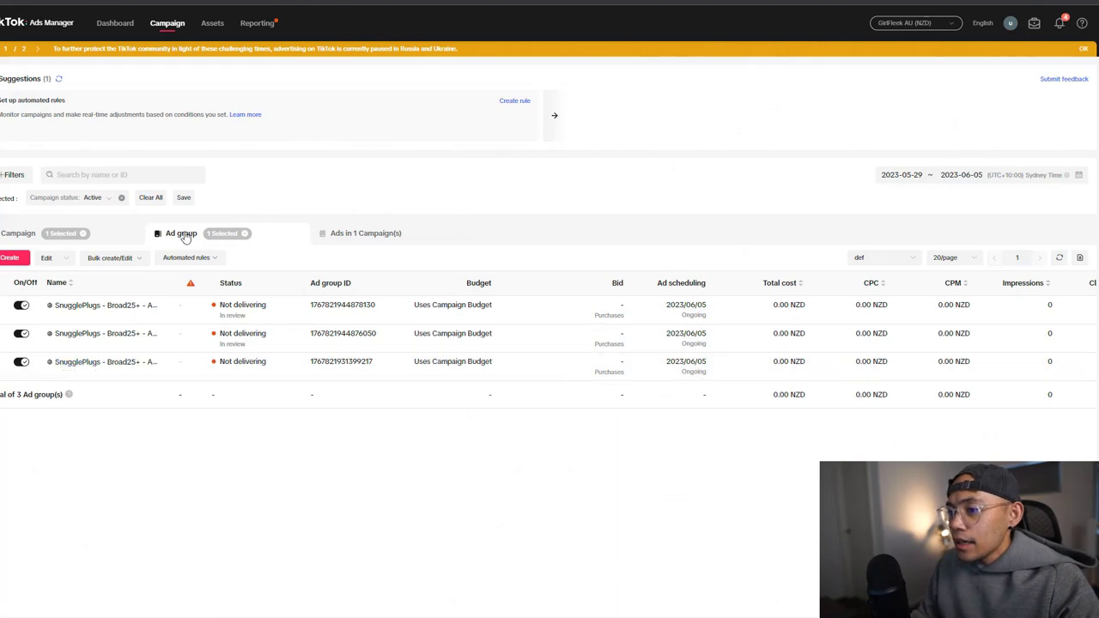
{"action": "left_click_drag", "start_coordinate": [350, 378], "coordinate": [633, 382]}
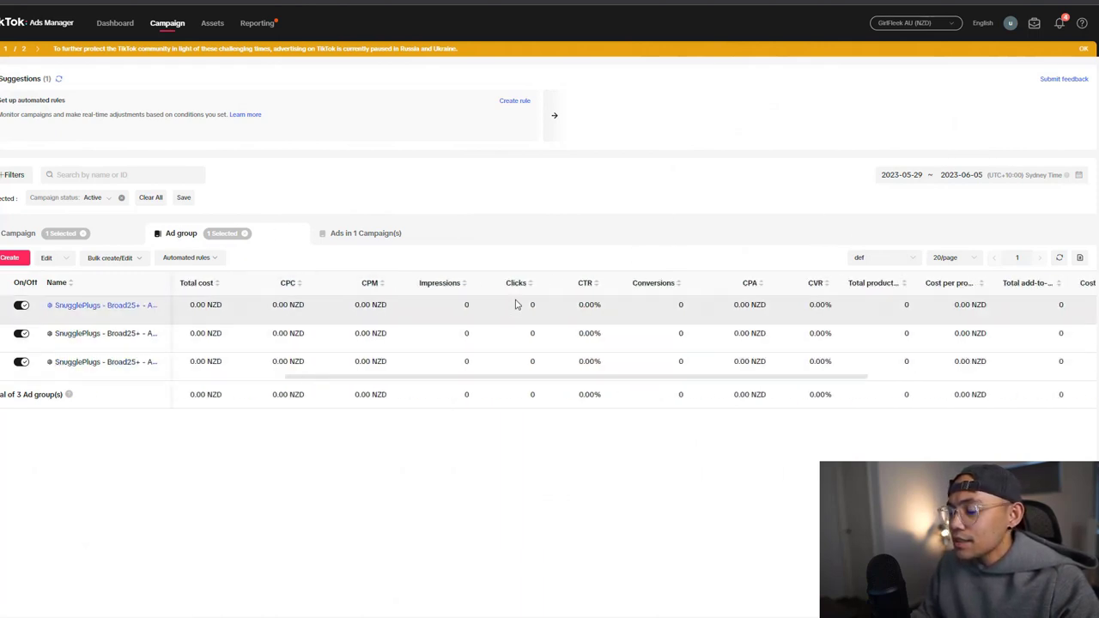
{"action": "left_click_drag", "start_coordinate": [584, 380], "coordinate": [532, 378]}
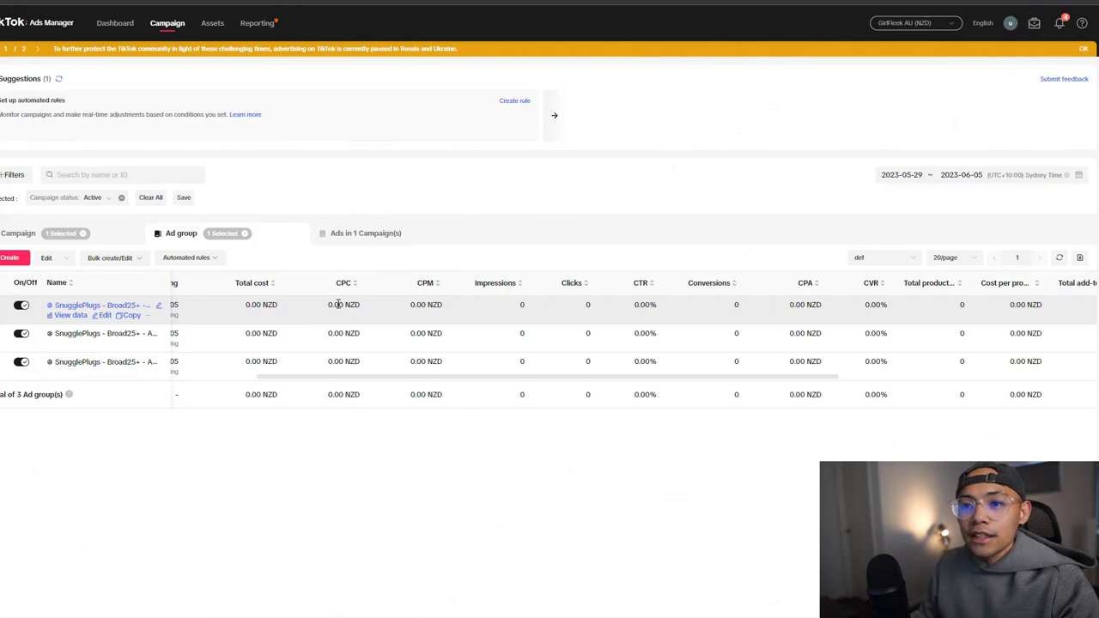
{"action": "mouse_move", "coordinate": [343, 285]}
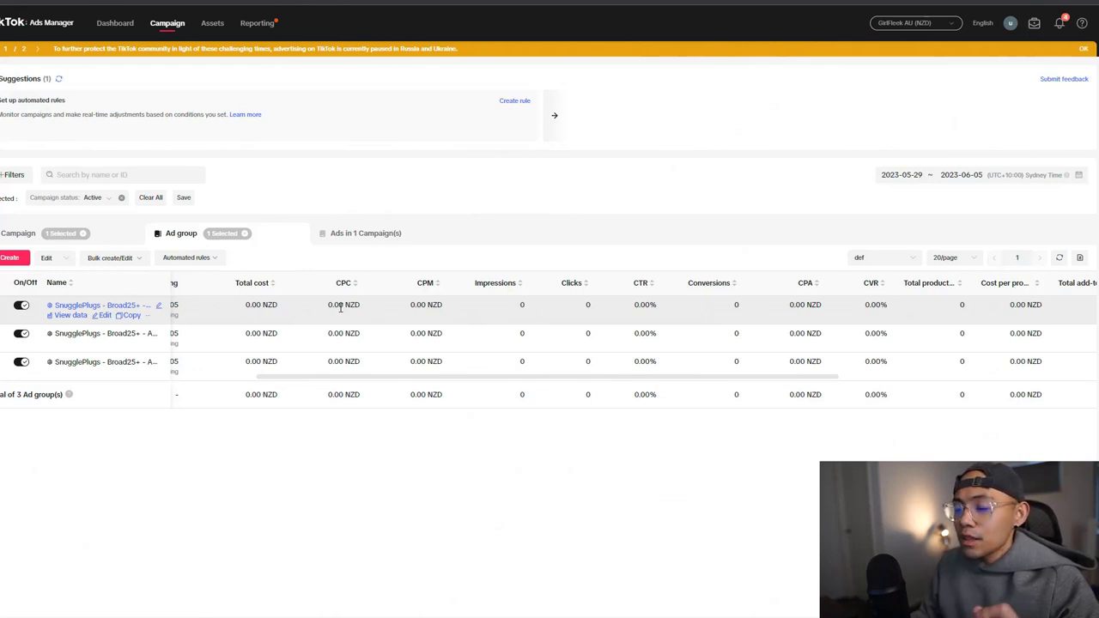
{"action": "left_click_drag", "start_coordinate": [498, 380], "coordinate": [582, 381]}
{"action": "scroll", "coordinate": [582, 380], "scroll_direction": "right", "scroll_amount": 2}
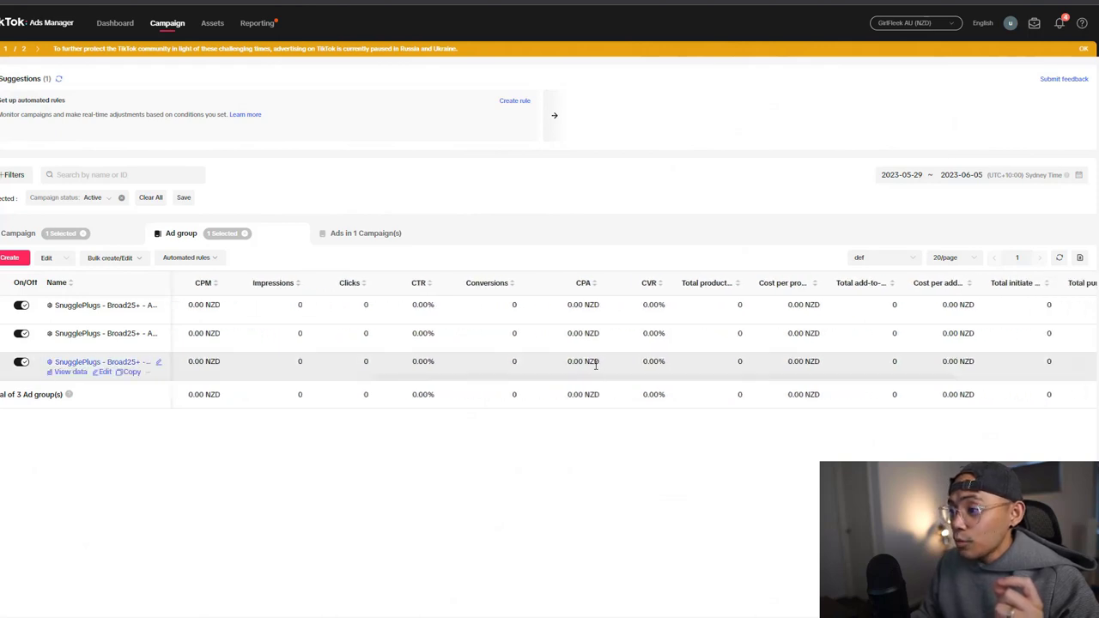
{"action": "left_click_drag", "start_coordinate": [767, 382], "coordinate": [891, 383]}
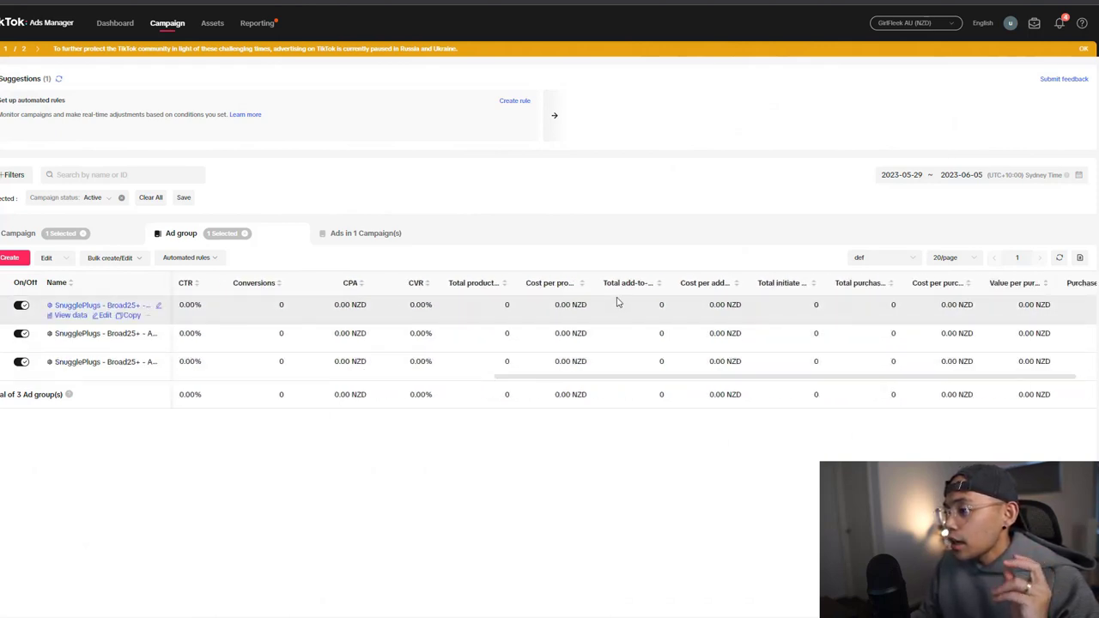
{"action": "mouse_move", "coordinate": [621, 285]}
{"action": "mouse_move", "coordinate": [471, 292]}
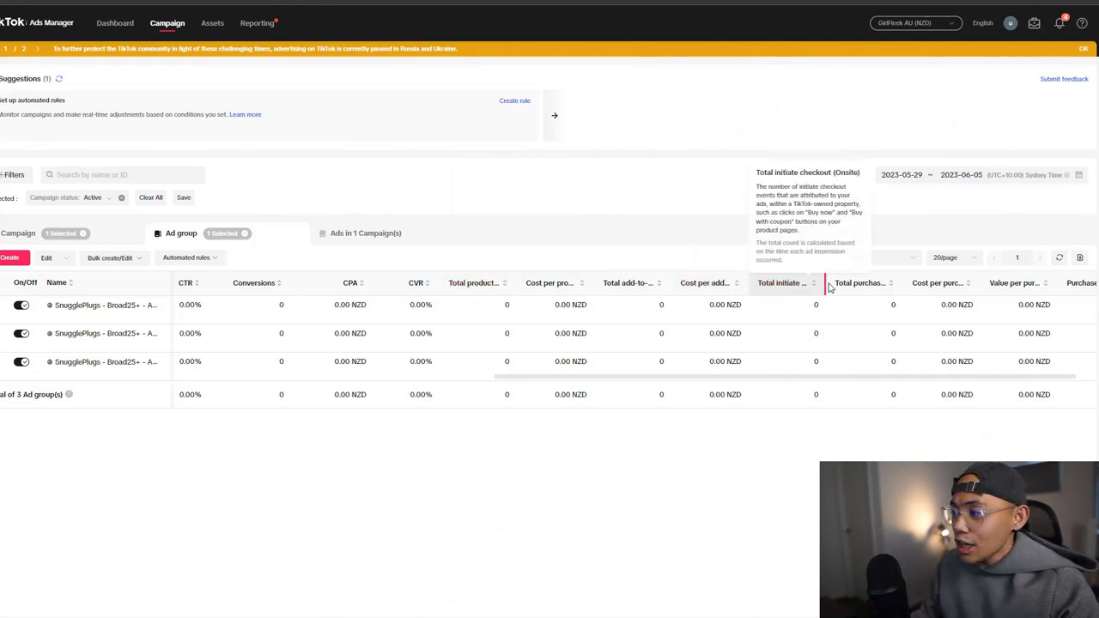
{"action": "mouse_move", "coordinate": [853, 289]}
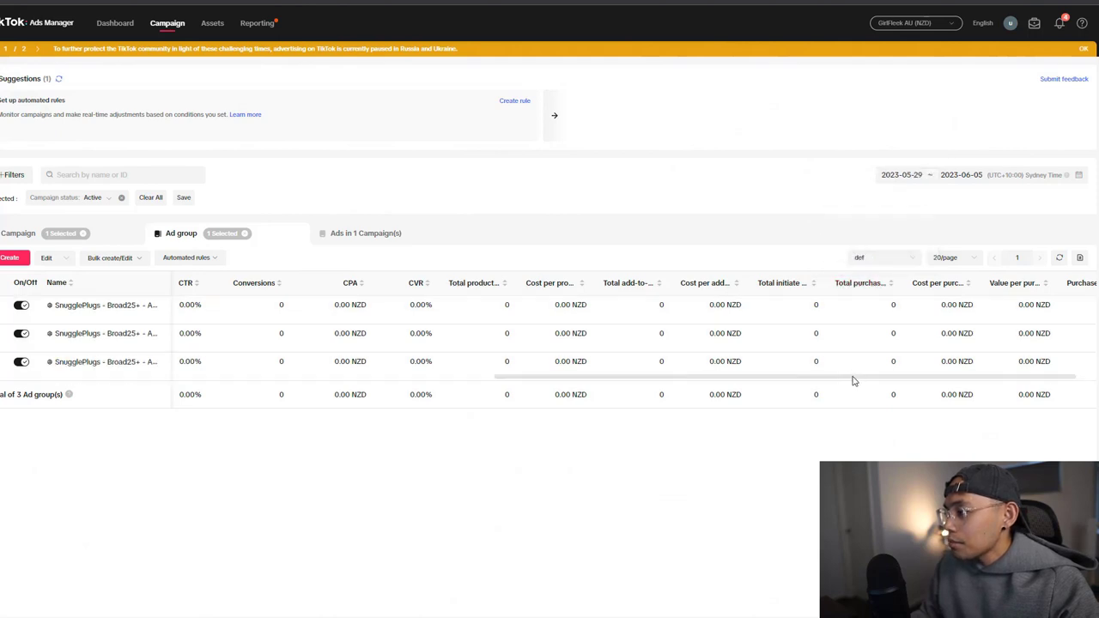
{"action": "left_click_drag", "start_coordinate": [853, 378], "coordinate": [891, 382]}
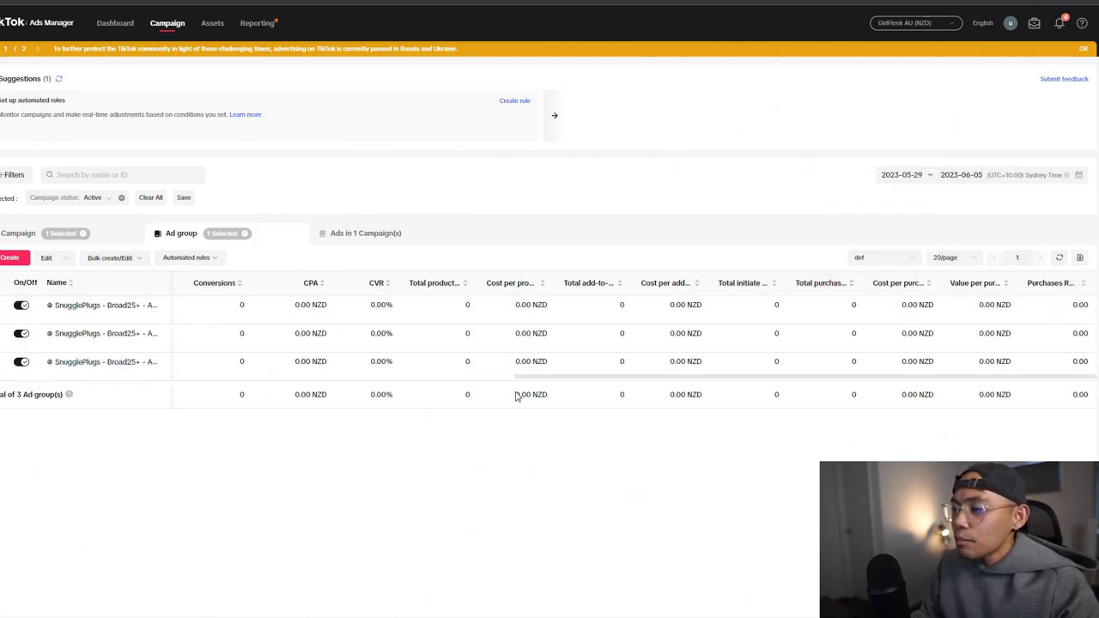
{"action": "left_click_drag", "start_coordinate": [939, 382], "coordinate": [632, 417]}
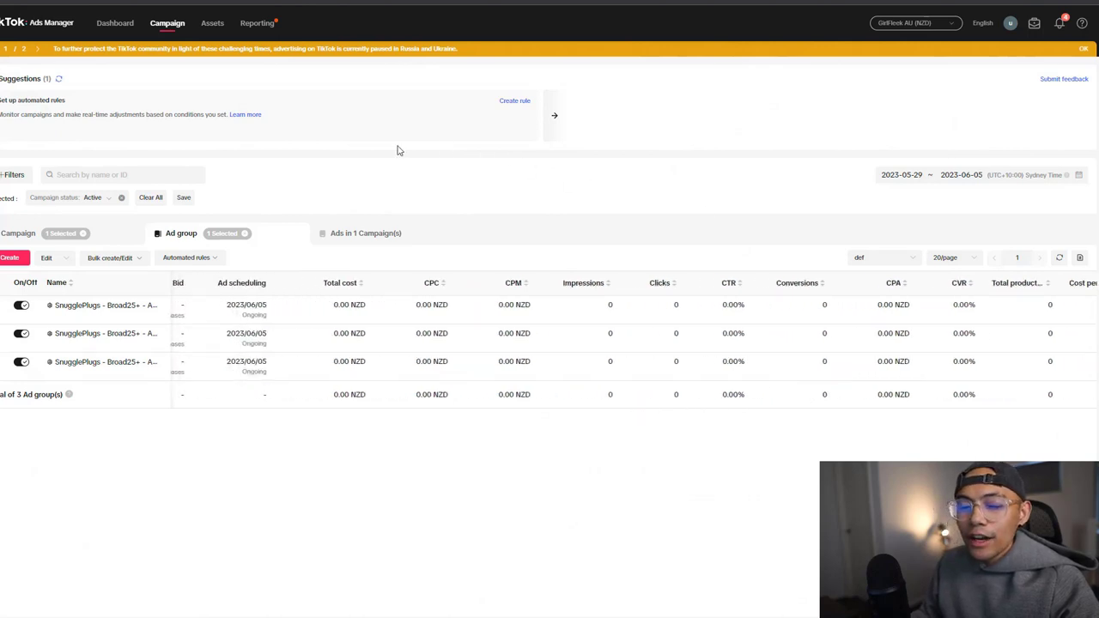